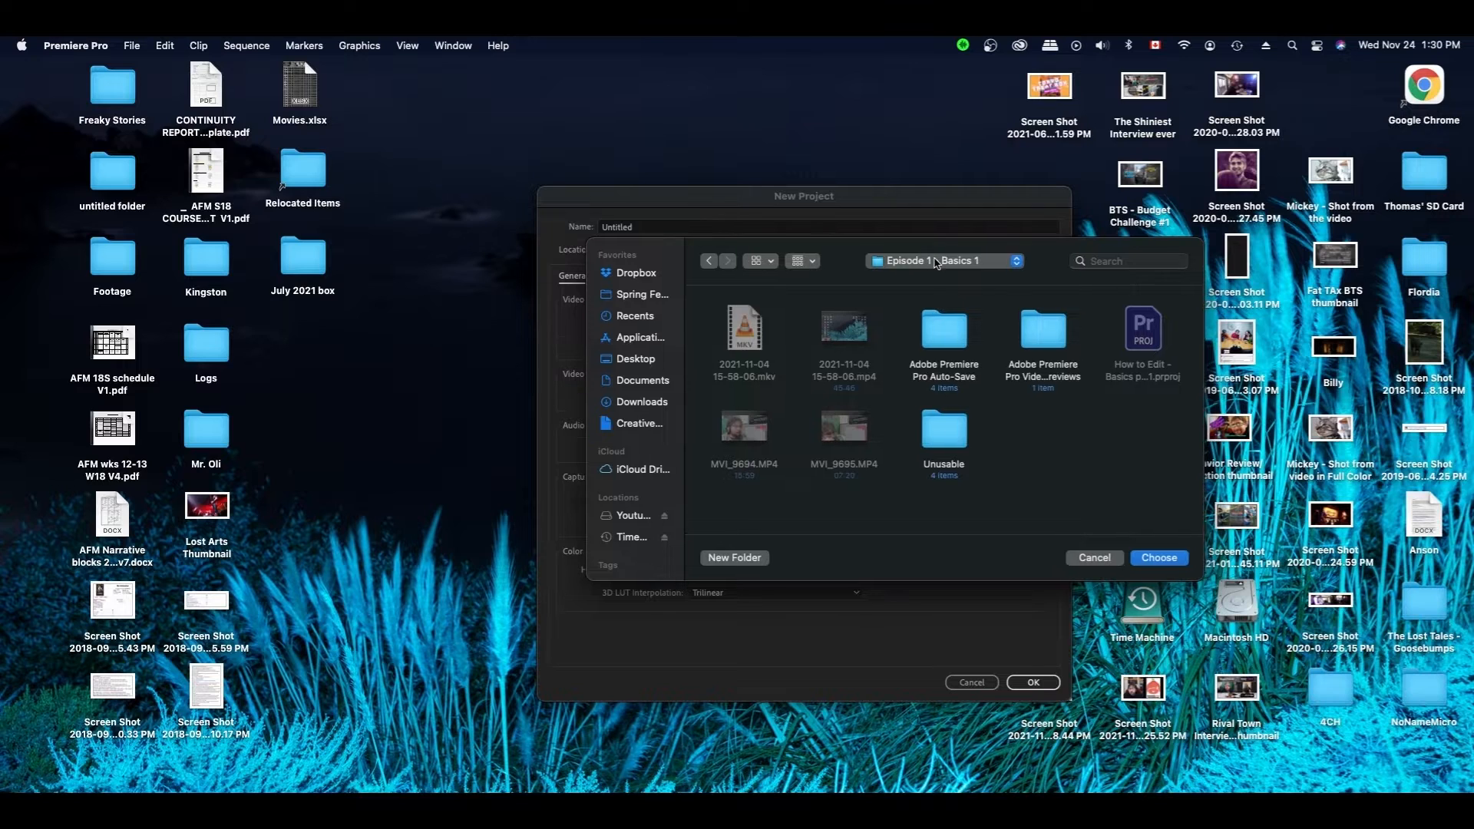
- Point the project location to The Bucket List Channel > Filmmaker Showcases > filmmaker's folder
{"action": "left_click", "coordinate": [935, 263]}
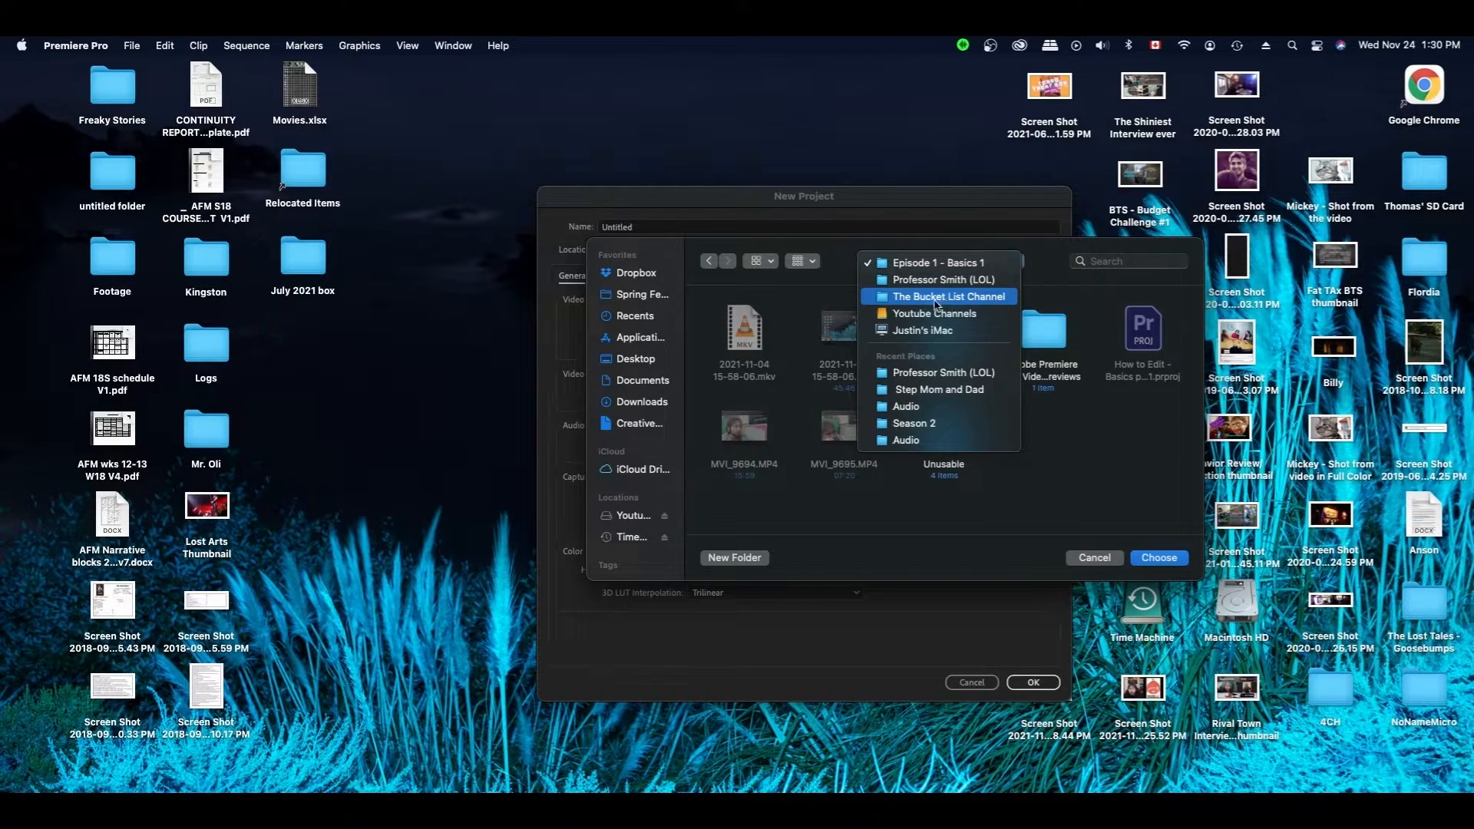
{"action": "left_click", "coordinate": [944, 298]}
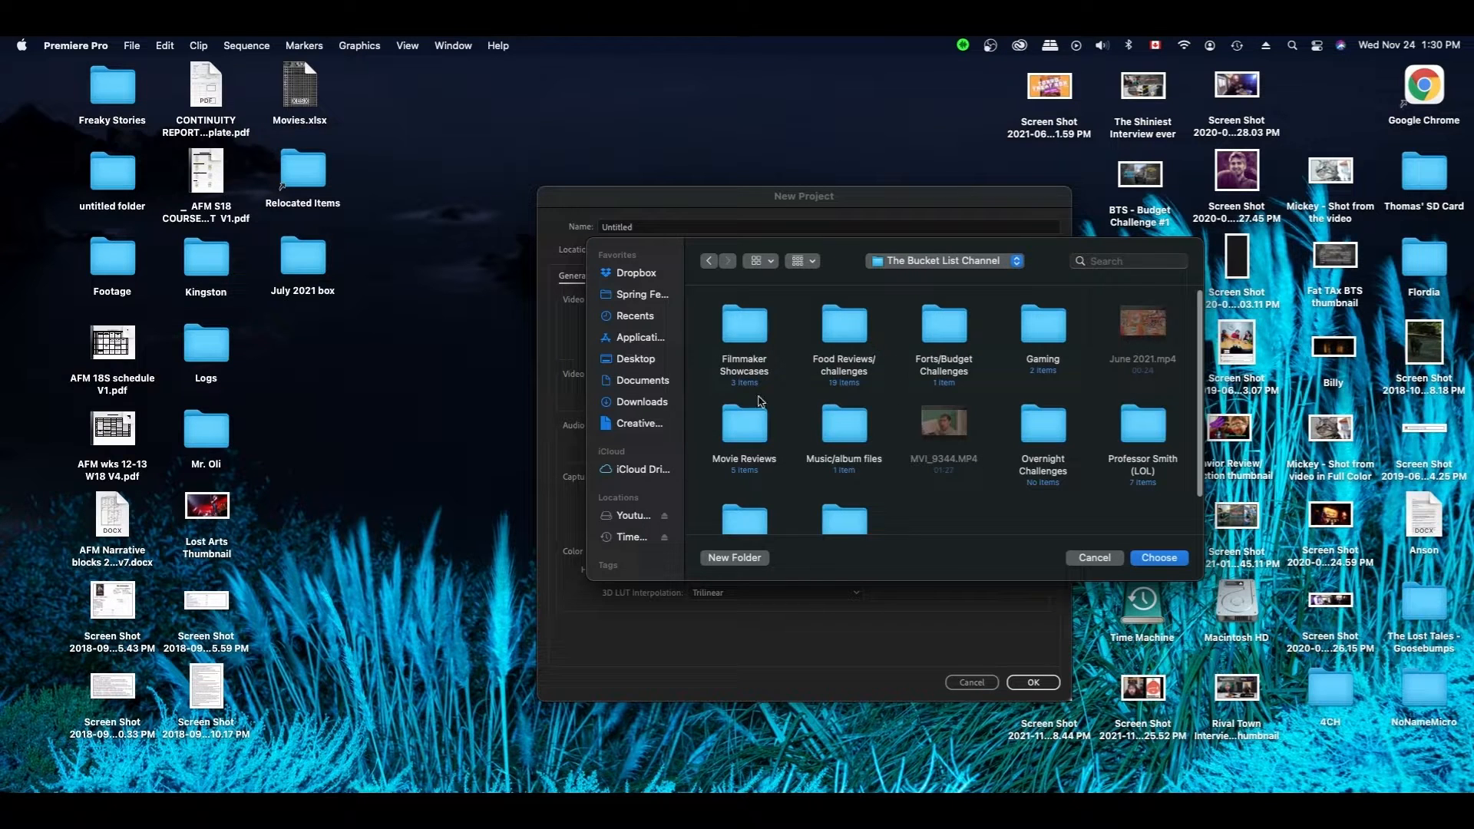
{"action": "double_click", "coordinate": [743, 364]}
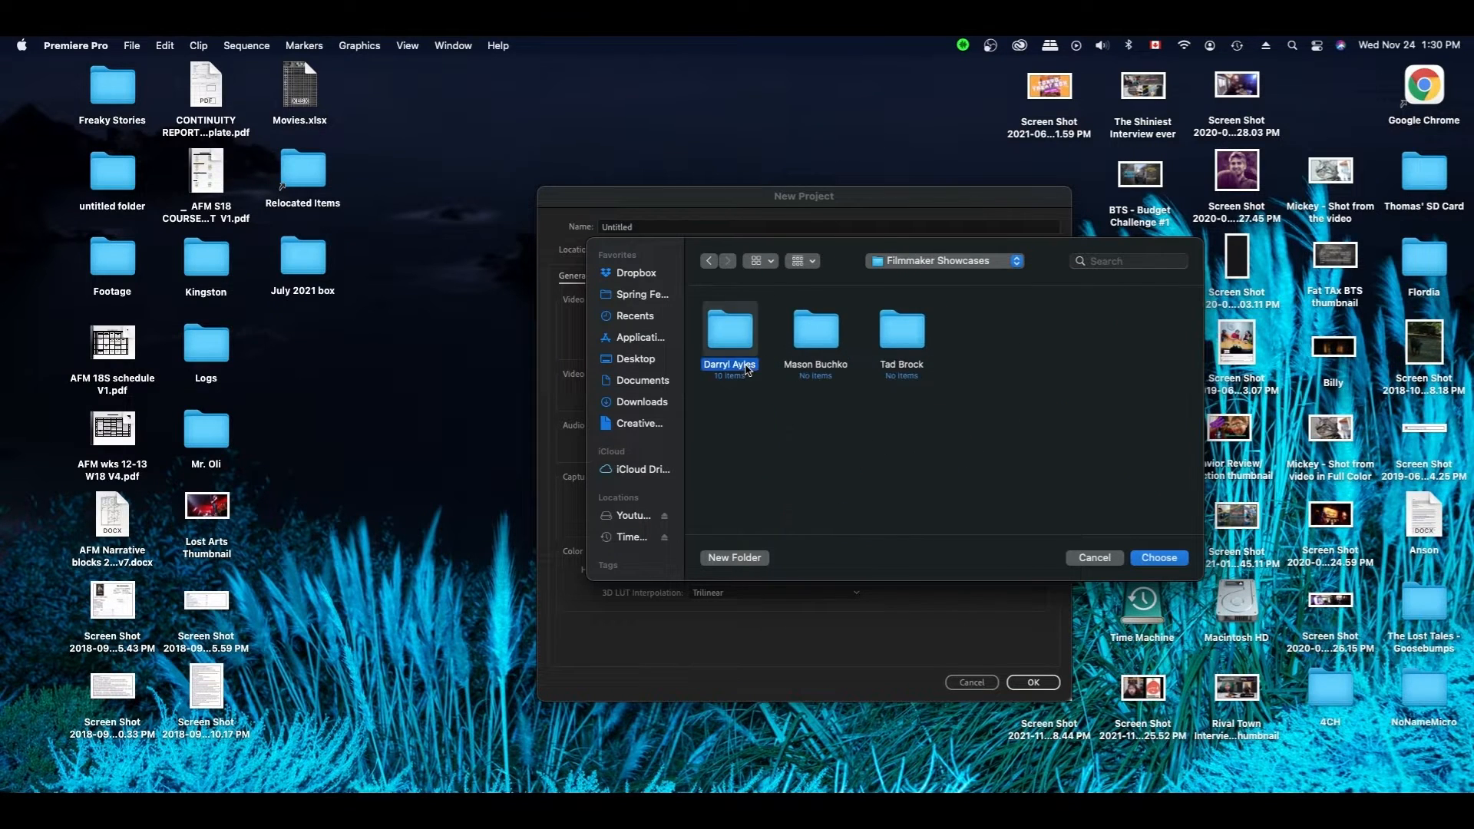
{"action": "double_click", "coordinate": [745, 366]}
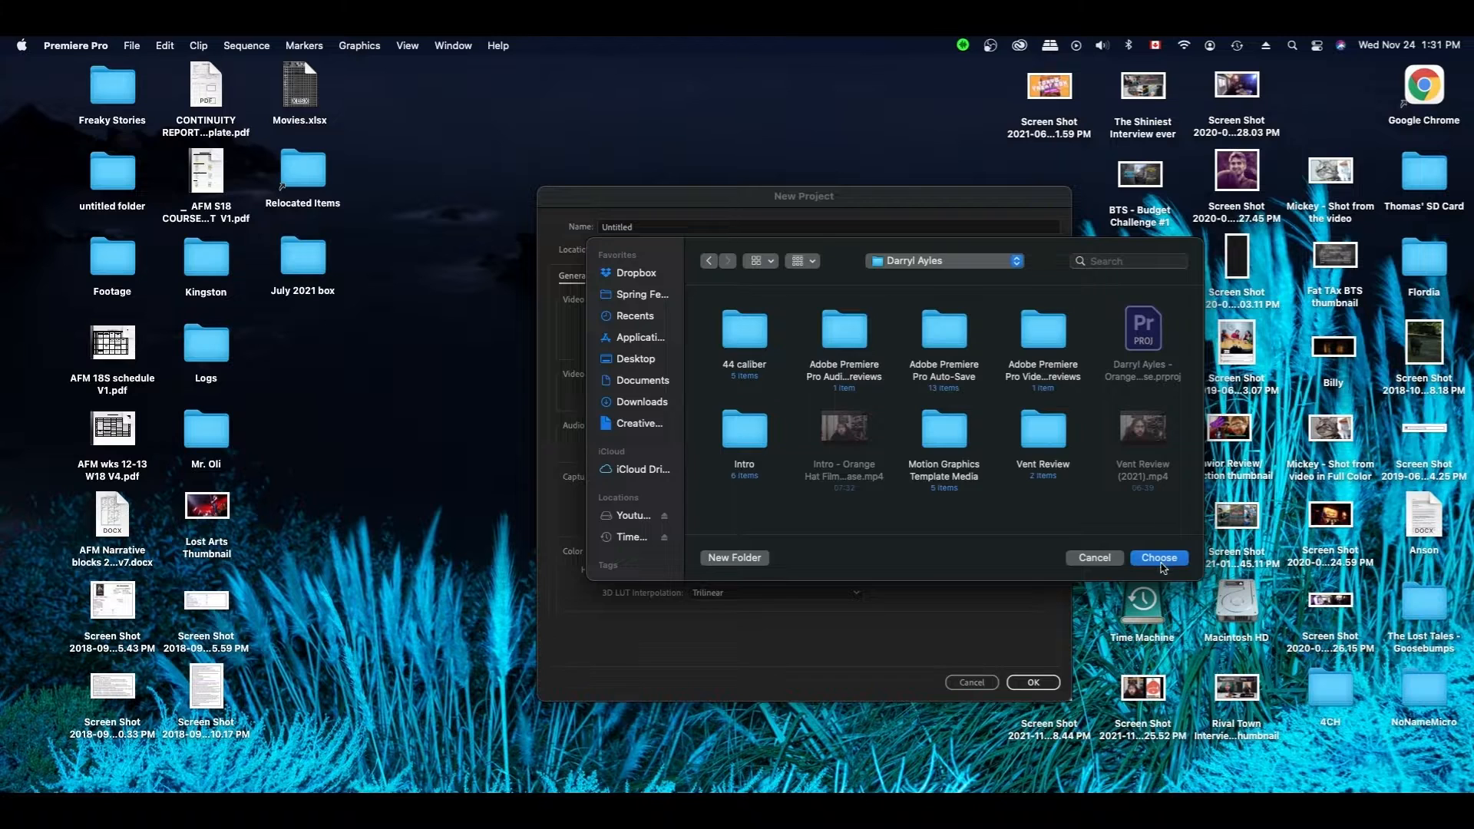
{"action": "left_click", "coordinate": [1160, 558]}
{"action": "left_click", "coordinate": [673, 222]}
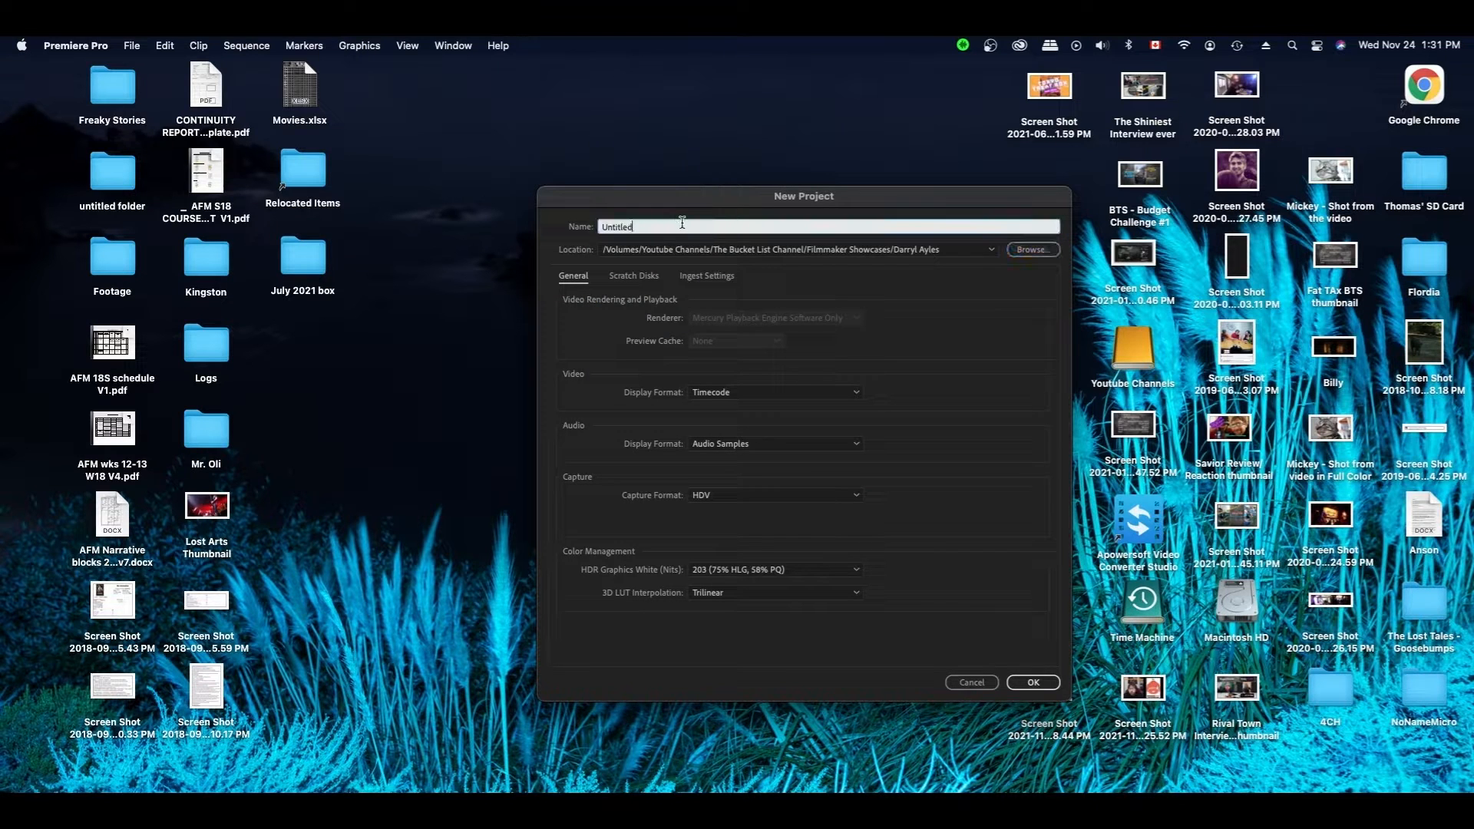
- Name the project '44 caliber film review' and create it
{"action": "key", "text": "BackSpace"}
{"action": "key", "text": "BackSpace"}
{"action": "key", "text": "BackSpace"}
{"action": "key", "text": "Return"}
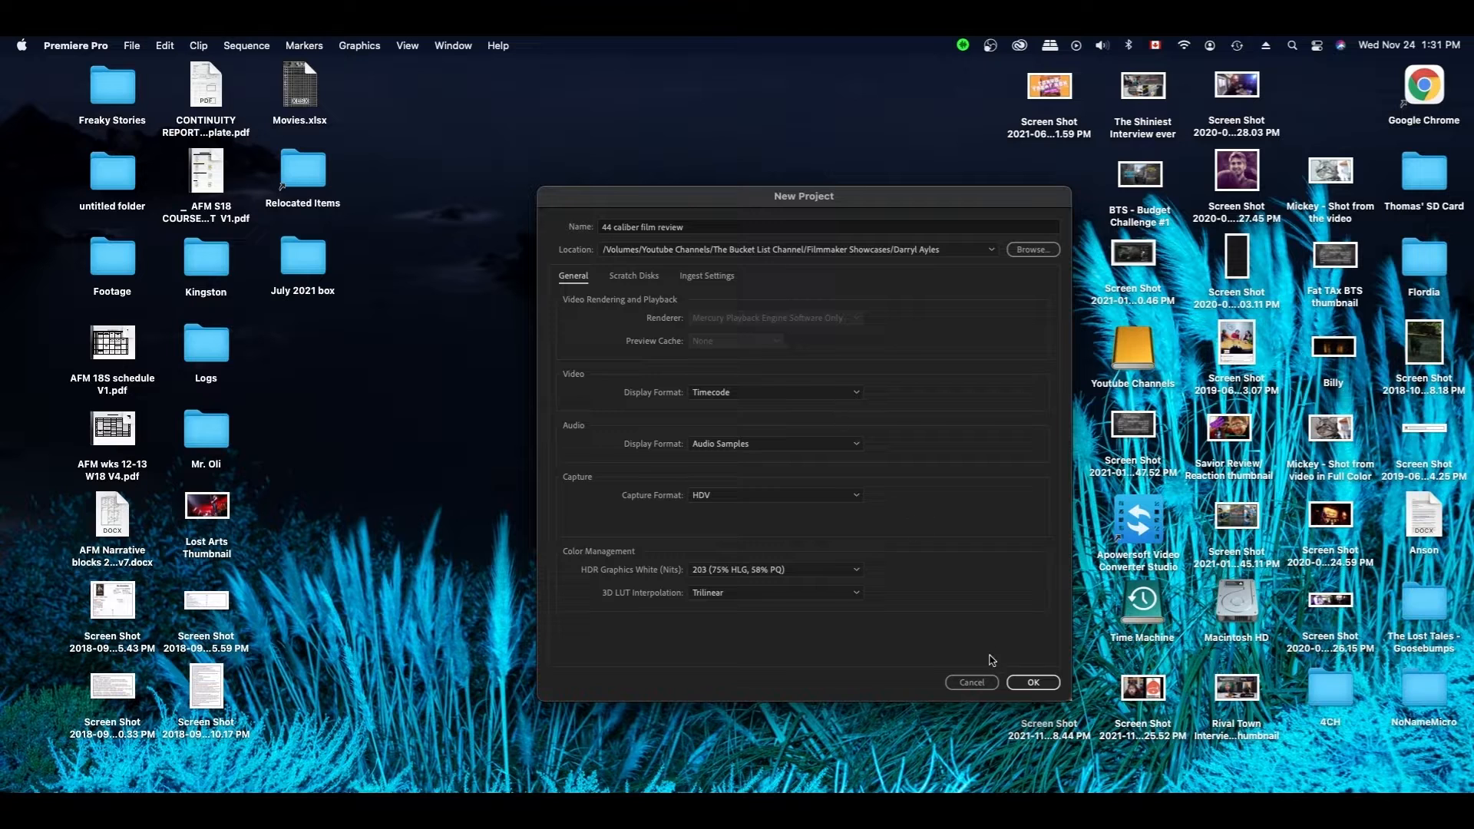
{"action": "left_click", "coordinate": [1024, 682]}
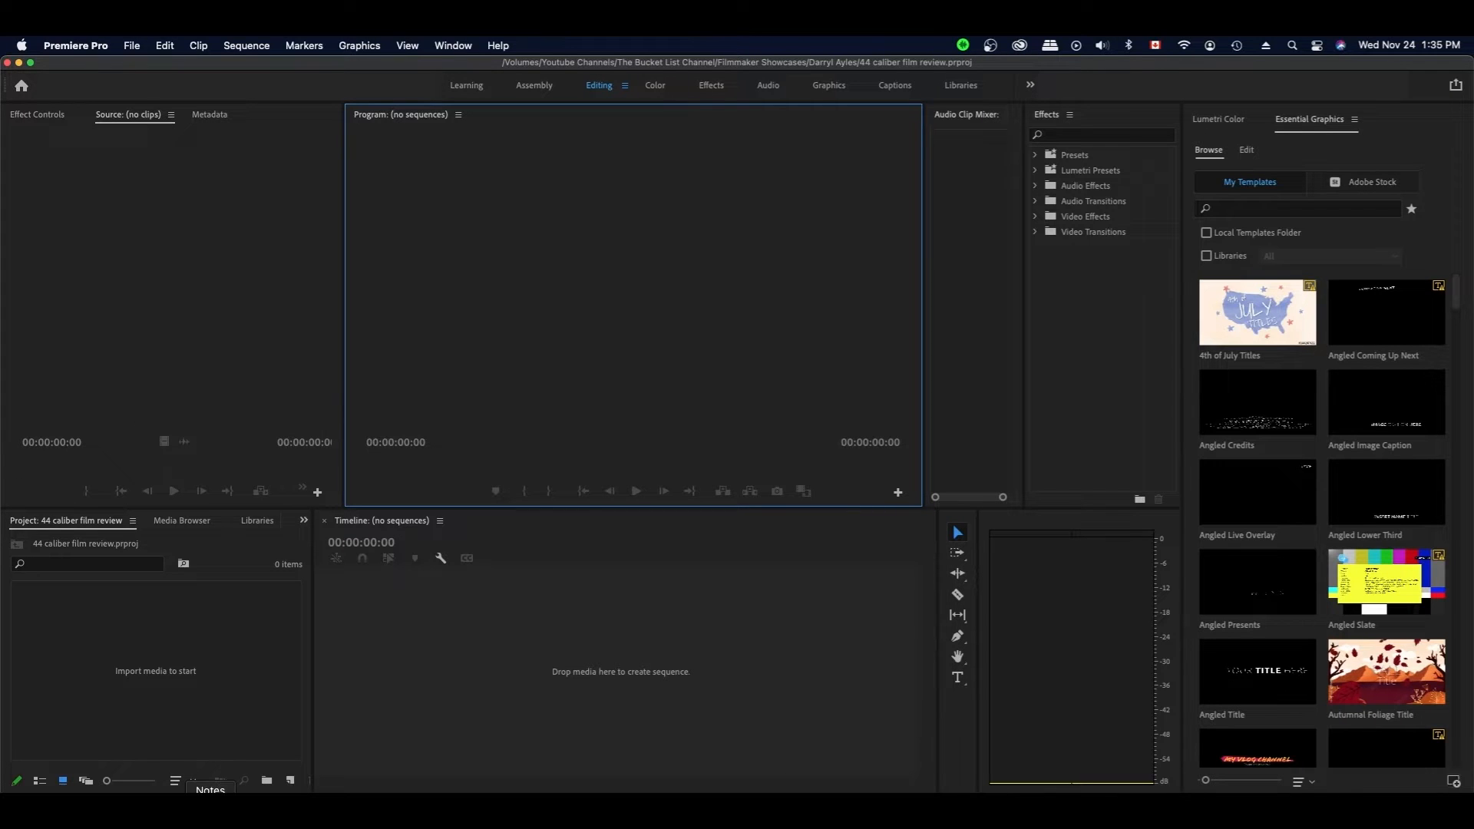
- Save the project with Cmd+S
{"action": "left_click", "coordinate": [224, 708]}
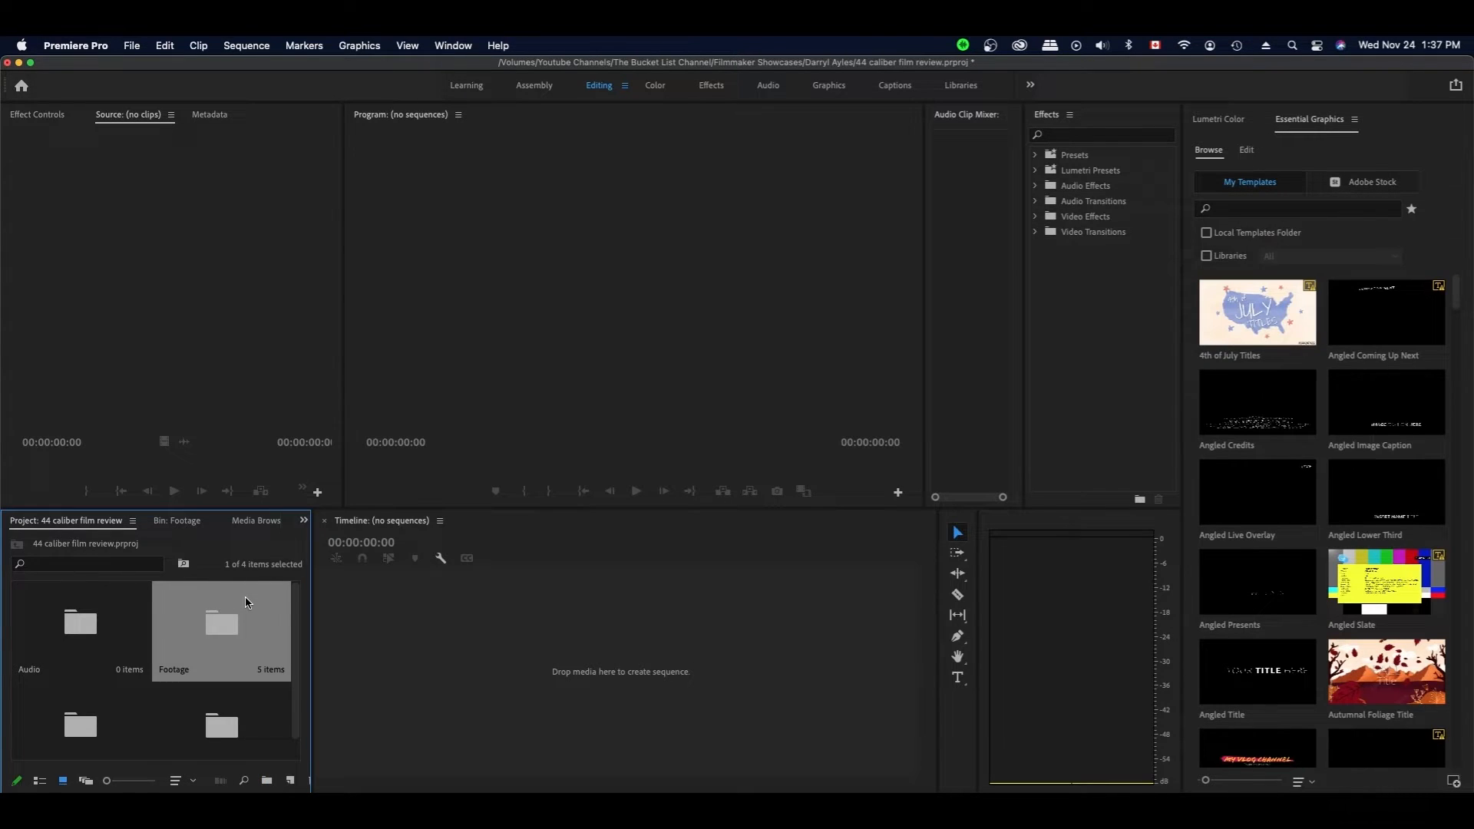
{"action": "key", "text": "super+s"}
{"action": "scroll", "coordinate": [299, 706], "scroll_direction": "down", "scroll_amount": 1}
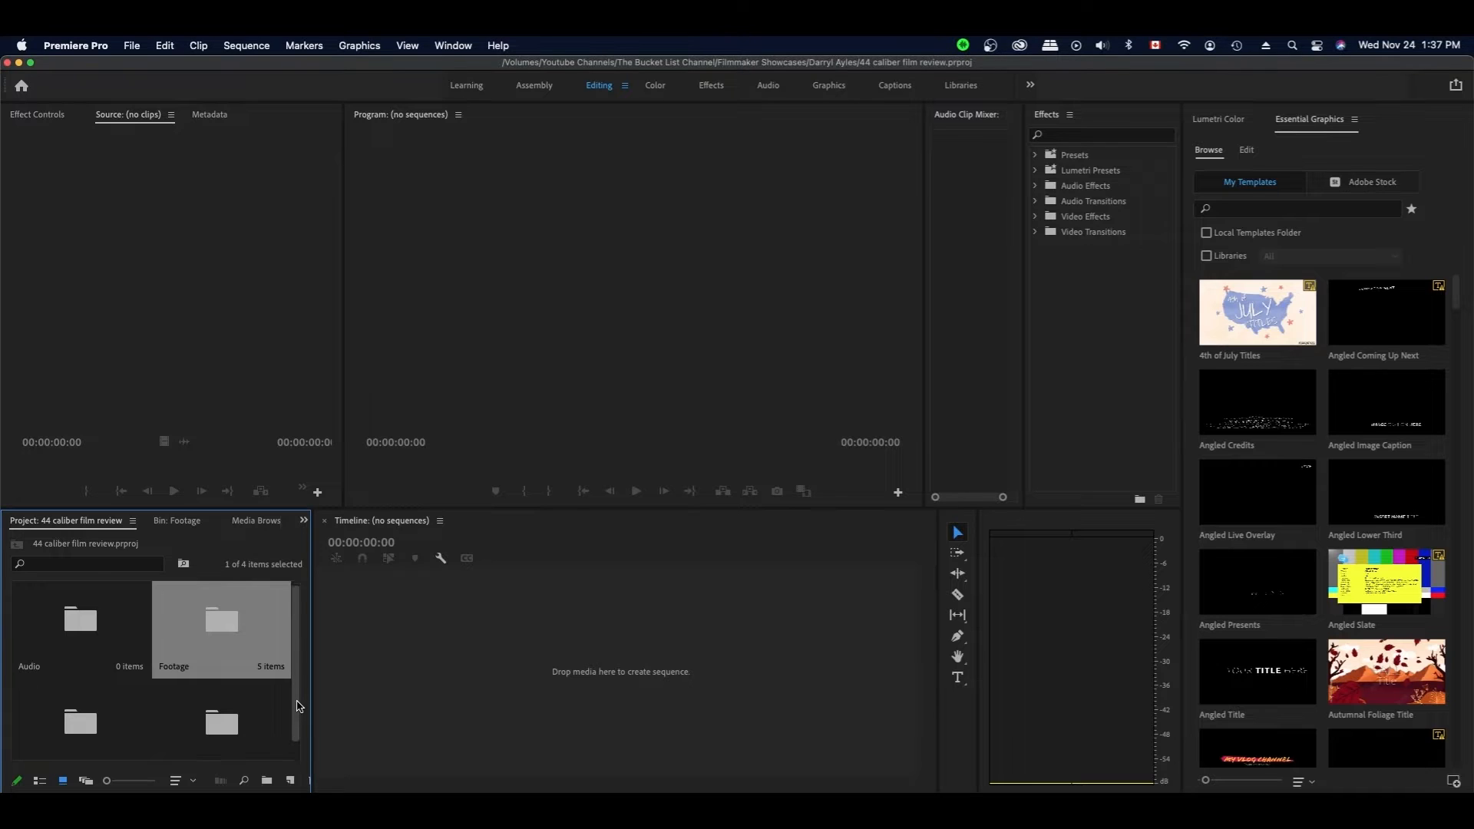
{"action": "scroll", "coordinate": [300, 706], "scroll_direction": "down", "scroll_amount": 1}
- Open the Sequences bin and show its New Item choices
{"action": "left_click", "coordinate": [231, 711]}
{"action": "double_click", "coordinate": [223, 703]}
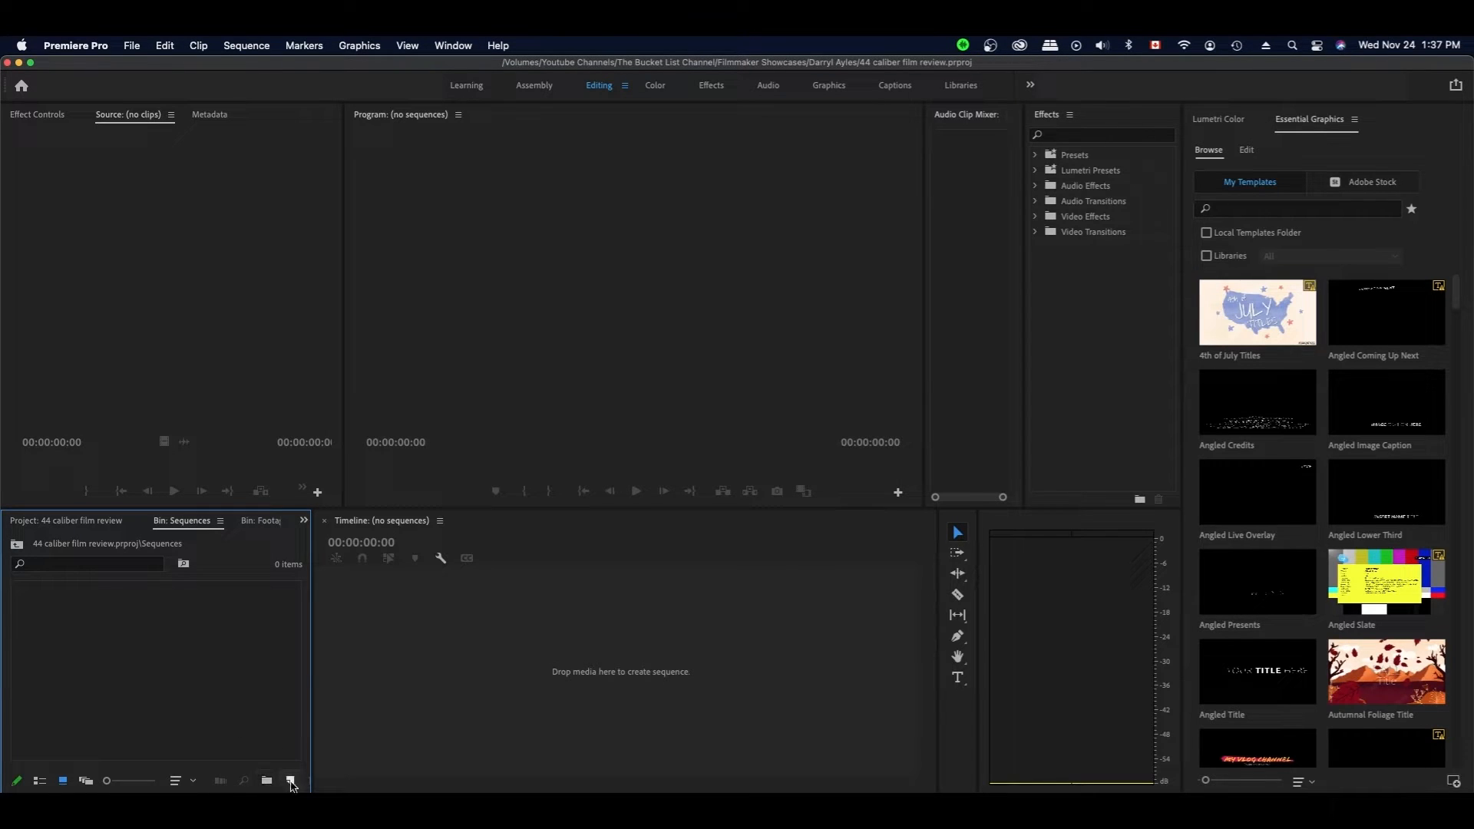
{"action": "left_click", "coordinate": [291, 781]}
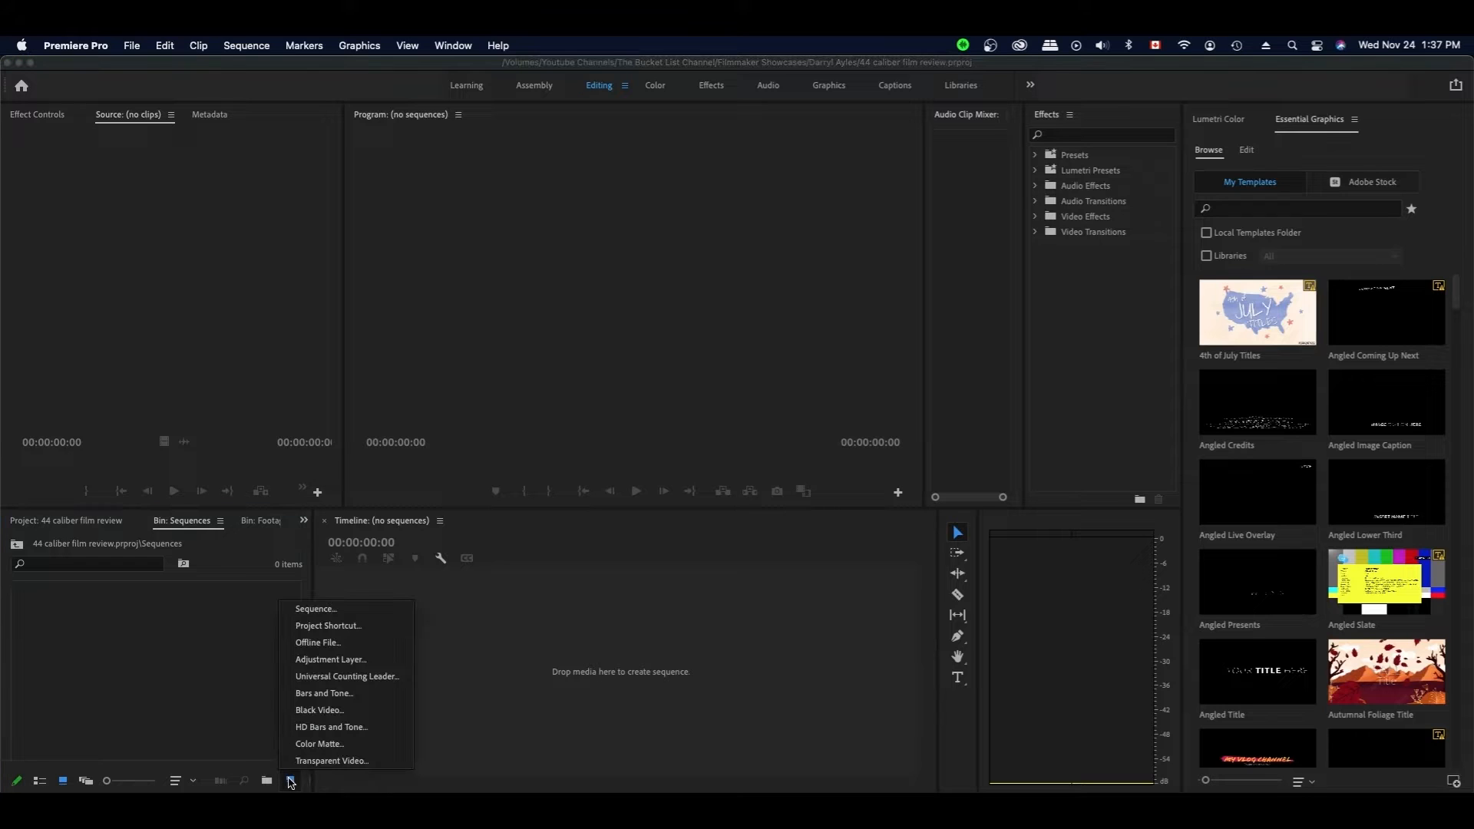
- Create a new sequence named '44 caliber review'
{"action": "left_click", "coordinate": [314, 610]}
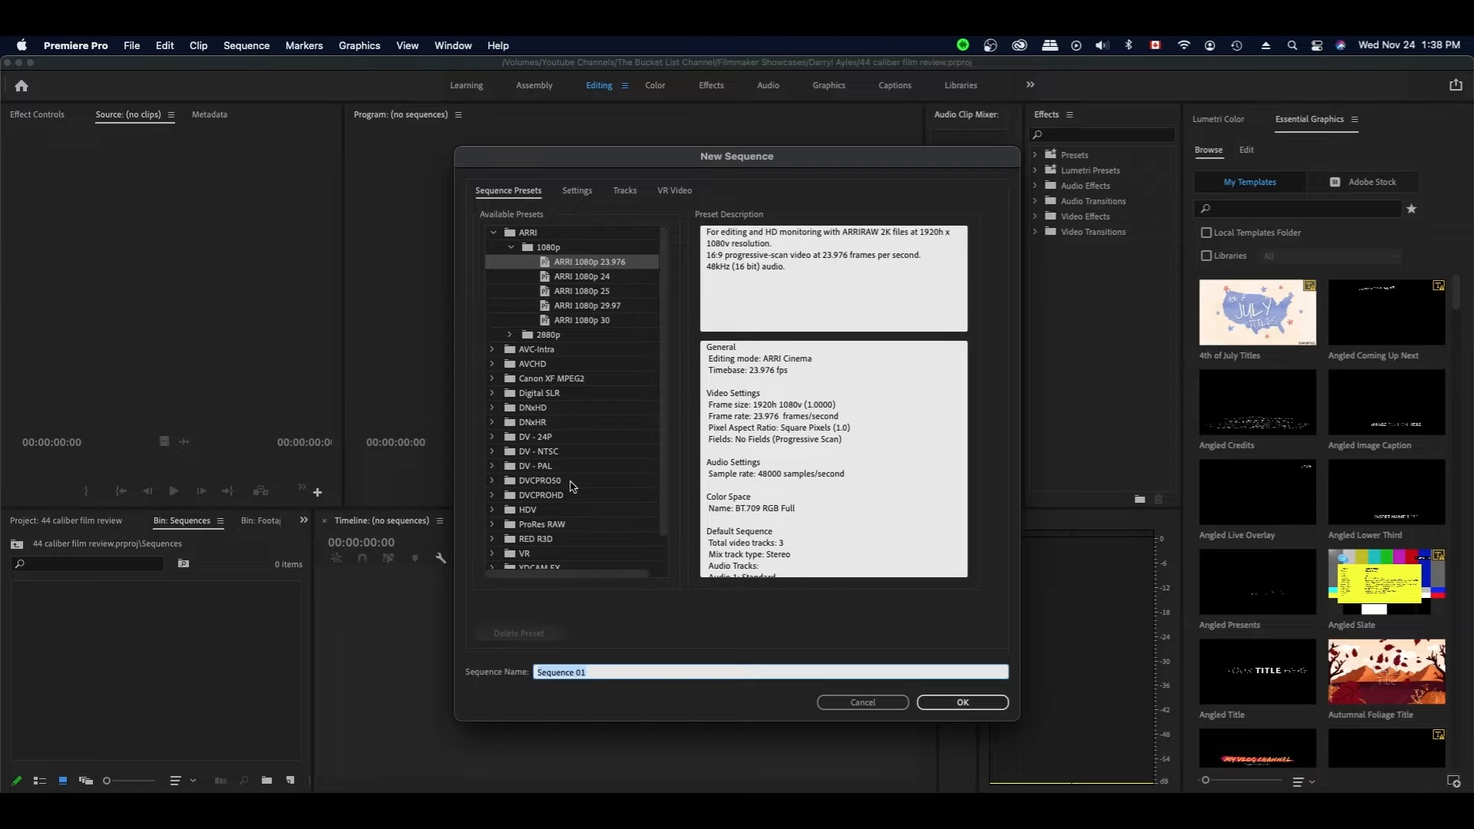
{"action": "type", "text": "44 caliber review"}
{"action": "key", "text": "Return"}
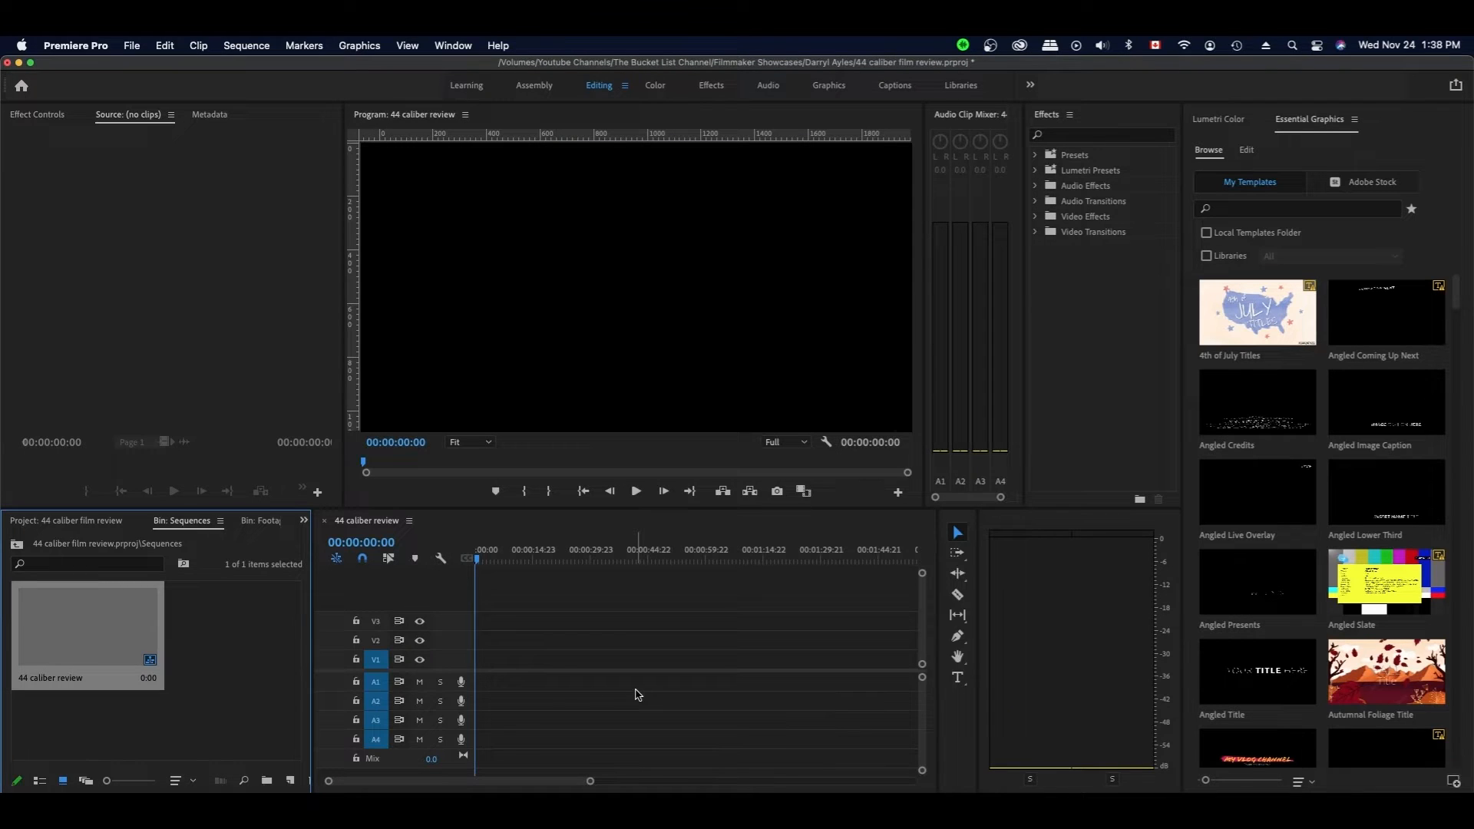
- Drop MVI_9722.MP4 from the Footage bin into the sequence, matching settings, and zoom the timeline out
{"action": "left_click", "coordinate": [207, 656]}
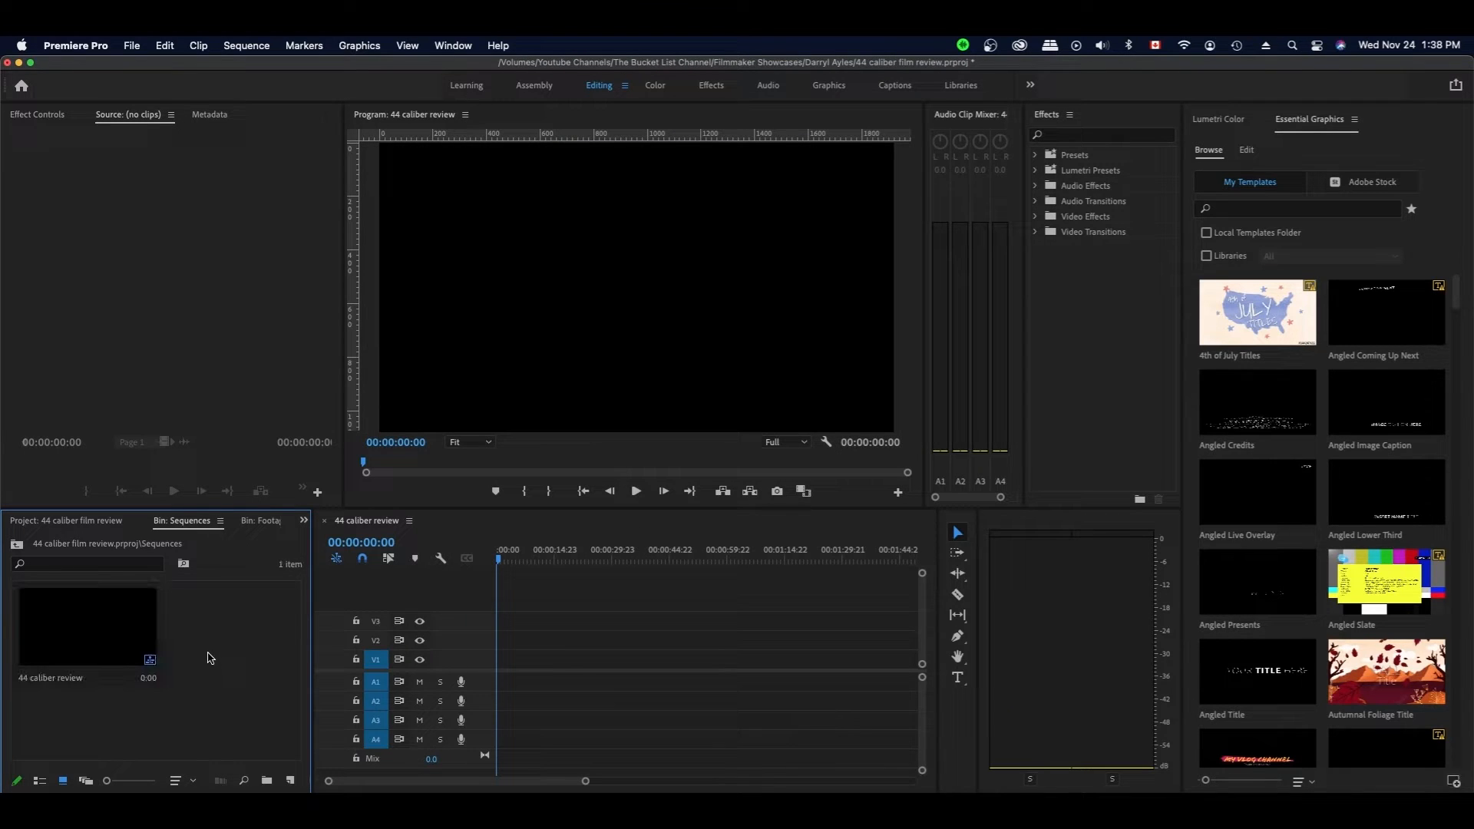
{"action": "left_click", "coordinate": [257, 522]}
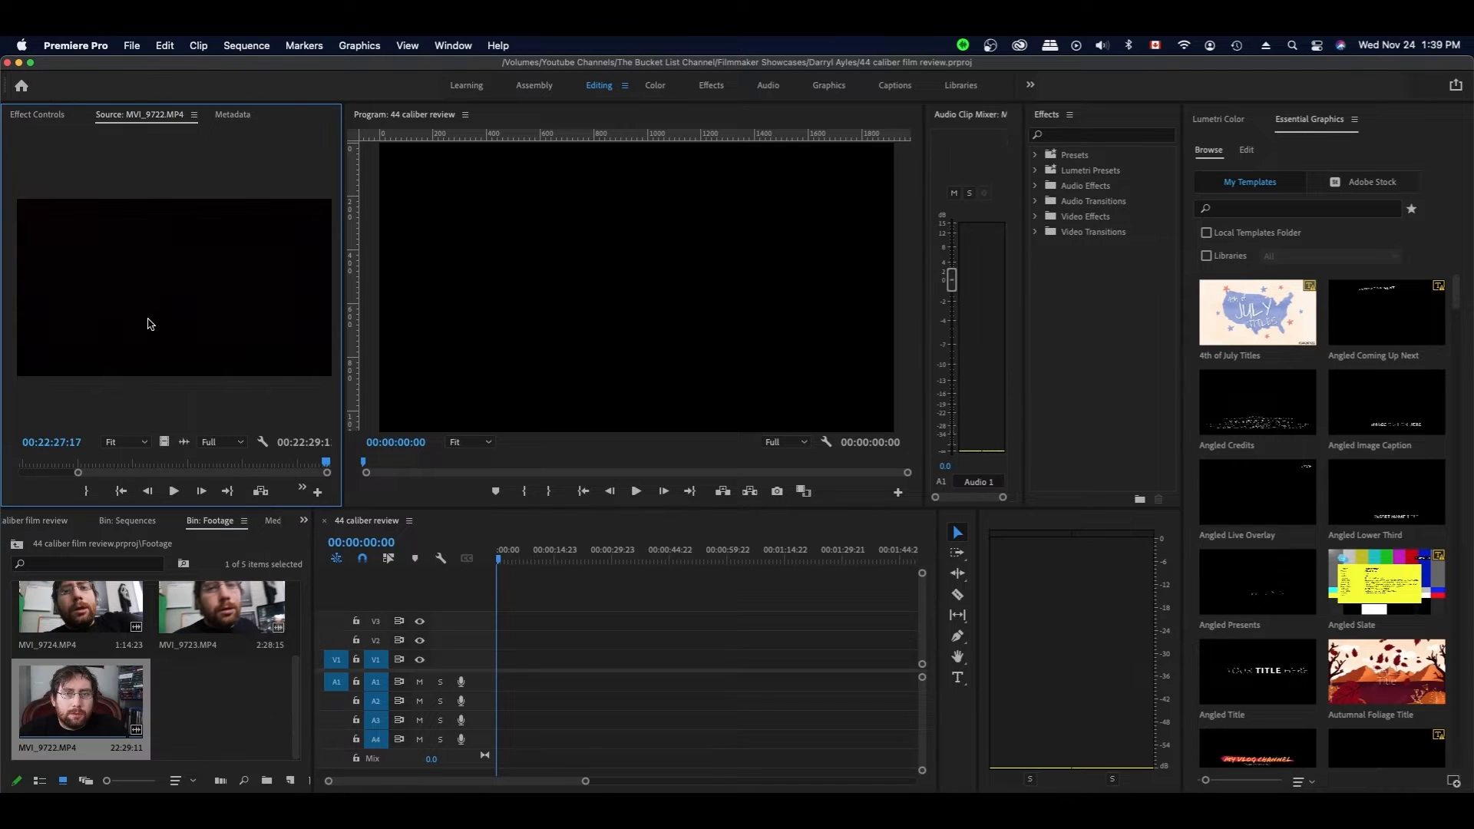
{"action": "left_click_drag", "start_coordinate": [238, 337], "coordinate": [497, 664]}
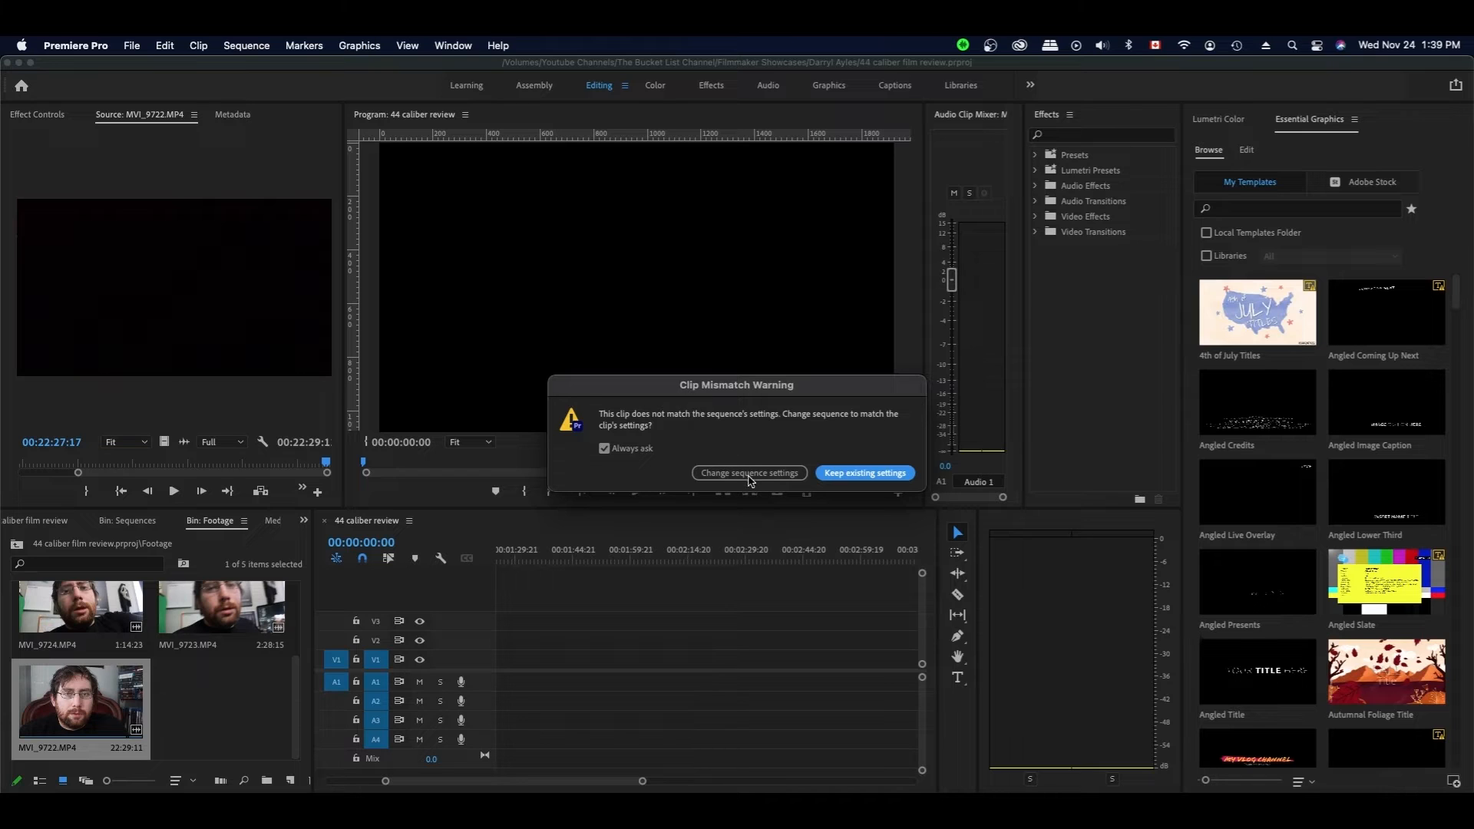
{"action": "left_click", "coordinate": [750, 473]}
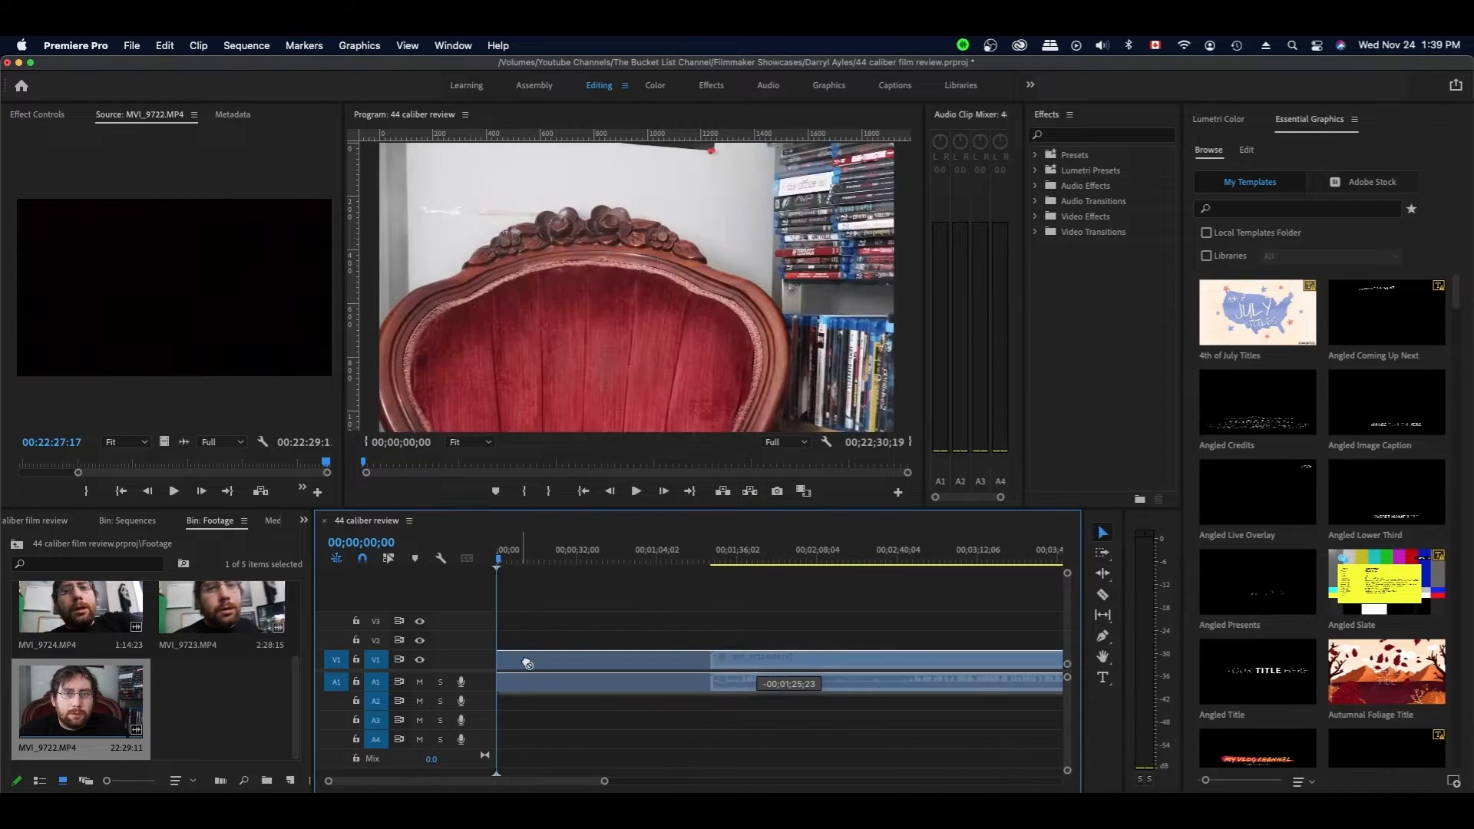
{"action": "left_click_drag", "start_coordinate": [612, 785], "coordinate": [687, 783]}
{"action": "left_click", "coordinate": [657, 721]}
- Remap MVI_9722's audio channels so the left source channel feeds both sides
{"action": "right_click", "coordinate": [657, 680]}
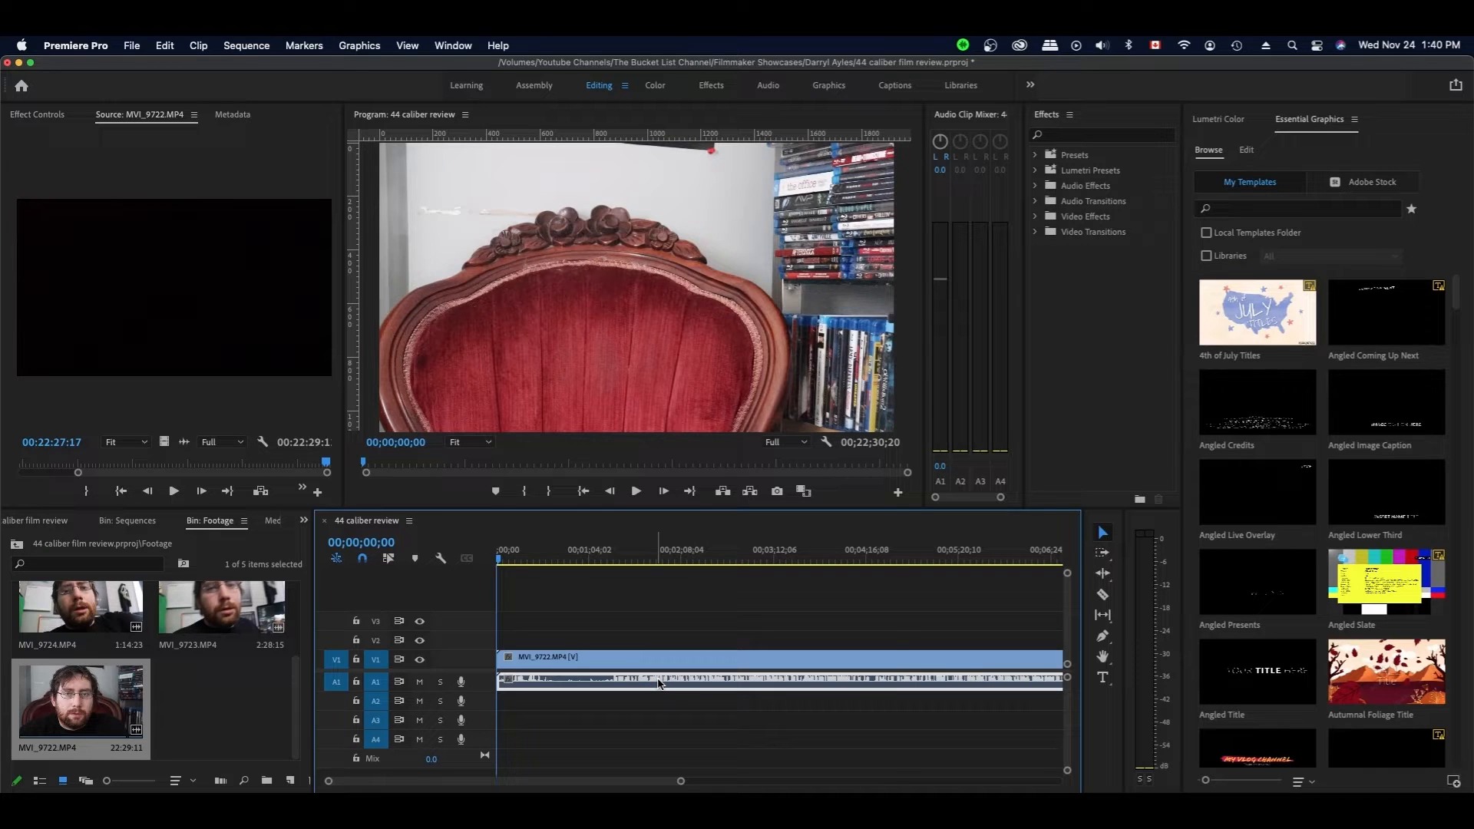
{"action": "right_click", "coordinate": [658, 683]}
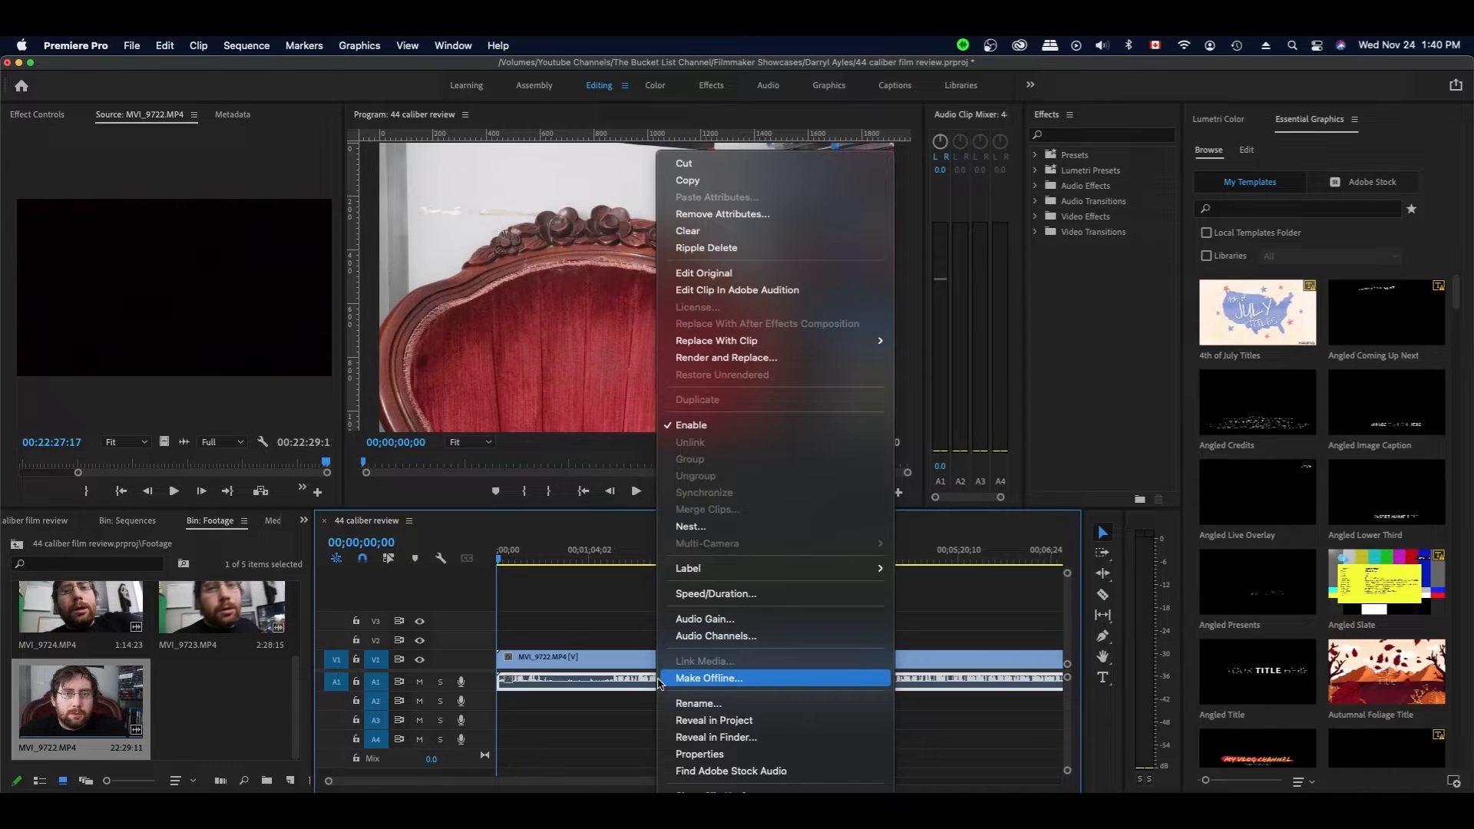
{"action": "left_click", "coordinate": [732, 637]}
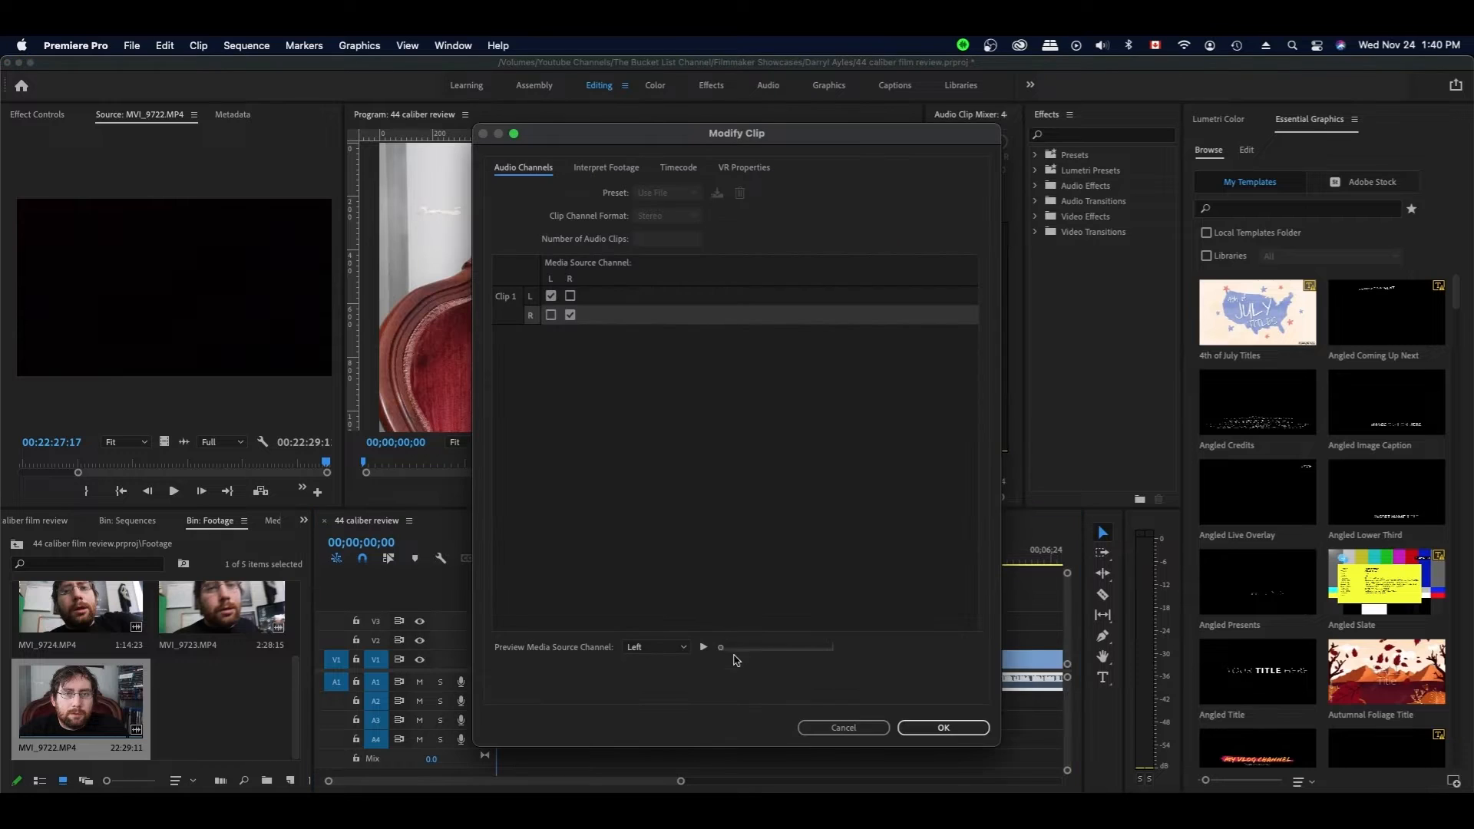
{"action": "left_click", "coordinate": [550, 315]}
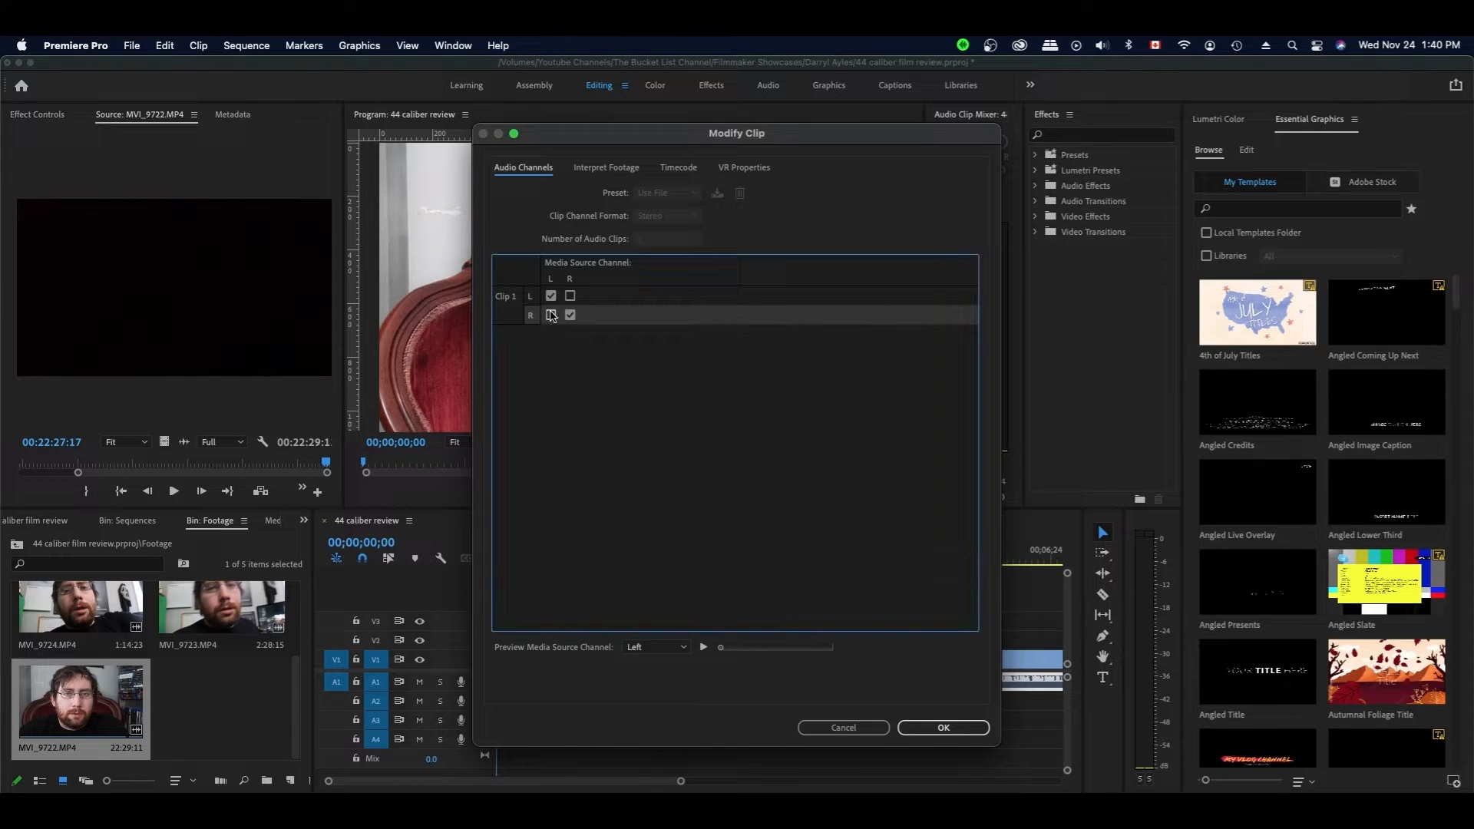
{"action": "left_click", "coordinate": [944, 727]}
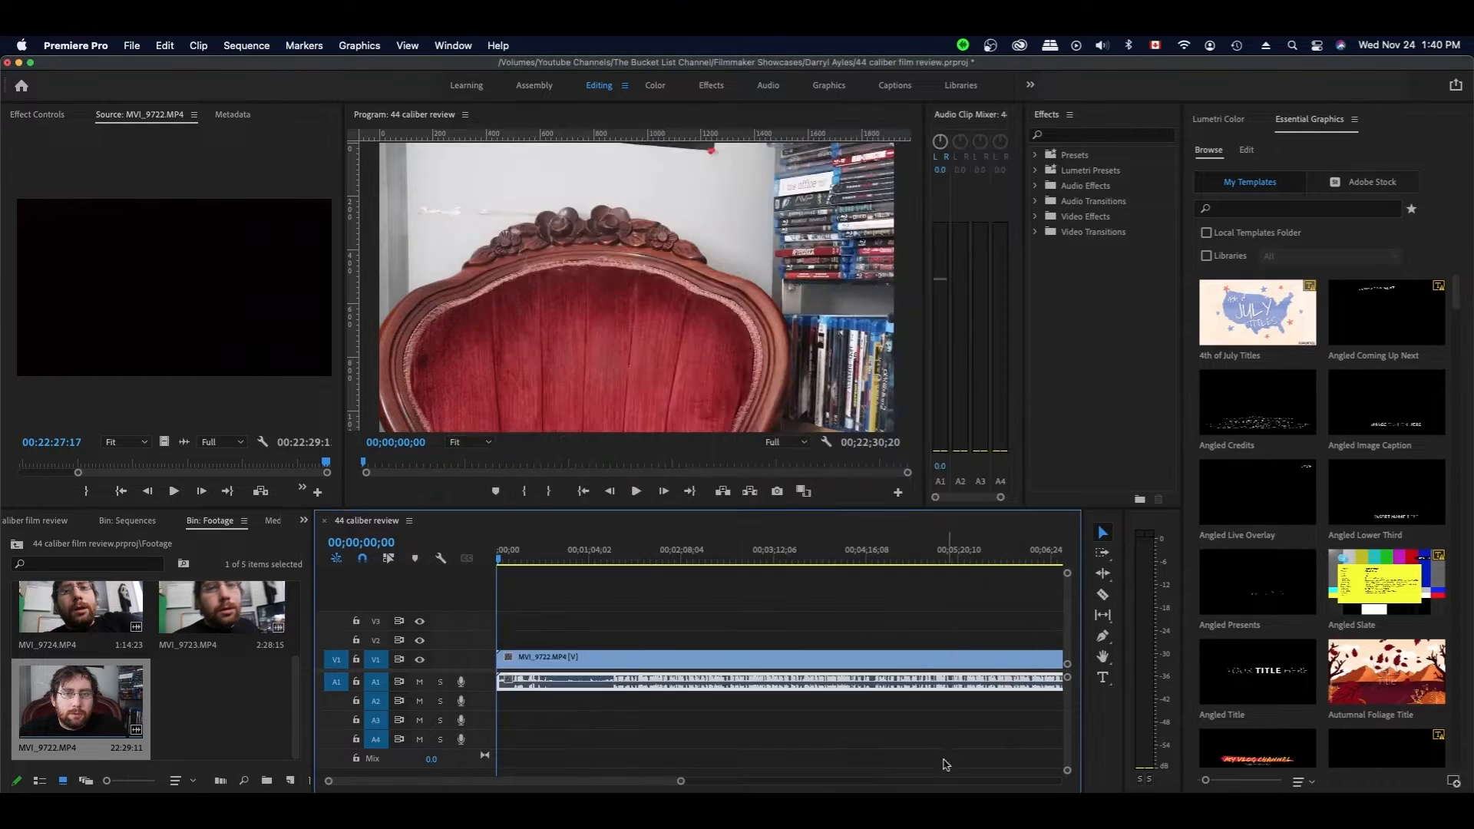
- Move the playhead to 00;00;28;21
{"action": "left_click", "coordinate": [536, 560]}
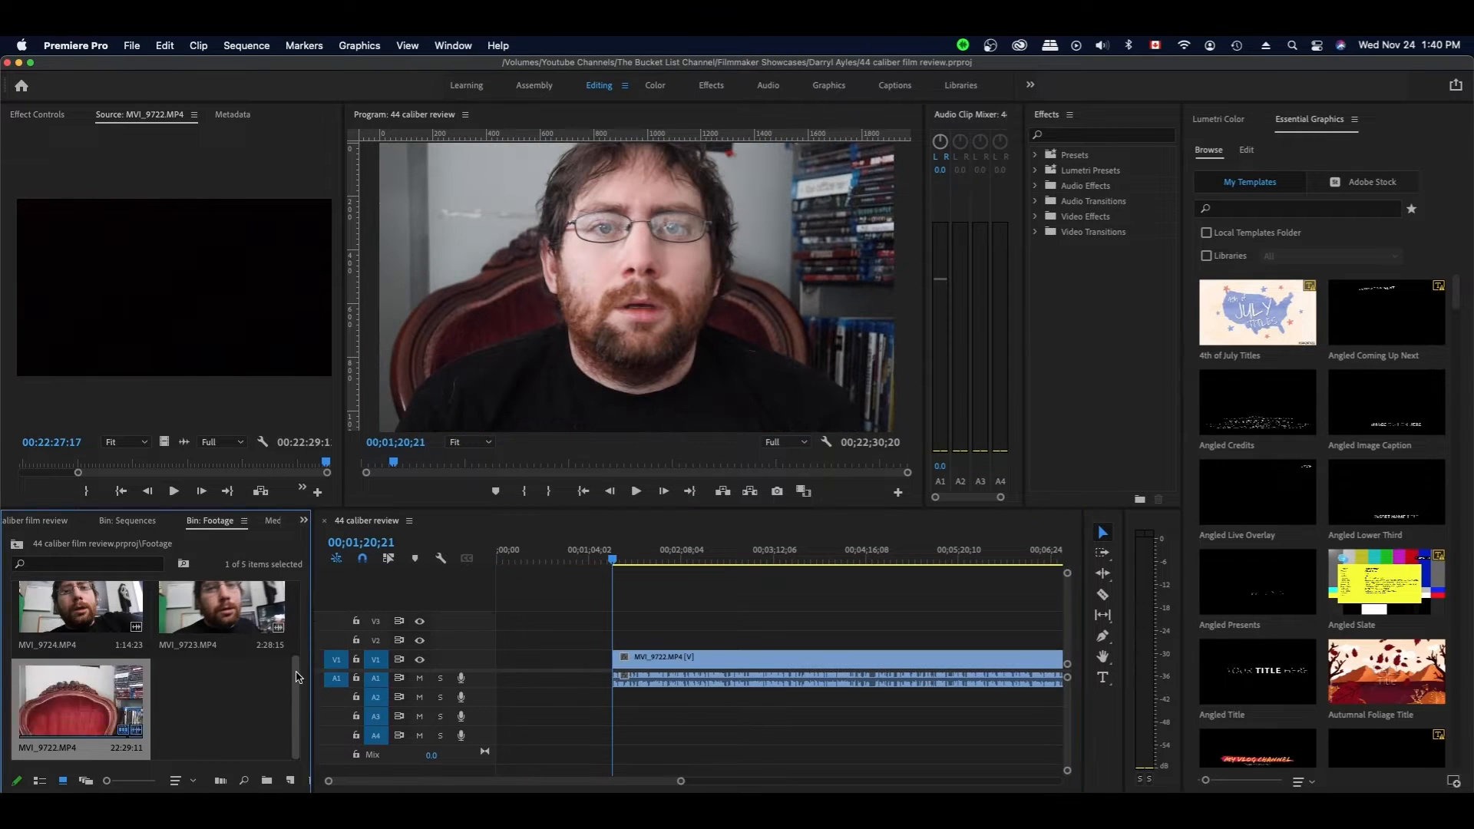
{"action": "scroll", "coordinate": [299, 676], "scroll_direction": "up", "scroll_amount": 3}
{"action": "scroll", "coordinate": [298, 656], "scroll_direction": "up", "scroll_amount": 1}
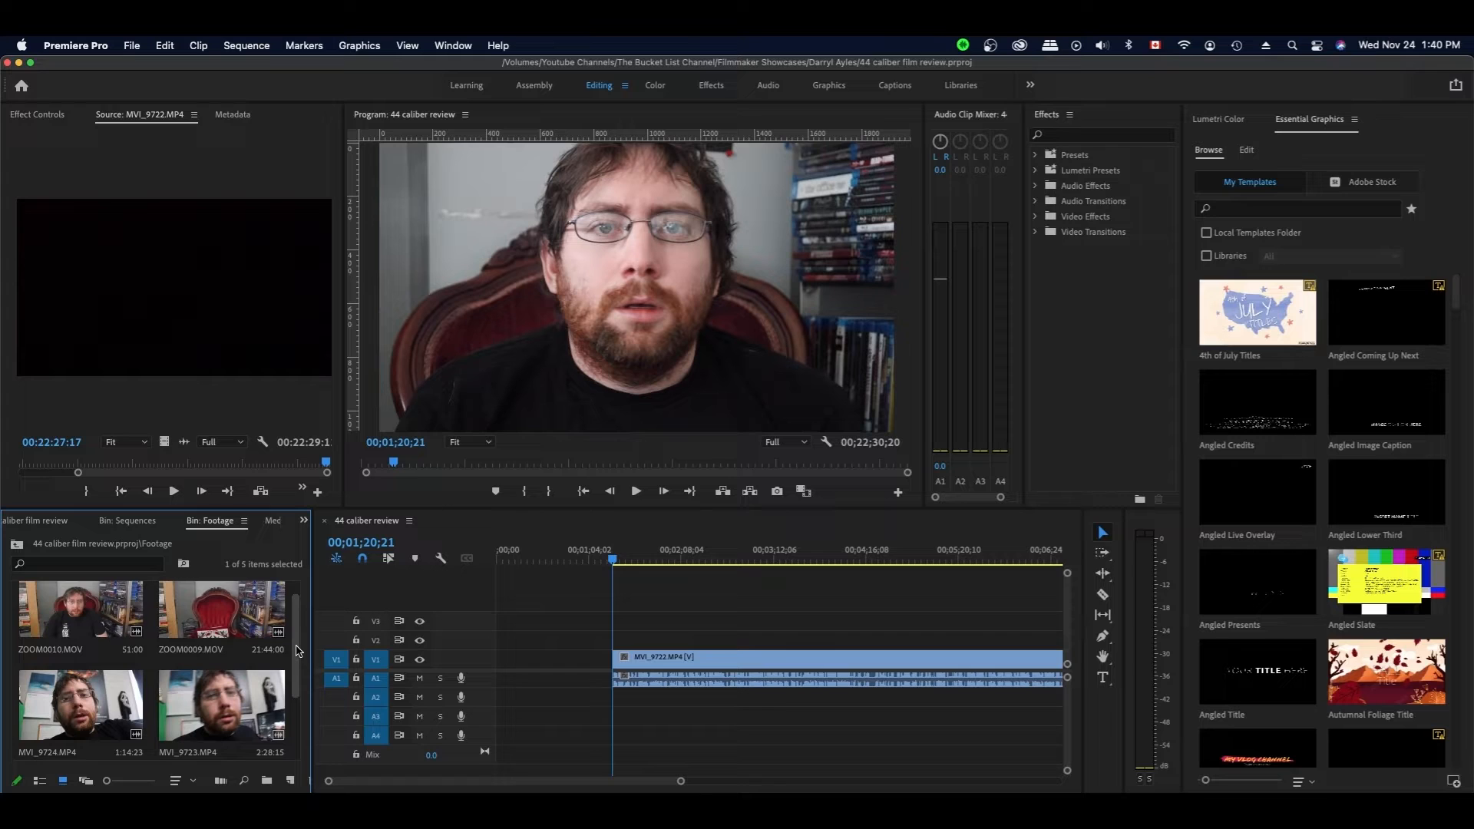
- Add ZOOM0009.MOV above MVI_9722 and synchronize the two clips by audio
{"action": "left_click", "coordinate": [221, 610]}
{"action": "left_click_drag", "start_coordinate": [230, 608], "coordinate": [591, 668]}
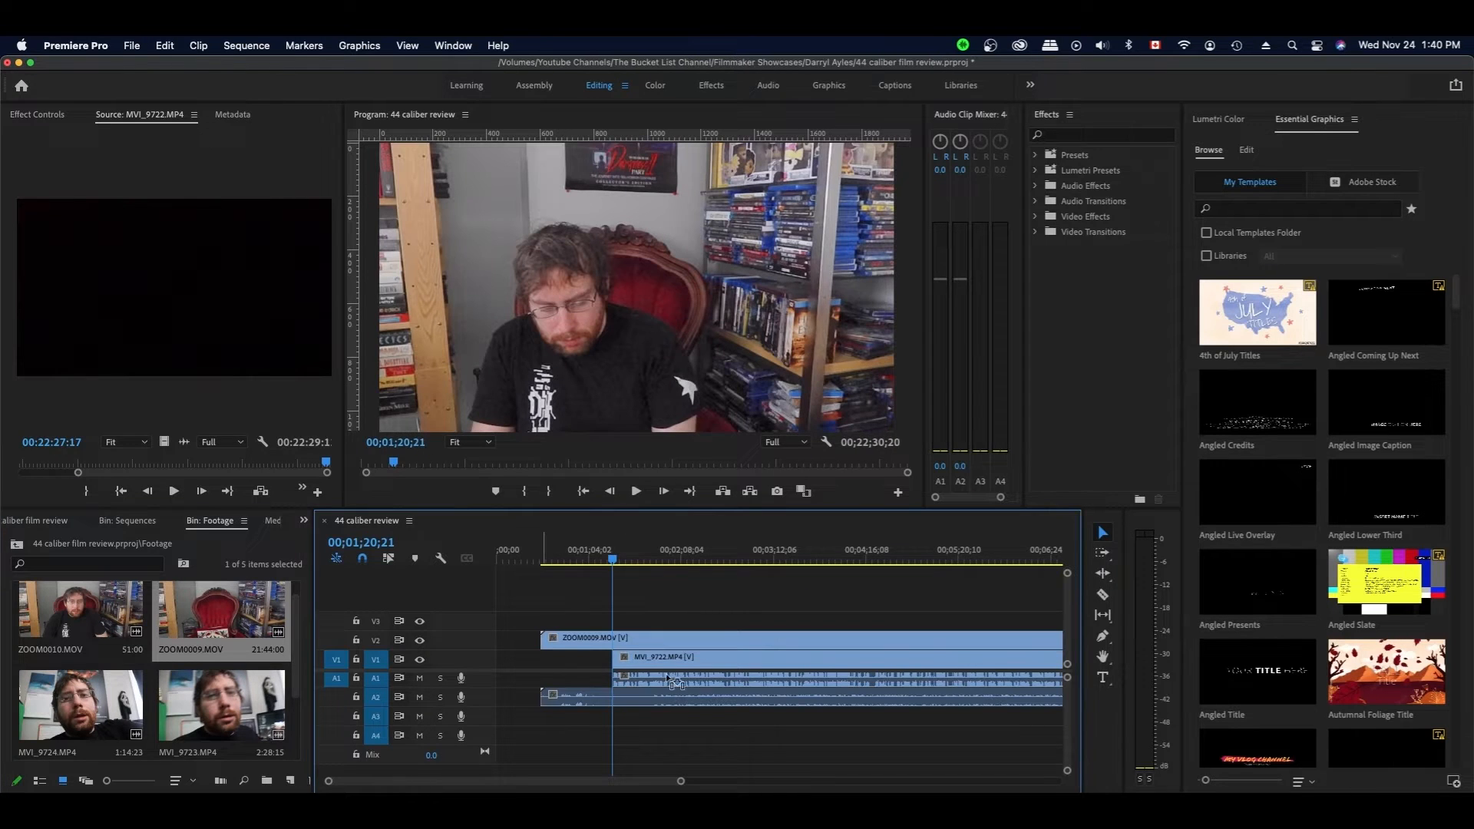
{"action": "left_click_drag", "start_coordinate": [822, 581], "coordinate": [682, 757]}
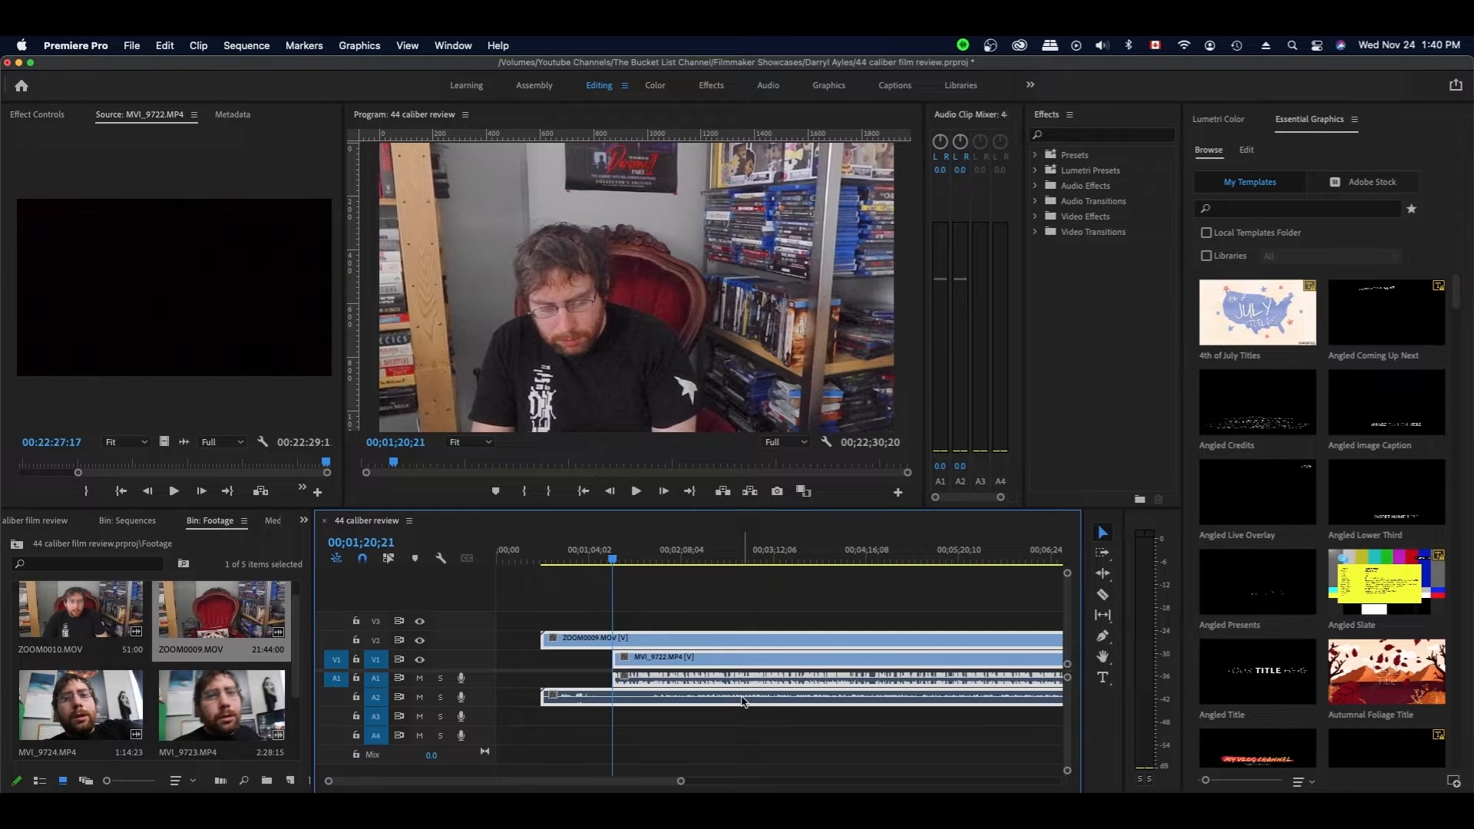
{"action": "right_click", "coordinate": [743, 700]}
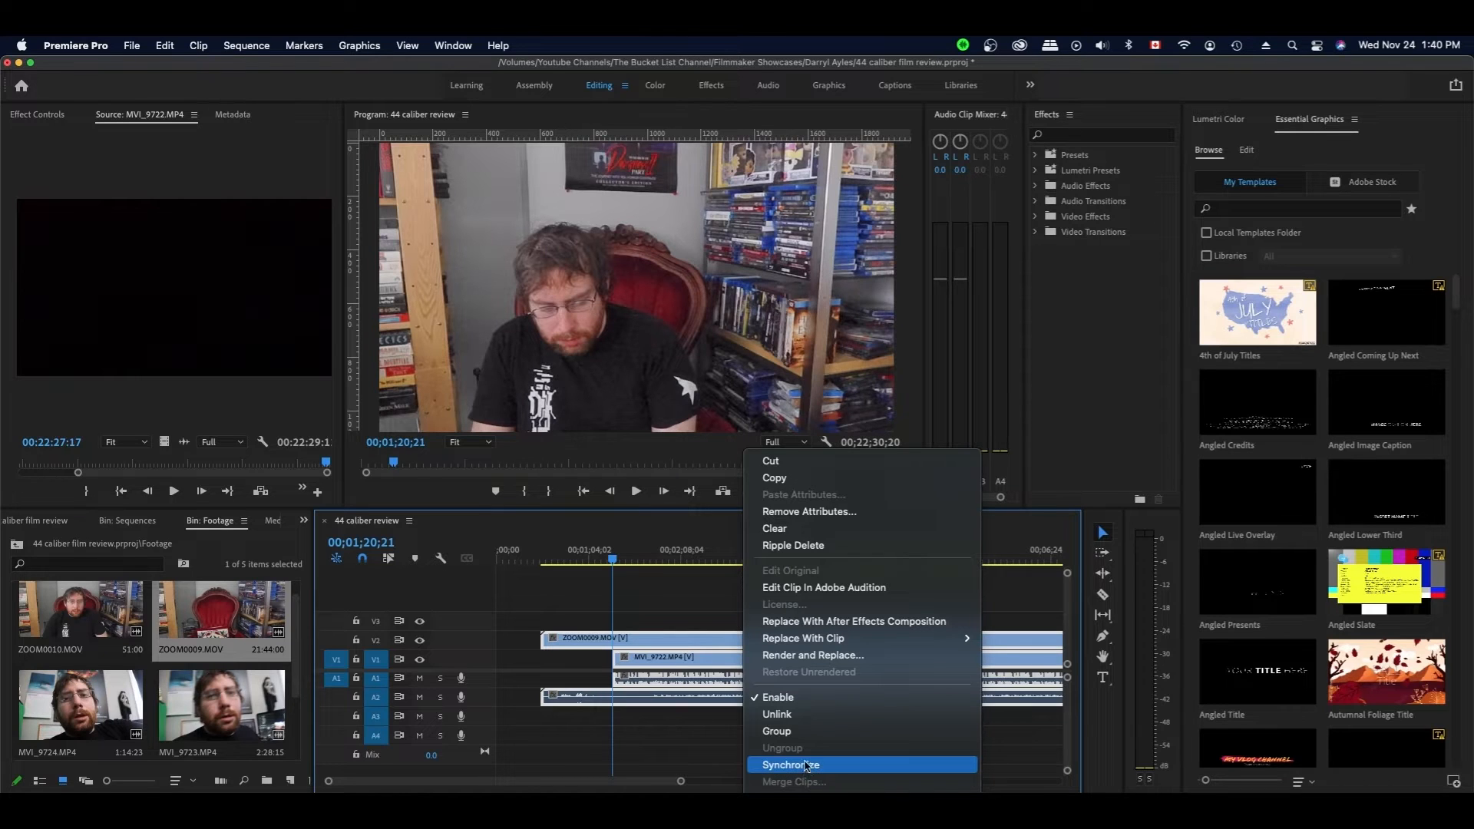
{"action": "left_click", "coordinate": [806, 772]}
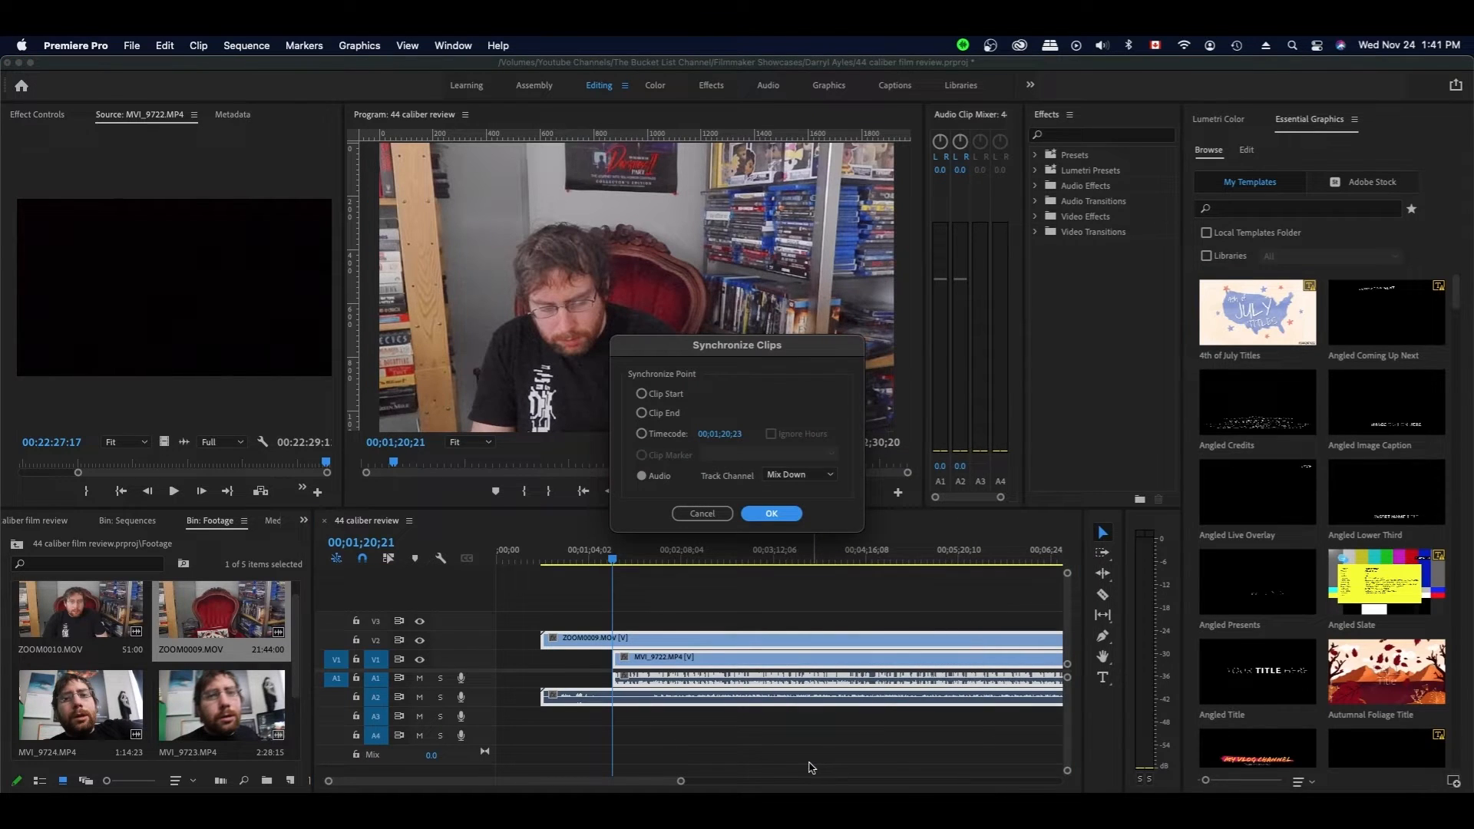
{"action": "left_click", "coordinate": [773, 514]}
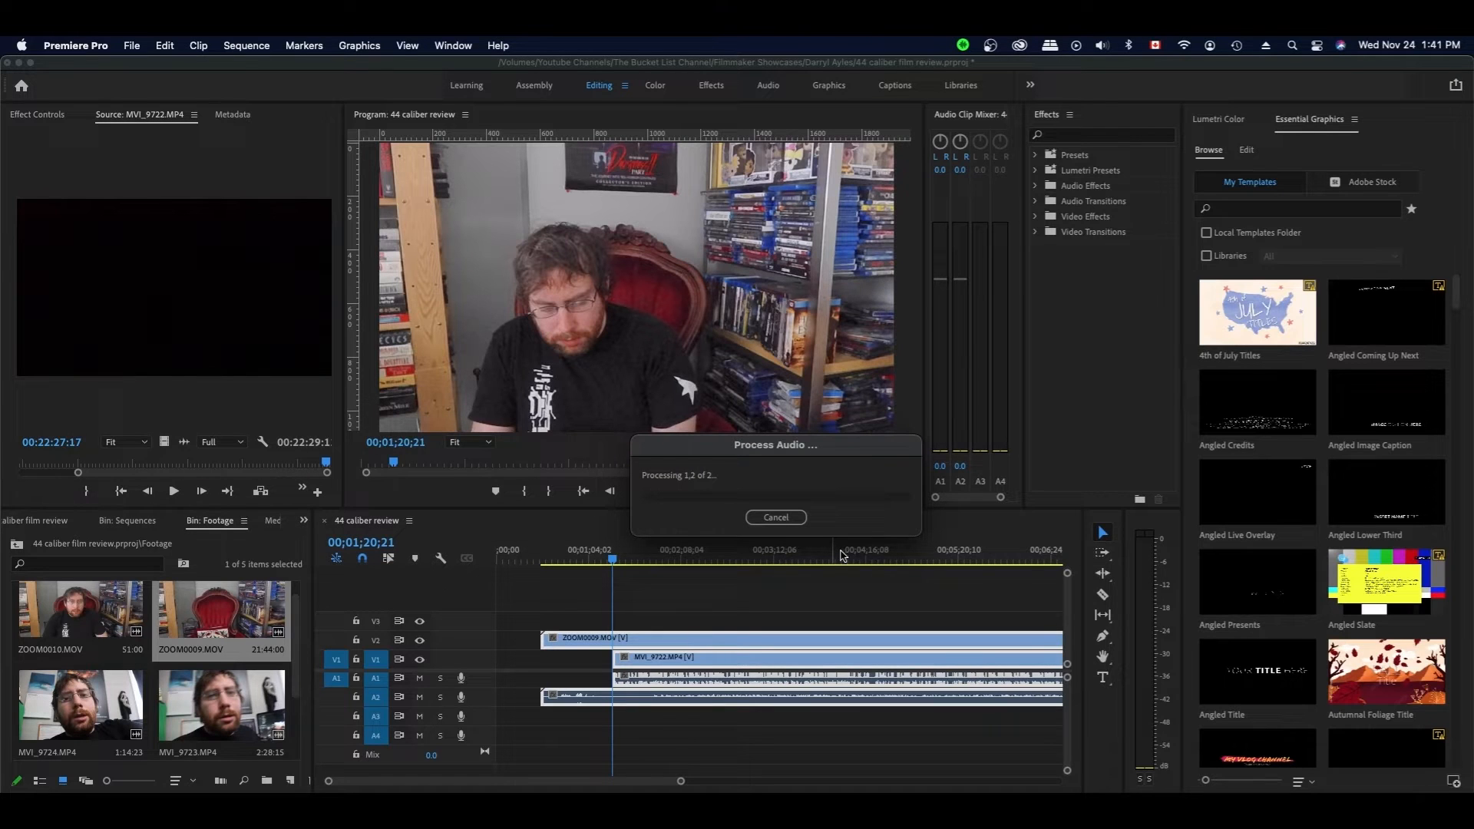
- Play back to check sync, then trim ZOOM0009's start to line up with MVI_9722
{"action": "left_click", "coordinate": [663, 560]}
{"action": "left_click_drag", "start_coordinate": [664, 559], "coordinate": [661, 559]}
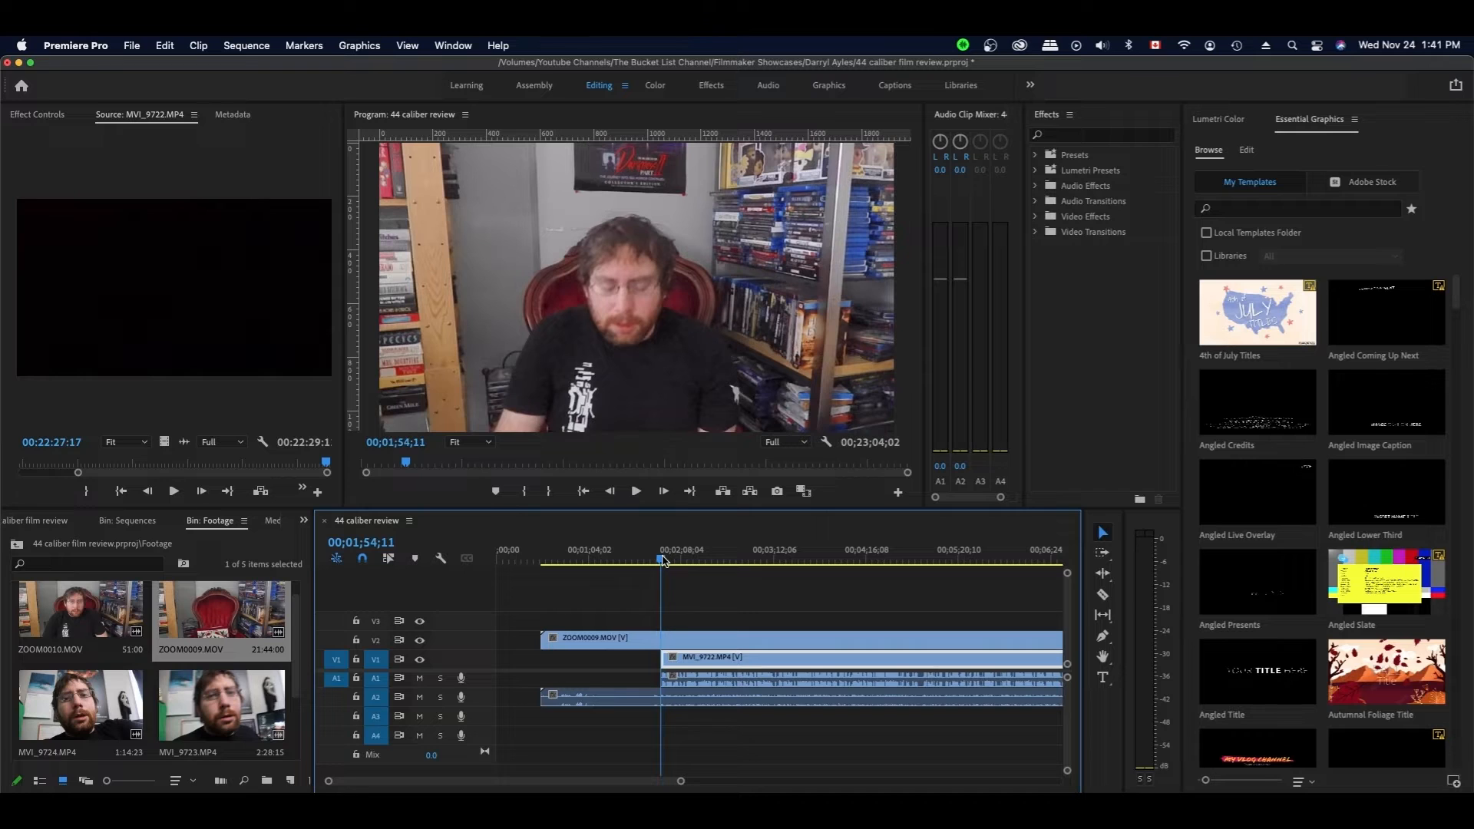
{"action": "key", "text": "space"}
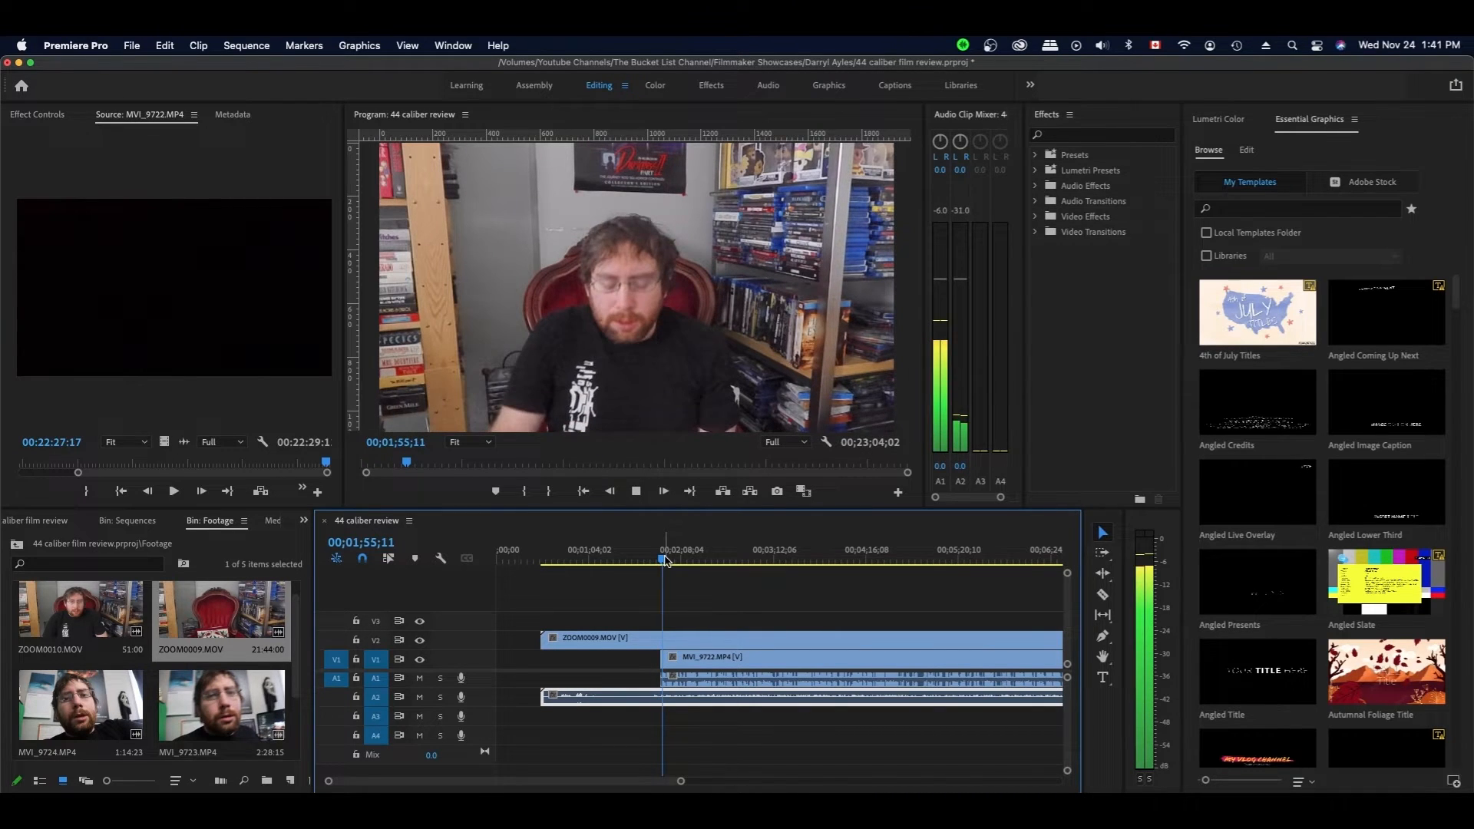
{"action": "left_click", "coordinate": [592, 662]}
{"action": "left_click_drag", "start_coordinate": [611, 591], "coordinate": [553, 731]}
{"action": "left_click_drag", "start_coordinate": [542, 641], "coordinate": [660, 647]}
{"action": "left_click", "coordinate": [707, 613]}
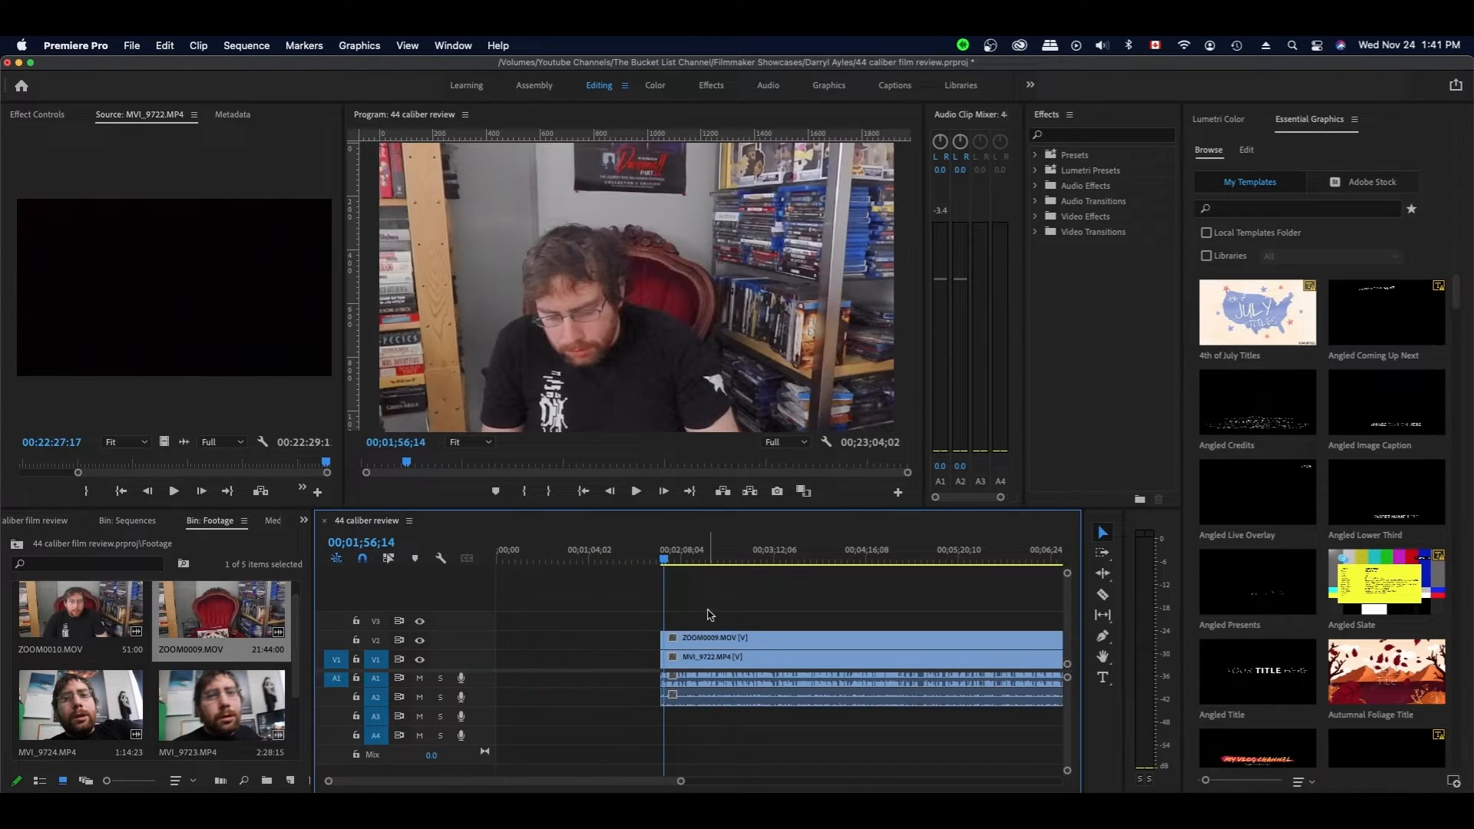
- Save, then move all four clips to the start of the sequence
{"action": "key", "text": "super+s"}
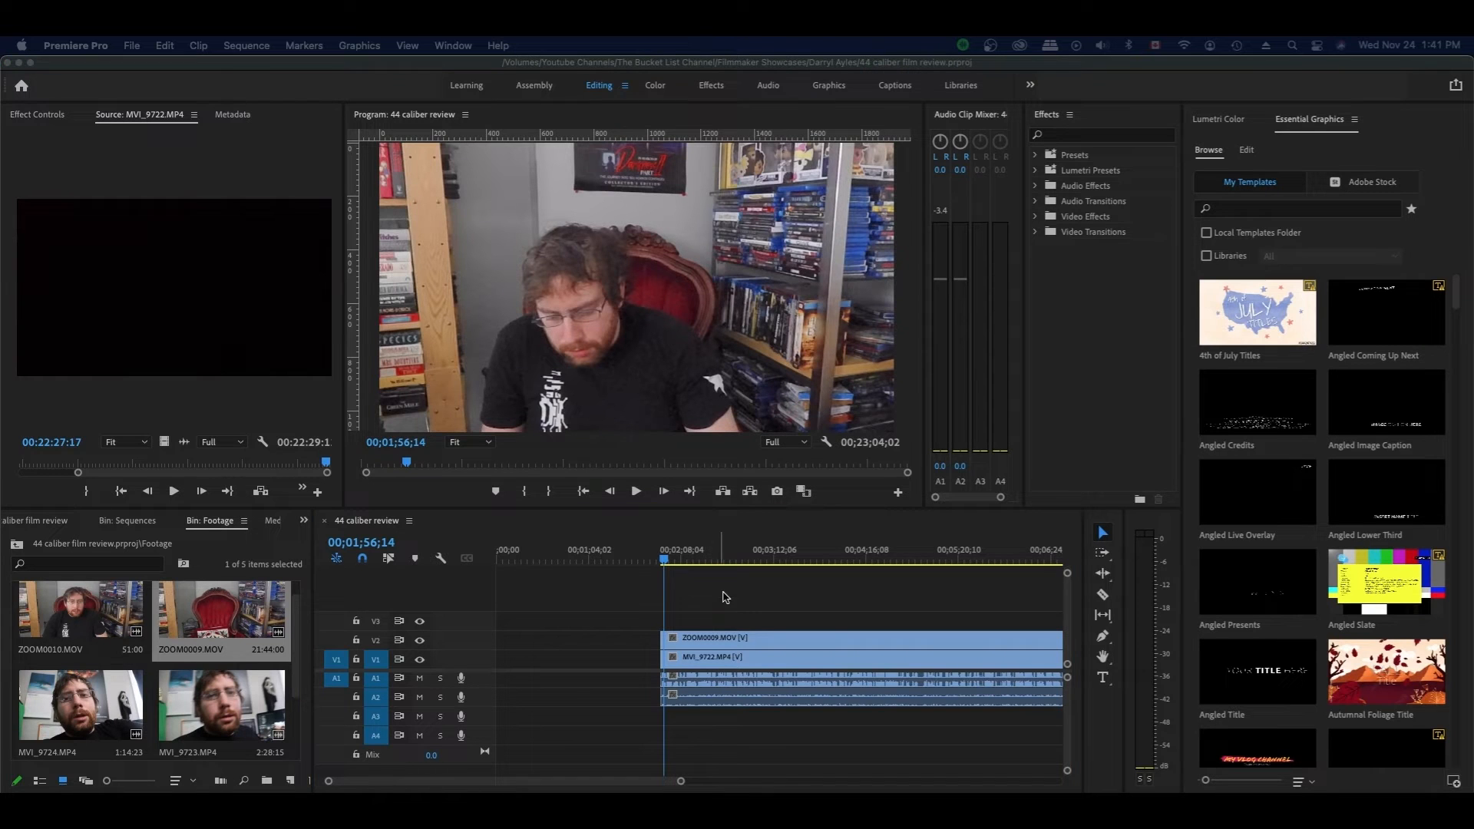
{"action": "left_click_drag", "start_coordinate": [673, 724], "coordinate": [725, 595]}
{"action": "left_click_drag", "start_coordinate": [707, 657], "coordinate": [520, 657]}
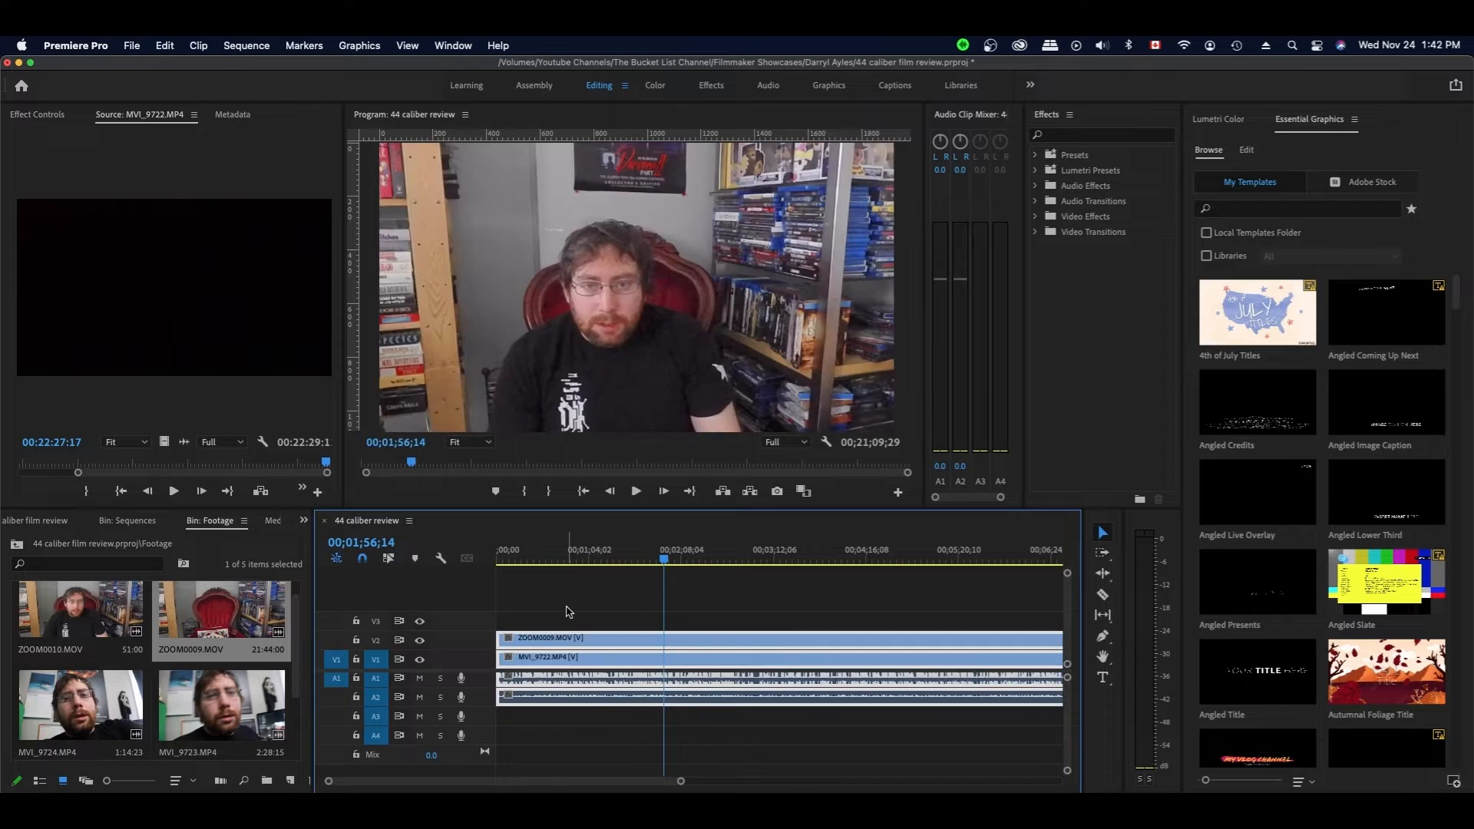
{"action": "scroll", "coordinate": [628, 613], "scroll_direction": "right", "scroll_amount": 10}
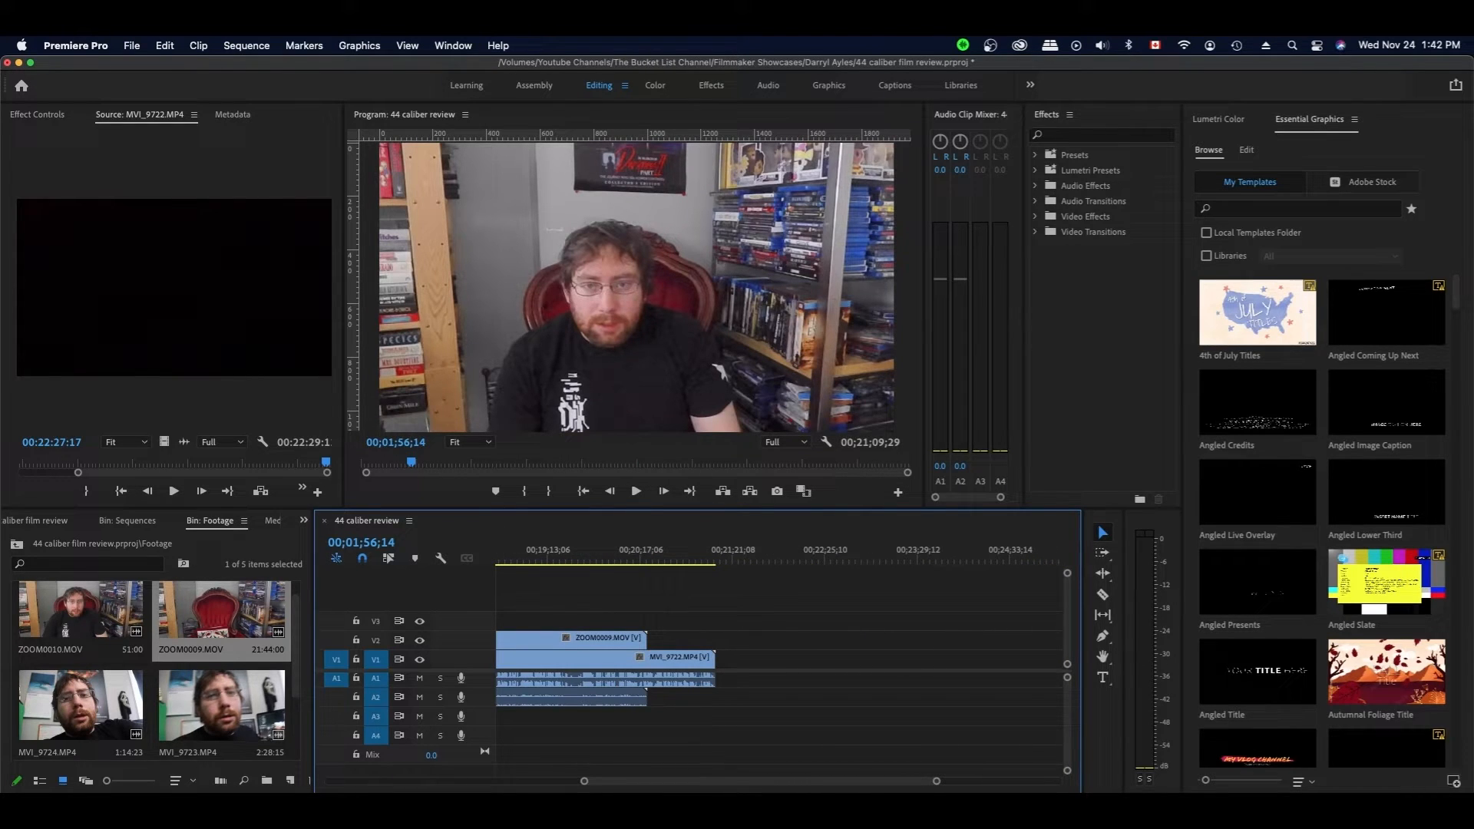
- Add ZOOM0010.MOV, sync it to the camera clip by audio, and trim ZOOM0009's opening
{"action": "left_click", "coordinate": [63, 607]}
{"action": "left_click_drag", "start_coordinate": [99, 607], "coordinate": [699, 639]}
{"action": "left_click_drag", "start_coordinate": [775, 605], "coordinate": [714, 705]}
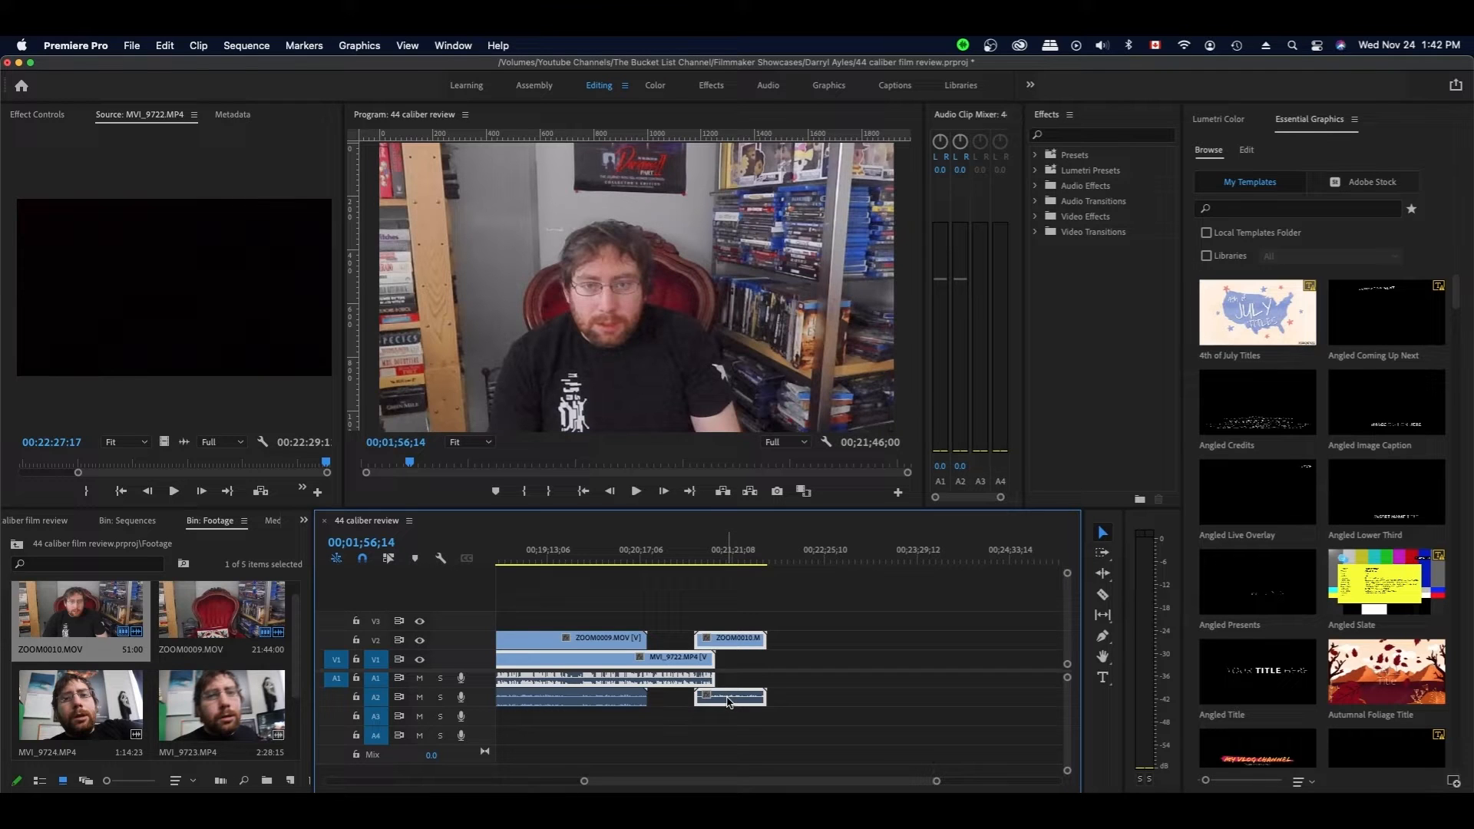
{"action": "scroll", "coordinate": [727, 701], "scroll_direction": "right", "scroll_amount": 1}
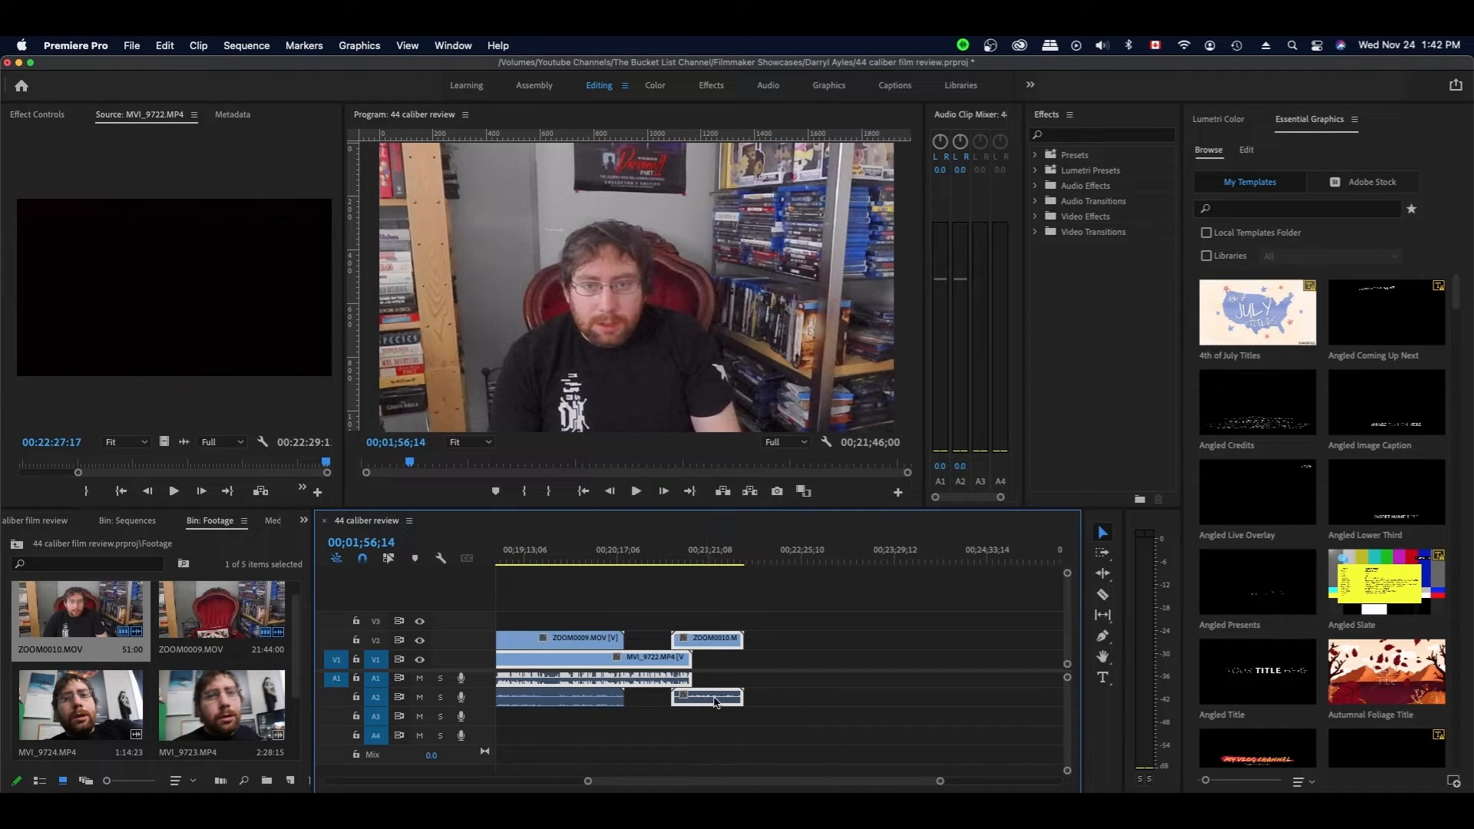
{"action": "right_click", "coordinate": [713, 702]}
{"action": "scroll", "coordinate": [794, 760], "scroll_direction": "down", "scroll_amount": 5}
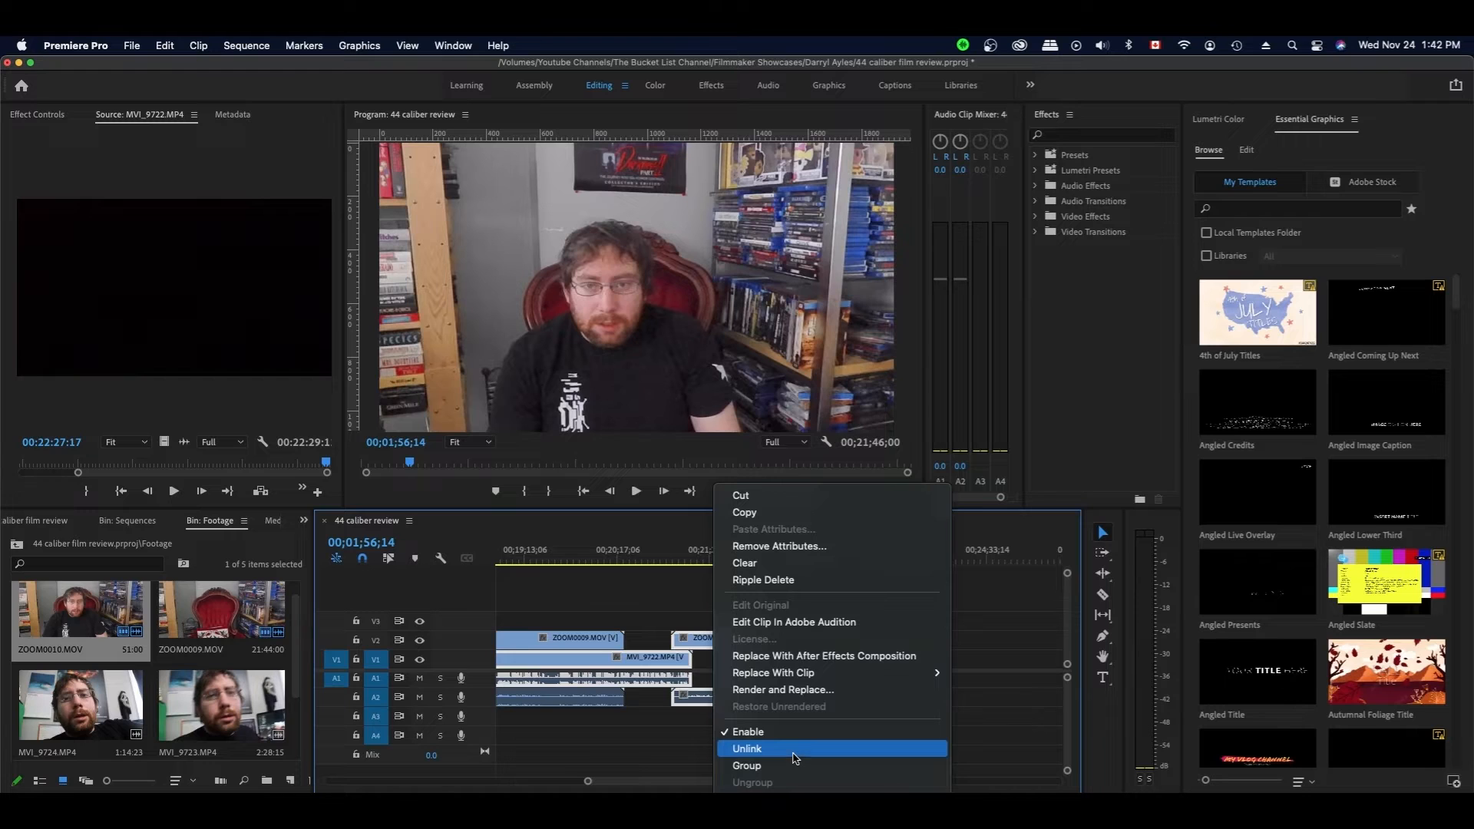
{"action": "left_click", "coordinate": [778, 715]}
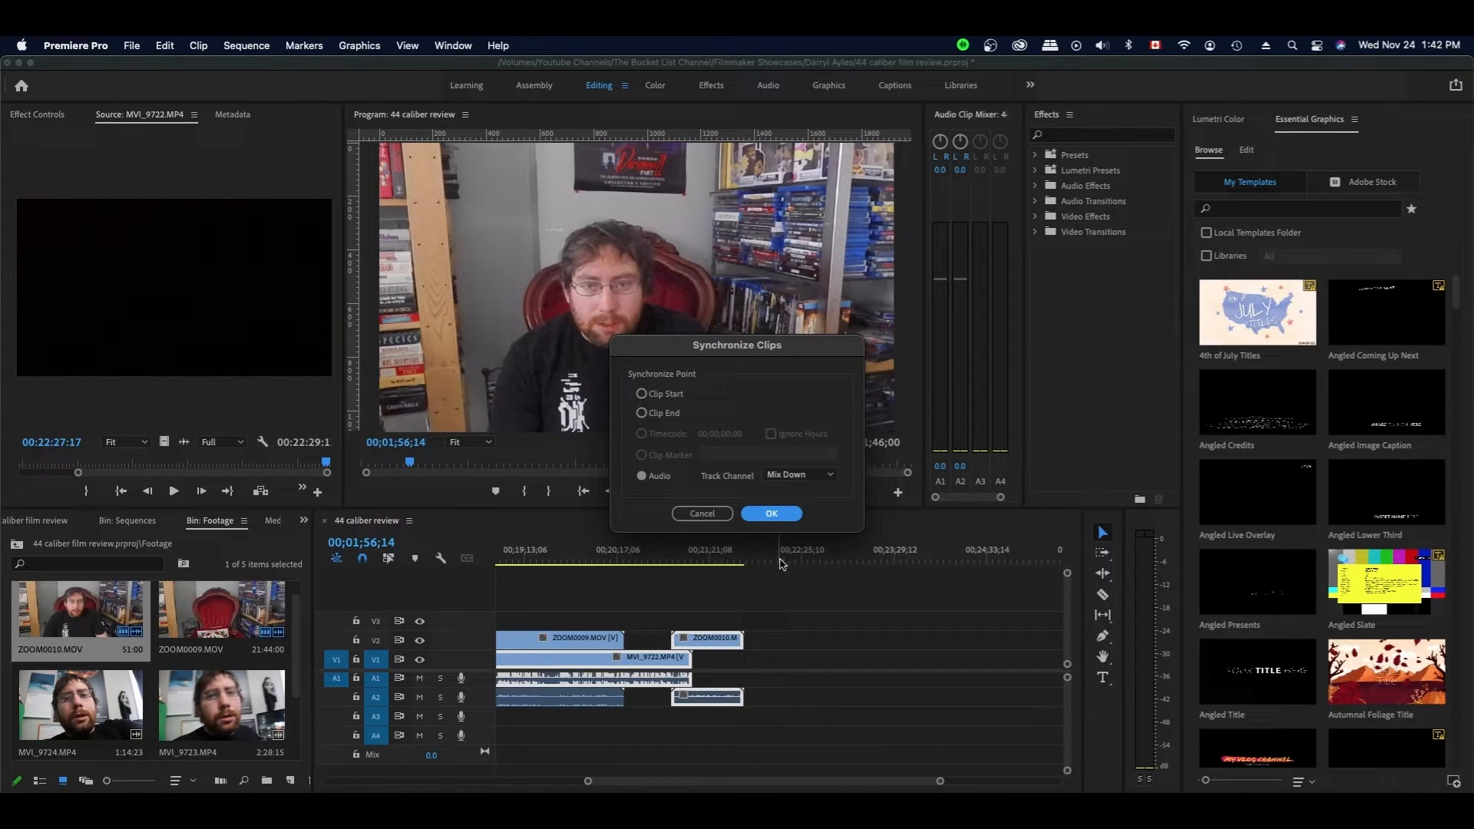
{"action": "left_click", "coordinate": [768, 514]}
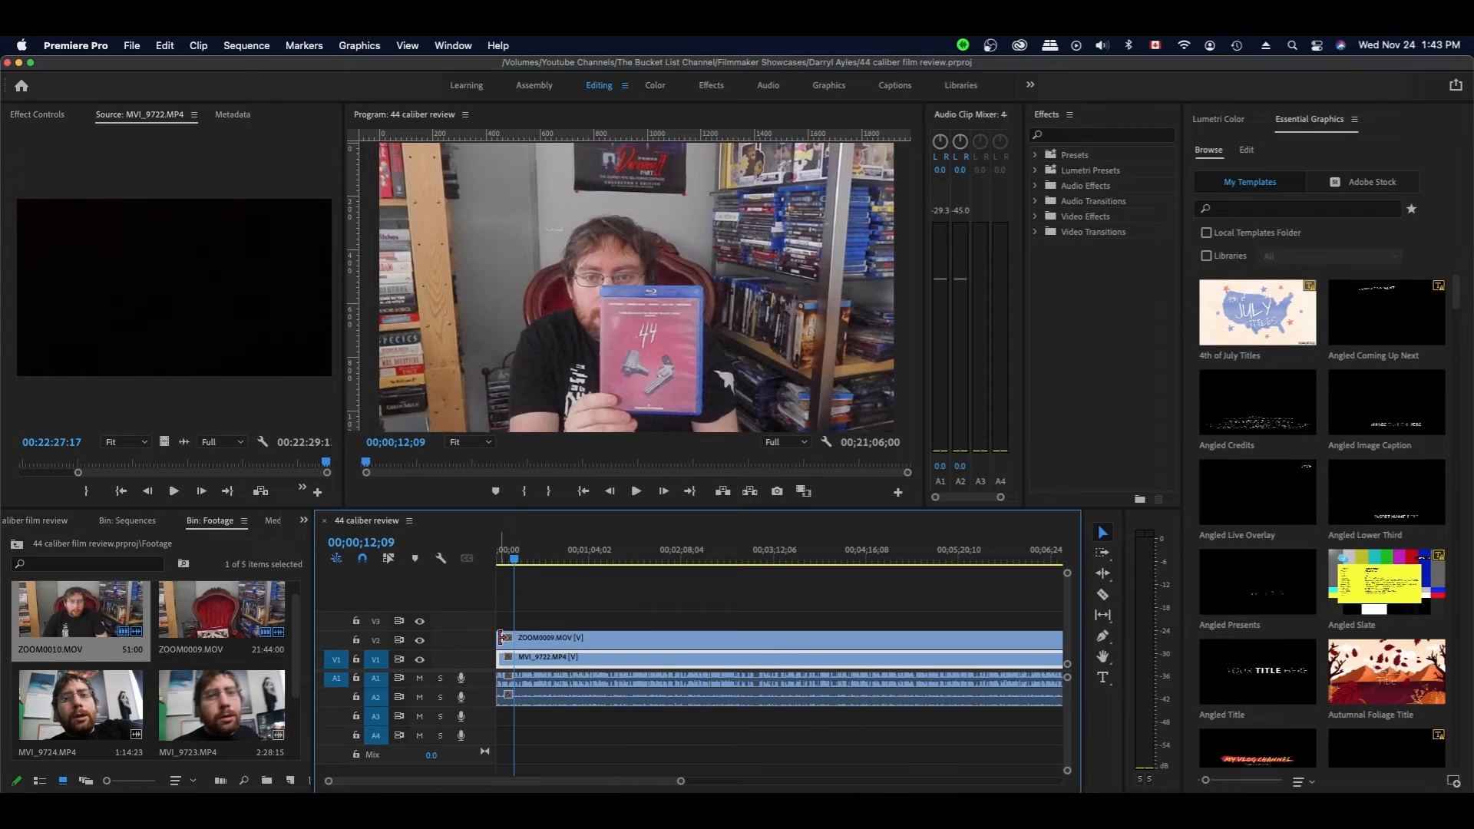
{"action": "left_click_drag", "start_coordinate": [505, 638], "coordinate": [525, 641]}
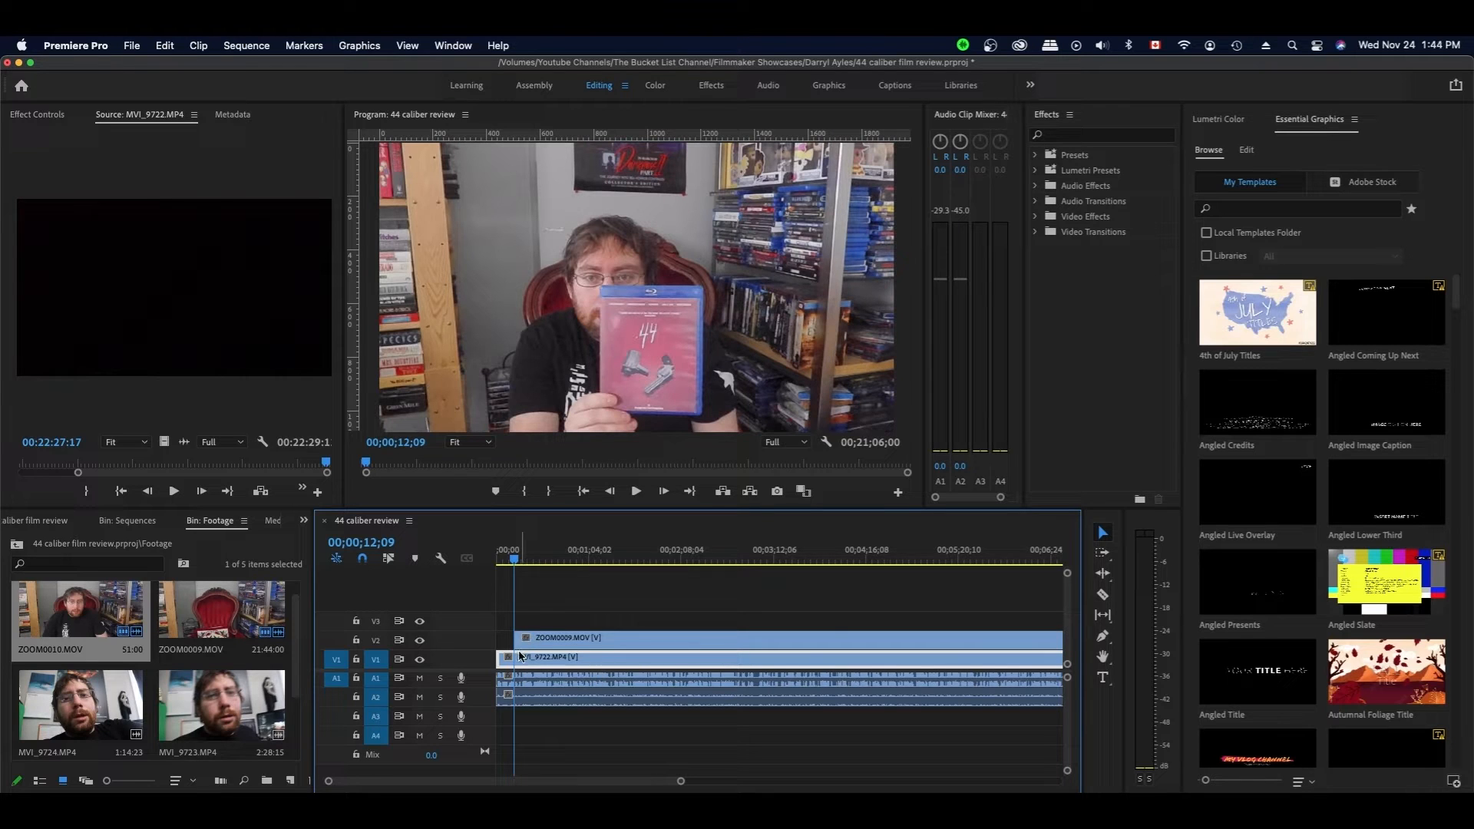
- Razor-split MVI_9722 at the playhead and save the project
{"action": "key", "text": "c"}
{"action": "left_click", "coordinate": [516, 657]}
{"action": "key", "text": "v"}
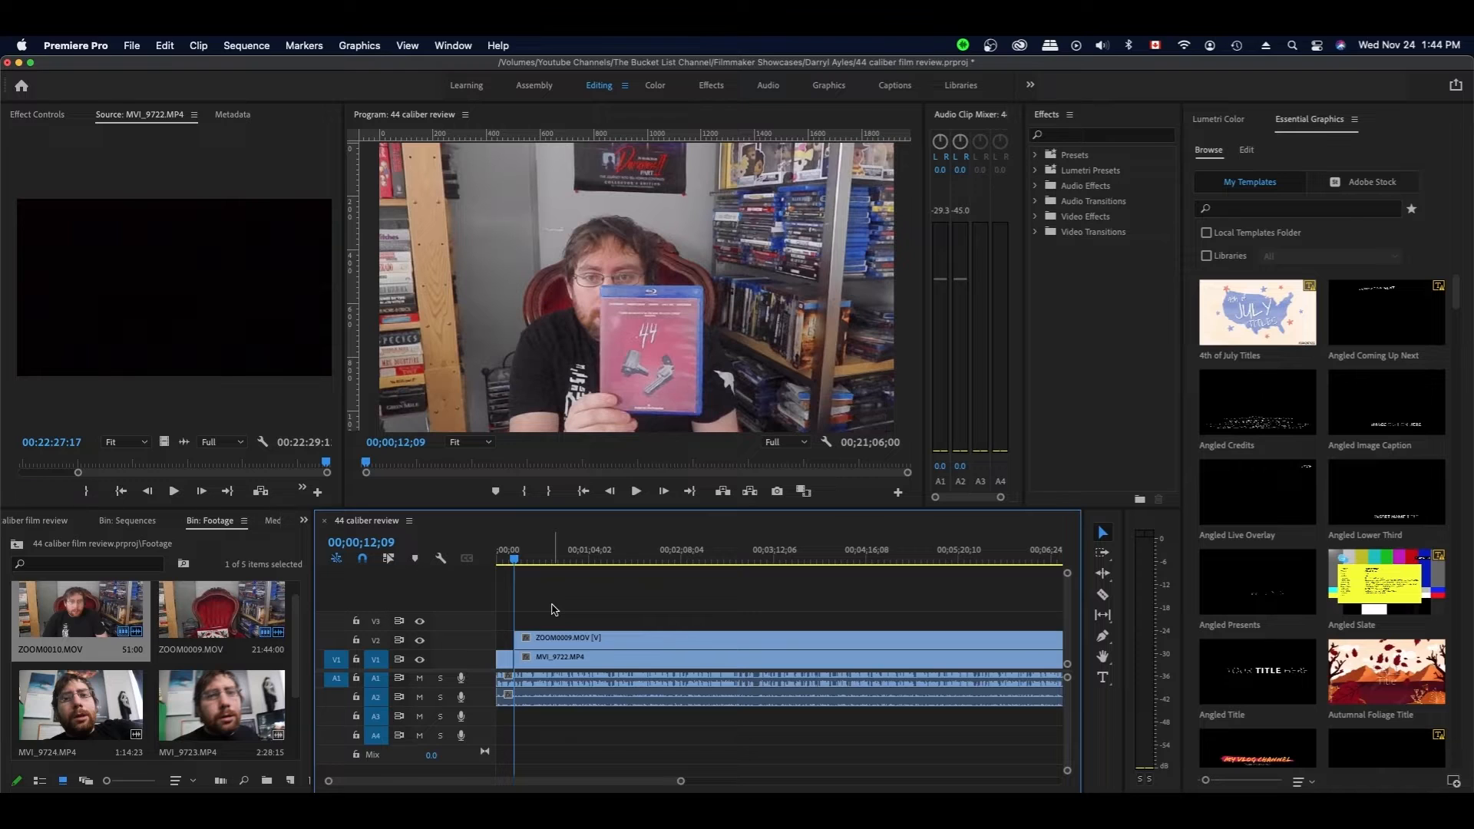
{"action": "key", "text": "super+s"}
- Split ZOOM0009 at 00;00;14;26 and trim MVI_9722's start to that point
{"action": "left_click_drag", "start_coordinate": [514, 559], "coordinate": [518, 565]}
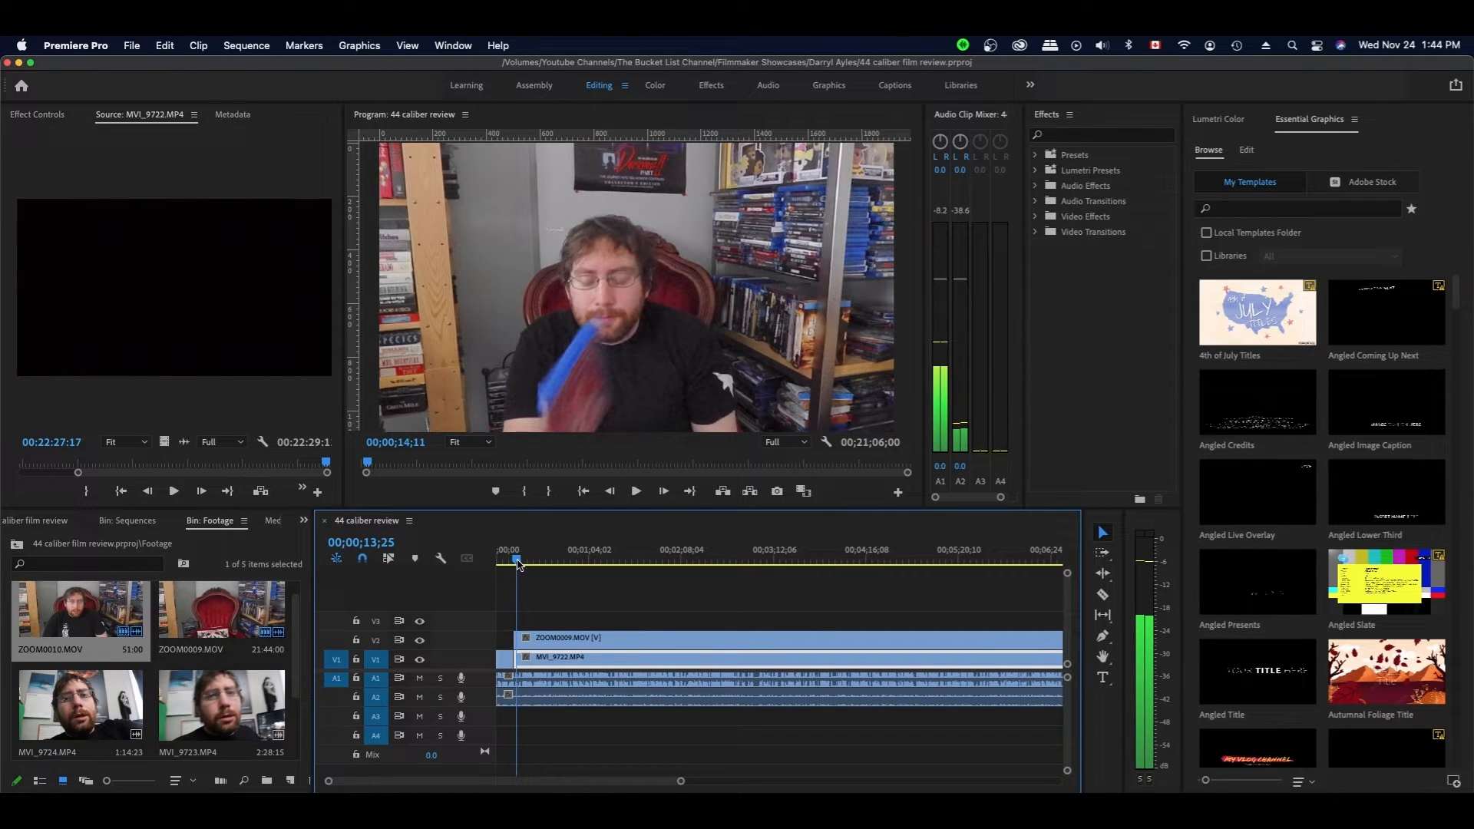
{"action": "key", "text": "space"}
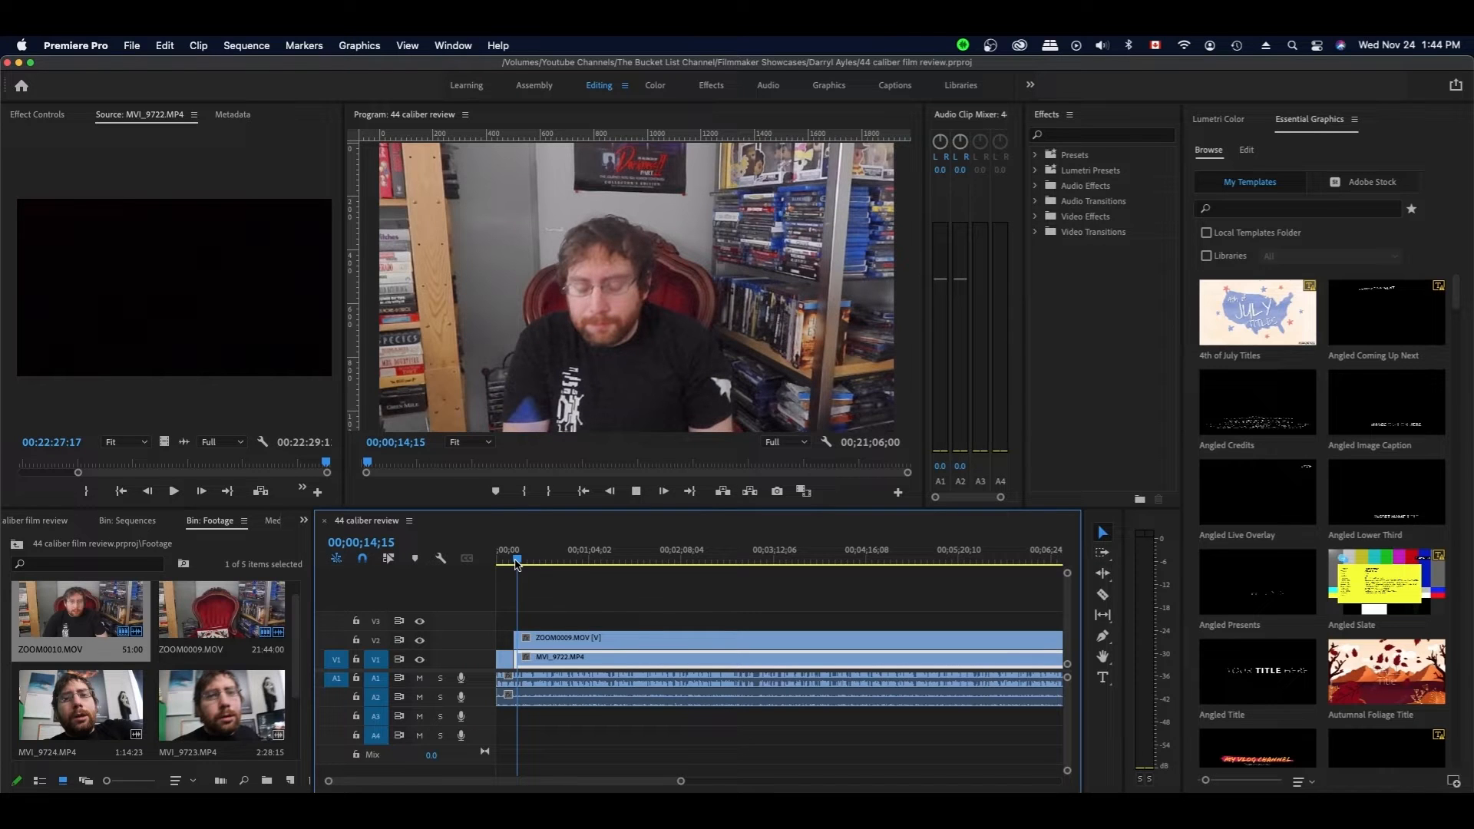
{"action": "key", "text": "space"}
{"action": "key", "text": "c"}
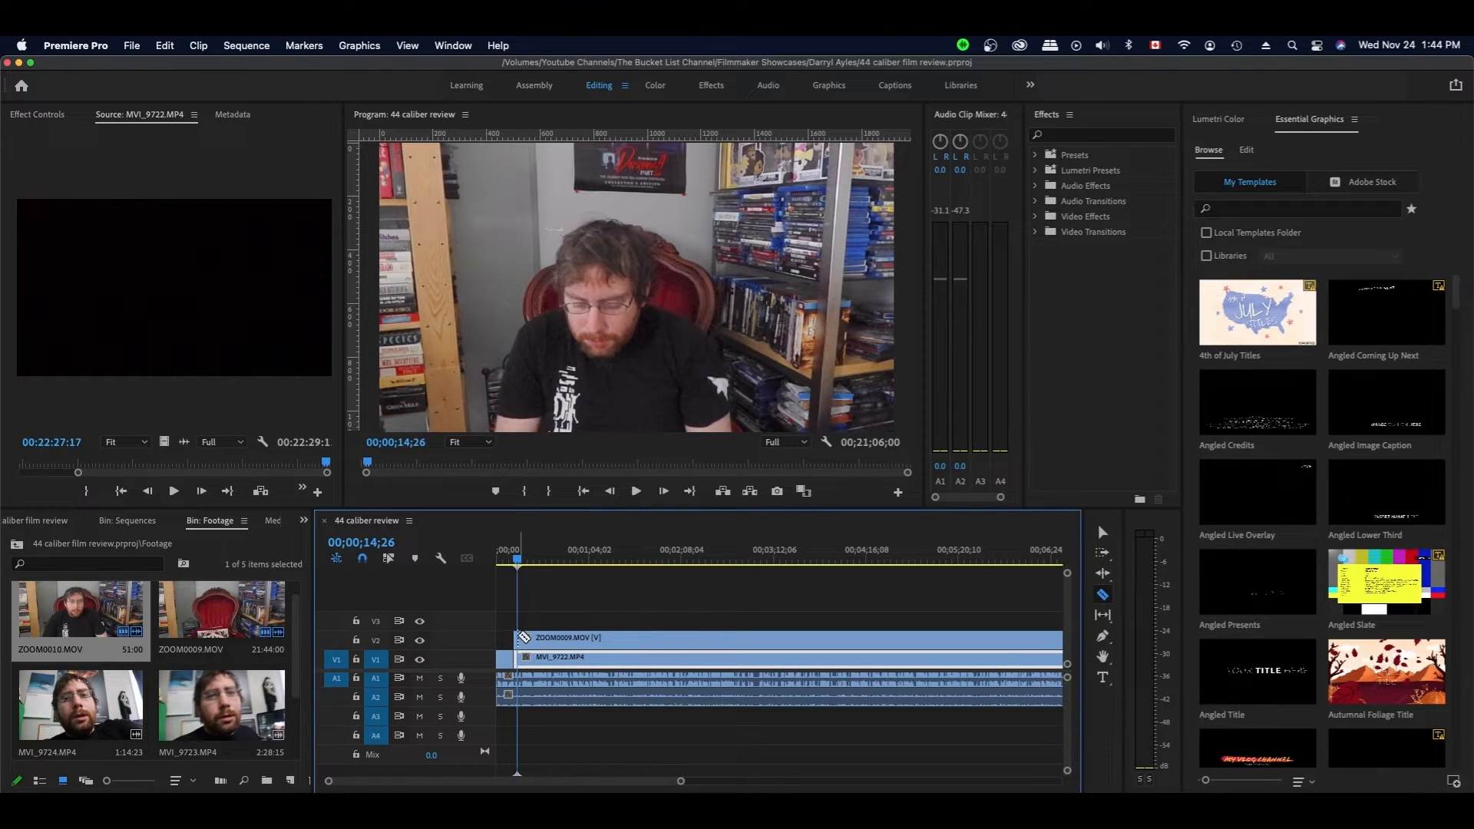
{"action": "left_click", "coordinate": [519, 637]}
{"action": "key", "text": "v"}
{"action": "left_click_drag", "start_coordinate": [520, 658], "coordinate": [524, 657]}
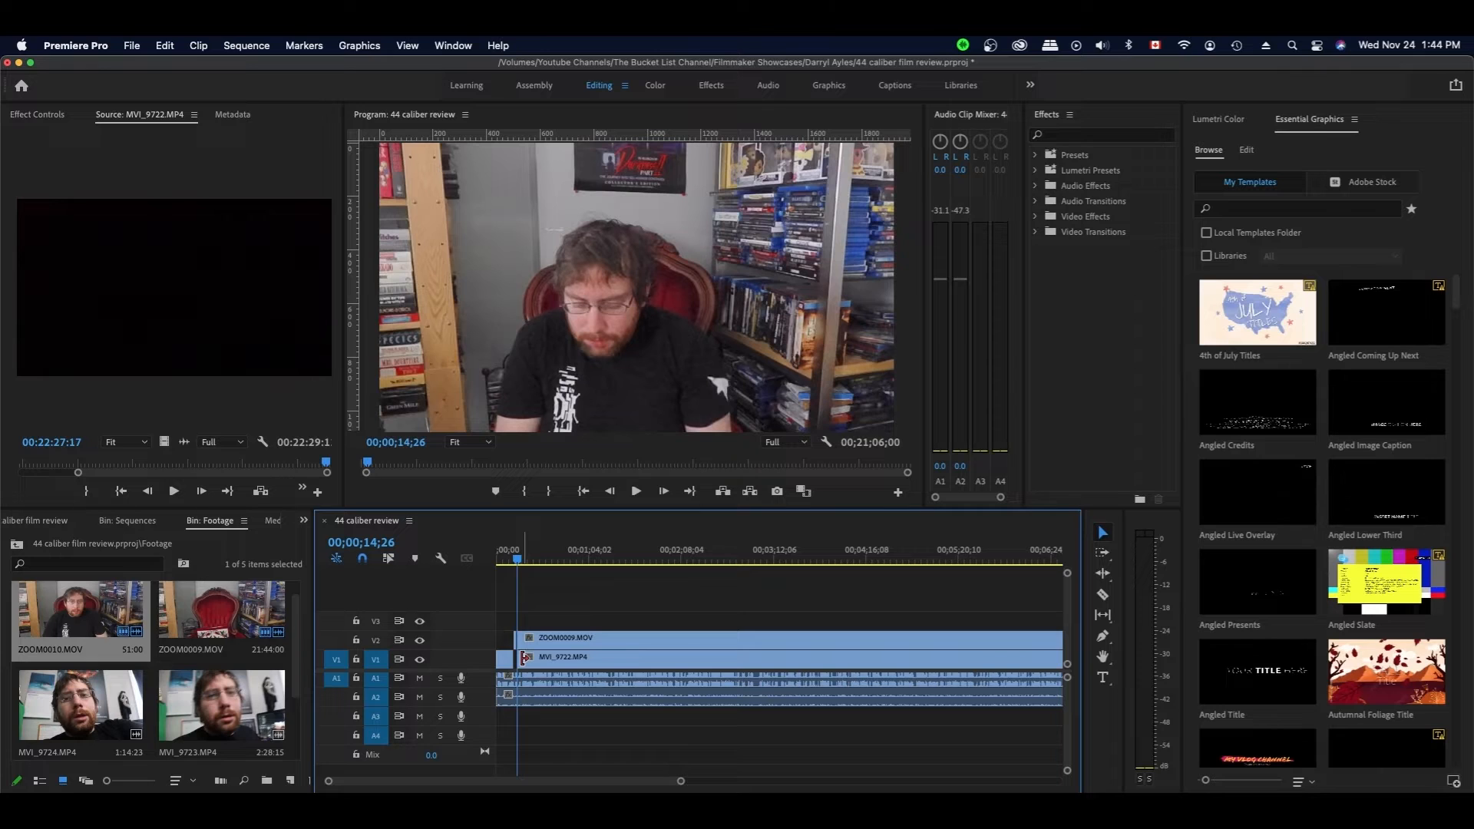
- Save, open the Graphics bin, and browse the import window to the Intro folder
{"action": "key", "text": "super+s"}
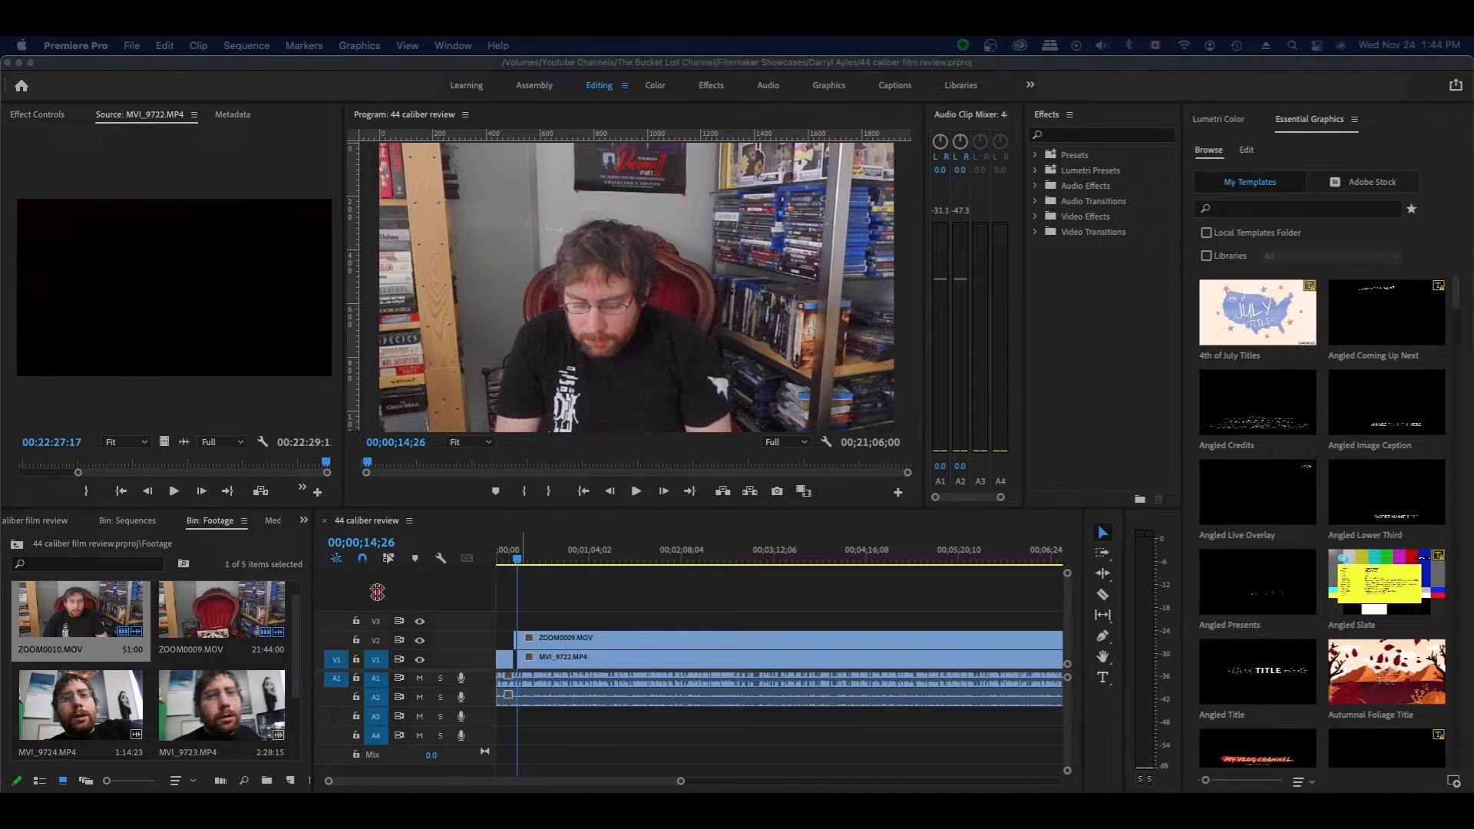
{"action": "left_click", "coordinate": [46, 522]}
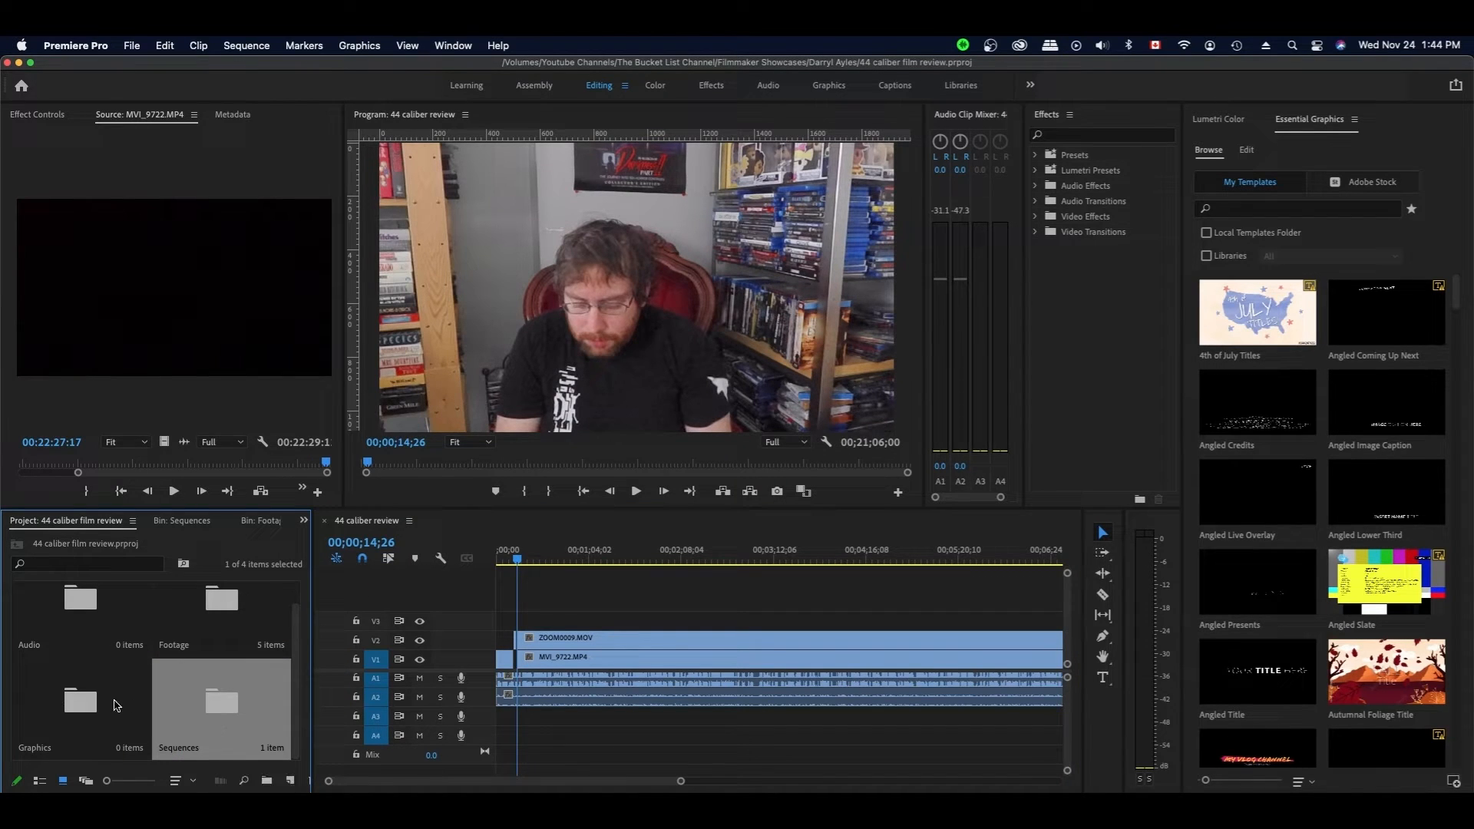
{"action": "double_click", "coordinate": [86, 702]}
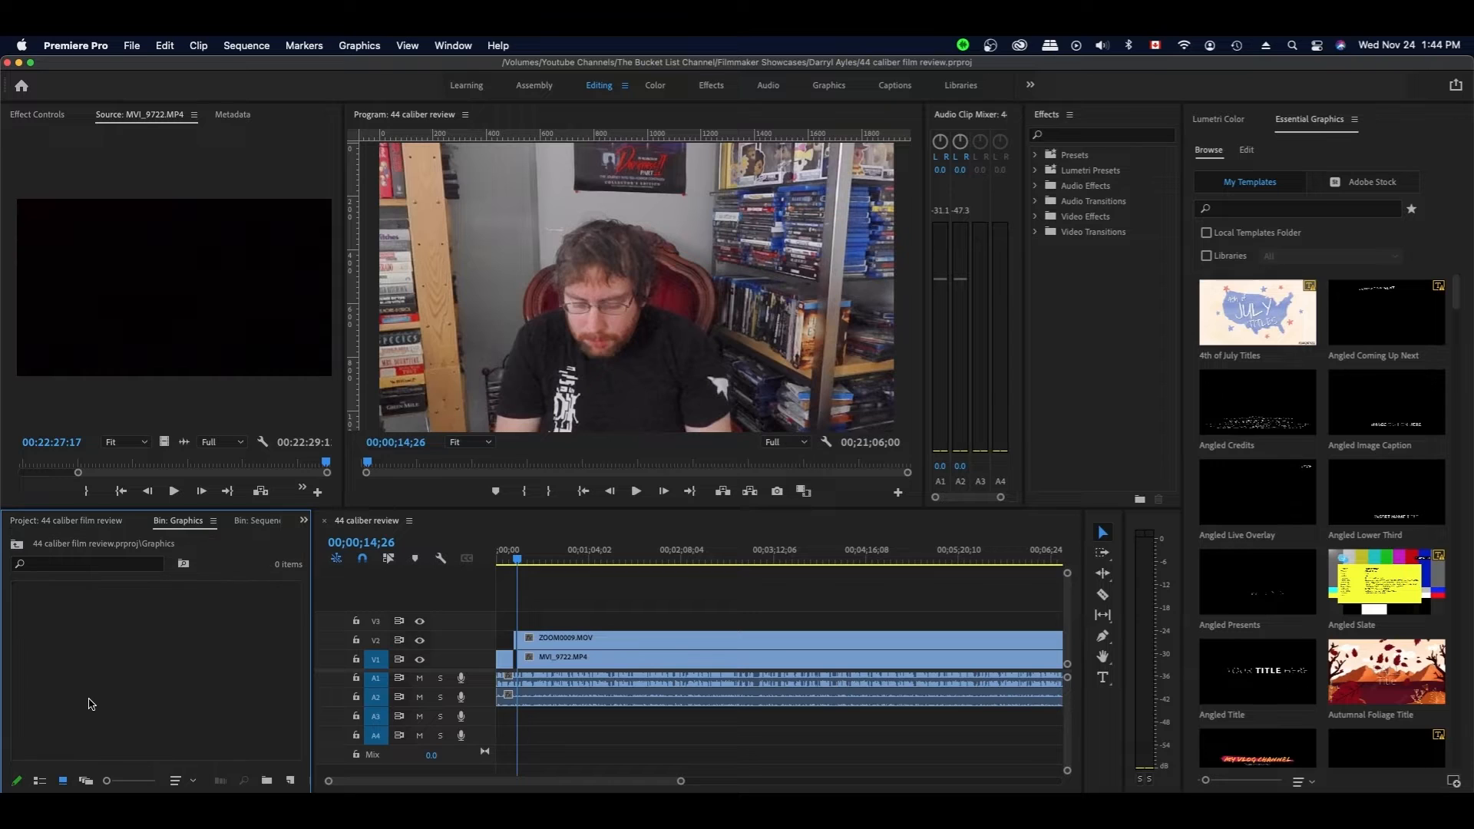
{"action": "double_click", "coordinate": [211, 659]}
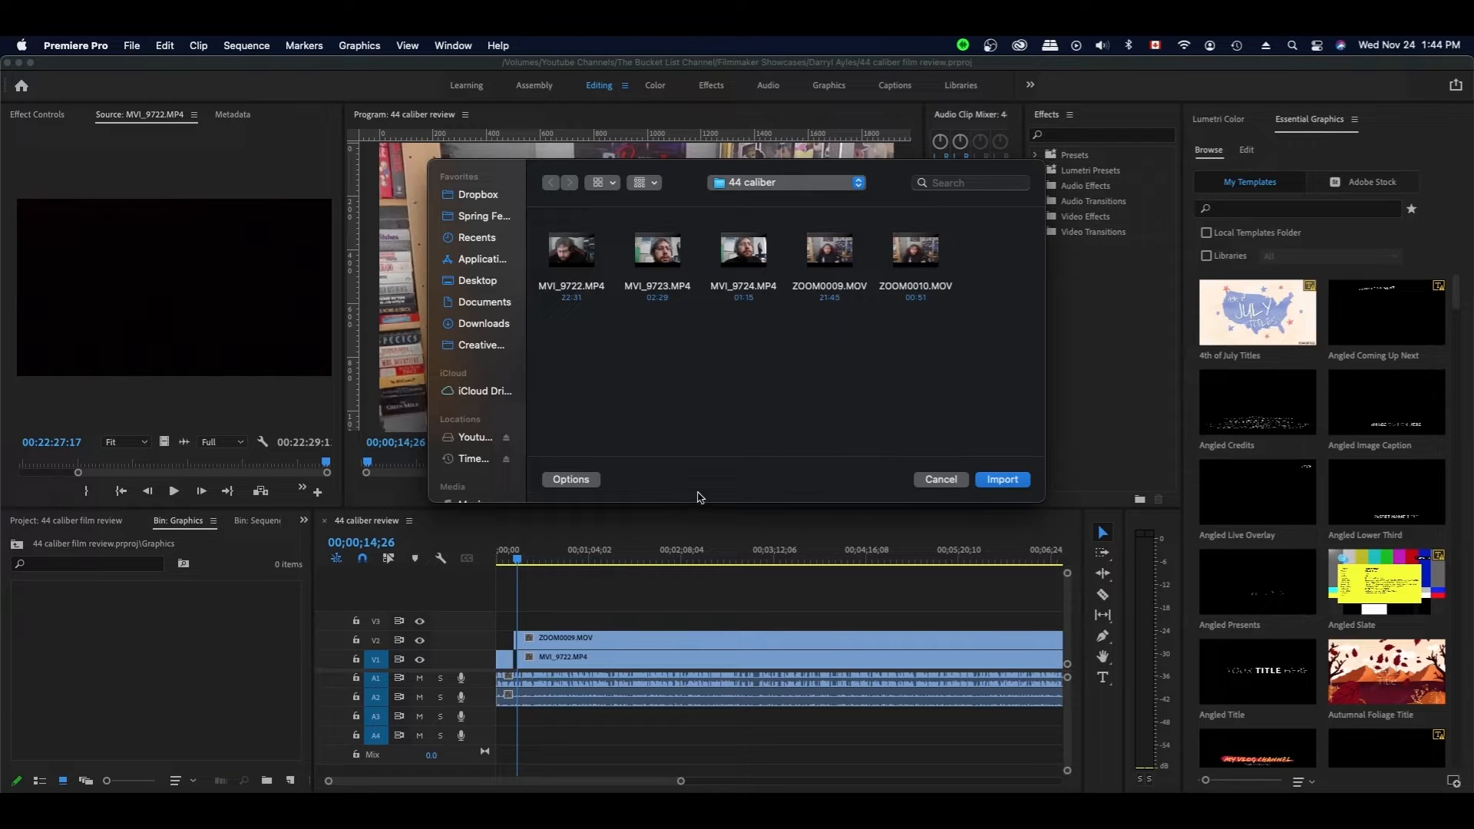
{"action": "left_click", "coordinate": [777, 184]}
{"action": "left_click", "coordinate": [777, 201]}
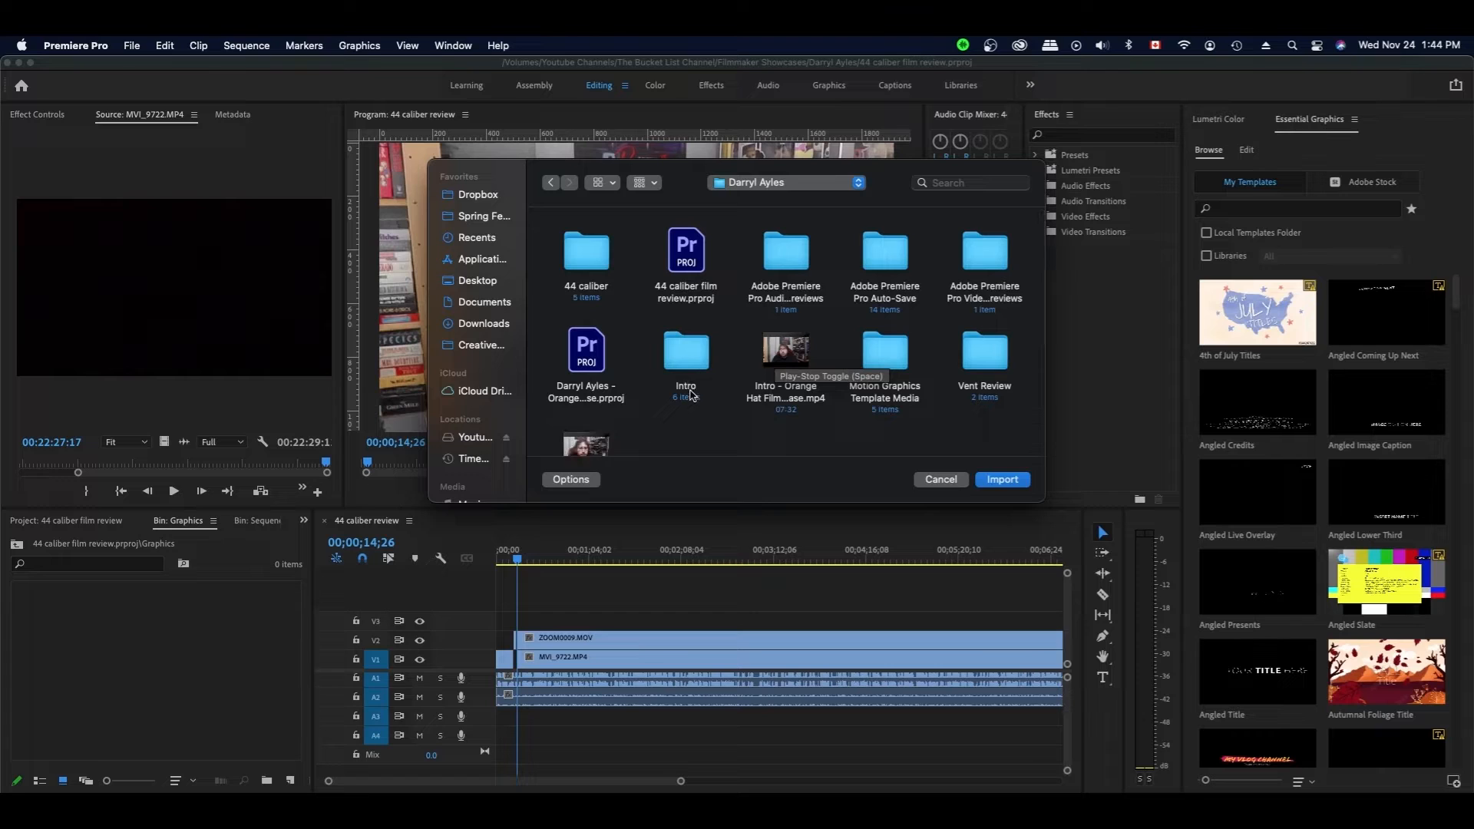
{"action": "left_click", "coordinate": [691, 392]}
- Import the Intro graphics and place 44 caliber film.jpg on V3 at 00;00;11;20, then save
{"action": "double_click", "coordinate": [700, 361]}
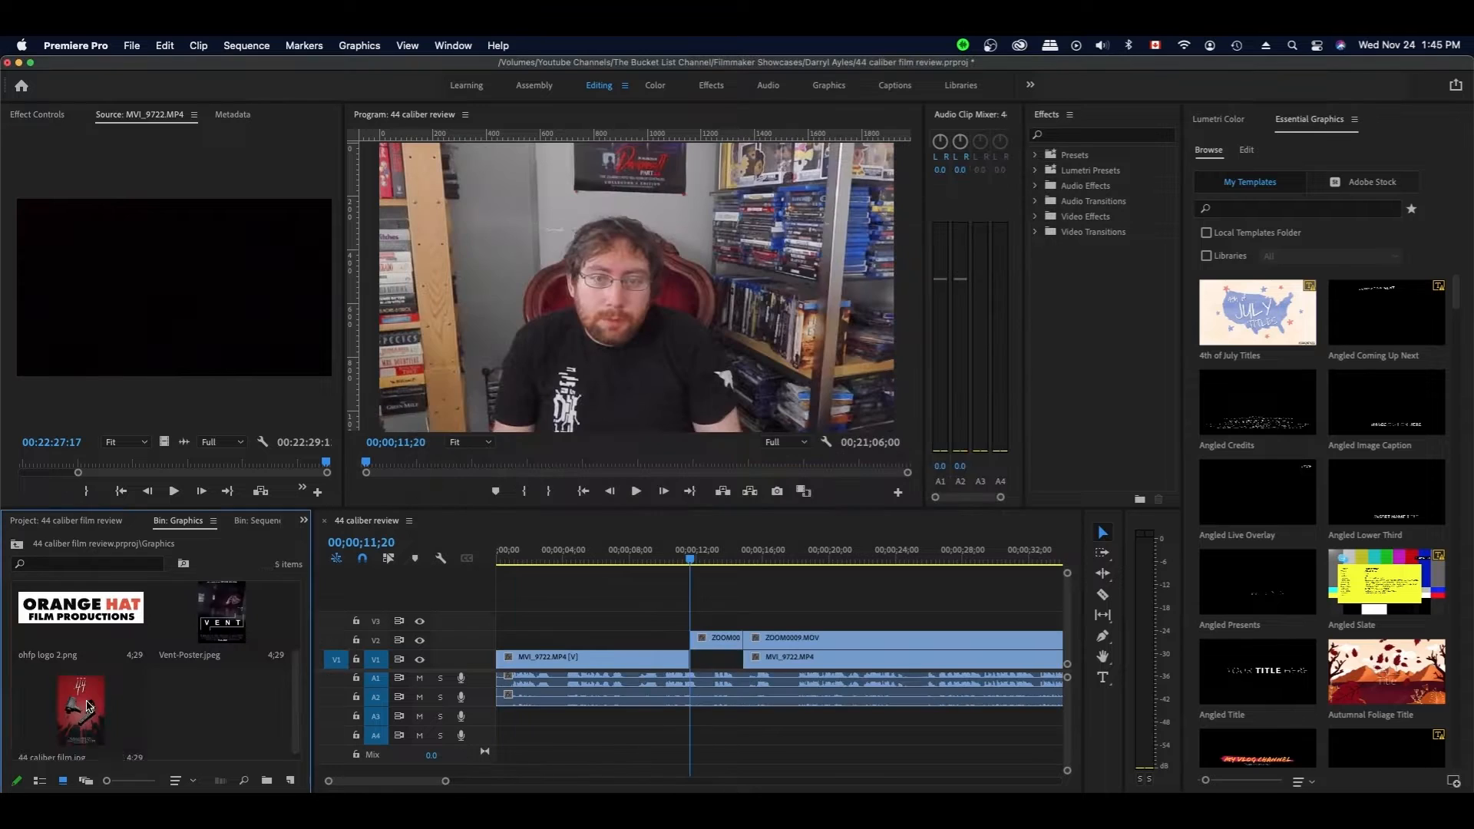
{"action": "left_click_drag", "start_coordinate": [115, 695], "coordinate": [691, 620]}
{"action": "key", "text": "super+s"}
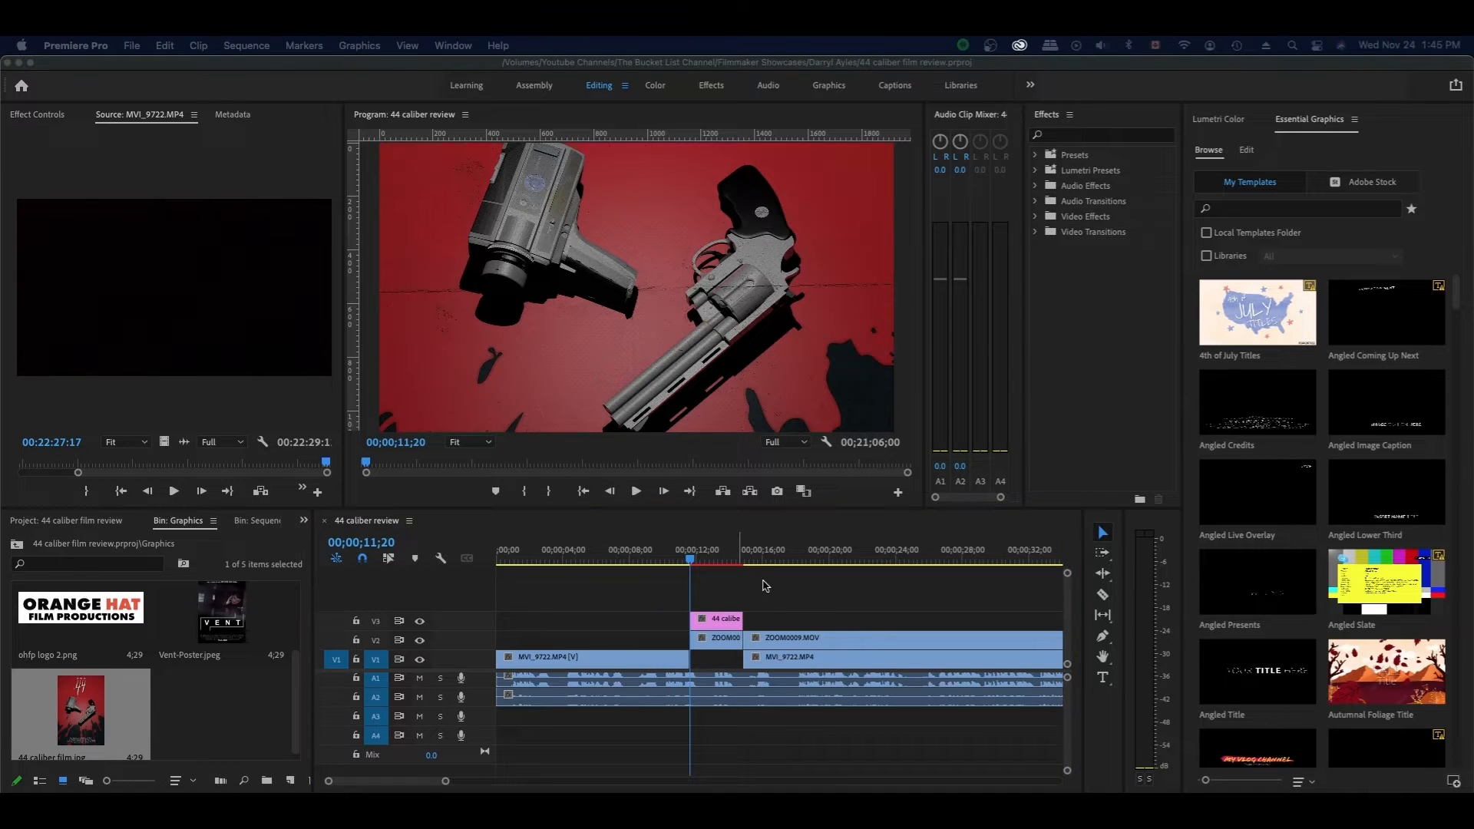
- Scale the 44 caliber poster to 35 and set Position X to 1546 beside the speaker, then save
{"action": "left_click", "coordinate": [713, 551]}
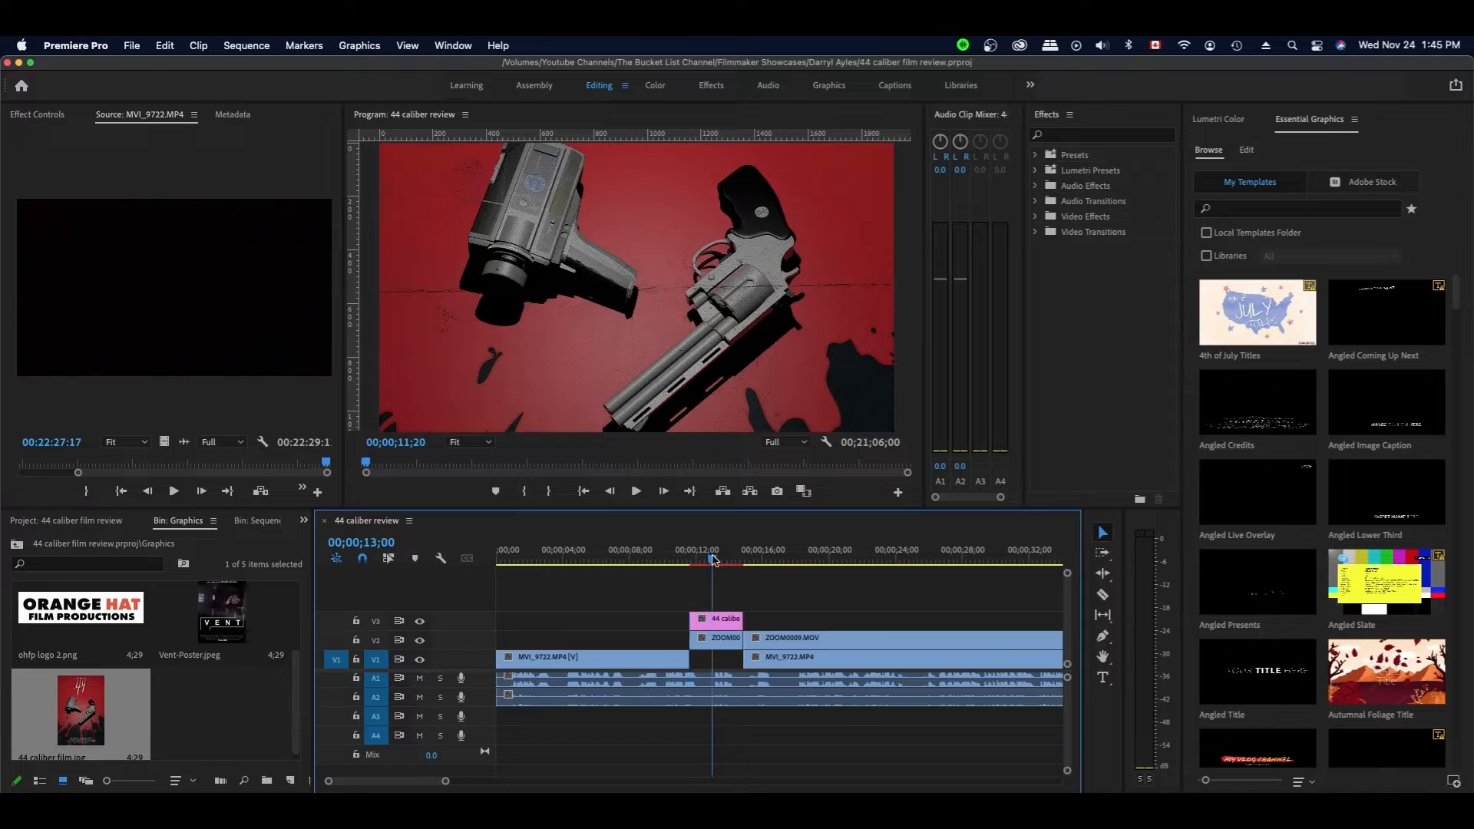
{"action": "scroll", "coordinate": [722, 620], "scroll_direction": "right", "scroll_amount": 2}
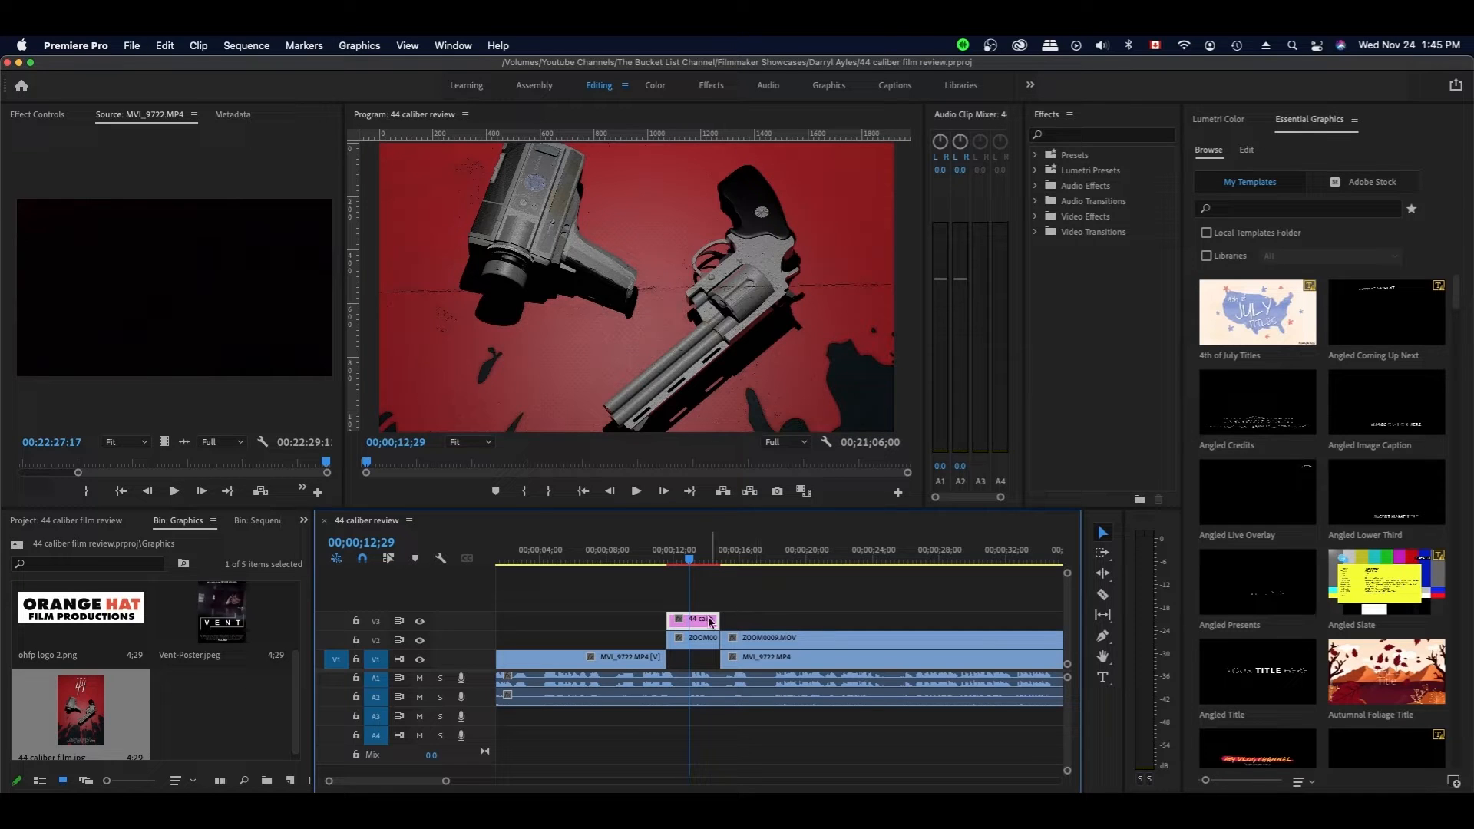
{"action": "left_click", "coordinate": [31, 115]}
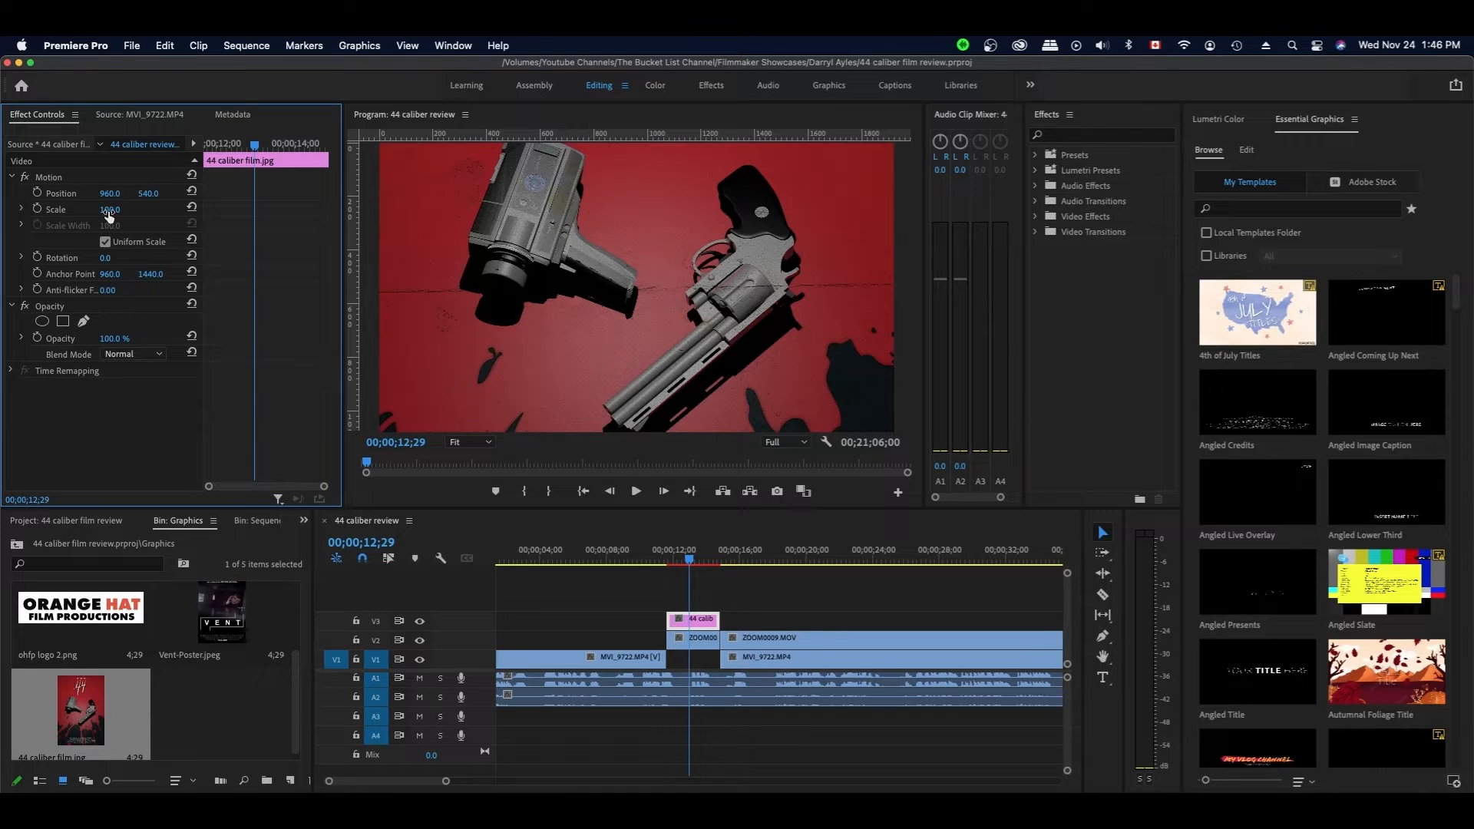
{"action": "left_click_drag", "start_coordinate": [110, 210], "coordinate": [59, 210]}
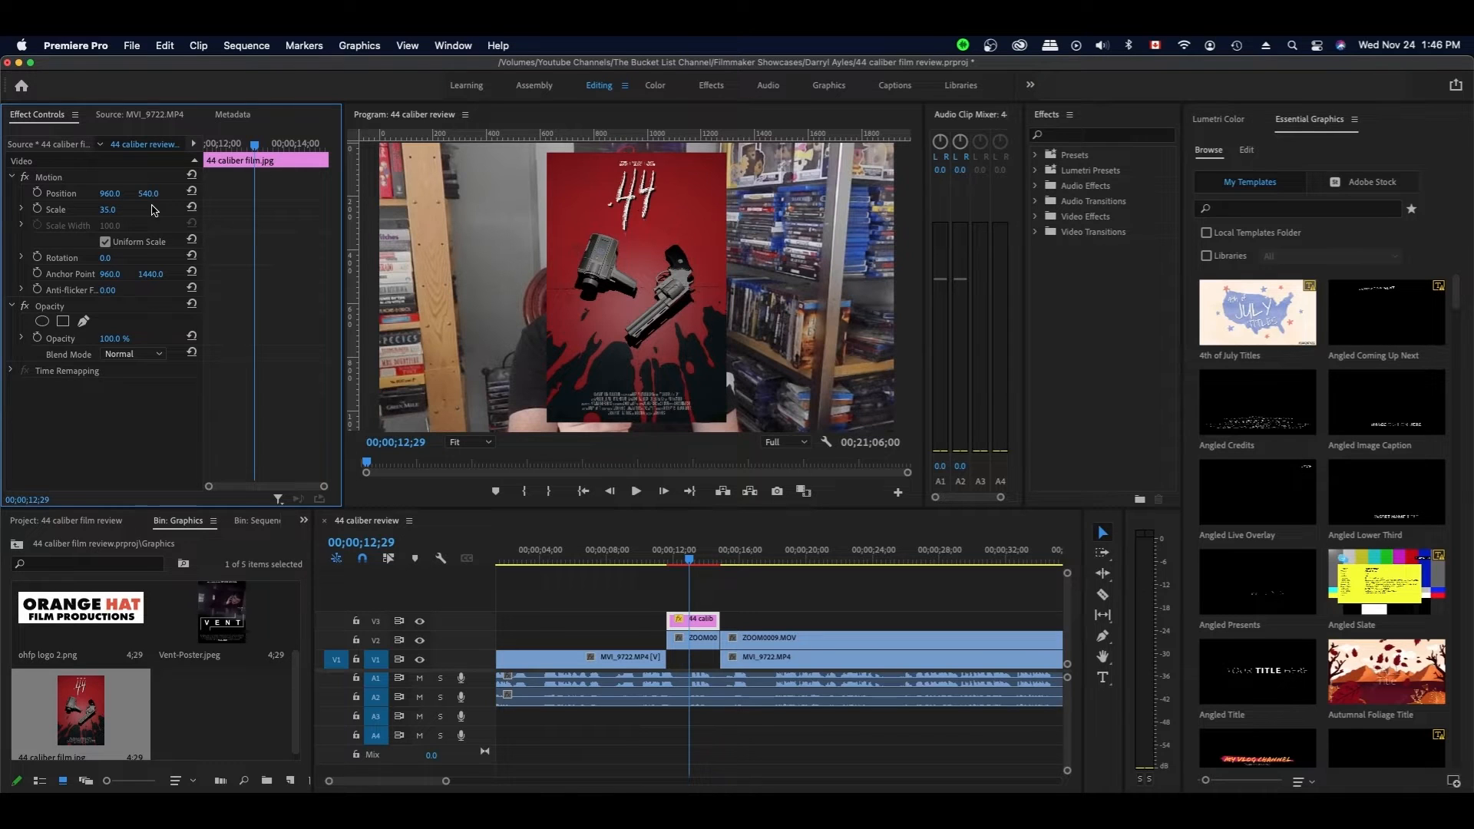
{"action": "left_click_drag", "start_coordinate": [108, 193], "coordinate": [558, 193]}
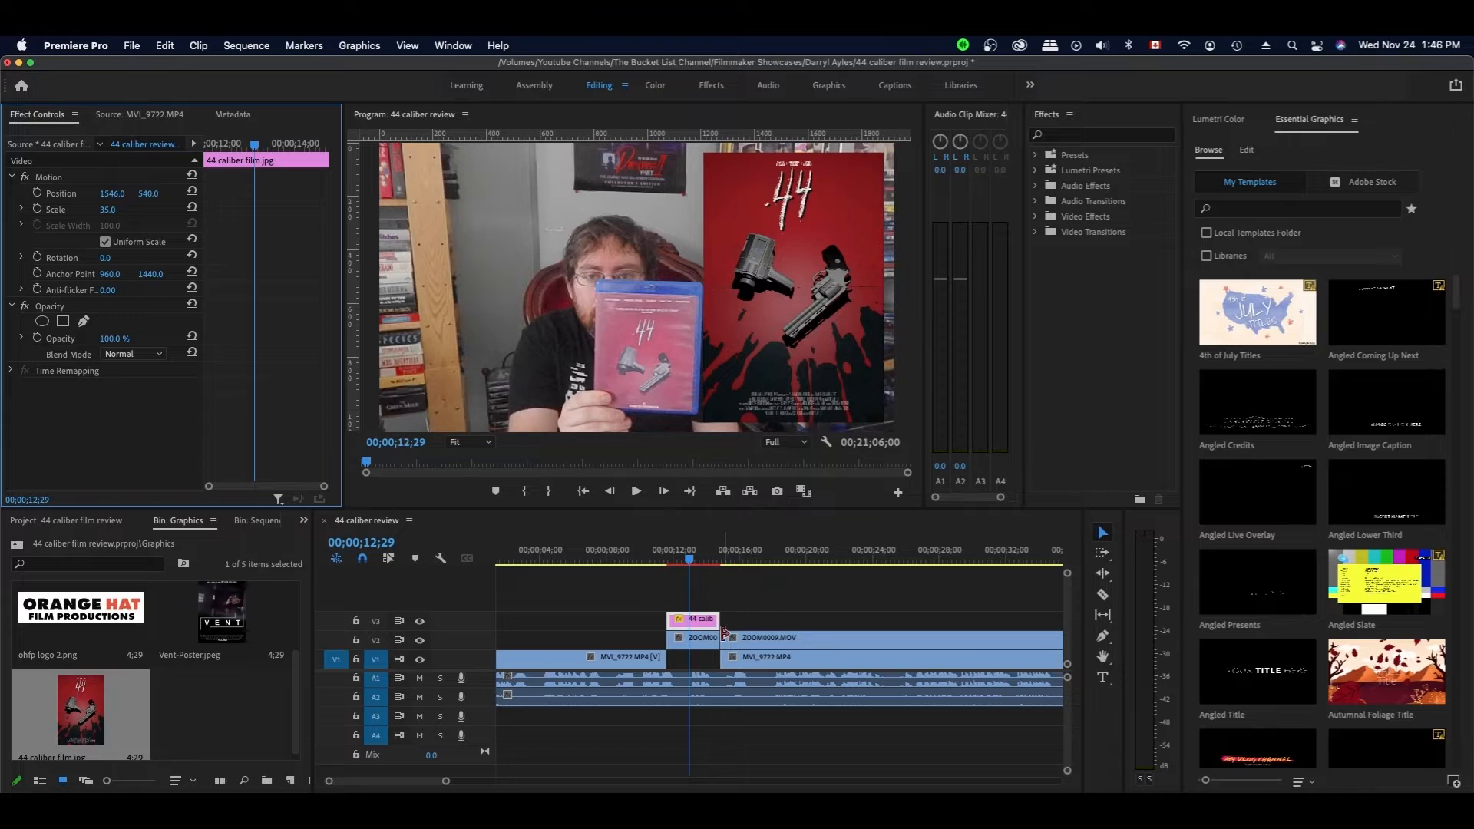
{"action": "key", "text": "super+s"}
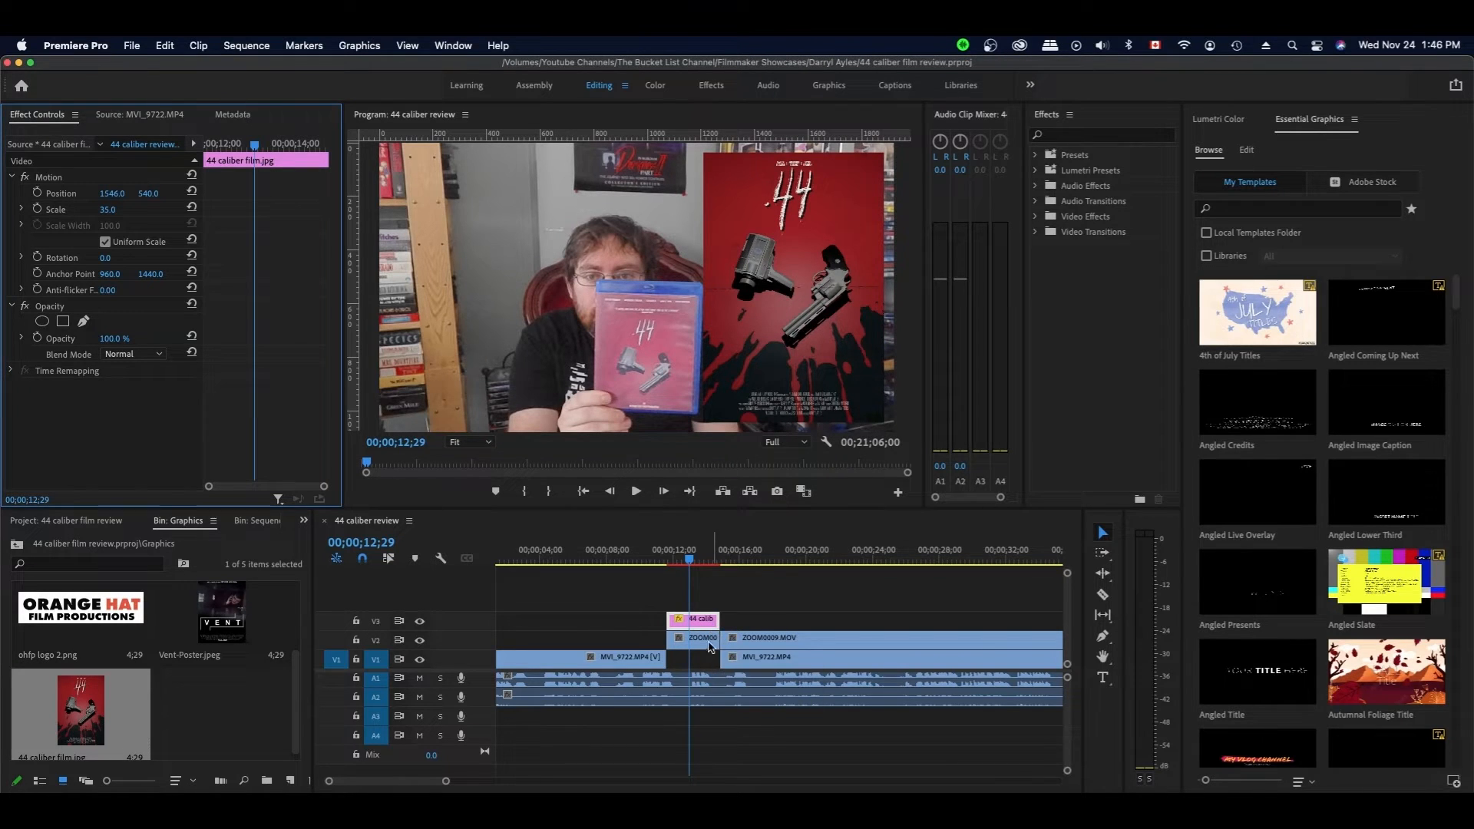
- Apply the Transform > Crop video effect to the ZOOM0009 clip on V2
{"action": "left_click", "coordinate": [702, 638]}
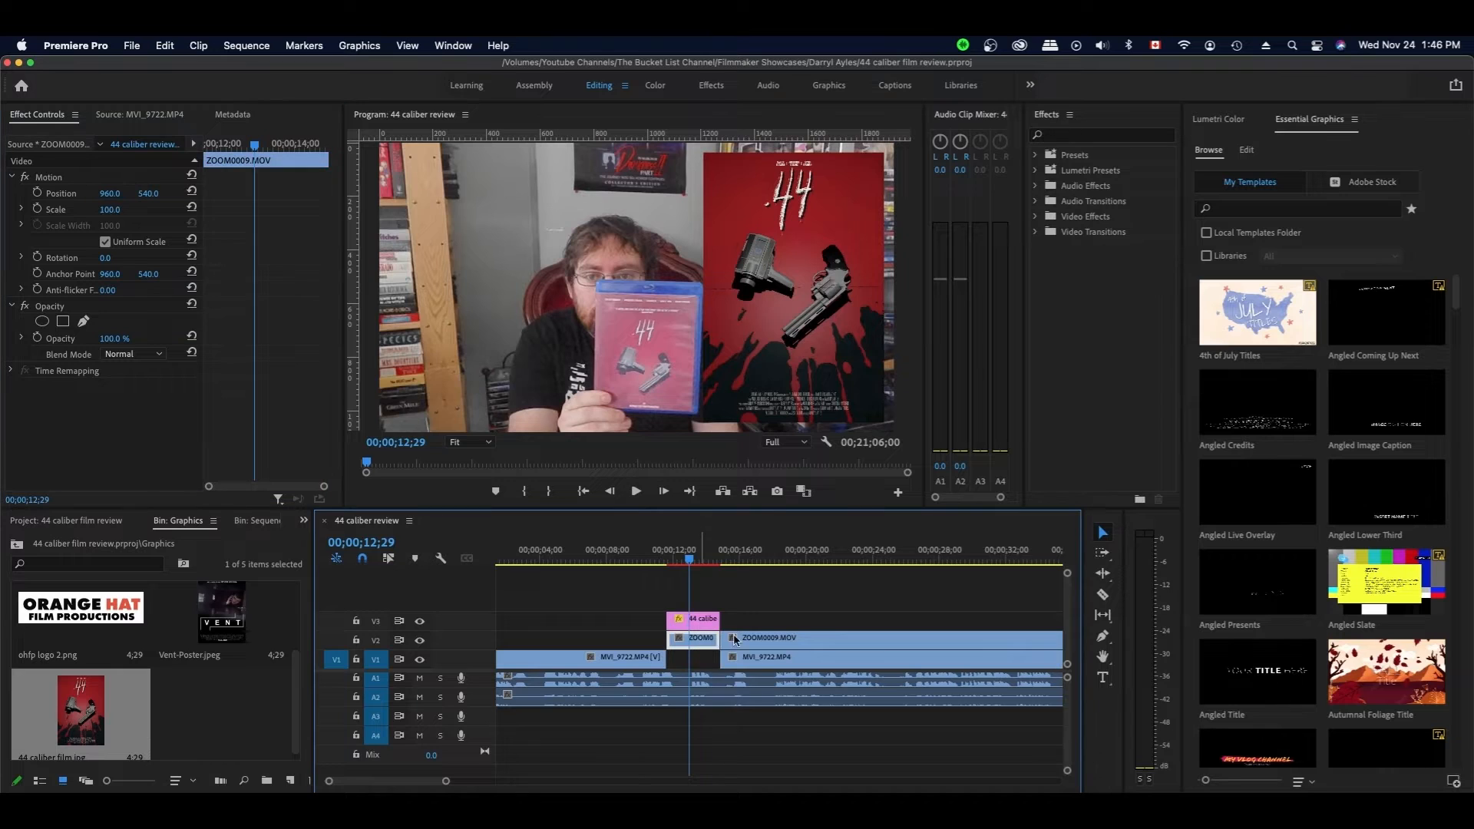
{"action": "left_click", "coordinate": [1036, 218]}
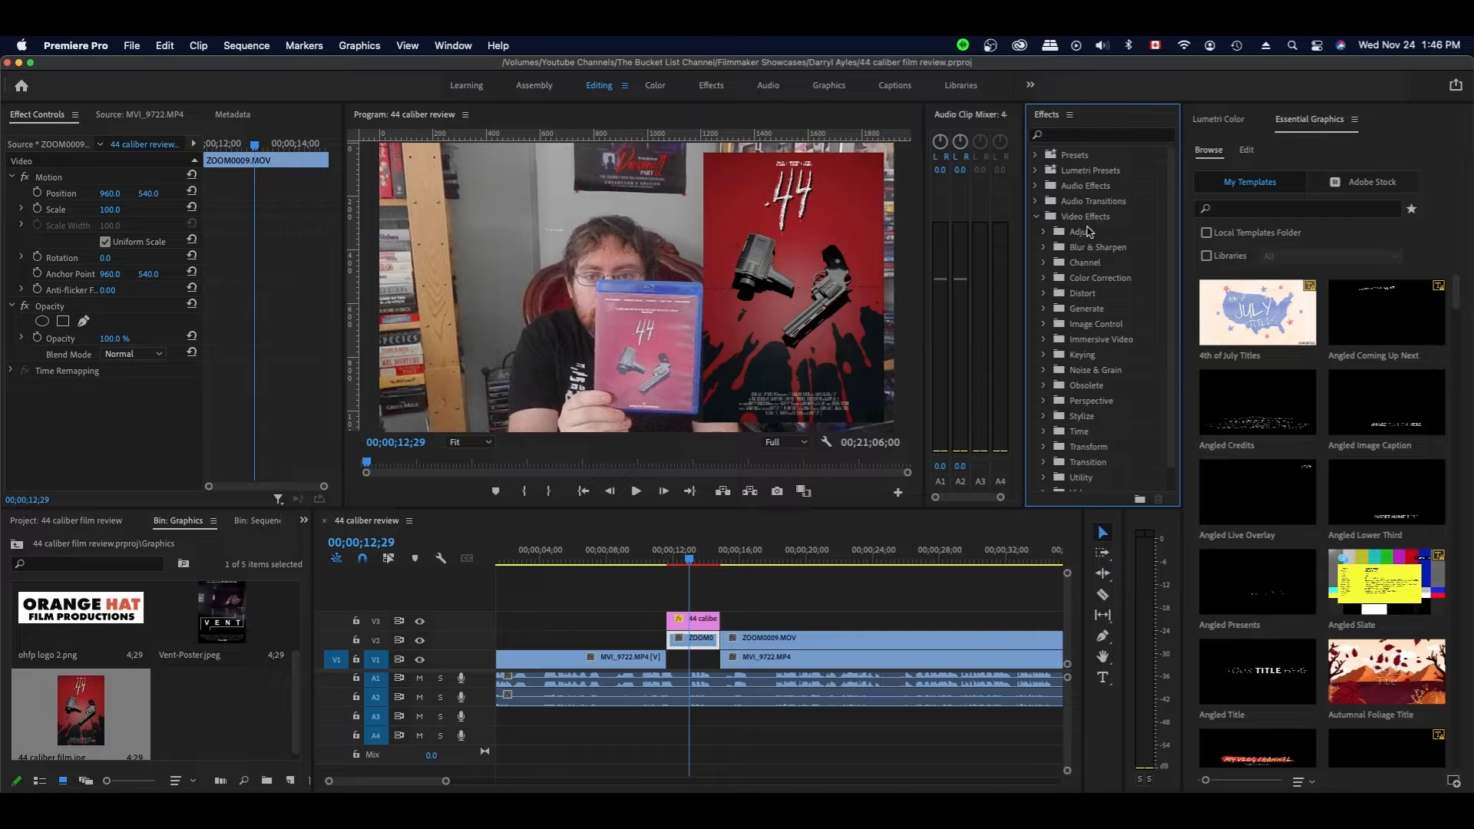
{"action": "scroll", "coordinate": [1096, 451], "scroll_direction": "down", "scroll_amount": 1}
{"action": "left_click", "coordinate": [1044, 423]}
{"action": "left_click_drag", "start_coordinate": [1094, 456], "coordinate": [689, 643]}
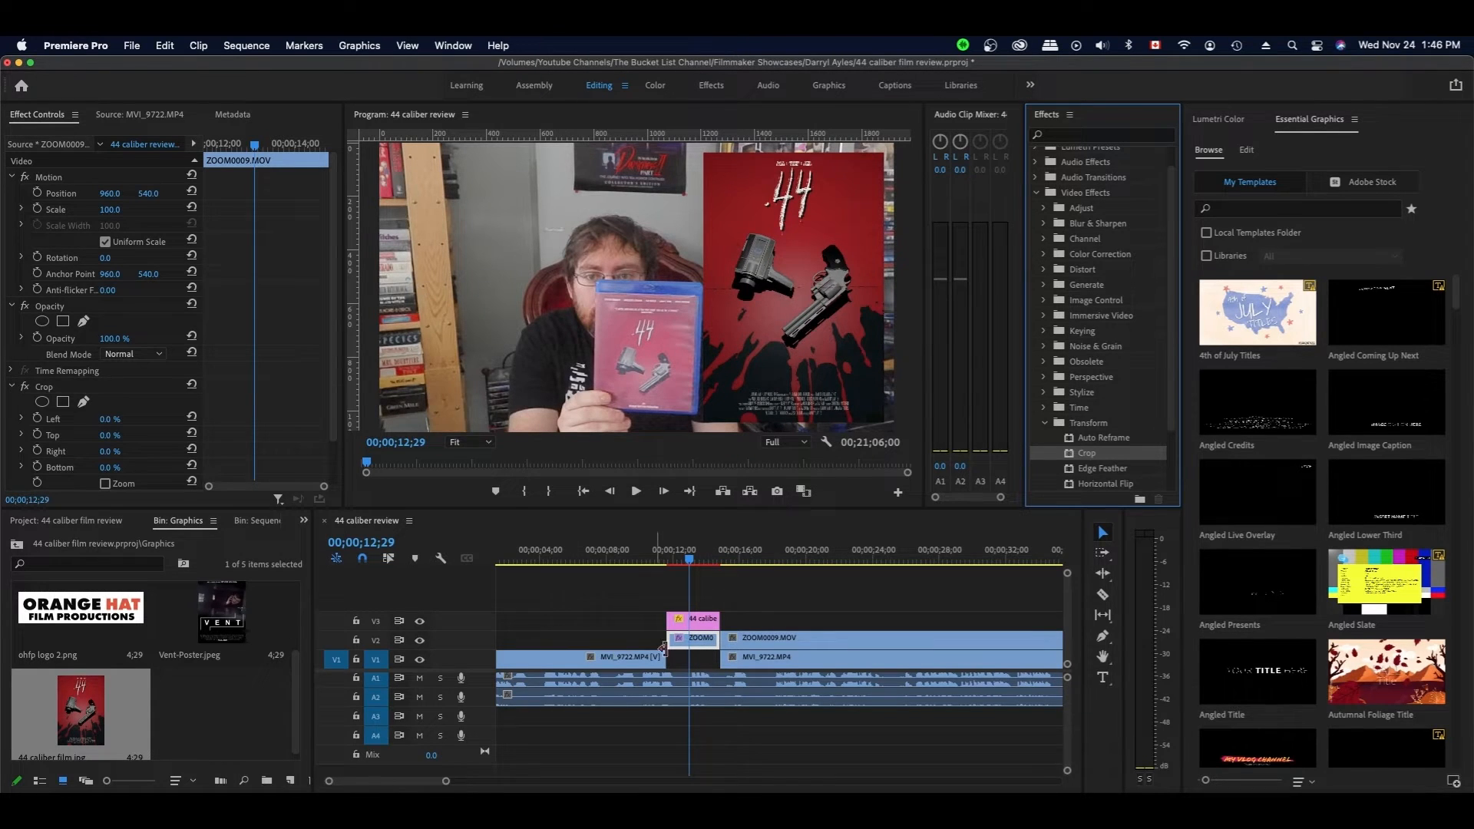
- Set the clip's Crop Left to 25% in Effect Controls
{"action": "scroll", "coordinate": [139, 376], "scroll_direction": "down", "scroll_amount": 3}
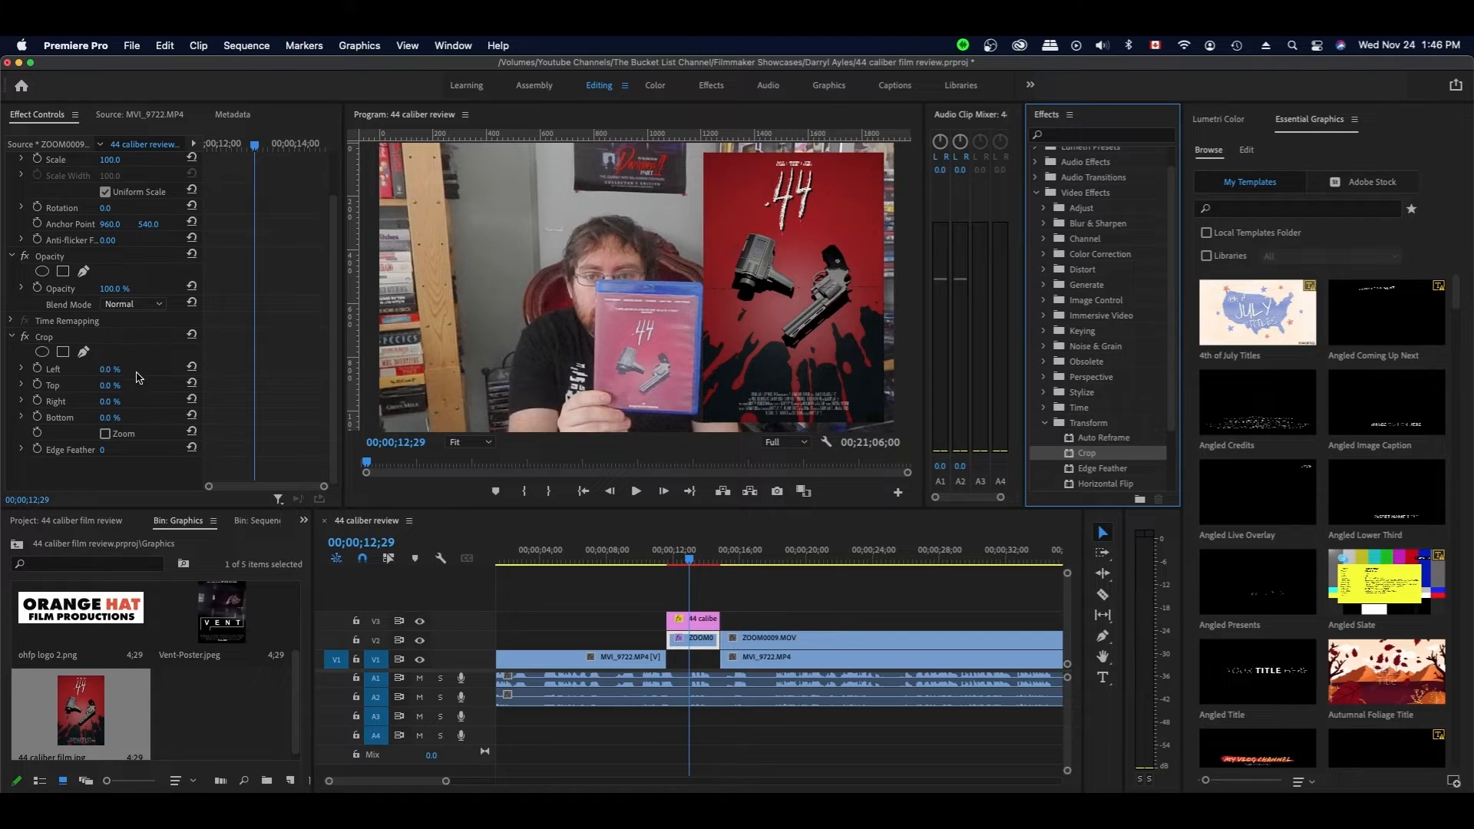
{"action": "left_click", "coordinate": [140, 355]}
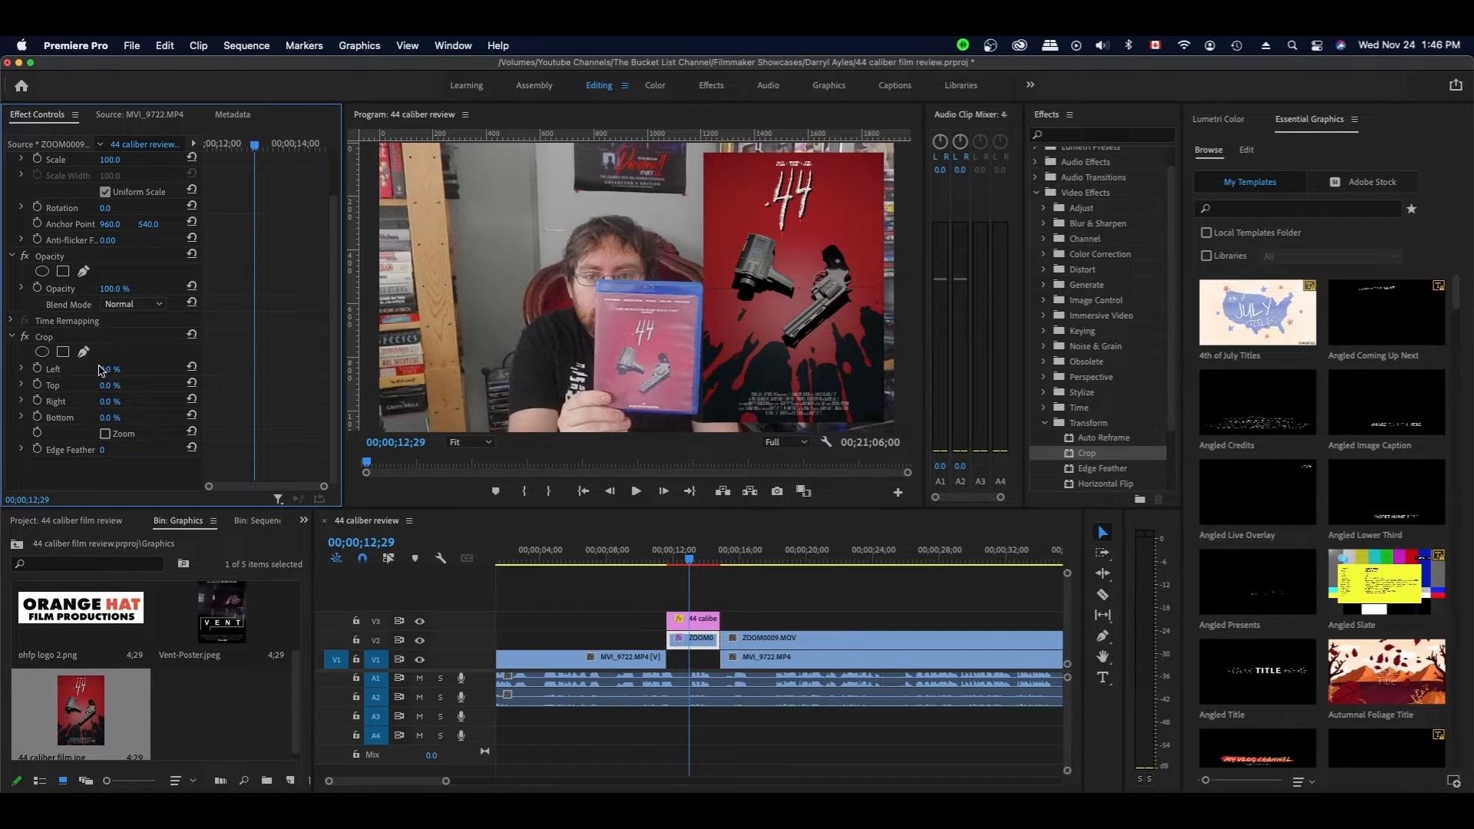
{"action": "left_click_drag", "start_coordinate": [102, 371], "coordinate": [150, 372]}
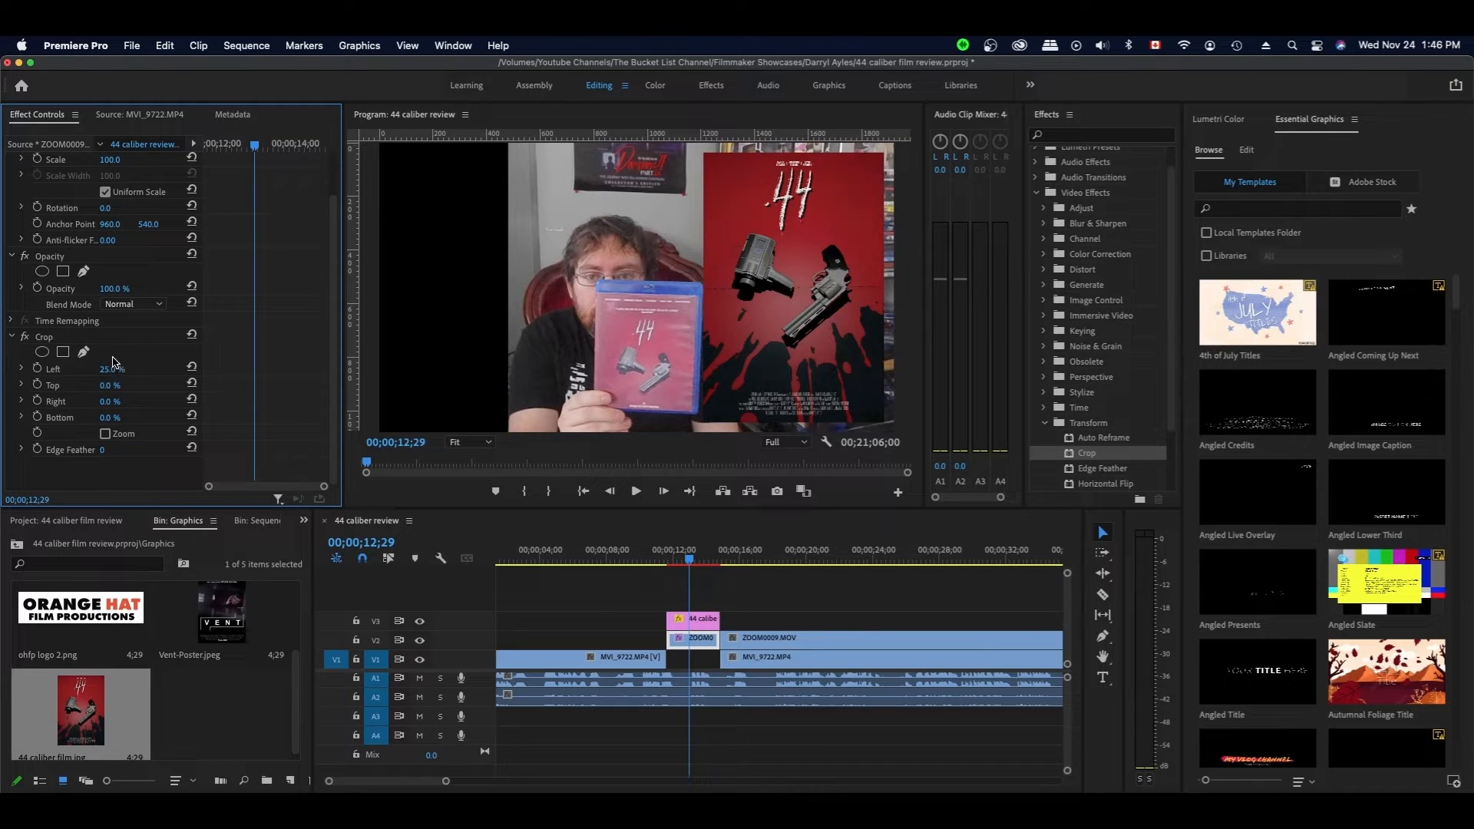
{"action": "scroll", "coordinate": [117, 352], "scroll_direction": "up", "scroll_amount": 3}
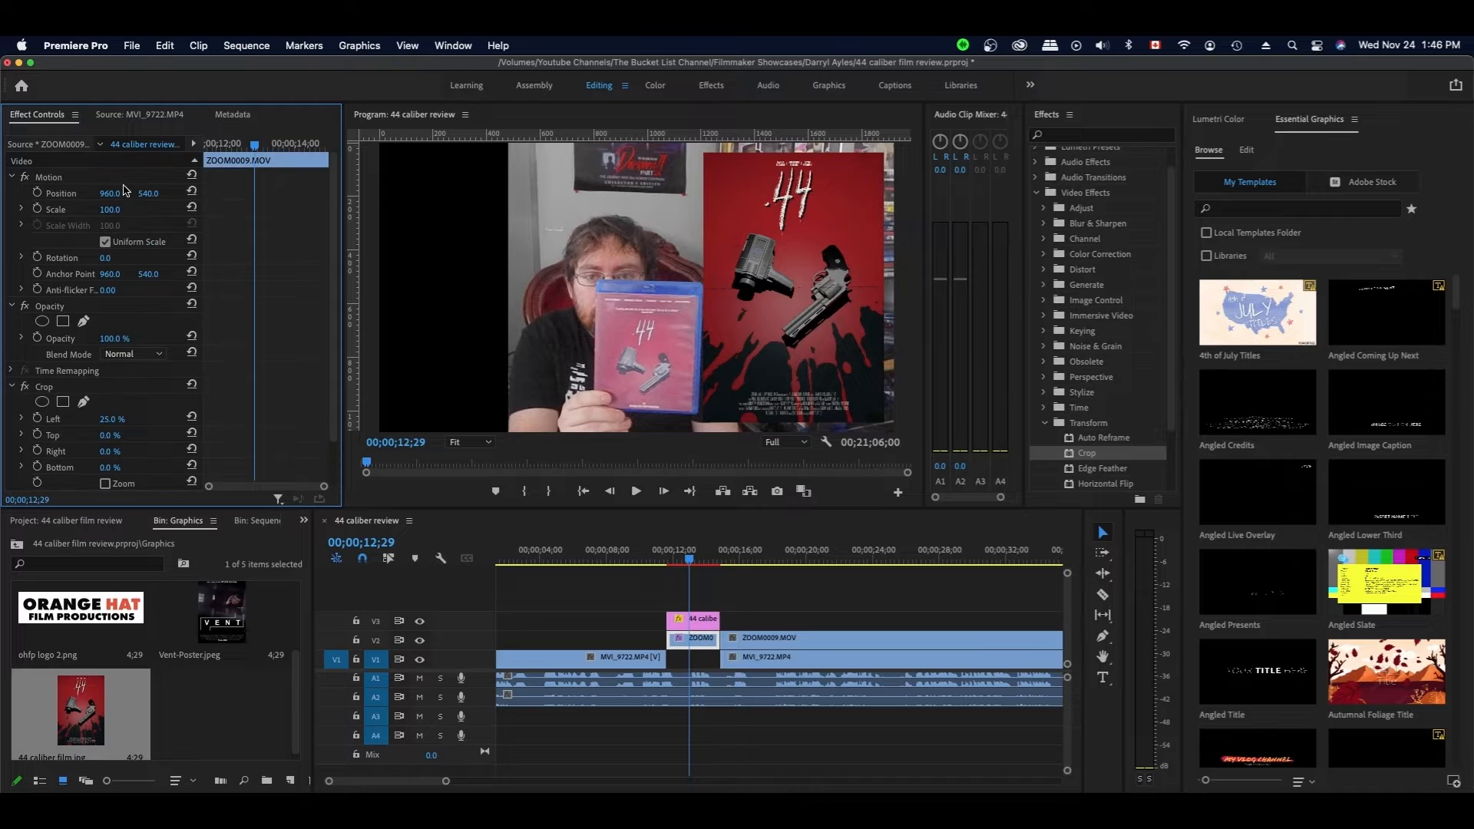
- Set ZOOM0009 to Position X 602 with Crop Left 18% and Crop Right 21%, then save
{"action": "left_click_drag", "start_coordinate": [110, 193], "coordinate": [55, 193]}
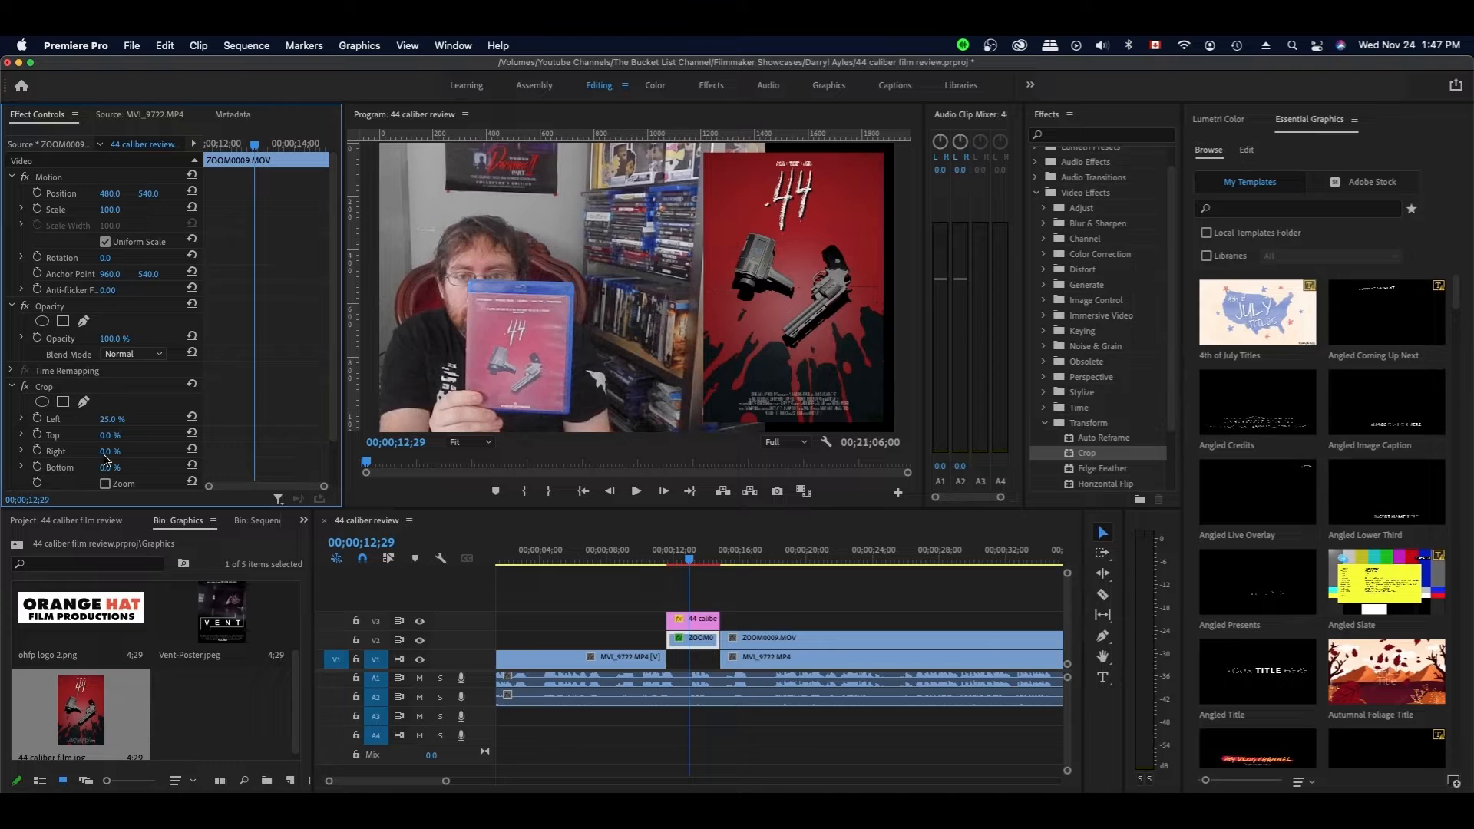
{"action": "left_click_drag", "start_coordinate": [106, 453], "coordinate": [114, 452]}
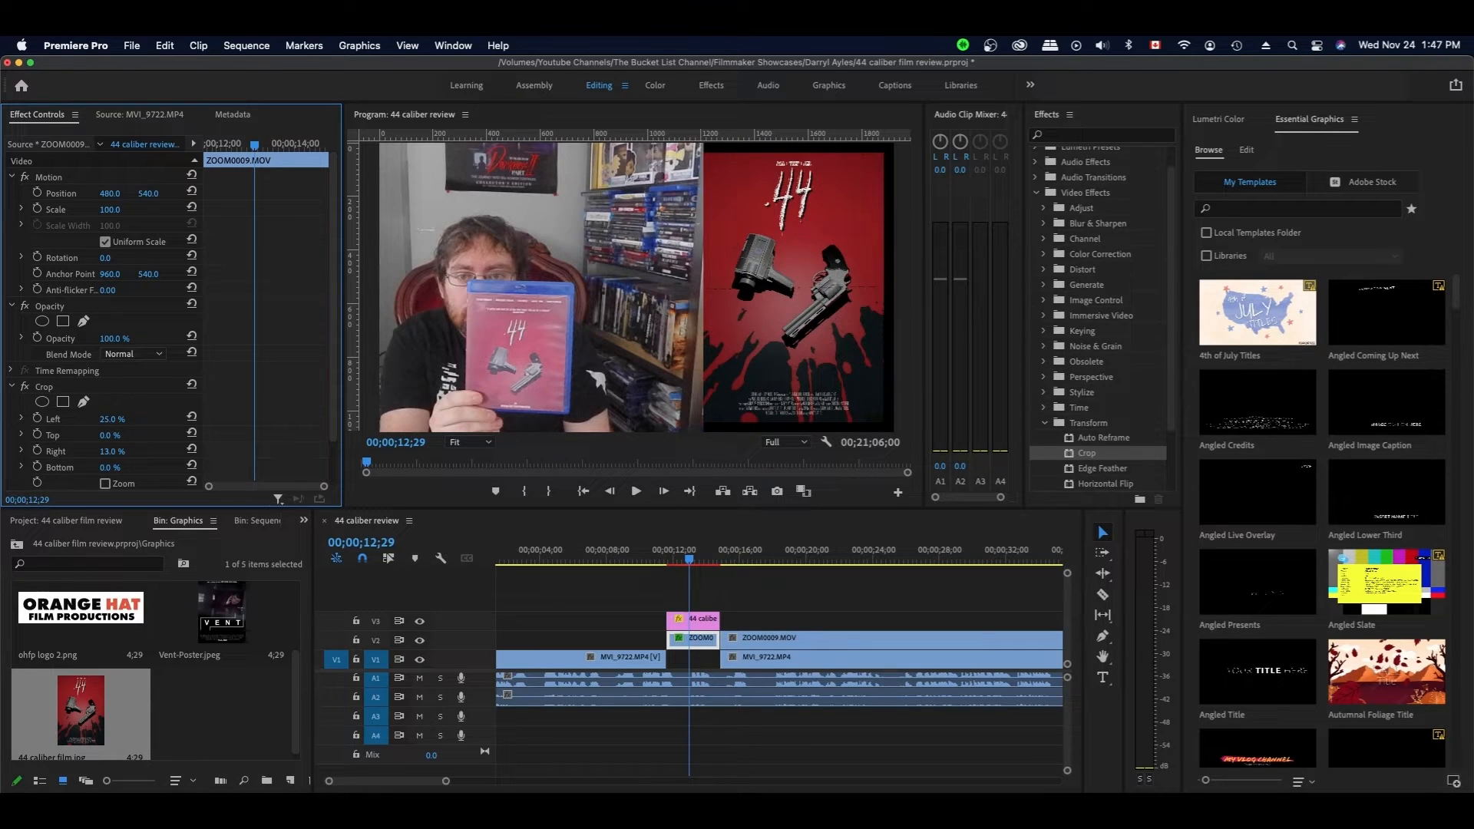
{"action": "left_click_drag", "start_coordinate": [115, 451], "coordinate": [121, 452]}
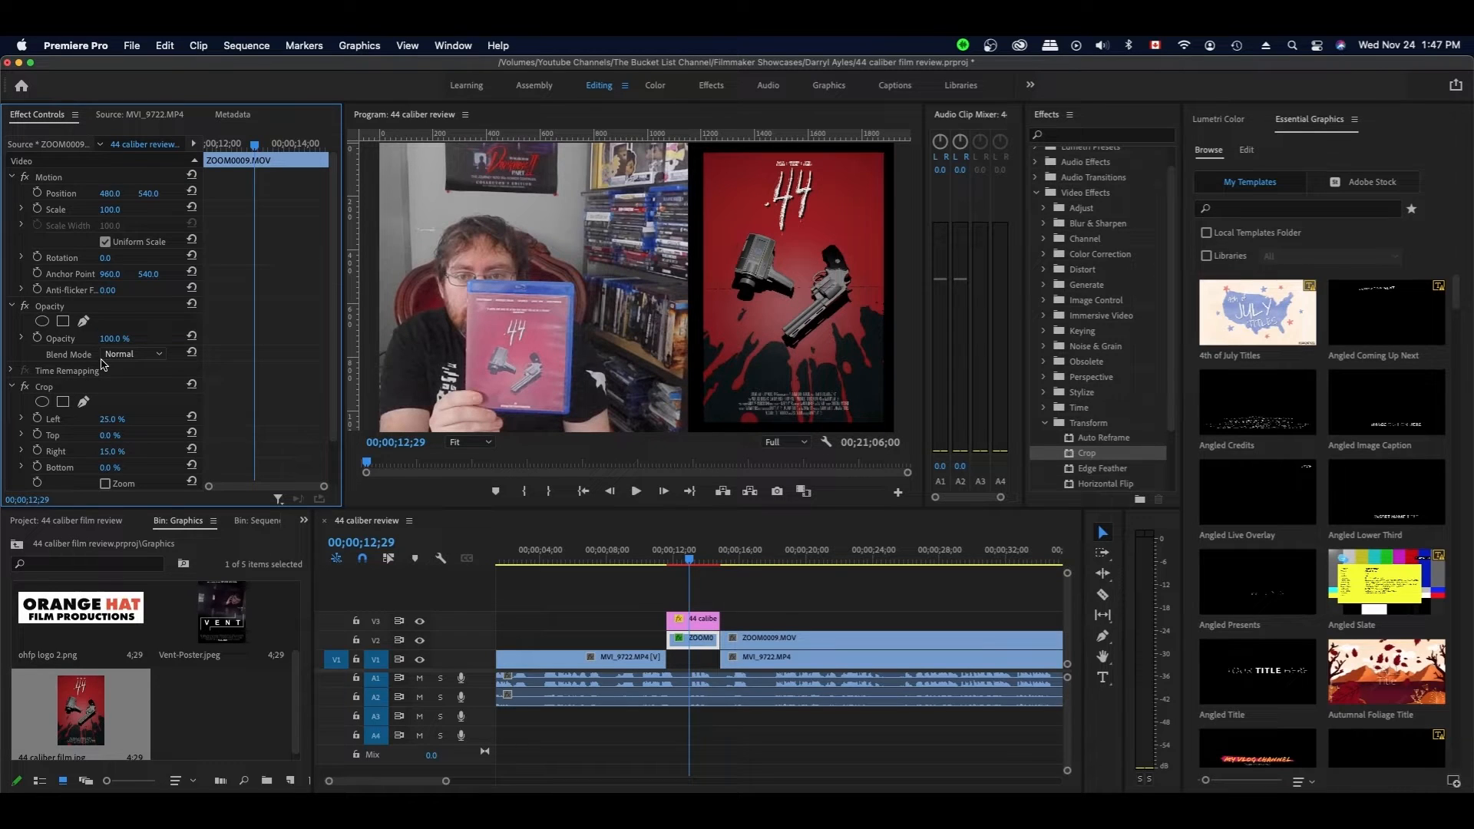
{"action": "left_click_drag", "start_coordinate": [110, 452], "coordinate": [127, 451]}
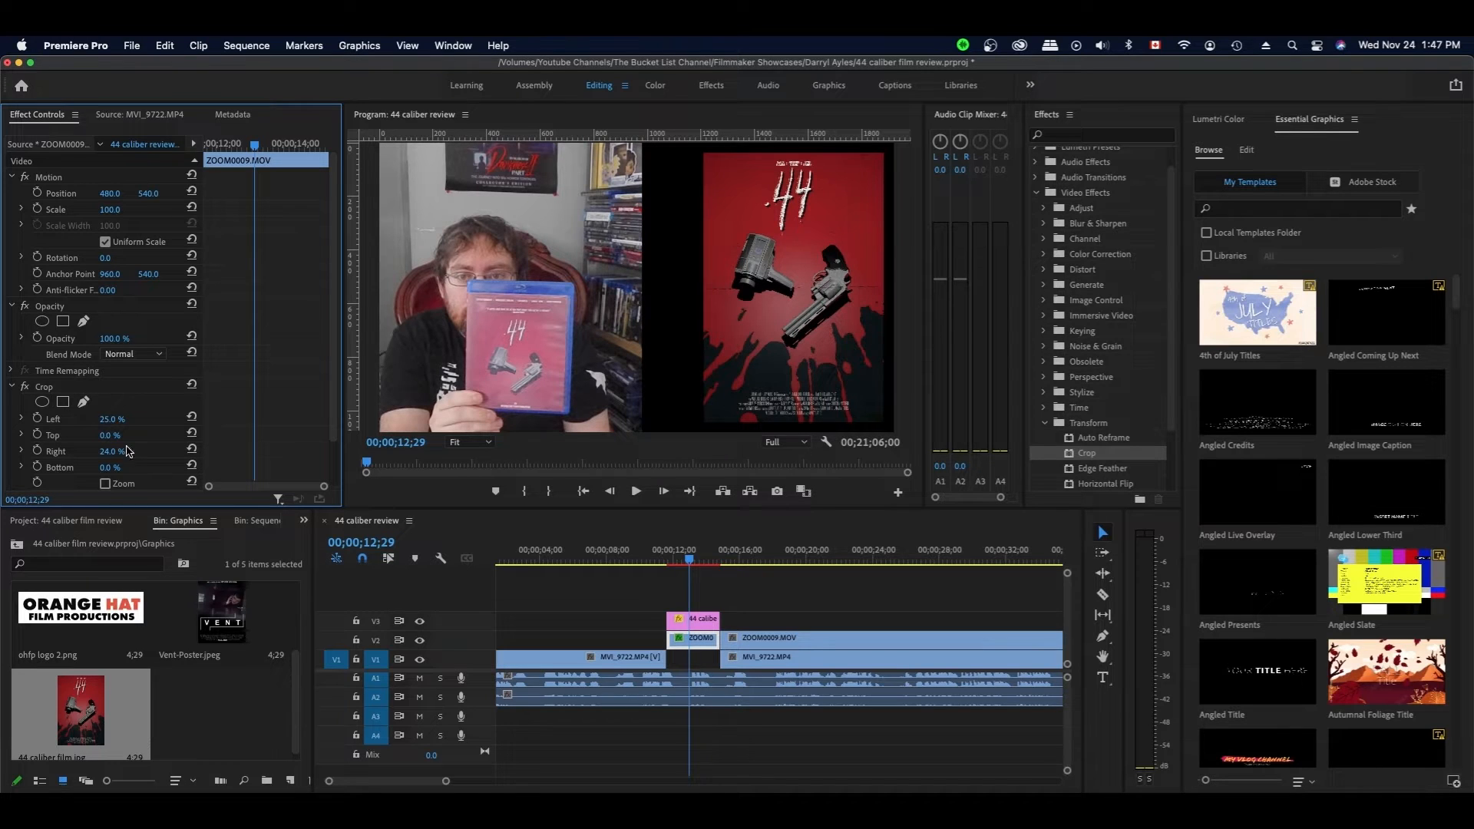
{"action": "left_click_drag", "start_coordinate": [111, 193], "coordinate": [203, 194]}
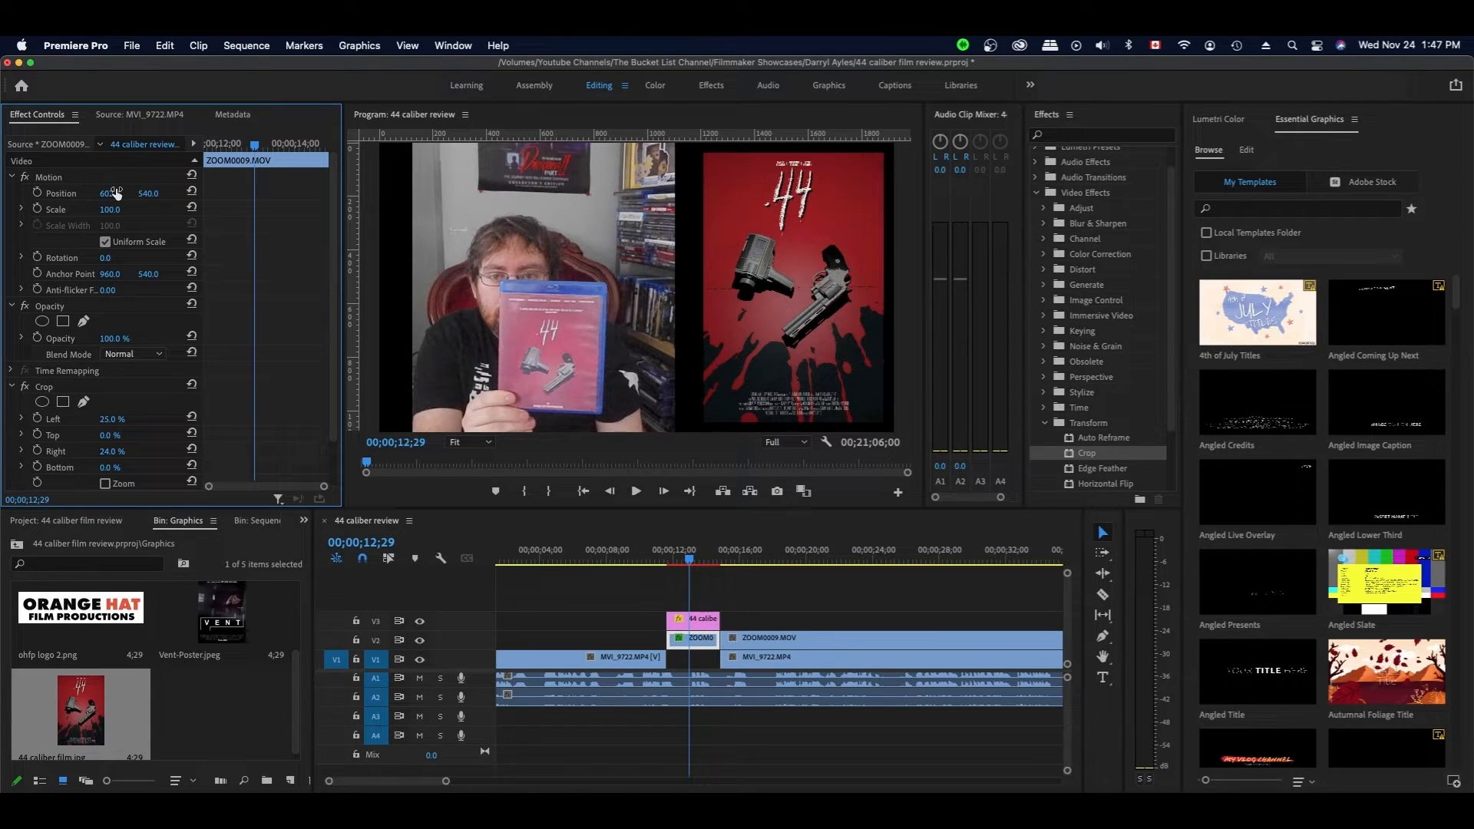
{"action": "left_click_drag", "start_coordinate": [105, 454], "coordinate": [90, 454]}
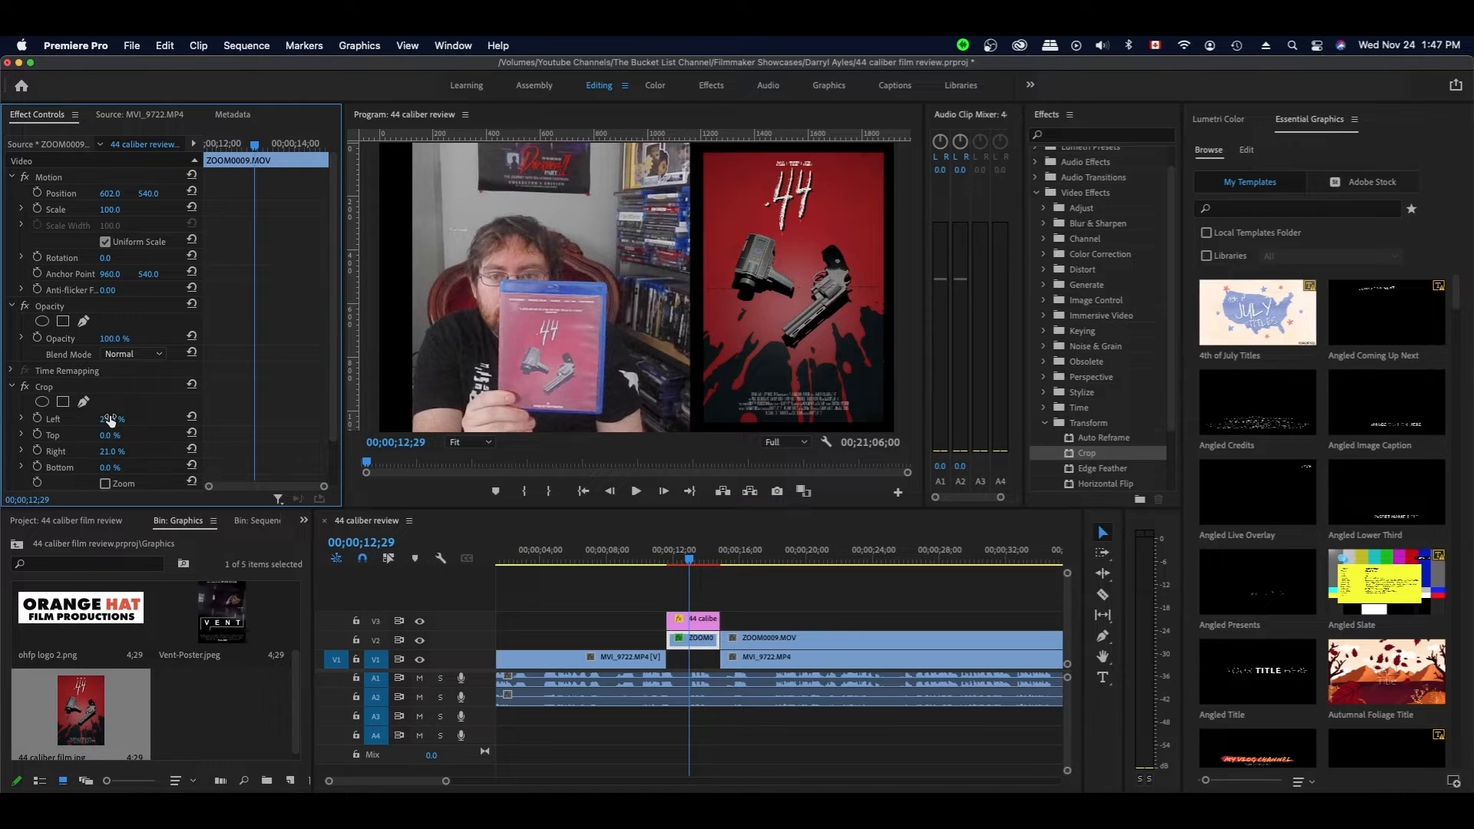
{"action": "left_click_drag", "start_coordinate": [108, 420], "coordinate": [82, 419]}
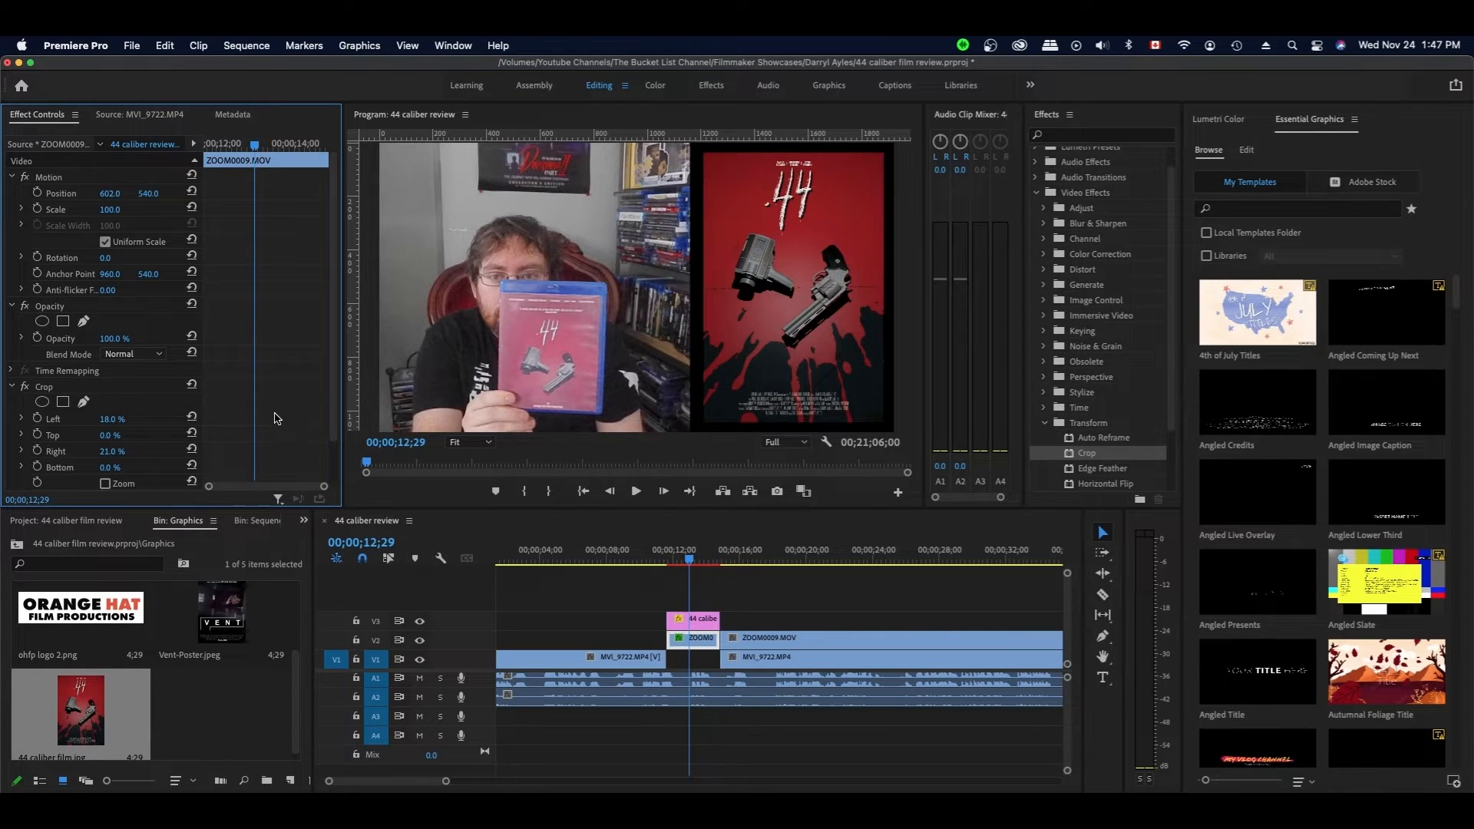
{"action": "key", "text": "super+s"}
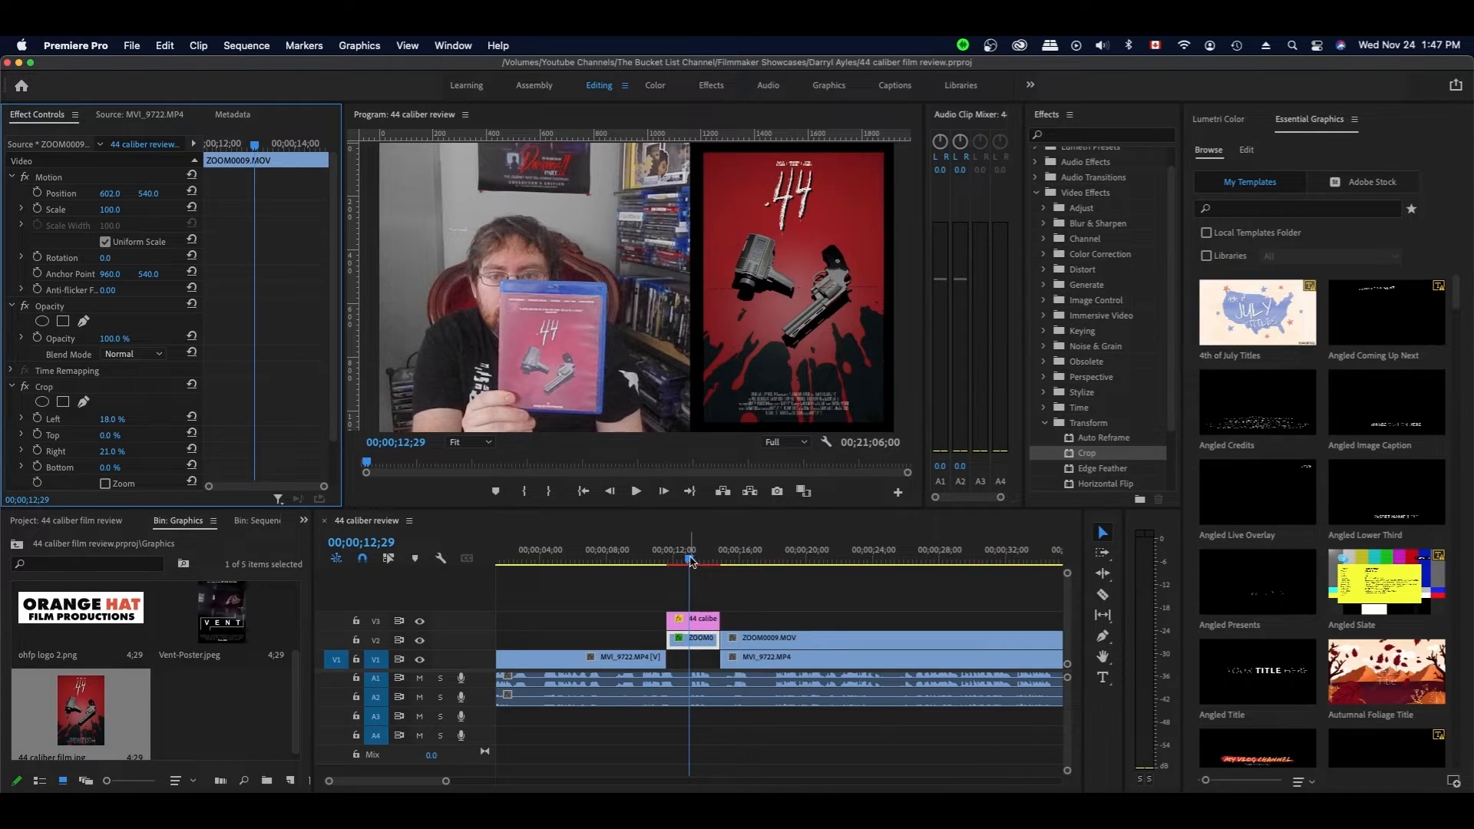
- Render previews around the poster section and trim 19 frames off the opening MVI_9722 clip's head
{"action": "left_click", "coordinate": [685, 563]}
{"action": "left_click_drag", "start_coordinate": [679, 565], "coordinate": [665, 568]}
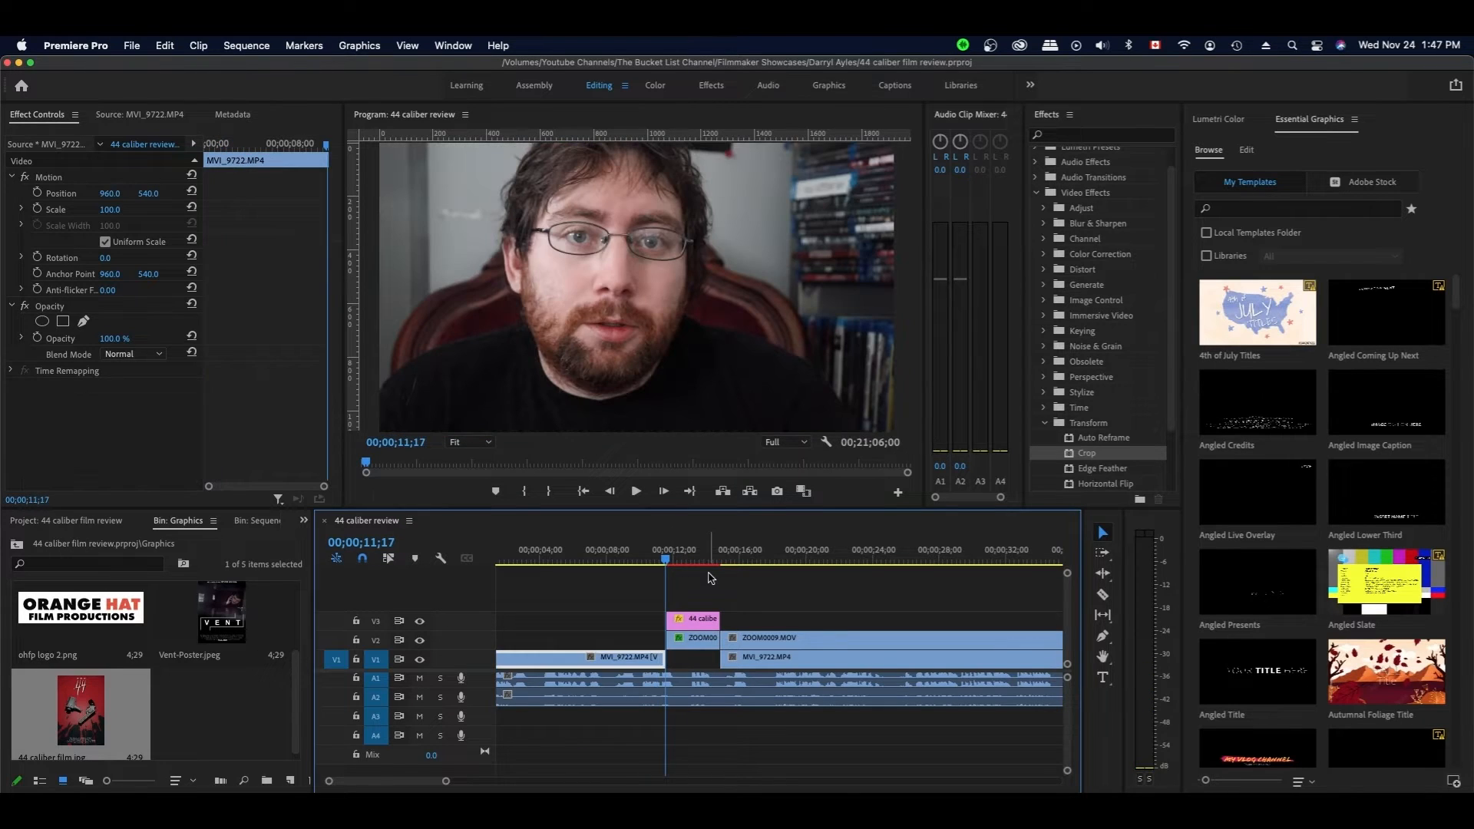
{"action": "left_click", "coordinate": [711, 577]}
{"action": "left_click_drag", "start_coordinate": [679, 559], "coordinate": [675, 564]}
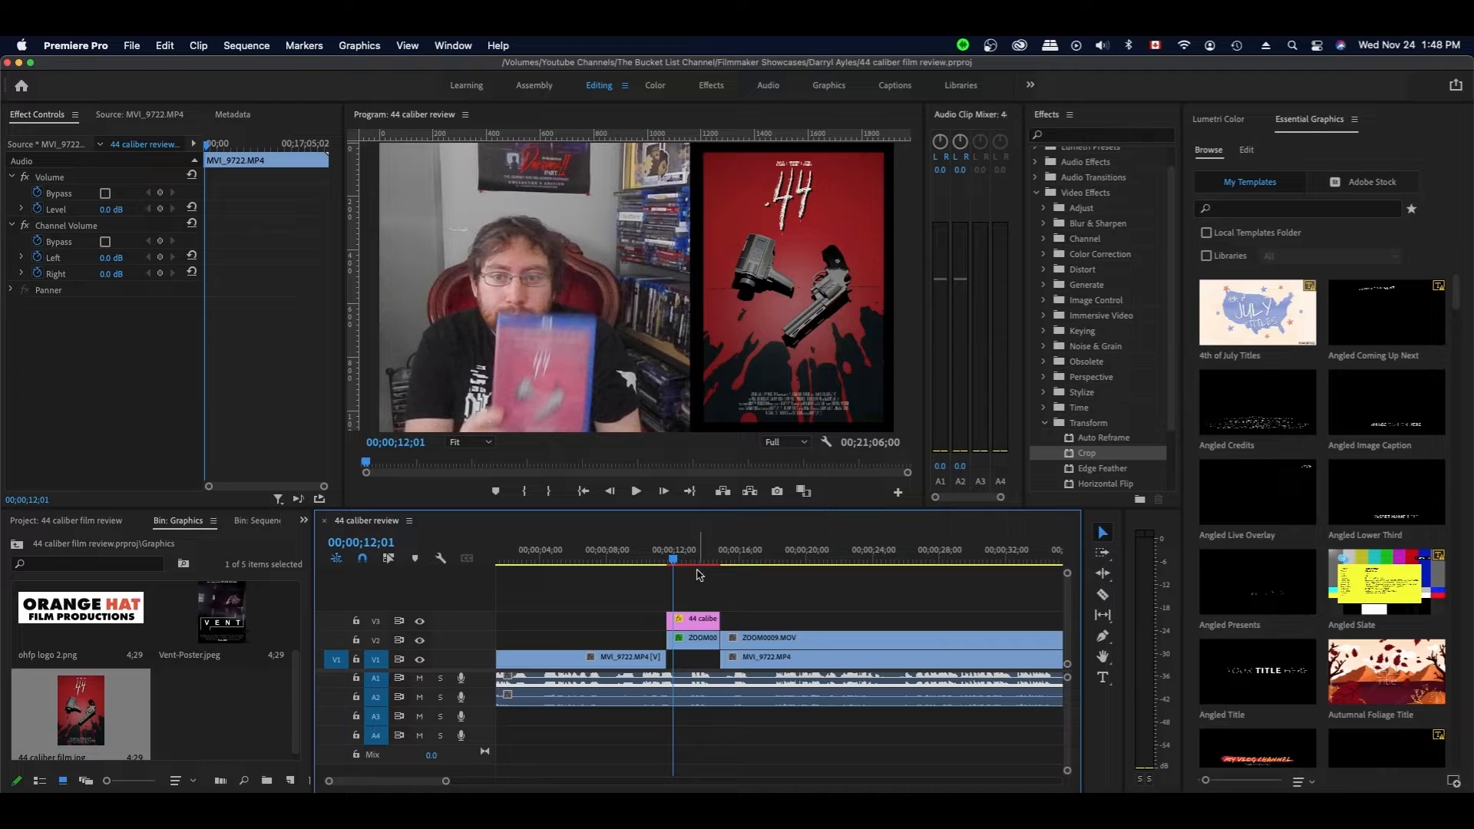
{"action": "left_click", "coordinate": [696, 582]}
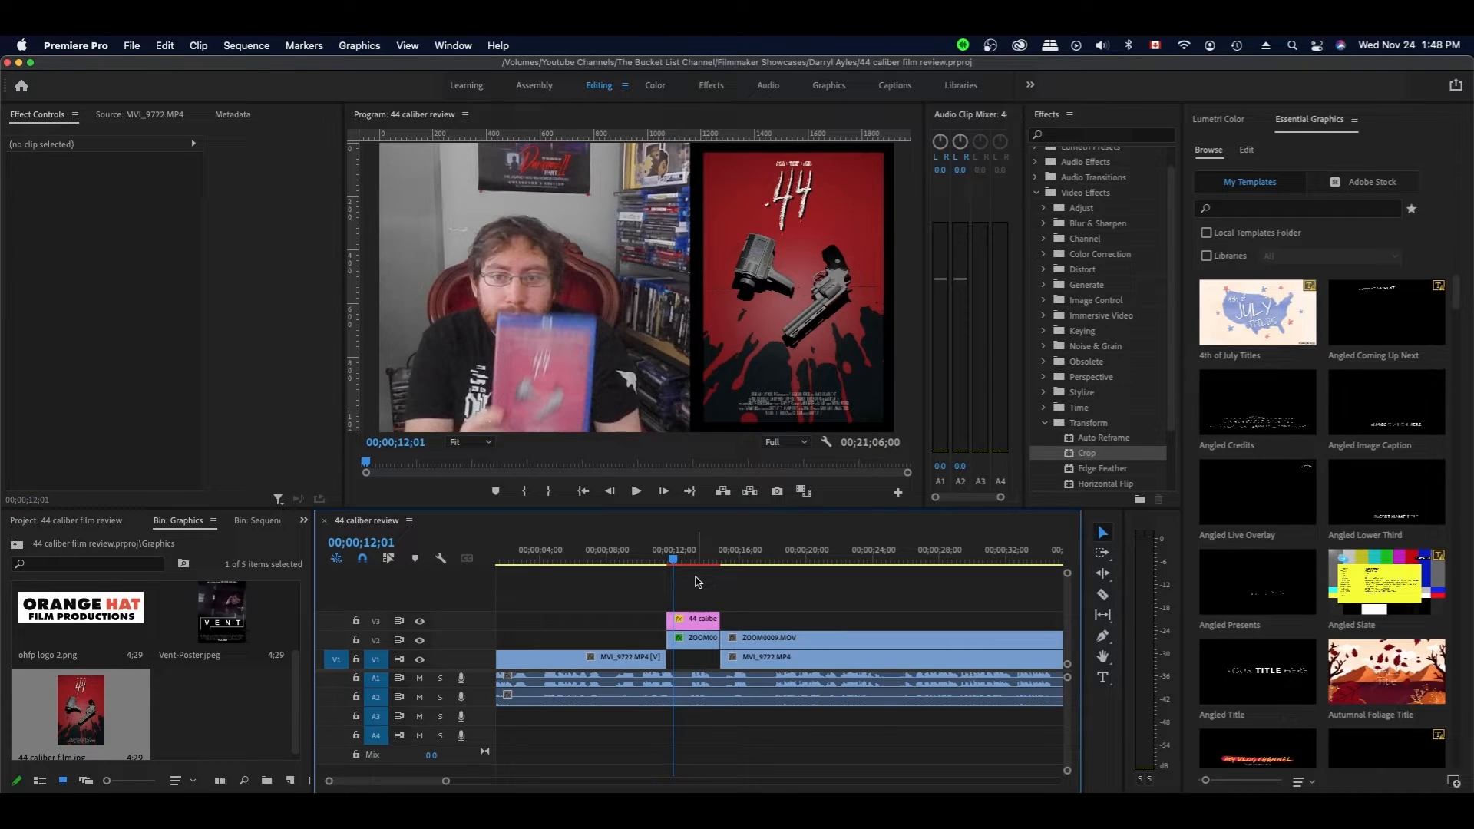
{"action": "key", "text": "Return"}
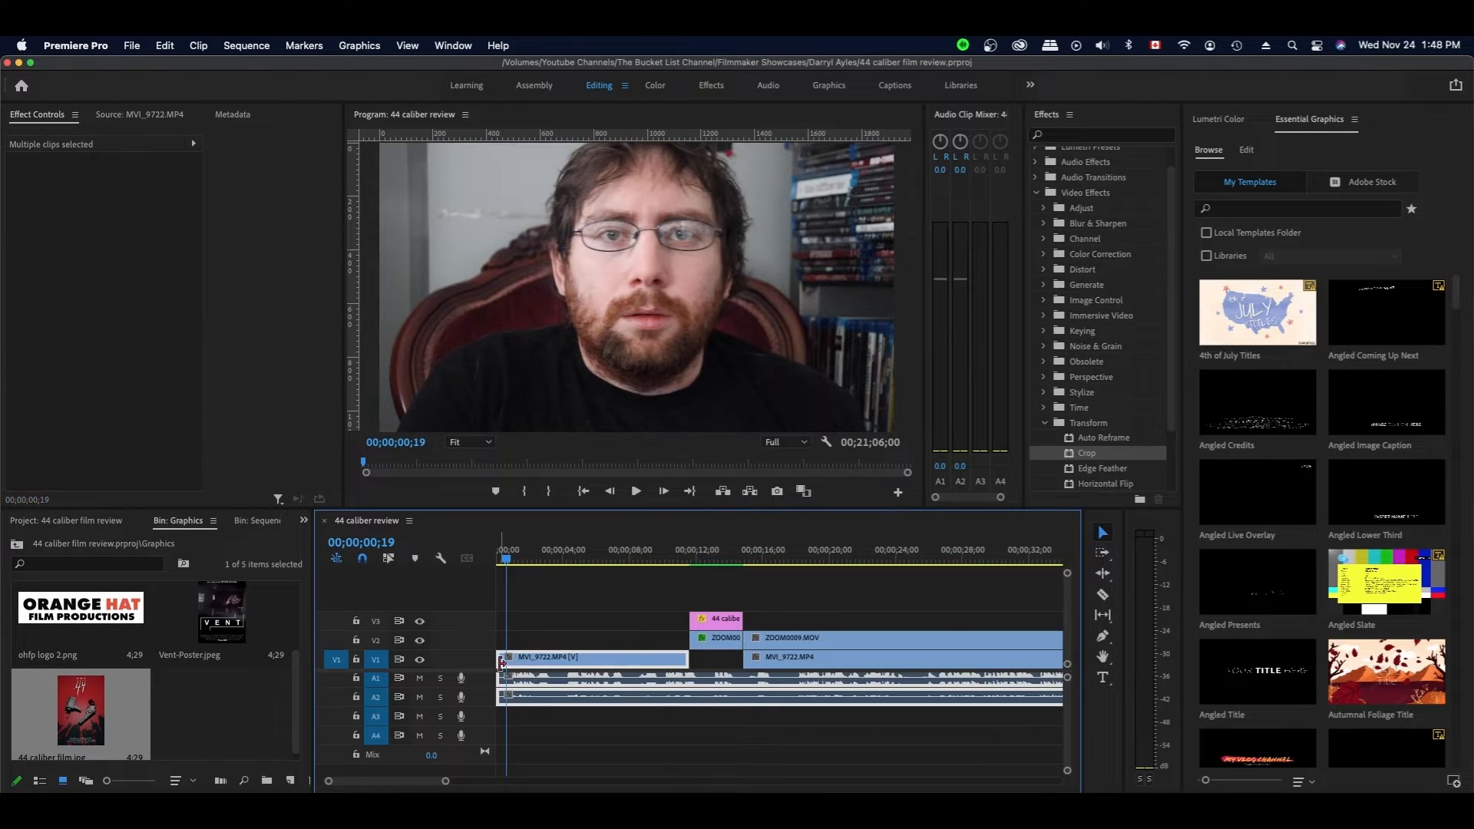
{"action": "left_click_drag", "start_coordinate": [501, 661], "coordinate": [511, 661]}
{"action": "left_click_drag", "start_coordinate": [528, 658], "coordinate": [526, 640]}
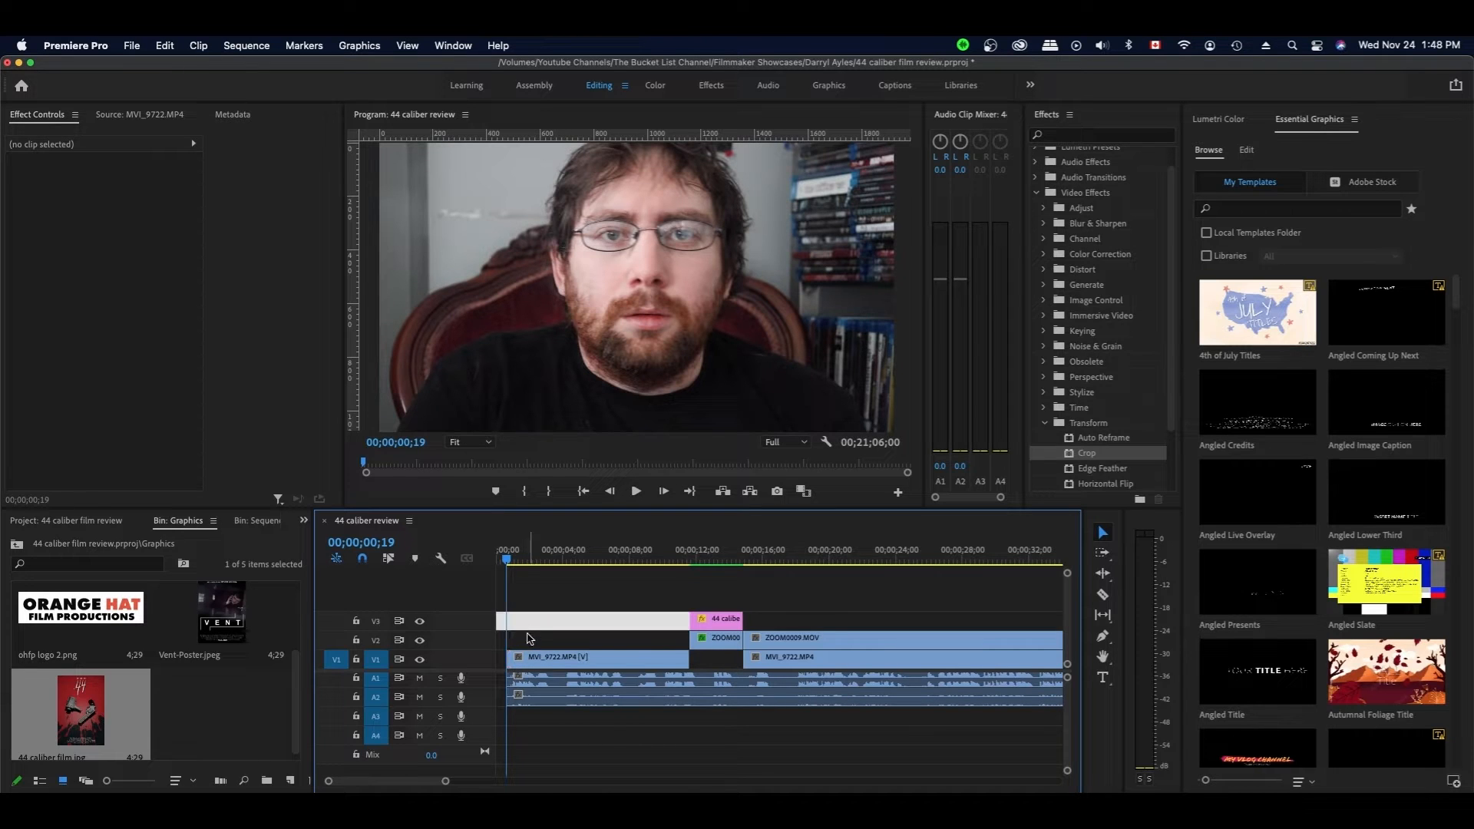
- Apply default transitions to the opening MVI_9722 video and audio clips and save
{"action": "left_click_drag", "start_coordinate": [540, 640], "coordinate": [512, 705]}
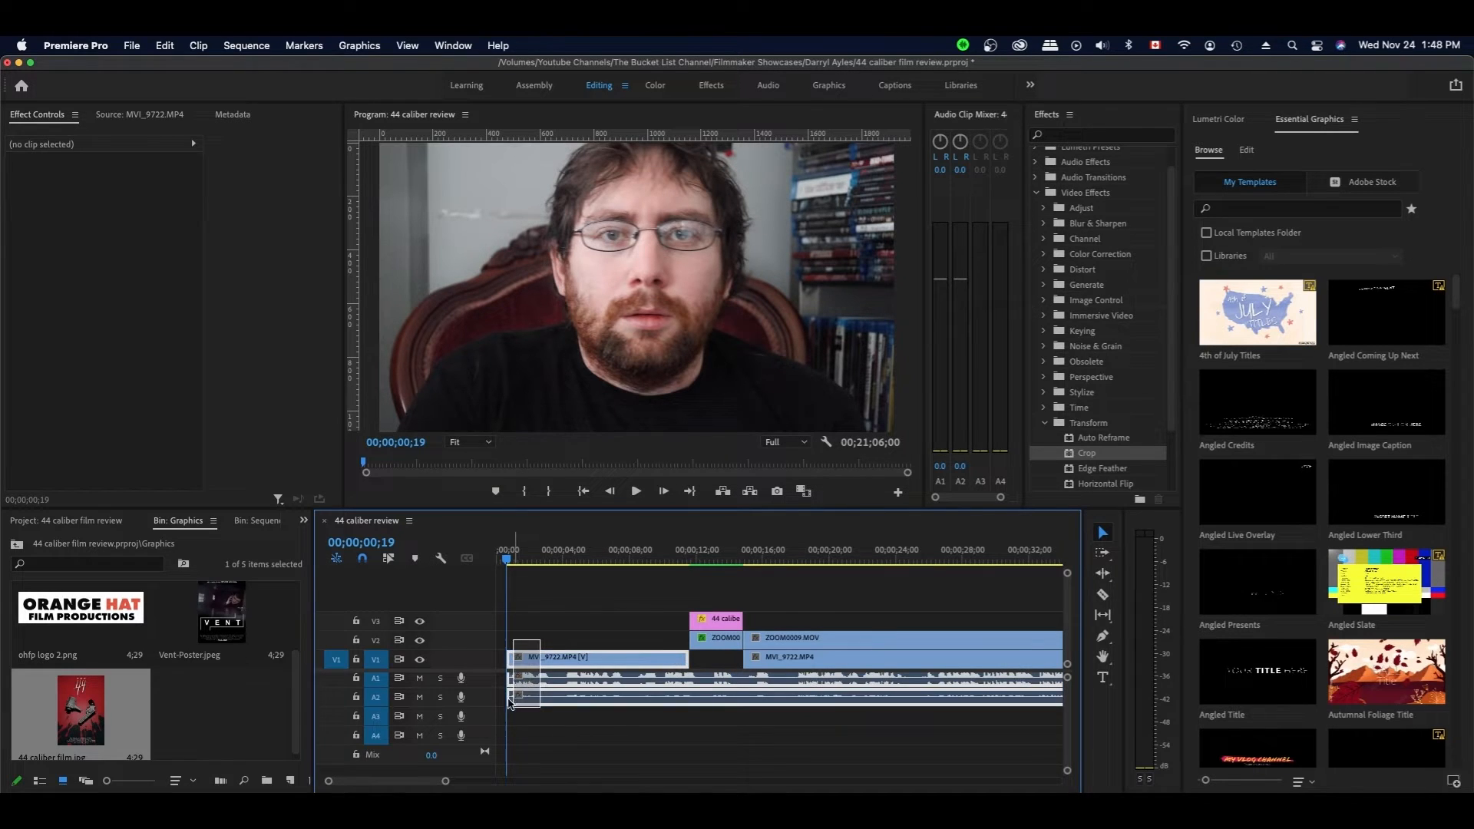
{"action": "right_click", "coordinate": [511, 665]}
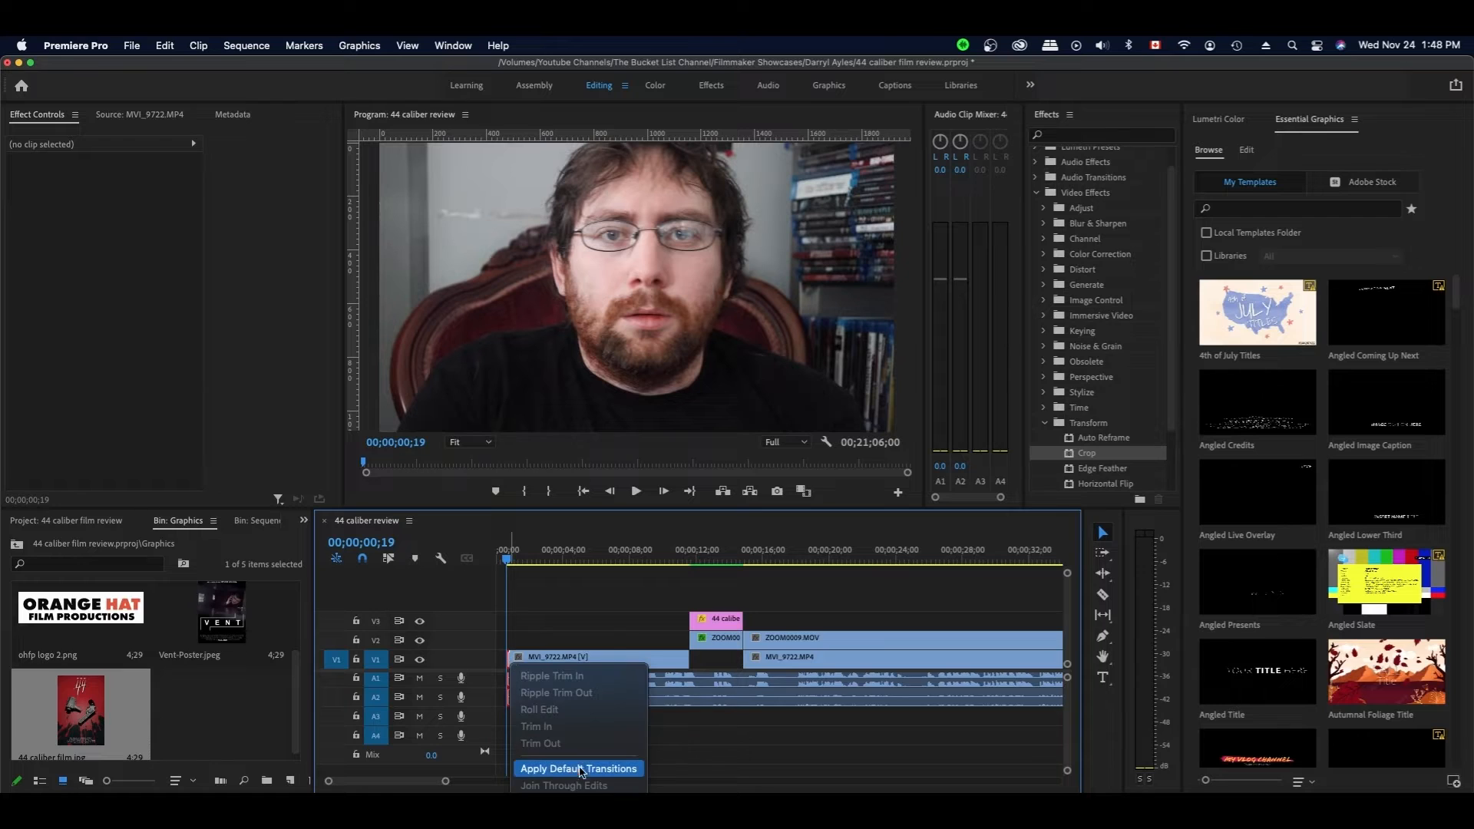
{"action": "left_click", "coordinate": [579, 770]}
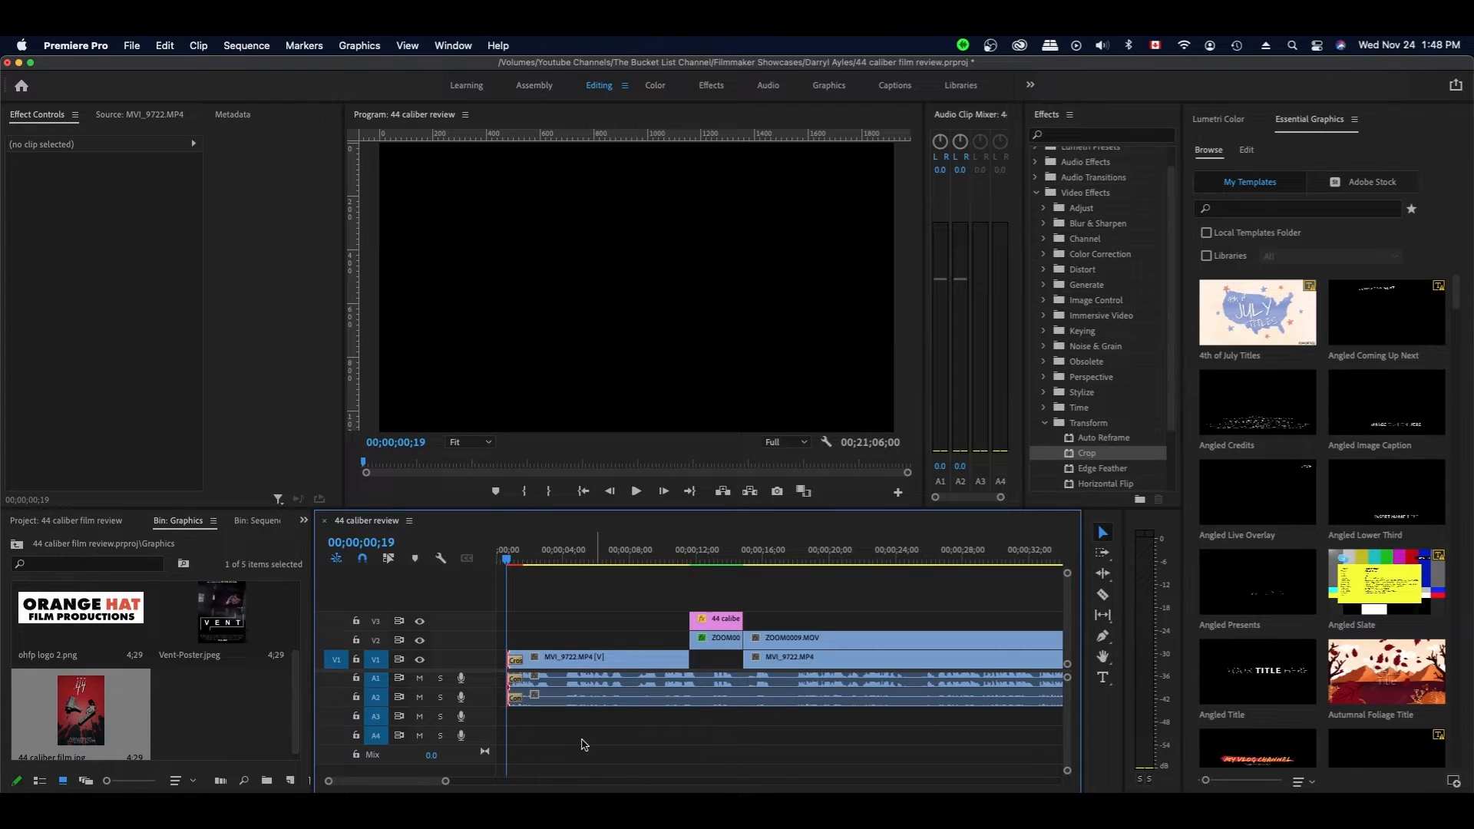
{"action": "left_click", "coordinate": [532, 619]}
{"action": "key", "text": "super+s"}
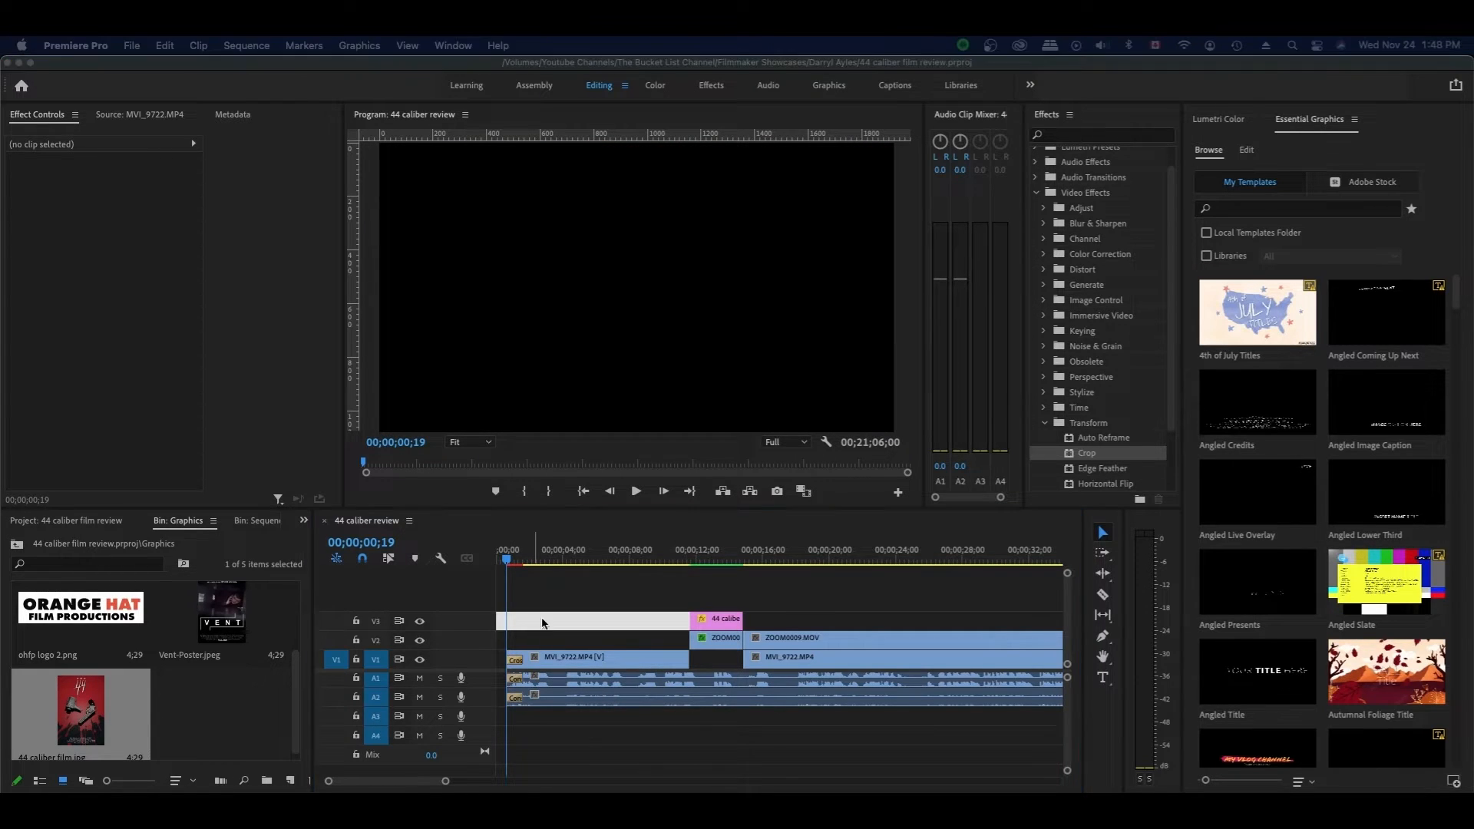
- Delete ZOOM0009's duplicate audio from A2, save, and zoom the timeline out to the whole sequence
{"action": "left_click", "coordinate": [555, 613]}
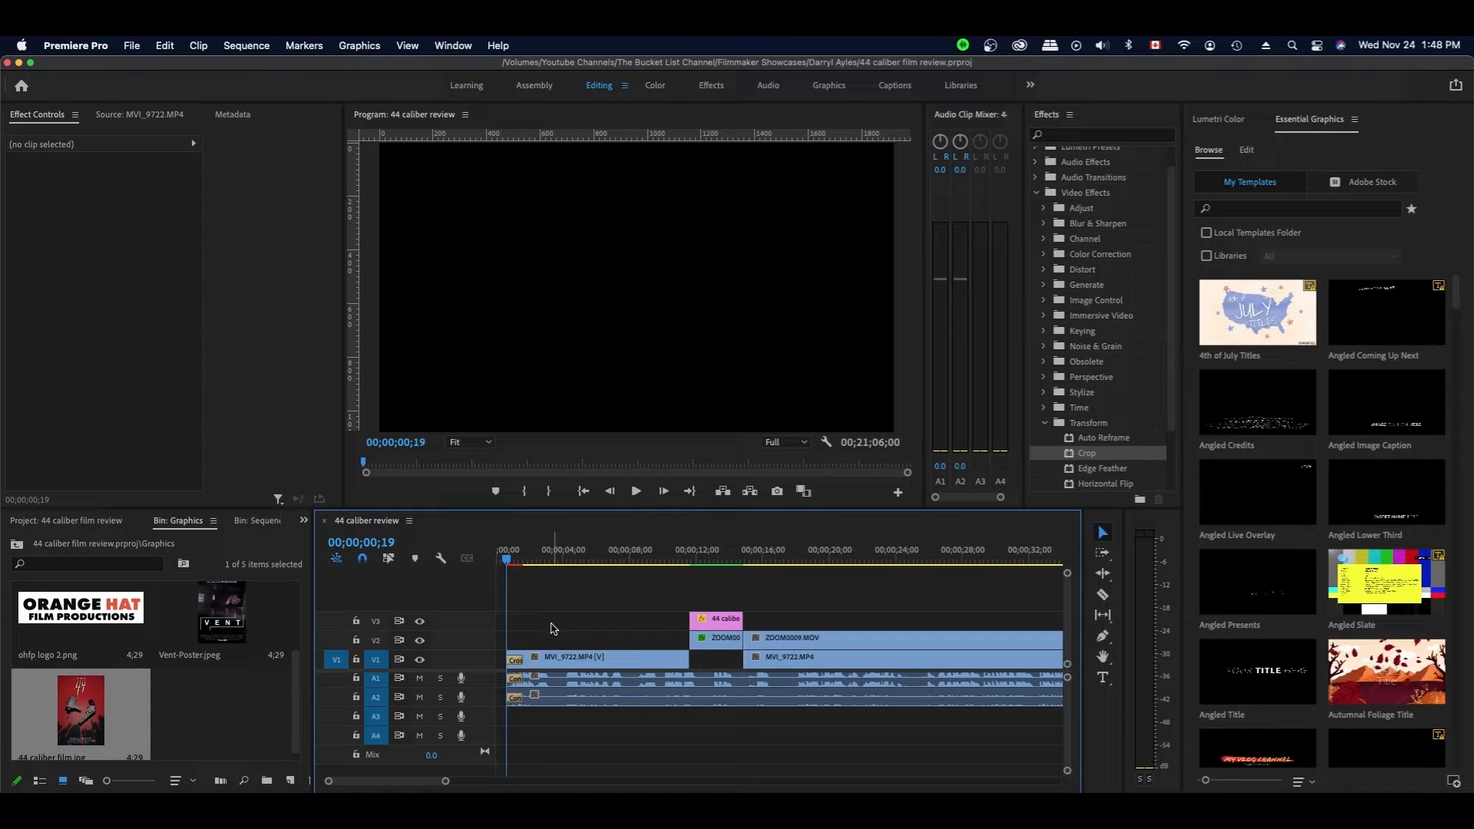
{"action": "left_click_drag", "start_coordinate": [530, 560], "coordinate": [535, 564]}
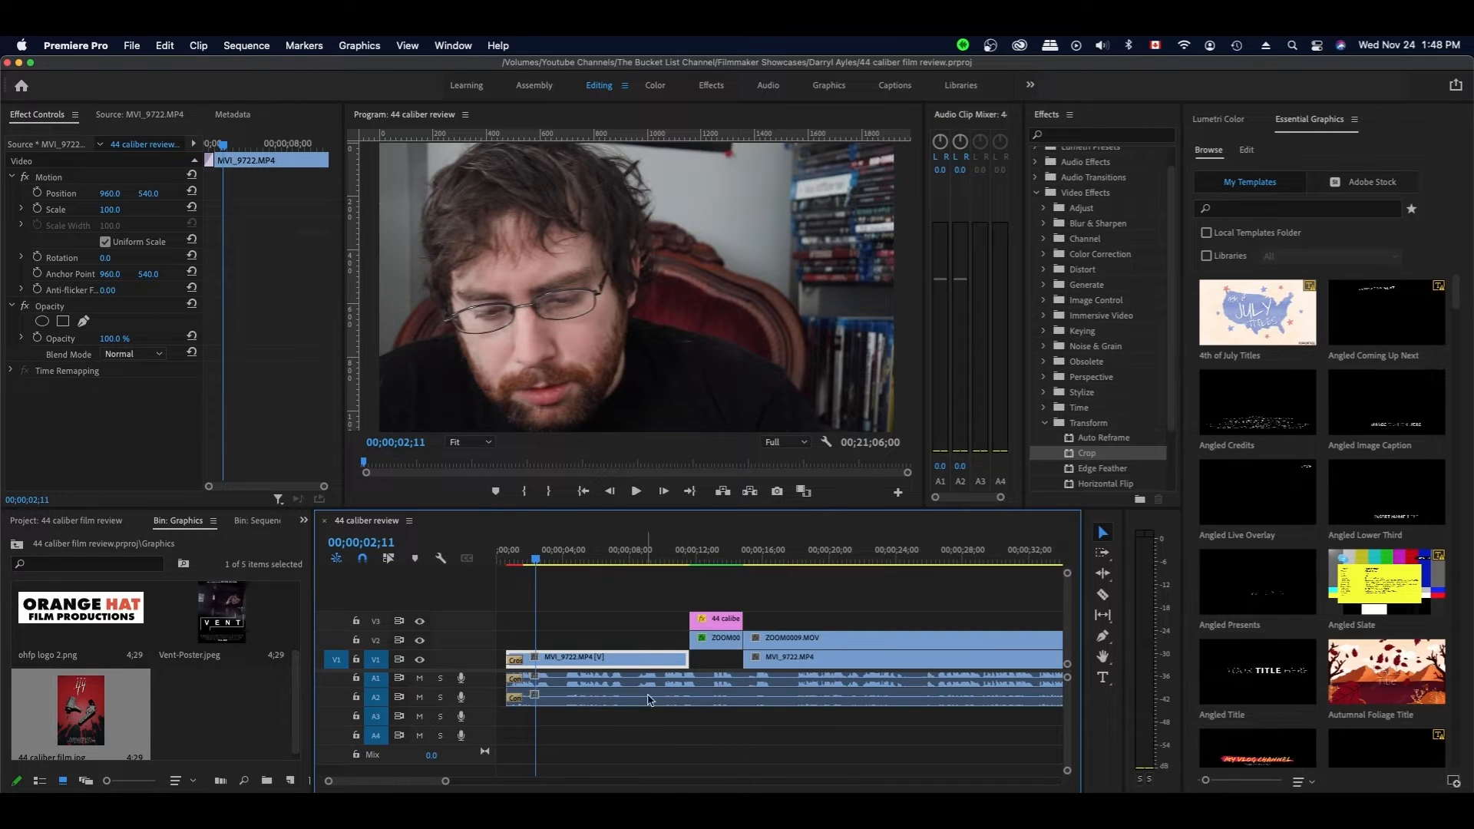
{"action": "left_click", "coordinate": [553, 702]}
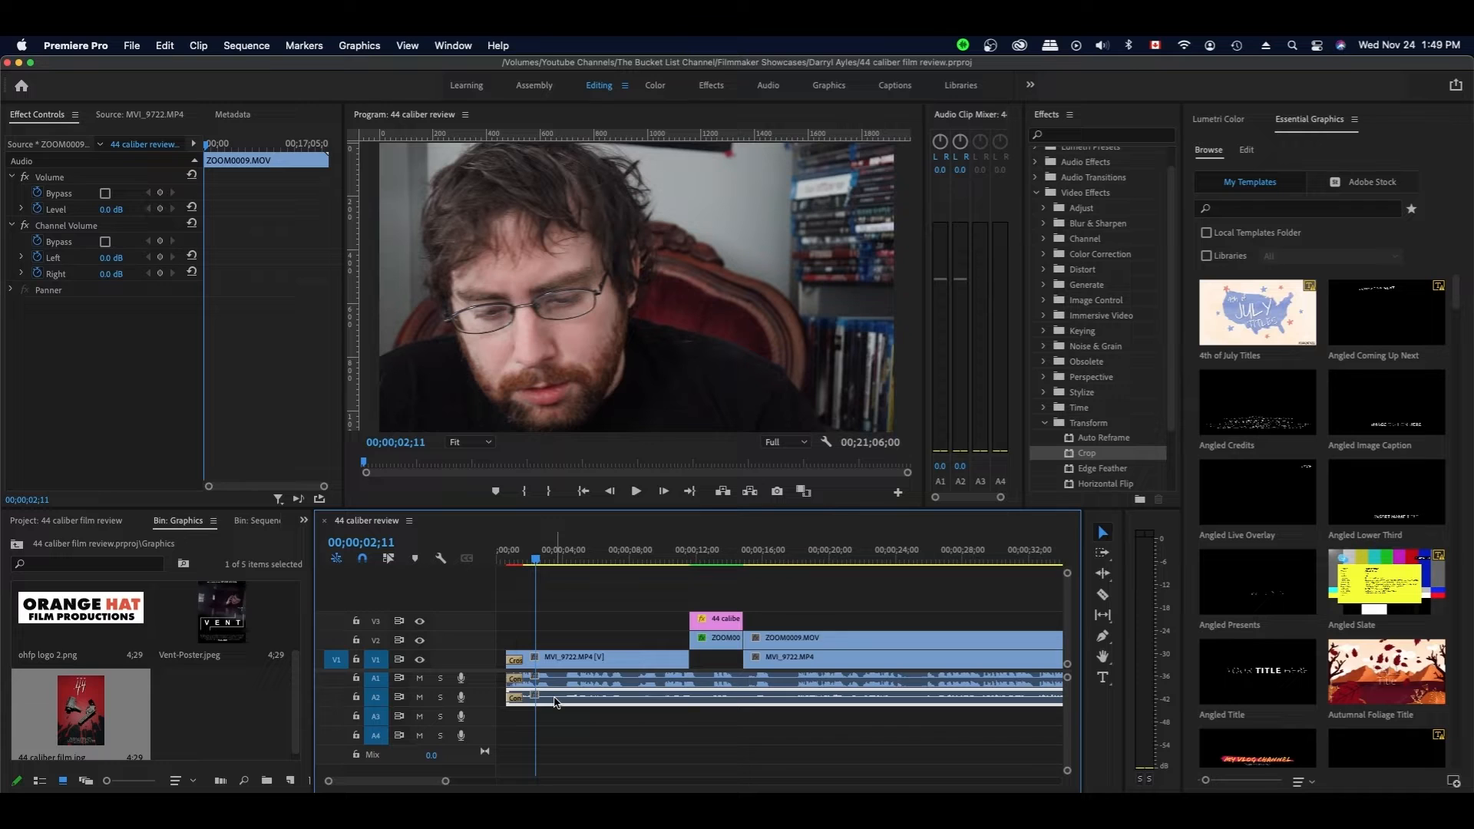
{"action": "key", "text": "Delete"}
{"action": "key", "text": "space"}
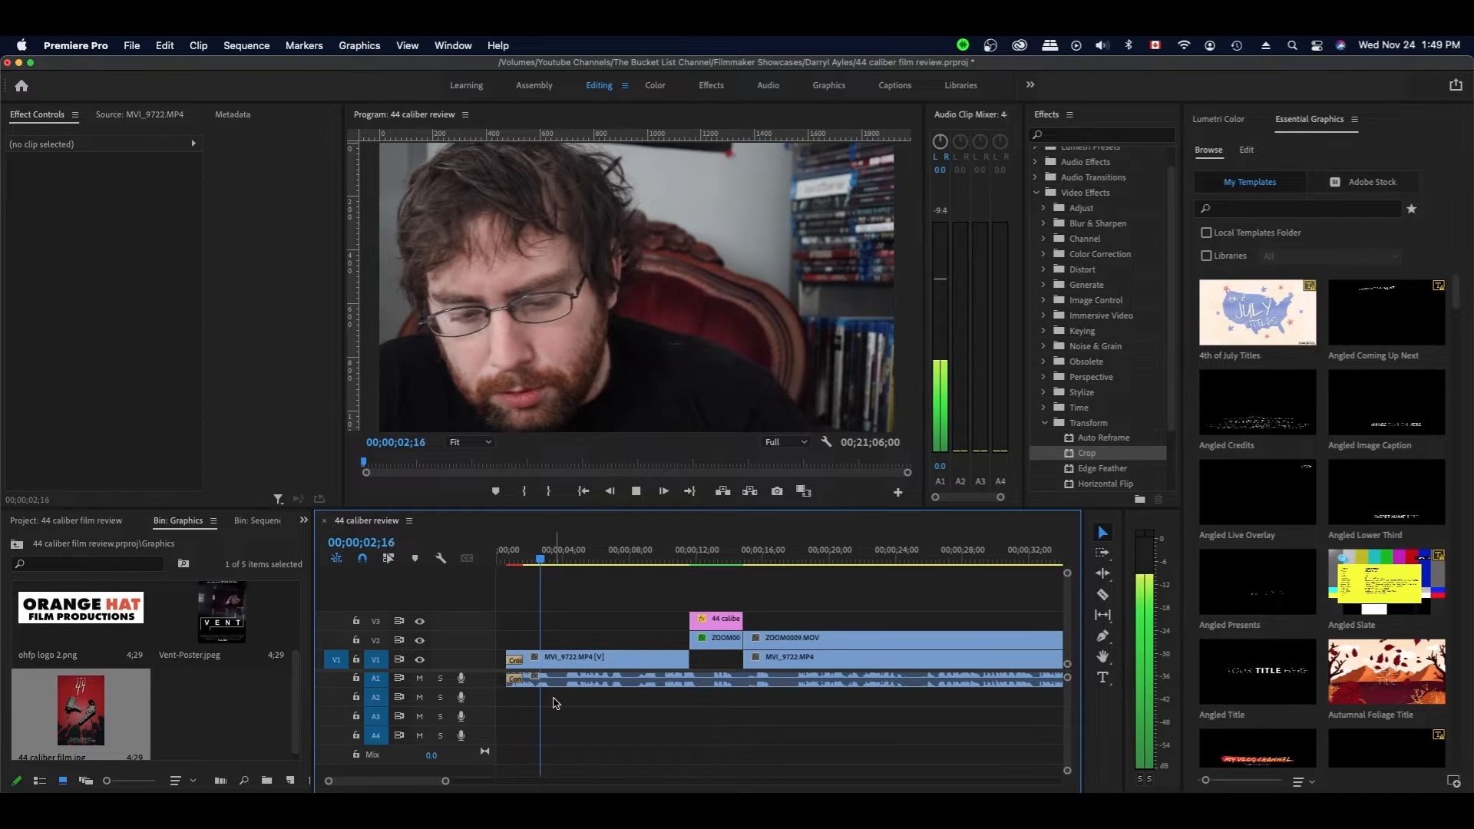
{"action": "key", "text": "space"}
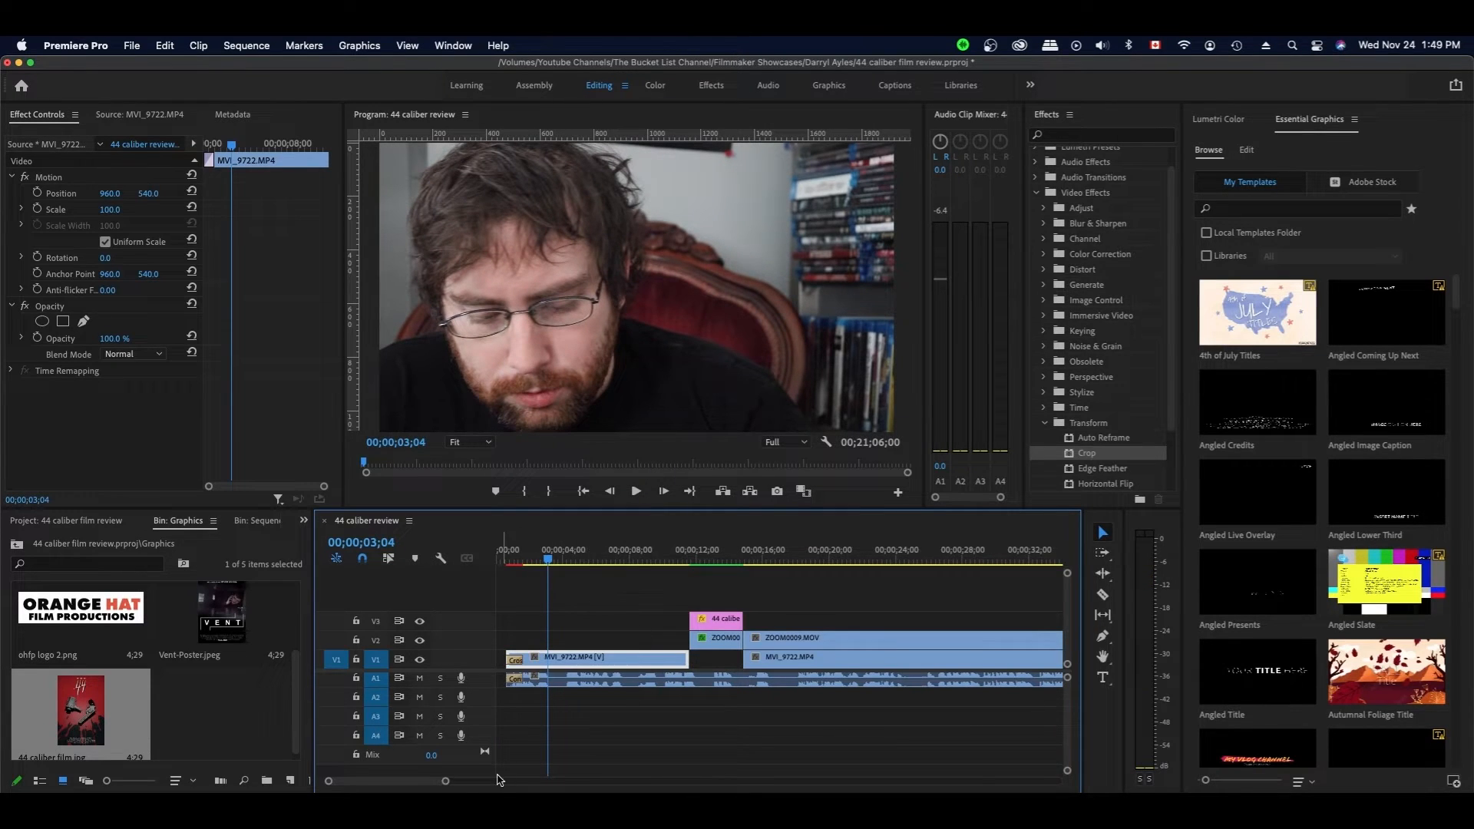
{"action": "key", "text": "super+s"}
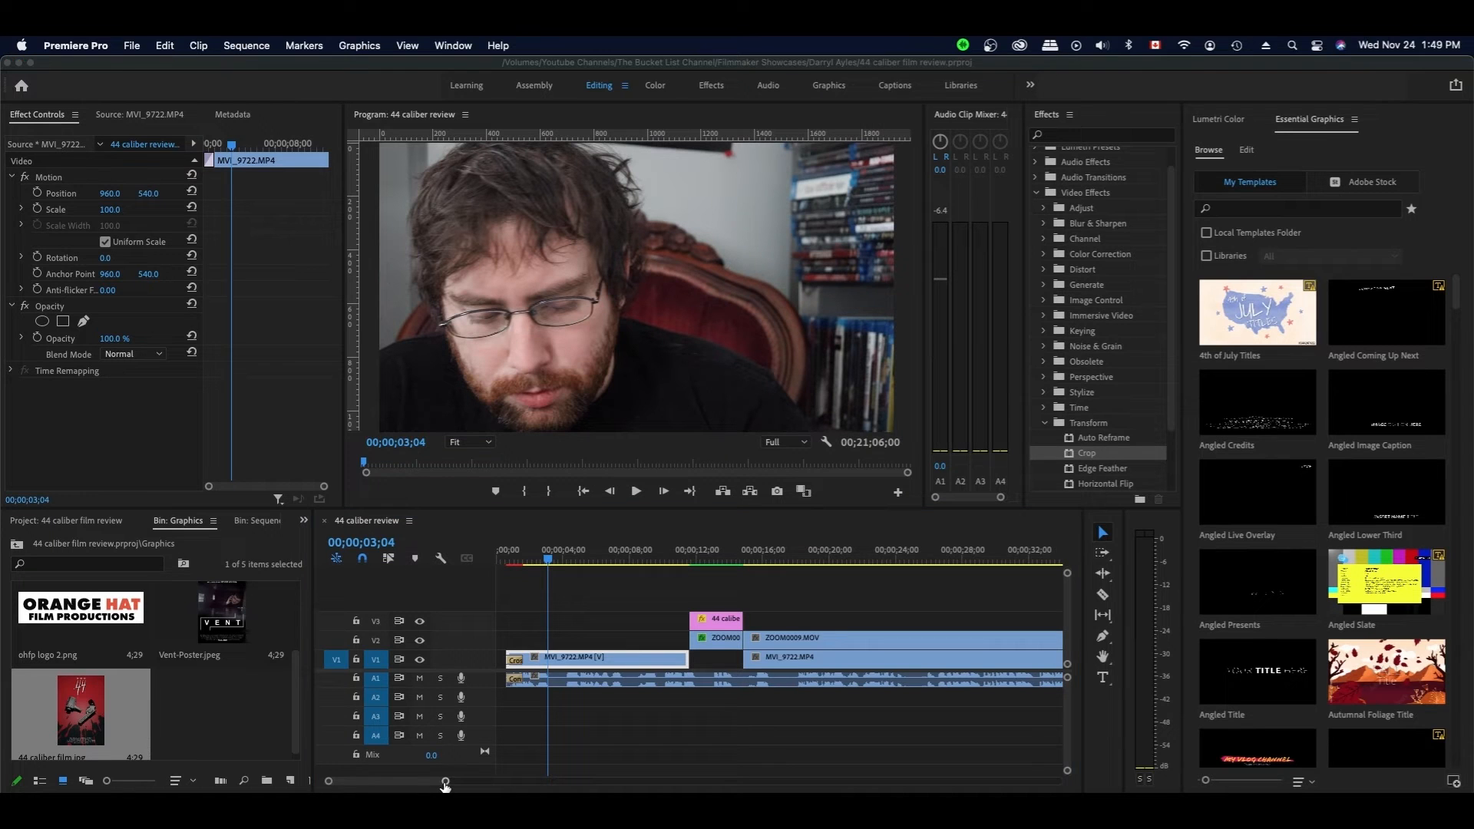
{"action": "left_click_drag", "start_coordinate": [445, 783], "coordinate": [954, 785]}
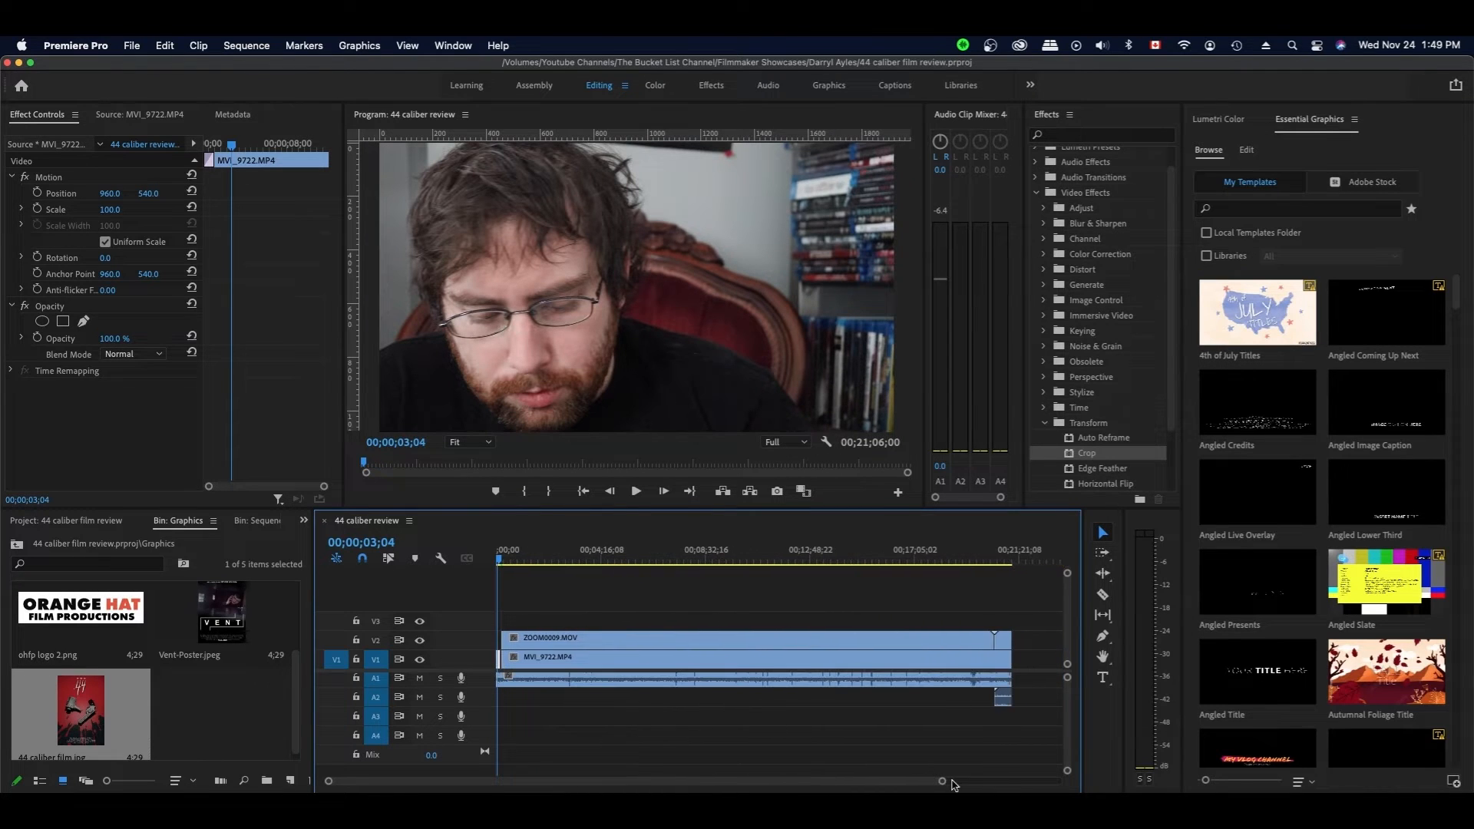
- Delete the stray A2 audio clip at the end of the sequence
{"action": "left_click", "coordinate": [1006, 701]}
{"action": "left_click", "coordinate": [1002, 700]}
{"action": "key", "text": "Delete"}
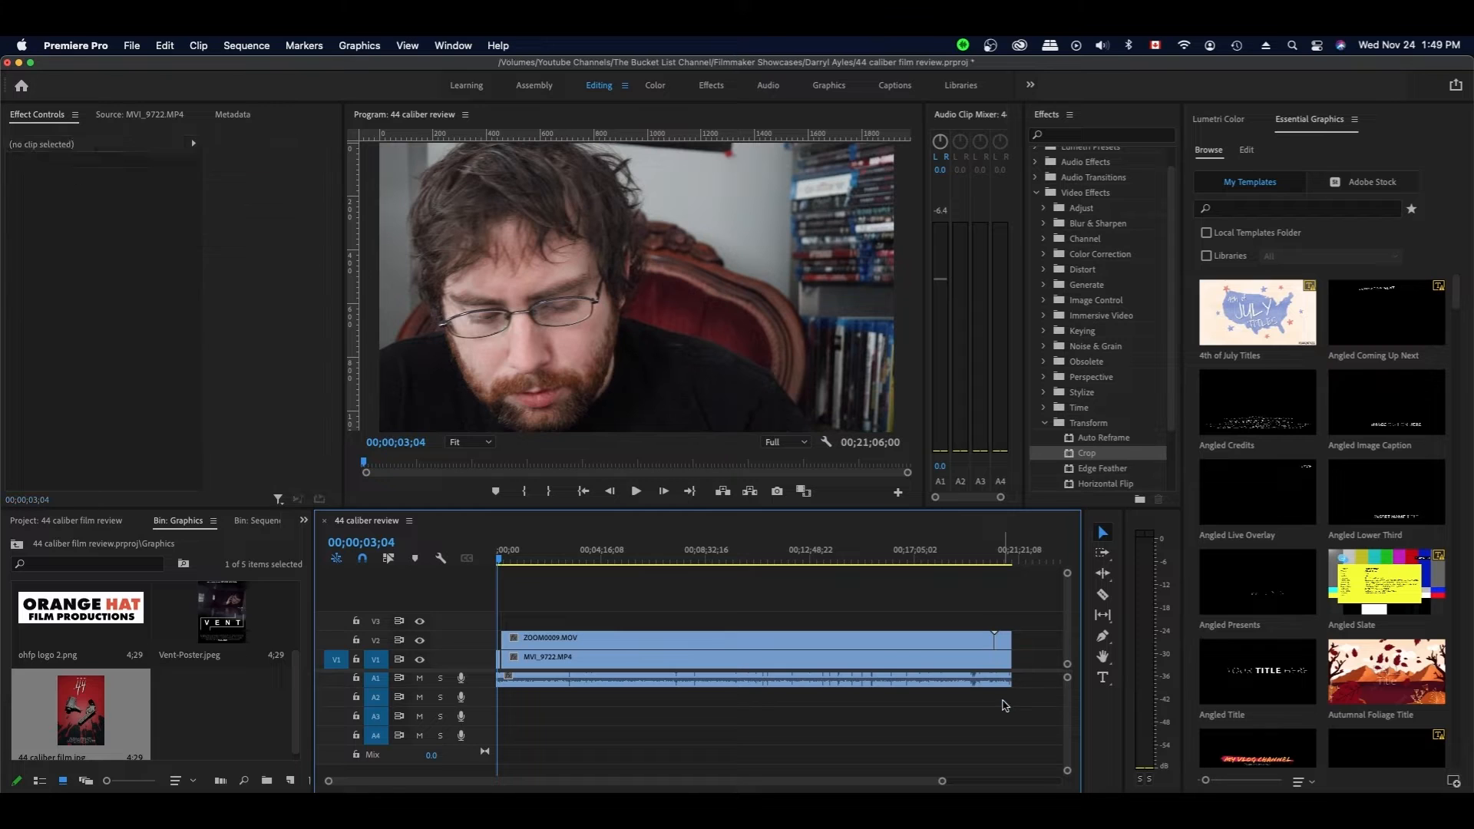
- Slide the ZOOM0009 and MVI_9722 clips with their audio left to start at 00;00
{"action": "left_click_drag", "start_coordinate": [1031, 612], "coordinate": [474, 722]}
{"action": "left_click_drag", "start_coordinate": [944, 782], "coordinate": [664, 775]}
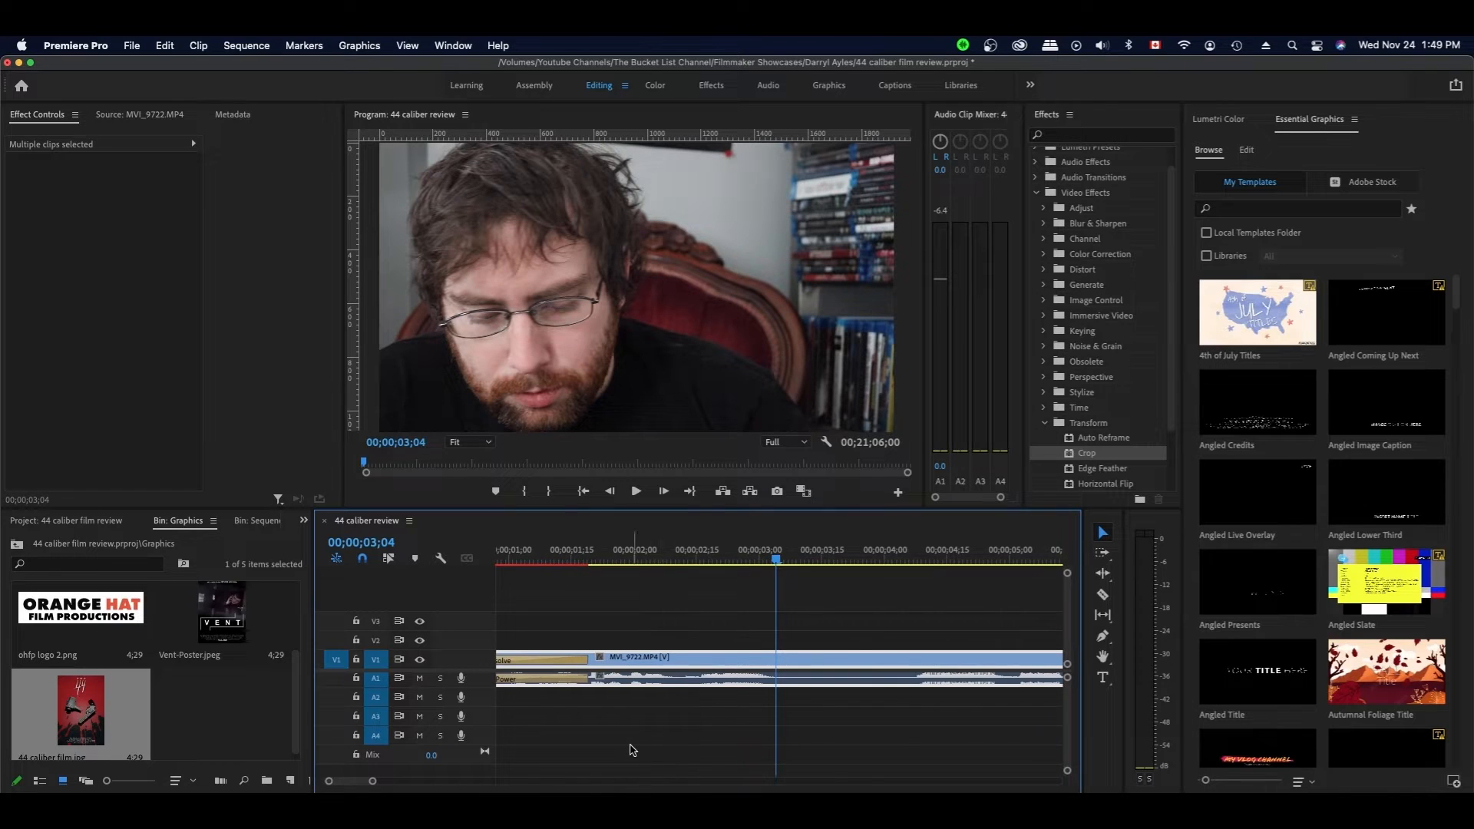
{"action": "scroll", "coordinate": [635, 751], "scroll_direction": "left", "scroll_amount": 2}
{"action": "left_click_drag", "start_coordinate": [733, 662], "coordinate": [611, 665]}
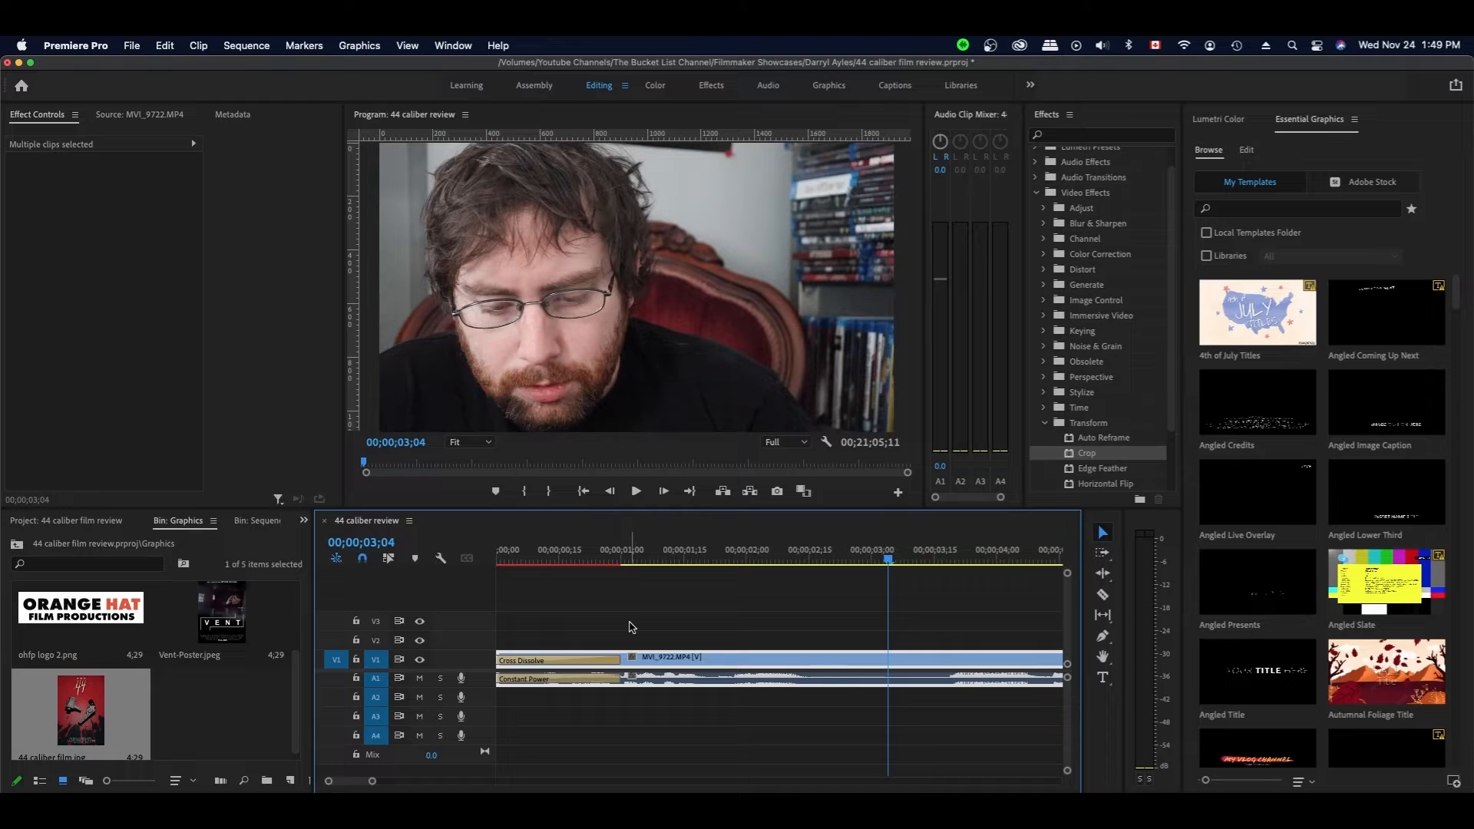
- Save, render previews of the opening with its Cross Dissolve, and play it back
{"action": "key", "text": "super+s"}
{"action": "left_click_drag", "start_coordinate": [375, 783], "coordinate": [431, 780]}
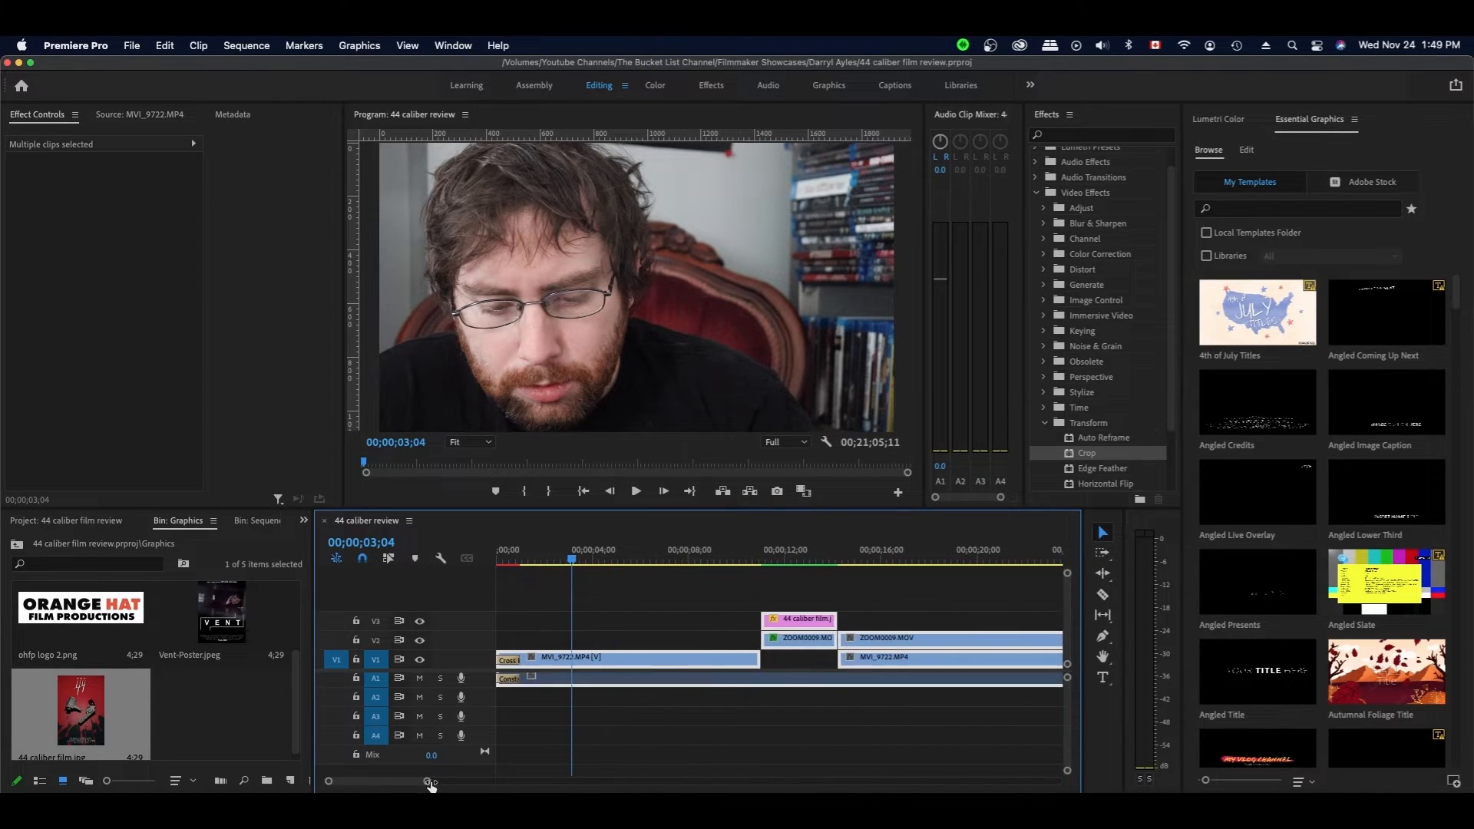
{"action": "left_click", "coordinate": [645, 620]}
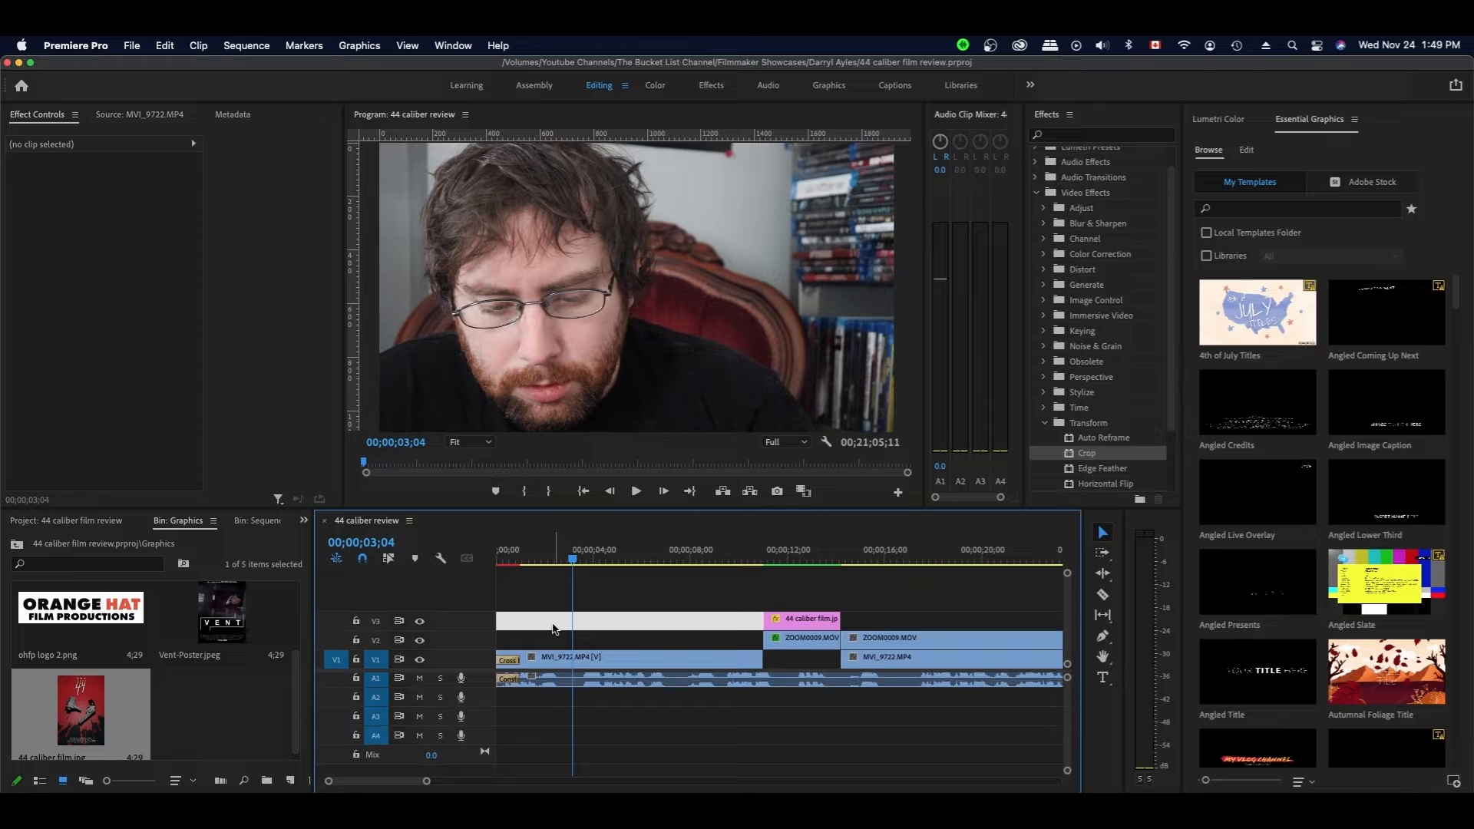
{"action": "key", "text": "Return"}
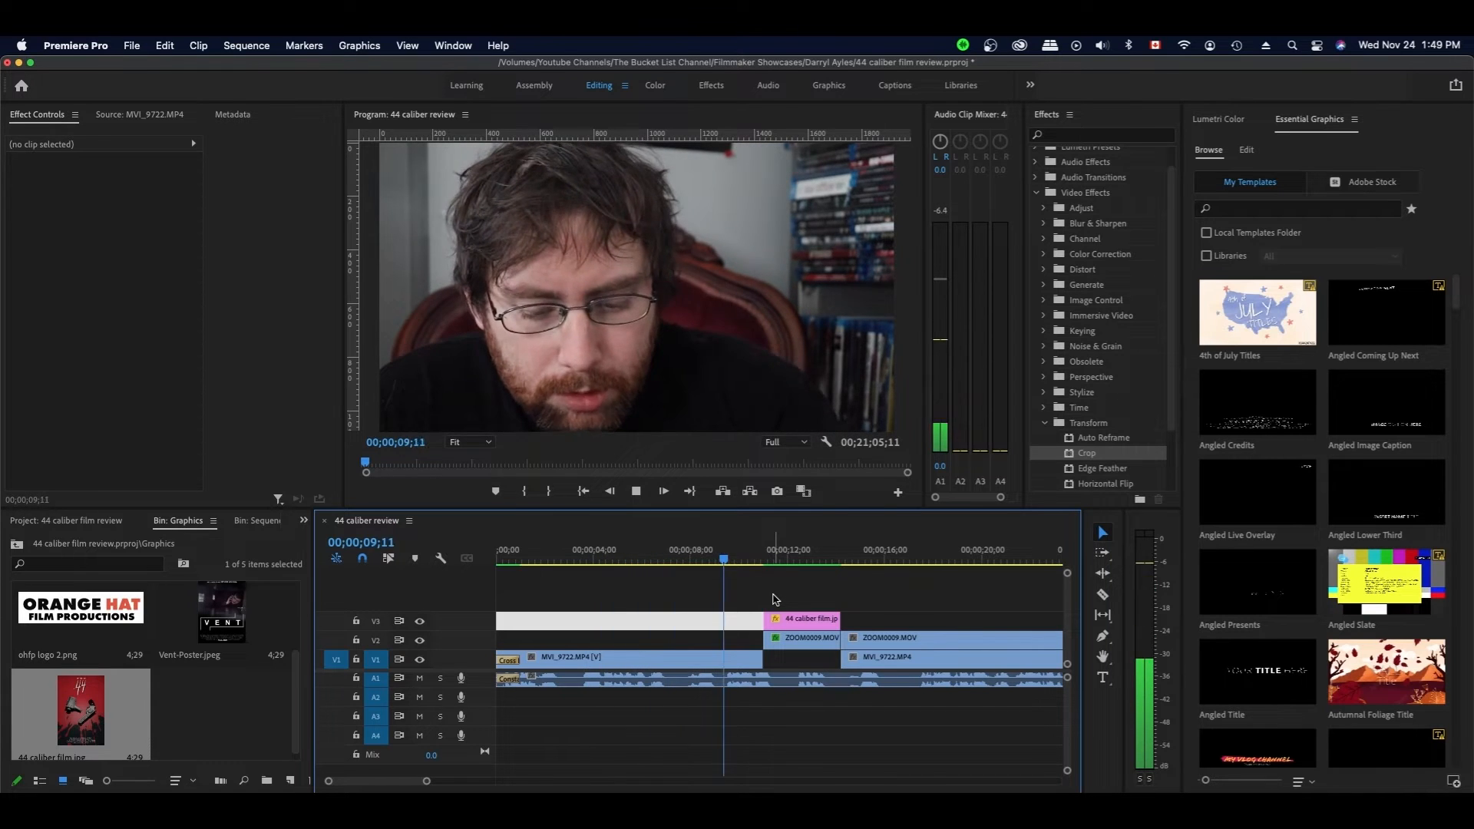
{"action": "key", "text": "space"}
{"action": "left_click", "coordinate": [754, 557]}
{"action": "key", "text": "space"}
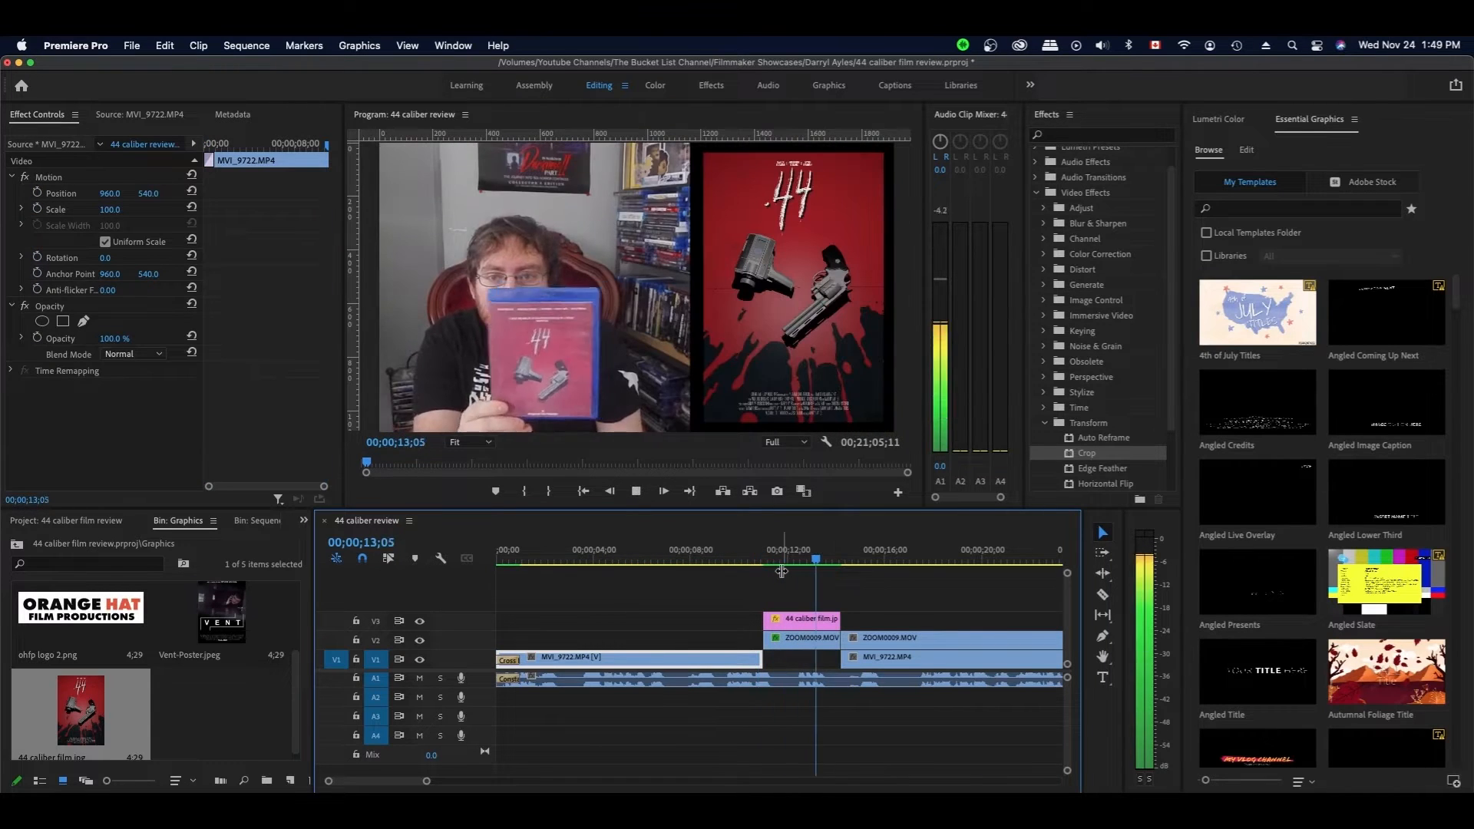
{"action": "key", "text": "space"}
- Razor the V1 clip at 2;17 and lift the cut piece up onto V2
{"action": "left_click_drag", "start_coordinate": [772, 556], "coordinate": [579, 558]}
{"action": "left_click", "coordinate": [558, 556]}
{"action": "key", "text": "c"}
{"action": "left_click", "coordinate": [559, 659]}
{"action": "key", "text": "v"}
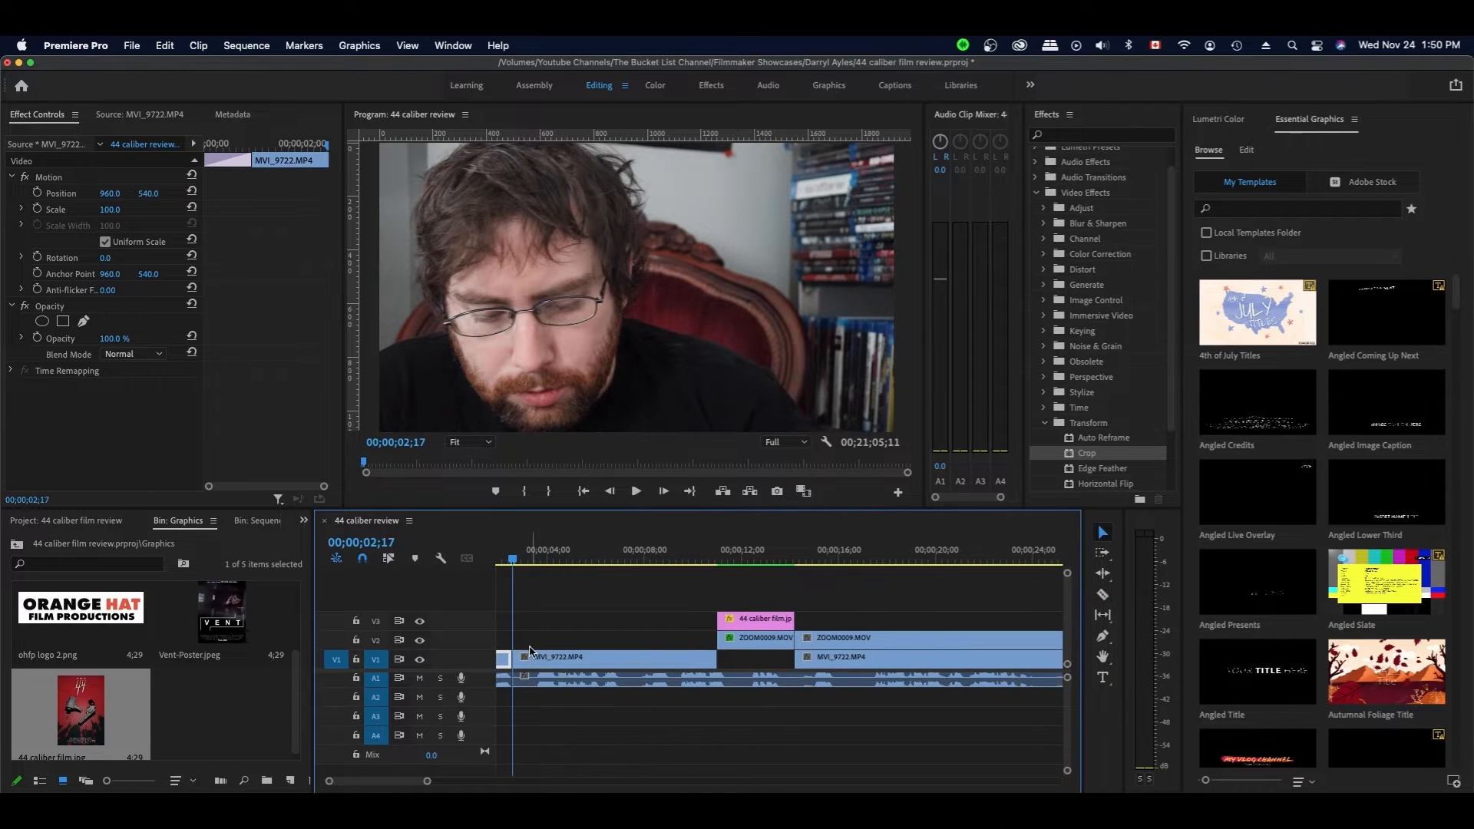
{"action": "left_click_drag", "start_coordinate": [562, 658], "coordinate": [566, 639]}
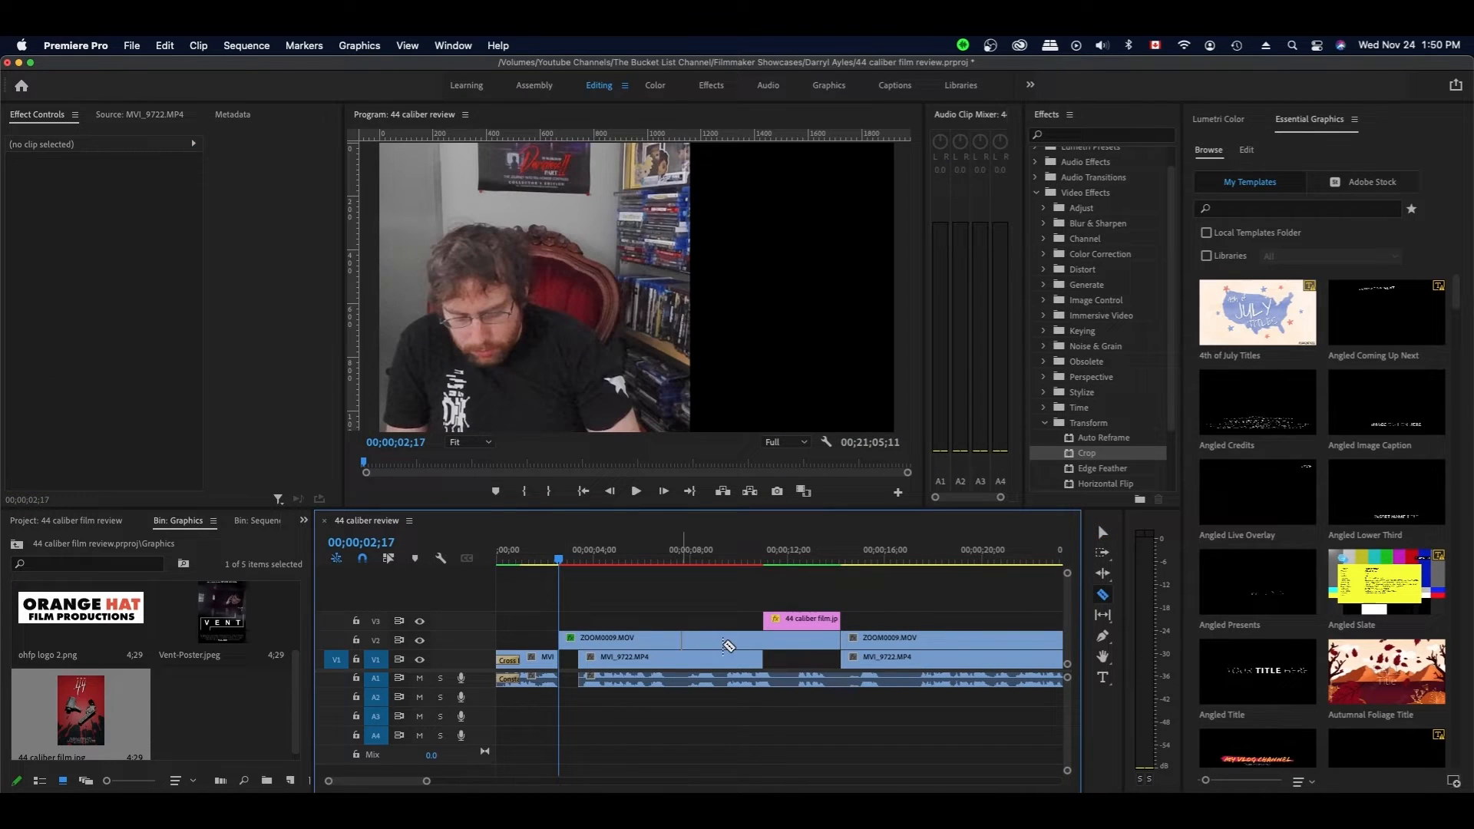
- Delete the short clip sitting at the playhead on V2
{"action": "left_click", "coordinate": [568, 644]}
{"action": "right_click", "coordinate": [568, 645]}
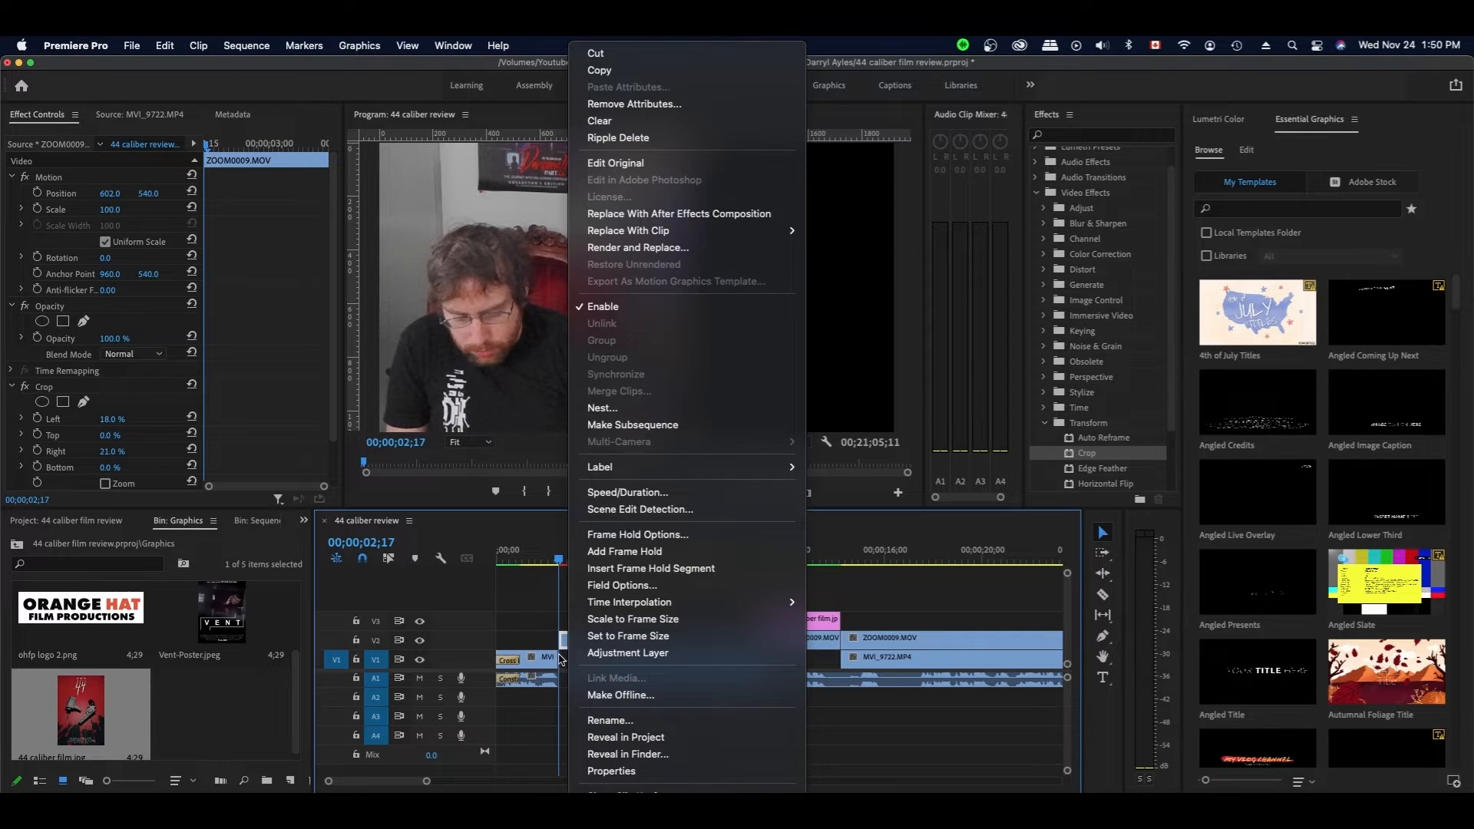
{"action": "left_click", "coordinate": [563, 660]}
{"action": "key", "text": "Delete"}
- Use Remove Attributes to strip the crop and position changes from the ZOOM0009 clip
{"action": "left_click", "coordinate": [621, 637]}
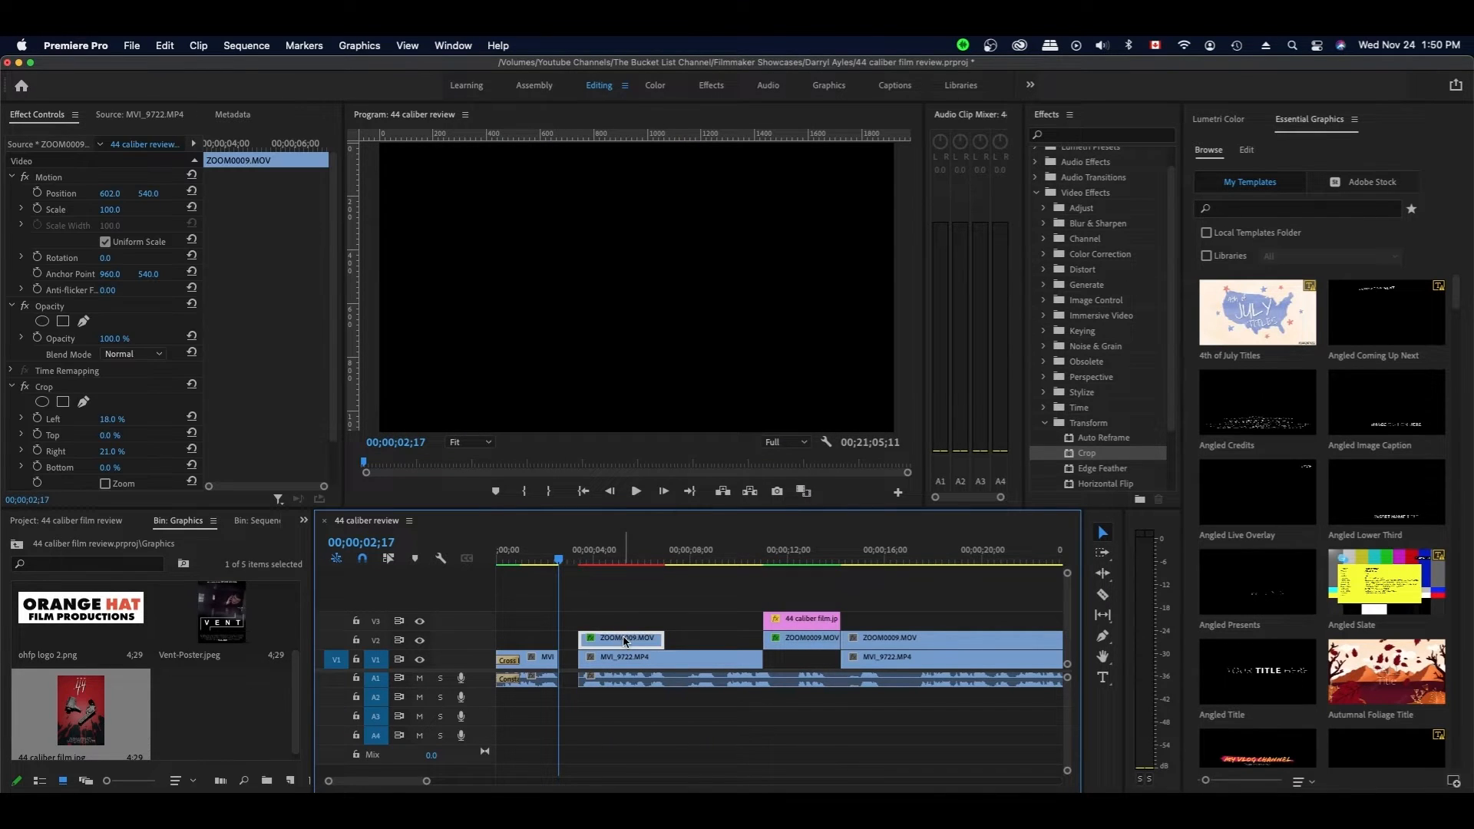
{"action": "right_click", "coordinate": [627, 648]}
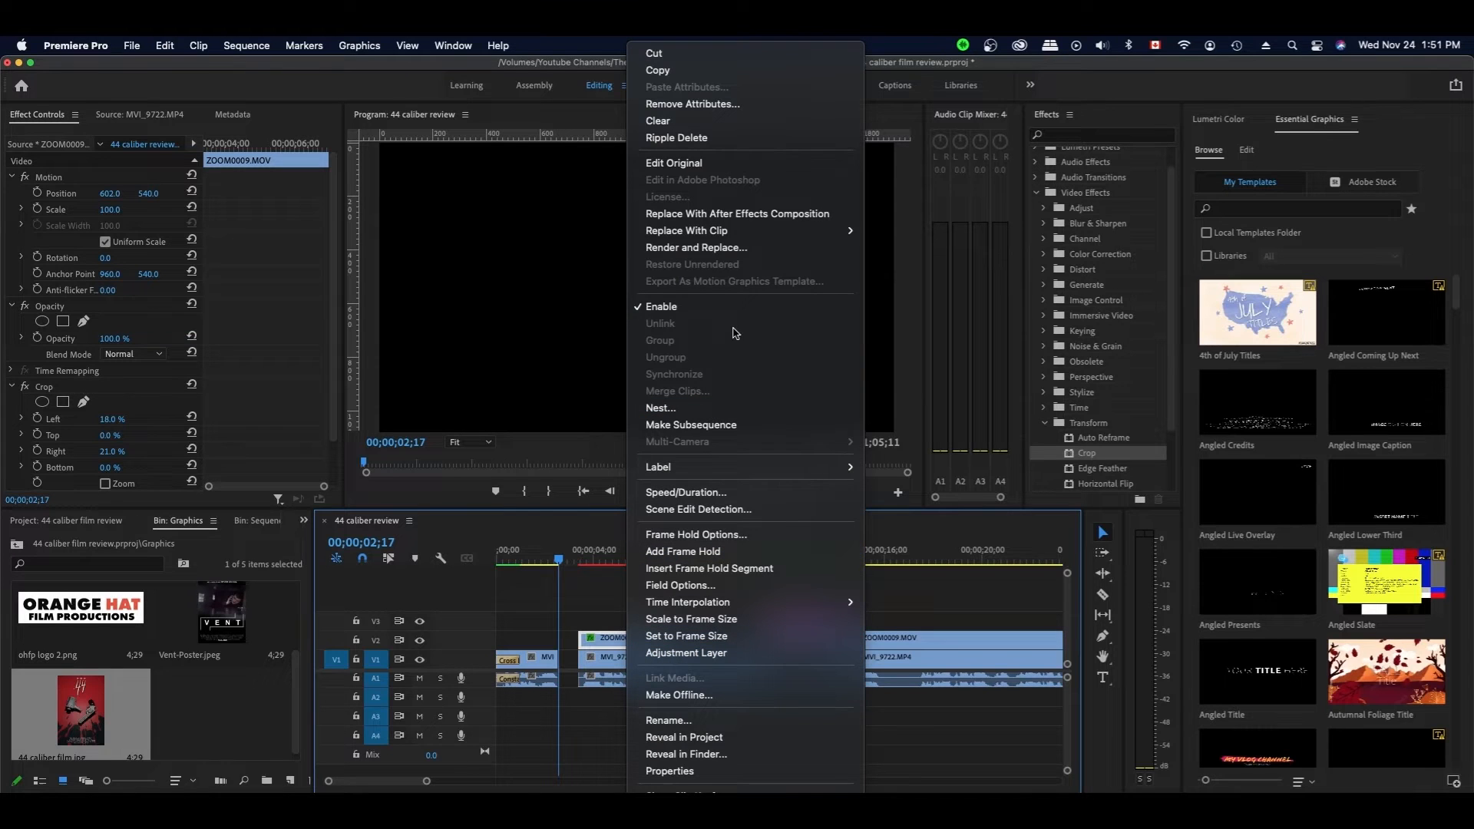
{"action": "left_click", "coordinate": [706, 105]}
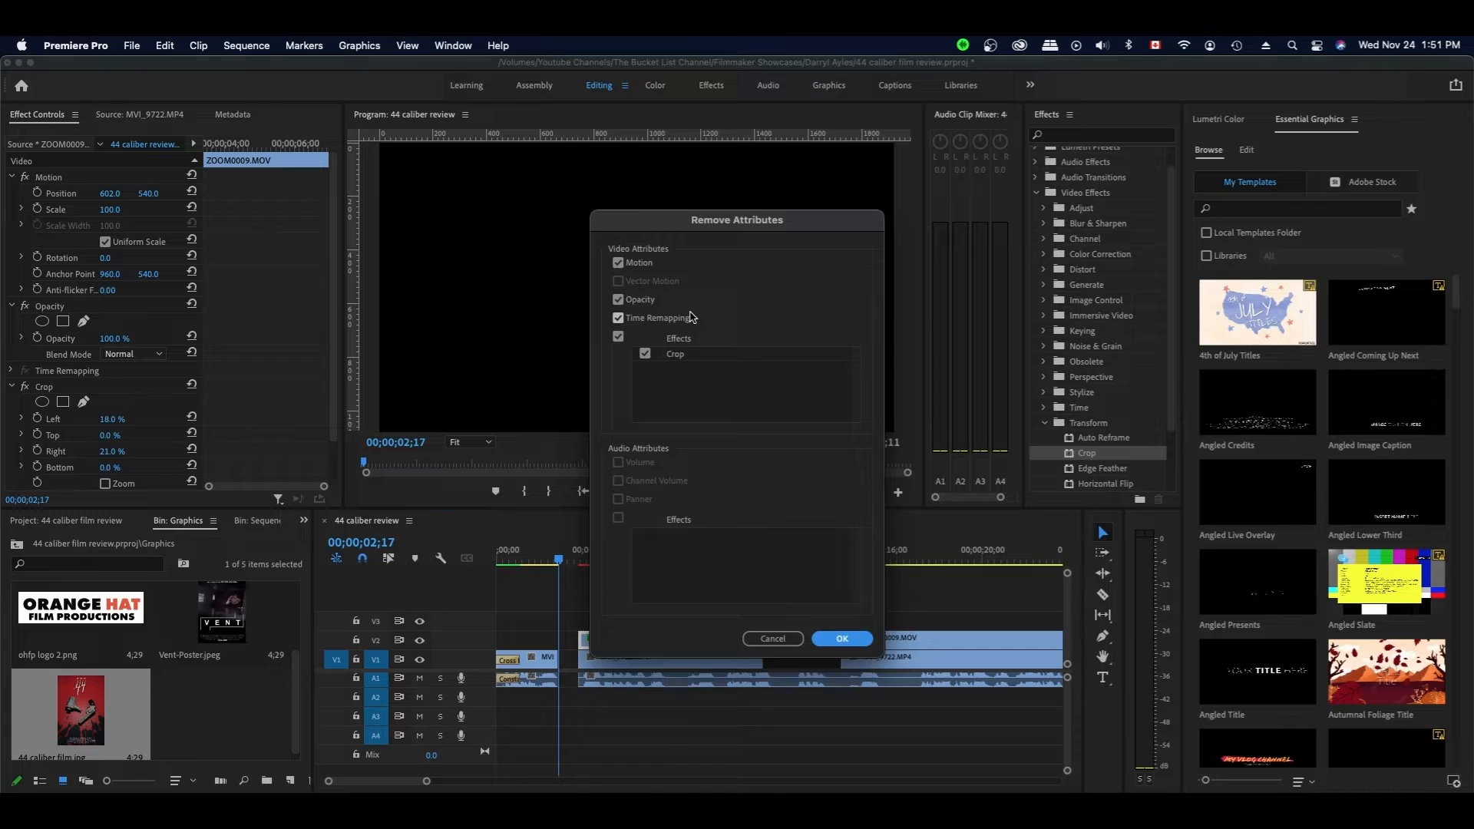
{"action": "key", "text": "Return"}
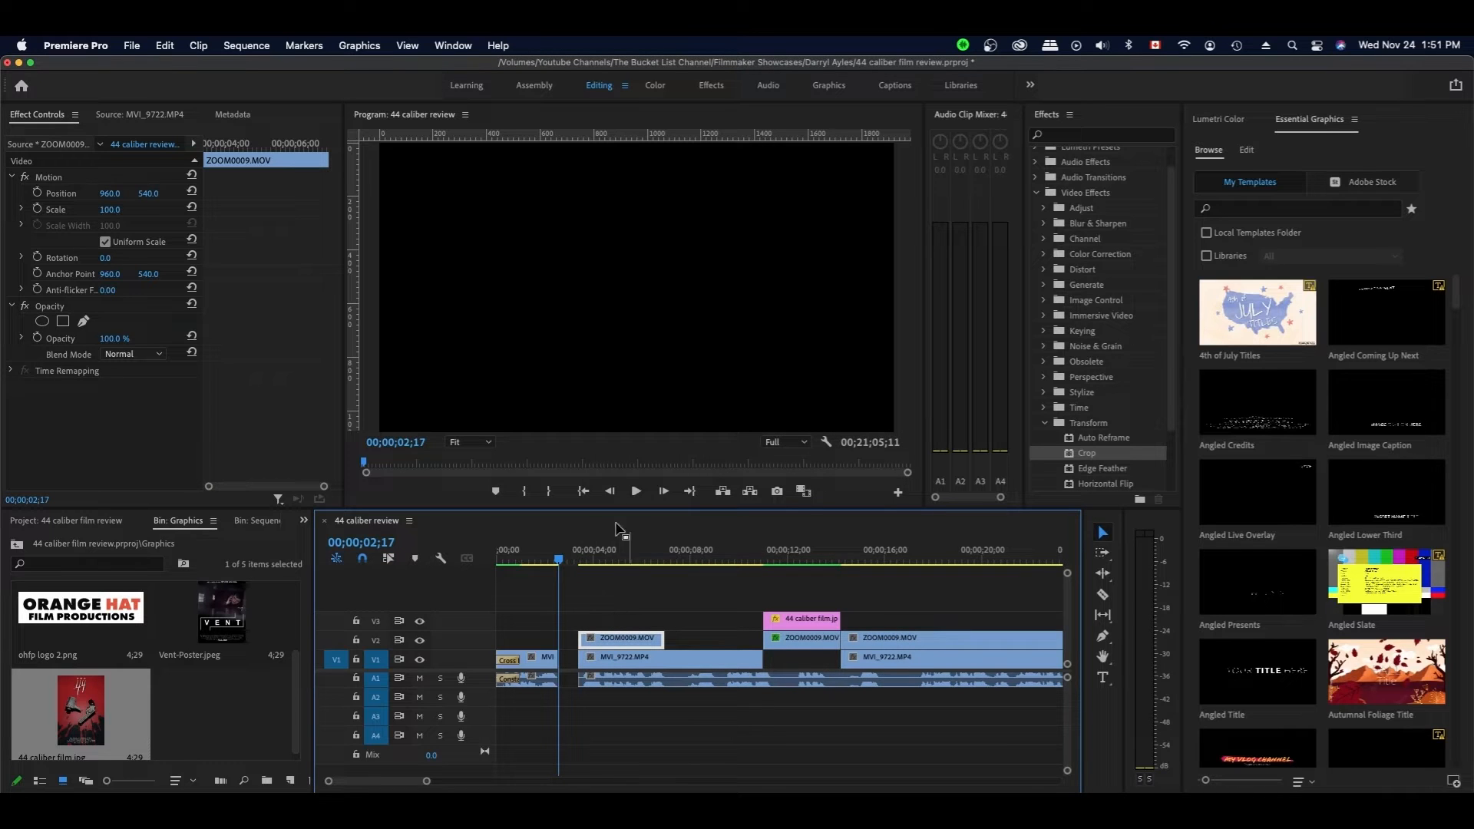
- Trim the MVI_9722 close-up's start later, razoring A1 and trimming clip starts to 8;09
{"action": "left_click_drag", "start_coordinate": [581, 657], "coordinate": [659, 657]}
{"action": "key", "text": "c"}
{"action": "left_click", "coordinate": [664, 679]}
{"action": "key", "text": "v"}
{"action": "left_click_drag", "start_coordinate": [664, 560], "coordinate": [695, 568]}
{"action": "key", "text": "alt+q"}
- Nudge the ZOOM0009 clip and its audio slightly earlier and save
{"action": "left_click", "coordinate": [621, 642]}
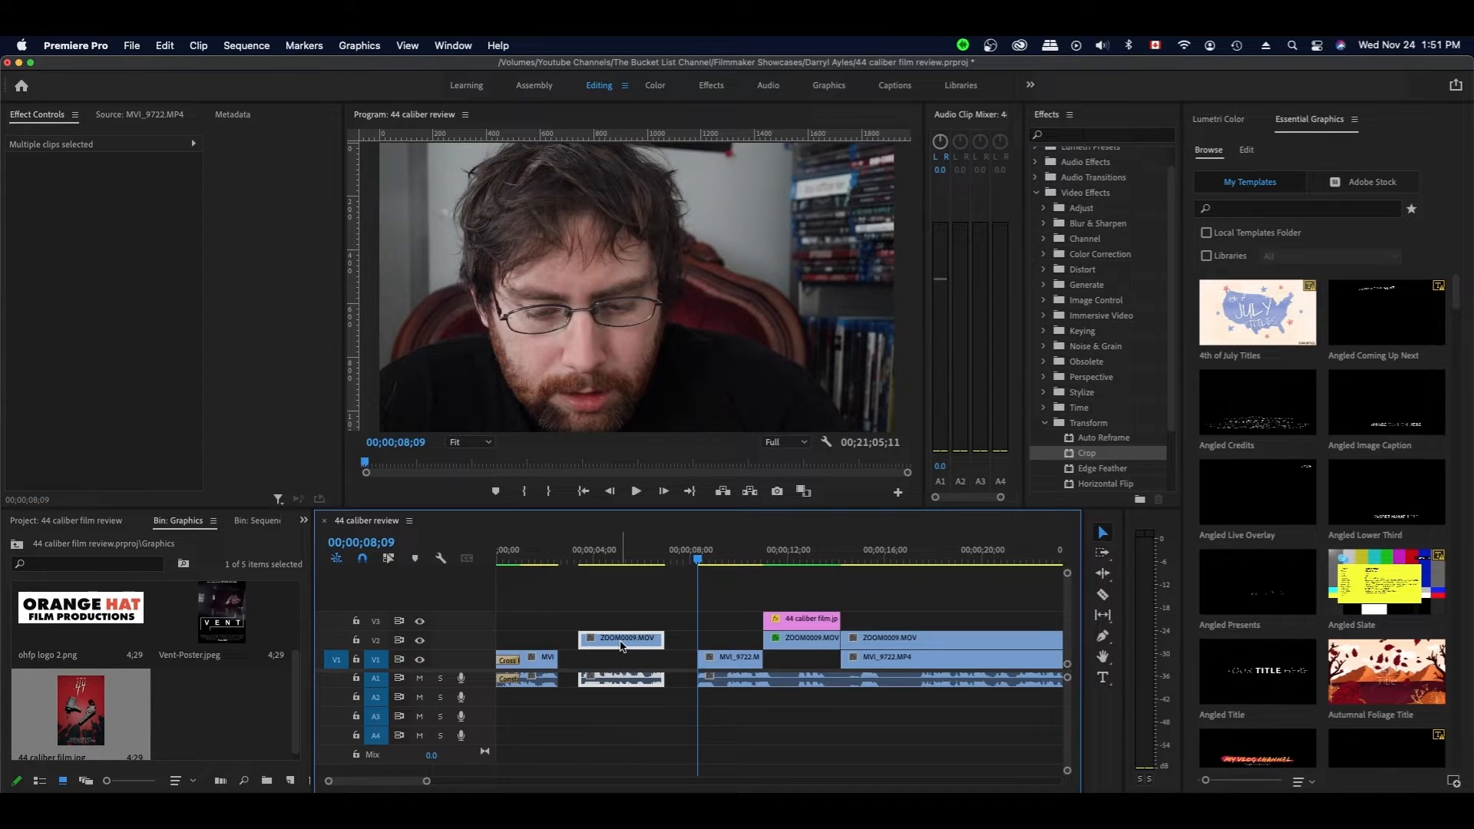
{"action": "left_click_drag", "start_coordinate": [622, 643], "coordinate": [607, 641]}
{"action": "left_click", "coordinate": [731, 620]}
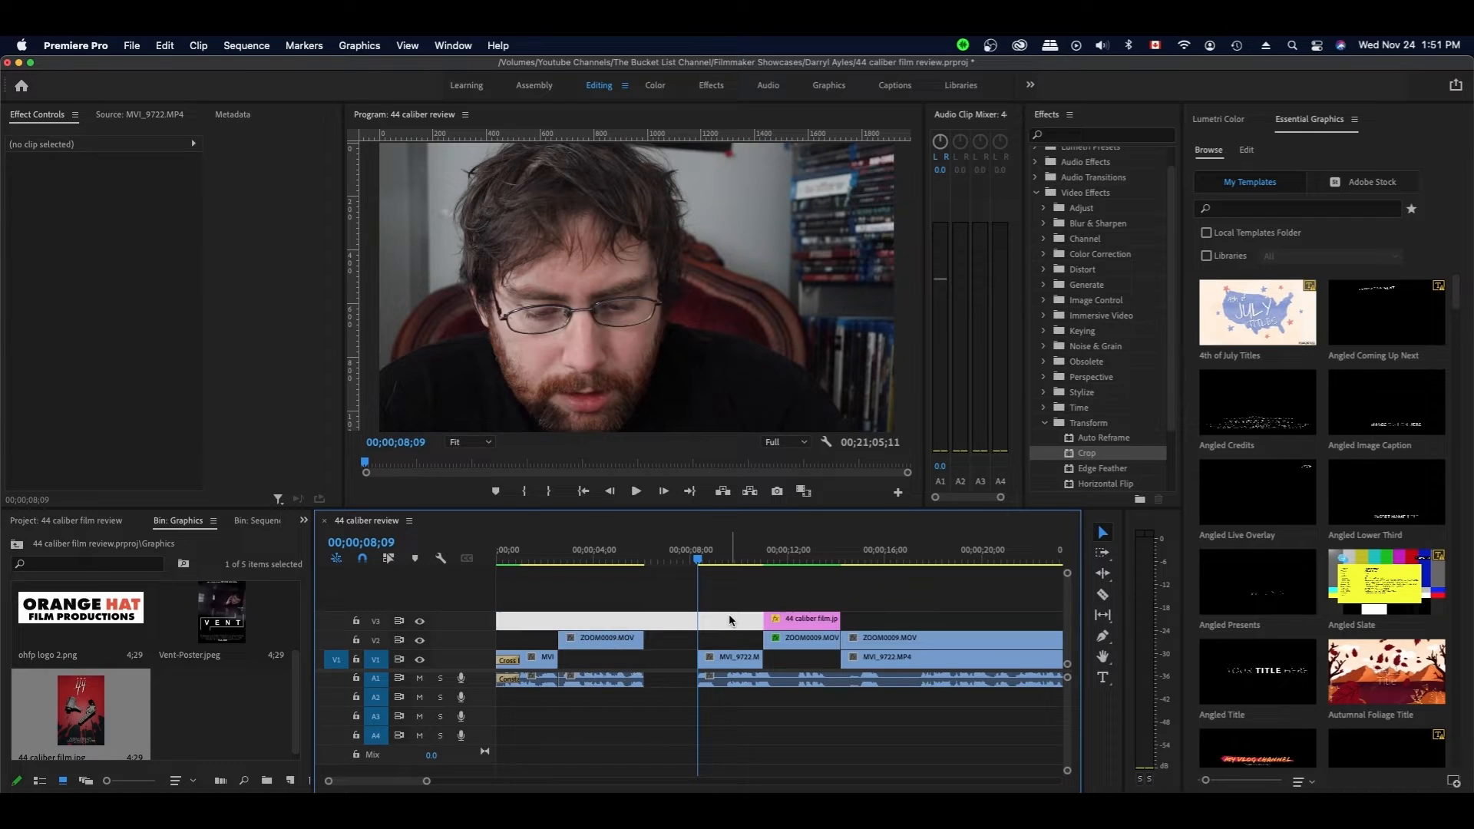
{"action": "key", "text": "super+s"}
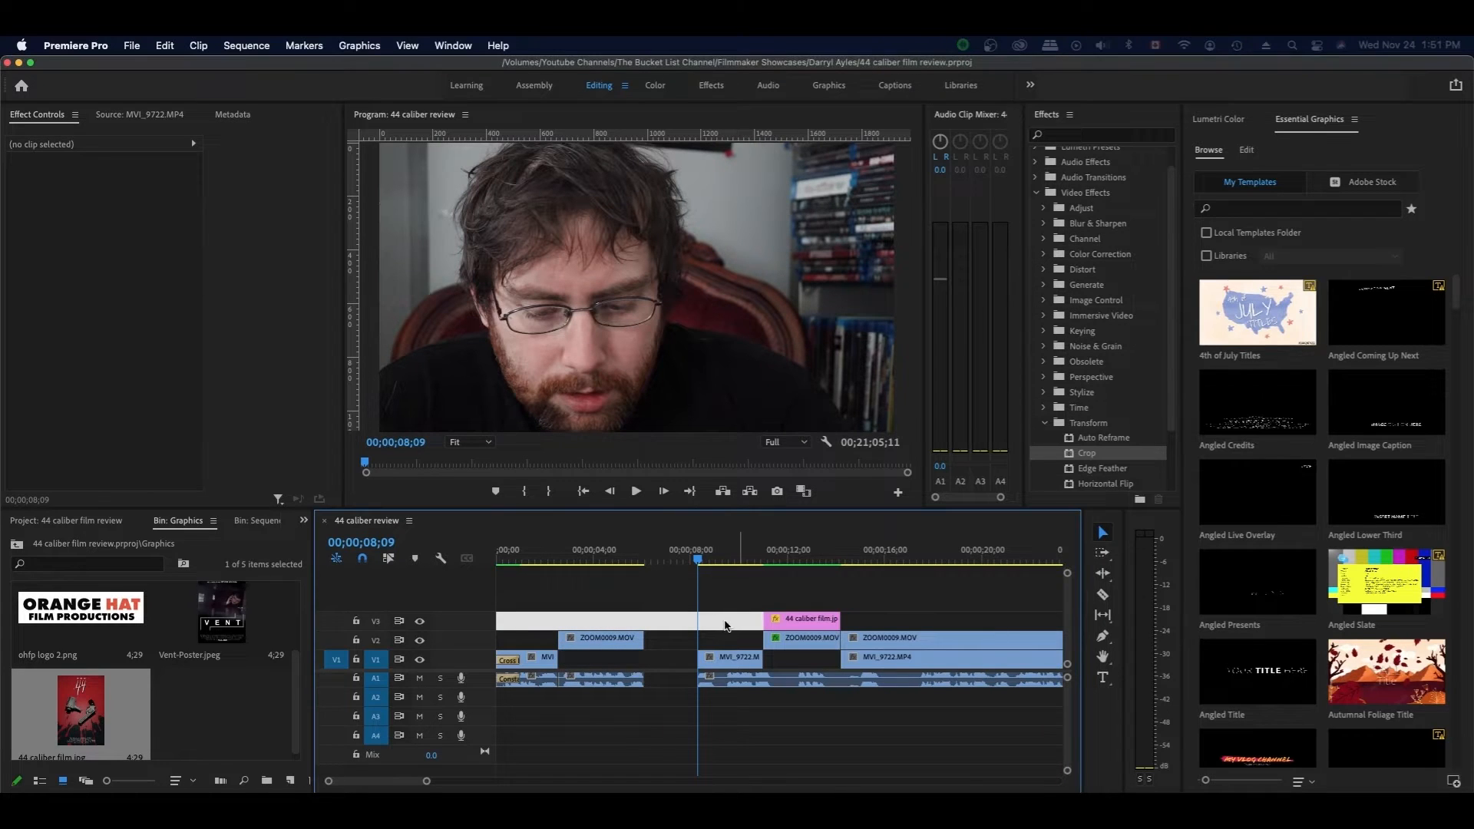
- Marquee-select the later clips and drag them left to close the gap
{"action": "left_click", "coordinate": [725, 619]}
{"action": "left_click_drag", "start_coordinate": [427, 782], "coordinate": [463, 783]}
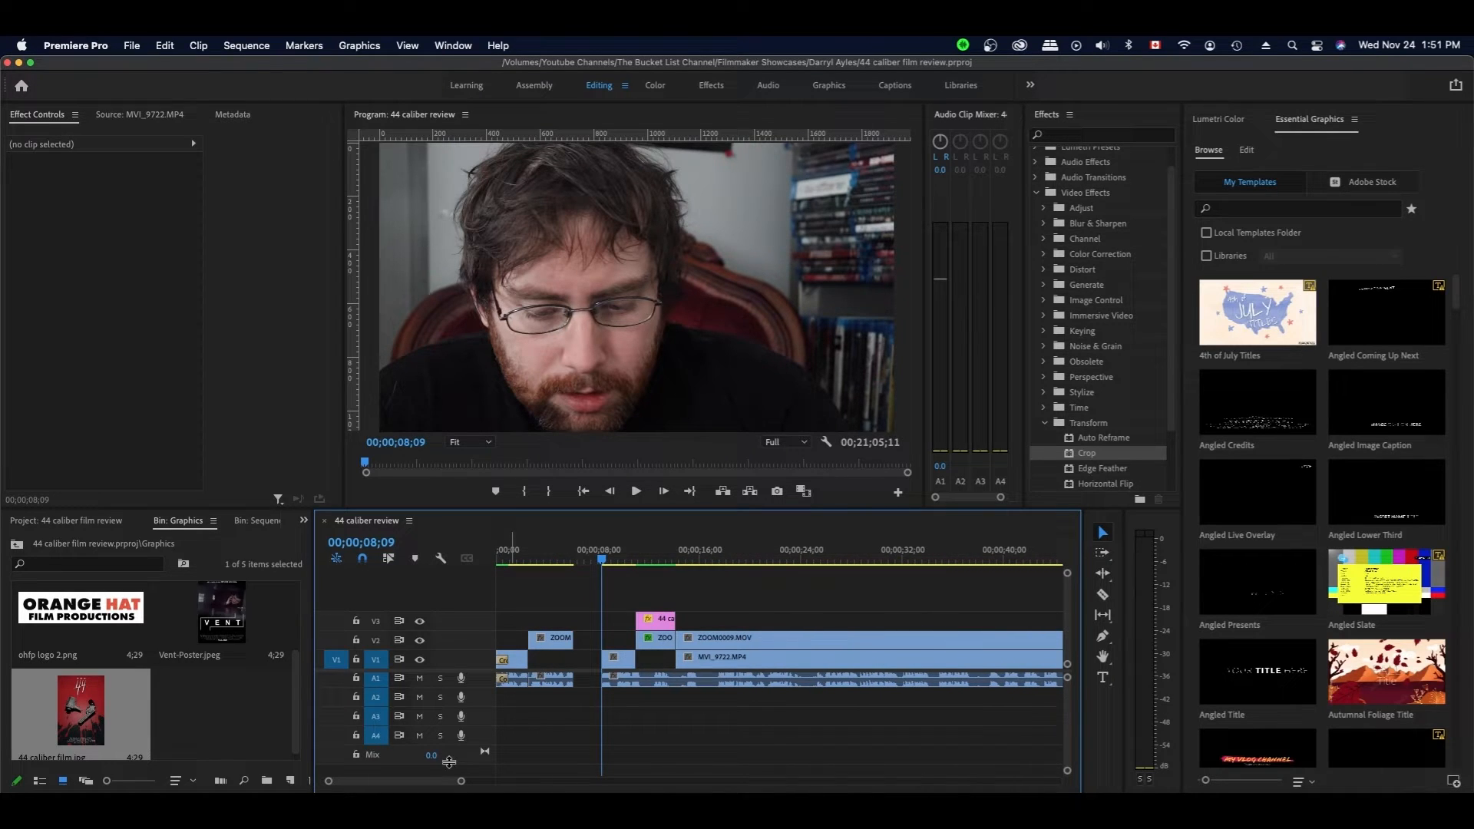
{"action": "left_click_drag", "start_coordinate": [461, 782], "coordinate": [572, 782]}
{"action": "scroll", "coordinate": [580, 733], "scroll_direction": "down", "scroll_amount": 10}
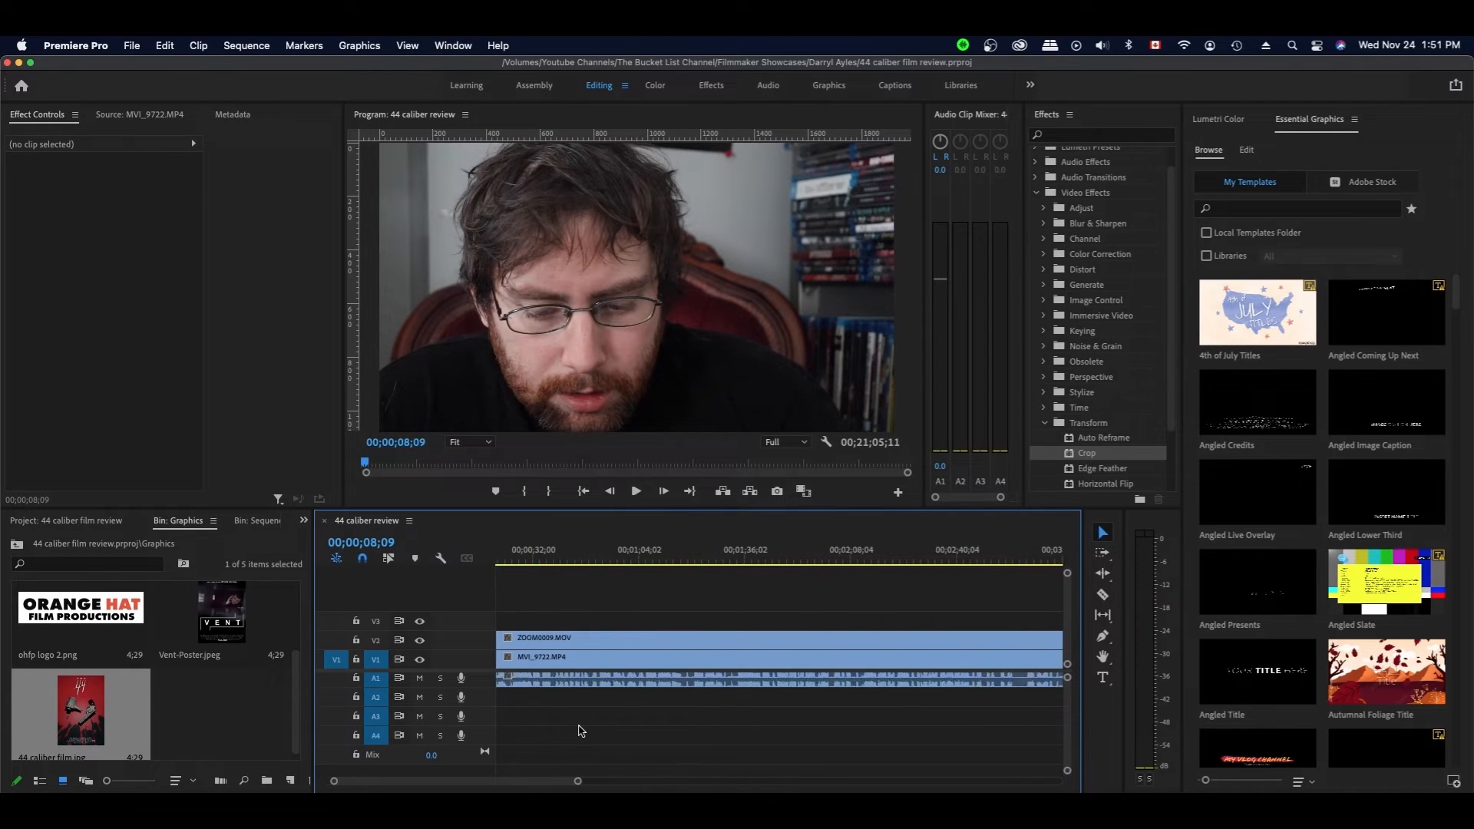
{"action": "scroll", "coordinate": [580, 731], "scroll_direction": "down", "scroll_amount": 5}
{"action": "left_click_drag", "start_coordinate": [673, 782], "coordinate": [835, 782]}
{"action": "scroll", "coordinate": [868, 730], "scroll_direction": "down", "scroll_amount": 5}
{"action": "scroll", "coordinate": [868, 730], "scroll_direction": "up", "scroll_amount": 3}
{"action": "left_click_drag", "start_coordinate": [960, 593], "coordinate": [501, 736]}
{"action": "left_click_drag", "start_coordinate": [833, 781], "coordinate": [644, 770]}
{"action": "left_click_drag", "start_coordinate": [727, 665], "coordinate": [673, 664]}
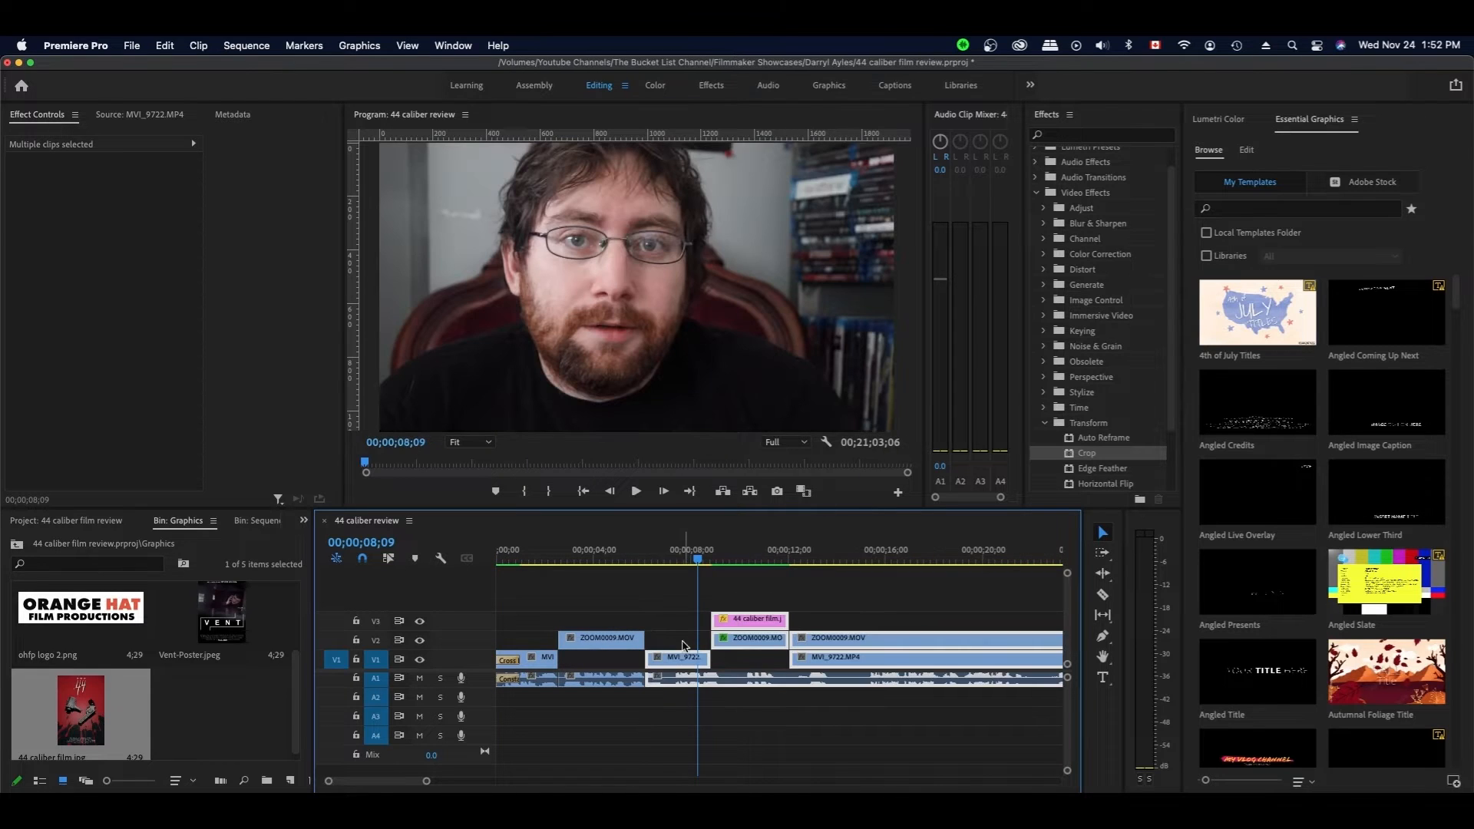
- Save the project and scan the timeline, jumping the playhead to the poster at 00;00;12;01
{"action": "left_click", "coordinate": [674, 616]}
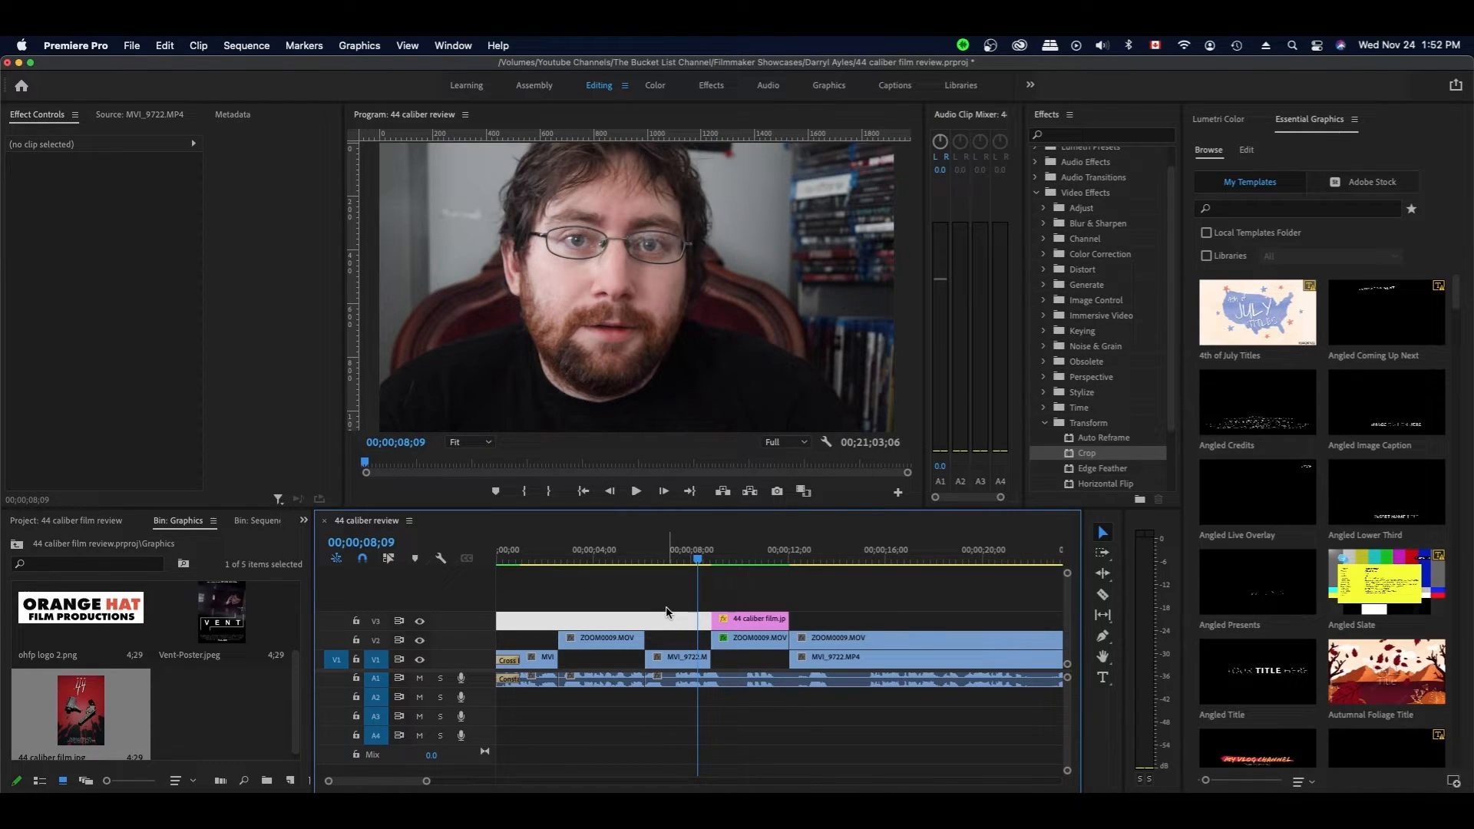
{"action": "key", "text": "super+s"}
{"action": "left_click", "coordinate": [652, 559]}
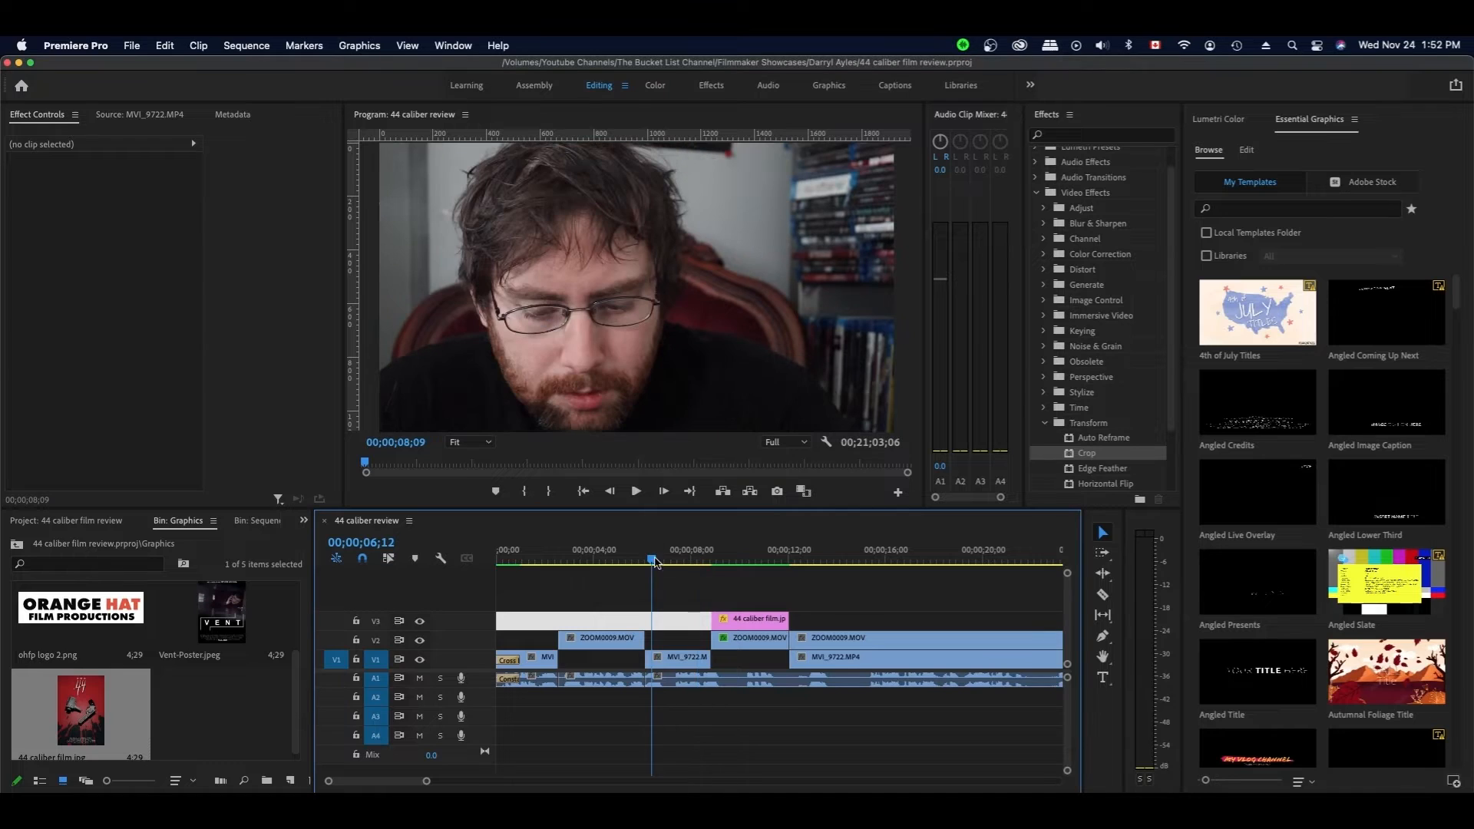
{"action": "scroll", "coordinate": [704, 579], "scroll_direction": "down", "scroll_amount": 2}
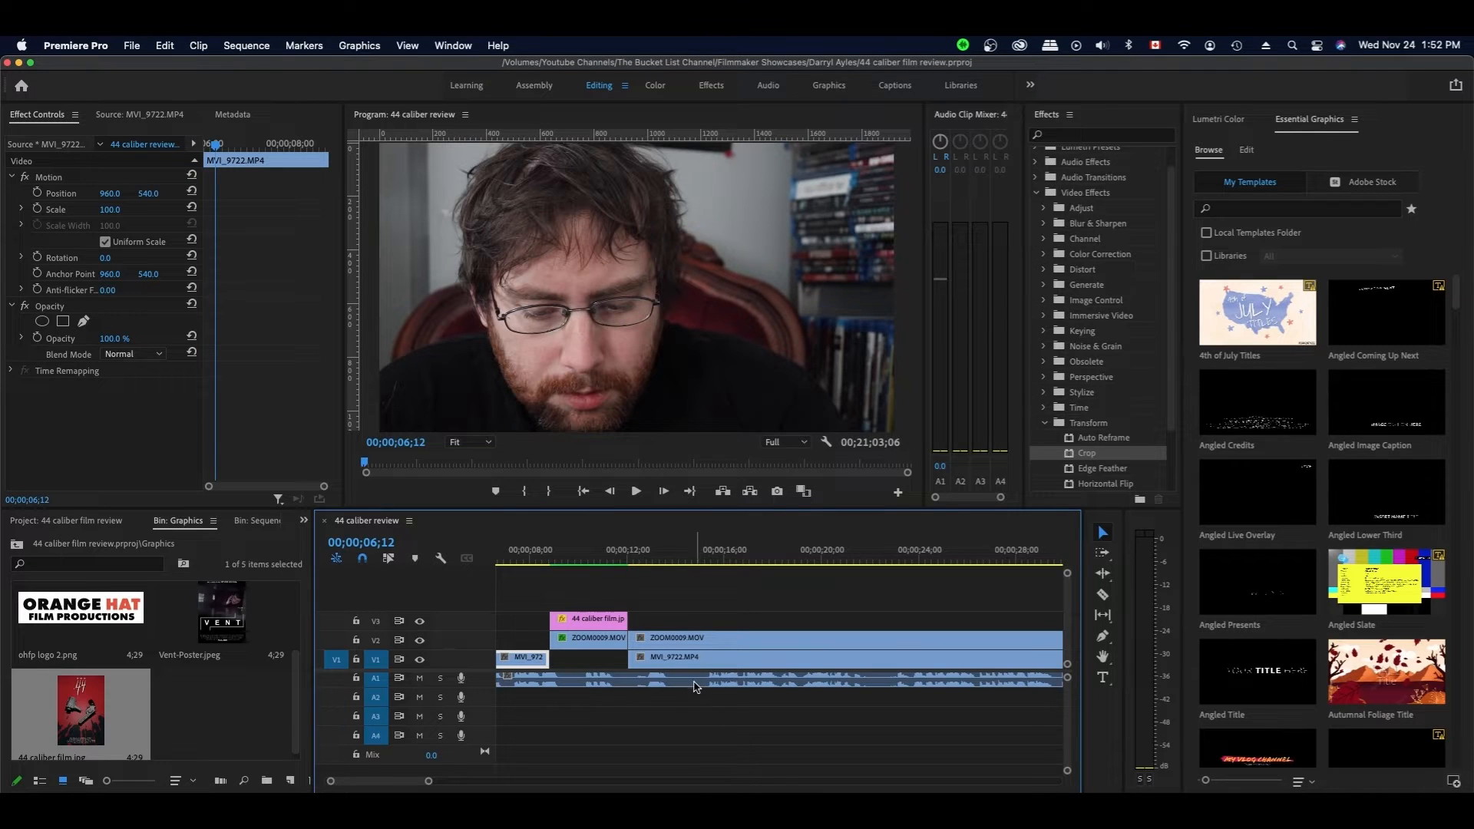
{"action": "left_click", "coordinate": [689, 616]}
{"action": "scroll", "coordinate": [701, 612], "scroll_direction": "down", "scroll_amount": 10}
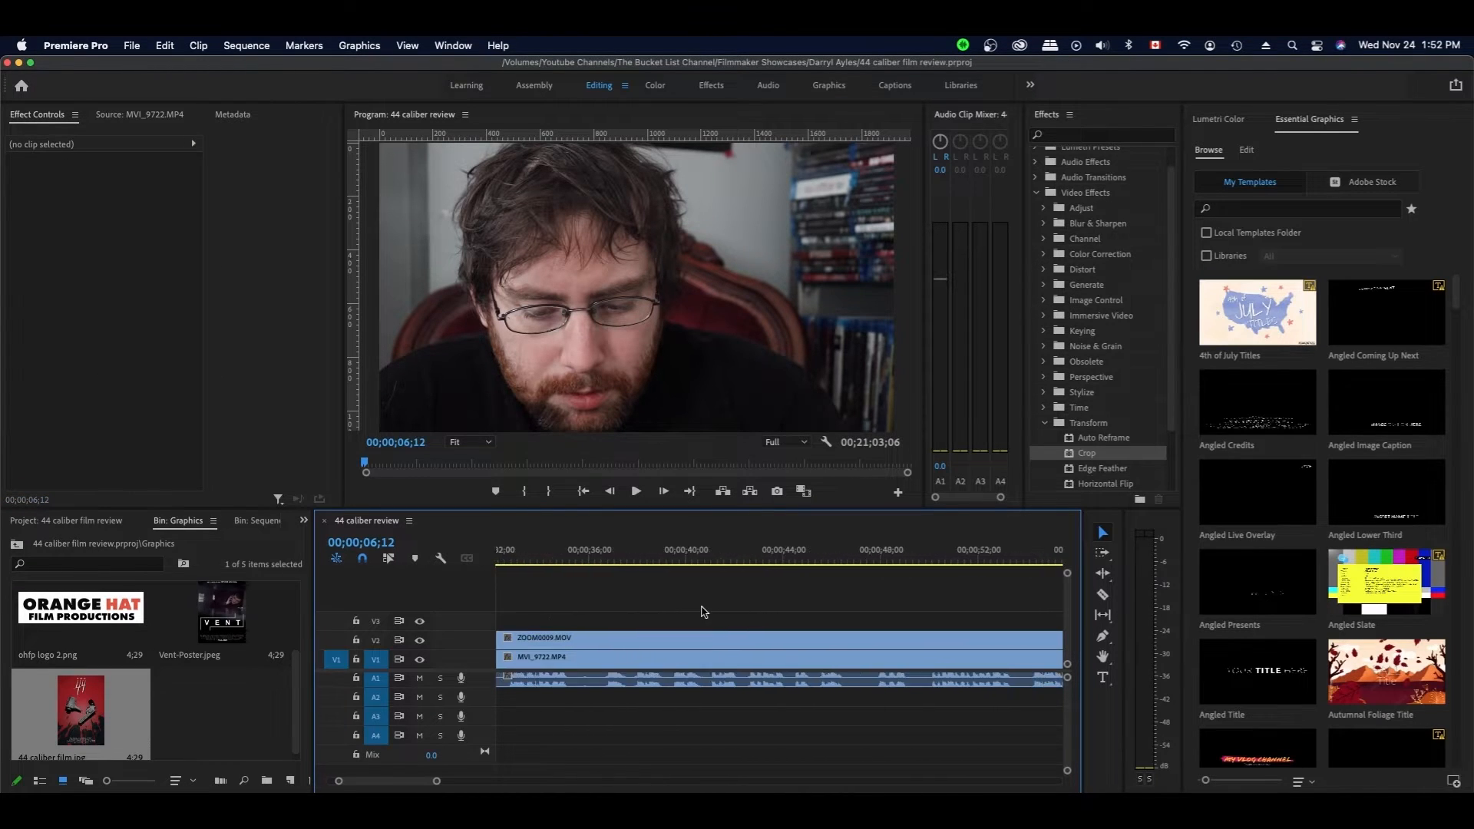
{"action": "scroll", "coordinate": [701, 612], "scroll_direction": "up", "scroll_amount": 10}
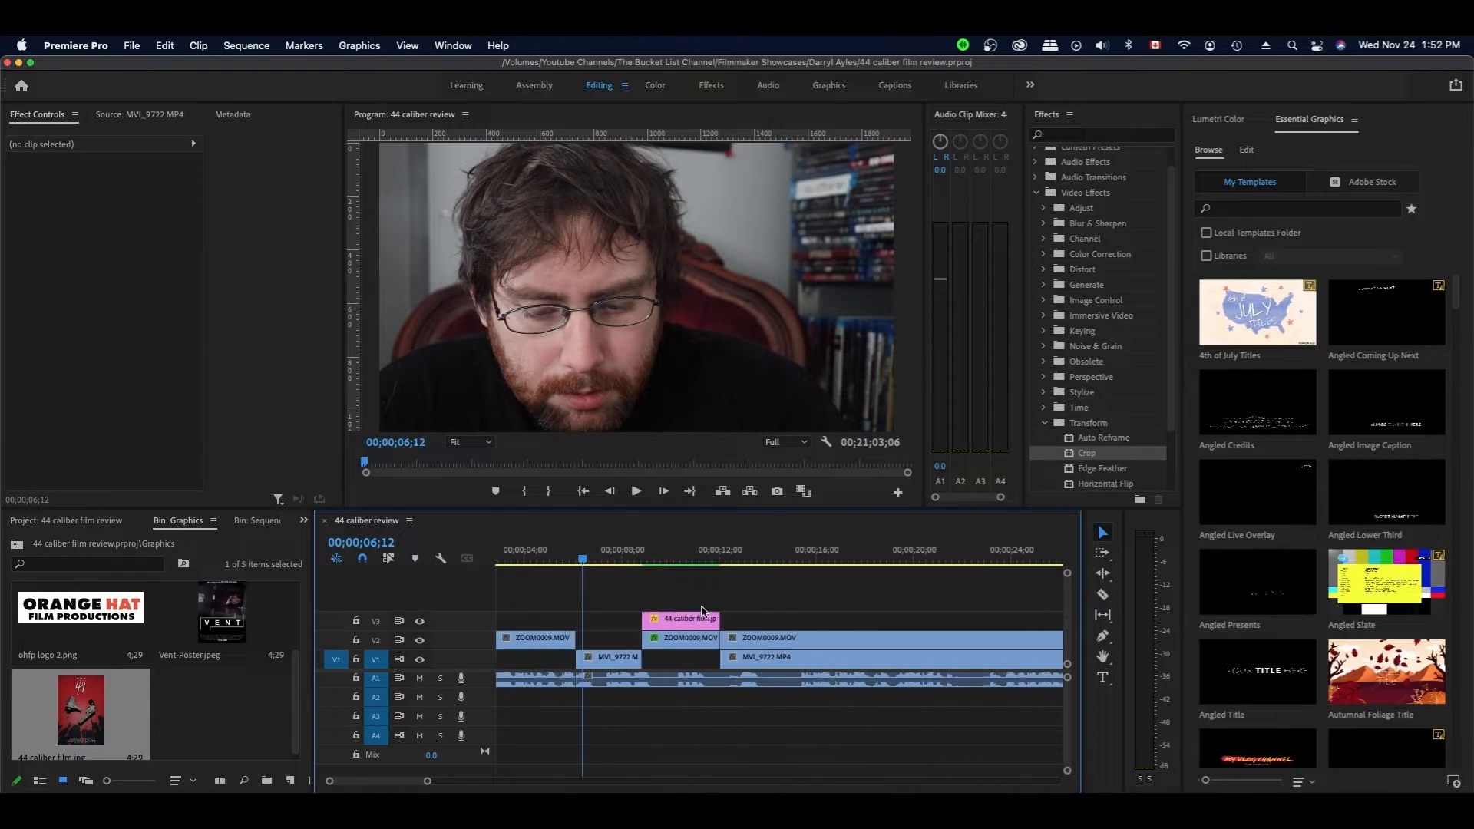
{"action": "scroll", "coordinate": [701, 611], "scroll_direction": "down", "scroll_amount": 4}
{"action": "scroll", "coordinate": [702, 611], "scroll_direction": "up", "scroll_amount": 3}
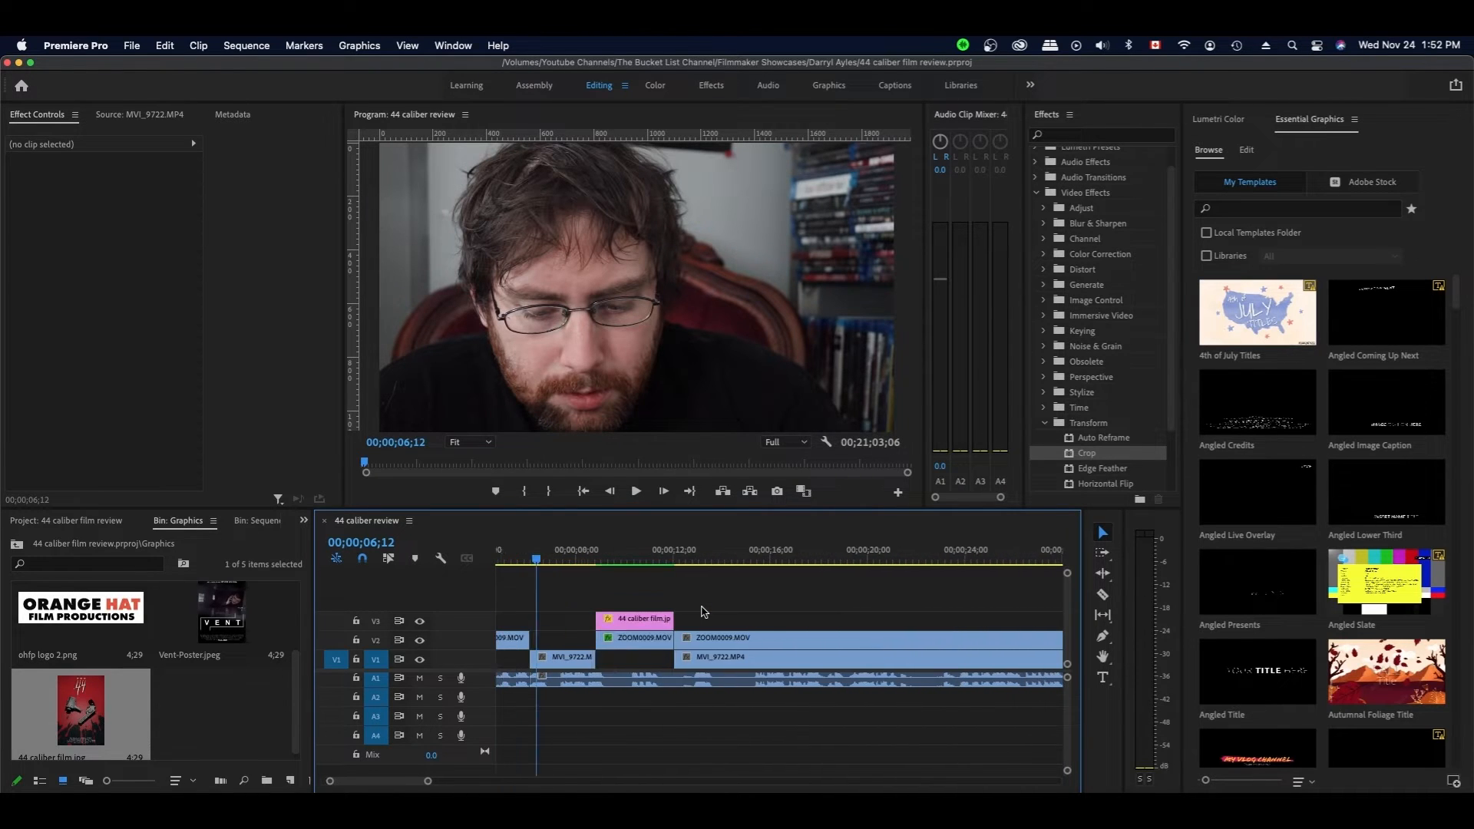
{"action": "left_click_drag", "start_coordinate": [431, 781], "coordinate": [456, 782]}
{"action": "scroll", "coordinate": [596, 713], "scroll_direction": "up", "scroll_amount": 10}
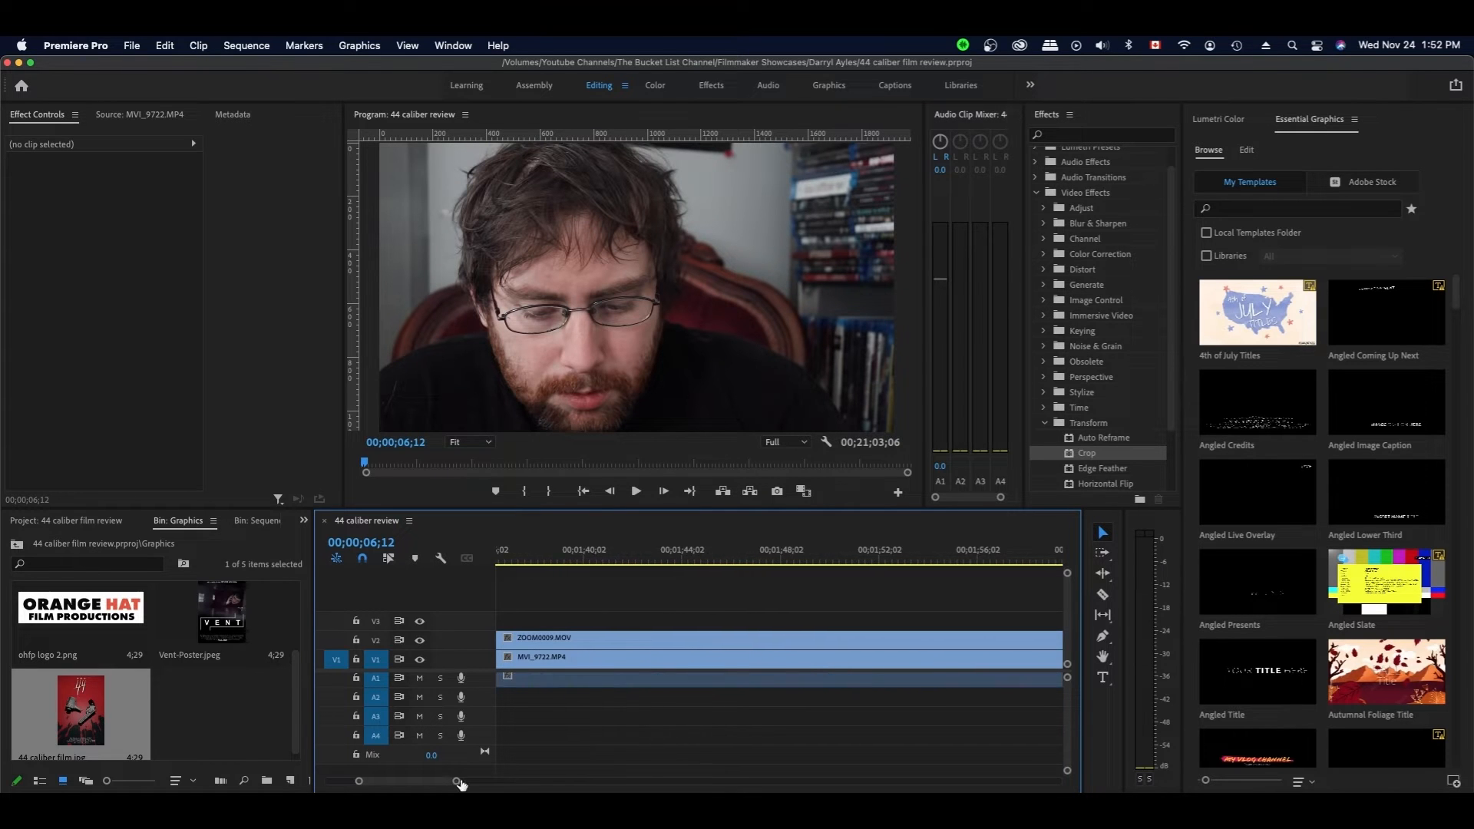
{"action": "scroll", "coordinate": [598, 717], "scroll_direction": "up", "scroll_amount": 7}
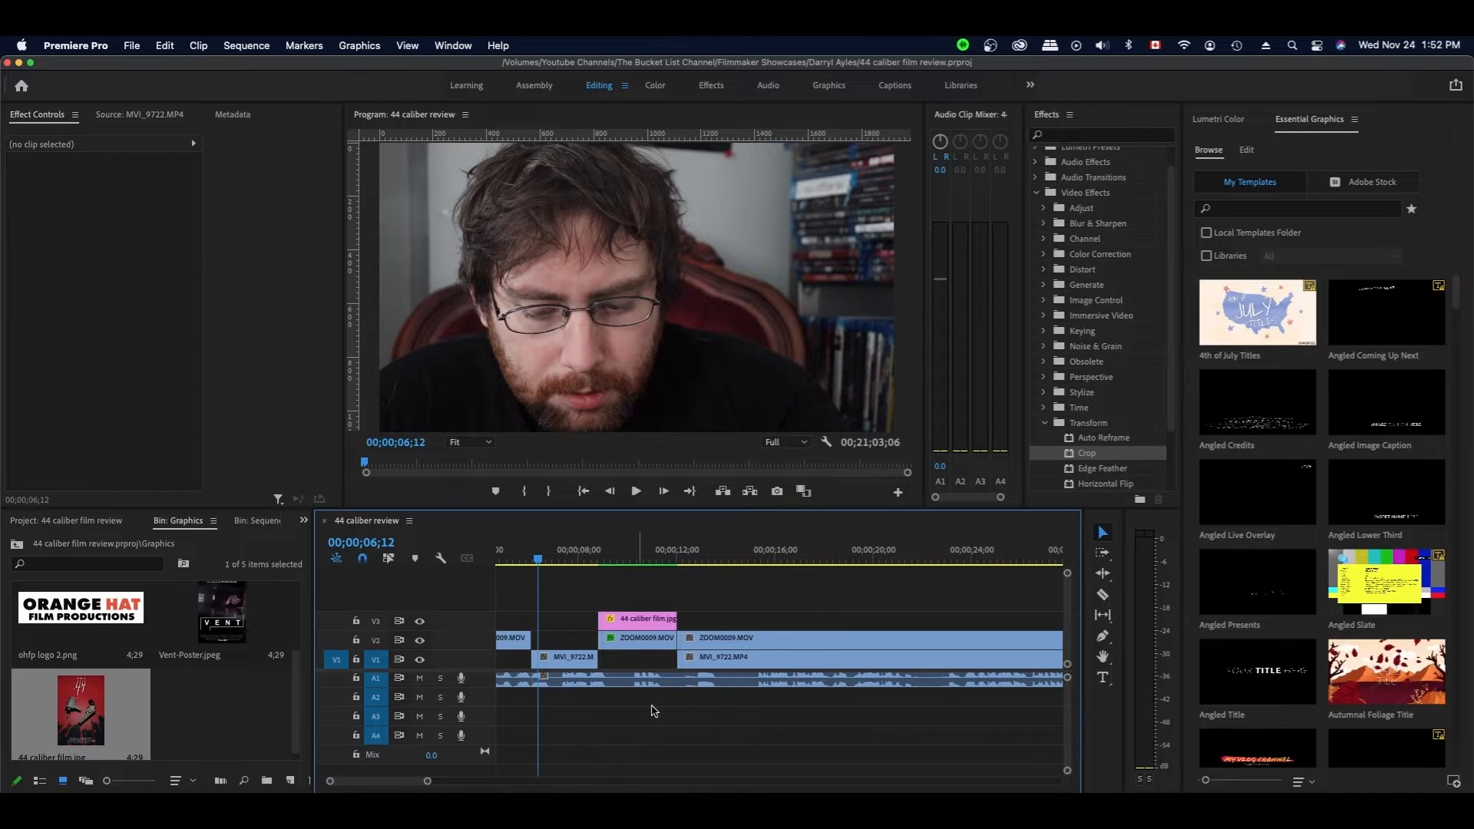
{"action": "left_click", "coordinate": [679, 560]}
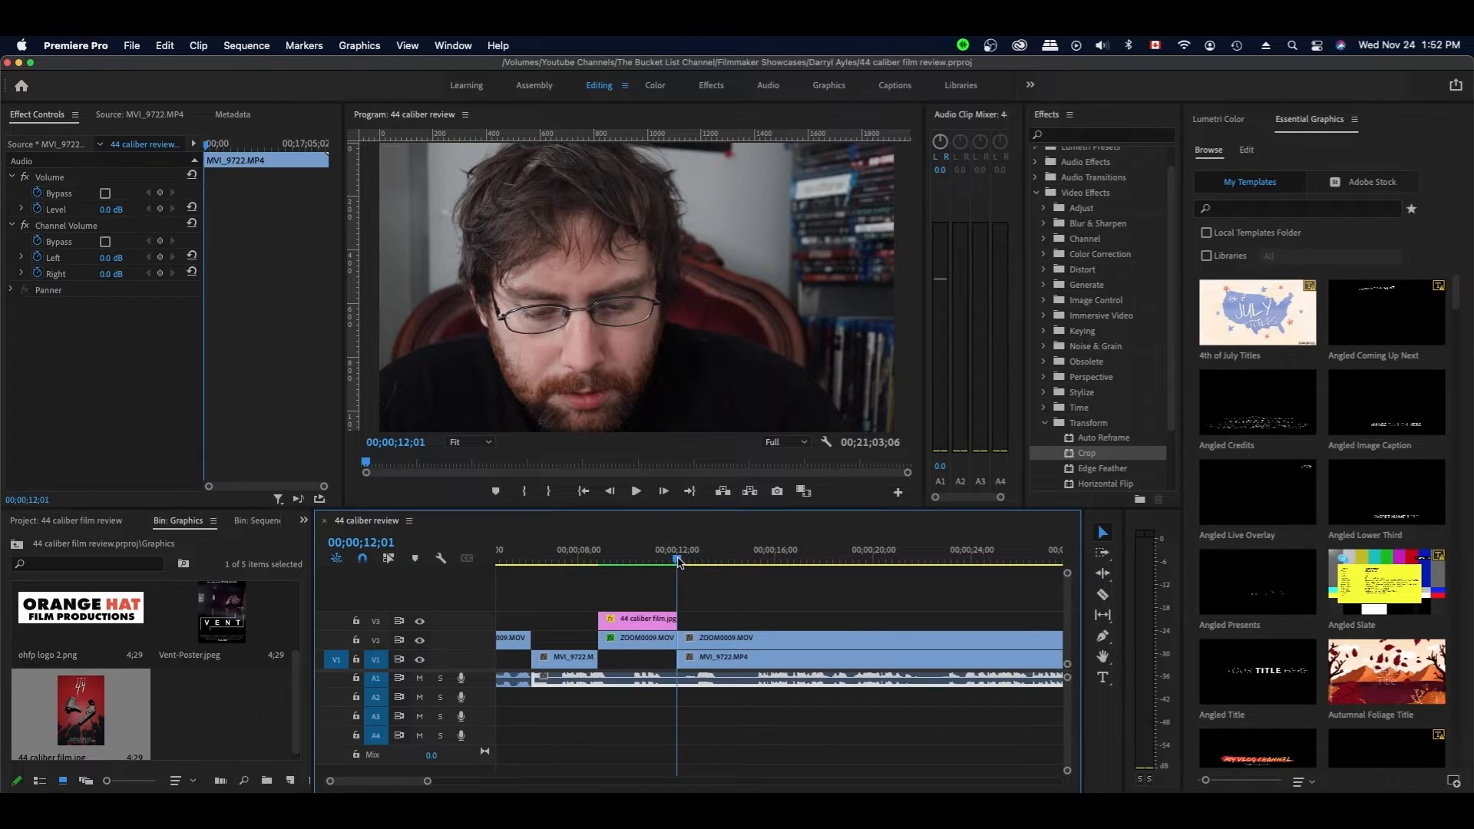
{"action": "scroll", "coordinate": [710, 594], "scroll_direction": "up", "scroll_amount": 2}
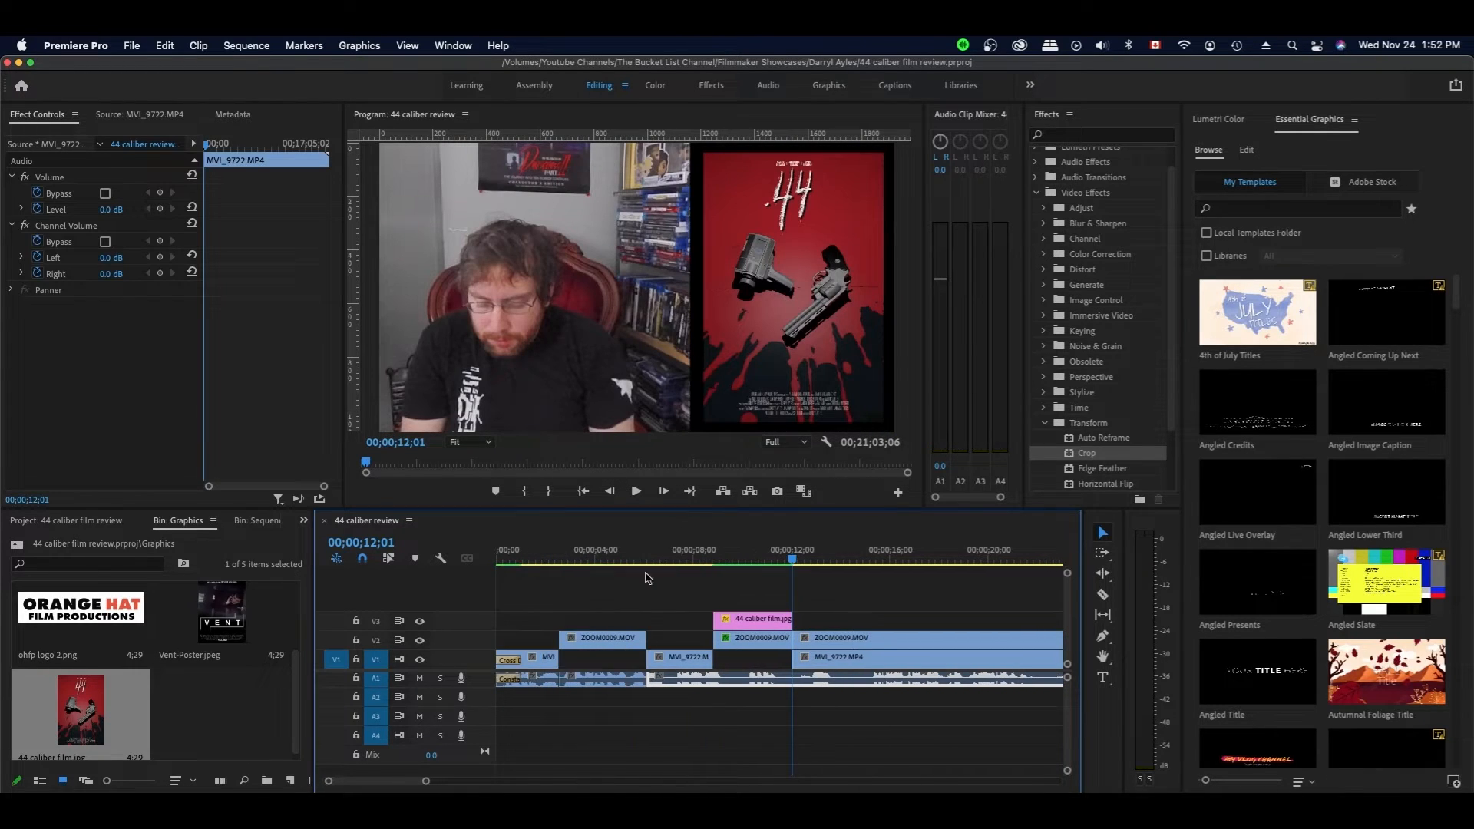
- Razor the V2 ZOOM0009 webcam clip at 00;00;04;25
{"action": "left_click", "coordinate": [600, 559]}
{"action": "key", "text": "space"}
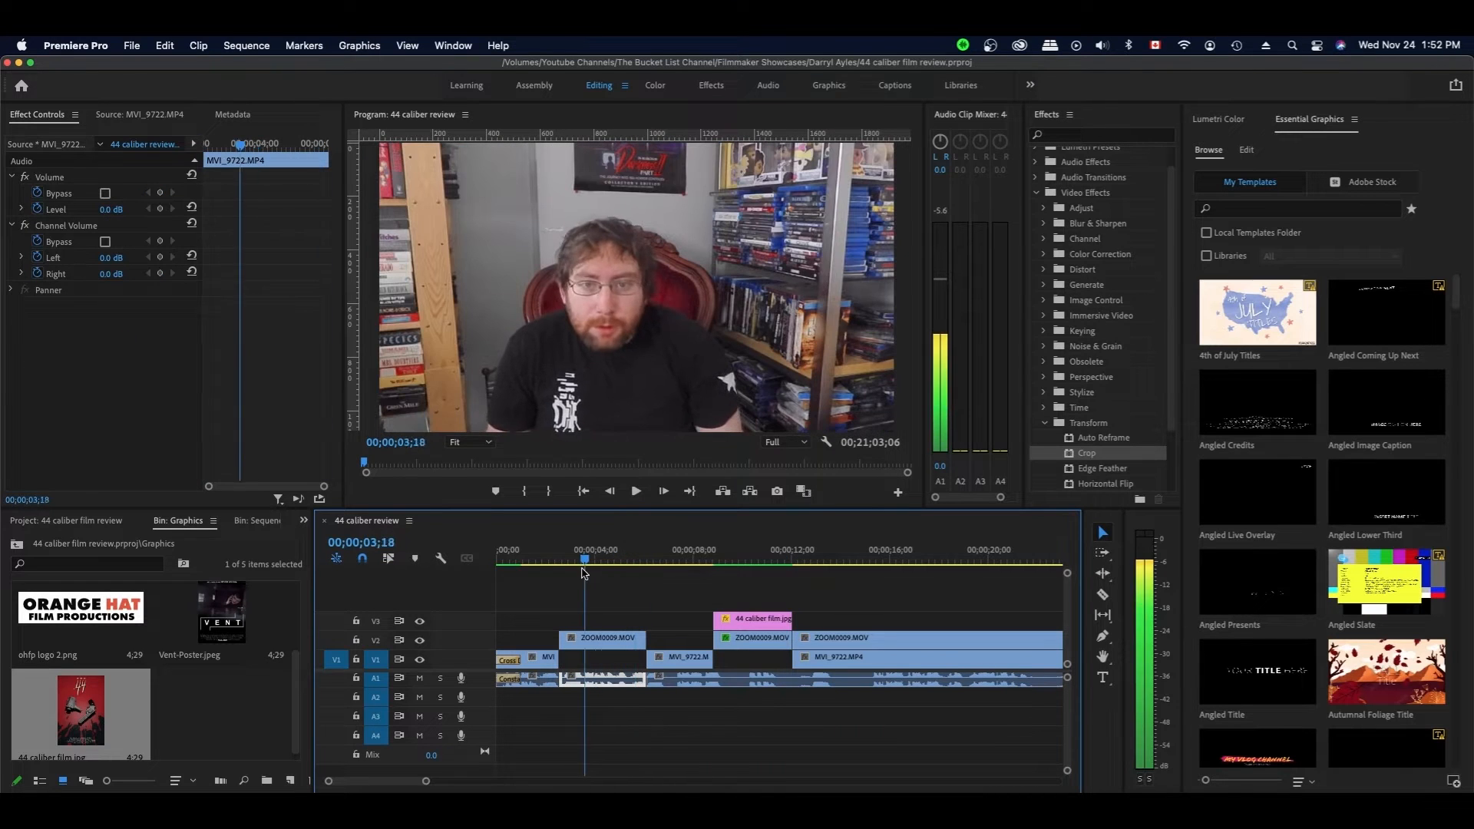
{"action": "left_click", "coordinate": [616, 565]}
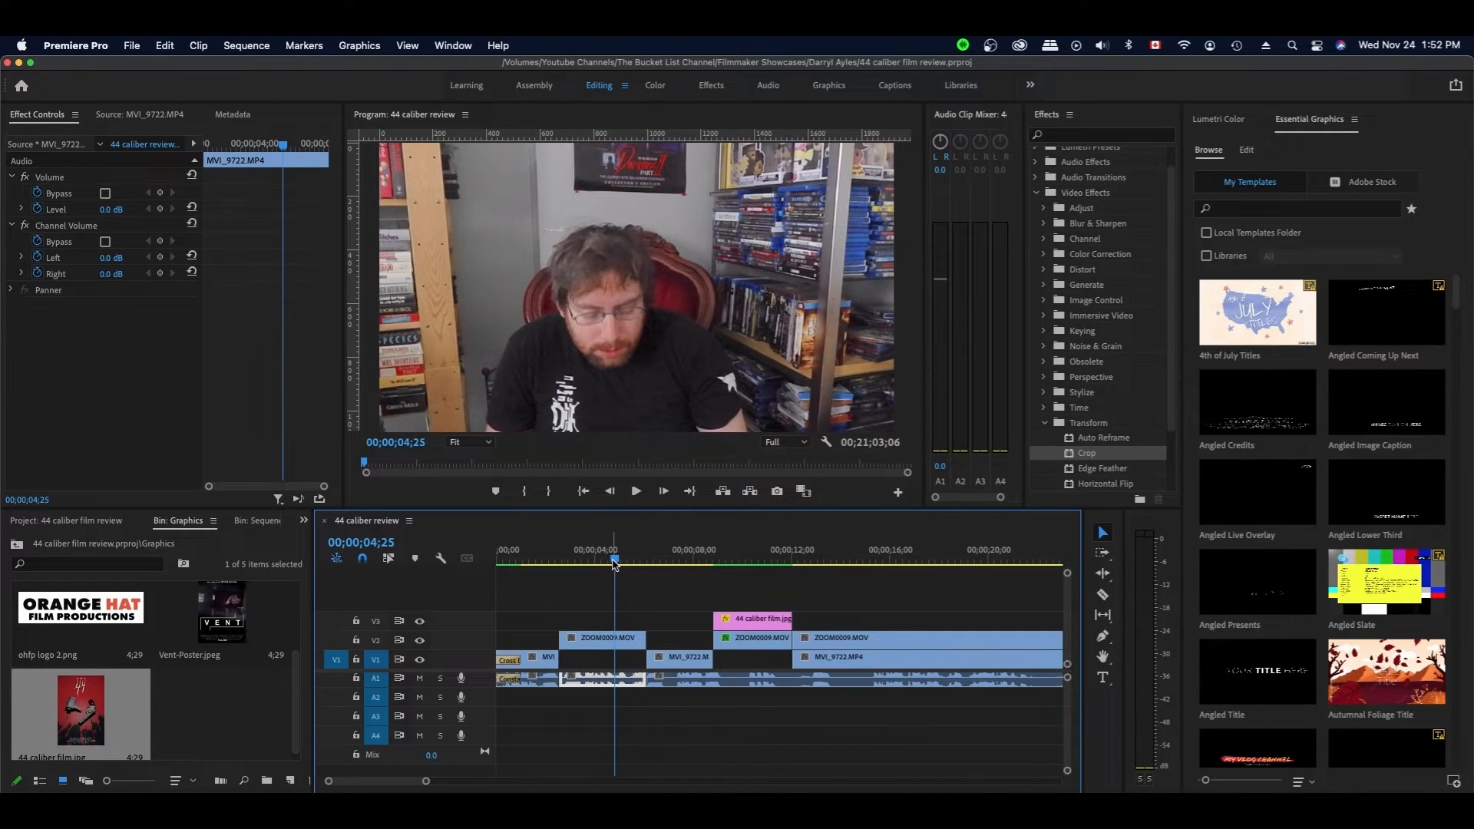
{"action": "key", "text": "c"}
{"action": "left_click", "coordinate": [619, 640]}
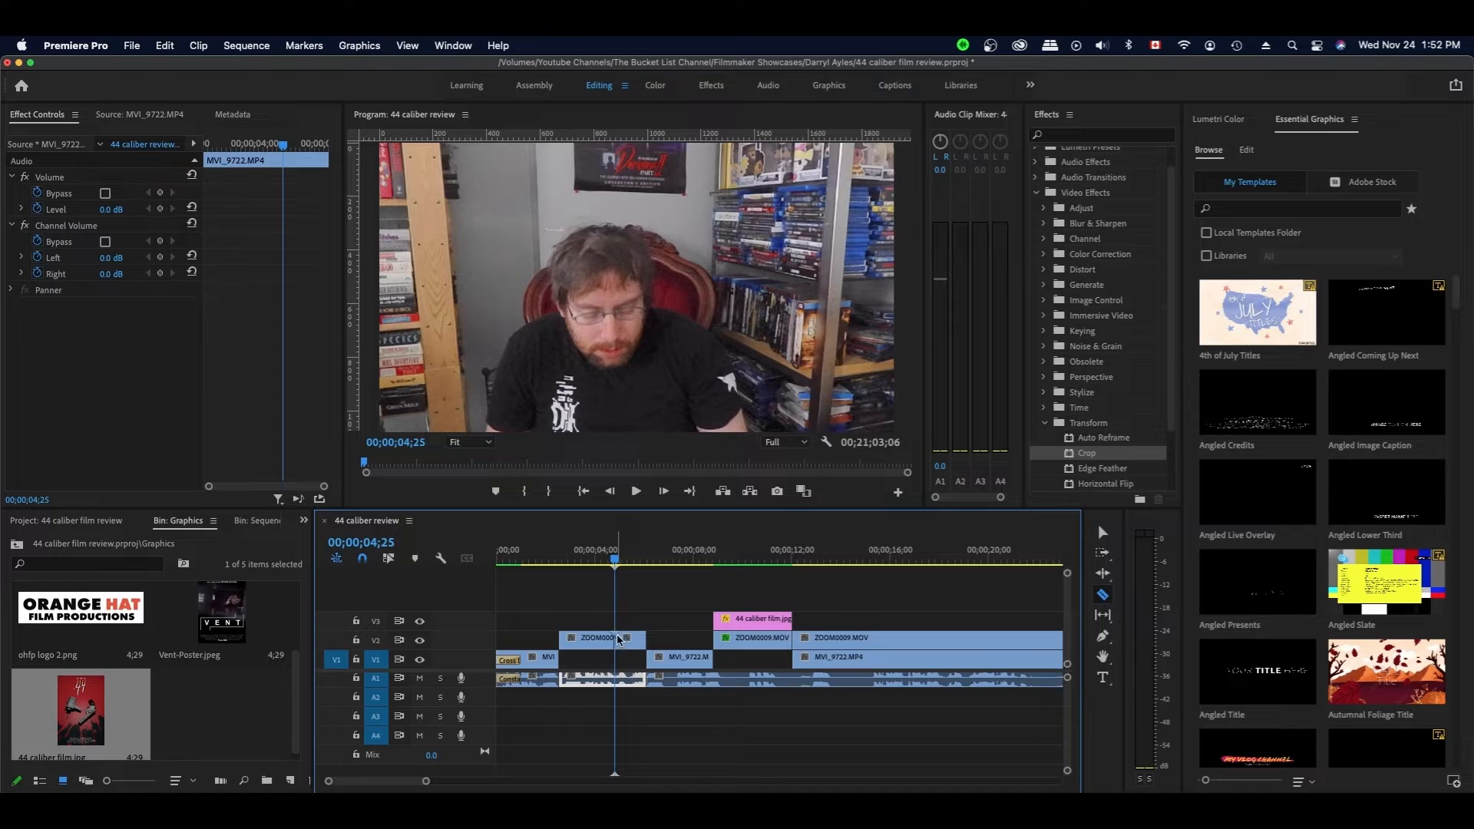
{"action": "key", "text": "v"}
- Make a second razor cut on the V2 clip at about 00;00;03;17
{"action": "left_click_drag", "start_coordinate": [614, 565], "coordinate": [590, 568]}
{"action": "key", "text": "space"}
{"action": "left_click_drag", "start_coordinate": [590, 570], "coordinate": [585, 571]}
{"action": "key", "text": "c"}
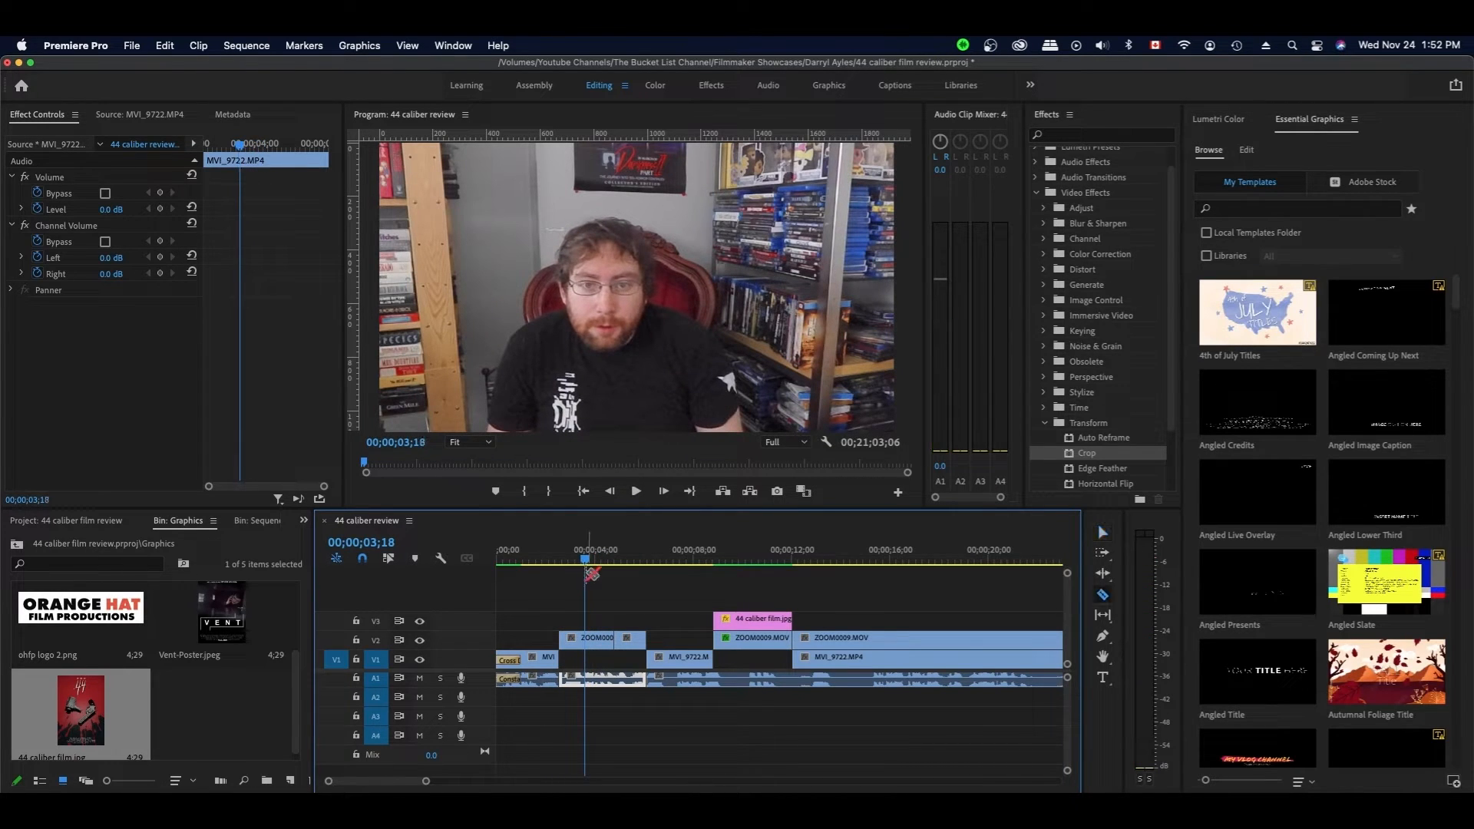
{"action": "left_click", "coordinate": [585, 638]}
- Copy the cropped ZOOM0009.MOV clip along with its settings
{"action": "key", "text": "v"}
{"action": "left_click", "coordinate": [598, 644]}
{"action": "left_click", "coordinate": [766, 643]}
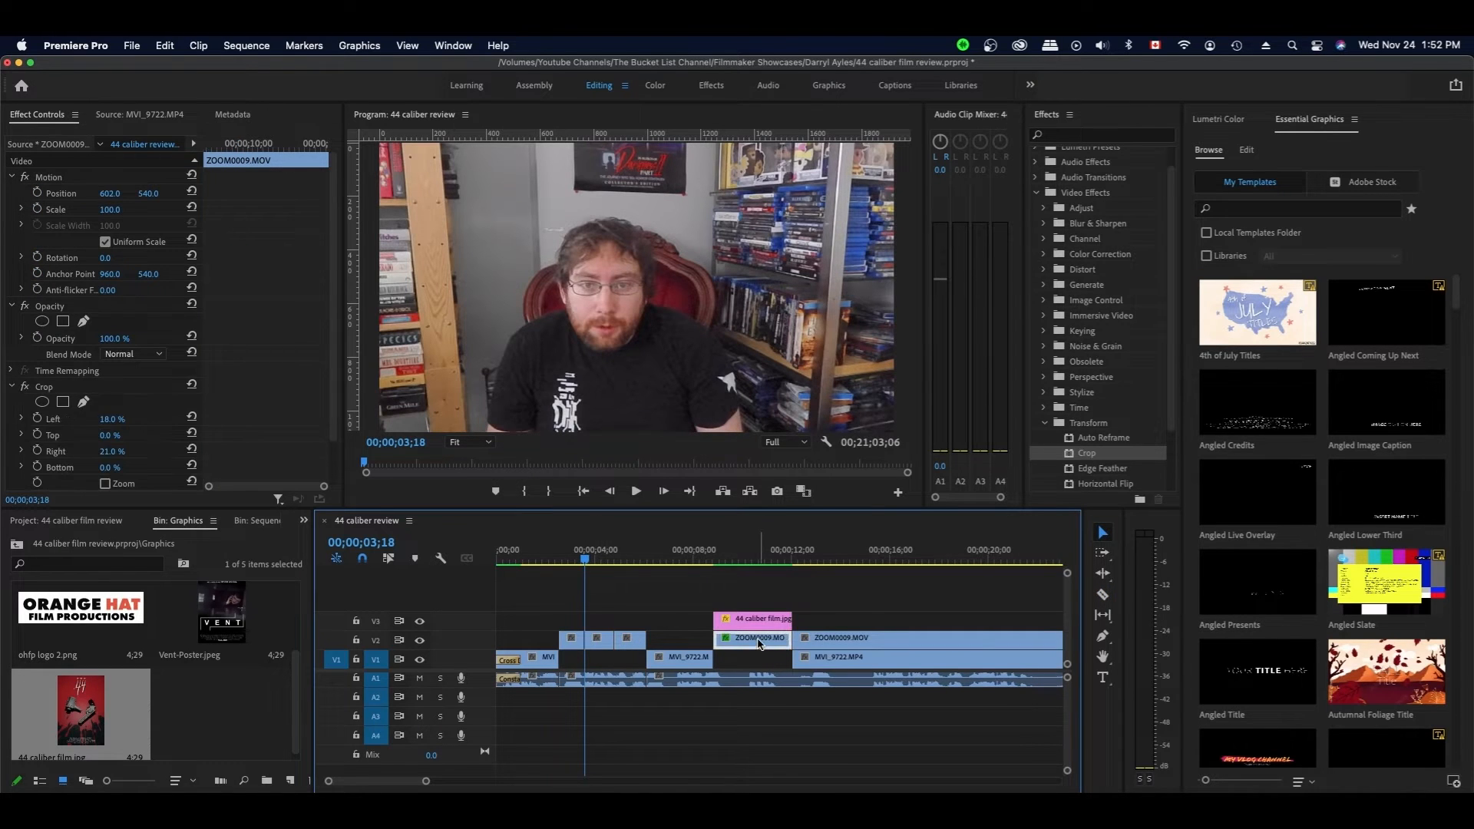
{"action": "right_click", "coordinate": [760, 643]}
{"action": "left_click", "coordinate": [689, 625]}
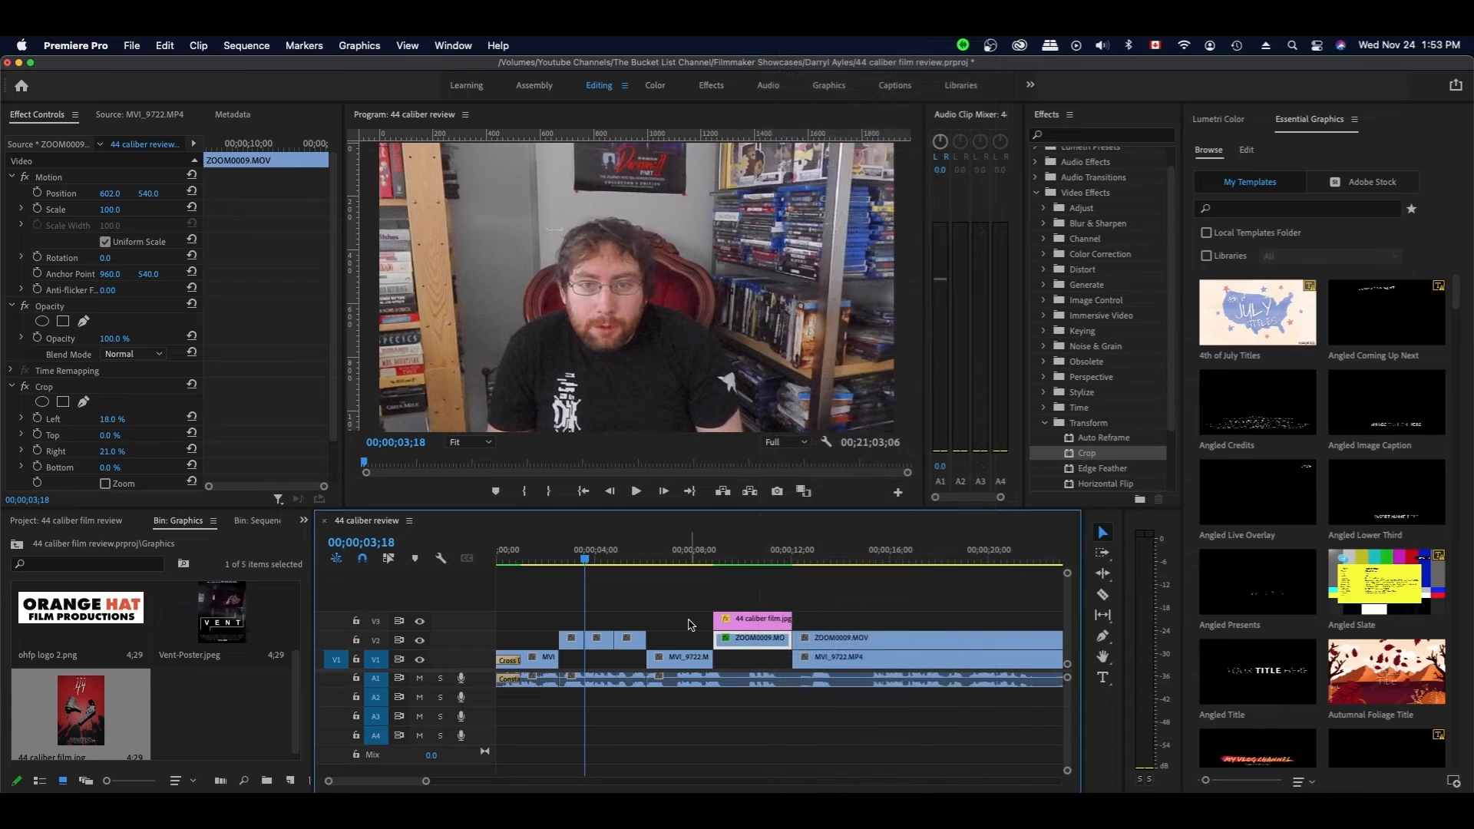
{"action": "right_click", "coordinate": [730, 643]}
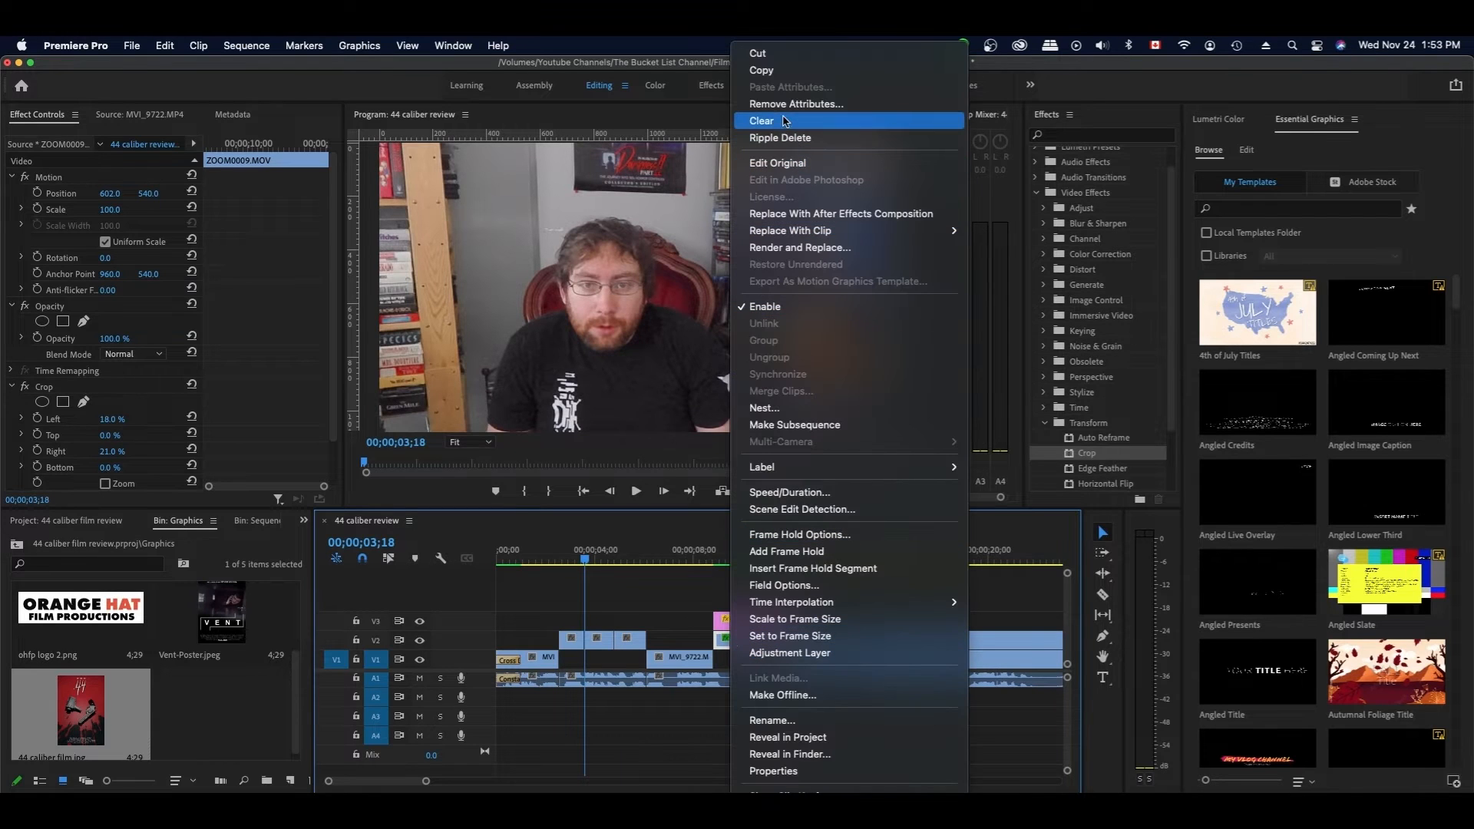
{"action": "left_click", "coordinate": [768, 72]}
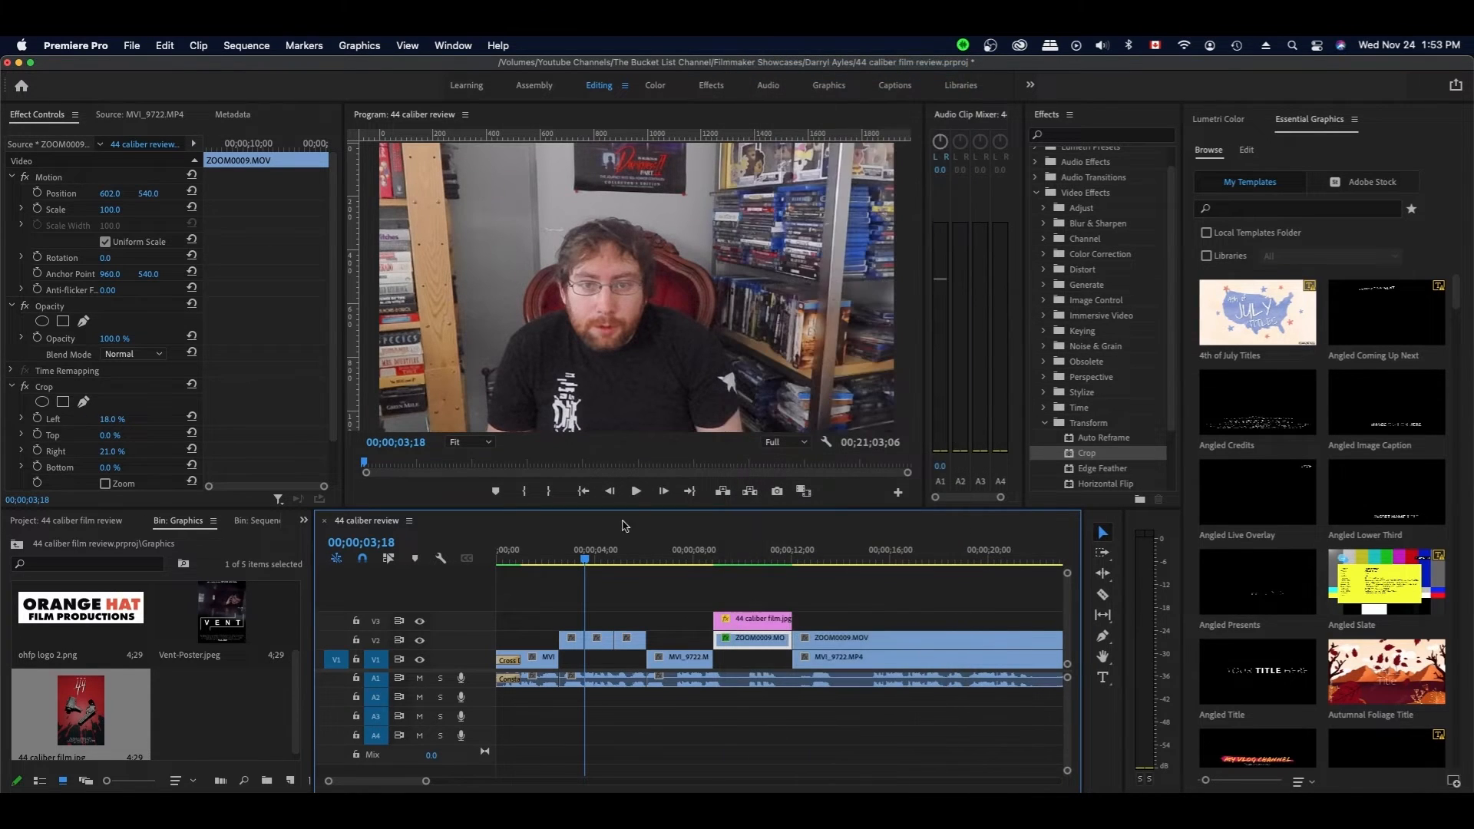
- Paste the copied Motion and Crop attributes onto the short V2 webcam piece
{"action": "left_click", "coordinate": [601, 644]}
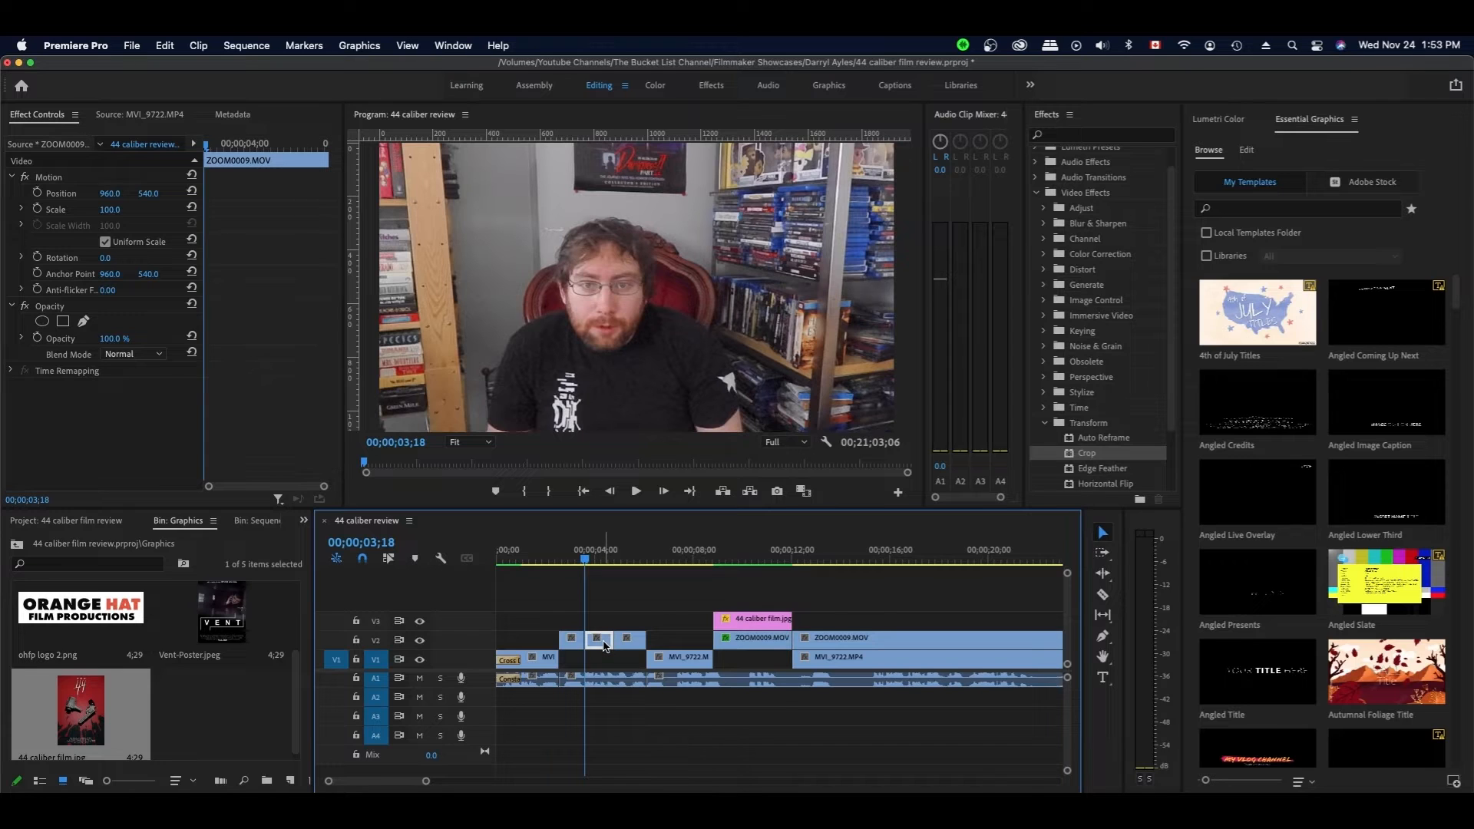
{"action": "right_click", "coordinate": [604, 645]}
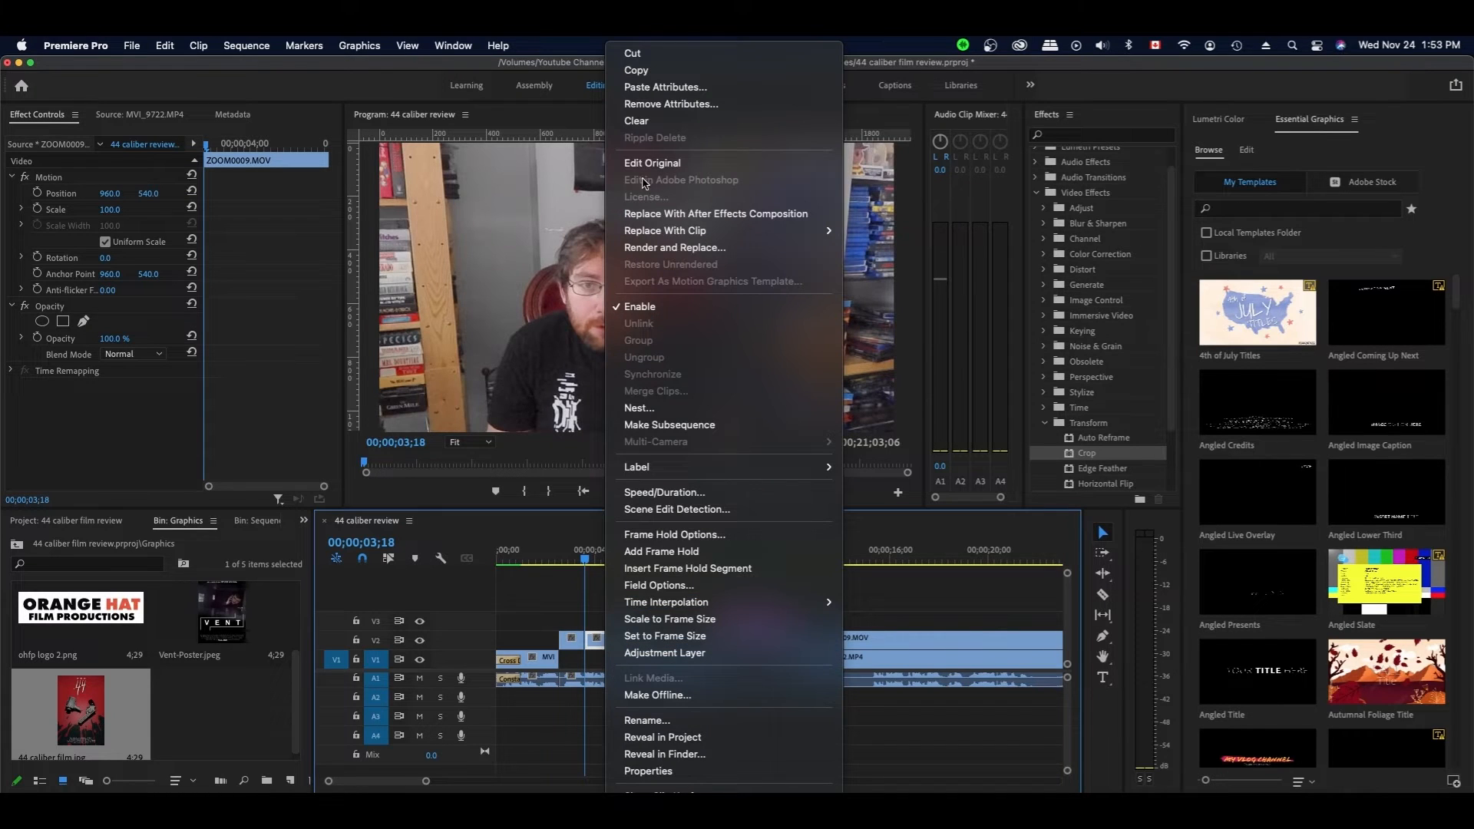
{"action": "left_click", "coordinate": [660, 86]}
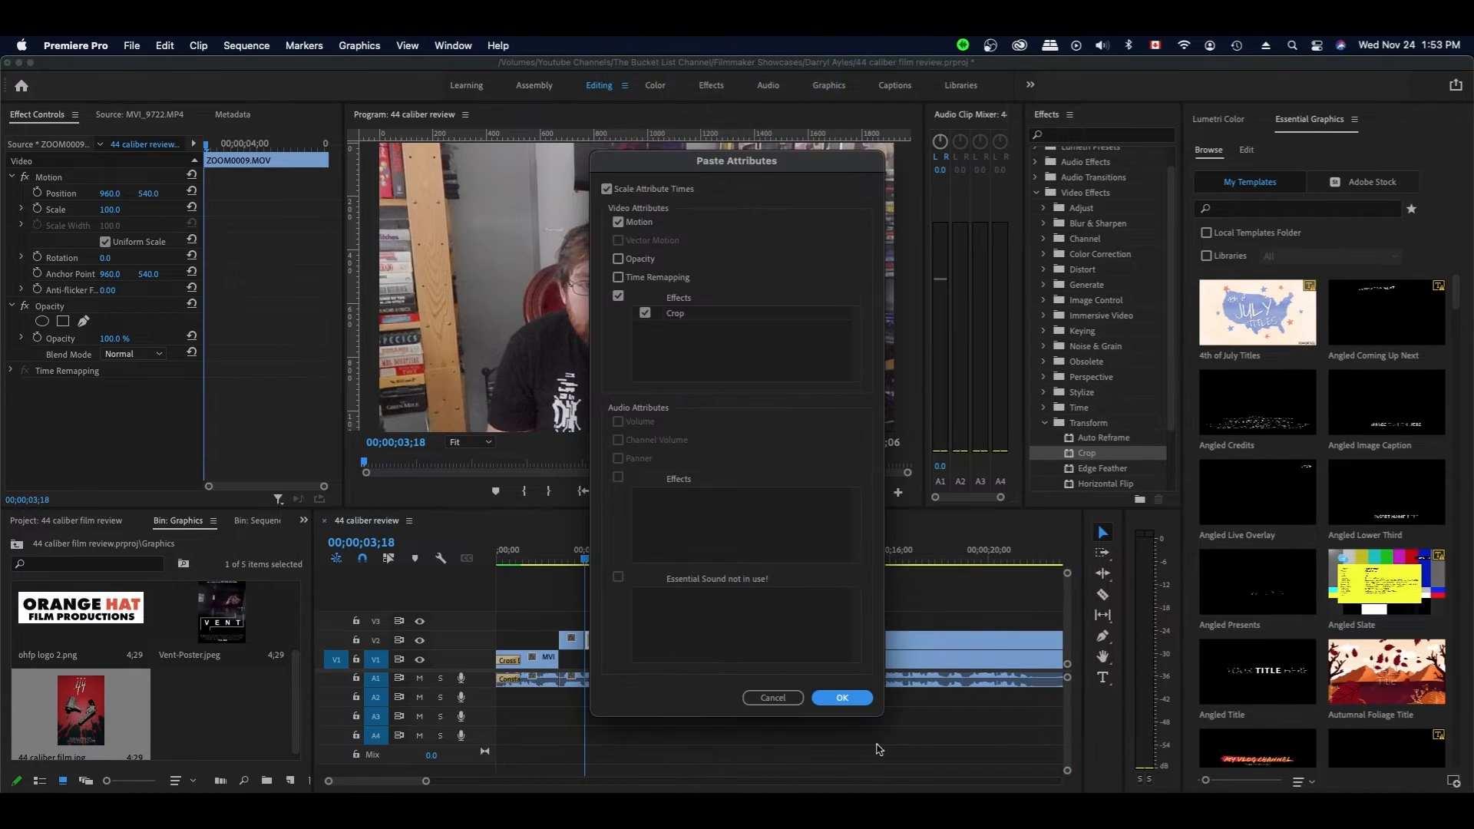
{"action": "left_click", "coordinate": [842, 698]}
- Check the short clip's crop at 00;00;04;07 and save the project
{"action": "left_click", "coordinate": [614, 593]}
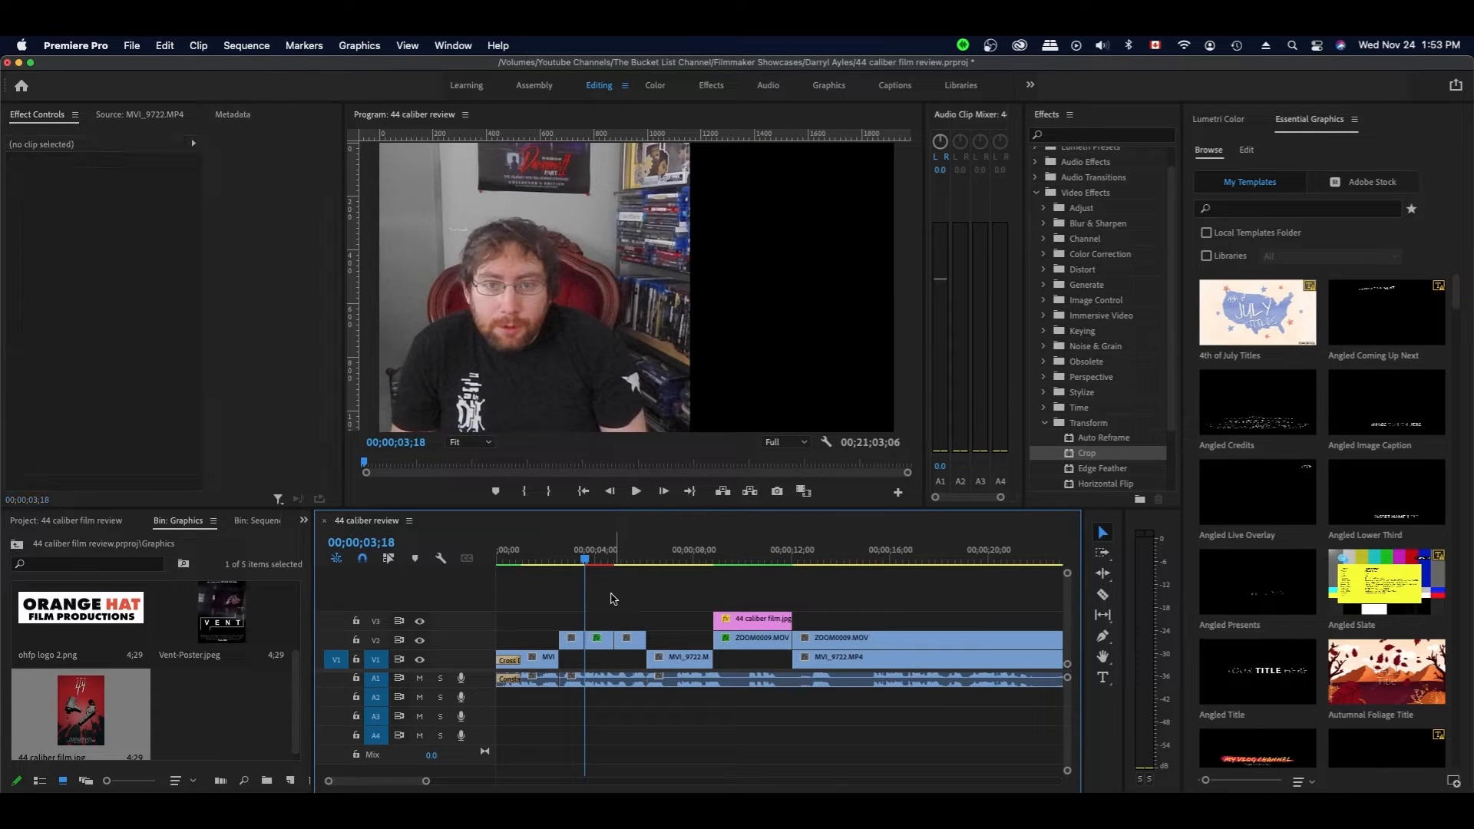
{"action": "left_click", "coordinate": [600, 564]}
{"action": "left_click", "coordinate": [617, 623]}
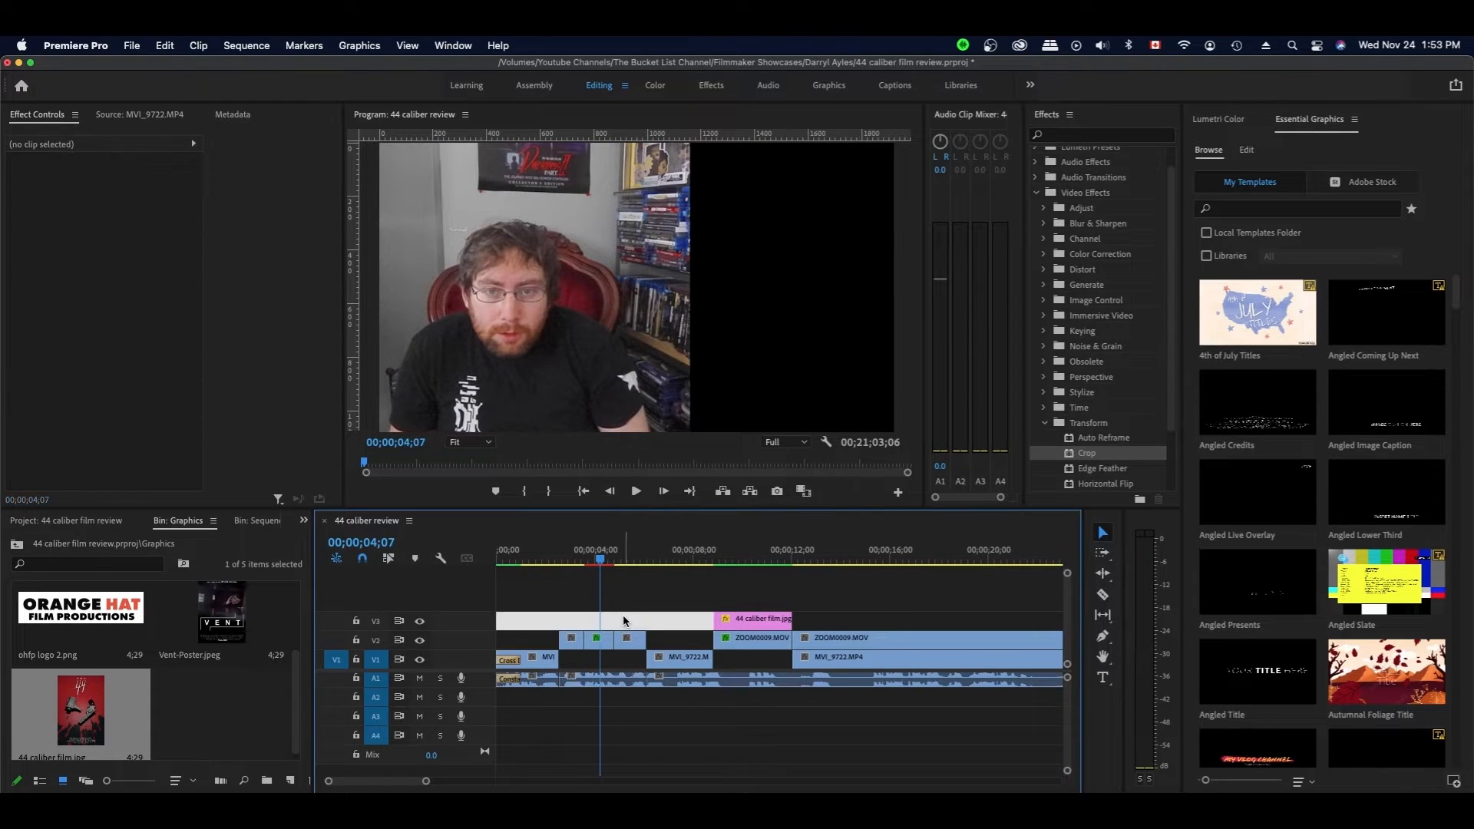
{"action": "left_click", "coordinate": [598, 640]}
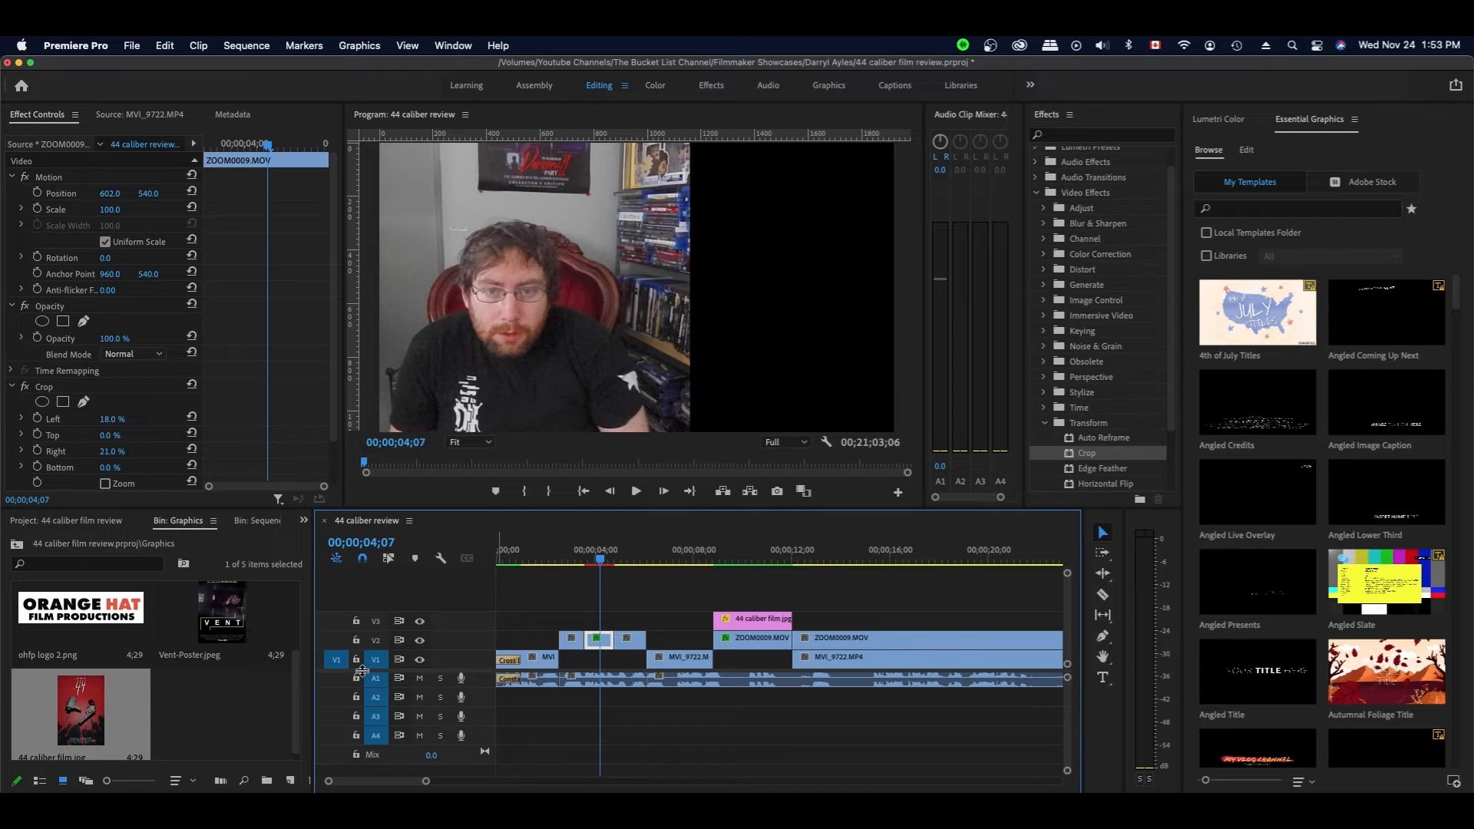
{"action": "key", "text": "super+s"}
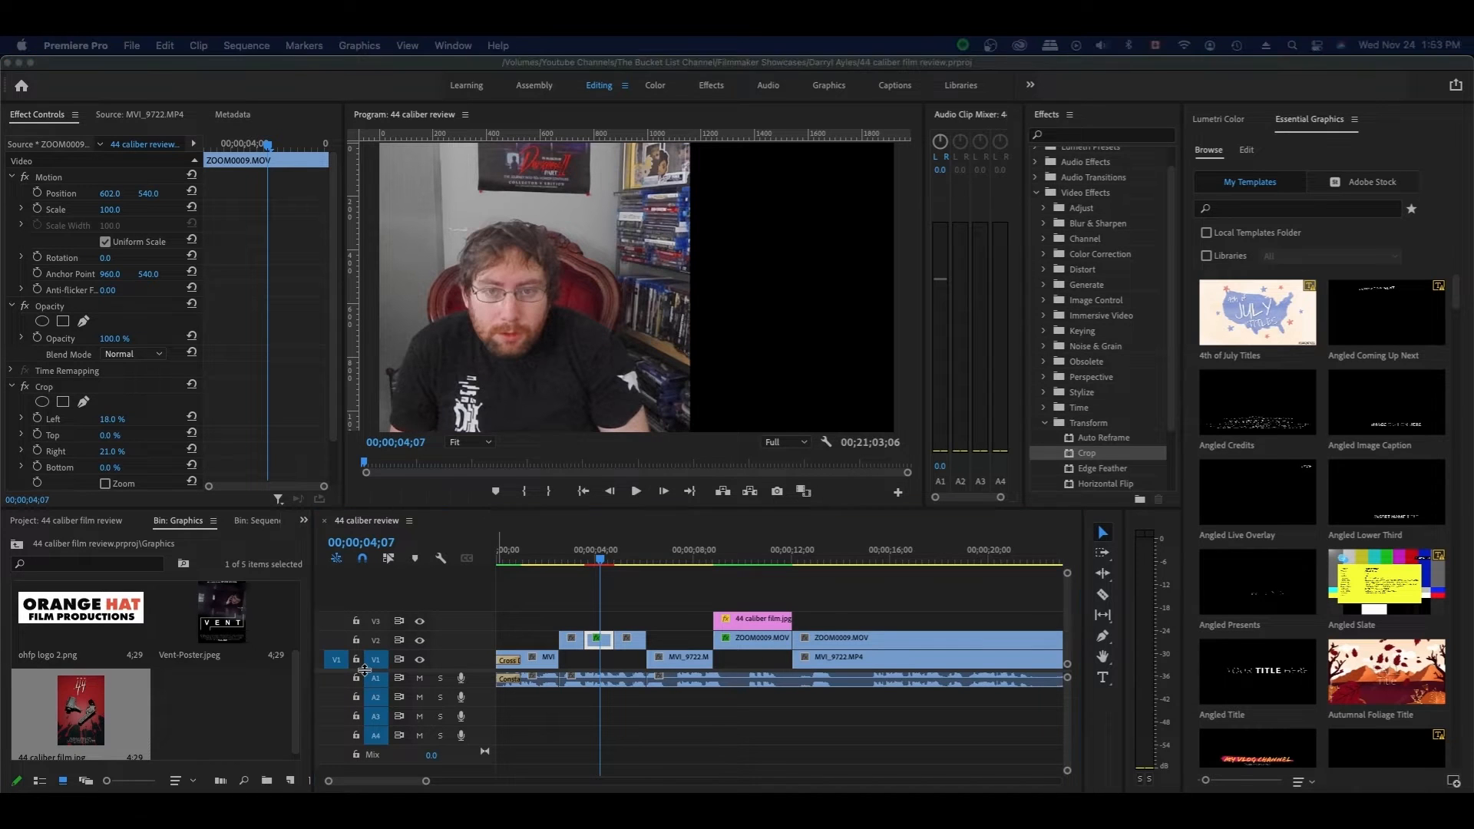
- Place the Orange Hat logo from the Graphics bin on V3, trimmed to about one second
{"action": "left_click", "coordinate": [193, 729]}
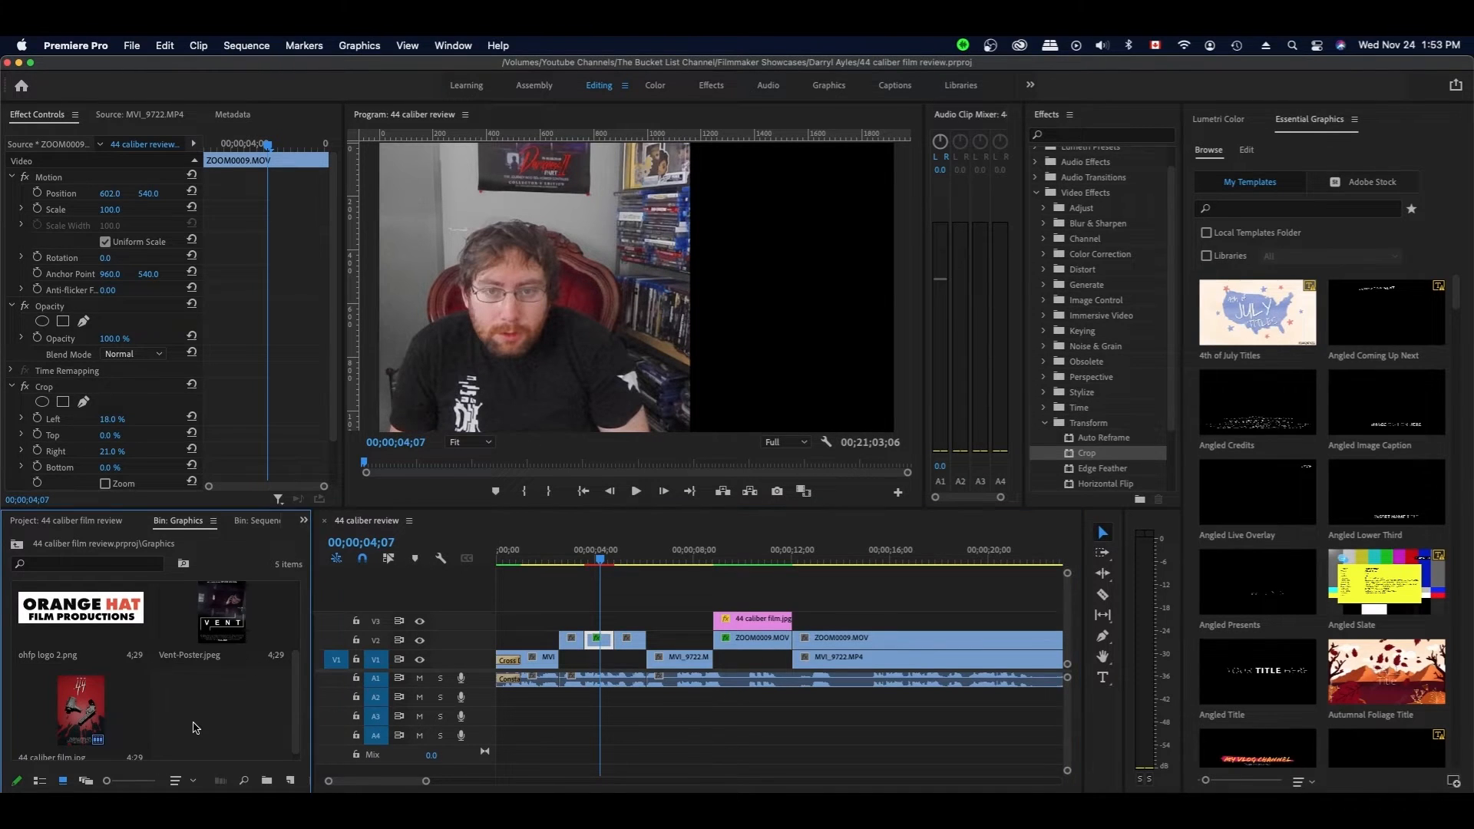
{"action": "scroll", "coordinate": [301, 717], "scroll_direction": "down", "scroll_amount": 1}
{"action": "left_click_drag", "start_coordinate": [299, 695], "coordinate": [301, 619]}
{"action": "left_click_drag", "start_coordinate": [107, 631], "coordinate": [586, 621]}
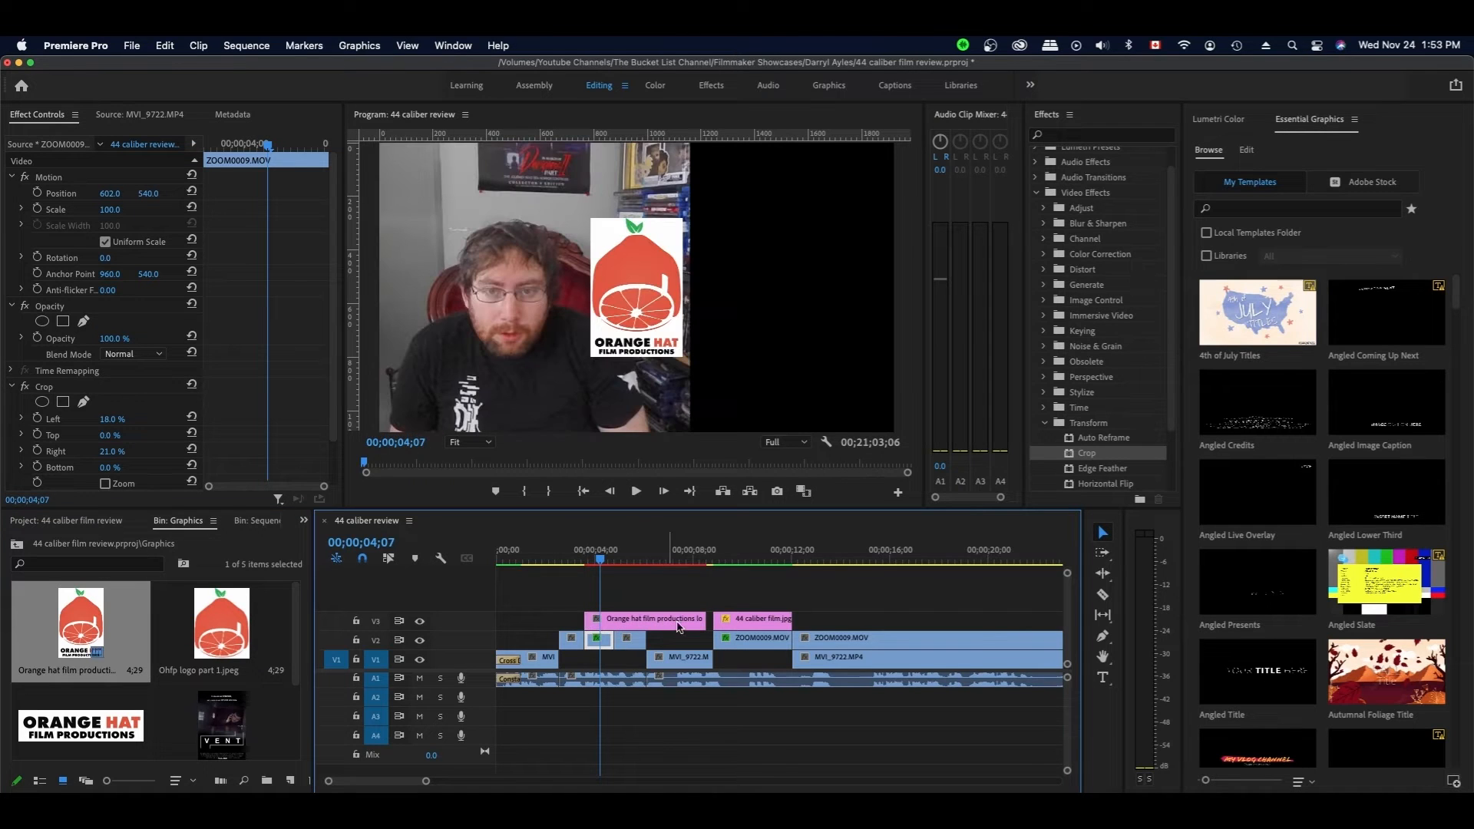
{"action": "left_click_drag", "start_coordinate": [699, 614], "coordinate": [614, 617]}
- Enlarge the logo to Scale 185 at Position X 1549 to fill the right half
{"action": "left_click", "coordinate": [599, 619]}
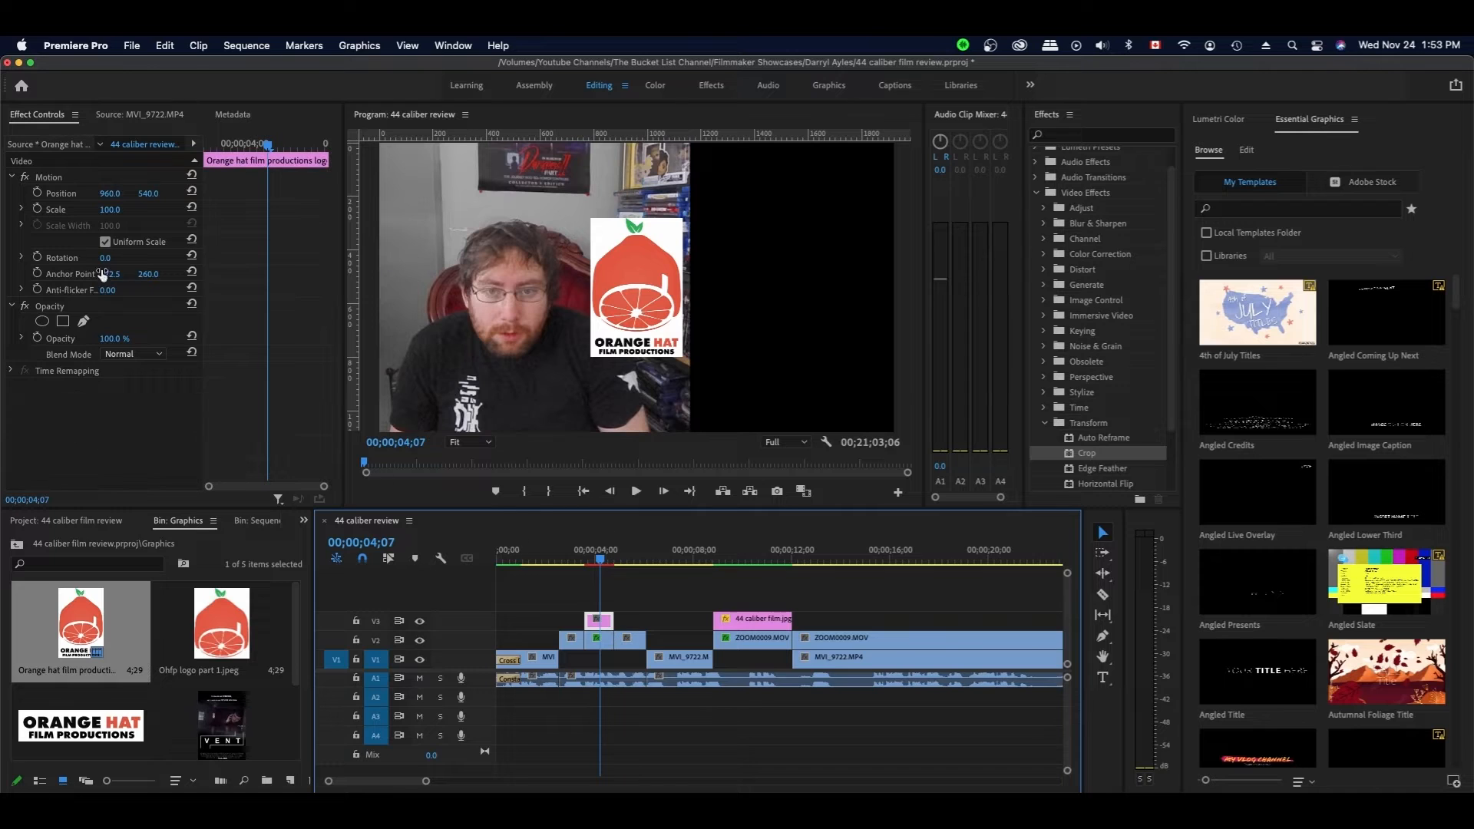
{"action": "left_click_drag", "start_coordinate": [110, 210], "coordinate": [562, 194]}
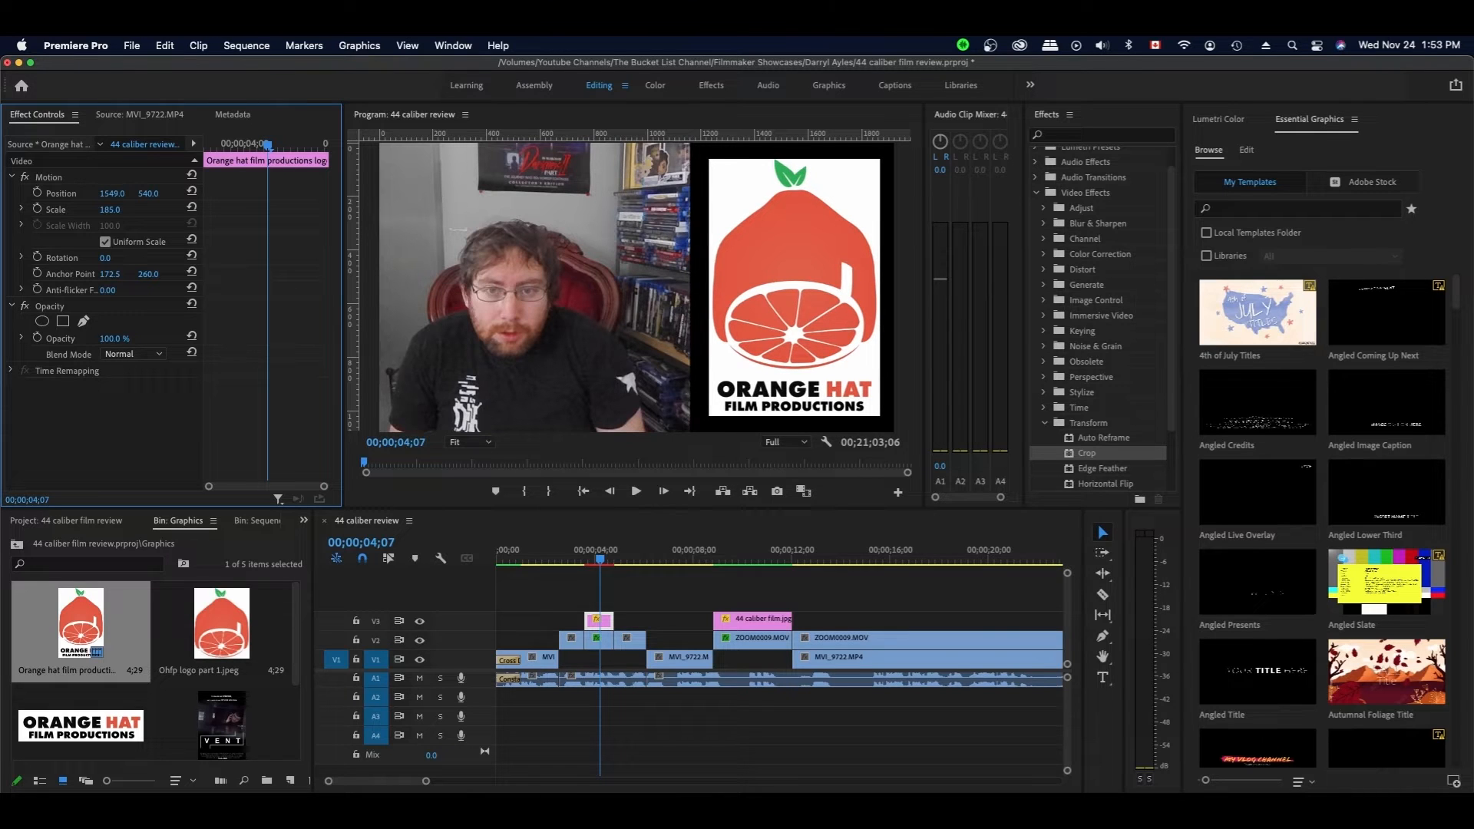
{"action": "left_click", "coordinate": [676, 588]}
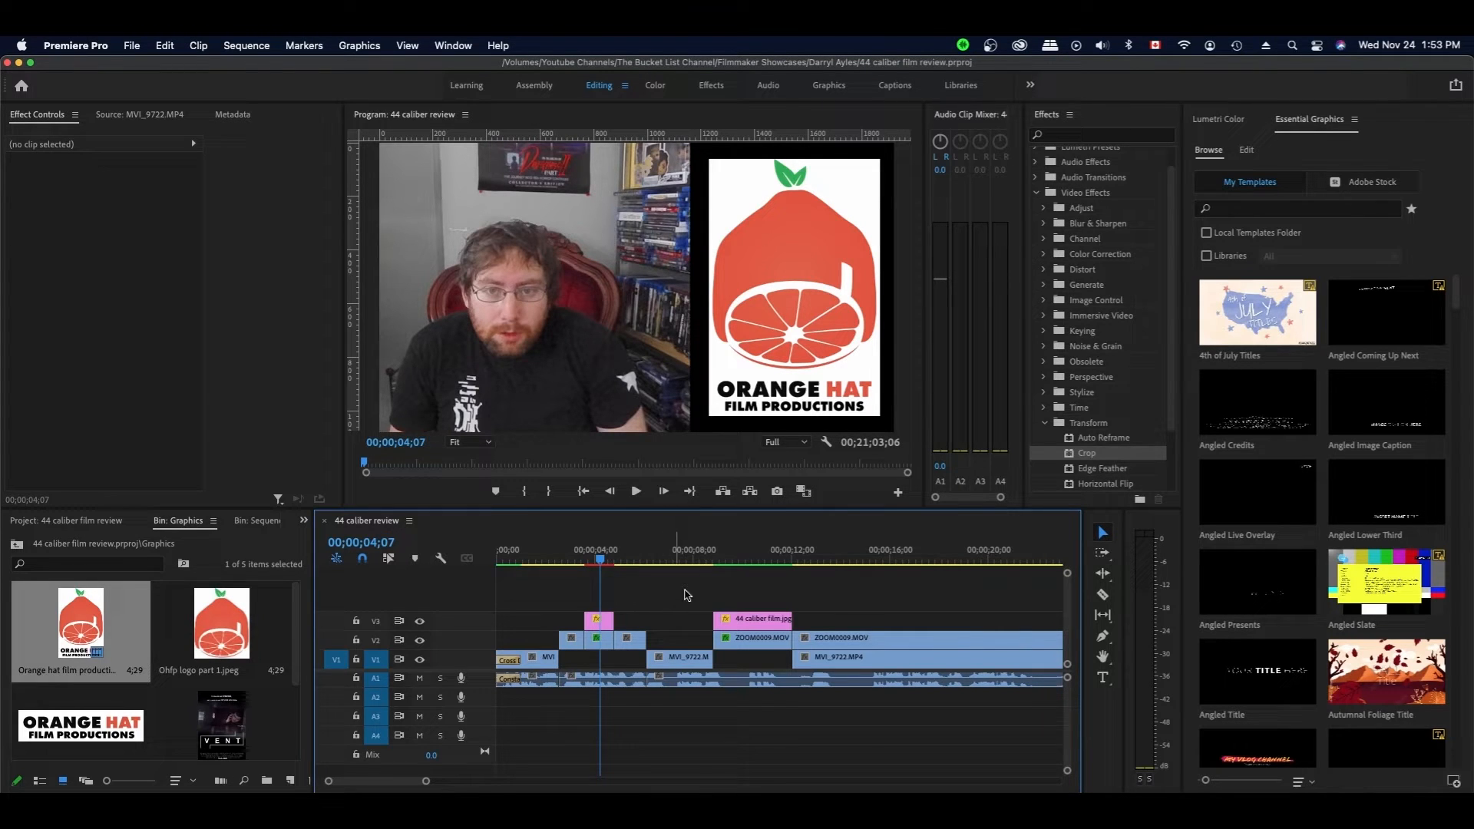
- Zoom the timeline out to about 40 seconds, then select Film Lower Third Left Two Line in My Templates
{"action": "left_click", "coordinate": [1047, 423]}
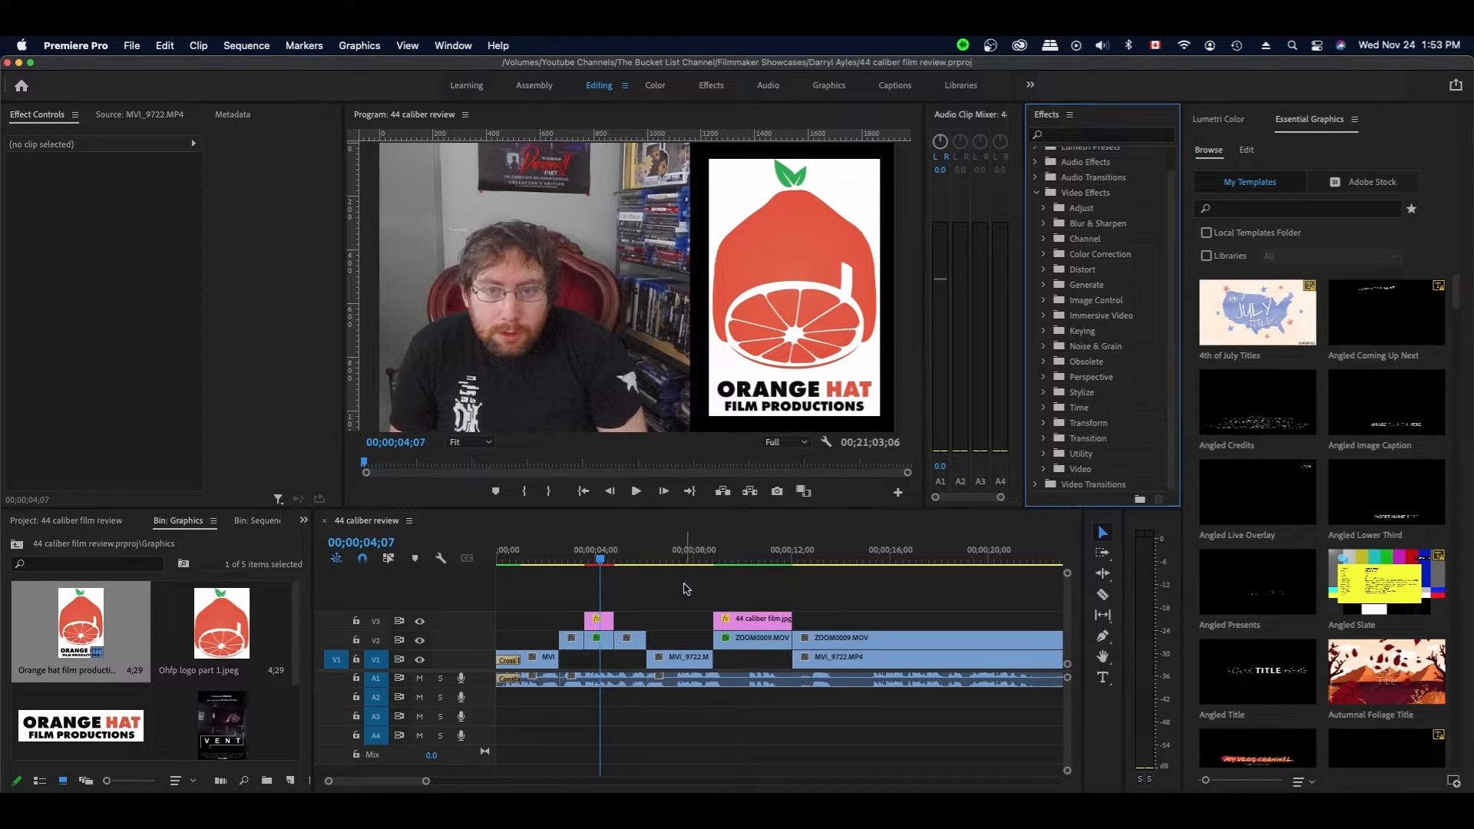
{"action": "left_click_drag", "start_coordinate": [421, 785], "coordinate": [450, 787]}
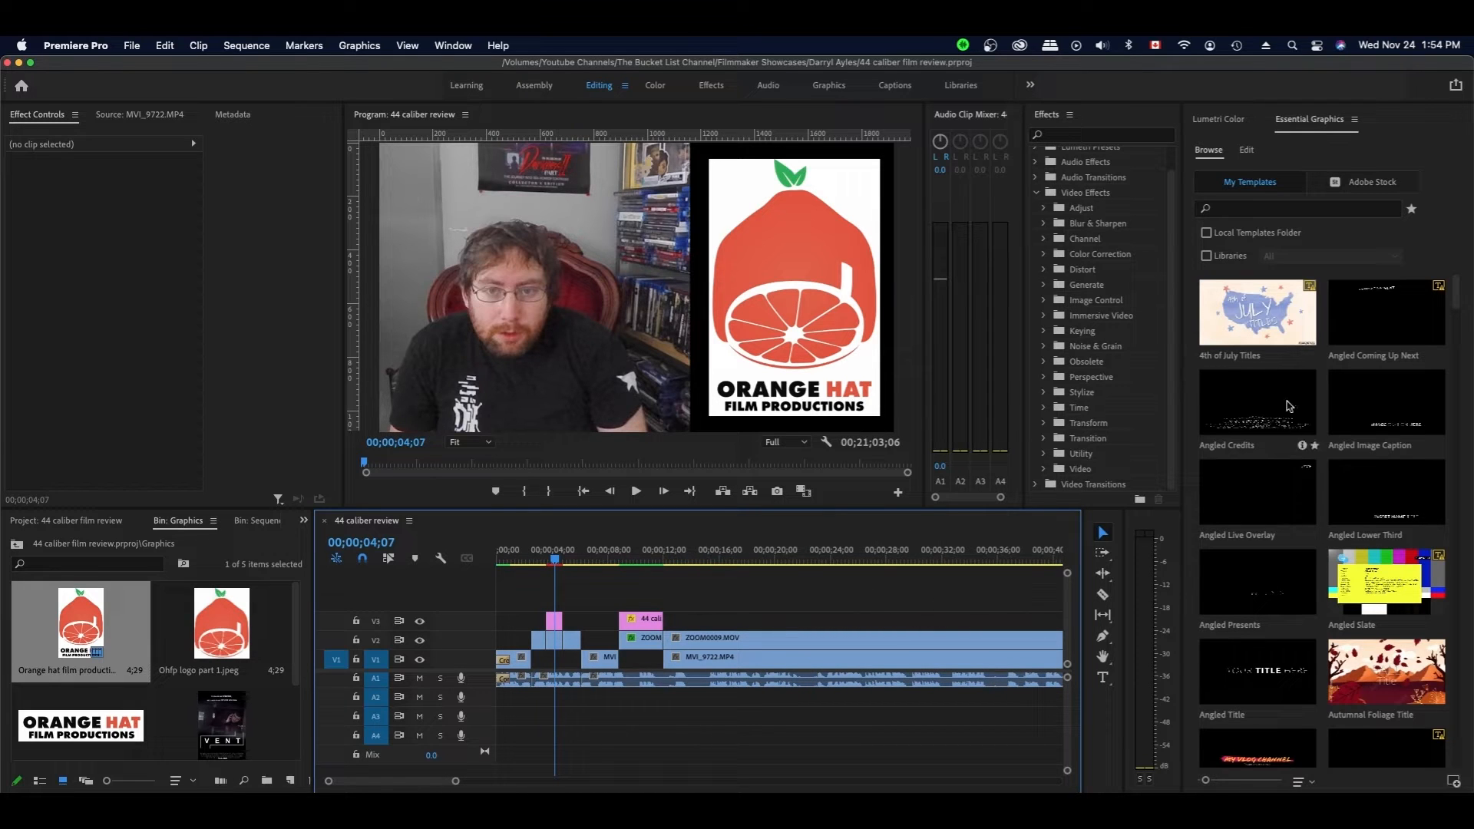
{"action": "scroll", "coordinate": [1271, 560], "scroll_direction": "down", "scroll_amount": 2}
{"action": "scroll", "coordinate": [1271, 560], "scroll_direction": "down", "scroll_amount": 5}
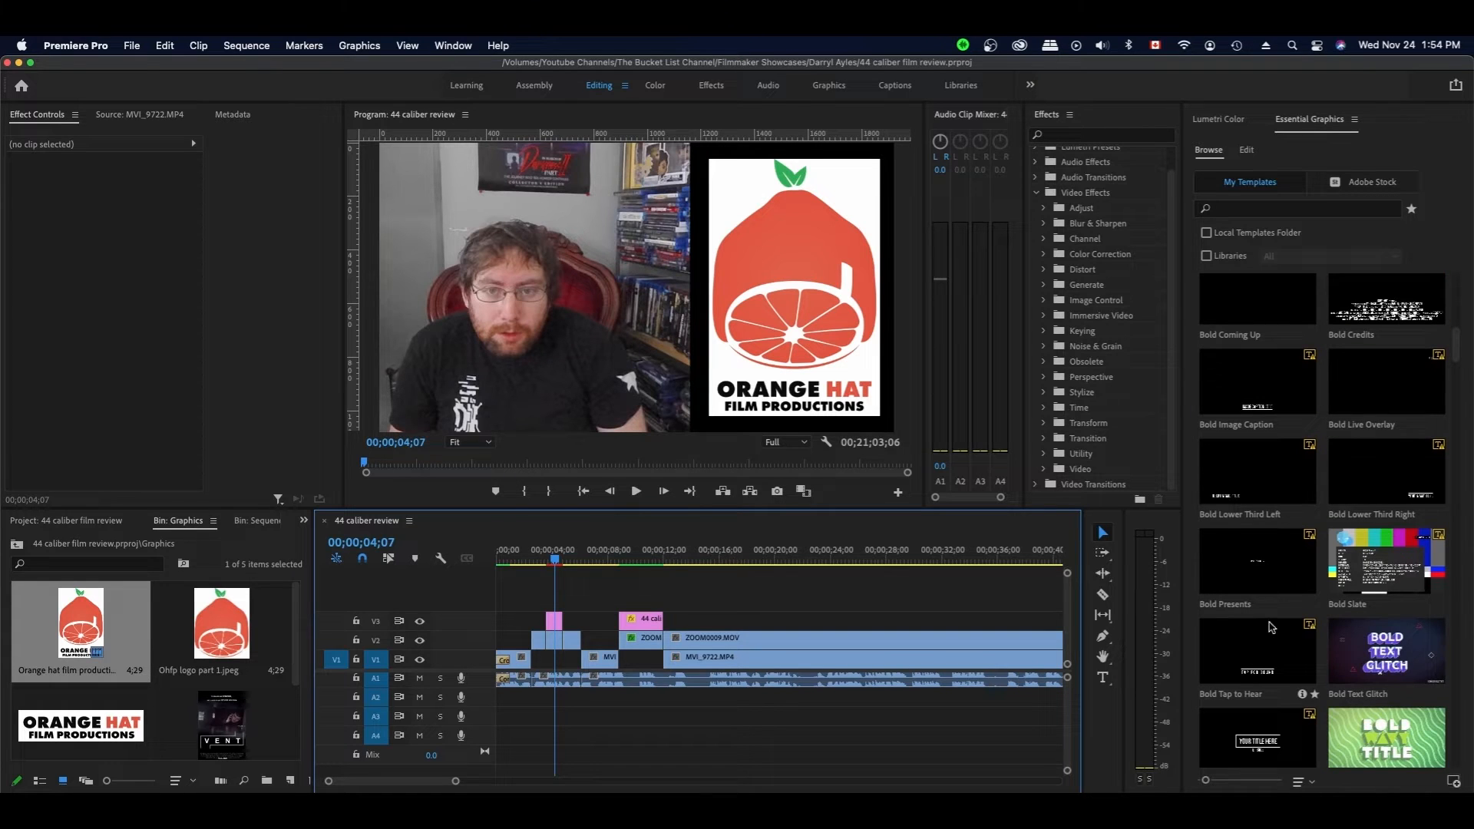
{"action": "scroll", "coordinate": [1278, 632], "scroll_direction": "down", "scroll_amount": 5}
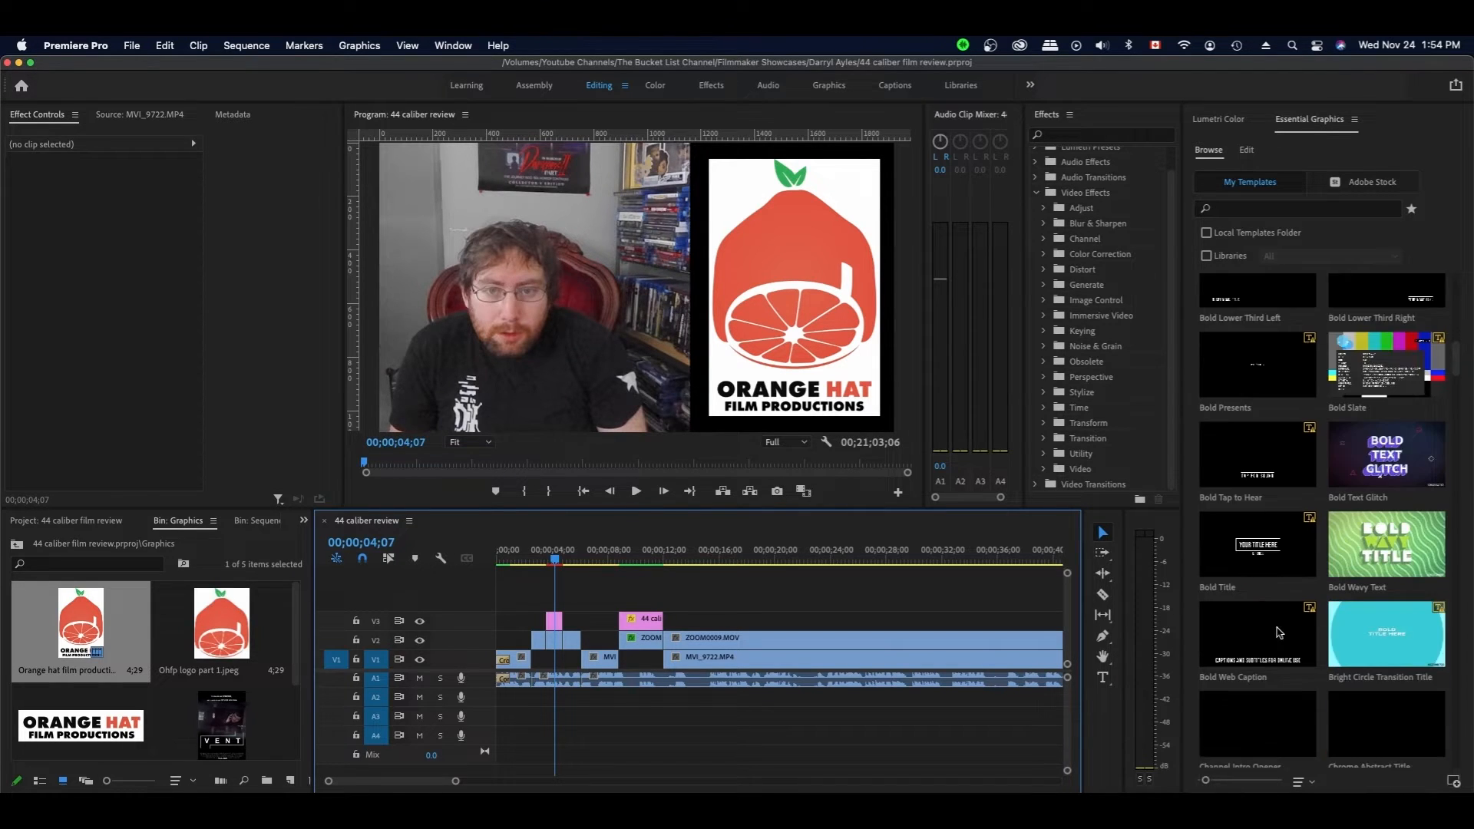
{"action": "scroll", "coordinate": [1278, 632], "scroll_direction": "down", "scroll_amount": 3}
{"action": "scroll", "coordinate": [1278, 632], "scroll_direction": "up", "scroll_amount": 10}
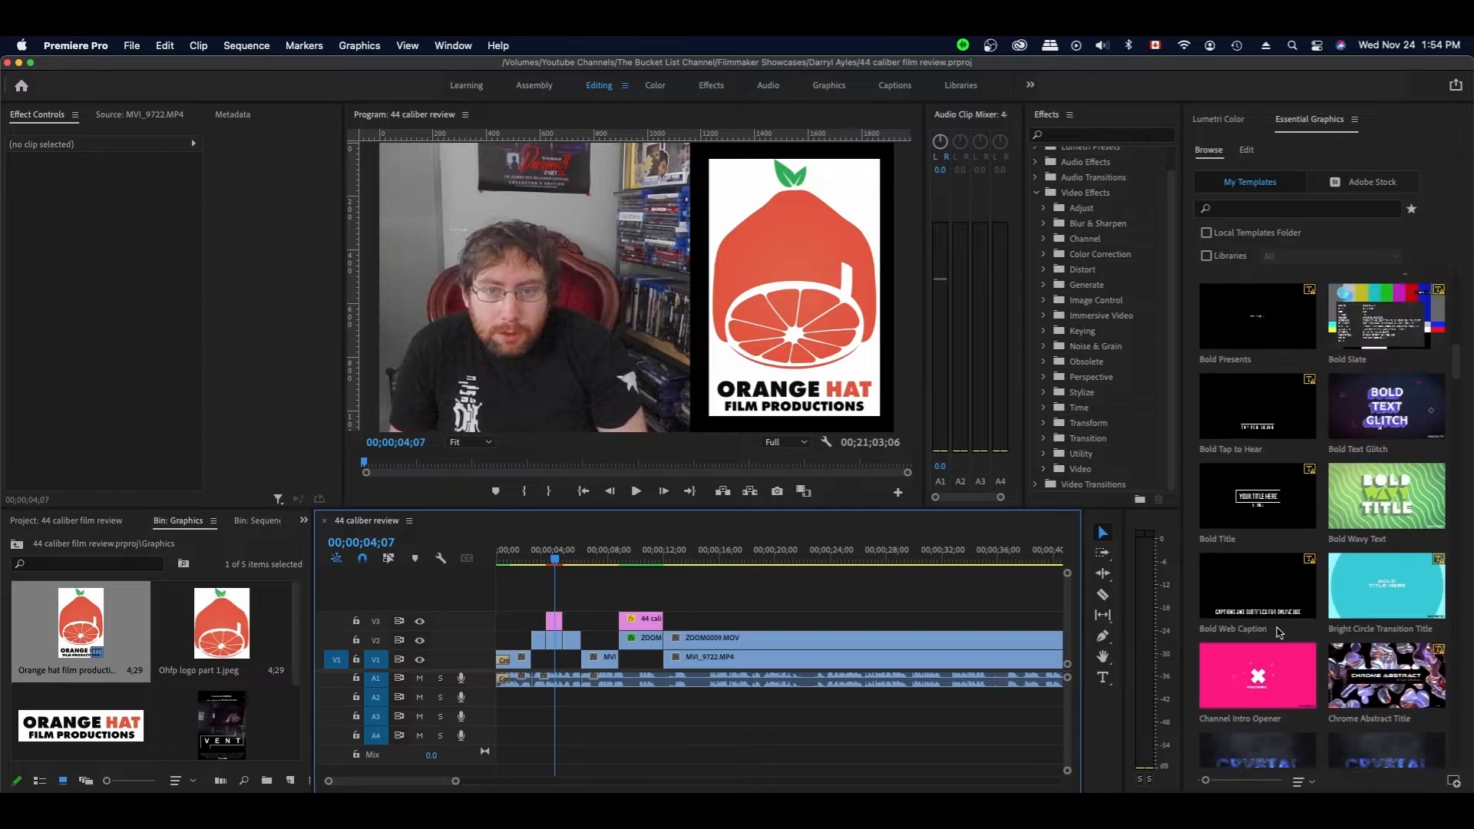
{"action": "scroll", "coordinate": [1278, 632], "scroll_direction": "up", "scroll_amount": 2}
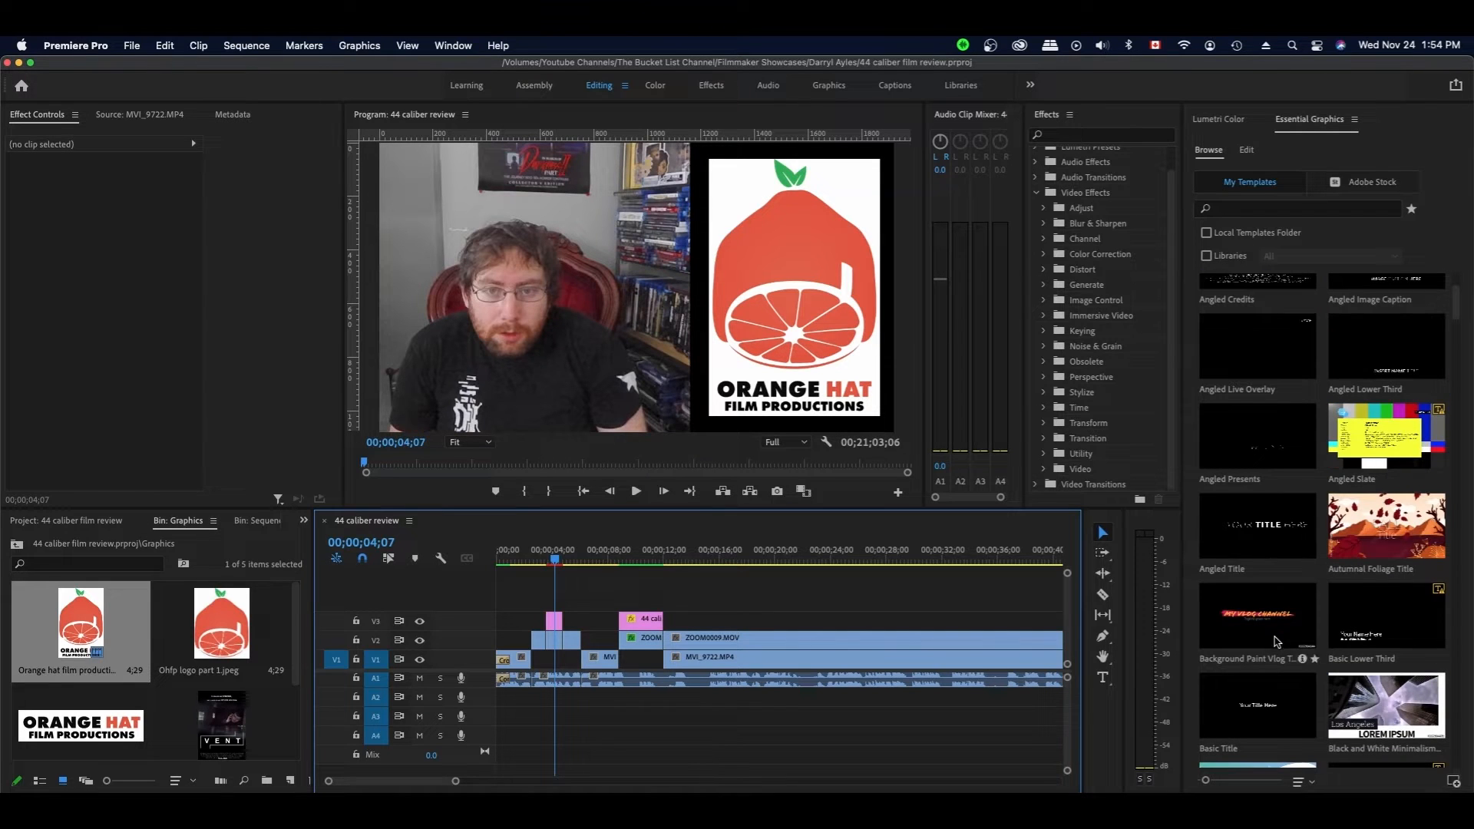
{"action": "scroll", "coordinate": [1278, 631], "scroll_direction": "down", "scroll_amount": 2}
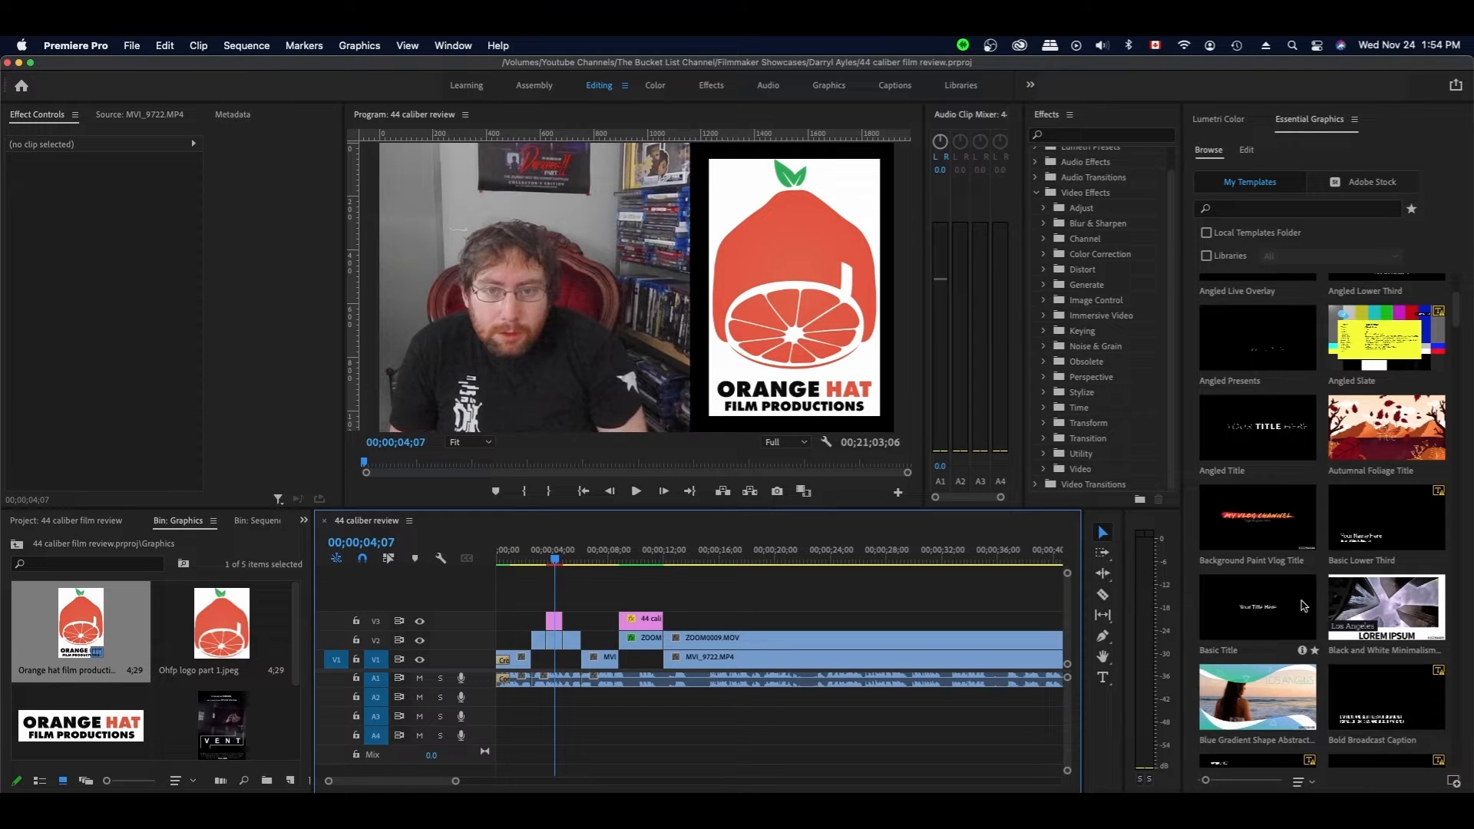
{"action": "scroll", "coordinate": [1259, 575], "scroll_direction": "down", "scroll_amount": 2}
{"action": "scroll", "coordinate": [1259, 576], "scroll_direction": "down", "scroll_amount": 10}
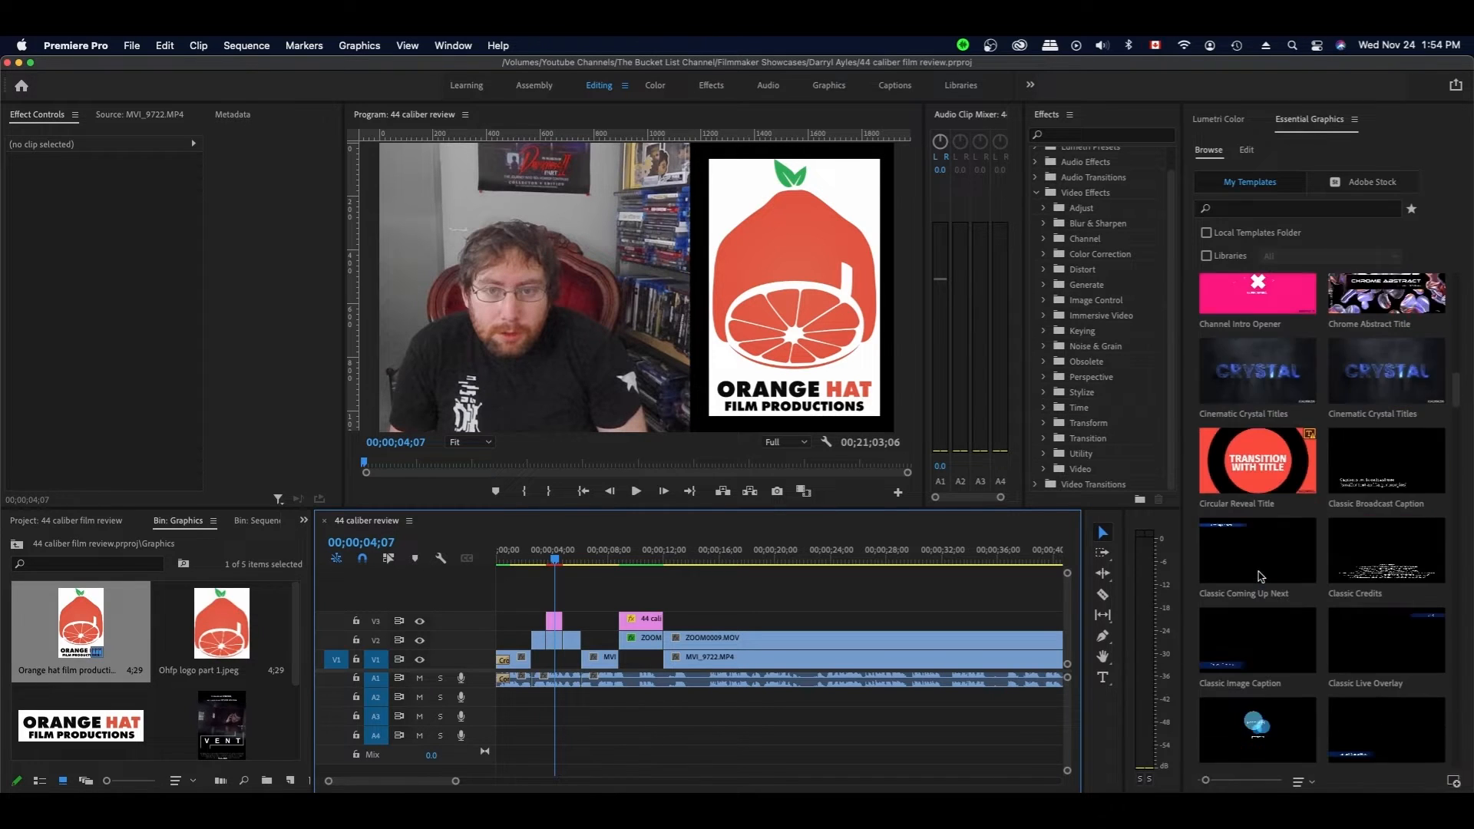
{"action": "scroll", "coordinate": [1259, 575], "scroll_direction": "down", "scroll_amount": 12}
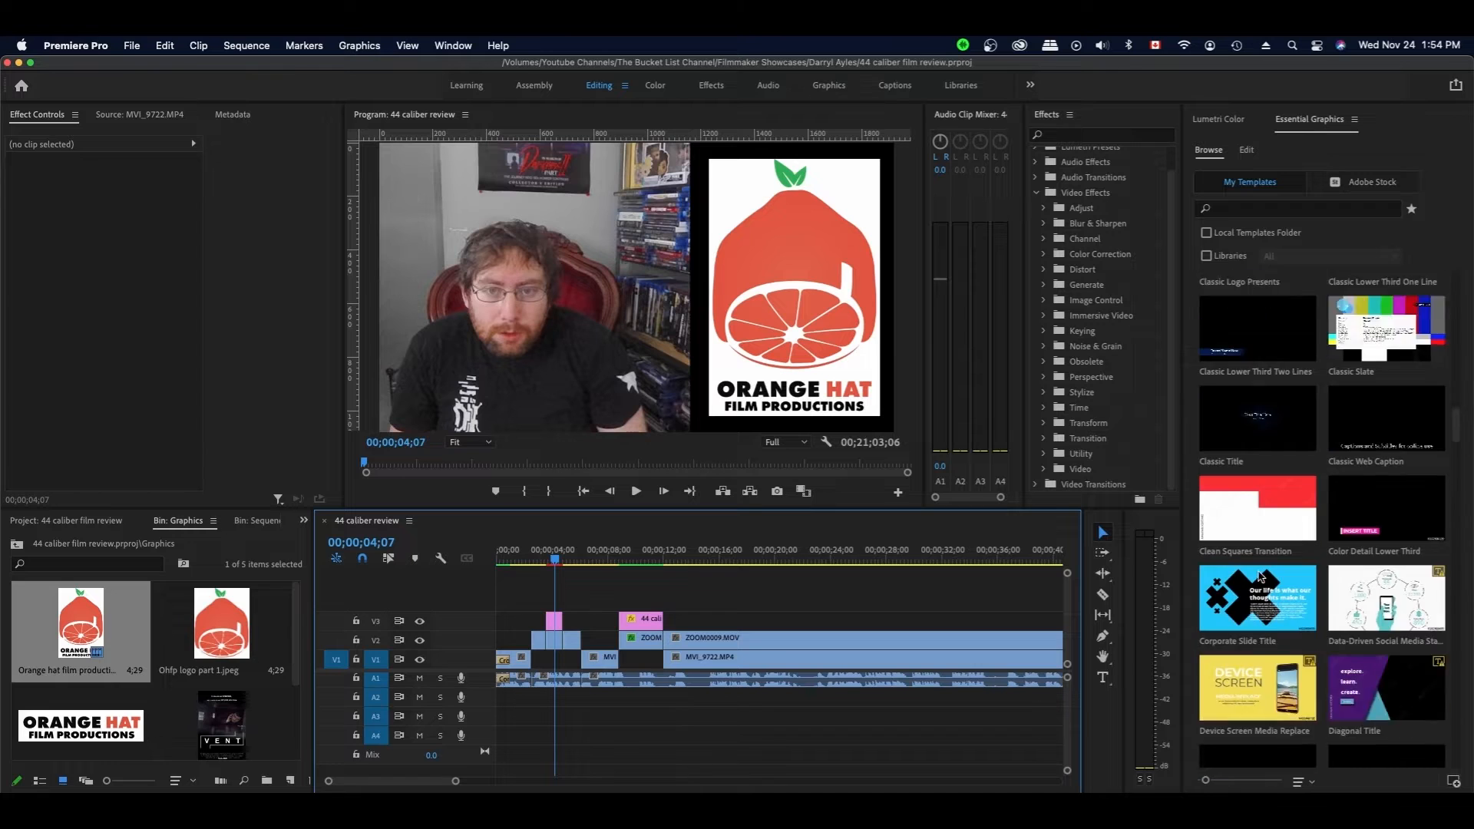
{"action": "scroll", "coordinate": [1260, 577], "scroll_direction": "down", "scroll_amount": 10}
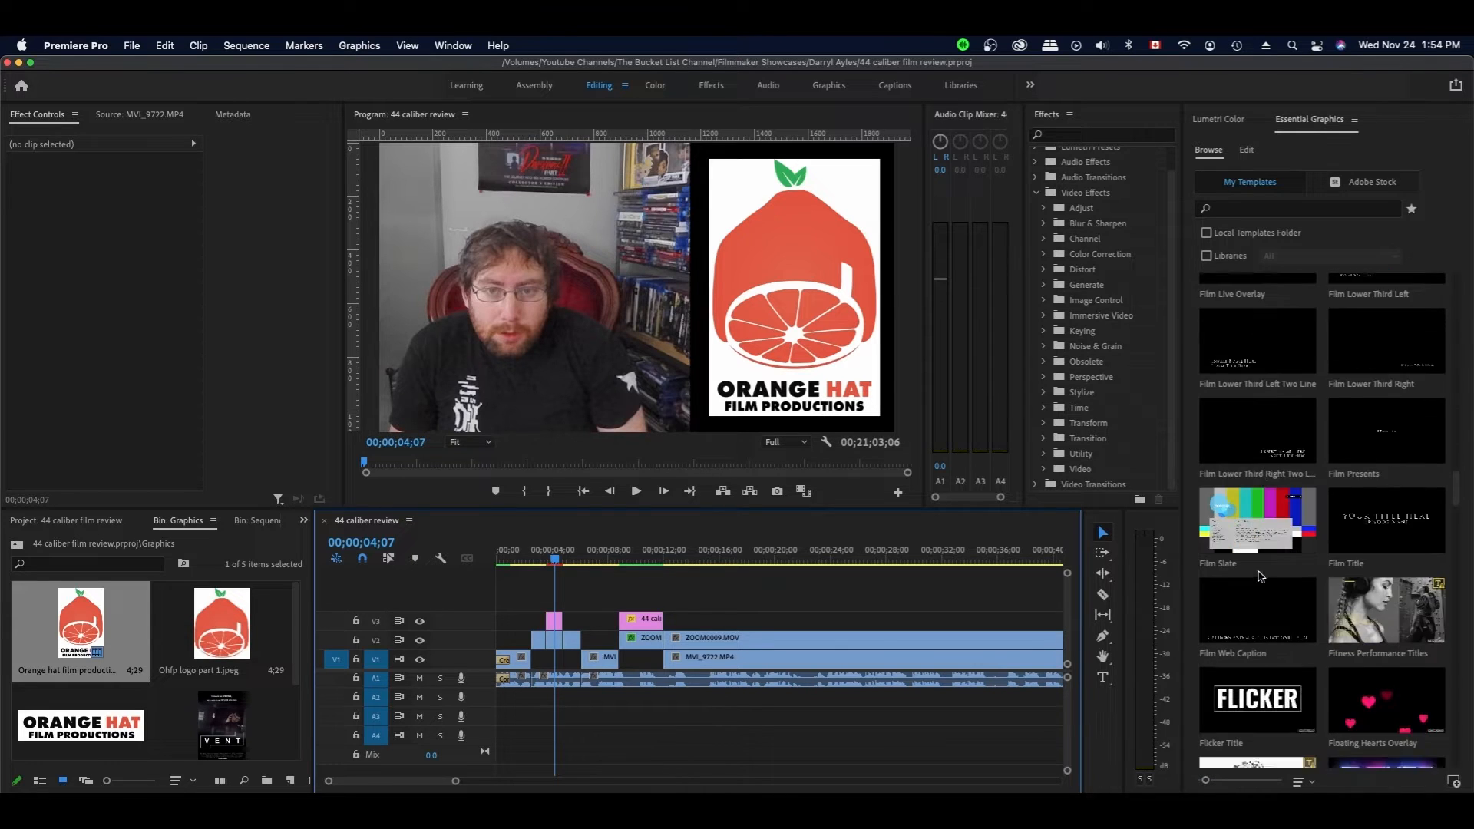
{"action": "scroll", "coordinate": [1260, 576], "scroll_direction": "down", "scroll_amount": 10}
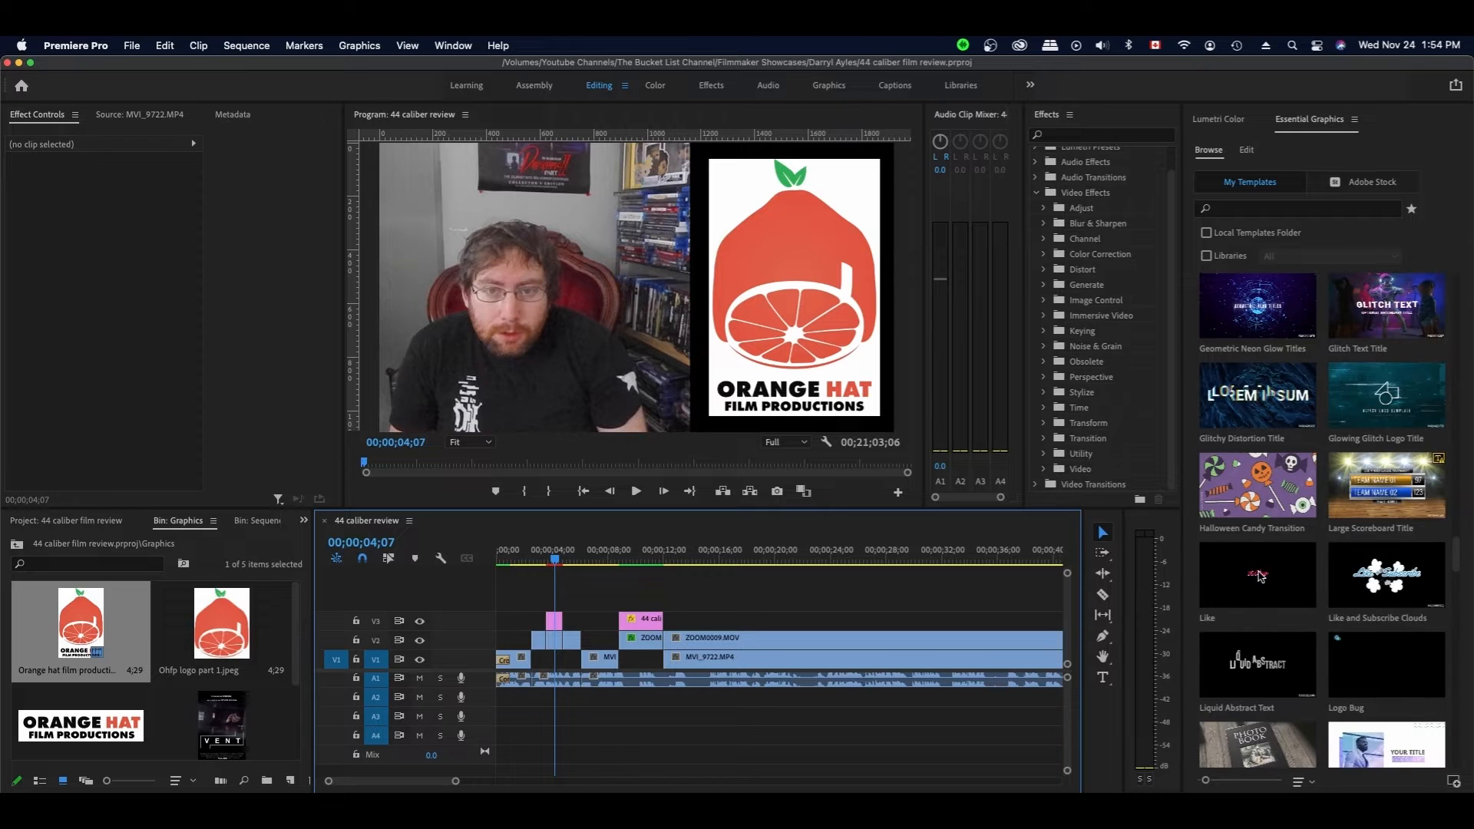
{"action": "scroll", "coordinate": [1259, 576], "scroll_direction": "up", "scroll_amount": 10}
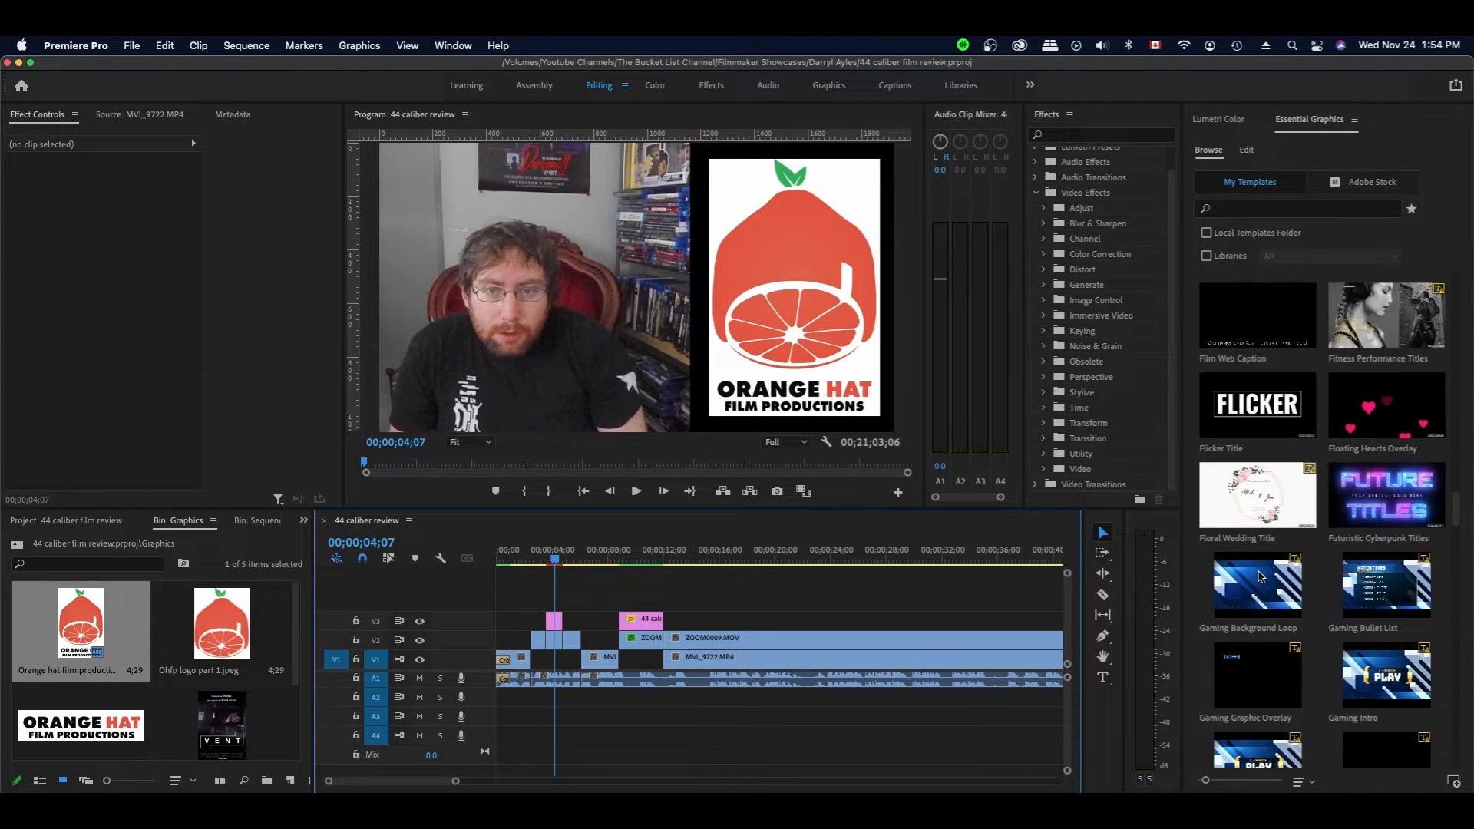
{"action": "scroll", "coordinate": [1260, 576], "scroll_direction": "up", "scroll_amount": 5}
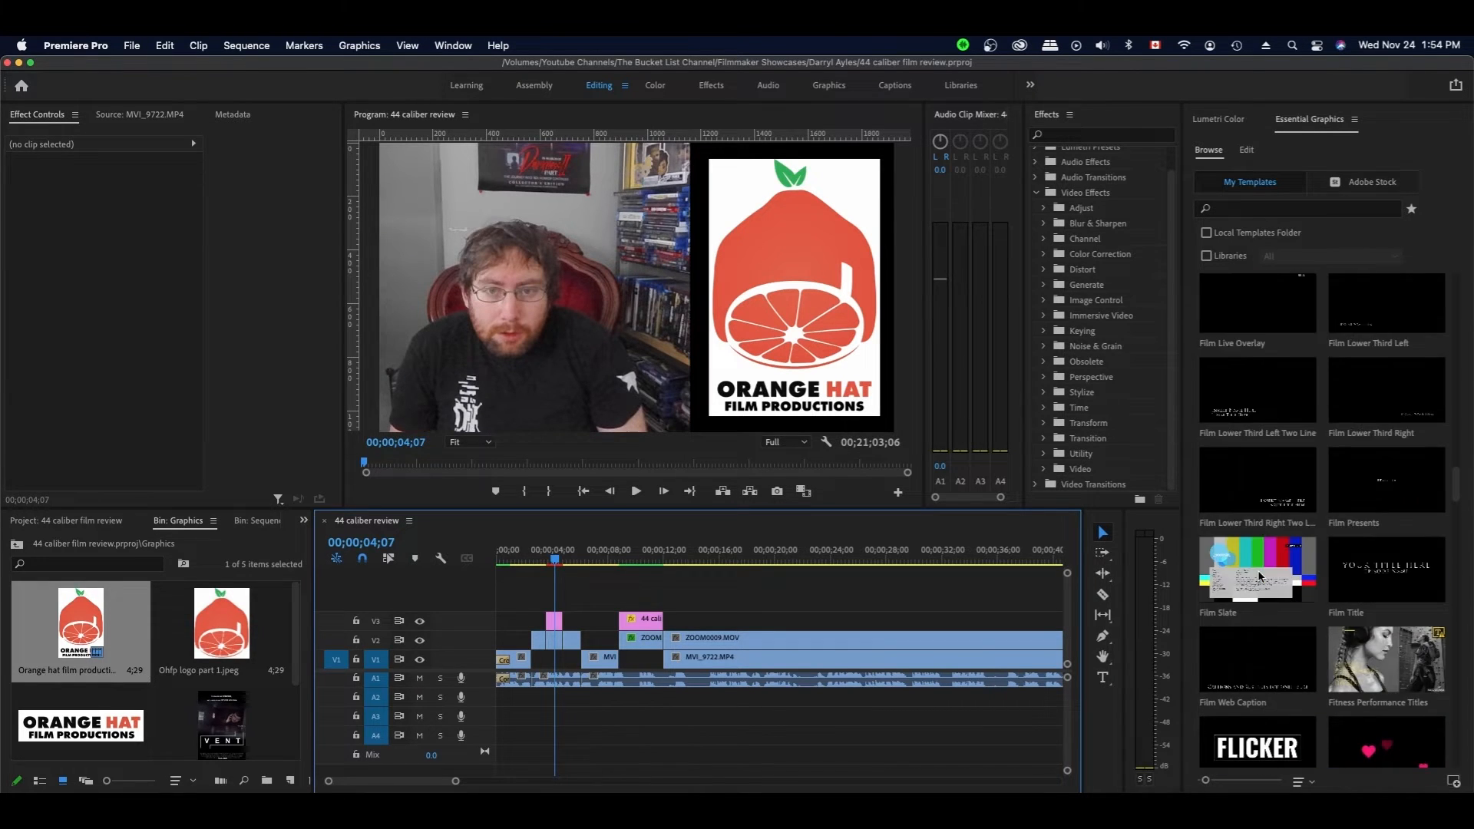
{"action": "left_click", "coordinate": [1267, 412]}
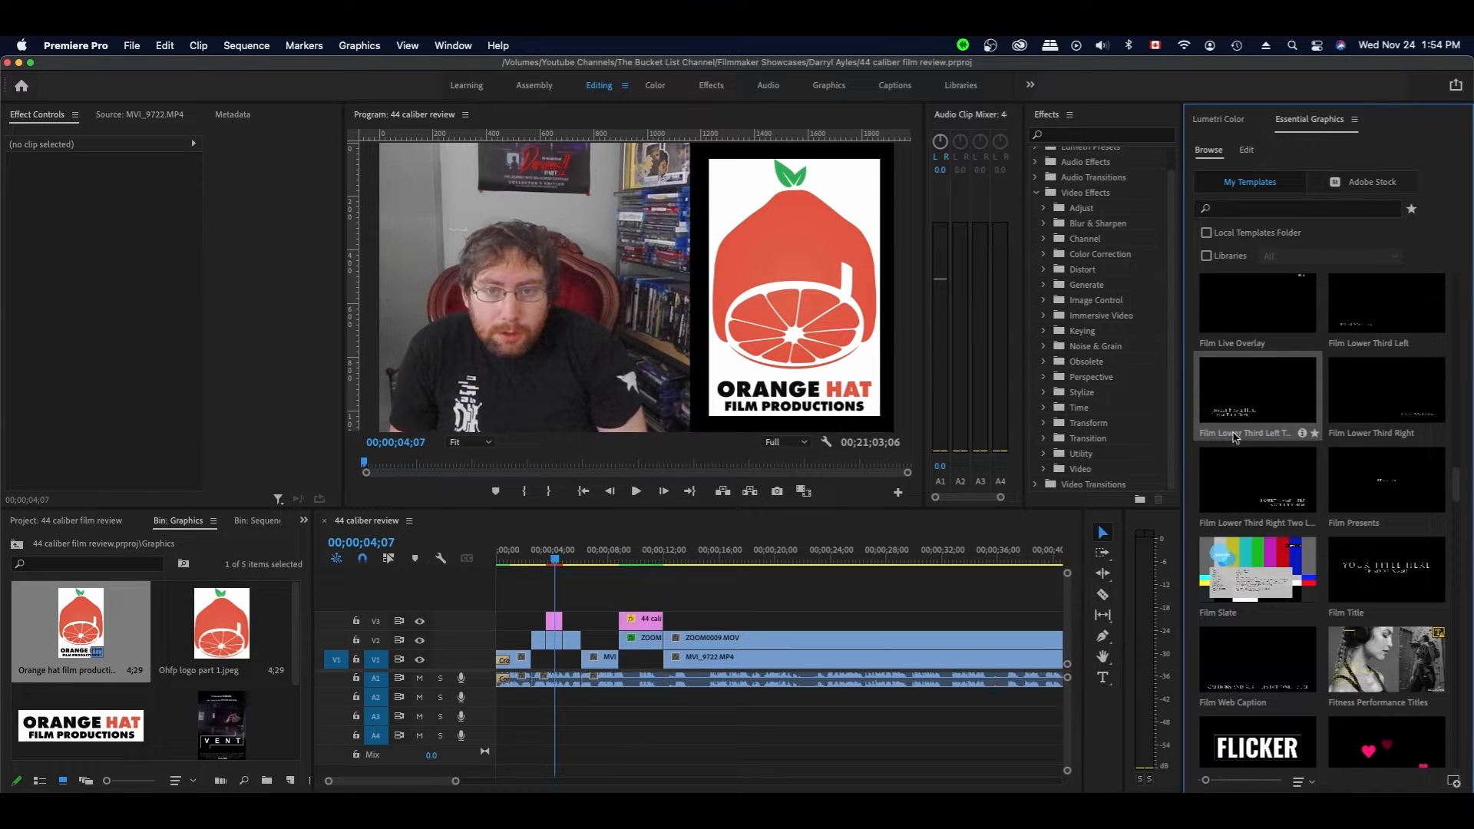
- Place the two-line lower third on V4 at sequence start, trimmed five frames to 4;25
{"action": "left_click_drag", "start_coordinate": [1230, 409], "coordinate": [498, 598]}
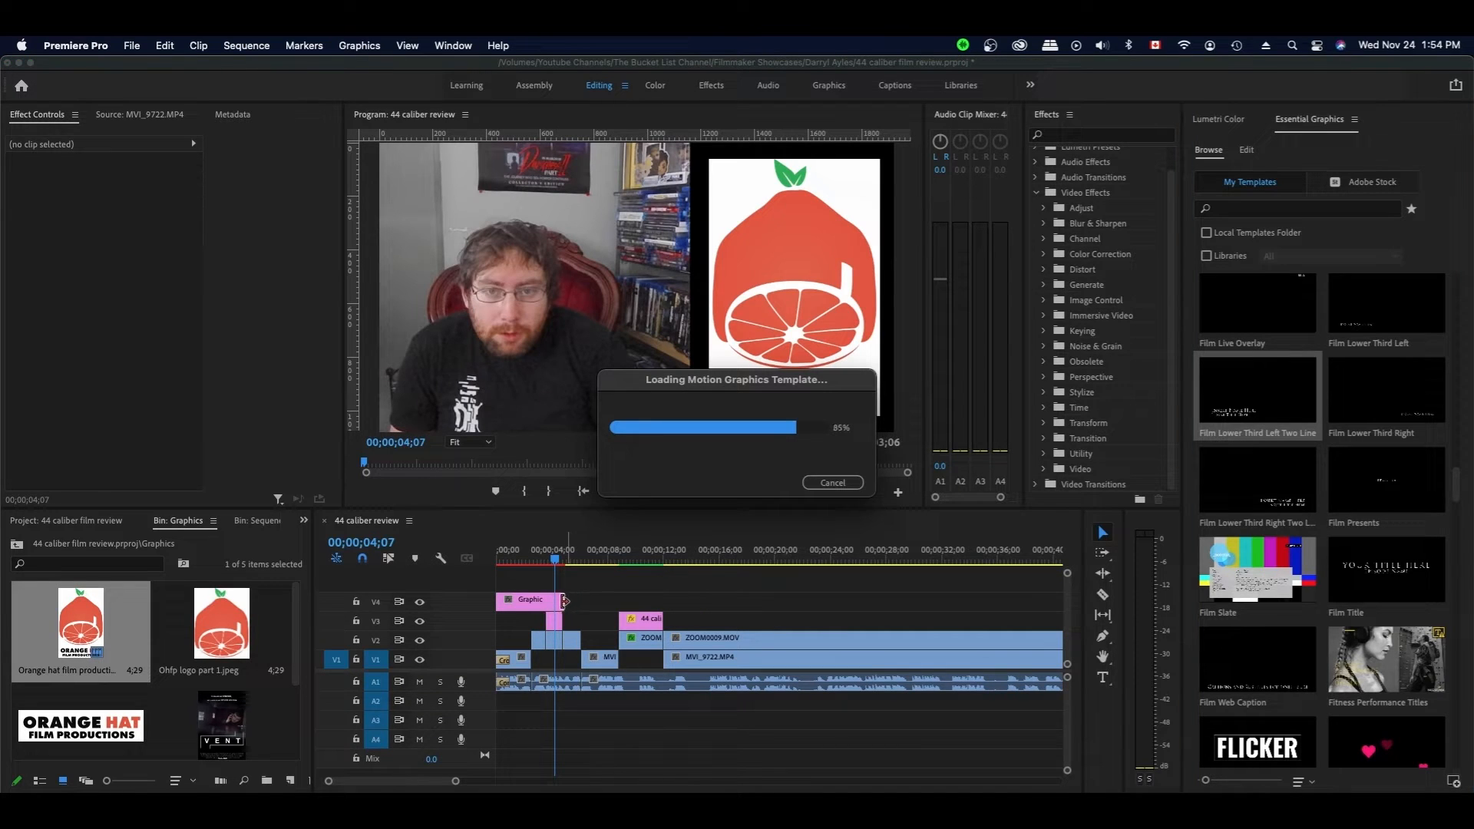
{"action": "left_click_drag", "start_coordinate": [563, 600], "coordinate": [565, 600]}
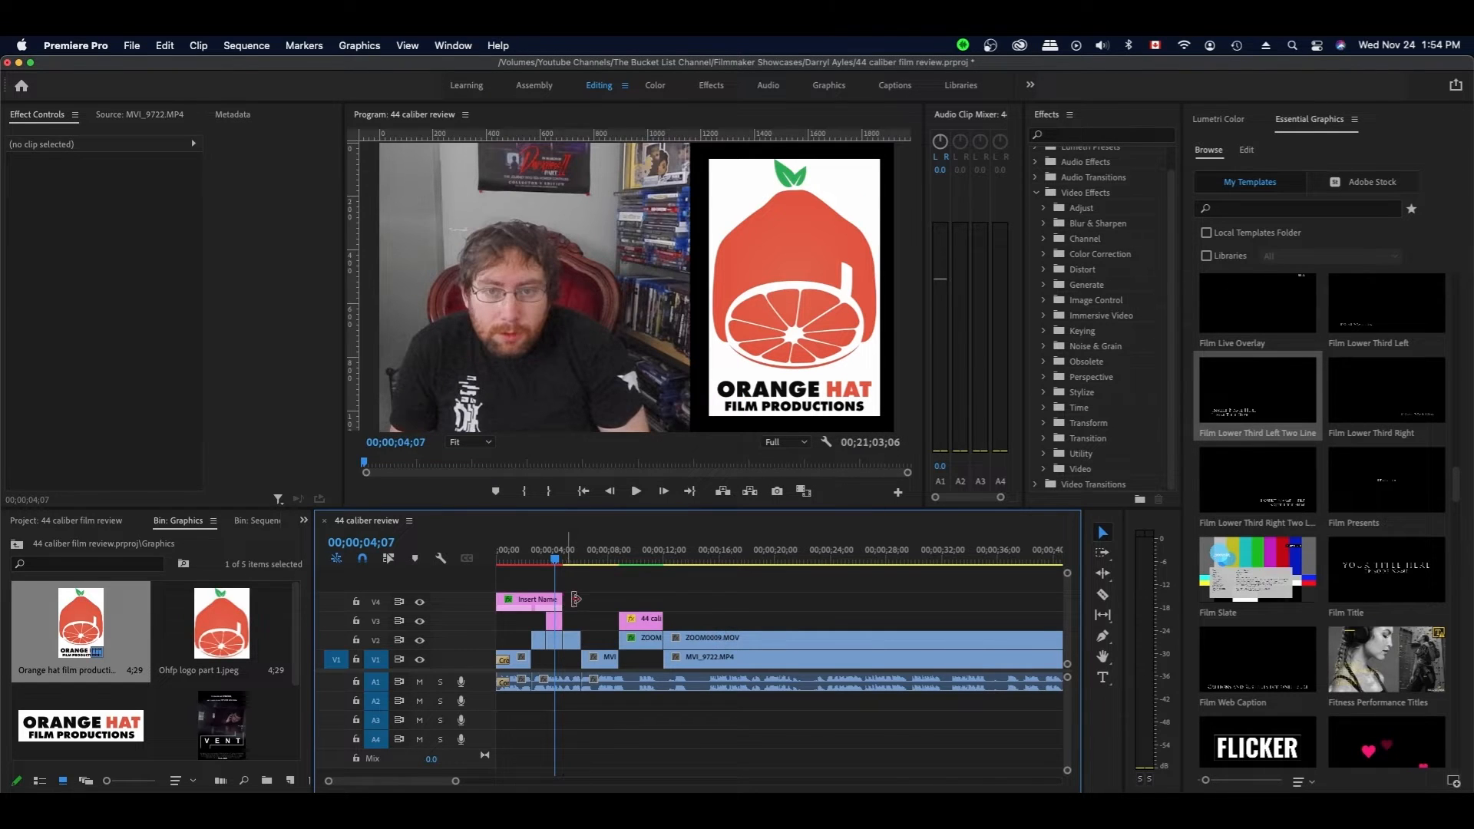
{"action": "left_click", "coordinate": [534, 558]}
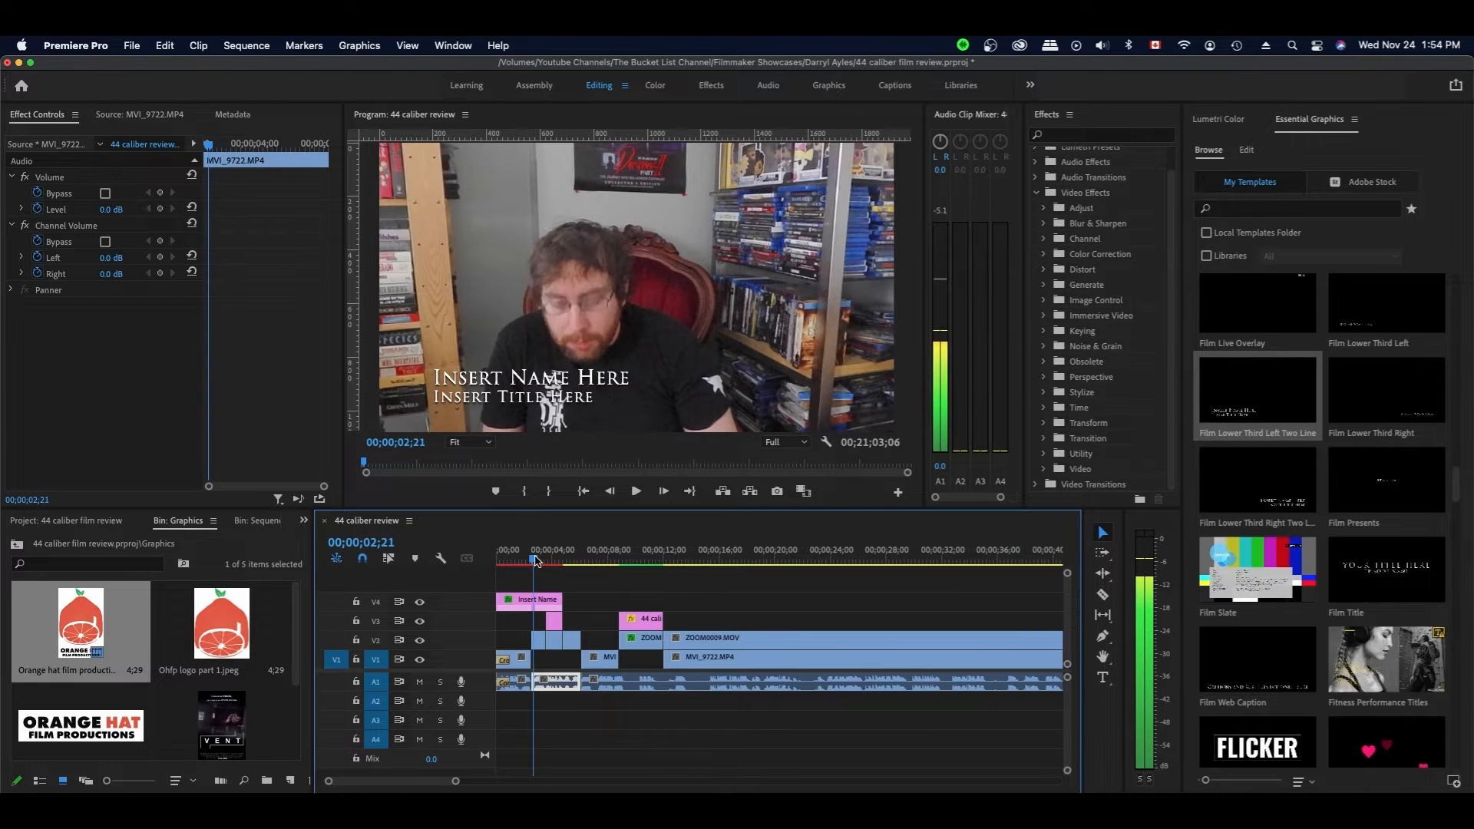
{"action": "left_click", "coordinate": [537, 600]}
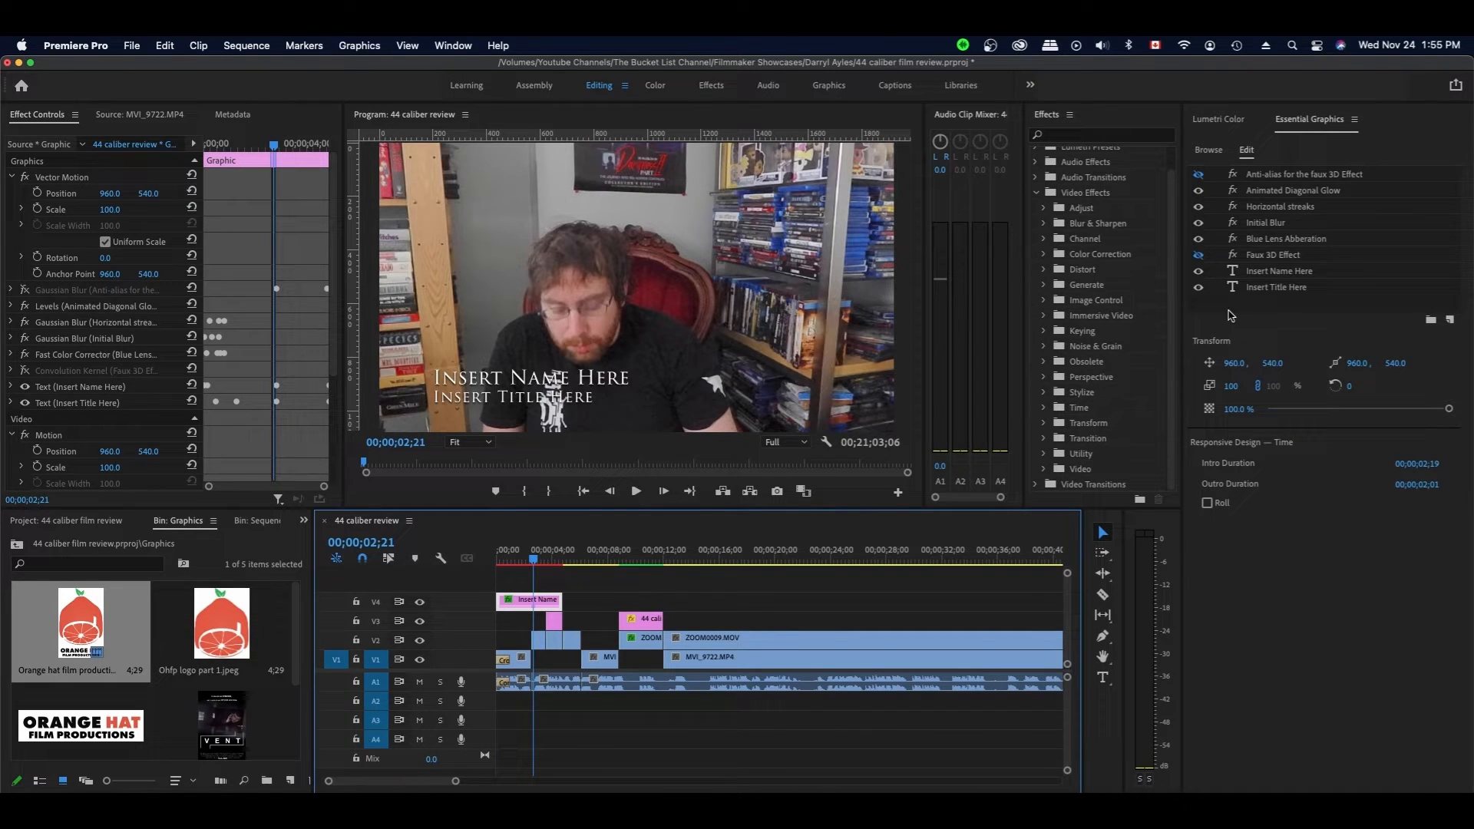
- Enter the reviewer's name on the first title line and their social media handle on the second
{"action": "left_click", "coordinate": [1286, 273]}
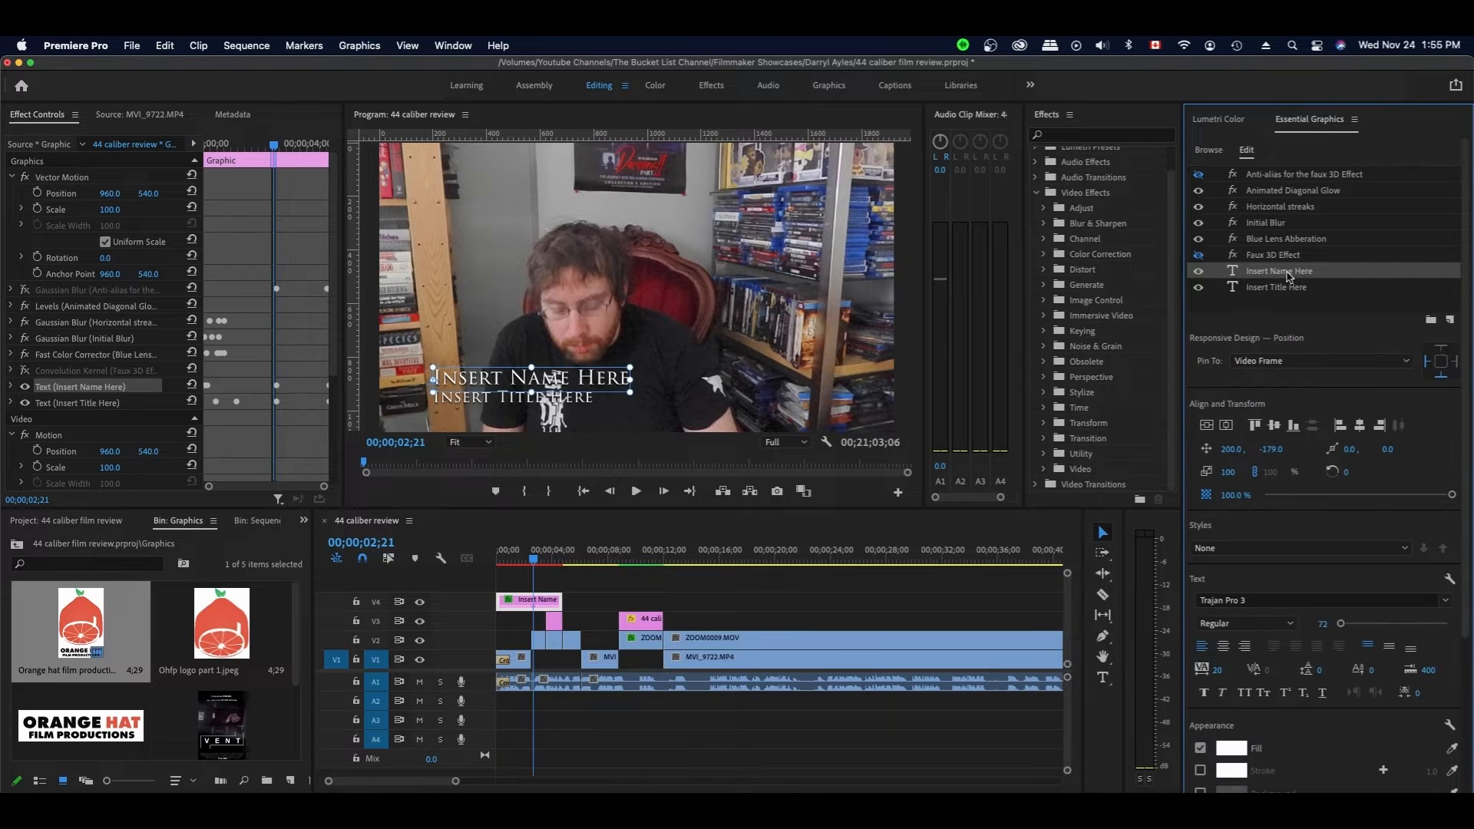
{"action": "double_click", "coordinate": [1288, 273]}
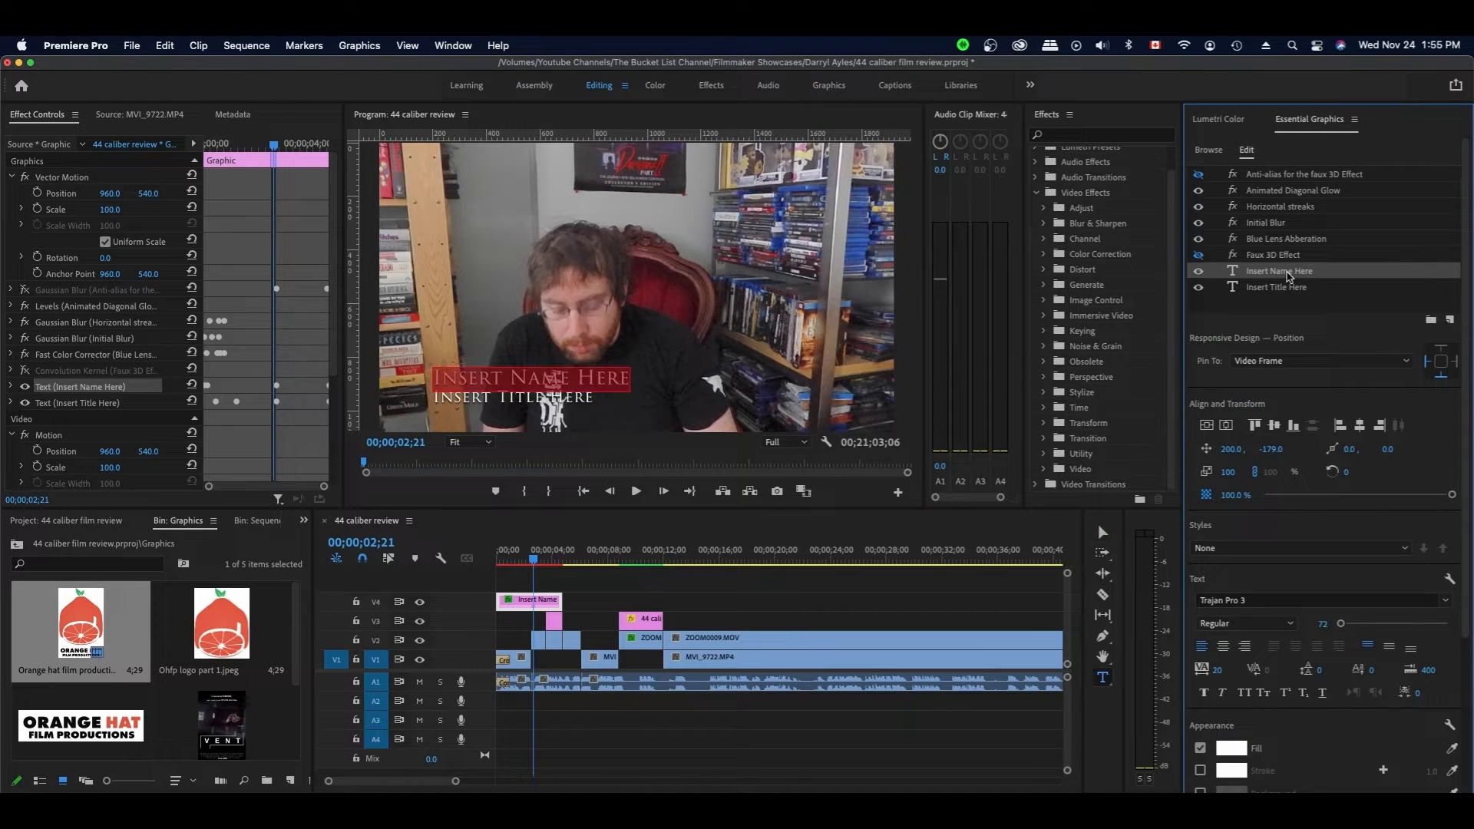
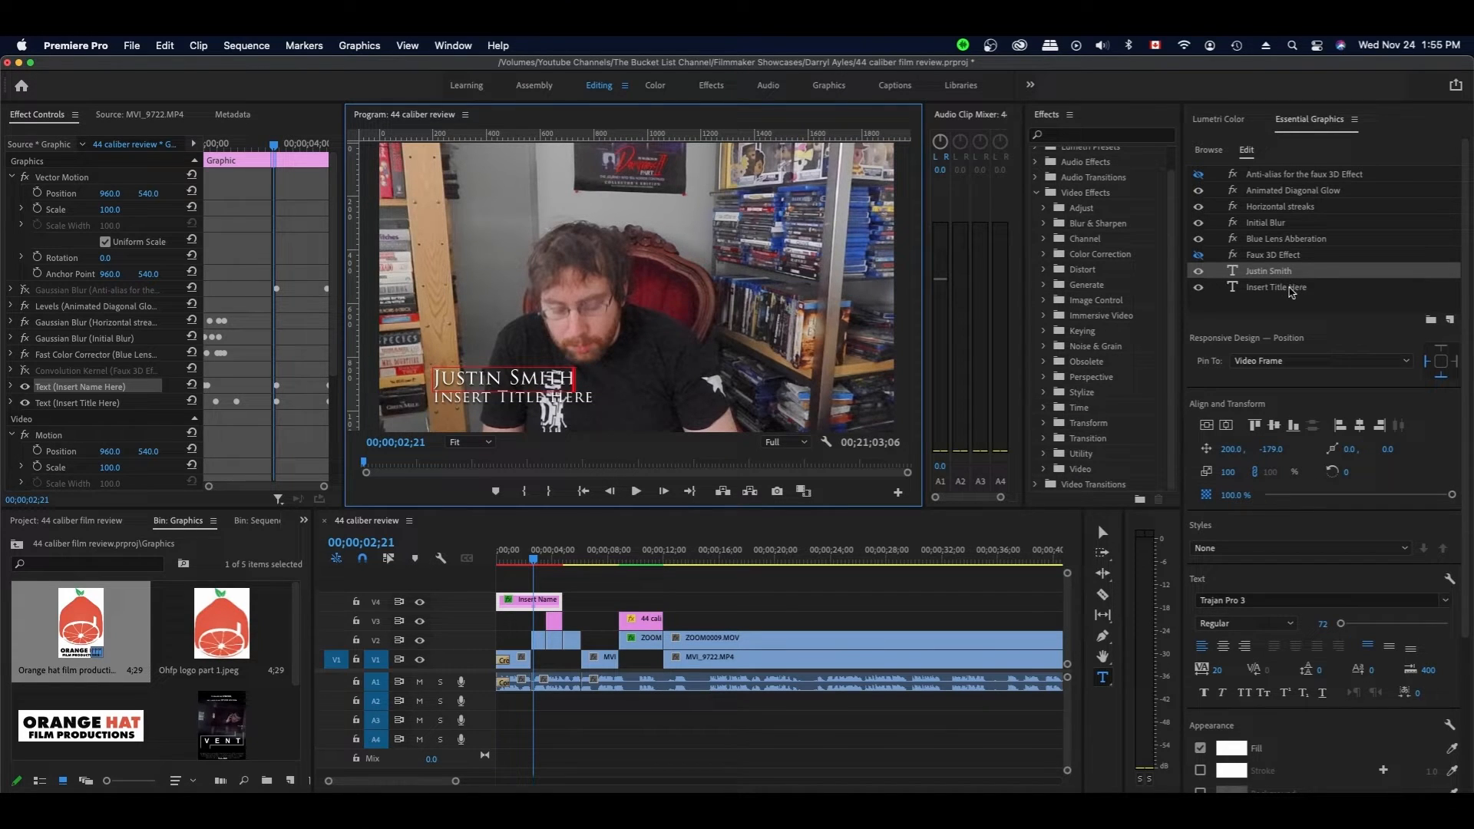
{"action": "left_click", "coordinate": [1289, 289]}
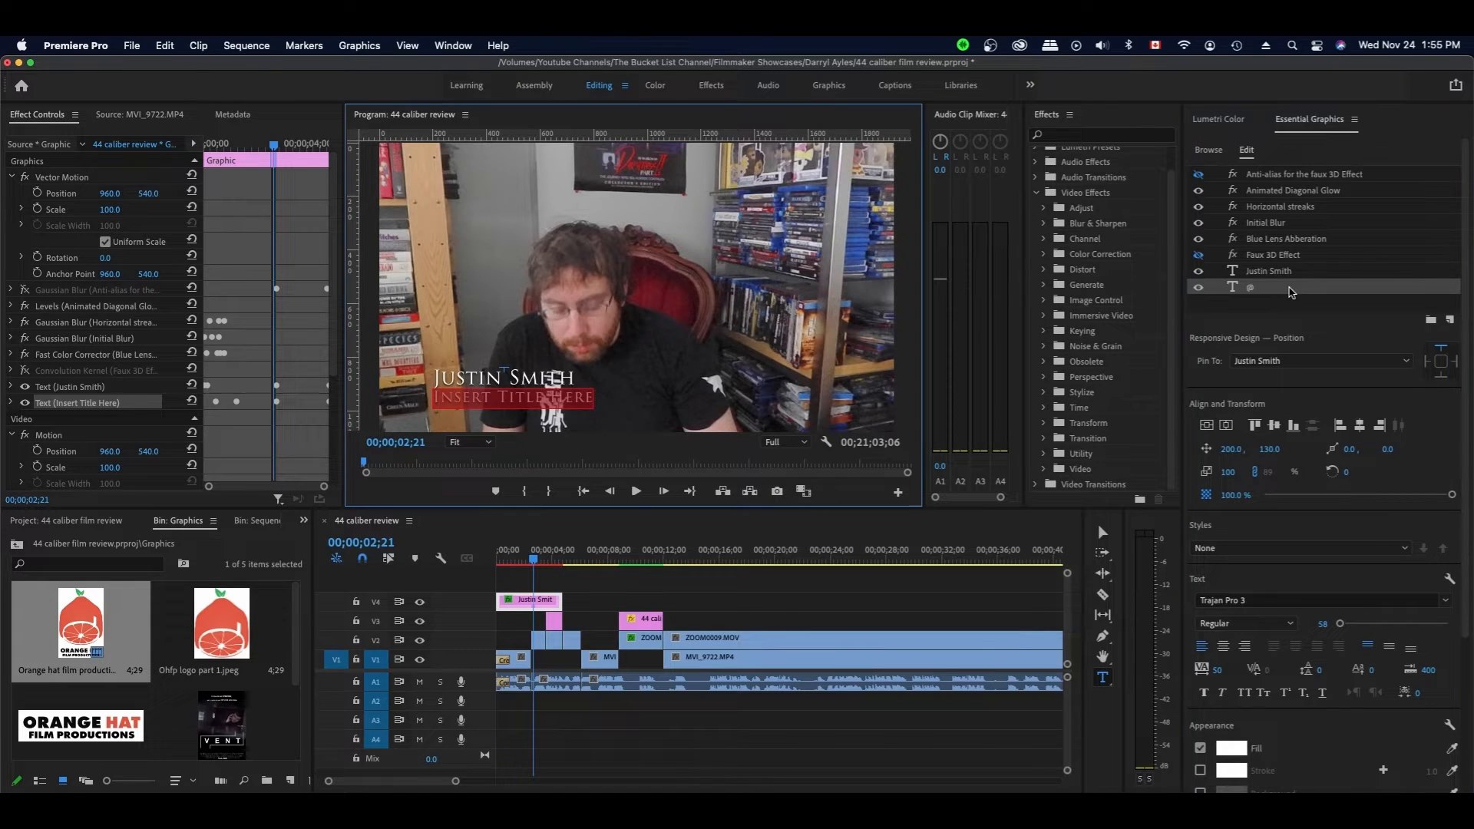
{"action": "type", "text": "@justin"}
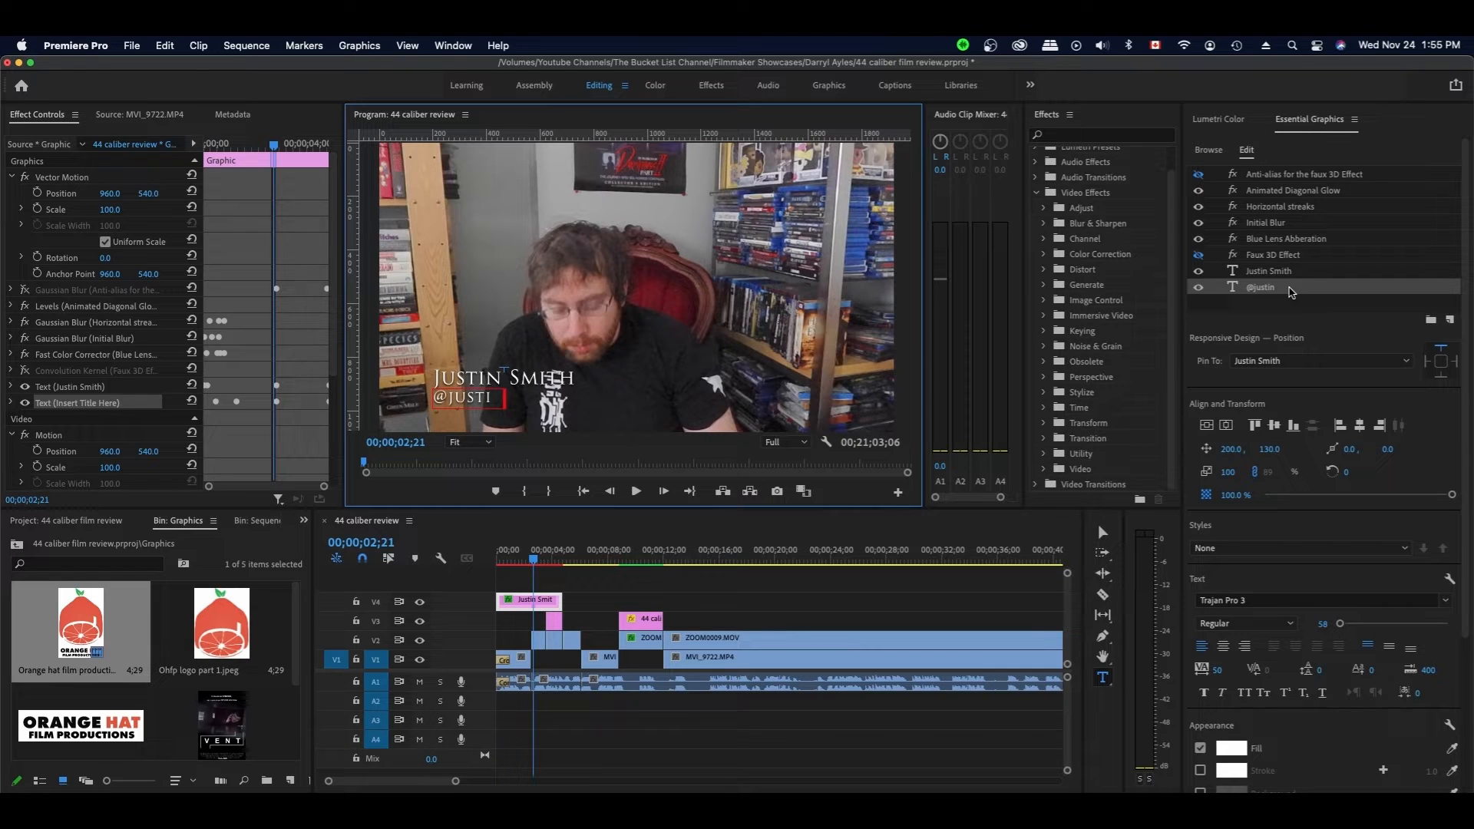
{"action": "type", "text": "058"}
{"action": "left_click", "coordinate": [607, 588]}
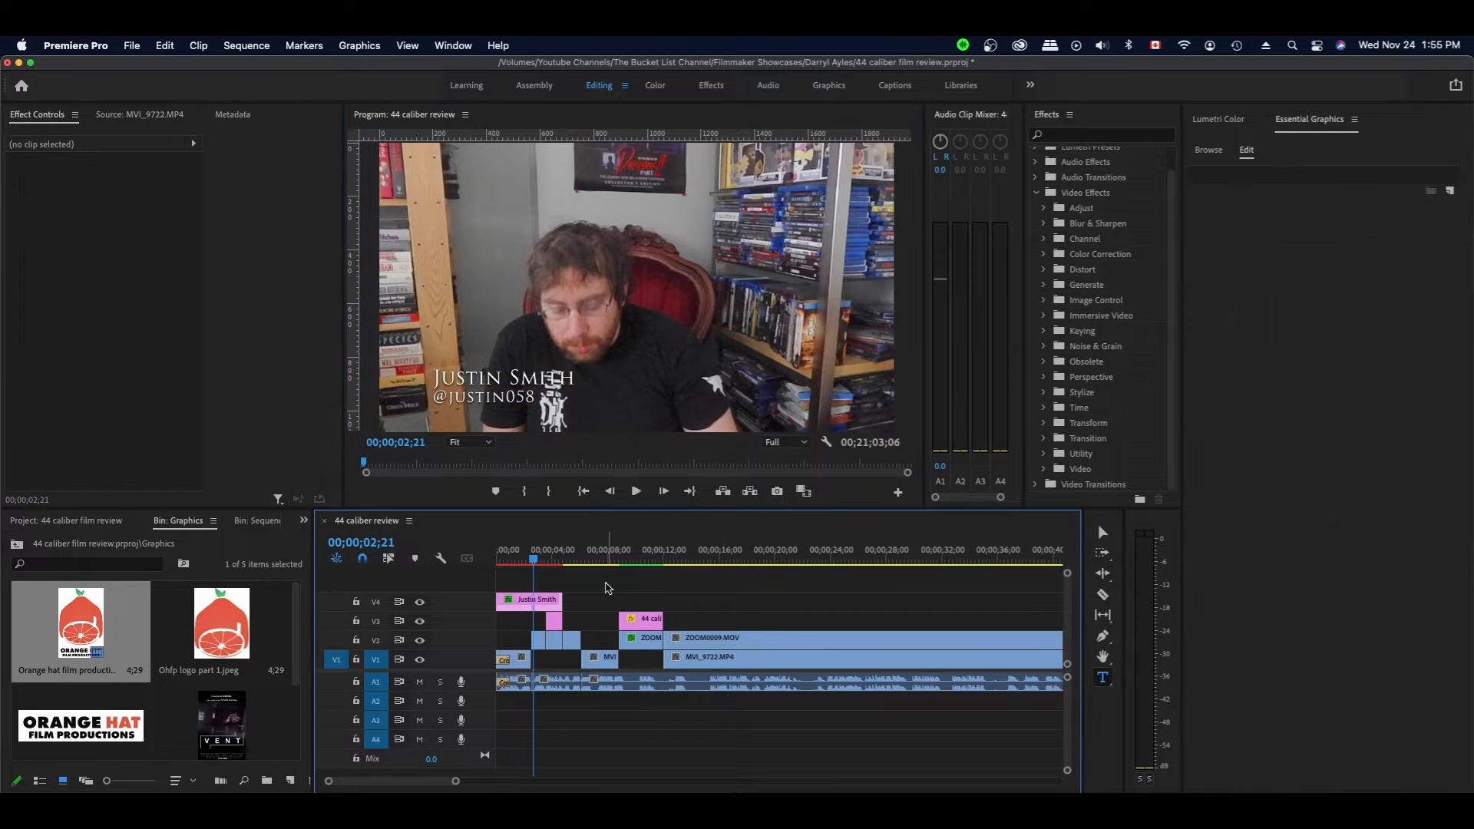
- Render previews, play the opening through 12;13, and return to the poster at 9;26
{"action": "key", "text": "Return"}
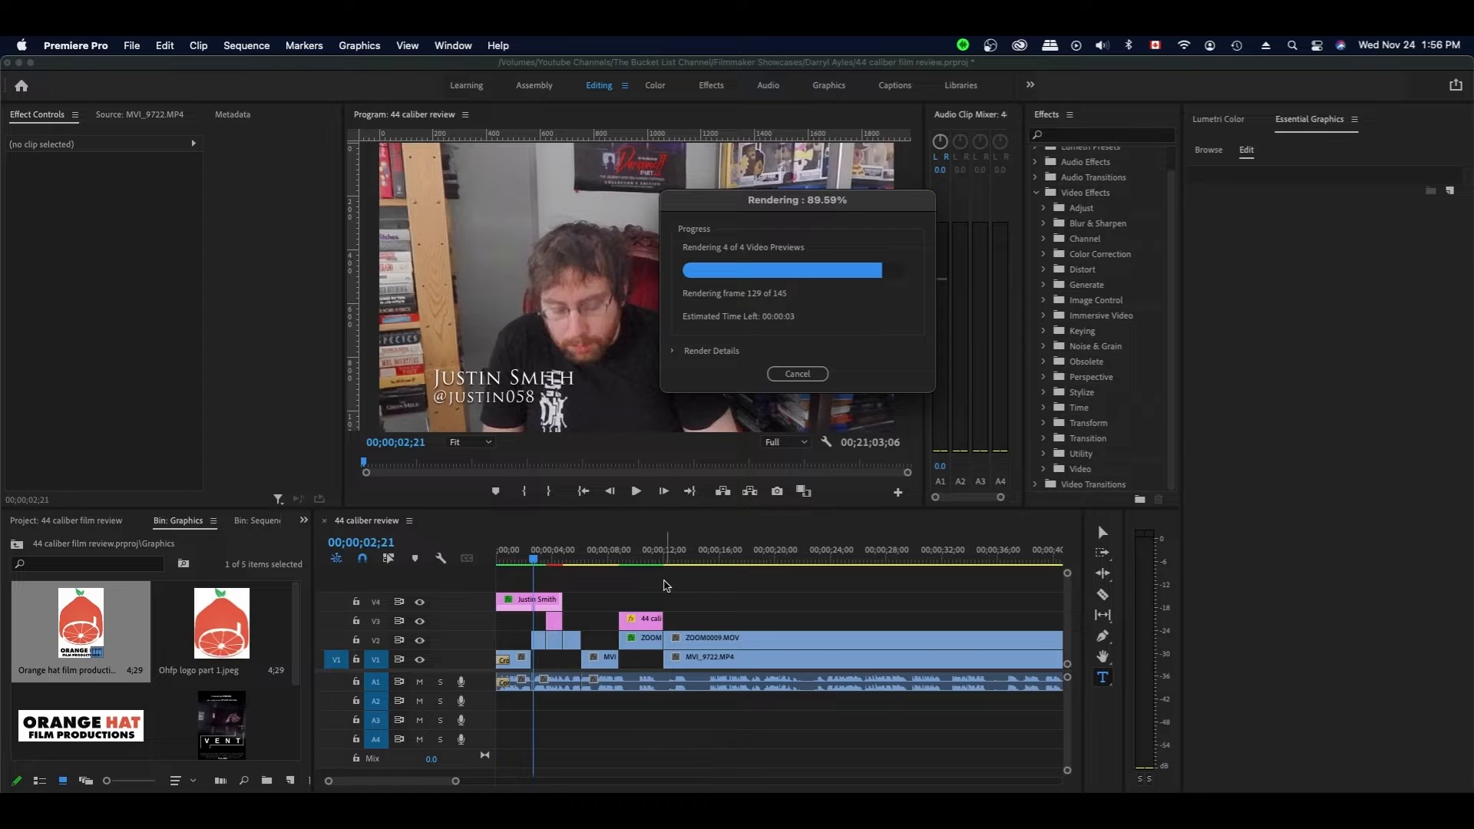
{"action": "left_click", "coordinate": [508, 563]}
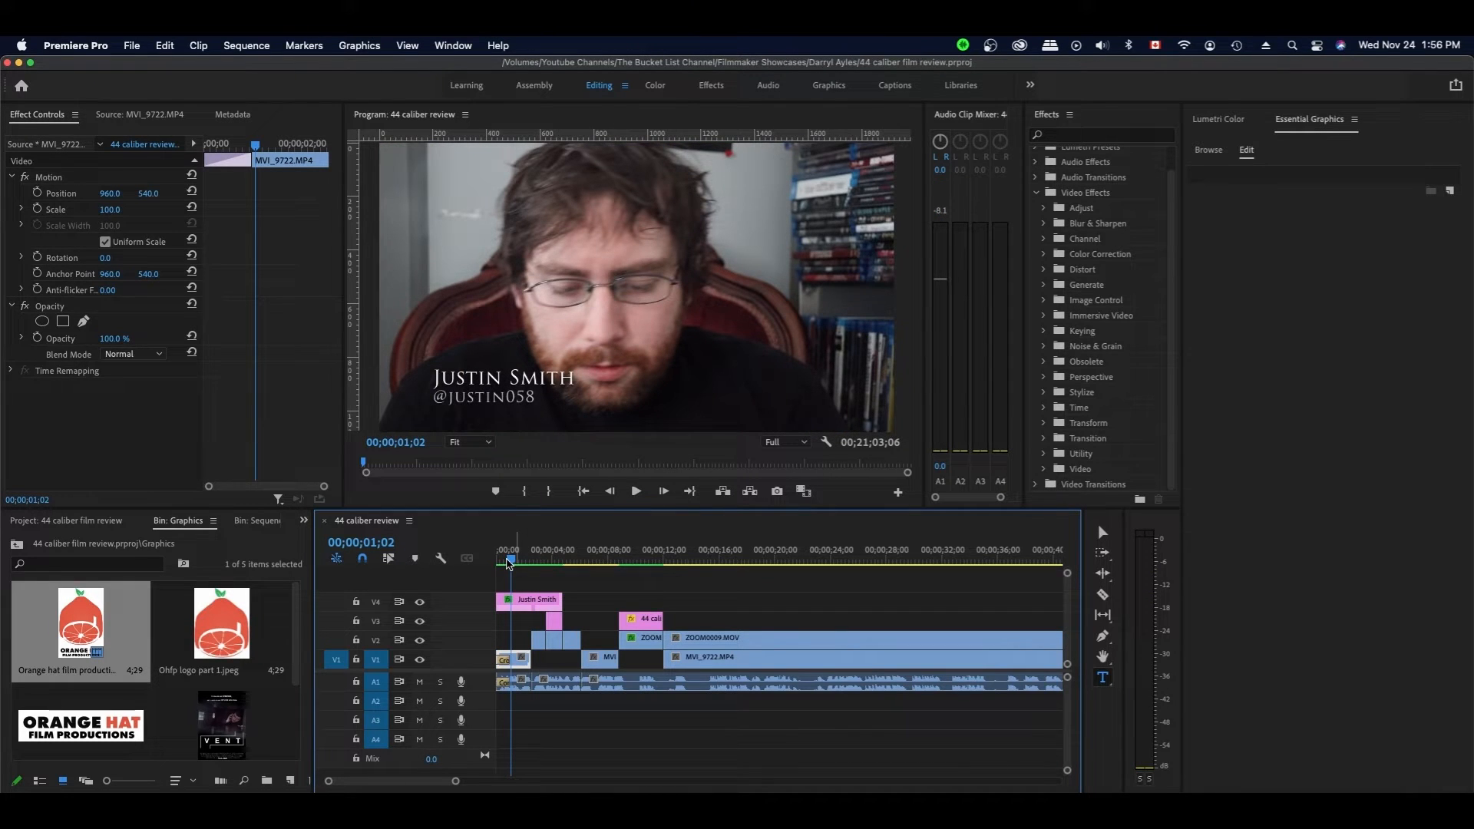
{"action": "key", "text": "Return"}
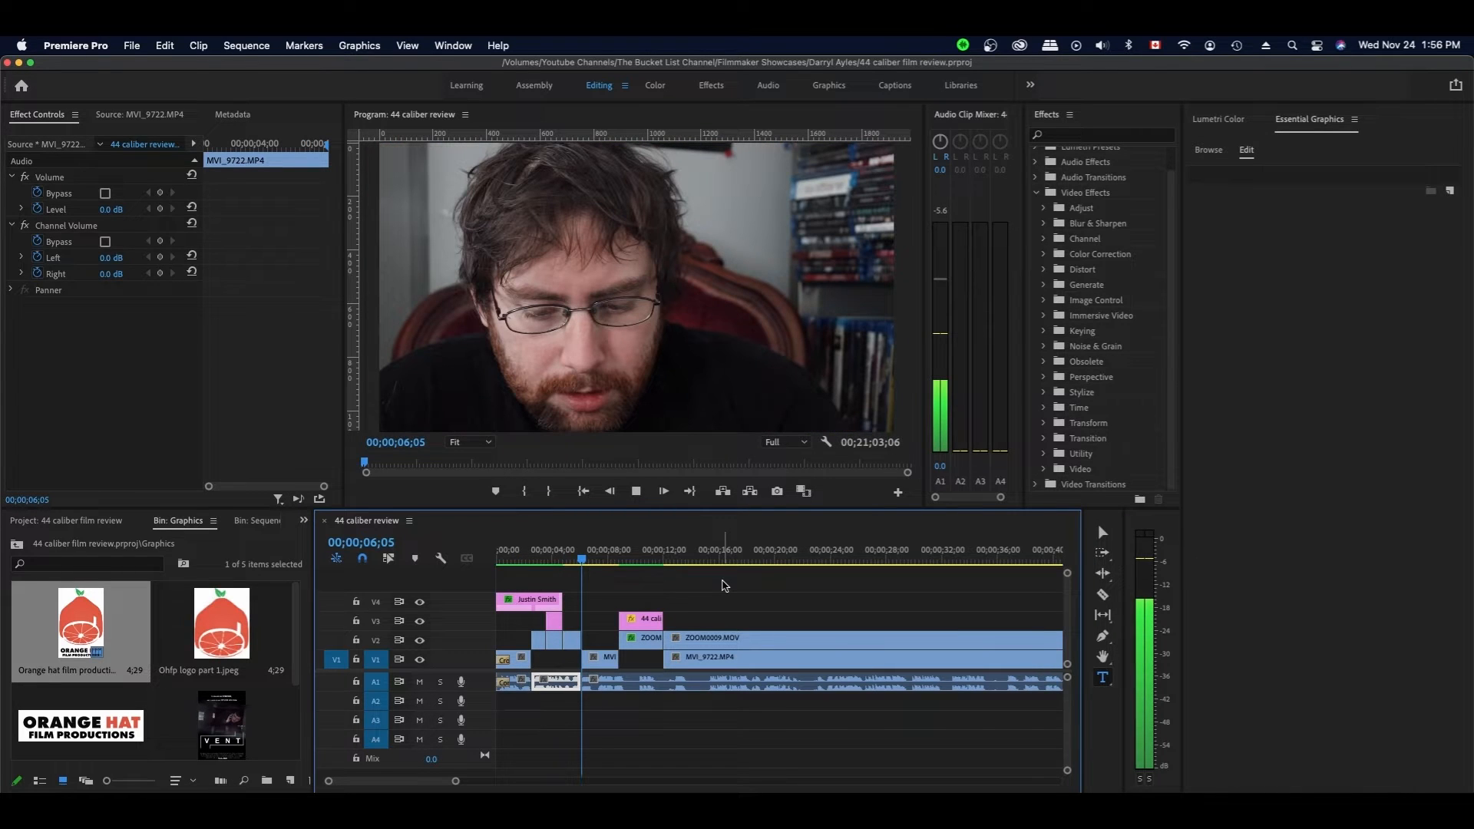
{"action": "left_click", "coordinate": [602, 658]}
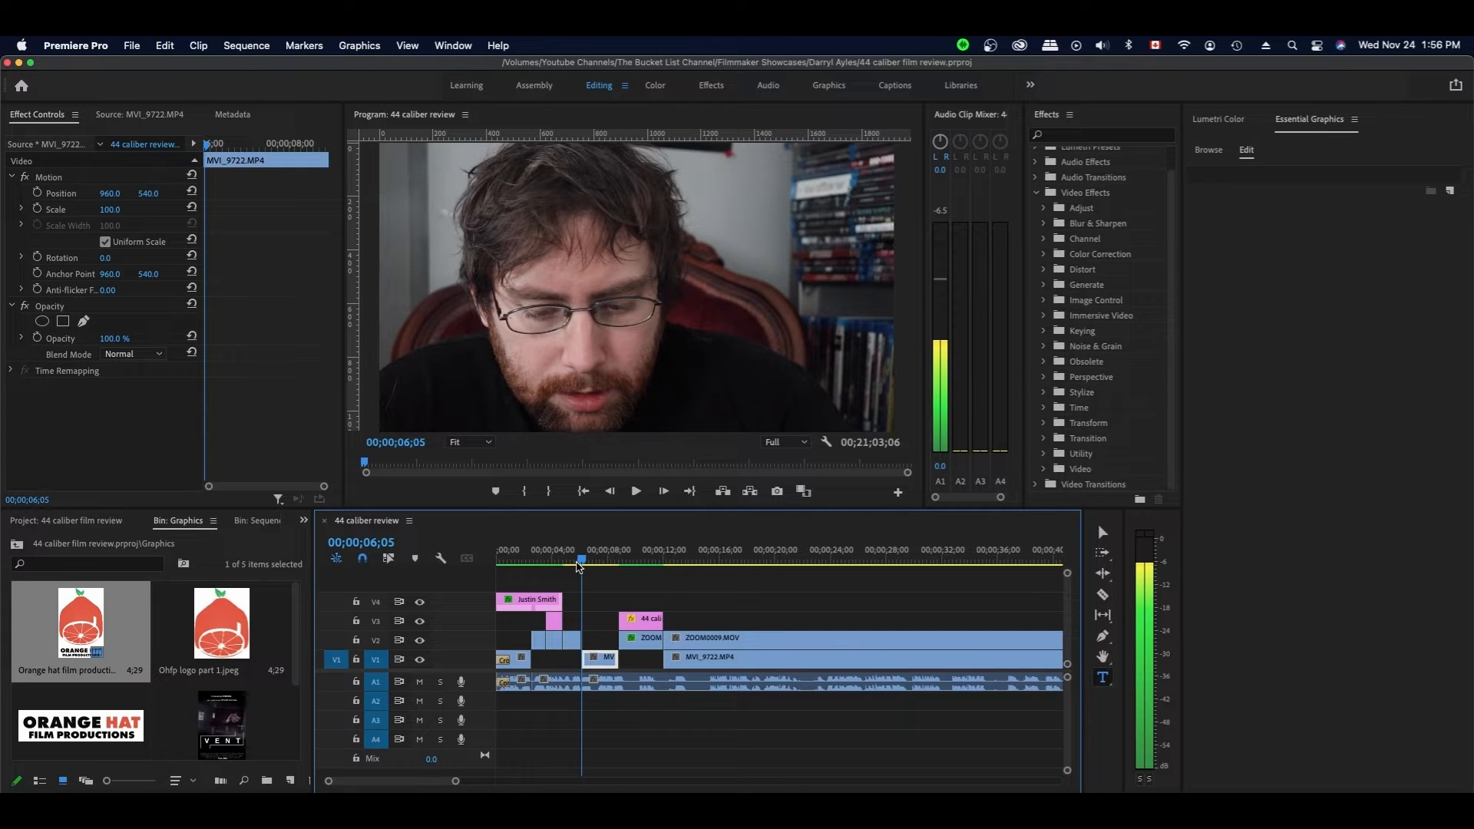
{"action": "key", "text": "space"}
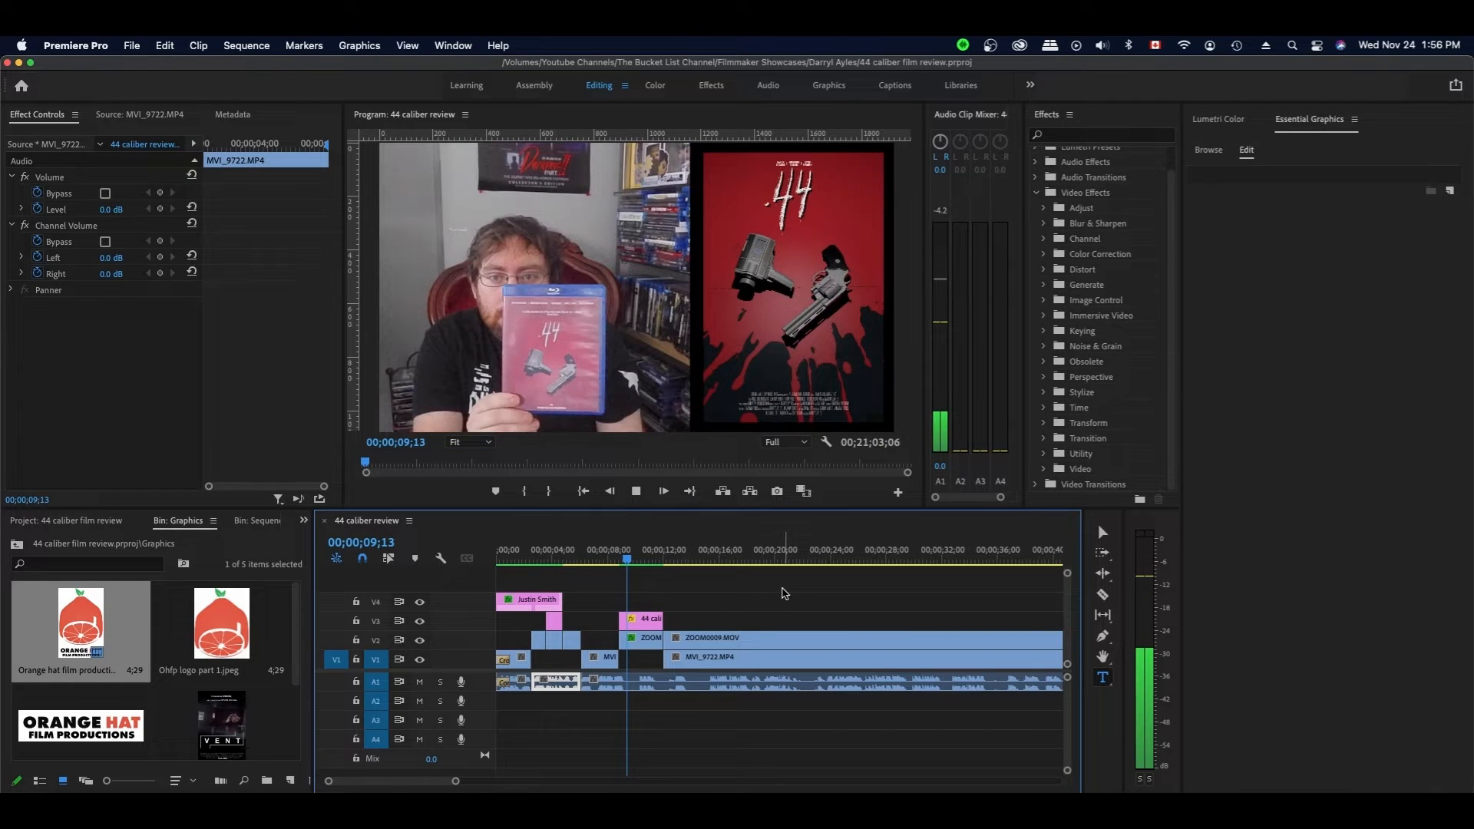
{"action": "key", "text": "space"}
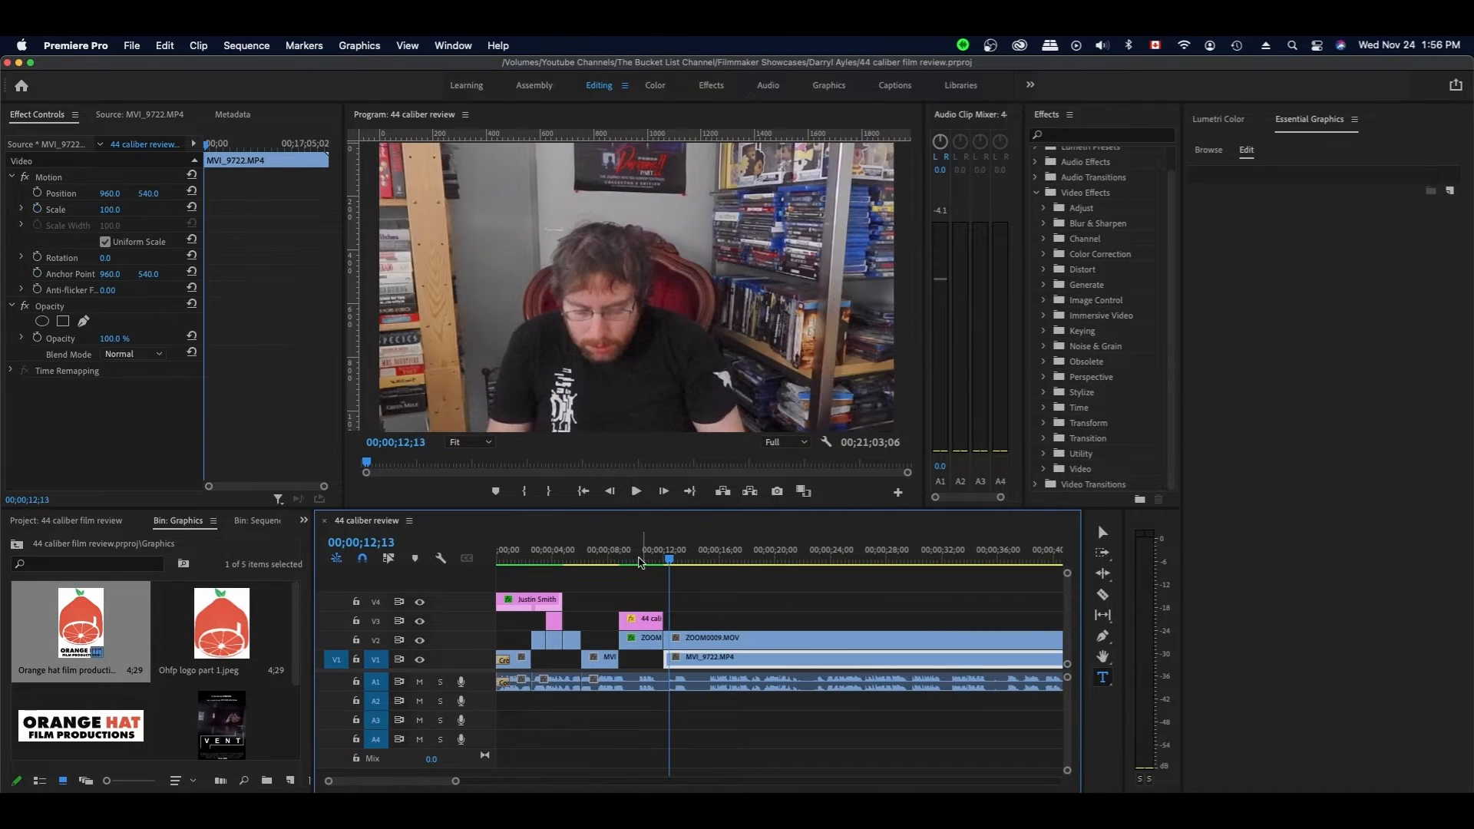
{"action": "left_click", "coordinate": [636, 560]}
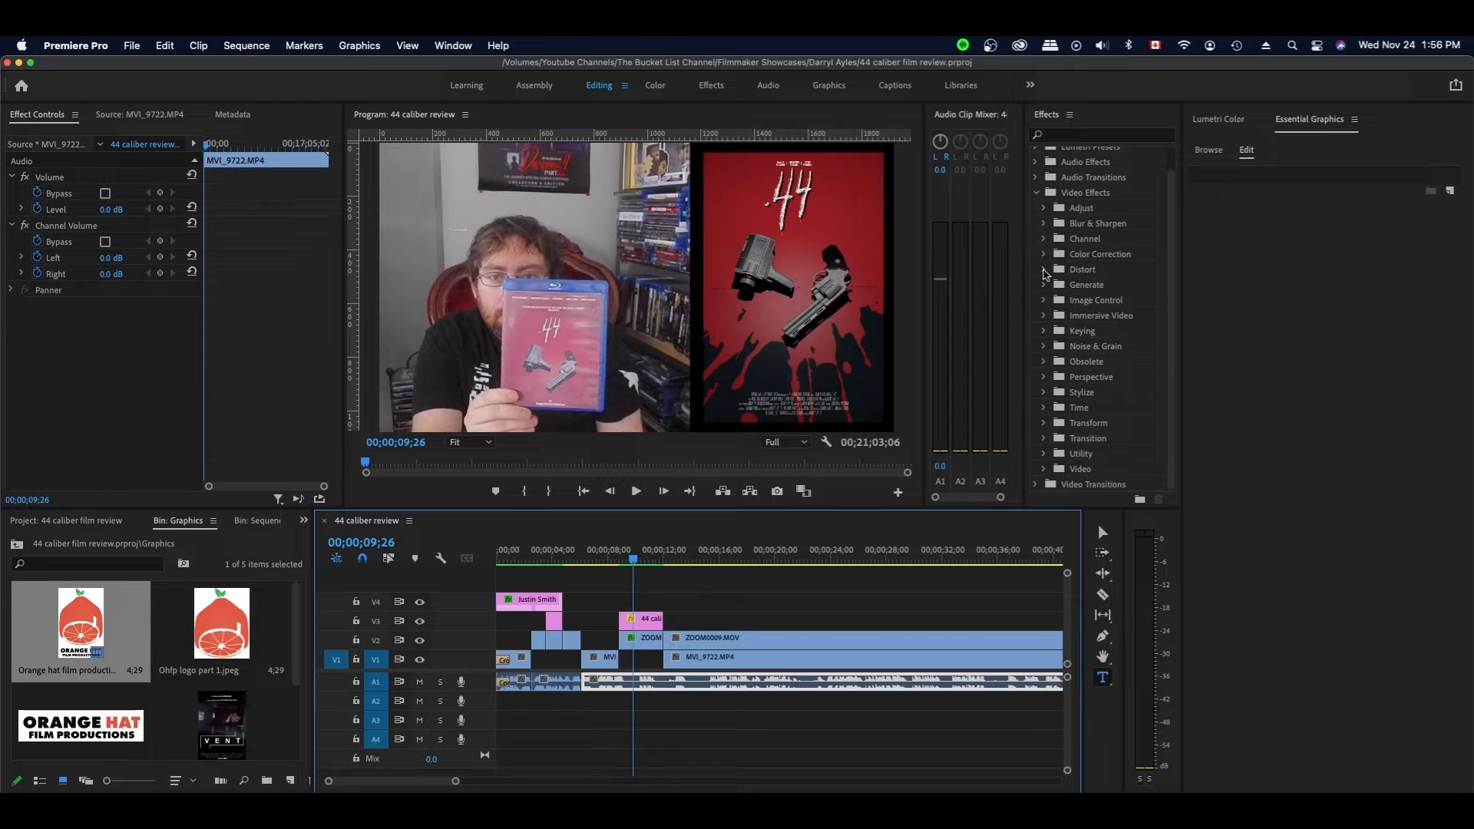
- Apply a Drop Shadow from the Perspective effects to the 44 poster with white shadow colour
{"action": "left_click", "coordinate": [1043, 270]}
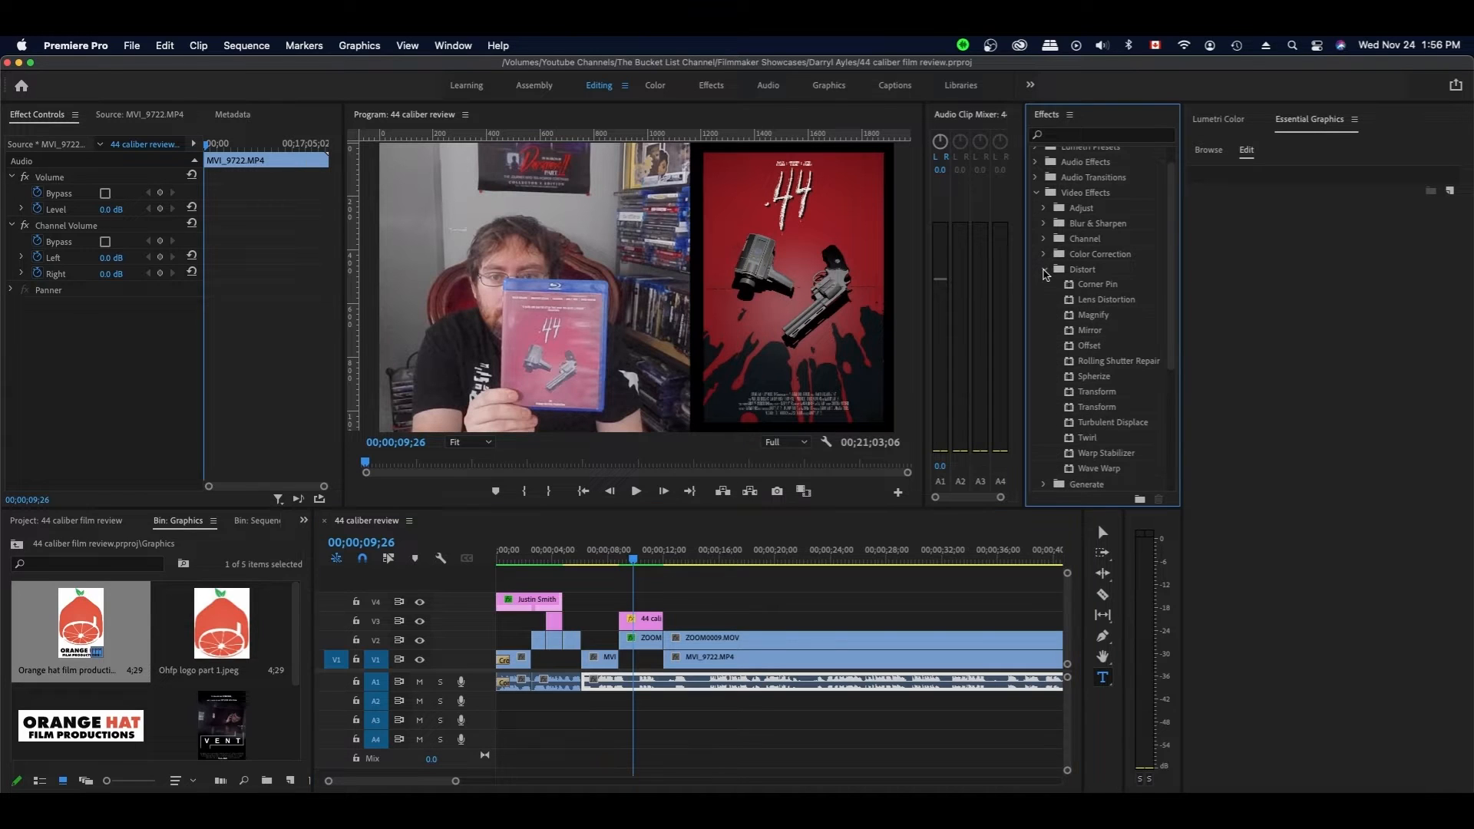
{"action": "left_click", "coordinate": [1044, 270]}
{"action": "left_click", "coordinate": [1045, 377]}
{"action": "left_click_drag", "start_coordinate": [1103, 407], "coordinate": [644, 619]}
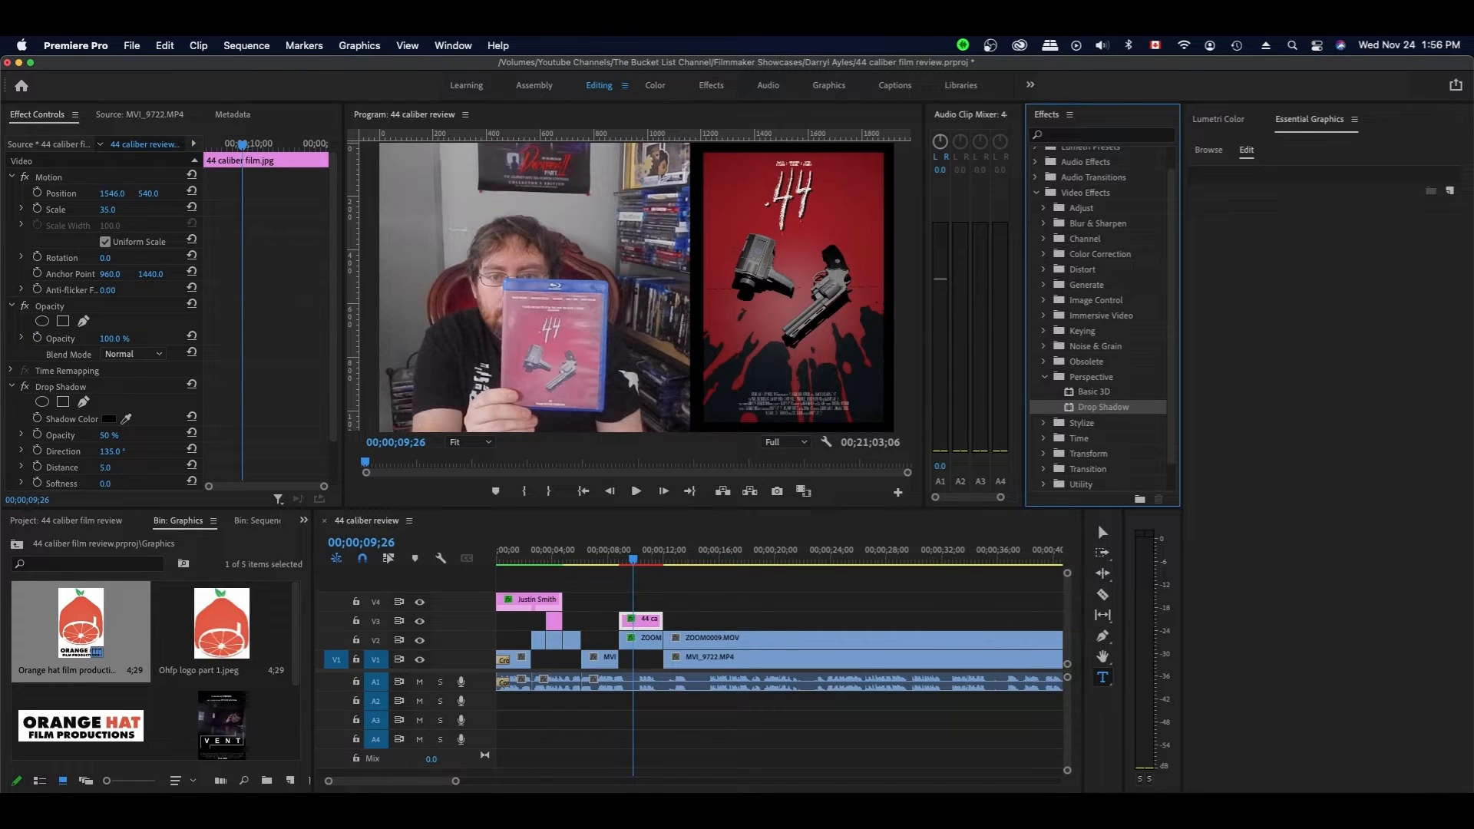
{"action": "left_click", "coordinate": [110, 420]}
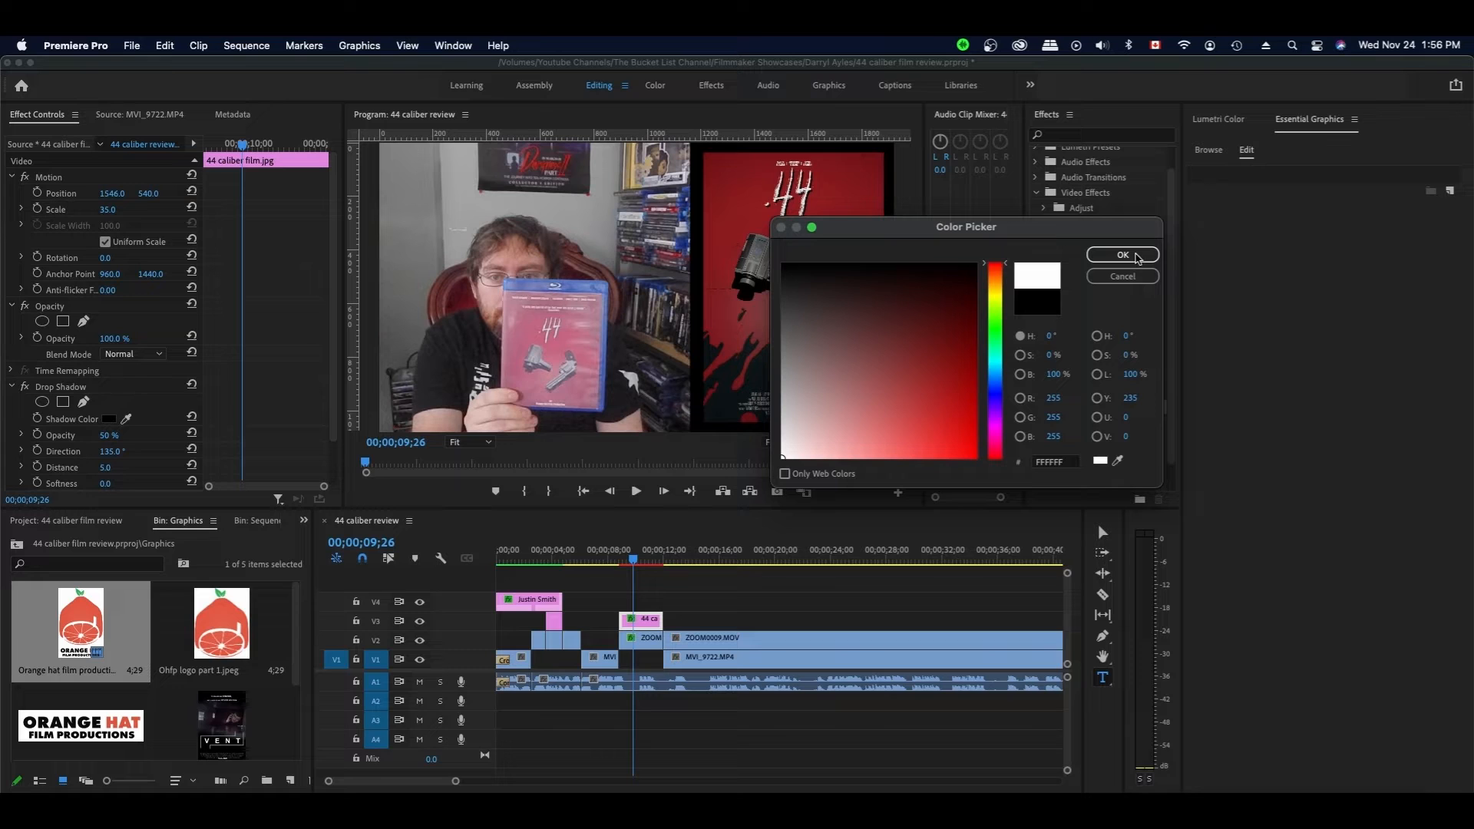
{"action": "left_click", "coordinate": [1122, 255]}
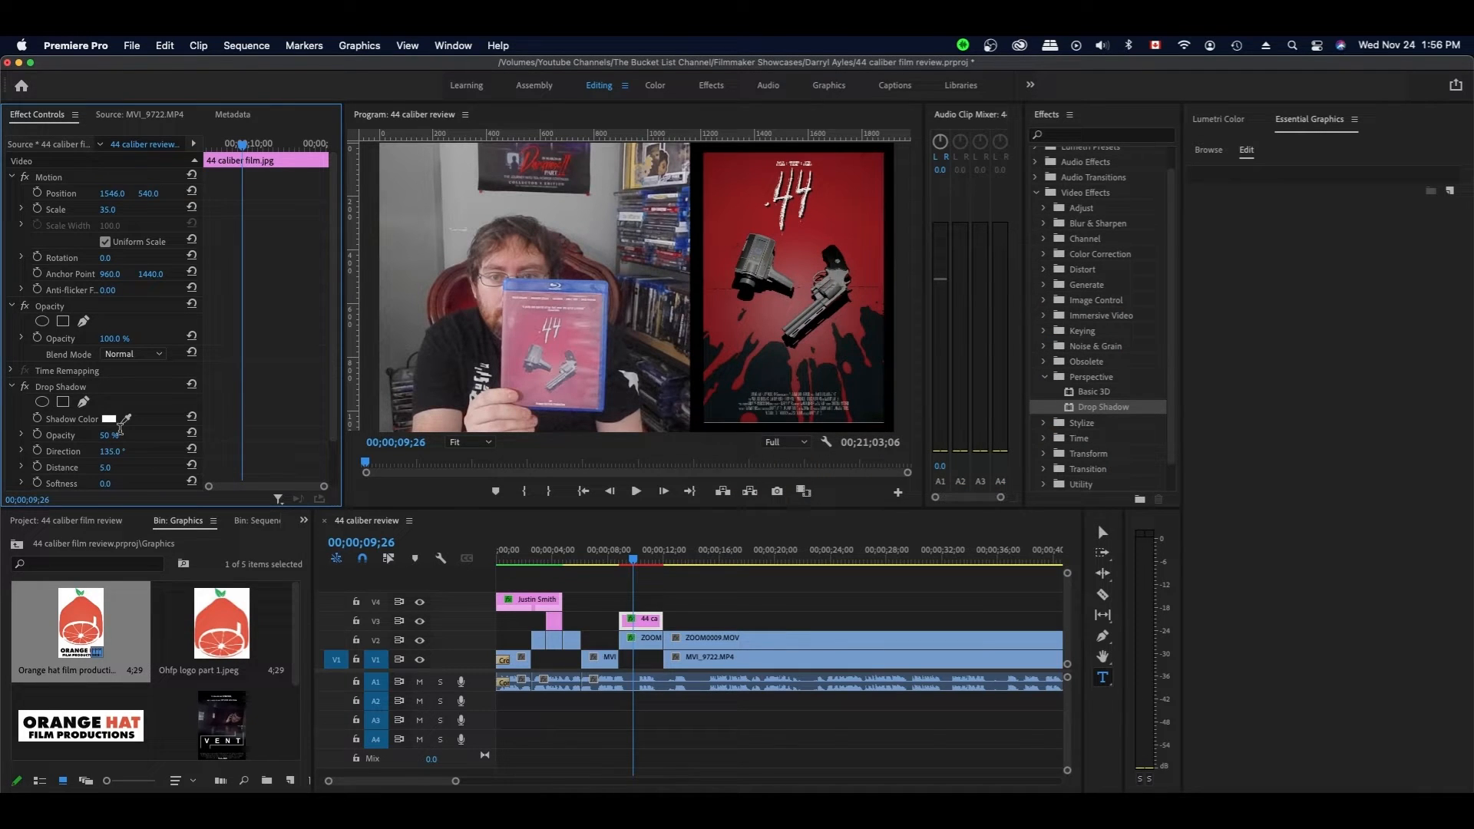
- Set the shadow to 100% opacity, direction 0, distance 0 and softness 400, then save
{"action": "left_click", "coordinate": [120, 435]}
{"action": "type", "text": "100"}
{"action": "key", "text": "Tab"}
{"action": "type", "text": "0"}
{"action": "key", "text": "Return"}
{"action": "scroll", "coordinate": [135, 433], "scroll_direction": "down", "scroll_amount": 2}
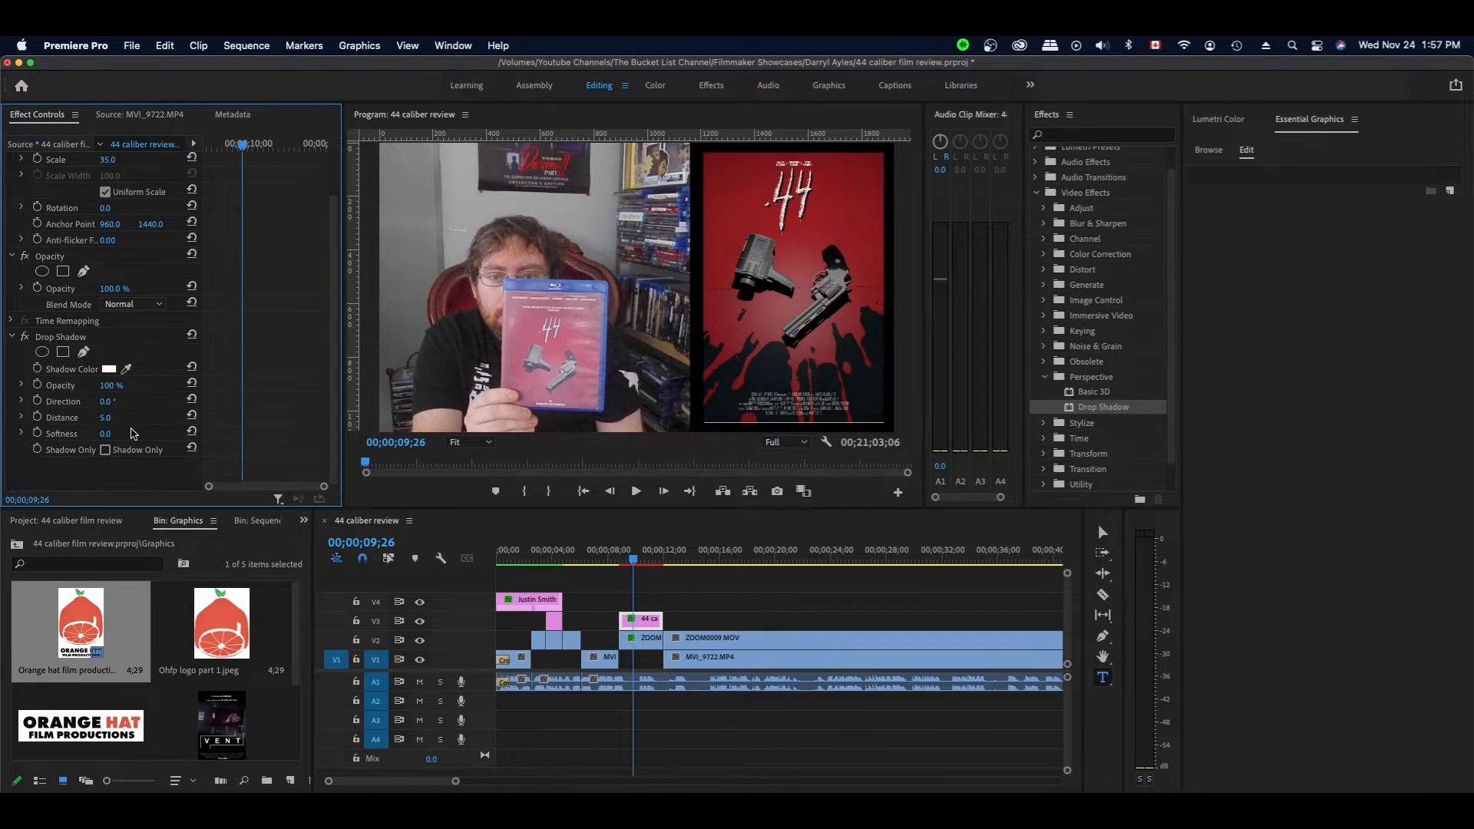
{"action": "left_click", "coordinate": [106, 418]}
{"action": "type", "text": "0"}
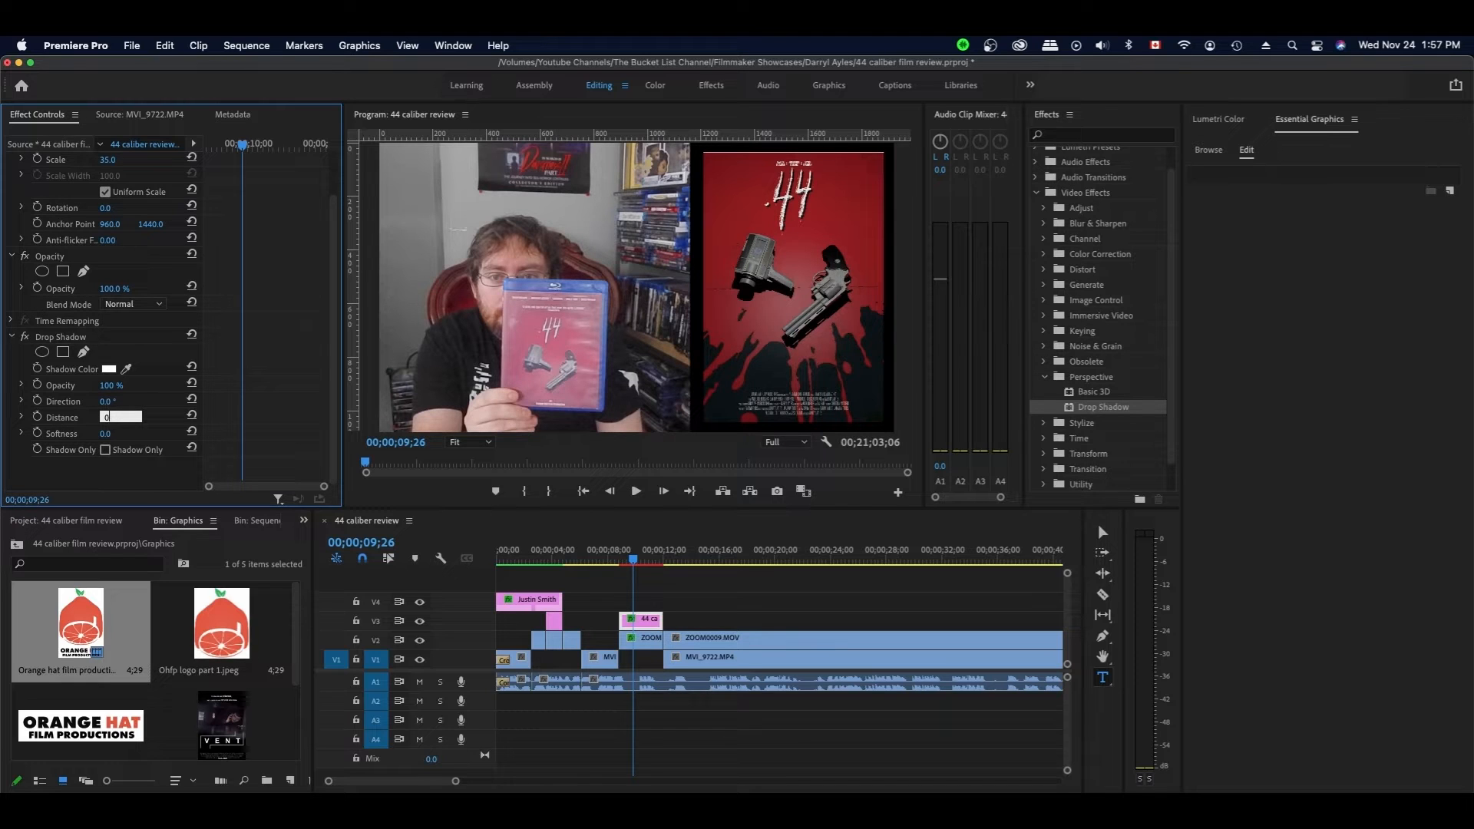
{"action": "key", "text": "Tab"}
{"action": "type", "text": "2"}
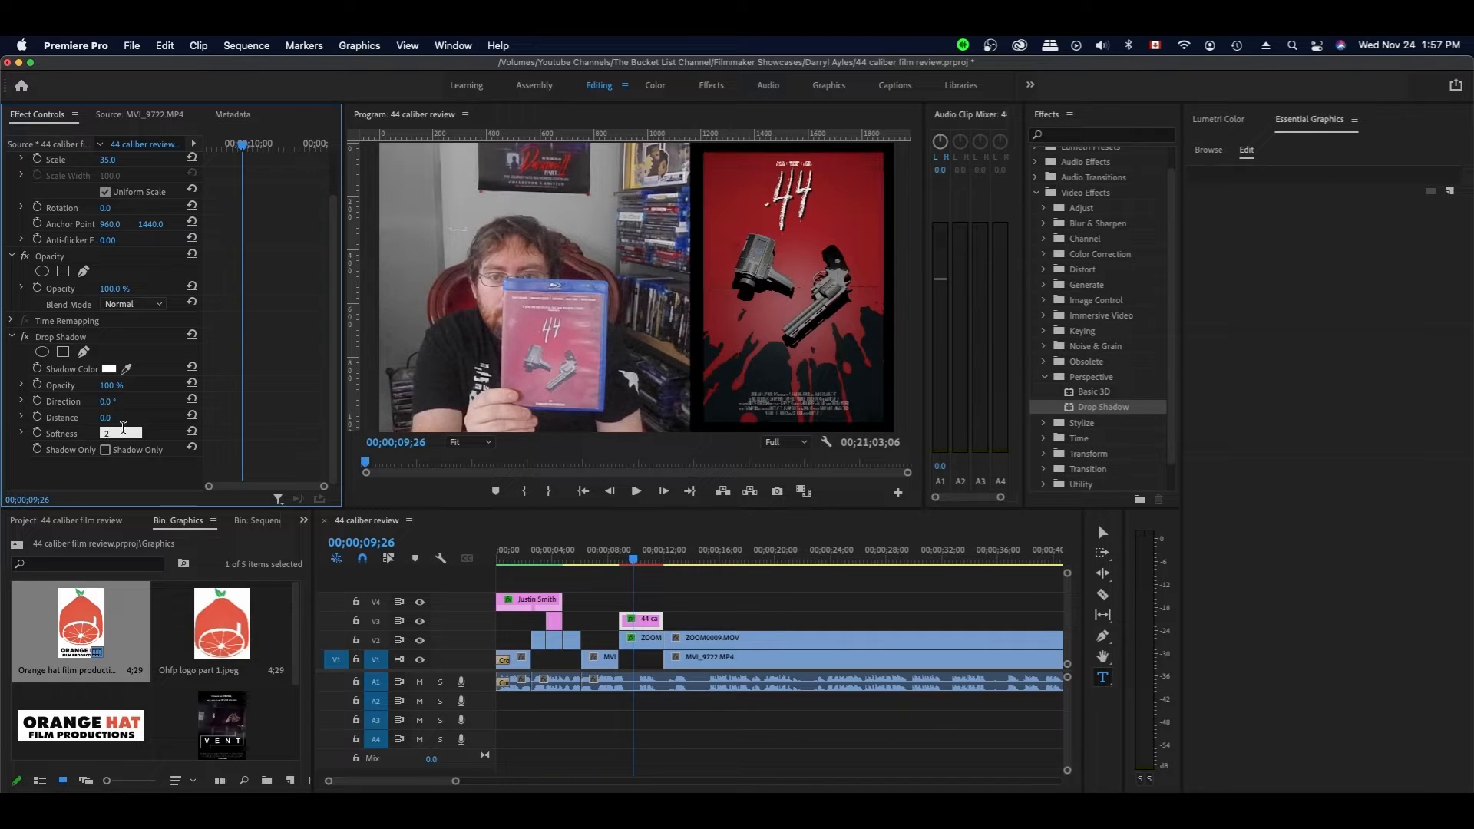
{"action": "type", "text": "00"}
{"action": "left_click", "coordinate": [160, 477]}
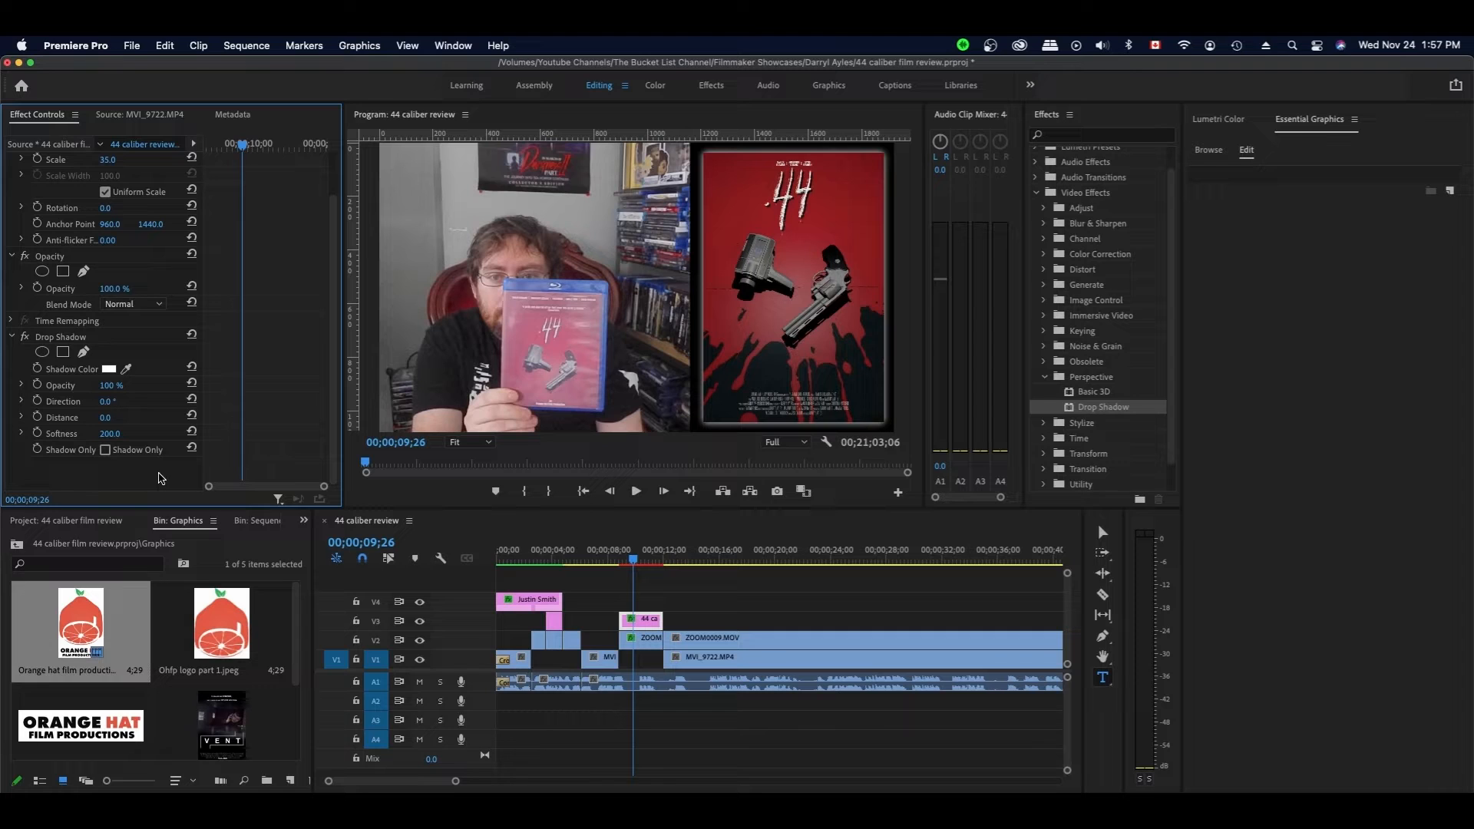
{"action": "left_click", "coordinate": [109, 433]}
{"action": "type", "text": "4"}
{"action": "type", "text": "00"}
{"action": "key", "text": "Return"}
{"action": "scroll", "coordinate": [150, 477], "scroll_direction": "up", "scroll_amount": 1}
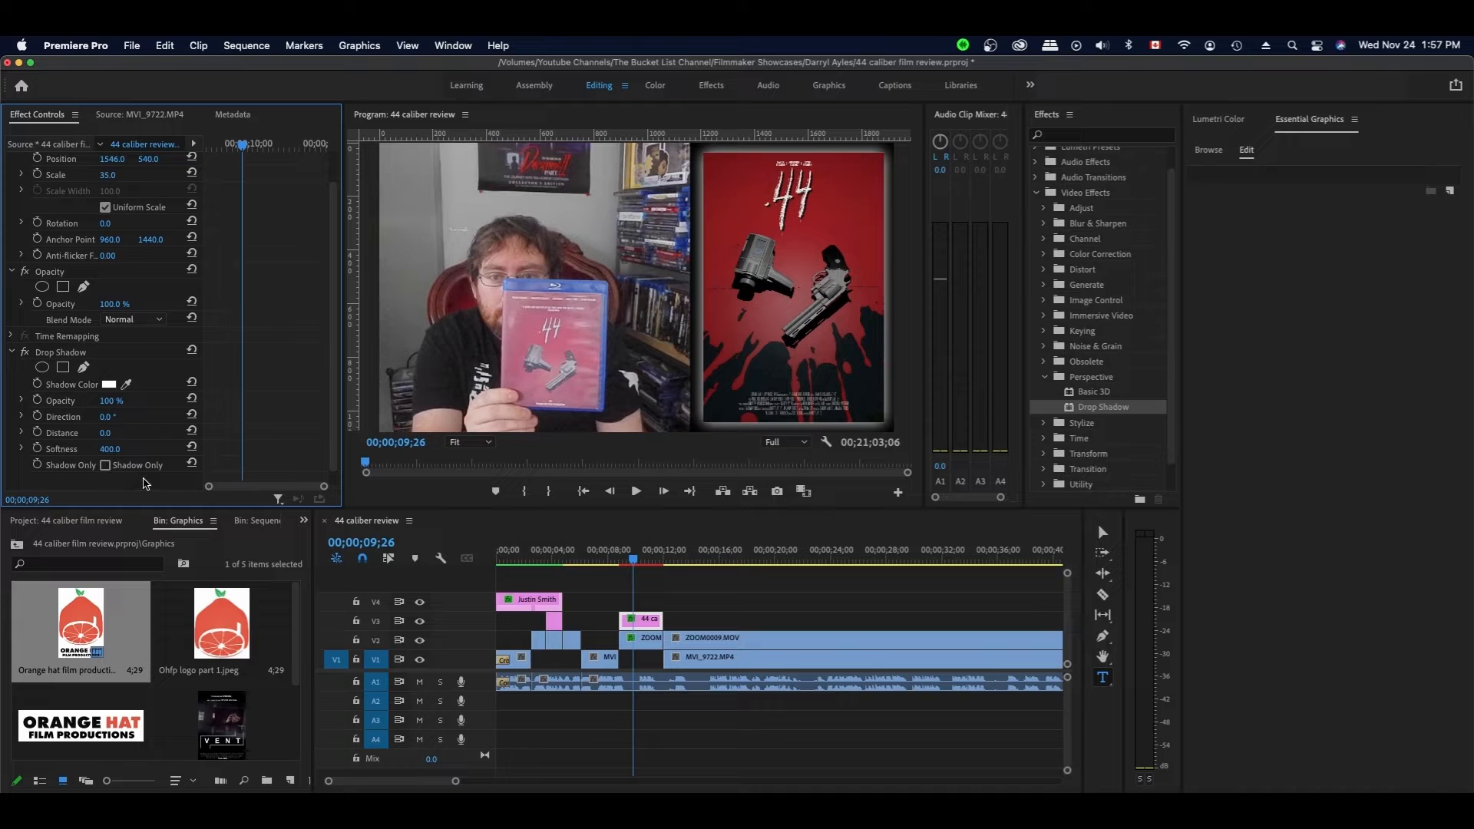
{"action": "key", "text": "super+s"}
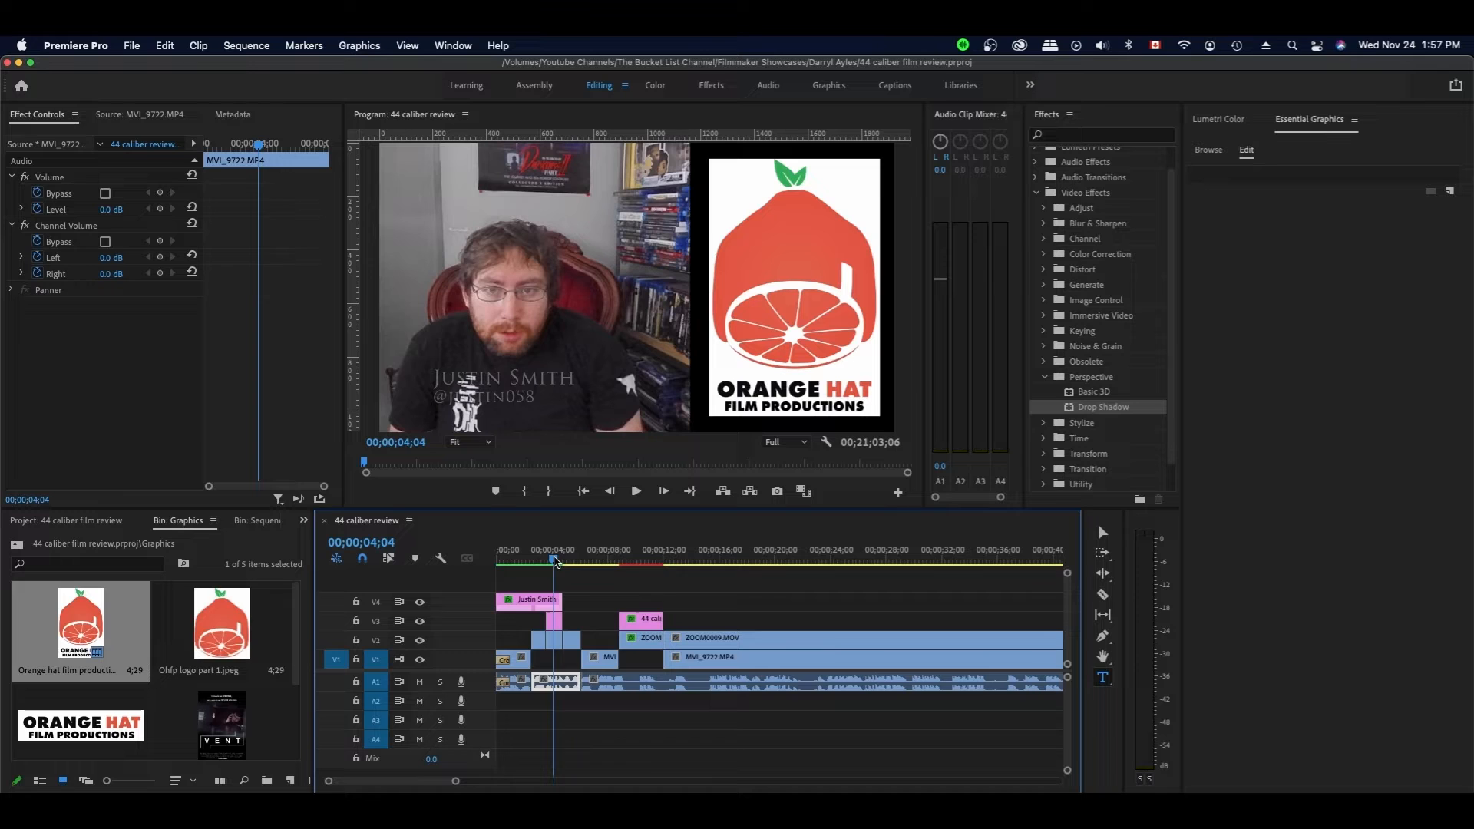
- Scrub the lower-third title and 10-second poster cutaway, render, then play from 12 seconds
{"action": "left_click", "coordinate": [643, 550]}
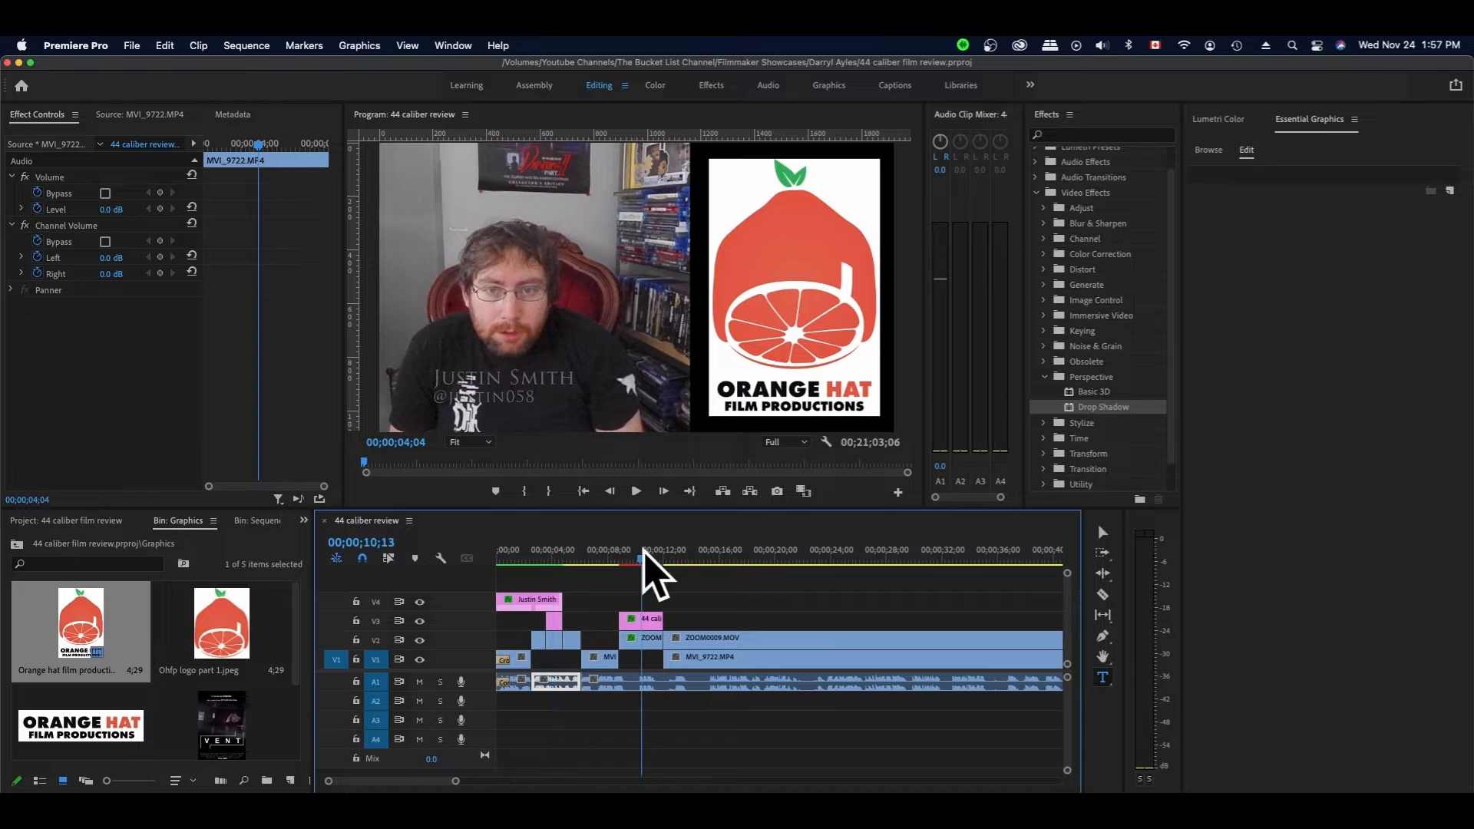
{"action": "left_click", "coordinate": [549, 558]}
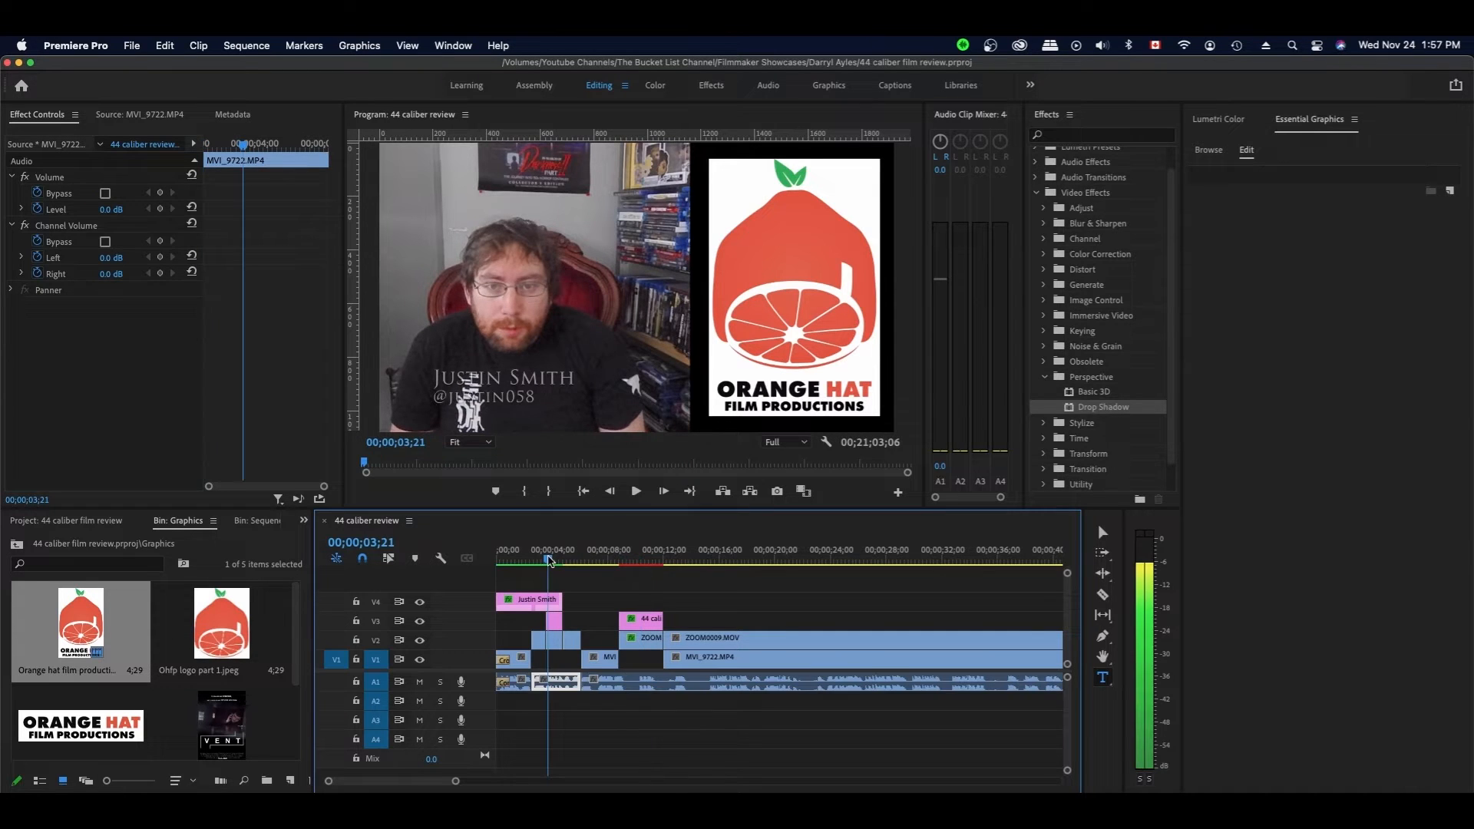
{"action": "left_click_drag", "start_coordinate": [548, 562], "coordinate": [552, 561]}
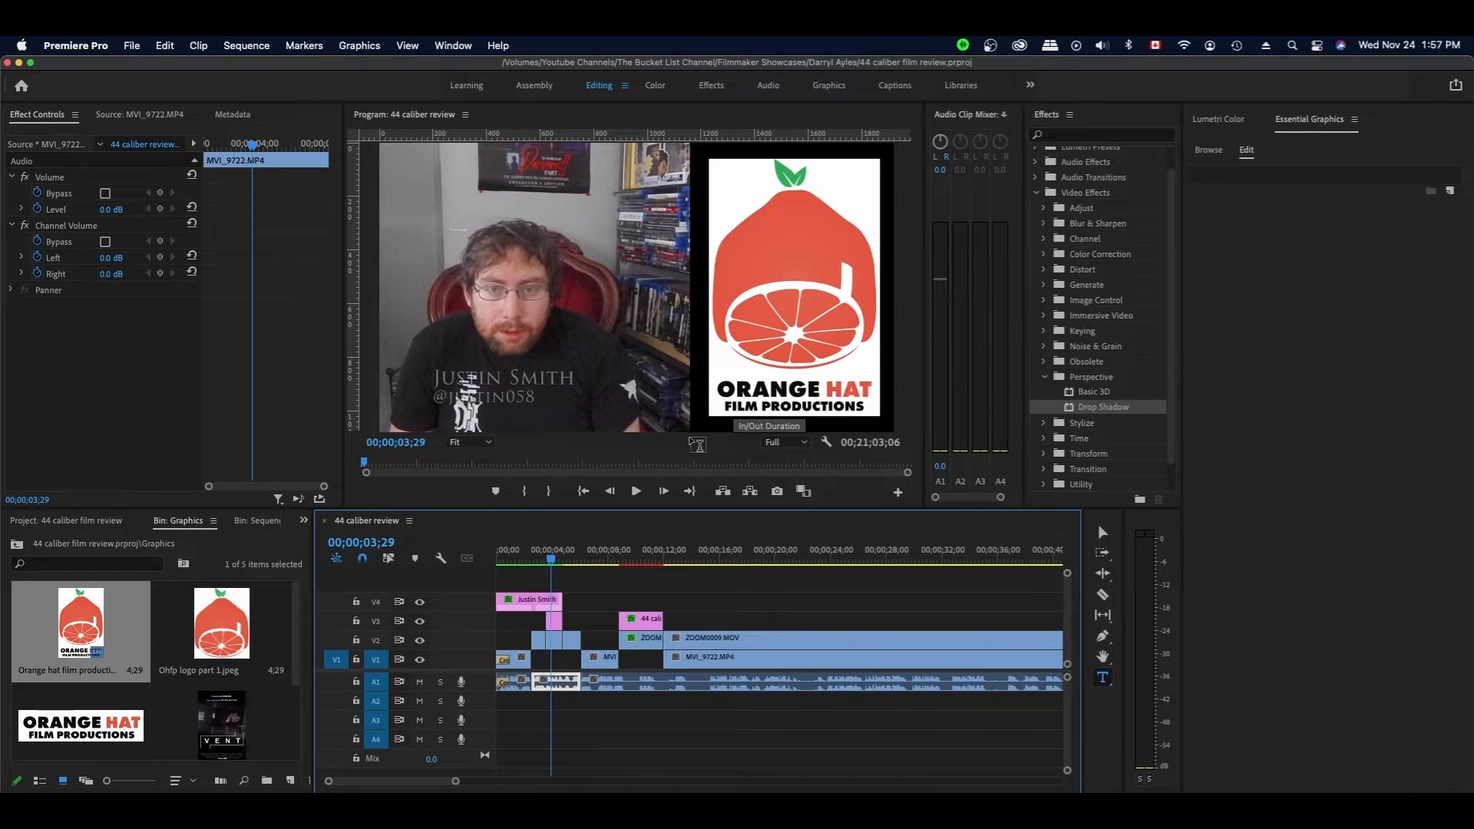
{"action": "left_click", "coordinate": [637, 561]}
{"action": "left_click_drag", "start_coordinate": [638, 564], "coordinate": [641, 564]}
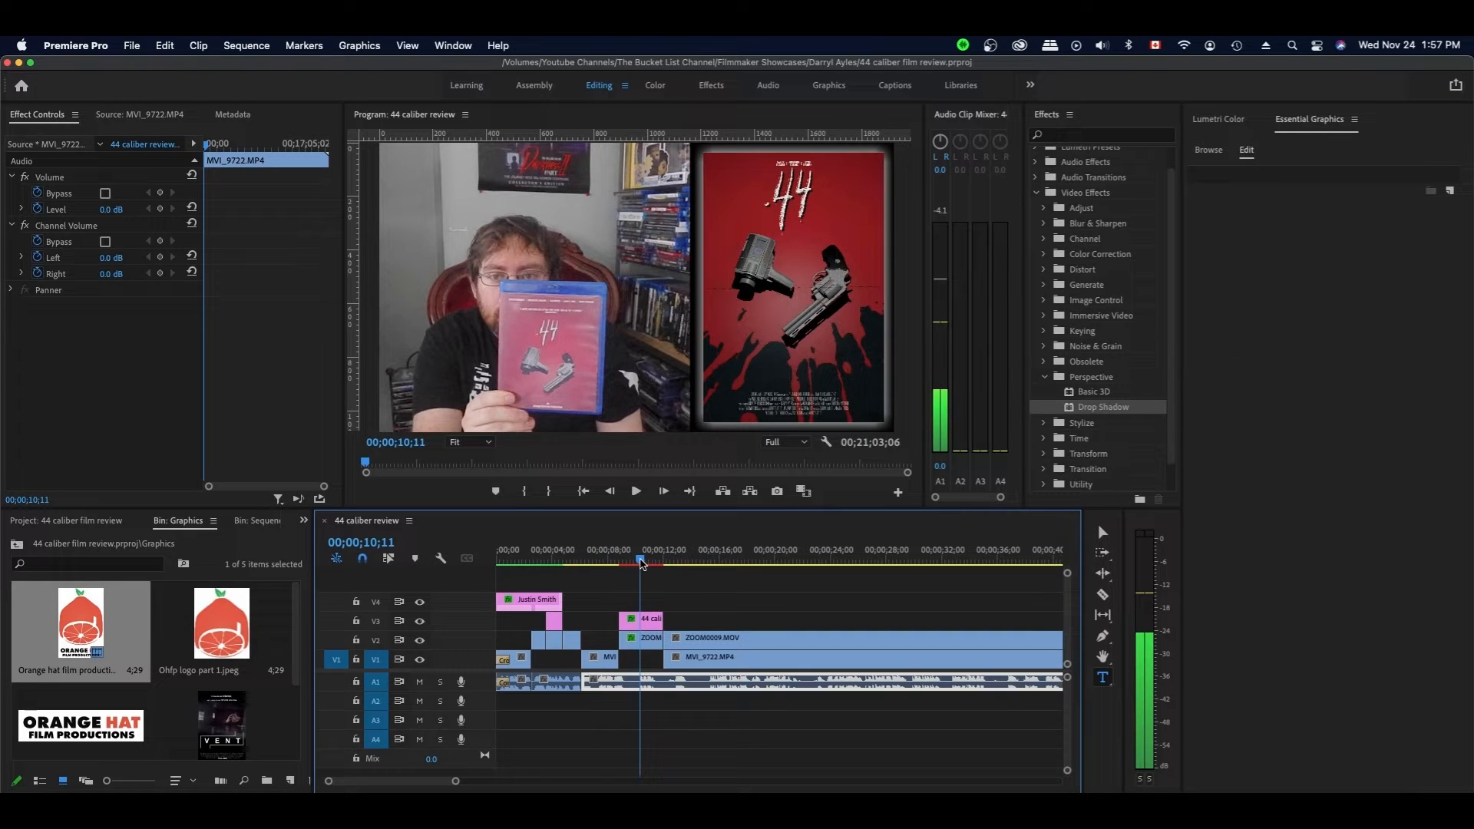
{"action": "left_click_drag", "start_coordinate": [642, 563], "coordinate": [638, 563]}
{"action": "key", "text": "Return"}
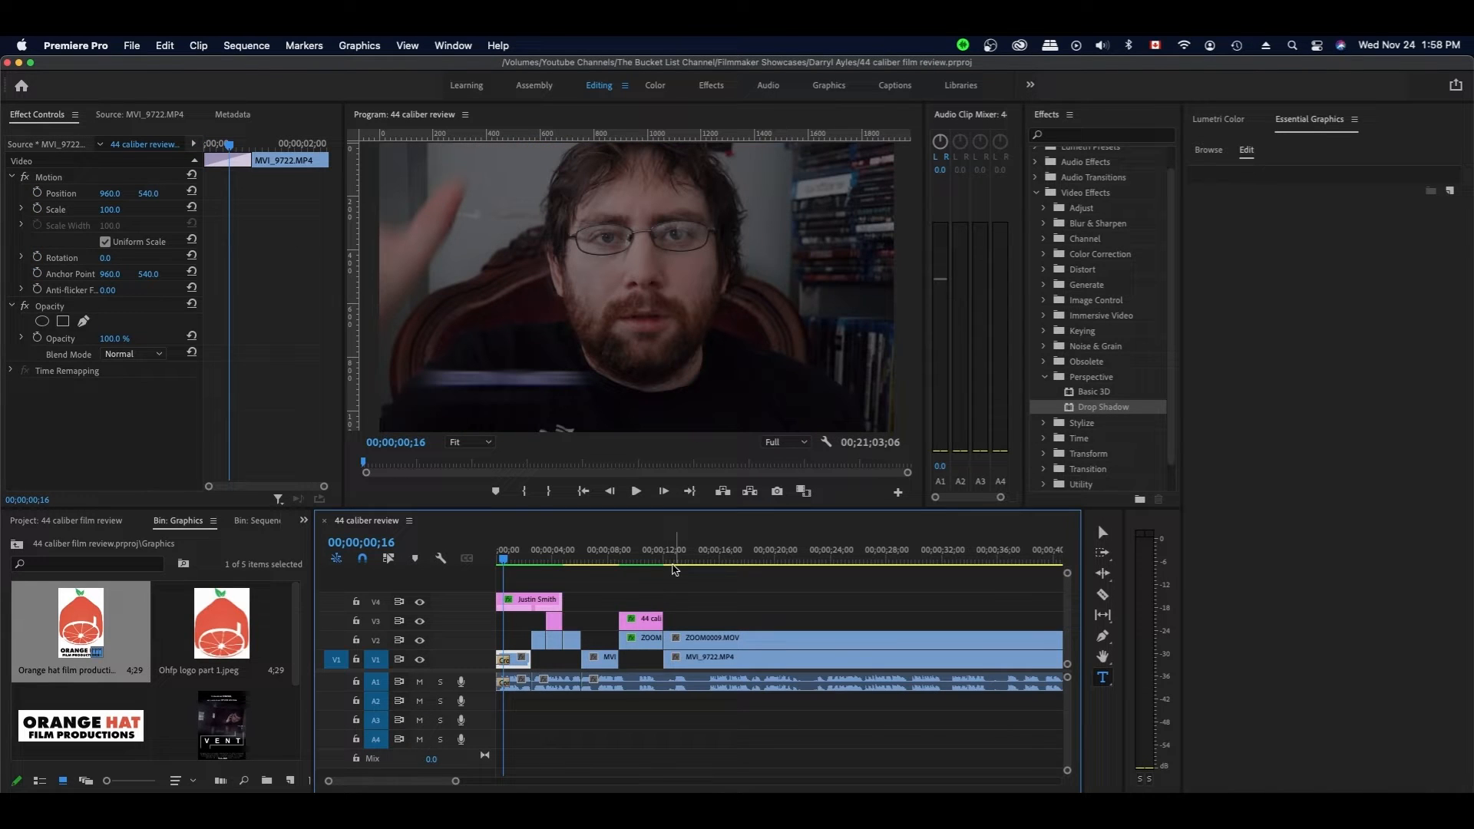
{"action": "left_click", "coordinate": [673, 569]}
{"action": "key", "text": "space"}
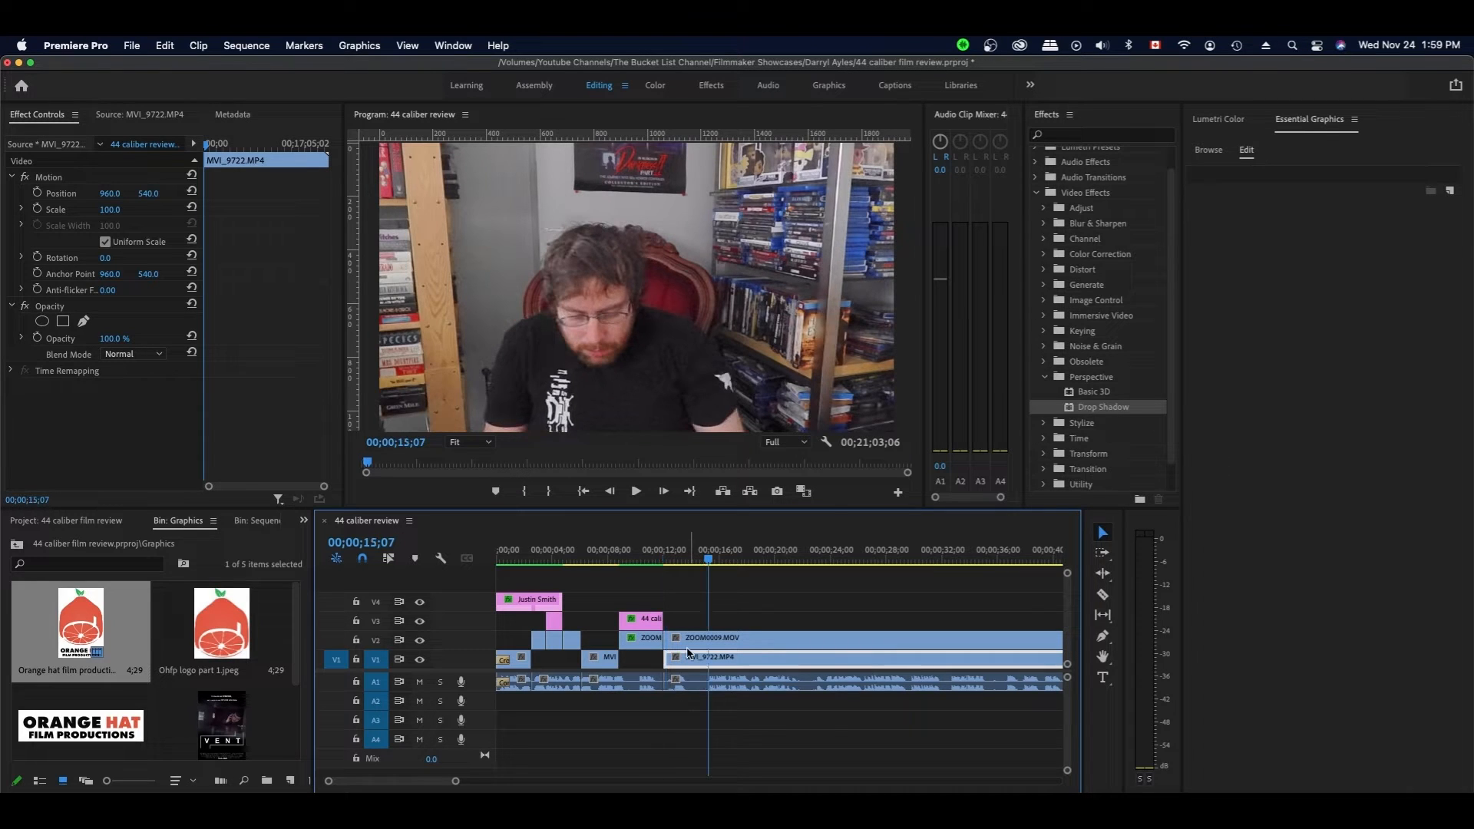
- Trim the start of the synced camera, webcam and audio clips about three seconds later
{"action": "left_click", "coordinate": [685, 658]}
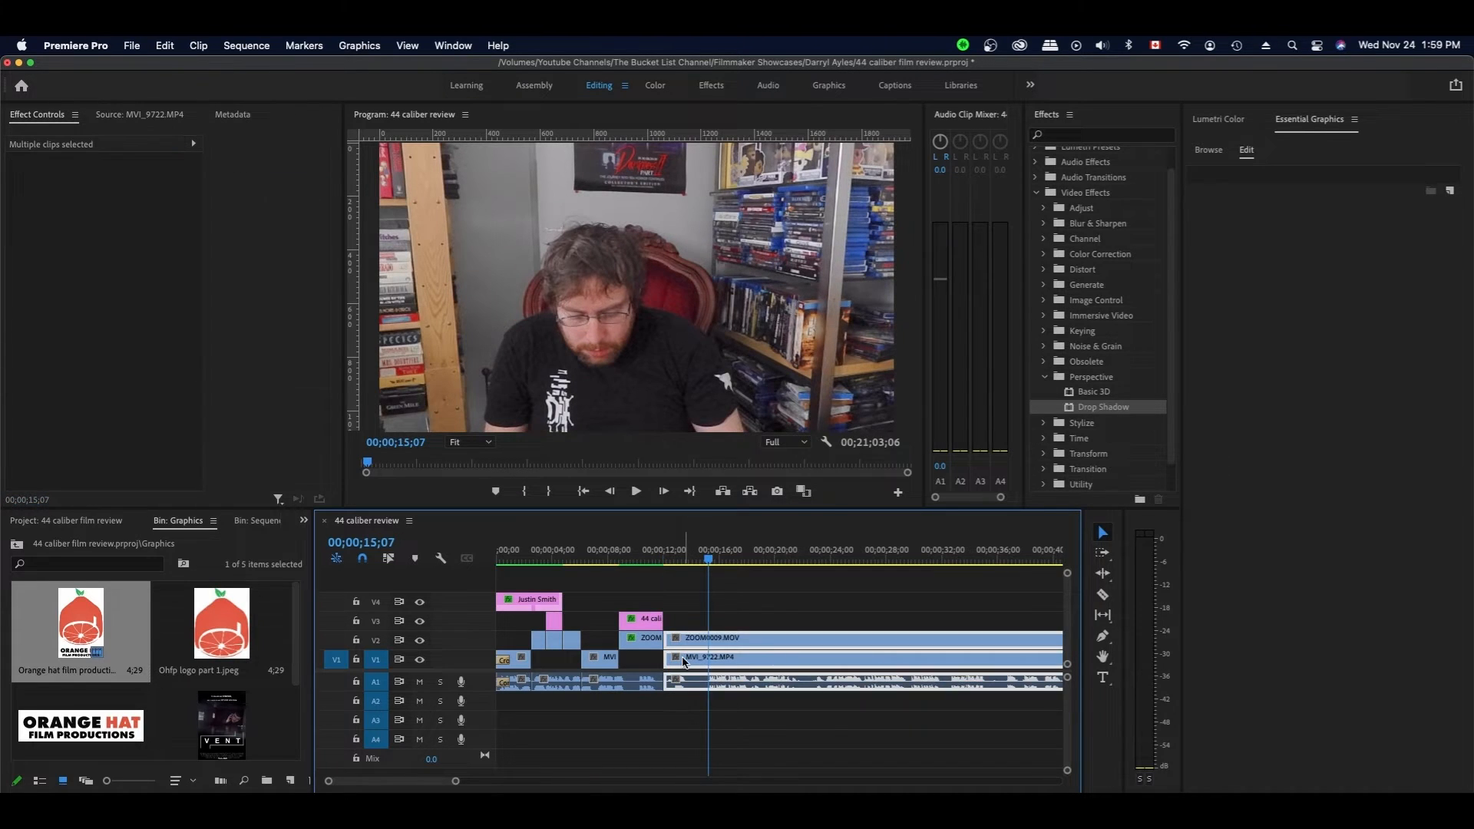
{"action": "left_click_drag", "start_coordinate": [666, 658], "coordinate": [709, 643]}
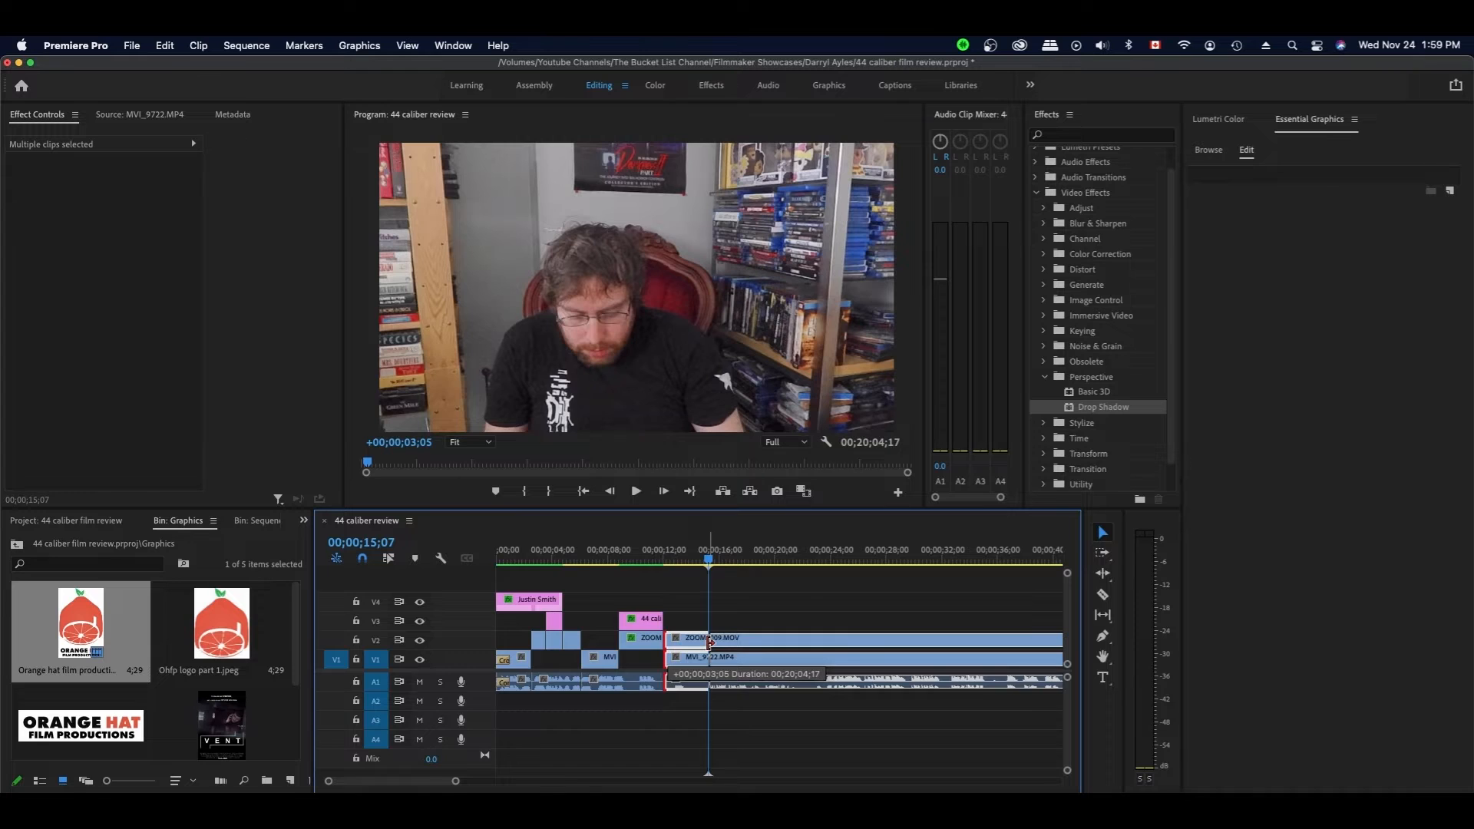
{"action": "left_click_drag", "start_coordinate": [709, 642], "coordinate": [709, 642]}
{"action": "scroll", "coordinate": [805, 589], "scroll_direction": "right", "scroll_amount": 10}
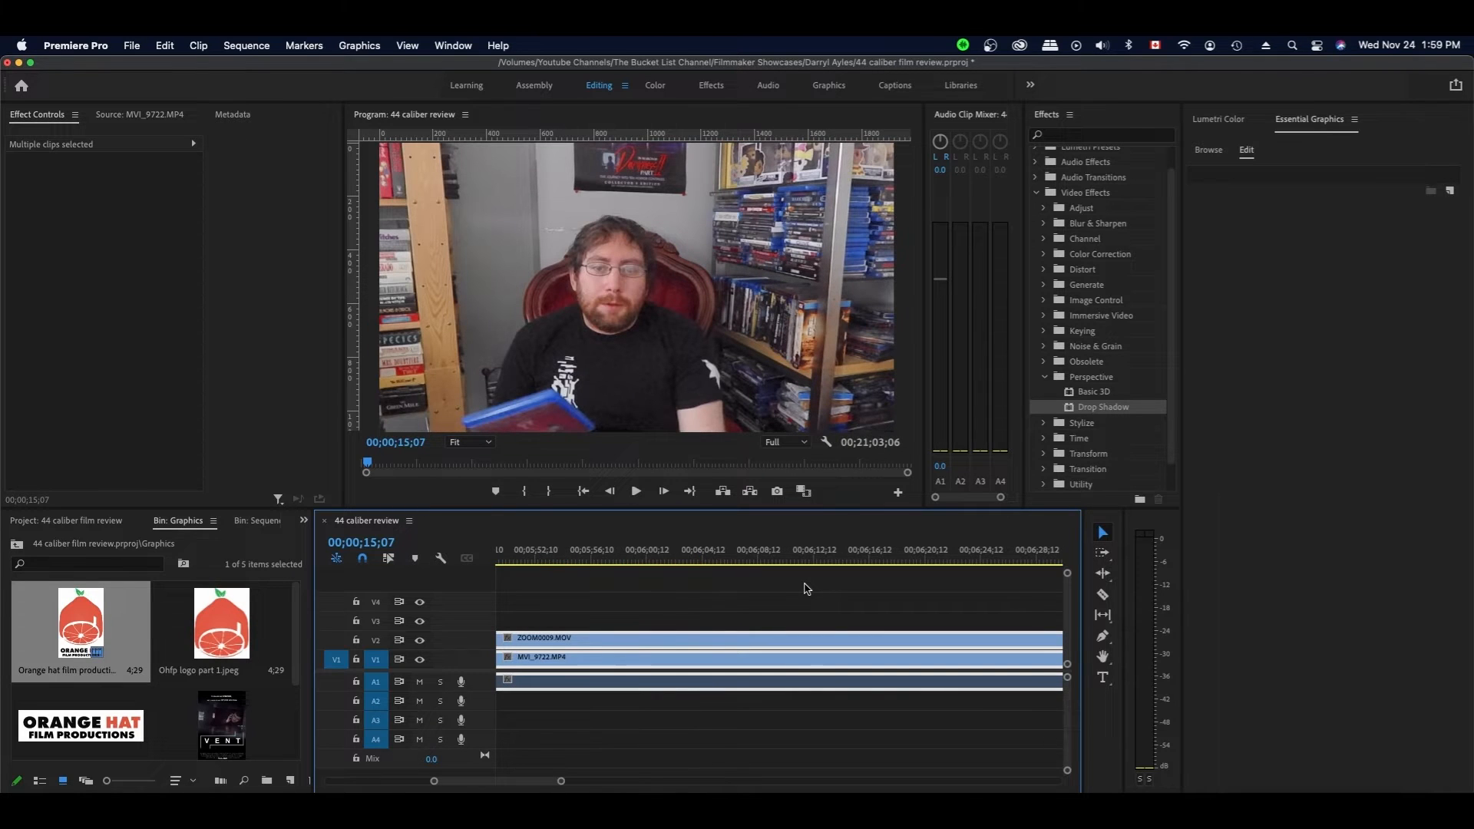
{"action": "scroll", "coordinate": [806, 589], "scroll_direction": "left", "scroll_amount": 10}
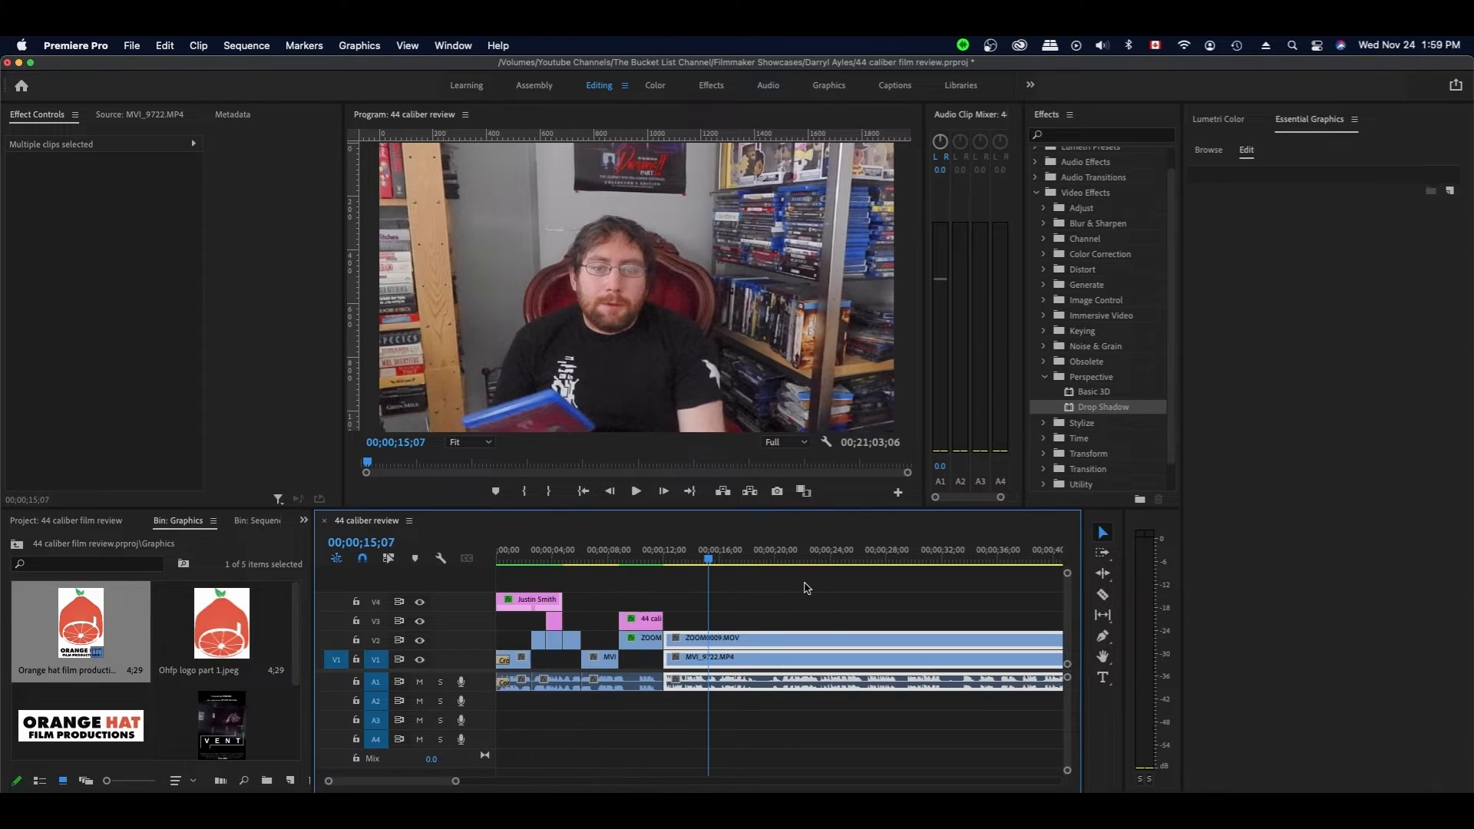
{"action": "left_click", "coordinate": [668, 563]}
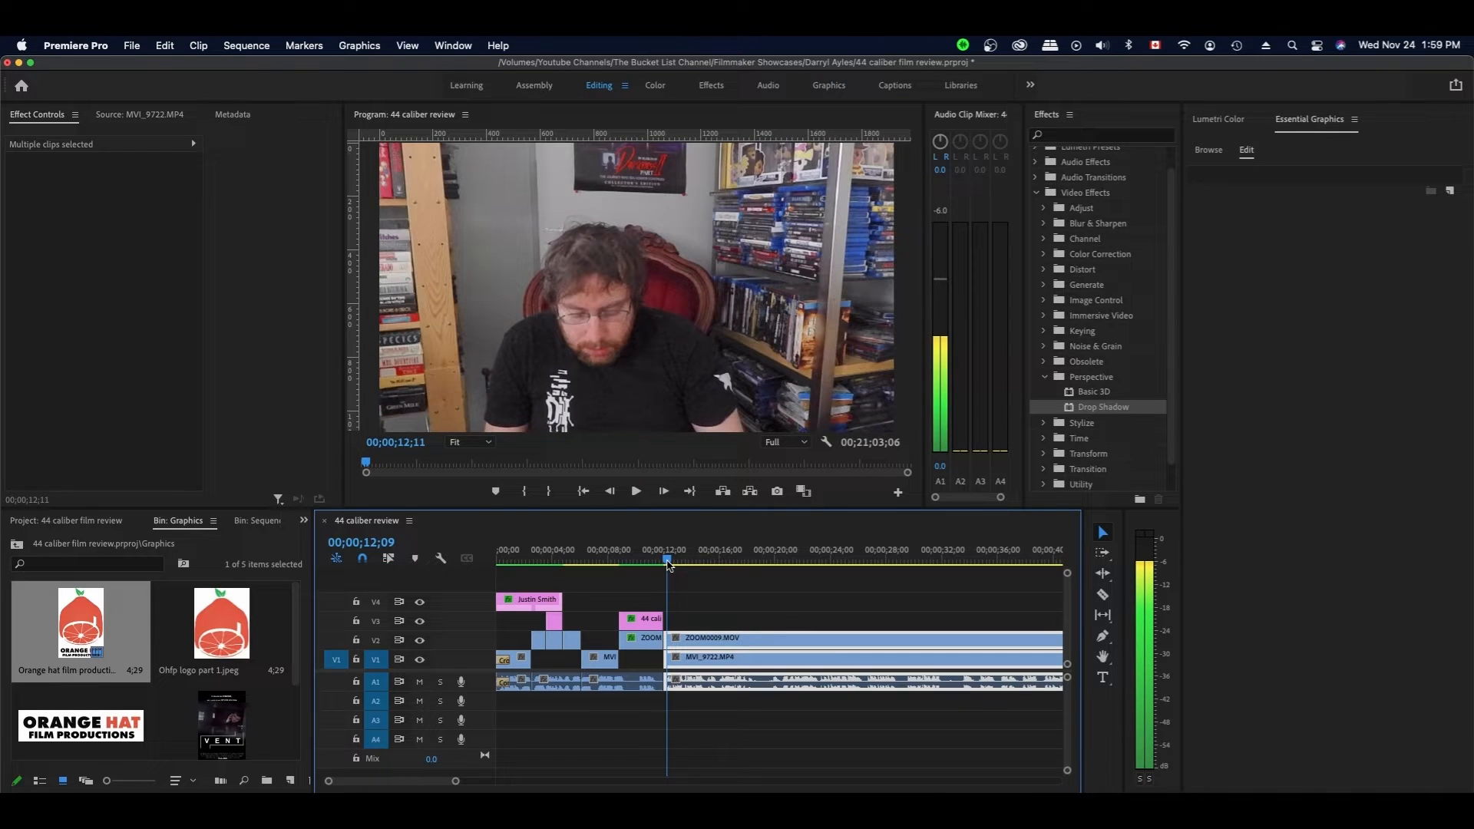
{"action": "left_click_drag", "start_coordinate": [667, 565], "coordinate": [664, 565]}
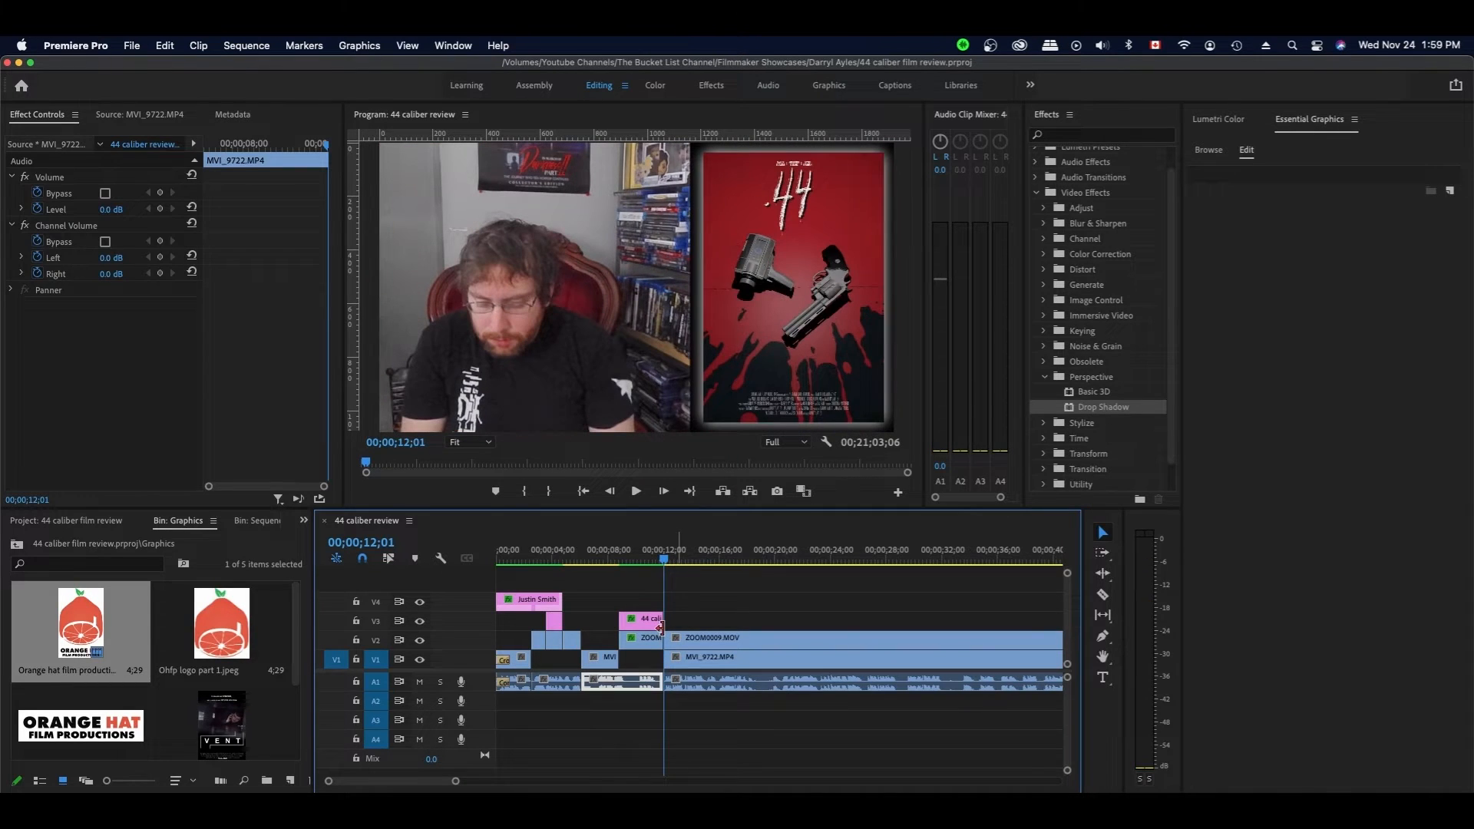
{"action": "left_click", "coordinate": [751, 598]}
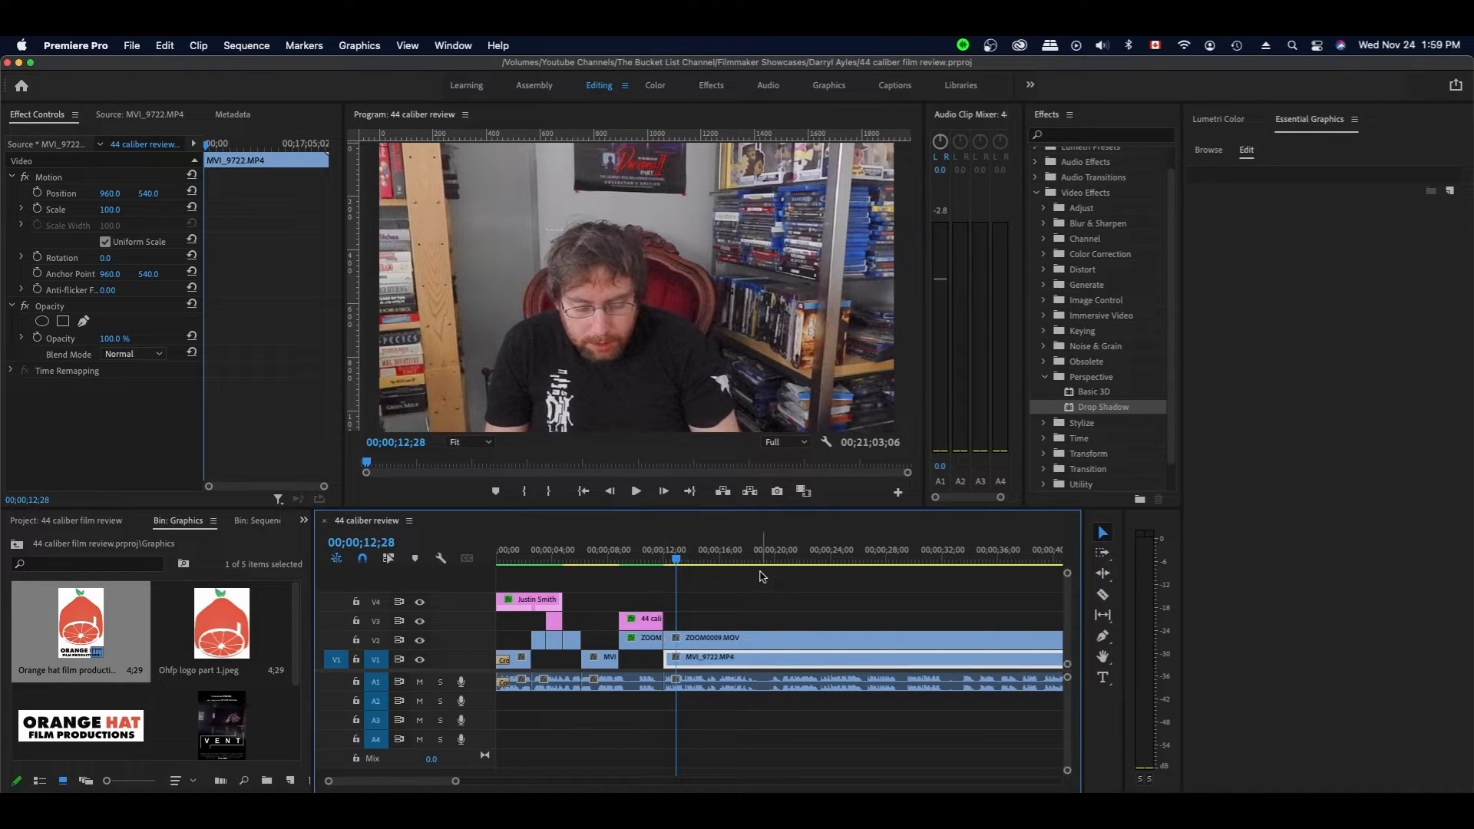
{"action": "key", "text": "space"}
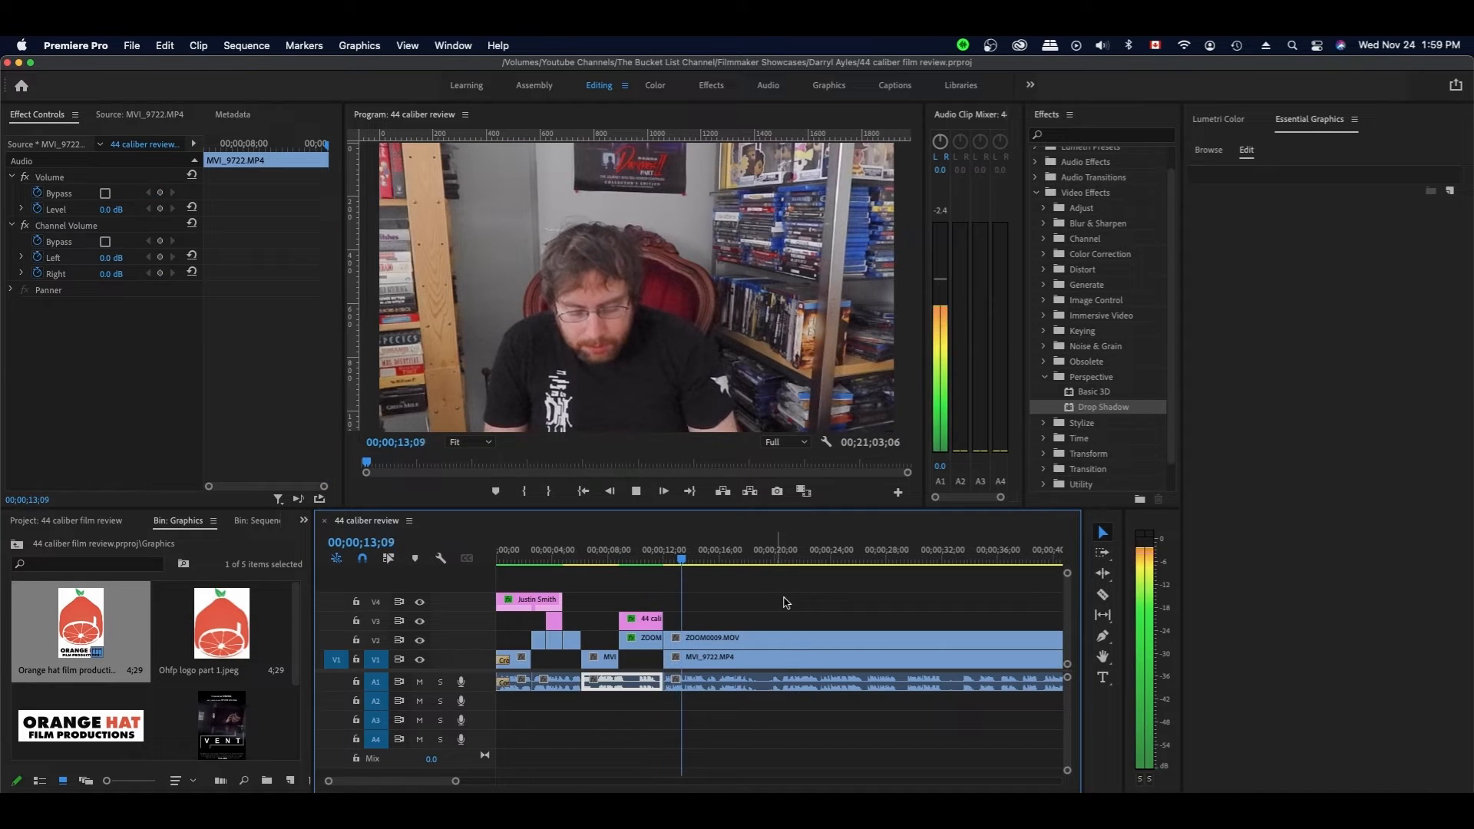
{"action": "key", "text": "space"}
- Razor-cut the talking footage, remove the unwanted piece, close the gap, and save the project
{"action": "key", "text": "c"}
{"action": "left_click", "coordinate": [760, 662]}
{"action": "key", "text": "v"}
{"action": "left_click_drag", "start_coordinate": [666, 638], "coordinate": [771, 682]}
{"action": "key", "text": "space"}
{"action": "key", "text": "space"}
{"action": "key", "text": "Right"}
{"action": "key", "text": "Right"}
{"action": "key", "text": "Right"}
{"action": "key", "text": "Right"}
{"action": "key", "text": "Right"}
{"action": "key", "text": "Right"}
{"action": "left_click_drag", "start_coordinate": [758, 641], "coordinate": [772, 641]}
{"action": "left_click", "coordinate": [835, 610]}
{"action": "key", "text": "space"}
{"action": "key", "text": "space"}
{"action": "left_click_drag", "start_coordinate": [790, 560], "coordinate": [783, 681]}
{"action": "left_click_drag", "start_coordinate": [774, 640], "coordinate": [780, 642]}
{"action": "key", "text": "space"}
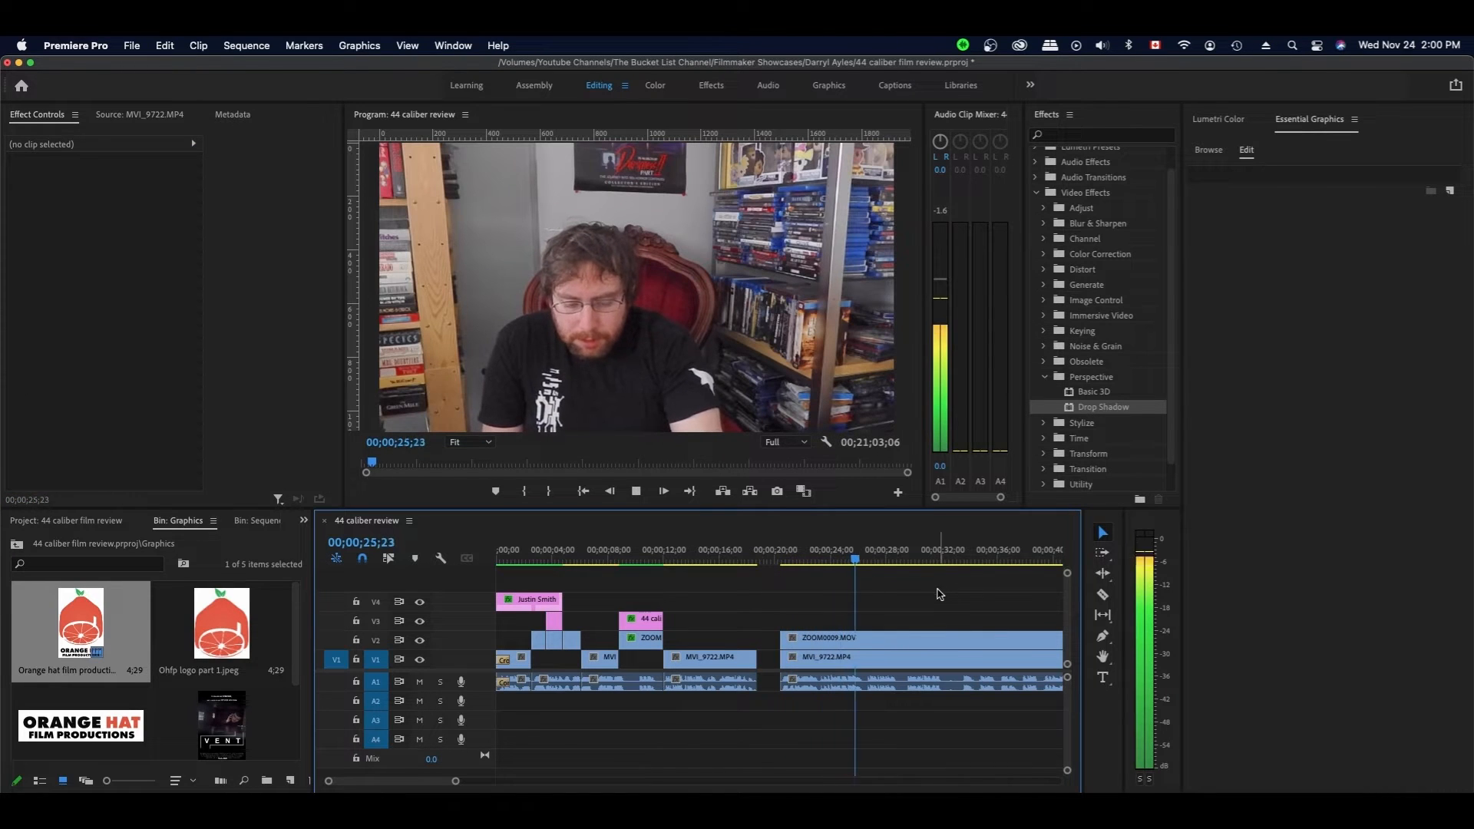
{"action": "key", "text": "space"}
{"action": "key", "text": "Left"}
{"action": "key", "text": "Left"}
{"action": "key", "text": "Left"}
{"action": "key", "text": "Left"}
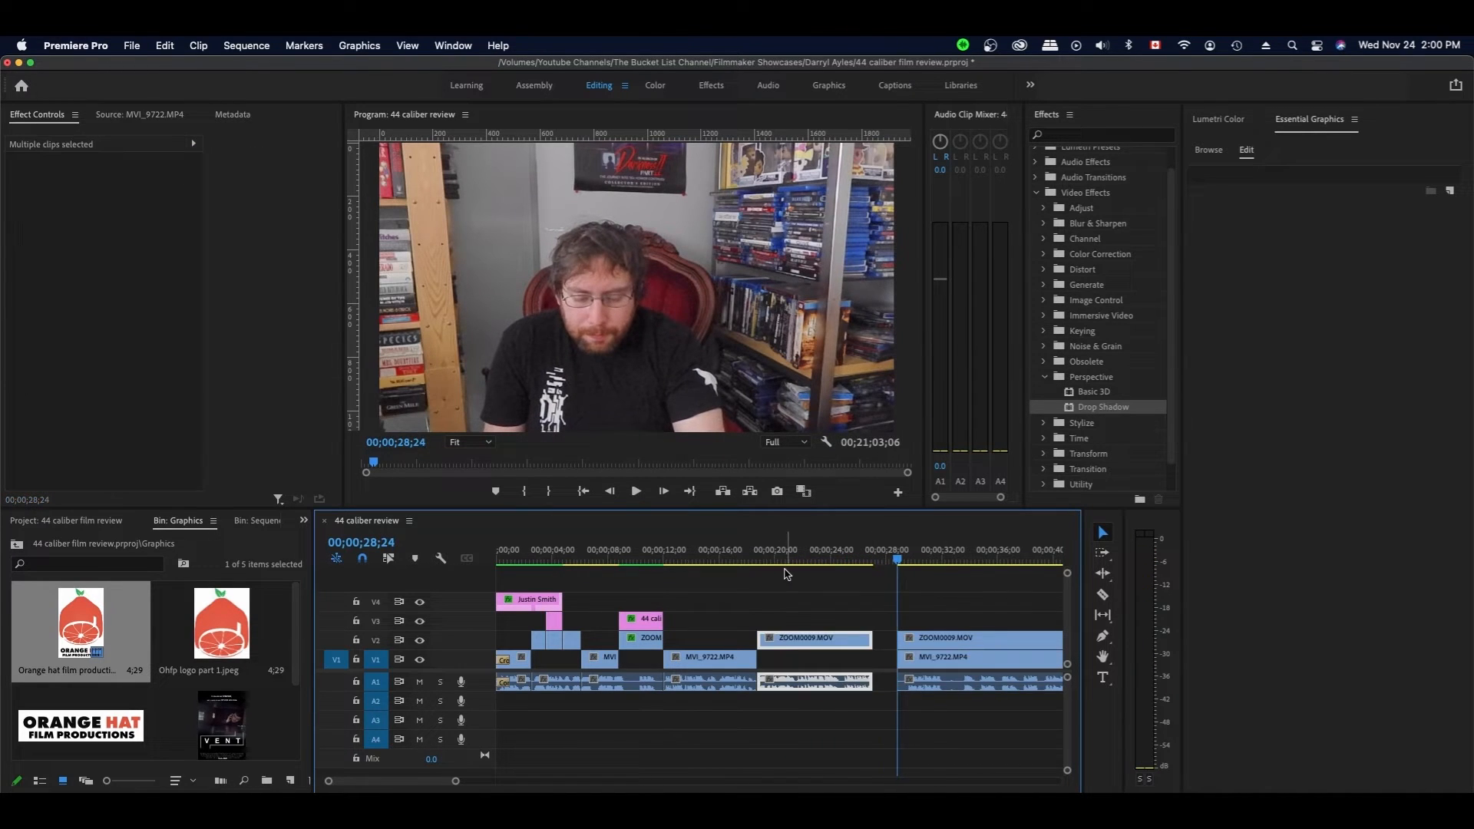
{"action": "key", "text": "super+s"}
- Browse the project bins to show the MVI_9722, MVI_9723 and MVI_9724 footage clips
{"action": "left_click", "coordinate": [762, 560]}
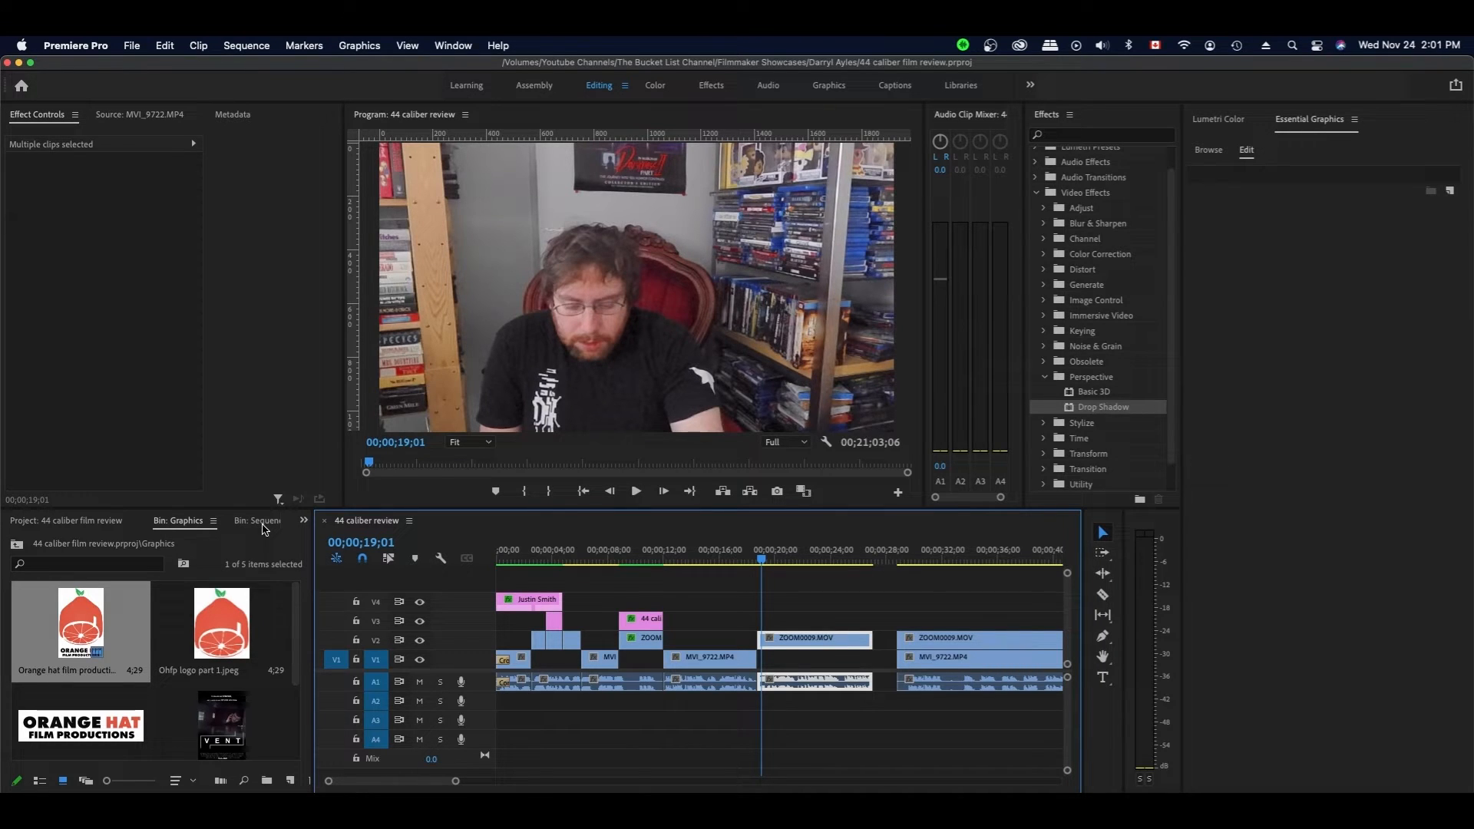
{"action": "left_click", "coordinate": [95, 525]}
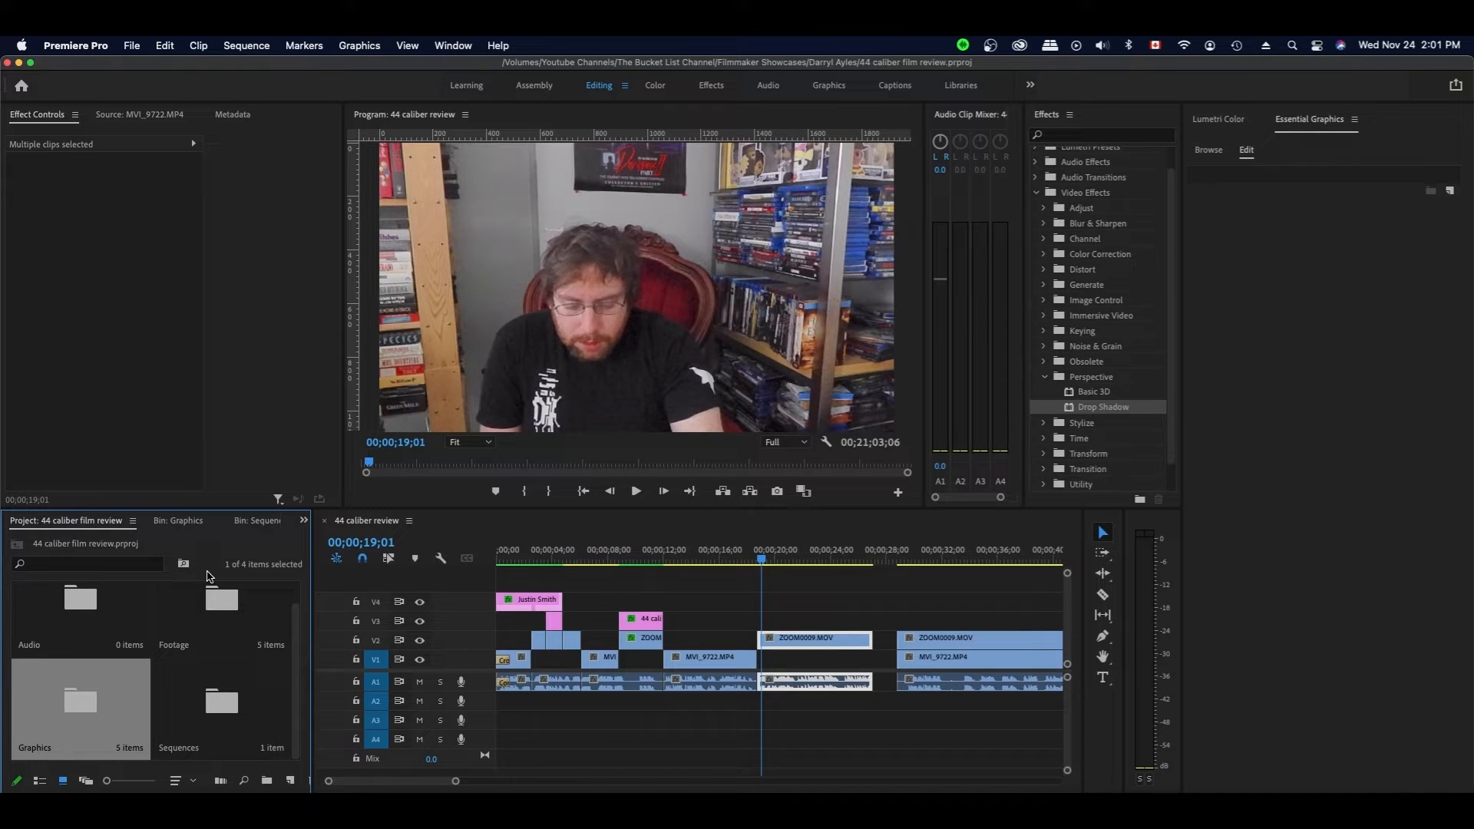
{"action": "scroll", "coordinate": [296, 634], "scroll_direction": "up", "scroll_amount": 2}
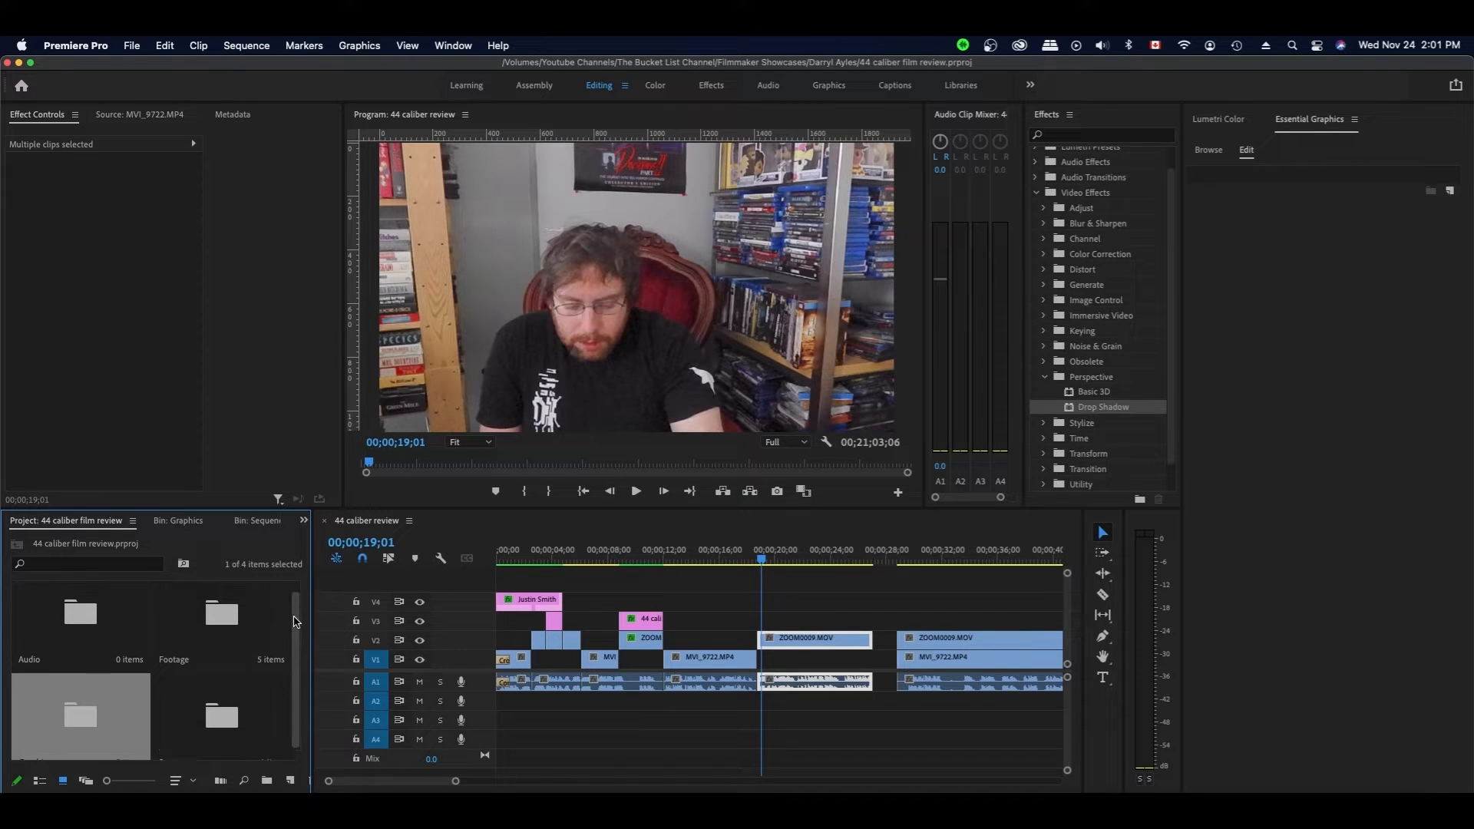
{"action": "scroll", "coordinate": [296, 614], "scroll_direction": "down", "scroll_amount": 2}
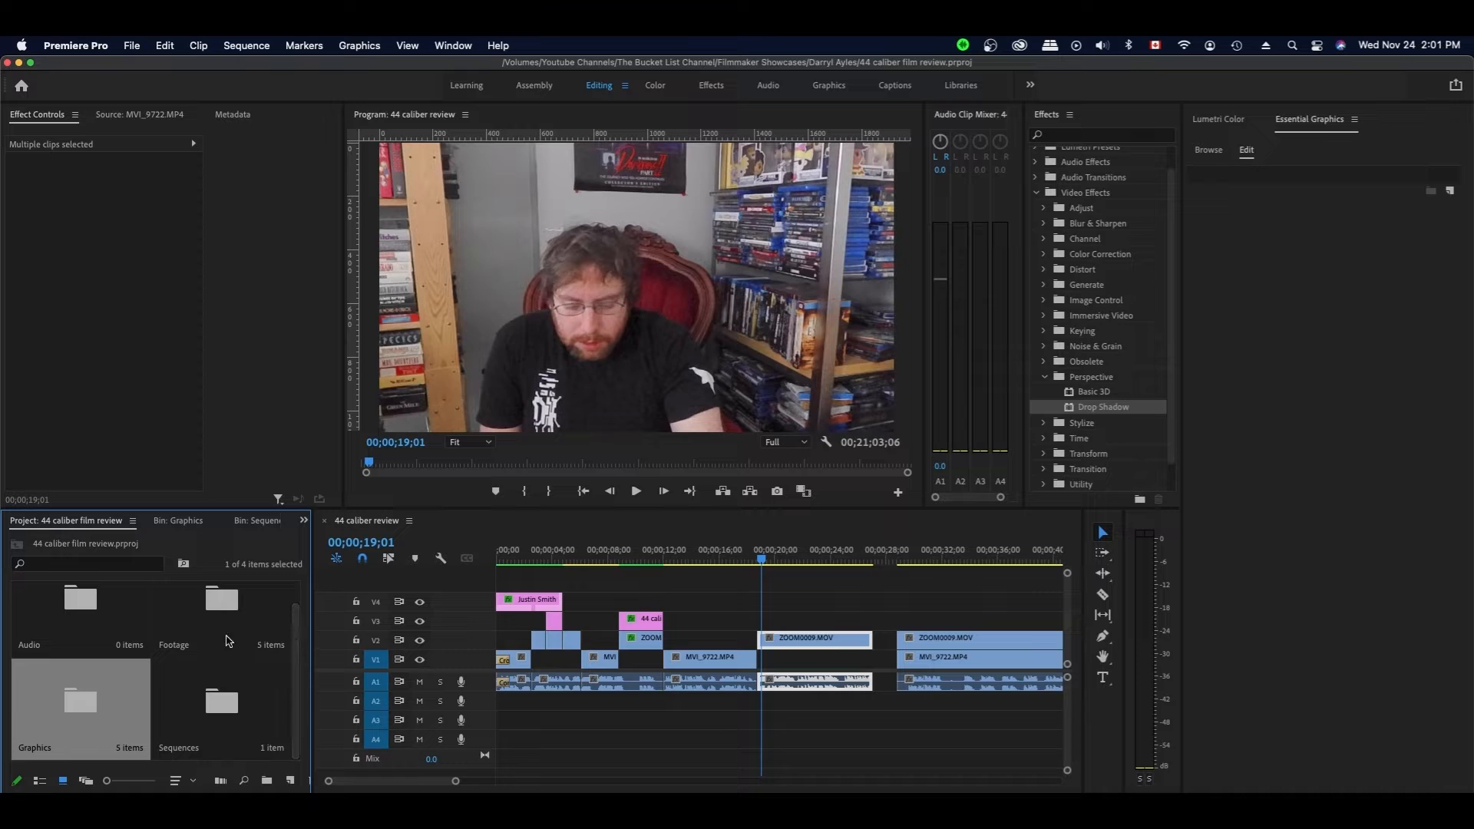
{"action": "double_click", "coordinate": [230, 611]}
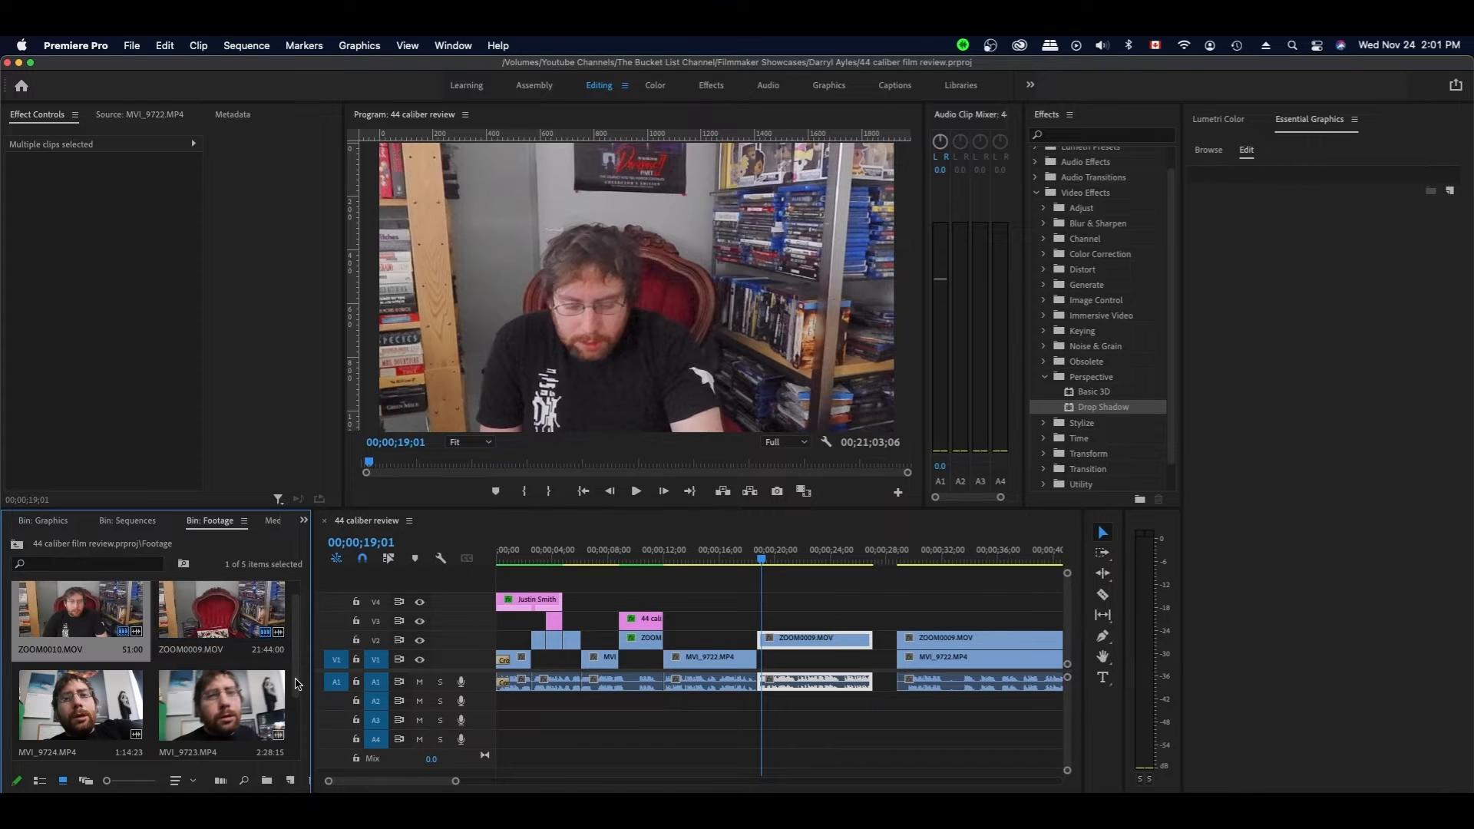
{"action": "scroll", "coordinate": [299, 744], "scroll_direction": "down", "scroll_amount": 3}
{"action": "scroll", "coordinate": [300, 748], "scroll_direction": "up", "scroll_amount": 3}
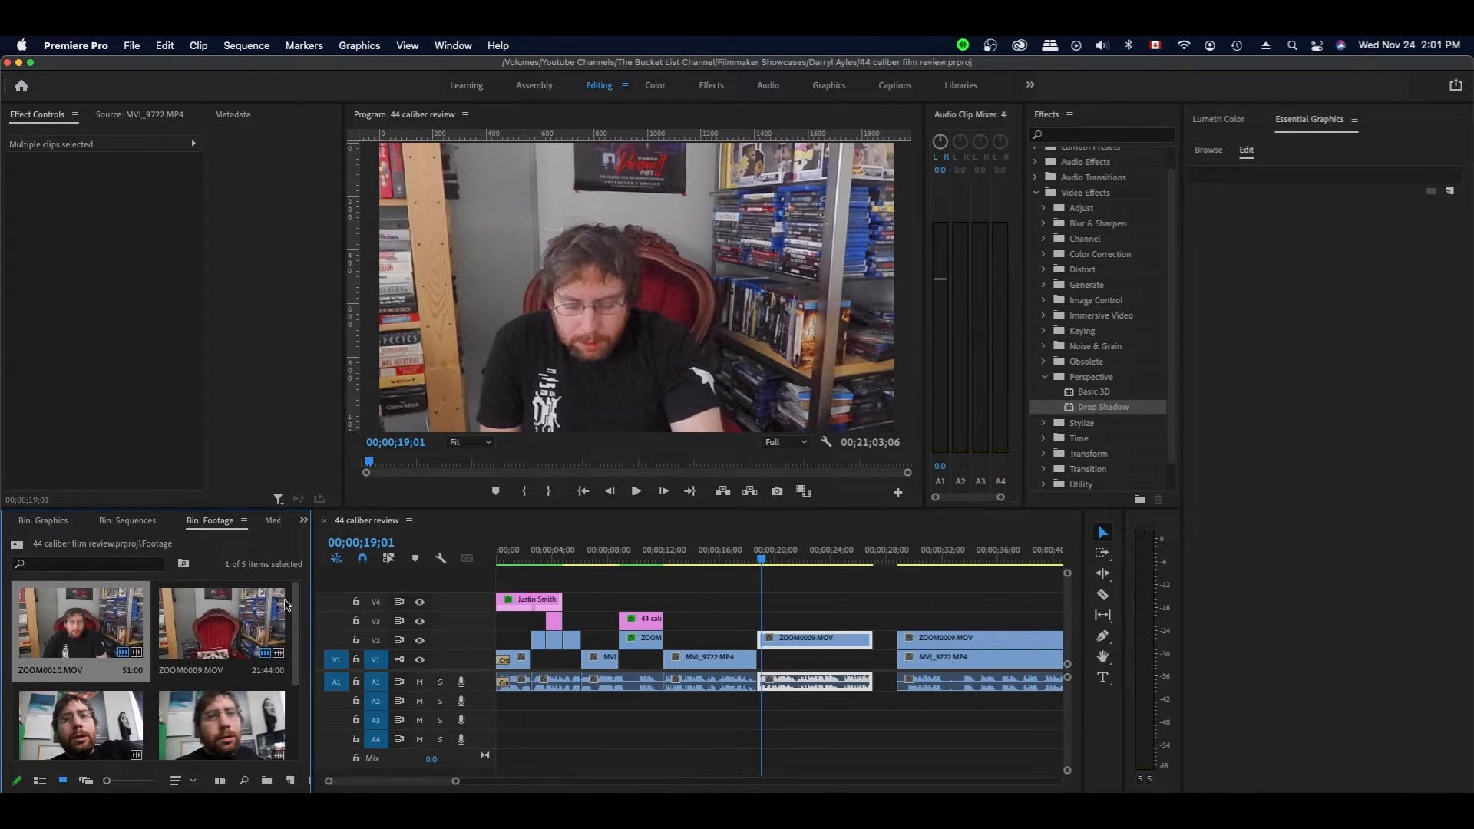
{"action": "left_click", "coordinate": [126, 522]}
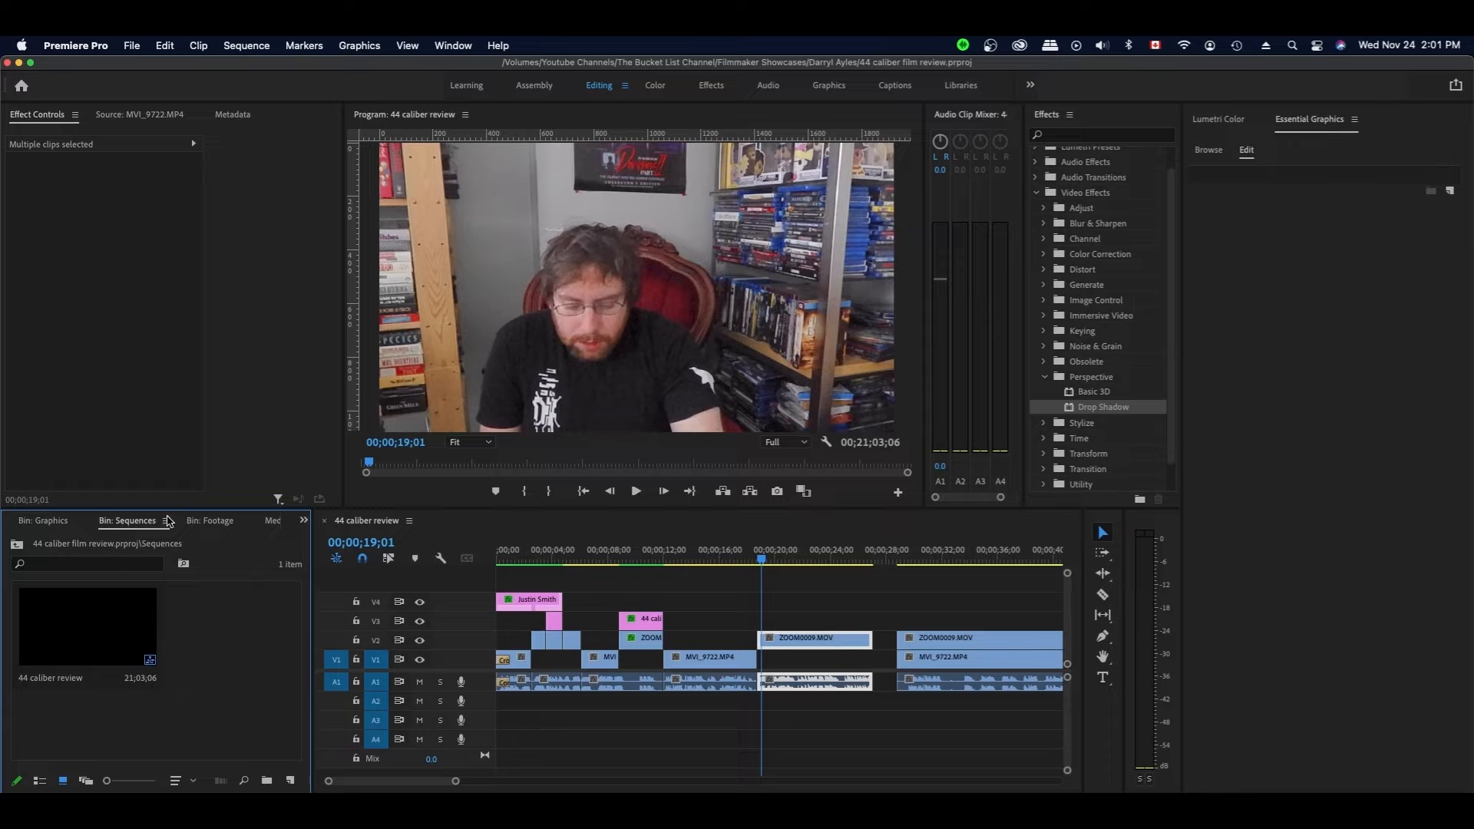
{"action": "left_click", "coordinate": [44, 521]}
{"action": "left_click", "coordinate": [211, 524]}
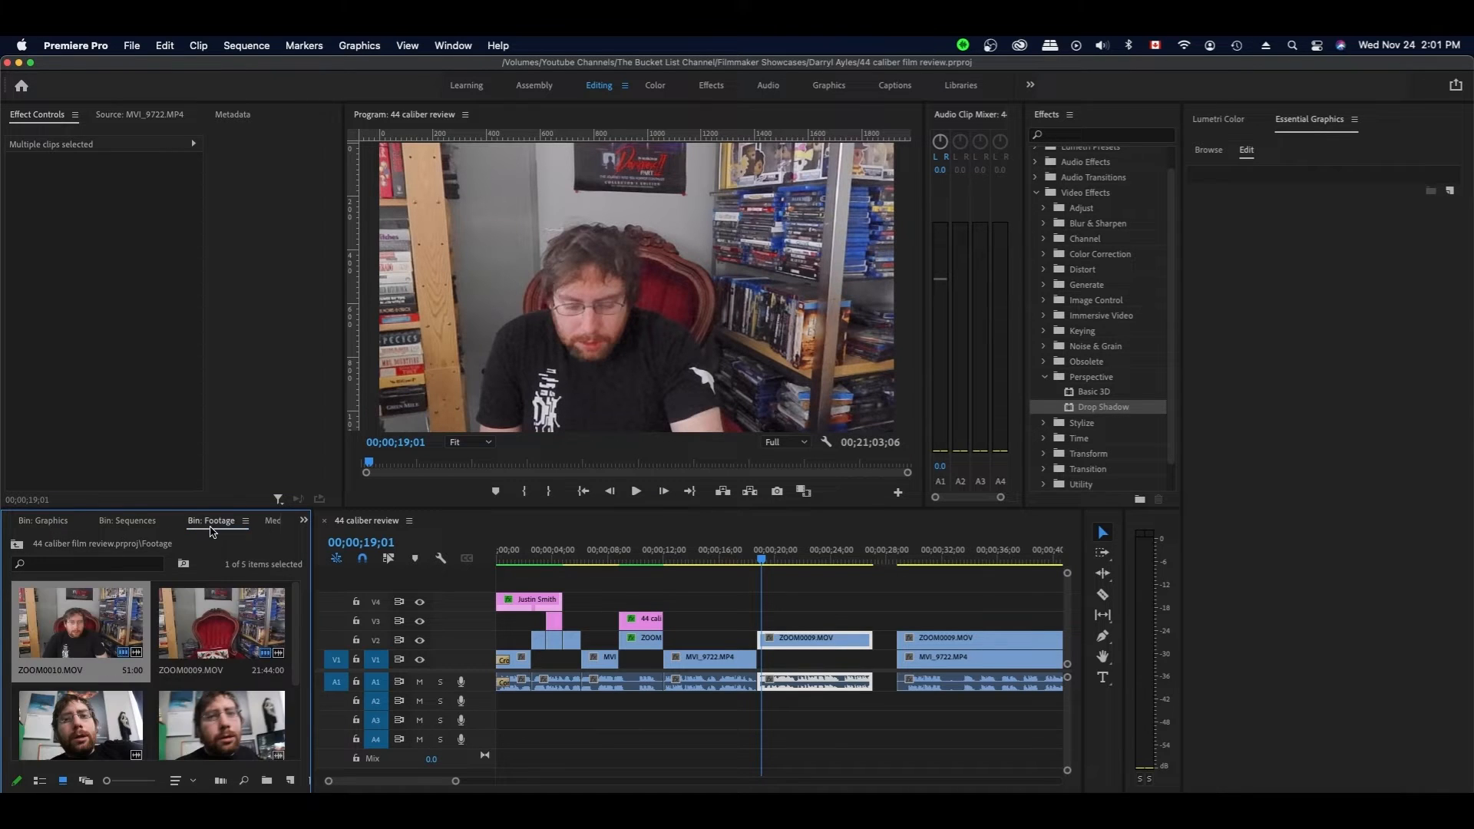
{"action": "scroll", "coordinate": [299, 651], "scroll_direction": "down", "scroll_amount": 2}
{"action": "scroll", "coordinate": [299, 651], "scroll_direction": "down", "scroll_amount": 2}
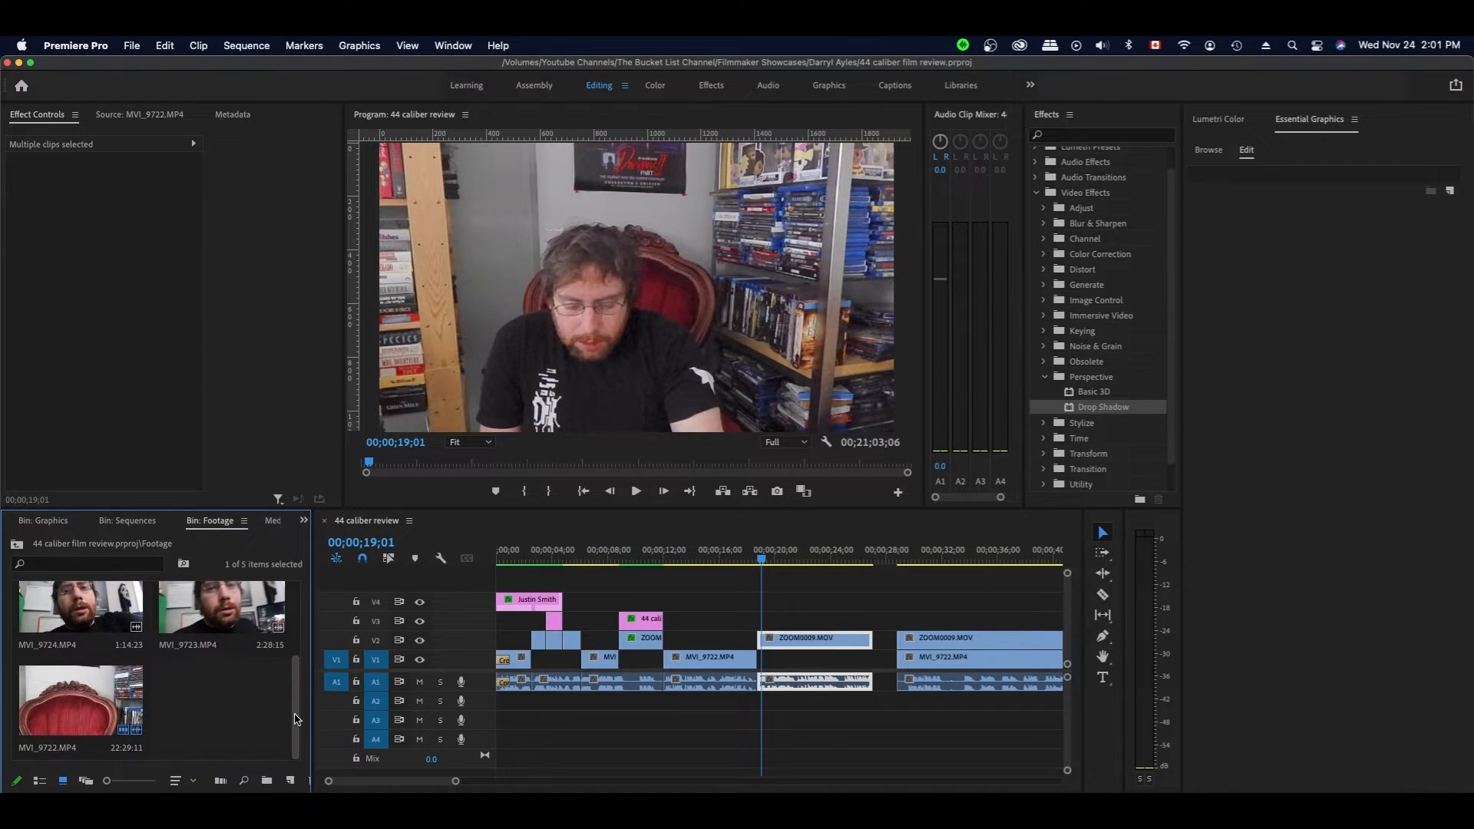
- Park the playhead at 00;00;22;00 and deselect the ZOOM0009 audio clip
{"action": "left_click", "coordinate": [642, 561]}
{"action": "left_click", "coordinate": [795, 561]}
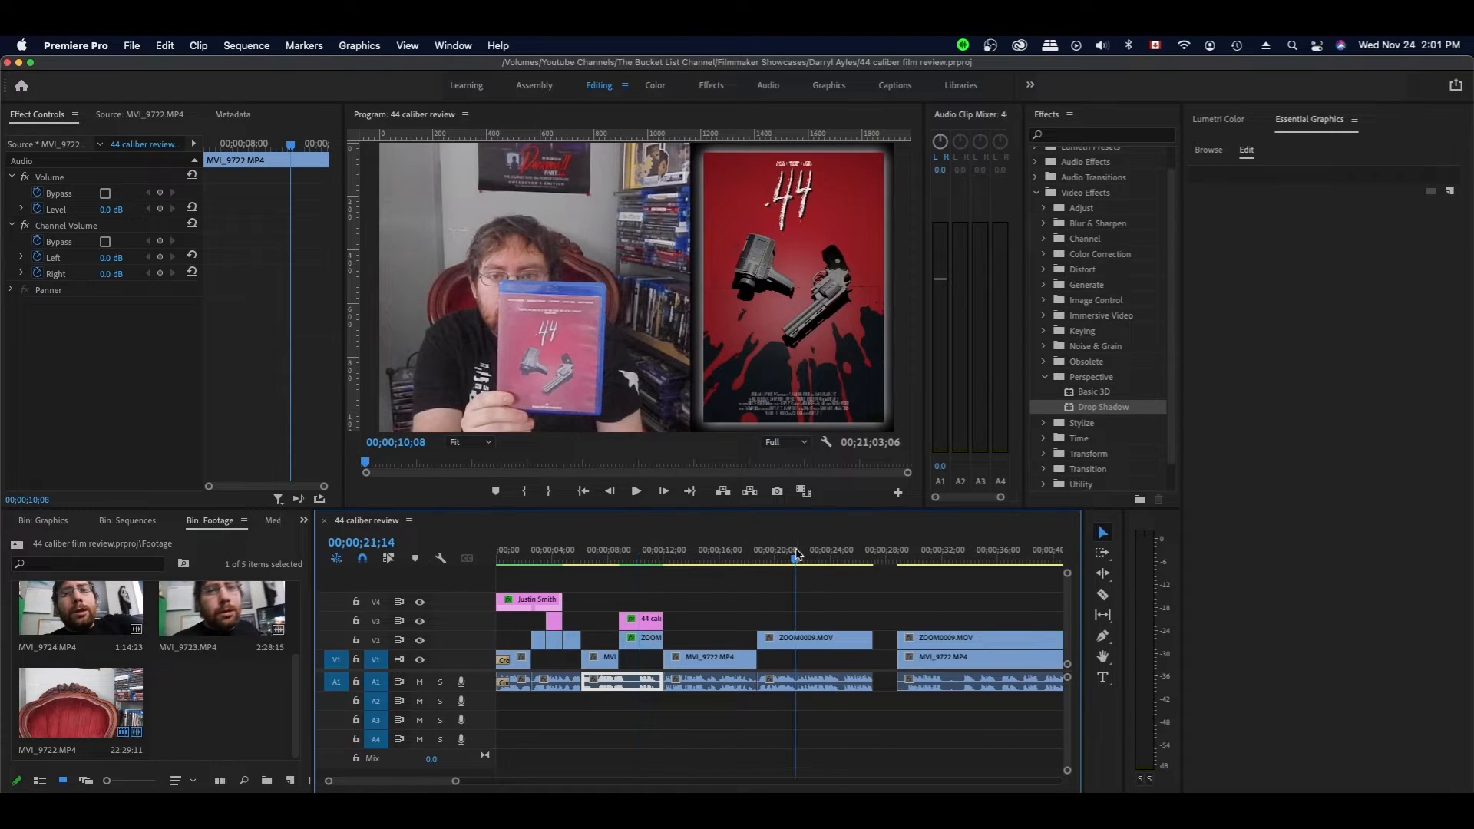
{"action": "left_click_drag", "start_coordinate": [796, 561], "coordinate": [803, 560]}
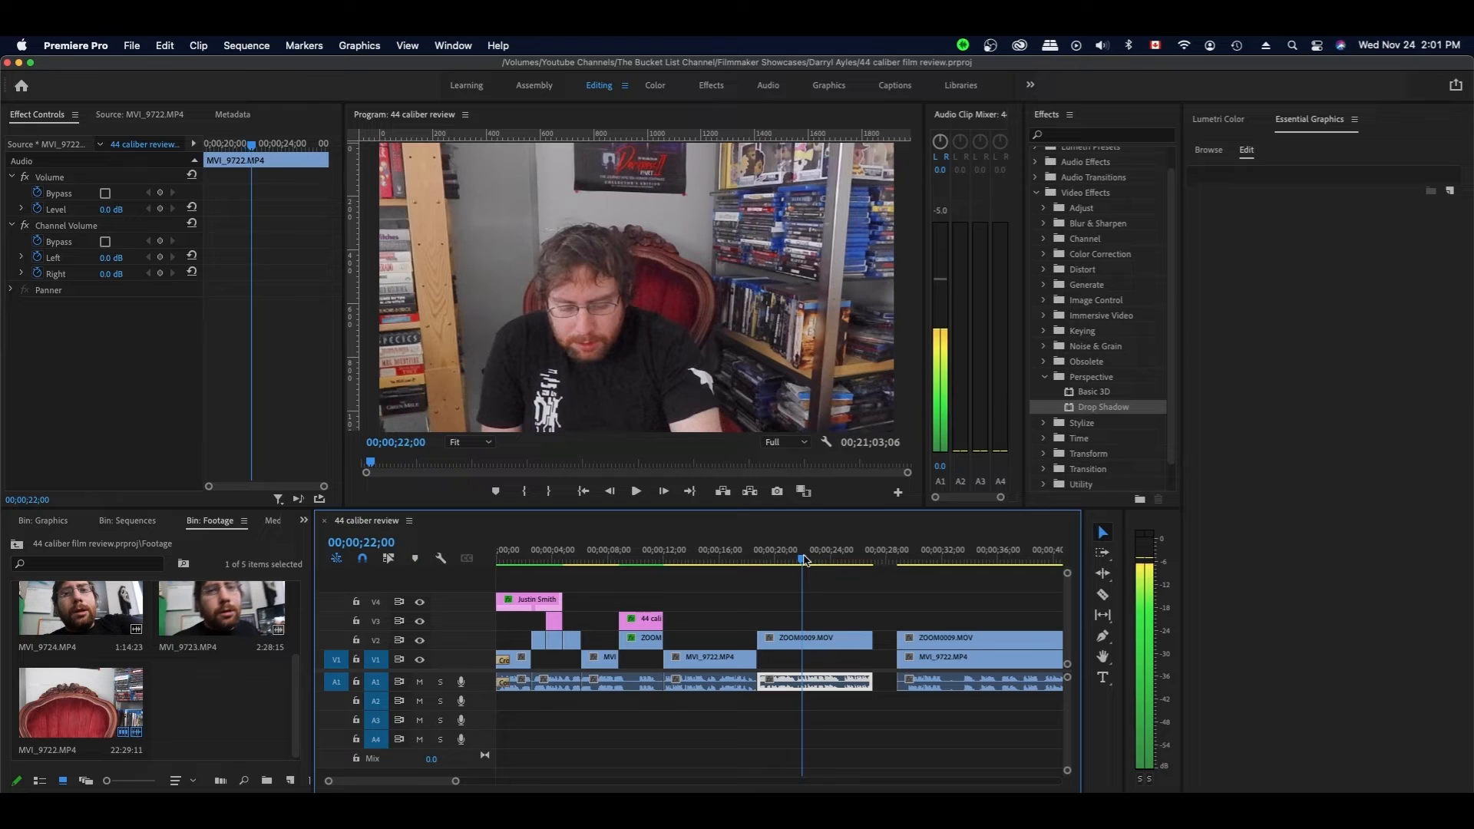
{"action": "scroll", "coordinate": [802, 560], "scroll_direction": "down", "scroll_amount": 1}
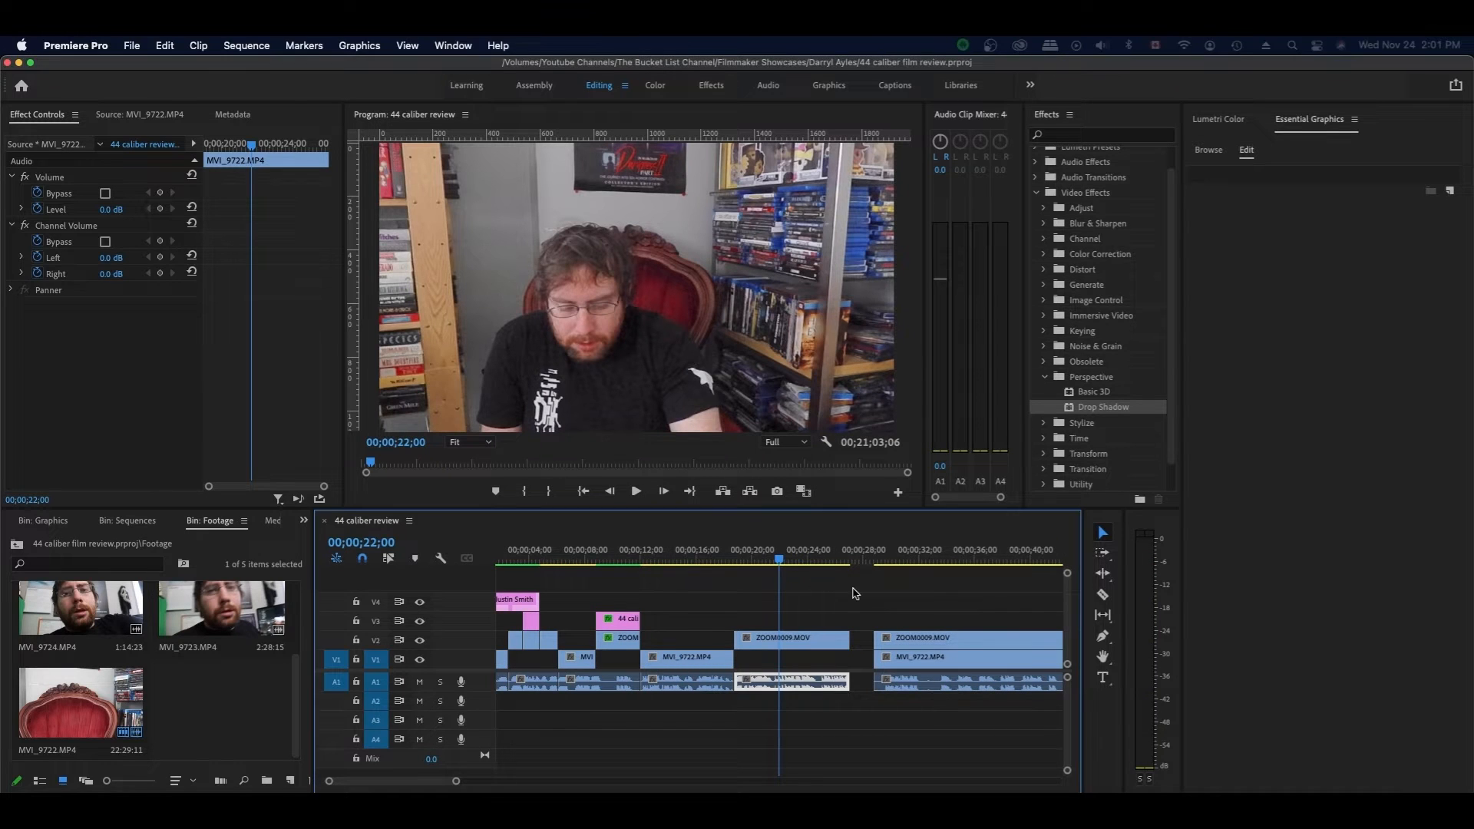
{"action": "left_click", "coordinate": [797, 593]}
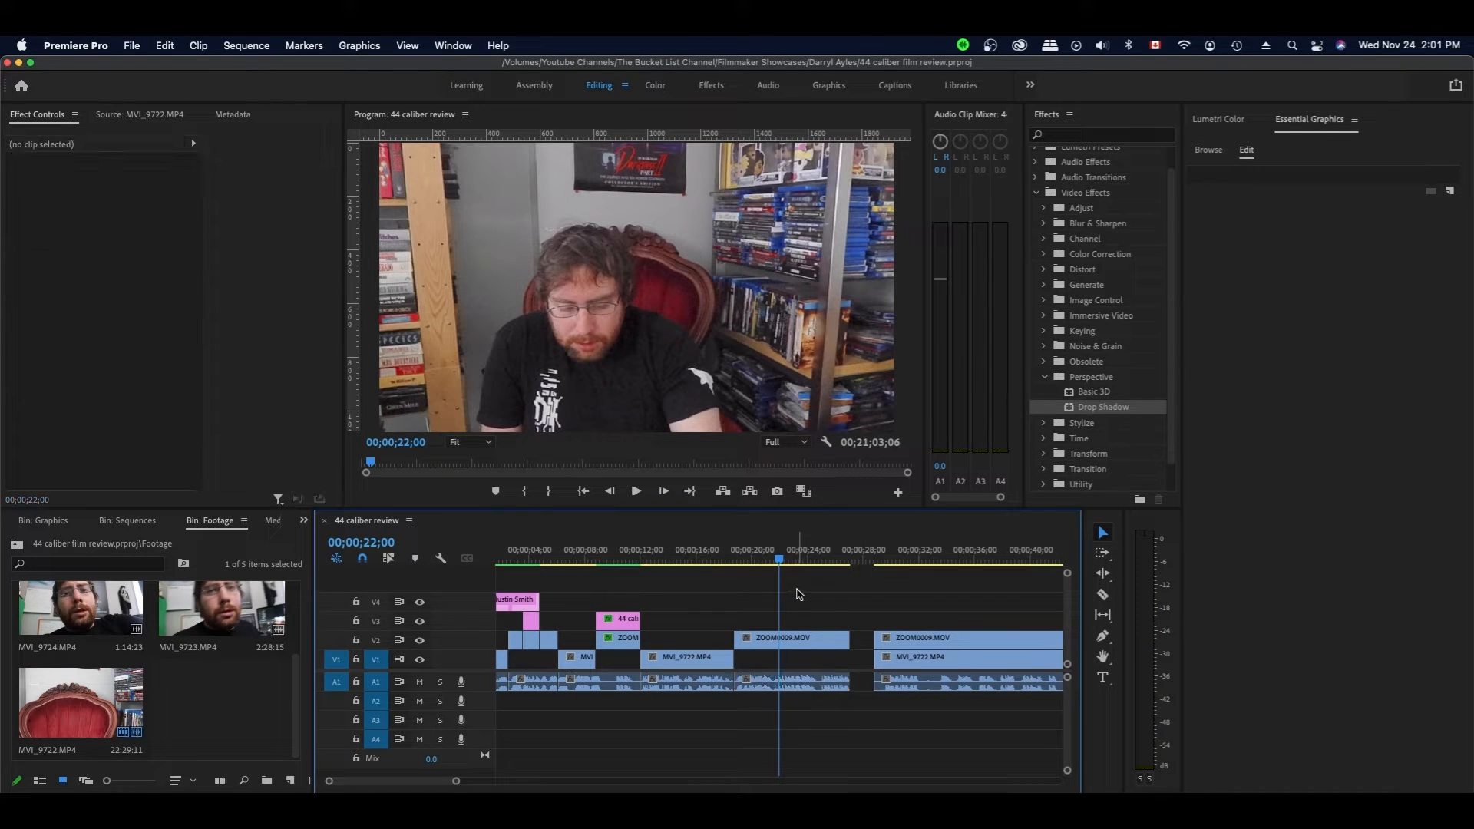
- Load MVI_9723 in the Source Monitor and mark the In point where the take begins
{"action": "double_click", "coordinate": [198, 613]}
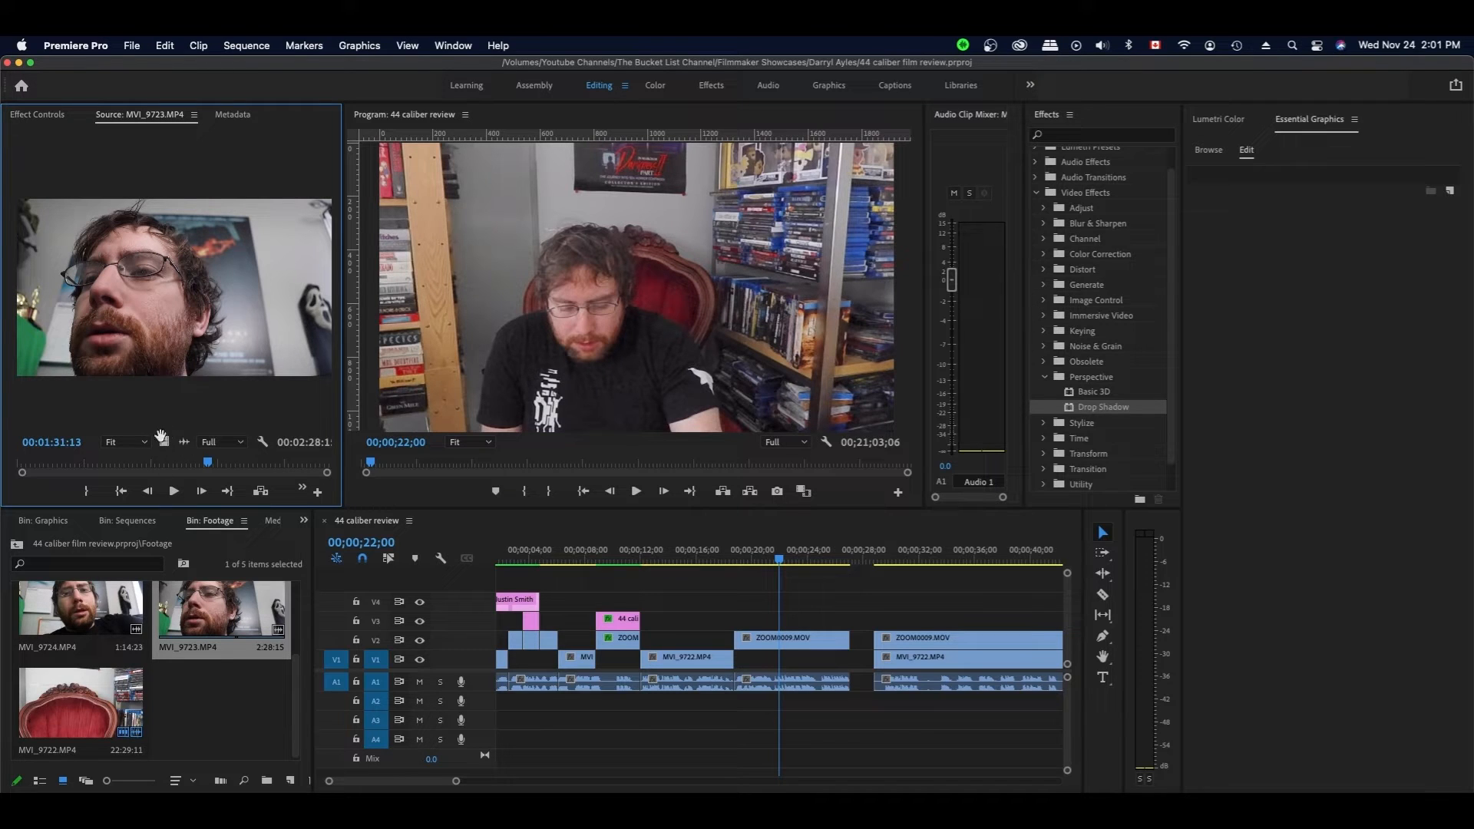
{"action": "mouse_move", "coordinate": [164, 438]}
{"action": "left_mouse_down"}
{"action": "mouse_move", "coordinate": [839, 550]}
{"action": "mouse_move", "coordinate": [777, 610]}
{"action": "mouse_move", "coordinate": [611, 583]}
{"action": "mouse_move", "coordinate": [182, 443]}
{"action": "left_mouse_up"}
{"action": "left_click", "coordinate": [12, 466]}
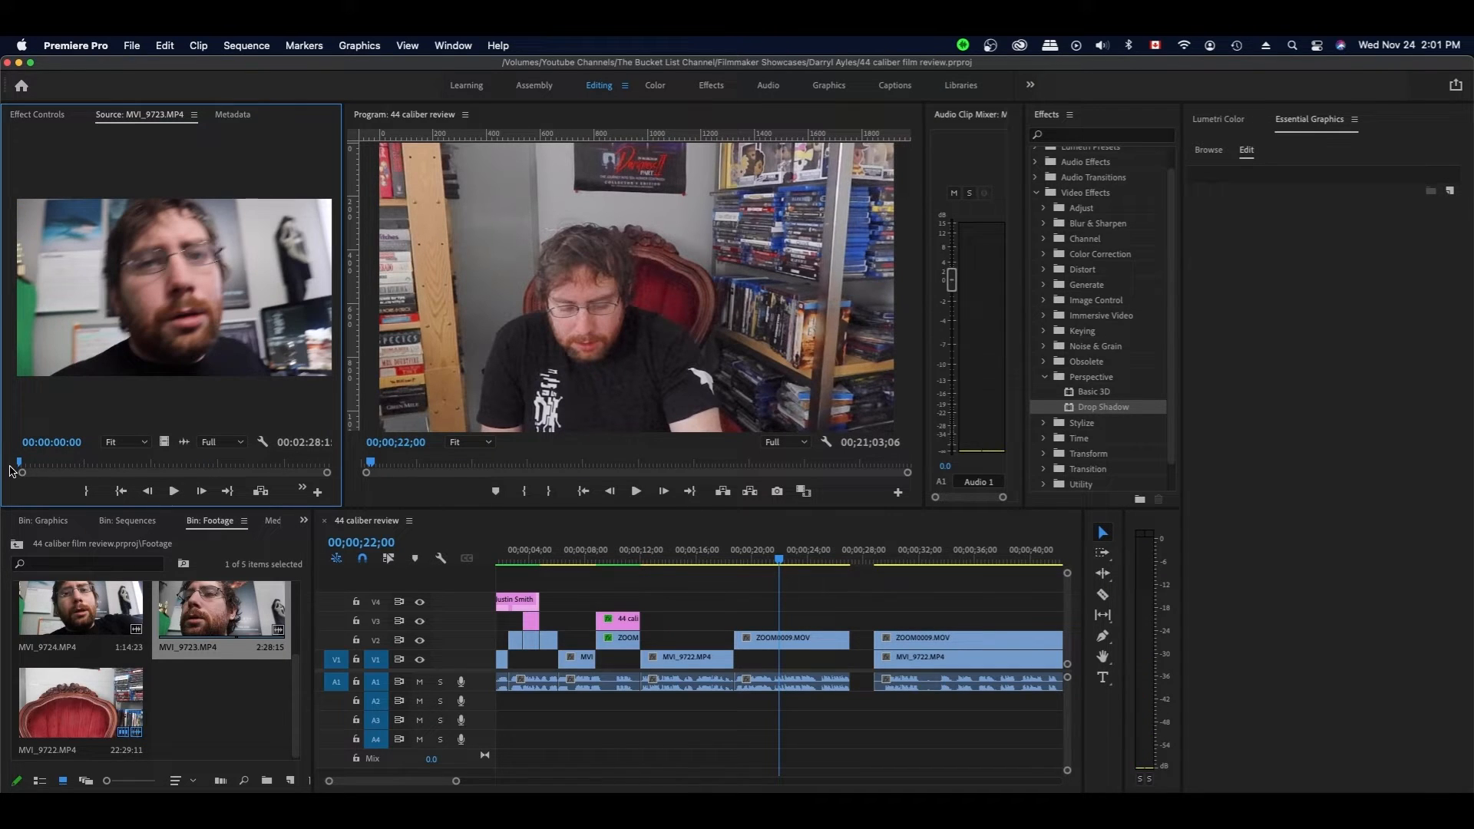
{"action": "key", "text": "space"}
{"action": "key", "text": "space"}
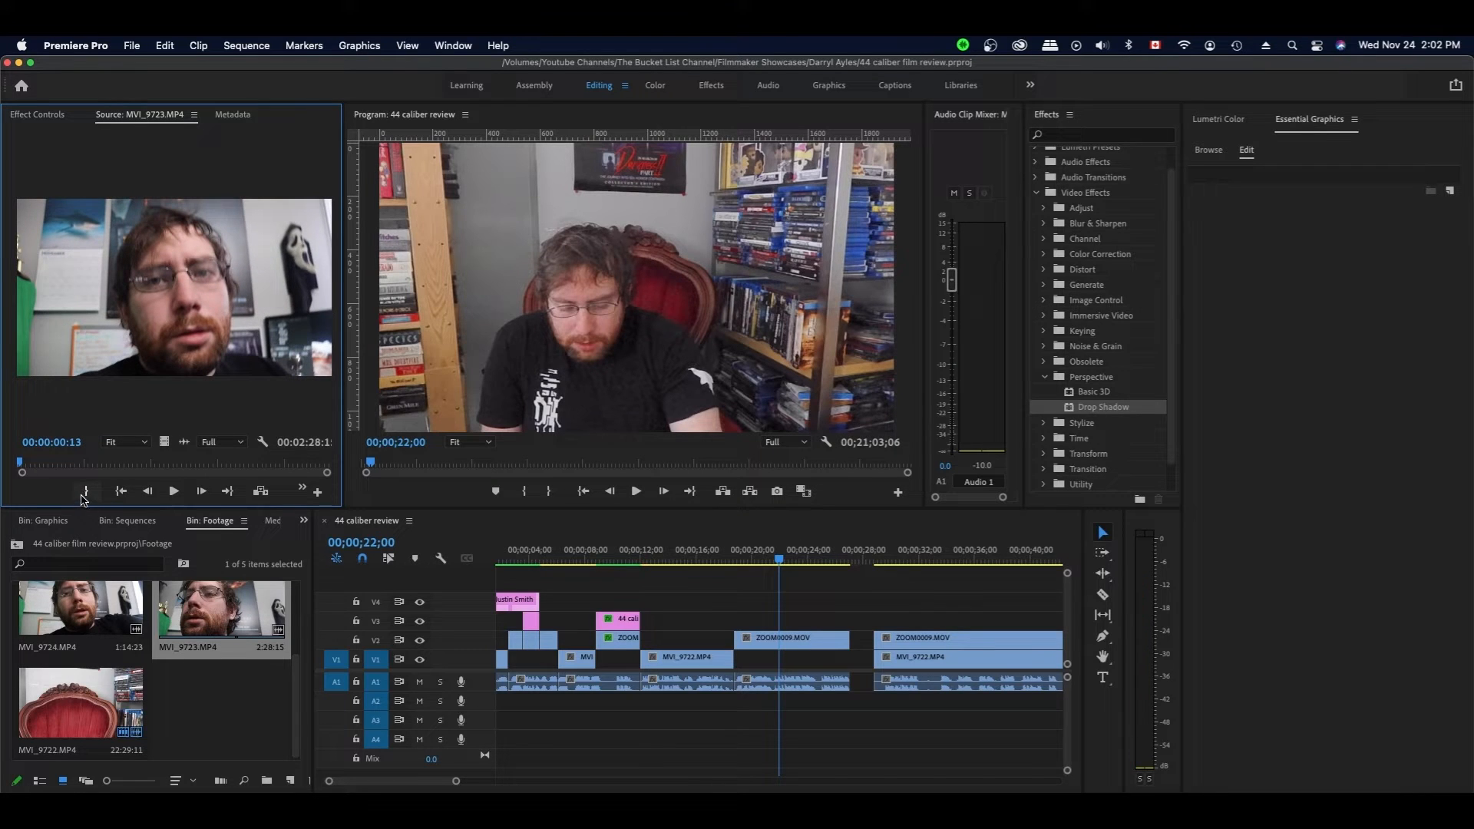
{"action": "key", "text": "space"}
{"action": "key", "text": "space"}
{"action": "key", "text": "j"}
{"action": "key", "text": "k"}
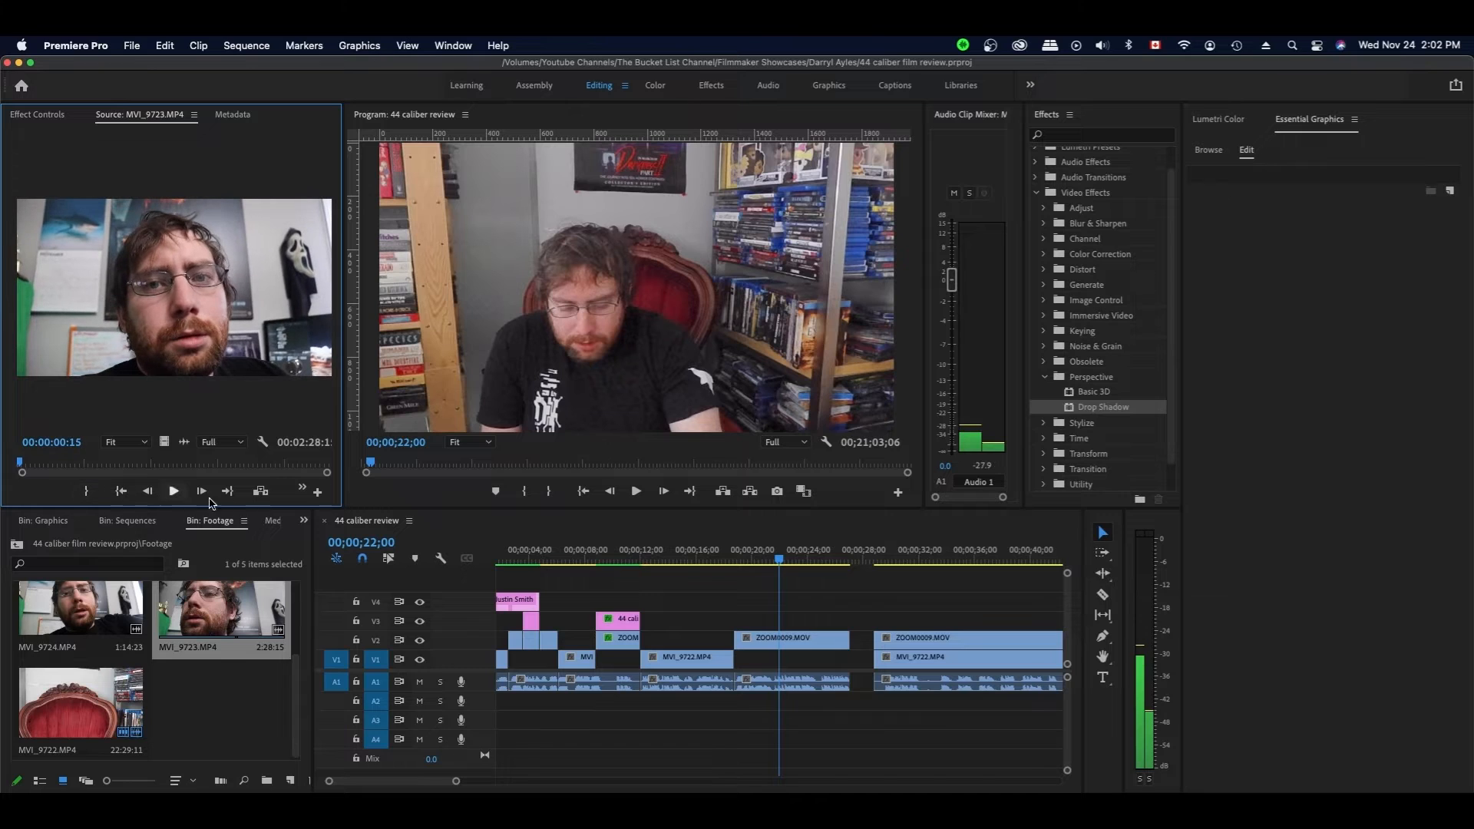
{"action": "left_click", "coordinate": [301, 489]}
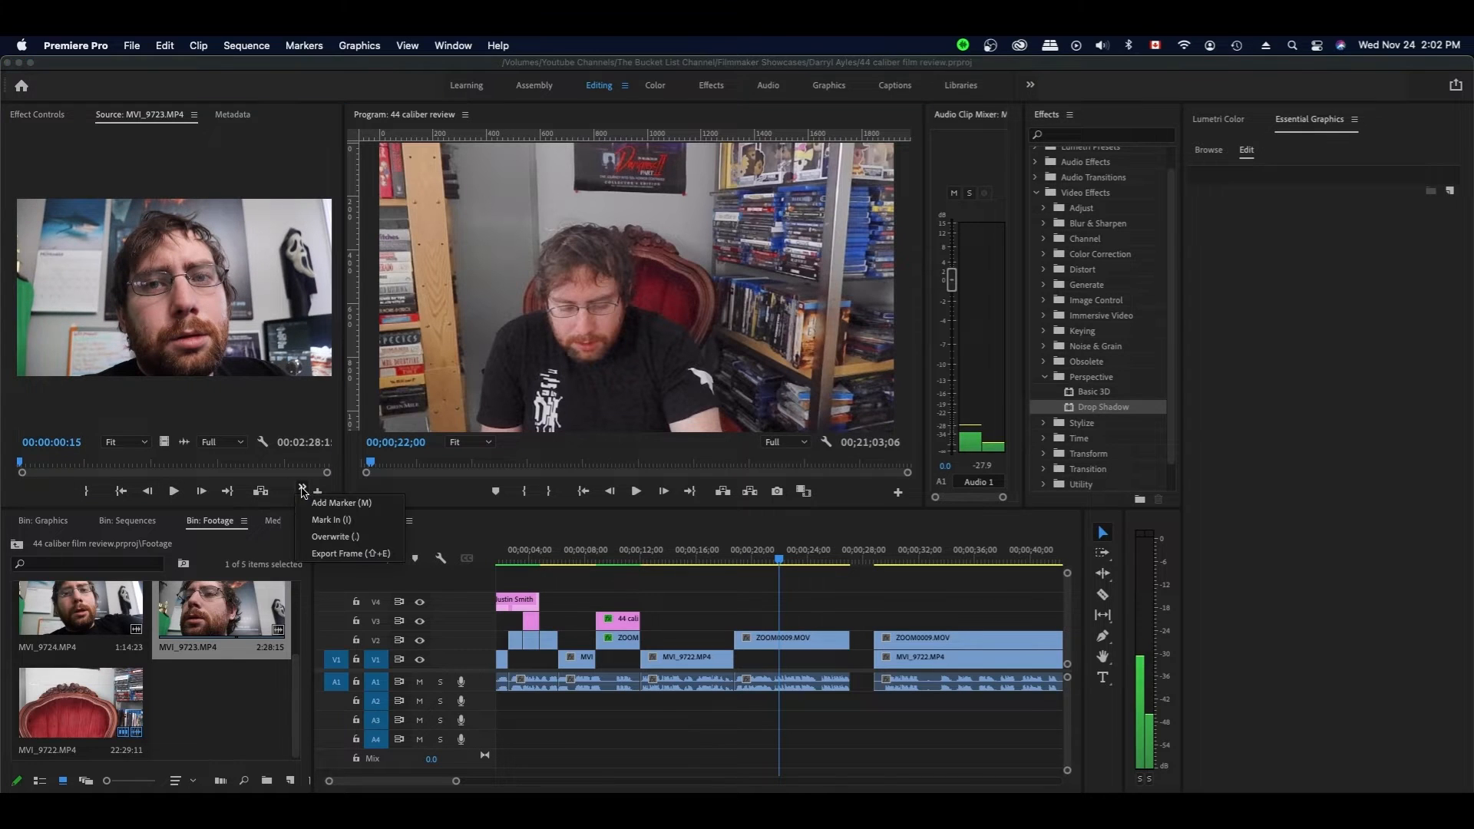
{"action": "left_click", "coordinate": [347, 522]}
{"action": "key", "text": "space"}
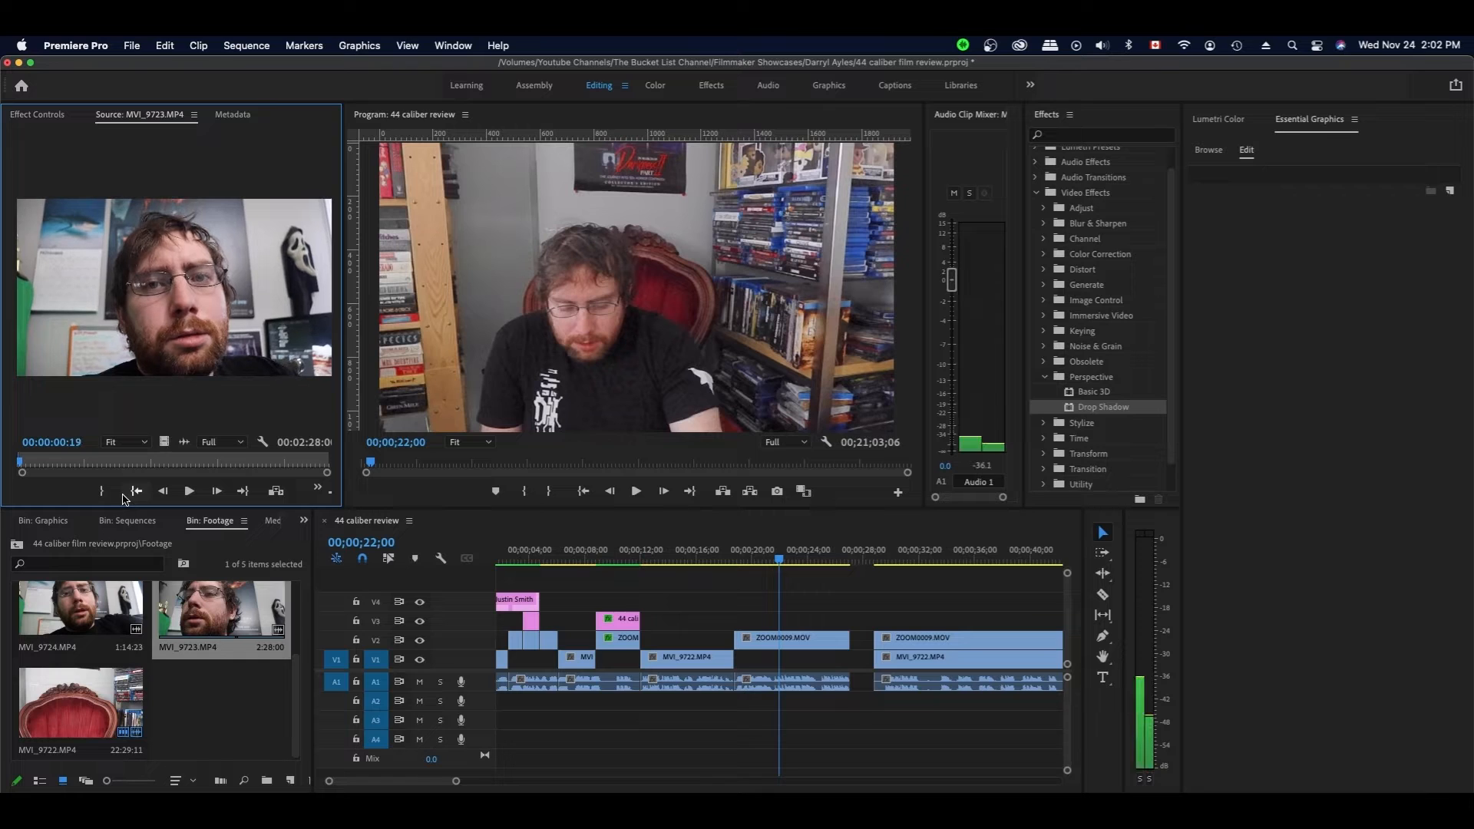
{"action": "left_click", "coordinate": [317, 489]}
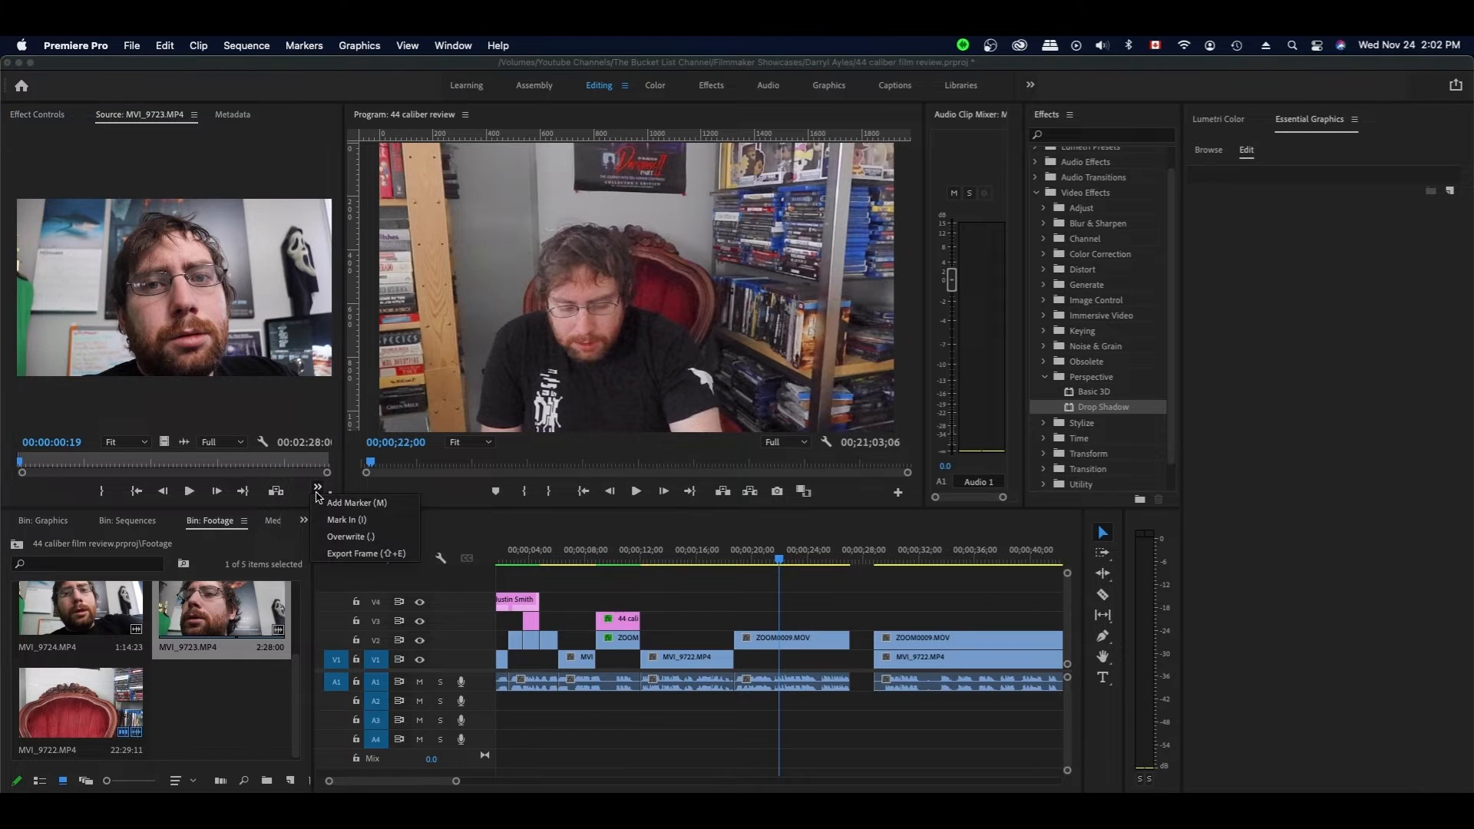
{"action": "left_click", "coordinate": [350, 523]}
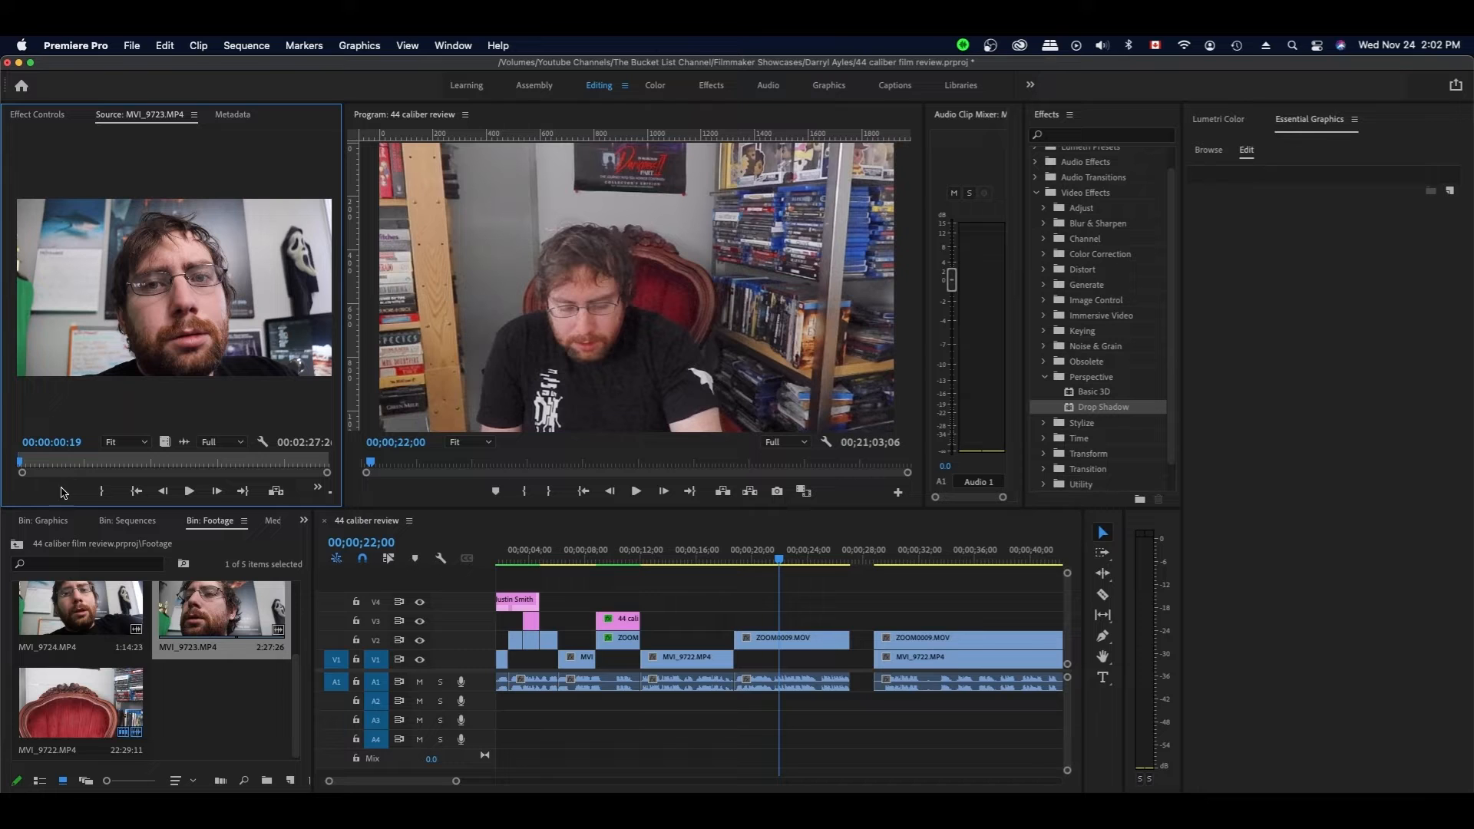
- Mark Out at 00:00:03:29 and place the 3;11 clip on V4 at 22 seconds
{"action": "left_click_drag", "start_coordinate": [346, 447], "coordinate": [375, 447]}
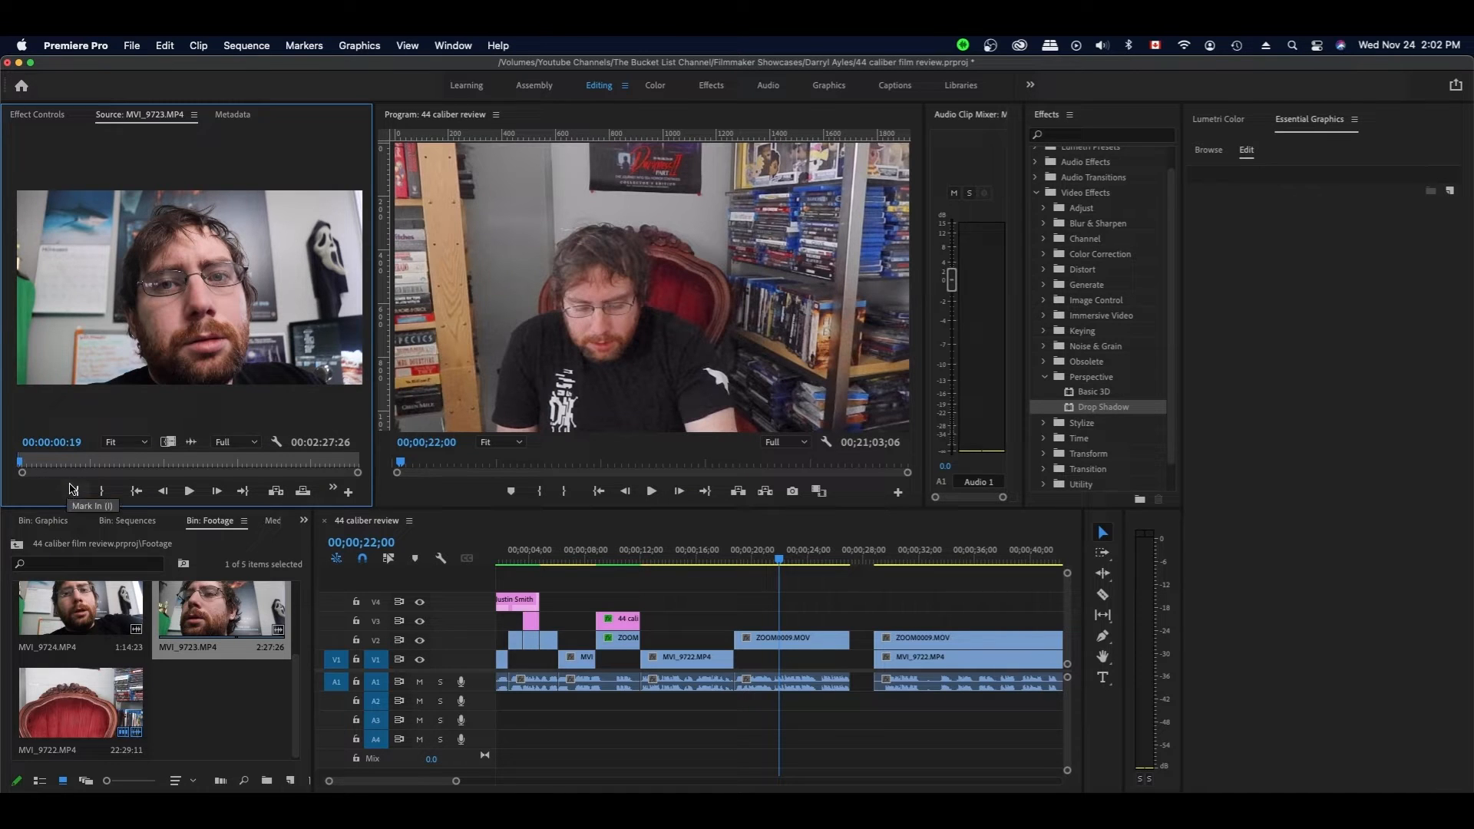
{"action": "key", "text": "Left"}
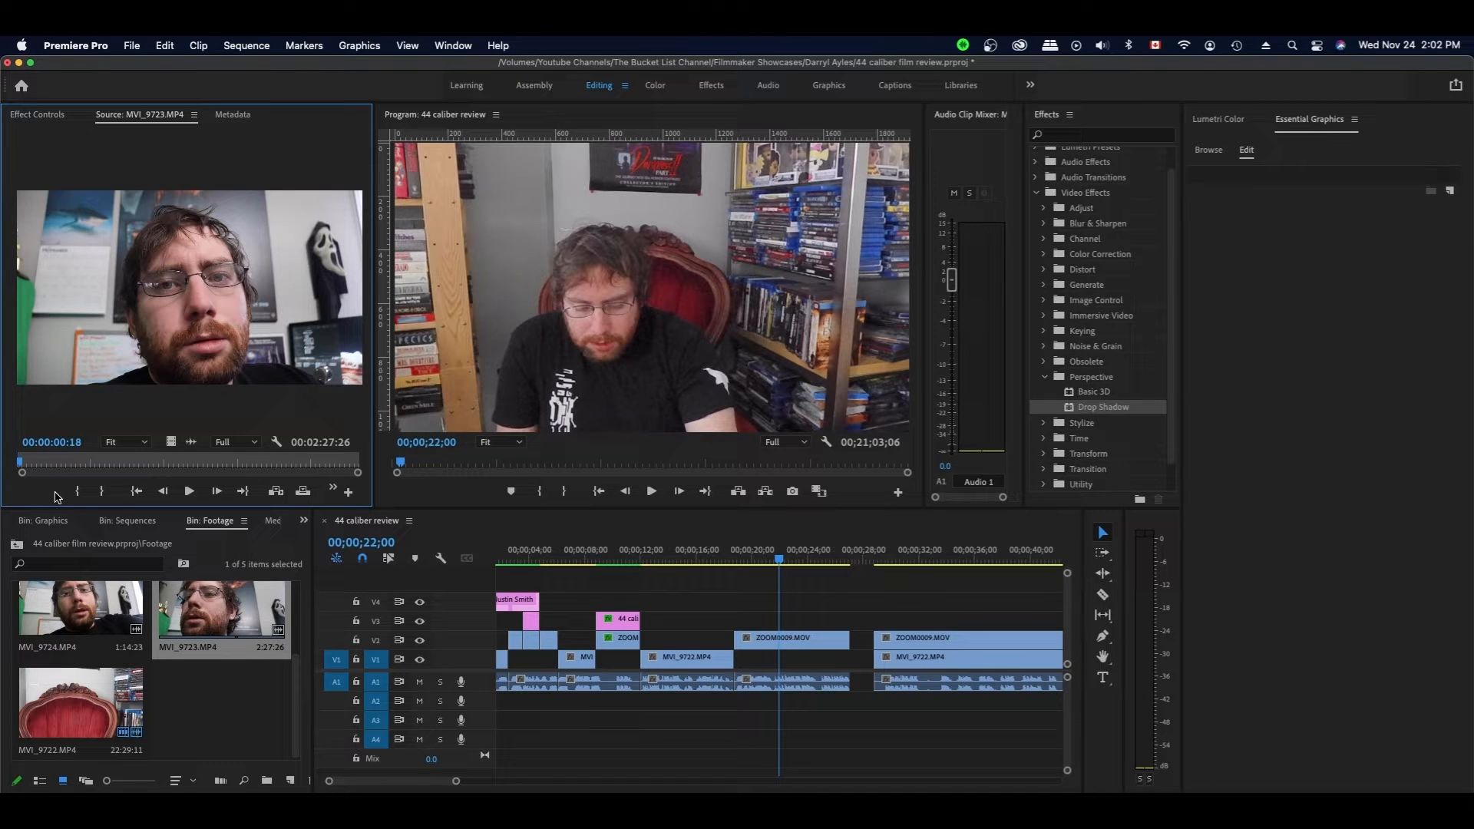
{"action": "key", "text": "space"}
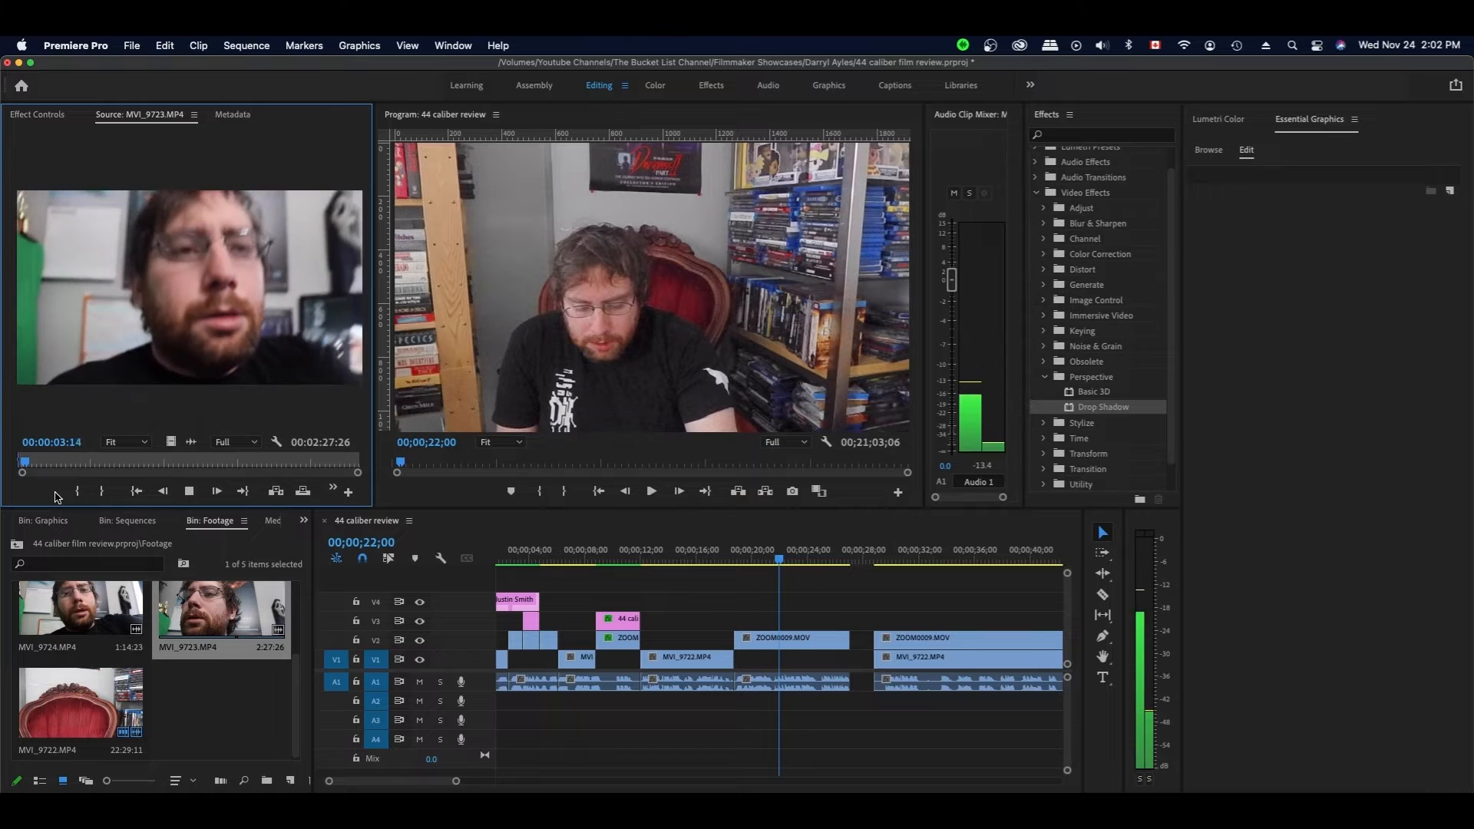
{"action": "key", "text": "space"}
{"action": "key", "text": "o"}
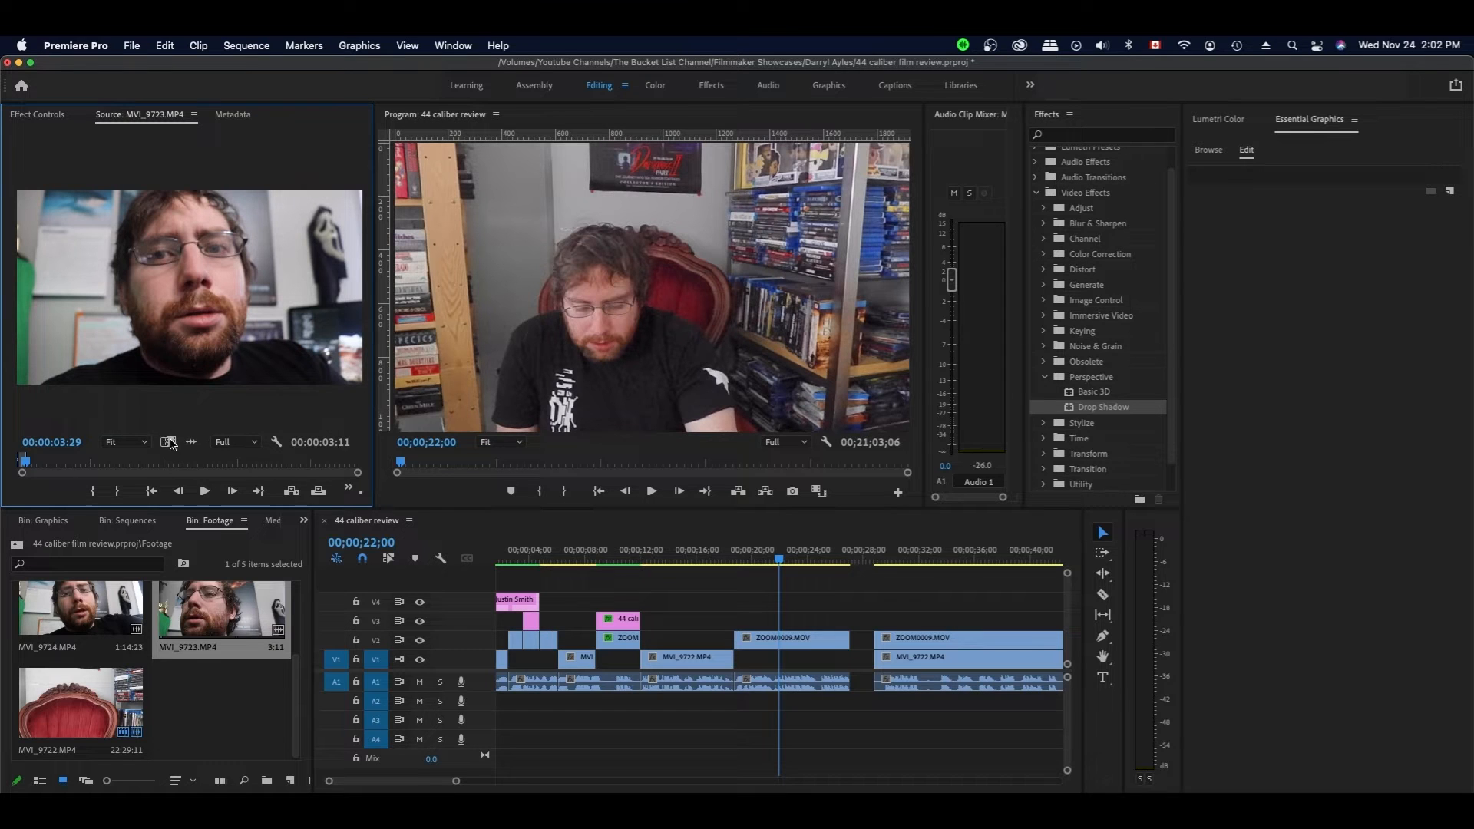
{"action": "left_click_drag", "start_coordinate": [197, 386], "coordinate": [794, 603]}
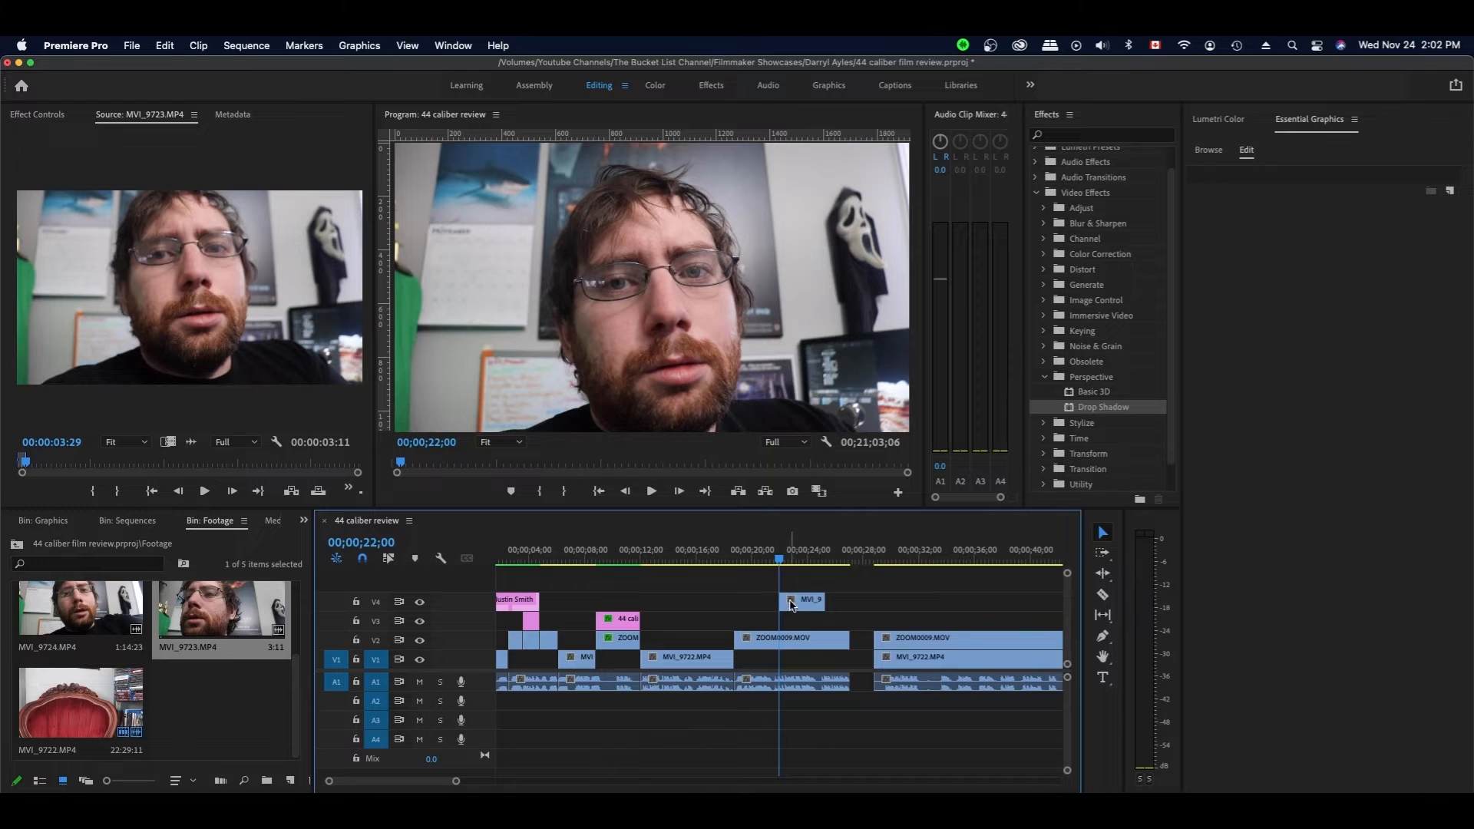
- Roughly shrink the MVI_9723 clip in Motion and drag it toward the upper left
{"action": "left_click", "coordinate": [803, 565]}
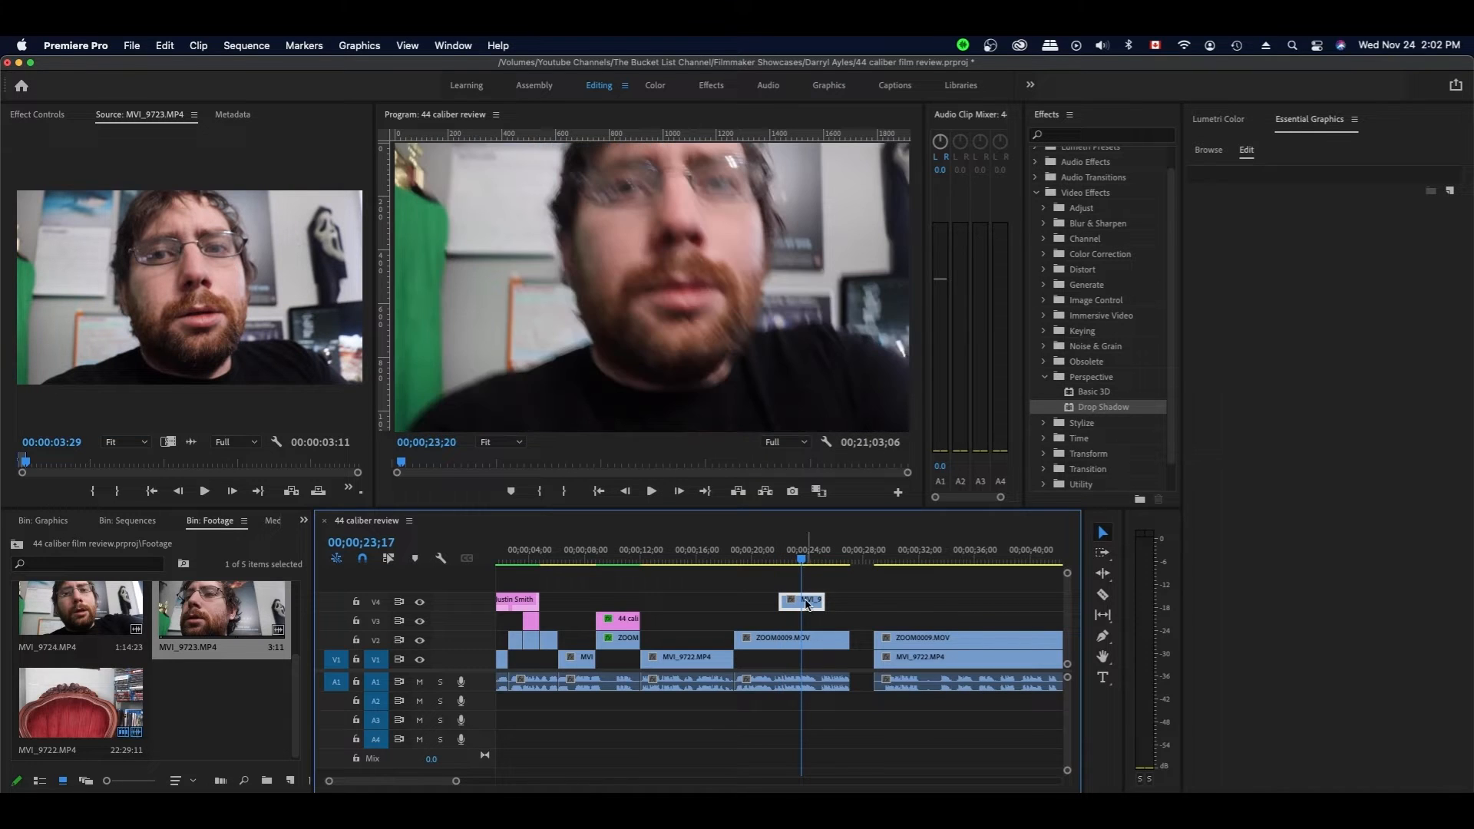
{"action": "left_click", "coordinate": [38, 113]}
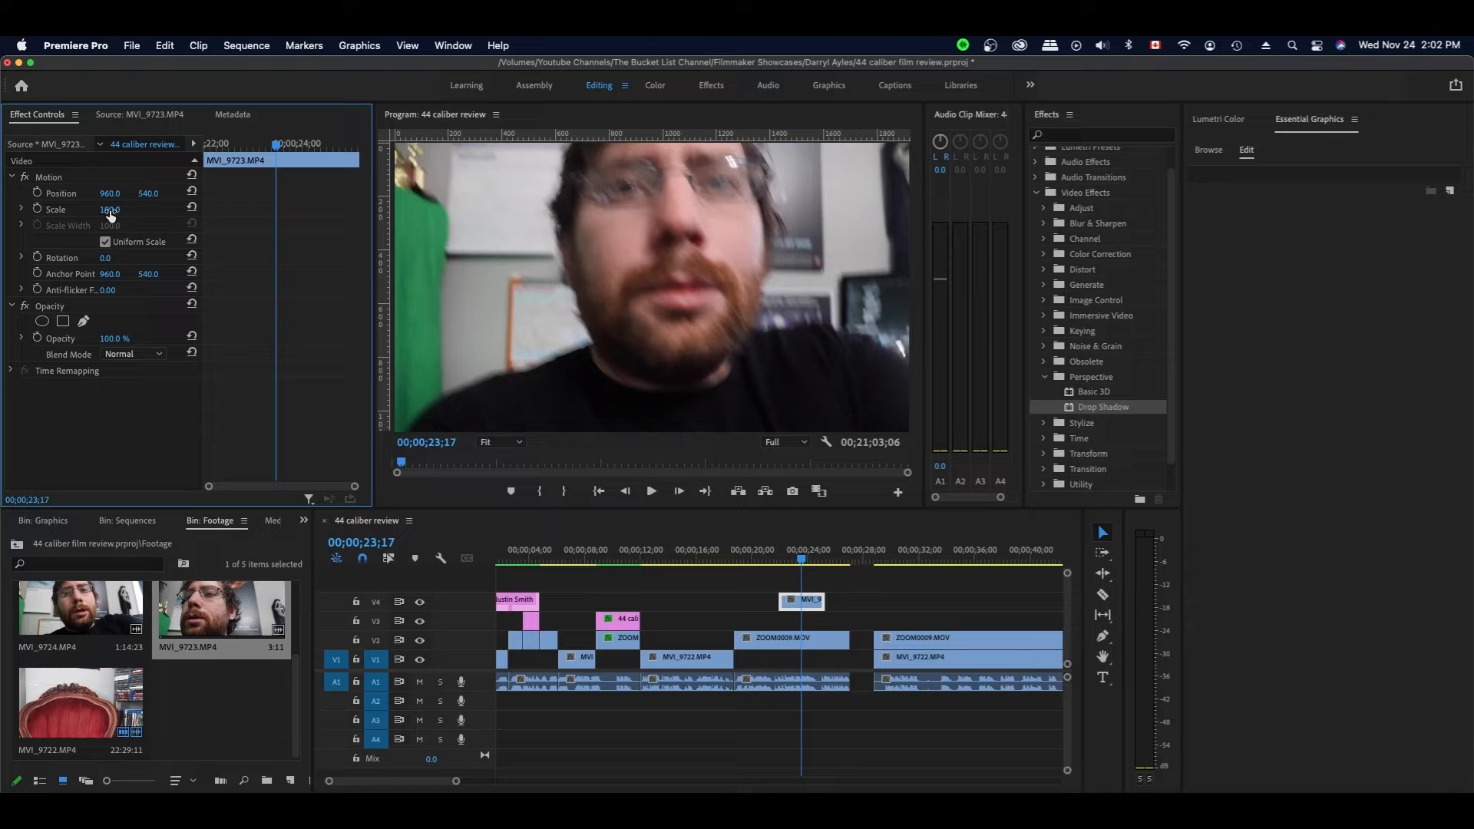
{"action": "left_click_drag", "start_coordinate": [109, 209], "coordinate": [84, 209]}
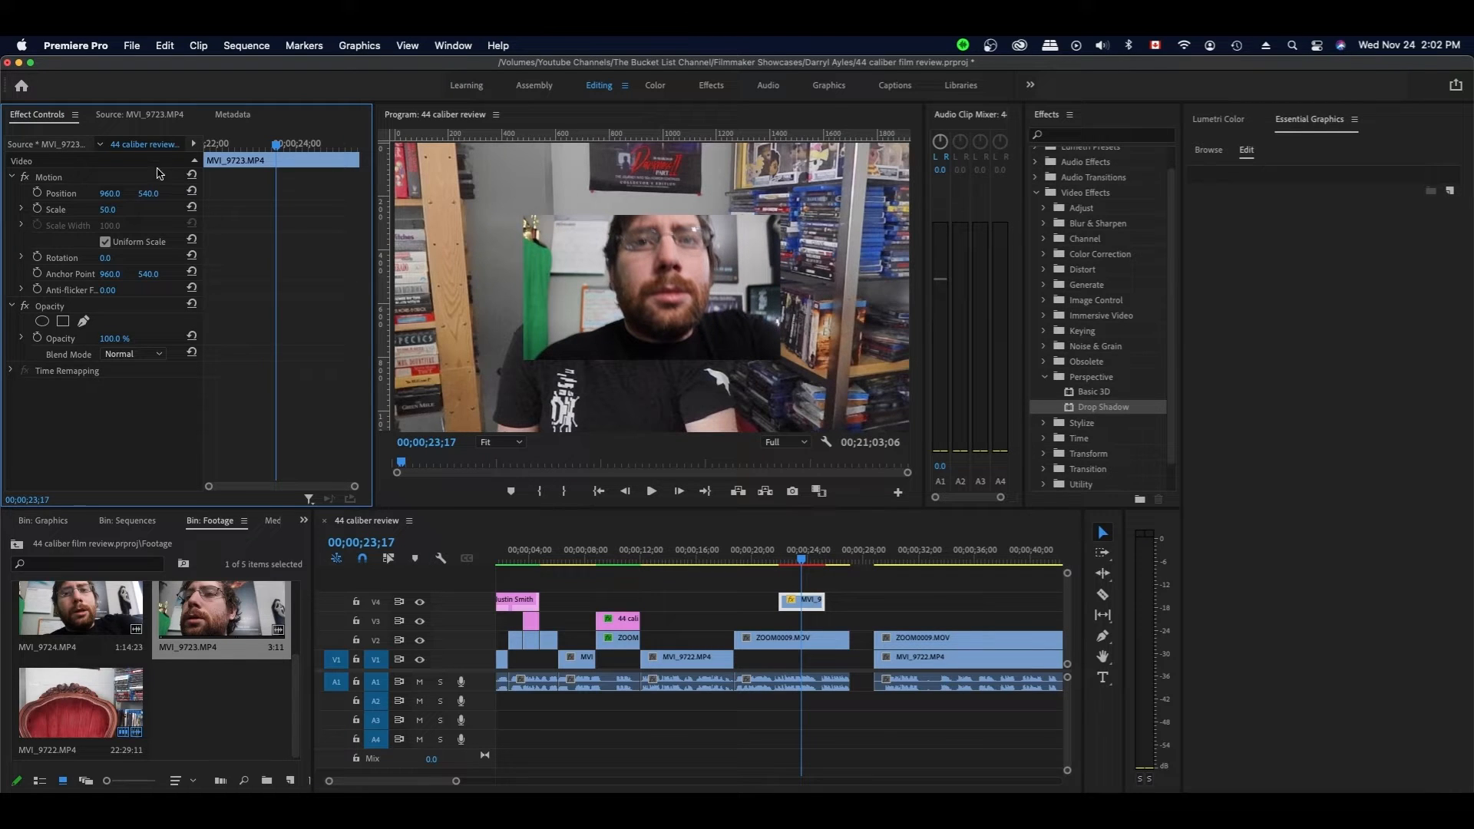
{"action": "left_click_drag", "start_coordinate": [110, 193], "coordinate": [33, 193]}
{"action": "mouse_move", "coordinate": [148, 193]}
{"action": "left_mouse_down"}
{"action": "mouse_move", "coordinate": [110, 193]}
{"action": "mouse_move", "coordinate": [157, 212]}
{"action": "left_mouse_up"}
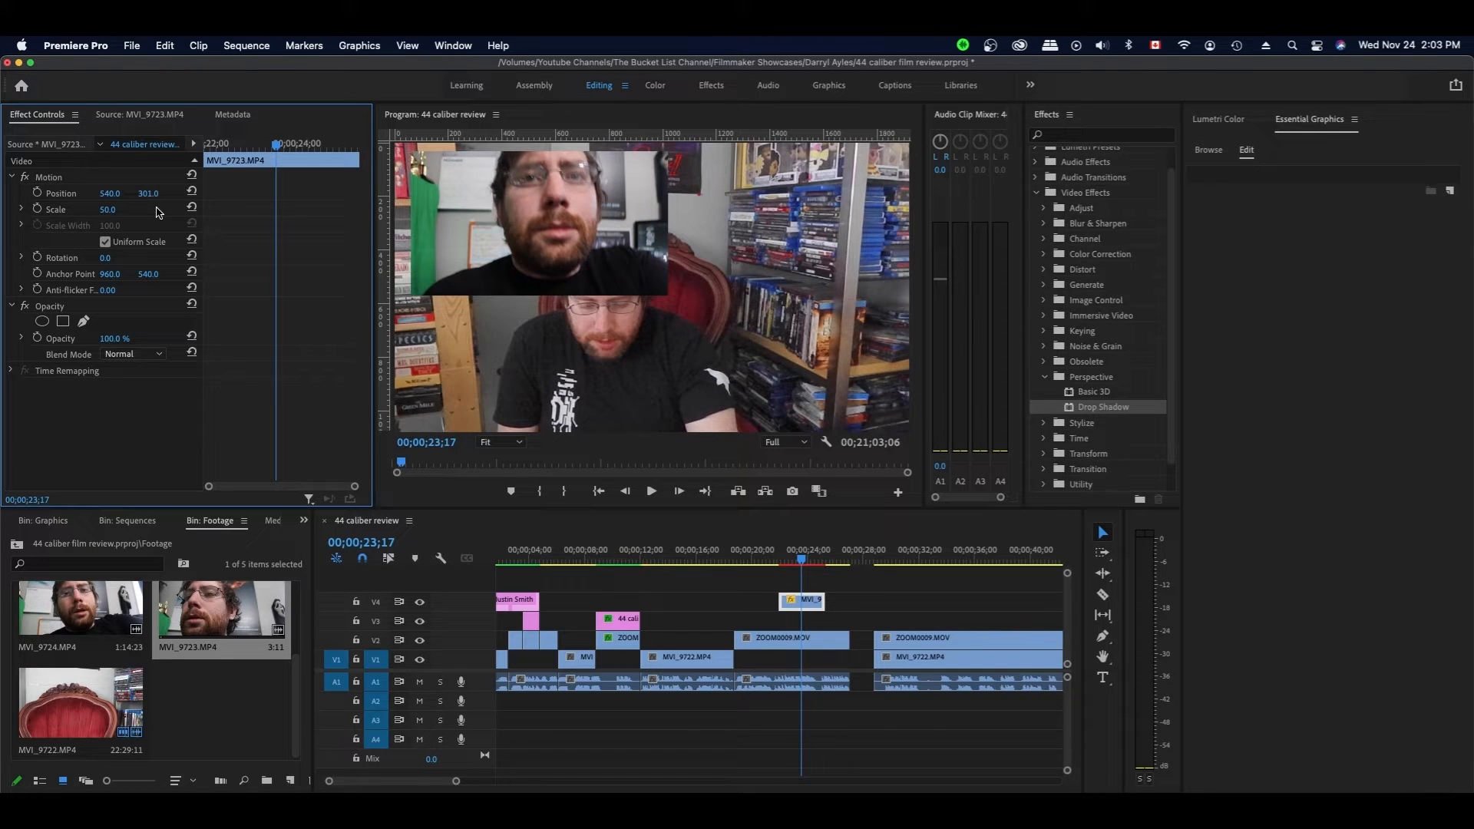
- Set the inset's Scale to exactly 25 and nudge Position to about 336, 253
{"action": "left_click", "coordinate": [110, 208]}
{"action": "type", "text": "25"}
{"action": "key", "text": "Return"}
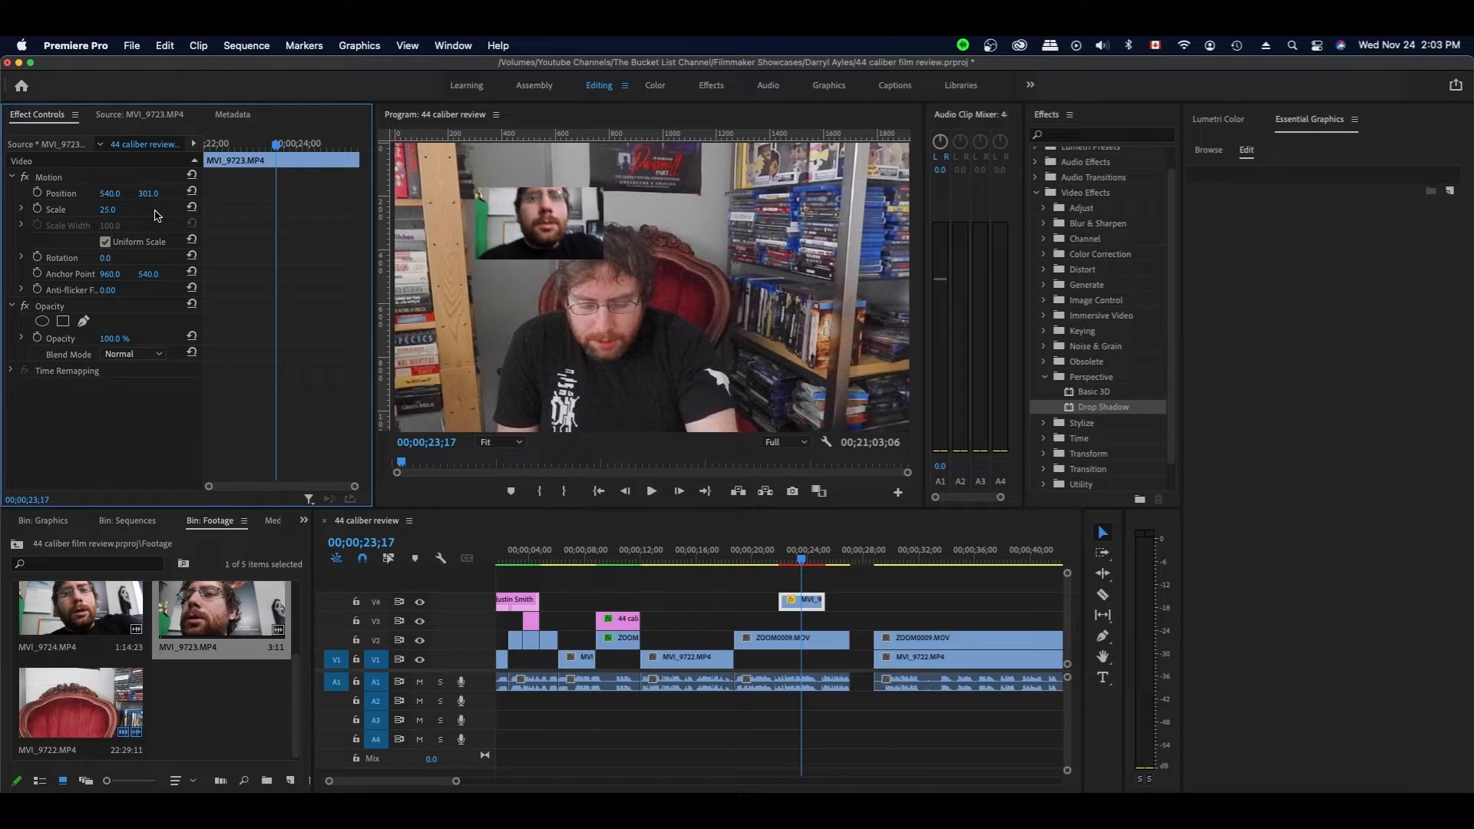
{"action": "mouse_move", "coordinate": [110, 193]}
{"action": "left_mouse_down"}
{"action": "mouse_move", "coordinate": [93, 193]}
{"action": "mouse_move", "coordinate": [142, 193]}
{"action": "mouse_move", "coordinate": [114, 193]}
{"action": "left_mouse_up"}
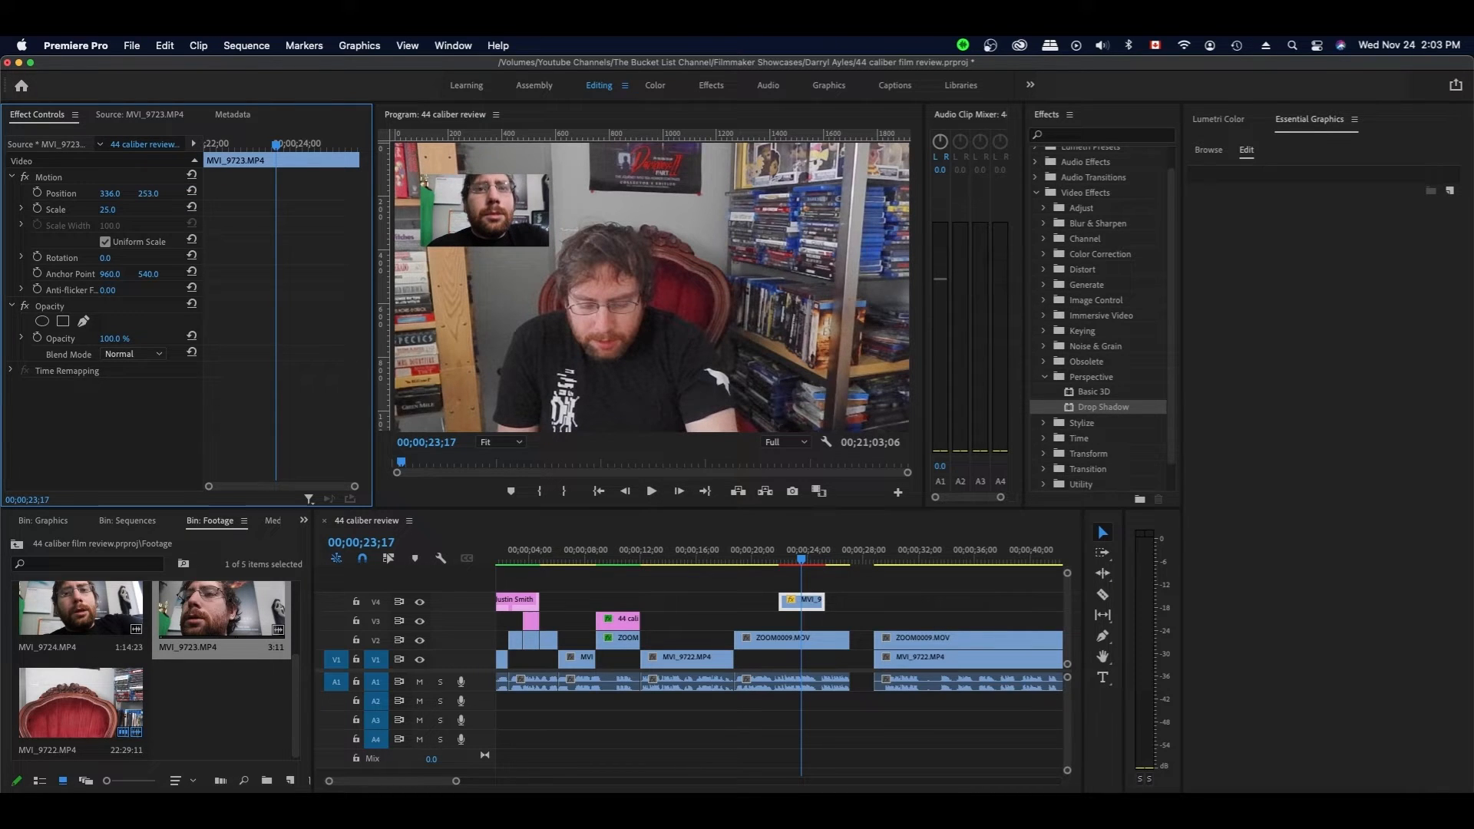
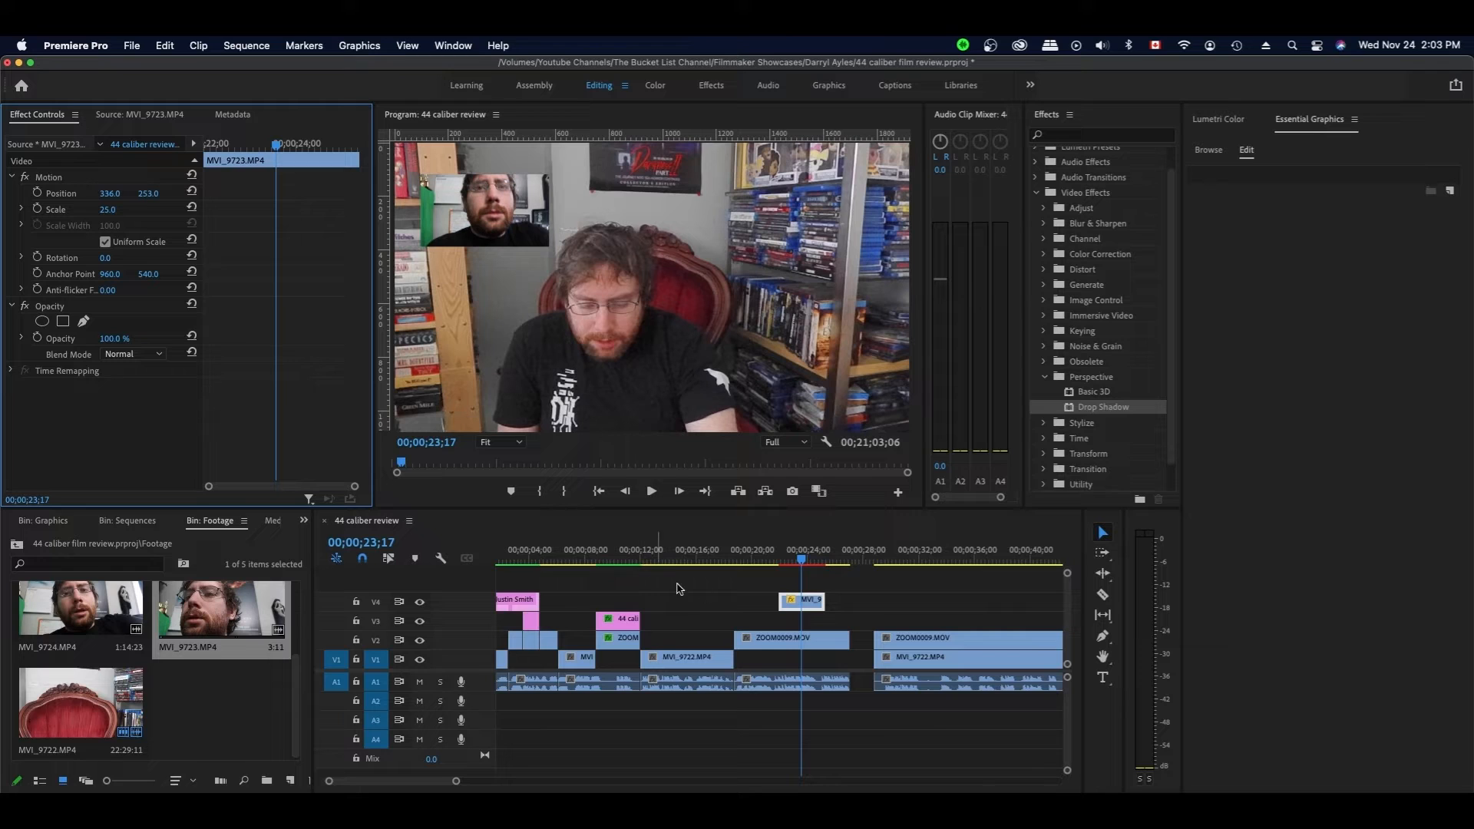
- Delete the MVI_9723 picture-in-picture clip from V4 and save the project
{"action": "left_click", "coordinate": [873, 602]}
{"action": "left_click", "coordinate": [798, 606]}
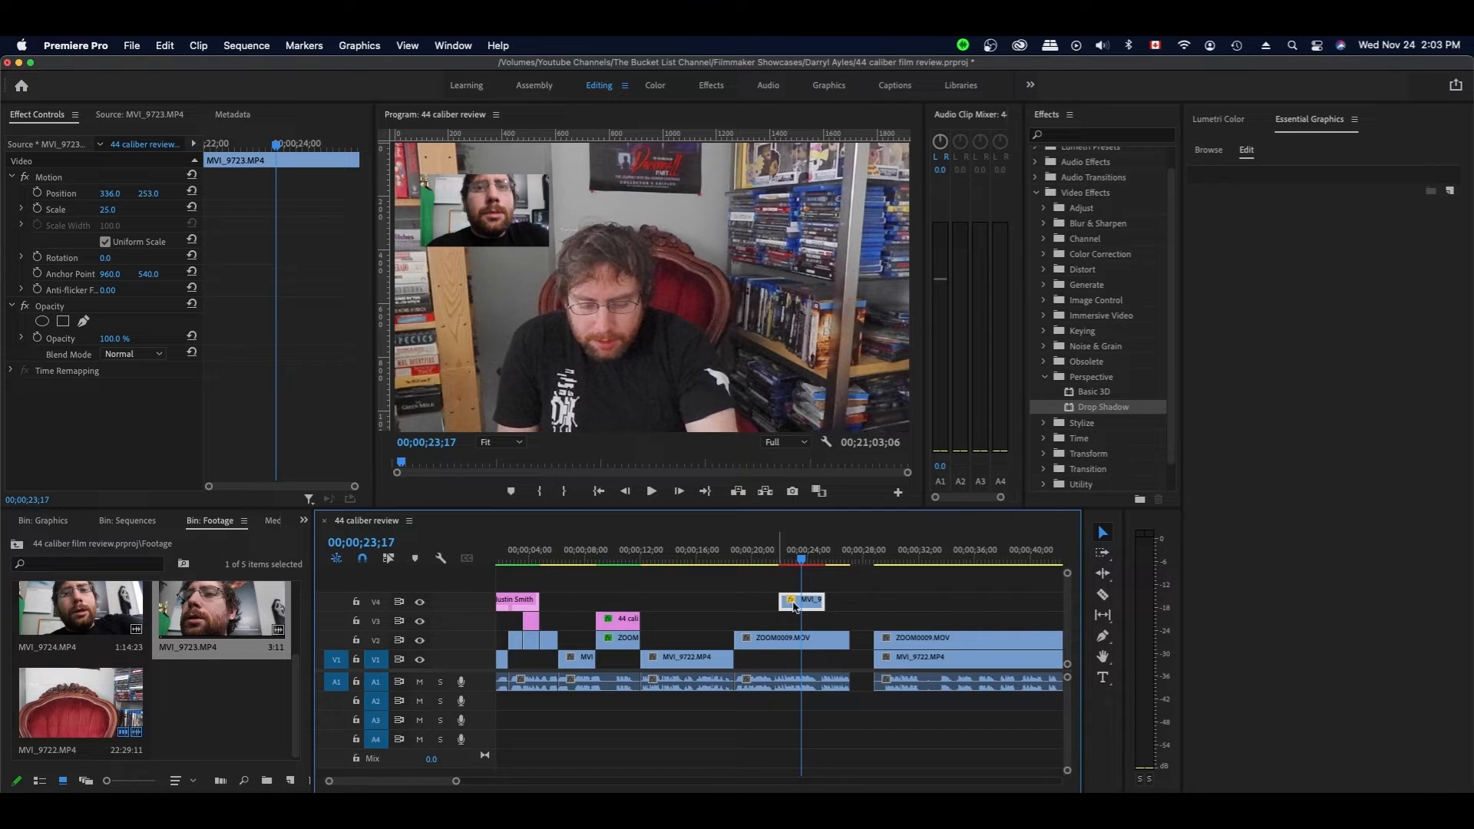
{"action": "key", "text": "Delete"}
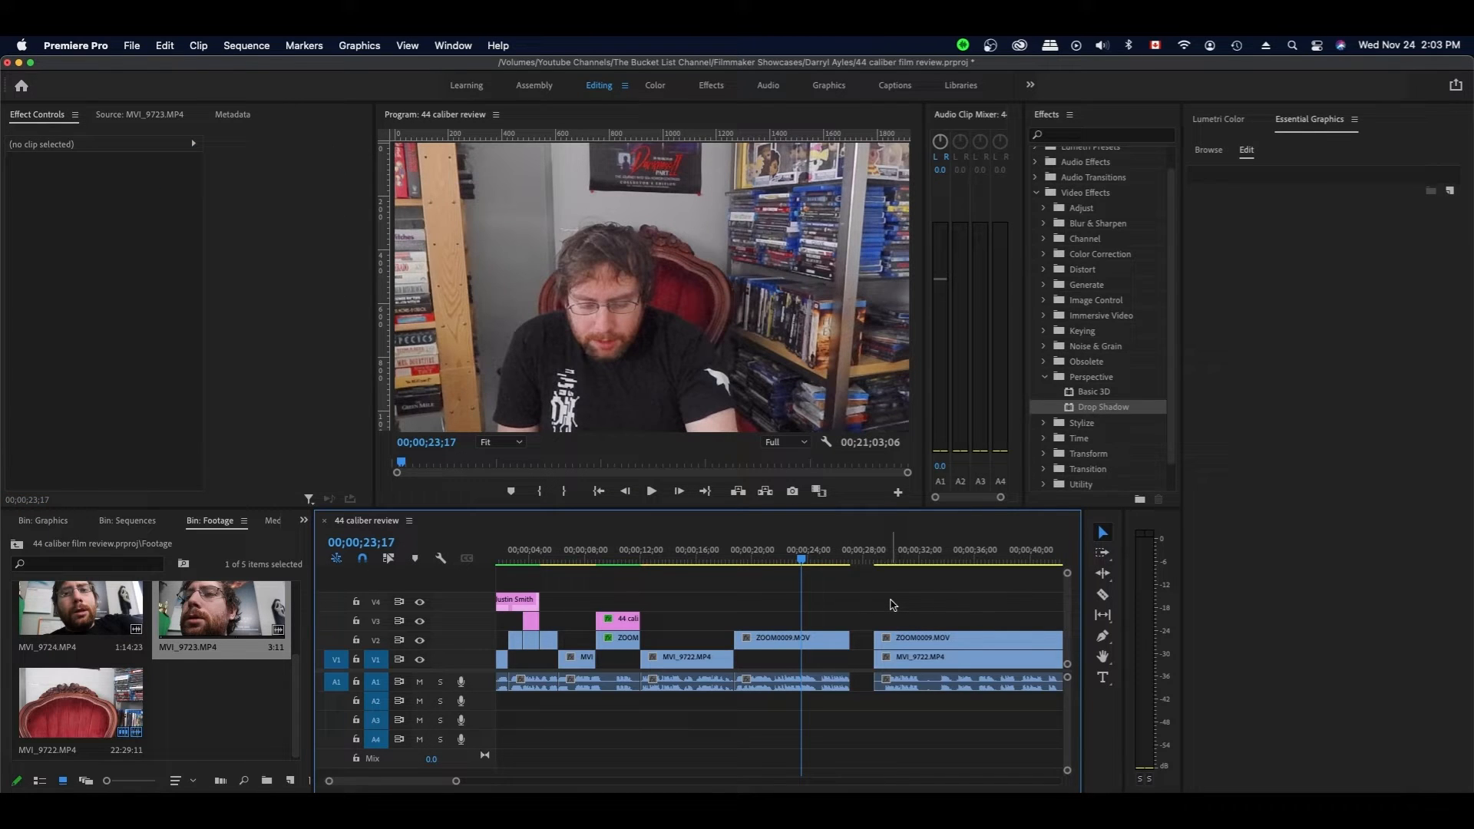
{"action": "key", "text": "super+s"}
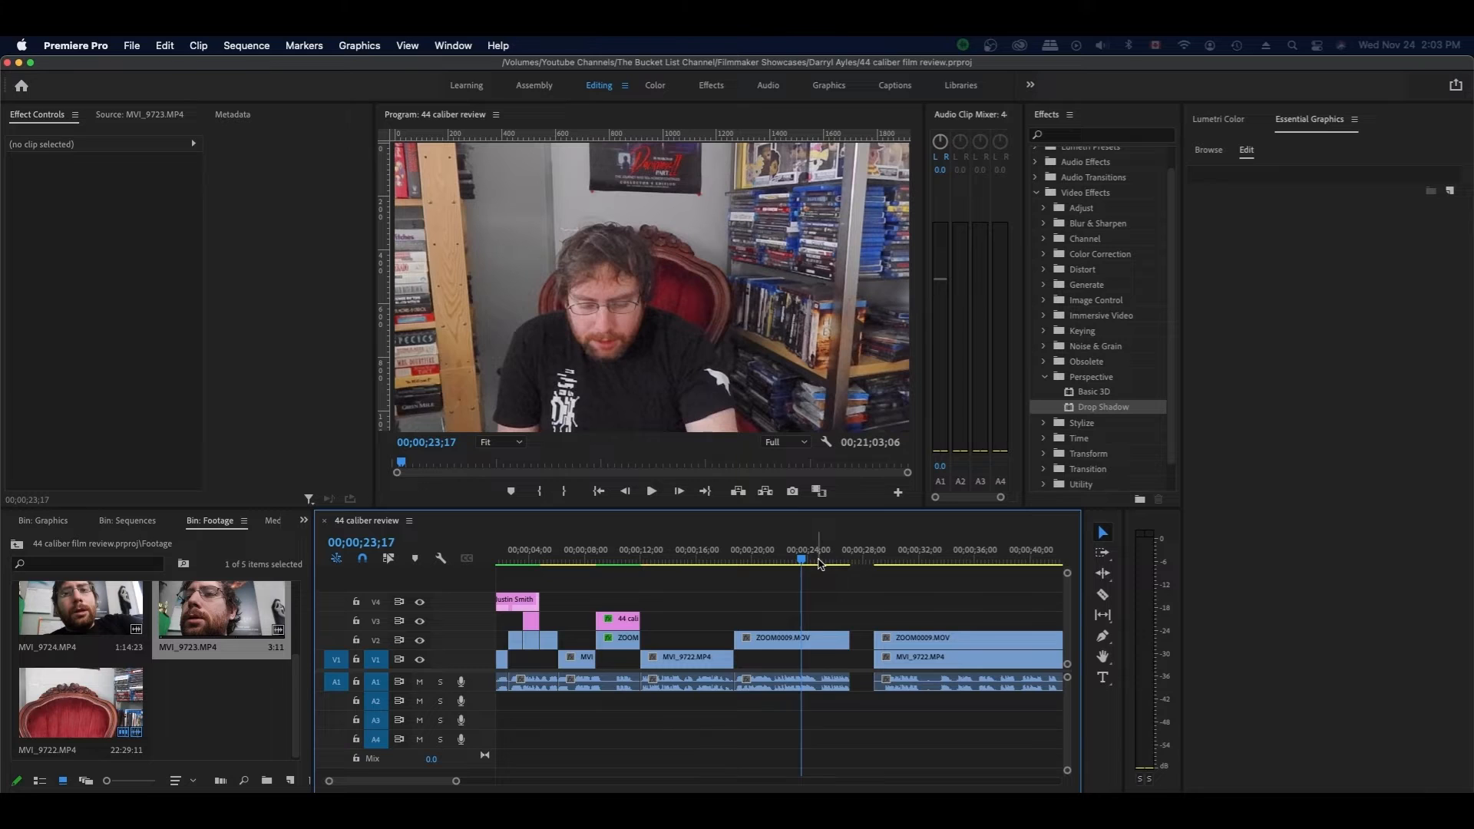
- Play from about 24 seconds and shift the V2, V1 and A1 clips after the 29-second cut left to close the gap
{"action": "left_click", "coordinate": [819, 561]}
{"action": "key", "text": "space"}
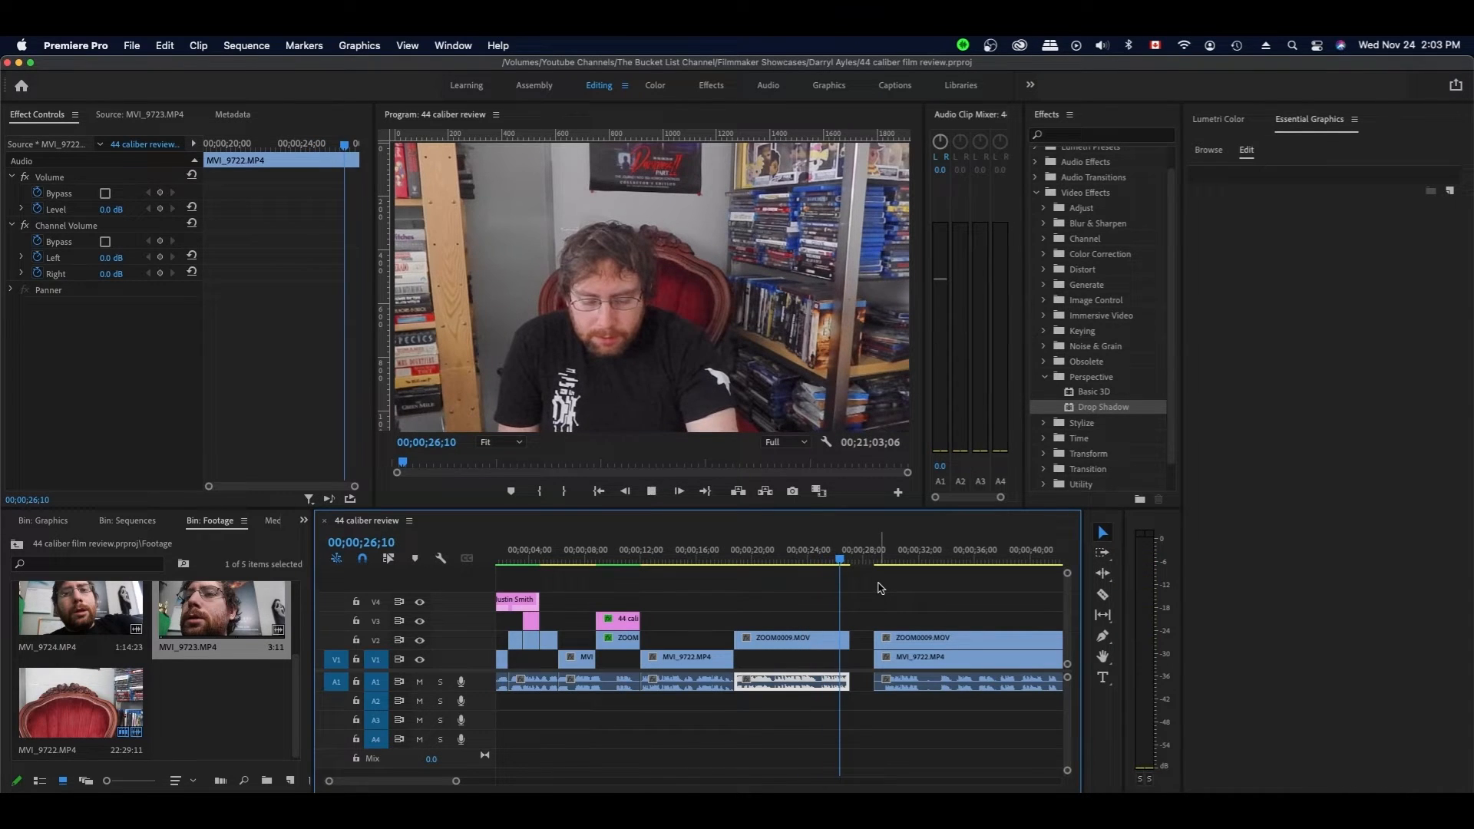
{"action": "left_click", "coordinate": [883, 559]}
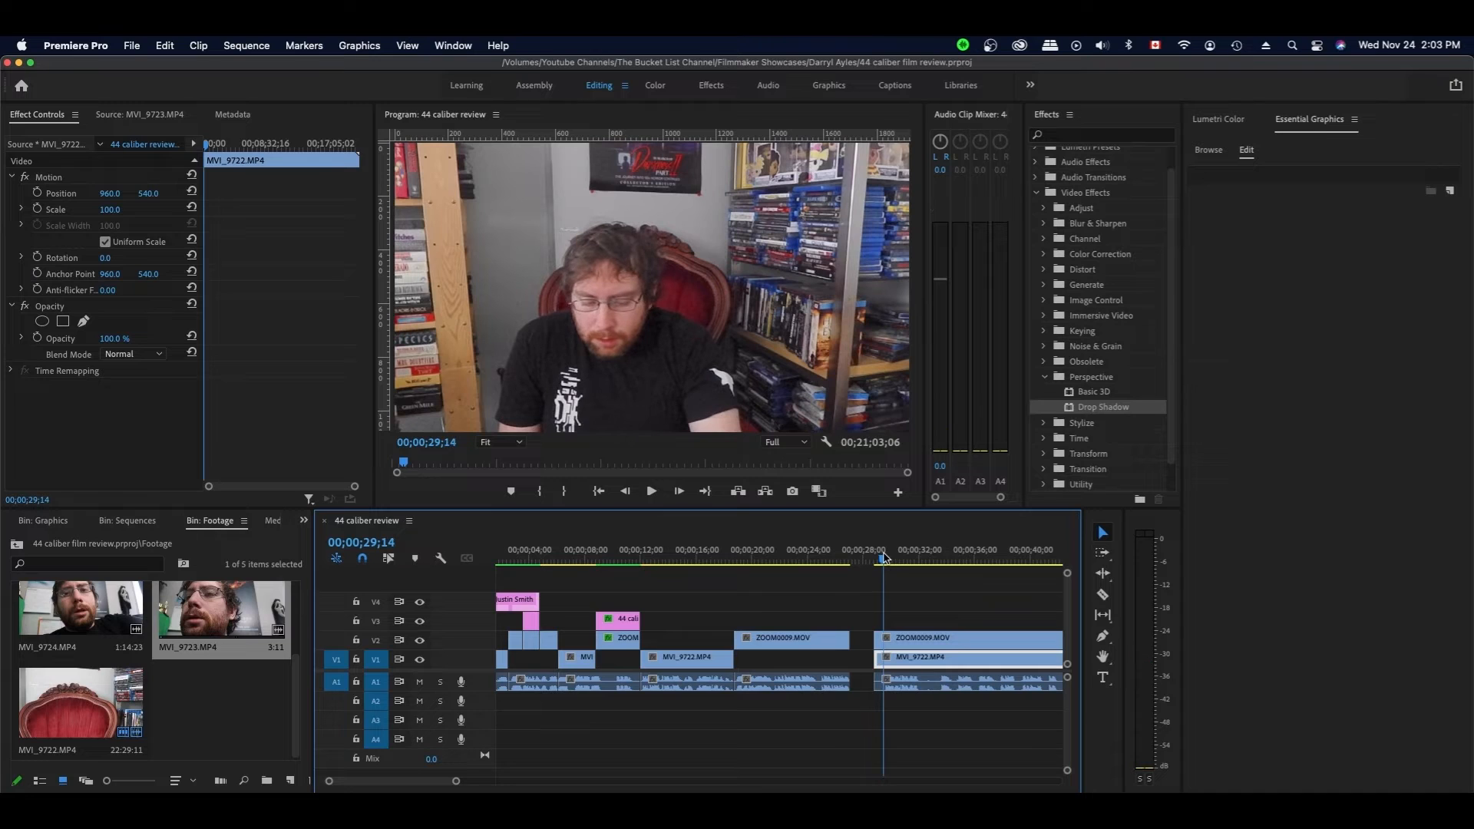
{"action": "mouse_move", "coordinate": [870, 625]}
{"action": "left_mouse_down"}
{"action": "mouse_move", "coordinate": [885, 687]}
{"action": "mouse_move", "coordinate": [885, 640]}
{"action": "mouse_move", "coordinate": [862, 643]}
{"action": "left_mouse_up"}
{"action": "left_click", "coordinate": [856, 578]}
{"action": "left_click", "coordinate": [850, 559]}
- Razor the clips at the playhead and delete the short leftover V2 piece
{"action": "key", "text": "space"}
{"action": "key", "text": "space"}
{"action": "key", "text": "c"}
{"action": "left_click", "coordinate": [887, 639], "text": "shift"}
{"action": "key", "text": "v"}
{"action": "left_click", "coordinate": [870, 642]}
{"action": "key", "text": "Delete"}
{"action": "key", "text": "space"}
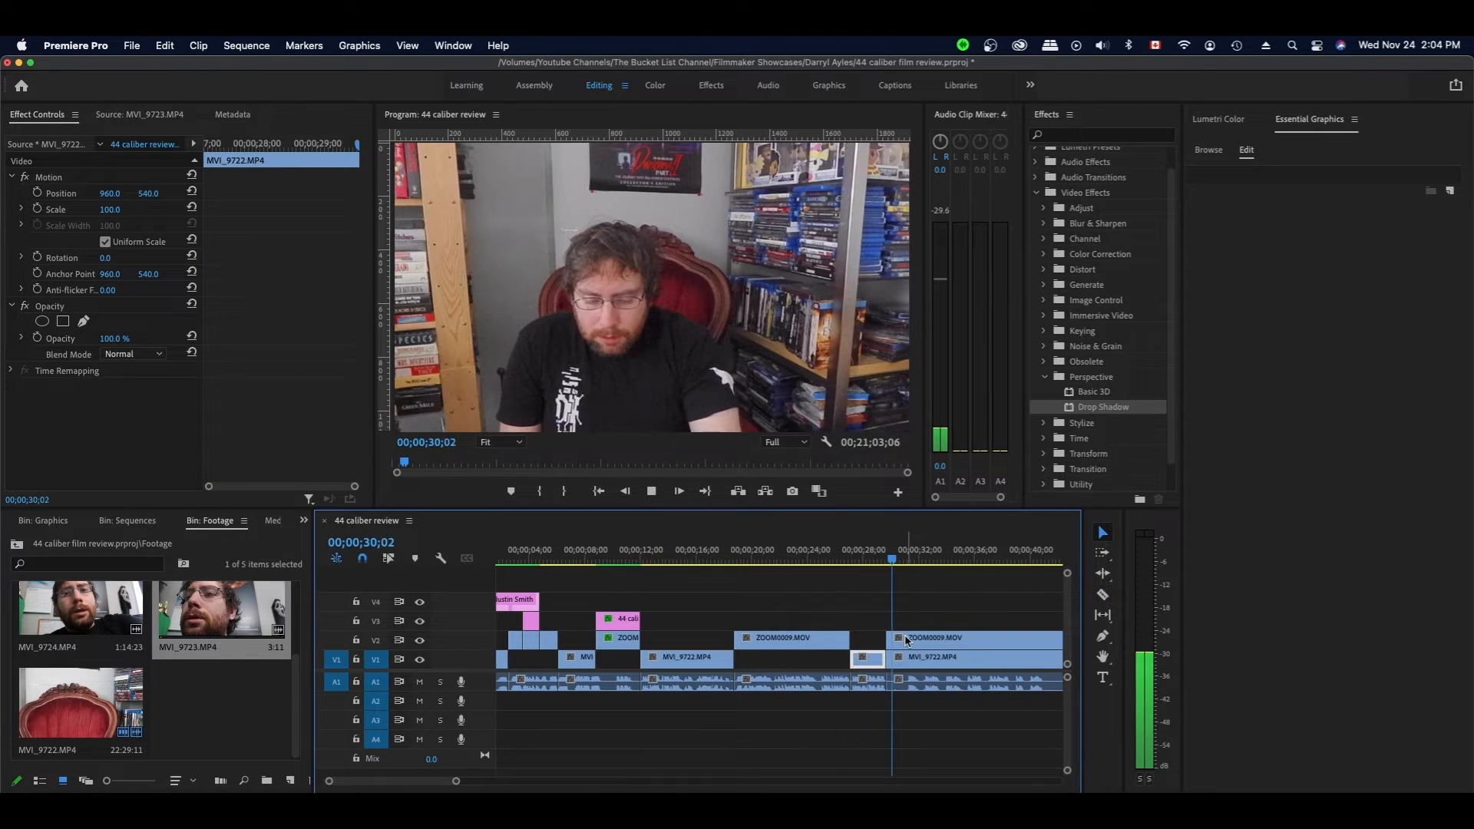
- Trim the right-hand clips' start 1;14 later and close the resulting gap
{"action": "key", "text": "space"}
{"action": "left_click_drag", "start_coordinate": [889, 640], "coordinate": [907, 639]}
{"action": "left_click_drag", "start_coordinate": [921, 640], "coordinate": [903, 641]}
{"action": "left_click", "coordinate": [885, 560]}
{"action": "key", "text": "space"}
- Split ZOOM0009 at 38;05, trim the V1 MVI_9722 clip's start 8;15 later, and save
{"action": "left_click", "coordinate": [940, 603]}
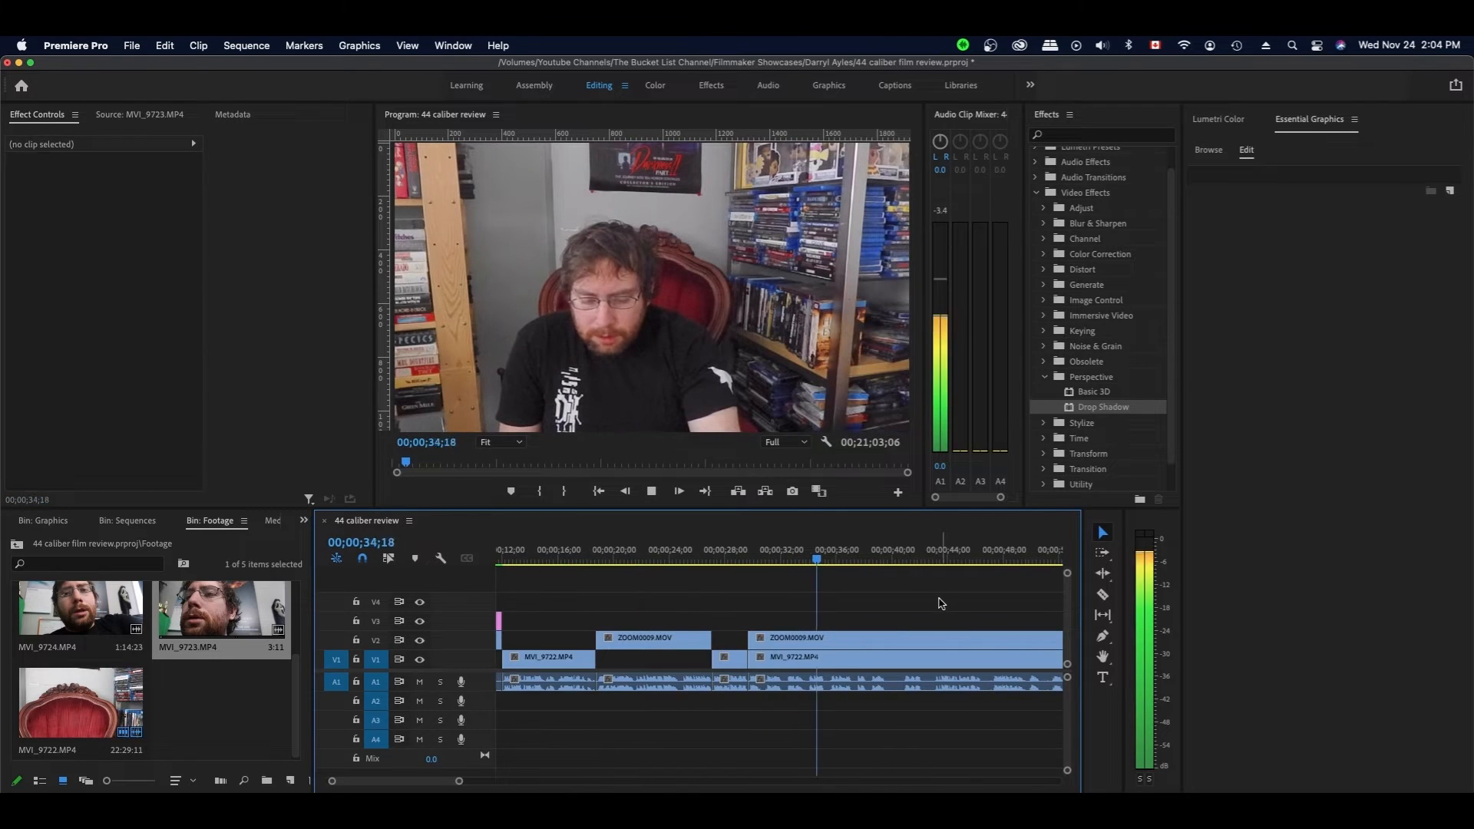
{"action": "left_click", "coordinate": [865, 566]}
{"action": "key", "text": "c"}
{"action": "left_click", "coordinate": [869, 681]}
{"action": "key", "text": "v"}
{"action": "left_click_drag", "start_coordinate": [754, 658], "coordinate": [868, 657]}
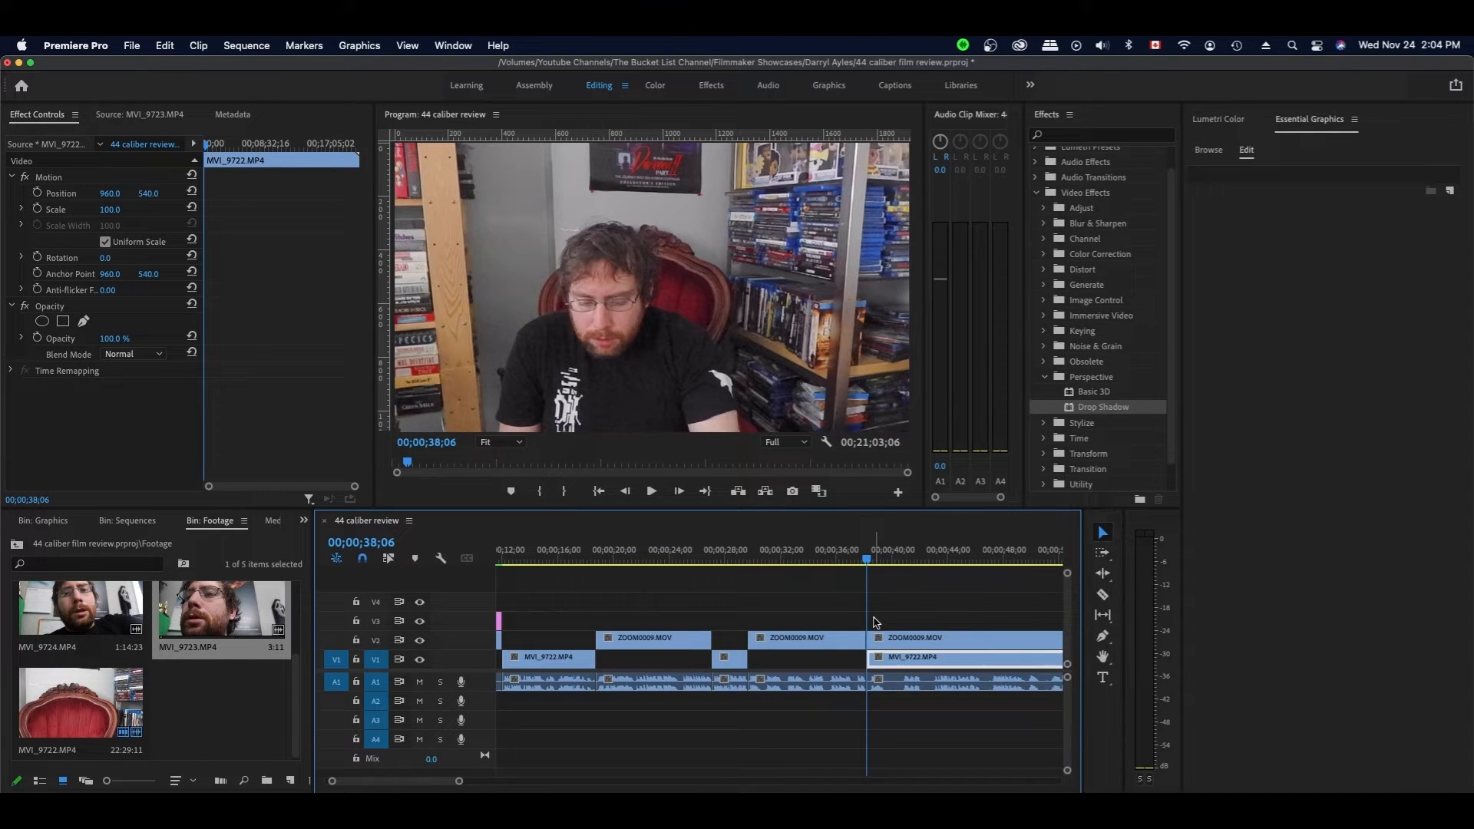
{"action": "key", "text": "super+z"}
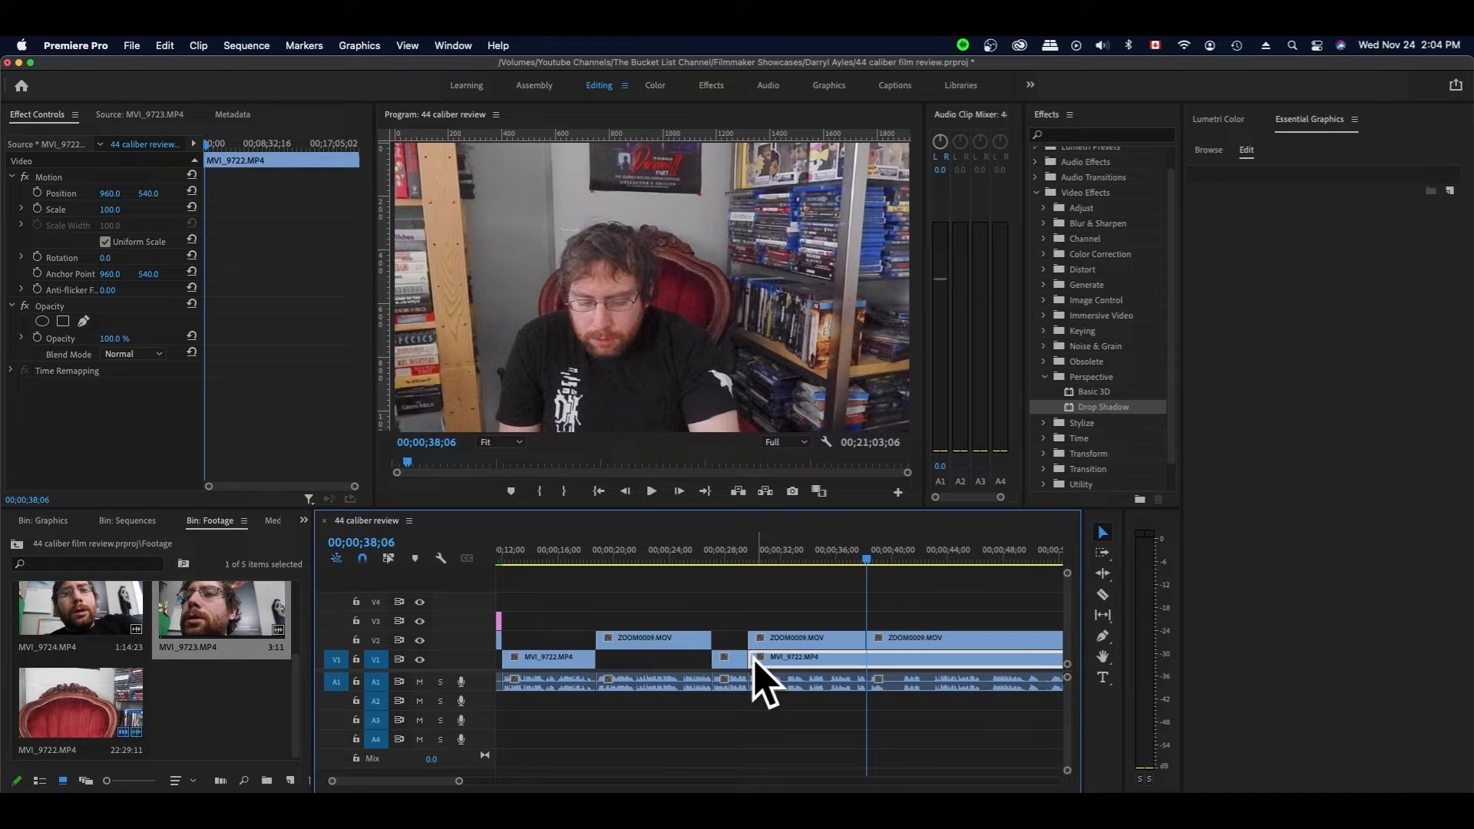
{"action": "left_click_drag", "start_coordinate": [751, 658], "coordinate": [883, 639]}
{"action": "key", "text": "super+s"}
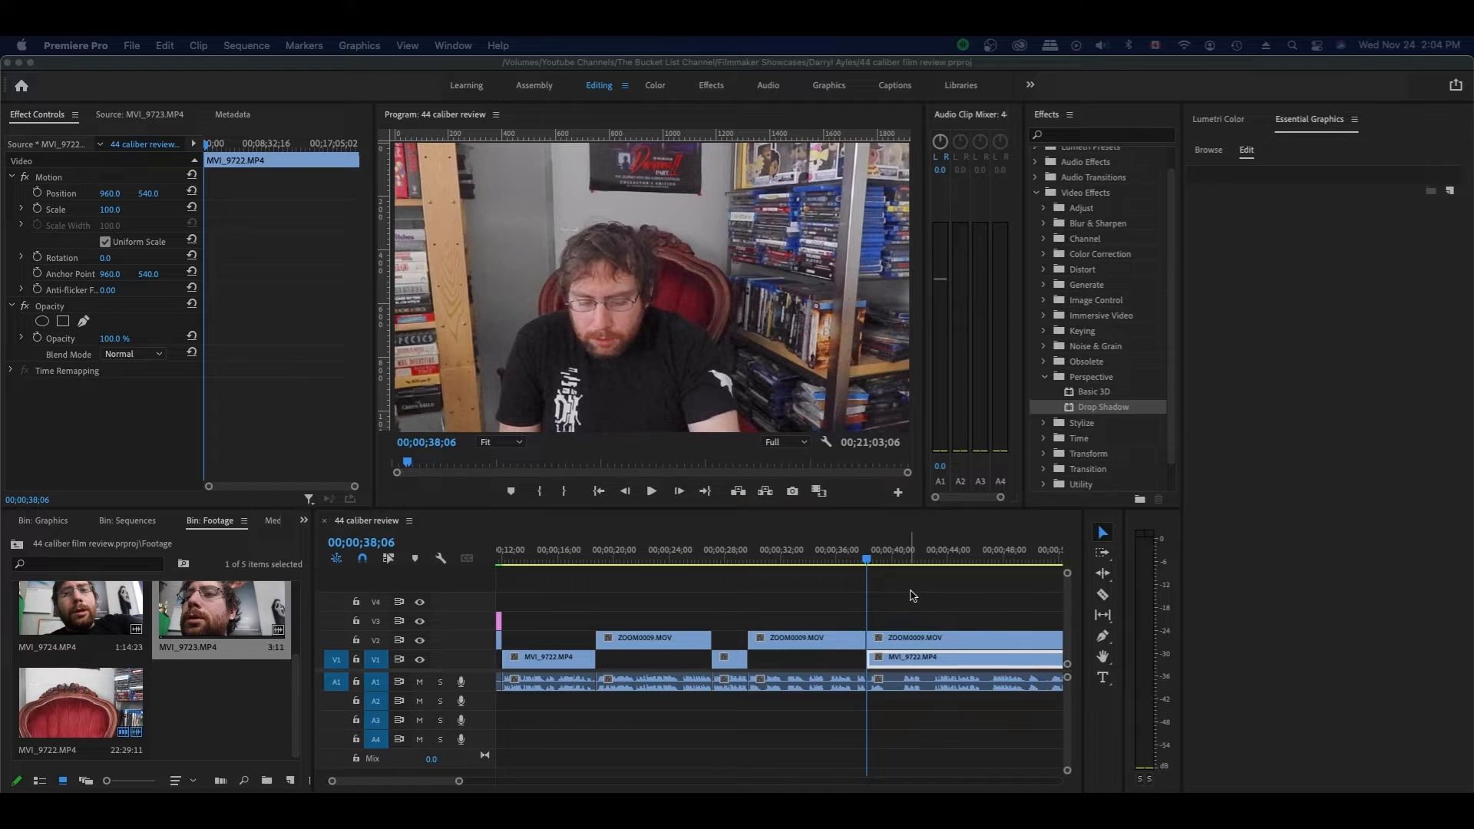
- At 40;24, trim the selected clips' start 2;18 later and close the gap
{"action": "key", "text": "space"}
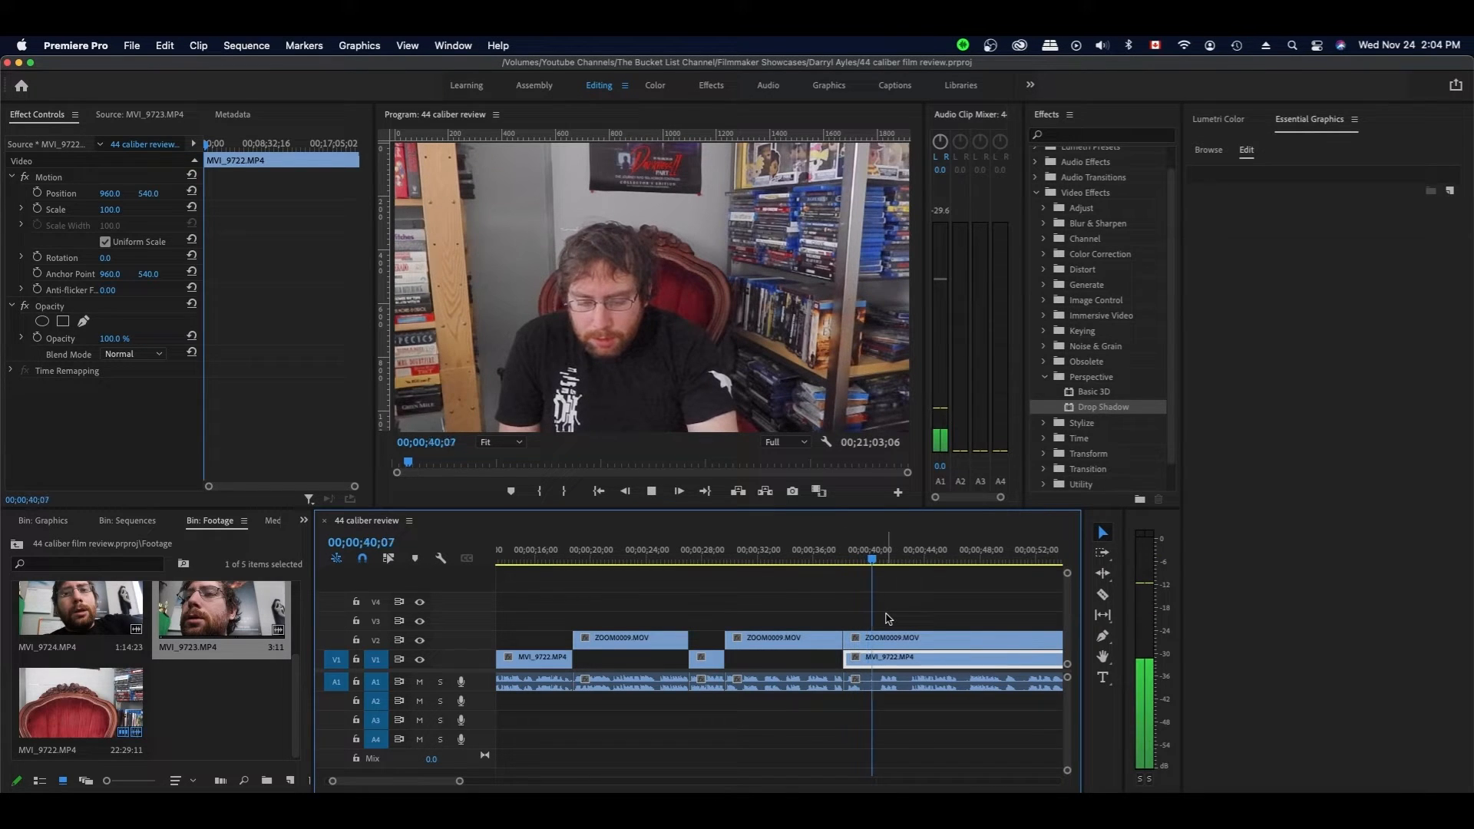
{"action": "key", "text": "space"}
{"action": "key", "text": "Left"}
{"action": "key", "text": "Left"}
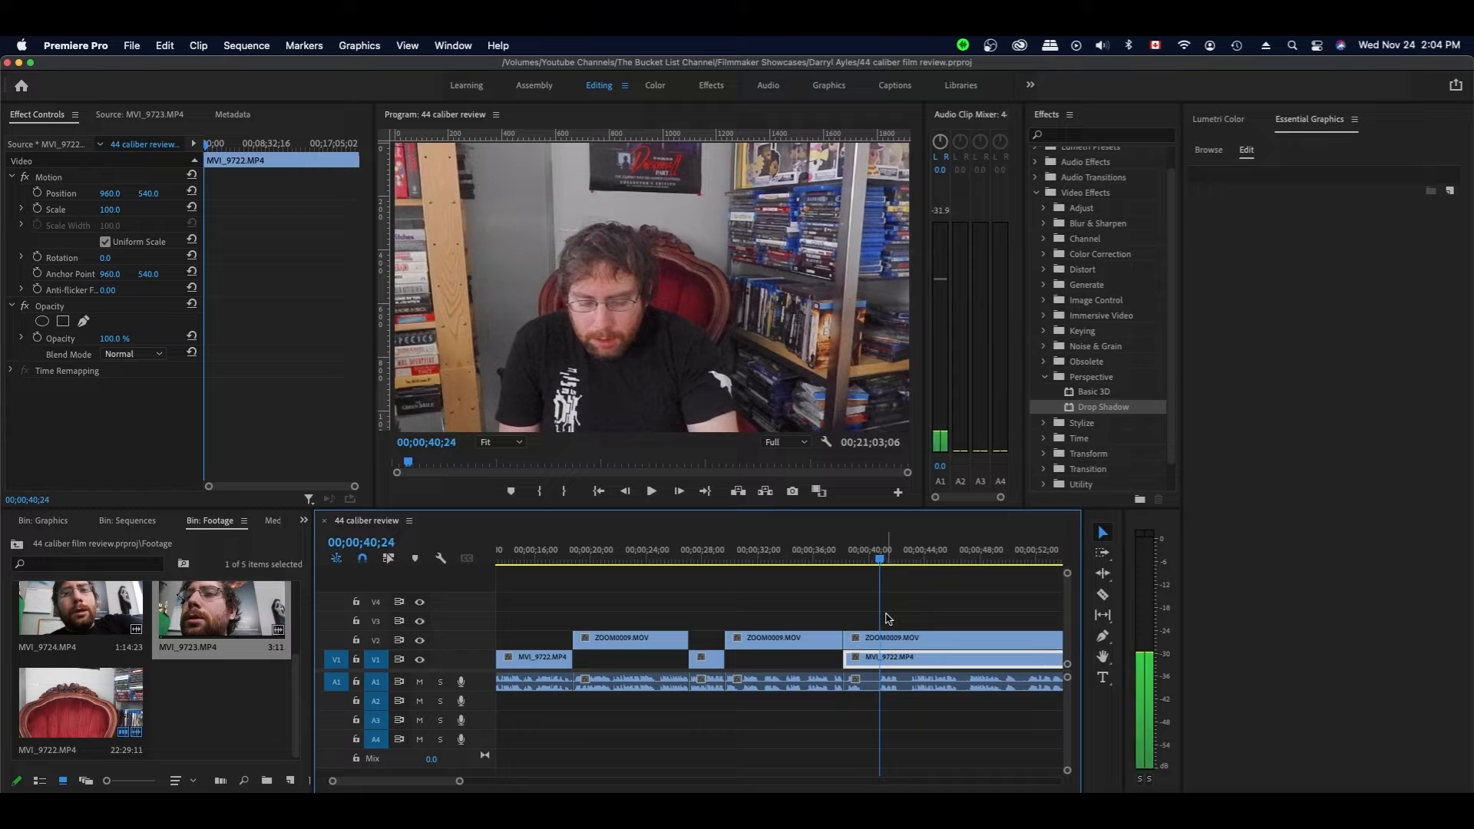
{"action": "mouse_move", "coordinate": [858, 620]}
{"action": "left_mouse_down"}
{"action": "mouse_move", "coordinate": [865, 680]}
{"action": "mouse_move", "coordinate": [853, 638]}
{"action": "mouse_move", "coordinate": [890, 639]}
{"action": "mouse_move", "coordinate": [866, 640]}
{"action": "left_mouse_up"}
{"action": "left_click", "coordinate": [859, 610]}
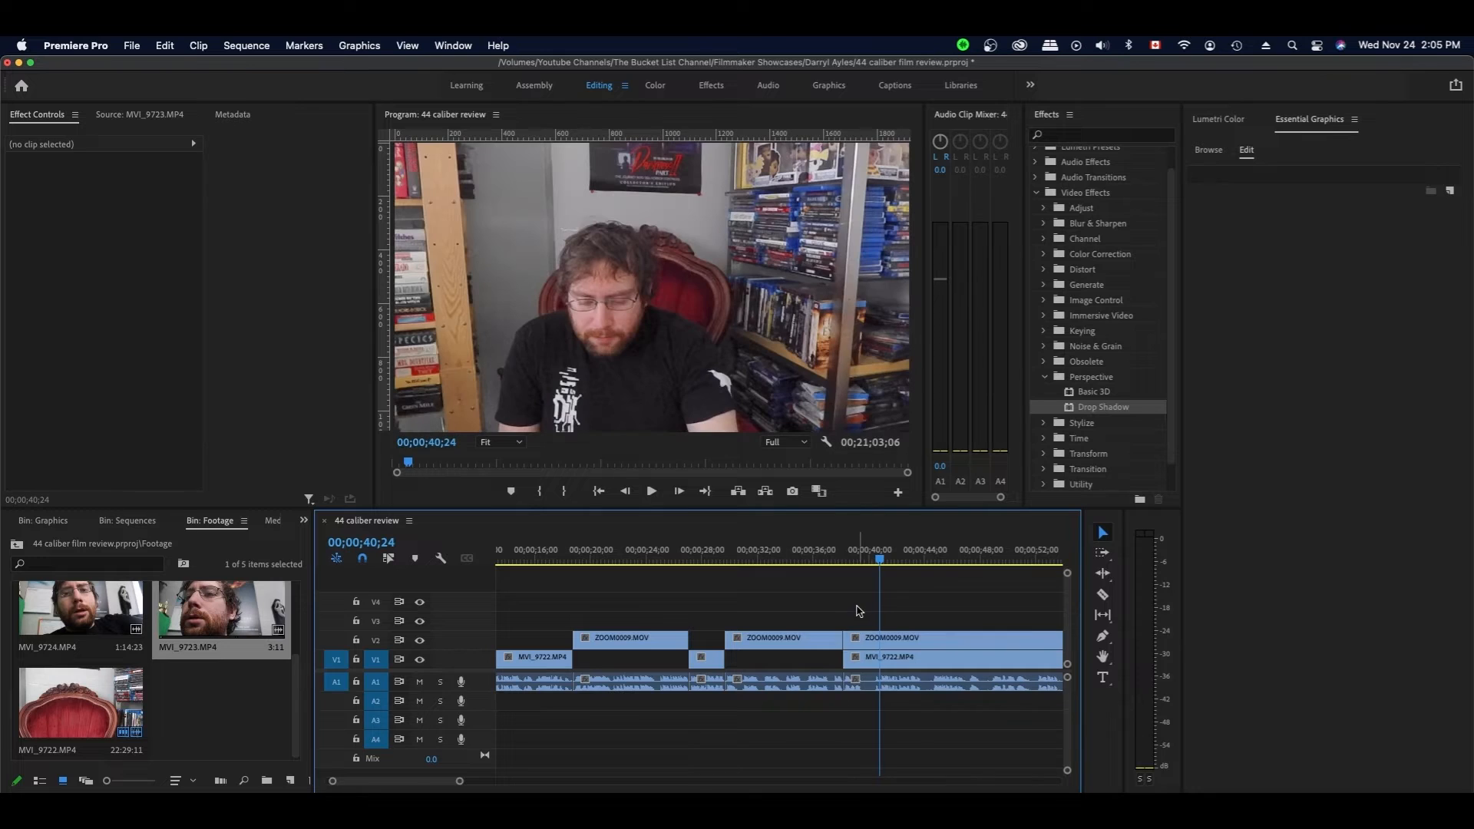
- Review the new edit by playing from 39;17
{"action": "left_click", "coordinate": [844, 558]}
{"action": "key", "text": "space"}
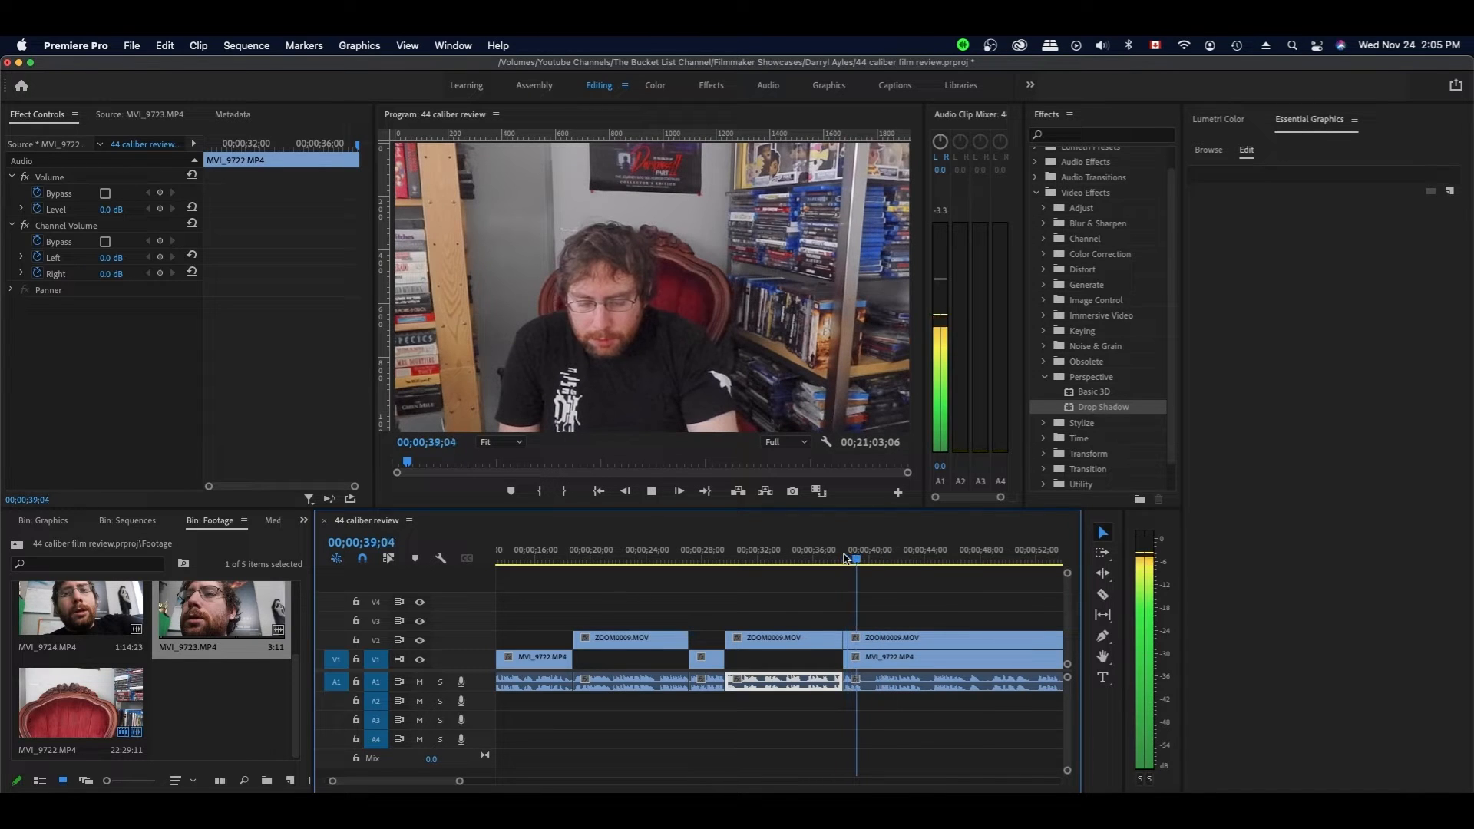
{"action": "key", "text": "space"}
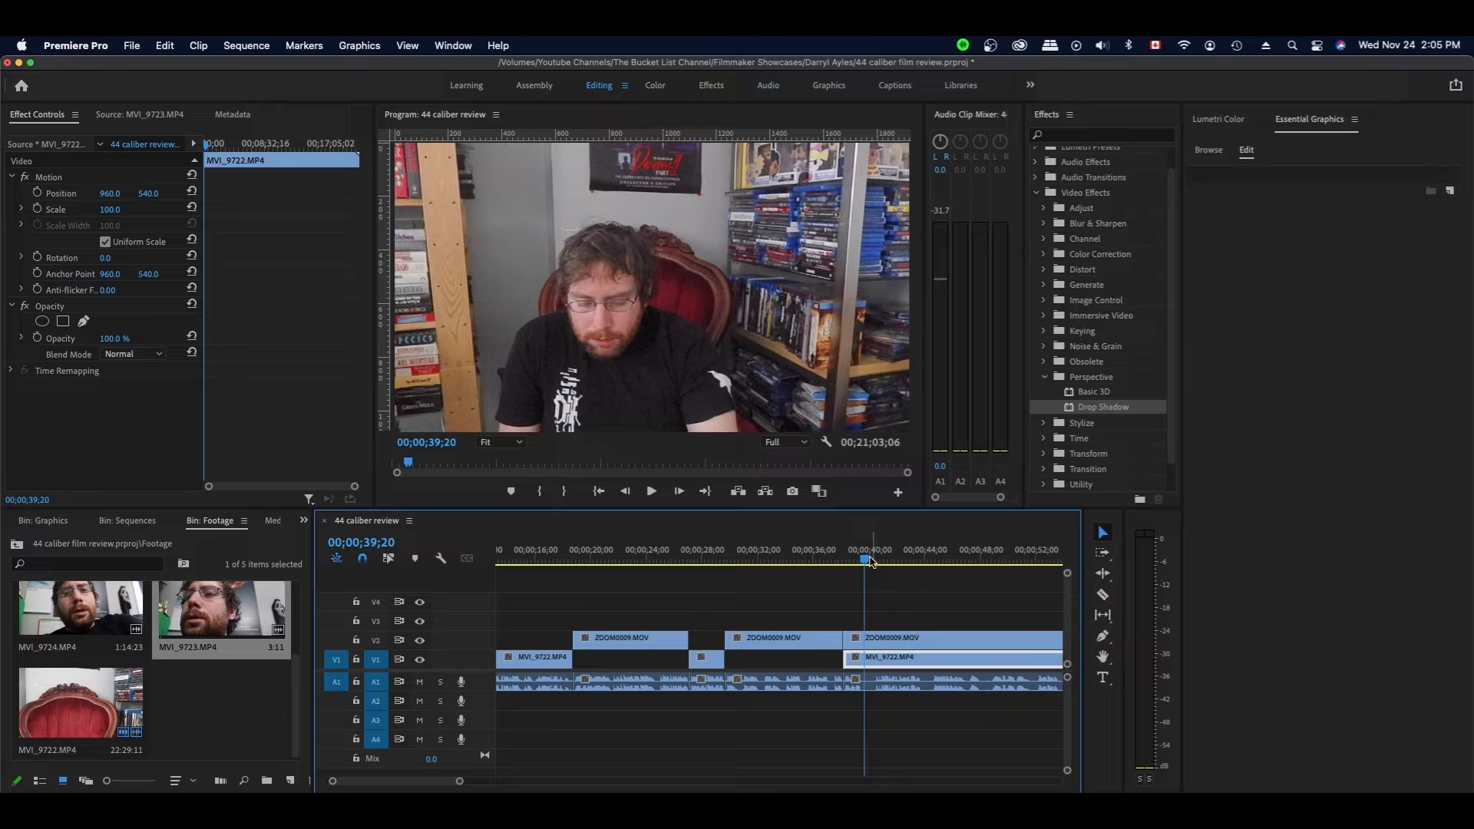
{"action": "left_click", "coordinate": [863, 559]}
{"action": "key", "text": "space"}
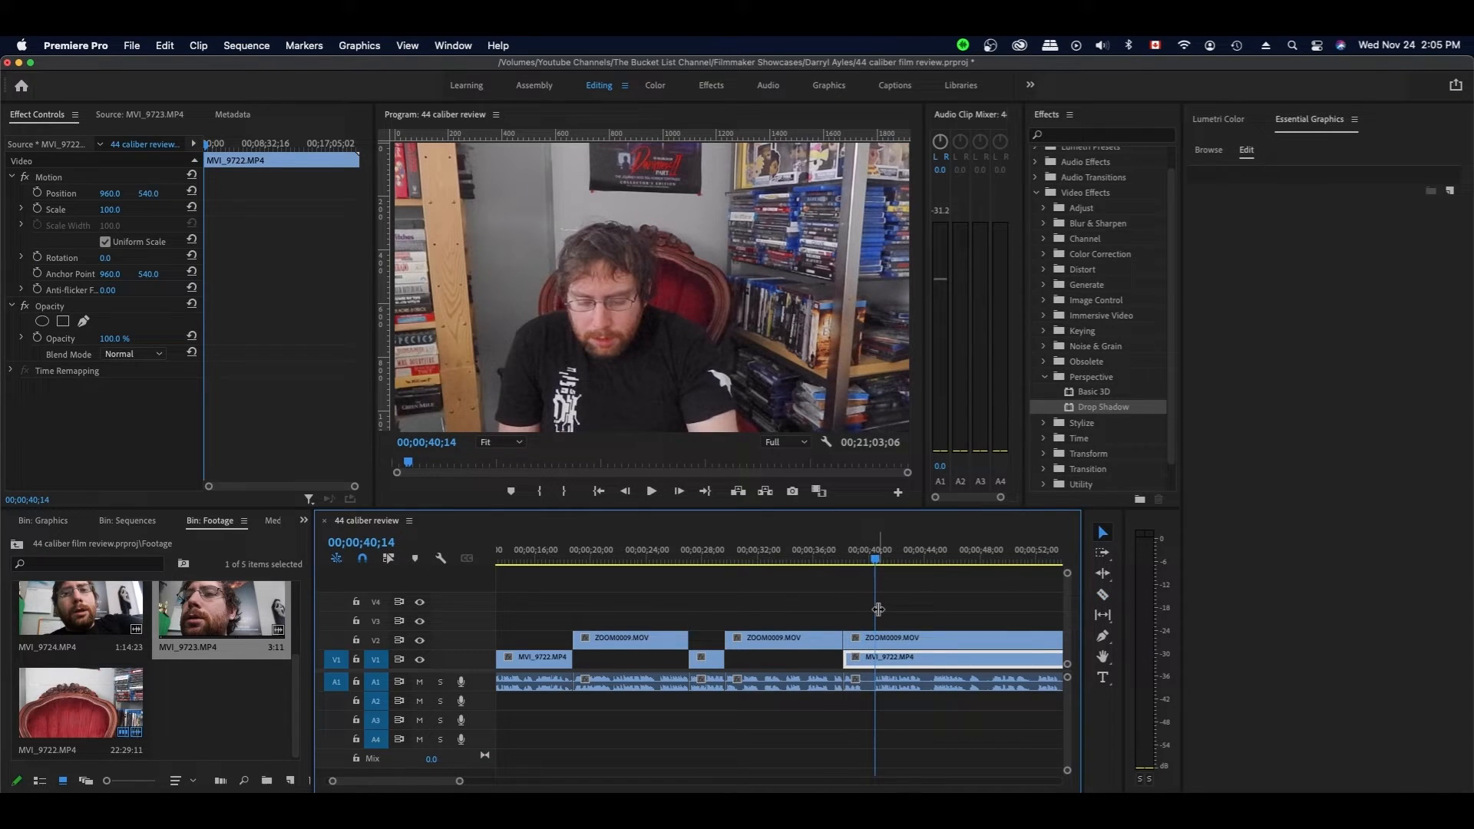
{"action": "left_click", "coordinate": [862, 559]}
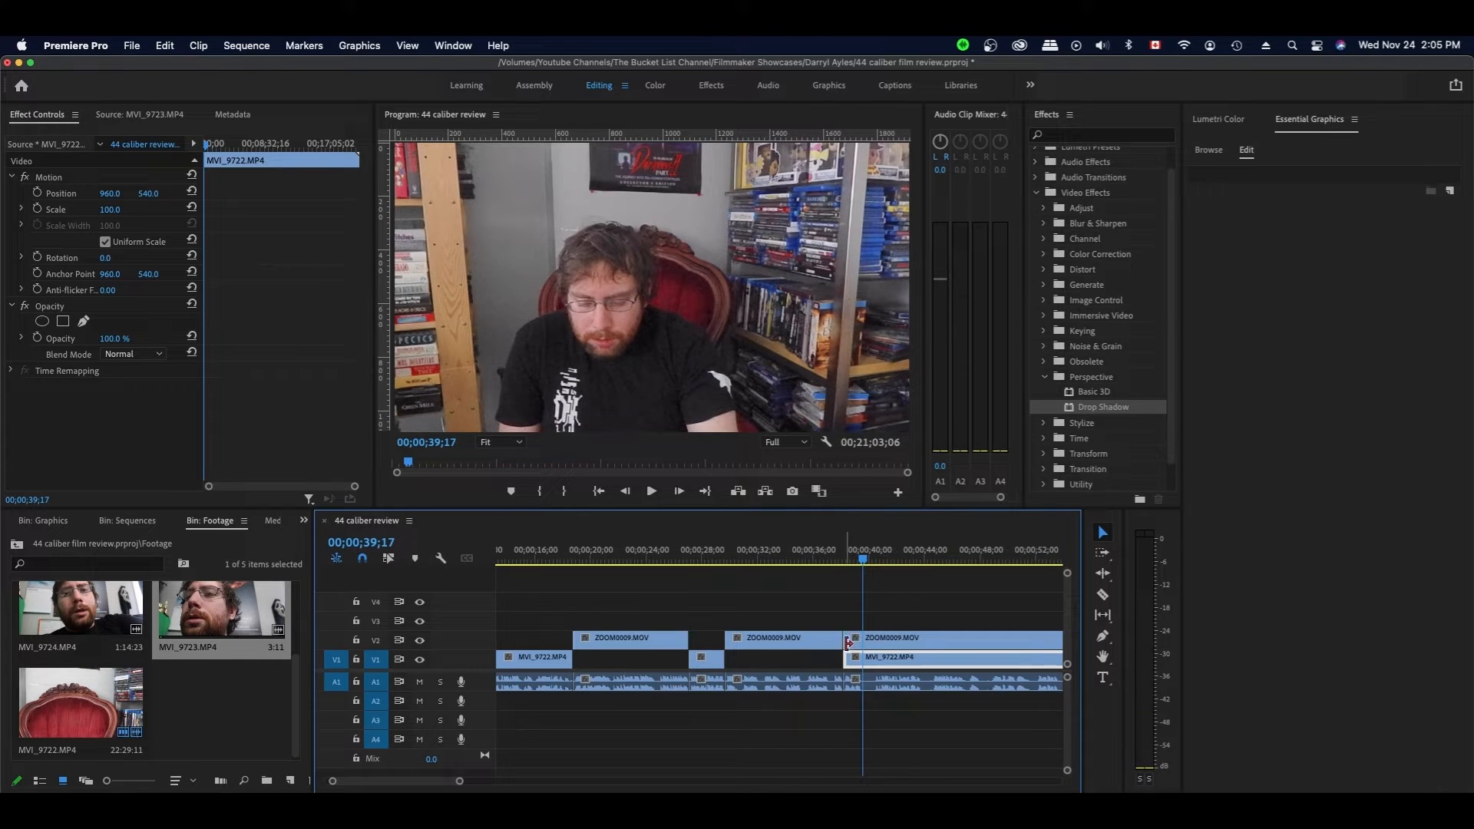
- Trim the third ZOOM0009.MOV clip's start to the playhead and split V1 and A1 there
{"action": "left_click_drag", "start_coordinate": [846, 642], "coordinate": [863, 642]}
{"action": "key", "text": "c"}
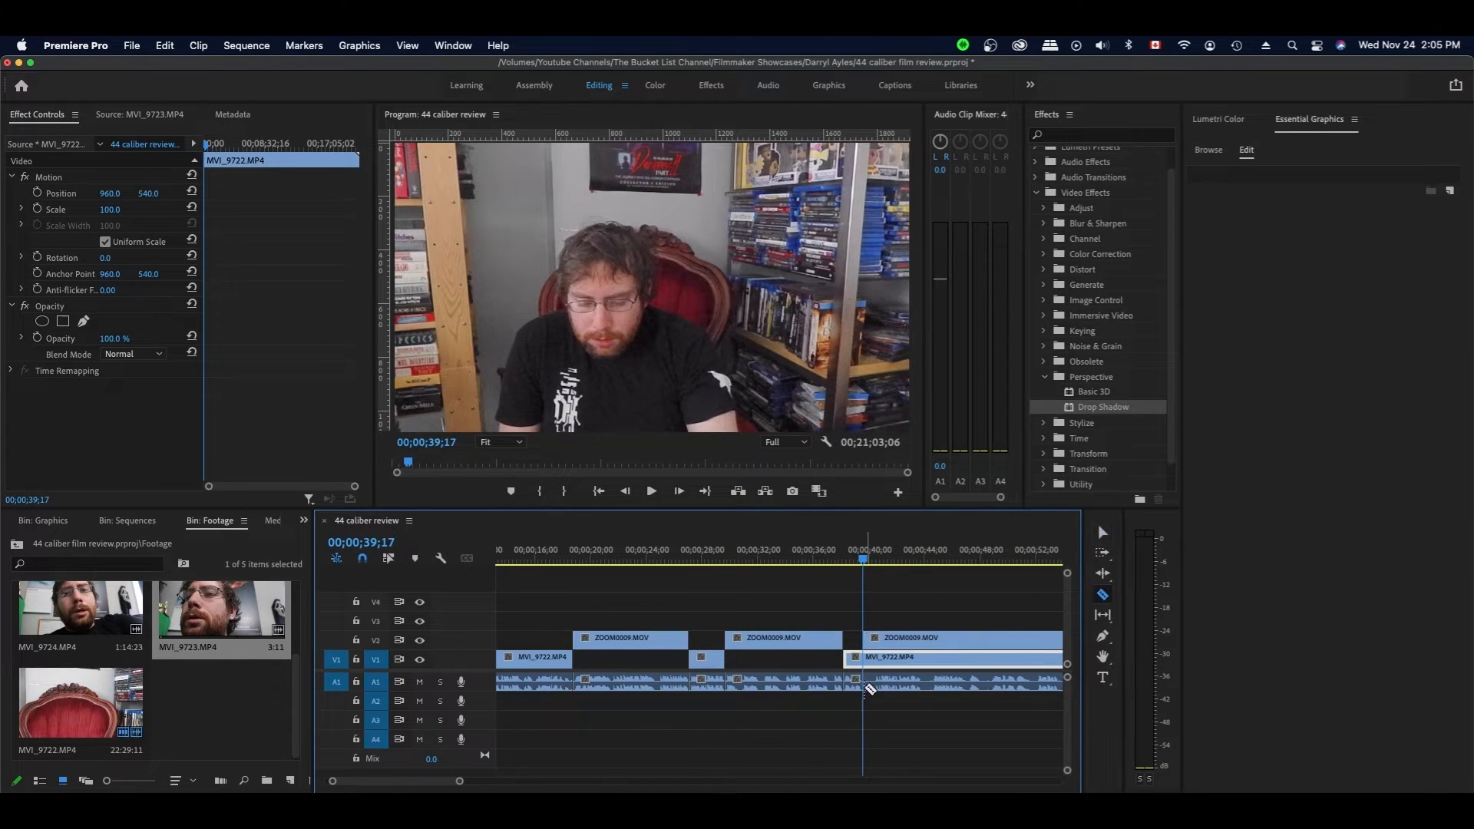
{"action": "left_click", "coordinate": [863, 685]}
{"action": "left_click", "coordinate": [866, 657]}
{"action": "key", "text": "v"}
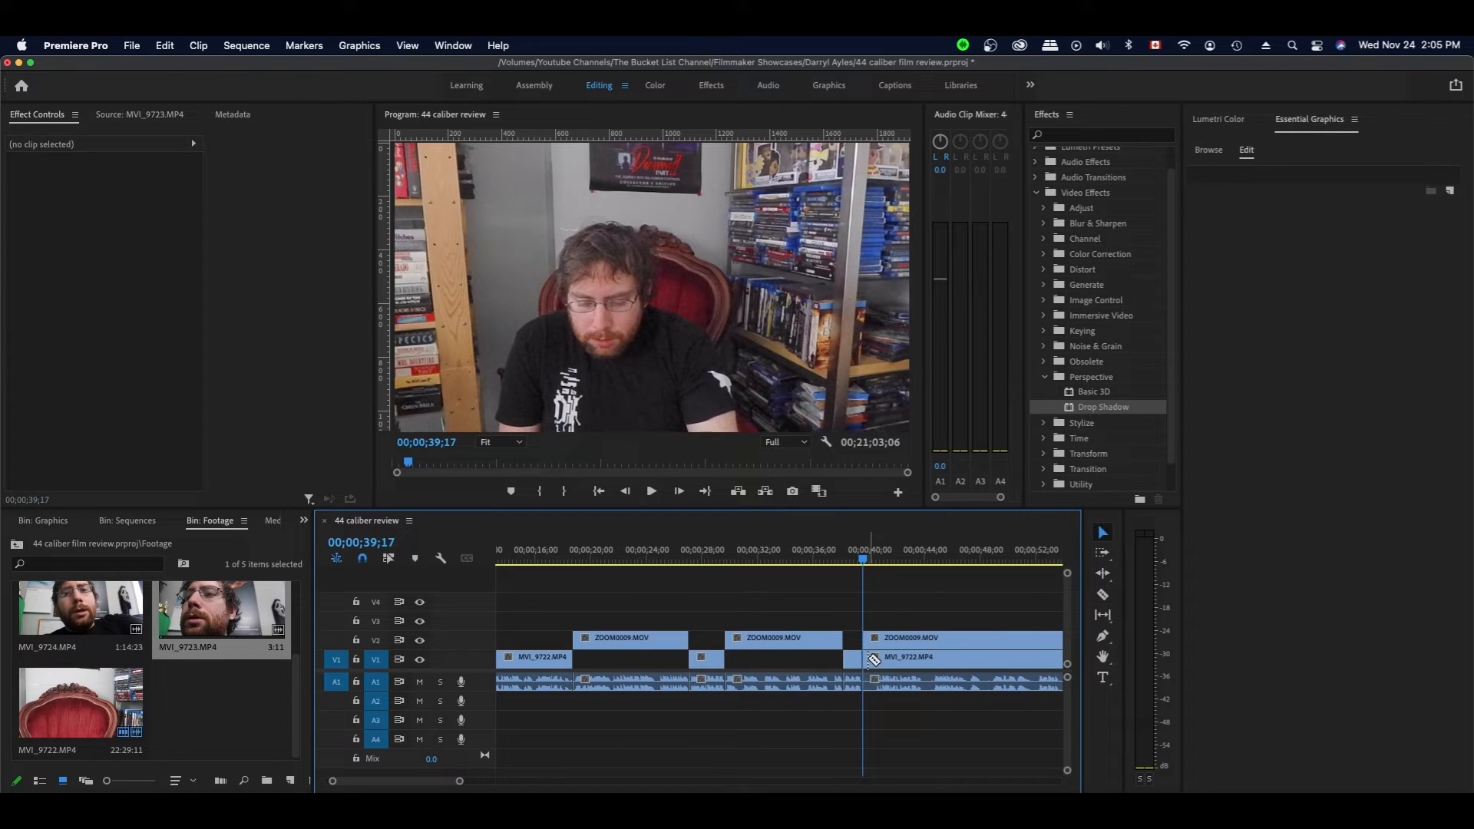
- Trim the V2, V1 and A1 clips after the cut to 40;14, move them left 27 frames, and save
{"action": "key", "text": "space"}
{"action": "key", "text": "space"}
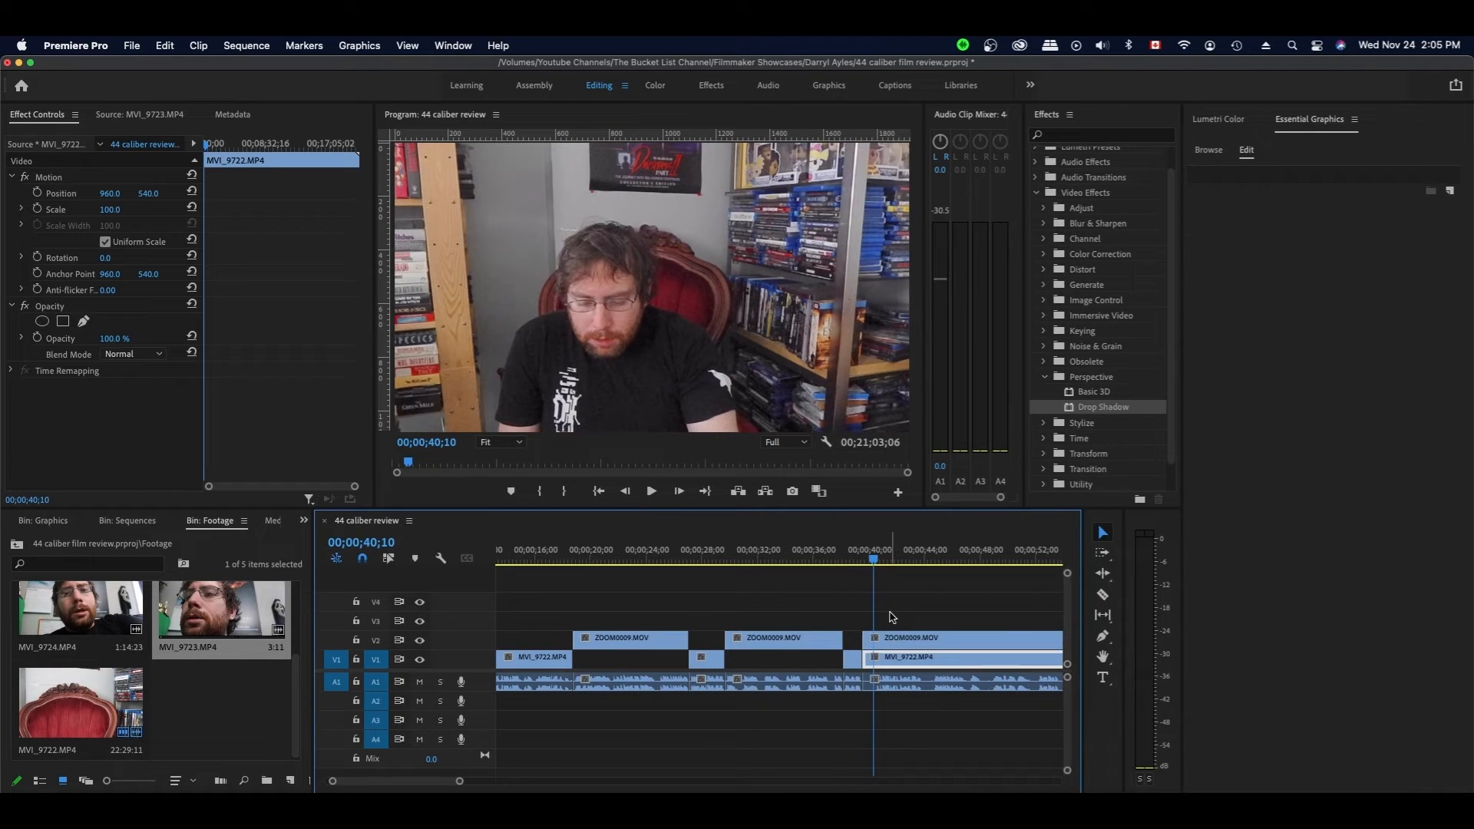
{"action": "key", "text": "Right"}
{"action": "key", "text": "Right"}
{"action": "key", "text": "Right"}
{"action": "key", "text": "Right"}
{"action": "key", "text": "Right"}
{"action": "key", "text": "Right"}
{"action": "key", "text": "Left"}
{"action": "key", "text": "Left"}
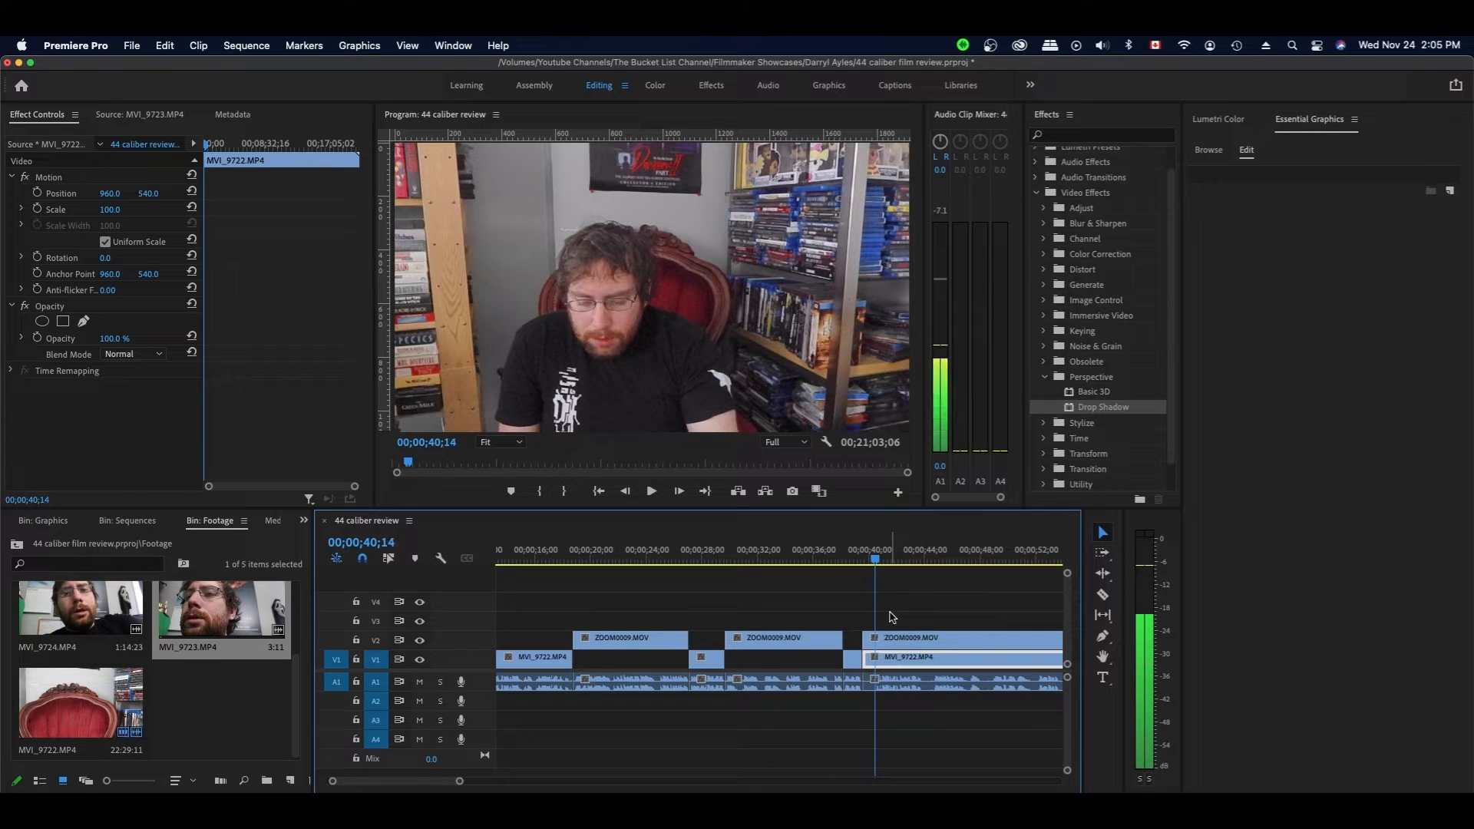
{"action": "left_click_drag", "start_coordinate": [896, 605], "coordinate": [882, 703]}
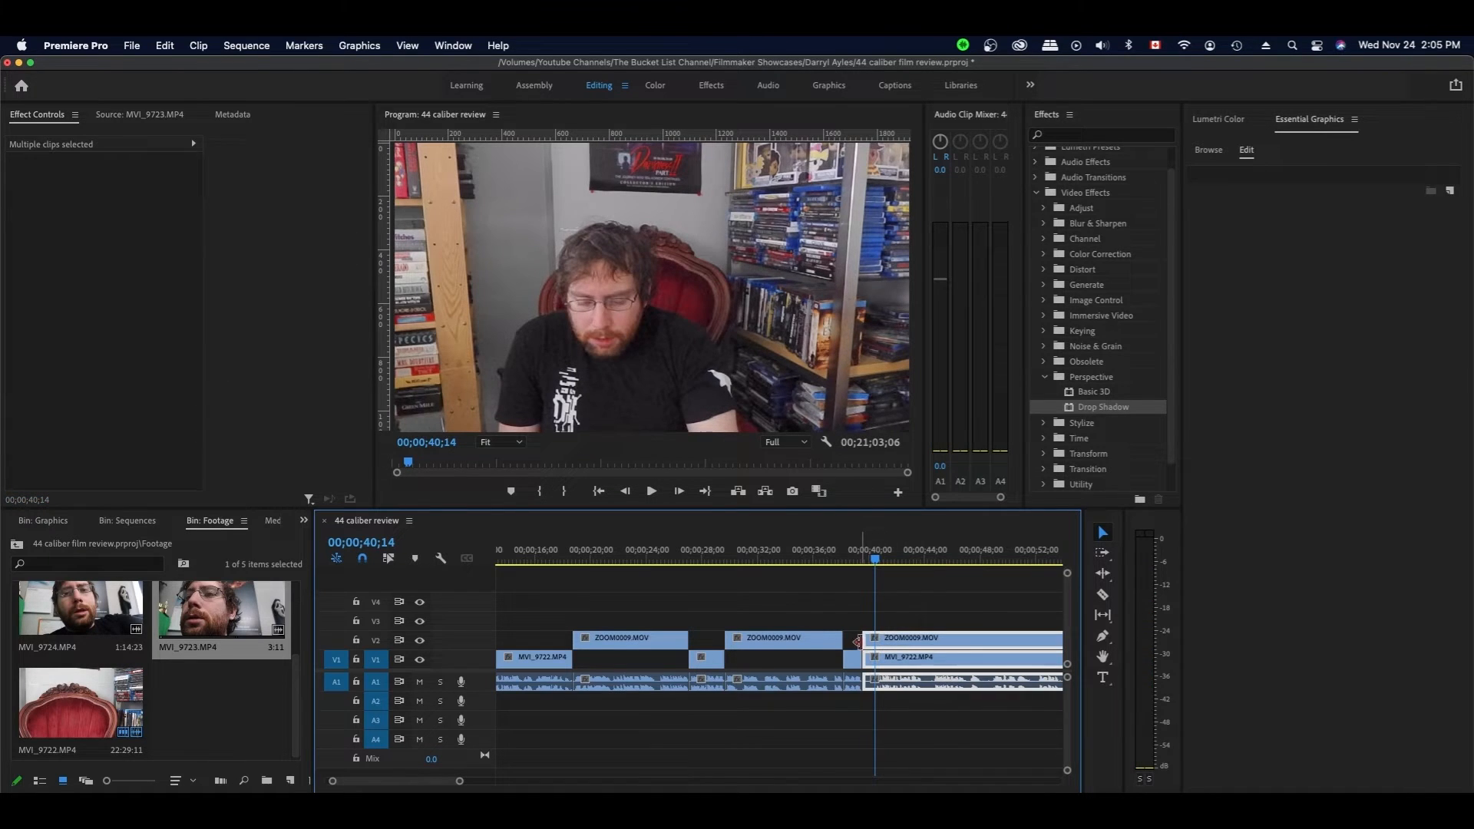
{"action": "left_click_drag", "start_coordinate": [866, 638], "coordinate": [889, 652]}
{"action": "left_click", "coordinate": [871, 611]}
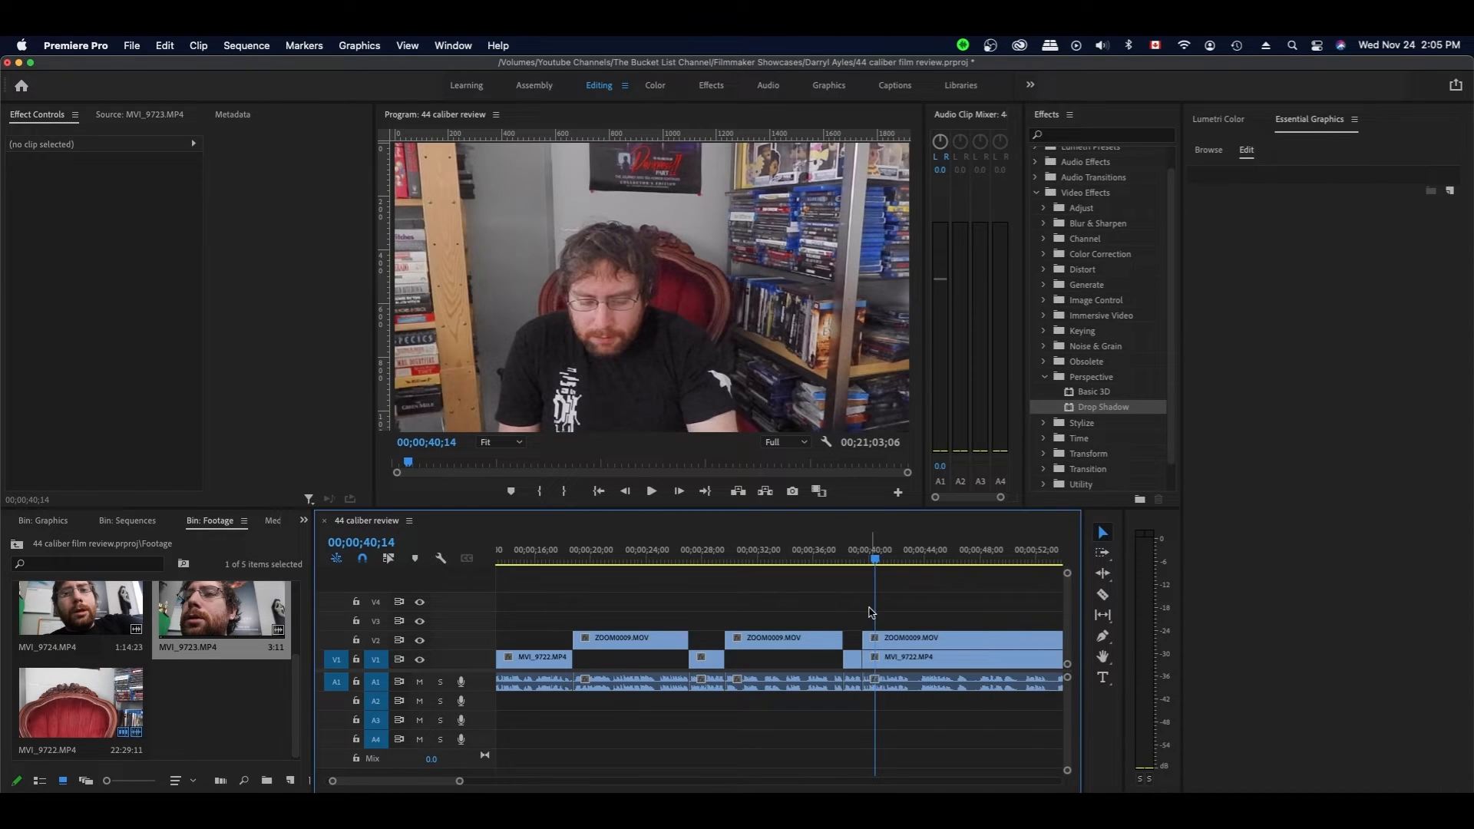
{"action": "key", "text": "super+s"}
- Play the edit from 39;17 to 40;15 to check it
{"action": "left_click", "coordinate": [864, 558]}
{"action": "key", "text": "Left"}
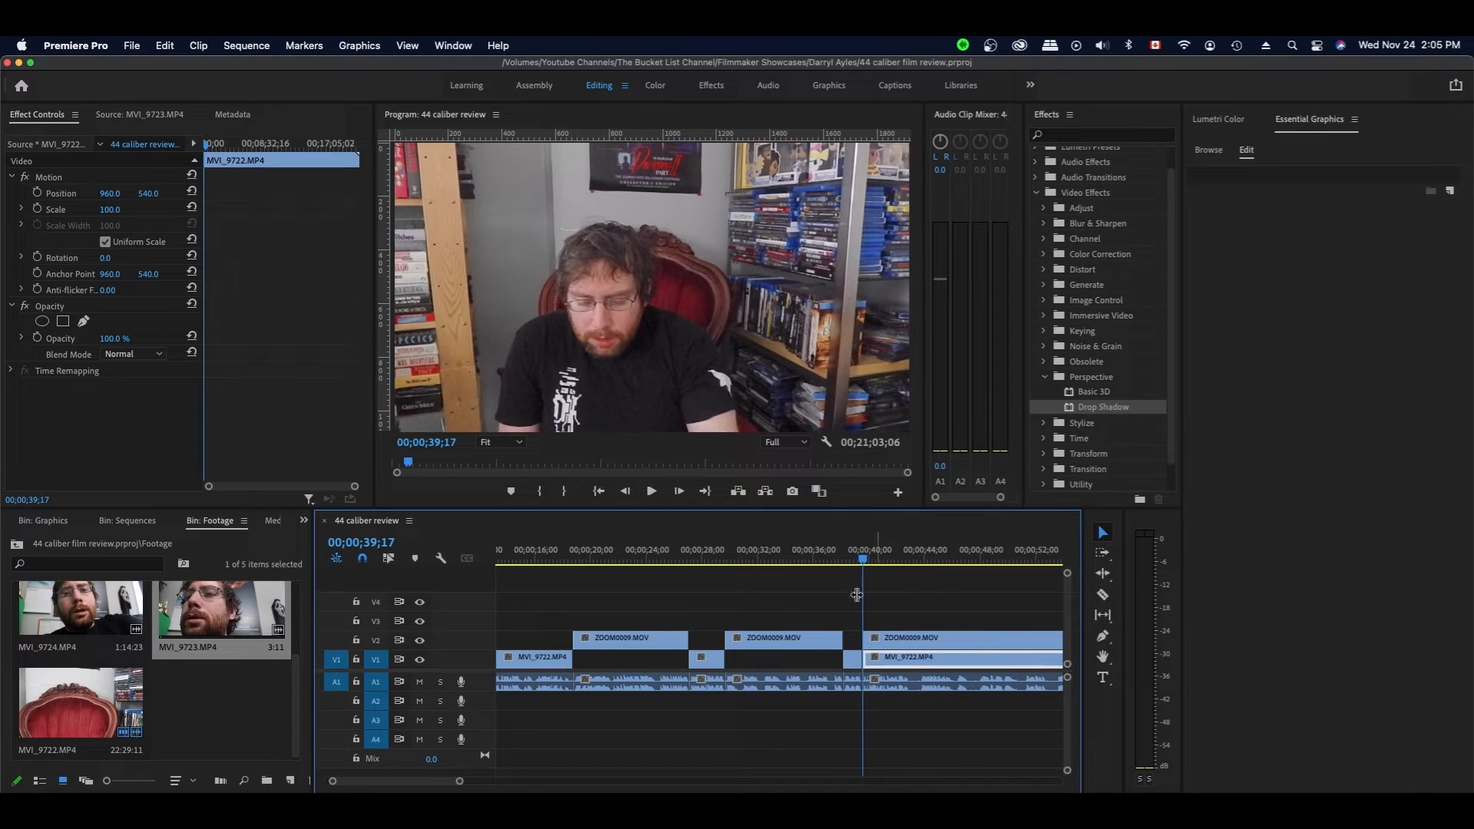
{"action": "key", "text": "space"}
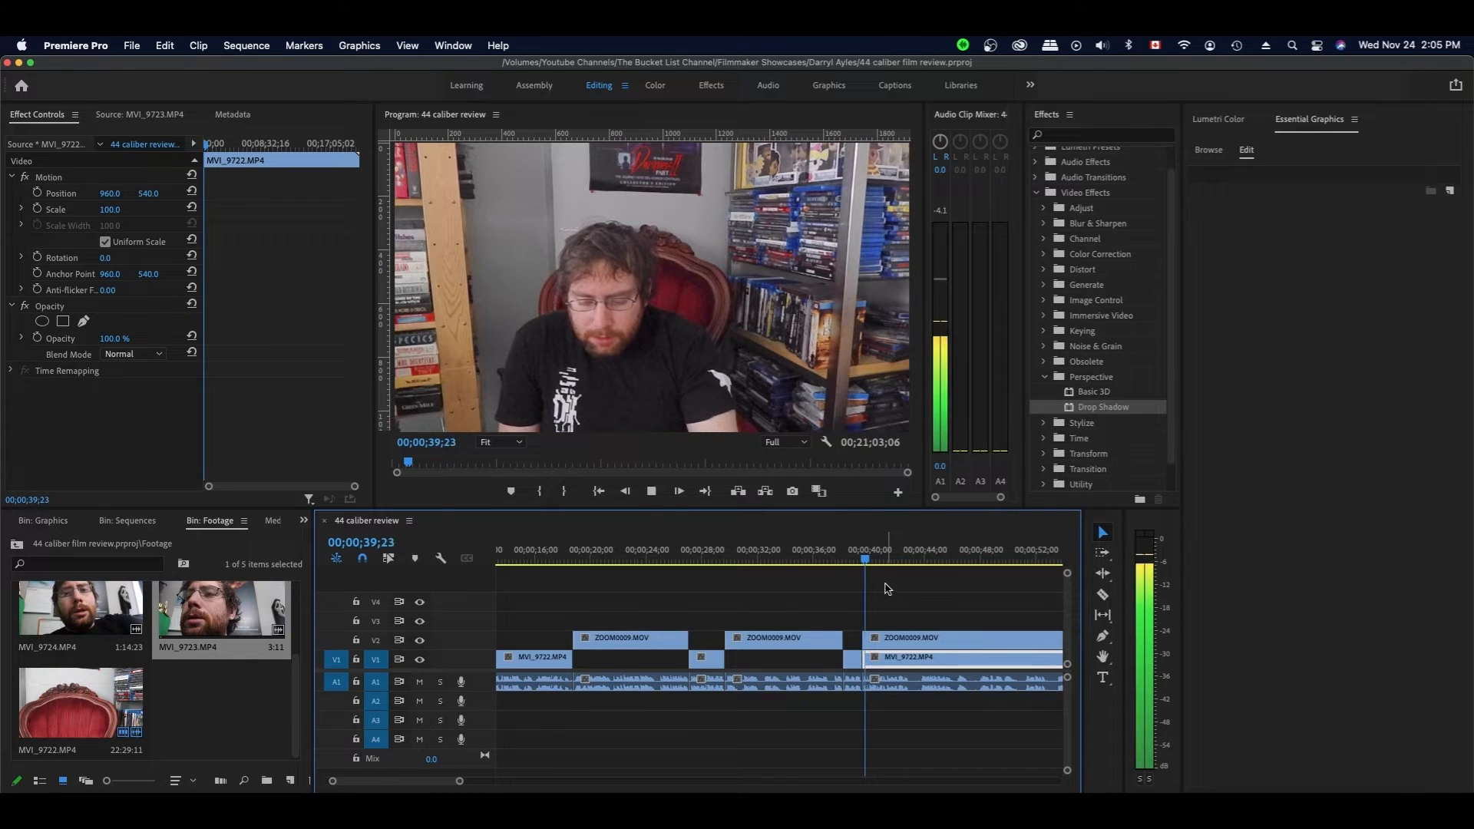
{"action": "key", "text": "space"}
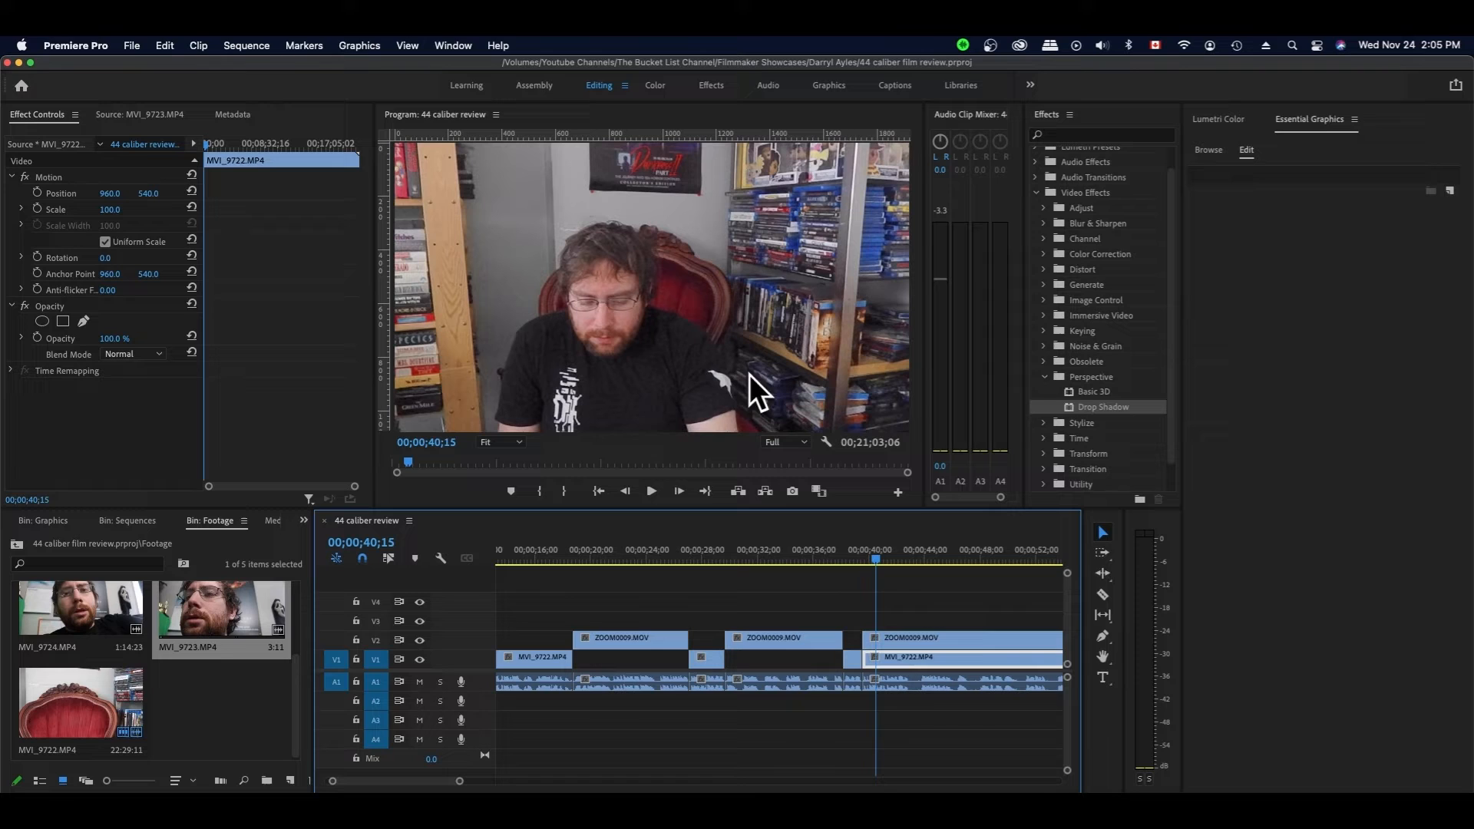
- Split the upper ZOOM clip at the playhead and trim the talking-head clip's start to it
{"action": "key", "text": "space"}
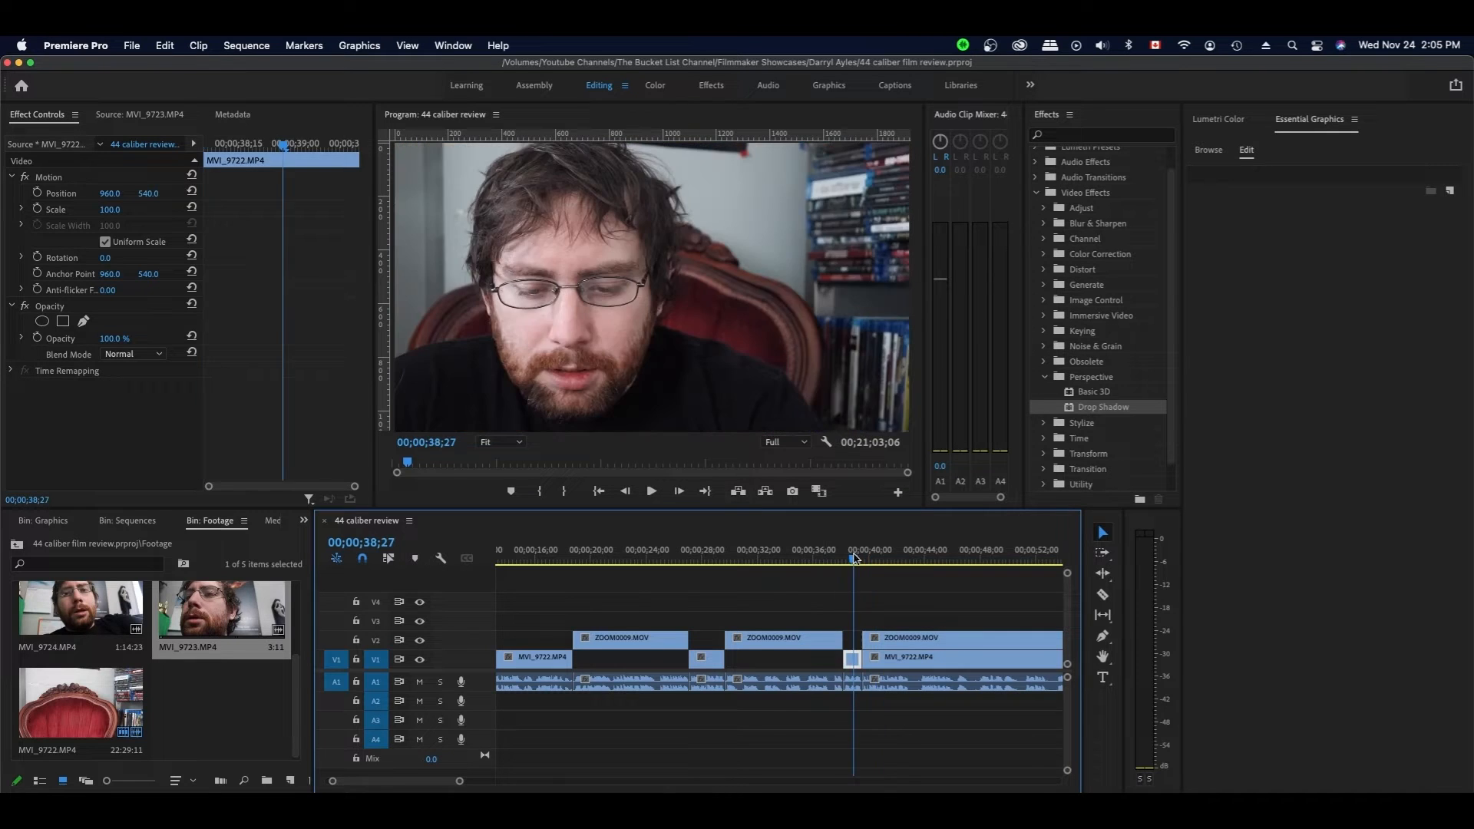
{"action": "left_click", "coordinate": [938, 586]}
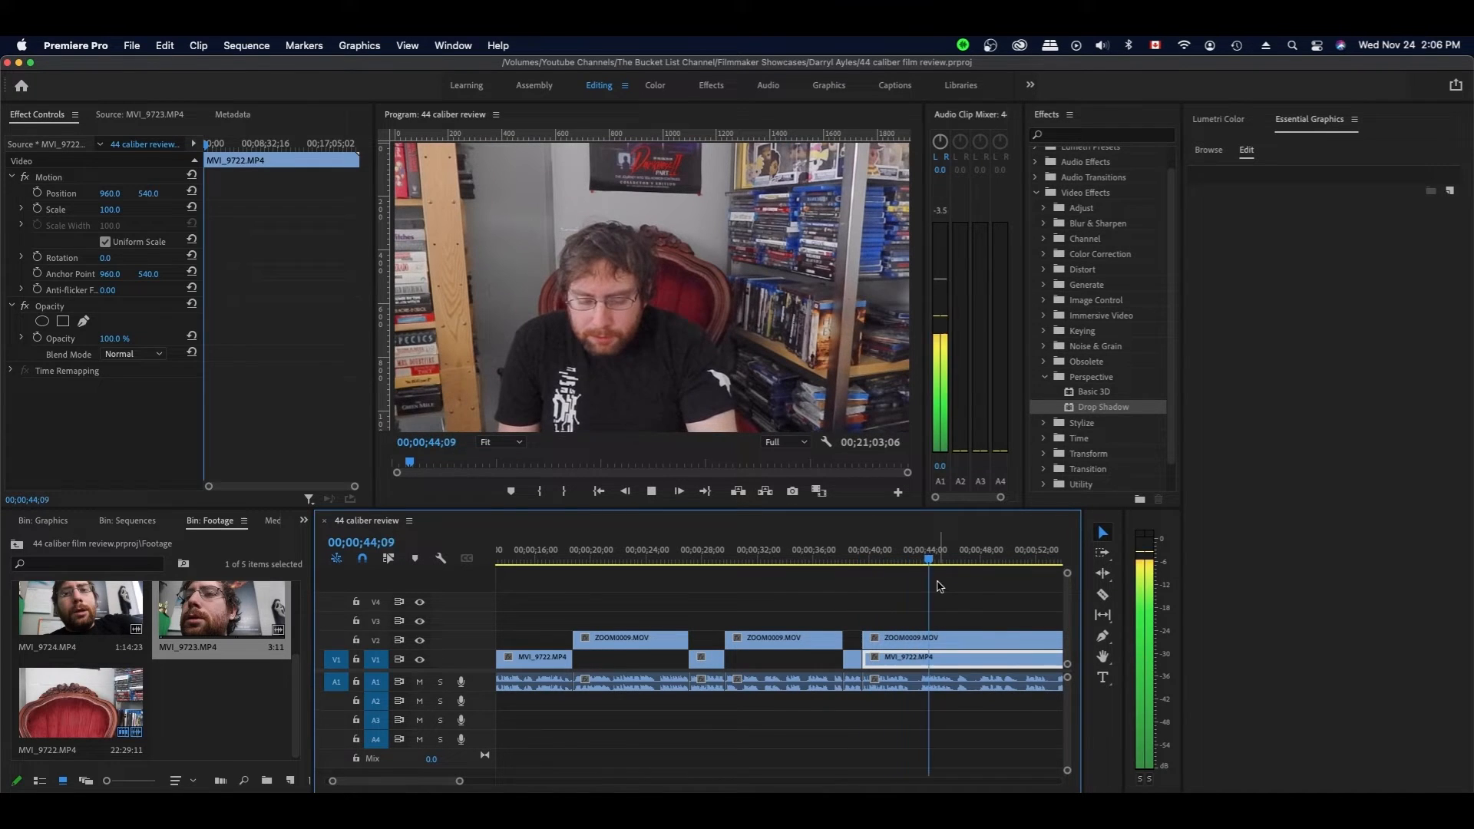
{"action": "key", "text": "space"}
{"action": "key", "text": "c"}
{"action": "left_click", "coordinate": [969, 638]}
{"action": "key", "text": "v"}
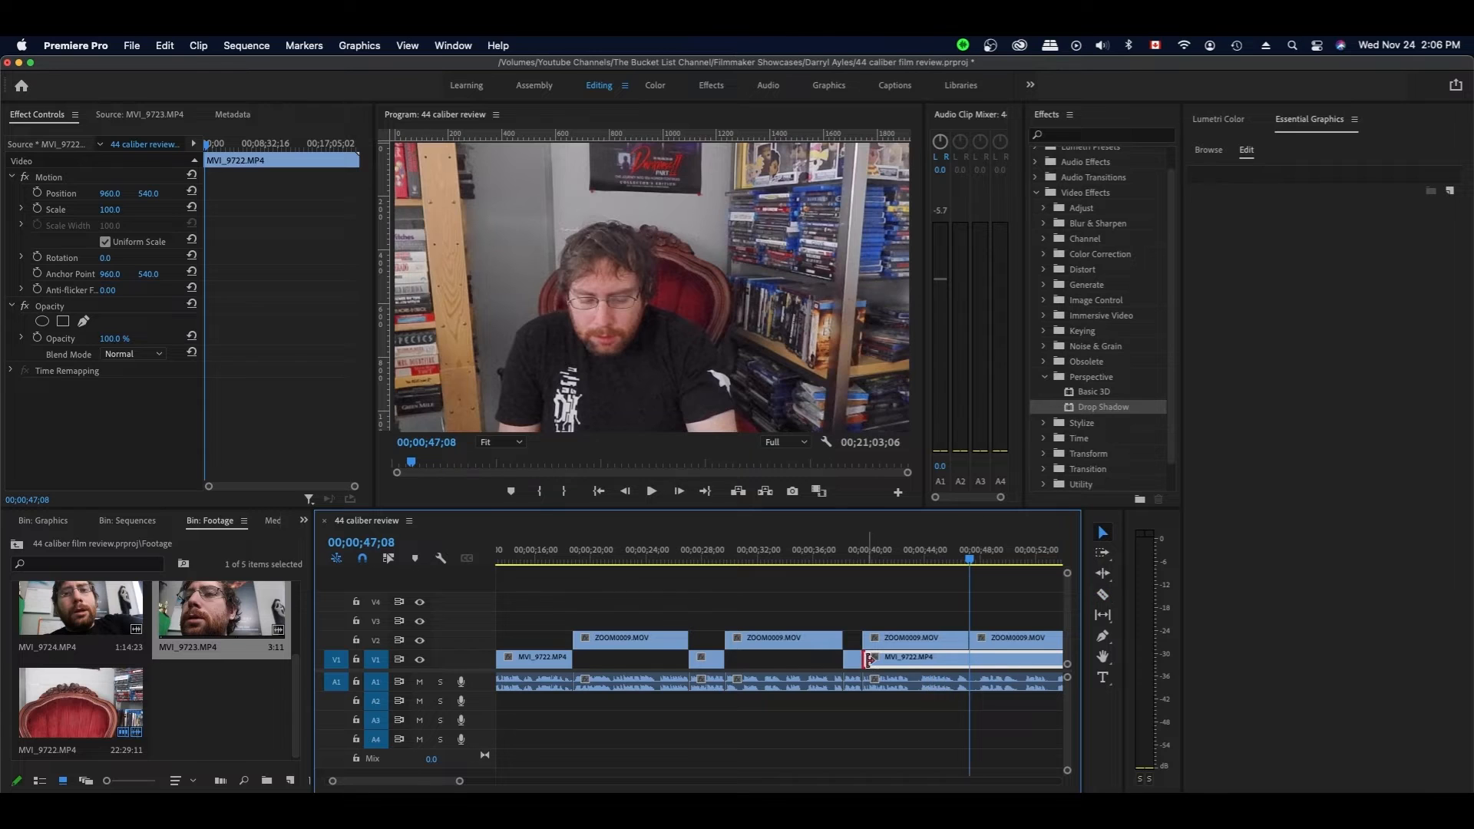
{"action": "left_click_drag", "start_coordinate": [866, 659], "coordinate": [968, 658]}
{"action": "scroll", "coordinate": [990, 585], "scroll_direction": "down", "scroll_amount": 2}
{"action": "key", "text": "space"}
- Roll the edit point of the clips right of the cut to 47;12
{"action": "key", "text": "space"}
{"action": "left_click", "coordinate": [810, 560]}
{"action": "left_click_drag", "start_coordinate": [820, 603], "coordinate": [833, 659]}
{"action": "left_click_drag", "start_coordinate": [808, 656], "coordinate": [891, 638]}
{"action": "left_click", "coordinate": [859, 596]}
- Trim the ZOOM clip's start to the playhead and split the talking-head clip there
{"action": "key", "text": "space"}
{"action": "key", "text": "space"}
{"action": "left_click", "coordinate": [831, 658]}
{"action": "key", "text": "c"}
{"action": "left_click", "coordinate": [893, 659]}
{"action": "key", "text": "v"}
{"action": "scroll", "coordinate": [921, 596], "scroll_direction": "down", "scroll_amount": 2}
{"action": "key", "text": "space"}
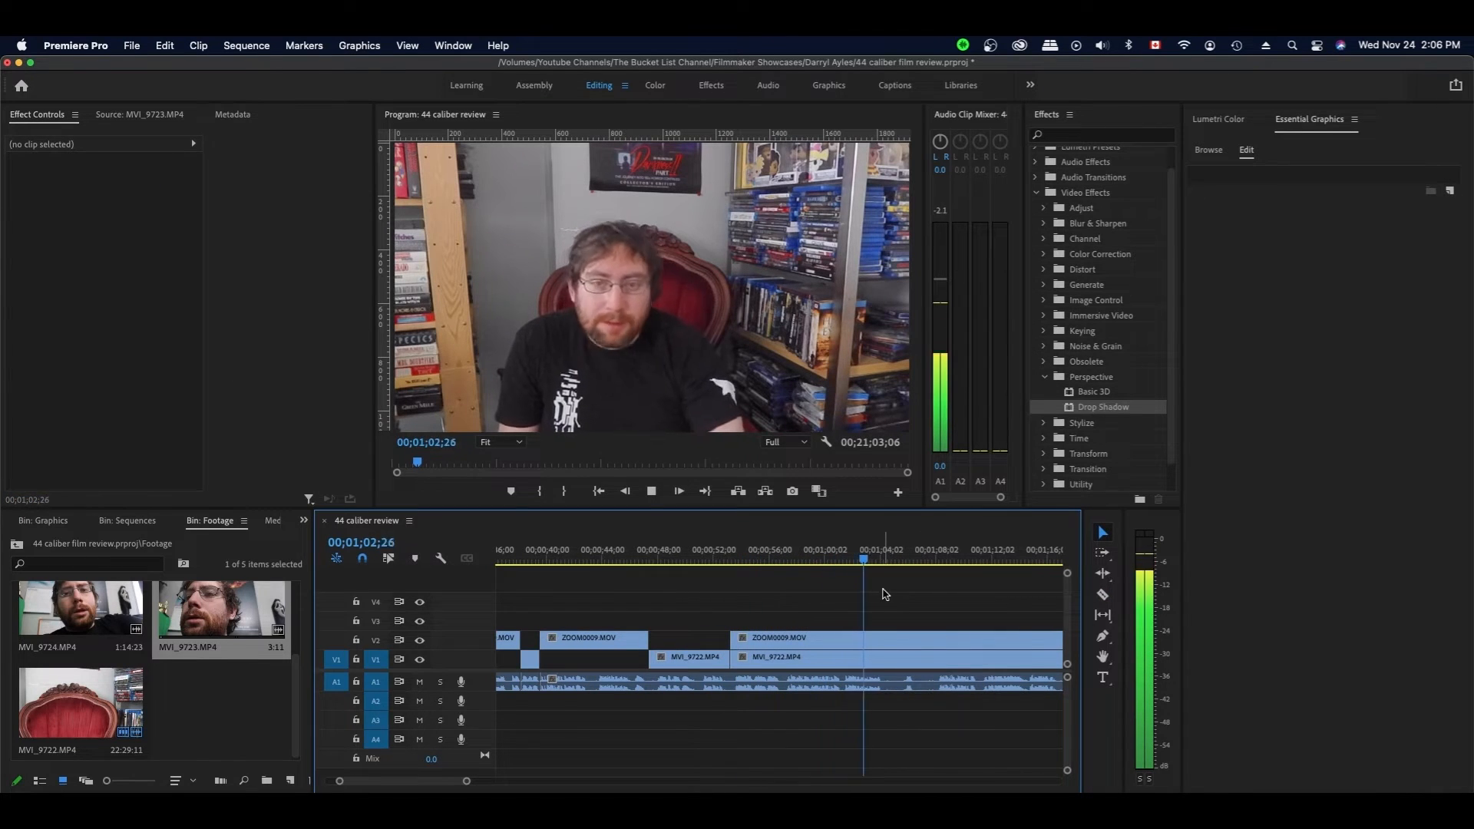
{"action": "key", "text": "space"}
- Split the ZOOM clip and A1 audio at 1;04;08 and trim the talking-head clip's start to the cut
{"action": "left_click", "coordinate": [882, 560]}
{"action": "key", "text": "c"}
{"action": "left_click", "coordinate": [883, 638]}
{"action": "left_click", "coordinate": [882, 682]}
{"action": "key", "text": "v"}
{"action": "left_click_drag", "start_coordinate": [732, 658], "coordinate": [883, 658]}
- Move the playhead to 1;08;06 and select all clips after the cut
{"action": "key", "text": "space"}
{"action": "scroll", "coordinate": [735, 605], "scroll_direction": "down", "scroll_amount": 3}
{"action": "scroll", "coordinate": [768, 599], "scroll_direction": "up", "scroll_amount": 1}
{"action": "left_click", "coordinate": [841, 562]}
{"action": "left_click_drag", "start_coordinate": [842, 563], "coordinate": [847, 562]}
{"action": "left_click_drag", "start_coordinate": [823, 623], "coordinate": [849, 643]}
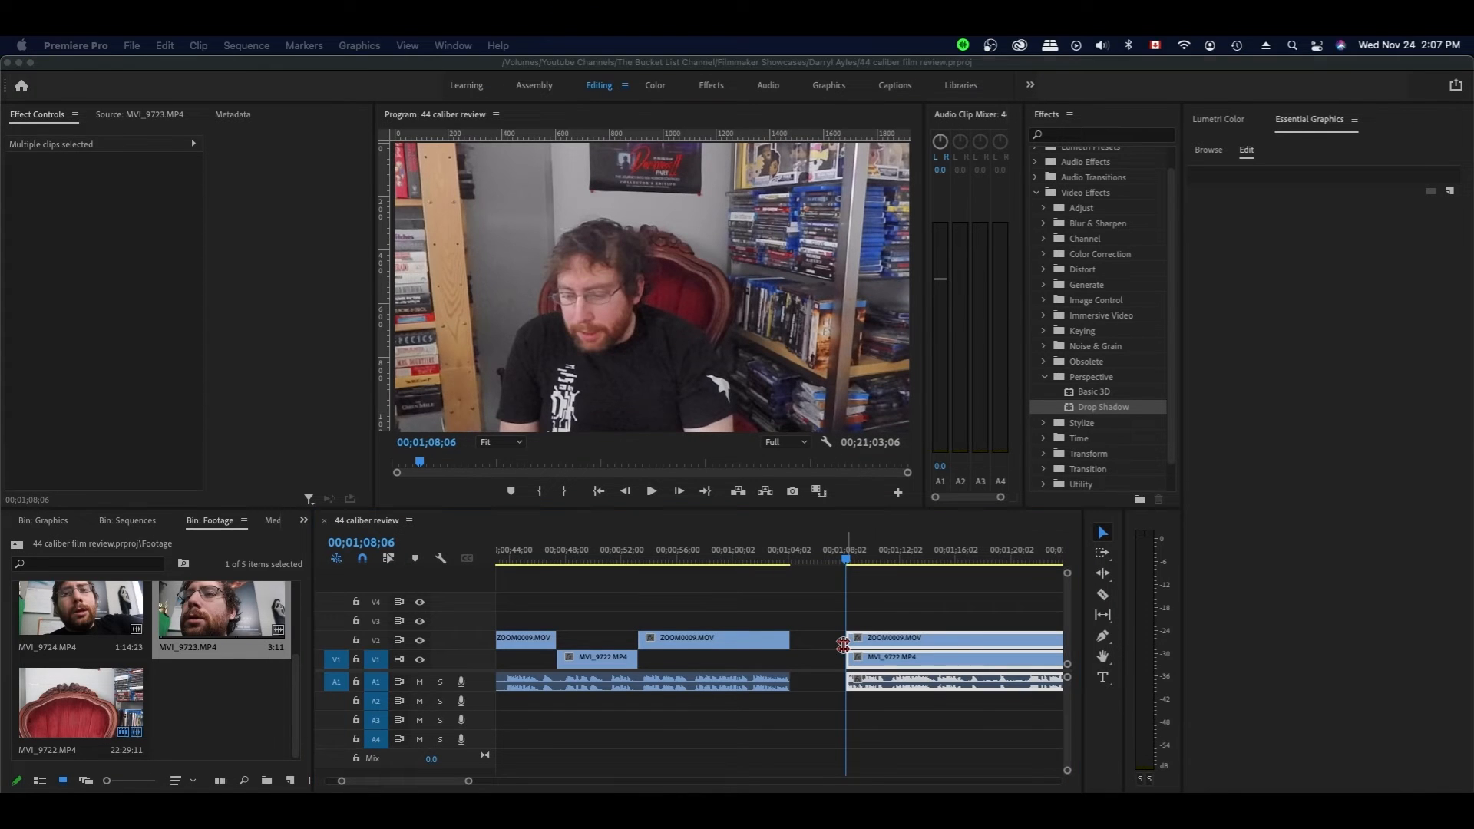
- Zoom out to the whole sequence and butt ZOOM0010 against the end of ZOOM0009
{"action": "key", "text": "super+s"}
{"action": "left_click_drag", "start_coordinate": [468, 783], "coordinate": [725, 781]}
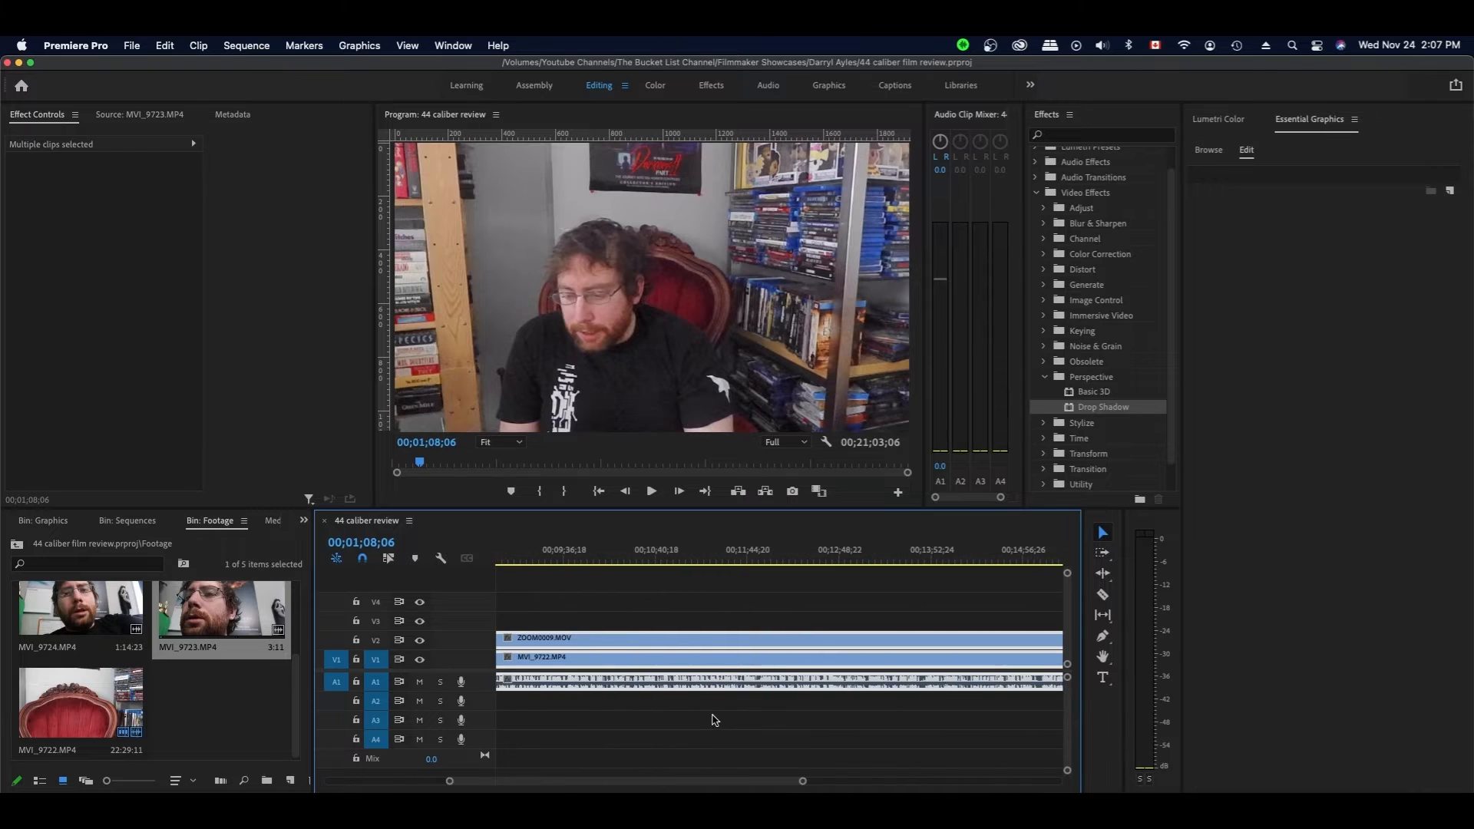
{"action": "scroll", "coordinate": [712, 719], "scroll_direction": "right", "scroll_amount": 10}
{"action": "left_click_drag", "start_coordinate": [814, 635], "coordinate": [651, 719]}
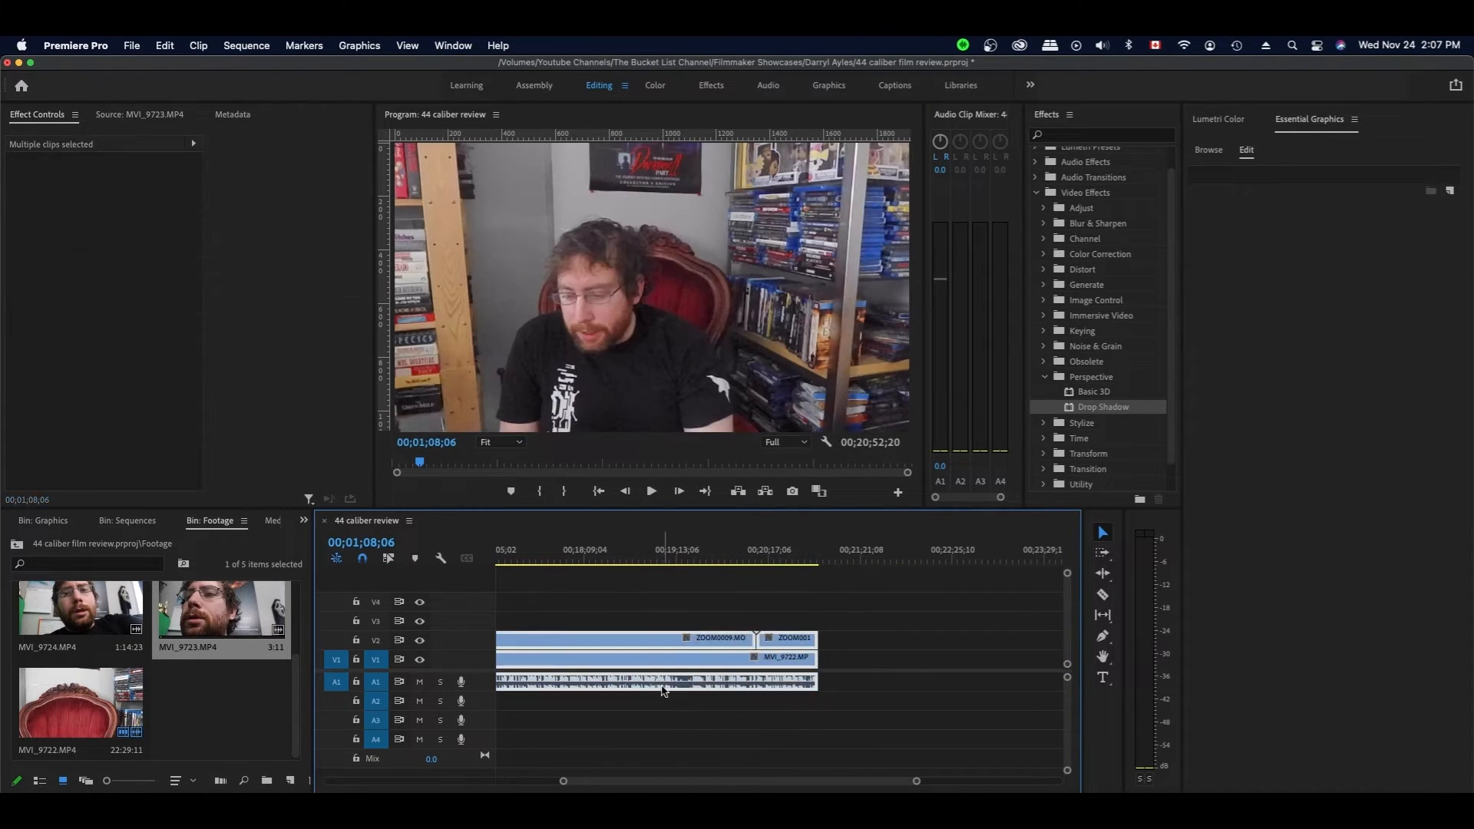
- Push the selected later clips about 3;28;05 to the right and save
{"action": "scroll", "coordinate": [656, 620], "scroll_direction": "left", "scroll_amount": 5}
{"action": "scroll", "coordinate": [590, 648], "scroll_direction": "left", "scroll_amount": 10}
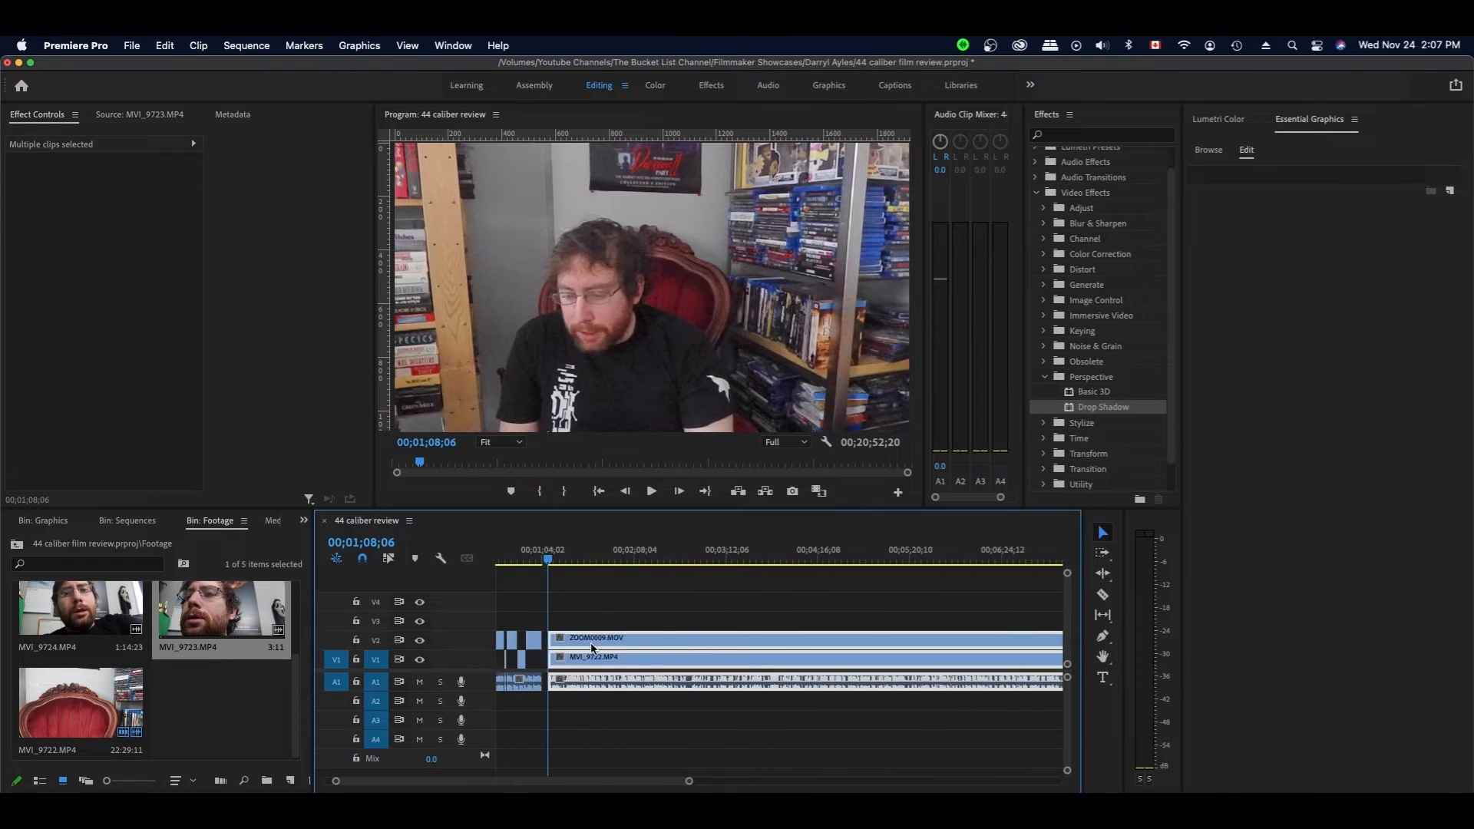
{"action": "left_click_drag", "start_coordinate": [627, 648], "coordinate": [925, 647]}
{"action": "key", "text": "super+s"}
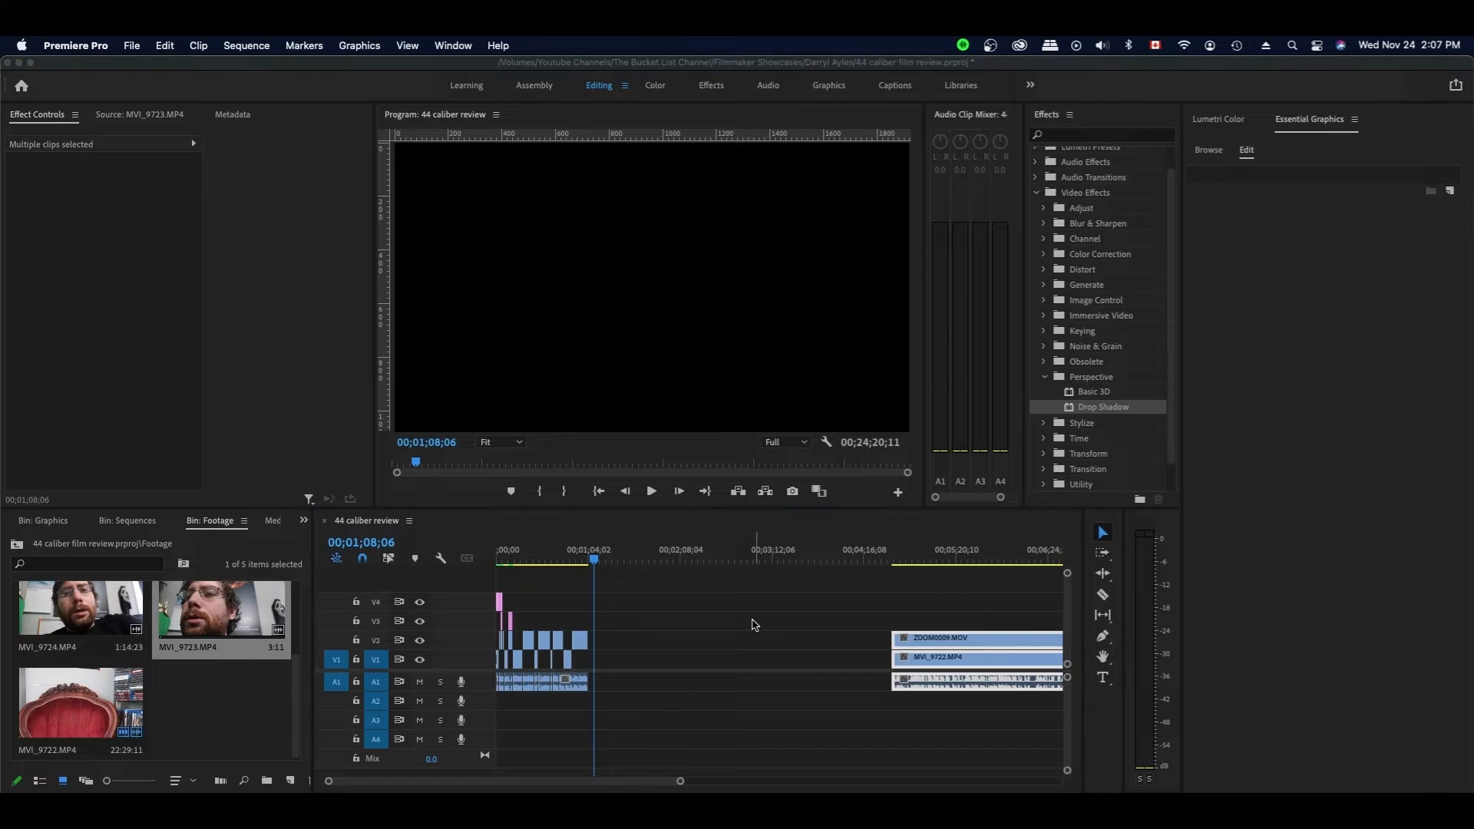
{"action": "left_click", "coordinate": [199, 682]}
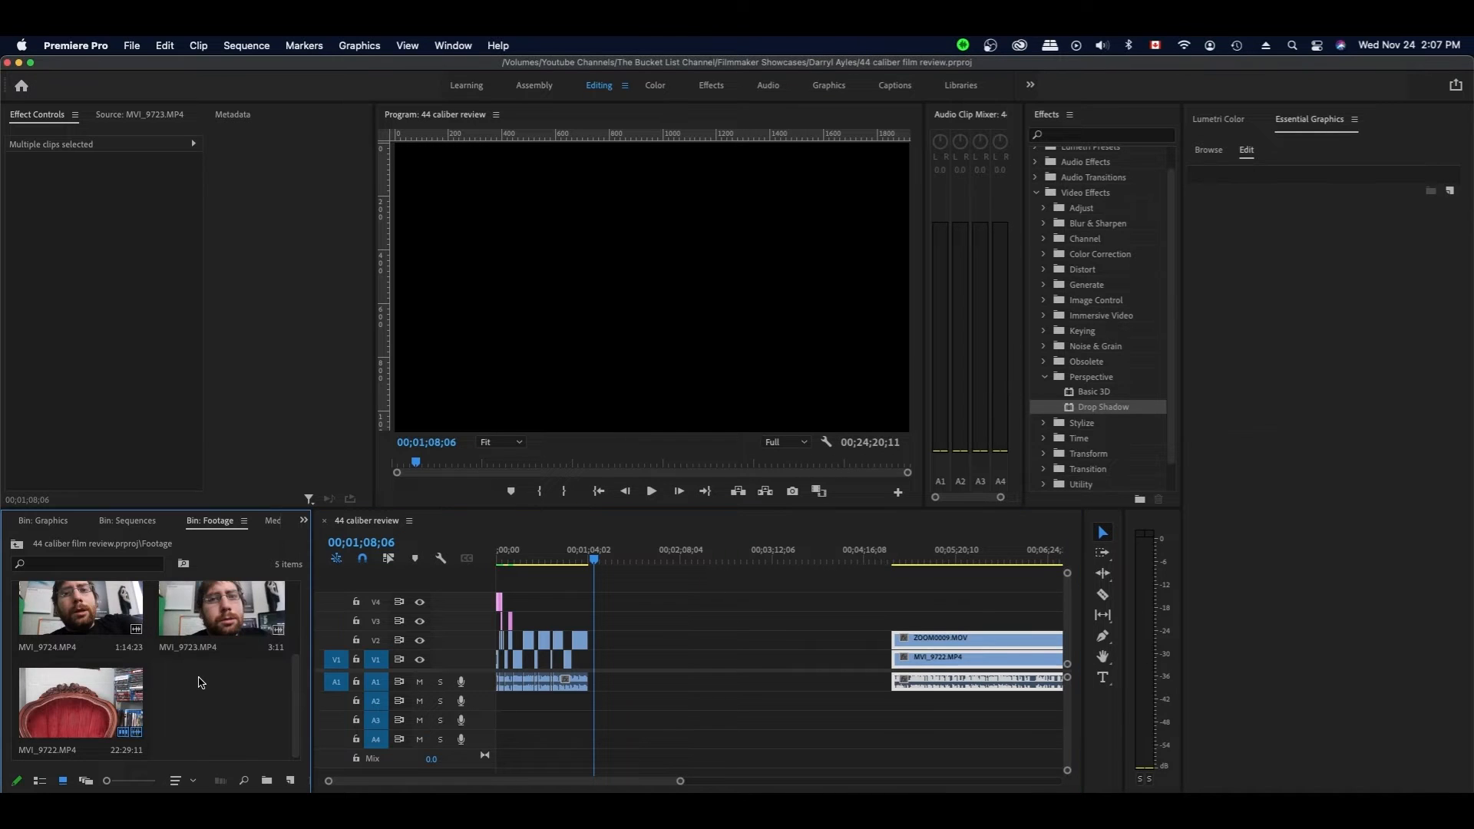
- Preview the close-up clip MVI_9723 and mark an In point and an Out point at 09;16
{"action": "left_click", "coordinate": [201, 616]}
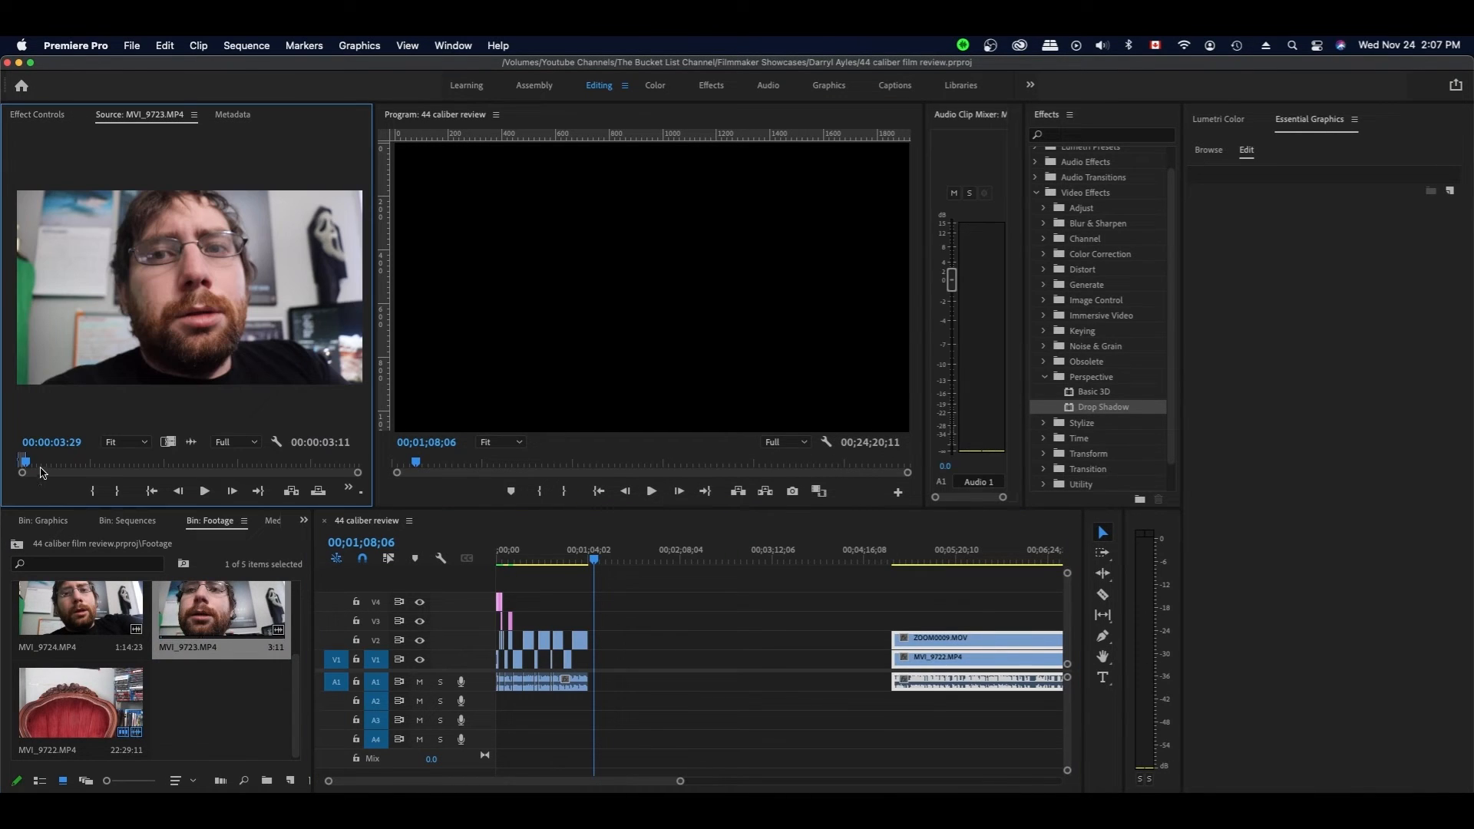
{"action": "key", "text": "space"}
{"action": "left_click", "coordinate": [28, 465]}
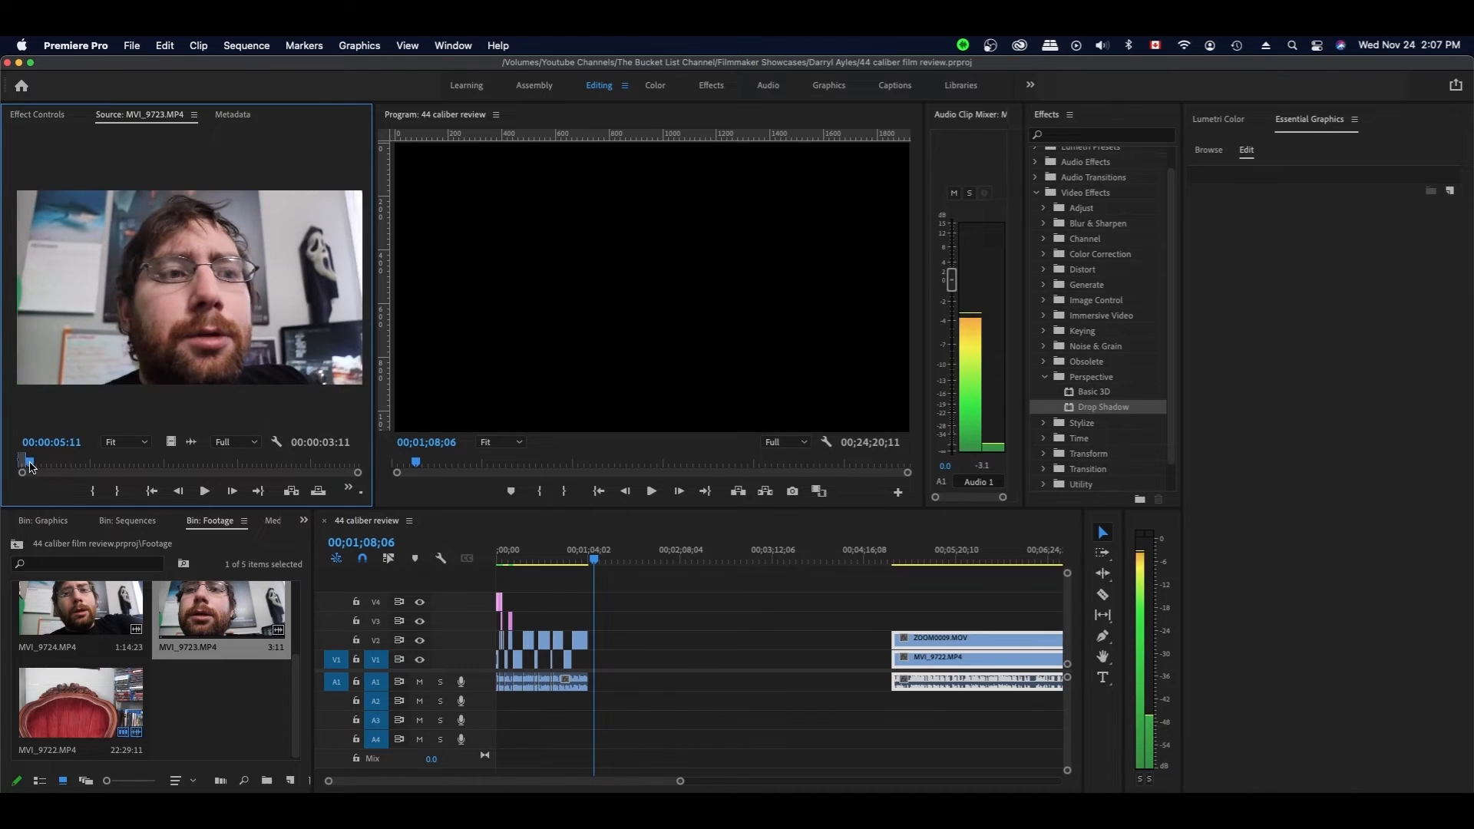
{"action": "key", "text": "space"}
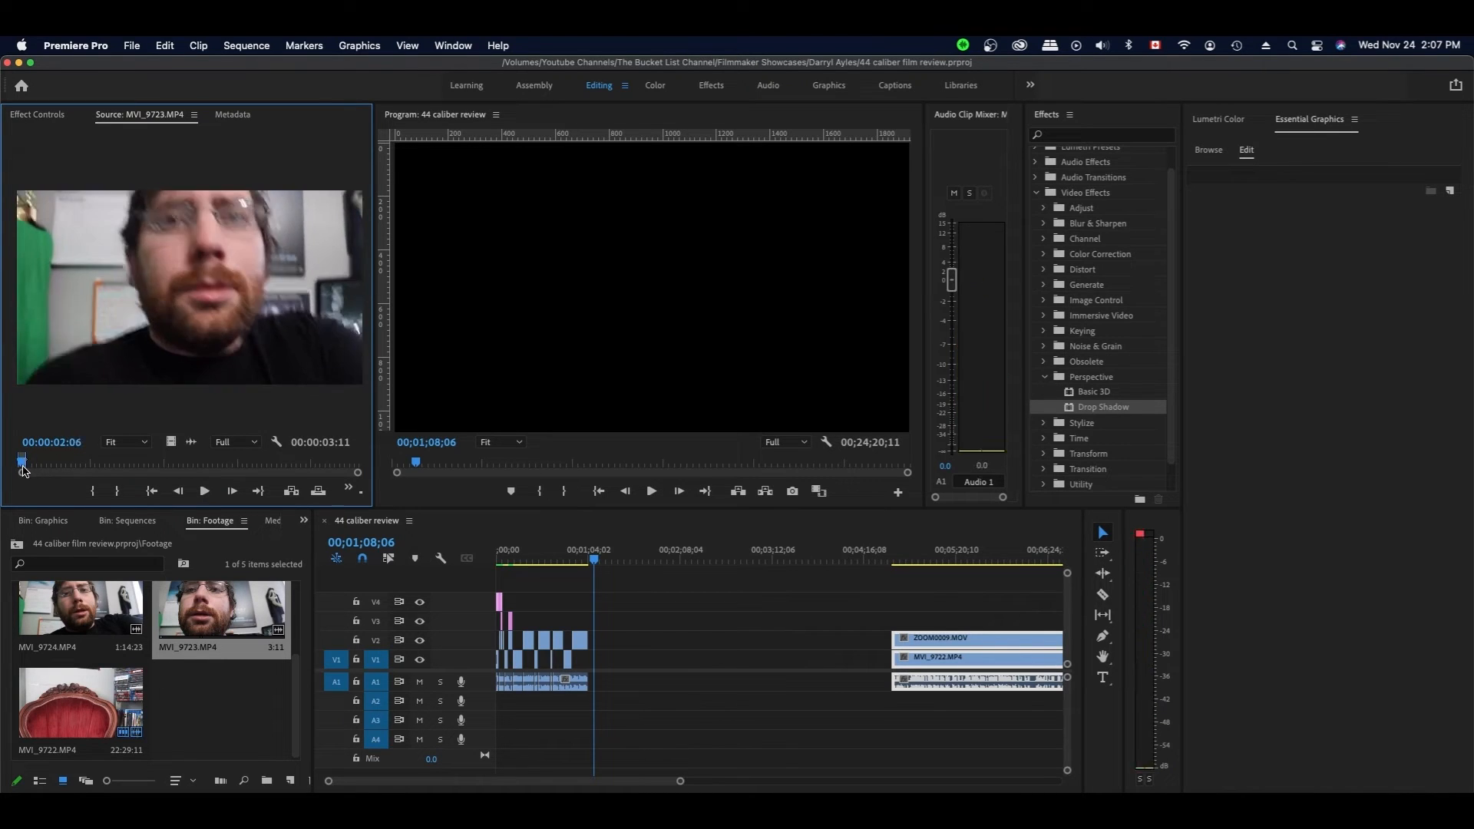
{"action": "left_click", "coordinate": [25, 465]}
{"action": "key", "text": "i"}
{"action": "key", "text": "space"}
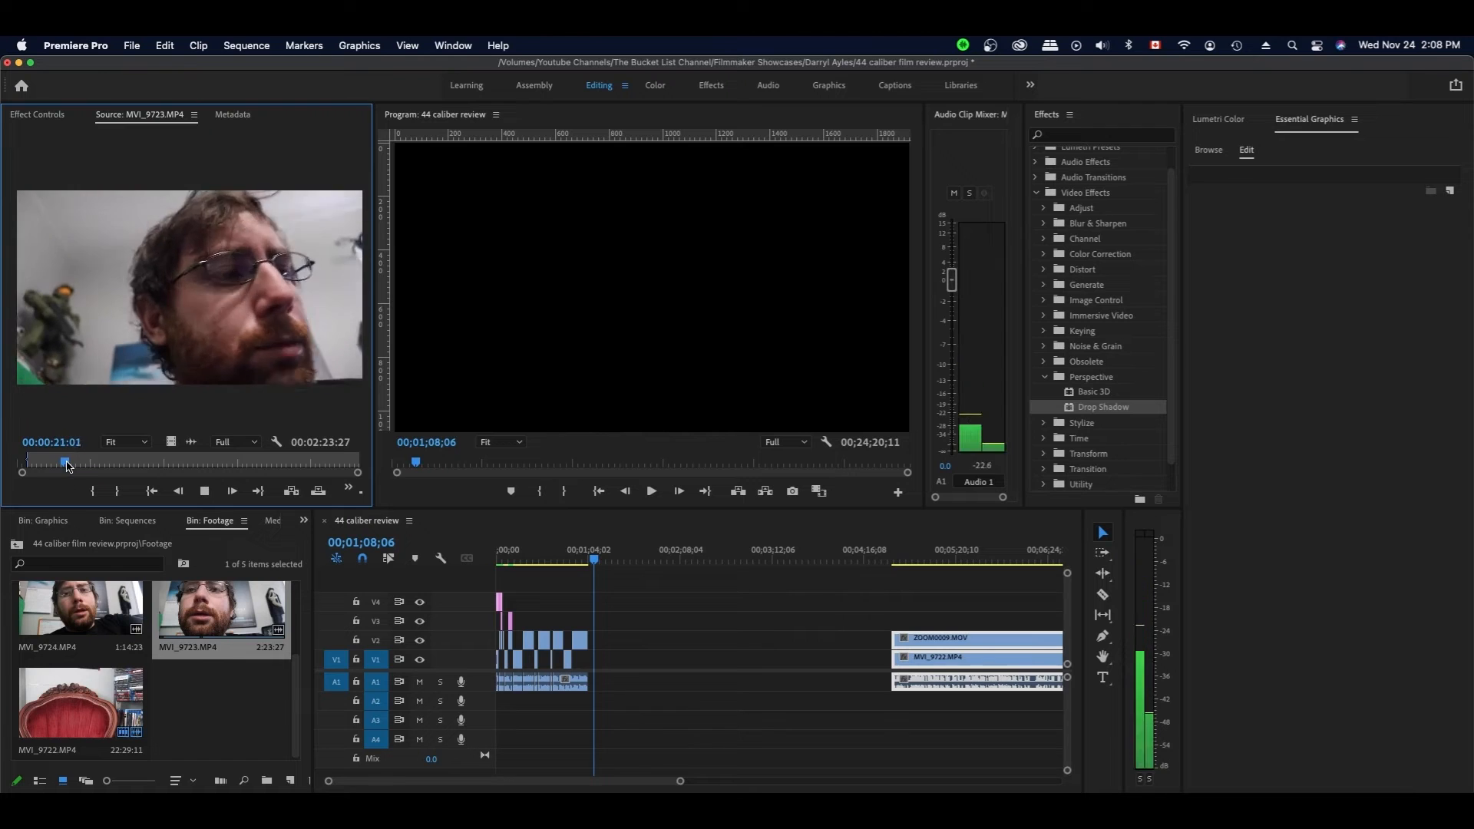
{"action": "key", "text": "space"}
{"action": "left_click_drag", "start_coordinate": [69, 465], "coordinate": [38, 464]}
{"action": "left_click", "coordinate": [117, 491]}
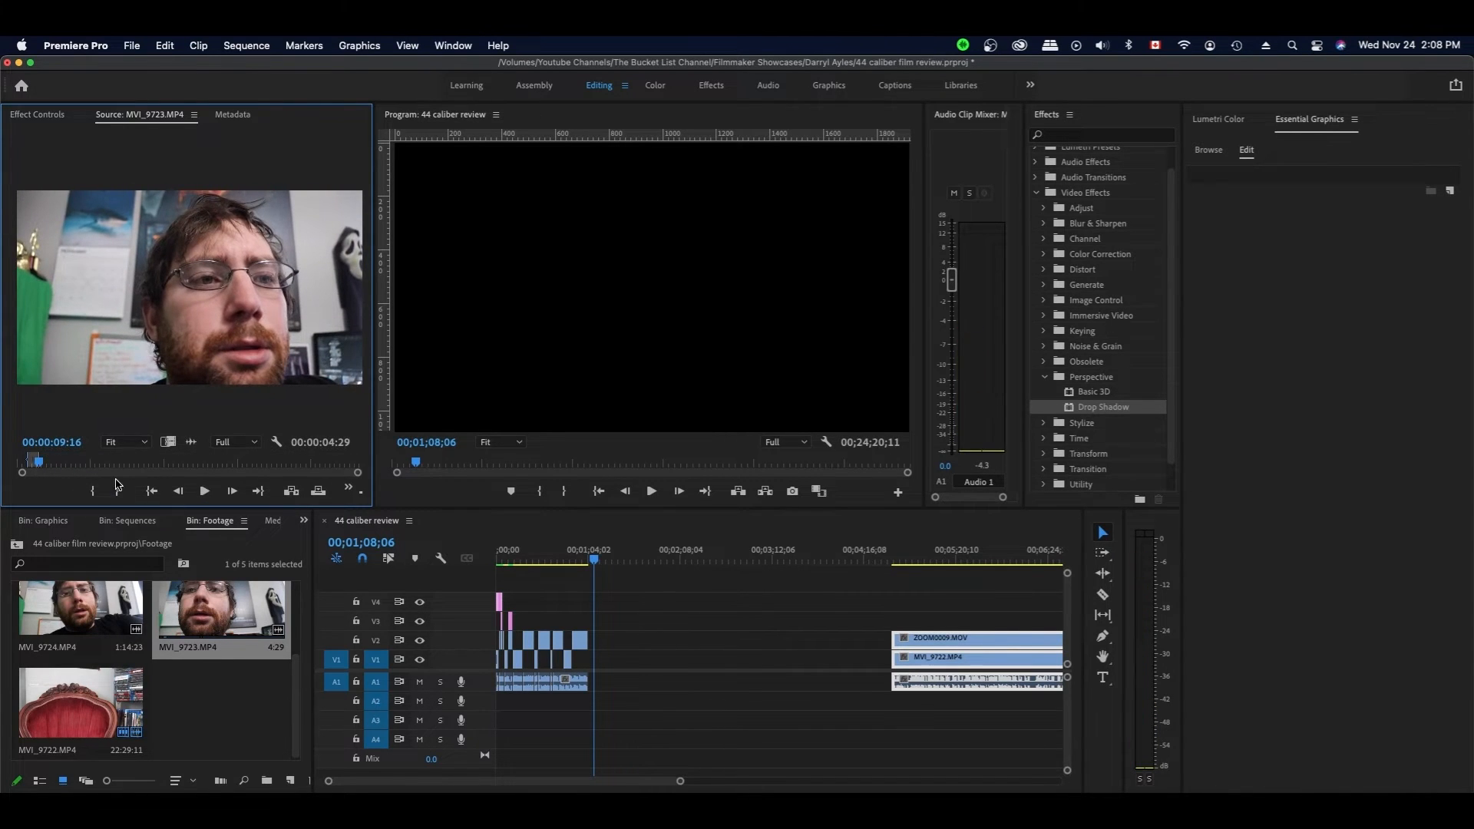
- Try placing the marked close-up range on V3 and A3, then undo it
{"action": "left_click", "coordinate": [225, 611]}
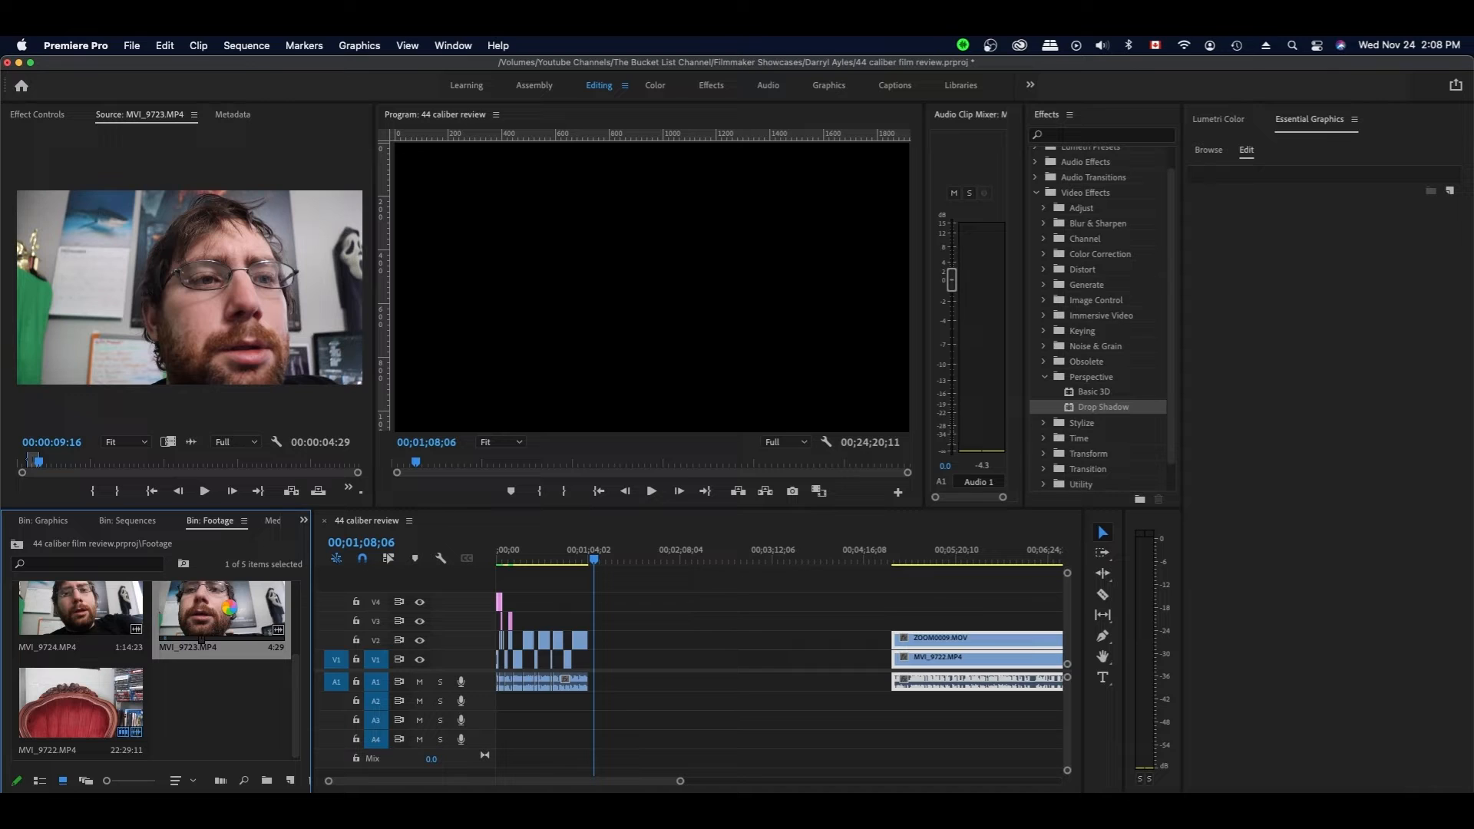
{"action": "right_click", "coordinate": [229, 607]}
{"action": "left_click", "coordinate": [142, 529]}
{"action": "left_click", "coordinate": [249, 335]}
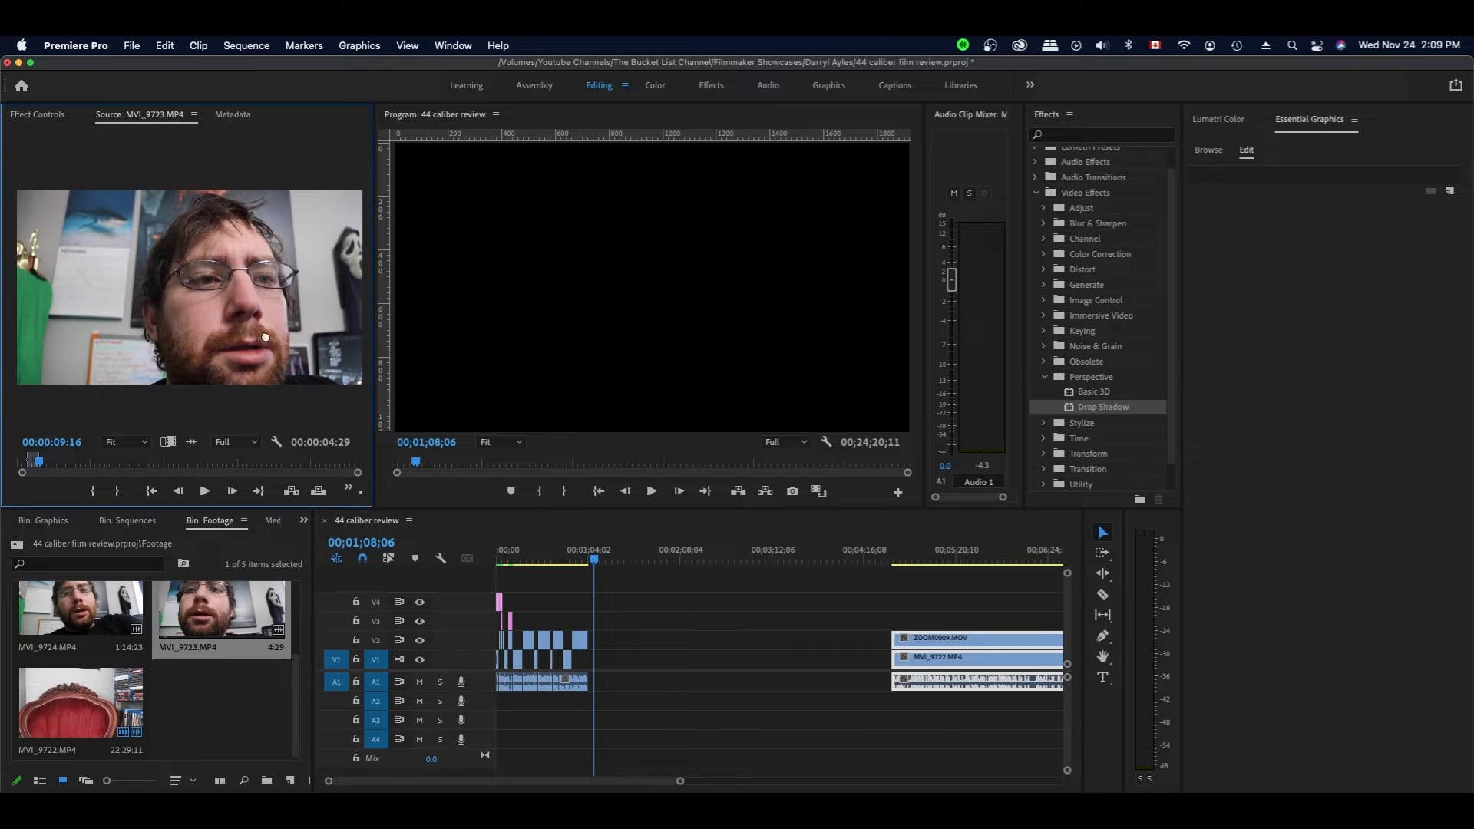
{"action": "left_click_drag", "start_coordinate": [367, 384], "coordinate": [591, 703]}
{"action": "key", "text": "super+z"}
{"action": "key", "text": "super+z"}
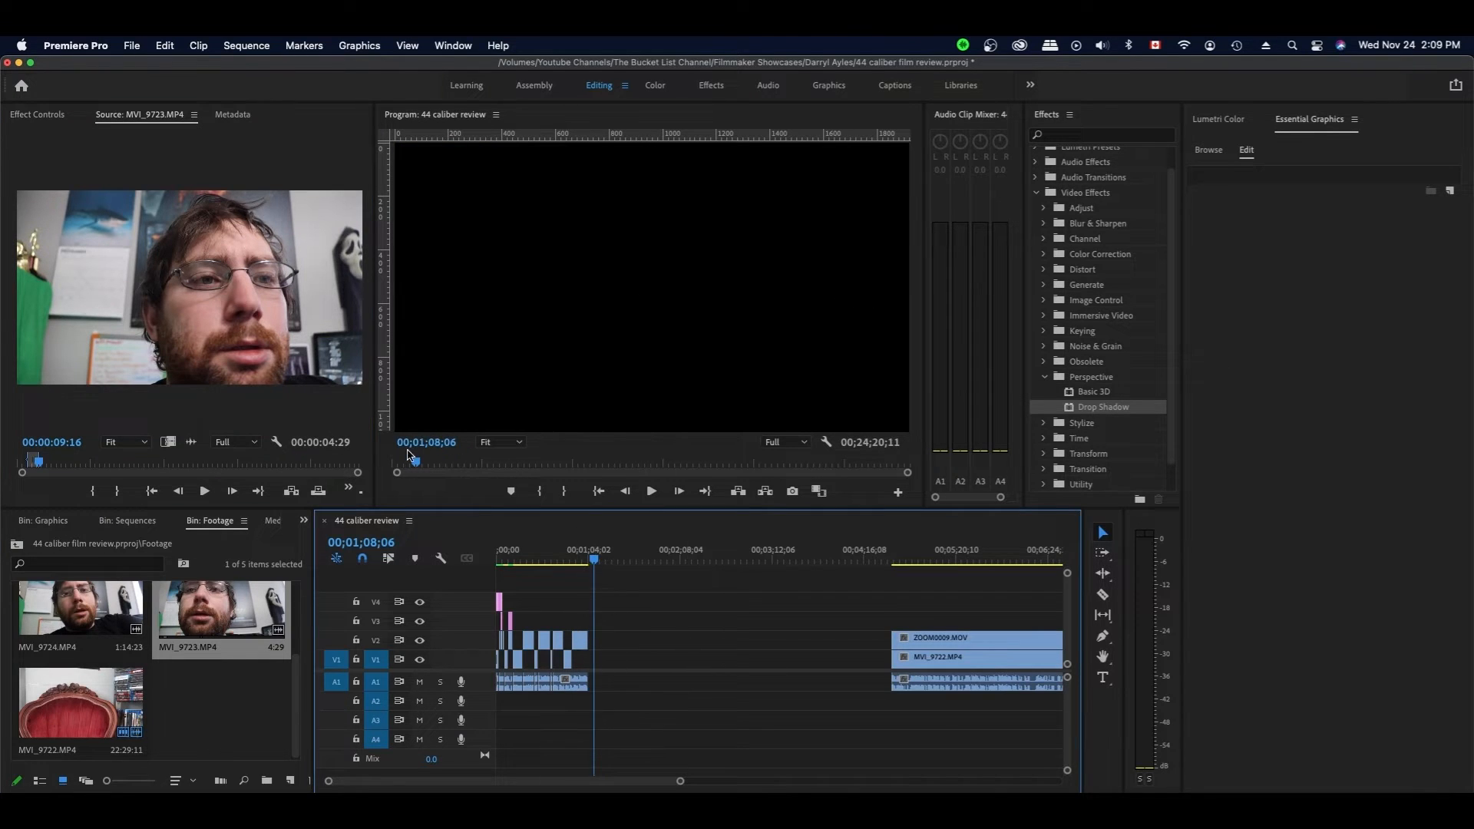
- Review the close-up clip's ending from 2;17;18 to 2;21;10 in the source viewer
{"action": "left_click", "coordinate": [341, 461]}
{"action": "key", "text": "space"}
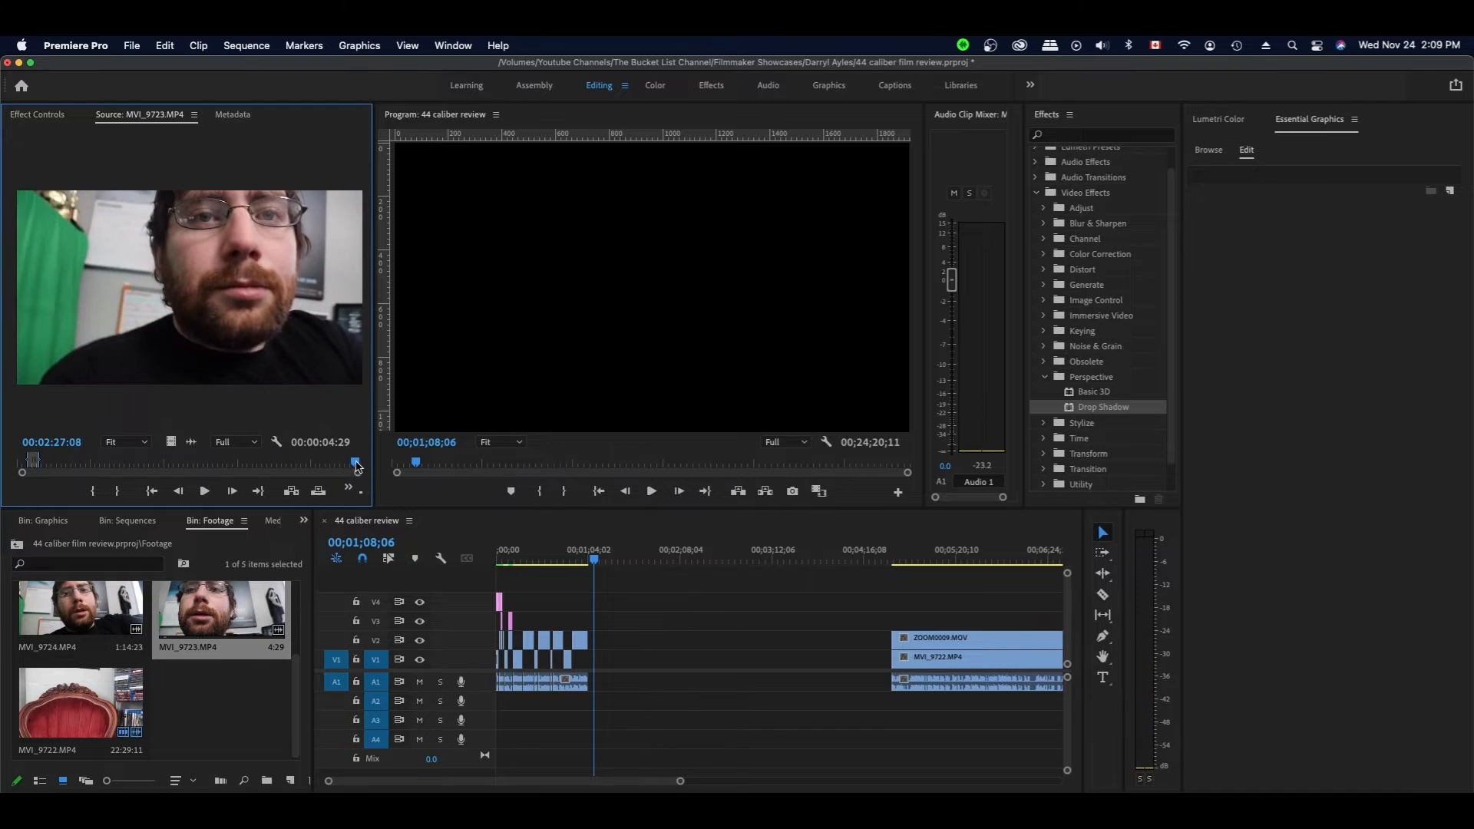
{"action": "left_click", "coordinate": [347, 463]}
{"action": "left_click_drag", "start_coordinate": [349, 464], "coordinate": [335, 468]}
{"action": "key", "text": "space"}
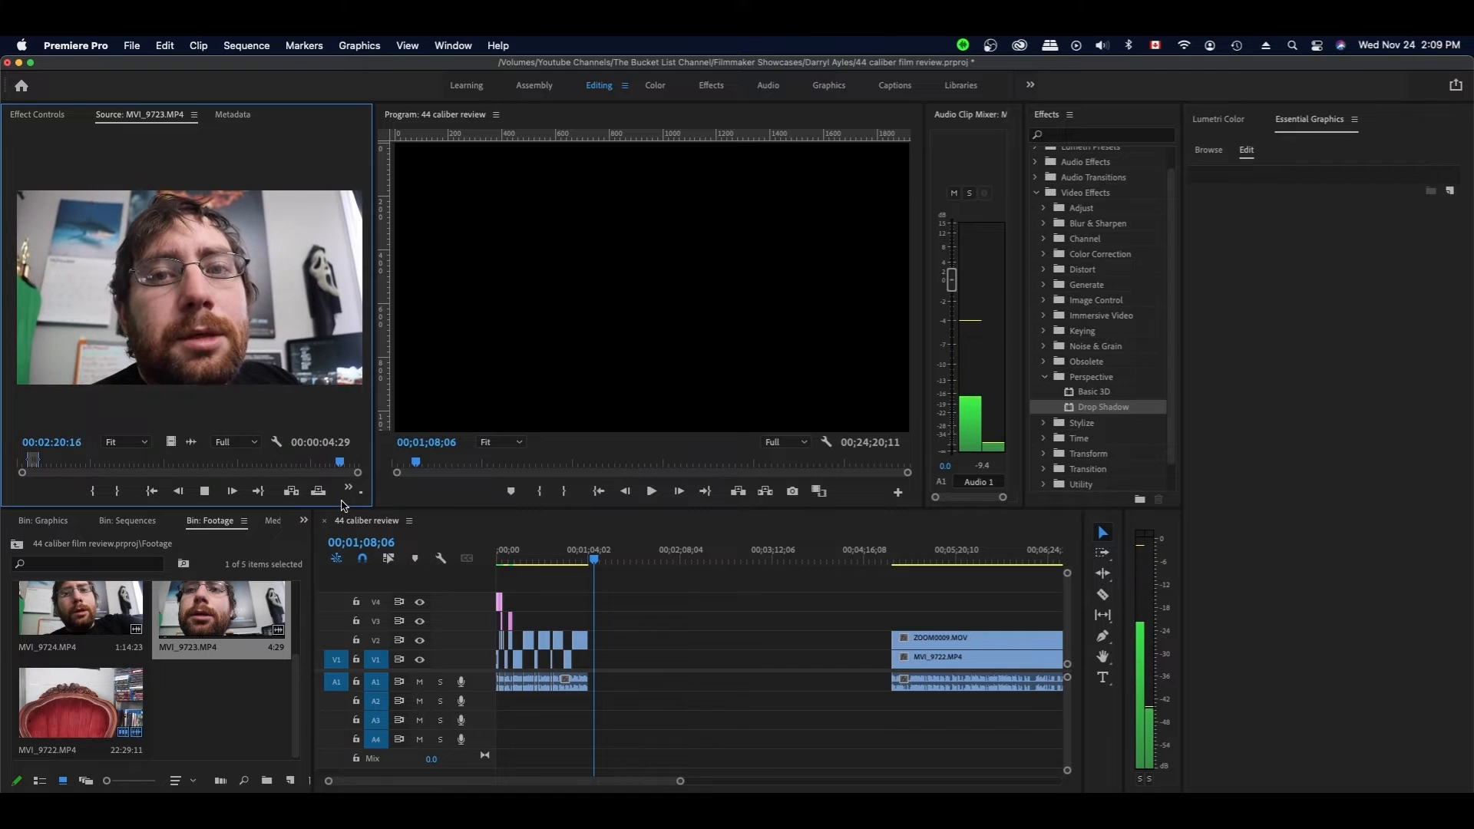
{"action": "key", "text": "space"}
- Drop the close-up clip onto V3/A3 and route its left audio channel to the right channel
{"action": "left_click_drag", "start_coordinate": [343, 505], "coordinate": [594, 626]}
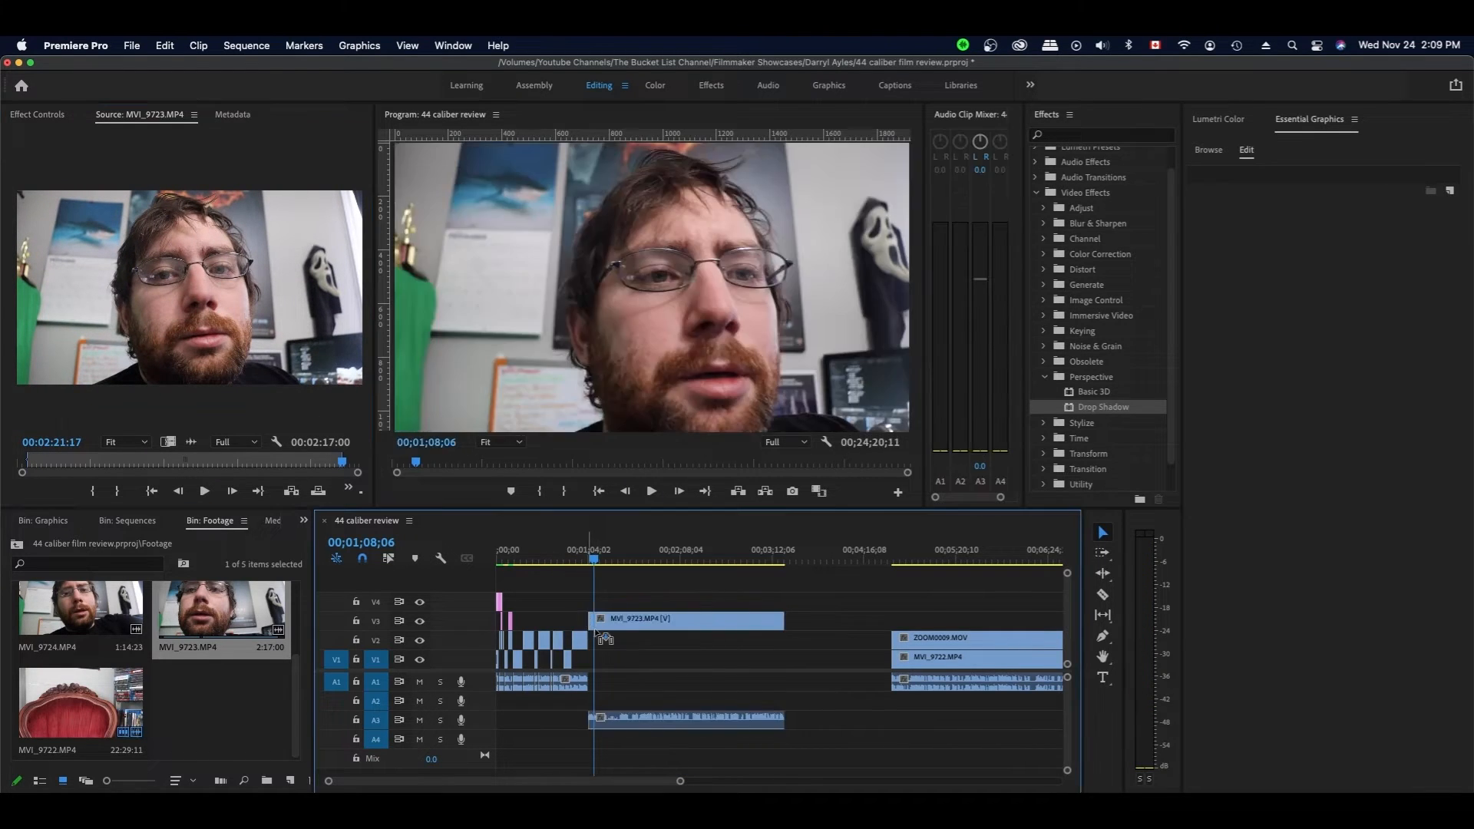
{"action": "left_click", "coordinate": [664, 720]}
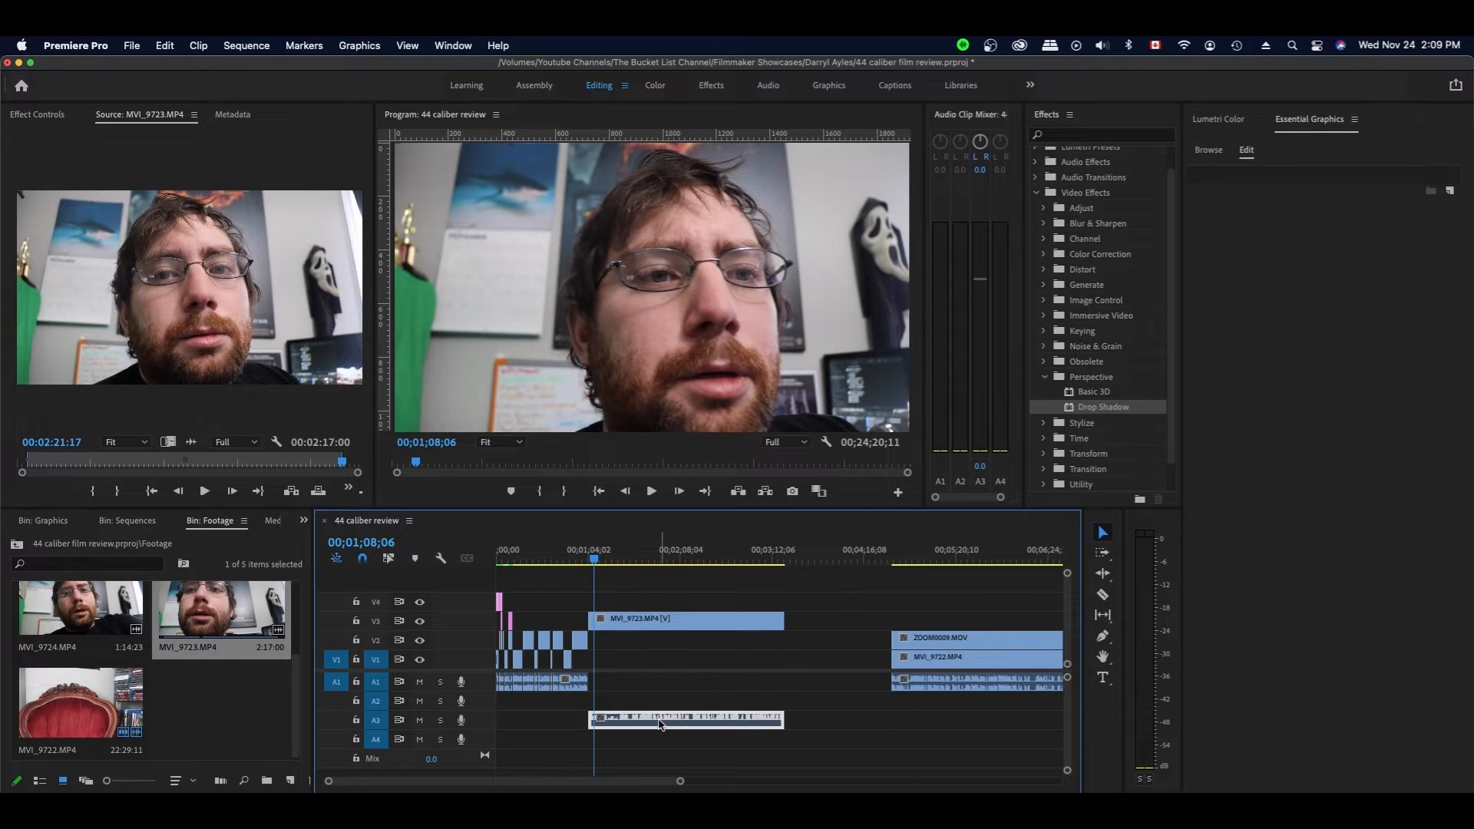
{"action": "right_click", "coordinate": [661, 723]}
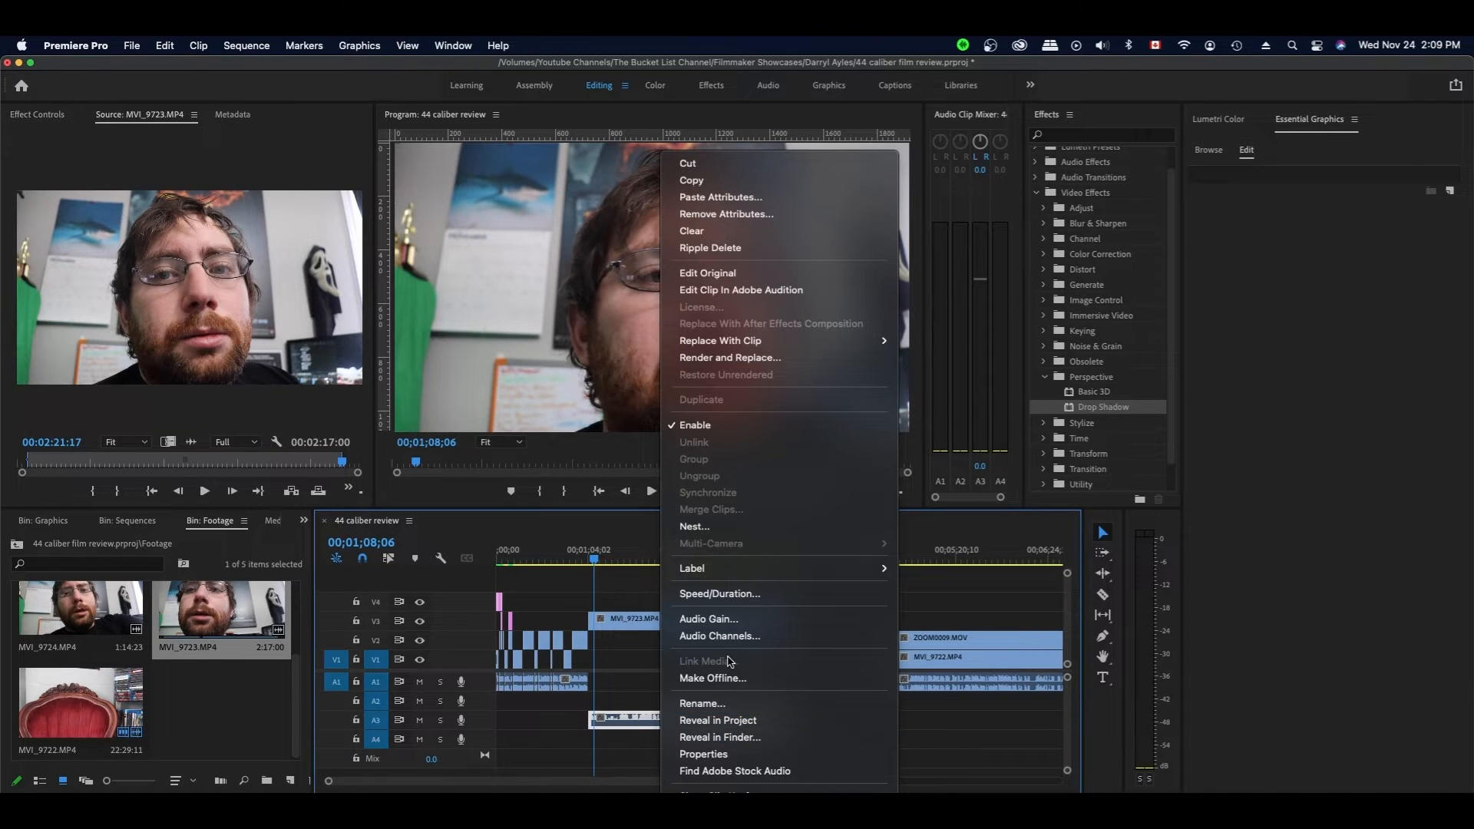
{"action": "left_click", "coordinate": [721, 636]}
{"action": "left_click", "coordinate": [551, 315]}
{"action": "left_click", "coordinate": [943, 727]}
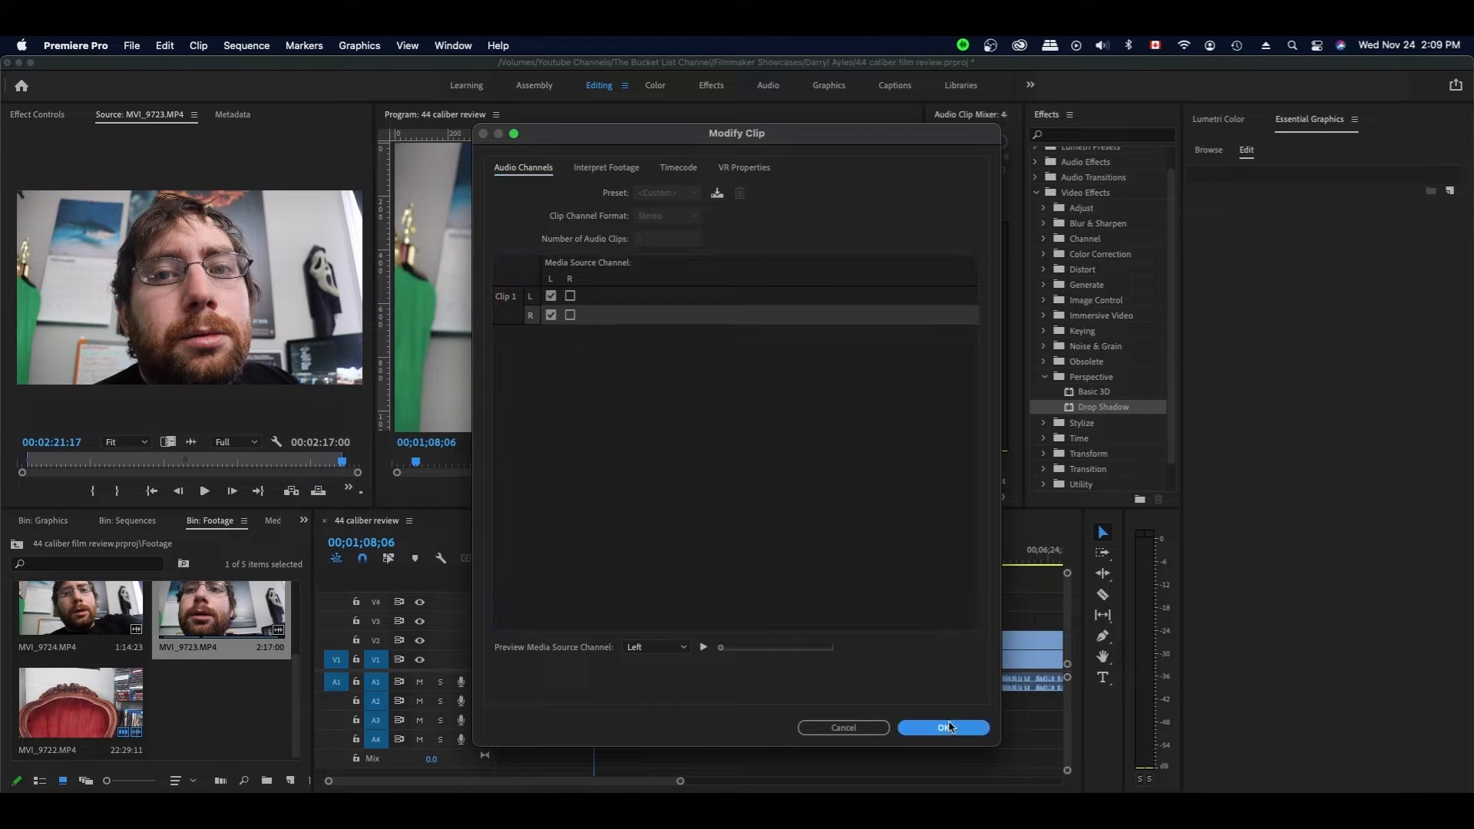
- Play back to check the remapped close-up audio, stopping at 1;17;15
{"action": "left_click", "coordinate": [777, 686]}
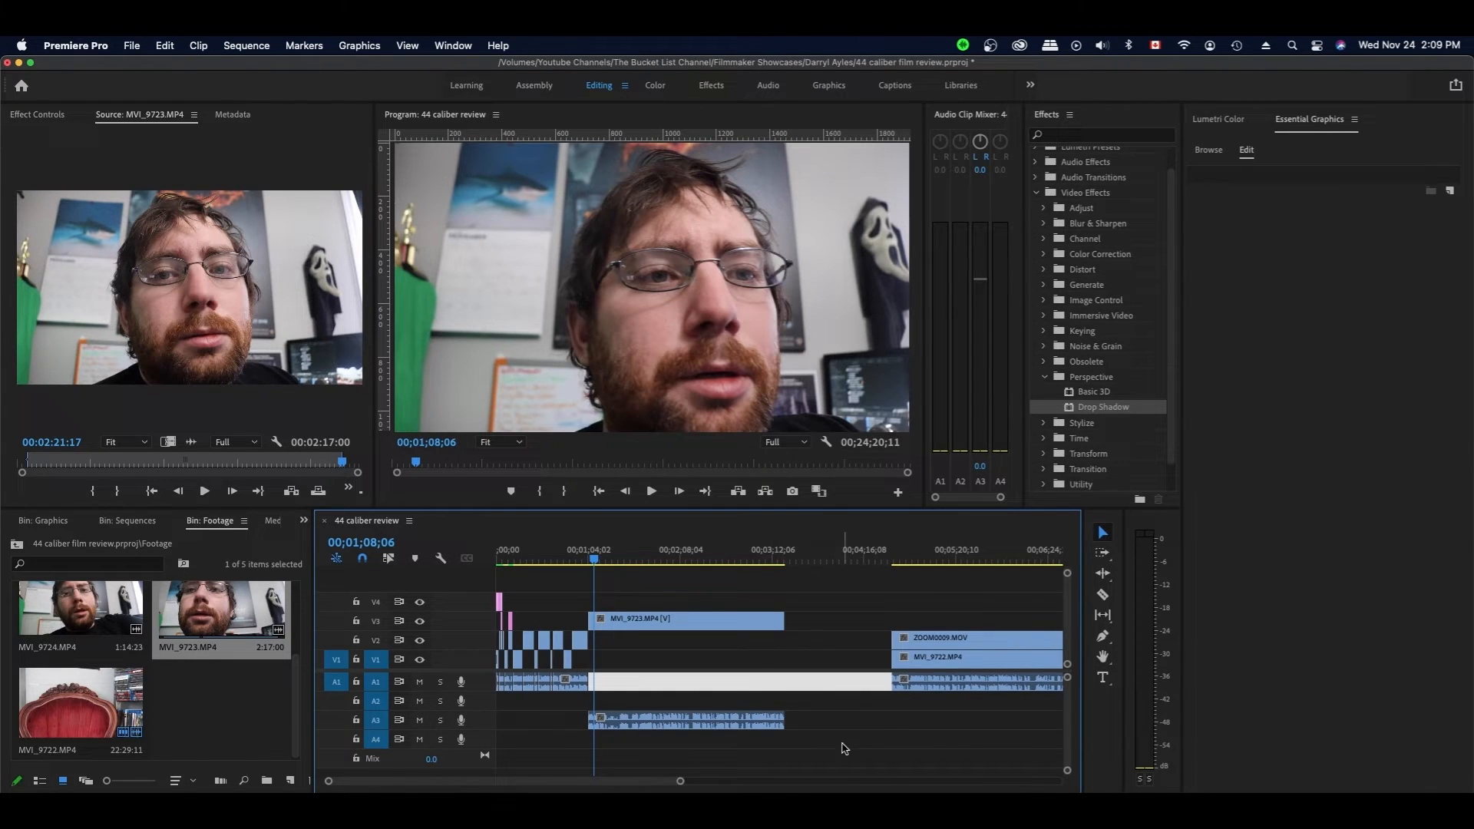
{"action": "left_click", "coordinate": [797, 684]}
{"action": "key", "text": "space"}
{"action": "left_click", "coordinate": [684, 721]}
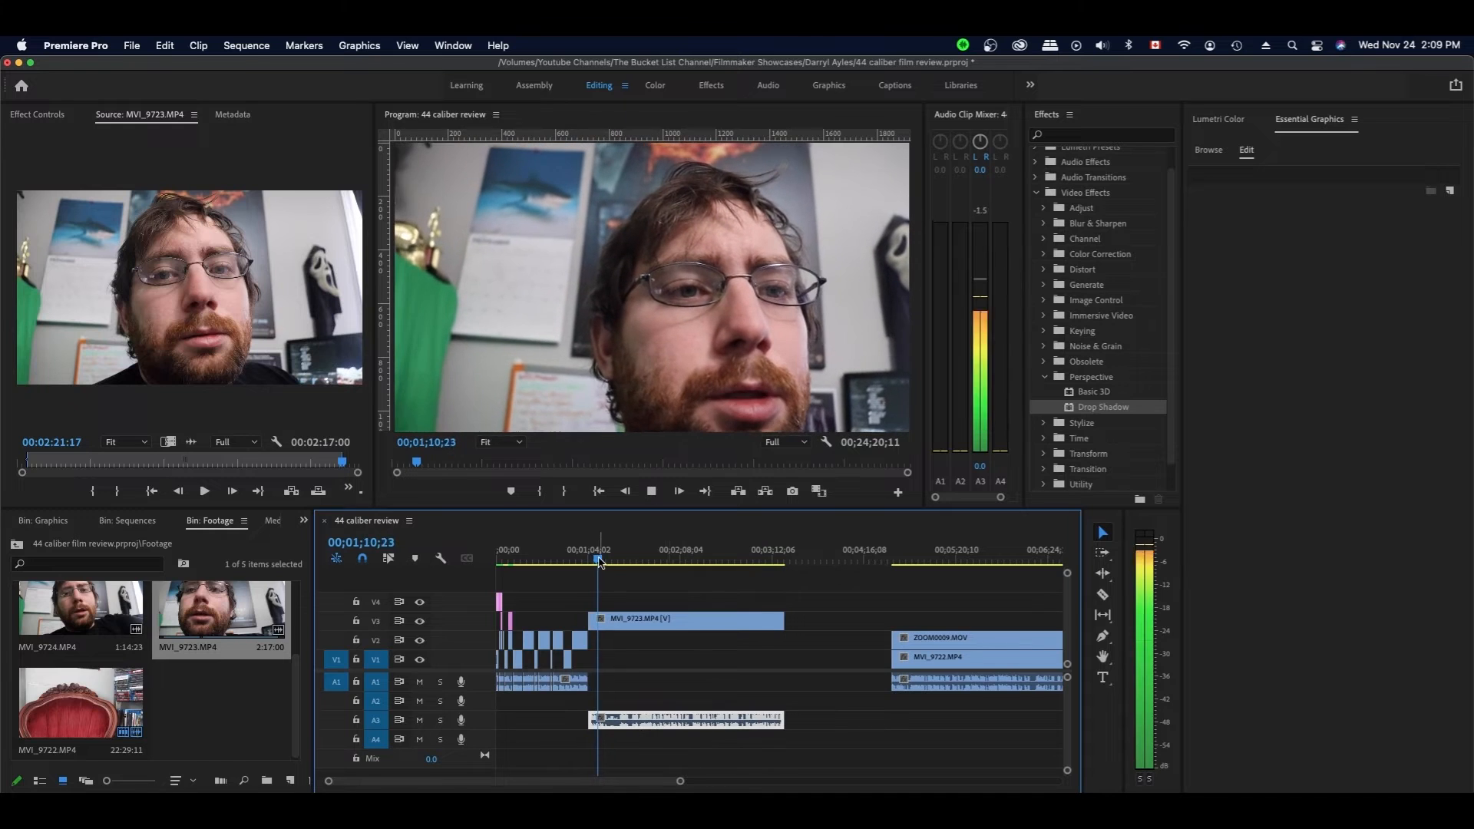
{"action": "key", "text": "space"}
{"action": "key", "text": "c"}
- Razor the MVI_9723.MP4 close-up on V3 and A3 at the playhead and review around 1;24;28
{"action": "left_click", "coordinate": [607, 622]}
{"action": "left_click", "coordinate": [609, 720]}
{"action": "key", "text": "v"}
{"action": "key", "text": "space"}
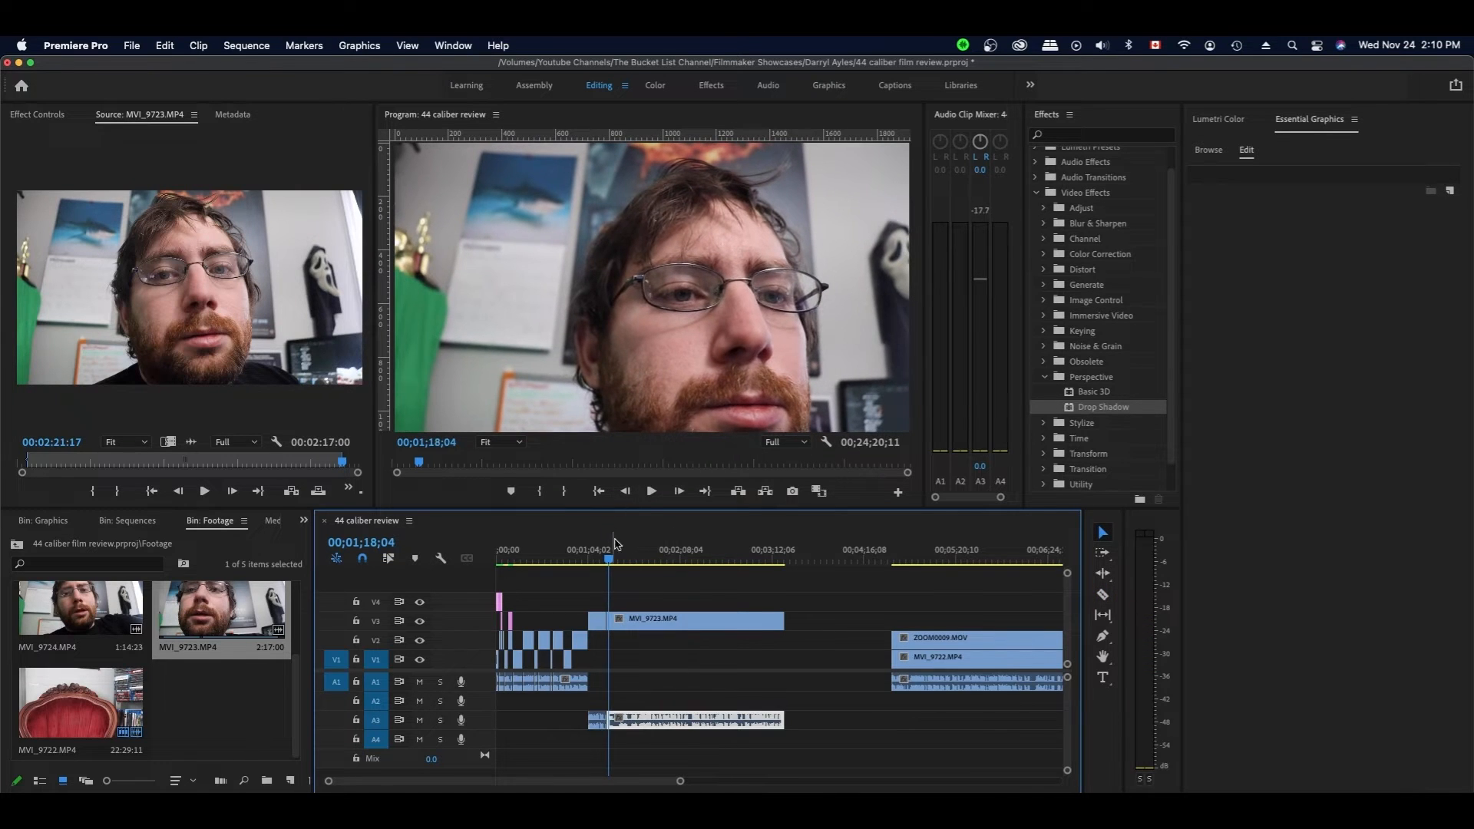
{"action": "mouse_move", "coordinate": [611, 563]}
{"action": "left_mouse_down"}
{"action": "mouse_move", "coordinate": [621, 555]}
{"action": "mouse_move", "coordinate": [611, 562]}
{"action": "left_mouse_up"}
{"action": "key", "text": "space"}
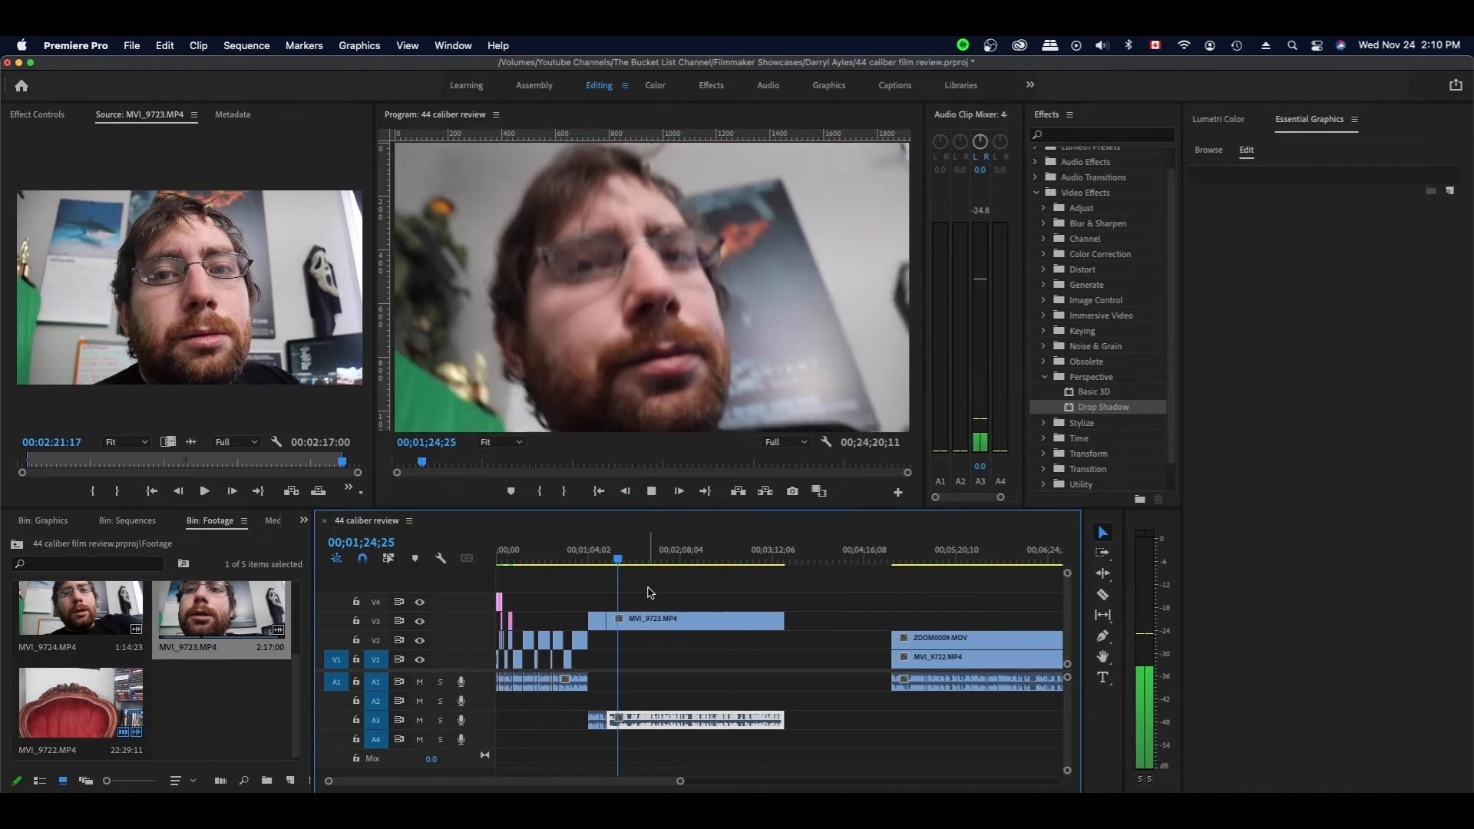
{"action": "key", "text": "space"}
{"action": "key", "text": "space"}
{"action": "left_click", "coordinate": [659, 649]}
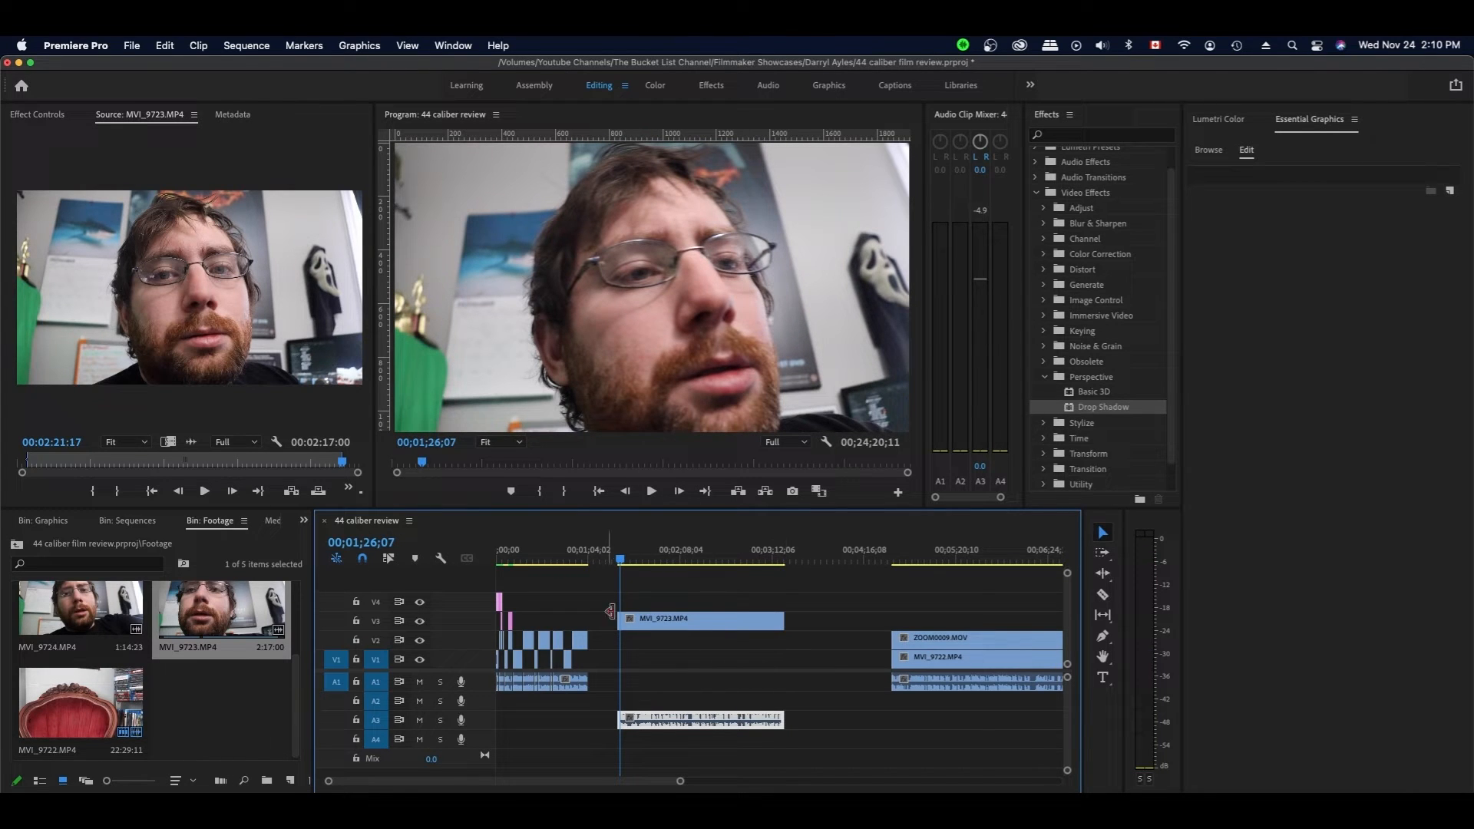
- Slide the trimmed close-up clips left against the earlier edit and review from 1;12;03
{"action": "left_click_drag", "start_coordinate": [731, 581], "coordinate": [676, 743]}
{"action": "left_click_drag", "start_coordinate": [703, 623], "coordinate": [672, 626]}
{"action": "left_click", "coordinate": [659, 588]}
{"action": "left_click", "coordinate": [601, 560]}
{"action": "key", "text": "space"}
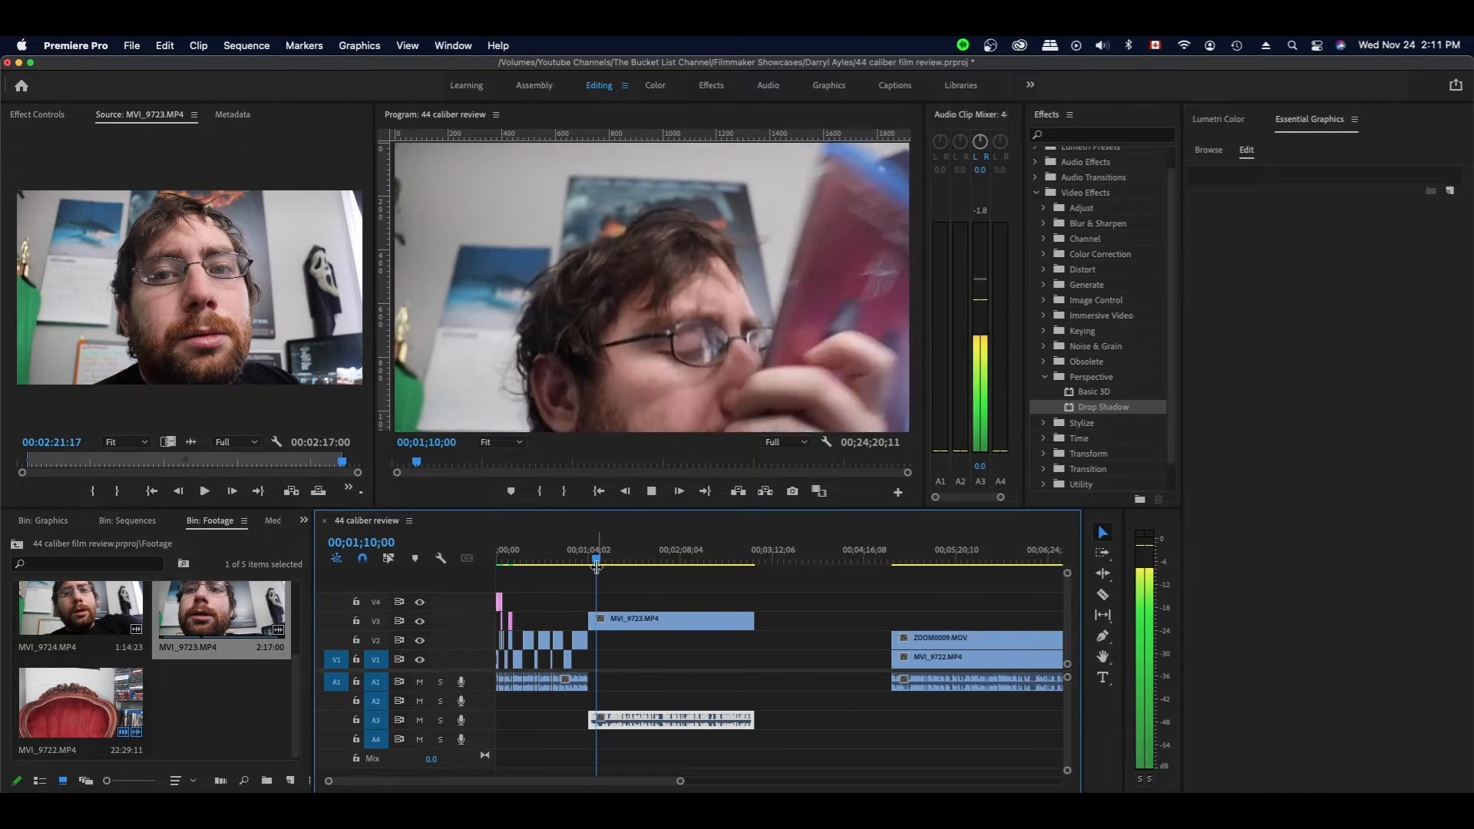
- Remap the close-up's audio channels so the right channel also takes the left source channel
{"action": "right_click", "coordinate": [676, 621]}
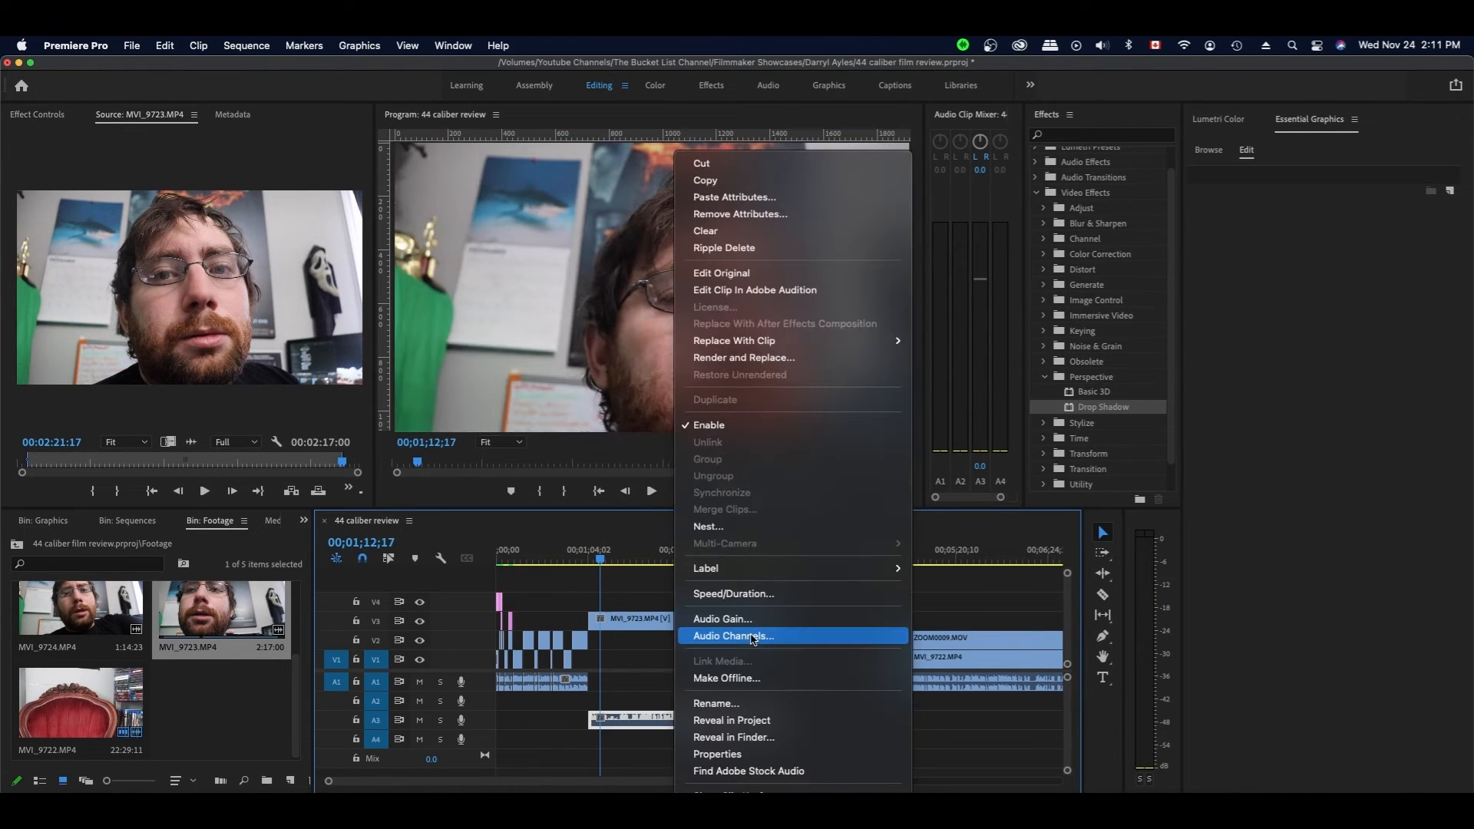
{"action": "left_click", "coordinate": [747, 643]}
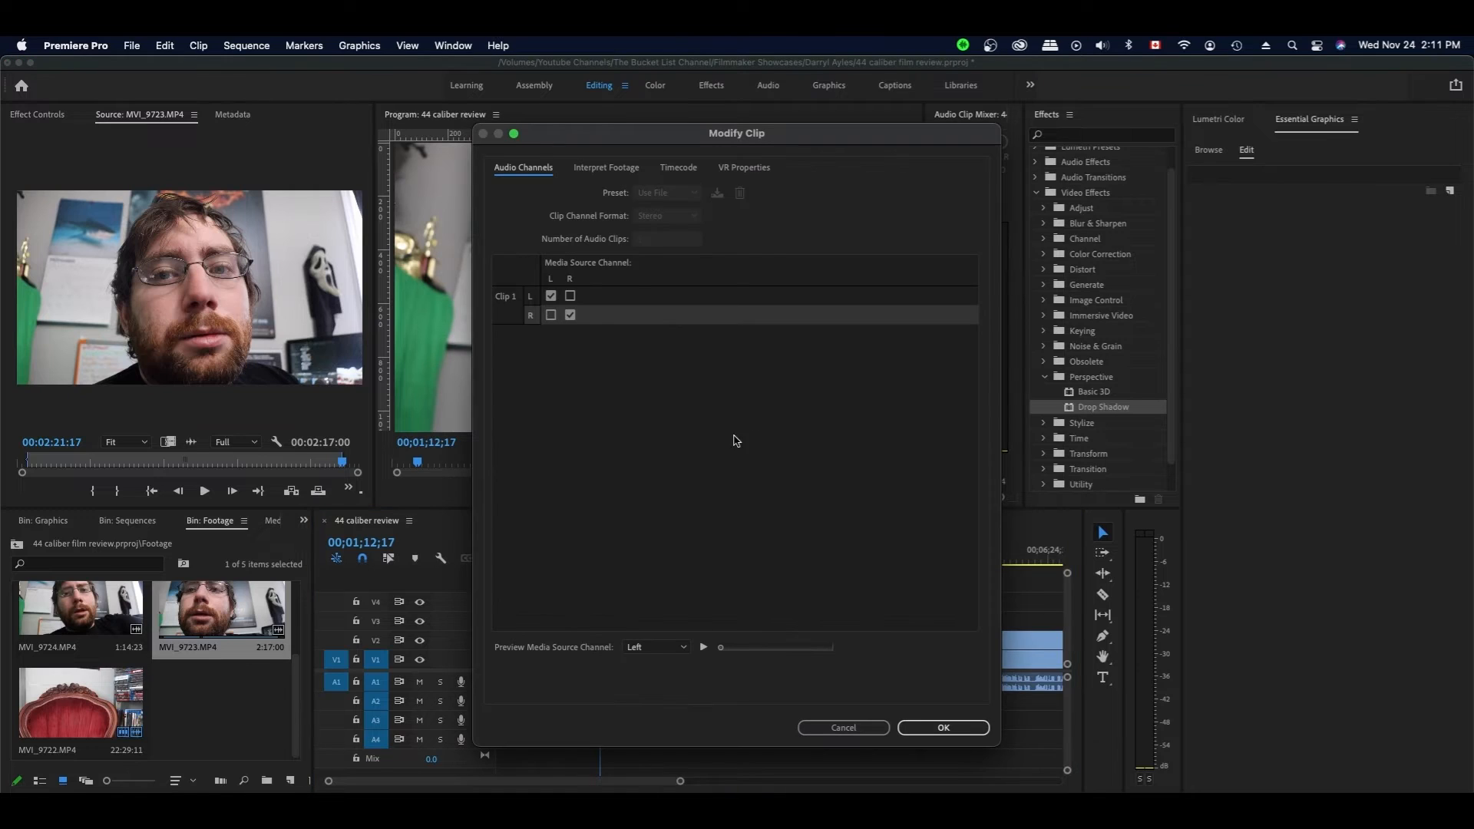
{"action": "left_click", "coordinate": [551, 315]}
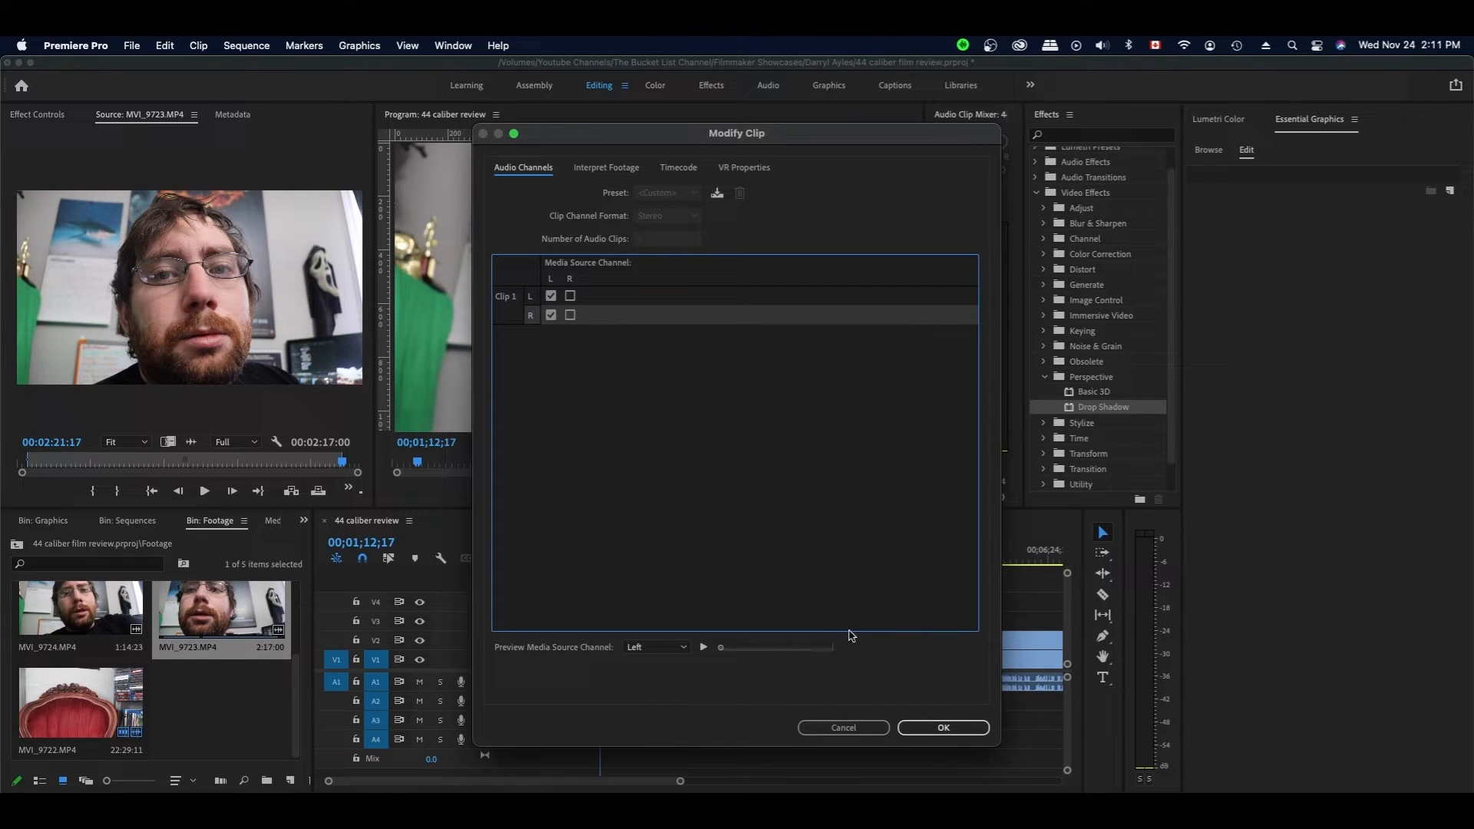
{"action": "left_click", "coordinate": [938, 728]}
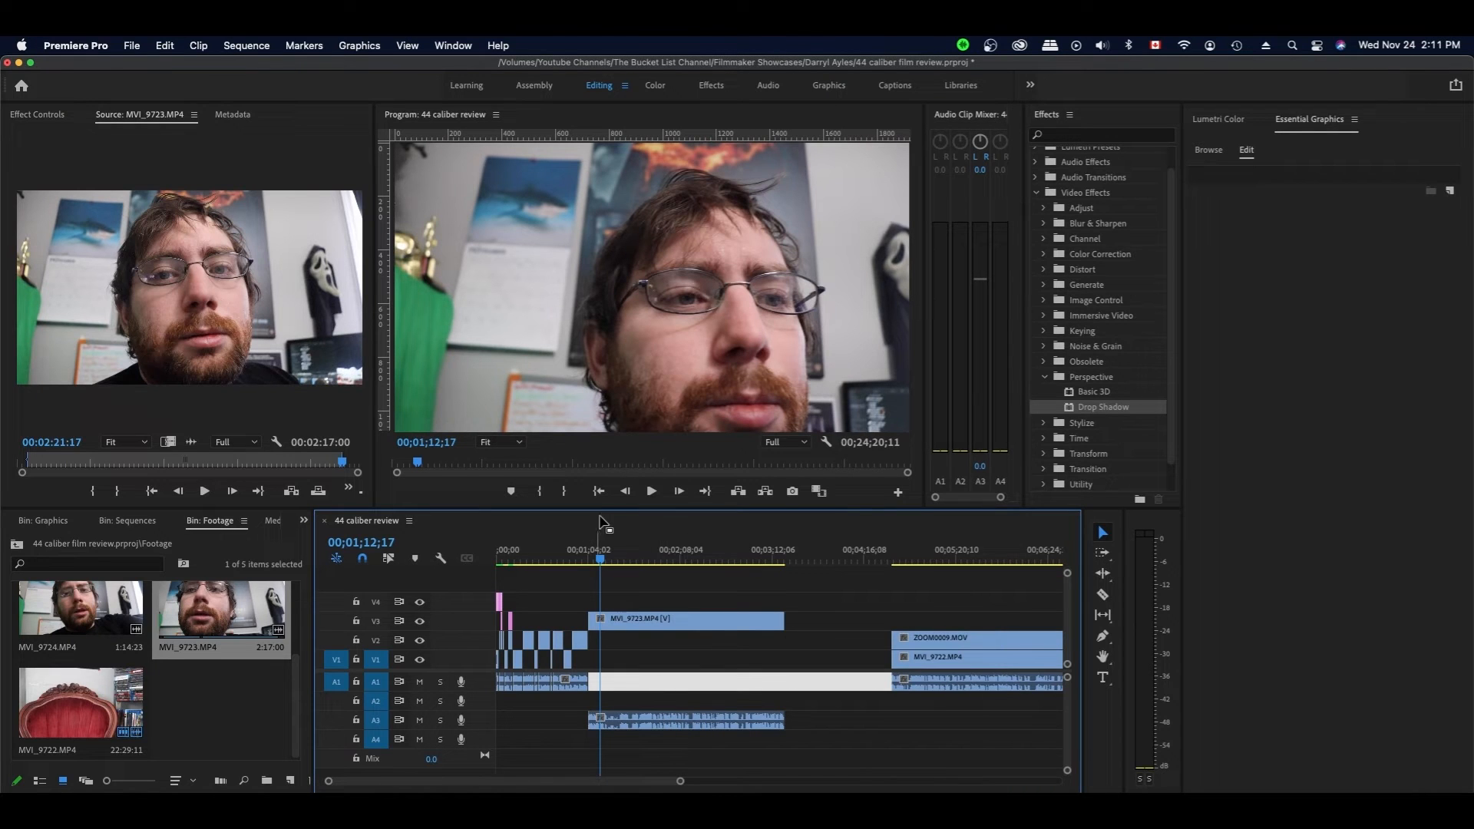
- Play the close-up section back to hear the remapped audio
{"action": "left_click", "coordinate": [590, 561]}
{"action": "key", "text": "space"}
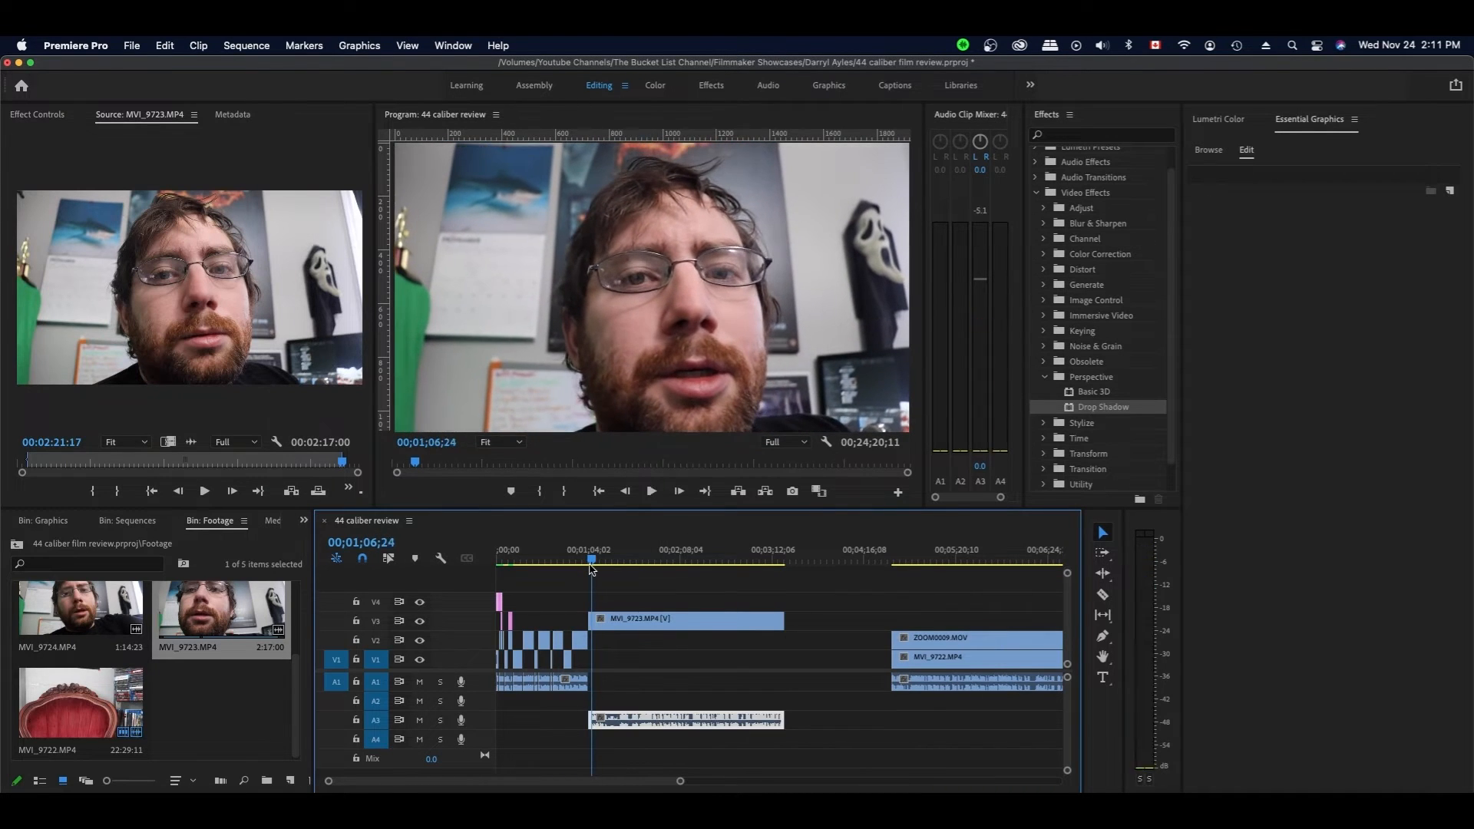
{"action": "key", "text": "space"}
{"action": "left_click", "coordinate": [614, 561]}
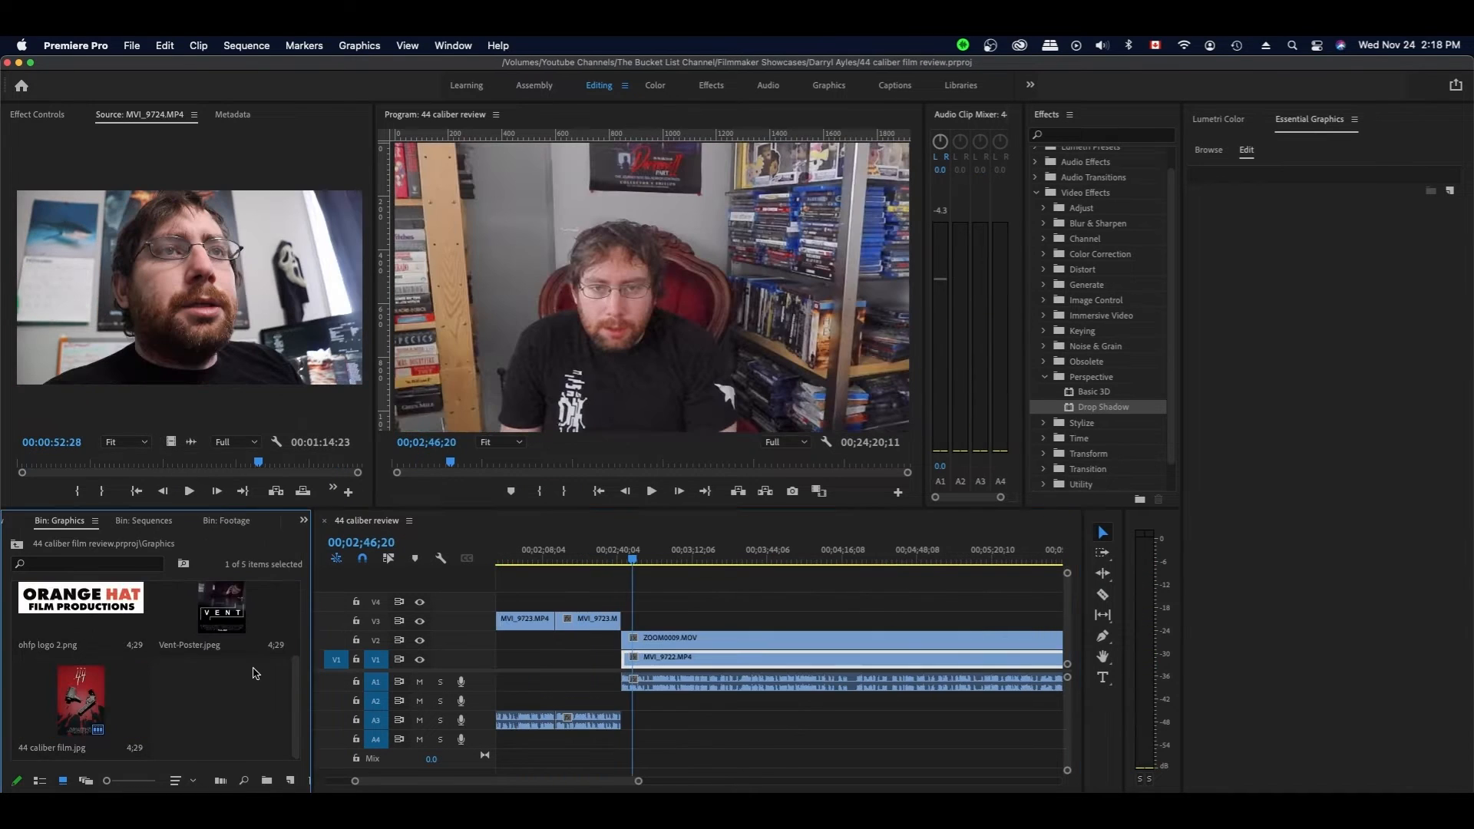
- Import the screenshot into the graphics bin and select its clip on V4
{"action": "left_click", "coordinate": [226, 710]}
{"action": "double_click", "coordinate": [226, 710]}
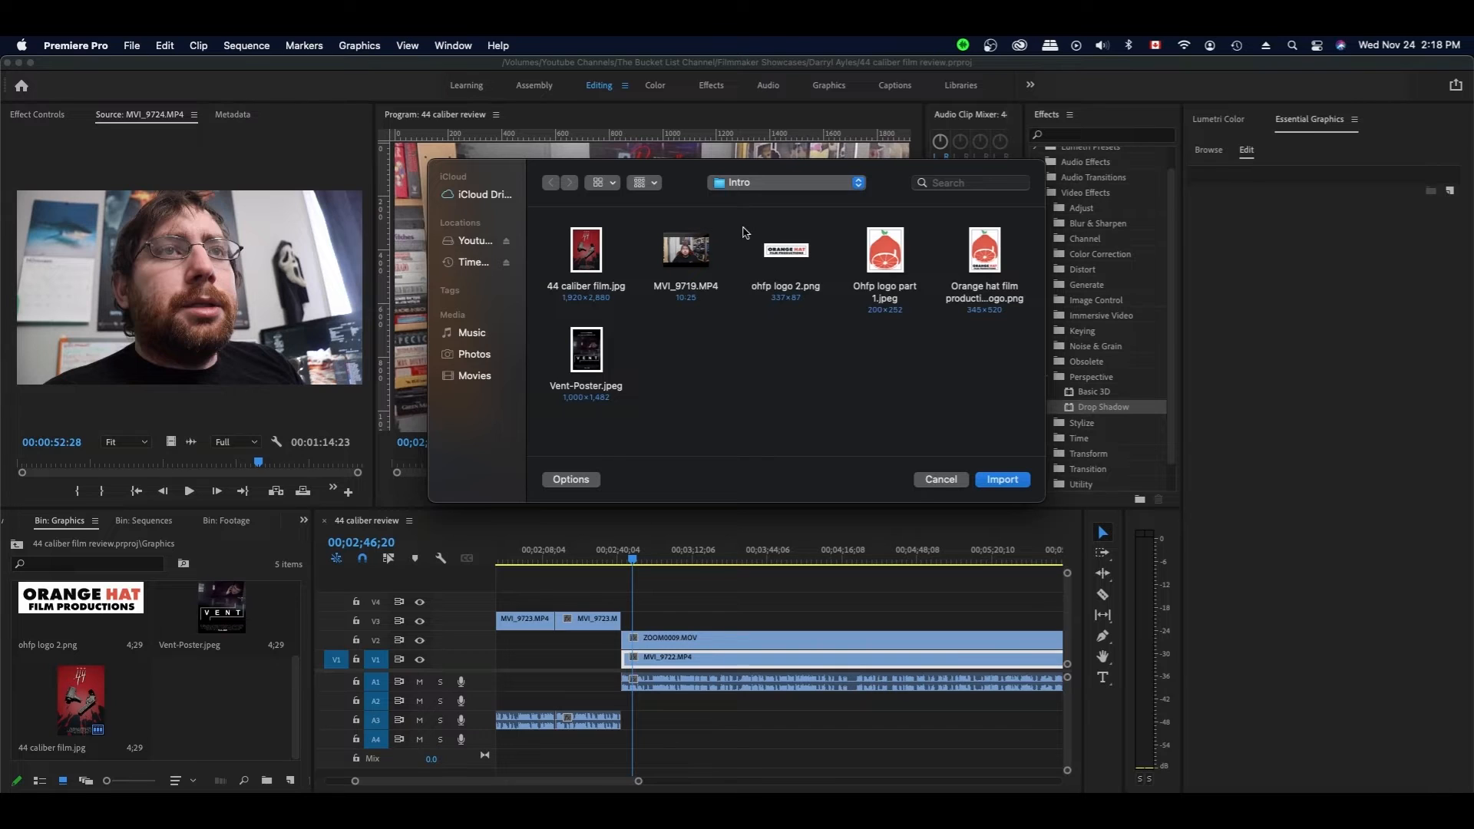
{"action": "left_click", "coordinate": [753, 186]}
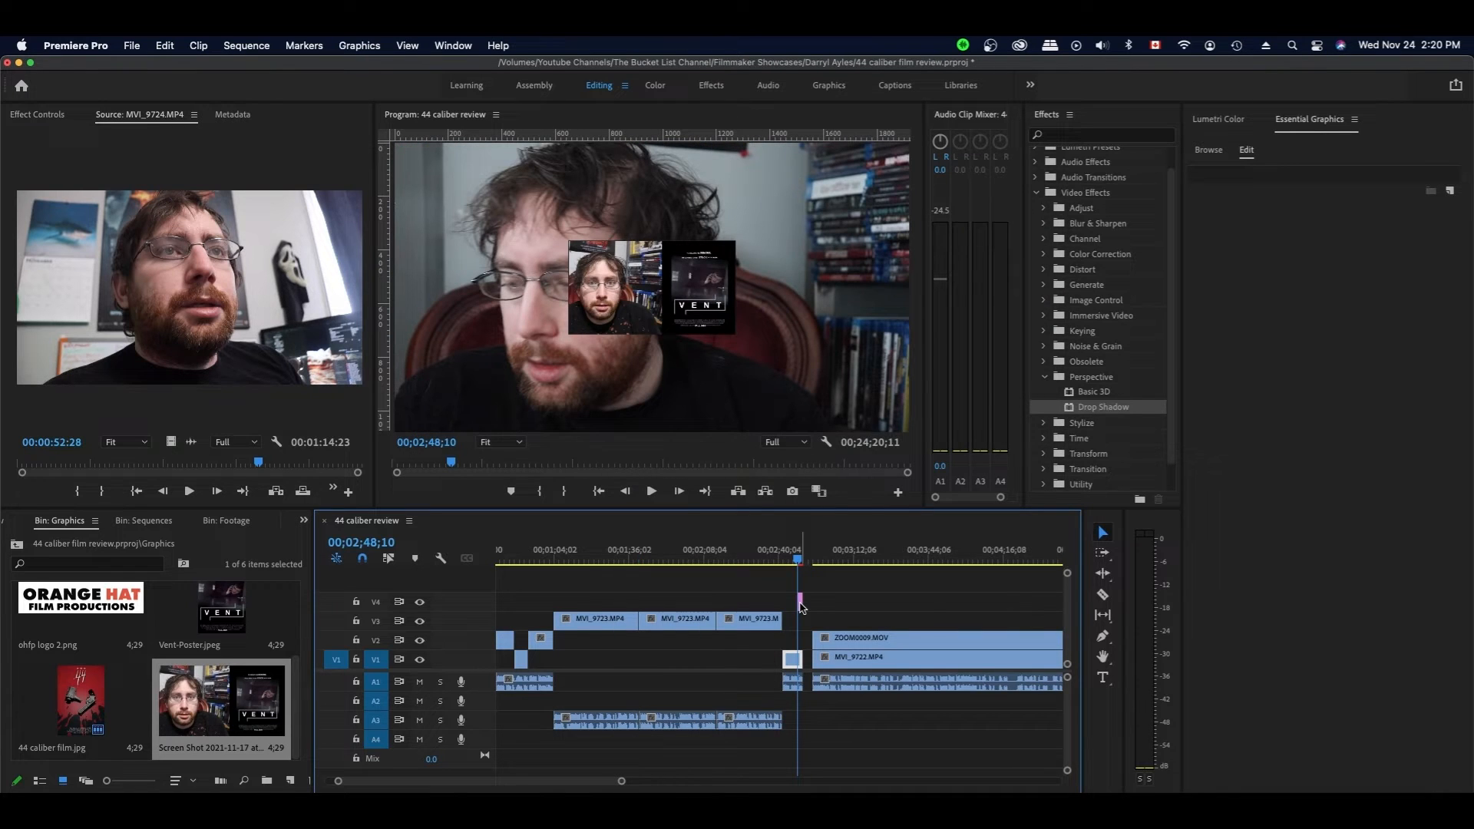
{"action": "left_click", "coordinate": [799, 602]}
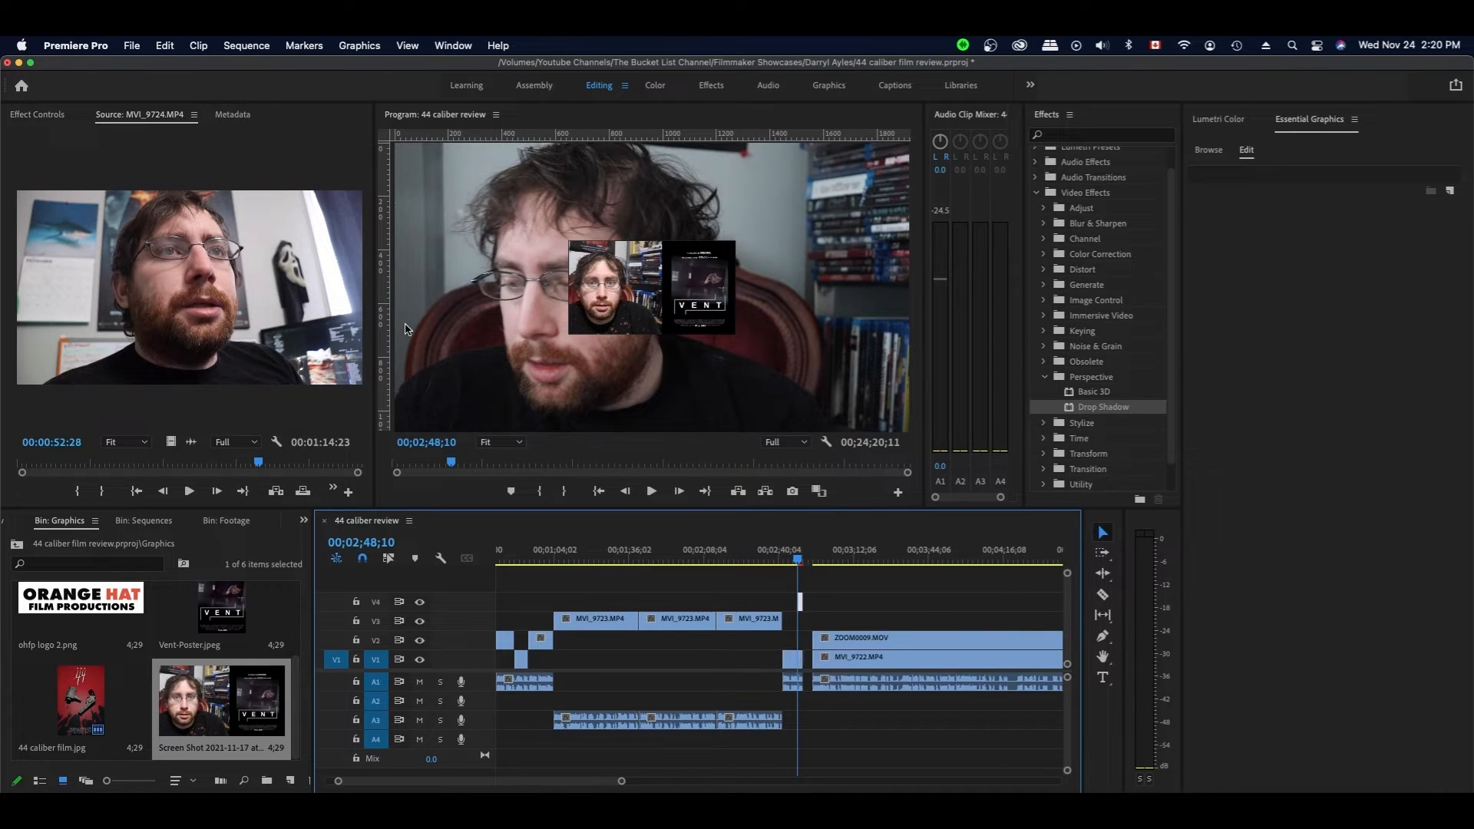
- Keyframe the screenshot's Scale from 0 up to 150 and apply a Drop Shadow to it
{"action": "left_click", "coordinate": [60, 120]}
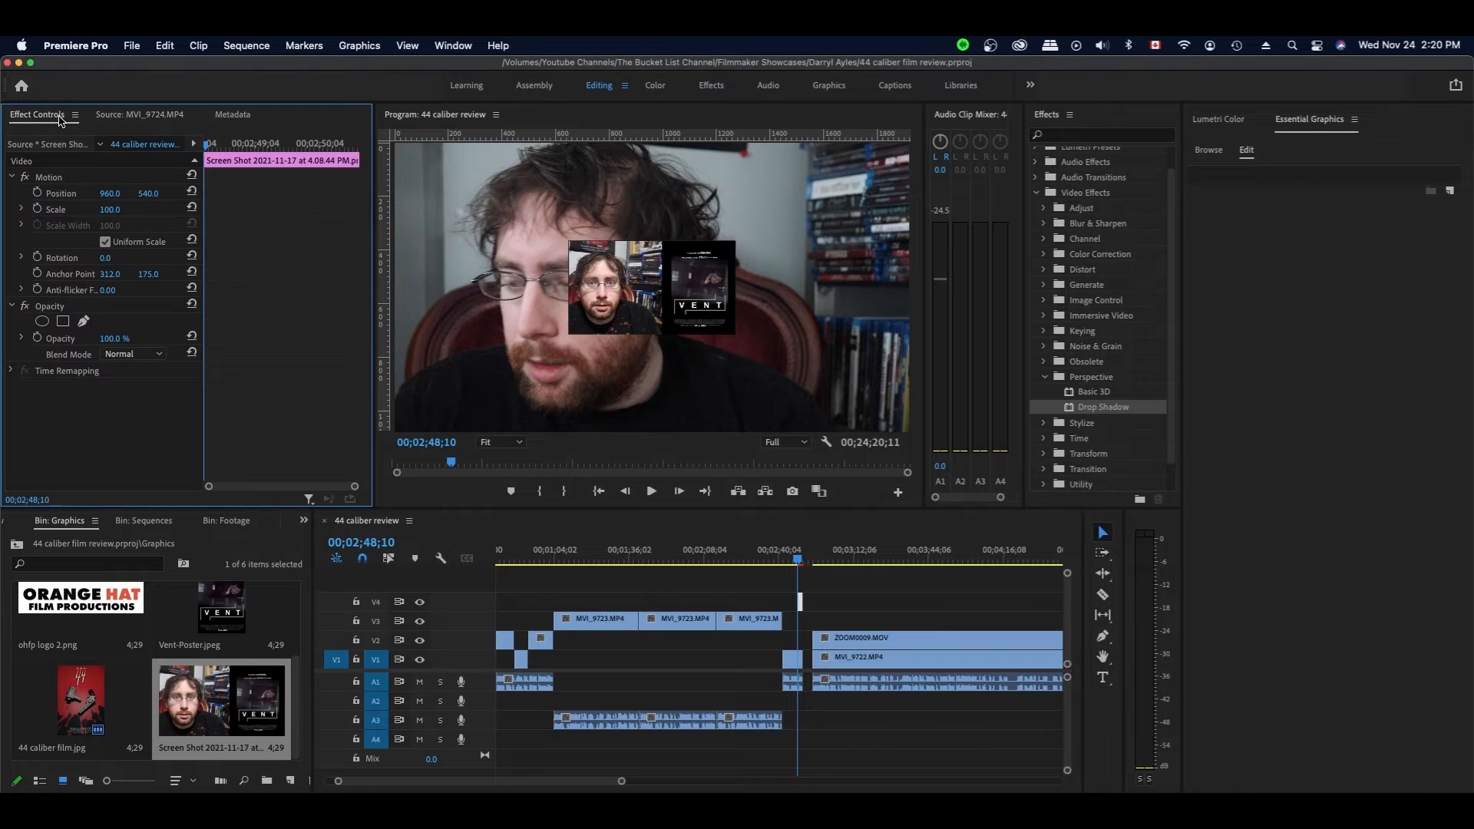
{"action": "left_click", "coordinate": [37, 210]}
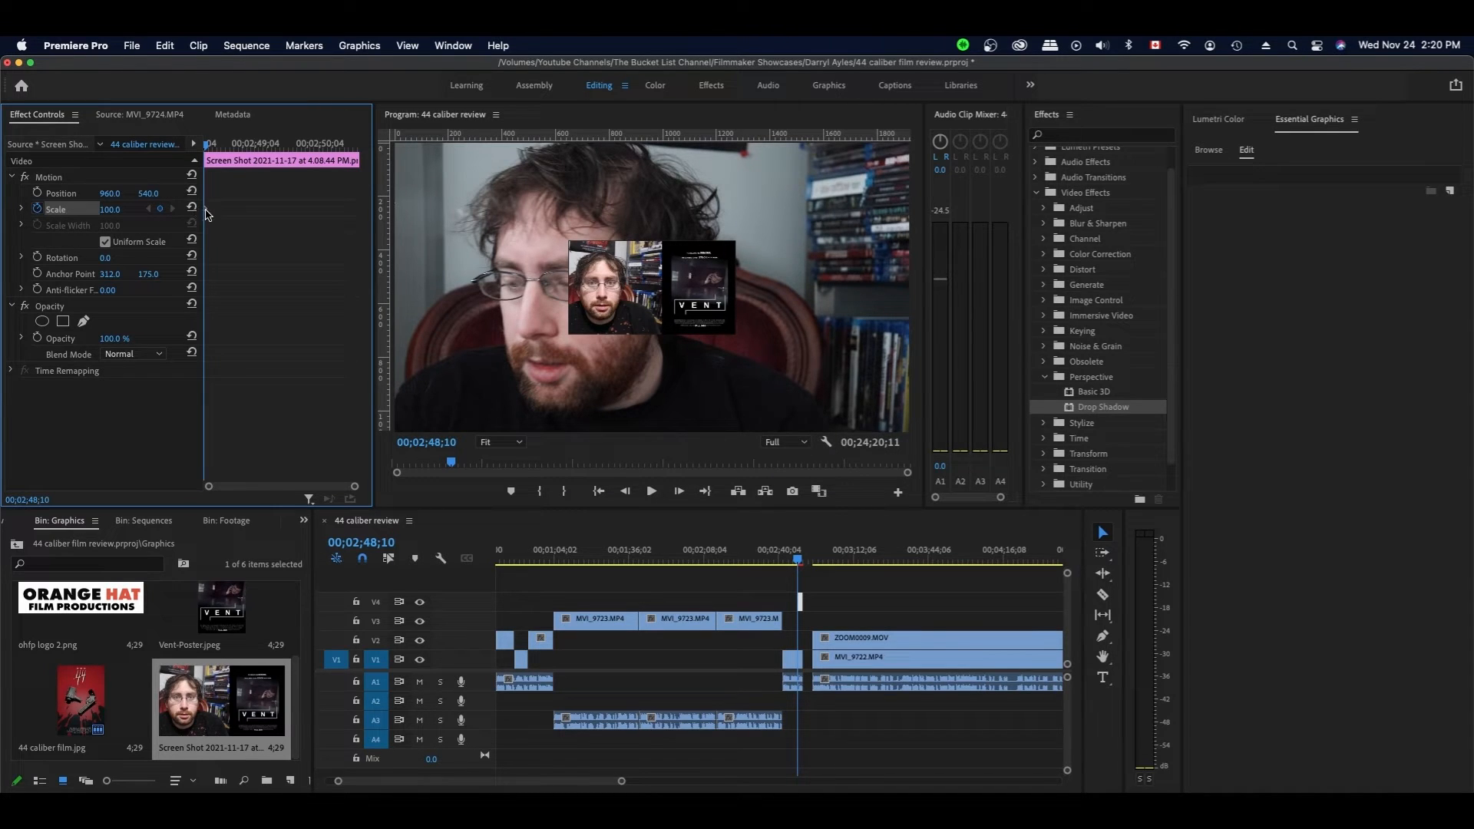
{"action": "left_click", "coordinate": [115, 209]}
{"action": "type", "text": "0"}
{"action": "key", "text": "Return"}
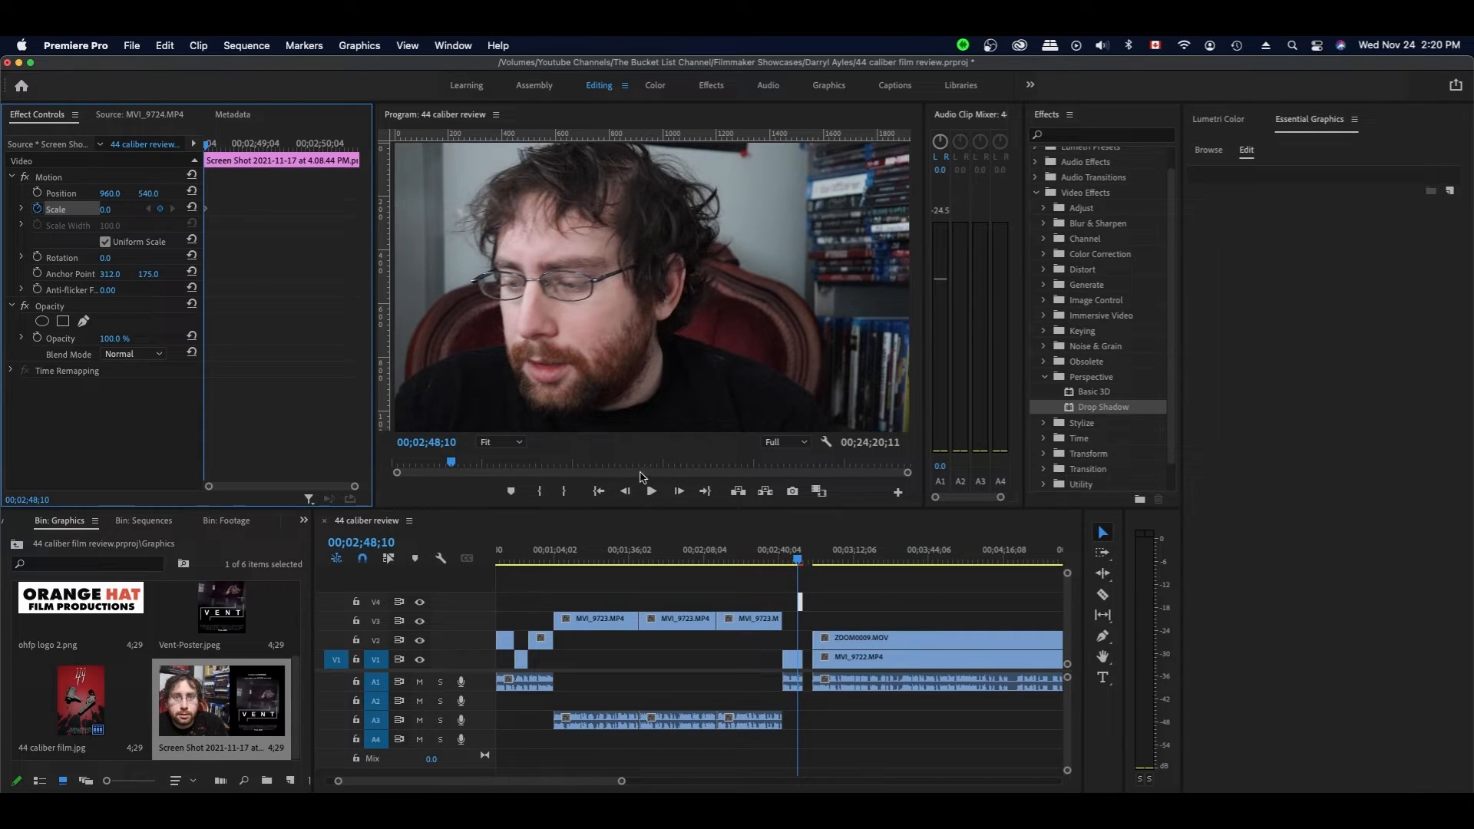
{"action": "left_click", "coordinate": [801, 561]}
{"action": "left_click_drag", "start_coordinate": [801, 561], "coordinate": [802, 561]}
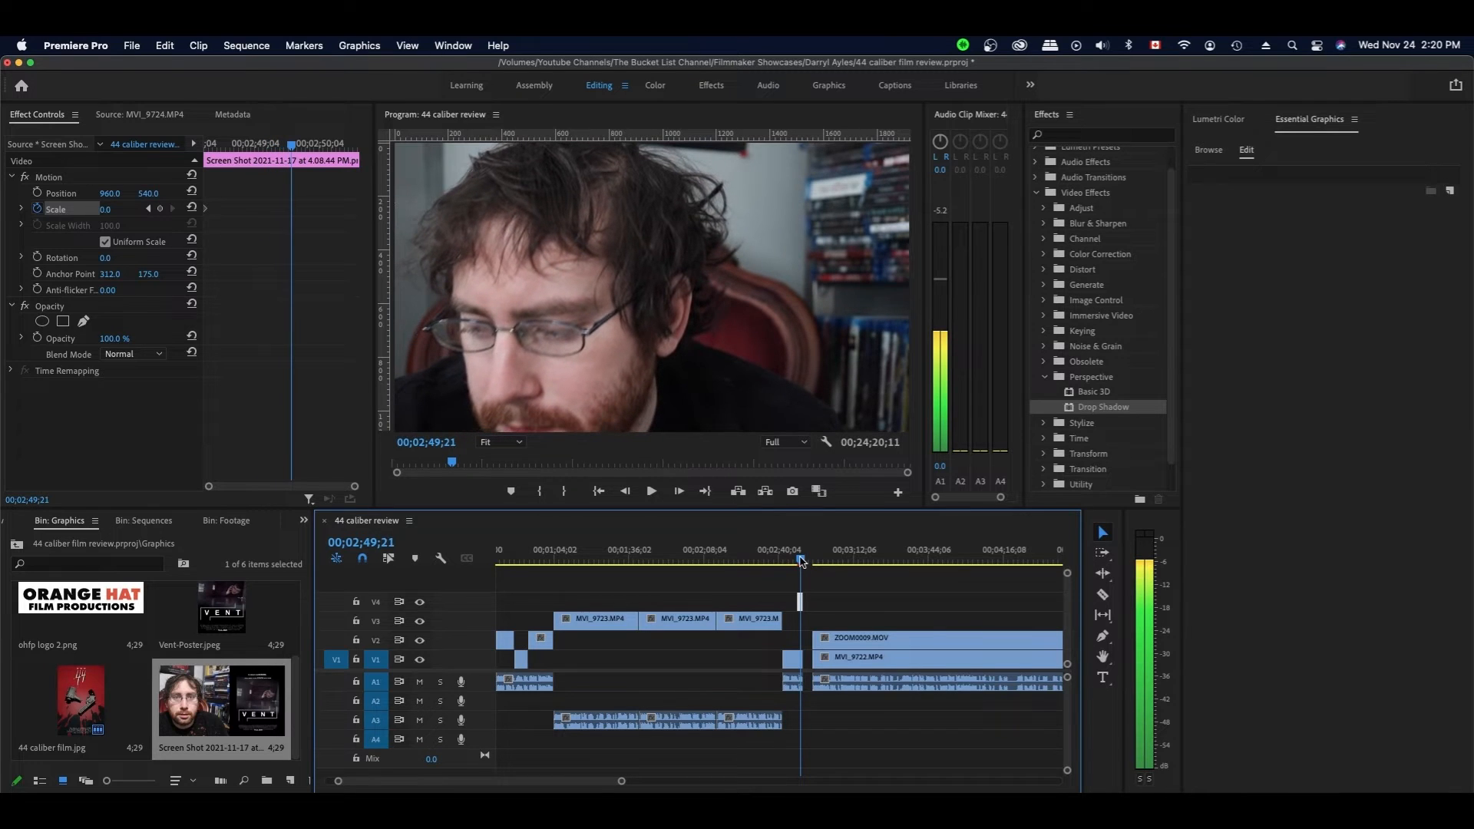
{"action": "left_click", "coordinate": [120, 207]}
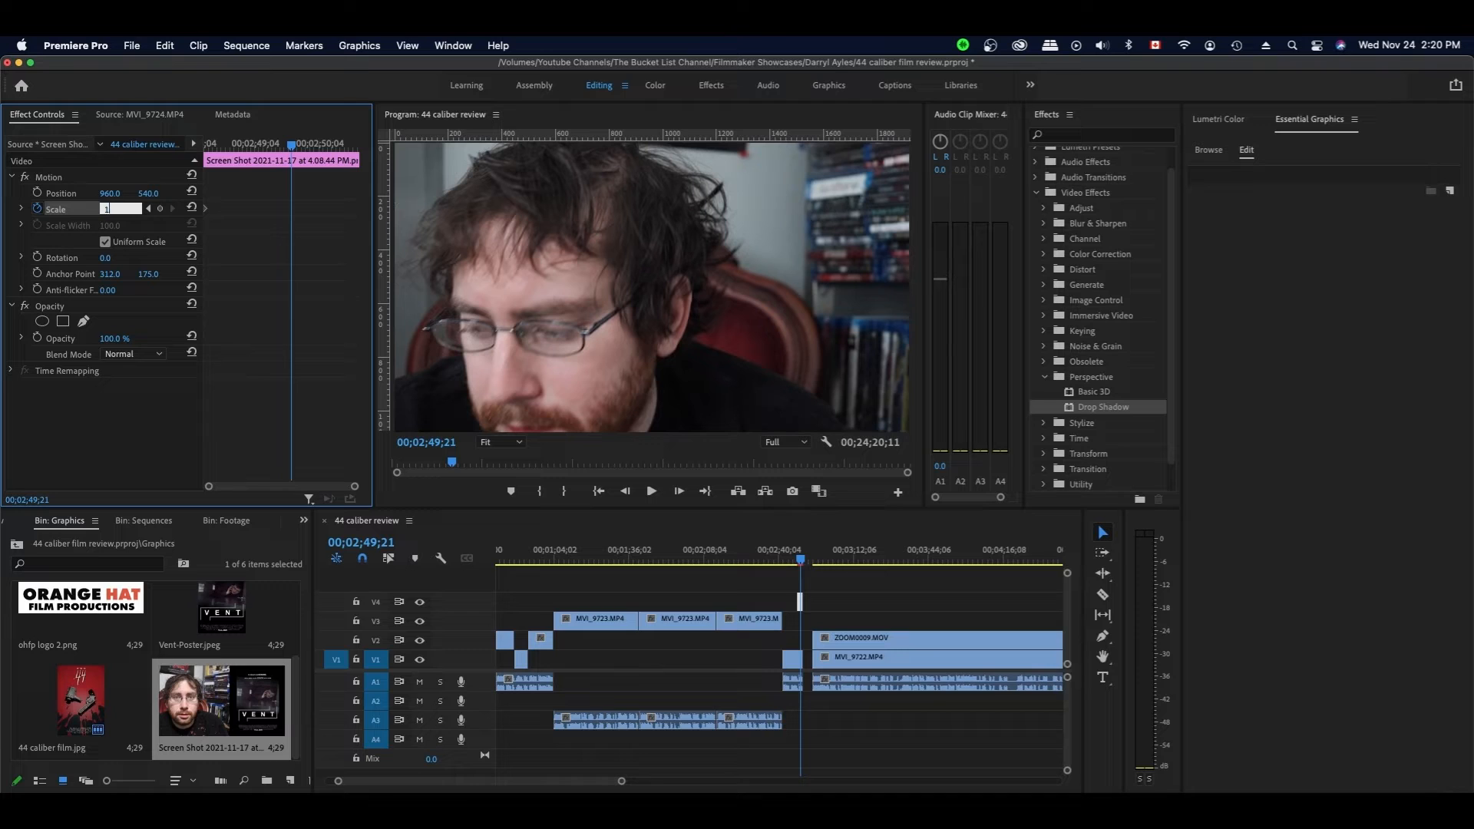
{"action": "key", "text": "Return"}
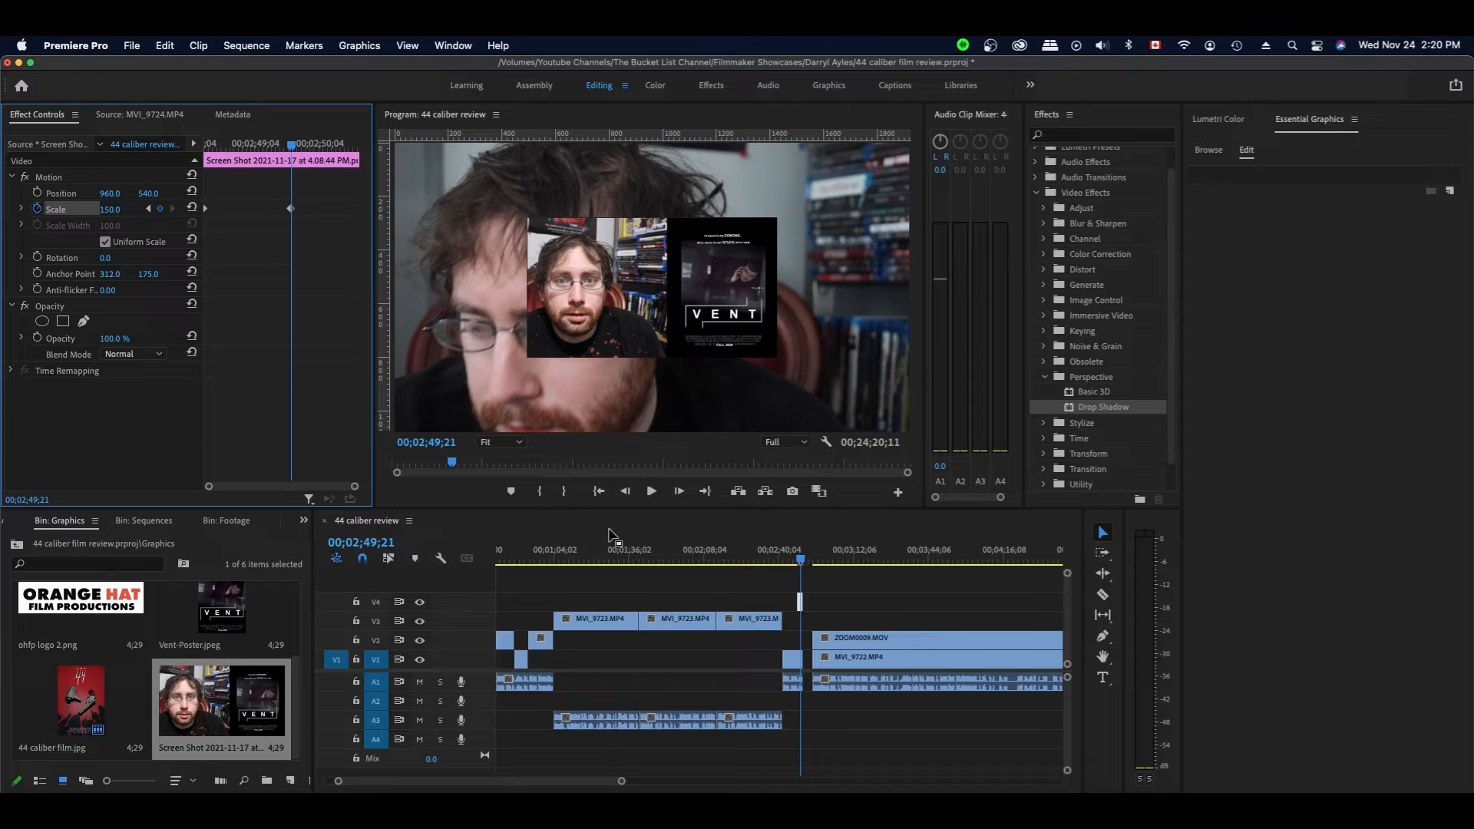
{"action": "left_click", "coordinate": [1100, 410]}
{"action": "left_click_drag", "start_coordinate": [1067, 415], "coordinate": [805, 602]}
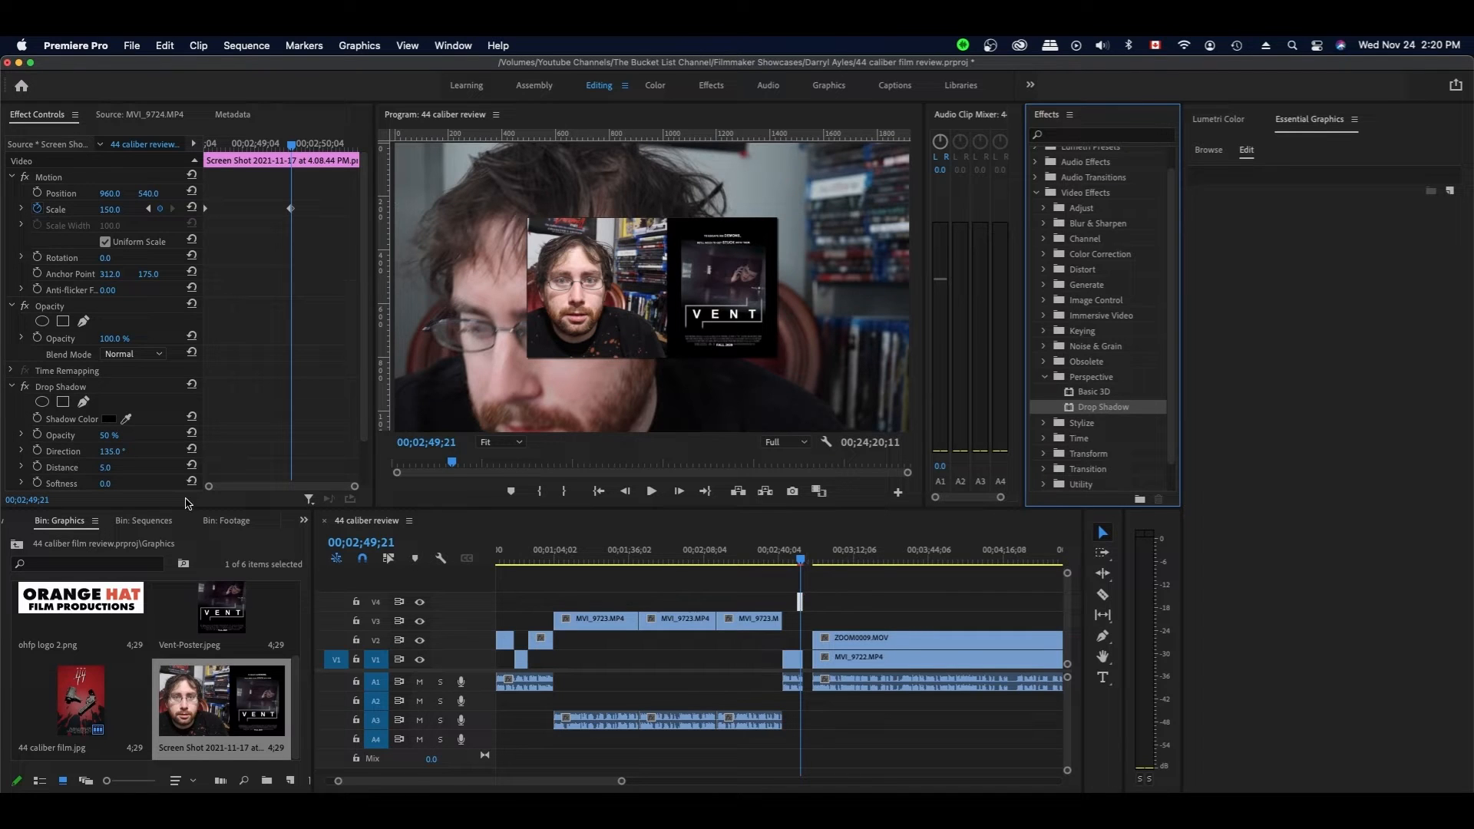
- Delete the default Drop Shadow from the screenshot clip
{"action": "left_click", "coordinate": [101, 386]}
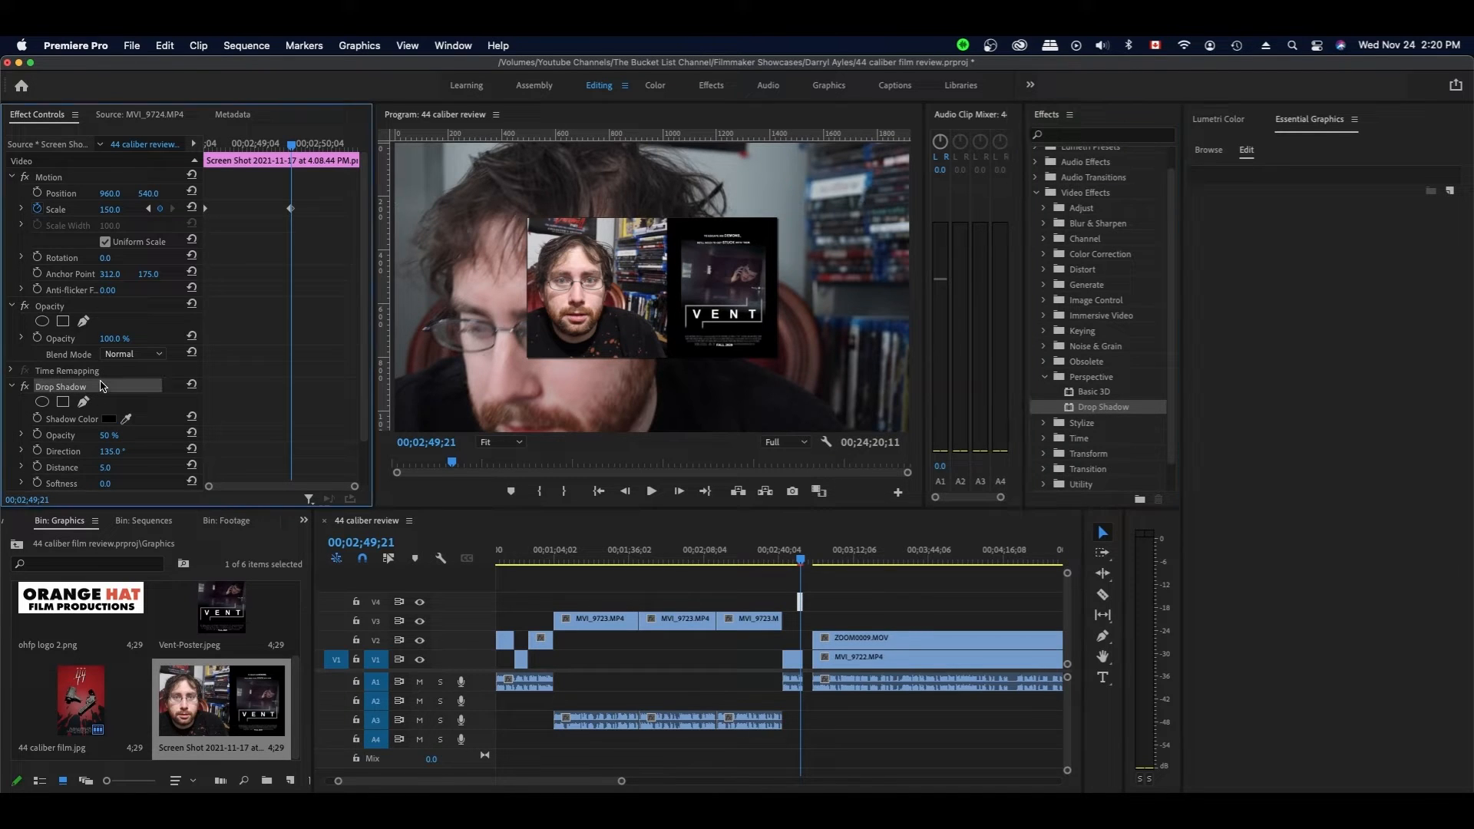
{"action": "key", "text": "BackSpace"}
{"action": "scroll", "coordinate": [693, 560], "scroll_direction": "left", "scroll_amount": 3}
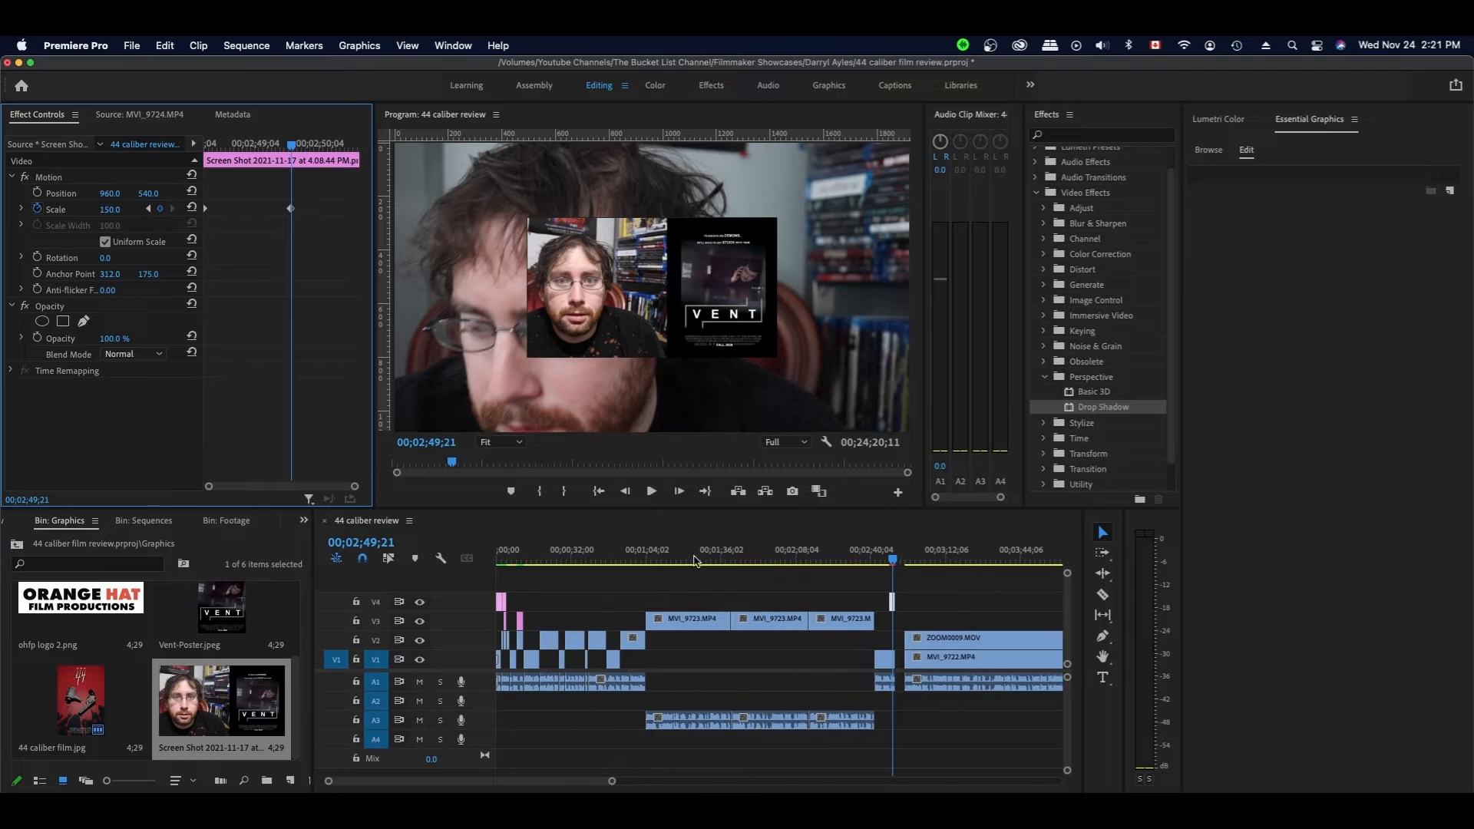
- Copy the 44 caliber film.jpg clip and paste its attributes onto the V4 screenshot
{"action": "left_click", "coordinate": [521, 622]}
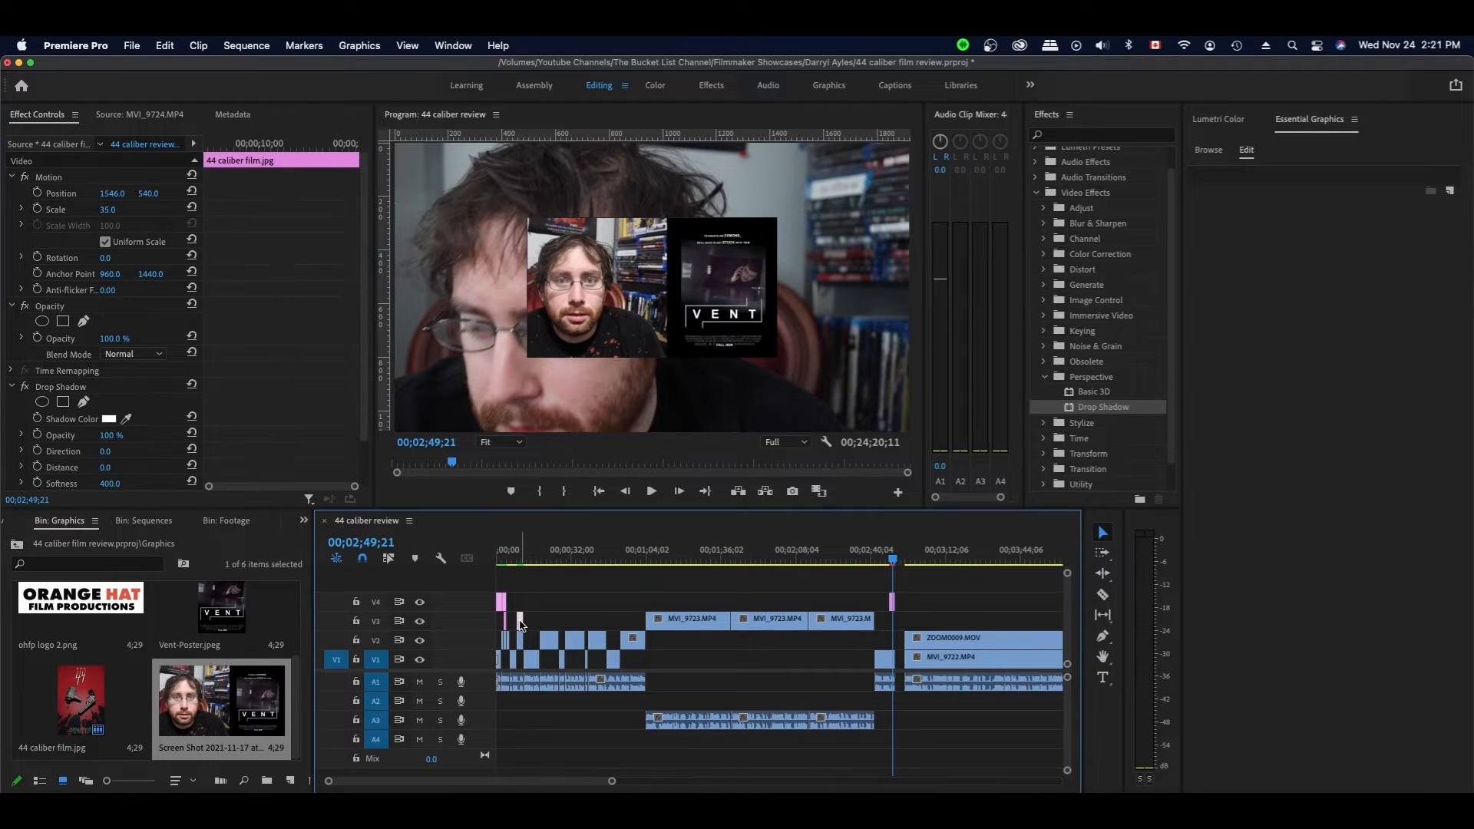
{"action": "right_click", "coordinate": [520, 624]}
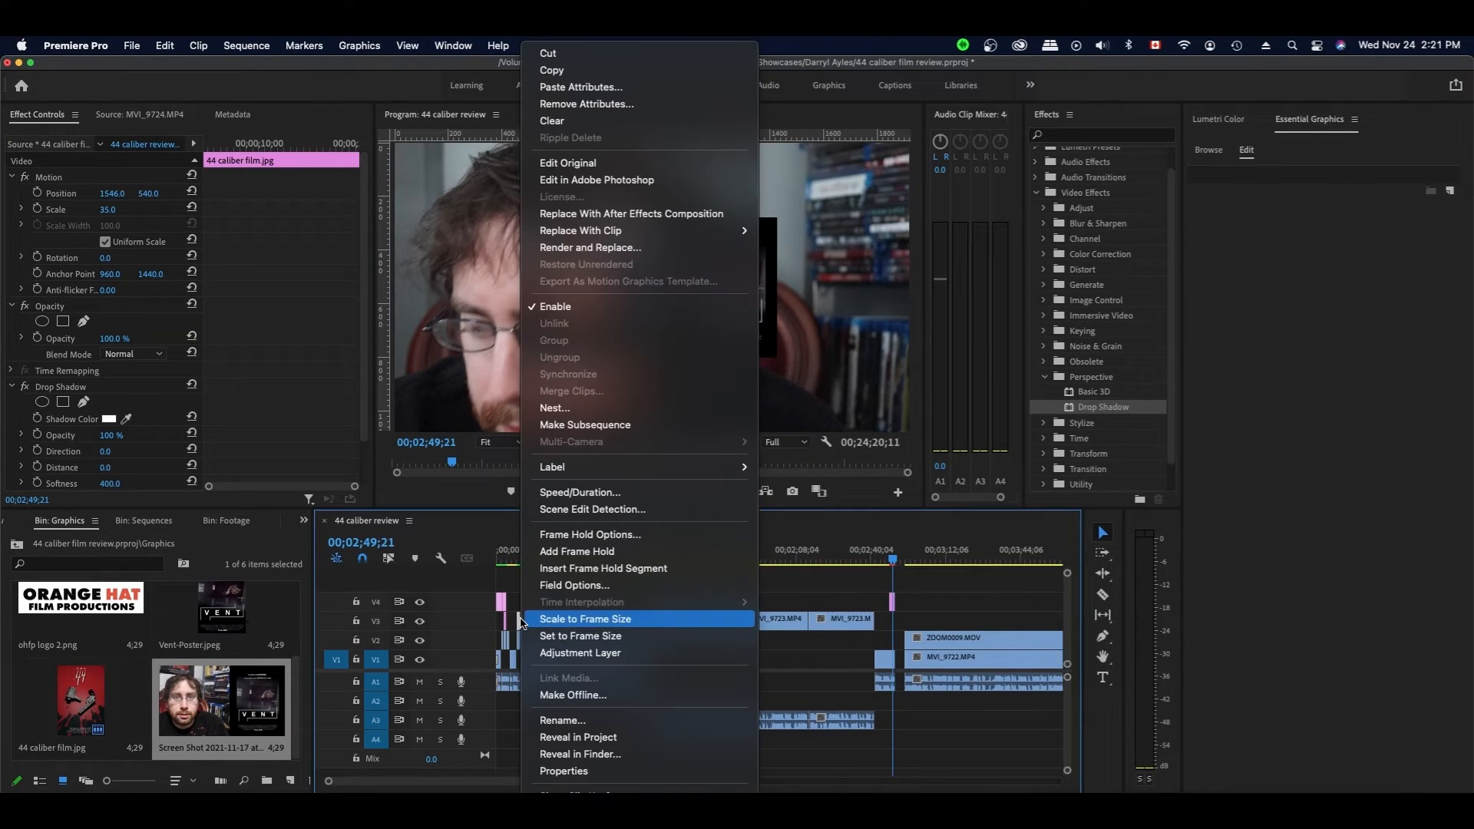
{"action": "left_click", "coordinate": [563, 70]}
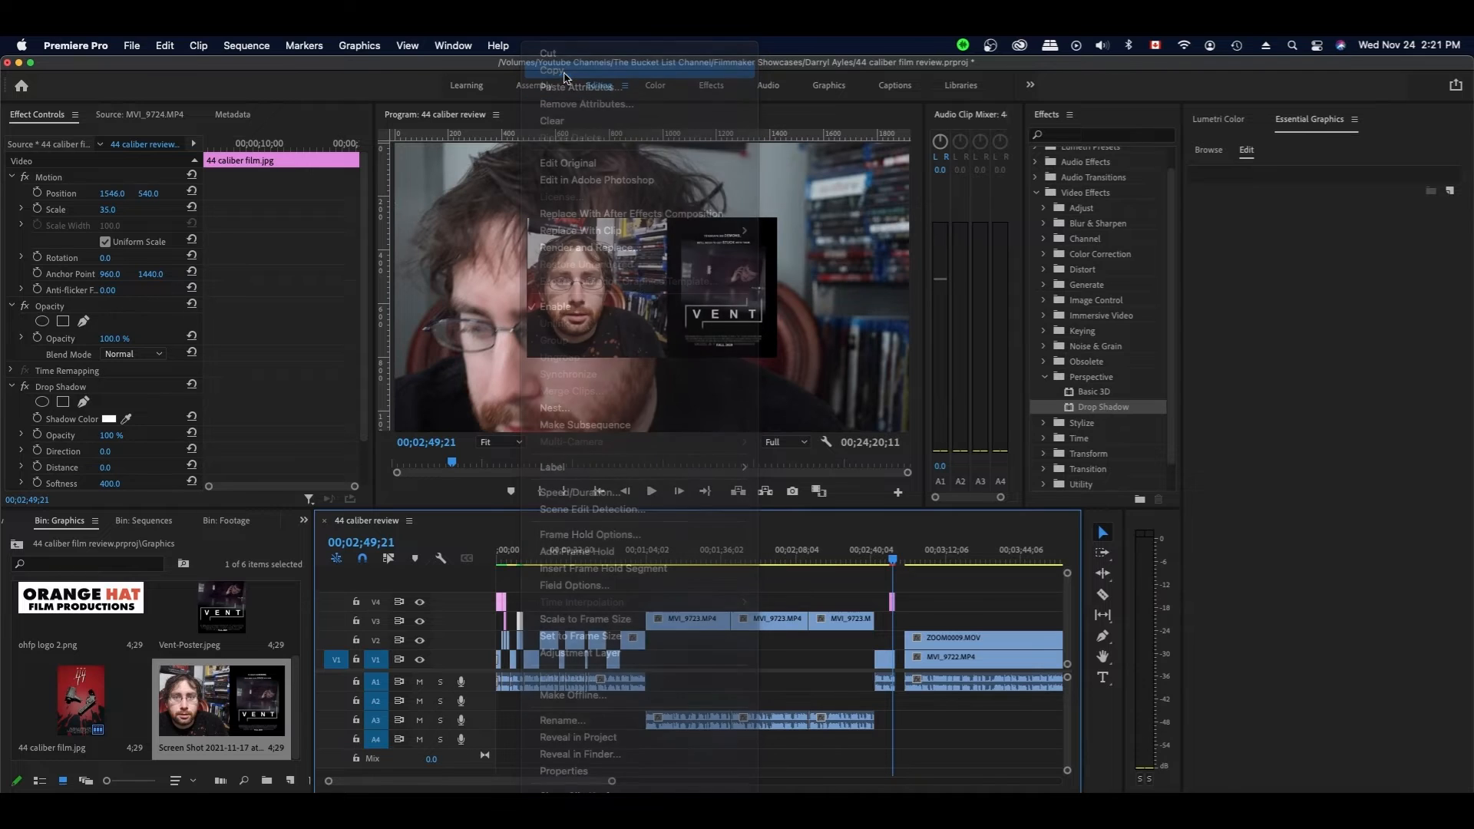
{"action": "left_click", "coordinate": [894, 602]}
{"action": "right_click", "coordinate": [894, 603]}
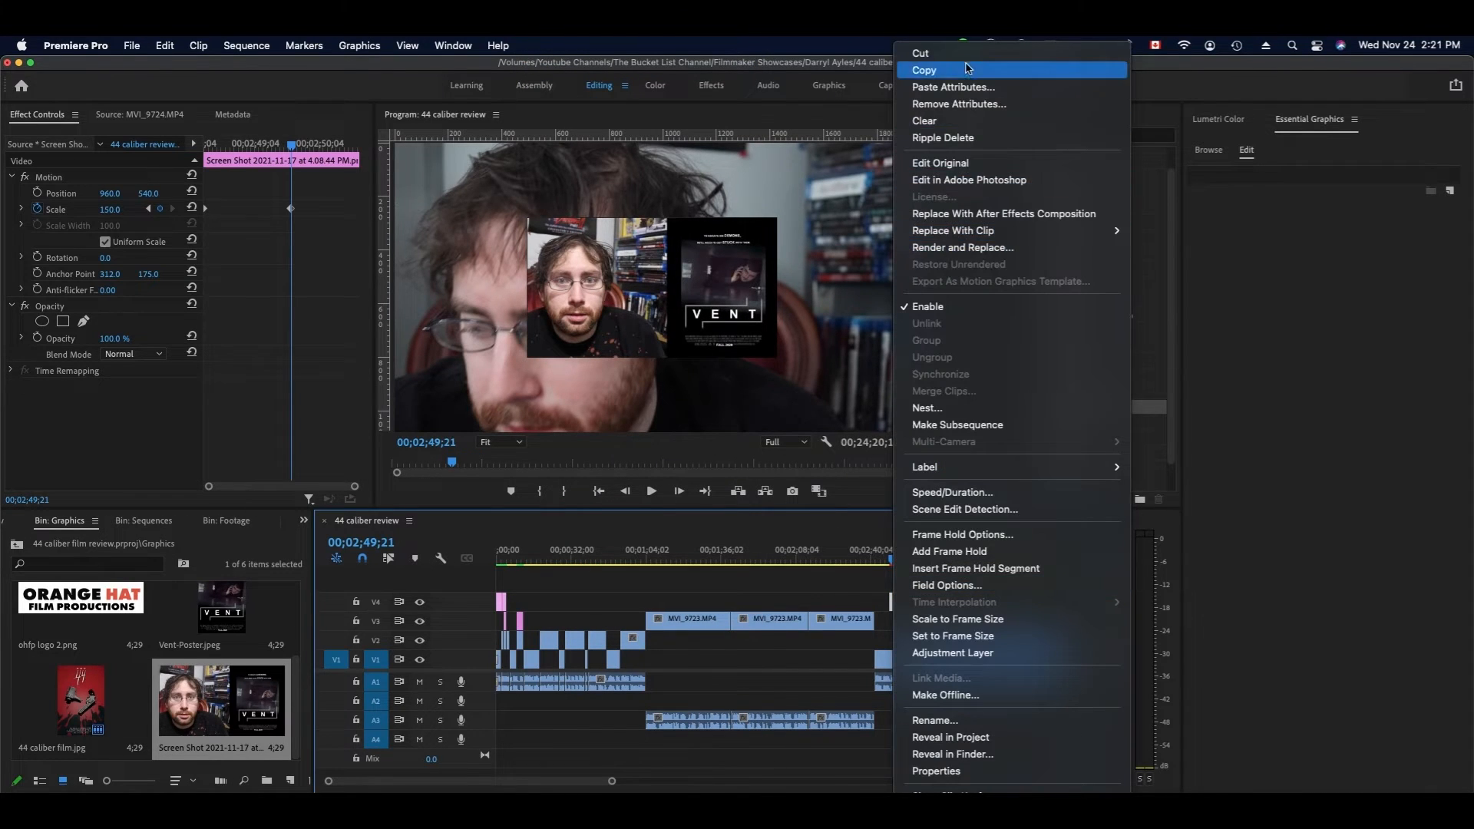
{"action": "left_click", "coordinate": [955, 87]}
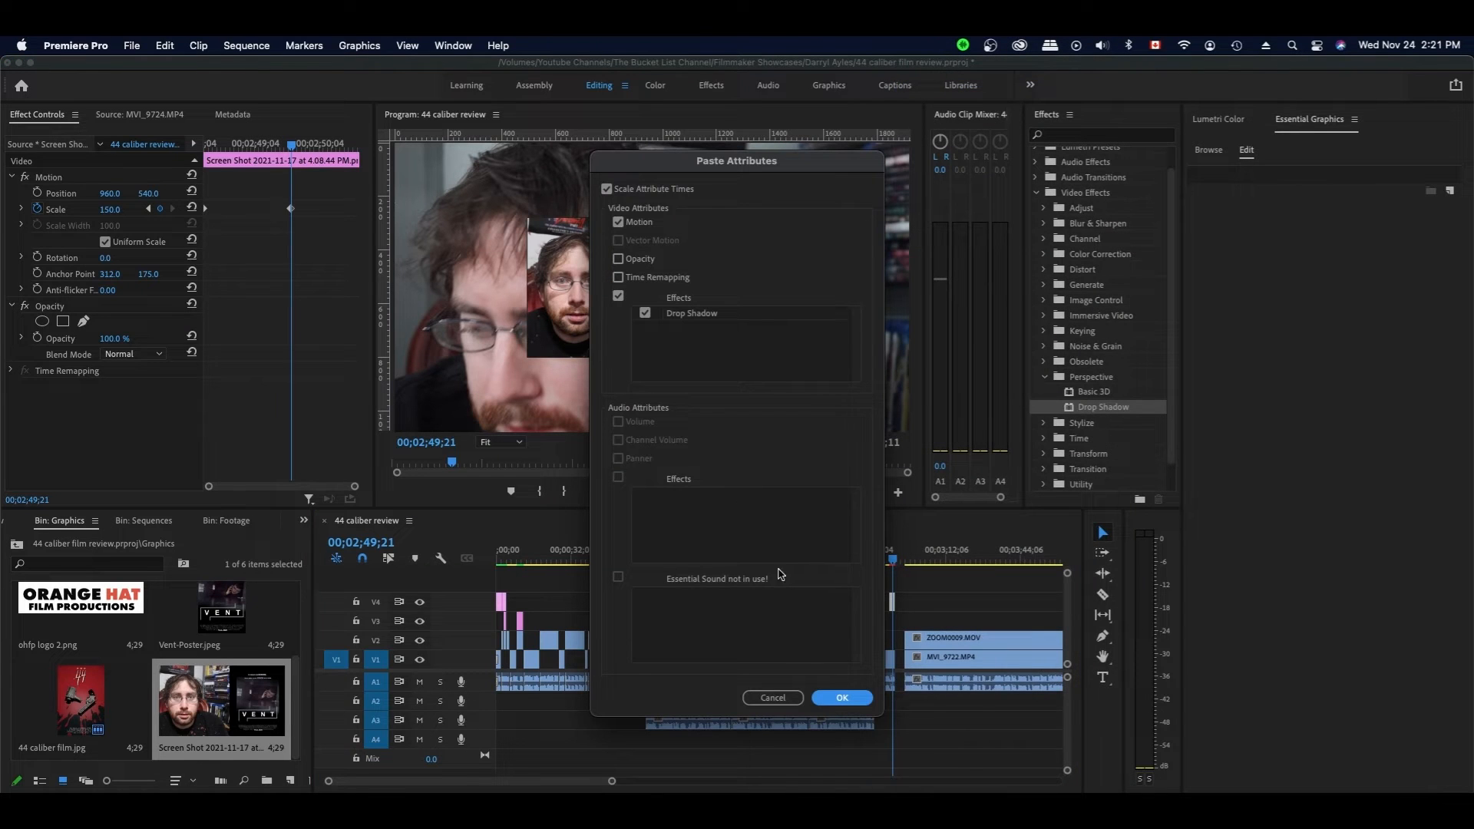
{"action": "left_click", "coordinate": [842, 698]}
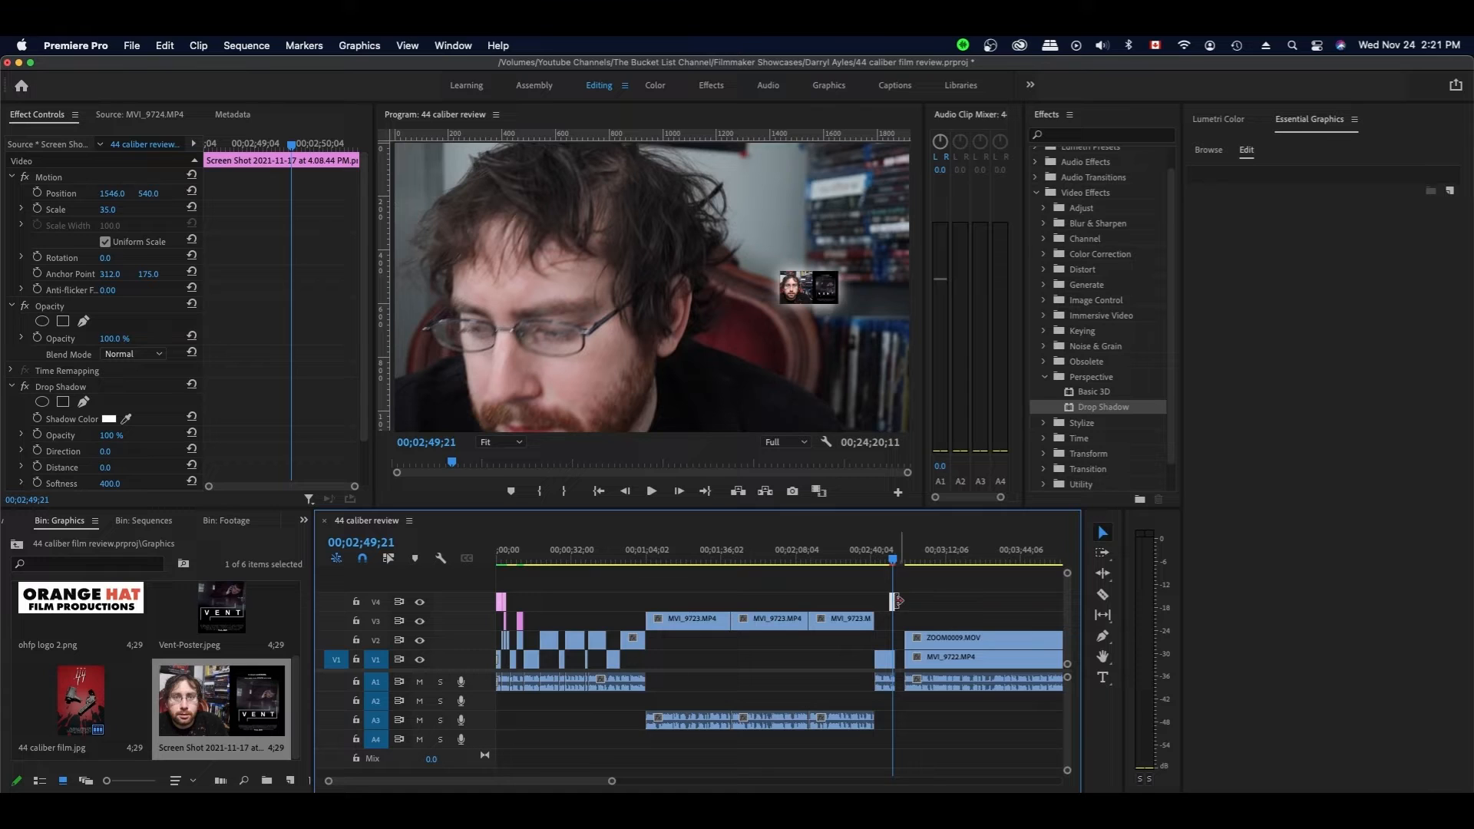
- Remove only the pasted Motion attributes from the screenshot, keeping opacity, time remapping and drop shadow
{"action": "right_click", "coordinate": [892, 603]}
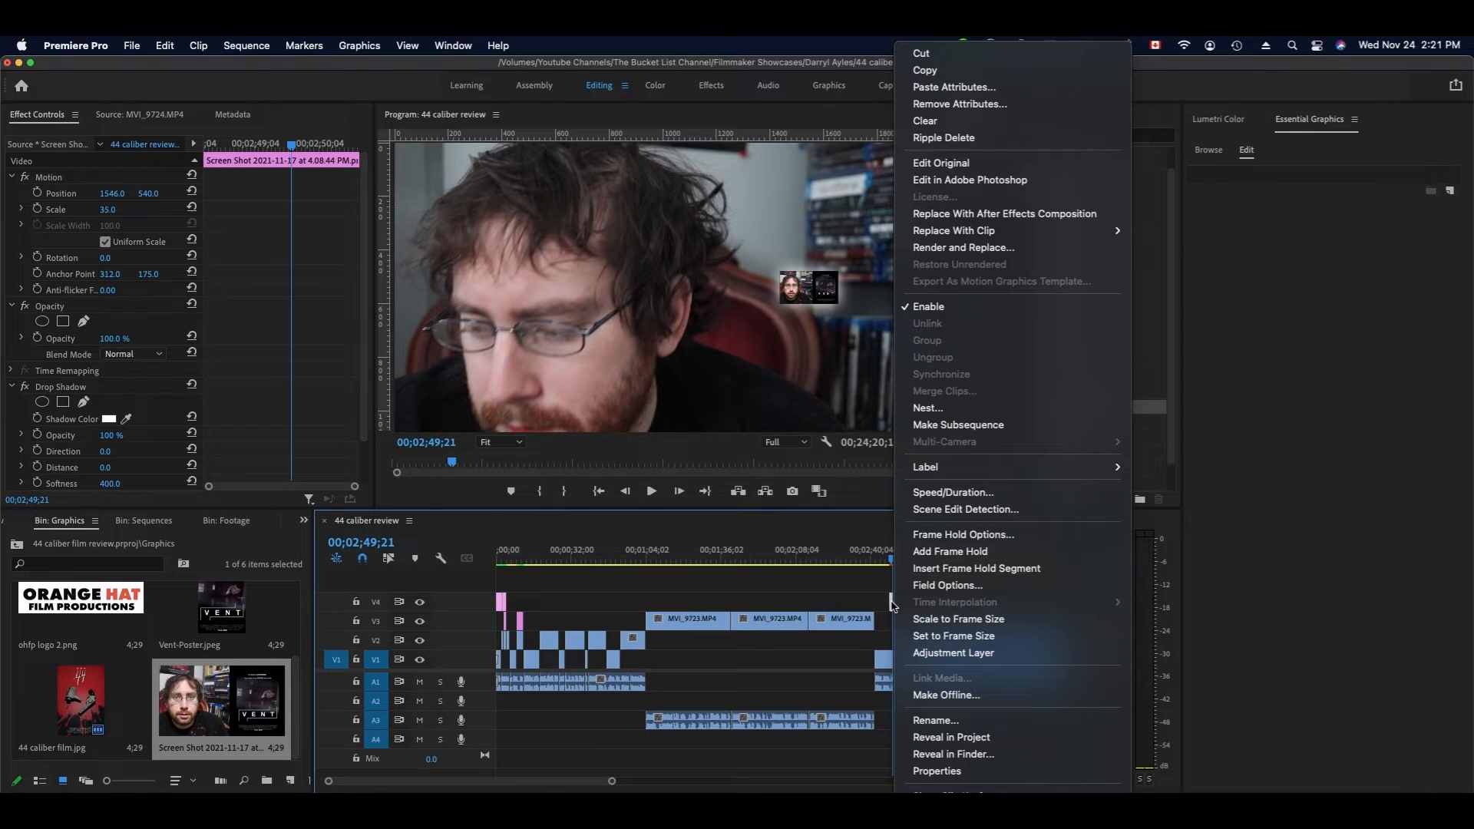
{"action": "left_click", "coordinate": [932, 119]}
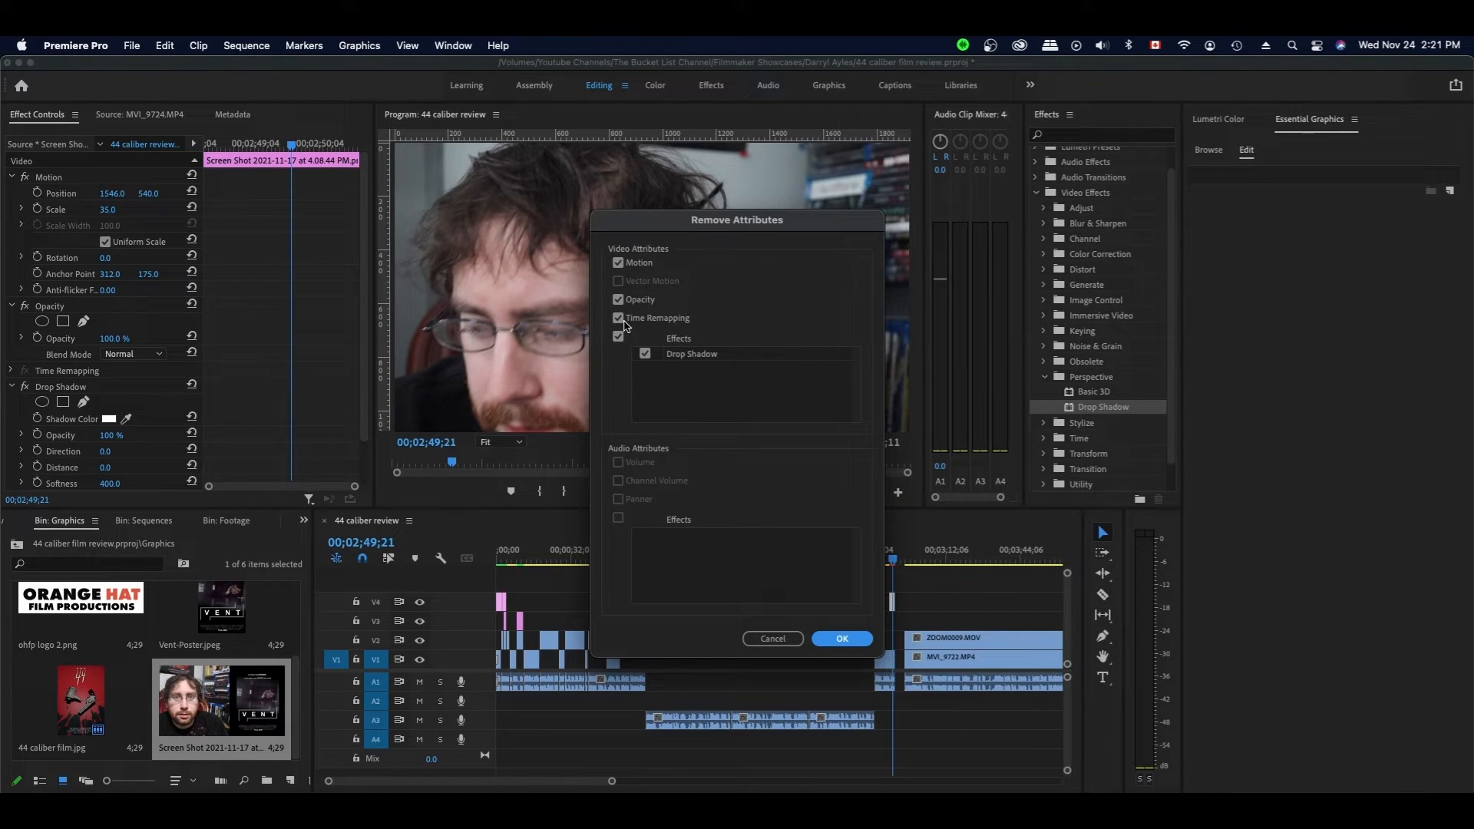
{"action": "left_click", "coordinate": [618, 300]}
{"action": "left_click", "coordinate": [619, 318]}
{"action": "left_click", "coordinate": [618, 336]}
{"action": "left_click", "coordinate": [843, 639]}
{"action": "scroll", "coordinate": [893, 609], "scroll_direction": "down", "scroll_amount": 1}
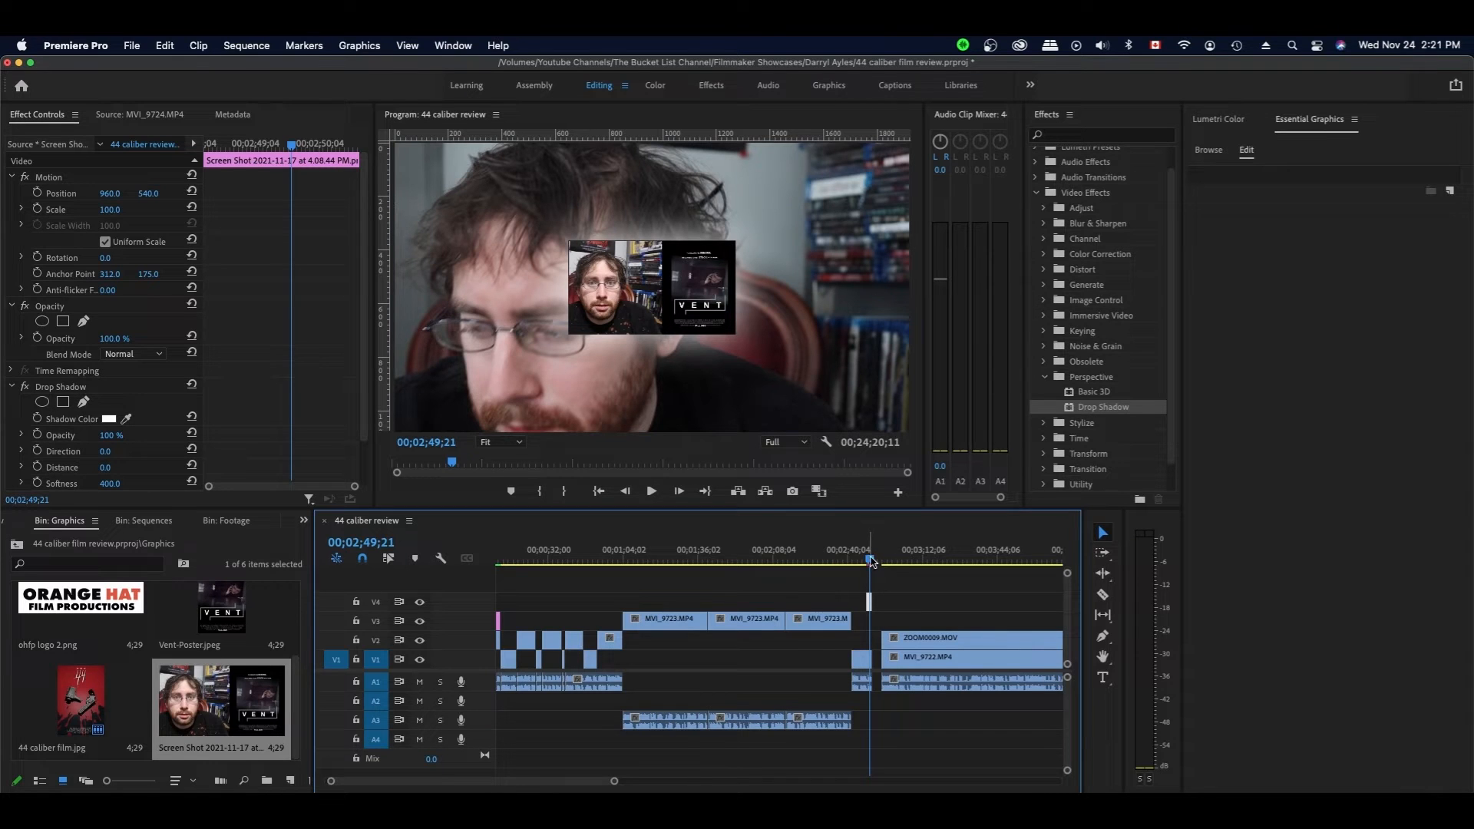
{"action": "left_click_drag", "start_coordinate": [871, 561], "coordinate": [870, 561]}
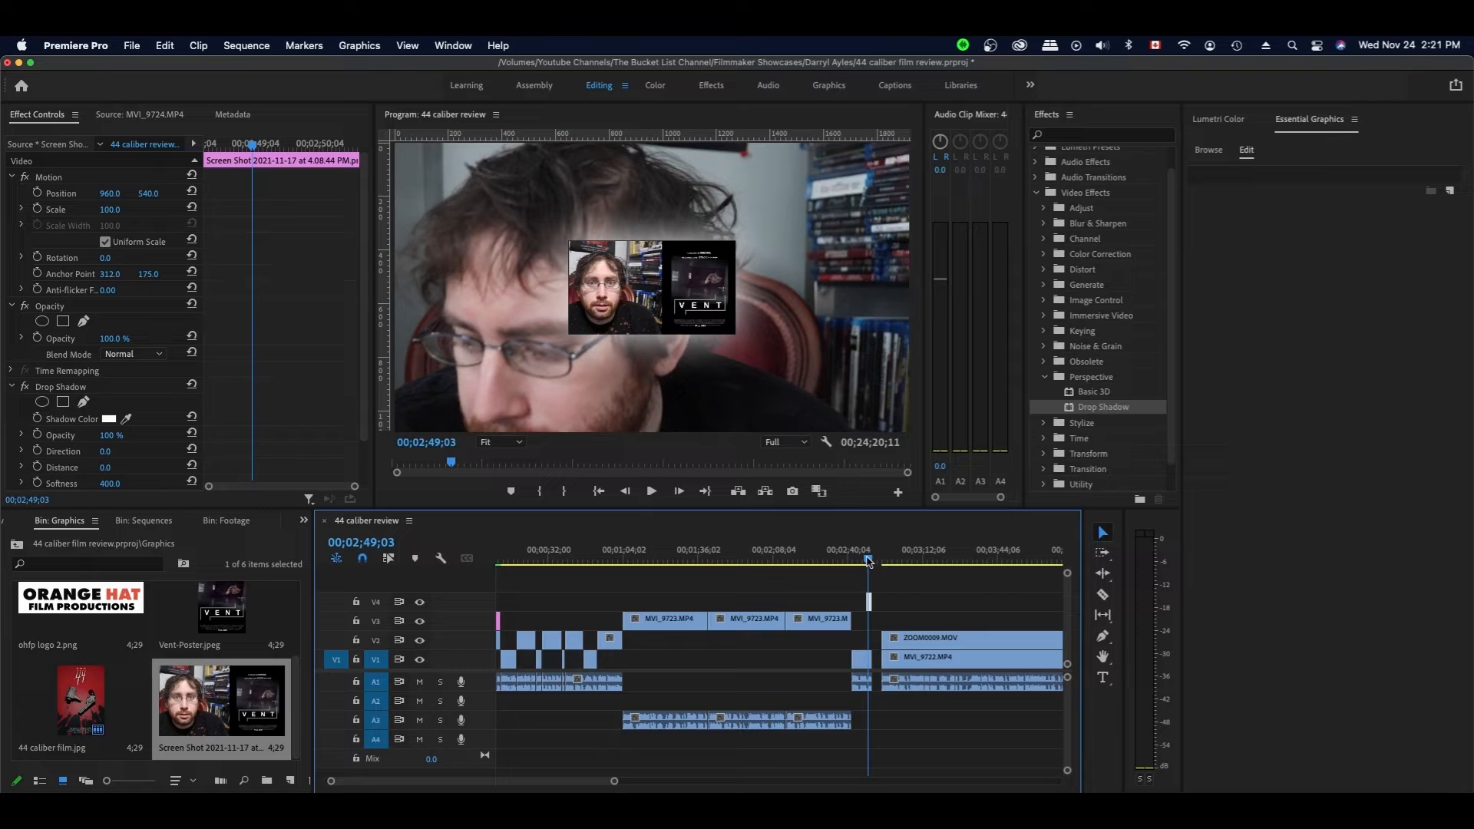
{"action": "left_click_drag", "start_coordinate": [869, 561], "coordinate": [866, 561]}
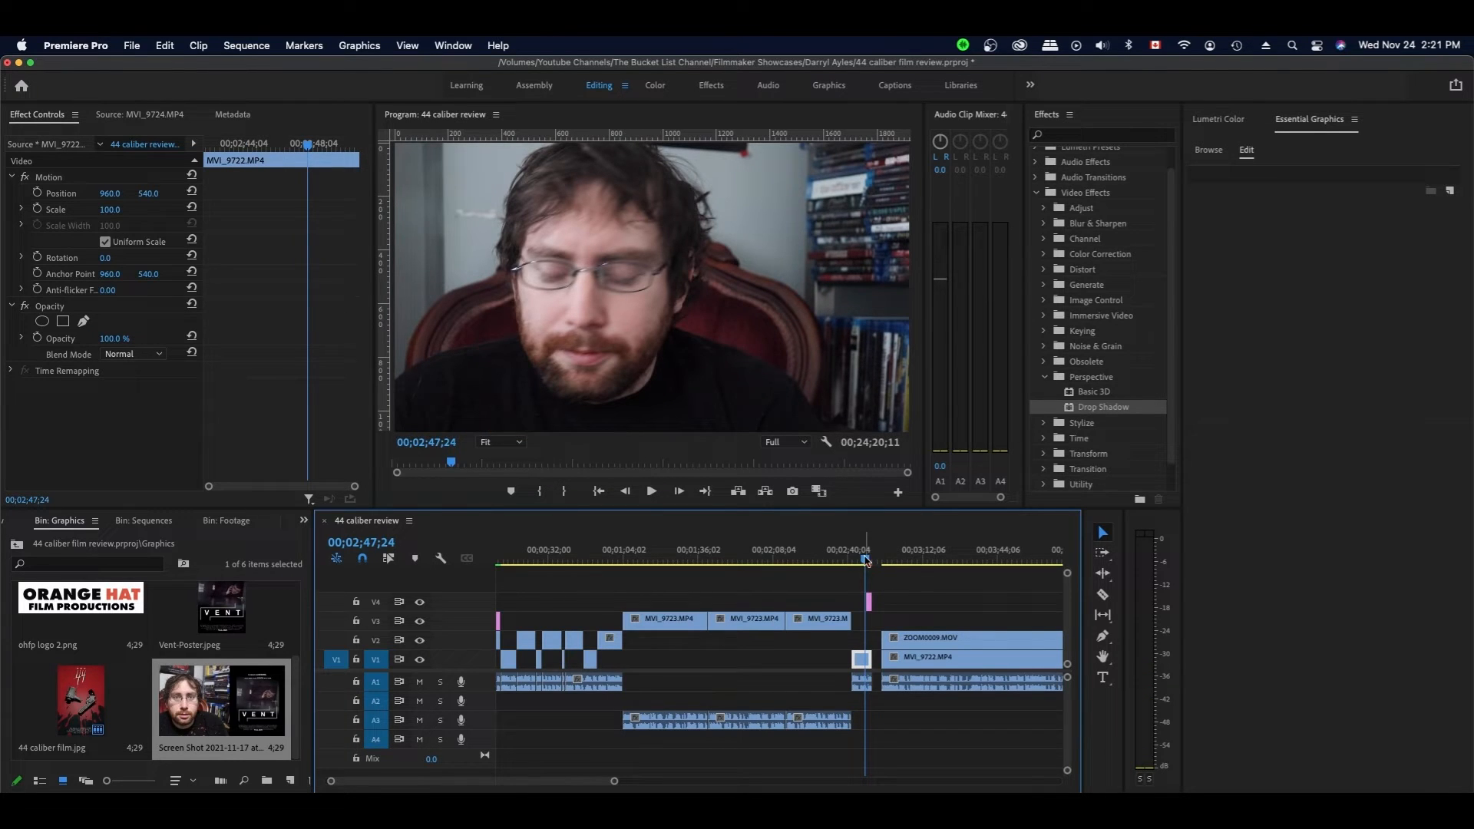
{"action": "left_click_drag", "start_coordinate": [866, 561], "coordinate": [868, 561]}
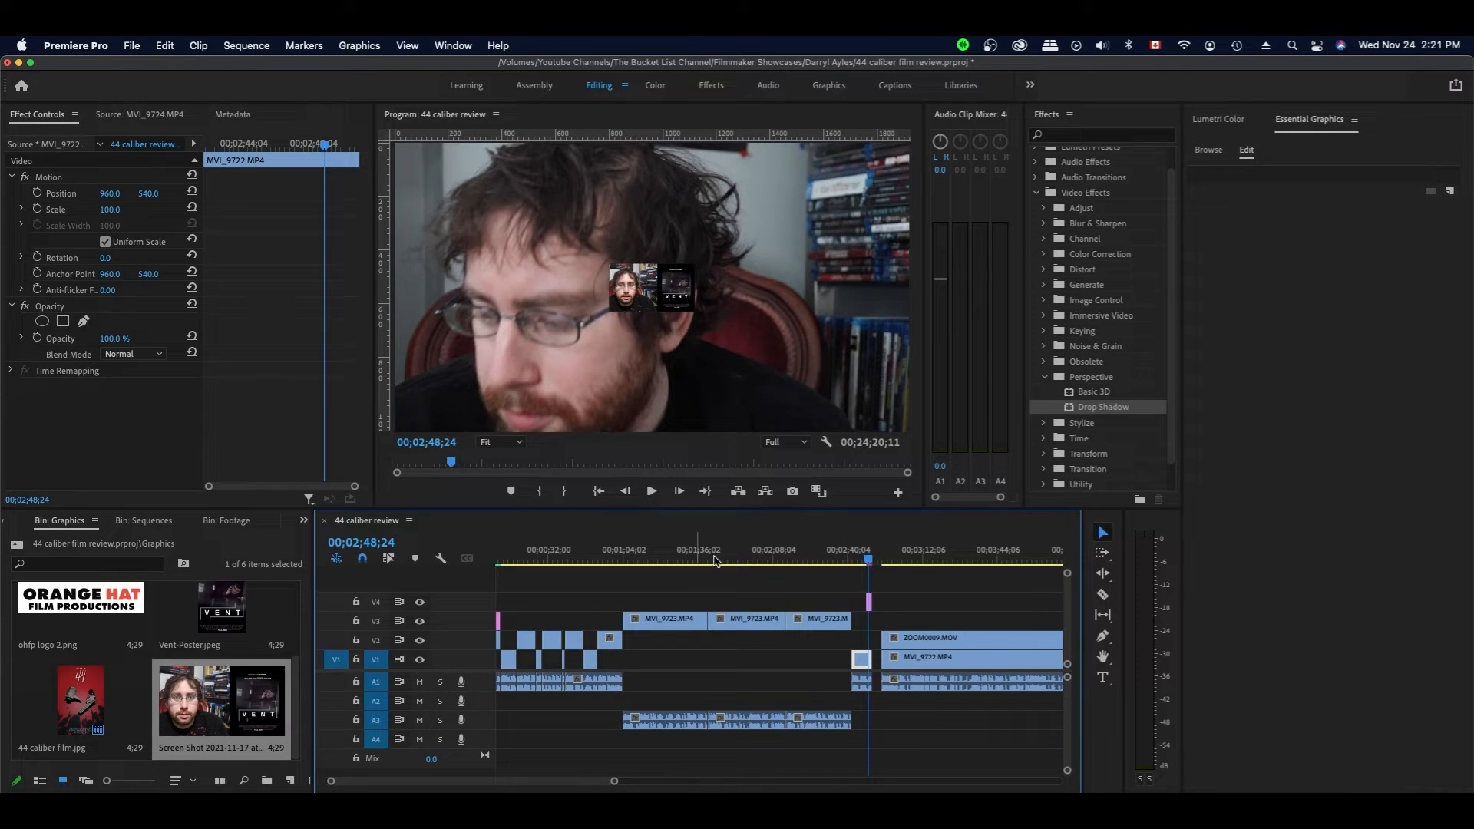
- Paste only the copied Drop Shadow onto the screenshot, with Motion unchecked
{"action": "left_click", "coordinate": [869, 604]}
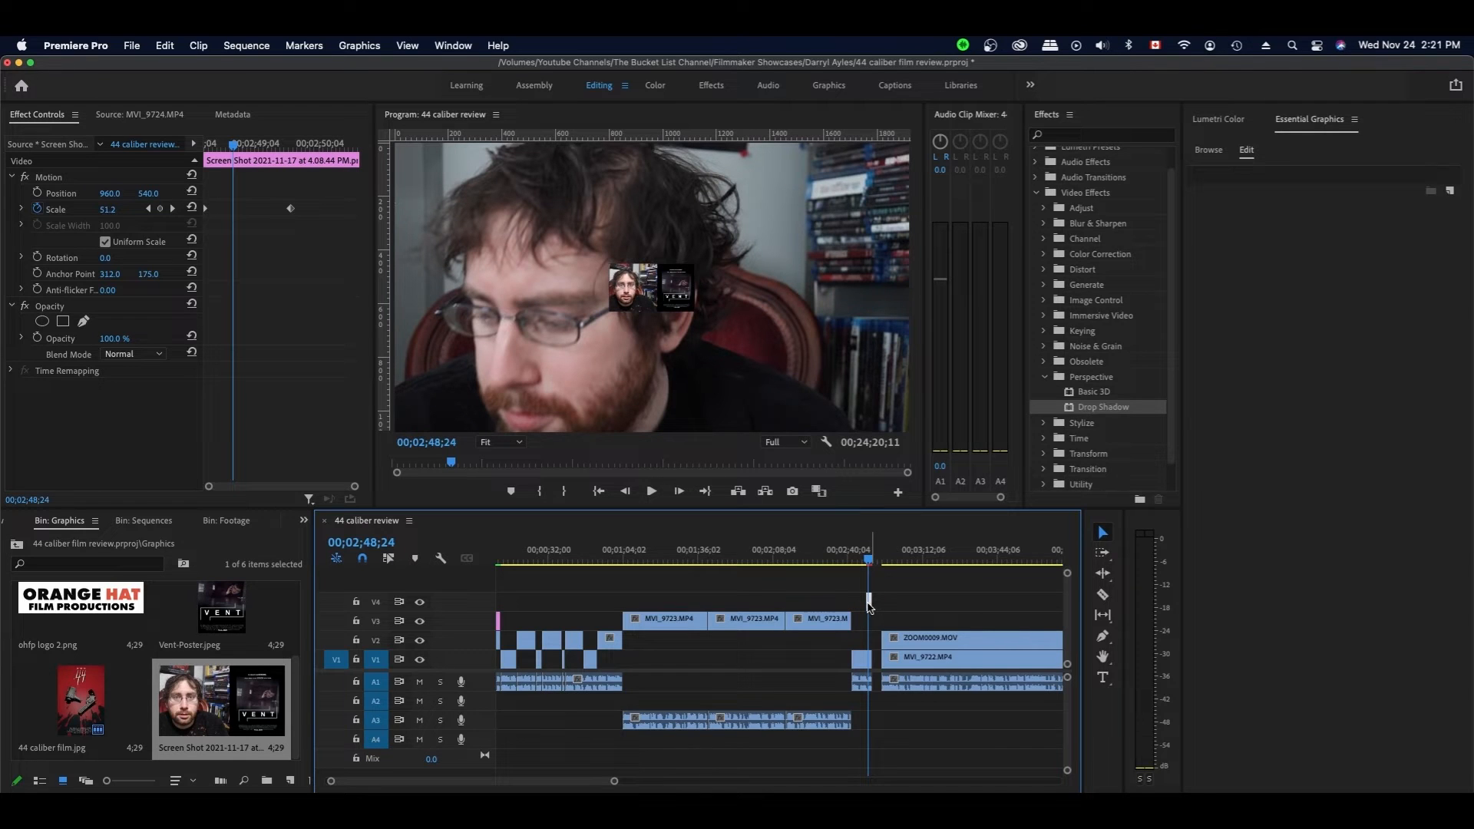
{"action": "right_click", "coordinate": [873, 622]}
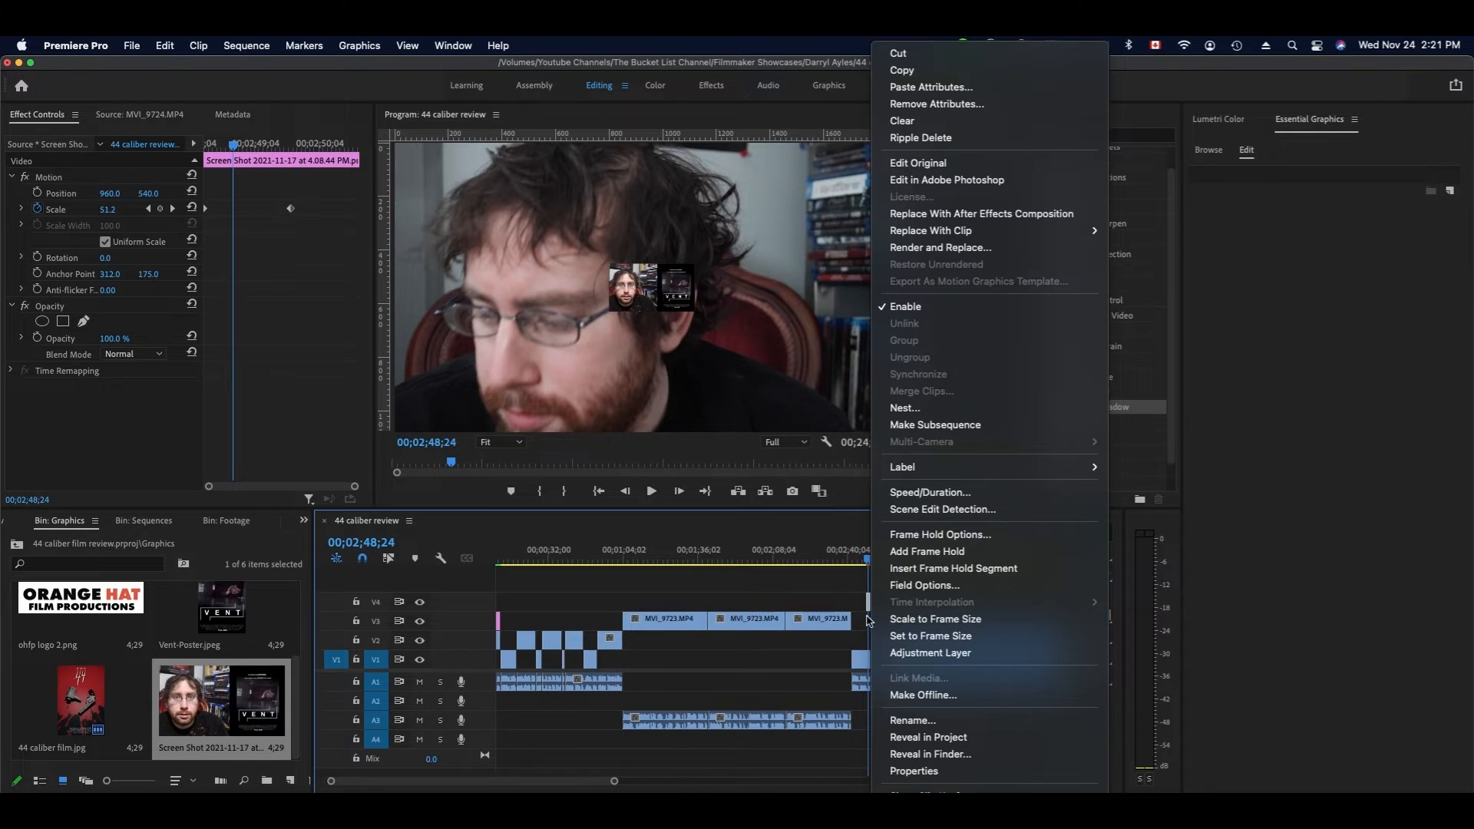
{"action": "left_click", "coordinate": [952, 90]}
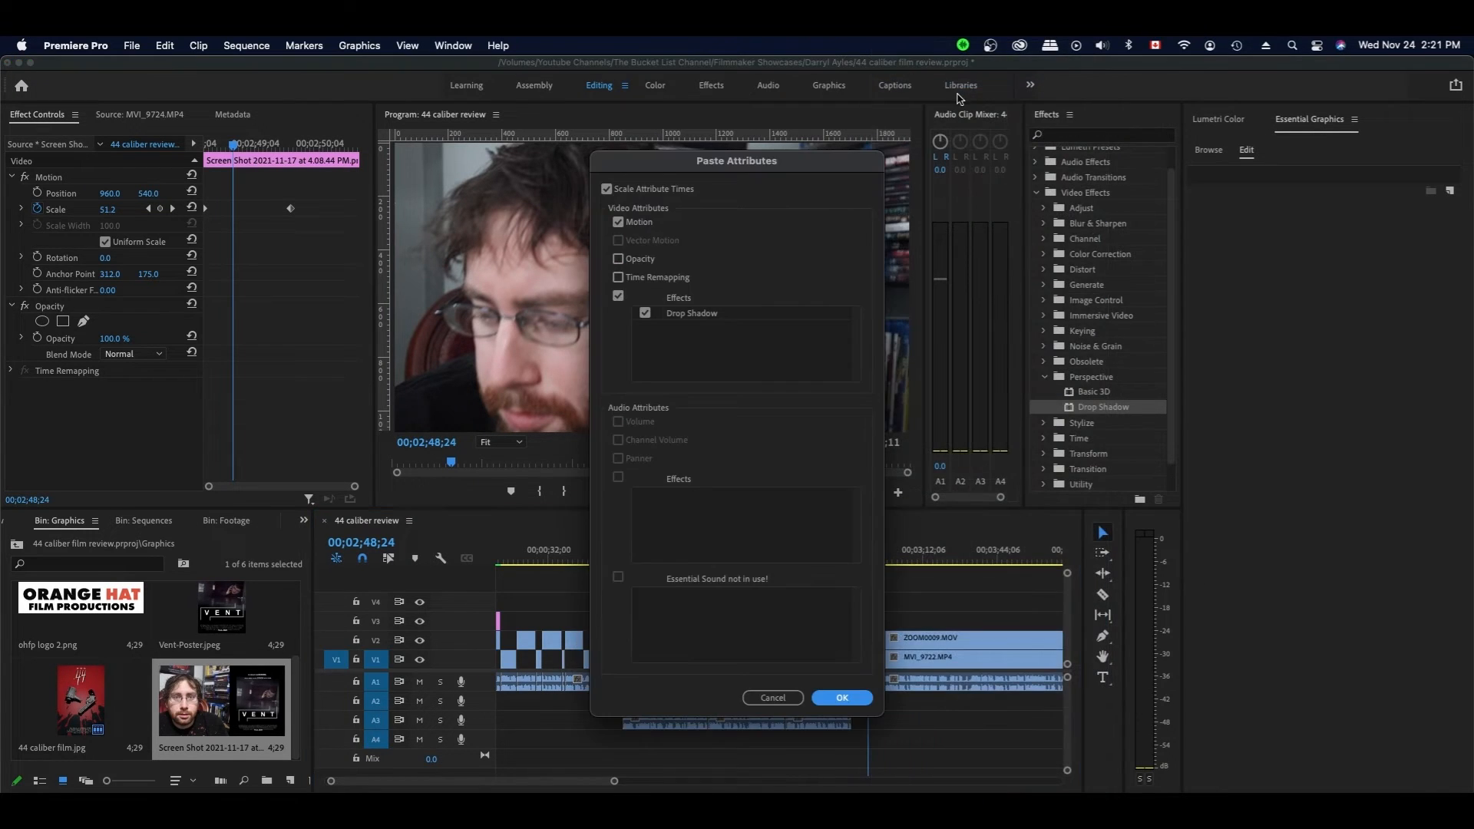
{"action": "left_click", "coordinate": [619, 223]}
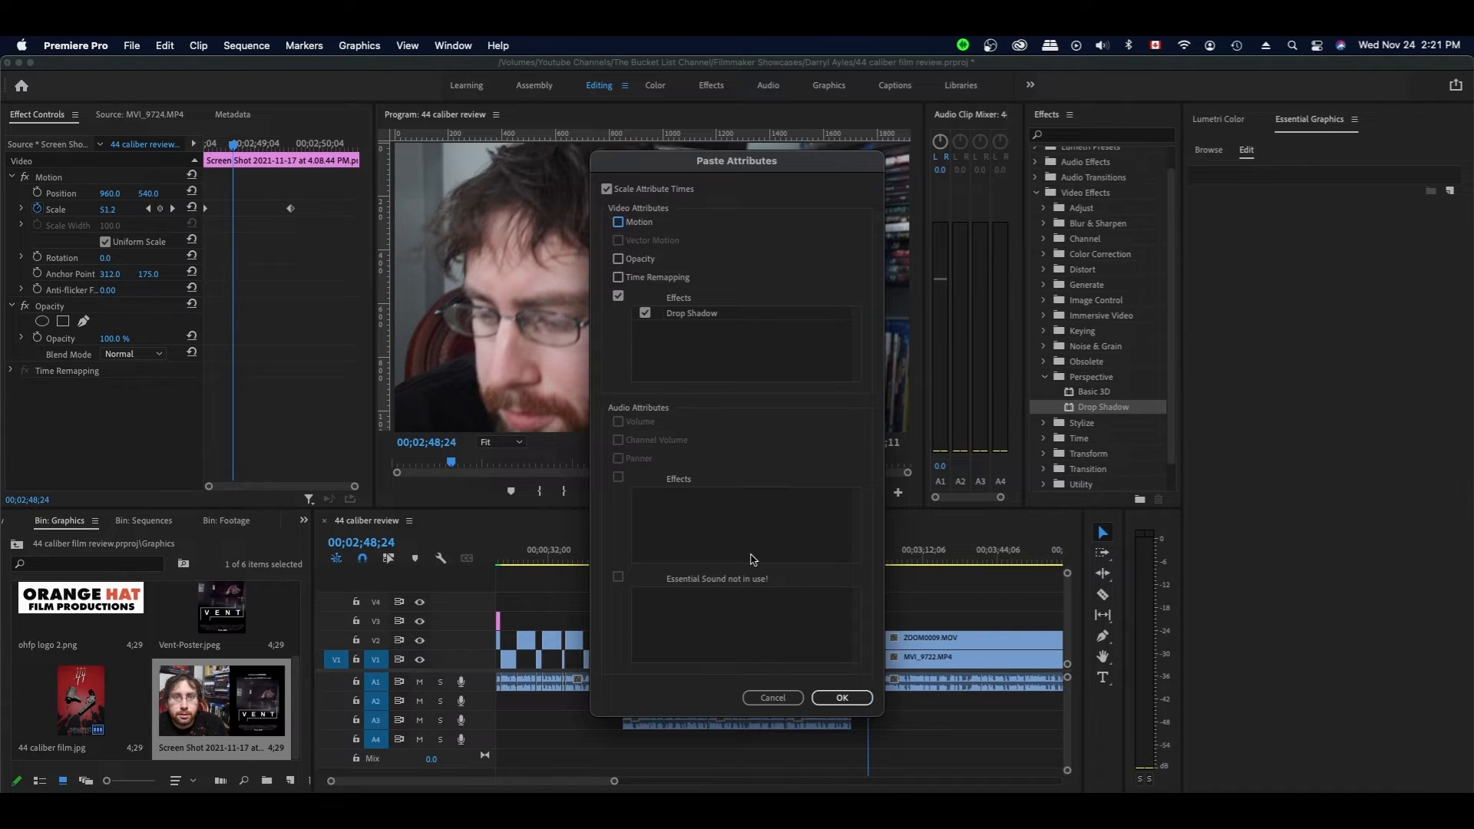
{"action": "left_click", "coordinate": [842, 699]}
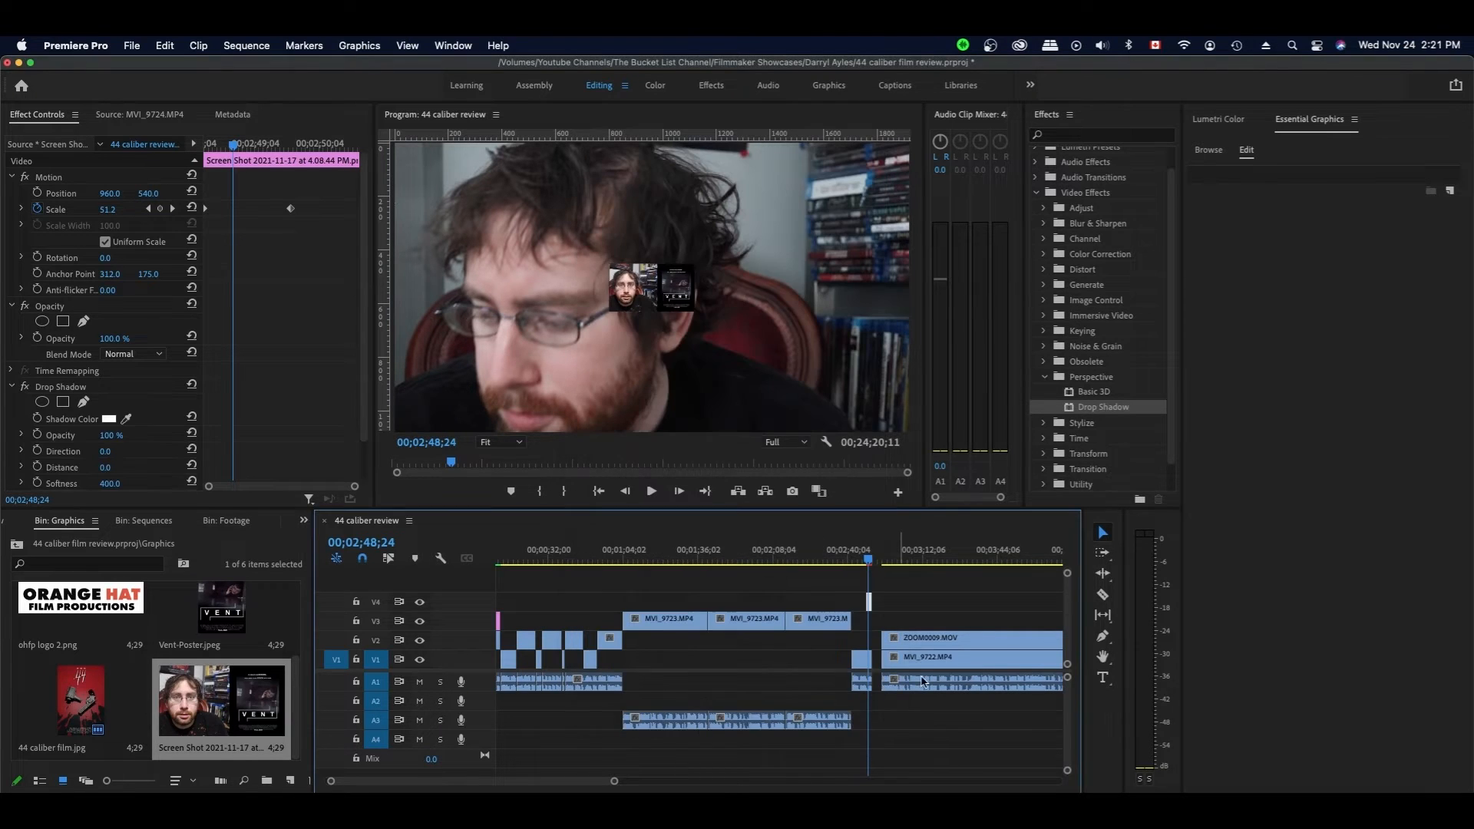
- Play back the screenshot's entrance to review the centred overlay with its white drop shadow
{"action": "left_click", "coordinate": [914, 591]}
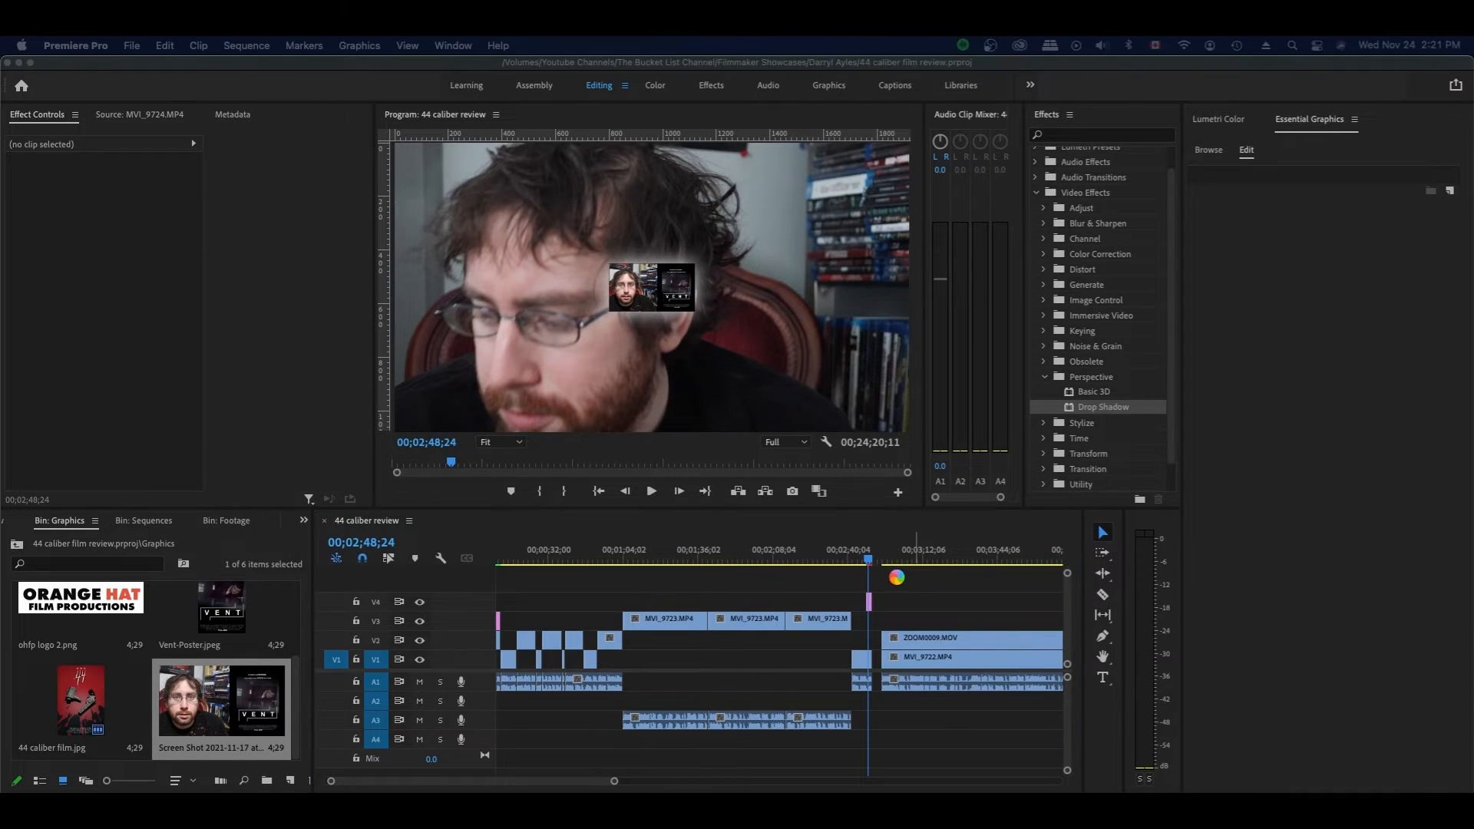
{"action": "left_click", "coordinate": [861, 659]}
{"action": "left_click", "coordinate": [866, 563]}
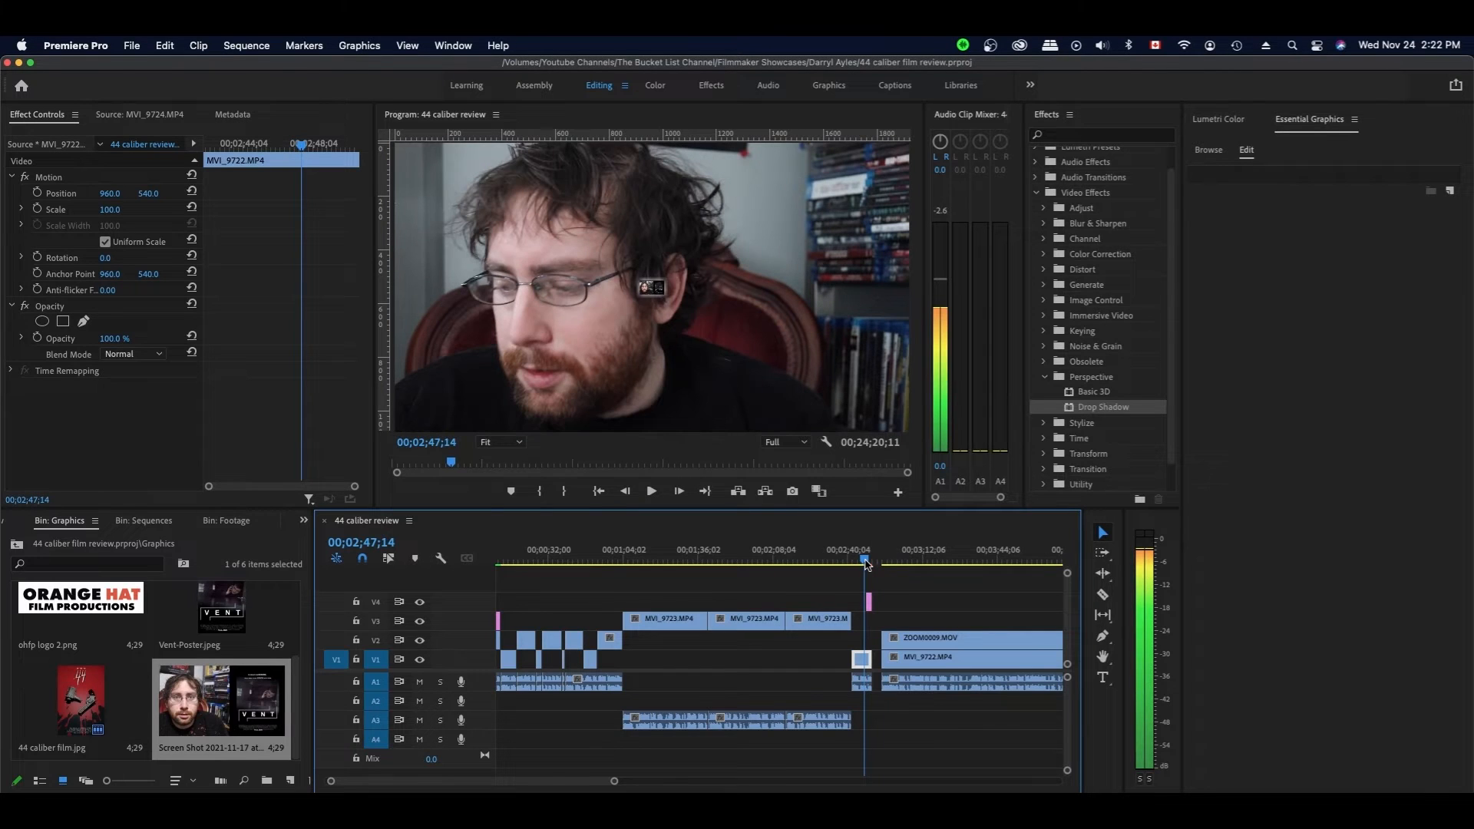
{"action": "left_click_drag", "start_coordinate": [865, 561], "coordinate": [866, 559]}
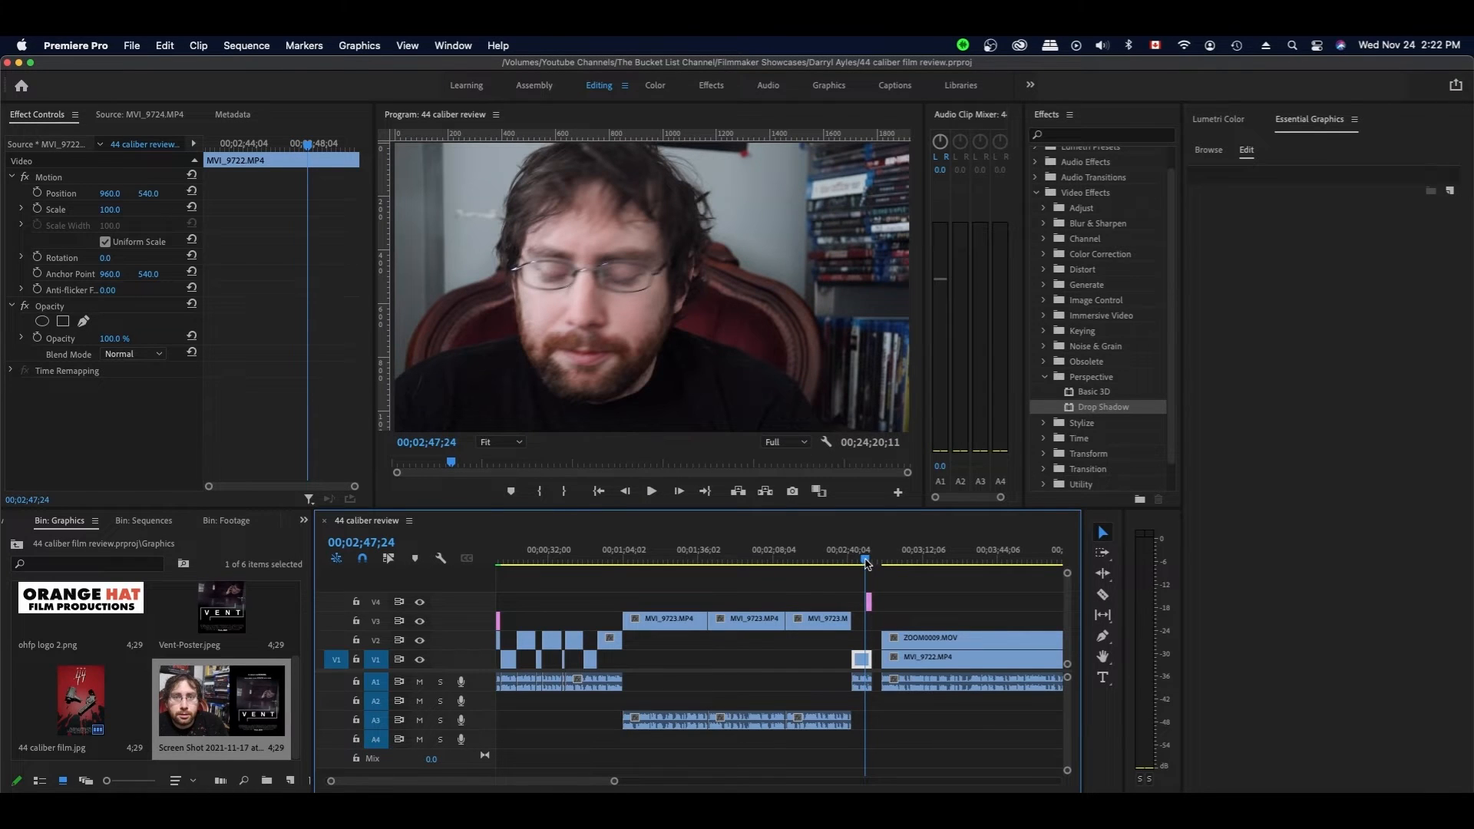
{"action": "left_click_drag", "start_coordinate": [865, 562], "coordinate": [856, 562]}
{"action": "key", "text": "space"}
{"action": "left_click", "coordinate": [904, 585]}
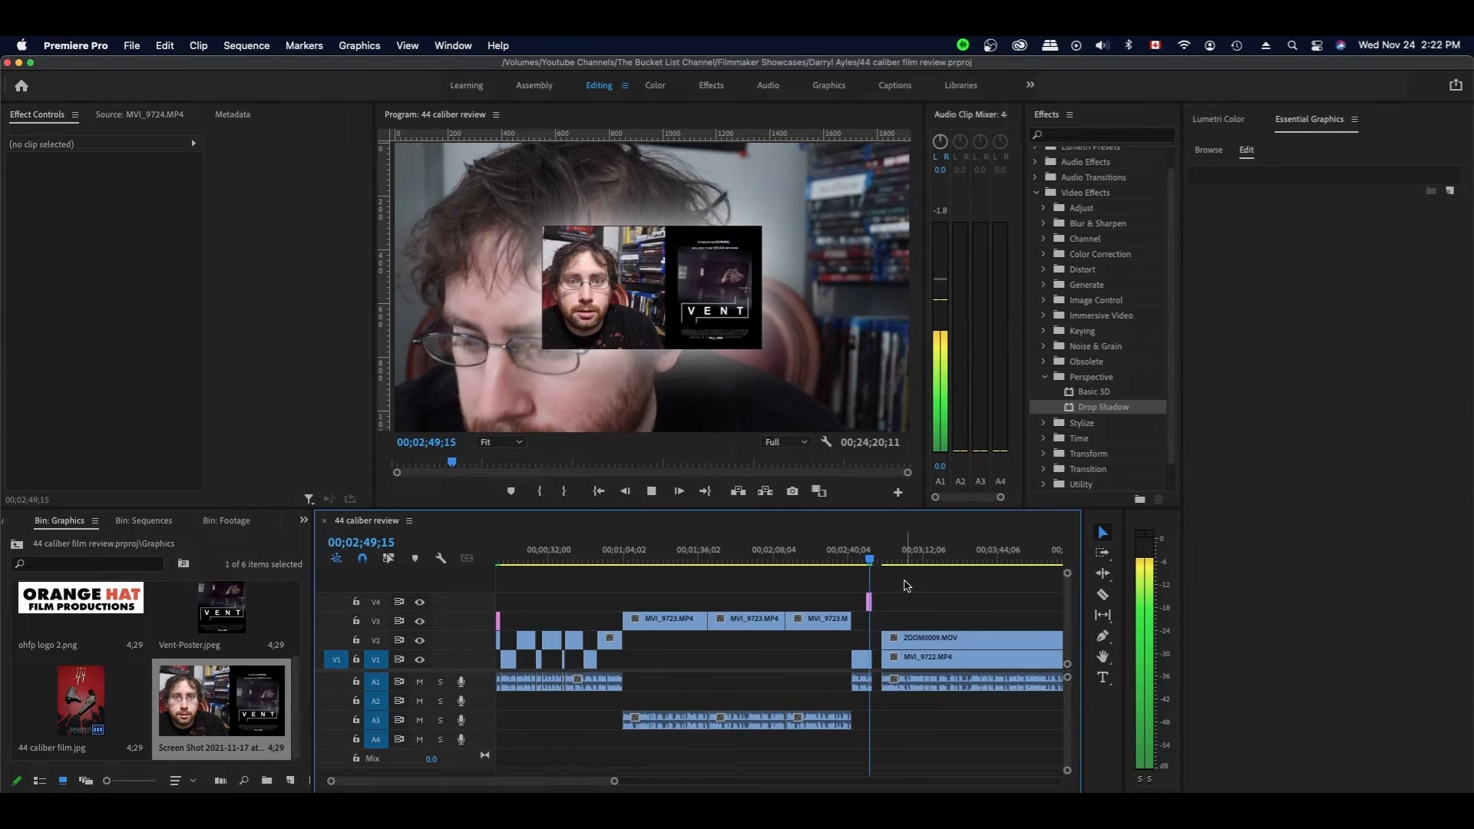
{"action": "key", "text": "space"}
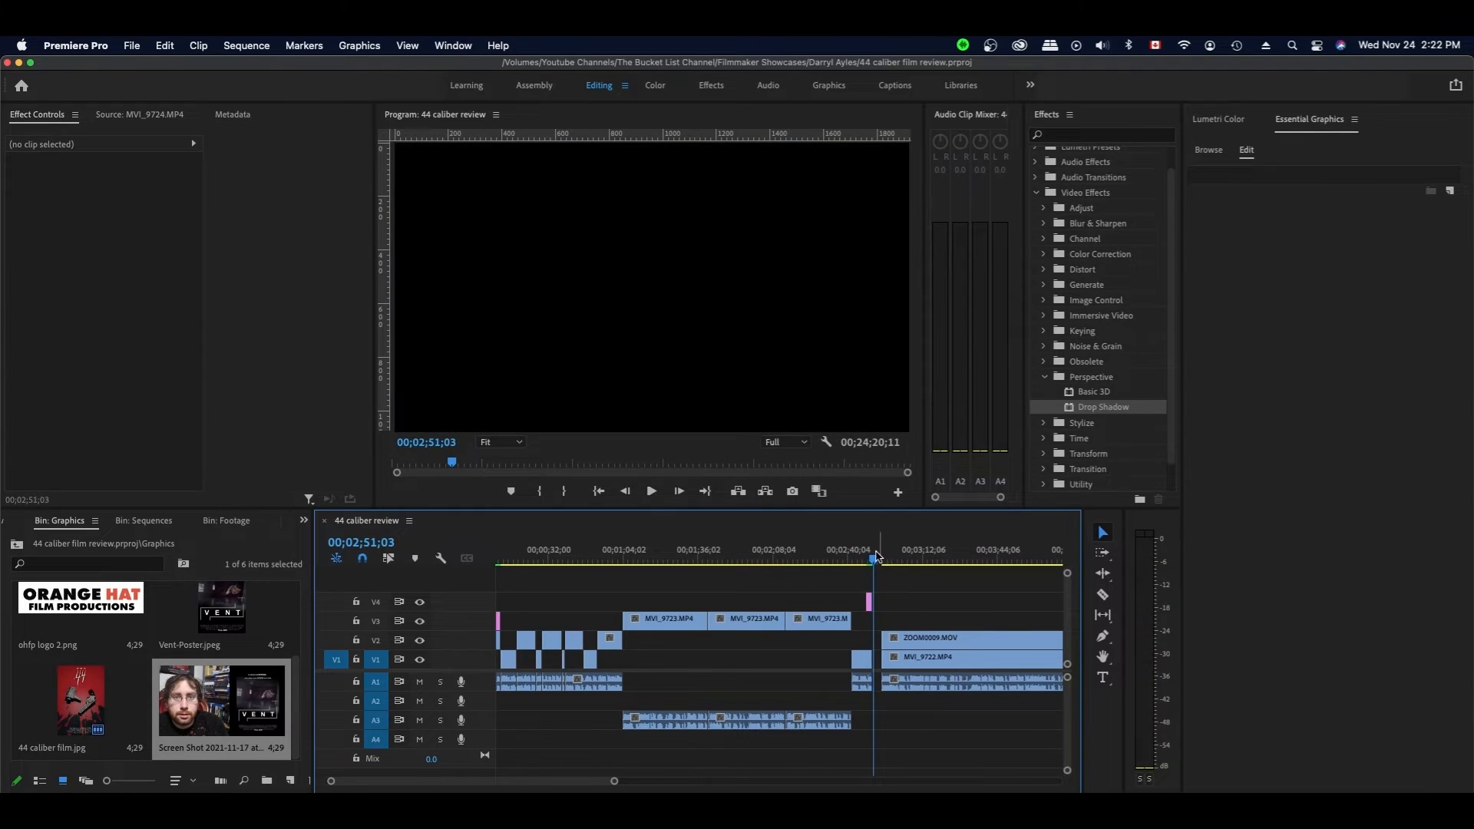
{"action": "left_click_drag", "start_coordinate": [876, 556], "coordinate": [872, 557]}
{"action": "left_click", "coordinate": [871, 600]}
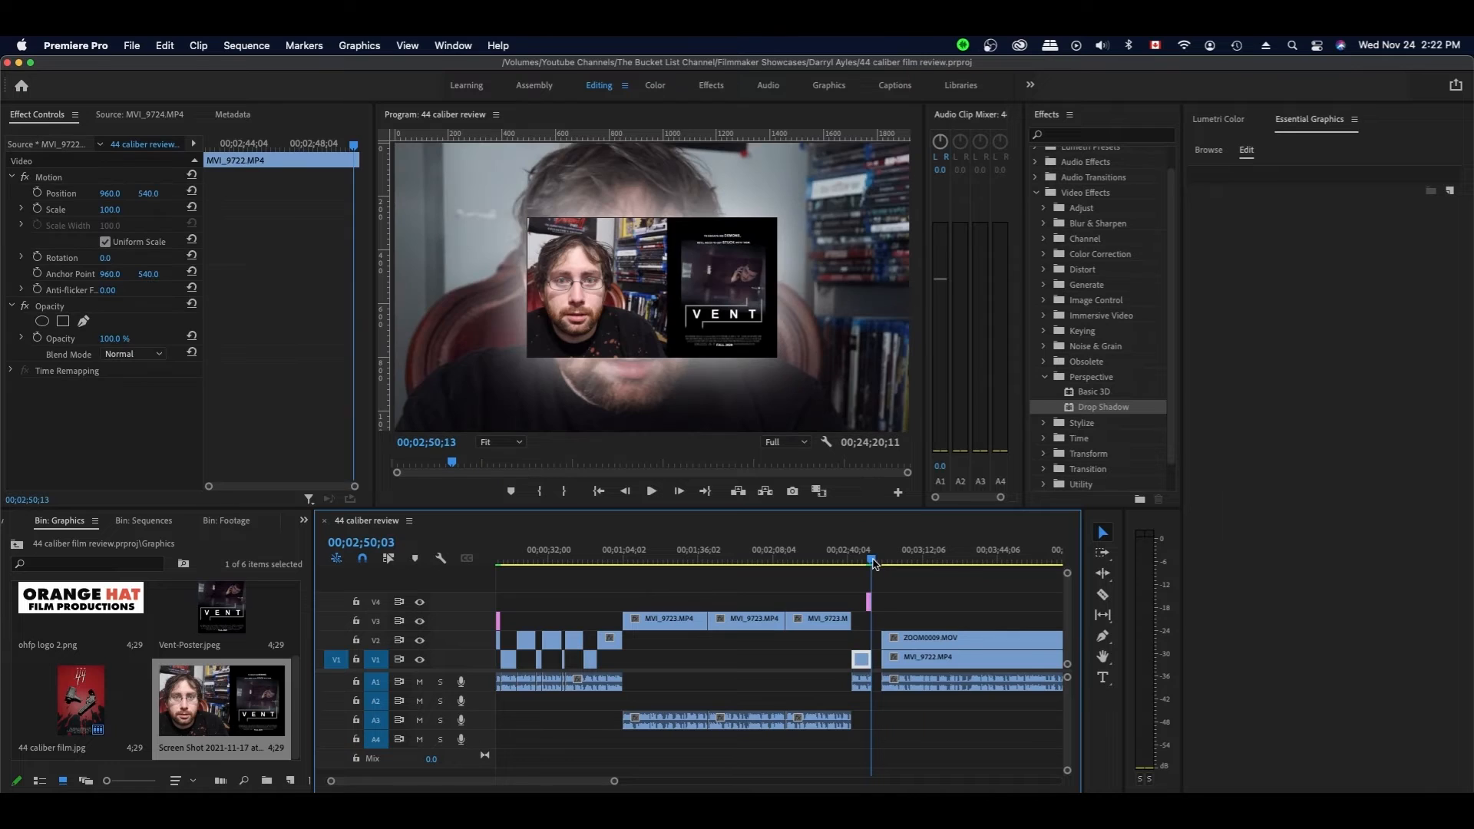
{"action": "left_click", "coordinate": [875, 599]}
- Apply default transitions to the screenshot clip and render previews for the section
{"action": "right_click", "coordinate": [877, 600]}
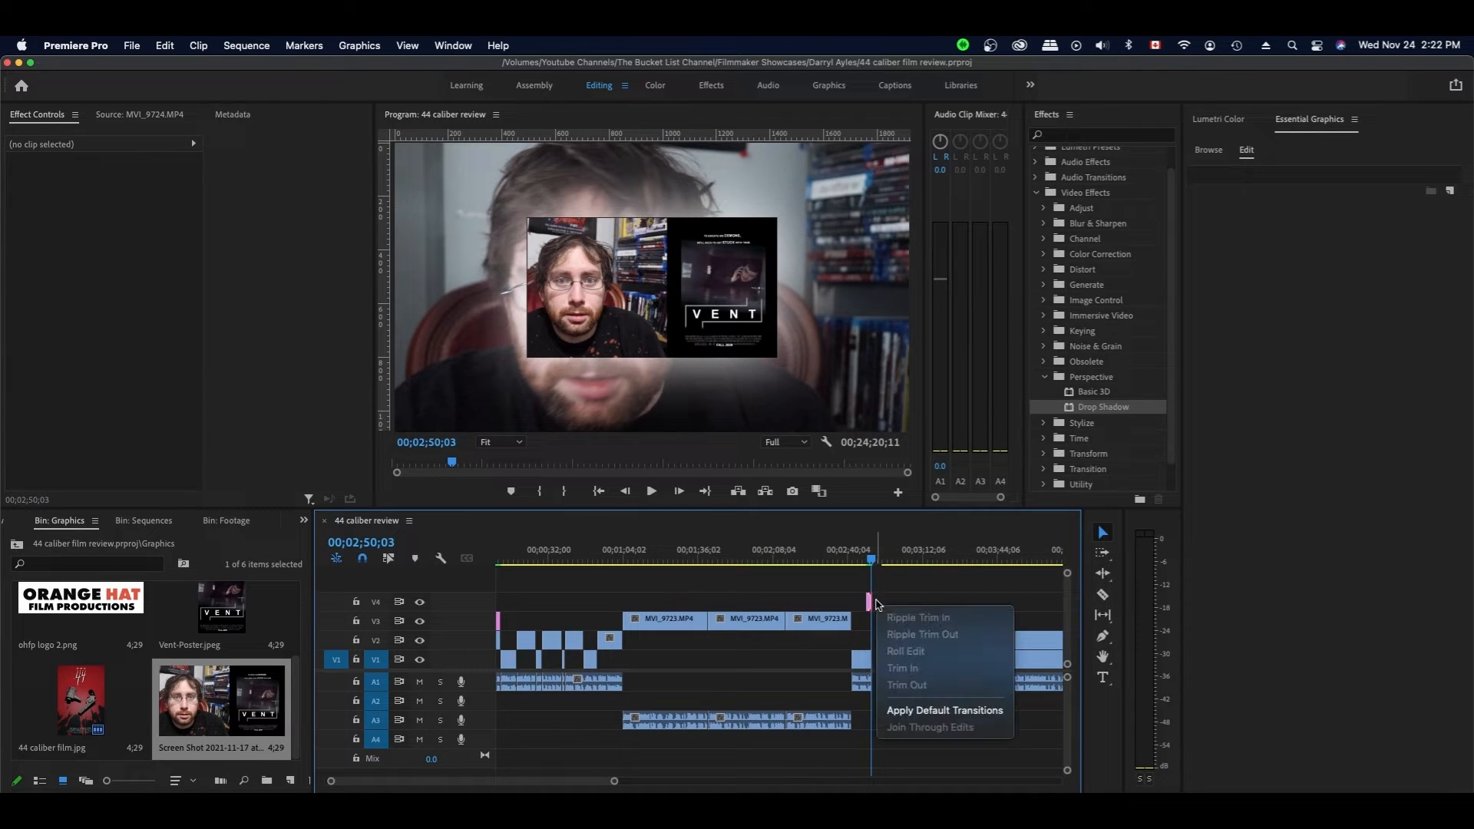
{"action": "left_click", "coordinate": [932, 707]}
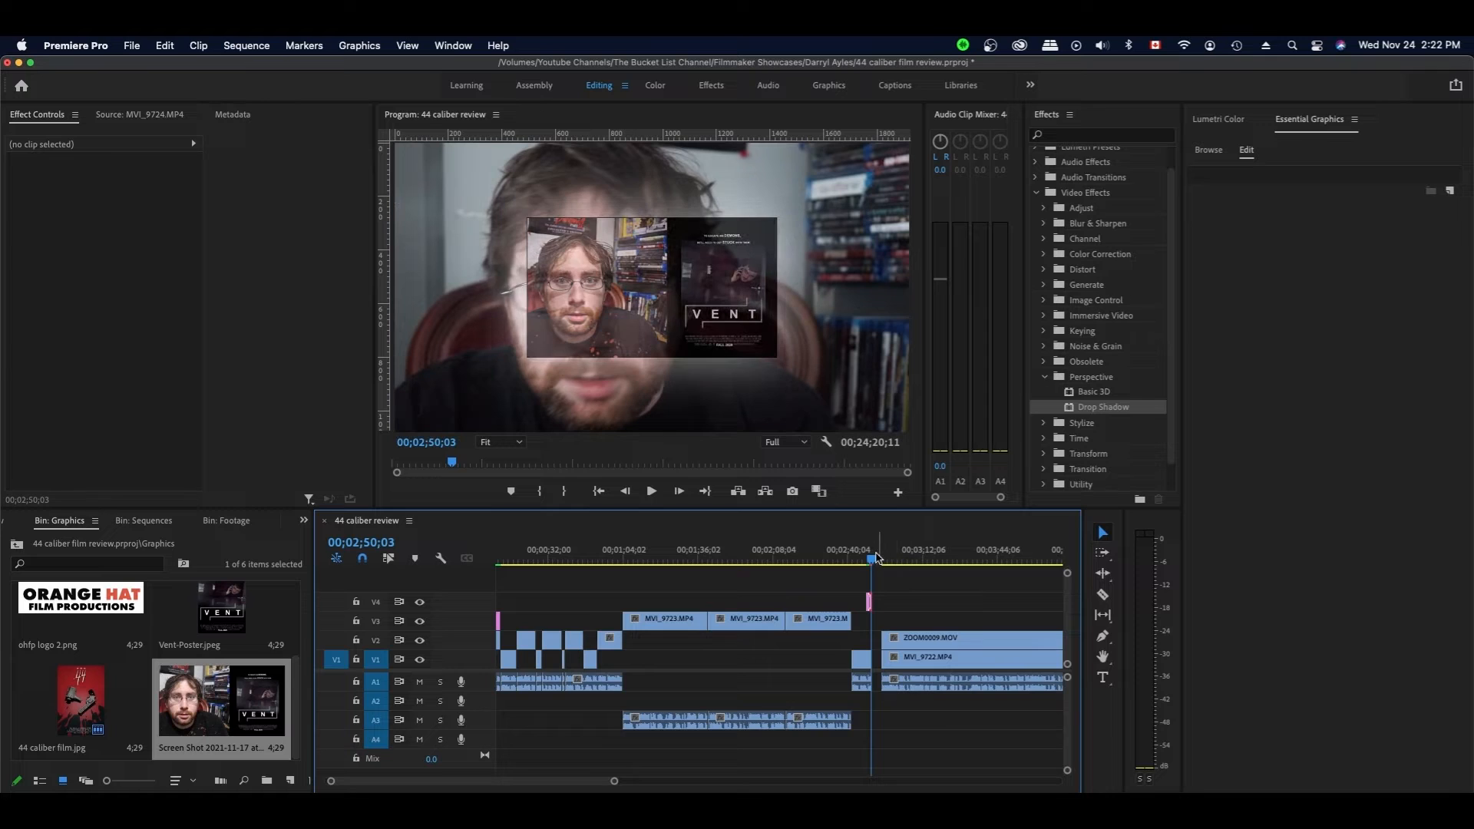
{"action": "left_click_drag", "start_coordinate": [871, 562], "coordinate": [869, 562]}
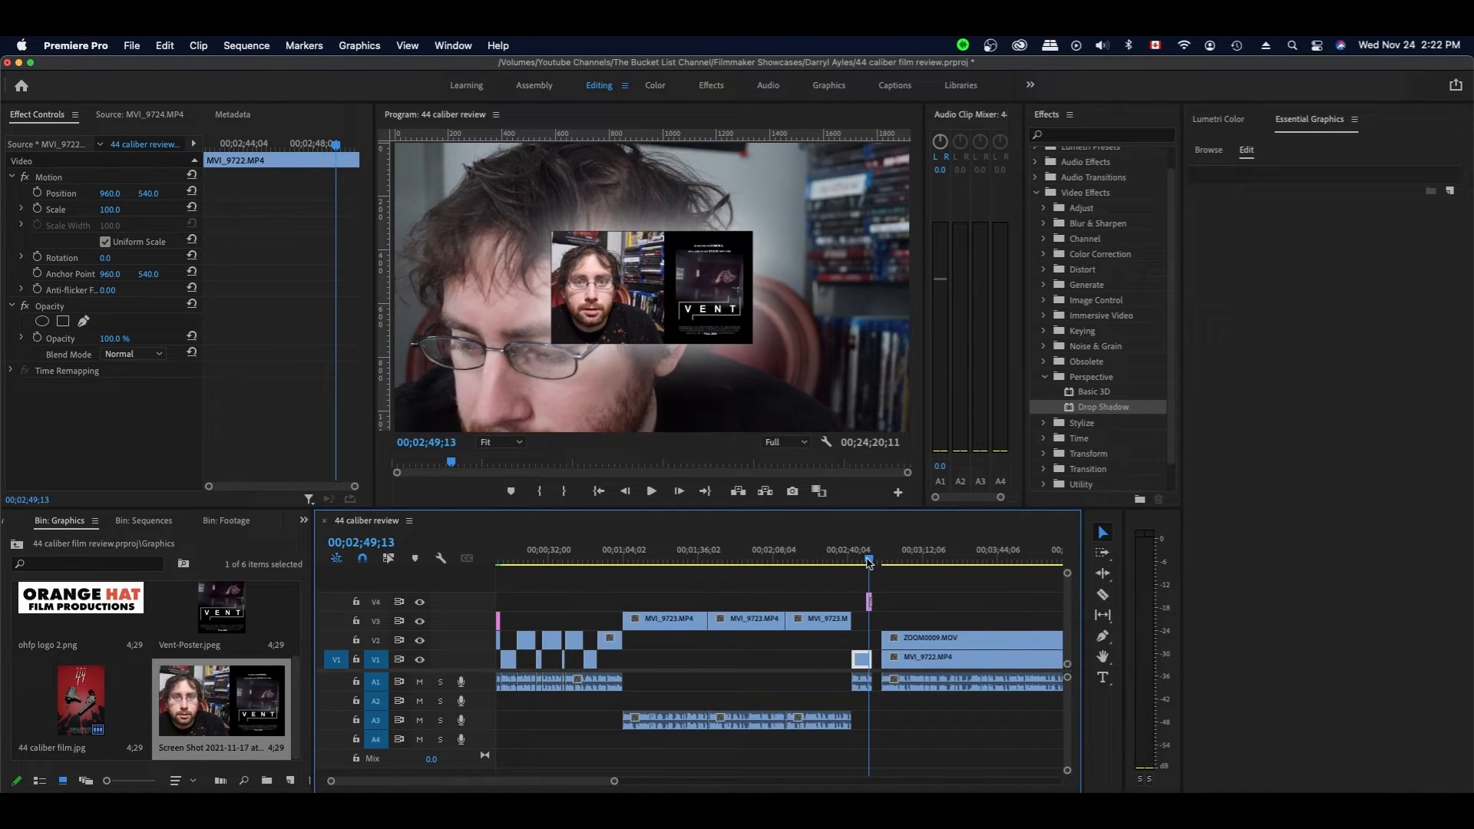
{"action": "key", "text": "Return"}
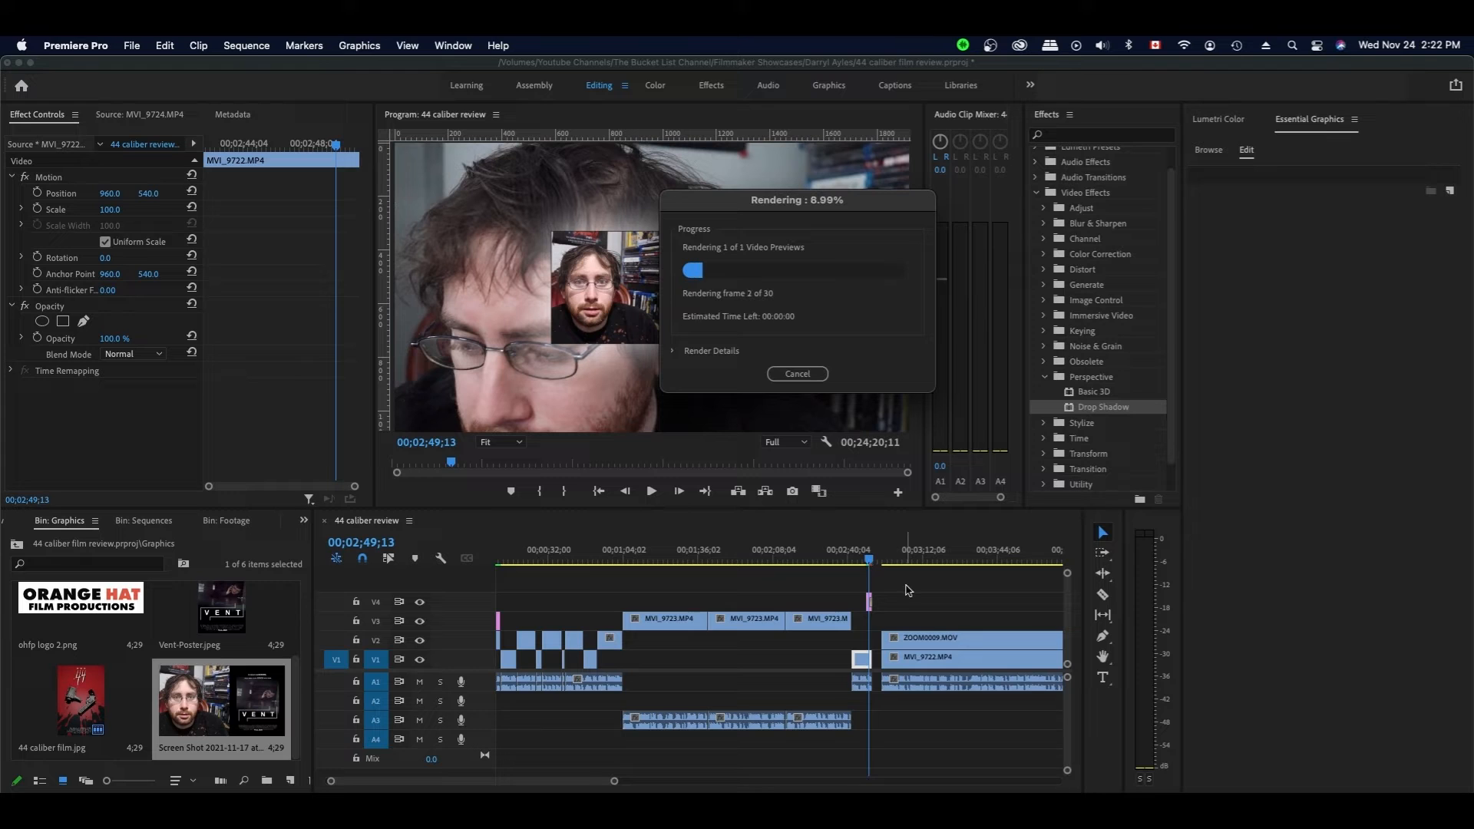
- Save the project and play back the new screenshot transition
{"action": "scroll", "coordinate": [868, 565], "scroll_direction": "left", "scroll_amount": 1}
{"action": "left_click", "coordinate": [885, 563]}
{"action": "left_click", "coordinate": [911, 582]}
{"action": "key", "text": "super+s"}
{"action": "key", "text": "space"}
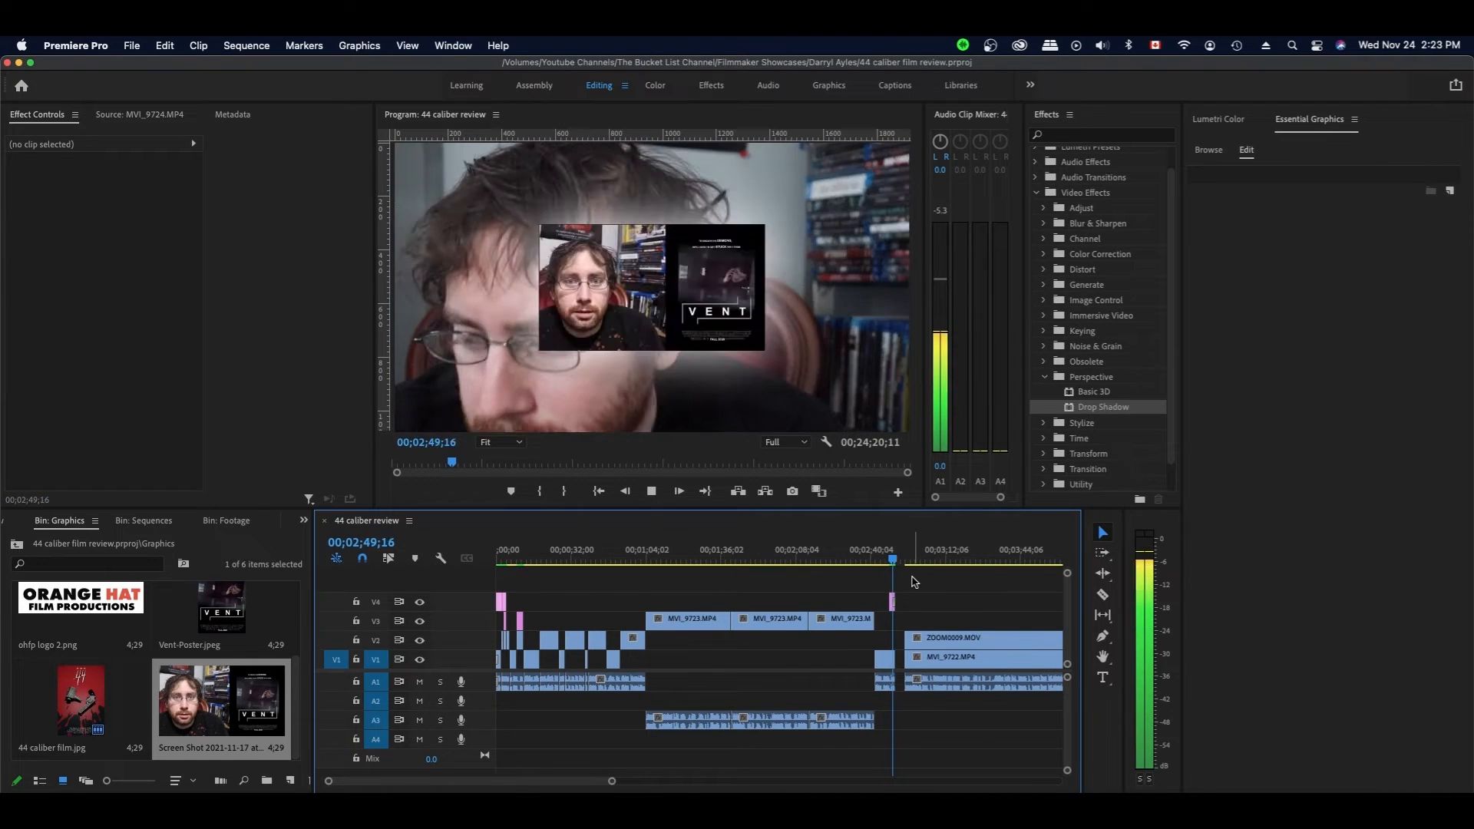
{"action": "key", "text": "space"}
- Drag the following clips left to close the gap, then resume playback
{"action": "left_click_drag", "start_coordinate": [951, 608], "coordinate": [916, 657]}
{"action": "left_click", "coordinate": [954, 609]}
{"action": "key", "text": "space"}
{"action": "scroll", "coordinate": [960, 607], "scroll_direction": "right", "scroll_amount": 2}
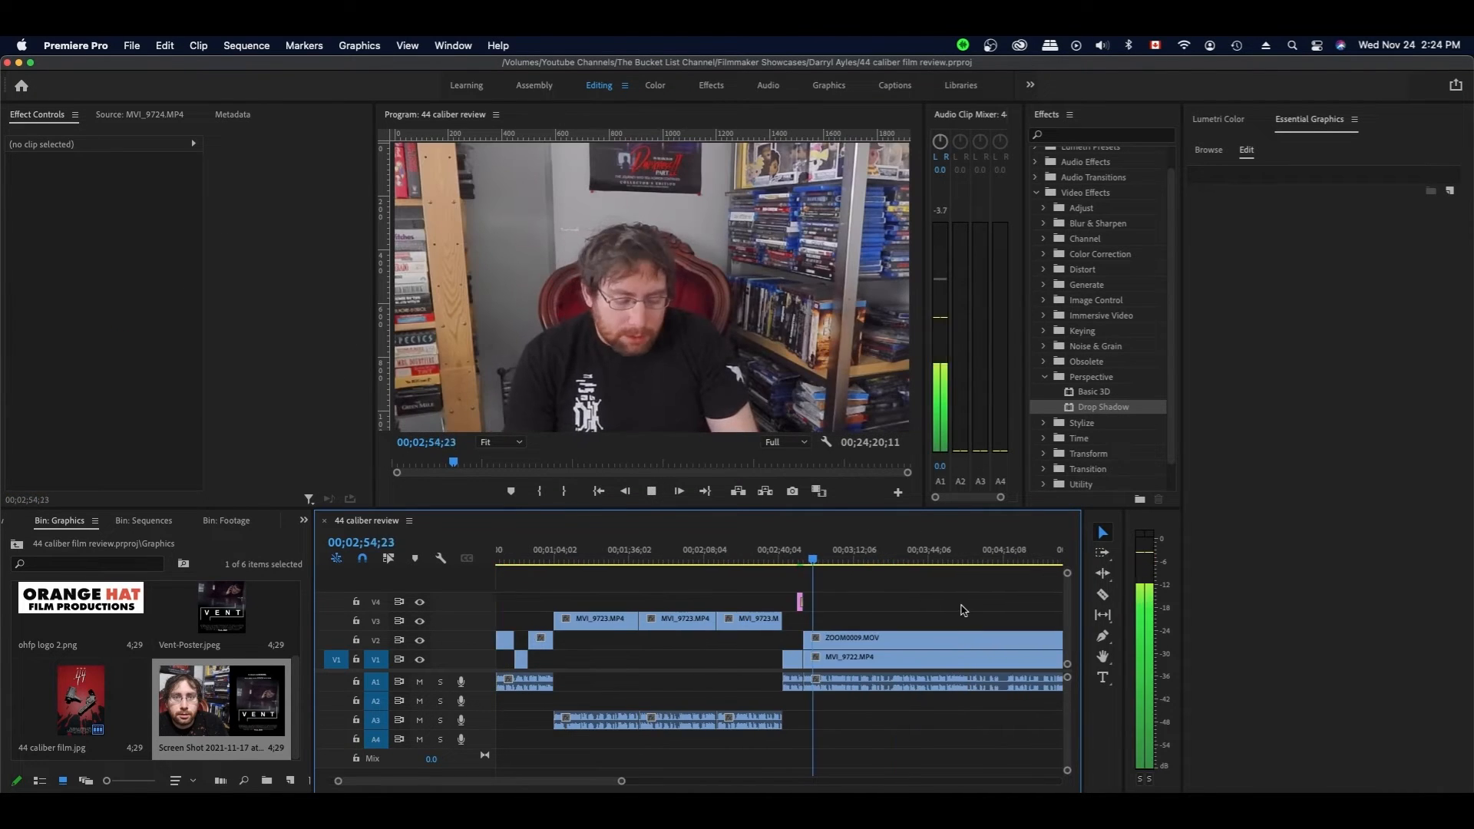
- Split ZOOM0009 and MVI_9722 at the playhead and trim both clip heads to the cut
{"action": "scroll", "coordinate": [955, 610], "scroll_direction": "right", "scroll_amount": 2}
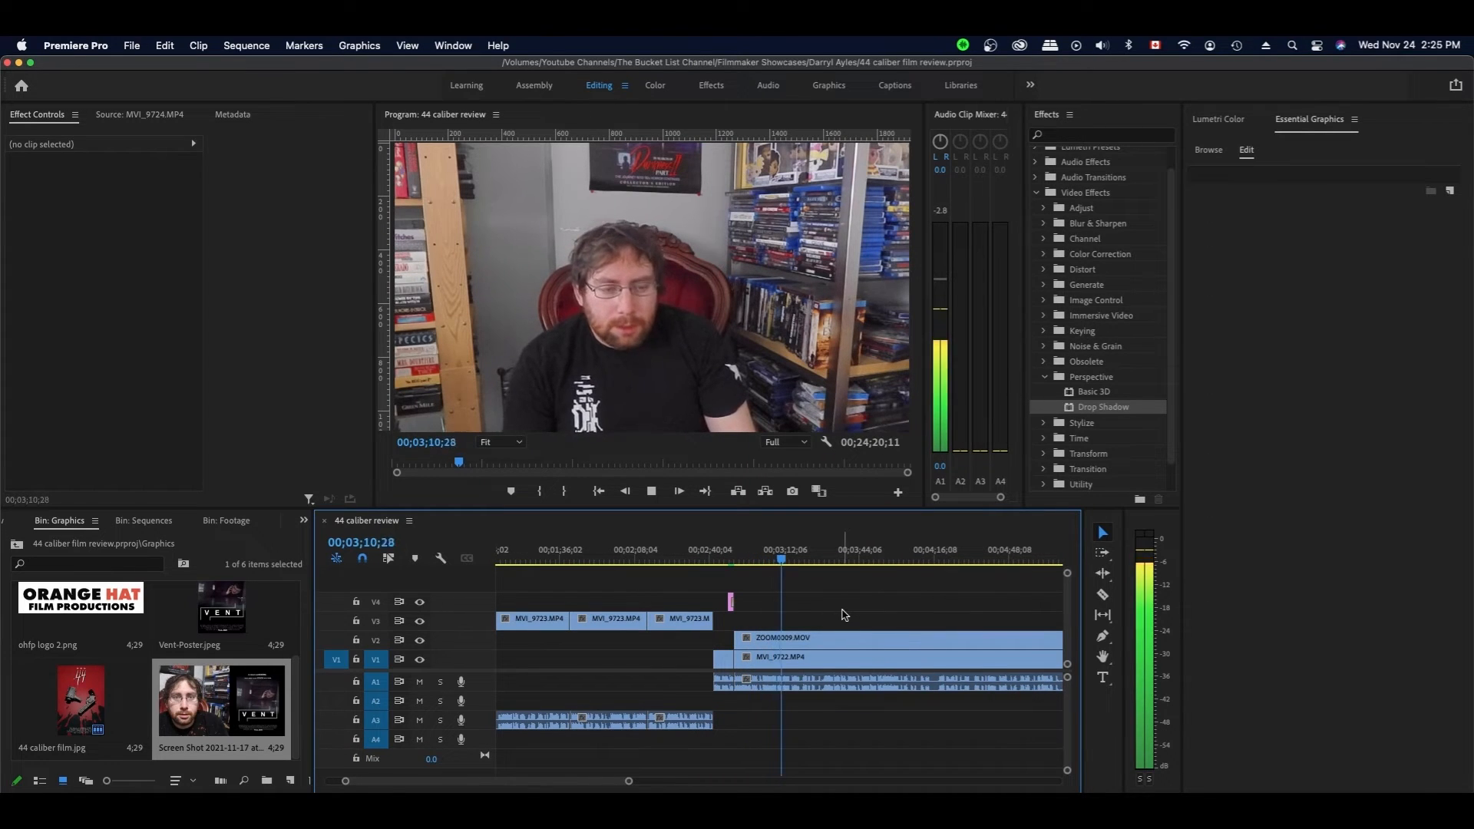
{"action": "key", "text": "space"}
{"action": "key", "text": "c"}
{"action": "left_click", "coordinate": [793, 562]}
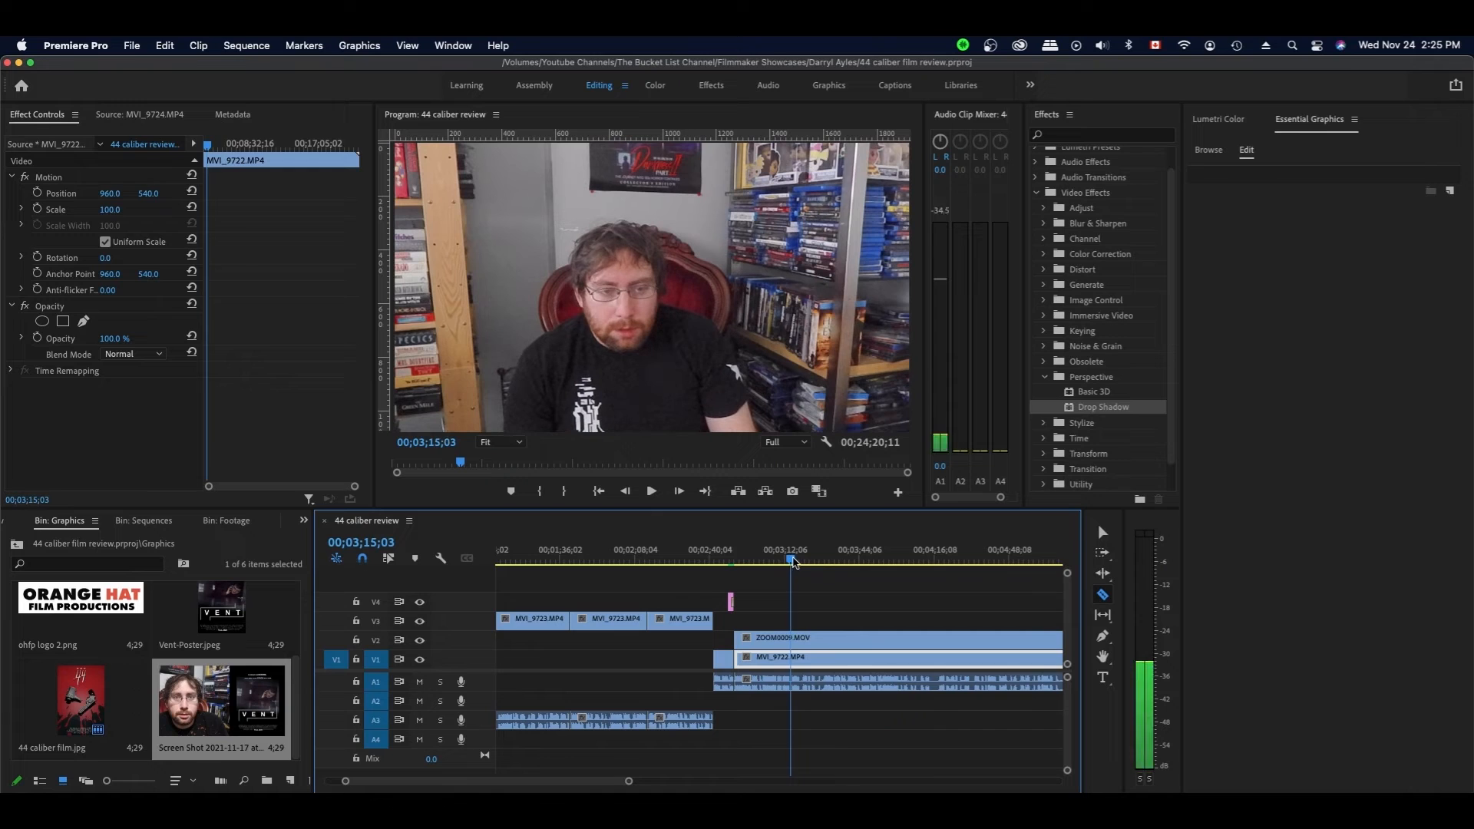
{"action": "left_click", "coordinate": [790, 637]}
{"action": "key", "text": "v"}
{"action": "left_click", "coordinate": [813, 609]}
{"action": "left_click_drag", "start_coordinate": [814, 608], "coordinate": [823, 659]}
{"action": "mouse_move", "coordinate": [792, 637]}
{"action": "left_mouse_down"}
{"action": "mouse_move", "coordinate": [847, 637]}
{"action": "mouse_move", "coordinate": [801, 639]}
{"action": "left_mouse_up"}
{"action": "left_click", "coordinate": [819, 625]}
{"action": "key", "text": "space"}
- Razor the V2, V1 and A1 clips at the next two cut points
{"action": "key", "text": "space"}
{"action": "key", "text": "c"}
{"action": "left_click", "coordinate": [800, 657]}
{"action": "key", "text": "v"}
{"action": "key", "text": "space"}
{"action": "left_click", "coordinate": [835, 654]}
{"action": "key", "text": "space"}
{"action": "key", "text": "c"}
{"action": "left_click", "coordinate": [815, 638], "text": "shift"}
{"action": "key", "text": "v"}
- Trim the clip heads to the playhead, shift them left to close the gap, and save
{"action": "key", "text": "space"}
{"action": "key", "text": "space"}
{"action": "left_click_drag", "start_coordinate": [856, 607], "coordinate": [842, 682]}
{"action": "left_click_drag", "start_coordinate": [816, 656], "coordinate": [842, 657]}
{"action": "left_click", "coordinate": [812, 559]}
{"action": "key", "text": "space"}
{"action": "left_click", "coordinate": [889, 587]}
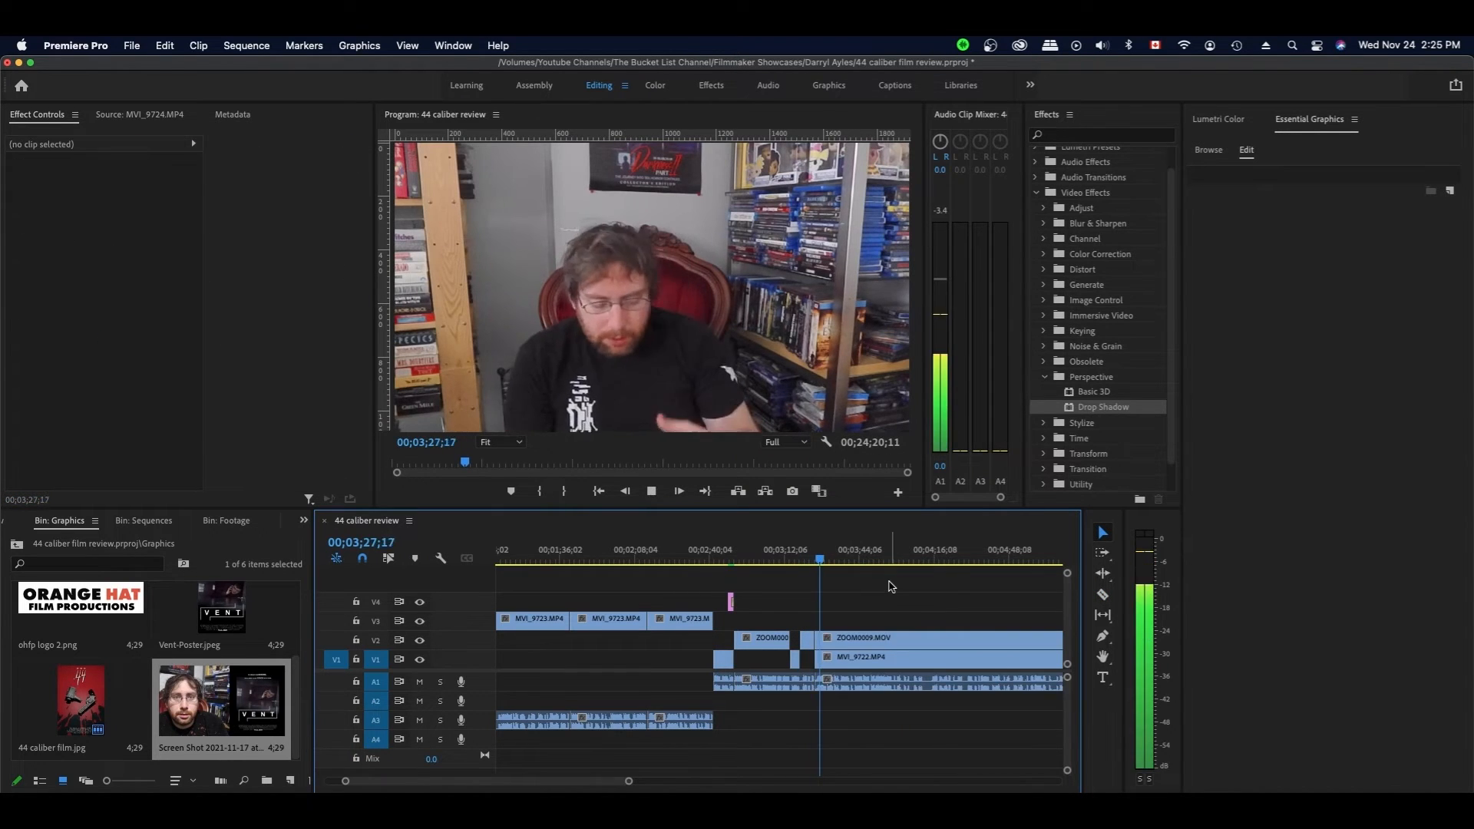
{"action": "key", "text": "space"}
{"action": "key", "text": "super+s"}
{"action": "key", "text": "space"}
{"action": "key", "text": "space"}
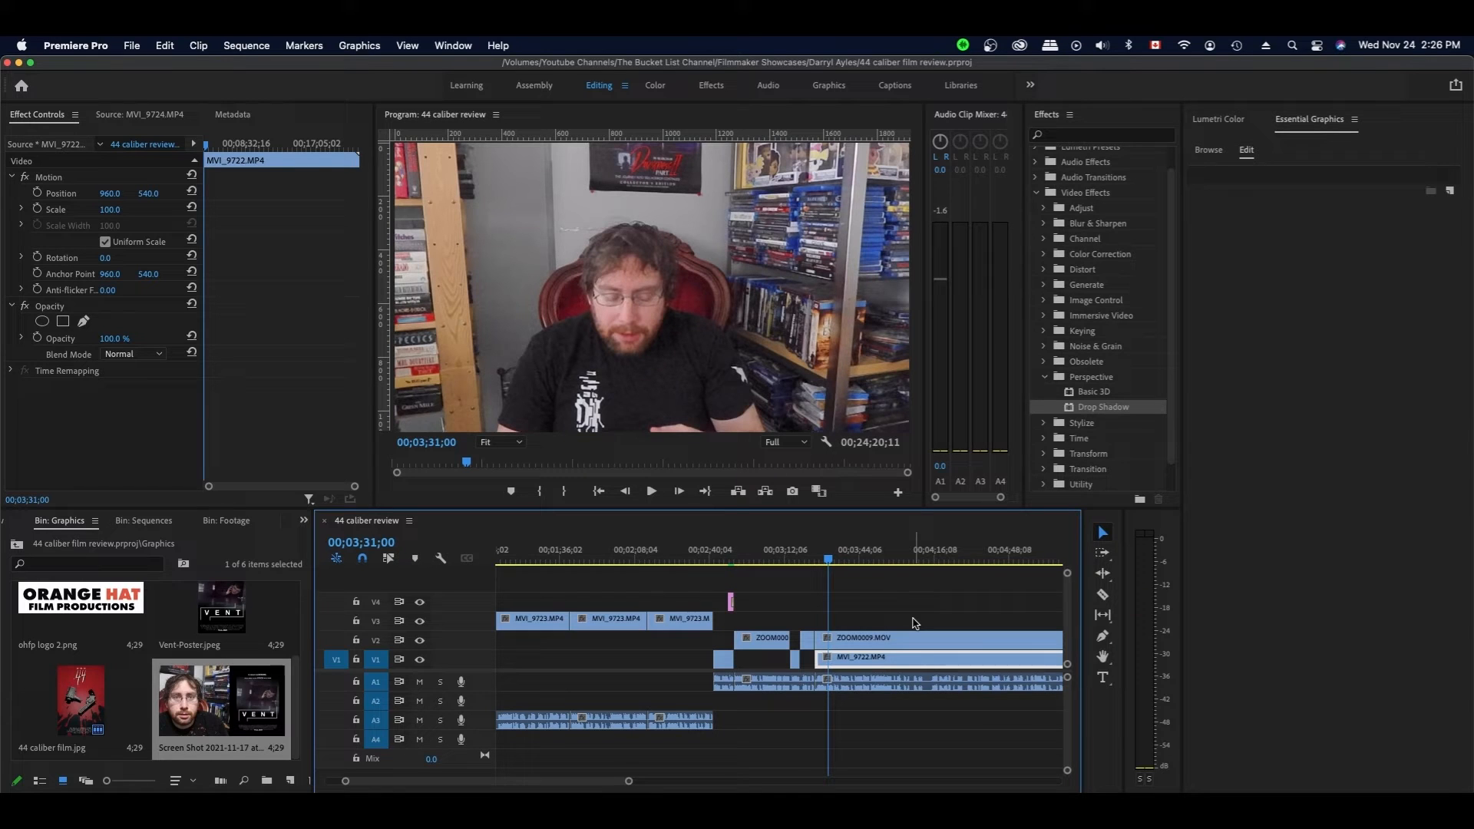
- Rewatch the edited section from about 4;04
{"action": "left_click", "coordinate": [903, 613]}
{"action": "key", "text": "space"}
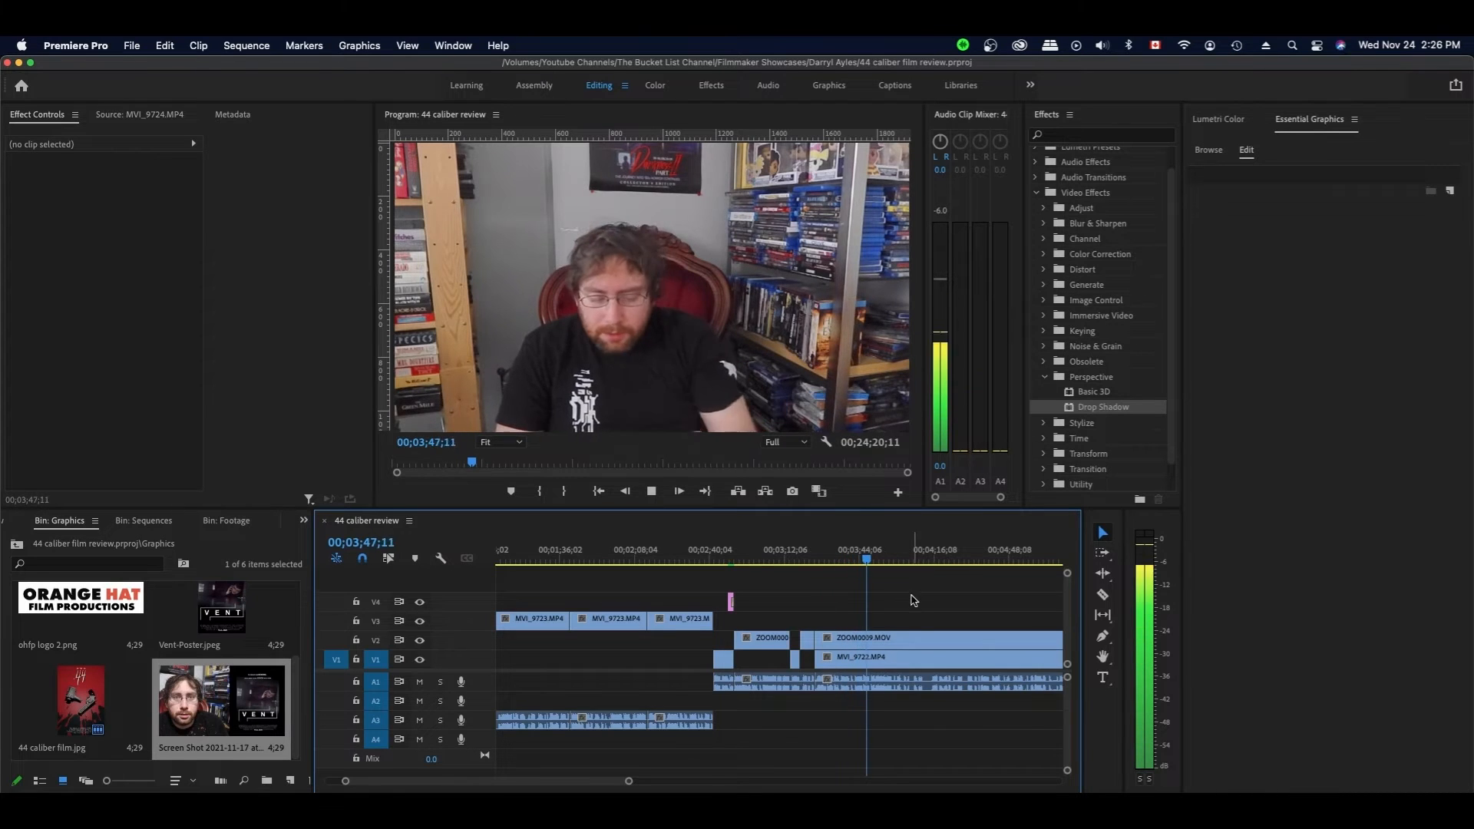
{"action": "scroll", "coordinate": [915, 607], "scroll_direction": "right", "scroll_amount": 3}
{"action": "left_click", "coordinate": [778, 657]}
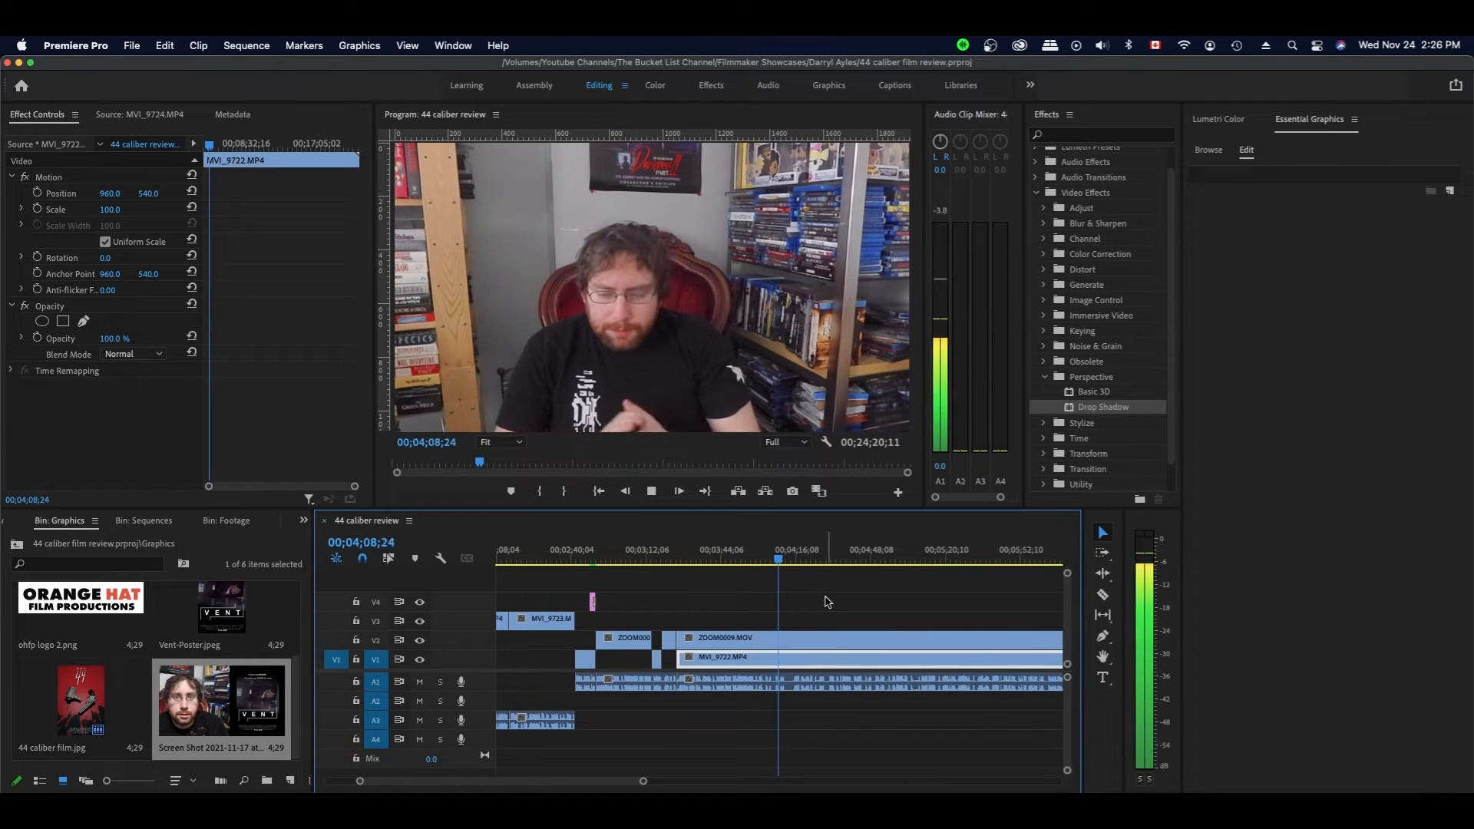
{"action": "left_click", "coordinate": [768, 559]}
{"action": "scroll", "coordinate": [777, 583], "scroll_direction": "left", "scroll_amount": 2}
{"action": "scroll", "coordinate": [780, 584], "scroll_direction": "left", "scroll_amount": 2}
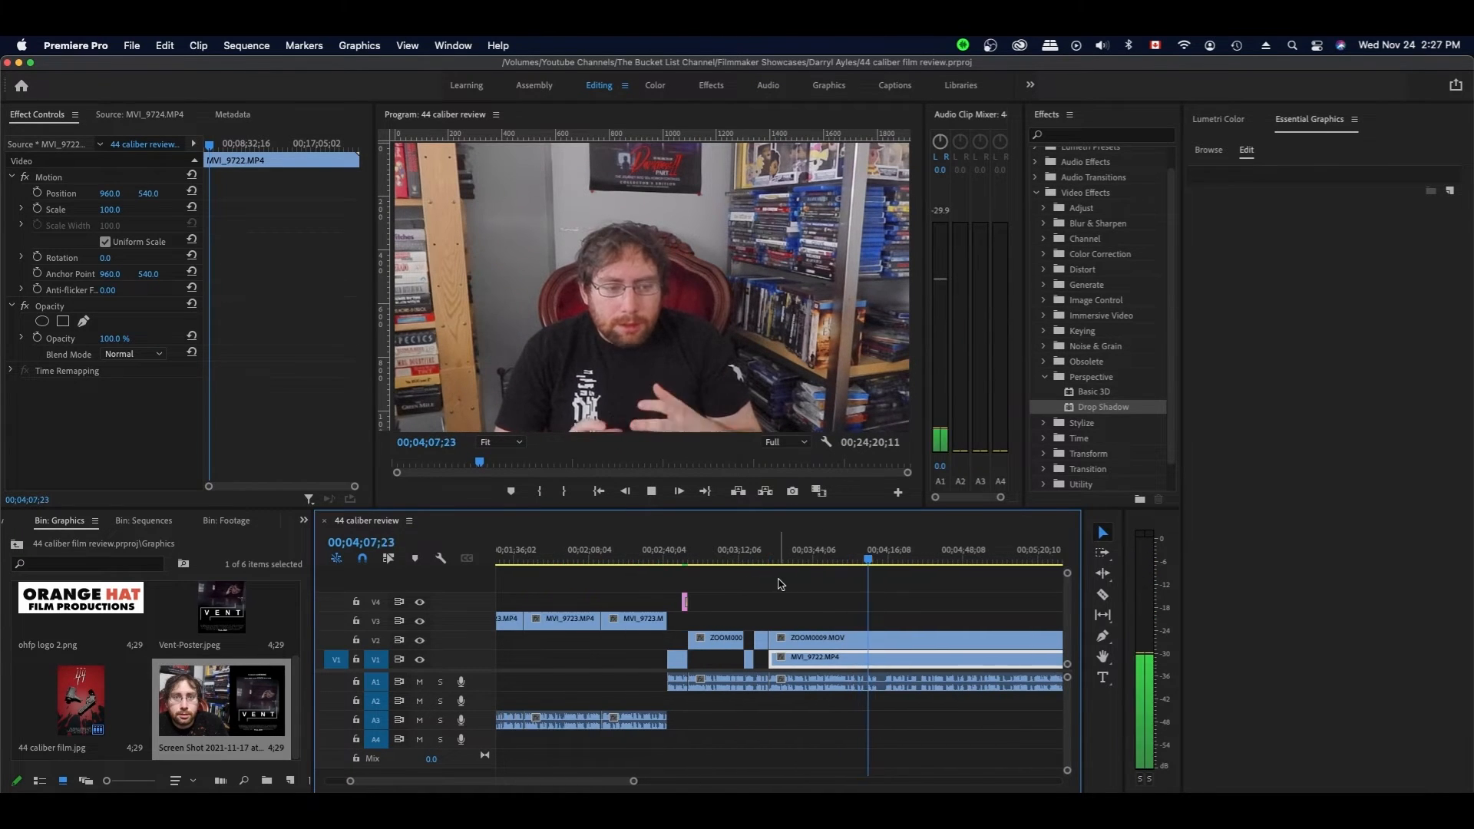
{"action": "key", "text": "space"}
- Cut the V1 clip at the new cut point and trim the close-up's start to it
{"action": "left_click", "coordinate": [890, 560]}
{"action": "key", "text": "space"}
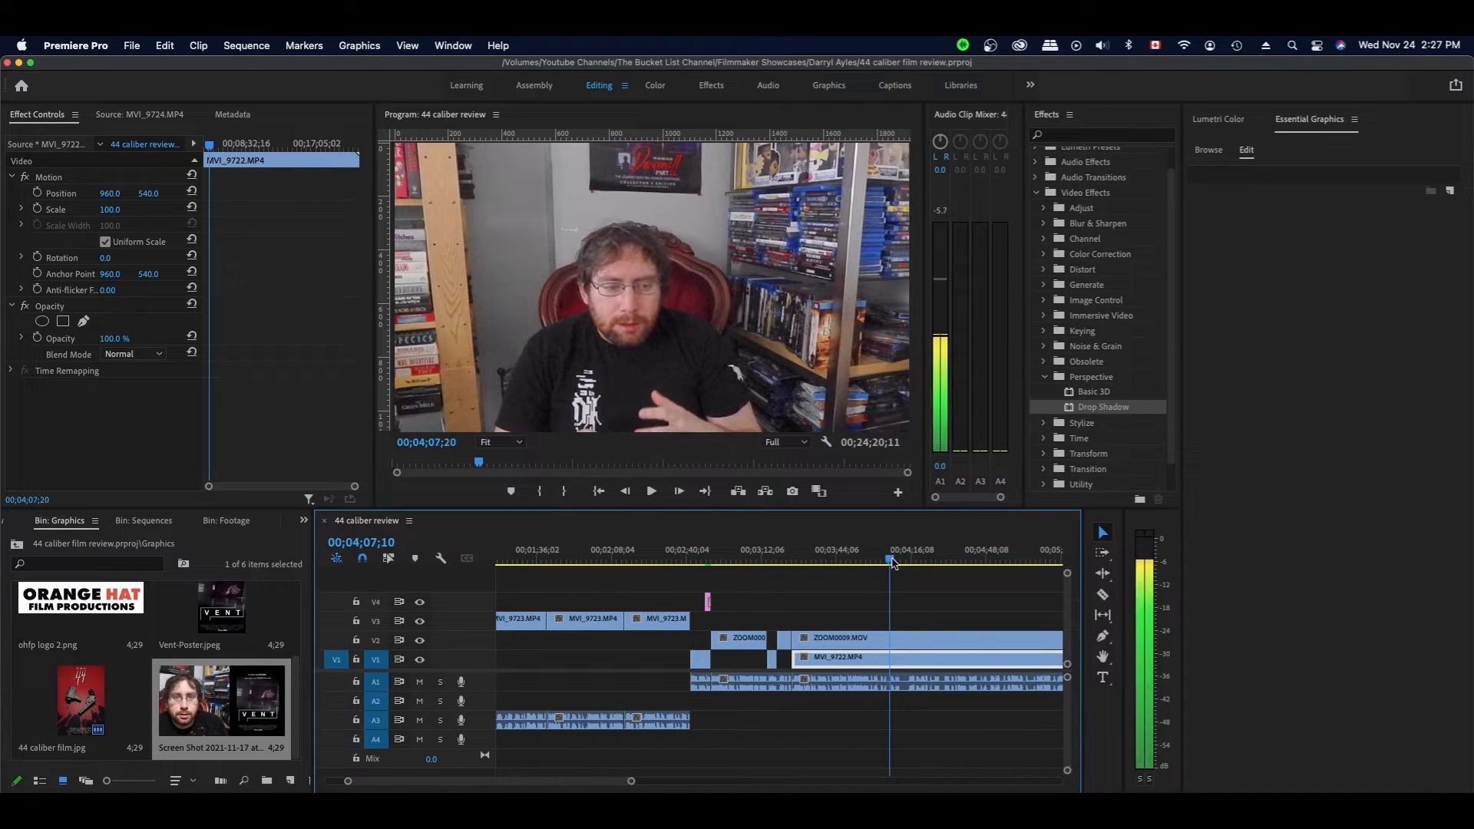
{"action": "scroll", "coordinate": [892, 563], "scroll_direction": "left", "scroll_amount": 1}
{"action": "key", "text": "c"}
{"action": "key", "text": "space"}
{"action": "left_click", "coordinate": [918, 659]}
{"action": "key", "text": "v"}
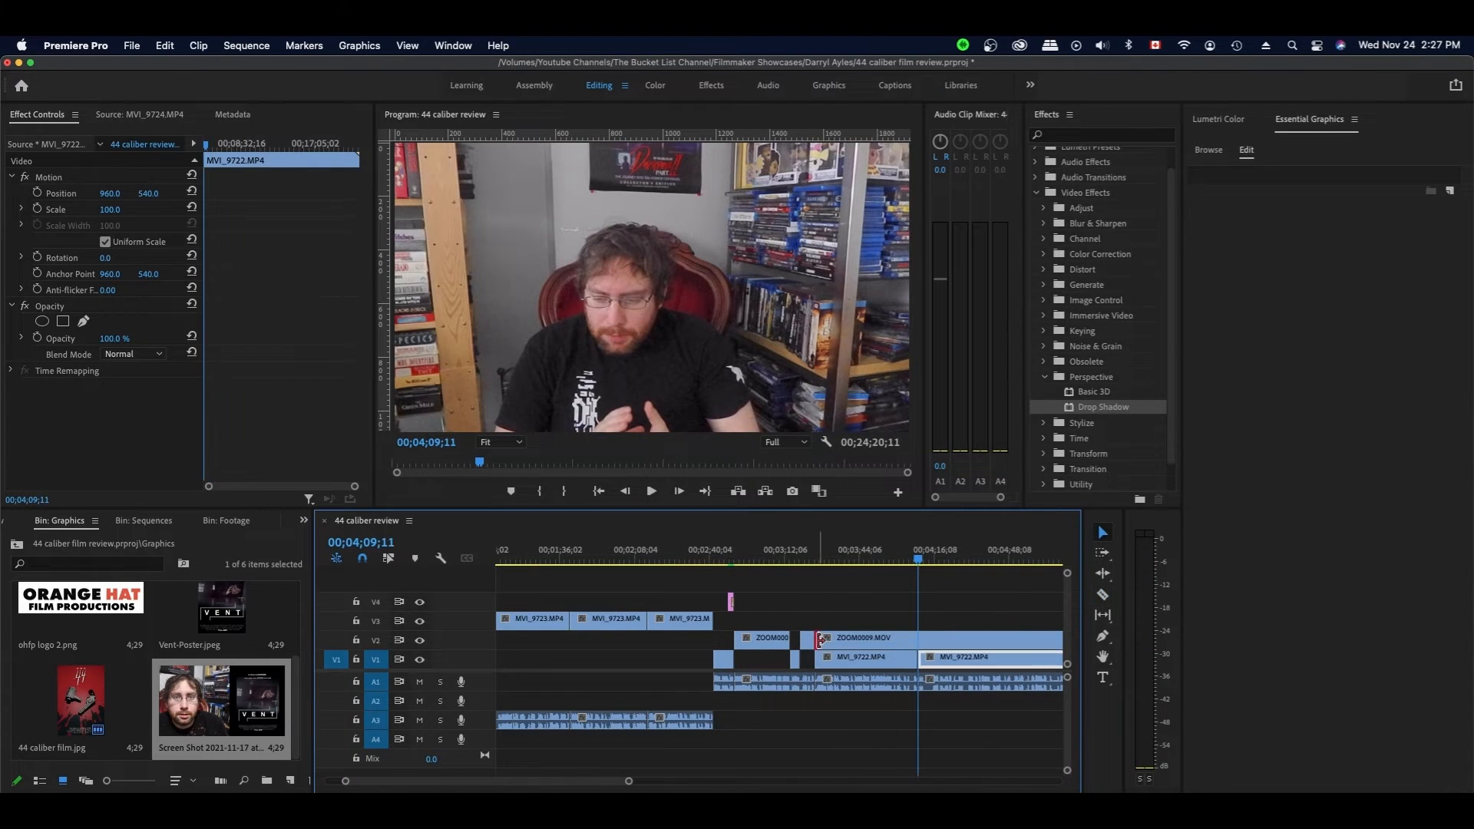
{"action": "left_click_drag", "start_coordinate": [817, 638], "coordinate": [918, 638]}
{"action": "scroll", "coordinate": [924, 609], "scroll_direction": "right", "scroll_amount": 4}
- Ripple-trim the clip starts up to the playhead in the next section
{"action": "left_click", "coordinate": [747, 559]}
{"action": "key", "text": "space"}
{"action": "key", "text": "space"}
{"action": "key", "text": "alt+q"}
{"action": "key", "text": "space"}
{"action": "key", "text": "d"}
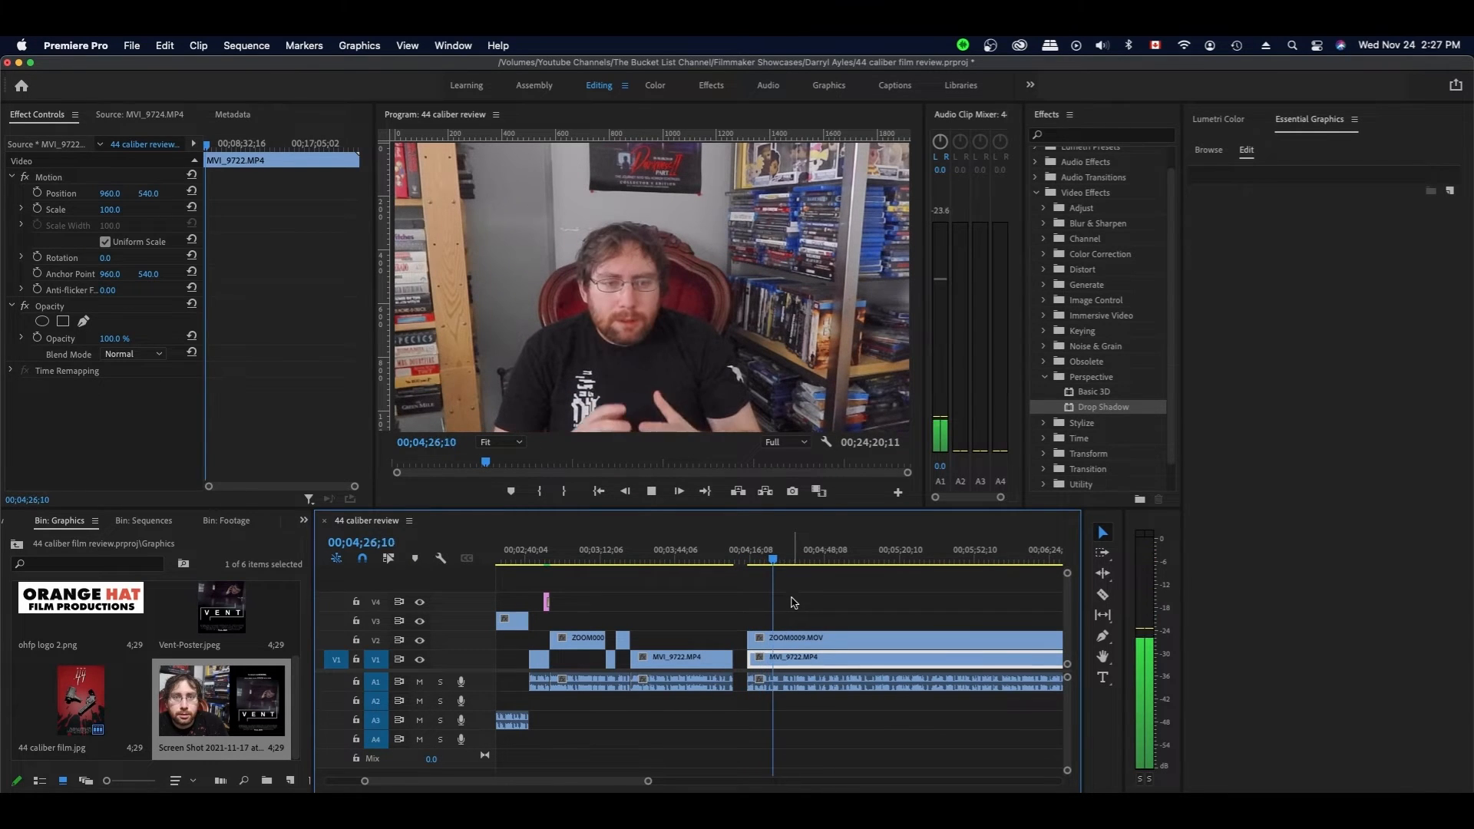
- Select the clips right of 4;26;03 and trim their heads to the playhead
{"action": "scroll", "coordinate": [779, 566], "scroll_direction": "left", "scroll_amount": 3}
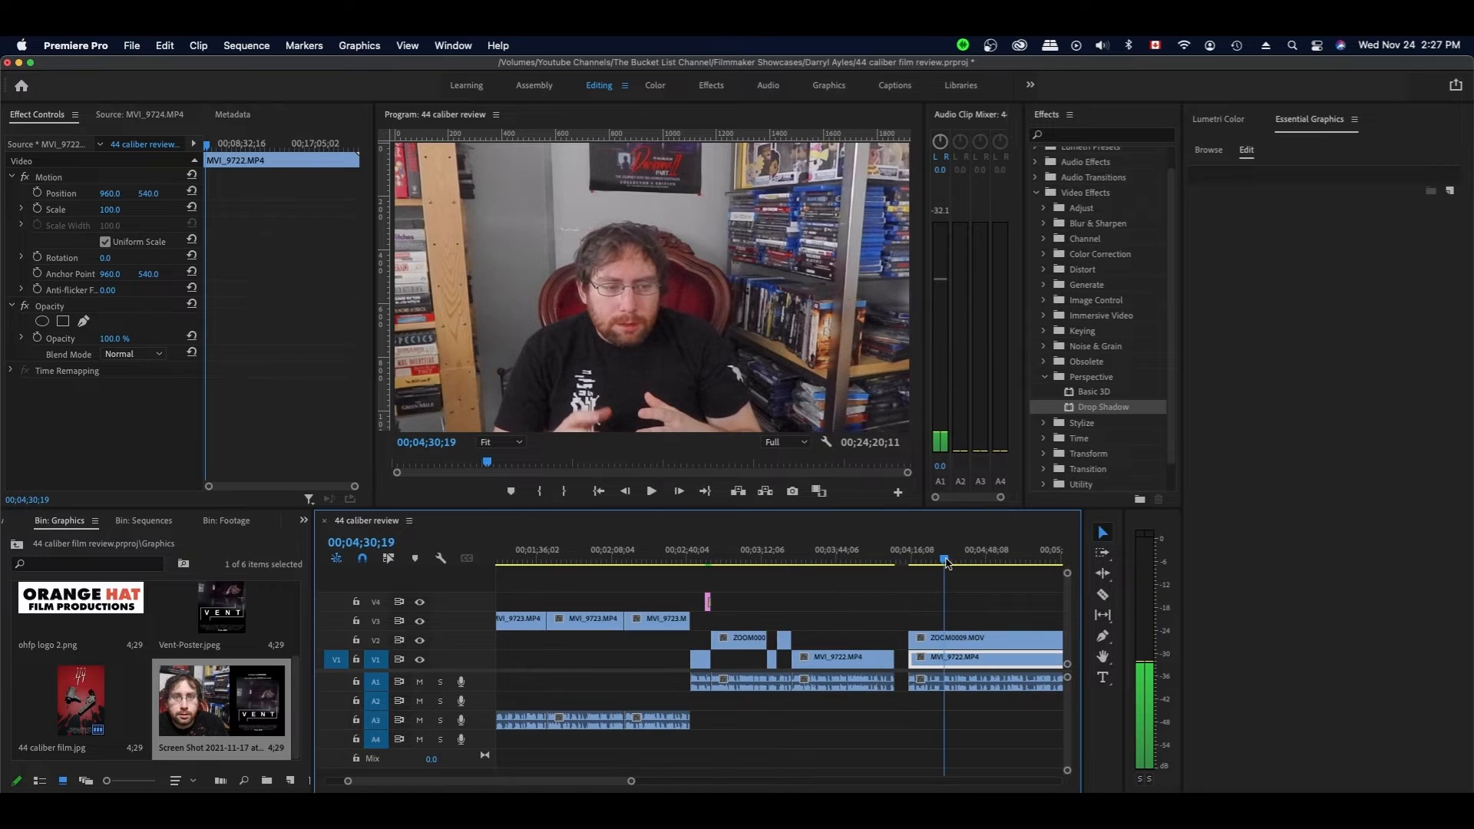
{"action": "scroll", "coordinate": [779, 566], "scroll_direction": "right", "scroll_amount": 2}
{"action": "key", "text": "space"}
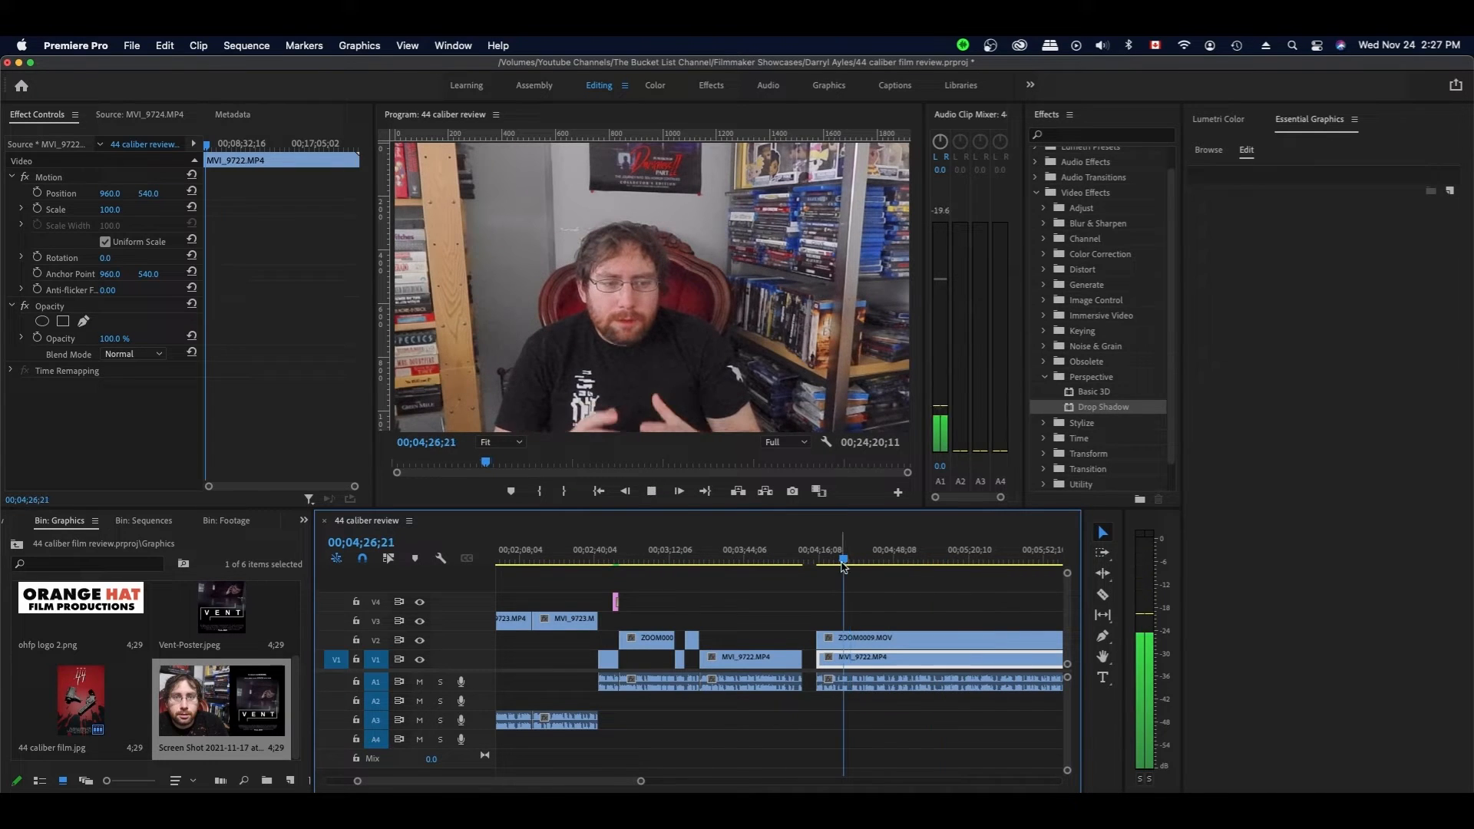
{"action": "left_click", "coordinate": [842, 563]}
{"action": "left_click_drag", "start_coordinate": [861, 601], "coordinate": [842, 653]}
{"action": "left_click", "coordinate": [792, 561]}
{"action": "scroll", "coordinate": [793, 563], "scroll_direction": "left", "scroll_amount": 1}
{"action": "key", "text": "space"}
{"action": "key", "text": "space"}
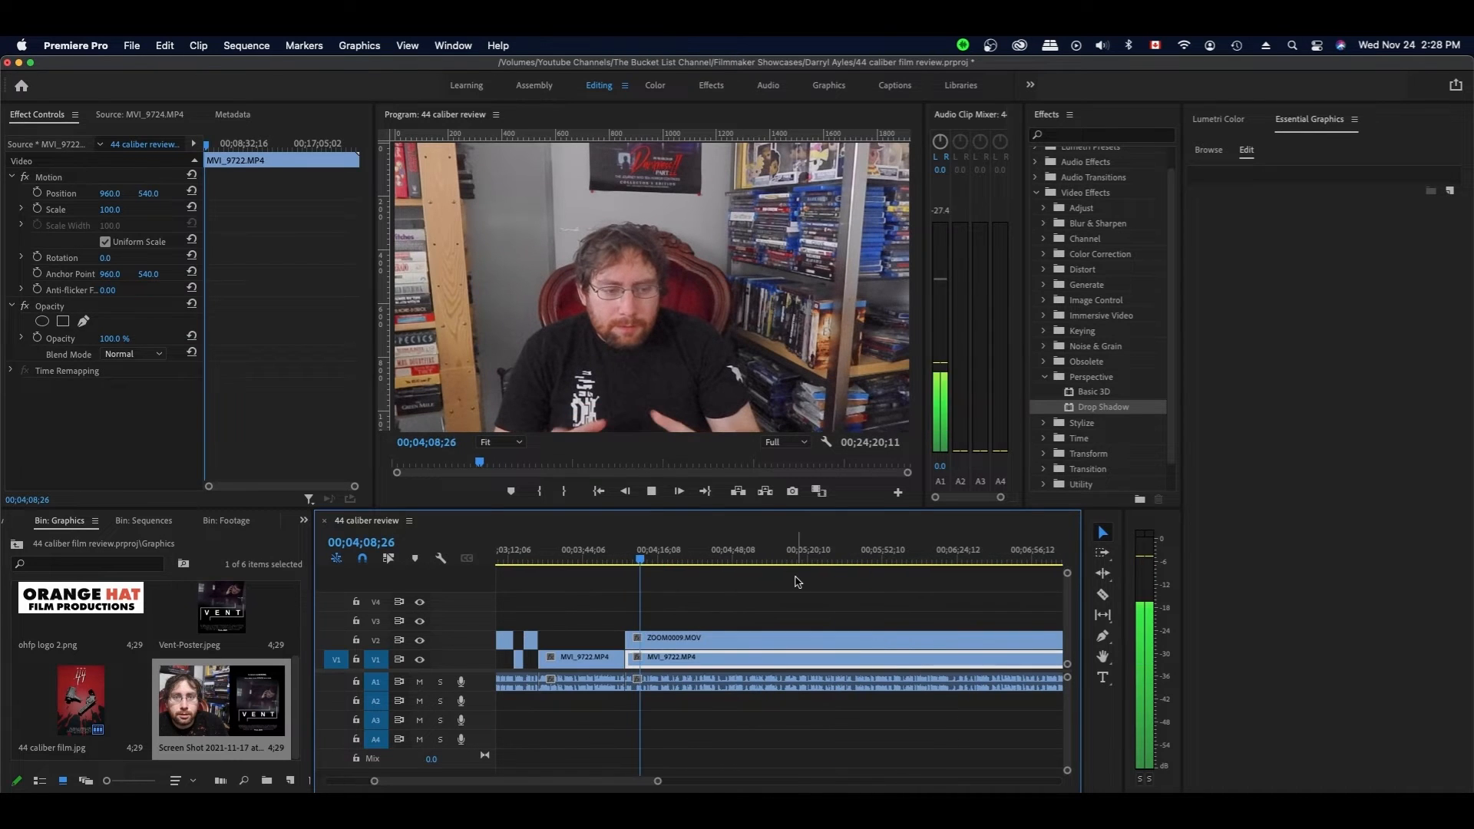
- Split the ZOOM0009 close-up at the first pause and select the clips after the cut
{"action": "left_click", "coordinate": [773, 597]}
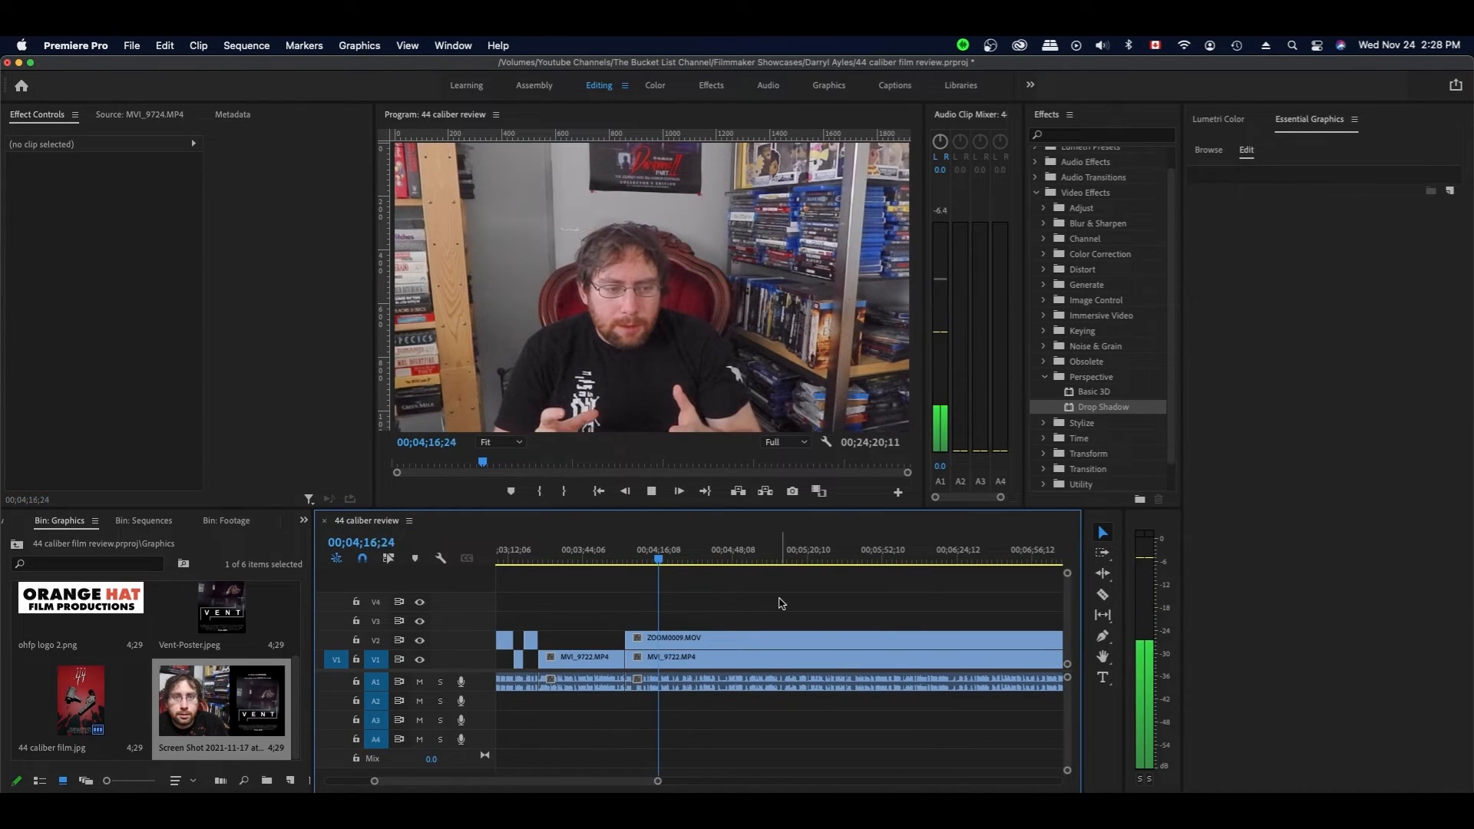
{"action": "key", "text": "space"}
{"action": "key", "text": "c"}
{"action": "left_click", "coordinate": [662, 638]}
{"action": "key", "text": "v"}
{"action": "left_click_drag", "start_coordinate": [699, 614], "coordinate": [684, 657]}
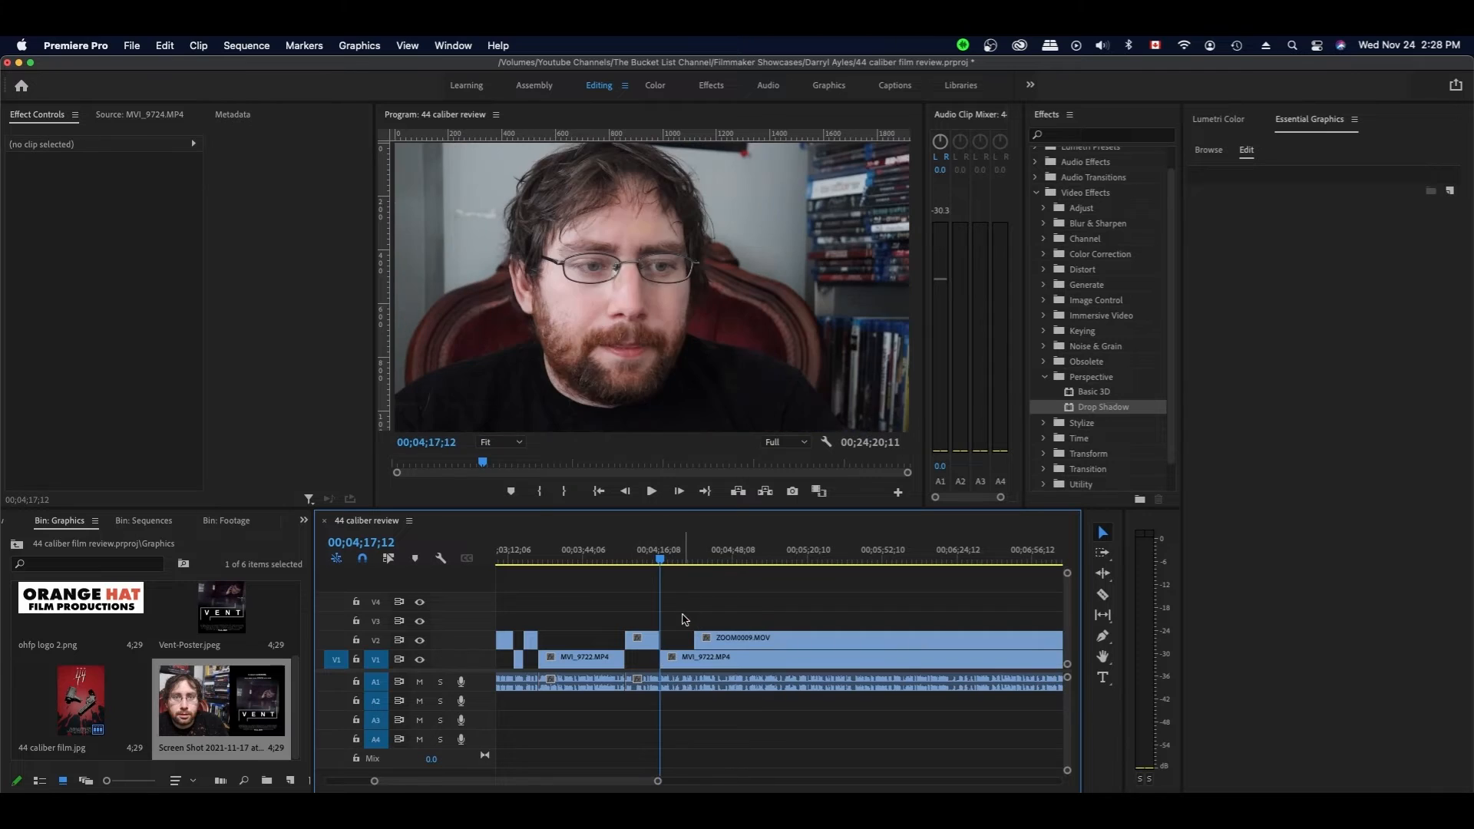
{"action": "left_click", "coordinate": [684, 614]}
{"action": "key", "text": "space"}
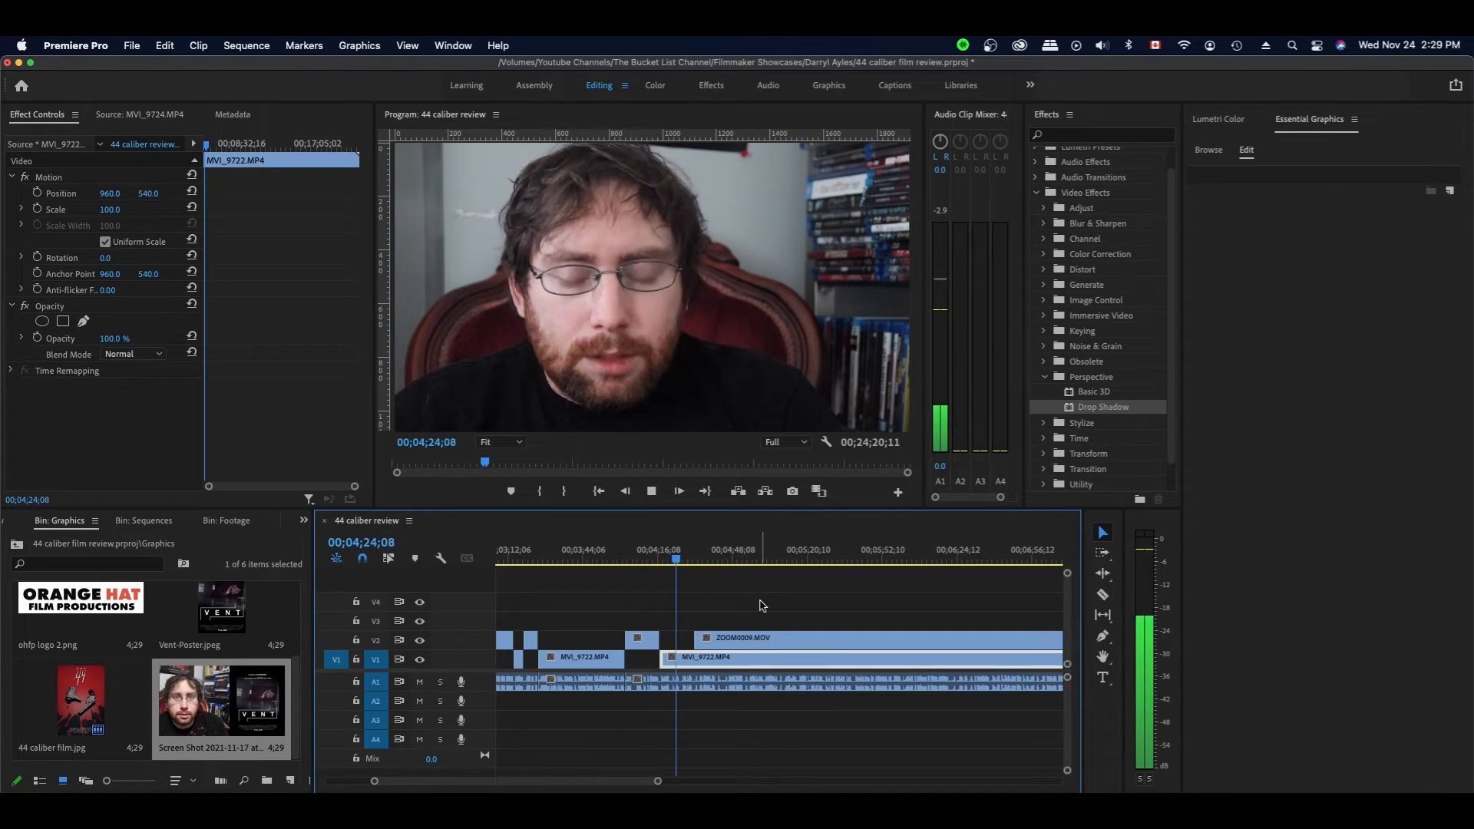
- Trim the close-up's start to the playhead and split the V1 talking-head clip
{"action": "key", "text": "space"}
{"action": "left_click_drag", "start_coordinate": [696, 643], "coordinate": [681, 648]}
{"action": "key", "text": "c"}
{"action": "left_click", "coordinate": [680, 657]}
{"action": "key", "text": "v"}
{"action": "key", "text": "space"}
{"action": "left_click", "coordinate": [768, 657]}
{"action": "left_click", "coordinate": [786, 586]}
- Split the A1 audio at the clip edge
{"action": "key", "text": "space"}
{"action": "key", "text": "c"}
{"action": "left_click", "coordinate": [680, 681]}
{"action": "key", "text": "v"}
{"action": "key", "text": "space"}
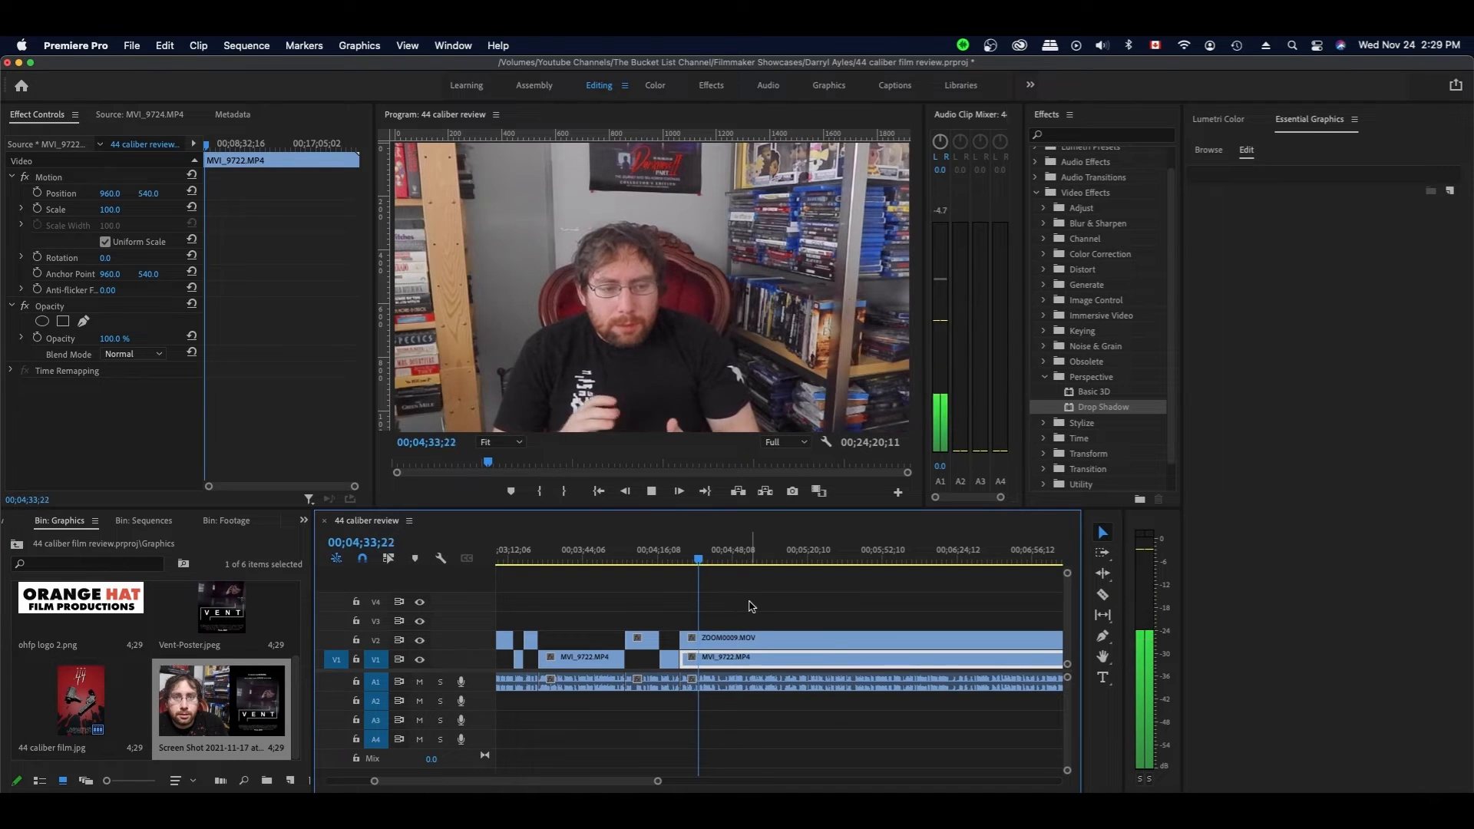
- Trim the clips' starts near 4;35, slide them left to close the gap, and save
{"action": "left_click_drag", "start_coordinate": [709, 563], "coordinate": [701, 564]}
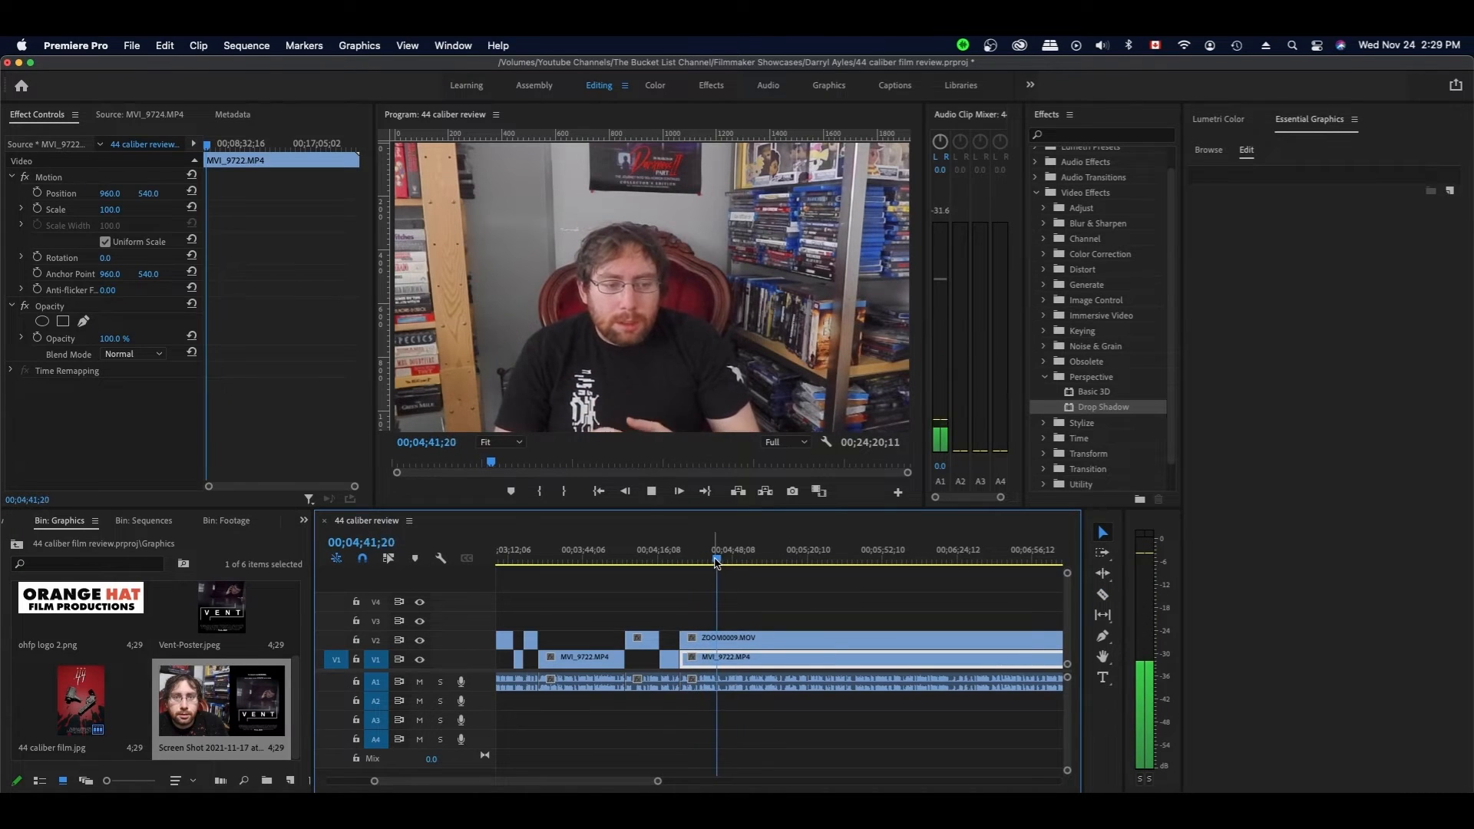
{"action": "key", "text": "space"}
{"action": "key", "text": "Left"}
{"action": "key", "text": "Left"}
{"action": "left_click_drag", "start_coordinate": [721, 591], "coordinate": [723, 643]}
{"action": "key", "text": "Up"}
{"action": "key", "text": "super+s"}
{"action": "left_click", "coordinate": [729, 618]}
{"action": "key", "text": "space"}
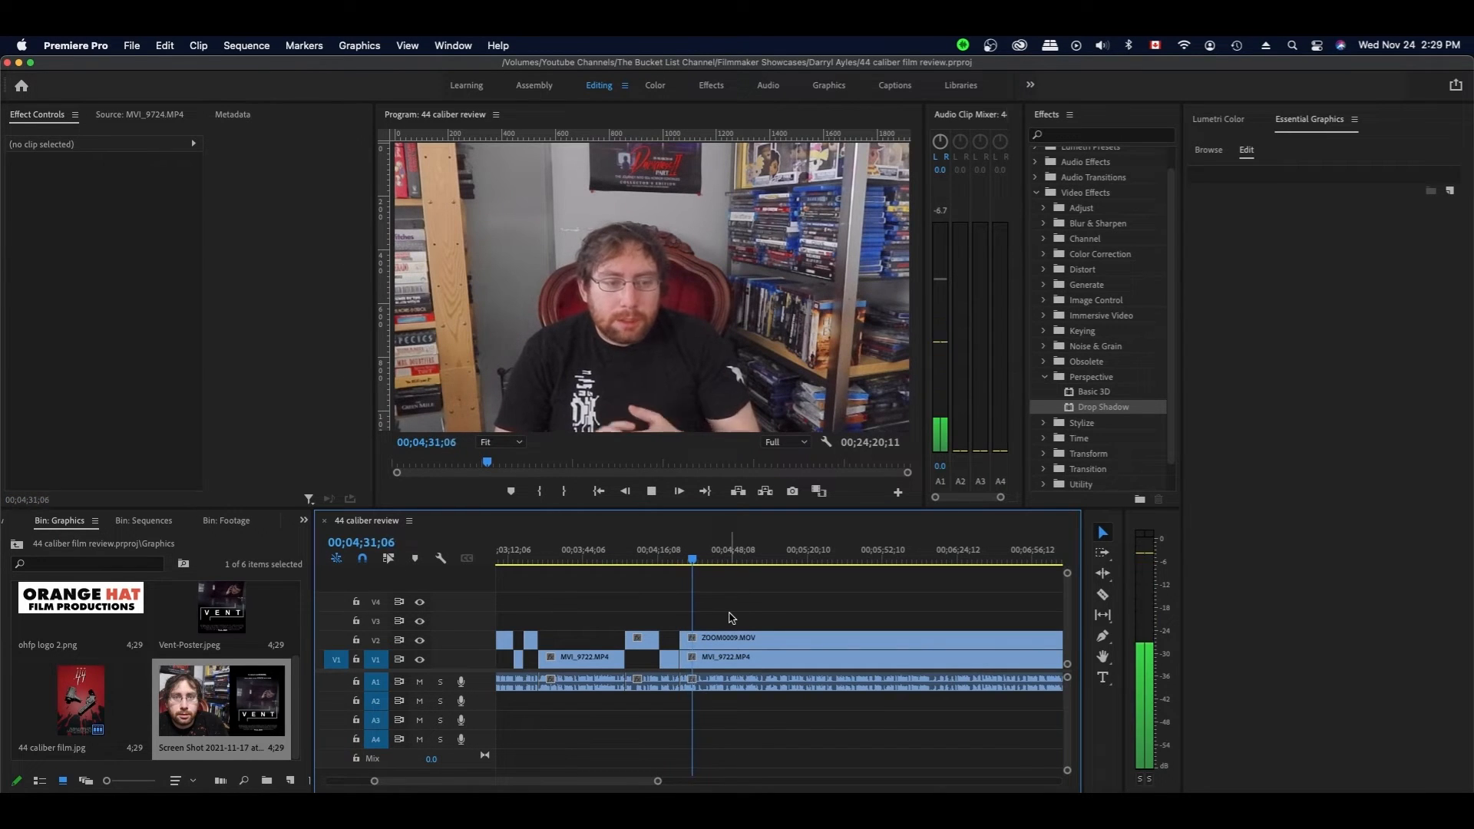
- Cut the close-up and audio at 4;33;00 and trim the talking-head clip's start
{"action": "key", "text": "d"}
{"action": "left_click", "coordinate": [695, 560]}
{"action": "key", "text": "space"}
{"action": "key", "text": "c"}
{"action": "left_click", "coordinate": [698, 677]}
{"action": "key", "text": "v"}
{"action": "key", "text": "space"}
{"action": "left_click_drag", "start_coordinate": [686, 658], "coordinate": [710, 641]}
- Trim the following clips' starts at 4;38;10 and save the project
{"action": "left_click", "coordinate": [706, 560]}
{"action": "key", "text": "space"}
{"action": "left_click", "coordinate": [701, 641], "text": "shift"}
{"action": "key", "text": "space"}
{"action": "left_click", "coordinate": [758, 600]}
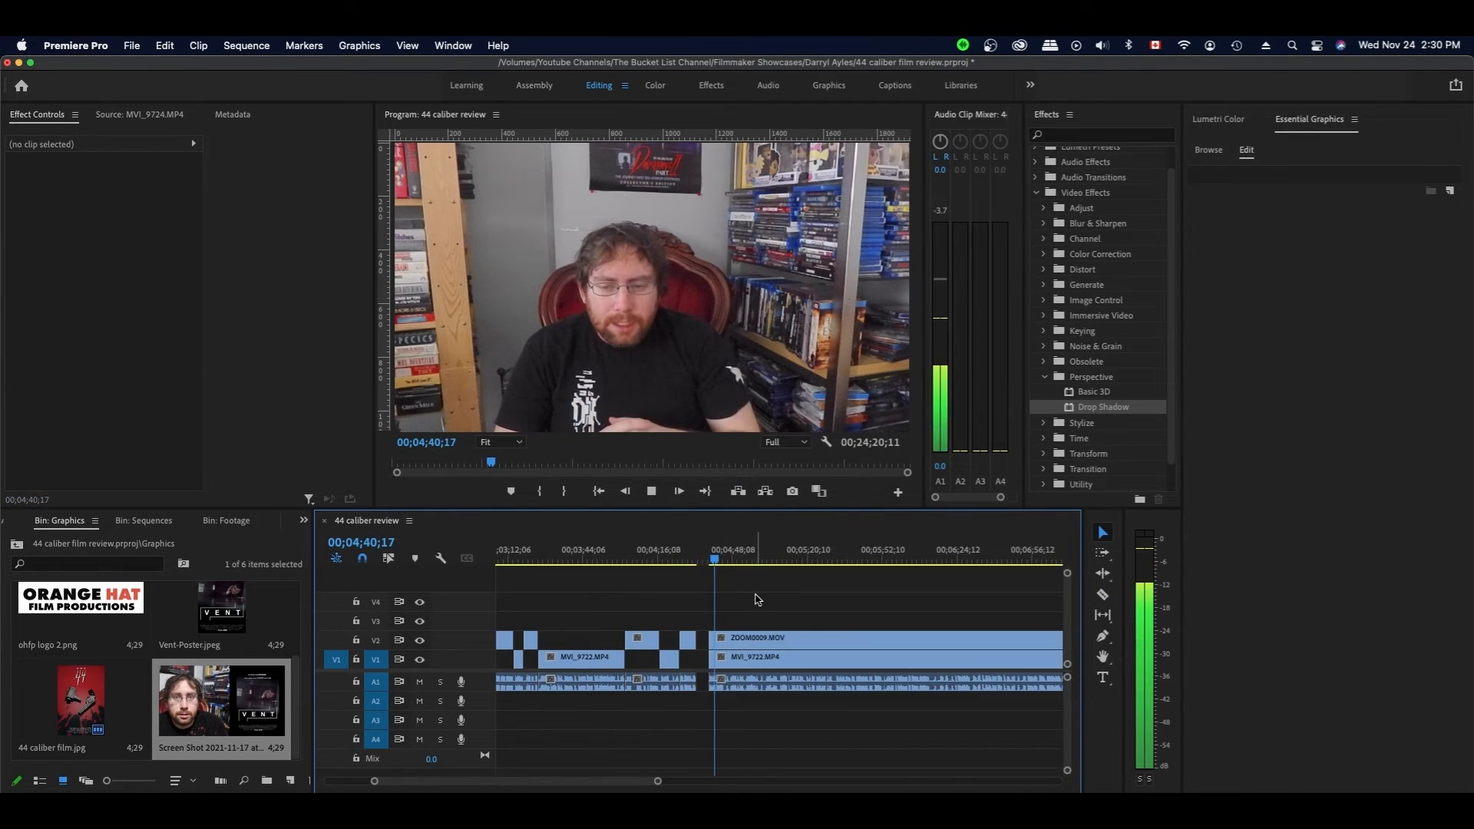
{"action": "key", "text": "d"}
{"action": "key", "text": "super+s"}
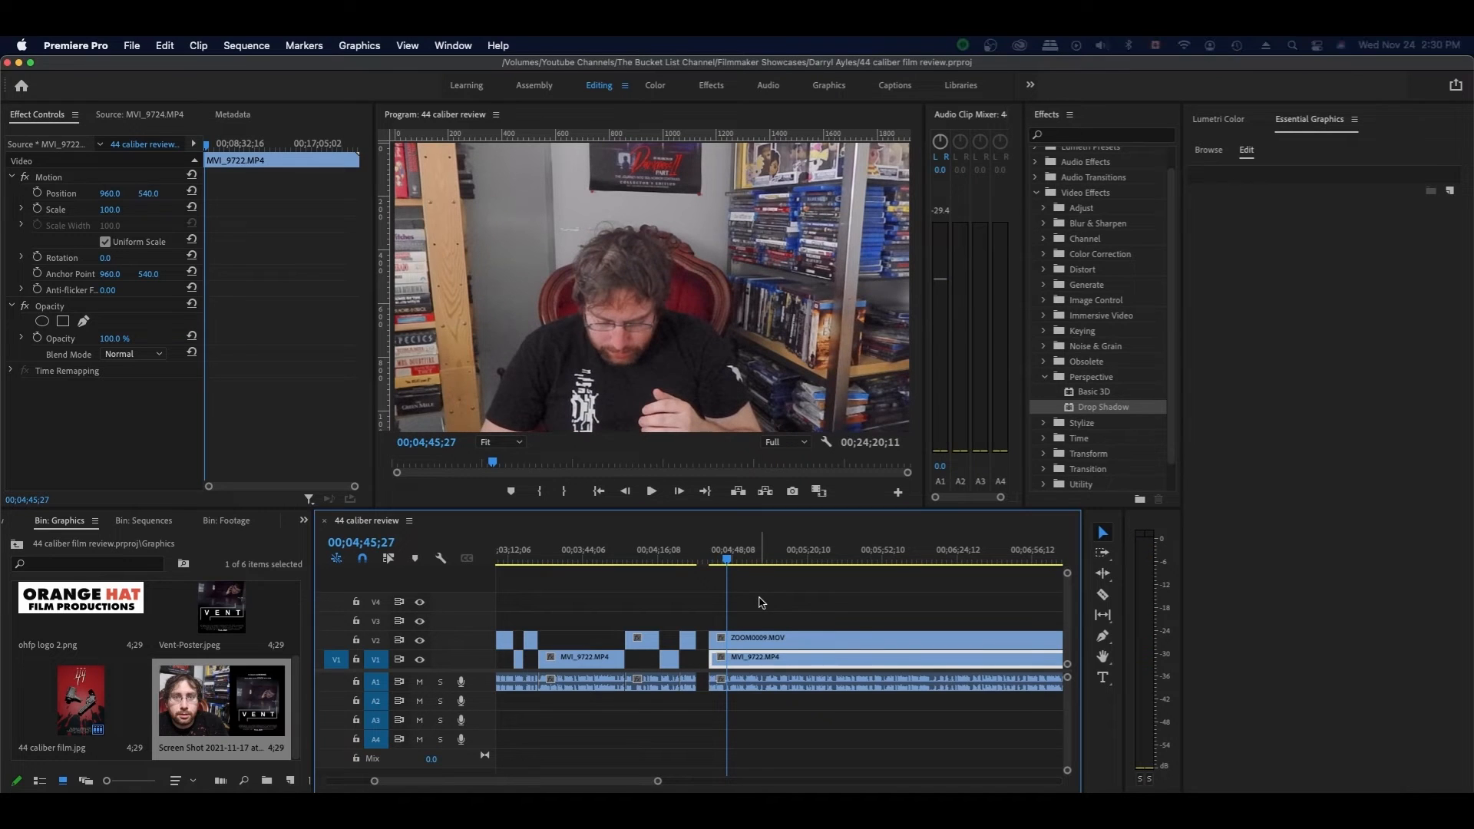
{"action": "key", "text": "space"}
- Cut the talking-head clip at 4;45;00 and slide the short piece left into the gap
{"action": "left_click", "coordinate": [724, 564]}
{"action": "key", "text": "c"}
{"action": "left_click", "coordinate": [724, 659]}
{"action": "key", "text": "v"}
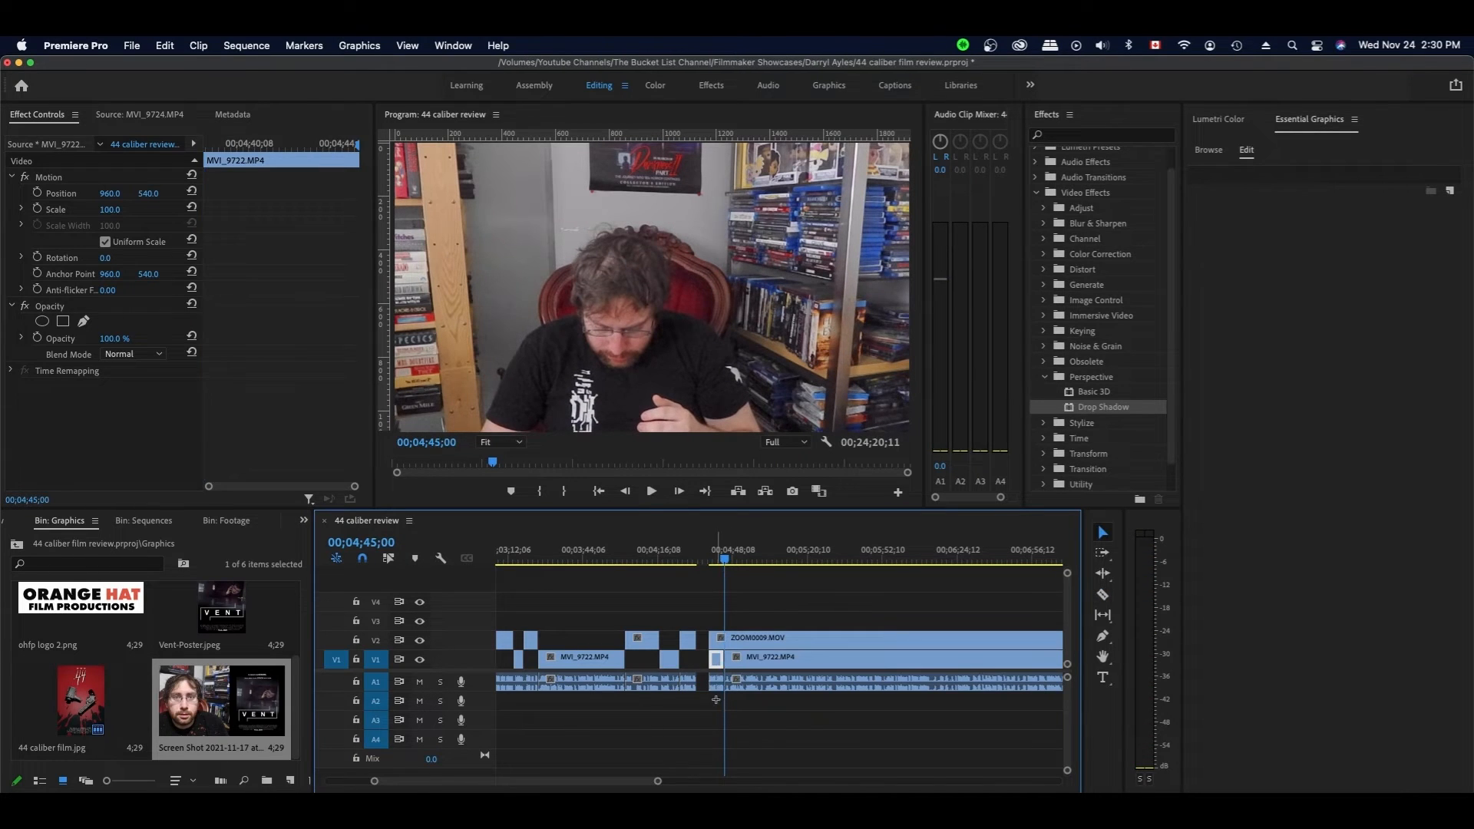
{"action": "left_click", "coordinate": [715, 698]}
{"action": "left_click_drag", "start_coordinate": [720, 658], "coordinate": [708, 660]}
{"action": "key", "text": "space"}
- Trim the long clips after the gap, slide them left against the previous edit, and save
{"action": "left_click_drag", "start_coordinate": [710, 641], "coordinate": [730, 646]}
{"action": "left_click", "coordinate": [757, 608]}
{"action": "key", "text": "space"}
{"action": "left_click_drag", "start_coordinate": [756, 644], "coordinate": [738, 644]}
{"action": "left_click", "coordinate": [711, 559]}
{"action": "key", "text": "super+s"}
{"action": "key", "text": "space"}
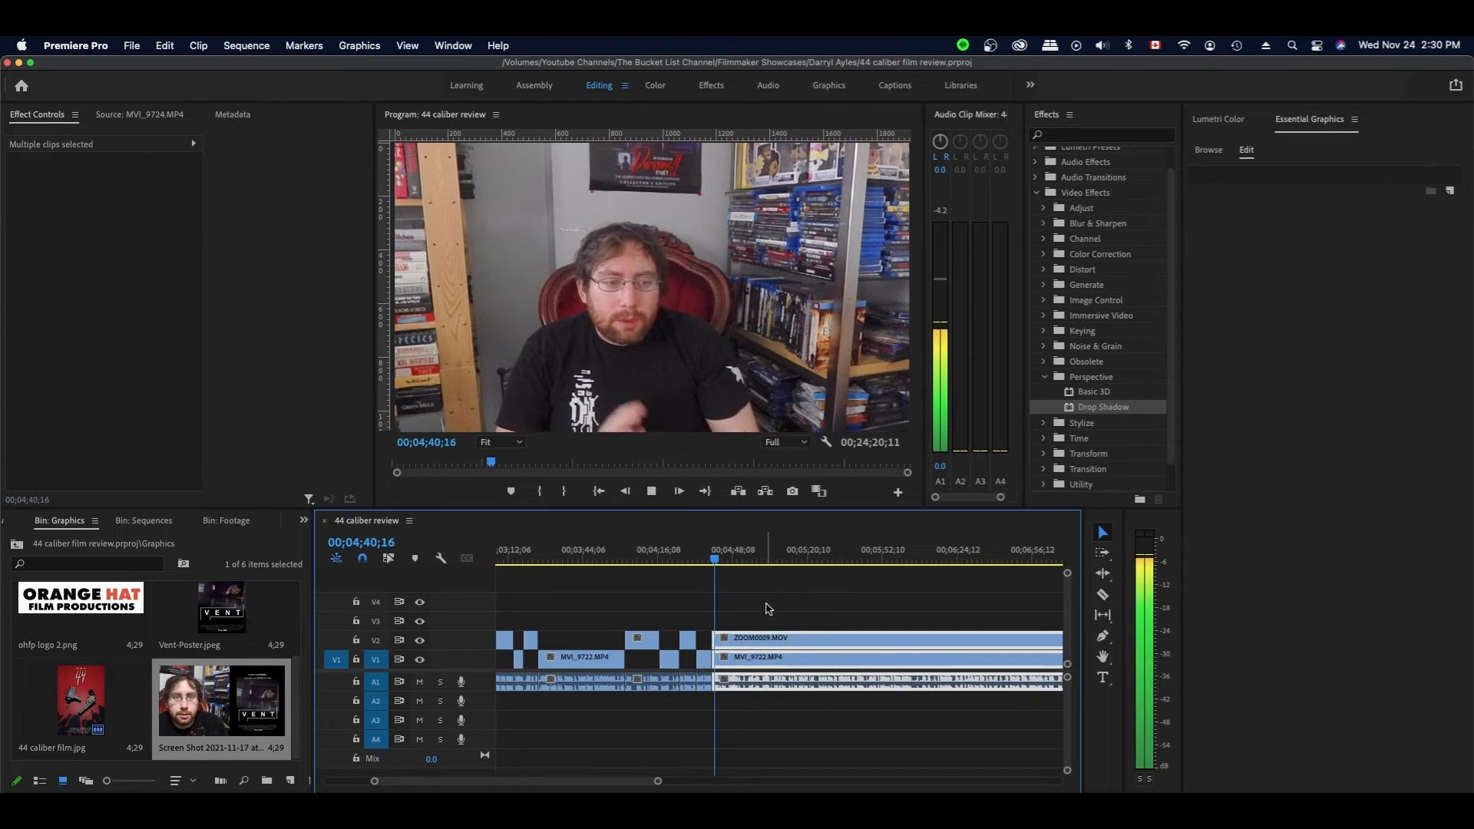
{"action": "left_click", "coordinate": [768, 608]}
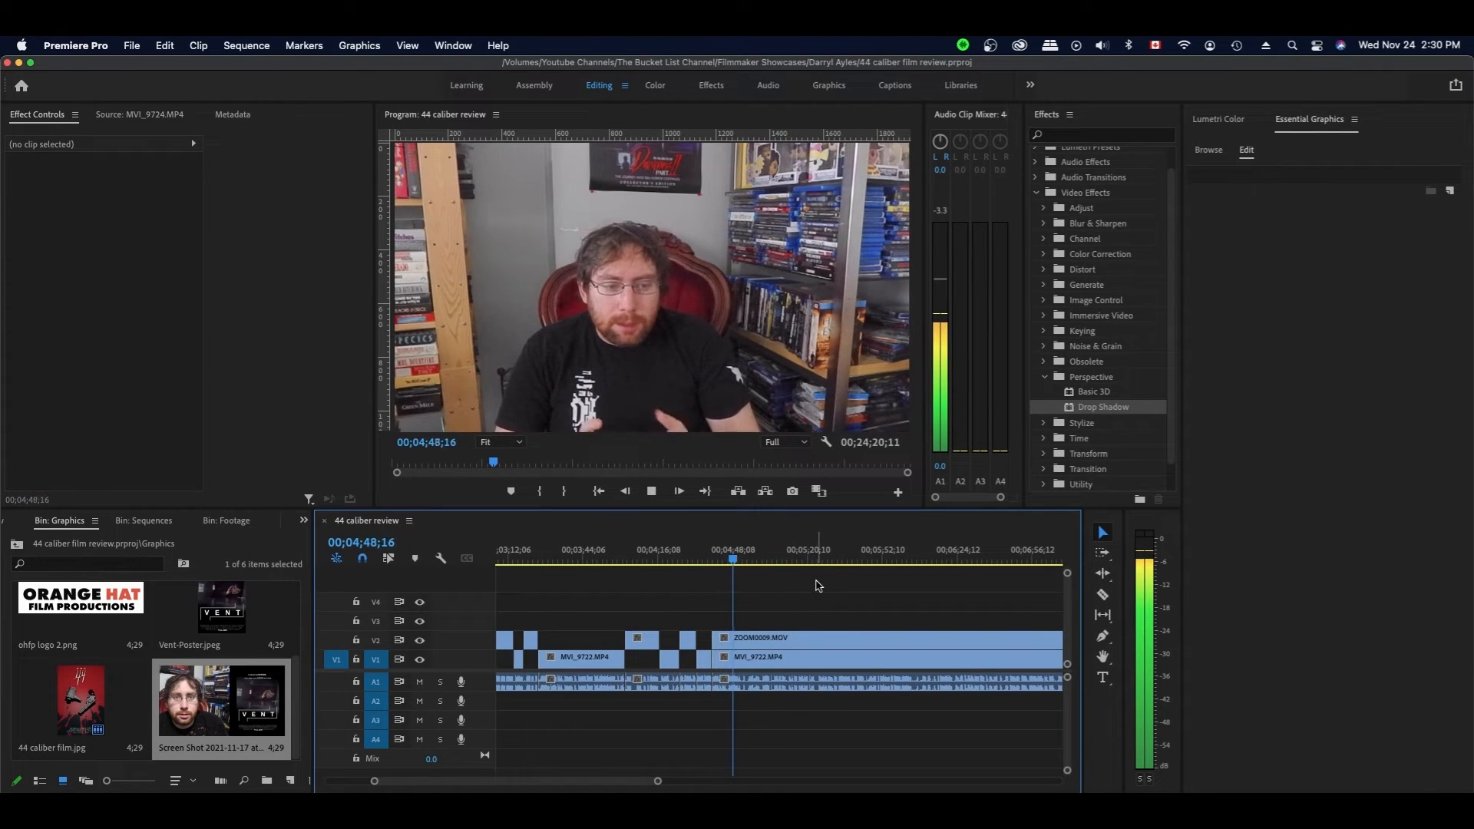
- Split the ZOOM0009 close-up at 00;05;24;06, the next pause
{"action": "left_click", "coordinate": [763, 654]}
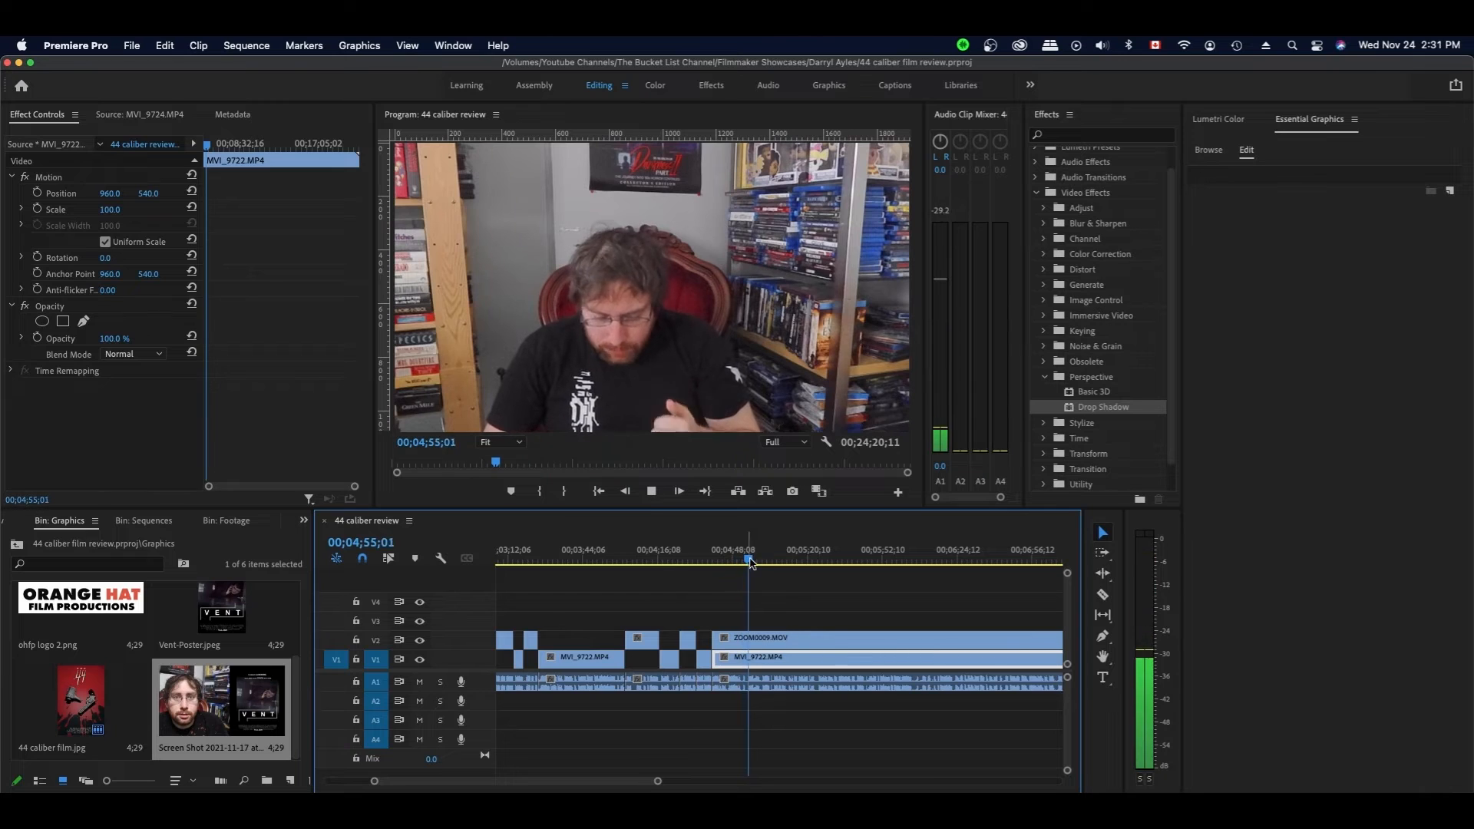
{"action": "scroll", "coordinate": [839, 599], "scroll_direction": "right", "scroll_amount": 3}
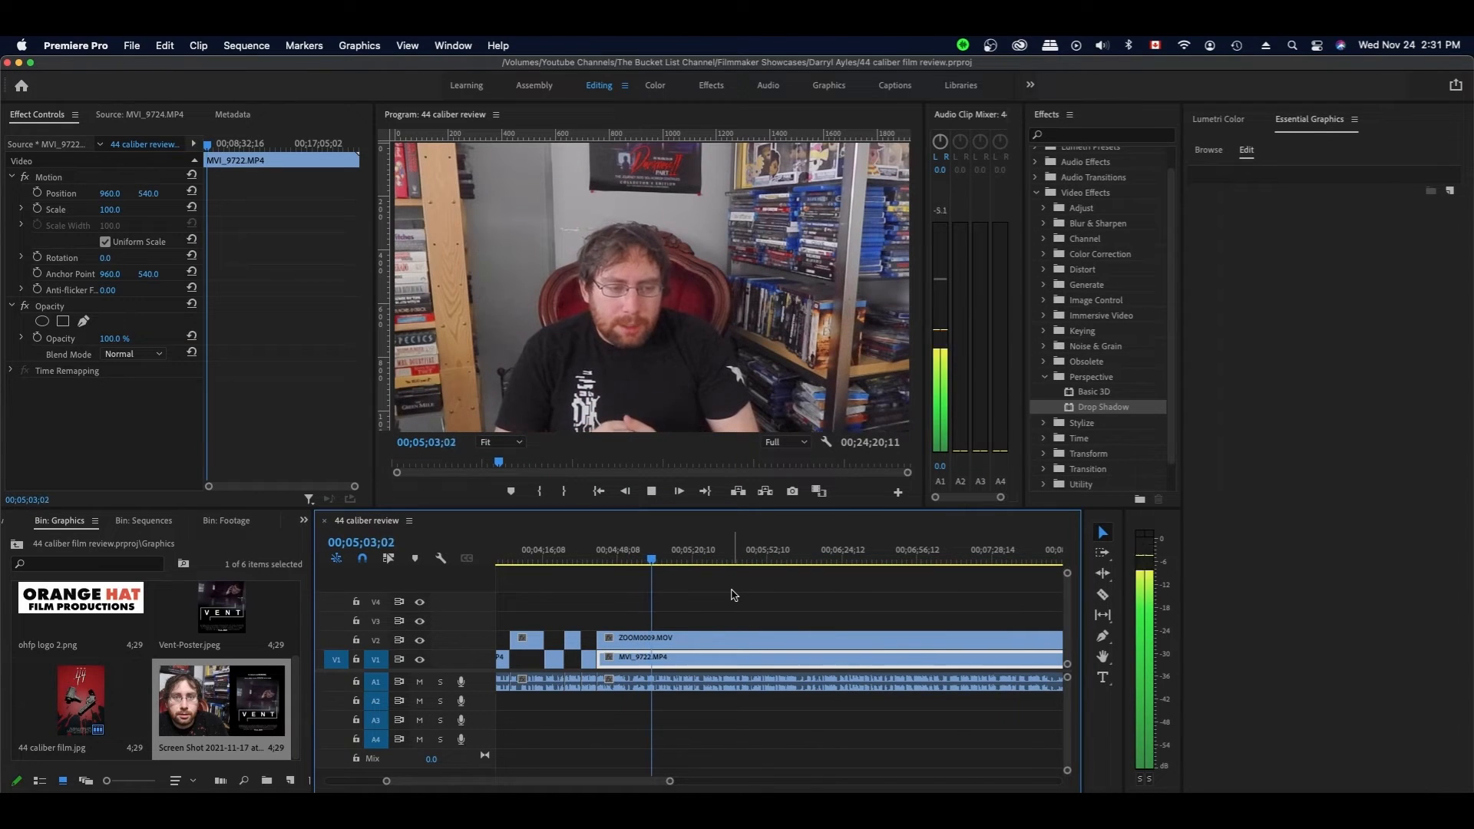
{"action": "left_click", "coordinate": [713, 621]}
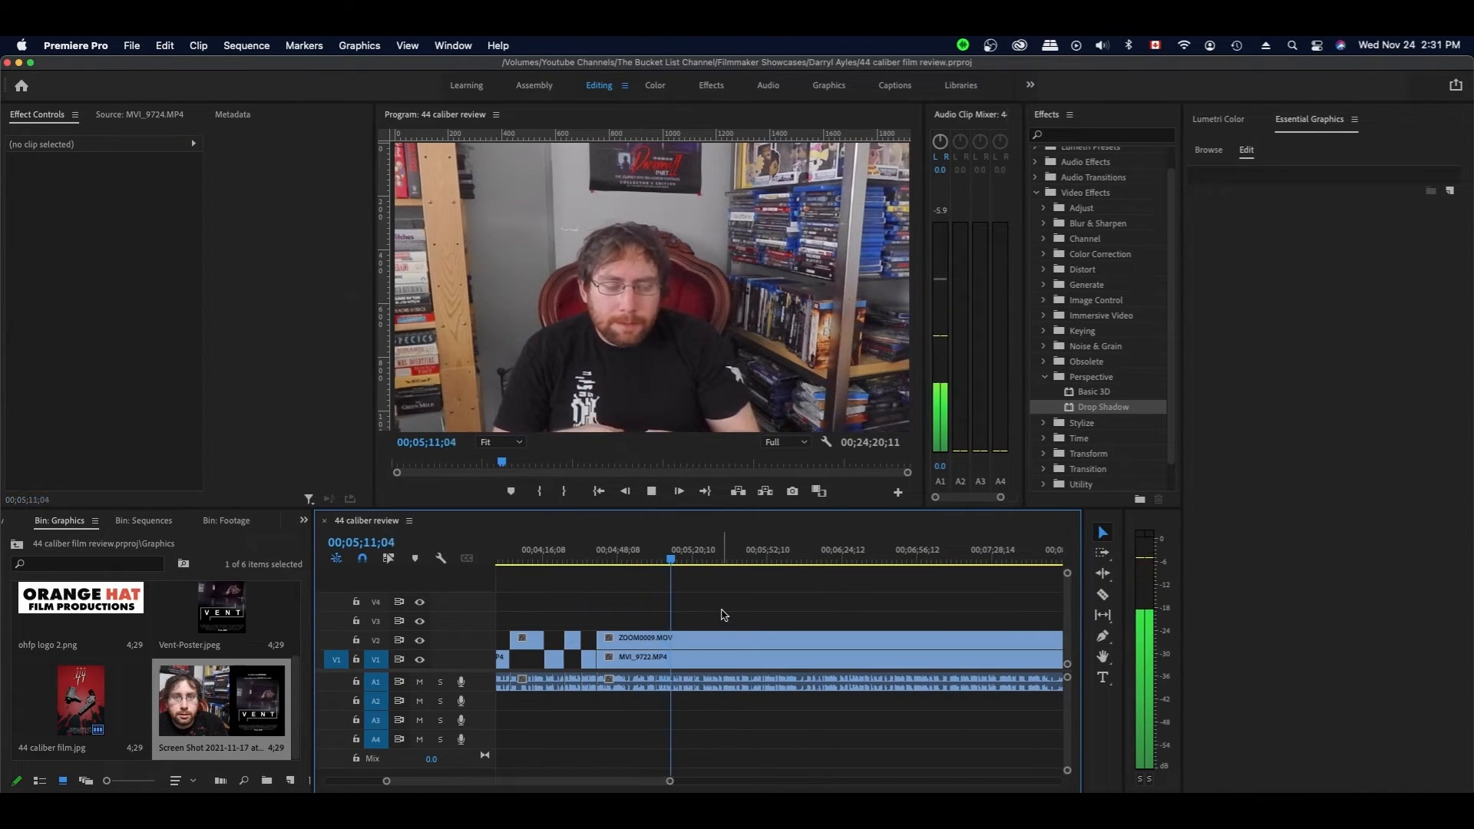
{"action": "scroll", "coordinate": [691, 618], "scroll_direction": "right", "scroll_amount": 1}
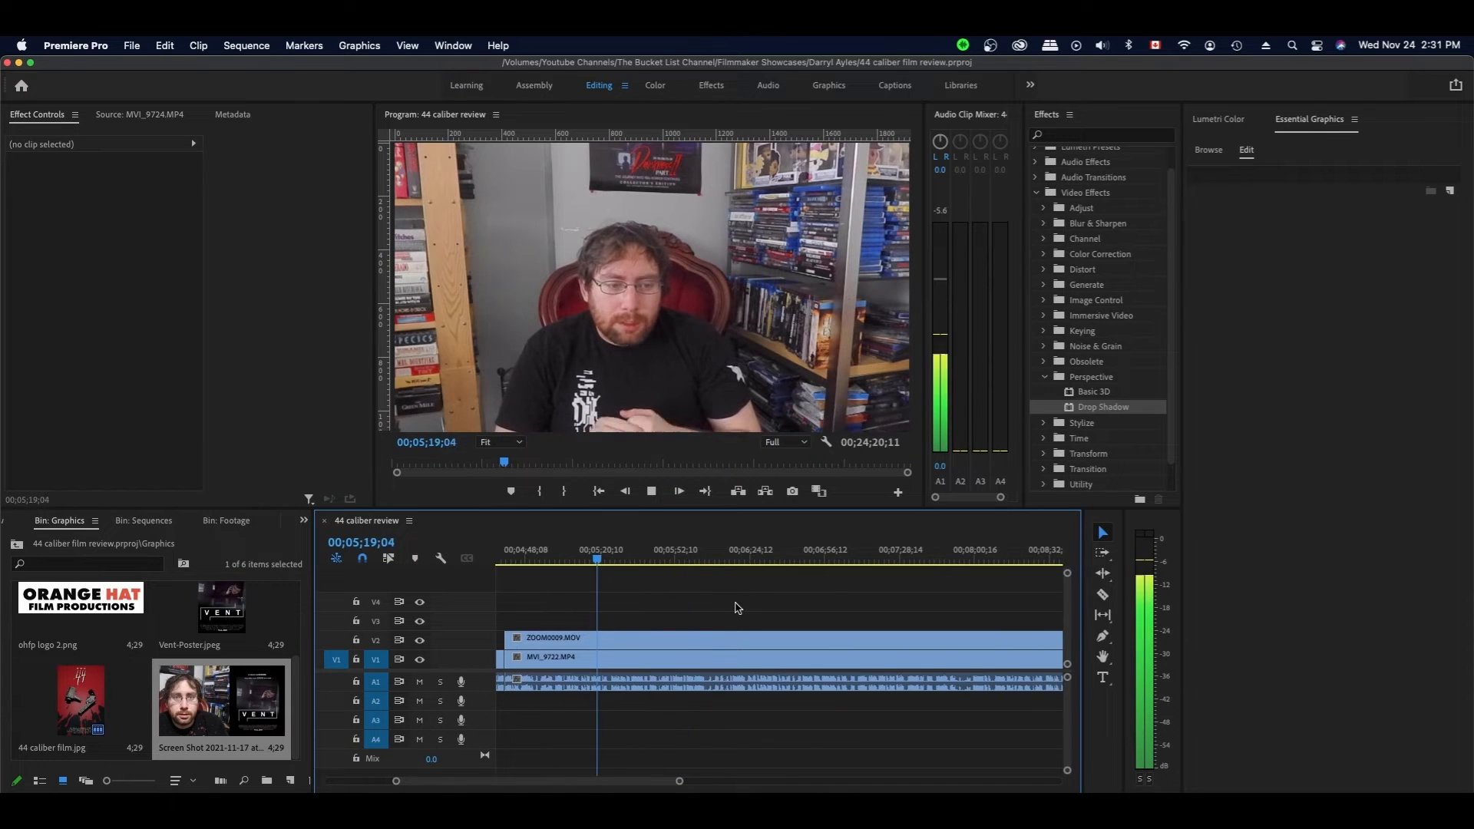
{"action": "key", "text": "space"}
{"action": "key", "text": "c"}
{"action": "left_click", "coordinate": [612, 639]}
{"action": "key", "text": "v"}
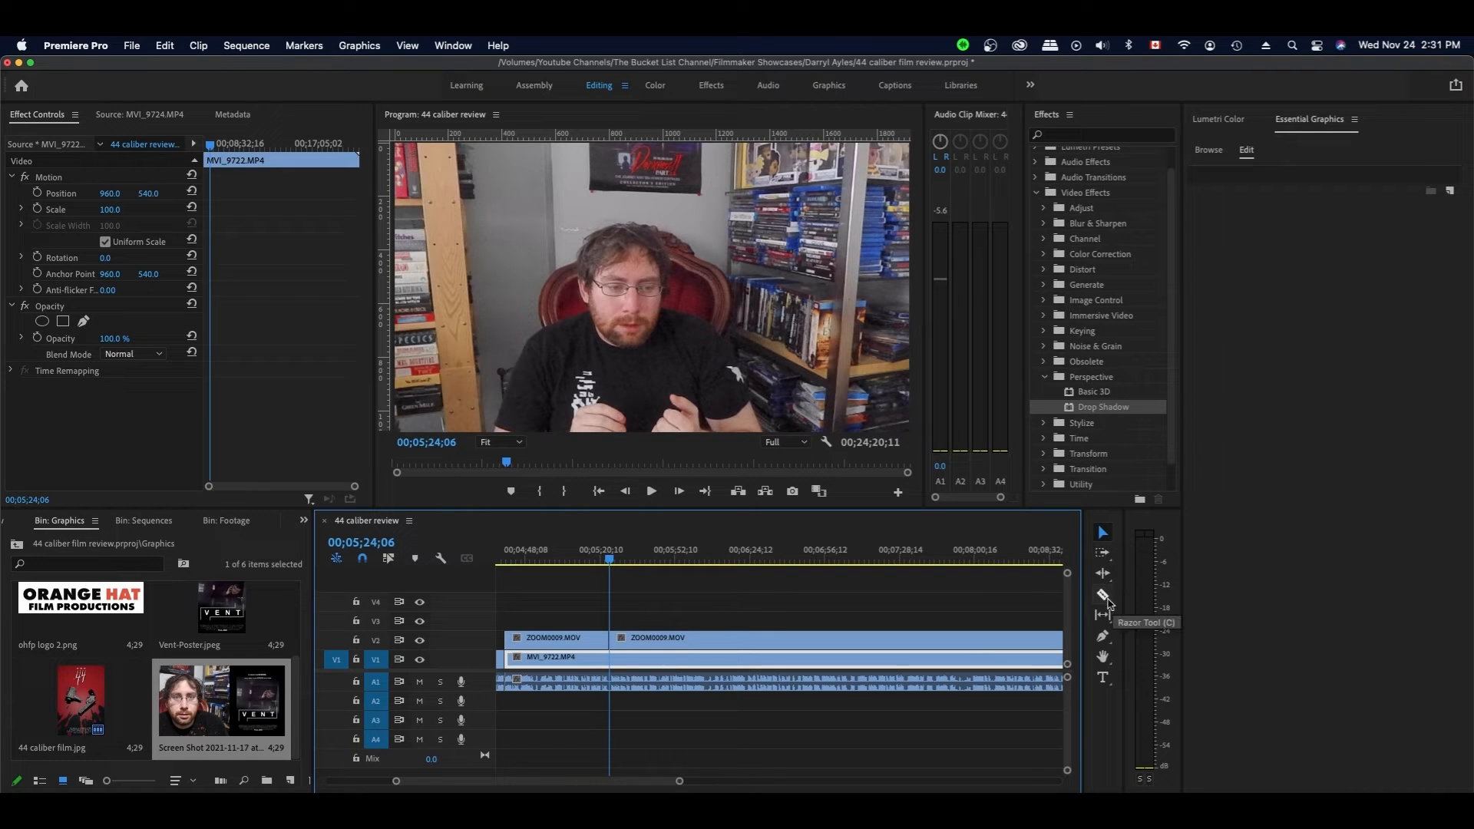
- Trim the MVI_9722 talking-head clip's start to the playhead and review the trim
{"action": "left_click_drag", "start_coordinate": [507, 657], "coordinate": [609, 658]}
{"action": "key", "text": "space"}
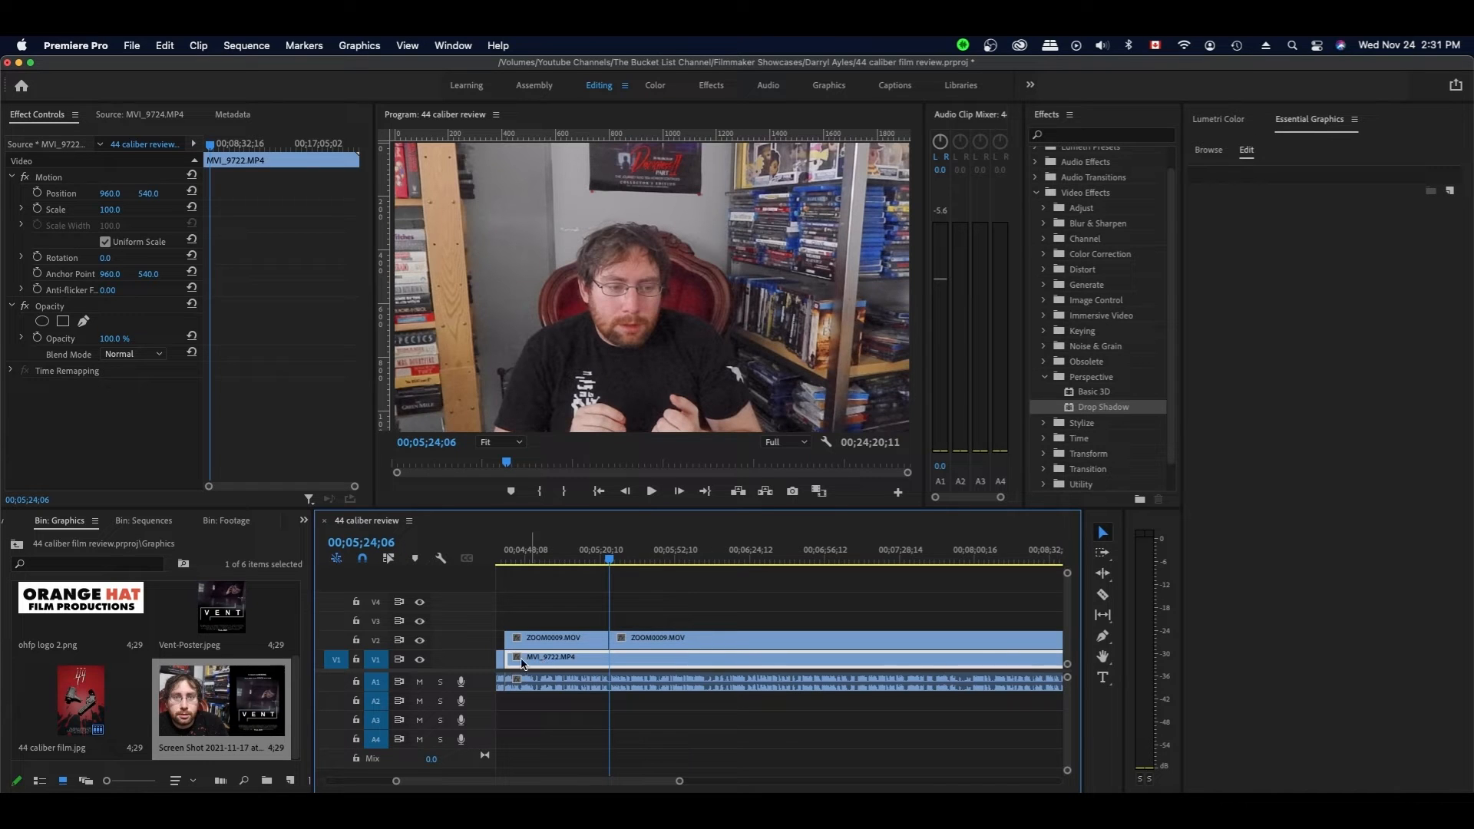
{"action": "left_click_drag", "start_coordinate": [509, 657], "coordinate": [610, 658]}
{"action": "left_click", "coordinate": [627, 615]}
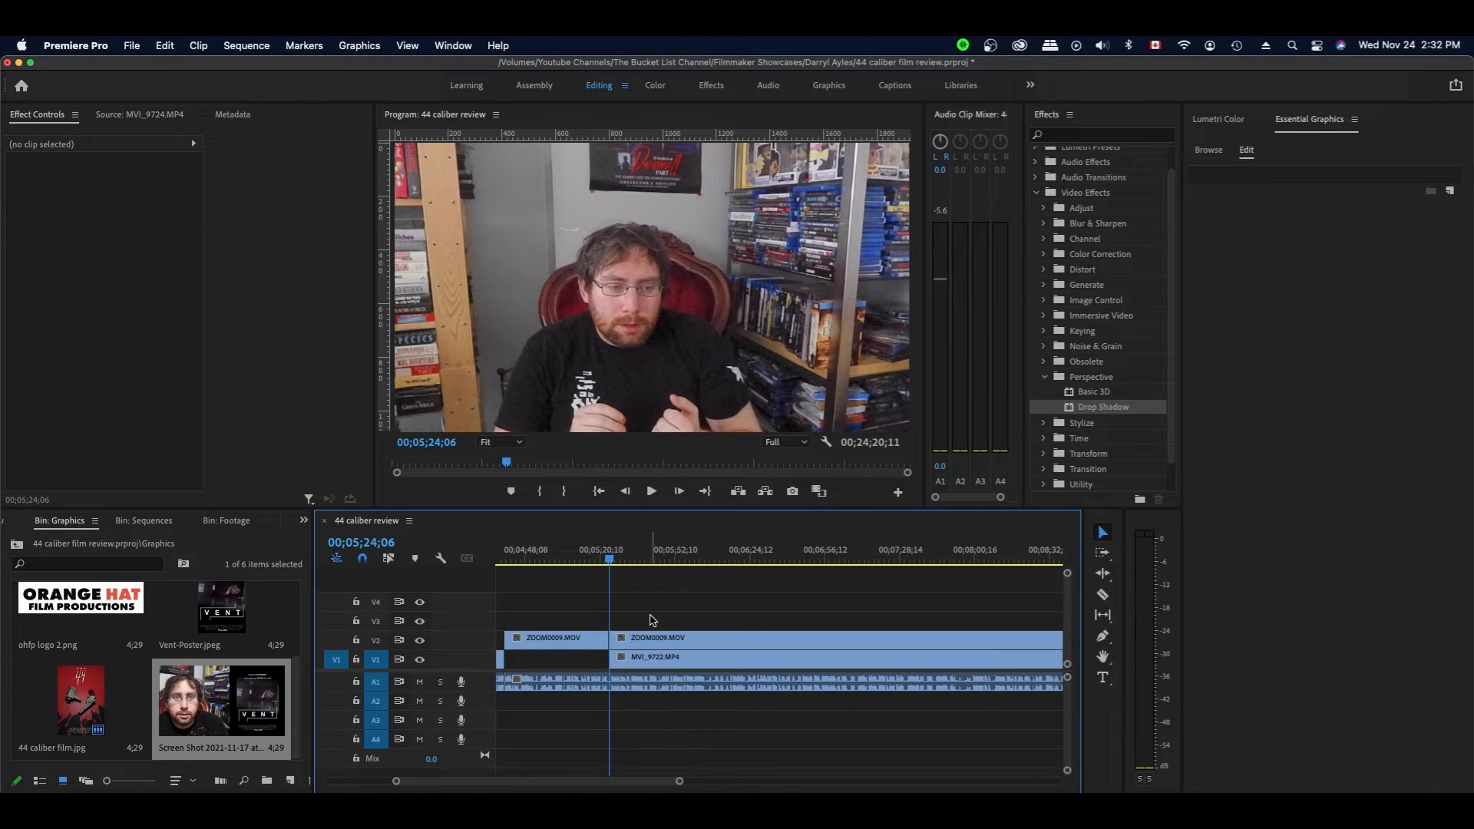
{"action": "key", "text": "space"}
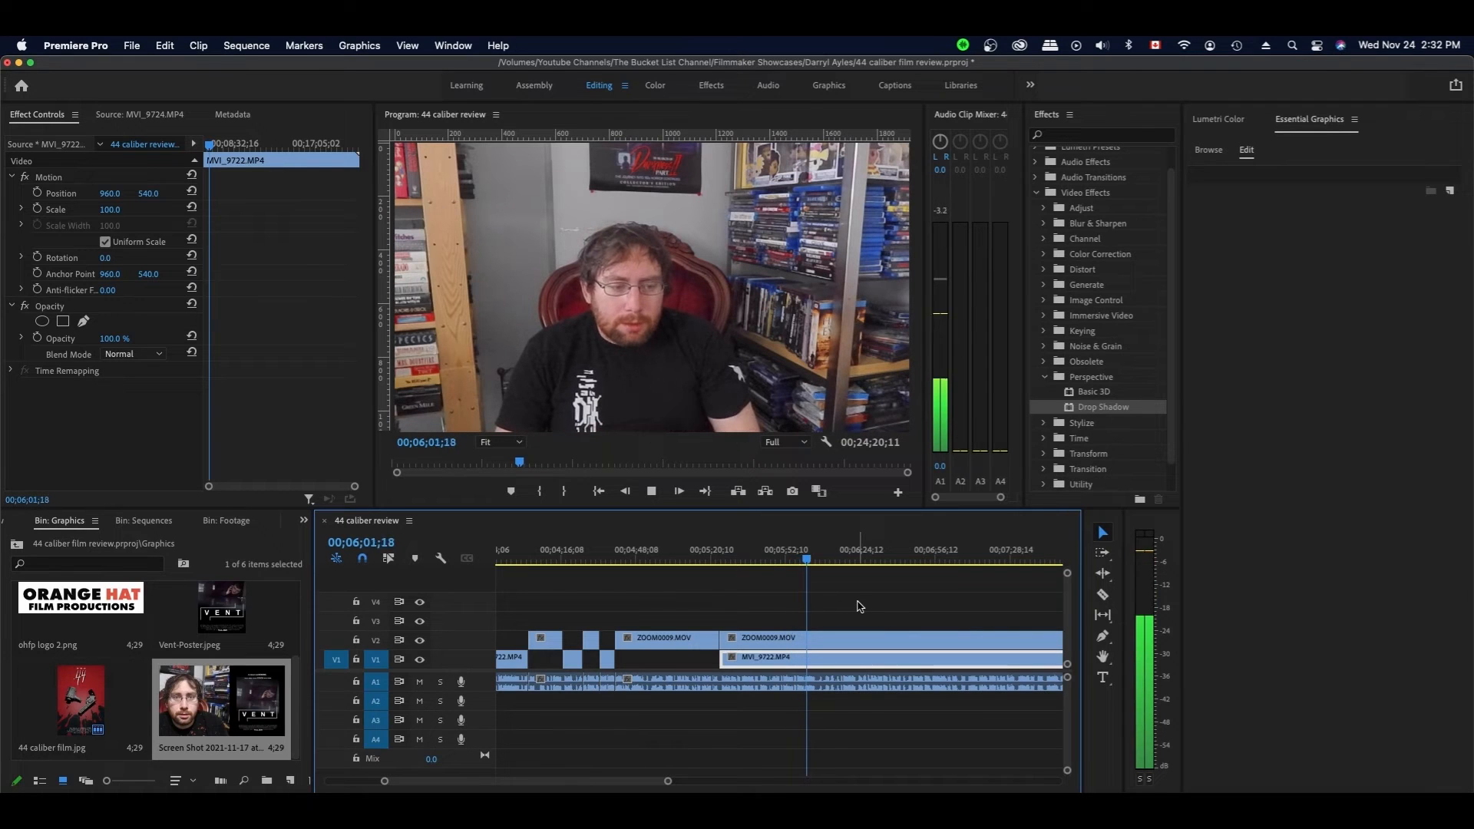
{"action": "key", "text": "space"}
- Split the tracks at 6;05;09, extend the close-up back to the earlier edit, and save
{"action": "left_click", "coordinate": [826, 673], "text": "shift"}
{"action": "key", "text": "space"}
{"action": "key", "text": "v"}
{"action": "left_click", "coordinate": [842, 657]}
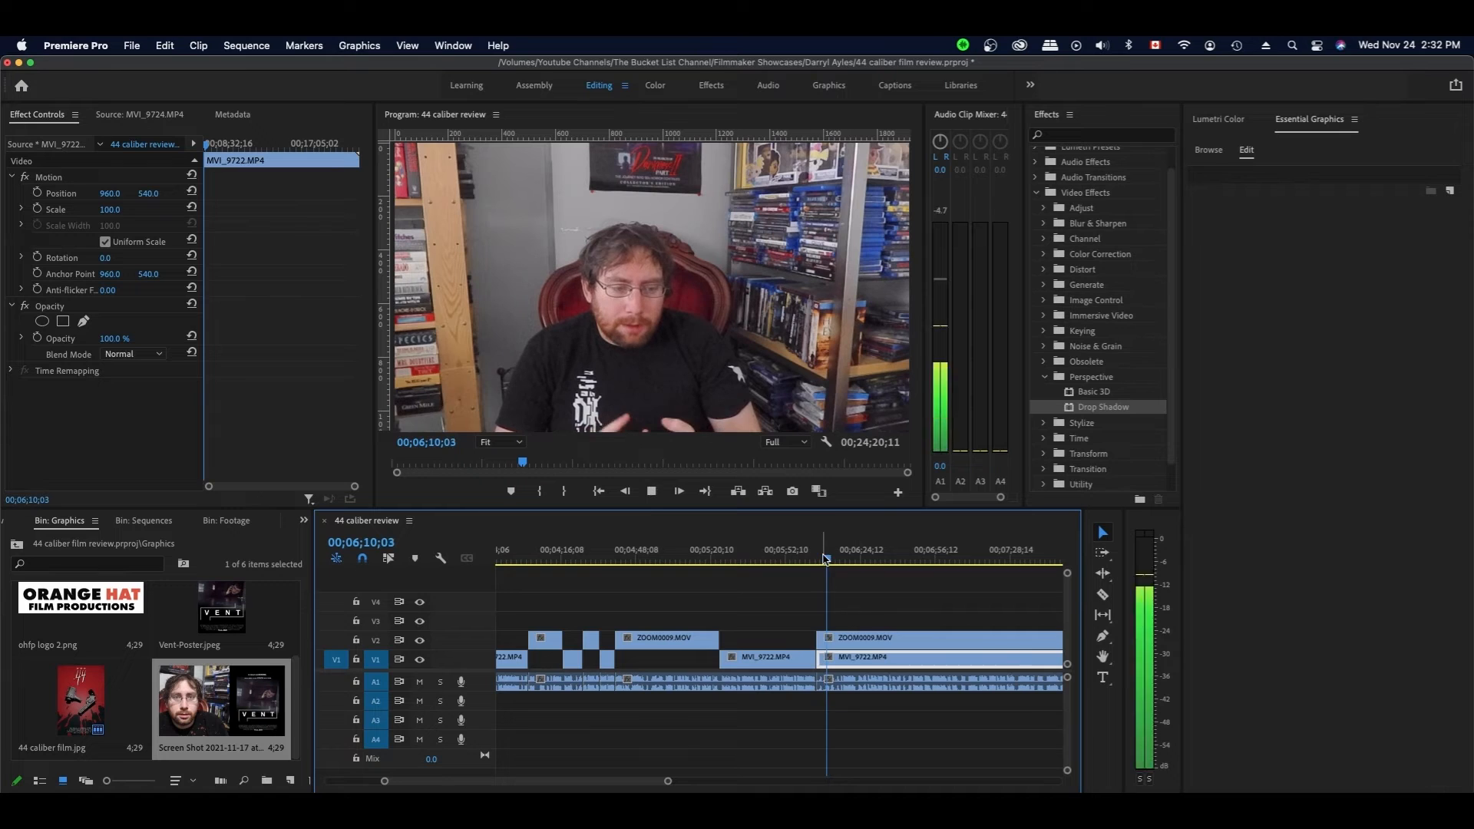
{"action": "key", "text": "space"}
{"action": "key", "text": "super+z"}
{"action": "left_click_drag", "start_coordinate": [724, 638], "coordinate": [817, 638]}
{"action": "key", "text": "super+s"}
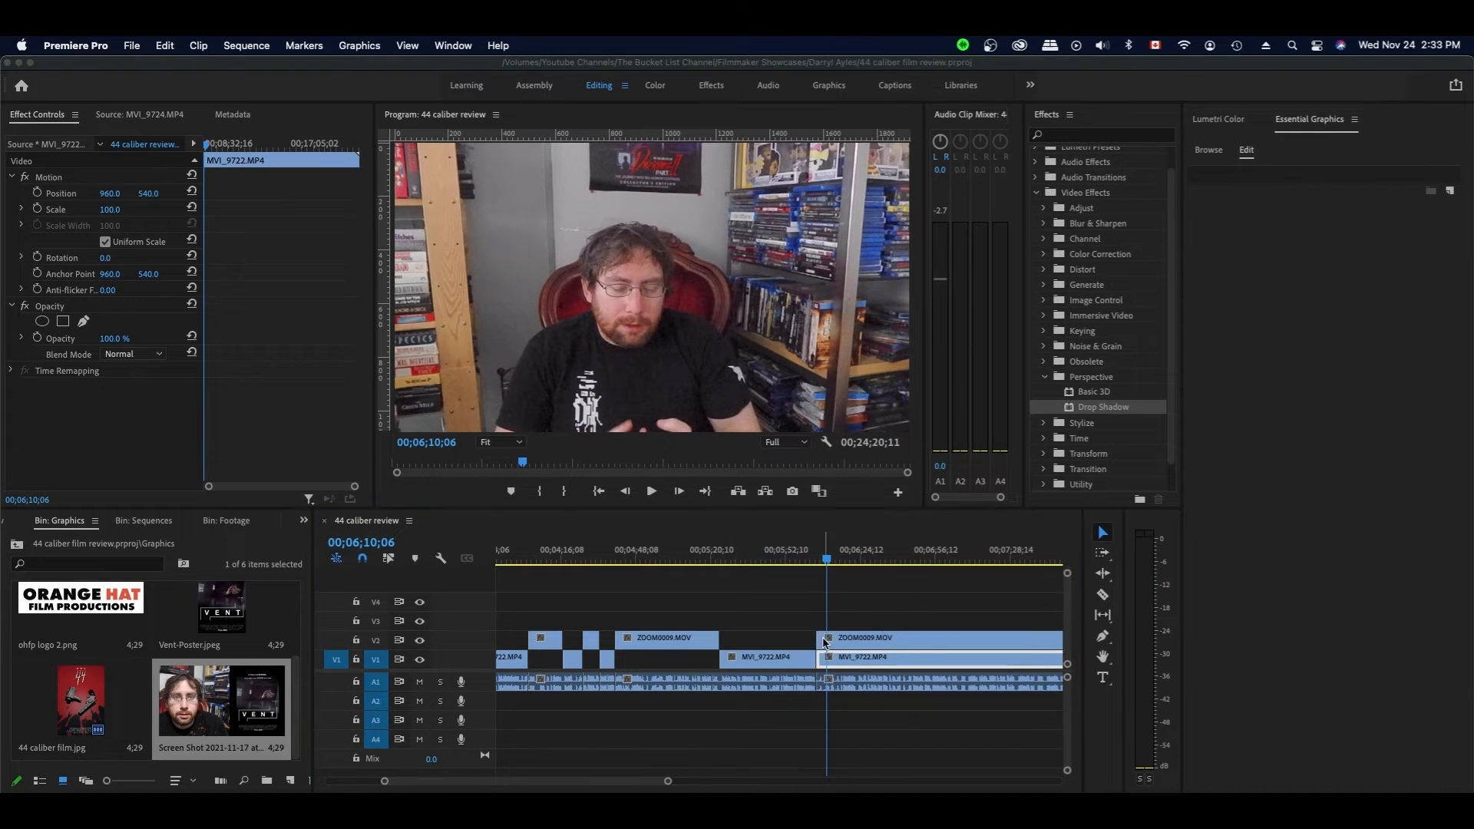
{"action": "key", "text": "space"}
{"action": "left_click", "coordinate": [892, 603]}
- Trim both clips' starts to the playhead at 6;44;21 and save the project
{"action": "scroll", "coordinate": [893, 603], "scroll_direction": "right", "scroll_amount": 2}
{"action": "scroll", "coordinate": [855, 598], "scroll_direction": "right", "scroll_amount": 1}
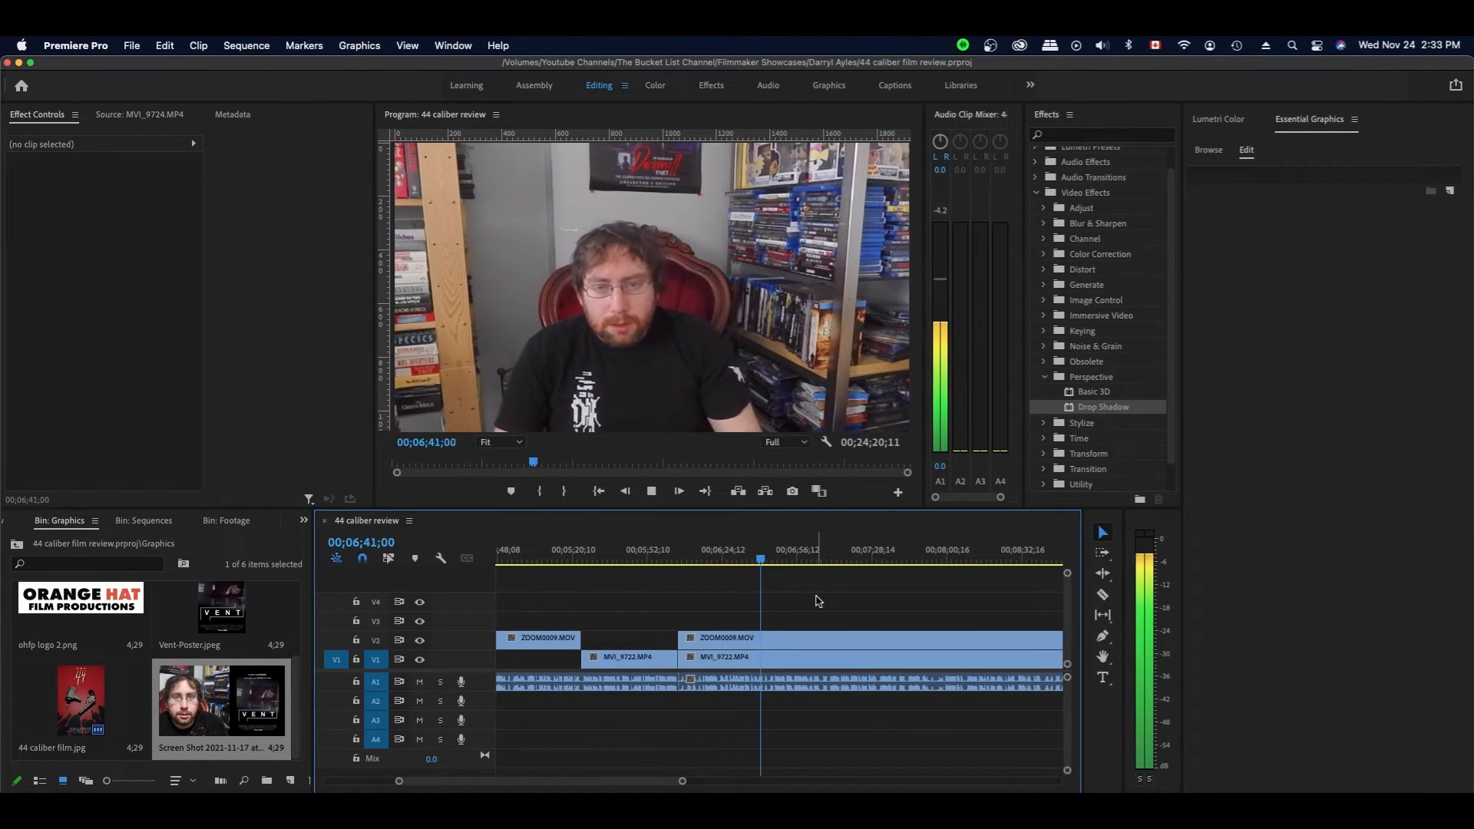
{"action": "scroll", "coordinate": [818, 602], "scroll_direction": "right", "scroll_amount": 1}
{"action": "key", "text": "d"}
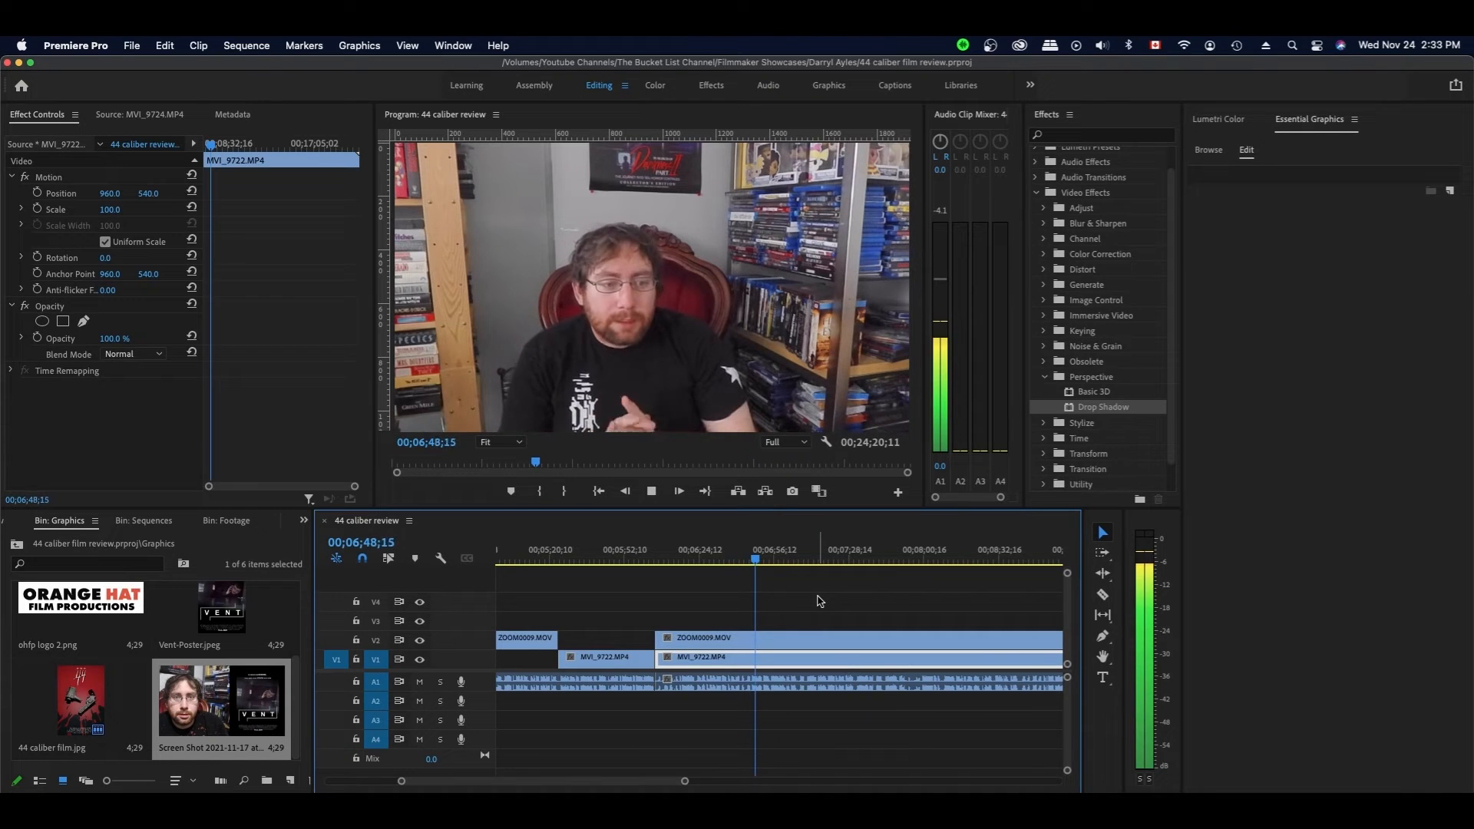
{"action": "left_click", "coordinate": [745, 568]}
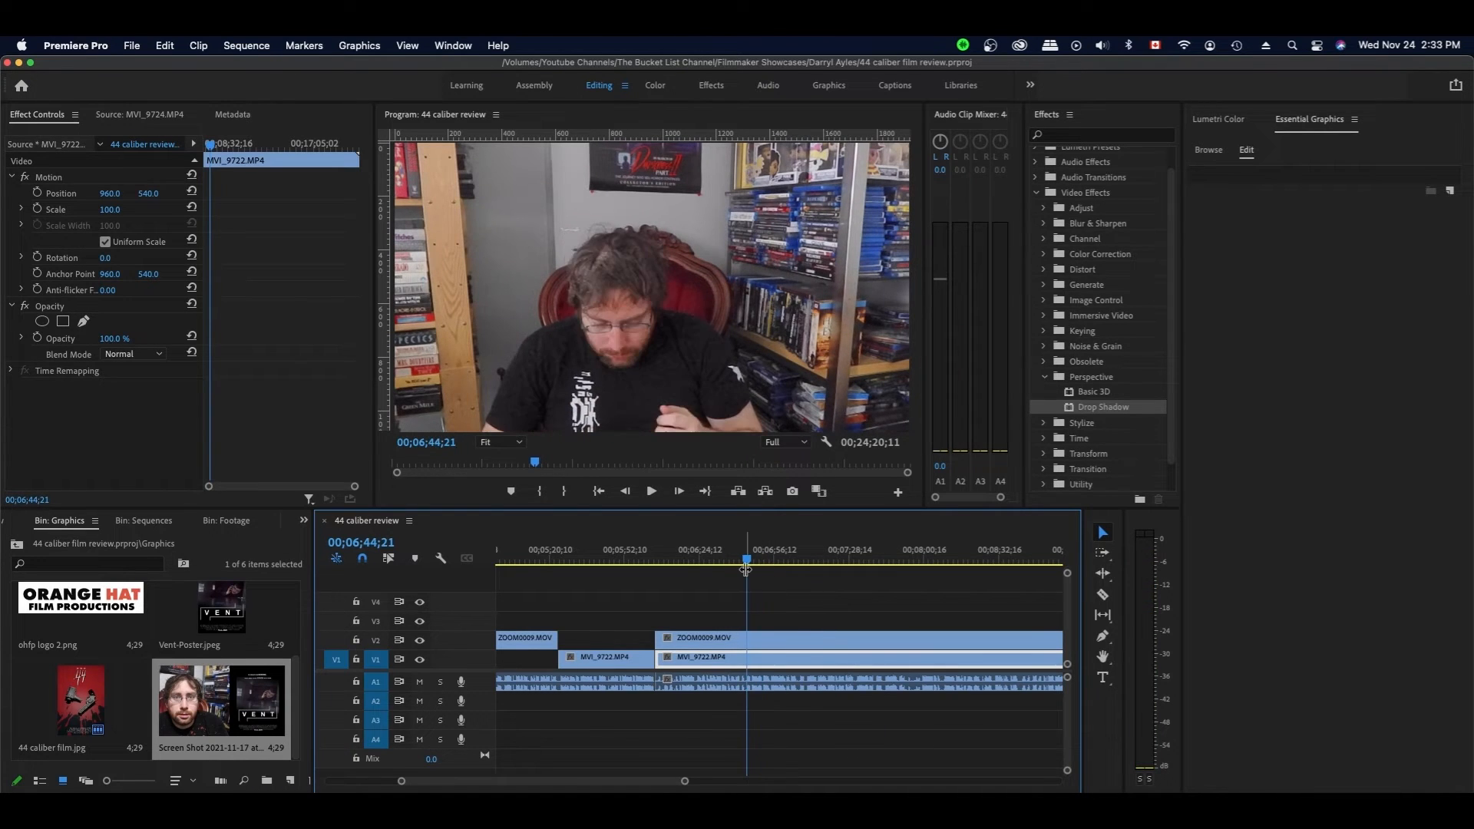
{"action": "left_click", "coordinate": [752, 632], "text": "shift"}
{"action": "key", "text": "space"}
{"action": "key", "text": "space"}
{"action": "left_click_drag", "start_coordinate": [657, 658], "coordinate": [746, 657]}
{"action": "left_click", "coordinate": [781, 625]}
{"action": "key", "text": "super+s"}
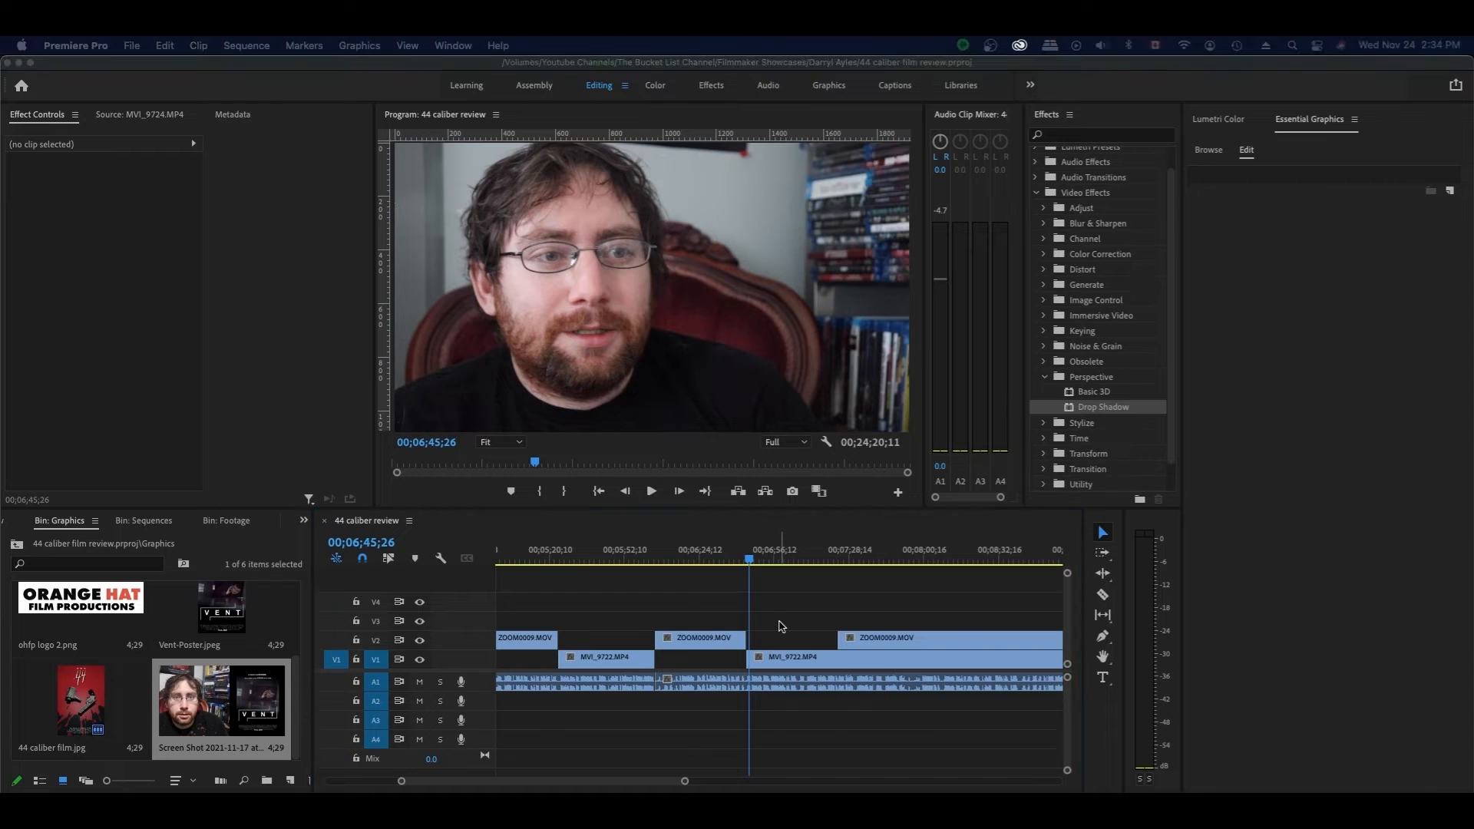
{"action": "key", "text": "space"}
- Try splitting MVI_9722 at 6;54;24 and trimming the close-up back, then undo both
{"action": "key", "text": "d"}
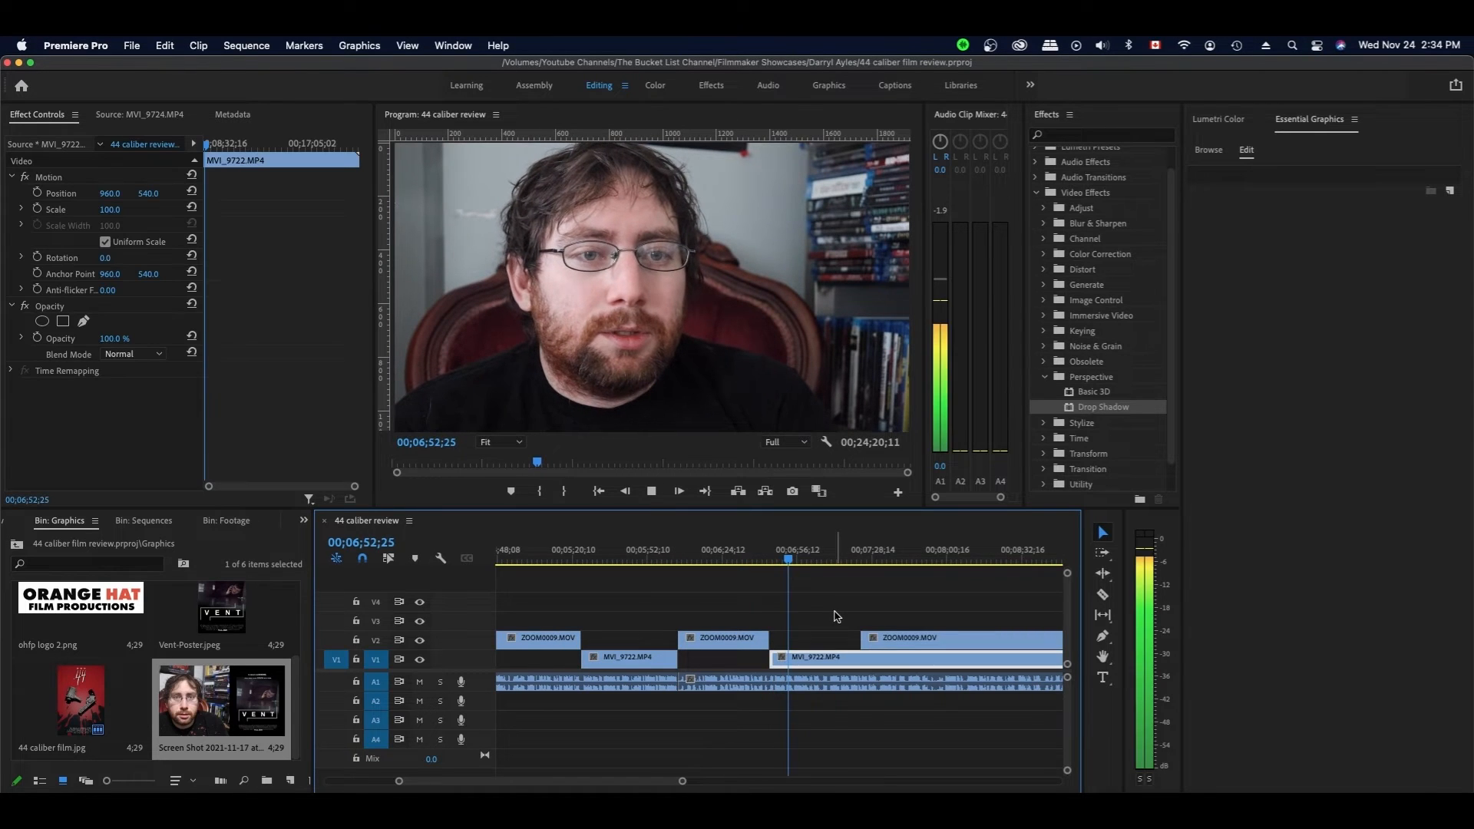
{"action": "left_click_drag", "start_coordinate": [805, 560], "coordinate": [792, 570]}
{"action": "scroll", "coordinate": [789, 572], "scroll_direction": "left", "scroll_amount": 1}
{"action": "key", "text": "c"}
{"action": "left_click", "coordinate": [816, 659]}
{"action": "key", "text": "v"}
{"action": "left_click_drag", "start_coordinate": [884, 638], "coordinate": [815, 639]}
{"action": "left_click", "coordinate": [873, 610]}
{"action": "key", "text": "space"}
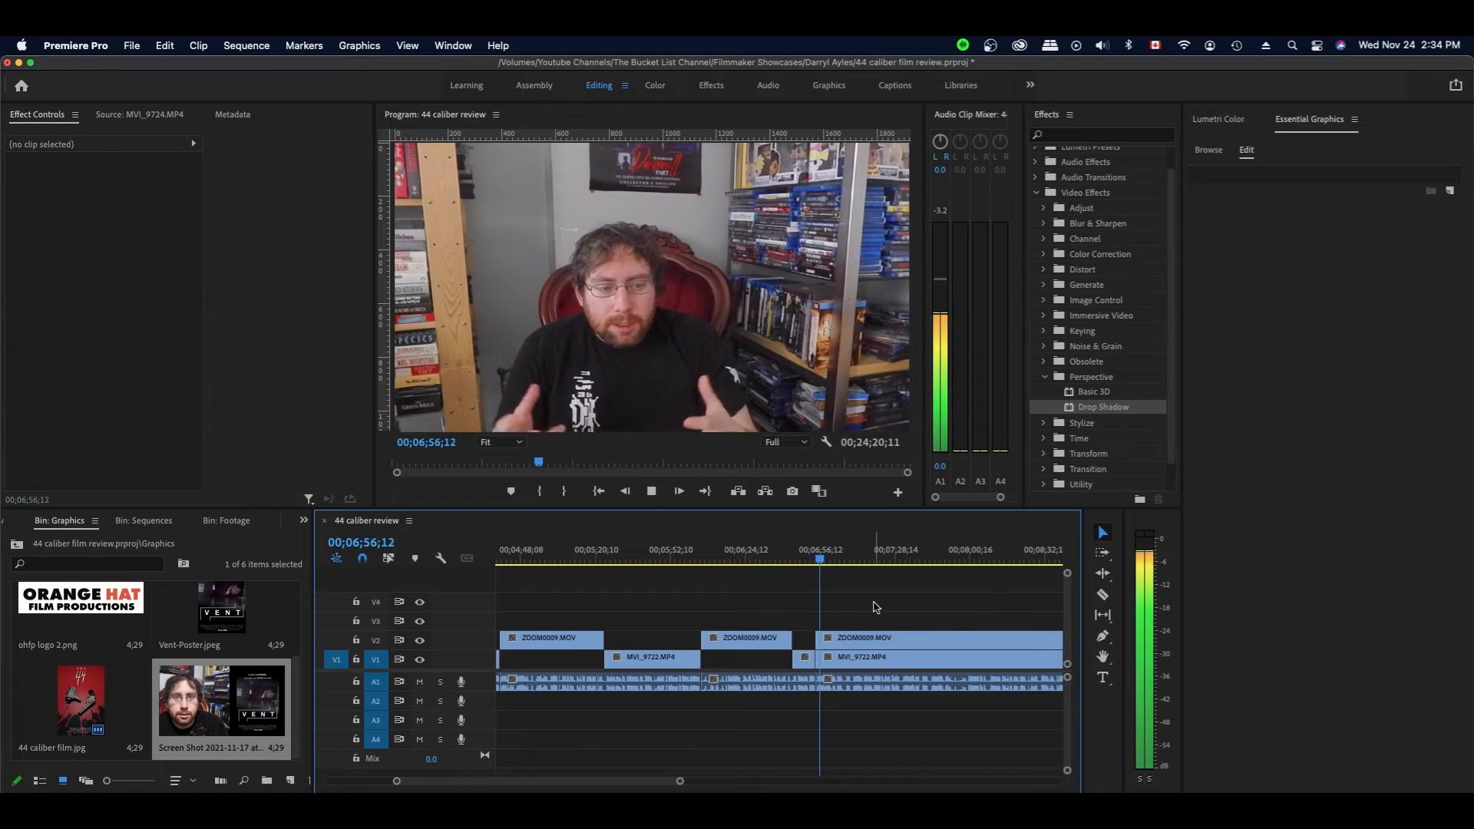
{"action": "key", "text": "super+z"}
{"action": "key", "text": "super+z"}
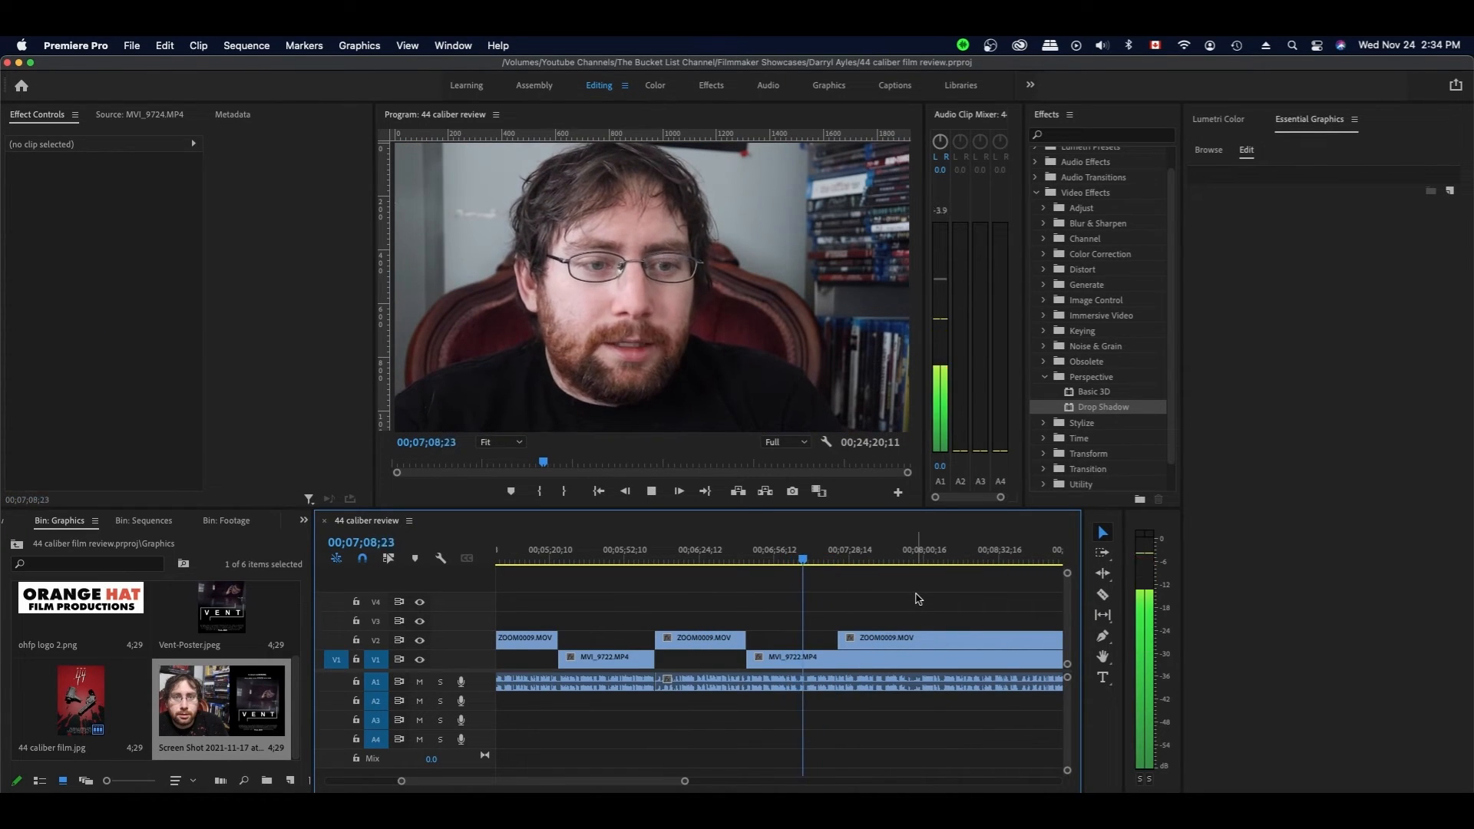
- Trim the ZOOM0009 clip's edge to the cut point and split the V1 clip there
{"action": "scroll", "coordinate": [915, 595], "scroll_direction": "down", "scroll_amount": 1}
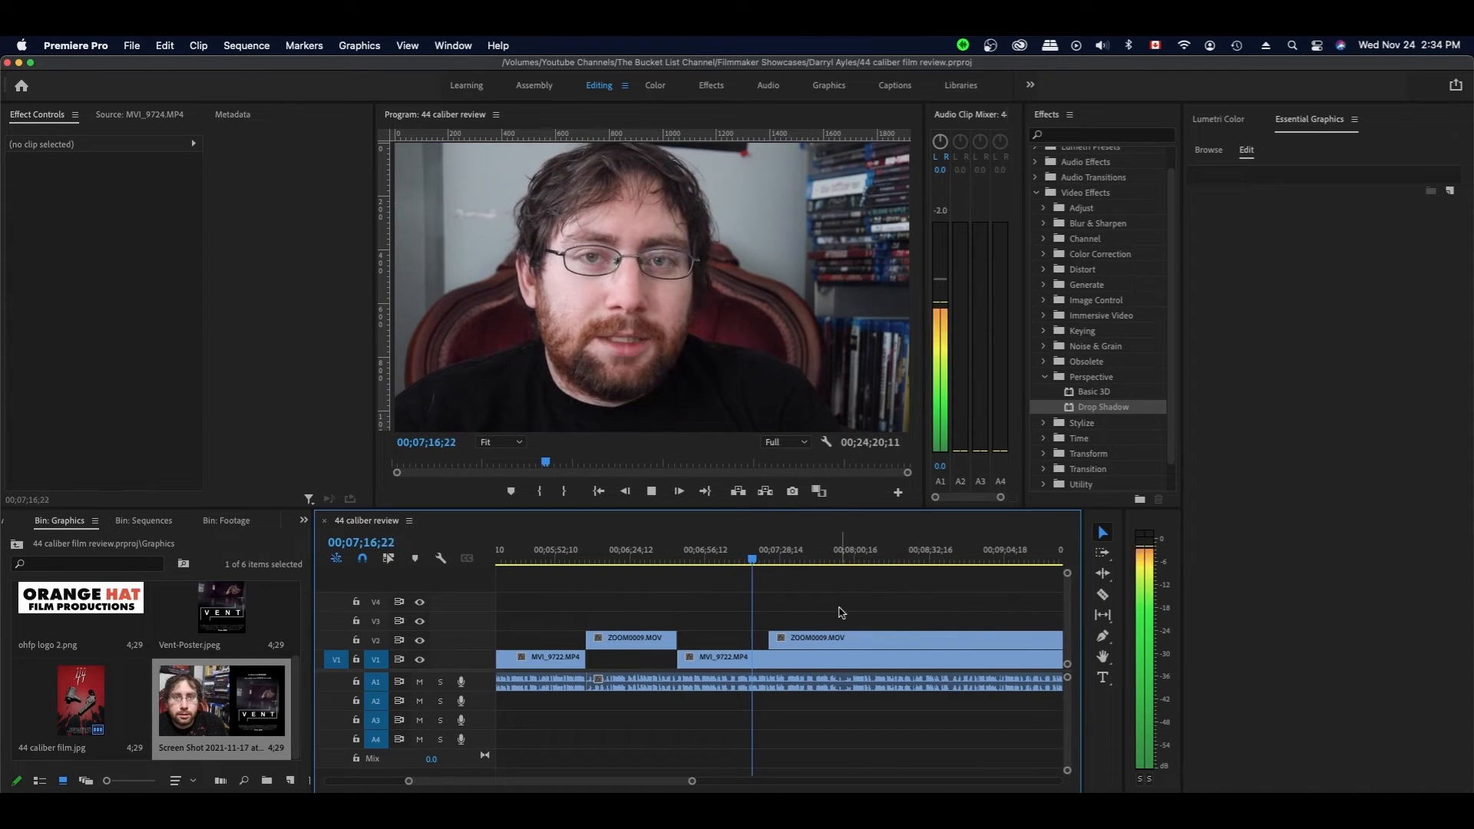
{"action": "left_click", "coordinate": [845, 658]}
{"action": "key", "text": "space"}
{"action": "left_click_drag", "start_coordinate": [765, 640], "coordinate": [757, 641]}
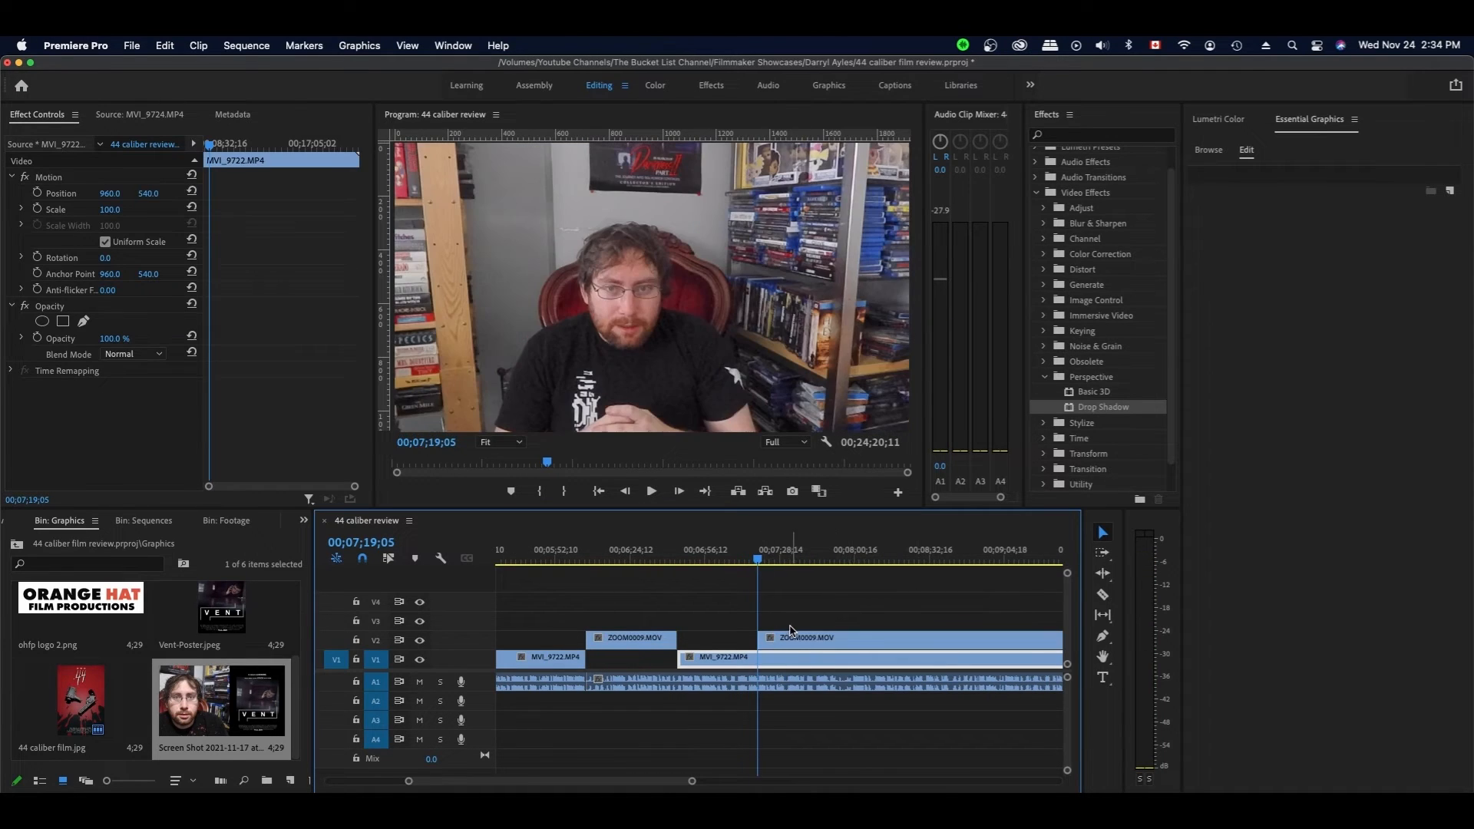
{"action": "key", "text": "c"}
{"action": "left_click", "coordinate": [758, 658]}
{"action": "key", "text": "v"}
{"action": "key", "text": "space"}
{"action": "key", "text": "space"}
{"action": "key", "text": "space"}
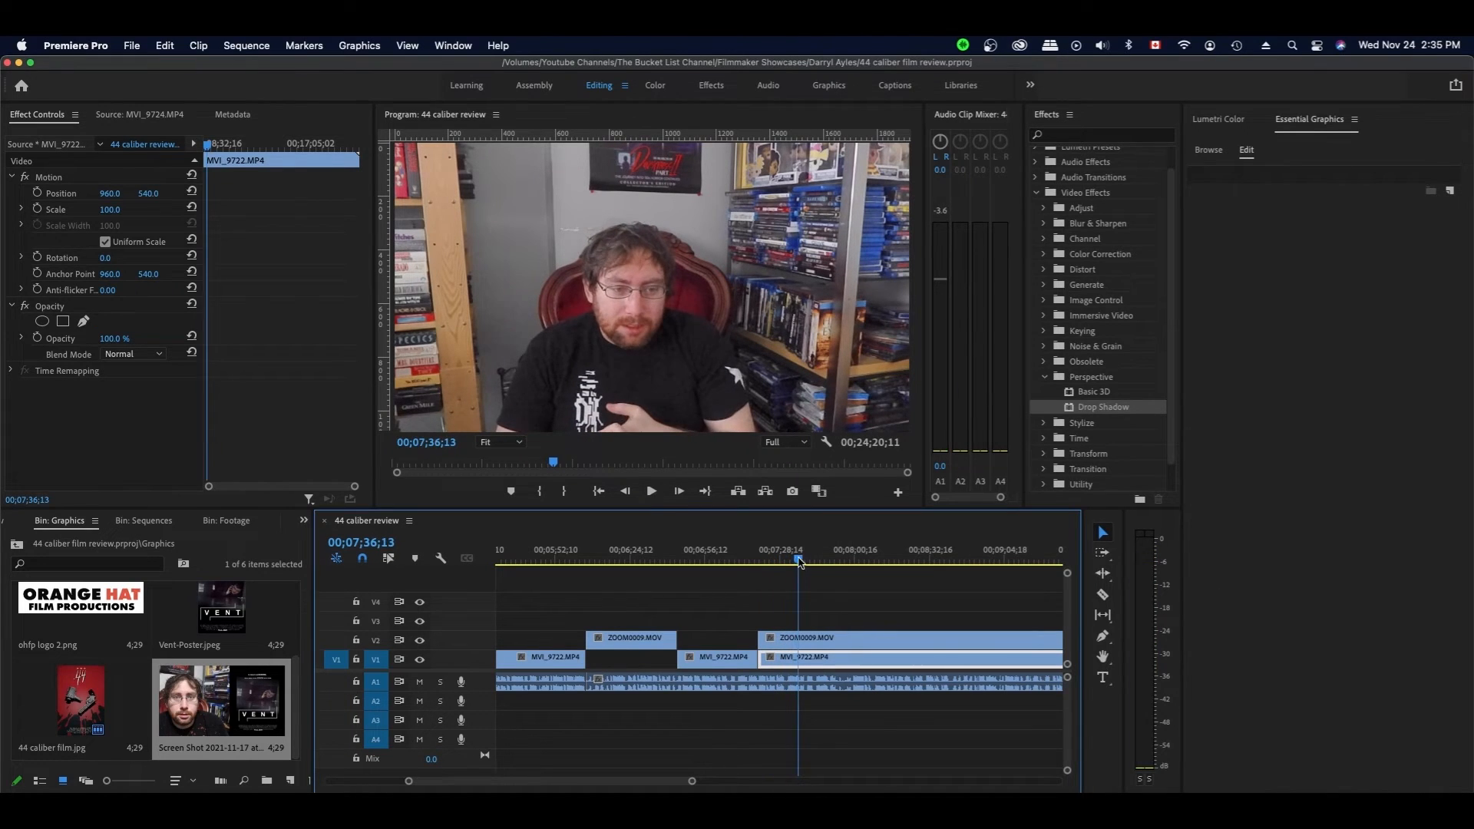
- Cut ZOOM0009 at 07;31;10 and trim the following clips' starts later, reviewing to 07;38;08
{"action": "left_click", "coordinate": [786, 556]}
{"action": "key", "text": "c"}
{"action": "left_click", "coordinate": [786, 640]}
{"action": "key", "text": "v"}
{"action": "left_click", "coordinate": [762, 658]}
{"action": "left_click_drag", "start_coordinate": [762, 658], "coordinate": [787, 657]}
{"action": "key", "text": "space"}
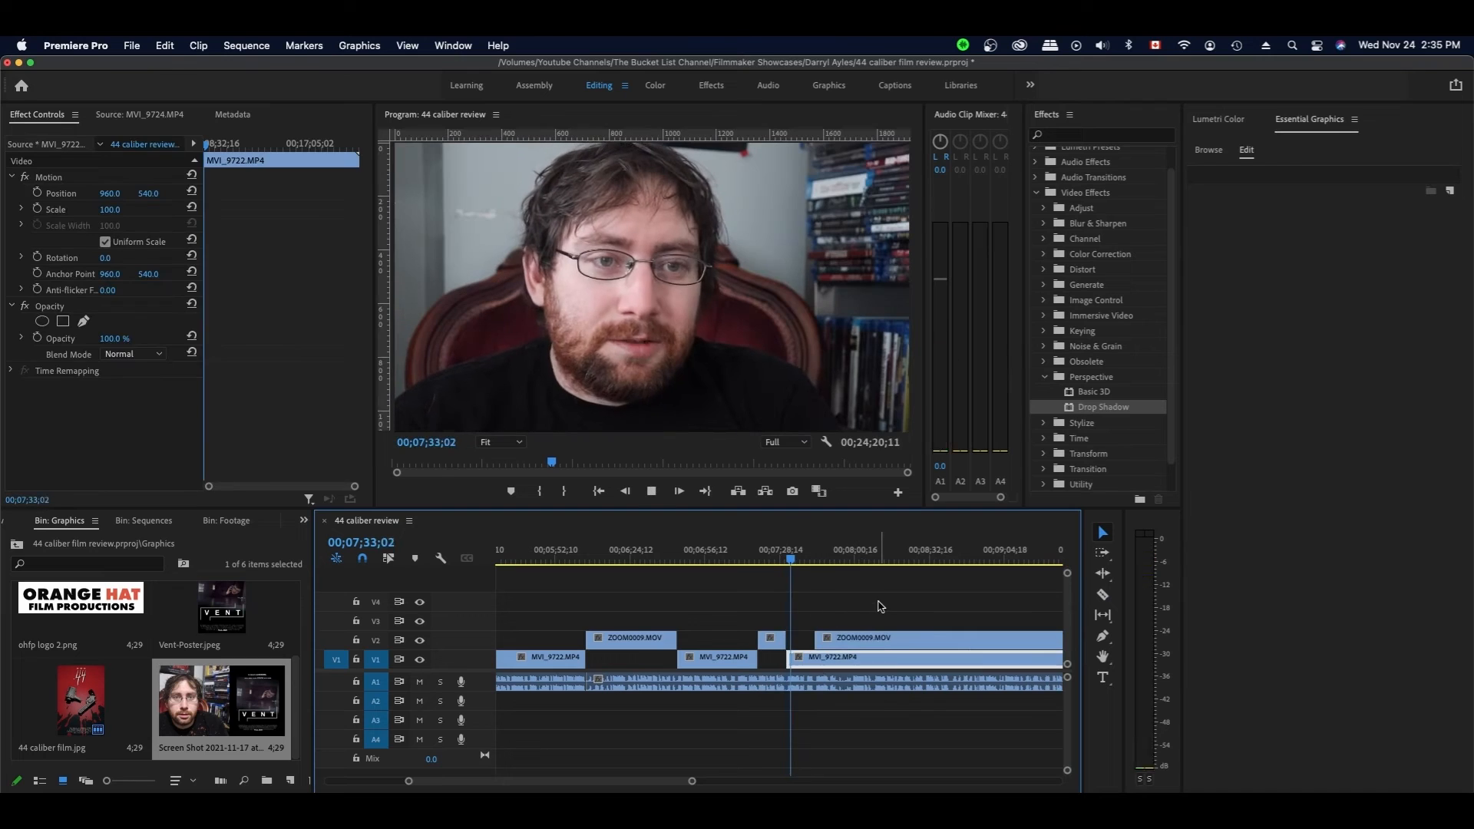
{"action": "key", "text": "space"}
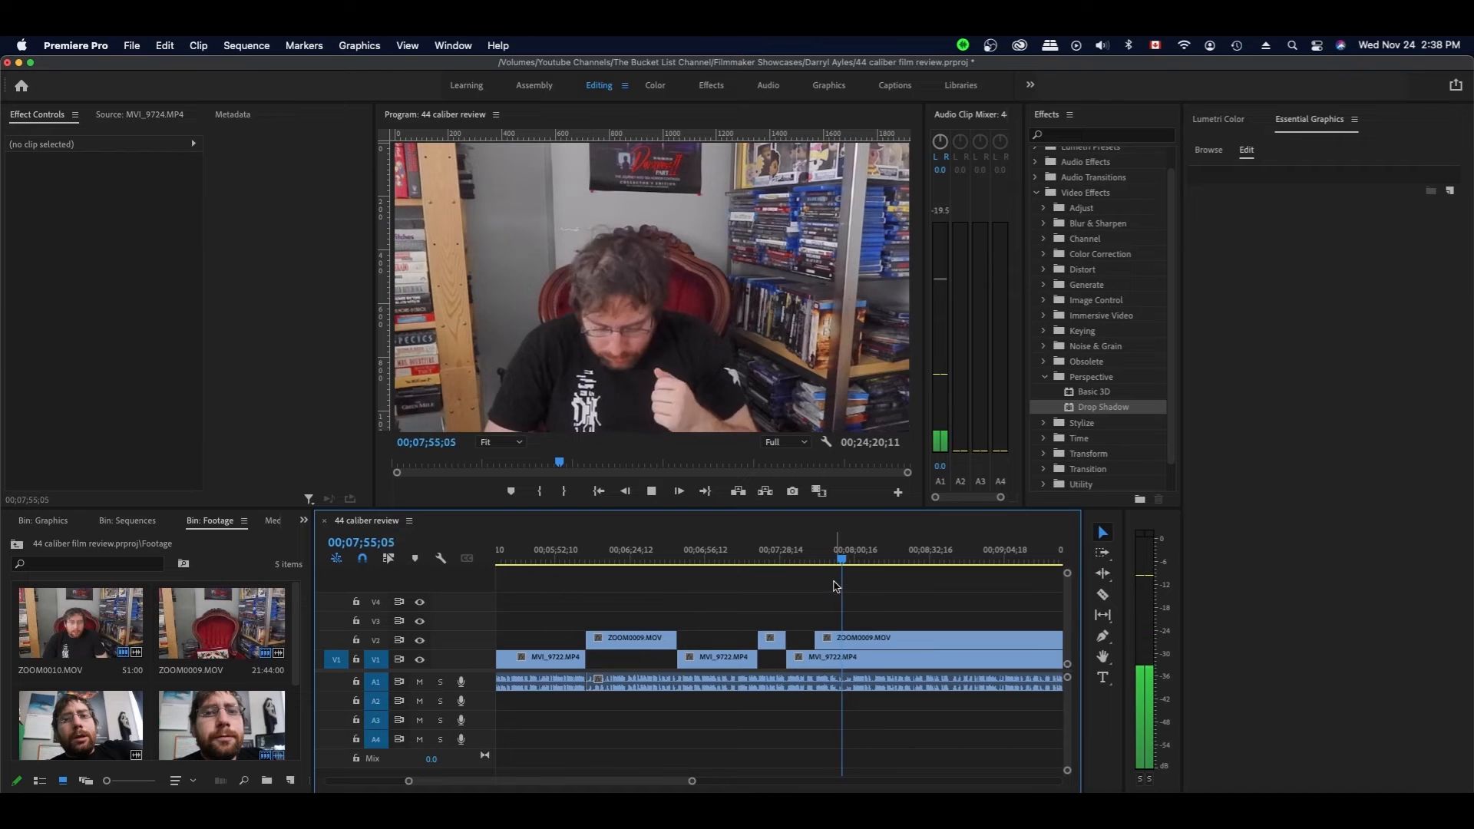
- Split the V1 clip and the V2/audio clips at 07;51 and save
{"action": "left_click_drag", "start_coordinate": [844, 559], "coordinate": [833, 566]}
{"action": "scroll", "coordinate": [833, 565], "scroll_direction": "left", "scroll_amount": 2}
{"action": "key", "text": "c"}
{"action": "left_click", "coordinate": [904, 658]}
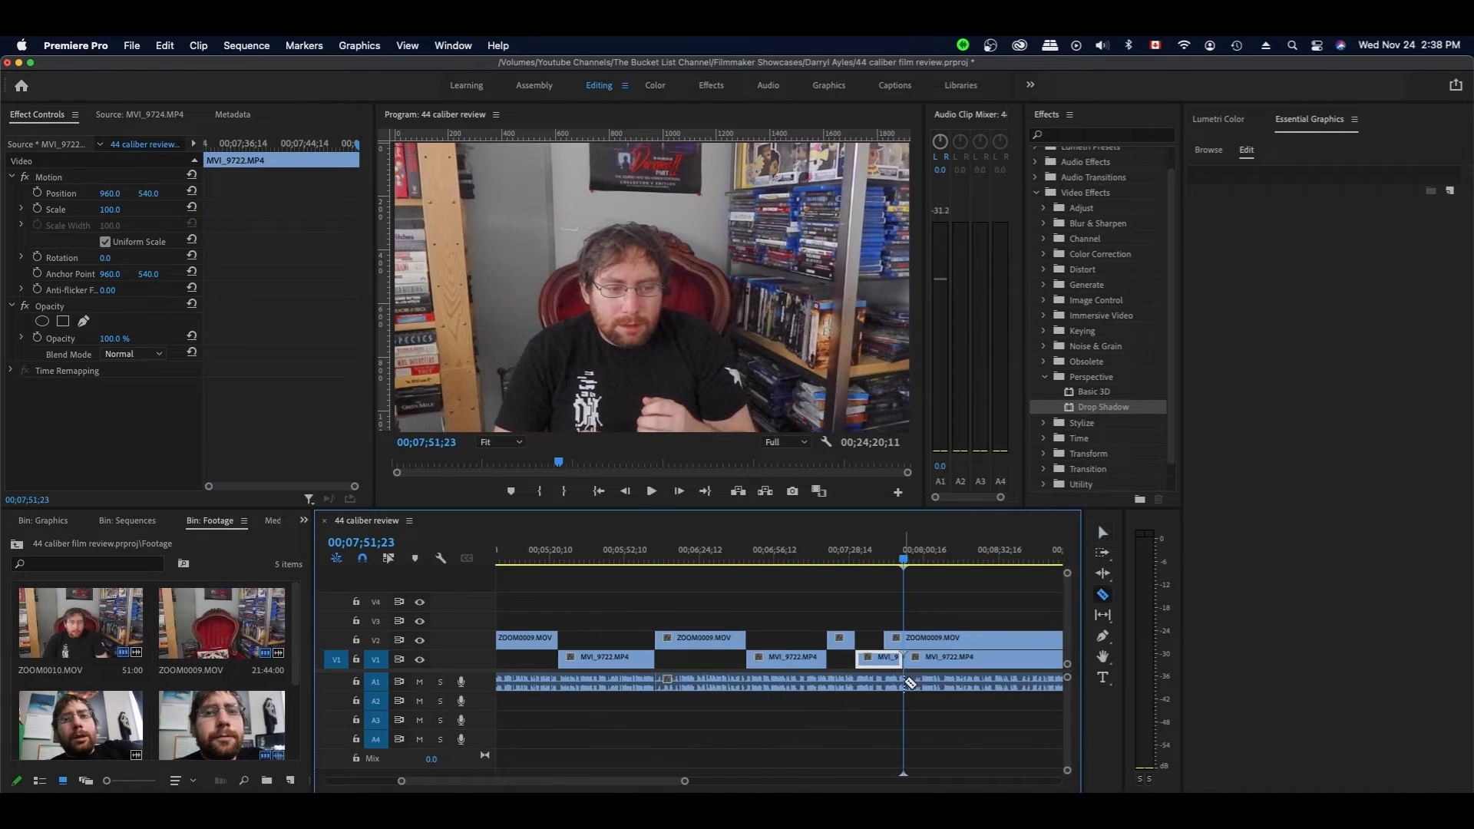
{"action": "left_click", "coordinate": [913, 682]}
{"action": "key", "text": "v"}
{"action": "key", "text": "space"}
- At the next cut point, trim ZOOM0009's start later and align the V1 clip's start with it
{"action": "key", "text": "space"}
{"action": "left_click_drag", "start_coordinate": [929, 638], "coordinate": [924, 642]}
{"action": "key", "text": "super+s"}
{"action": "left_click", "coordinate": [902, 559]}
{"action": "key", "text": "space"}
{"action": "scroll", "coordinate": [959, 600], "scroll_direction": "right", "scroll_amount": 3}
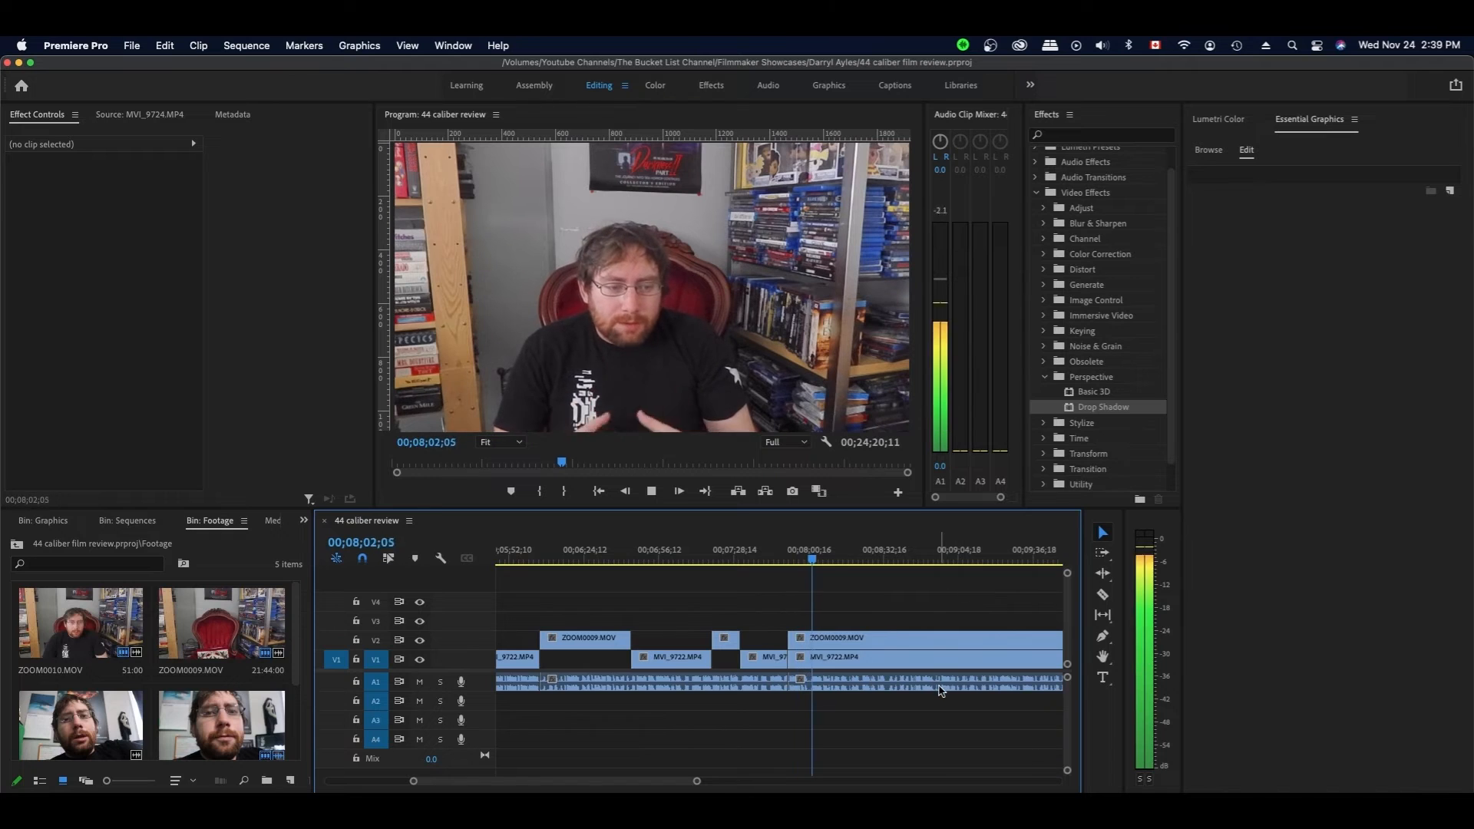
{"action": "scroll", "coordinate": [882, 621], "scroll_direction": "right", "scroll_amount": 3}
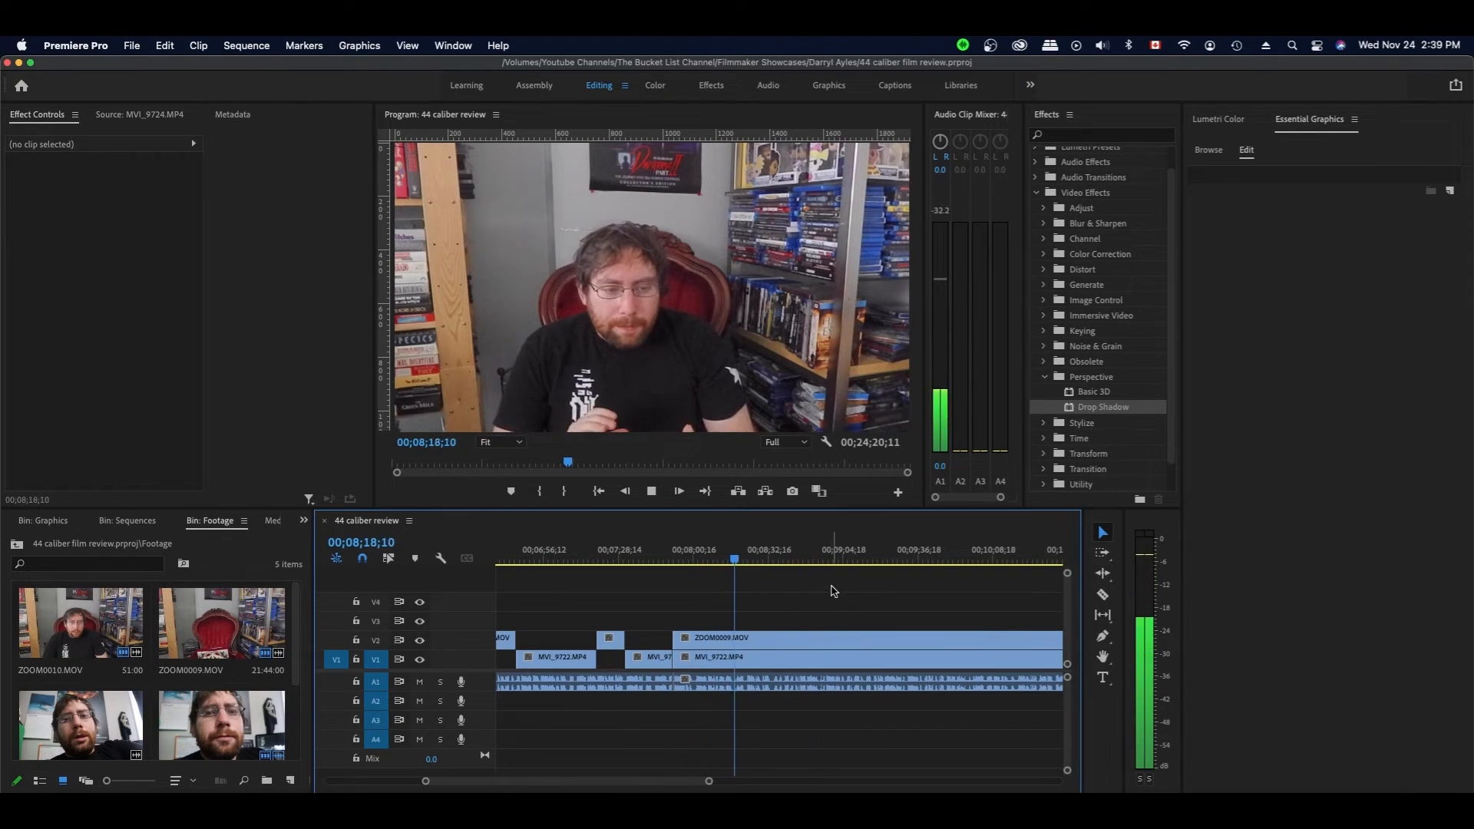
{"action": "left_click", "coordinate": [733, 560]}
{"action": "key", "text": "c"}
{"action": "left_click", "coordinate": [734, 637]}
{"action": "key", "text": "v"}
{"action": "left_click_drag", "start_coordinate": [676, 657], "coordinate": [734, 657]}
{"action": "left_click_drag", "start_coordinate": [735, 638], "coordinate": [795, 638]}
{"action": "key", "text": "space"}
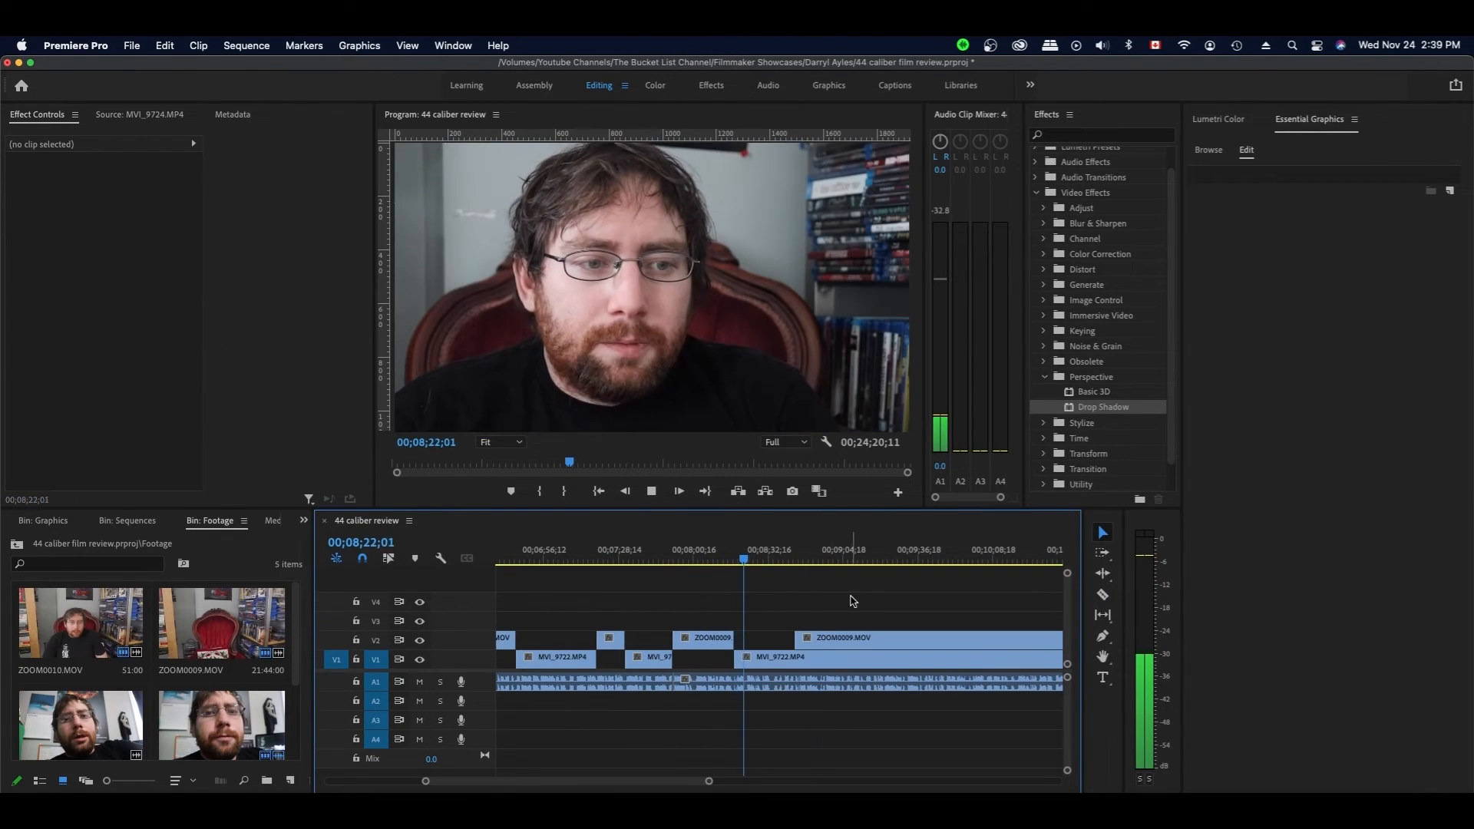
{"action": "key", "text": "space"}
- Extend ZOOM0009's start to 08;34;04 and split the V1 clip there
{"action": "key", "text": "space"}
{"action": "left_click", "coordinate": [862, 600]}
{"action": "key", "text": "space"}
{"action": "left_click_drag", "start_coordinate": [796, 638], "coordinate": [771, 638]}
{"action": "key", "text": "c"}
{"action": "left_click", "coordinate": [771, 657]}
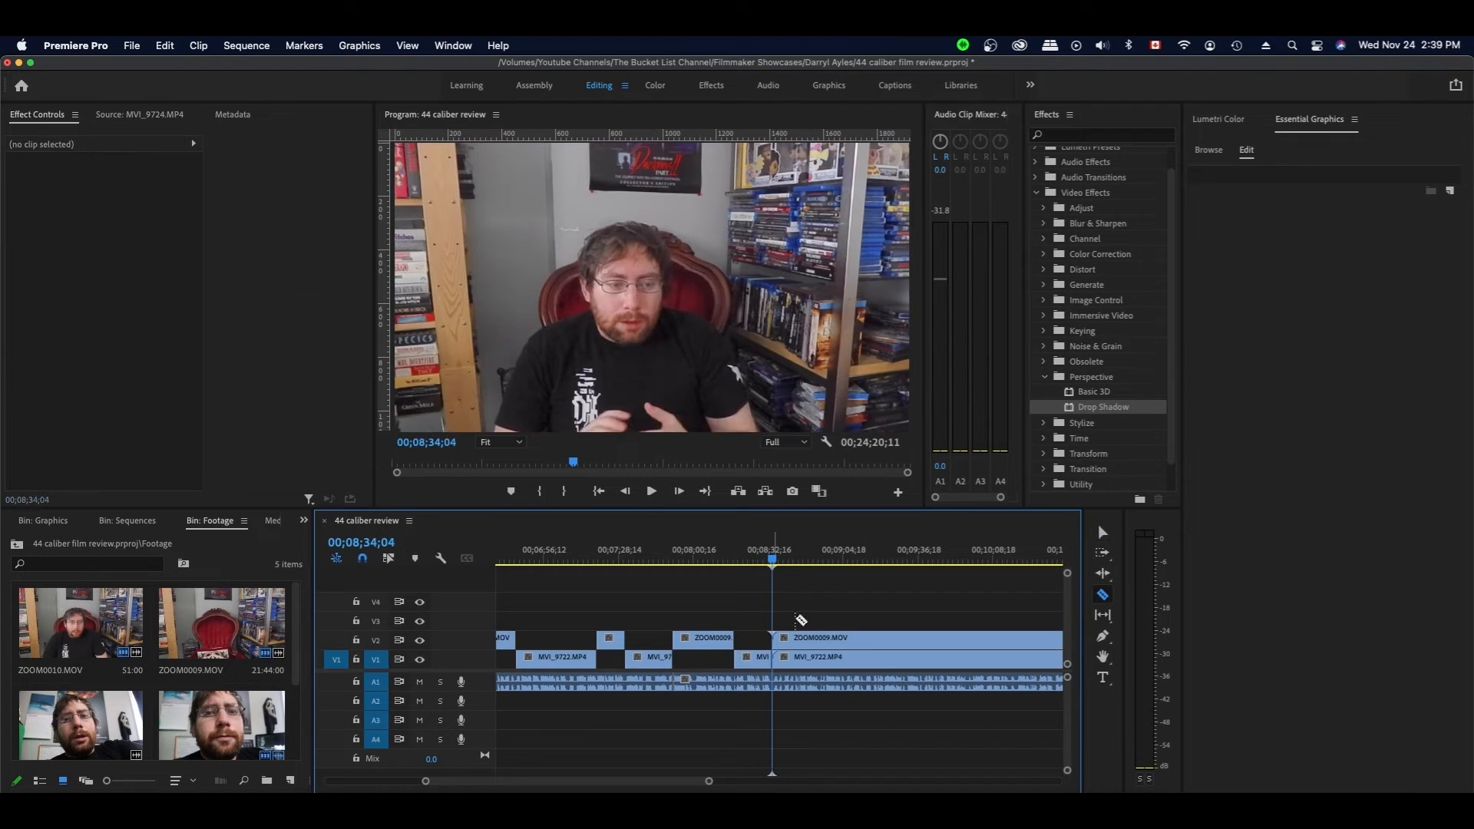
{"action": "scroll", "coordinate": [871, 587], "scroll_direction": "right", "scroll_amount": 3}
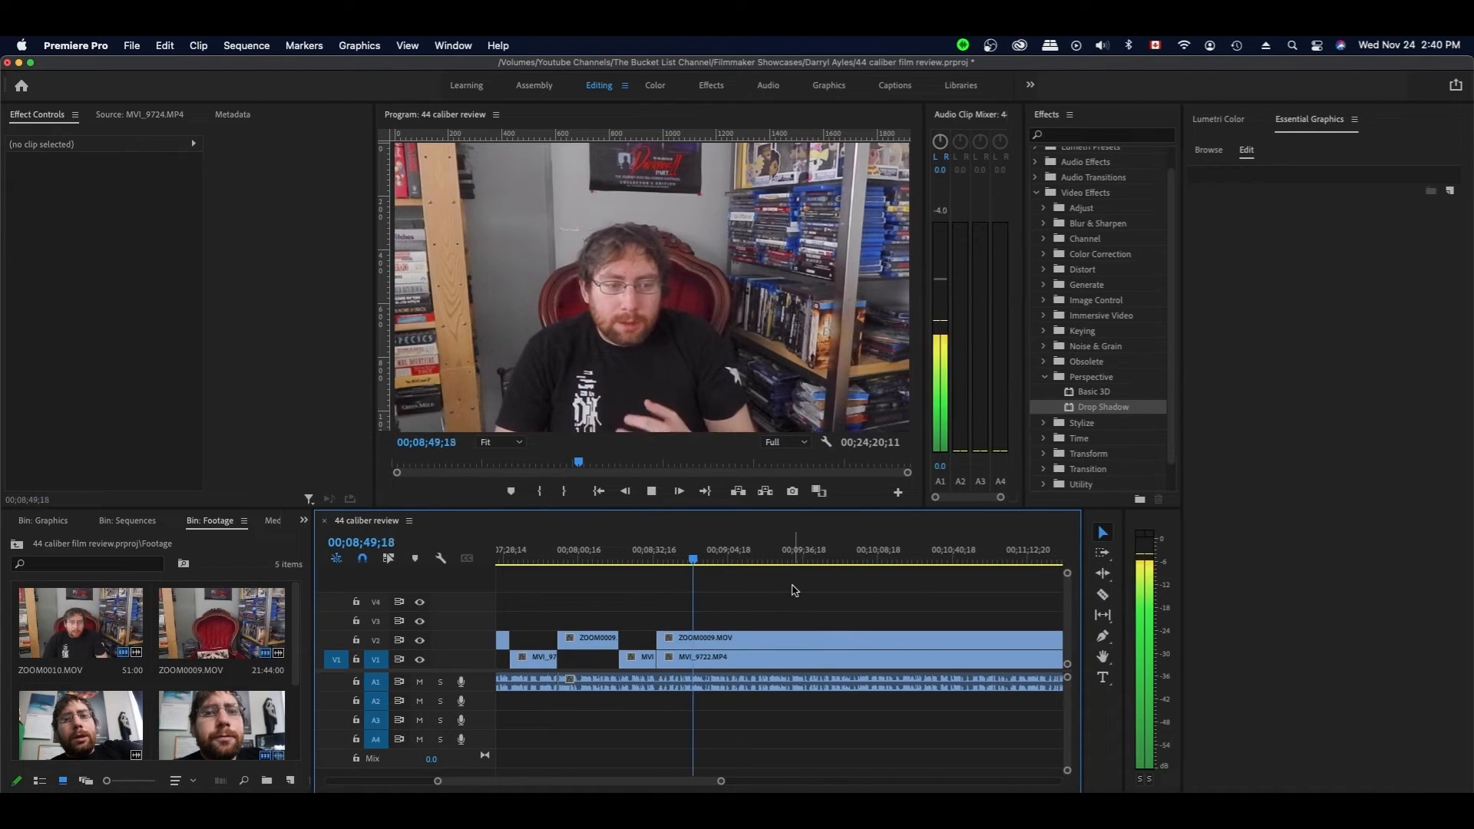
{"action": "key", "text": "space"}
- Split ZOOM0009 at the next cut point and trim the V1 and V2 clips' starts later
{"action": "left_click", "coordinate": [753, 657]}
{"action": "key", "text": "c"}
{"action": "left_click", "coordinate": [710, 638]}
{"action": "left_click", "coordinate": [748, 638], "text": "shift"}
{"action": "left_click_drag", "start_coordinate": [657, 657], "coordinate": [710, 657]}
{"action": "key", "text": "space"}
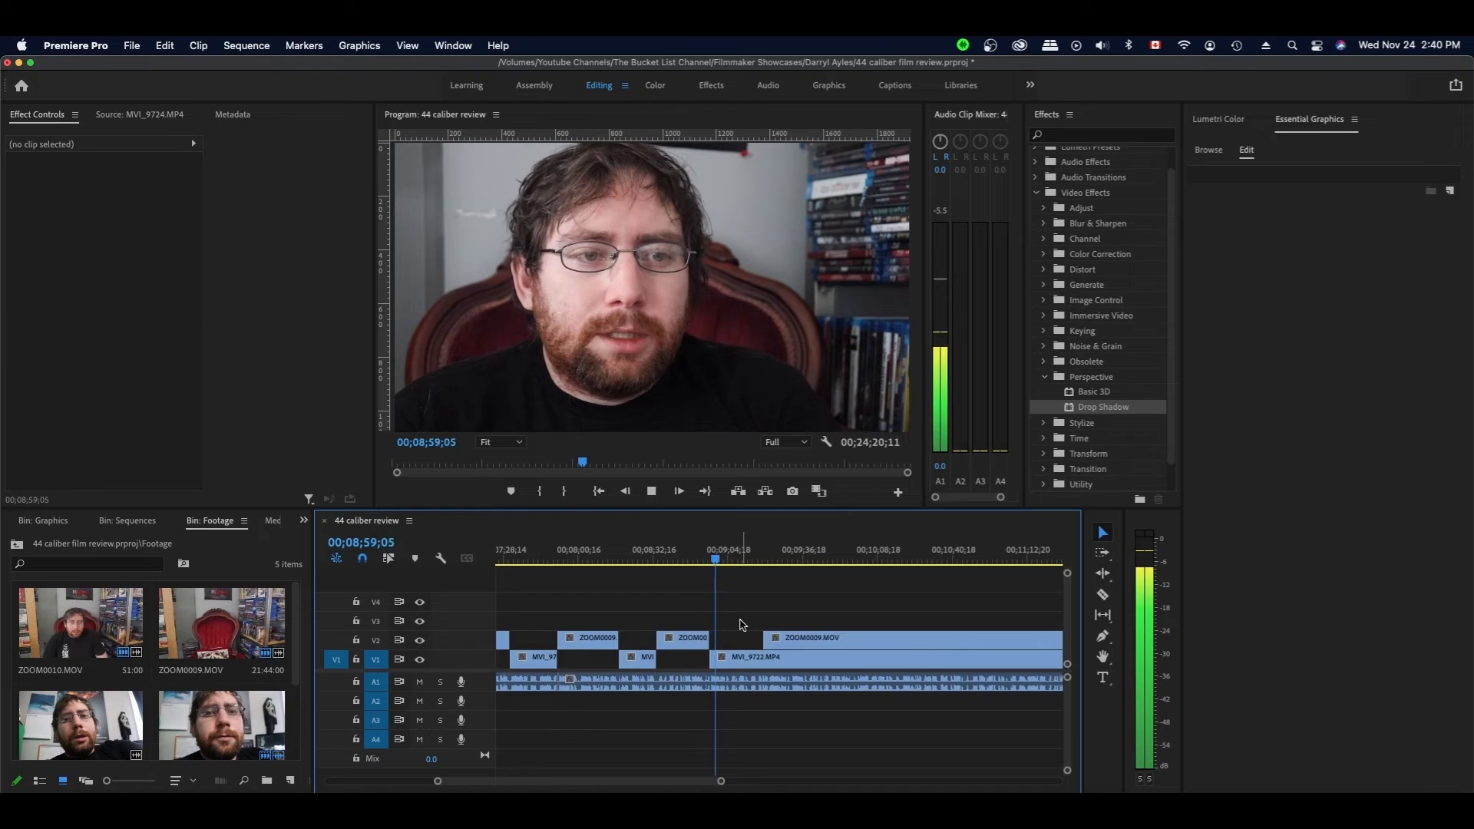
{"action": "scroll", "coordinate": [762, 601], "scroll_direction": "right", "scroll_amount": 3}
{"action": "scroll", "coordinate": [763, 602], "scroll_direction": "left", "scroll_amount": 1}
{"action": "key", "text": "space"}
- Extend ZOOM0009's start back to the cut, split MVI_9722 there, and save
{"action": "left_click", "coordinate": [802, 657]}
{"action": "key", "text": "super+s"}
{"action": "key", "text": "space"}
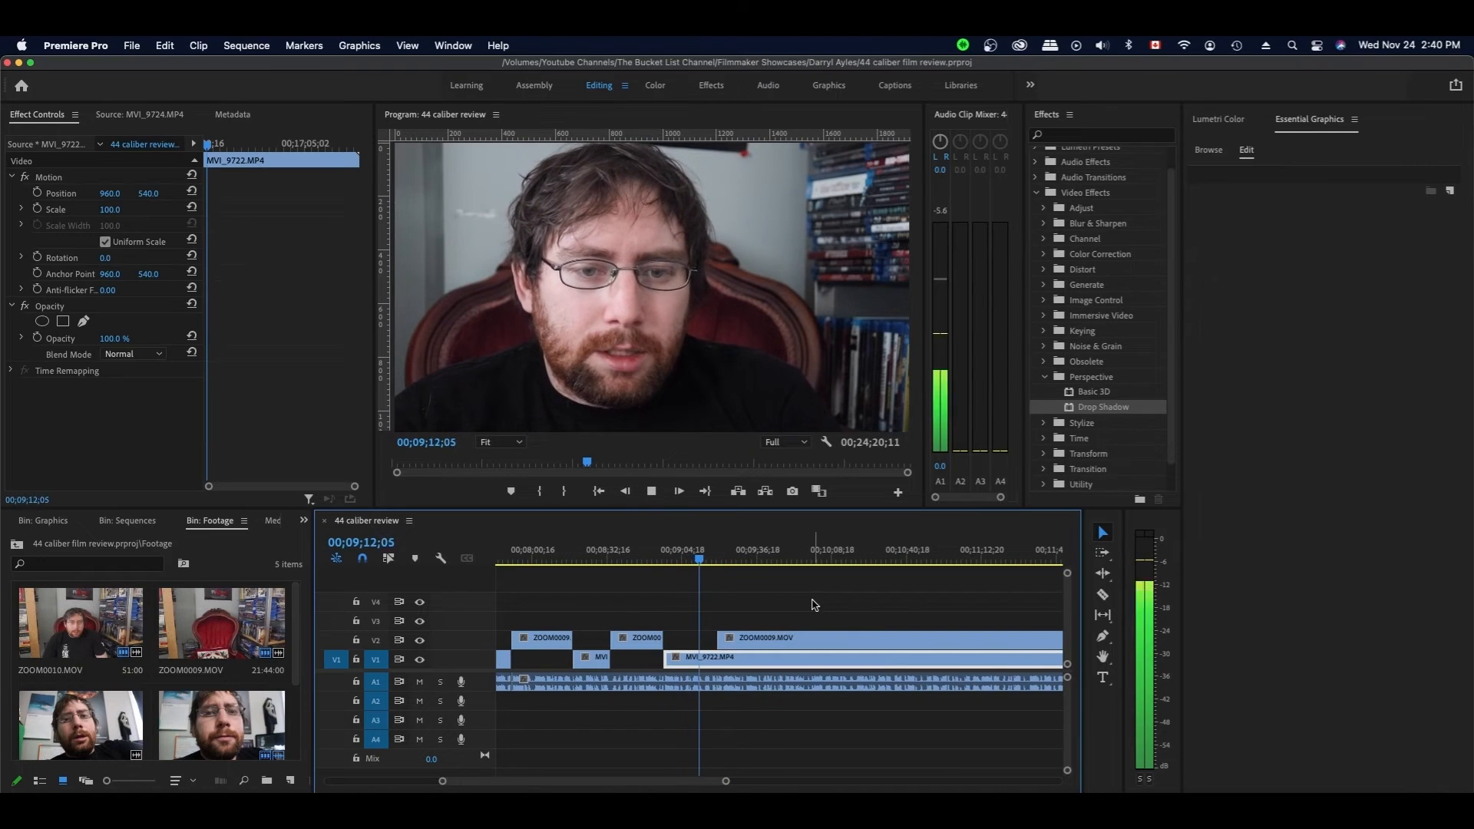
{"action": "left_click", "coordinate": [712, 557]}
{"action": "left_click_drag", "start_coordinate": [718, 638], "coordinate": [712, 638]}
{"action": "key", "text": "c"}
{"action": "left_click", "coordinate": [713, 658]}
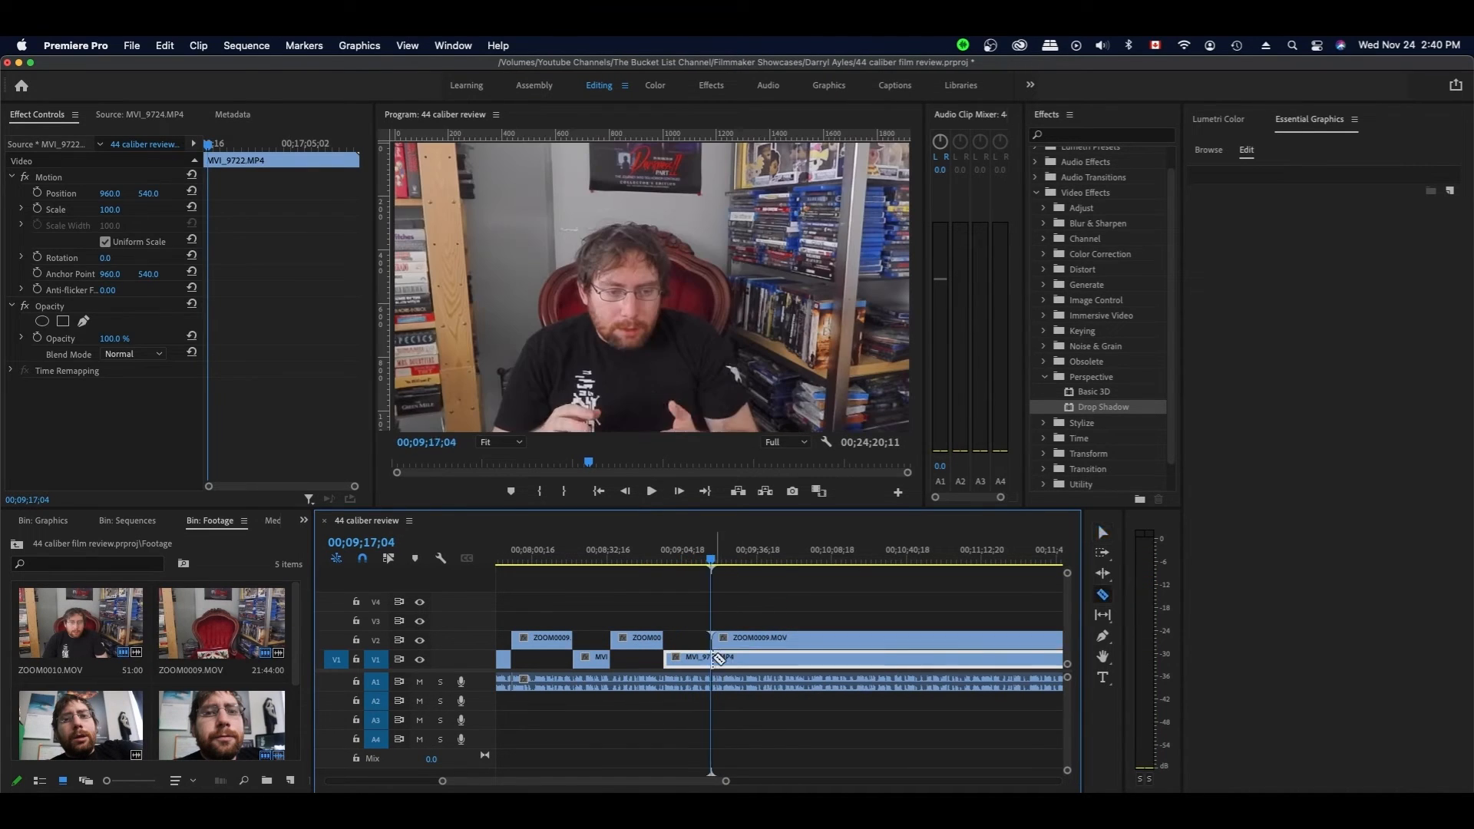
{"action": "key", "text": "v"}
{"action": "left_click", "coordinate": [814, 591]}
{"action": "key", "text": "space"}
- Review past 09;35;09, split all tracks near 10;17 with Cmd+K, then undo that split
{"action": "scroll", "coordinate": [815, 592], "scroll_direction": "right", "scroll_amount": 3}
{"action": "left_click", "coordinate": [783, 657]}
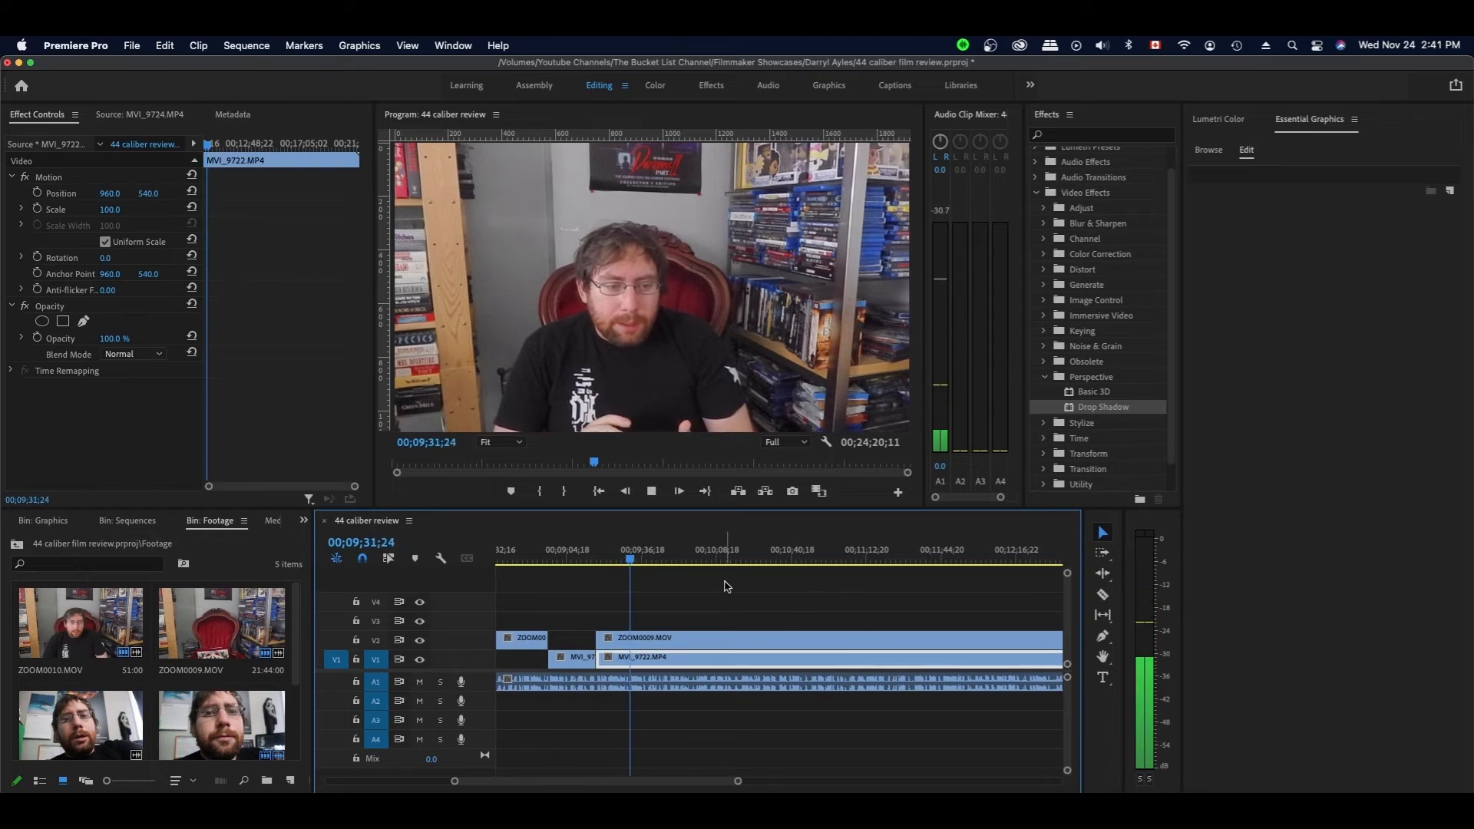
{"action": "scroll", "coordinate": [727, 586], "scroll_direction": "left", "scroll_amount": 3}
{"action": "key", "text": "space"}
{"action": "scroll", "coordinate": [893, 604], "scroll_direction": "right", "scroll_amount": 3}
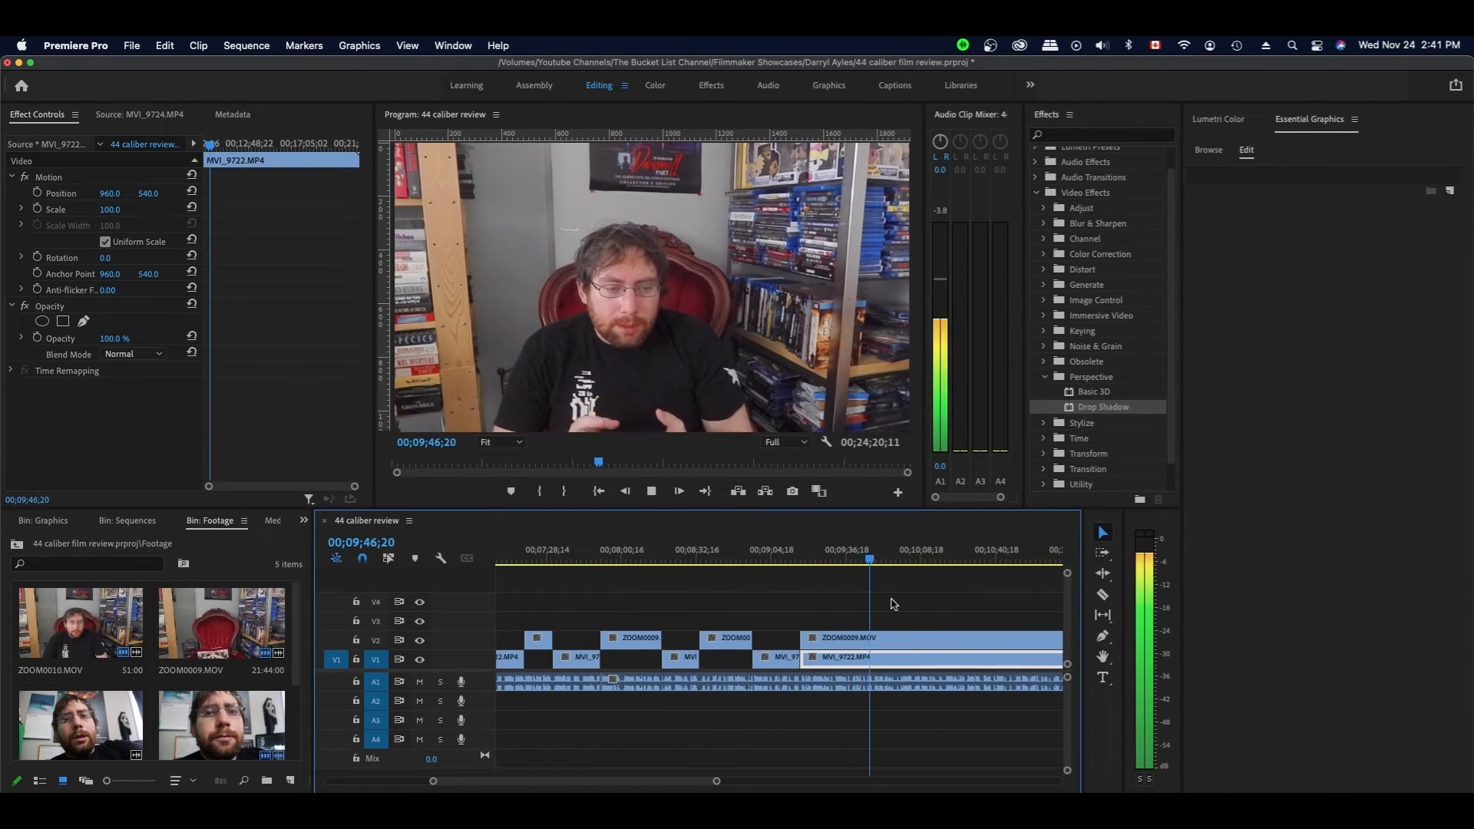
{"action": "left_click", "coordinate": [884, 624]}
{"action": "scroll", "coordinate": [914, 615], "scroll_direction": "right", "scroll_amount": 3}
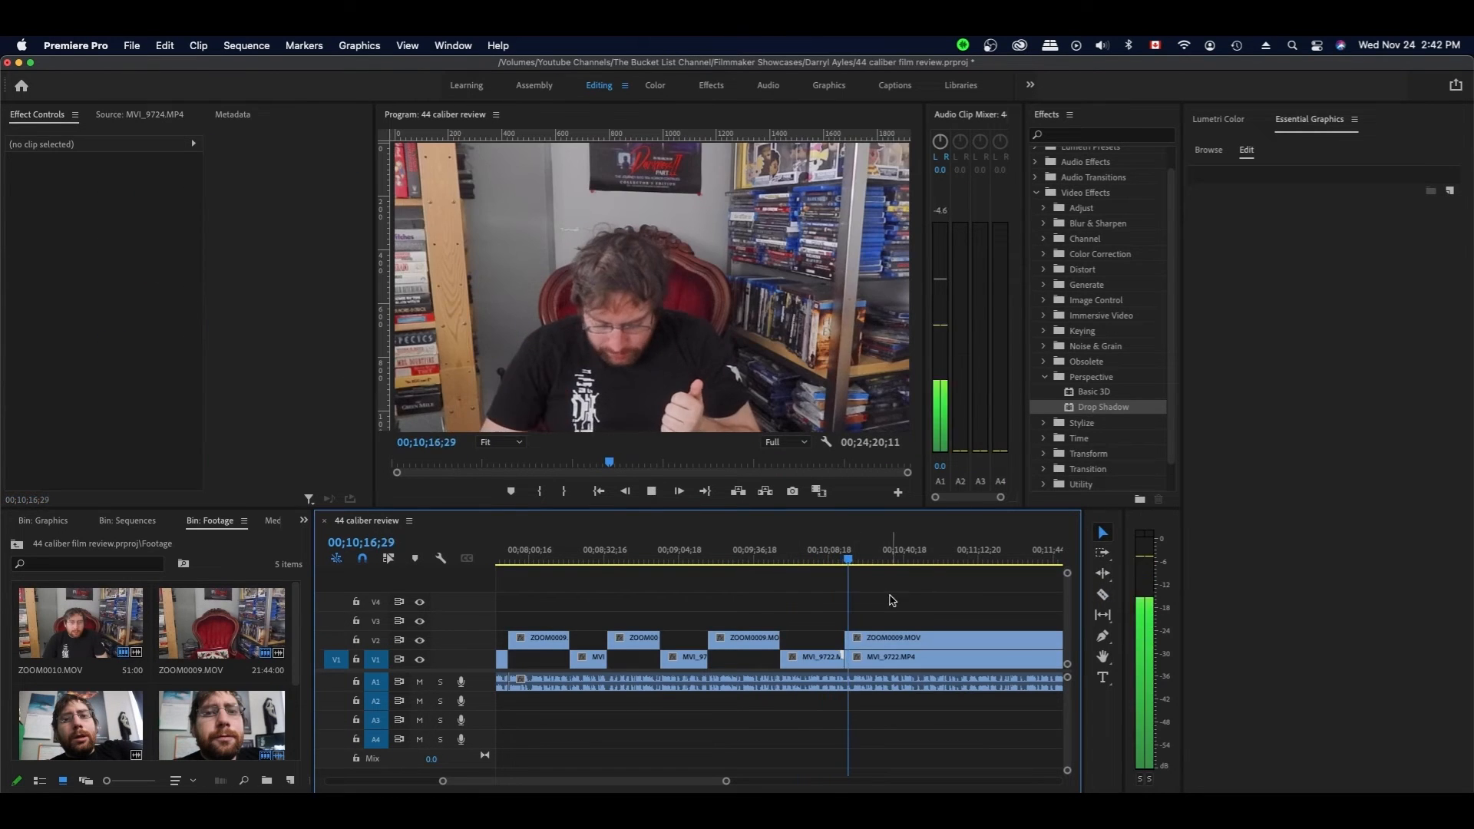
{"action": "key", "text": "super+k"}
{"action": "key", "text": "super+z"}
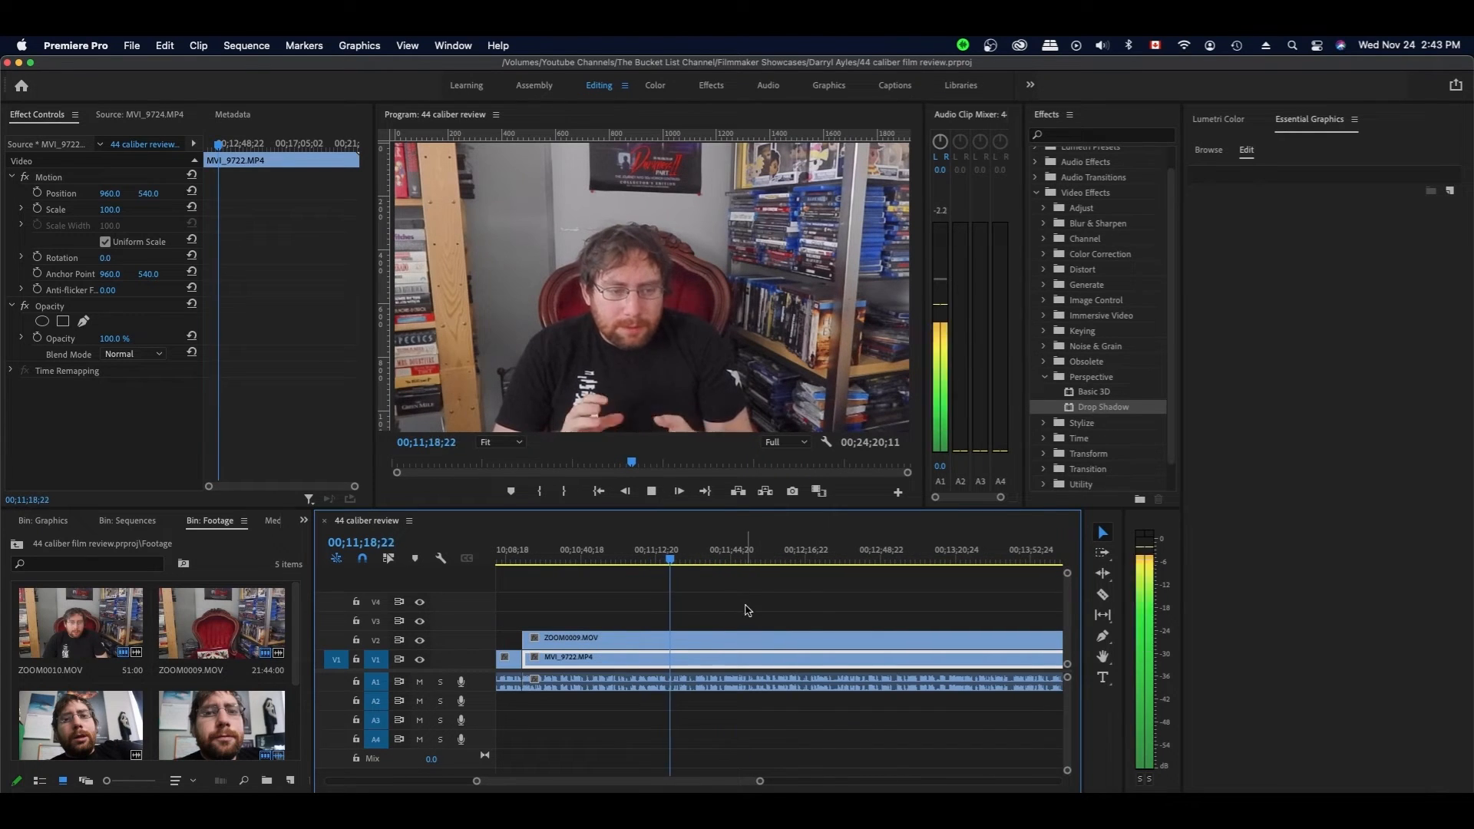
- Cut the clips at the pause near 11;24 and trim the V1 clip's start to the cut
{"action": "key", "text": "space"}
{"action": "key", "text": "c"}
{"action": "left_click", "coordinate": [687, 639]}
{"action": "left_click", "coordinate": [687, 680]}
{"action": "key", "text": "v"}
{"action": "left_click_drag", "start_coordinate": [525, 658], "coordinate": [688, 657]}
- Play back the new cut from 11;24;15 to review it
{"action": "left_click", "coordinate": [748, 608]}
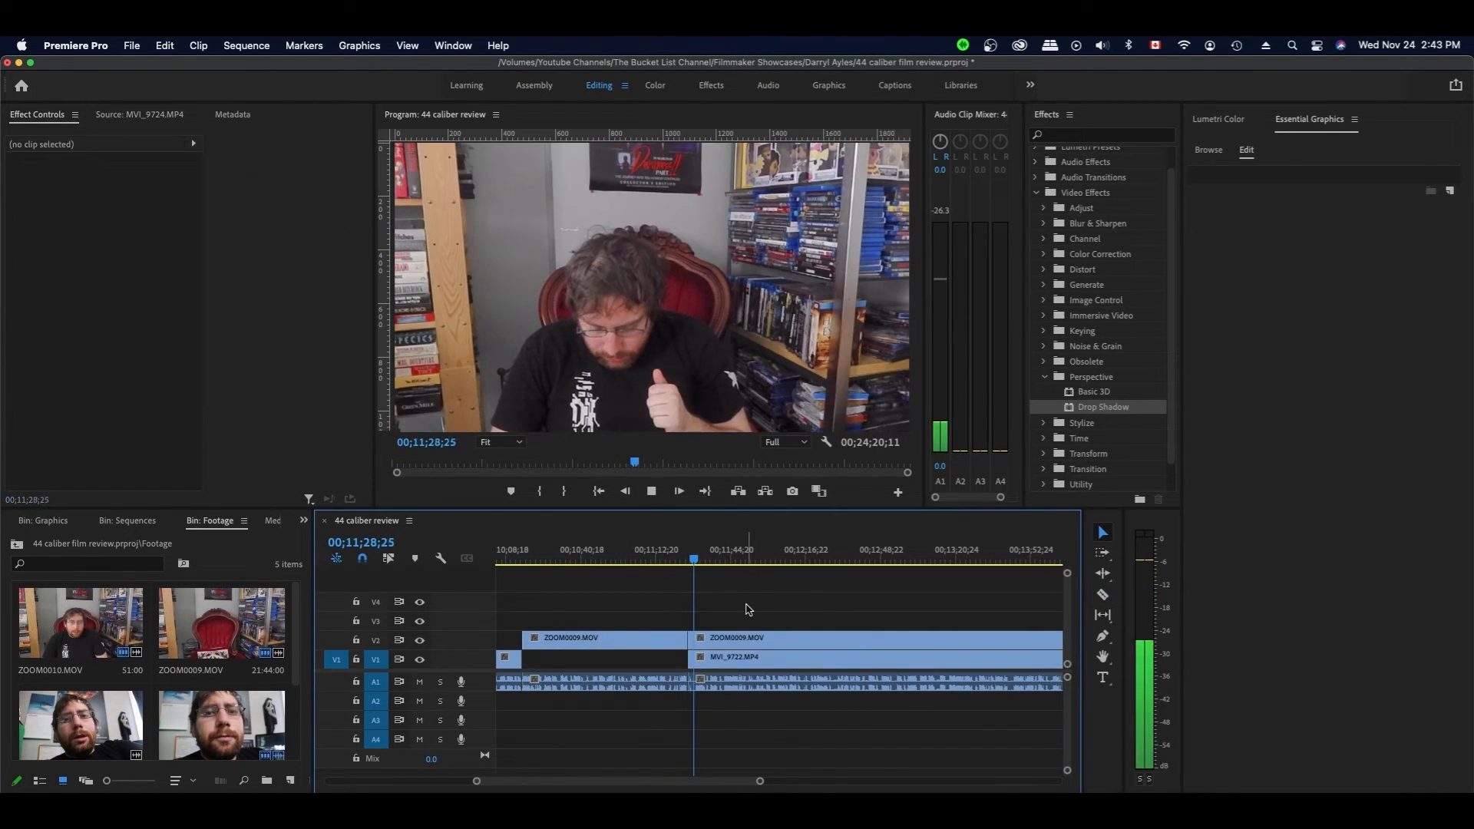
{"action": "left_click", "coordinate": [684, 558]}
{"action": "left_click", "coordinate": [762, 600]}
{"action": "key", "text": "space"}
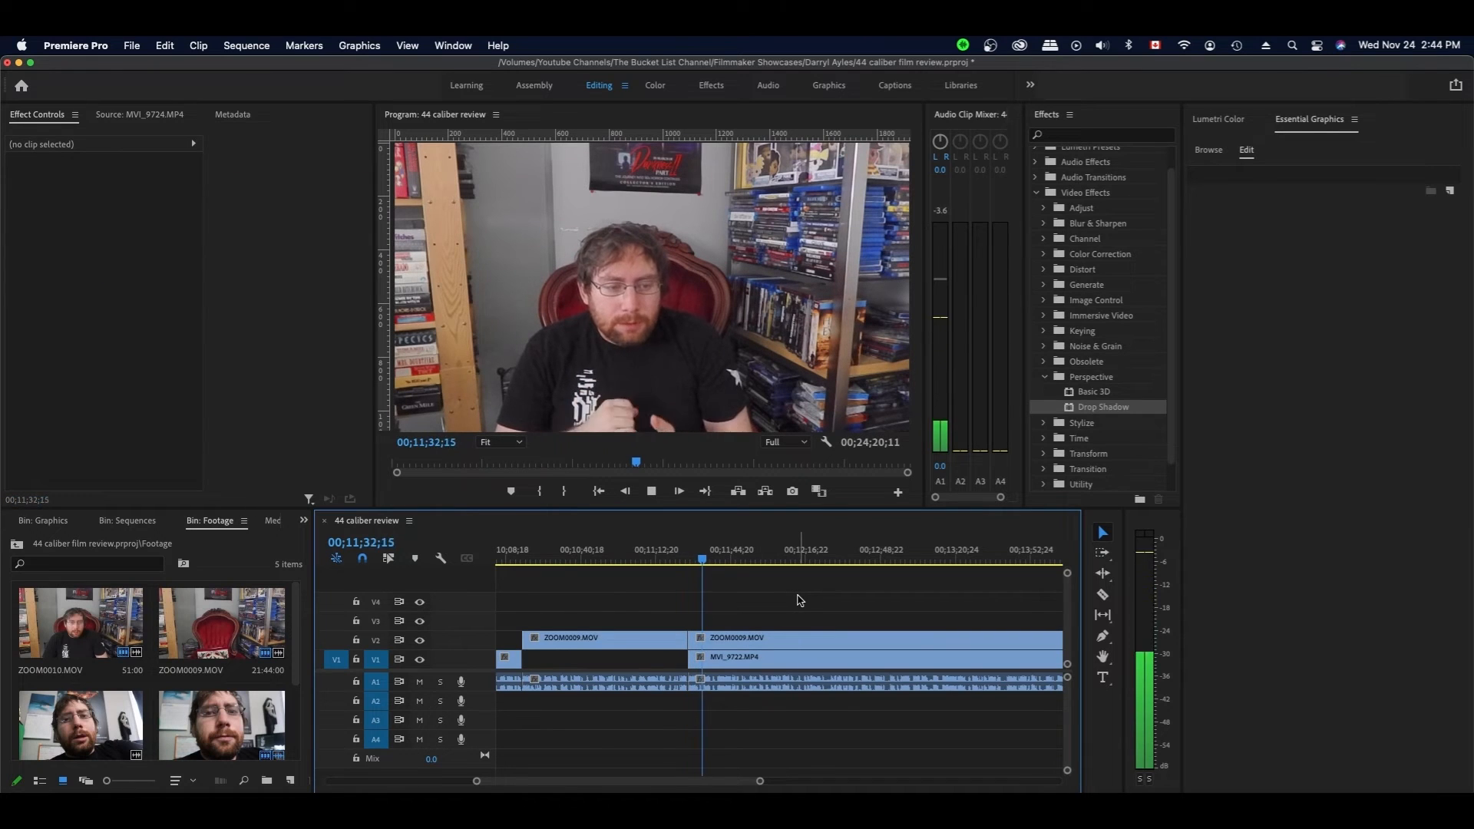
{"action": "key", "text": "d"}
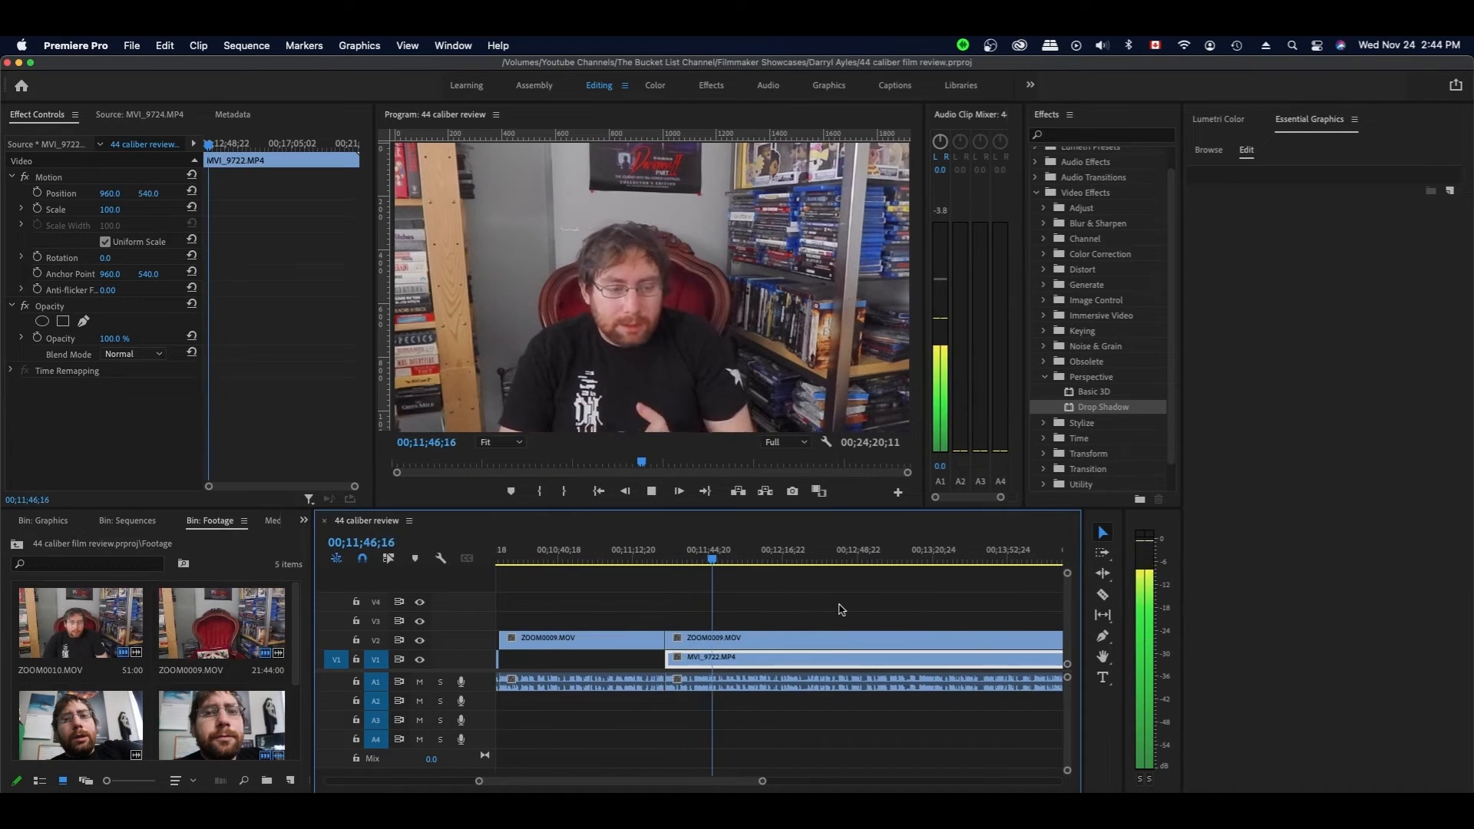
- Split the clips at the next pause and trim the ZOOM0009 clip's start to the cut
{"action": "key", "text": "space"}
{"action": "key", "text": "c"}
{"action": "left_click", "coordinate": [718, 658]}
{"action": "key", "text": "v"}
{"action": "left_click_drag", "start_coordinate": [666, 639], "coordinate": [719, 639]}
{"action": "key", "text": "space"}
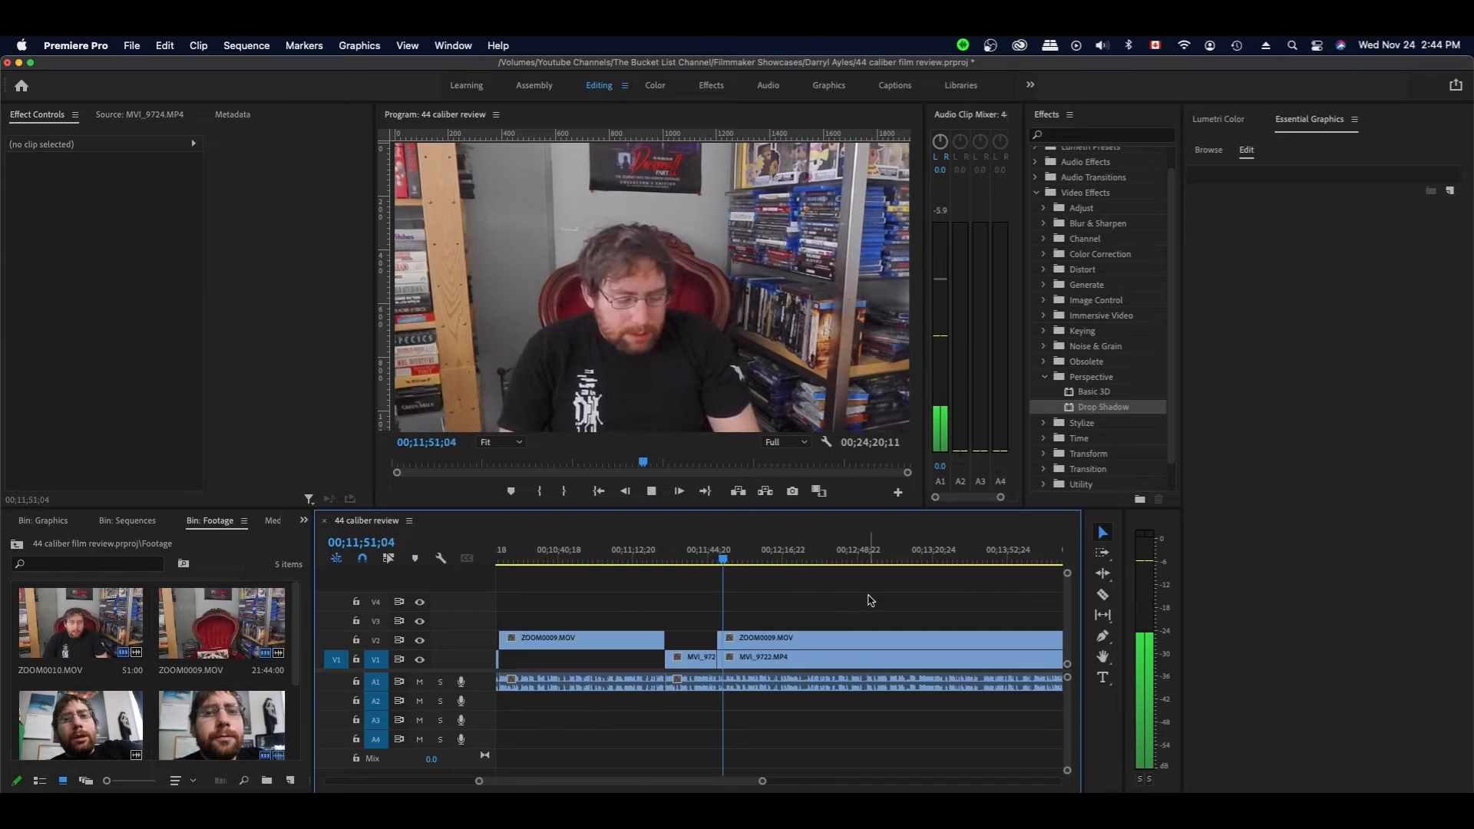
{"action": "key", "text": "space"}
- Review the edit around 11;53;07 and save the project
{"action": "key", "text": "c"}
{"action": "key", "text": "v"}
{"action": "scroll", "coordinate": [645, 668], "scroll_direction": "left", "scroll_amount": 1}
{"action": "left_click_drag", "start_coordinate": [676, 717], "coordinate": [691, 586]}
{"action": "scroll", "coordinate": [691, 591], "scroll_direction": "left", "scroll_amount": 2}
{"action": "left_click", "coordinate": [704, 562]}
{"action": "left_click", "coordinate": [691, 560]}
{"action": "key", "text": "space"}
{"action": "left_click", "coordinate": [753, 602]}
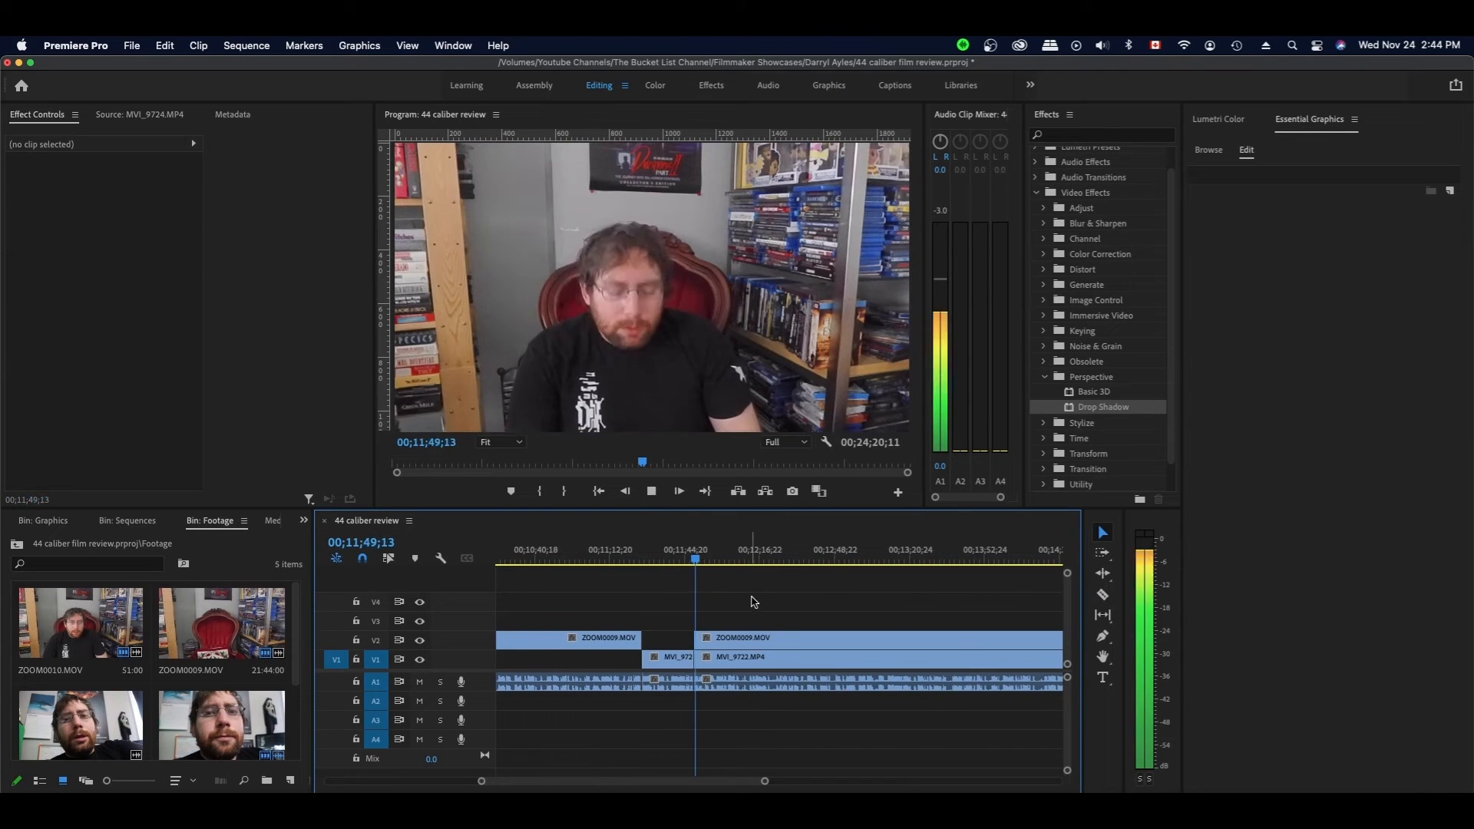
{"action": "key", "text": "d"}
{"action": "key", "text": "super+s"}
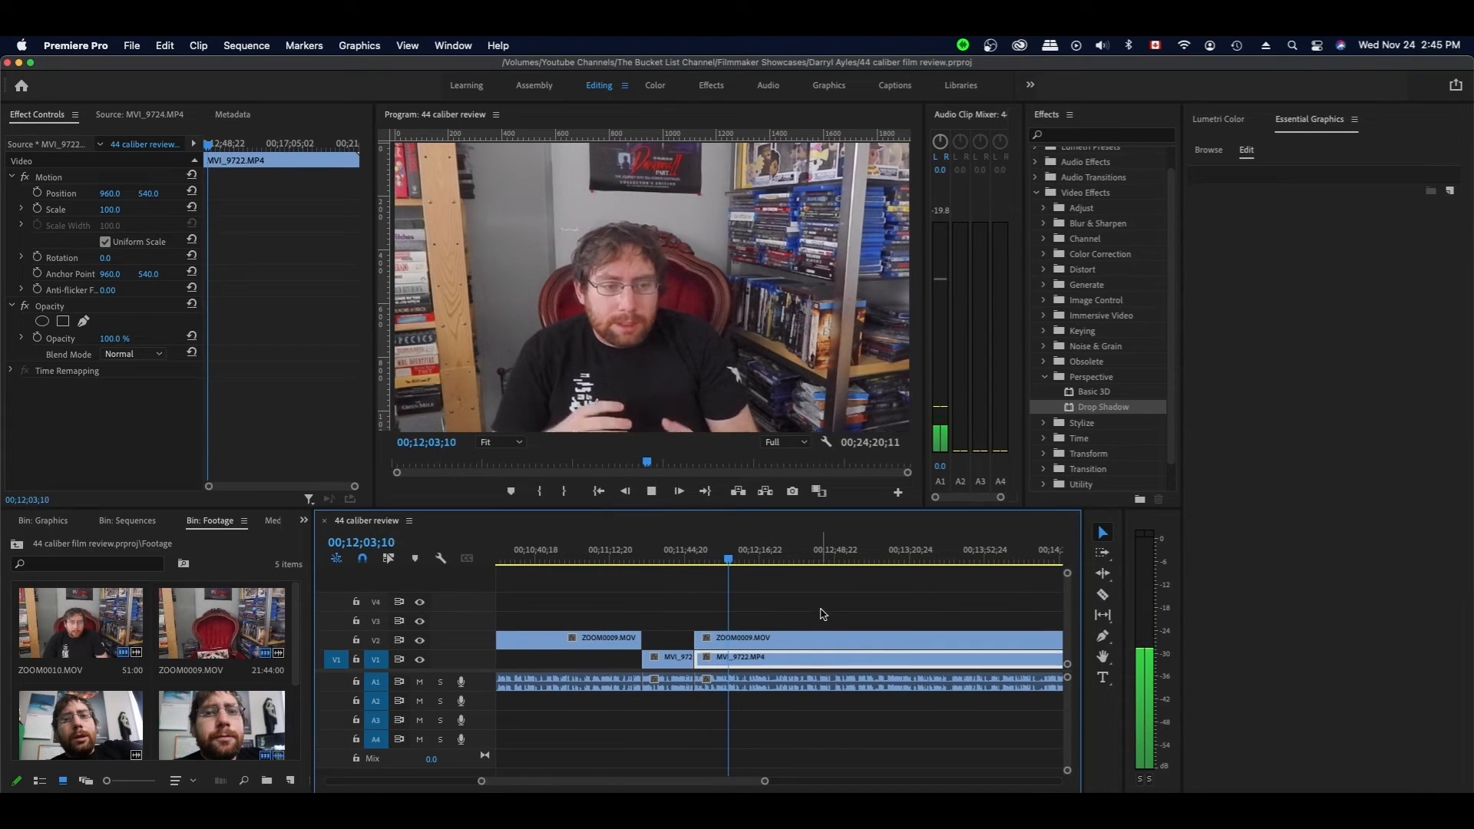
- Split the ZOOM0009 clip at 12;20;09 and shift the following clips slightly later
{"action": "scroll", "coordinate": [860, 595], "scroll_direction": "down", "scroll_amount": 1}
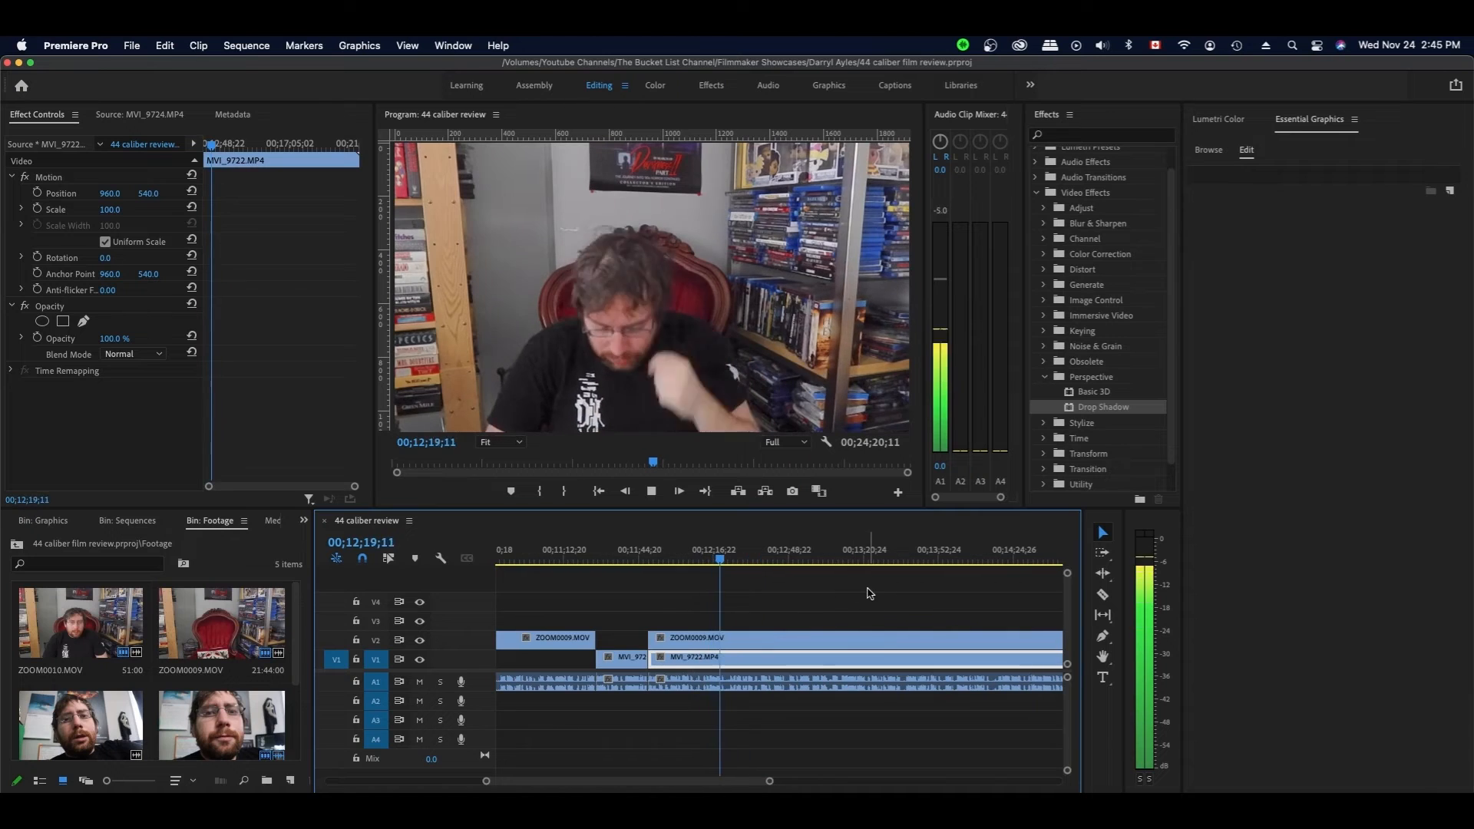
{"action": "left_click", "coordinate": [721, 562]}
{"action": "key", "text": "super+k"}
{"action": "left_click_drag", "start_coordinate": [747, 595], "coordinate": [743, 680]}
{"action": "left_click", "coordinate": [805, 608]}
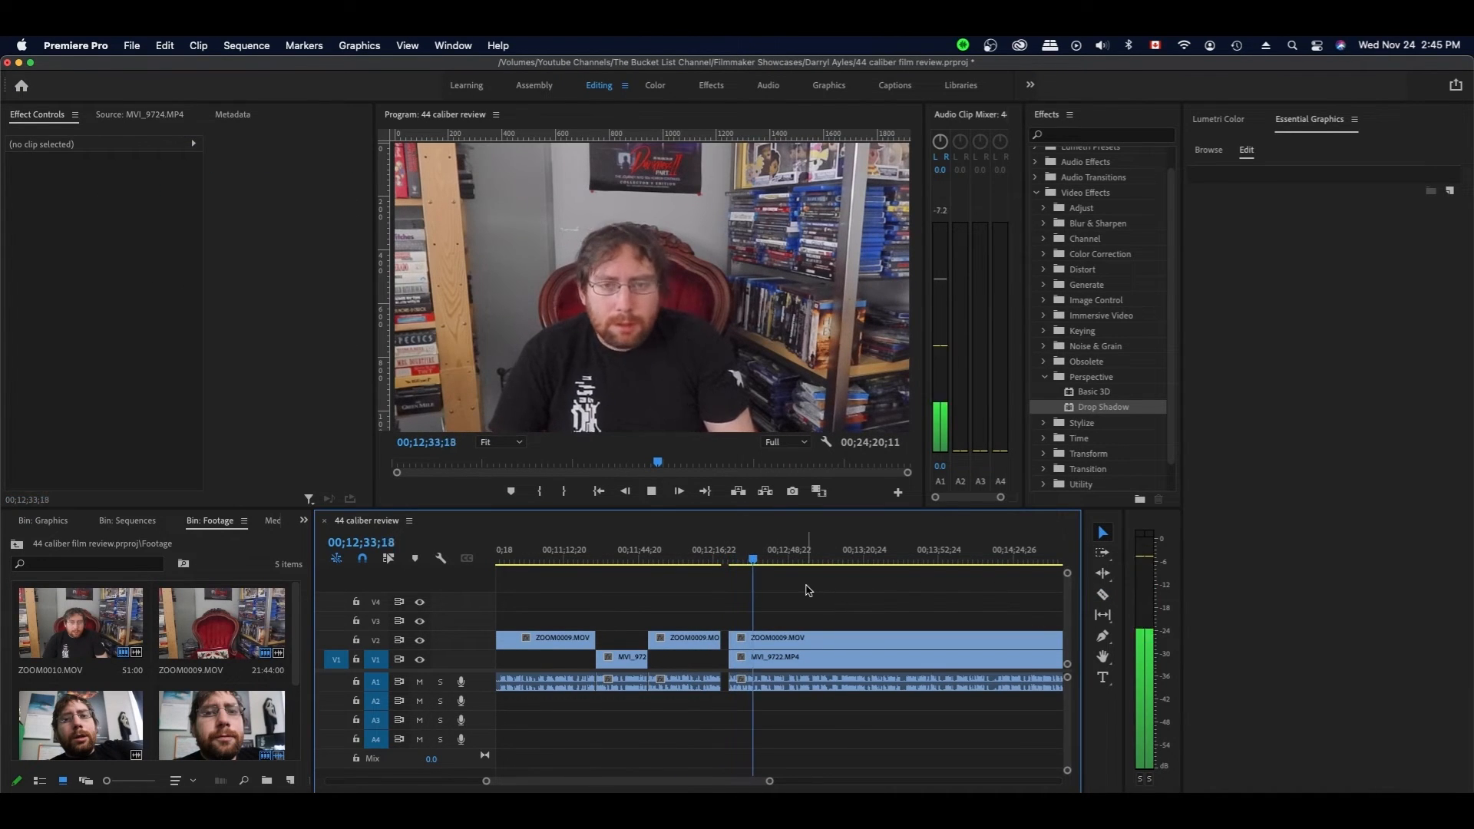
- At 12;48;20, trim the ZOOM0009 clip's start later and slide the clips left to close the gap
{"action": "scroll", "coordinate": [842, 591], "scroll_direction": "down", "scroll_amount": 1}
{"action": "key", "text": "space"}
{"action": "left_click", "coordinate": [787, 657]}
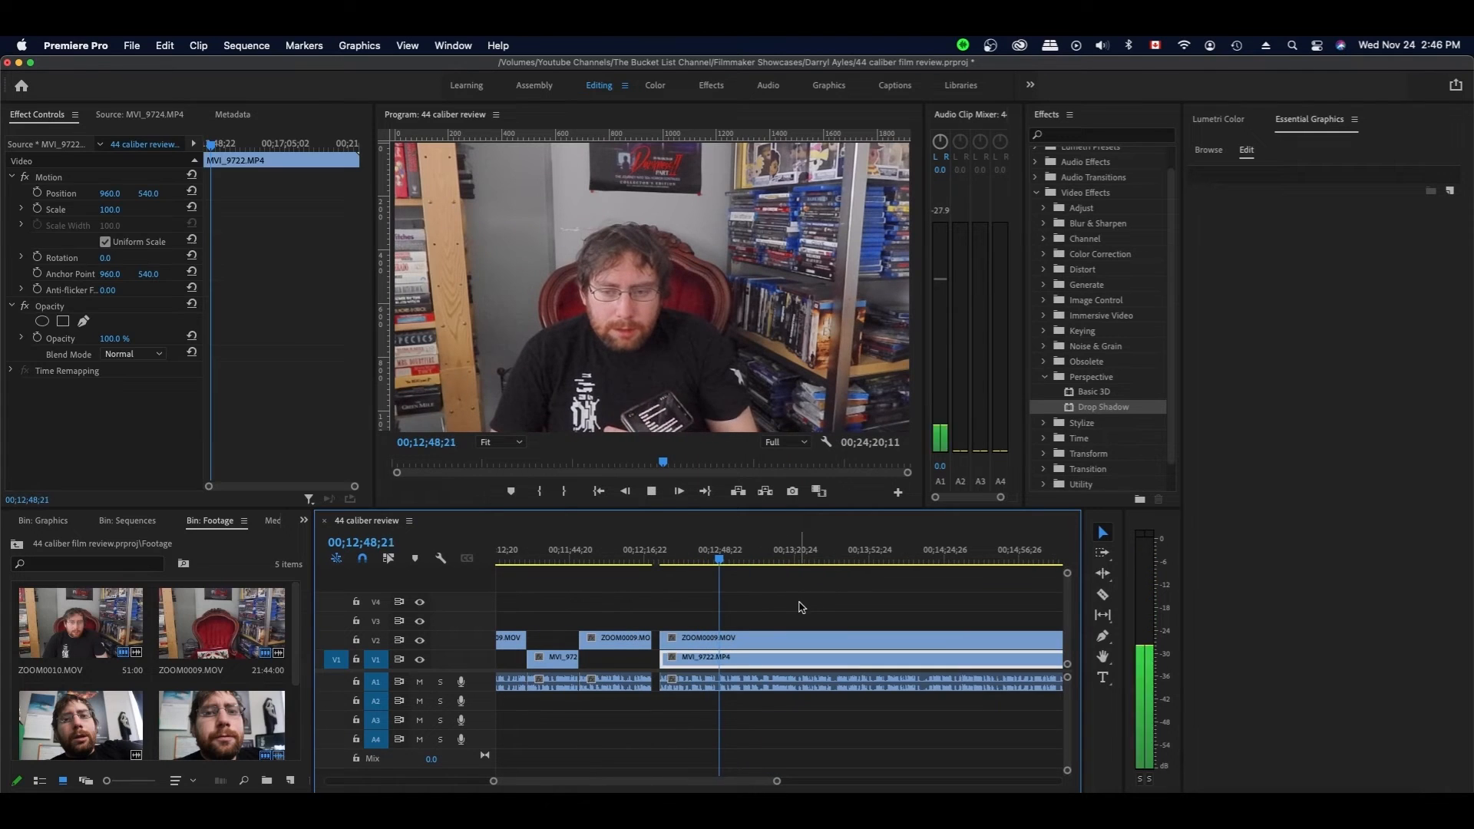
{"action": "left_click_drag", "start_coordinate": [660, 641], "coordinate": [716, 640]}
{"action": "left_click_drag", "start_coordinate": [752, 595], "coordinate": [691, 679]}
{"action": "left_click_drag", "start_coordinate": [697, 658], "coordinate": [690, 658]}
- Split the V1 clip where it meets the ZOOM0009 edge
{"action": "key", "text": "c"}
{"action": "left_click", "coordinate": [710, 658]}
{"action": "key", "text": "space"}
{"action": "key", "text": "v"}
{"action": "left_click", "coordinate": [757, 658]}
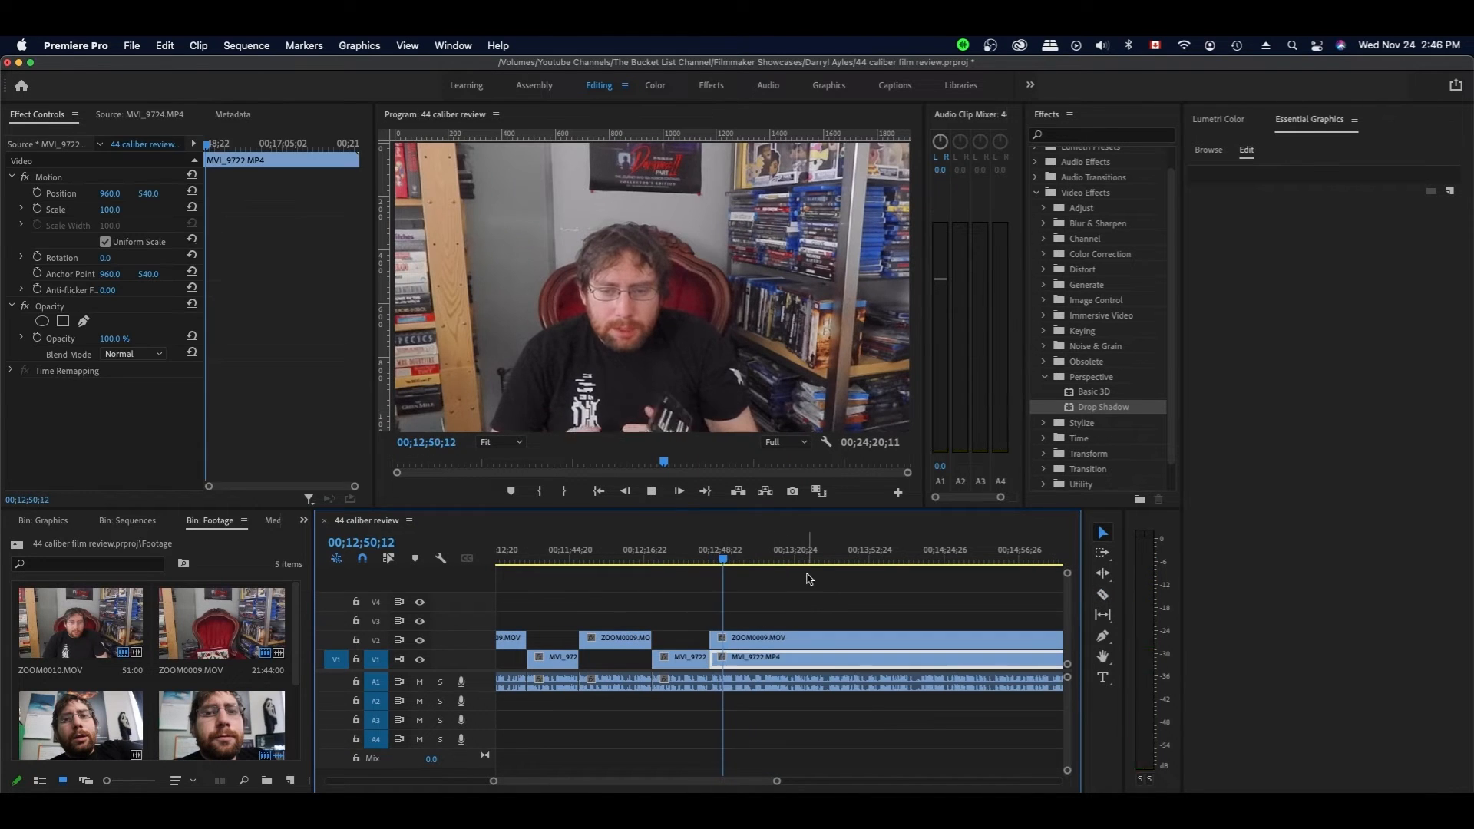
- Split the ZOOM0009 and audio clips at the next pause and trim the V1 clip's start to match
{"action": "scroll", "coordinate": [780, 598], "scroll_direction": "down", "scroll_amount": 3}
{"action": "key", "text": "space"}
{"action": "key", "text": "c"}
{"action": "left_click", "coordinate": [636, 639]}
{"action": "key", "text": "v"}
{"action": "key", "text": "space"}
{"action": "left_click_drag", "start_coordinate": [598, 658], "coordinate": [677, 658]}
- Move the clips after the cut left to close the gap
{"action": "key", "text": "space"}
{"action": "left_click", "coordinate": [697, 638]}
{"action": "left_click", "coordinate": [698, 658], "text": "shift"}
{"action": "key", "text": "space"}
{"action": "left_click_drag", "start_coordinate": [654, 559], "coordinate": [640, 559]}
{"action": "key", "text": "space"}
{"action": "left_click", "coordinate": [743, 592]}
- Split MVI_9722 at the next pause and trim the ZOOM0009 clip's start to the cut
{"action": "scroll", "coordinate": [737, 593], "scroll_direction": "down", "scroll_amount": 3}
{"action": "key", "text": "space"}
{"action": "key", "text": "c"}
{"action": "left_click", "coordinate": [604, 662]}
{"action": "key", "text": "v"}
{"action": "left_click_drag", "start_coordinate": [545, 639], "coordinate": [624, 638]}
- Close the gap by moving the following clips left, then play back the cut
{"action": "left_click", "coordinate": [623, 658]}
{"action": "left_click", "coordinate": [623, 638], "text": "shift"}
{"action": "left_click", "coordinate": [606, 560]}
{"action": "key", "text": "space"}
{"action": "left_click", "coordinate": [687, 599]}
{"action": "left_click", "coordinate": [710, 658]}
{"action": "key", "text": "space"}
- Split the clips at 13;42;06 and delete the unwanted middle V1 section
{"action": "key", "text": "space"}
{"action": "key", "text": "space"}
{"action": "left_click", "coordinate": [631, 560]}
- Try shifting the clips to the right of the deletion, undoing both attempts
{"action": "key", "text": "space"}
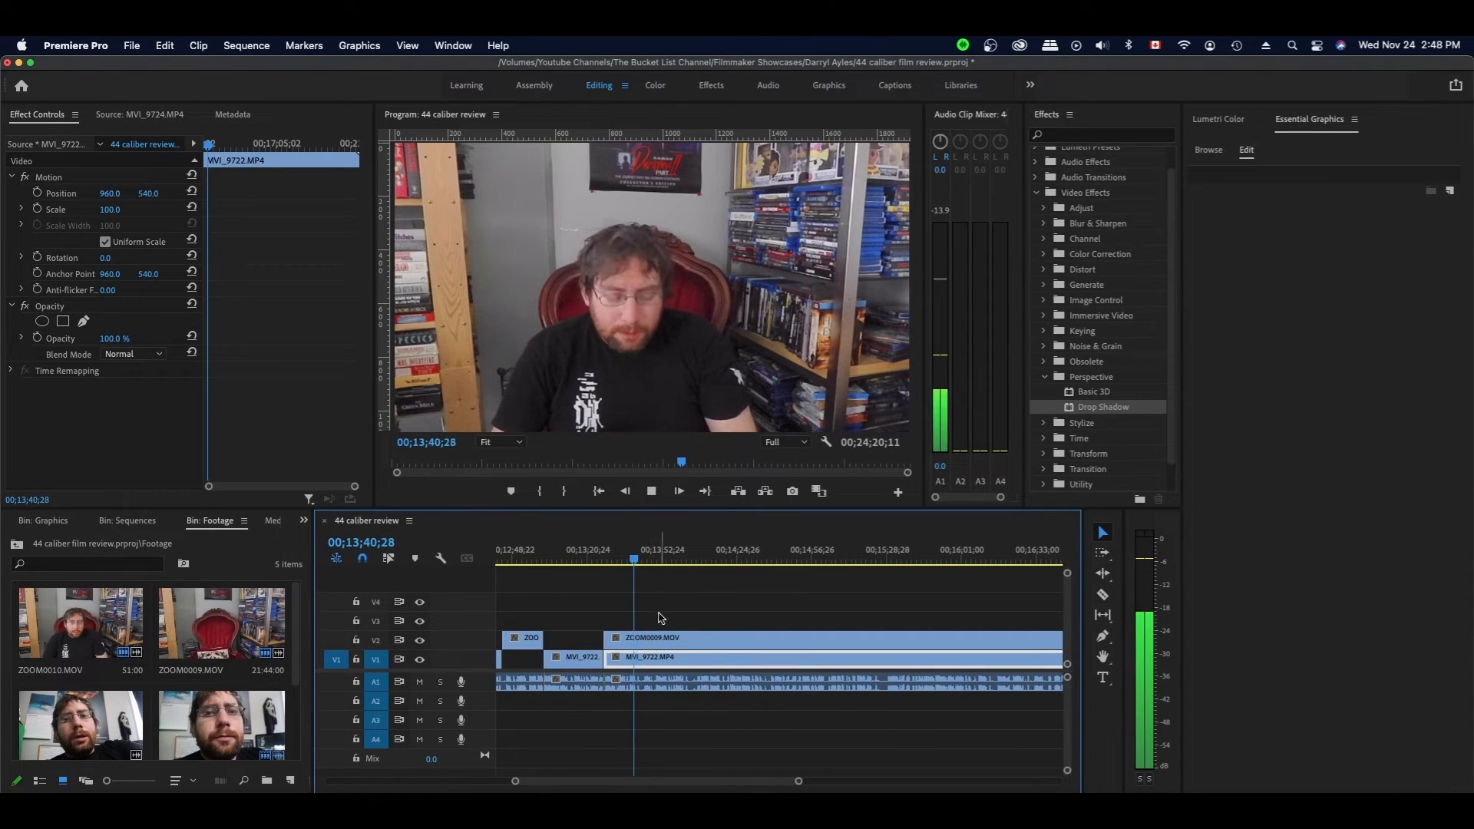
{"action": "key", "text": "space"}
{"action": "key", "text": "c"}
{"action": "left_click", "coordinate": [636, 658]}
{"action": "left_click", "coordinate": [637, 639]}
{"action": "key", "text": "v"}
{"action": "key", "text": "BackSpace"}
{"action": "key", "text": "space"}
{"action": "left_click_drag", "start_coordinate": [665, 605], "coordinate": [668, 681]}
{"action": "key", "text": "super+z"}
{"action": "key", "text": "space"}
{"action": "left_click", "coordinate": [687, 599]}
{"action": "key", "text": "space"}
{"action": "left_click", "coordinate": [691, 658]}
{"action": "left_click_drag", "start_coordinate": [671, 641], "coordinate": [680, 642]}
{"action": "key", "text": "super+z"}
- Save the project and close the 44 caliber review sequence
{"action": "left_click", "coordinate": [639, 564]}
{"action": "key", "text": "super+s"}
{"action": "key", "text": "super+q"}
- Open the 44 caliber review sequence and split the talking-head clip at the playhead
{"action": "left_click", "coordinate": [127, 520]}
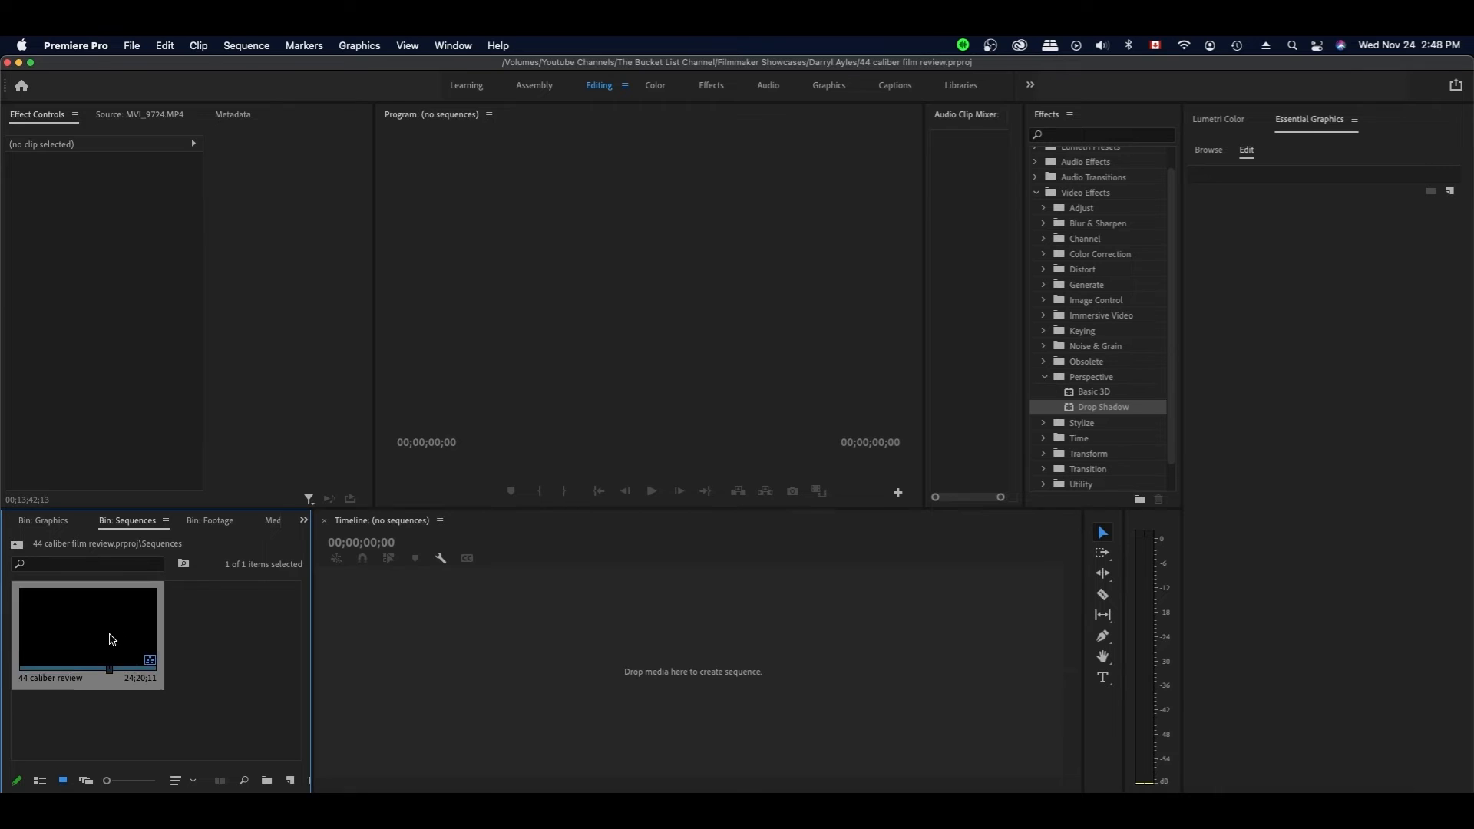
{"action": "double_click", "coordinate": [108, 642]}
{"action": "key", "text": "space"}
{"action": "key", "text": "c"}
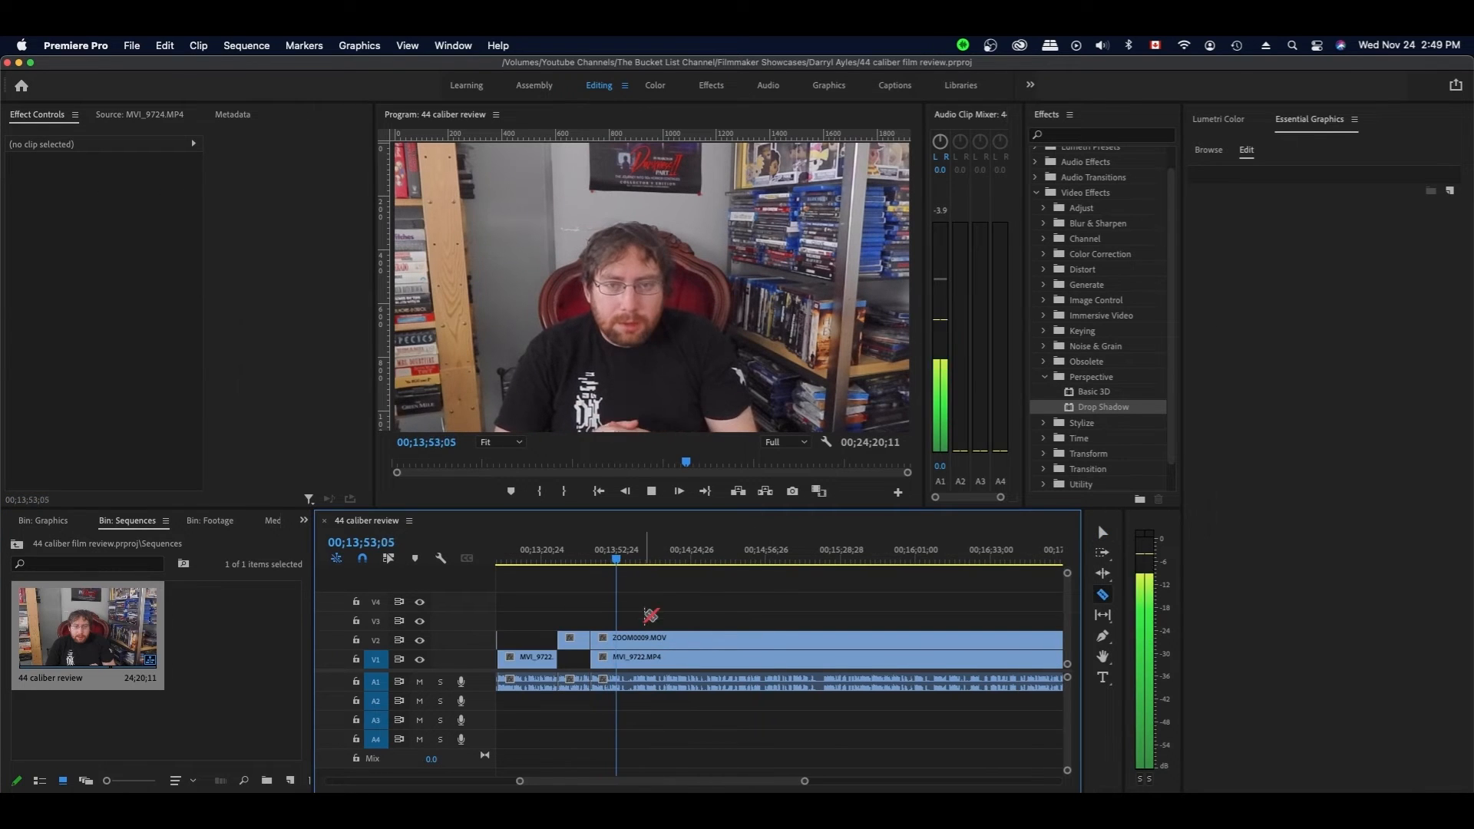
{"action": "key", "text": "space"}
- Trim the close-up clip's start to the cut and play back the result
{"action": "left_click", "coordinate": [626, 657]}
{"action": "key", "text": "v"}
{"action": "left_click_drag", "start_coordinate": [592, 639], "coordinate": [626, 638]}
{"action": "key", "text": "space"}
{"action": "key", "text": "space"}
{"action": "left_click", "coordinate": [657, 604]}
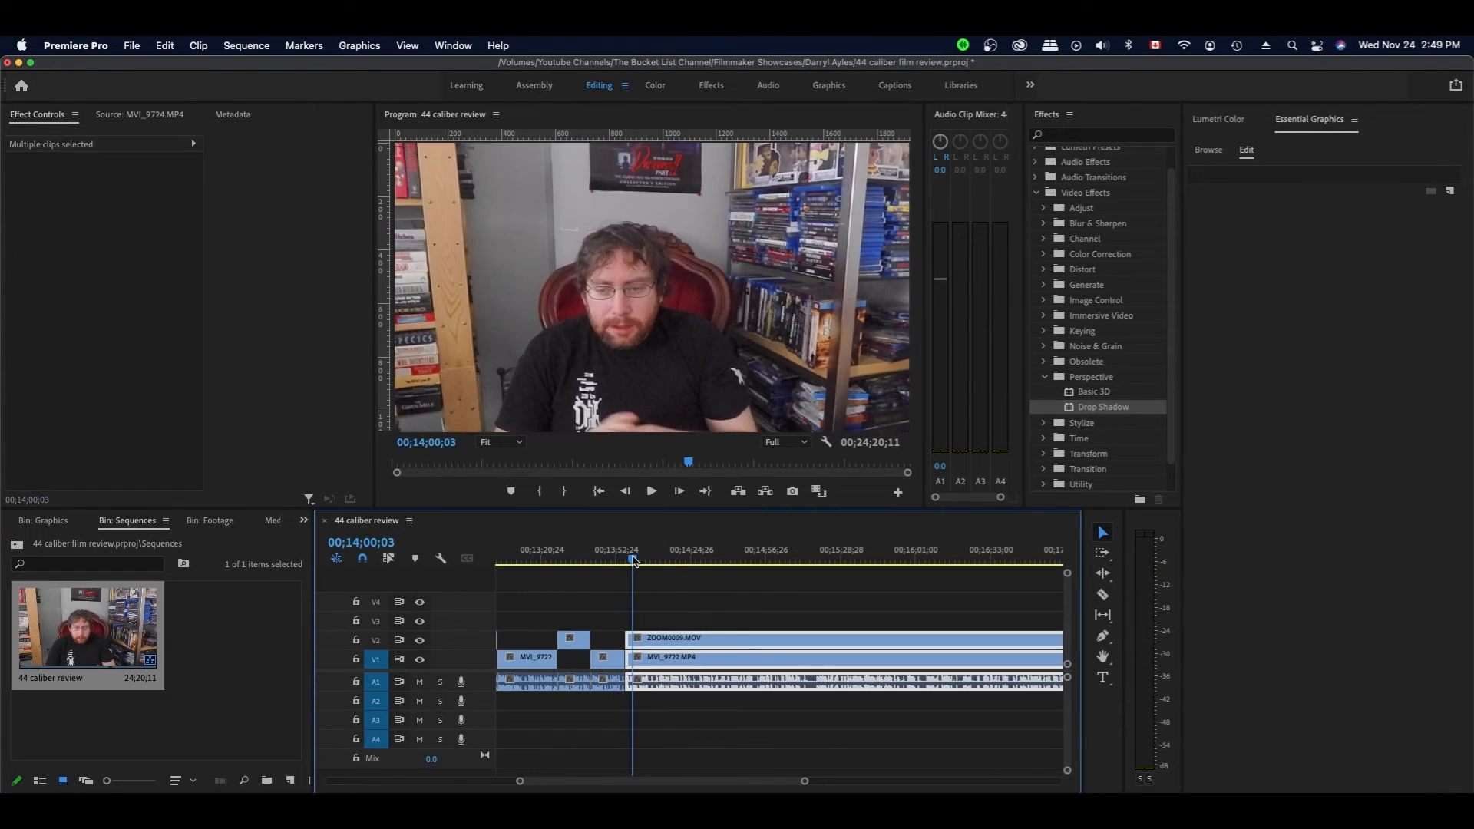
- Split the clips at the current time and select the clips after the cut
{"action": "left_click", "coordinate": [651, 560]}
{"action": "key", "text": "c"}
{"action": "left_click", "coordinate": [649, 638]}
{"action": "left_click", "coordinate": [649, 658]}
{"action": "key", "text": "v"}
{"action": "key", "text": "space"}
{"action": "key", "text": "space"}
- Shift the later clips left to close the gap and review the edit
{"action": "left_click_drag", "start_coordinate": [707, 605], "coordinate": [691, 680]}
{"action": "left_click_drag", "start_coordinate": [691, 644], "coordinate": [686, 643]}
{"action": "key", "text": "Up"}
{"action": "left_click", "coordinate": [727, 589]}
{"action": "key", "text": "space"}
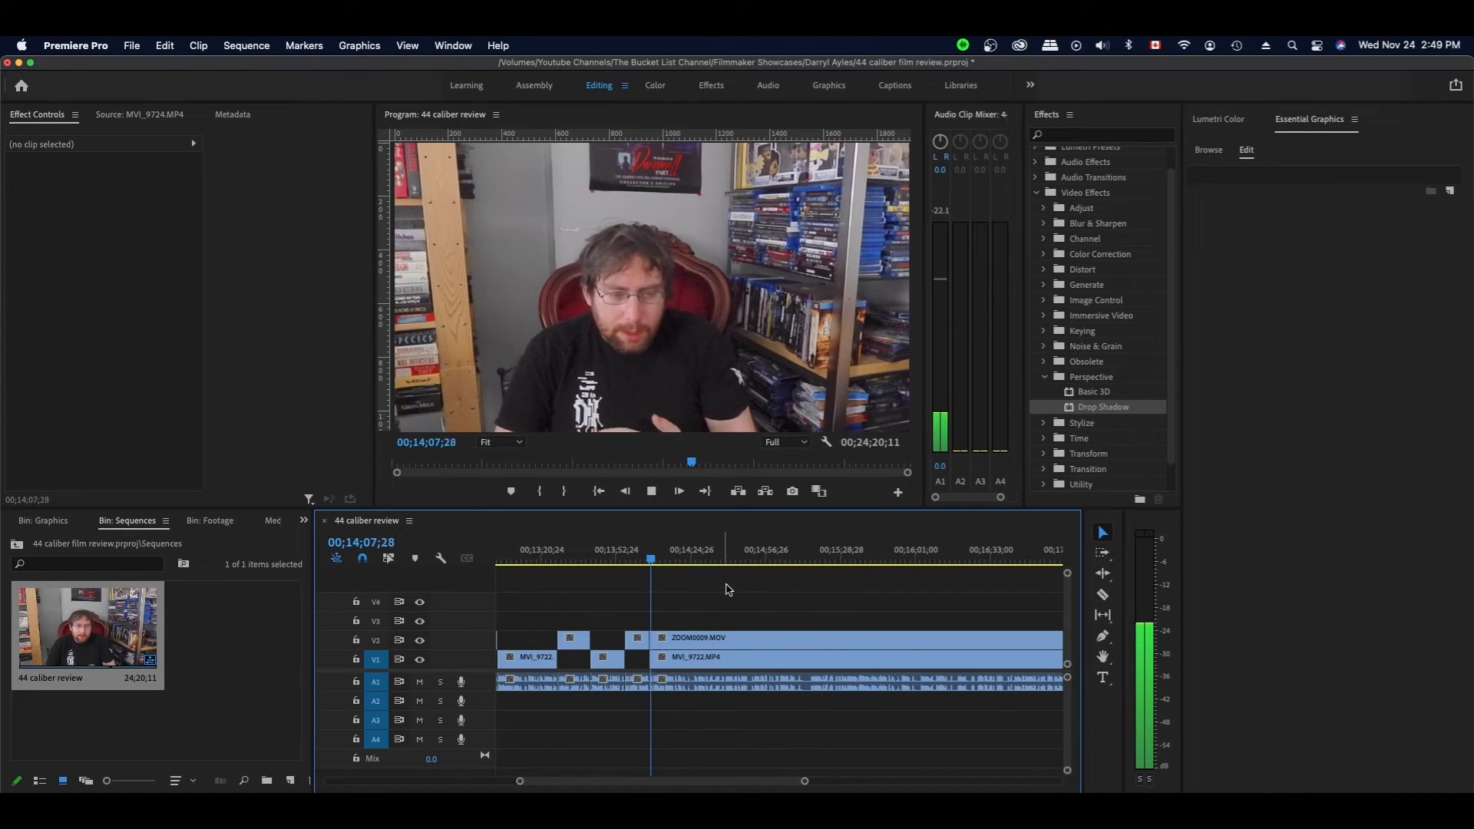
{"action": "key", "text": "space"}
- Undo the earlier clip move, then shift the selected clips left to the cut
{"action": "key", "text": "c"}
{"action": "left_click", "coordinate": [685, 658]}
{"action": "key", "text": "v"}
{"action": "key", "text": "super+z"}
{"action": "key", "text": "super+z"}
{"action": "left_click_drag", "start_coordinate": [702, 639], "coordinate": [696, 639]}
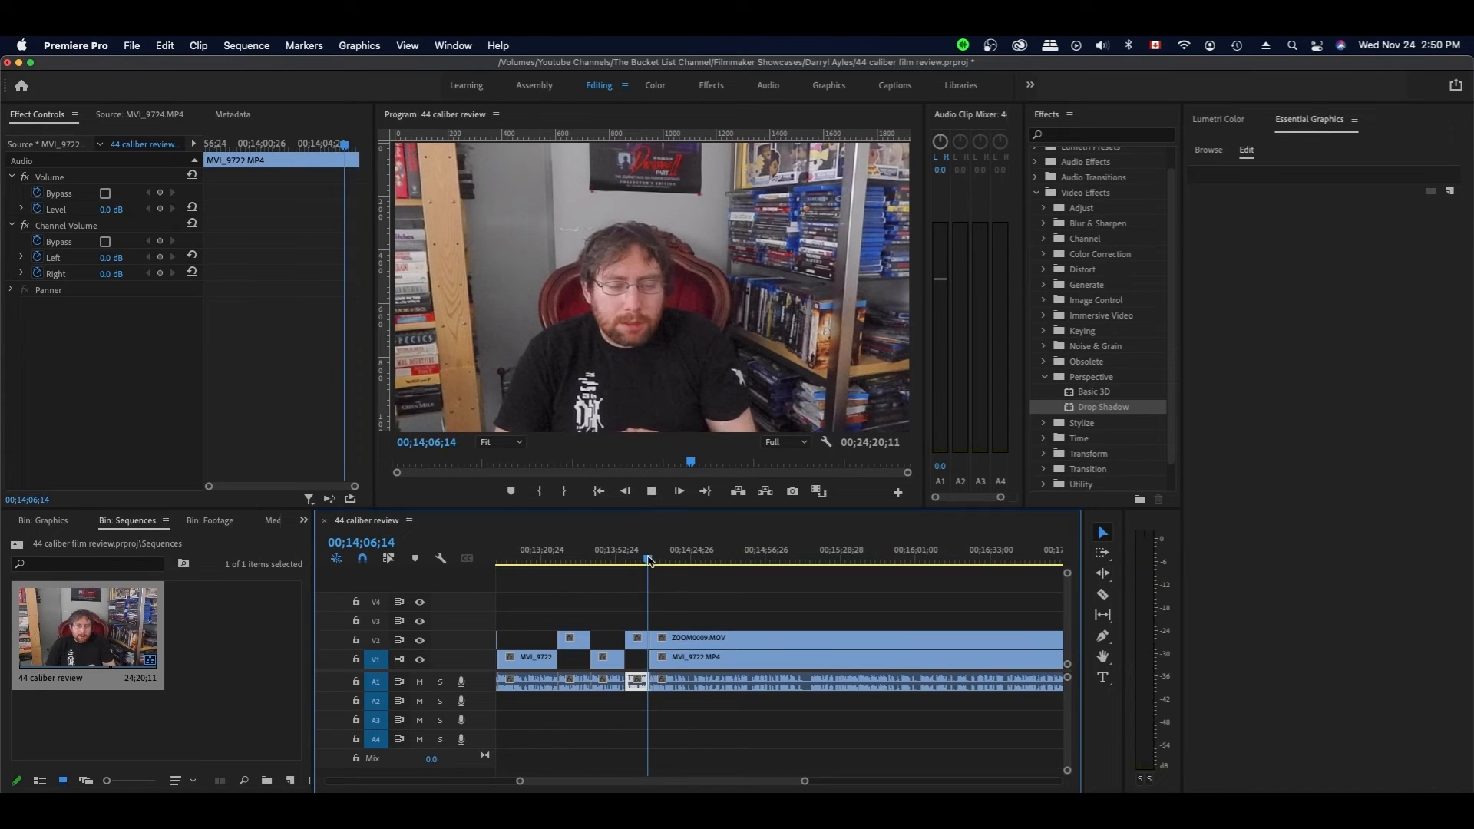
{"action": "key", "text": "space"}
{"action": "left_click", "coordinate": [809, 598]}
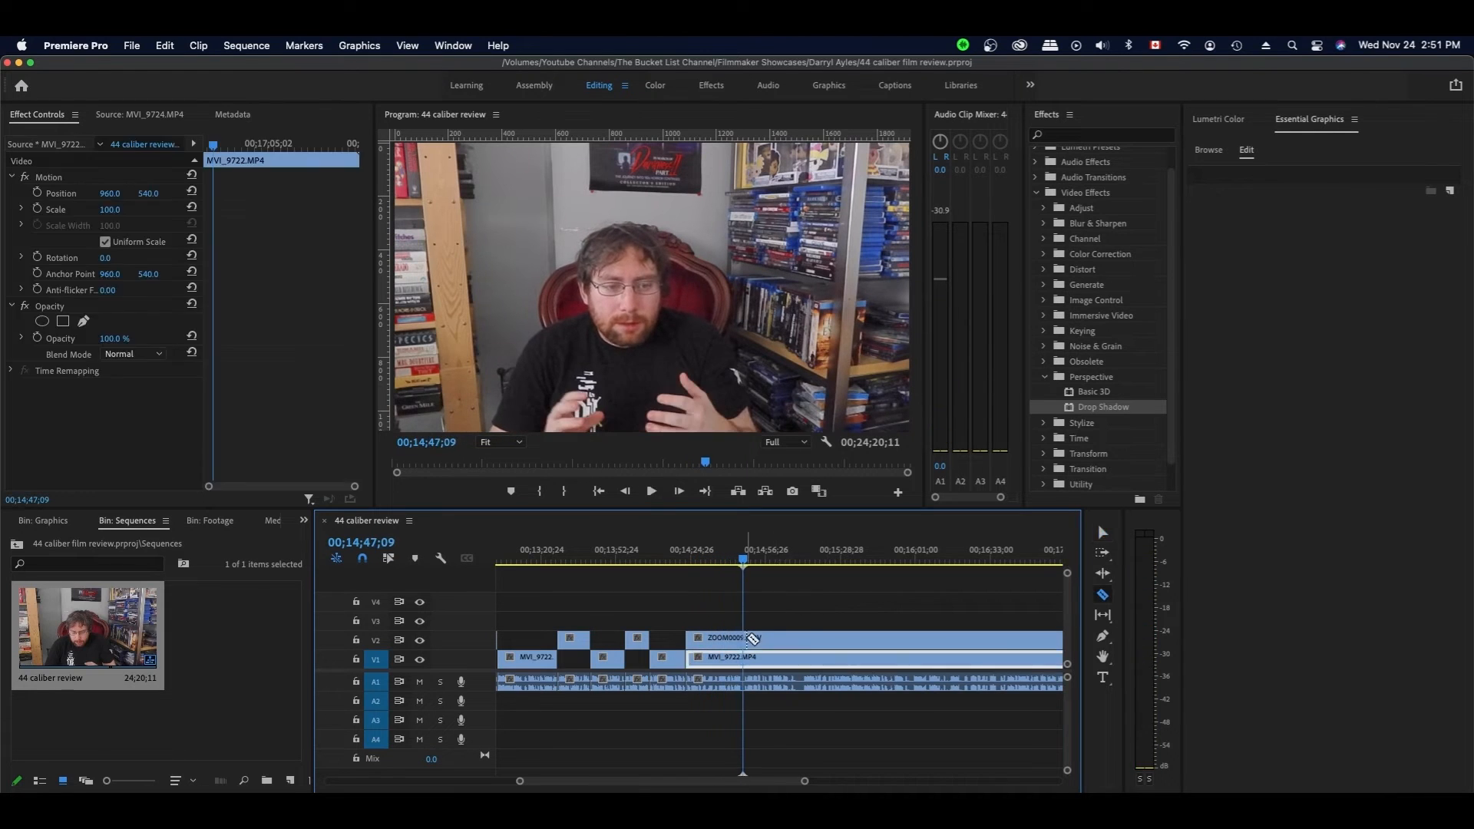
- Move the later part of ZOOM0009 to the right and select MVI_9722
{"action": "left_click_drag", "start_coordinate": [775, 639], "coordinate": [837, 638]}
{"action": "left_click", "coordinate": [868, 590]}
{"action": "key", "text": "space"}
{"action": "left_click", "coordinate": [836, 599]}
{"action": "key", "text": "space"}
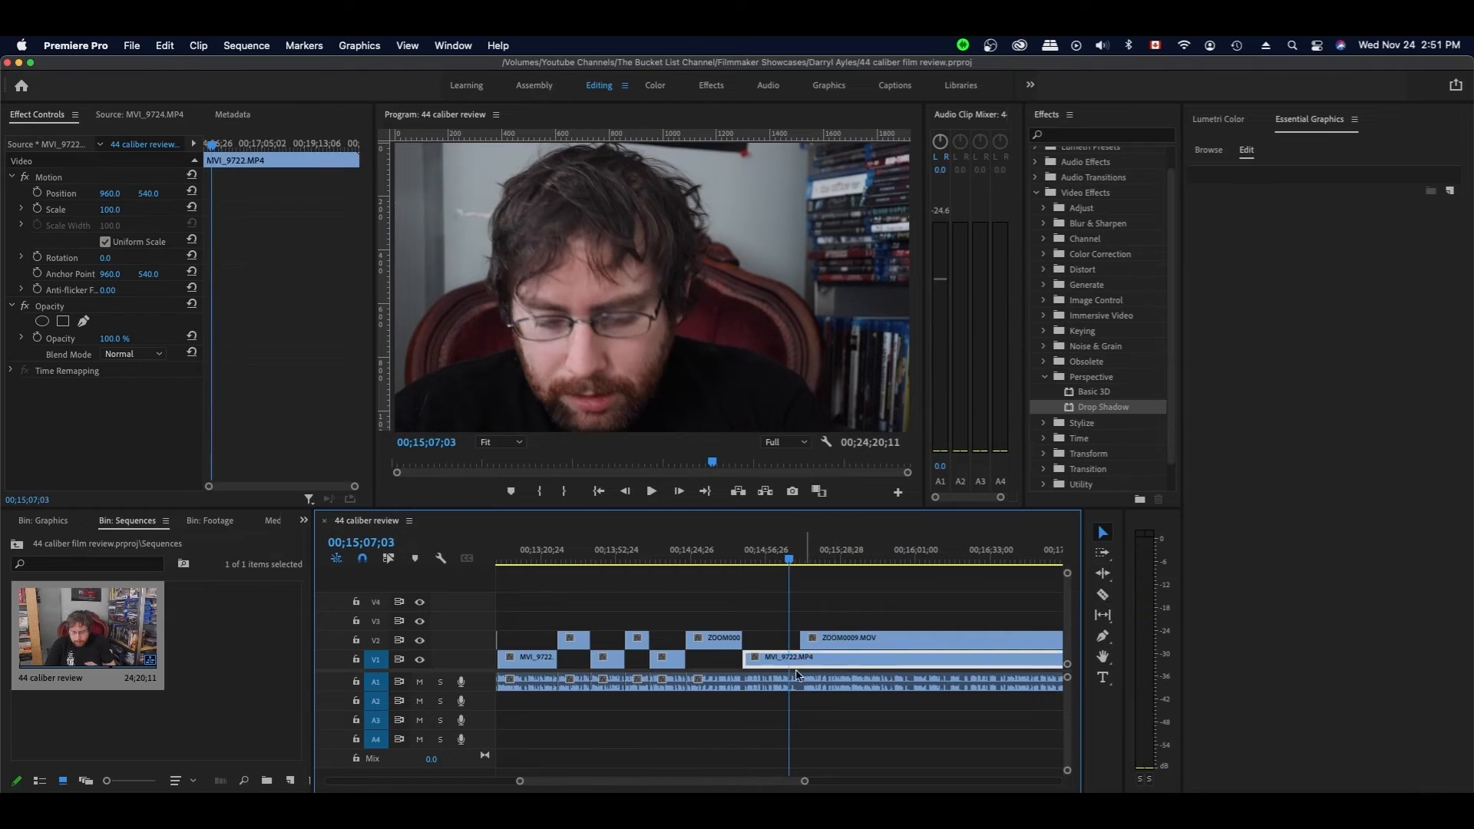
- Split MVI_9722 and extend ZOOM0009's start left to the new cut
{"action": "key", "text": "super+k"}
{"action": "key", "text": "space"}
{"action": "left_click_drag", "start_coordinate": [801, 638], "coordinate": [862, 612]}
{"action": "key", "text": "space"}
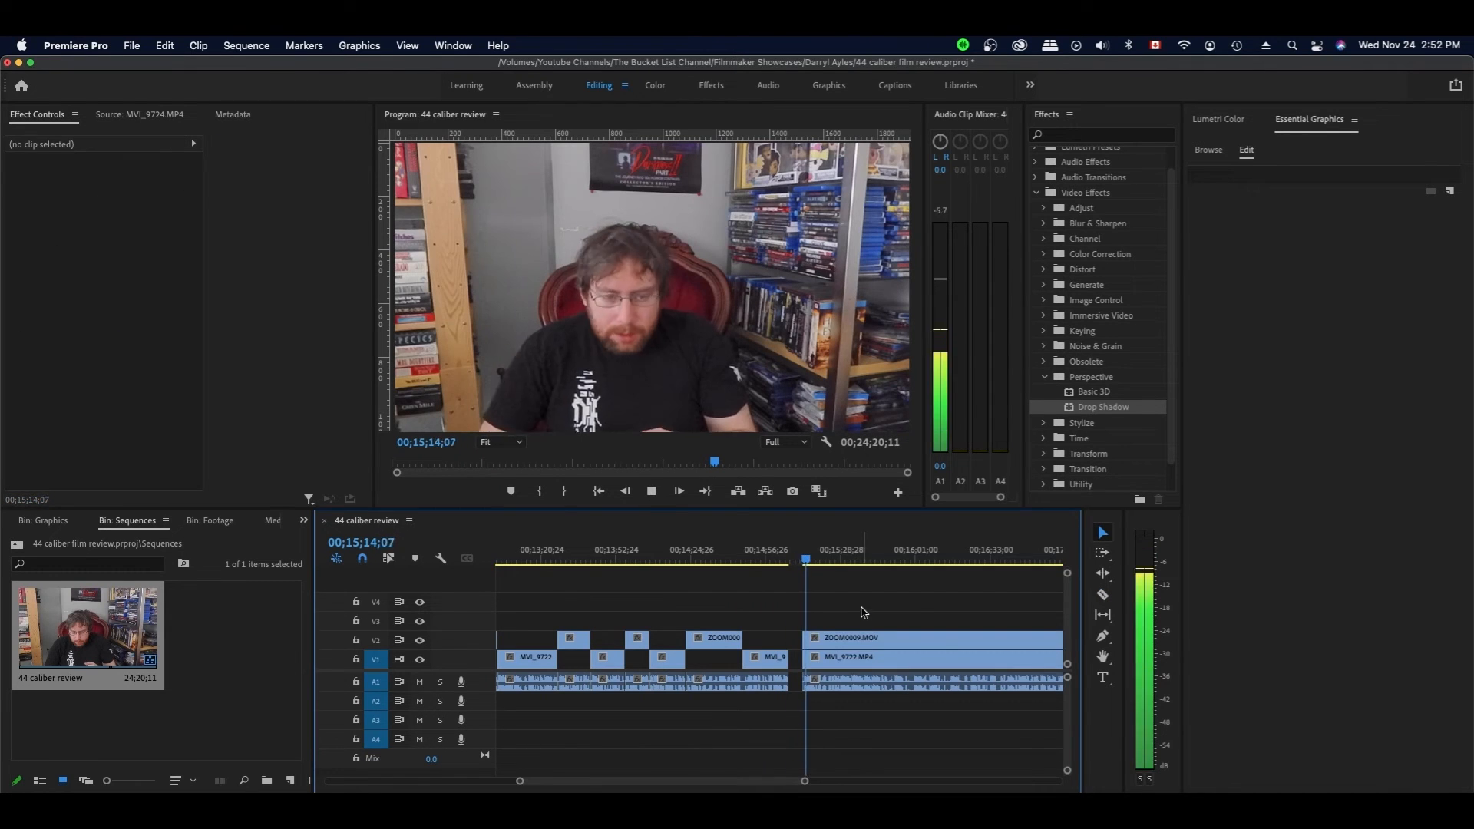
{"action": "left_click", "coordinate": [882, 592]}
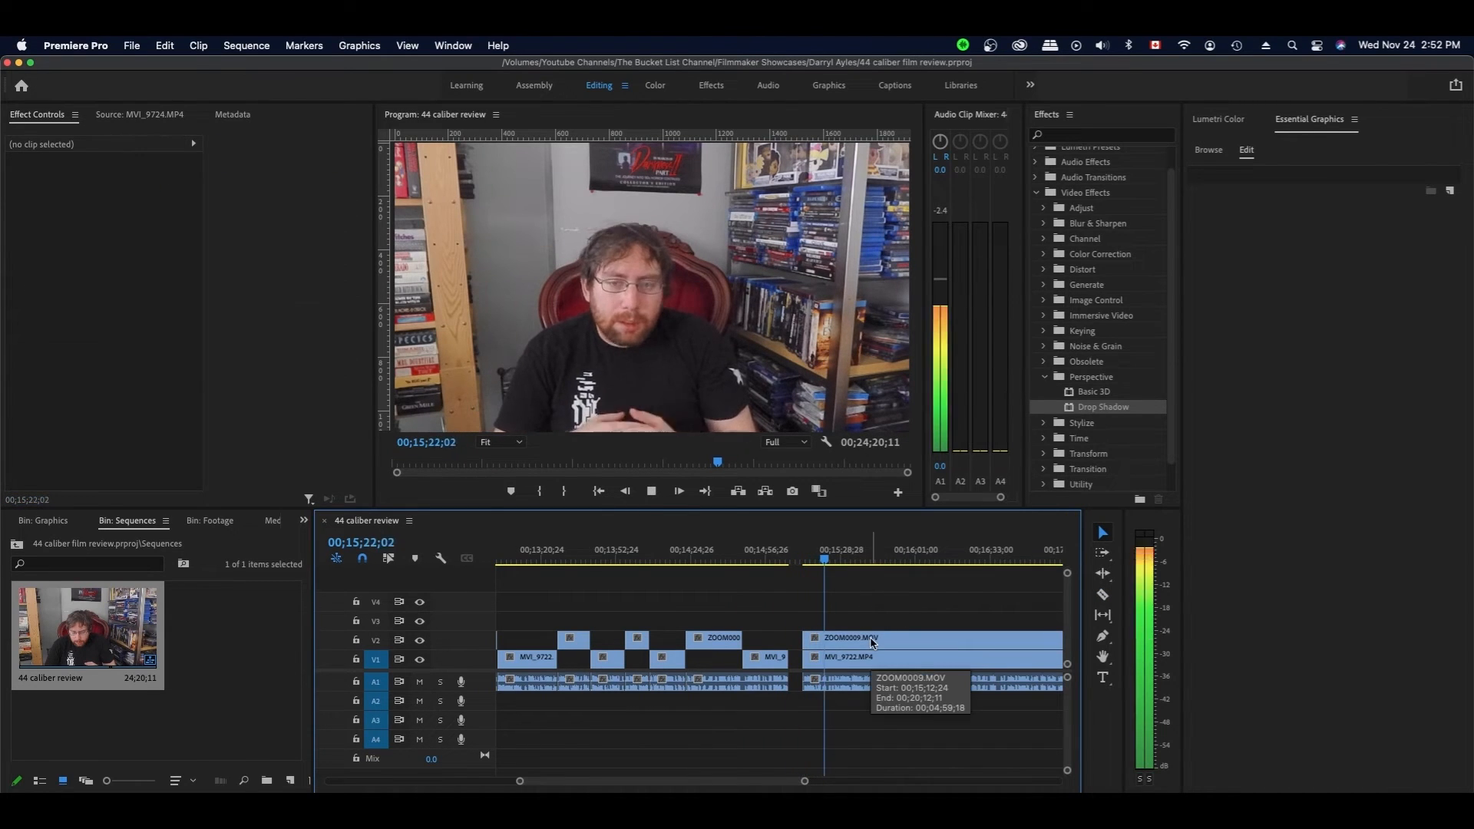
- Split the clips and remove the unwanted left part on V1
{"action": "scroll", "coordinate": [793, 612], "scroll_direction": "right", "scroll_amount": 4}
{"action": "key", "text": "d"}
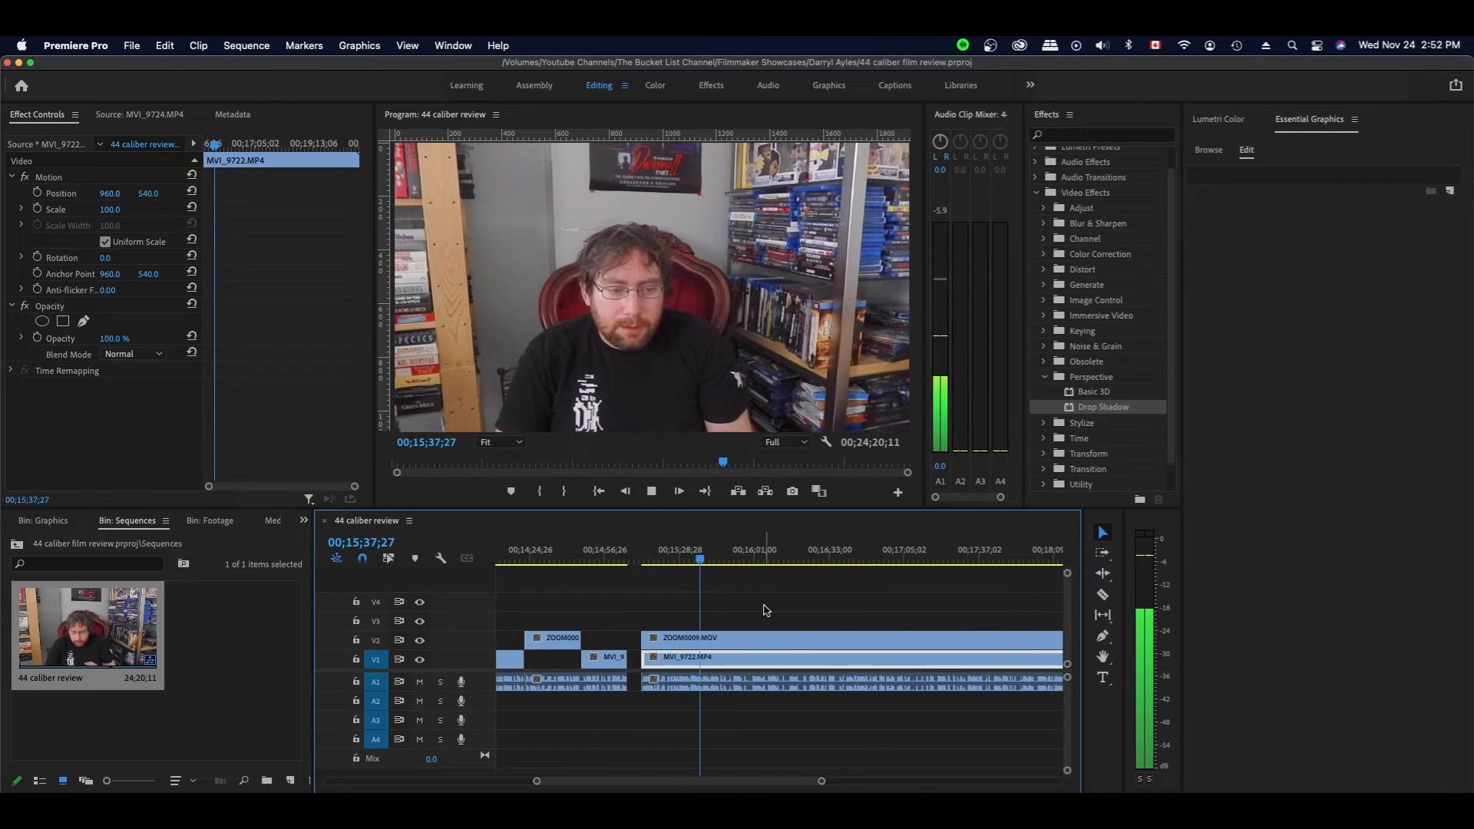
{"action": "key", "text": "space"}
{"action": "key", "text": "c"}
{"action": "left_click", "coordinate": [728, 637]}
{"action": "key", "text": "v"}
- Move the following clips left to close the gap and check the join
{"action": "left_click_drag", "start_coordinate": [643, 658], "coordinate": [728, 658]}
{"action": "left_click_drag", "start_coordinate": [760, 614], "coordinate": [683, 683]}
{"action": "left_click_drag", "start_coordinate": [688, 641], "coordinate": [734, 644]}
{"action": "key", "text": "space"}
{"action": "key", "text": "space"}
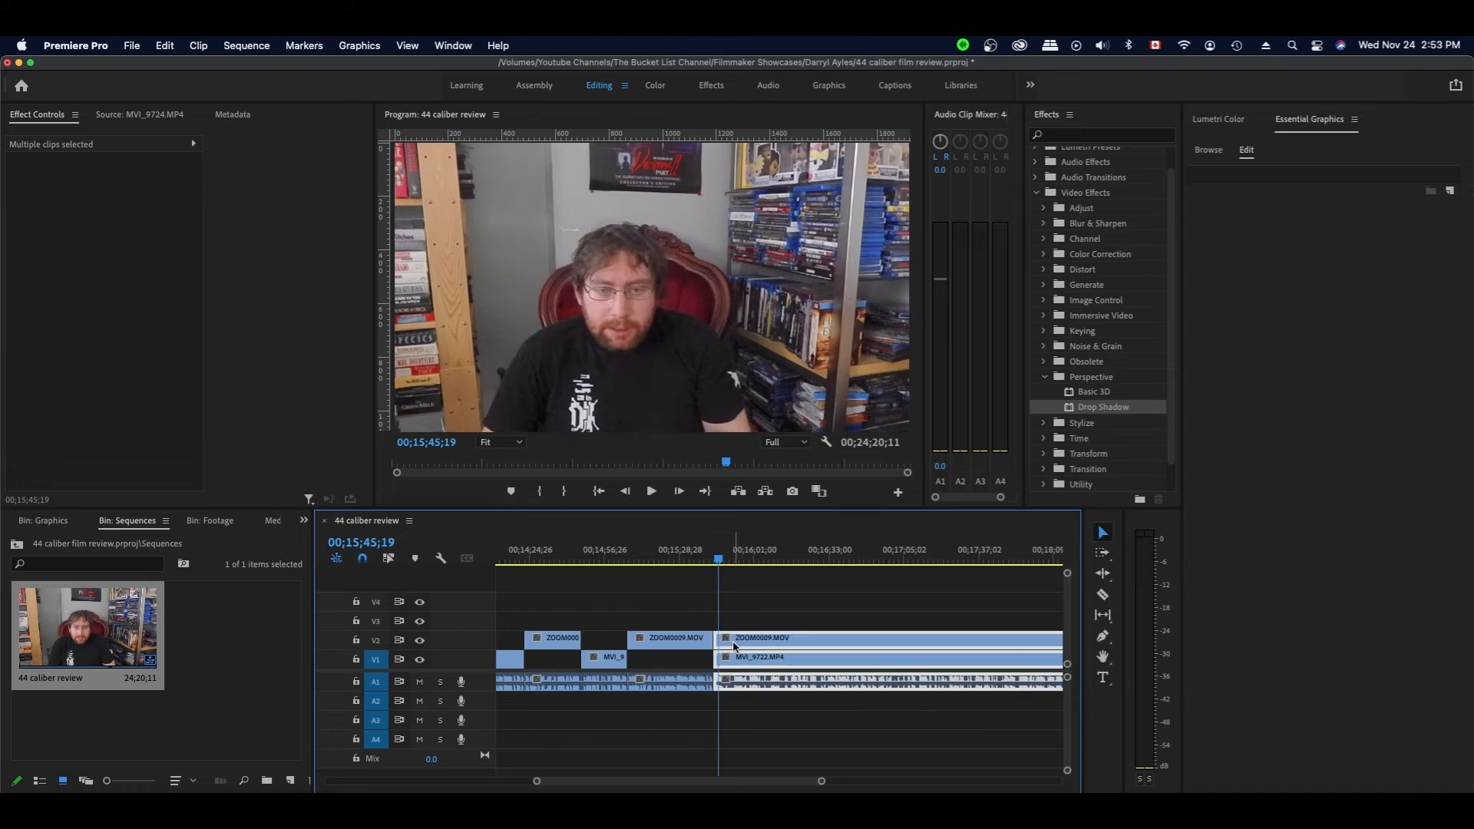
{"action": "left_click", "coordinate": [713, 563]}
- Save the project and split MVI_9722 at the current time
{"action": "key", "text": "space"}
{"action": "left_click", "coordinate": [639, 591]}
{"action": "scroll", "coordinate": [639, 591], "scroll_direction": "right", "scroll_amount": 3}
{"action": "key", "text": "super+s"}
- Trim the close-up clip's start to the cut and save the project
{"action": "key", "text": "space"}
{"action": "key", "text": "d"}
{"action": "key", "text": "c"}
{"action": "left_click", "coordinate": [610, 667]}
{"action": "key", "text": "v"}
{"action": "key", "text": "space"}
{"action": "left_click_drag", "start_coordinate": [598, 640], "coordinate": [618, 659]}
{"action": "key", "text": "space"}
{"action": "key", "text": "space"}
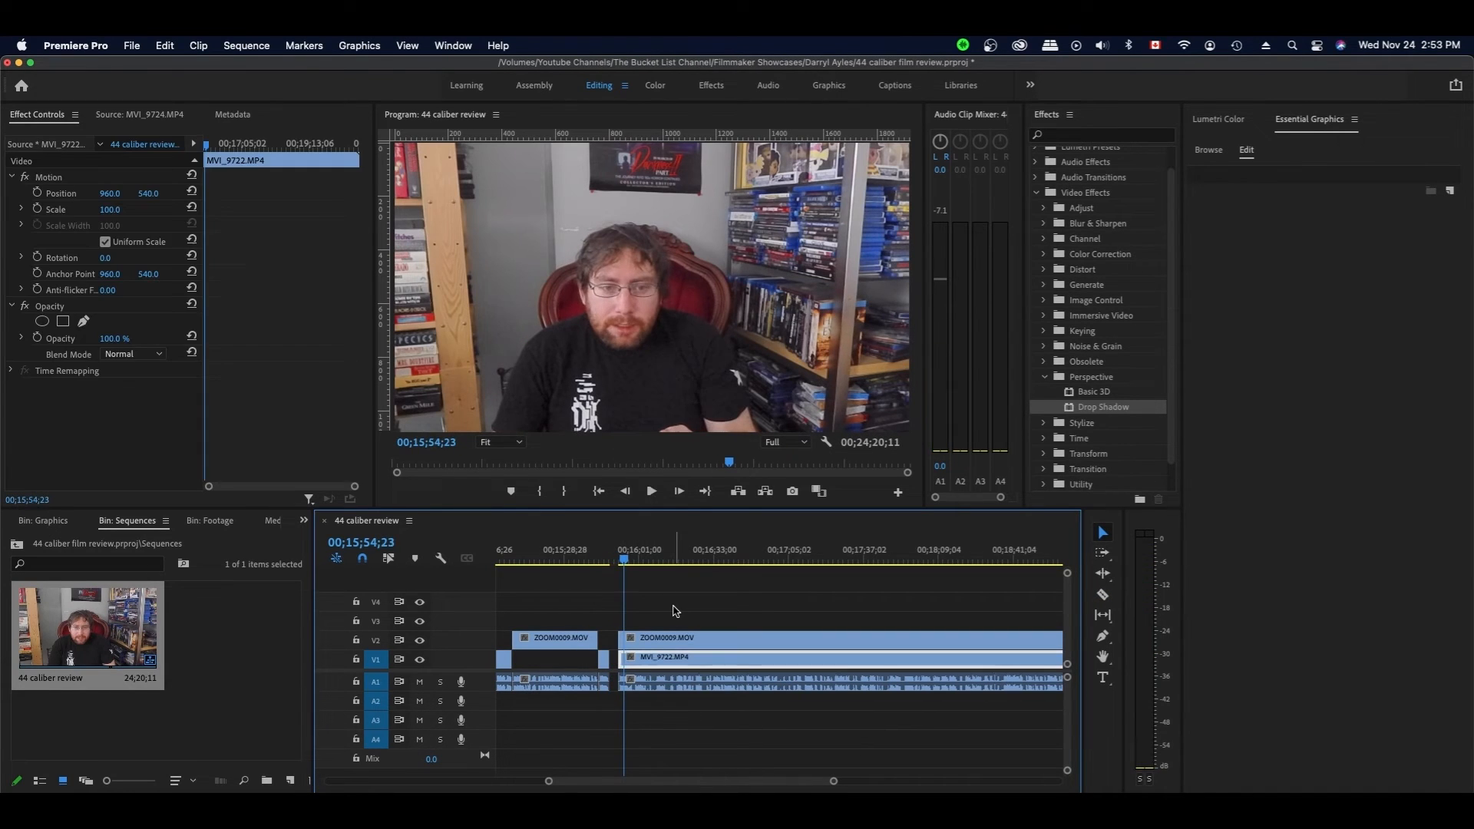
{"action": "key", "text": "super+s"}
{"action": "left_click", "coordinate": [710, 597]}
- Split the close-up and its audio at the cut and shift the short leftover pieces left
{"action": "key", "text": "d"}
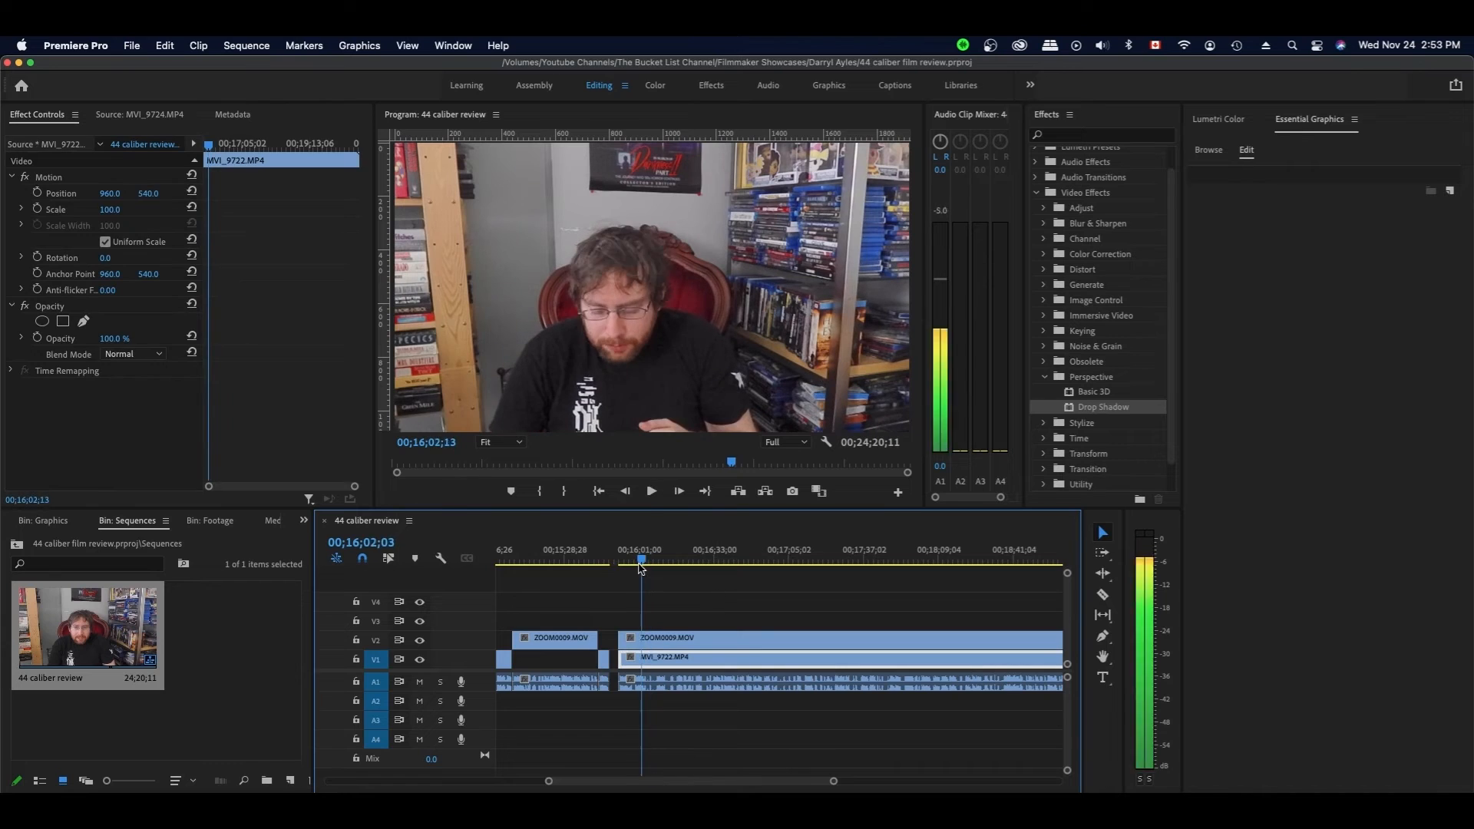
{"action": "key", "text": "space"}
{"action": "key", "text": "c"}
{"action": "left_click", "coordinate": [645, 641]}
{"action": "key", "text": "v"}
{"action": "mouse_move", "coordinate": [618, 659]}
{"action": "left_mouse_down"}
{"action": "mouse_move", "coordinate": [645, 658]}
{"action": "mouse_move", "coordinate": [620, 640]}
{"action": "left_mouse_up"}
{"action": "key", "text": "space"}
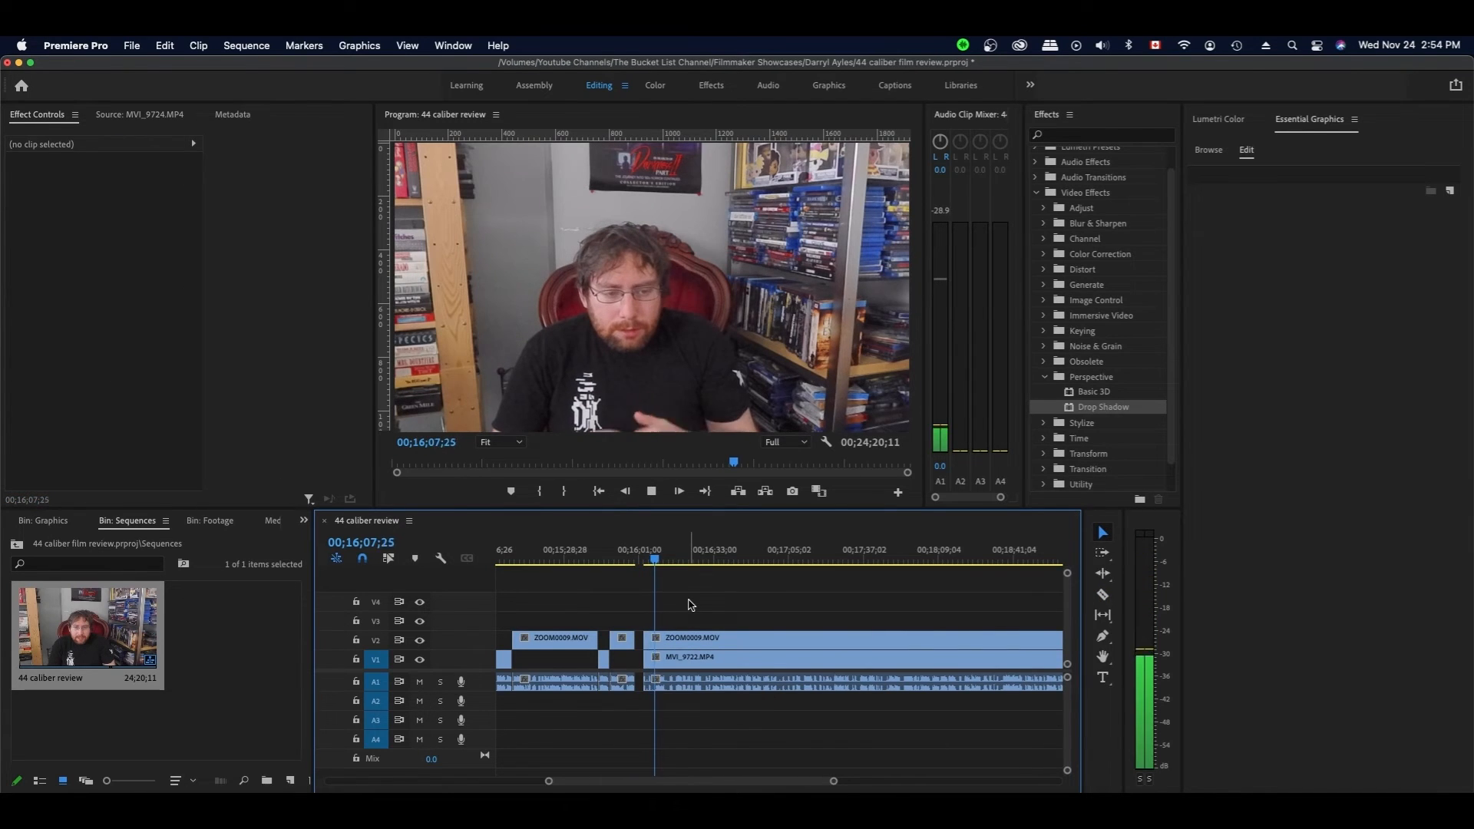
{"action": "key", "text": "space"}
- Replay the edit from 15;59;21
{"action": "left_click", "coordinate": [646, 633]}
{"action": "left_click", "coordinate": [636, 564]}
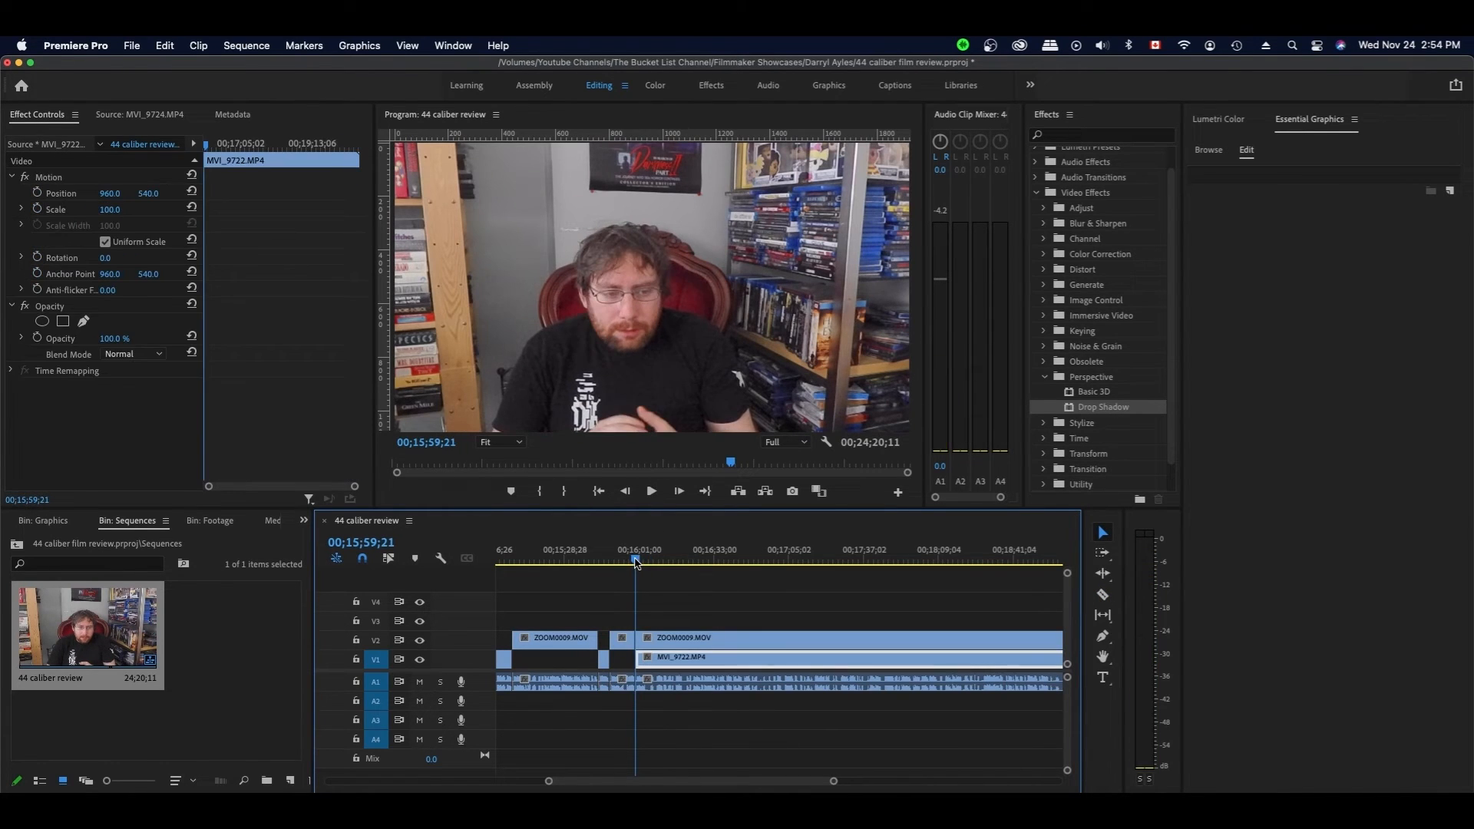
{"action": "key", "text": "space"}
{"action": "left_click", "coordinate": [724, 599]}
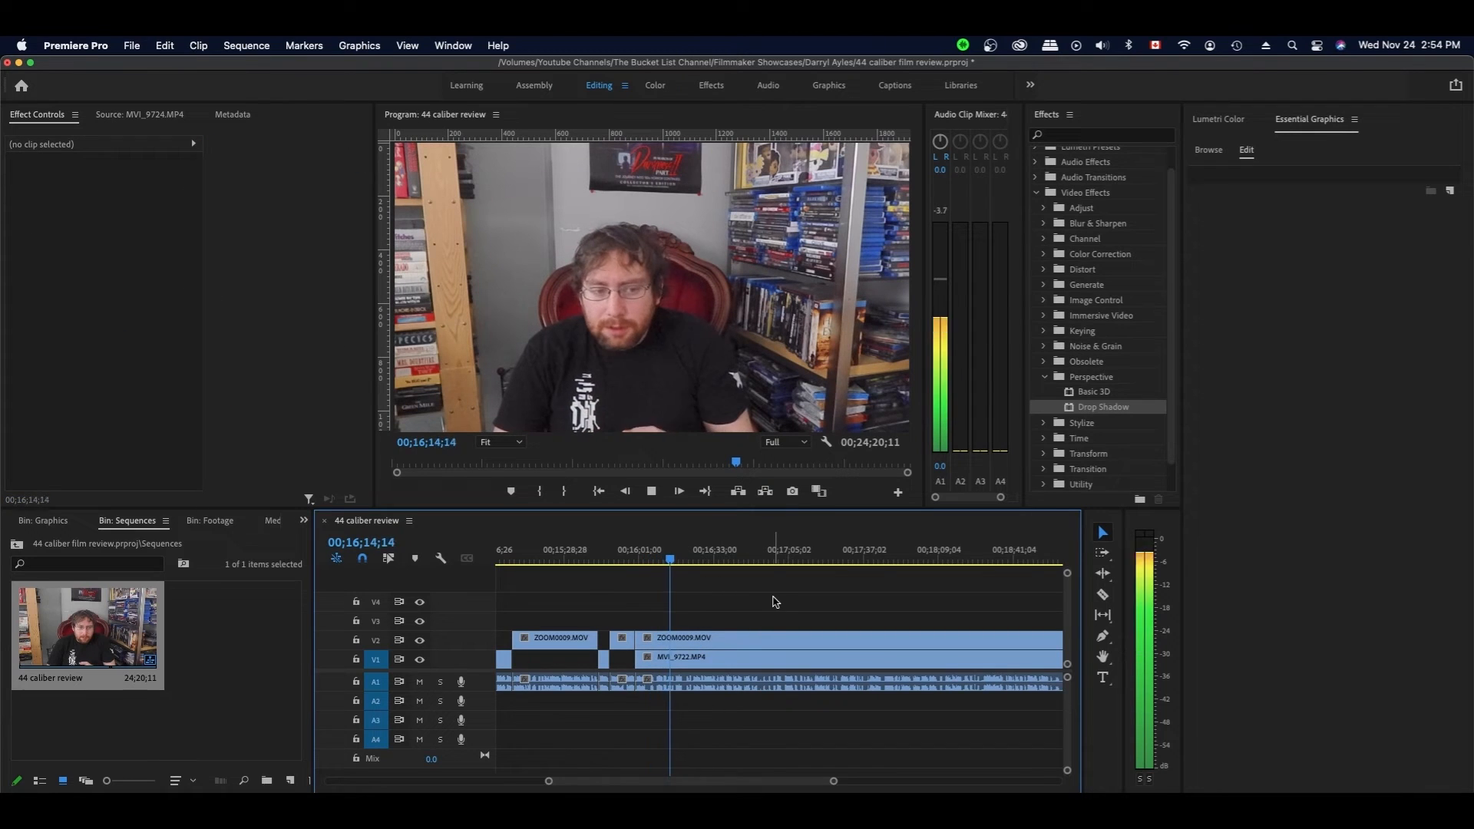
{"action": "scroll", "coordinate": [777, 603], "scroll_direction": "right", "scroll_amount": 3}
{"action": "key", "text": "space"}
- Split the clips and delete the upper-track left piece
{"action": "key", "text": "c"}
{"action": "left_click", "coordinate": [593, 659], "text": "shift"}
{"action": "key", "text": "v"}
{"action": "left_click", "coordinate": [570, 640]}
{"action": "key", "text": "Delete"}
{"action": "key", "text": "space"}
{"action": "key", "text": "space"}
- Split again, delete the short left pieces and close the gap at the cut
{"action": "key", "text": "c"}
{"action": "left_click", "coordinate": [600, 657], "text": "shift"}
{"action": "key", "text": "v"}
{"action": "left_click_drag", "start_coordinate": [602, 560], "coordinate": [595, 561]}
{"action": "left_click_drag", "start_coordinate": [599, 700], "coordinate": [594, 618]}
{"action": "key", "text": "Delete"}
{"action": "left_click", "coordinate": [595, 644]}
{"action": "key", "text": "Delete"}
{"action": "key", "text": "space"}
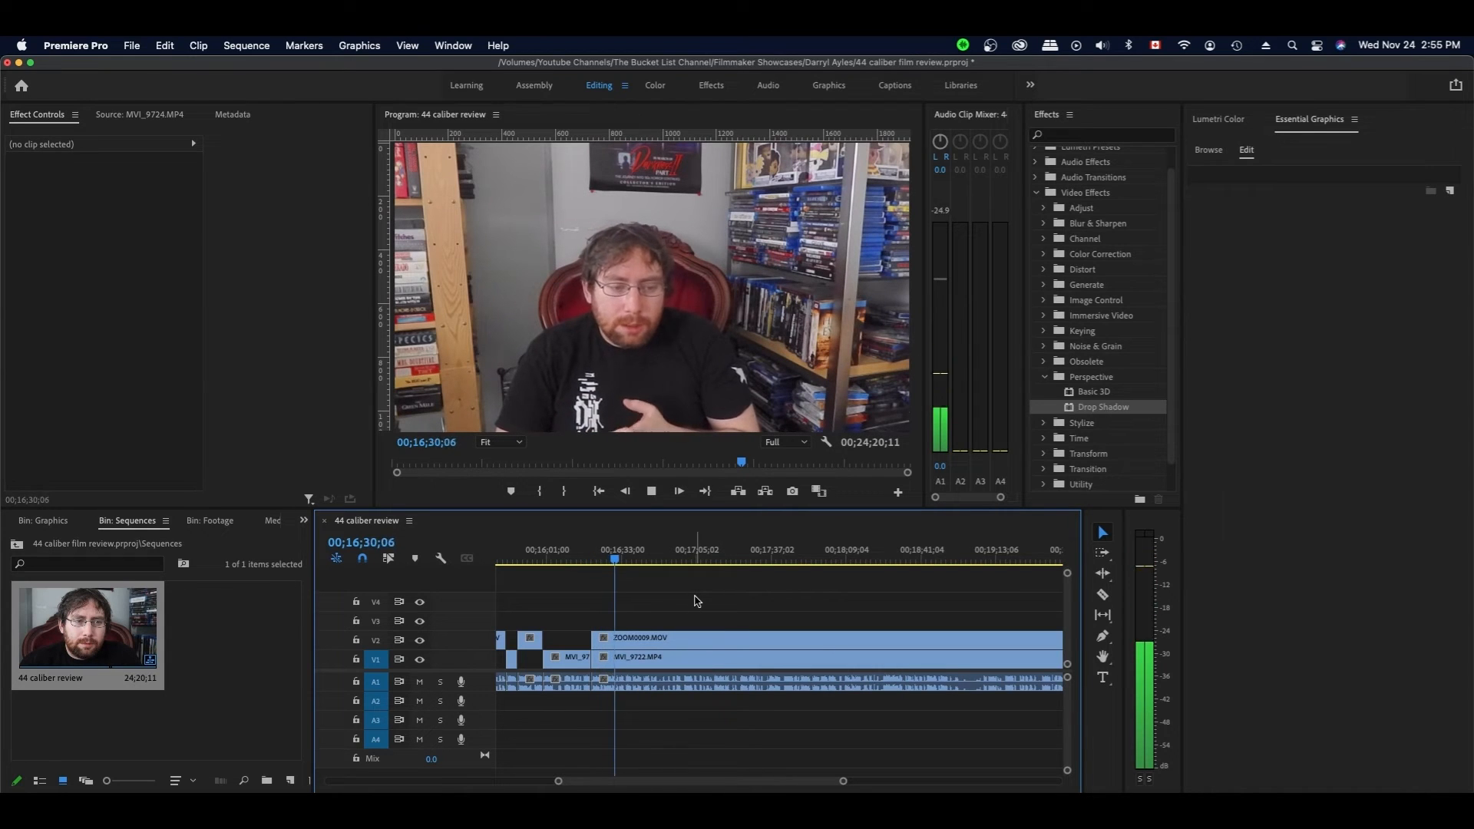
- Save the project and move the playhead back to replay the moment
{"action": "left_click", "coordinate": [713, 657]}
{"action": "key", "text": "super+s"}
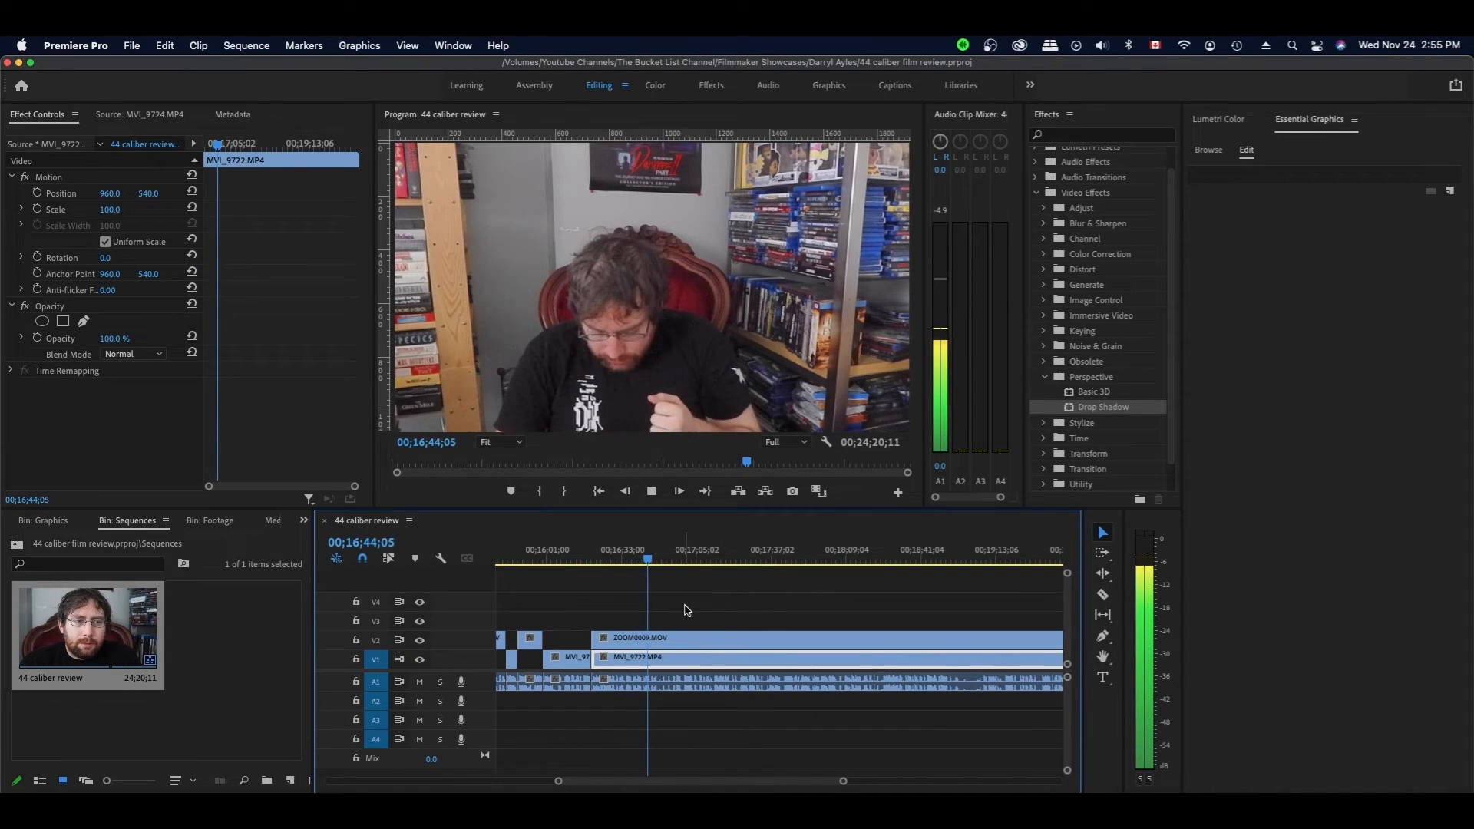
{"action": "left_click_drag", "start_coordinate": [656, 560], "coordinate": [639, 562]}
{"action": "key", "text": "space"}
- Split ZOOM0009 and MVI_9722 at 00;16;41;28 and trim the clip heads to close the gap
{"action": "key", "text": "space"}
{"action": "key", "text": "c"}
{"action": "left_click", "coordinate": [642, 639]}
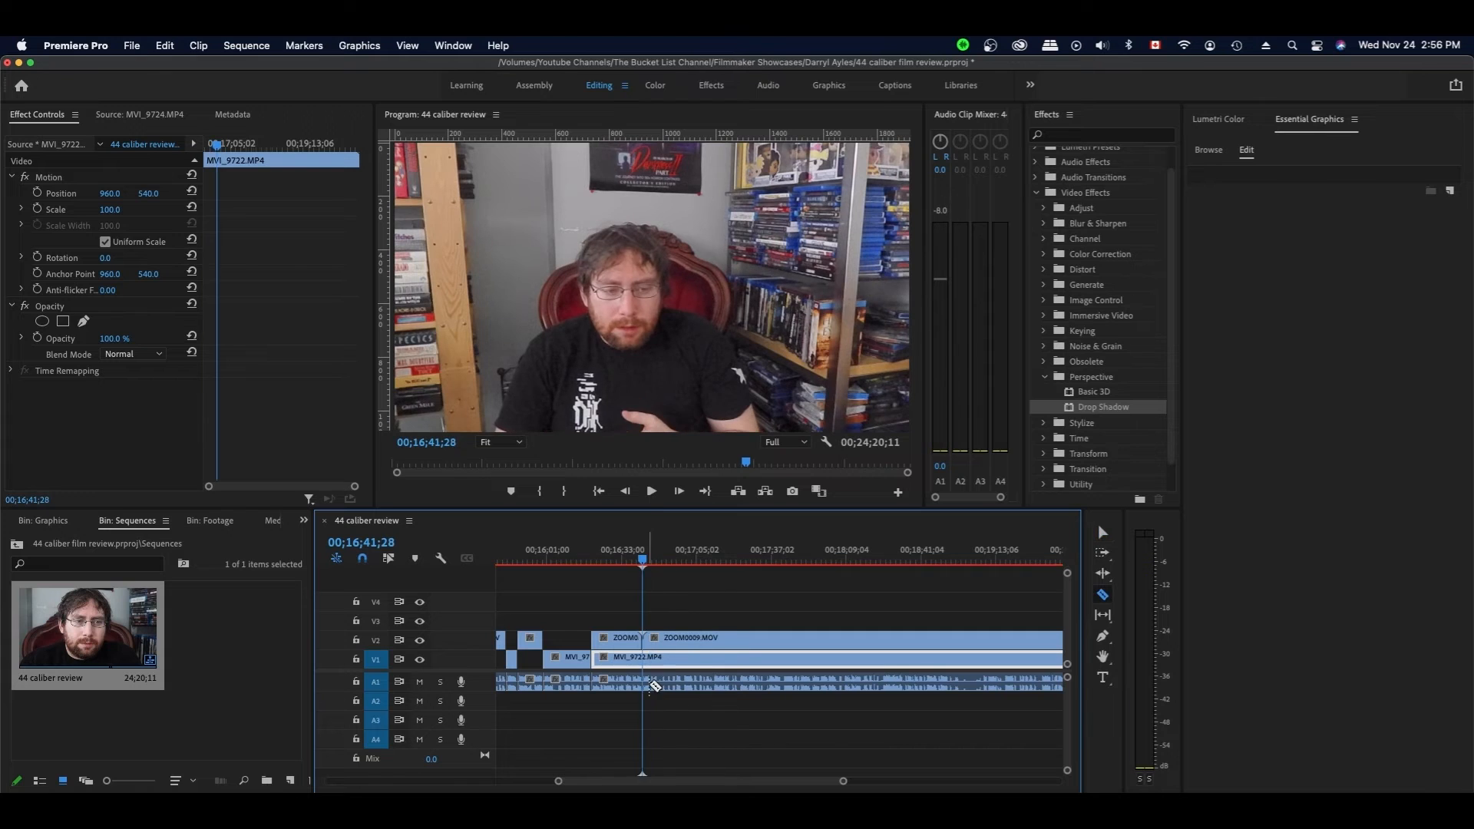
{"action": "left_click", "coordinate": [644, 682]}
{"action": "key", "text": "v"}
{"action": "key", "text": "space"}
{"action": "left_click", "coordinate": [662, 560]}
{"action": "key", "text": "space"}
{"action": "key", "text": "space"}
{"action": "left_click_drag", "start_coordinate": [642, 657], "coordinate": [674, 658]}
{"action": "key", "text": "space"}
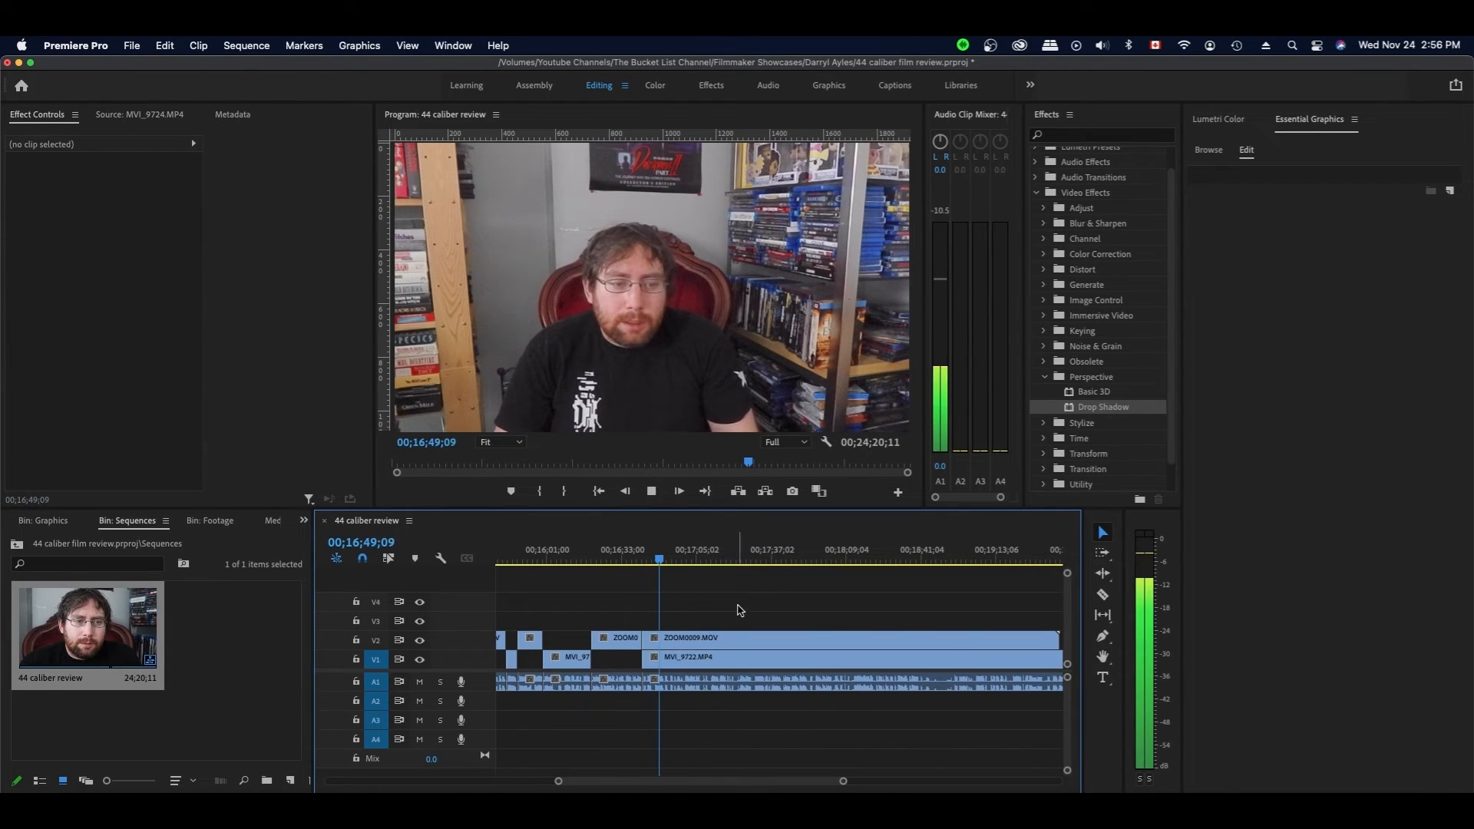
- Split MVI_9722 and trim ZOOM0009's head to the cut
{"action": "scroll", "coordinate": [753, 603], "scroll_direction": "down", "scroll_amount": 4}
{"action": "key", "text": "super+k"}
{"action": "left_click_drag", "start_coordinate": [519, 639], "coordinate": [583, 638]}
{"action": "scroll", "coordinate": [625, 602], "scroll_direction": "up", "scroll_amount": 1}
{"action": "key", "text": "space"}
{"action": "left_click", "coordinate": [593, 638]}
{"action": "key", "text": "space"}
{"action": "left_click", "coordinate": [638, 614]}
- Split the clips at an earlier moment and move the head segment left
{"action": "left_click", "coordinate": [605, 563]}
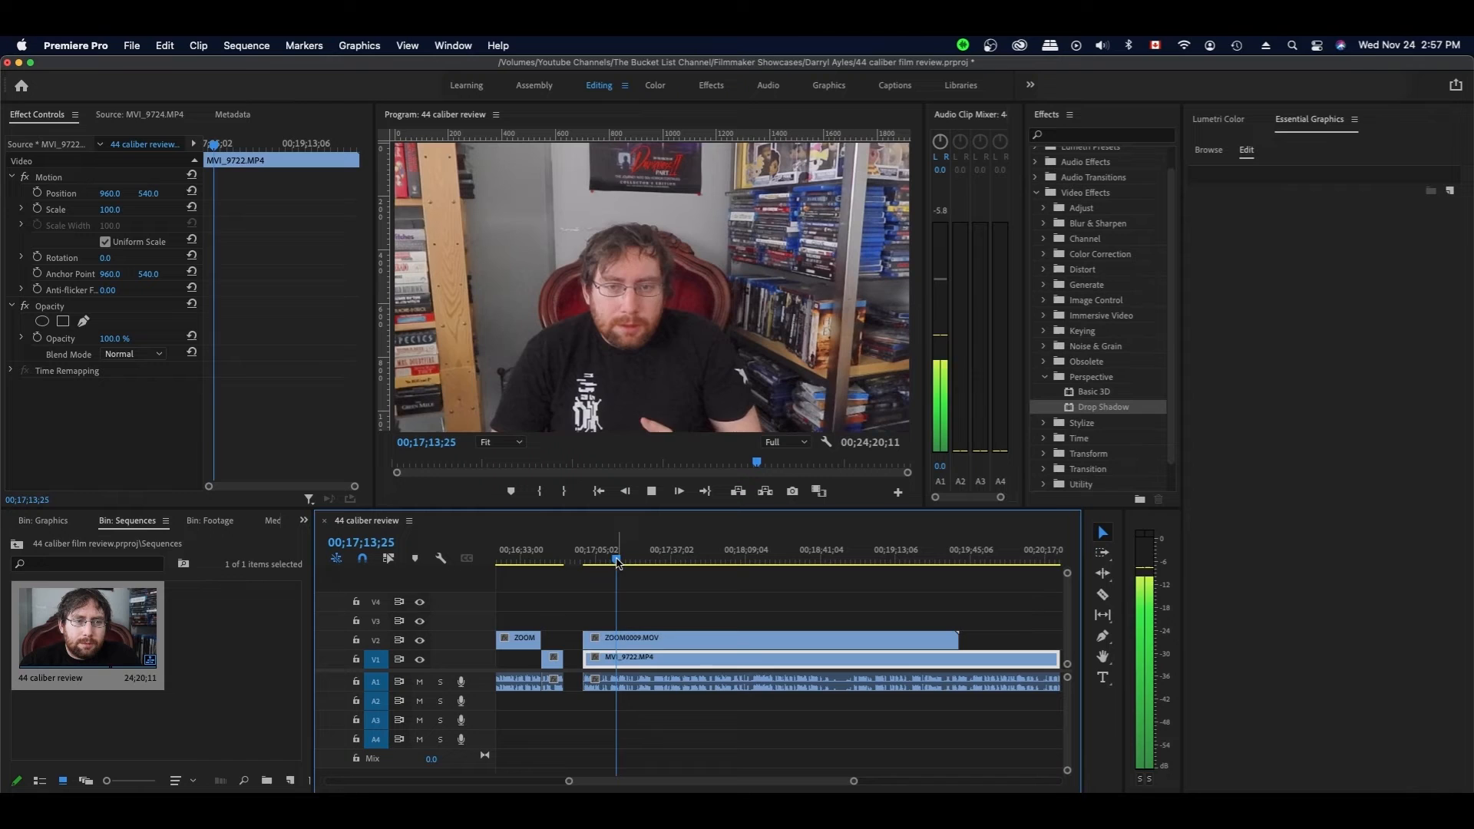
{"action": "left_click", "coordinate": [600, 561]}
{"action": "key", "text": "c"}
{"action": "left_click", "coordinate": [601, 682]}
{"action": "key", "text": "v"}
{"action": "left_click_drag", "start_coordinate": [595, 641], "coordinate": [656, 639]}
{"action": "left_click", "coordinate": [656, 610]}
{"action": "key", "text": "space"}
- Trim the clip heads to 17;11;04 and play back from there
{"action": "left_click", "coordinate": [610, 561]}
{"action": "scroll", "coordinate": [630, 562], "scroll_direction": "up", "scroll_amount": 1}
{"action": "left_click", "coordinate": [656, 561]}
{"action": "scroll", "coordinate": [675, 618], "scroll_direction": "down", "scroll_amount": 2}
{"action": "left_click", "coordinate": [694, 619]}
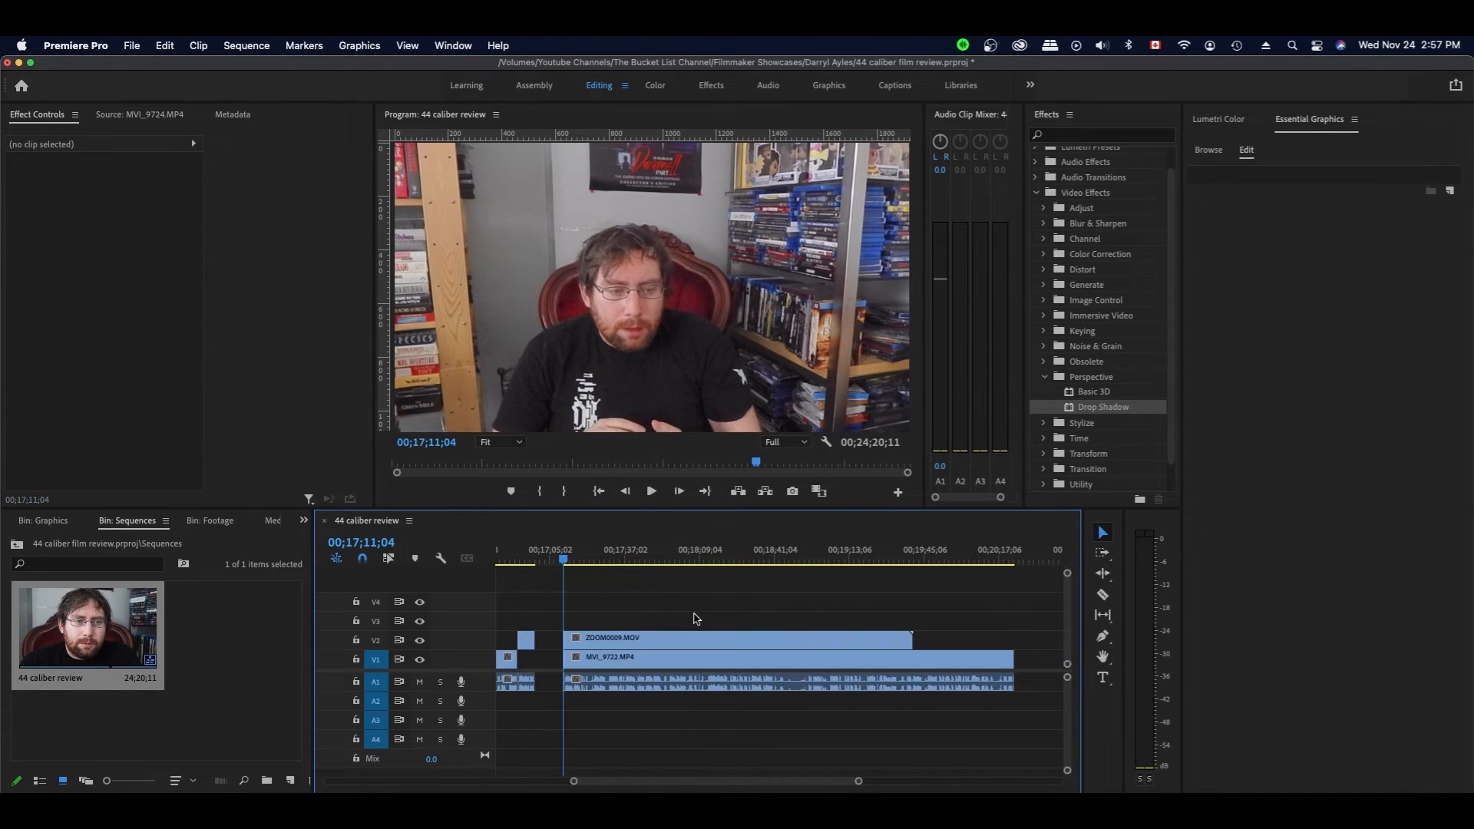
{"action": "key", "text": "space"}
- Split the V1 clip and trim the close-up clip's head to the cut
{"action": "left_click", "coordinate": [675, 657]}
{"action": "key", "text": "space"}
{"action": "key", "text": "super+k"}
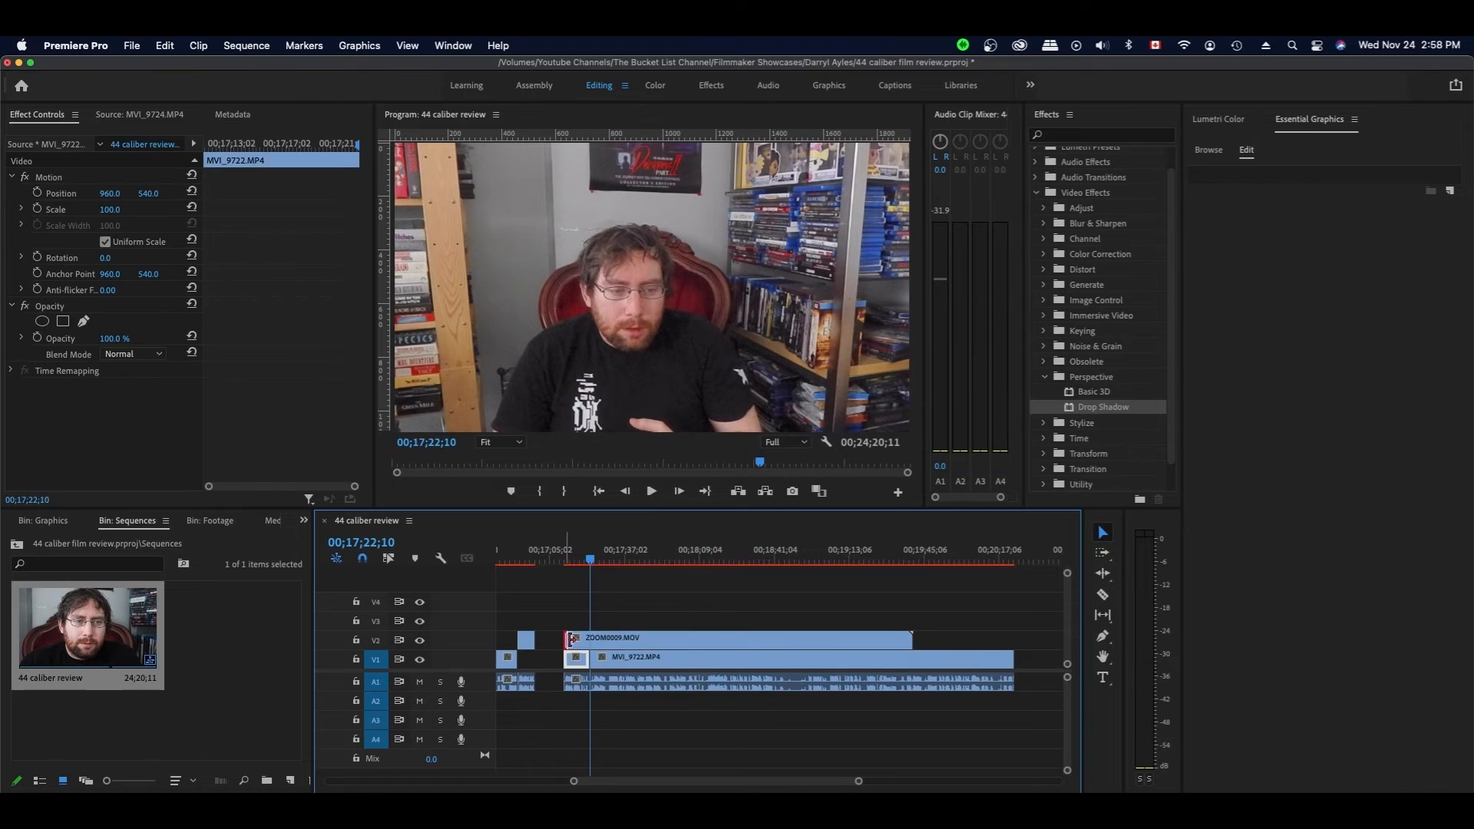
{"action": "left_click_drag", "start_coordinate": [566, 640], "coordinate": [589, 640]}
{"action": "left_click", "coordinate": [701, 595]}
{"action": "key", "text": "space"}
{"action": "left_click", "coordinate": [668, 657]}
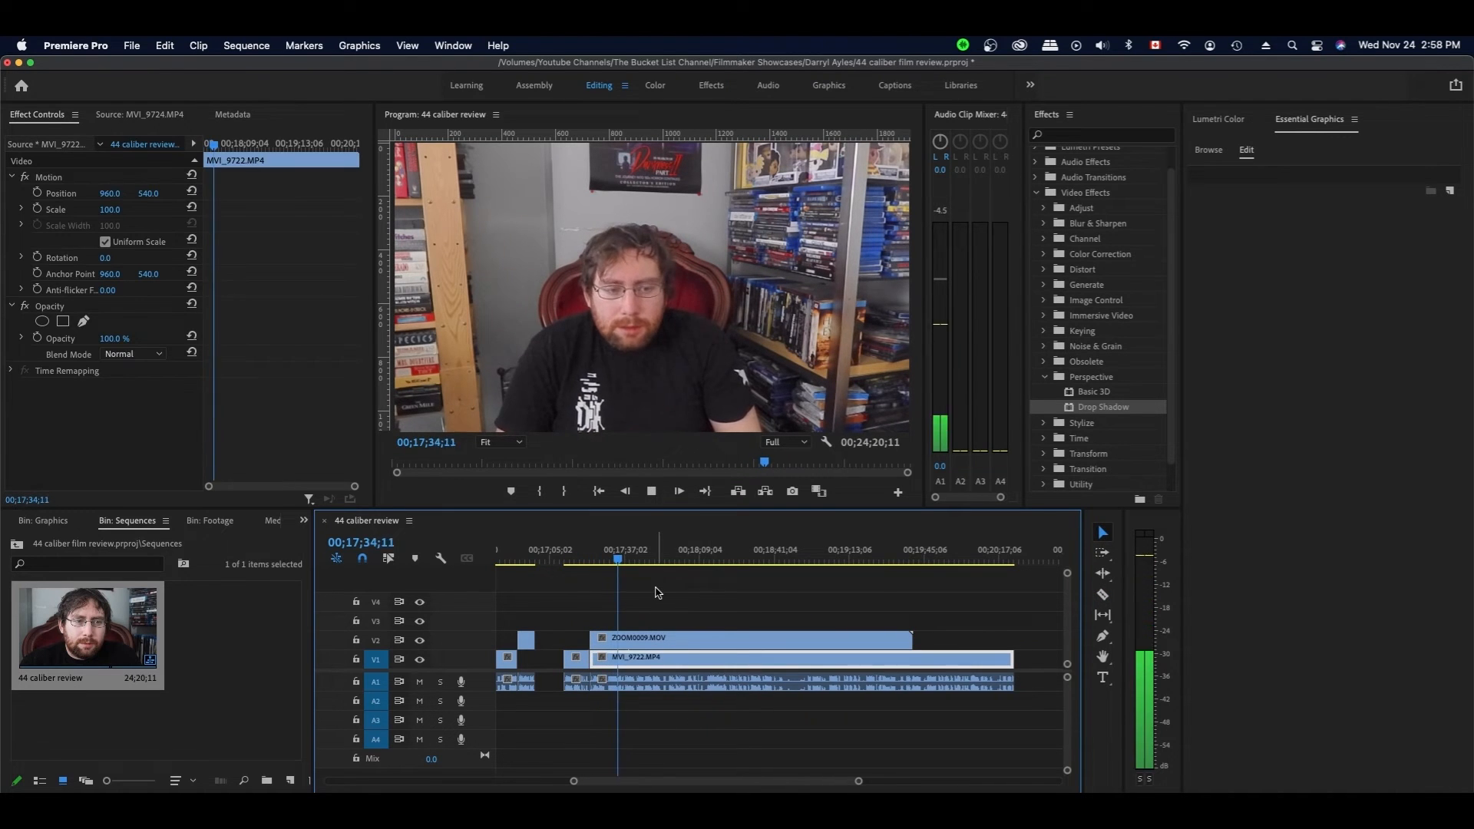
- Split the clips, move the V2 piece right leaving a gap, and remove the V1 head section
{"action": "left_click", "coordinate": [629, 558]}
{"action": "left_click", "coordinate": [600, 558]}
{"action": "left_click", "coordinate": [638, 717]}
{"action": "key", "text": "space"}
{"action": "key", "text": "space"}
{"action": "key", "text": "super+k"}
{"action": "left_click_drag", "start_coordinate": [589, 657], "coordinate": [608, 657]}
{"action": "left_click_drag", "start_coordinate": [607, 640], "coordinate": [624, 640]}
{"action": "key", "text": "space"}
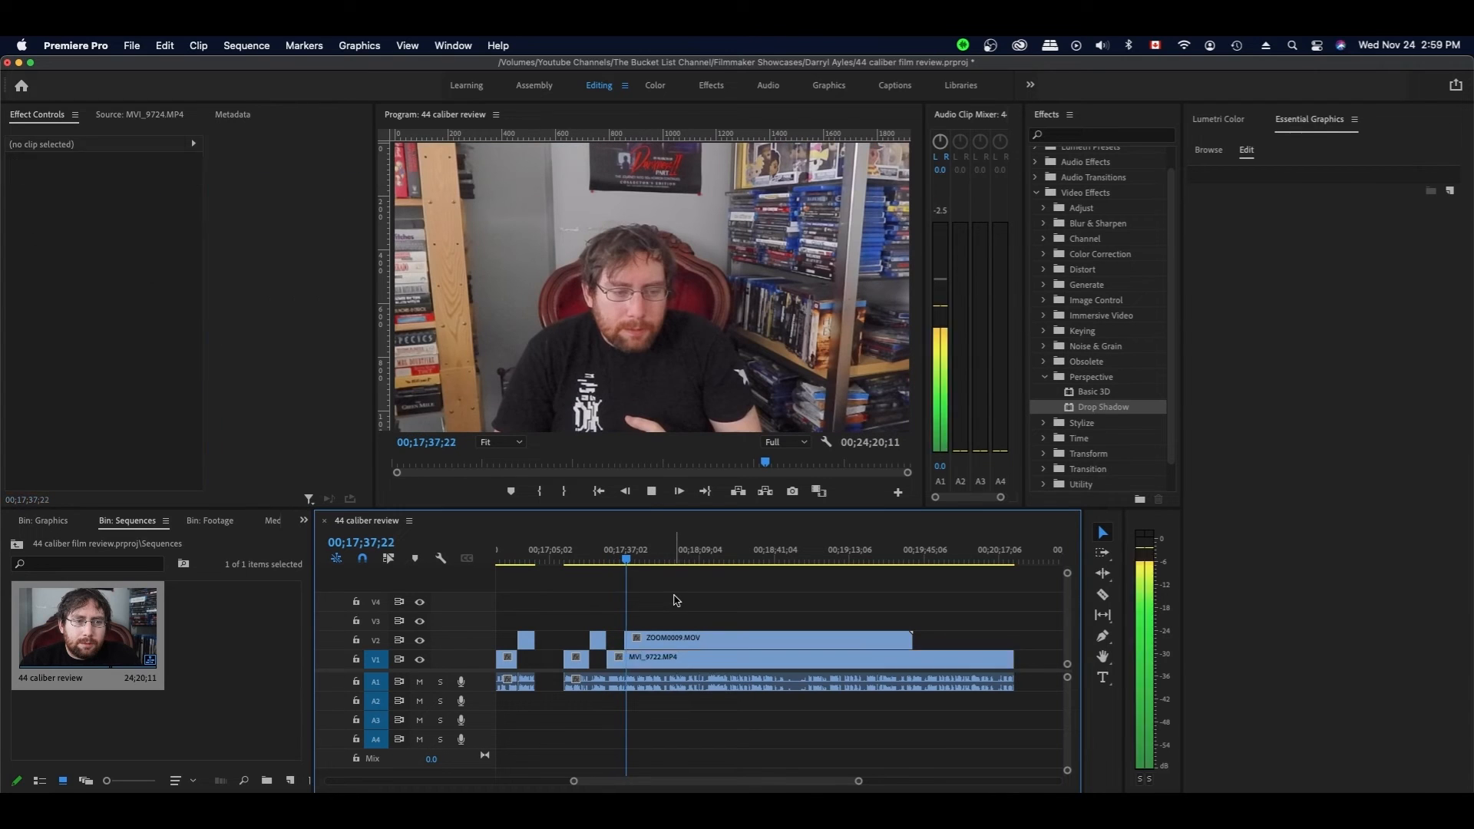
- Save the project, split the clips and make ZOOM0009 start at the cut
{"action": "left_click", "coordinate": [691, 657]}
{"action": "key", "text": "super+s"}
{"action": "left_click", "coordinate": [832, 594]}
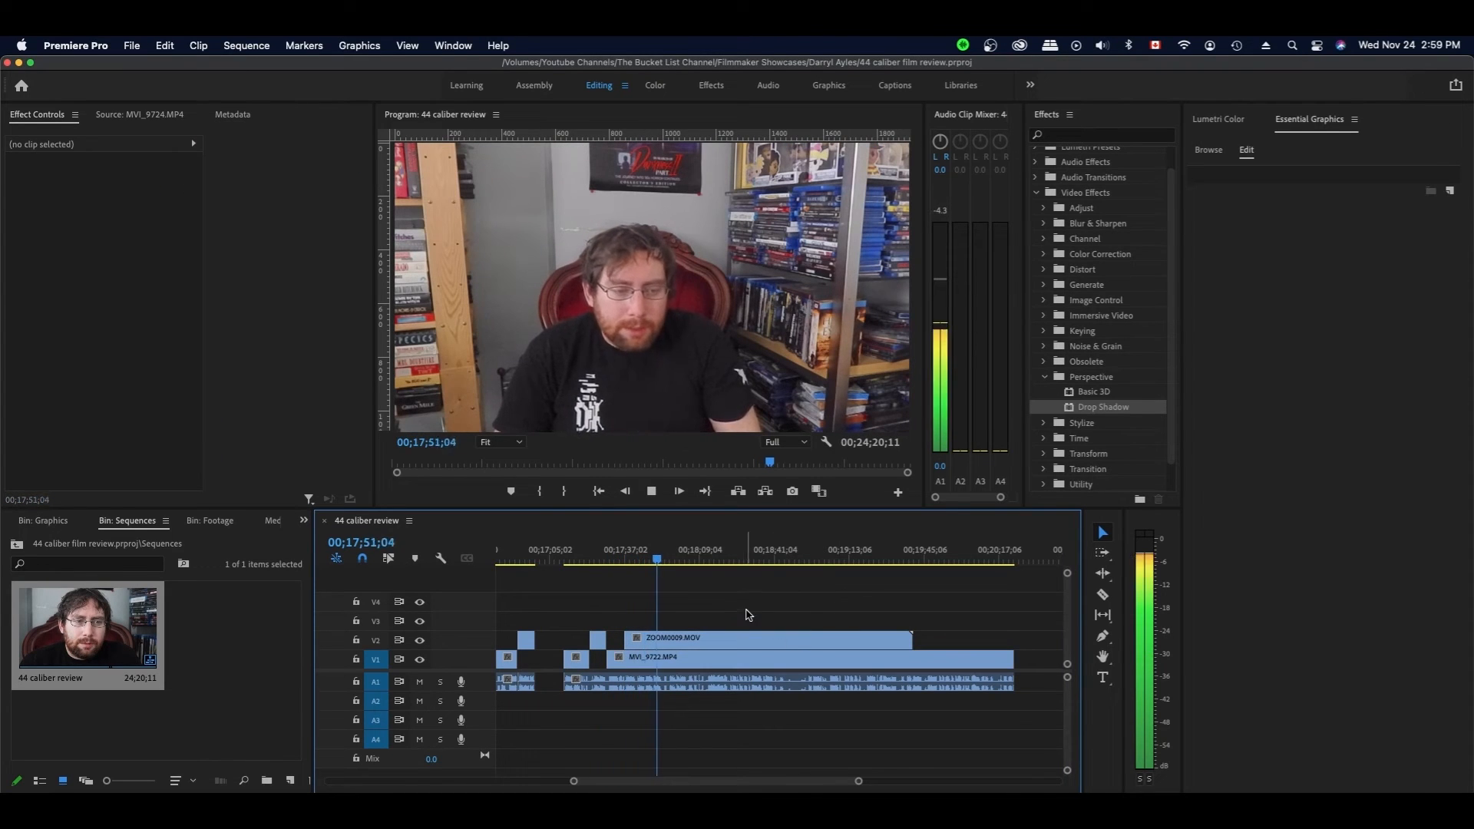
{"action": "key", "text": "space"}
{"action": "left_click", "coordinate": [667, 657]}
{"action": "key", "text": "super+k"}
{"action": "left_click_drag", "start_coordinate": [625, 640], "coordinate": [662, 641]}
- Nudge the left-hand clips left and recheck the MVI_9722 clip
{"action": "left_click_drag", "start_coordinate": [652, 611], "coordinate": [569, 685]}
{"action": "key", "text": "space"}
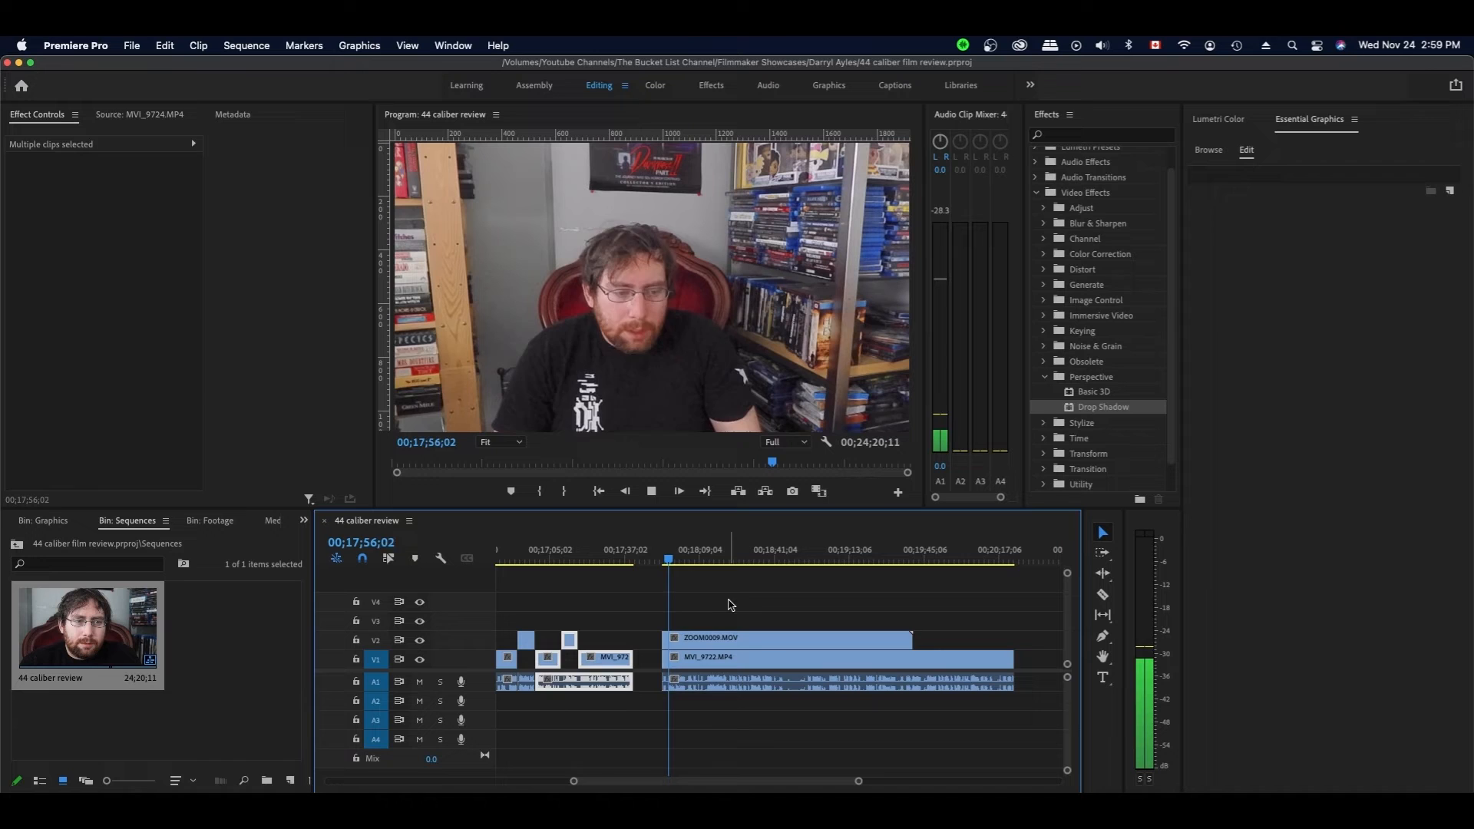
{"action": "left_click", "coordinate": [757, 601]}
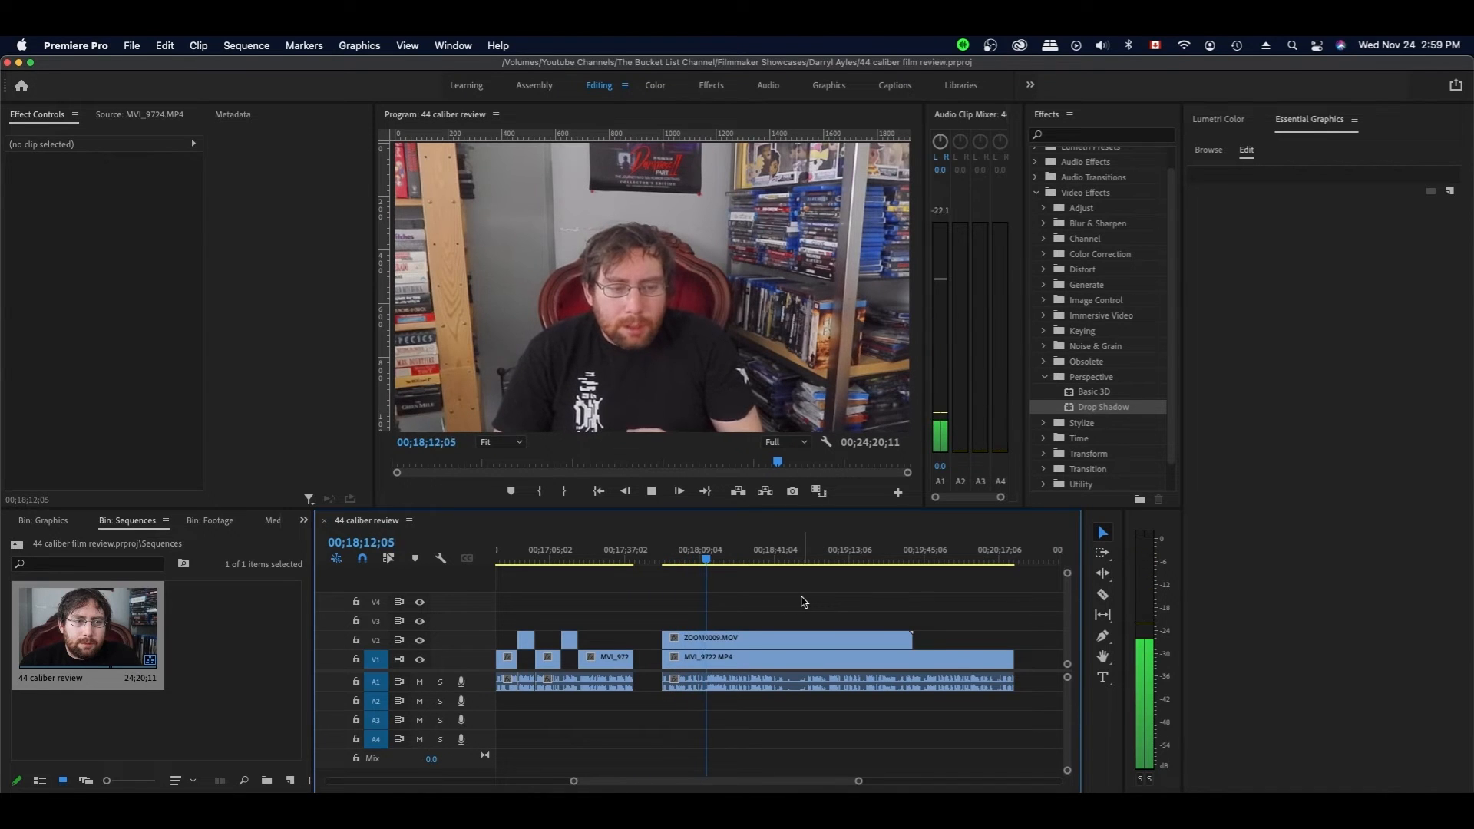
{"action": "left_click", "coordinate": [779, 657]}
{"action": "left_click", "coordinate": [789, 612]}
{"action": "left_click", "coordinate": [793, 657]}
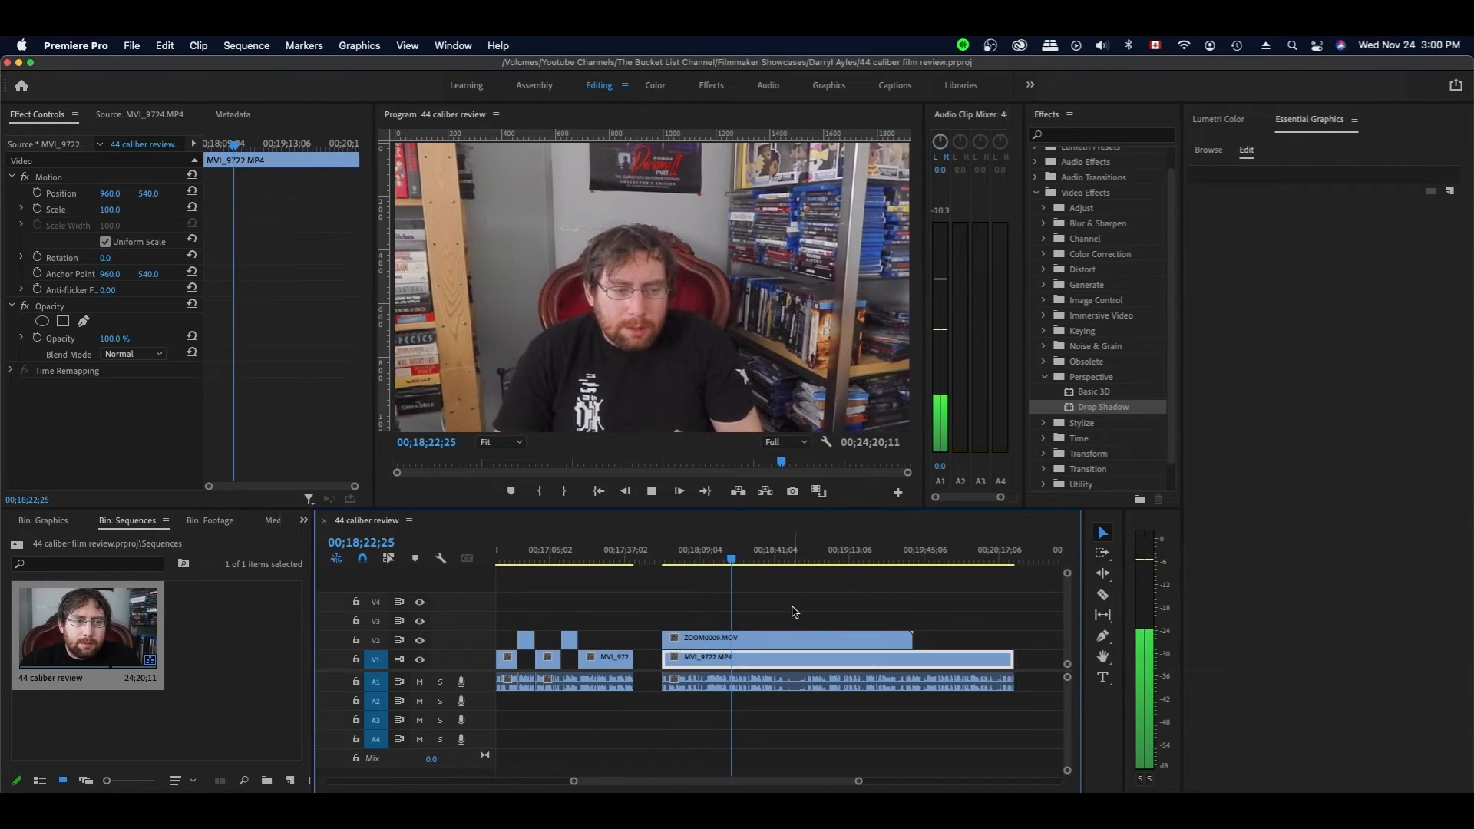
{"action": "left_click", "coordinate": [842, 590]}
{"action": "key", "text": "space"}
- Split V2 and V1 just before the playhead and move the left wide-shot piece up onto V2
{"action": "key", "text": "shift+Left"}
{"action": "key", "text": "shift+Left"}
{"action": "key", "text": "c"}
{"action": "key", "text": "Left"}
{"action": "key", "text": "Left"}
{"action": "key", "text": "Left"}
{"action": "key", "text": "Left"}
{"action": "left_click", "coordinate": [773, 640]}
{"action": "left_click", "coordinate": [775, 682]}
{"action": "key", "text": "v"}
{"action": "left_click_drag", "start_coordinate": [704, 657], "coordinate": [676, 643]}
{"action": "key", "text": "space"}
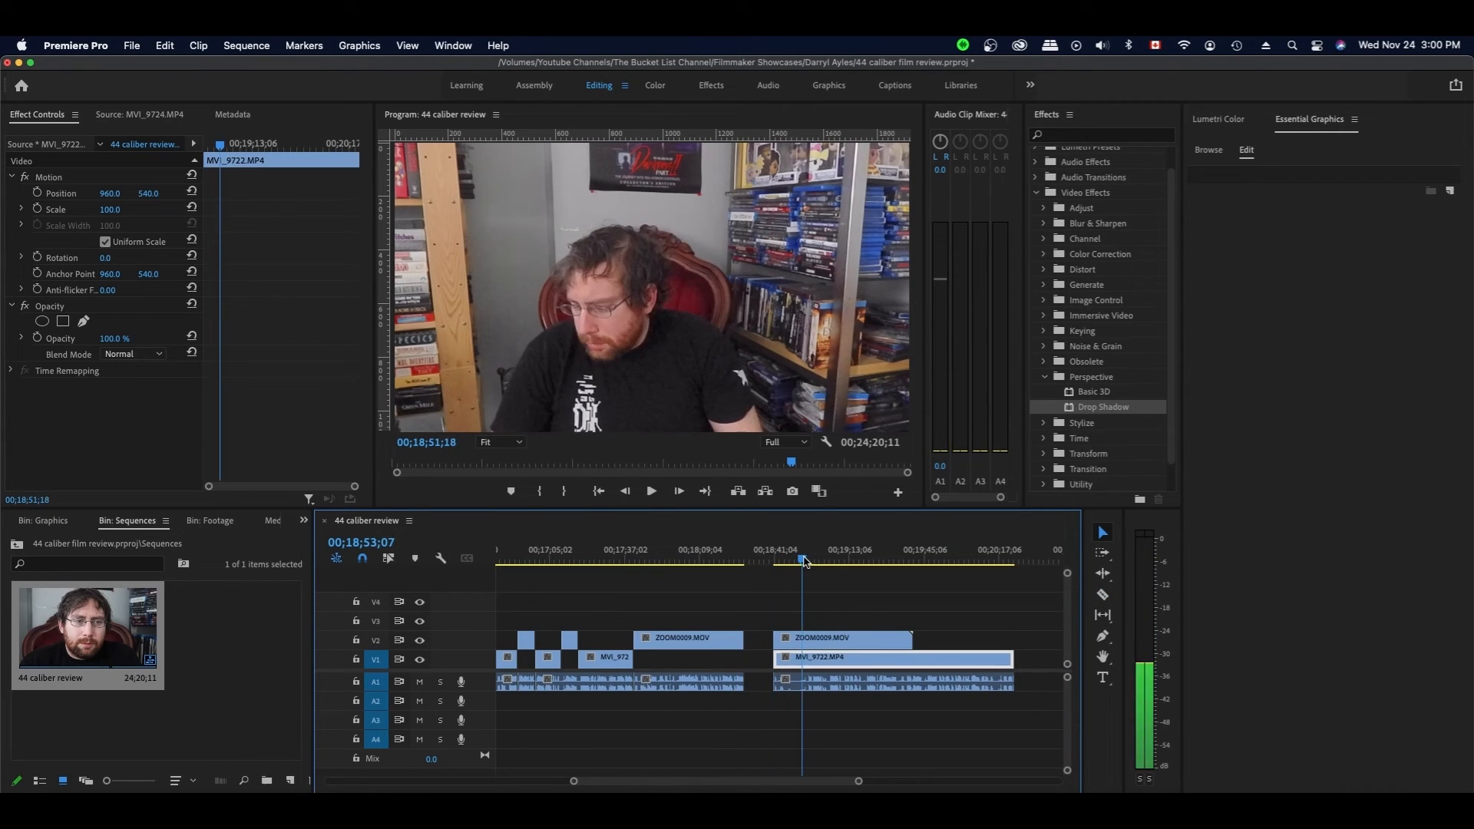
- Jump to 00;18;26;09 and load the MVI_9724 close-up for preview
{"action": "left_click", "coordinate": [739, 563]}
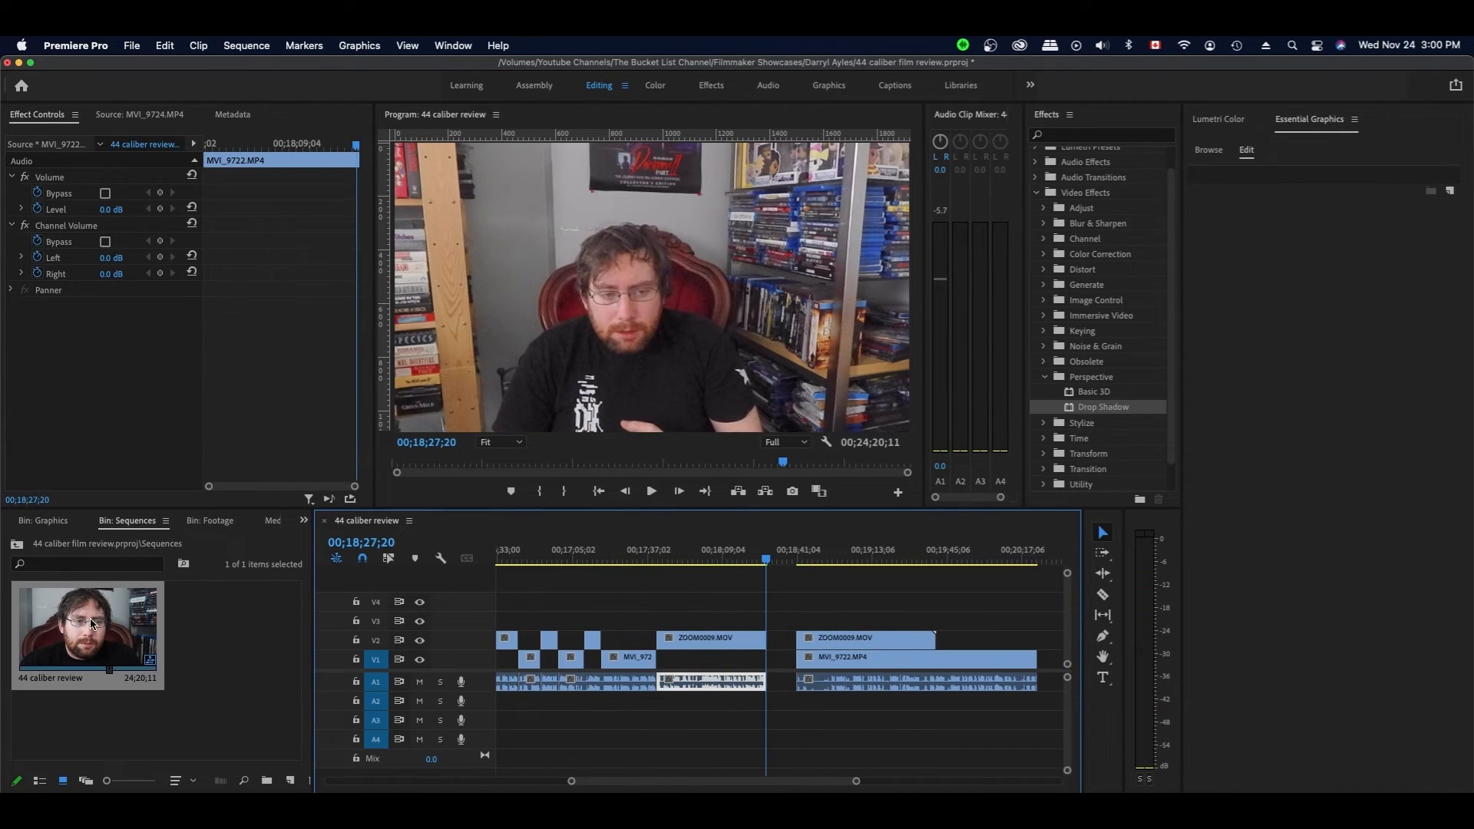
{"action": "left_click", "coordinate": [209, 521]}
{"action": "double_click", "coordinate": [77, 722]}
- Mark MVI_9724's Out point at 00:01:11:02 and place it on V3/A3 at the playhead
{"action": "key", "text": "space"}
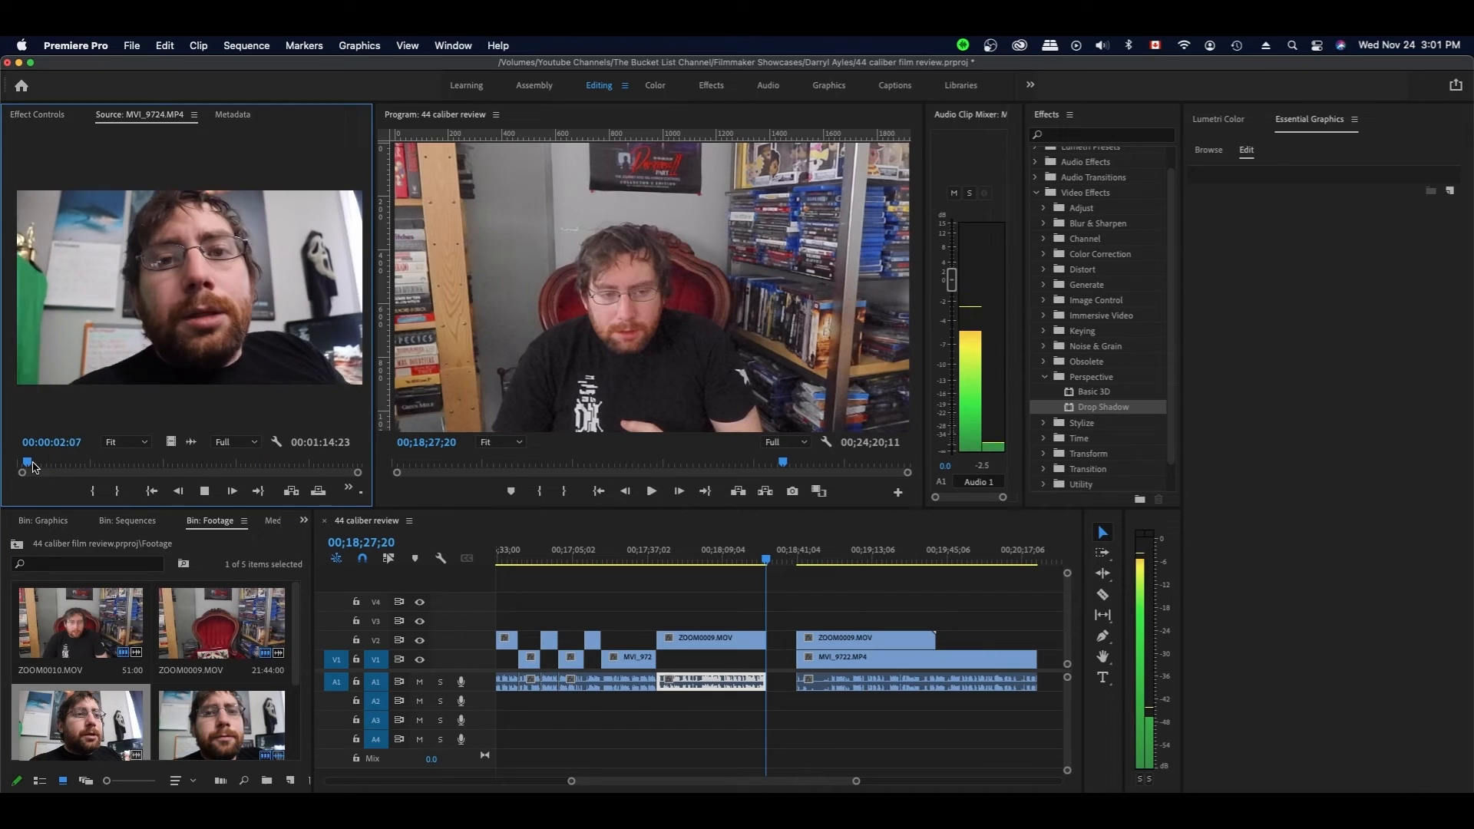
{"action": "left_click_drag", "start_coordinate": [26, 461], "coordinate": [341, 465]}
{"action": "key", "text": "o"}
{"action": "left_click_drag", "start_coordinate": [169, 439], "coordinate": [767, 618]}
- Push the clips after the close-up further right
{"action": "left_click_drag", "start_coordinate": [960, 702], "coordinate": [862, 642]}
{"action": "scroll", "coordinate": [862, 642], "scroll_direction": "right", "scroll_amount": 3}
{"action": "left_click_drag", "start_coordinate": [690, 642], "coordinate": [827, 642]}
- Remap the close-up's A3 audio so the right channel comes from the left source
{"action": "right_click", "coordinate": [649, 722]}
{"action": "left_click", "coordinate": [757, 637]}
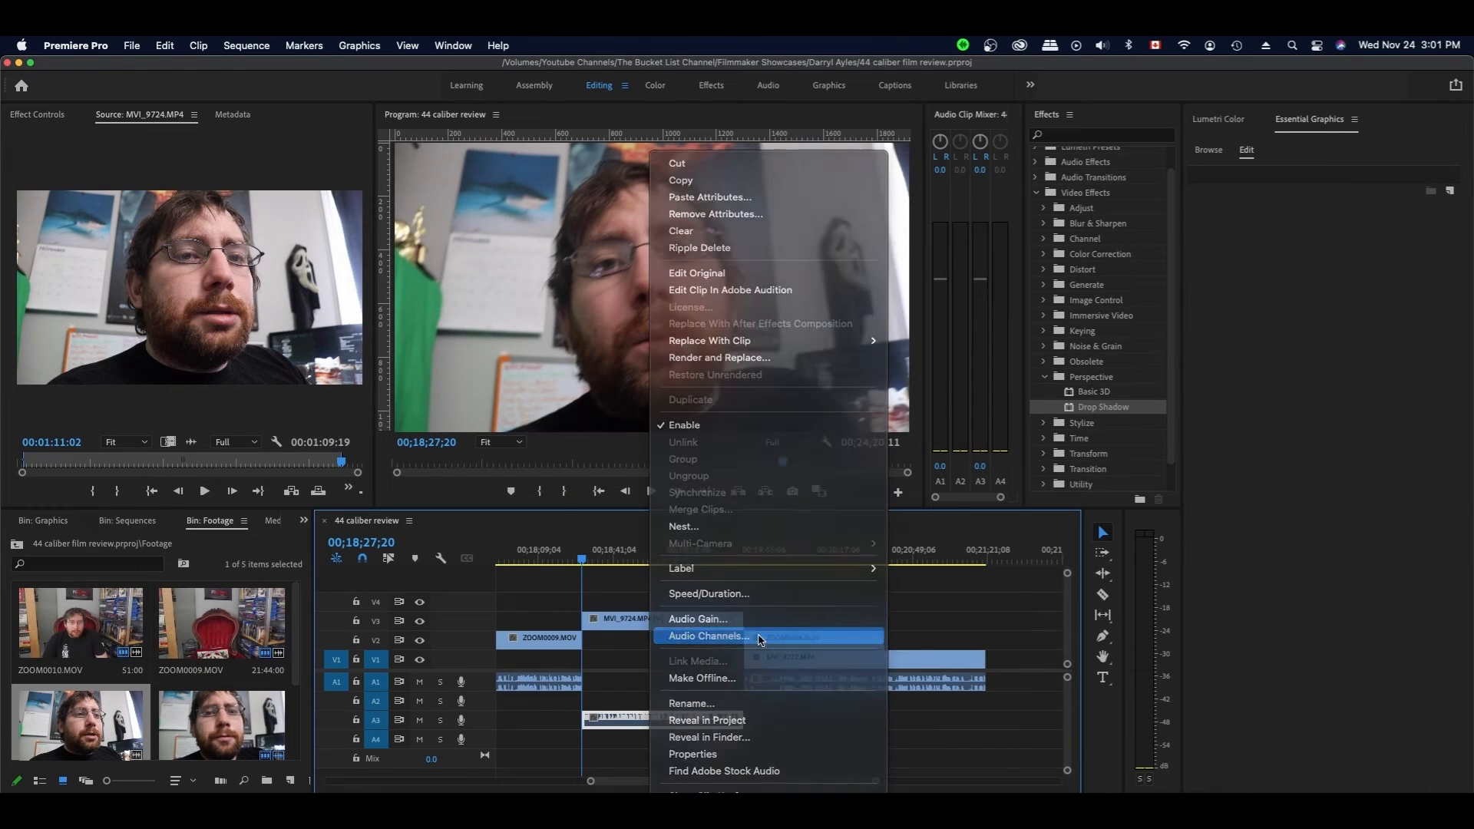
{"action": "left_click", "coordinate": [551, 315]}
{"action": "left_click", "coordinate": [937, 730]}
- Play from just before MVI_9724 and nudge the later clips slightly right
{"action": "key", "text": "space"}
{"action": "left_click", "coordinate": [579, 563]}
{"action": "key", "text": "space"}
{"action": "key", "text": "space"}
{"action": "left_click_drag", "start_coordinate": [767, 584], "coordinate": [691, 658]}
{"action": "left_click_drag", "start_coordinate": [637, 620], "coordinate": [639, 620]}
{"action": "key", "text": "space"}
{"action": "left_click", "coordinate": [750, 583]}
{"action": "left_click", "coordinate": [620, 714]}
{"action": "key", "text": "space"}
{"action": "key", "text": "space"}
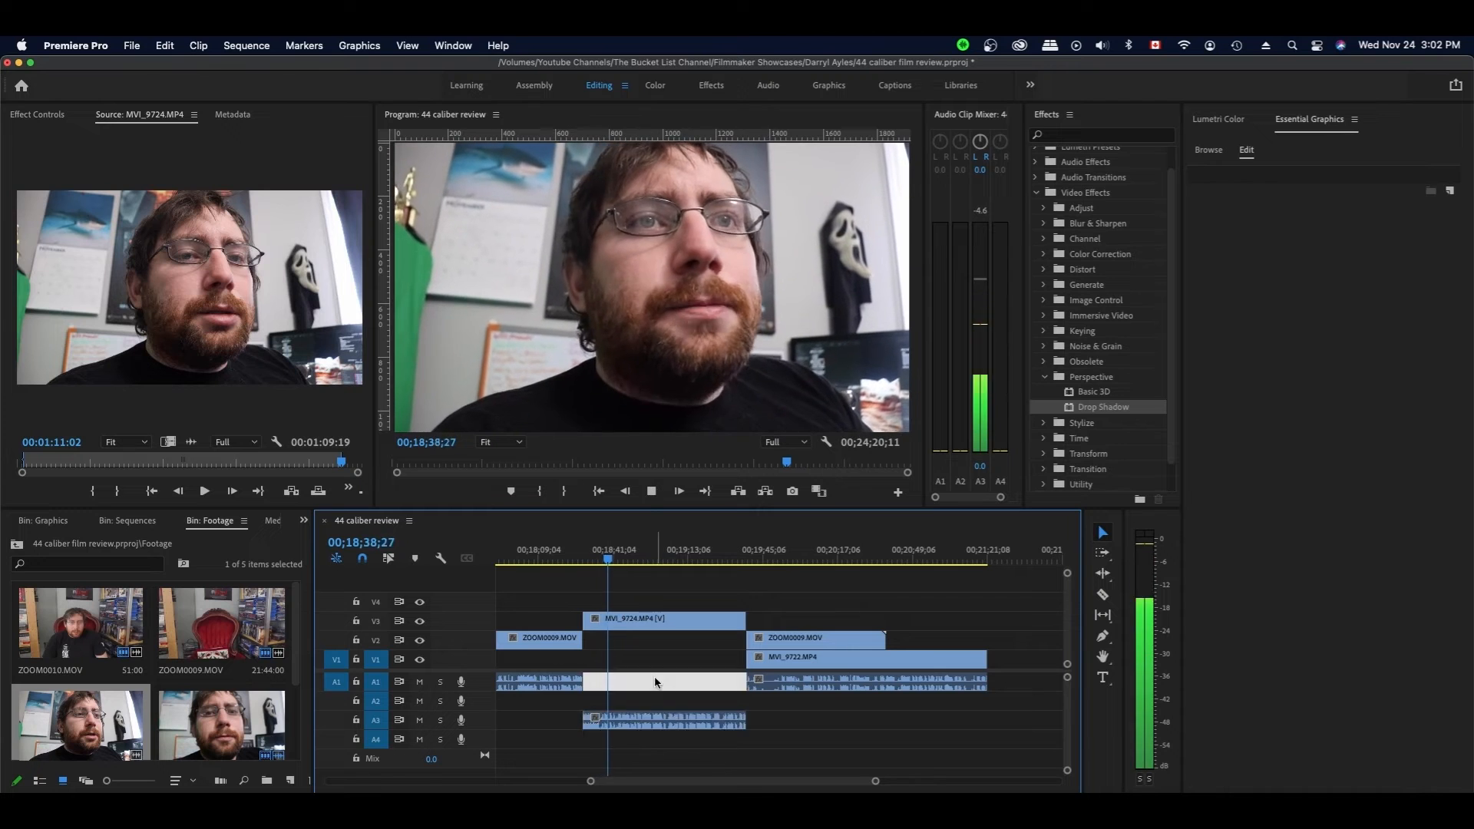
- Shorten the close-up and its audio, scrubbing back to 00;19;27;11
{"action": "scroll", "coordinate": [684, 674], "scroll_direction": "right", "scroll_amount": 2}
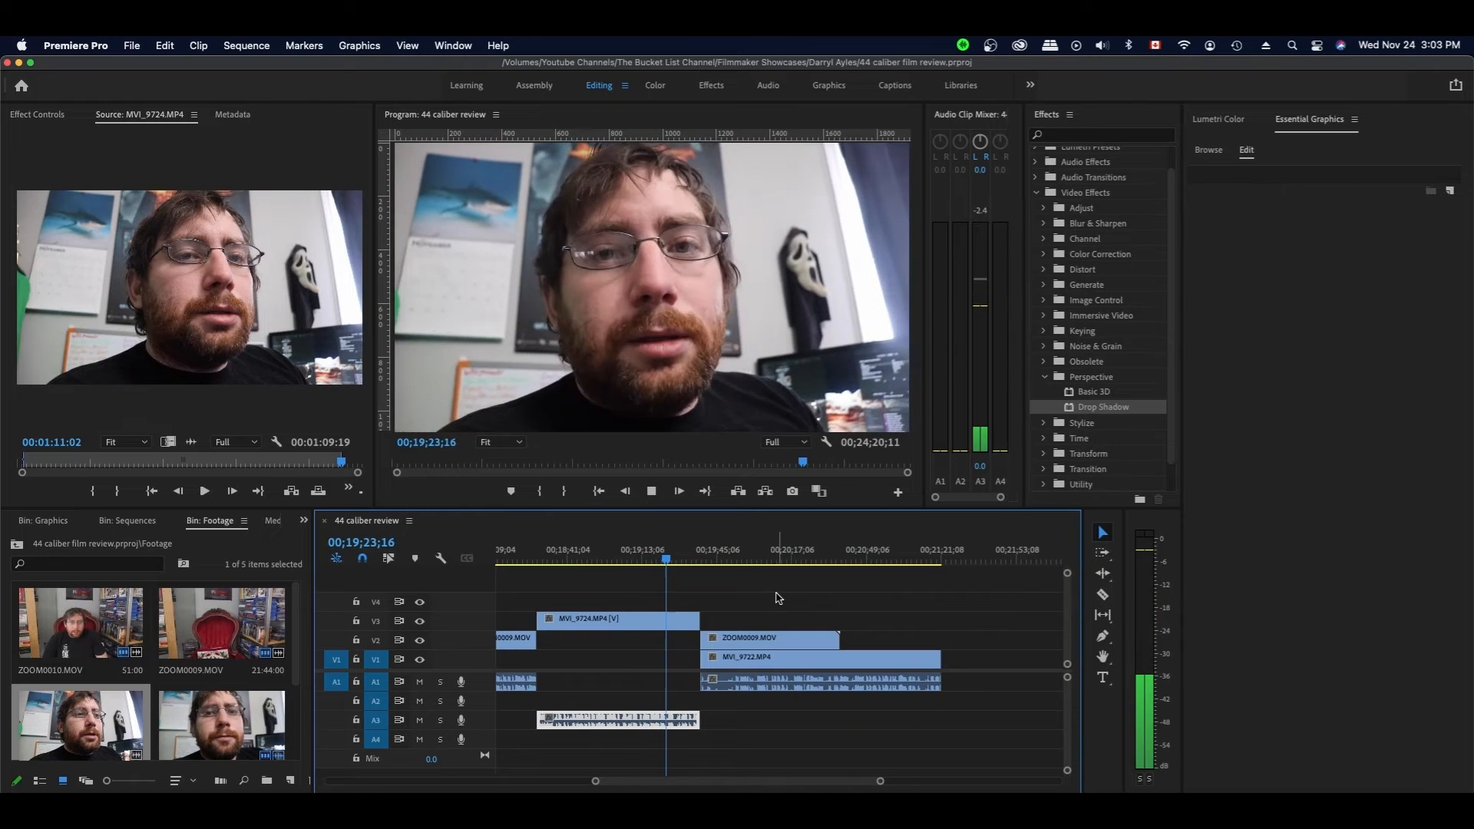
{"action": "left_click_drag", "start_coordinate": [697, 620], "coordinate": [675, 621]}
{"action": "key", "text": "super+z"}
{"action": "left_click_drag", "start_coordinate": [678, 561], "coordinate": [674, 611]}
{"action": "left_click_drag", "start_coordinate": [725, 561], "coordinate": [738, 561]}
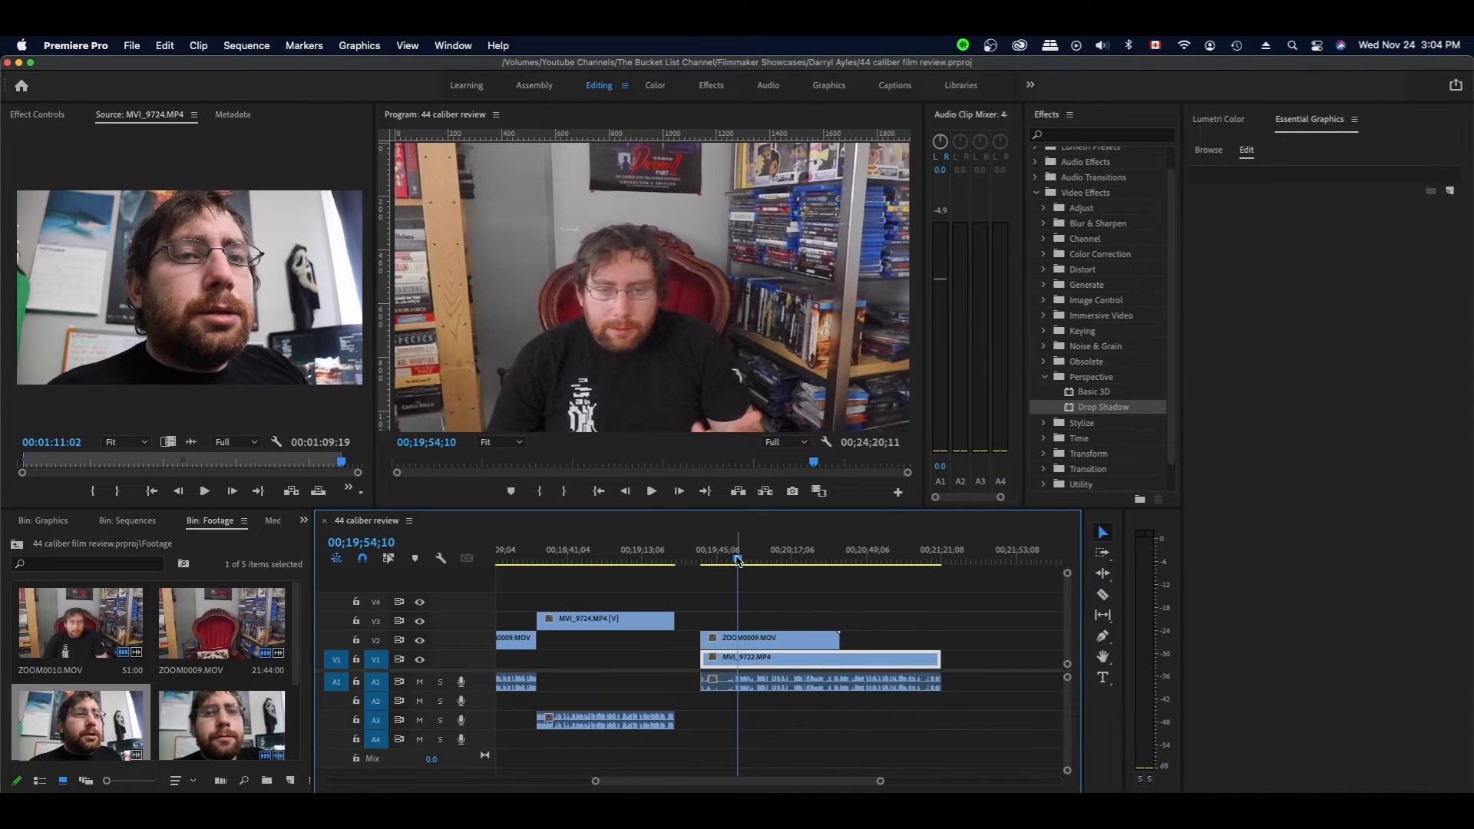
- Trim the three later clips' starts to the playhead and close the gap after the close-up
{"action": "key", "text": "space"}
{"action": "key", "text": "space"}
{"action": "left_click_drag", "start_coordinate": [716, 615], "coordinate": [733, 684]}
{"action": "mouse_move", "coordinate": [703, 643]}
{"action": "left_mouse_down"}
{"action": "mouse_move", "coordinate": [774, 644]}
{"action": "mouse_move", "coordinate": [710, 643]}
{"action": "left_mouse_up"}
{"action": "left_click", "coordinate": [669, 559]}
{"action": "left_click", "coordinate": [730, 589]}
- Trim the V1 and V2 clip starts, split MVI_9722 at the playhead, and save
{"action": "key", "text": "space"}
{"action": "key", "text": "space"}
{"action": "left_click_drag", "start_coordinate": [847, 602], "coordinate": [691, 658]}
{"action": "key", "text": "space"}
{"action": "key", "text": "space"}
{"action": "key", "text": "c"}
{"action": "left_click", "coordinate": [703, 658]}
{"action": "key", "text": "v"}
{"action": "left_click", "coordinate": [1044, 377]}
{"action": "key", "text": "super+s"}
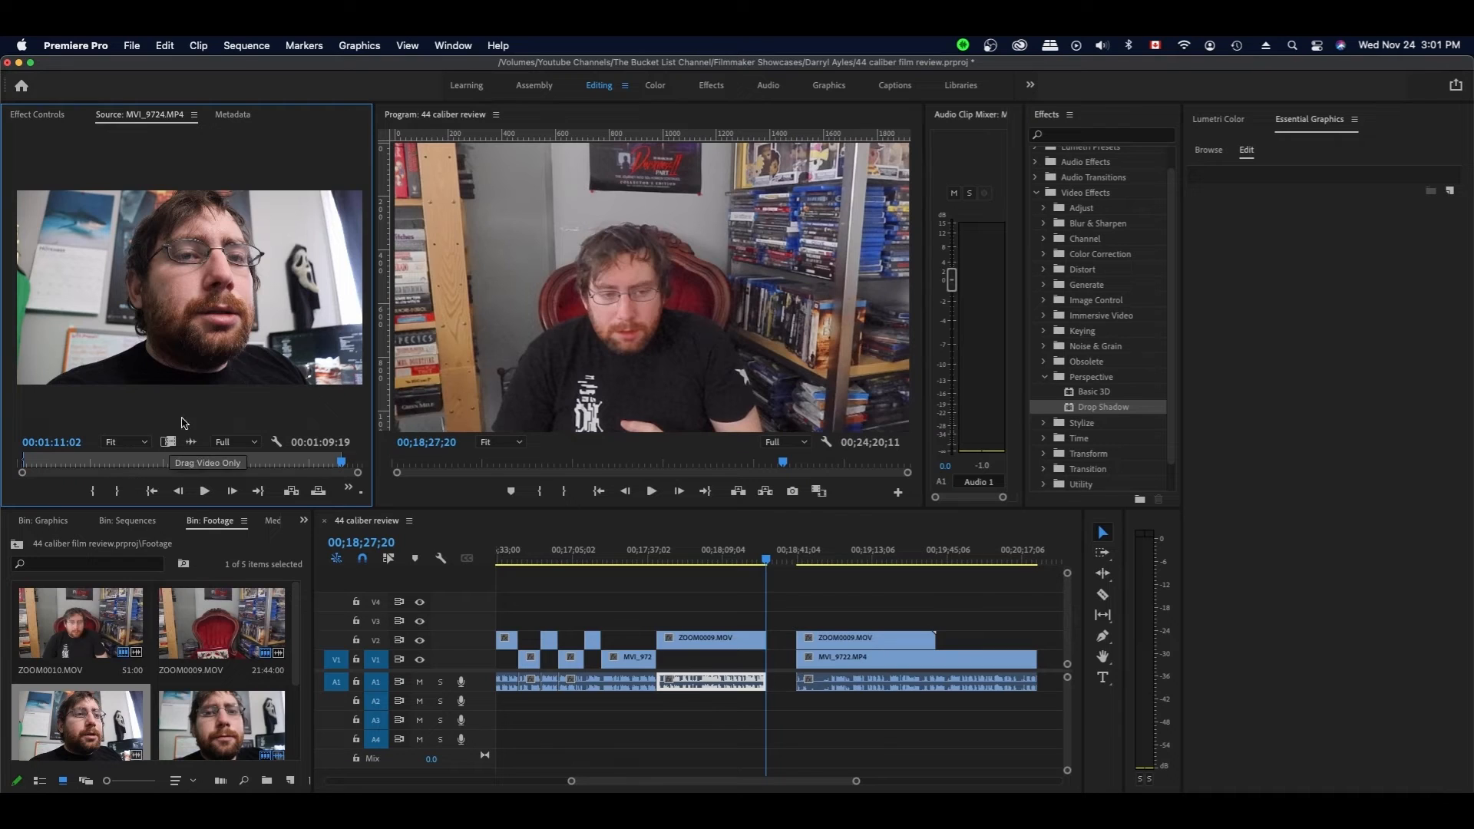
- Place the close-up on V3/A3 and move ZOOM0009 and MVI_9722 to follow it
{"action": "left_click_drag", "start_coordinate": [686, 539], "coordinate": [760, 620]}
{"action": "left_click_drag", "start_coordinate": [990, 620], "coordinate": [935, 700]}
{"action": "scroll", "coordinate": [852, 641], "scroll_direction": "right", "scroll_amount": 5}
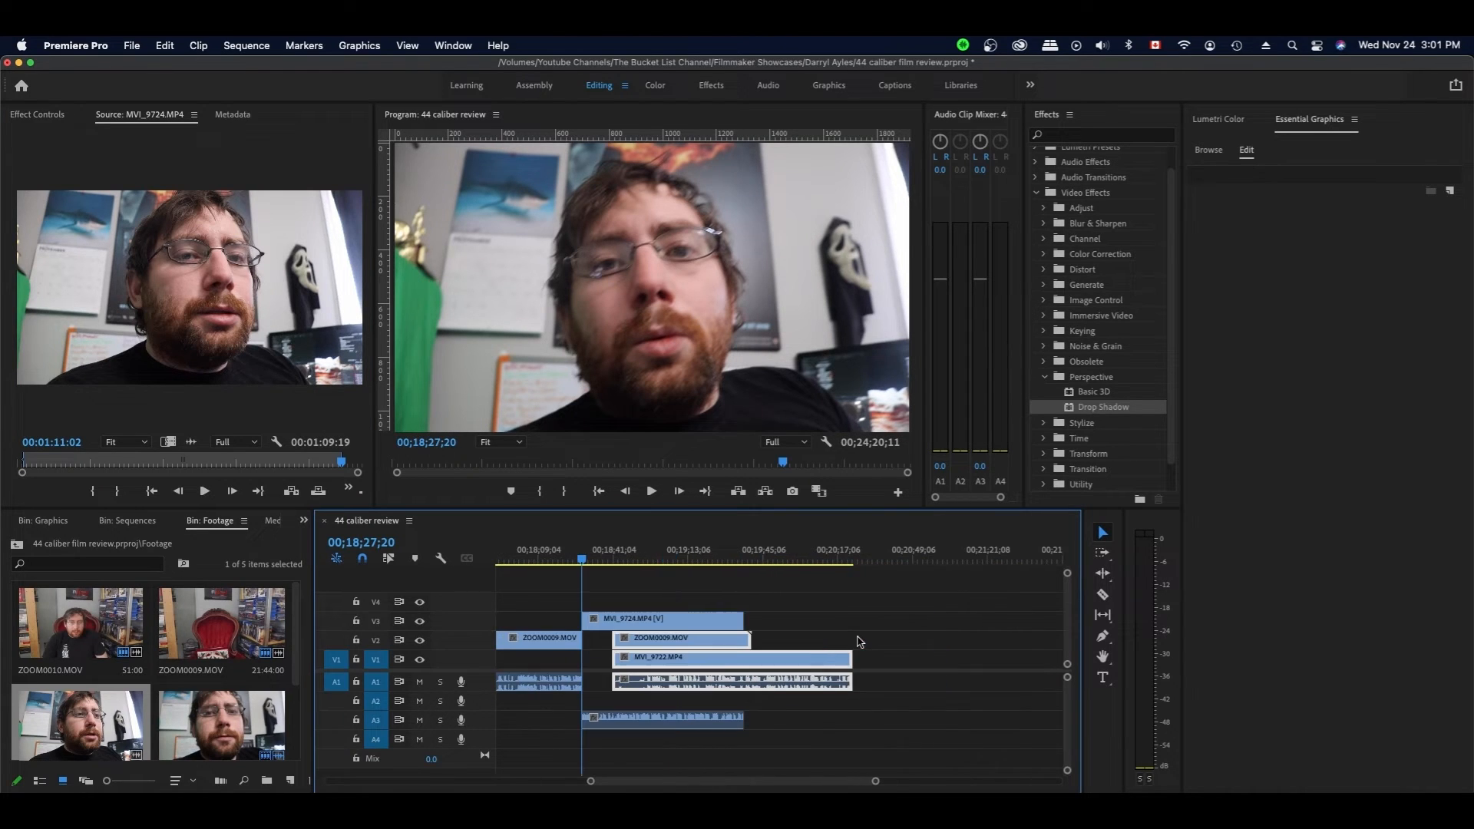
{"action": "left_click_drag", "start_coordinate": [666, 643], "coordinate": [786, 623]}
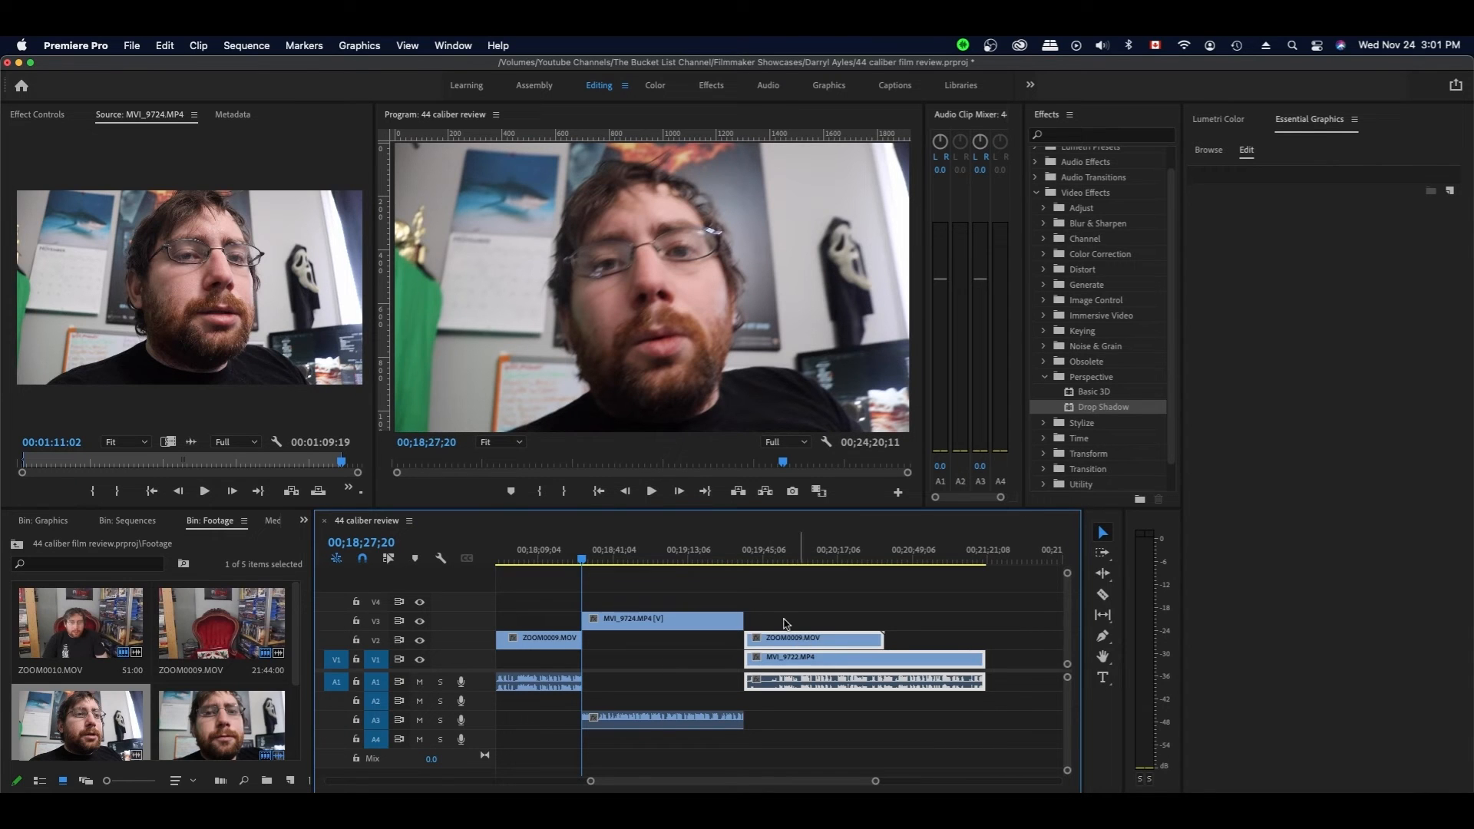
{"action": "left_click", "coordinate": [650, 725]}
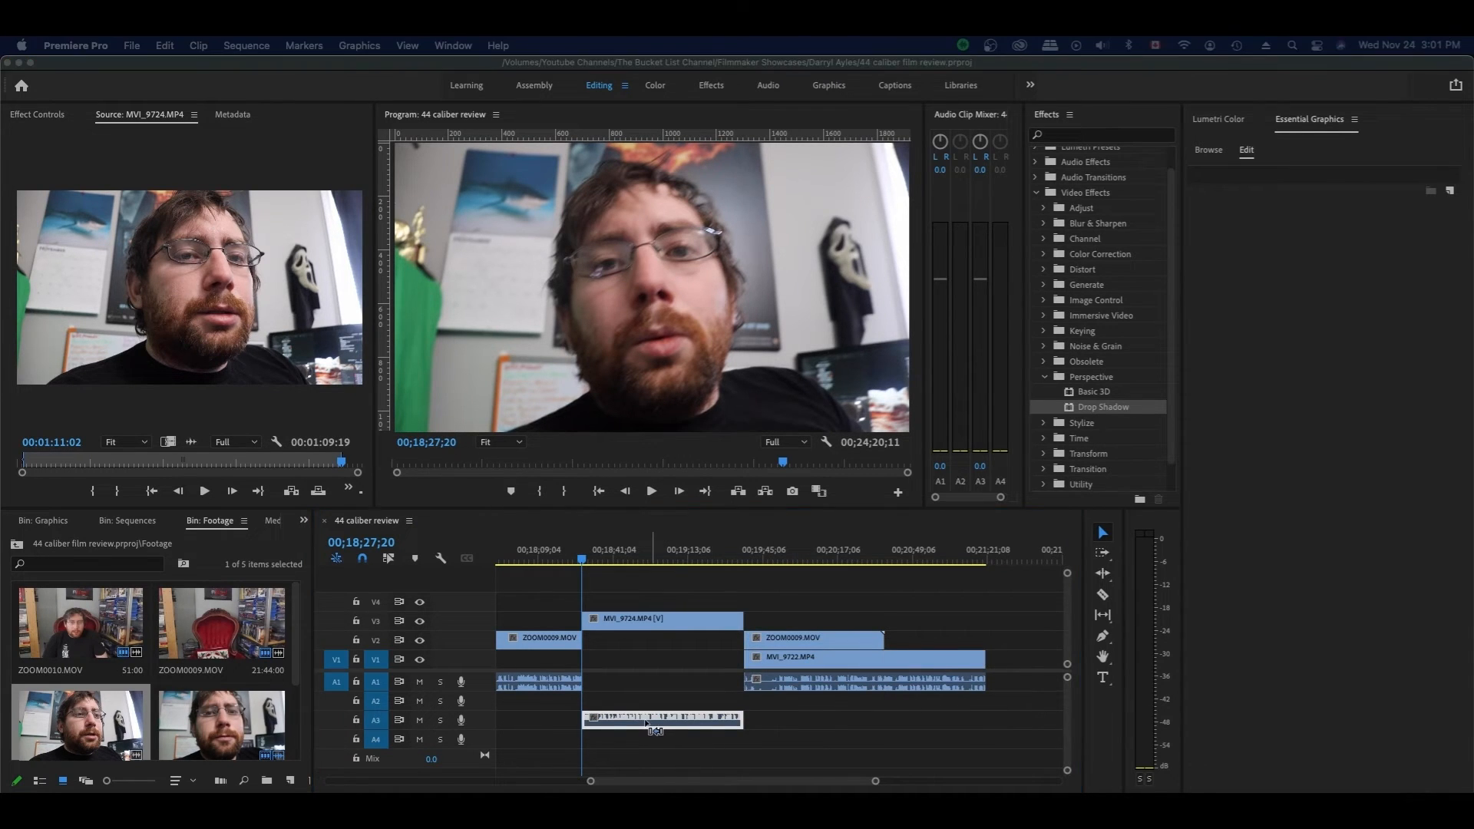
- Set MVI_9724's A3 audio so the left source channel feeds both left and right
{"action": "right_click", "coordinate": [650, 723]}
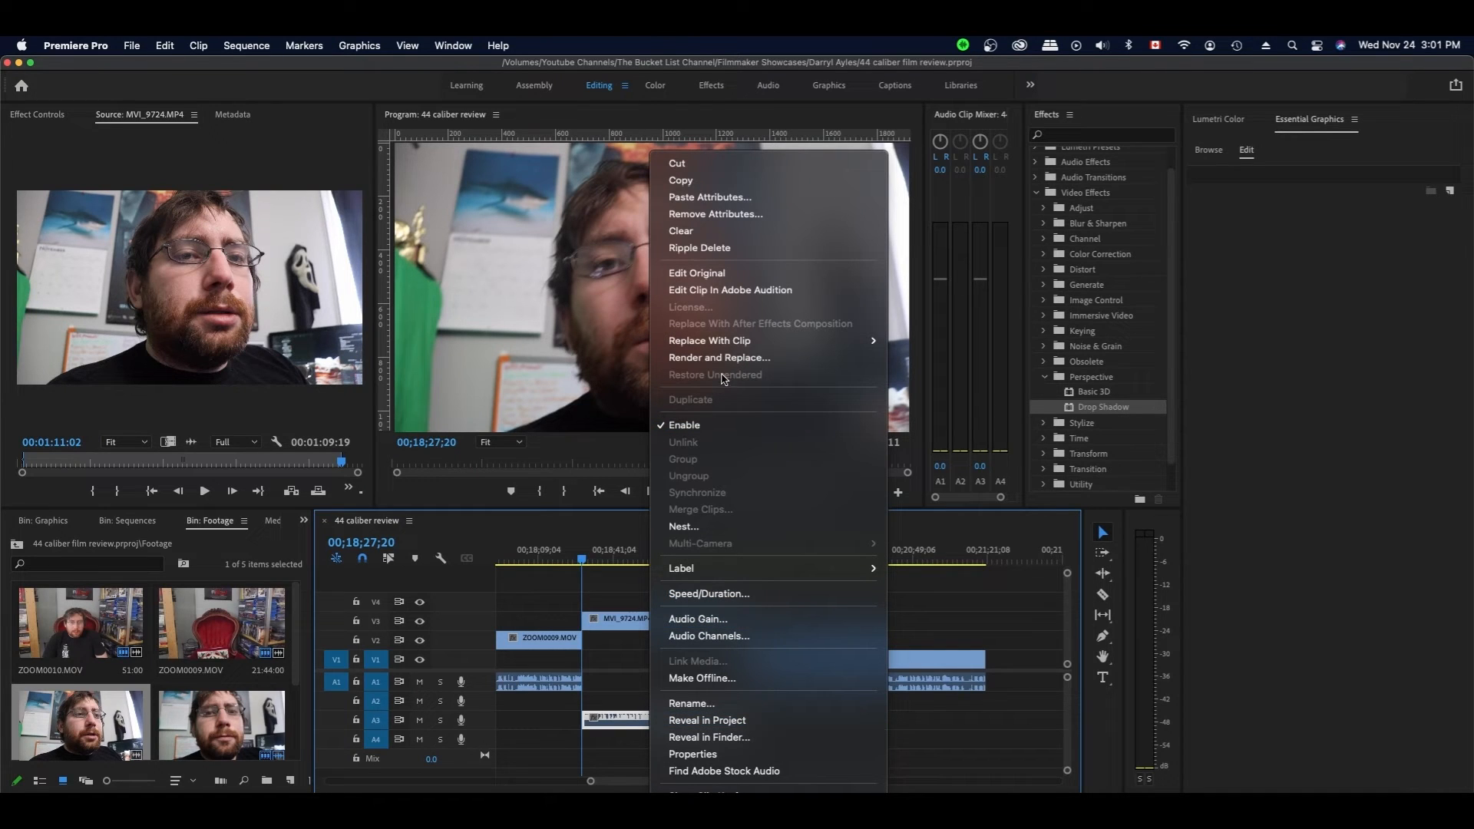
{"action": "left_click", "coordinate": [758, 636]}
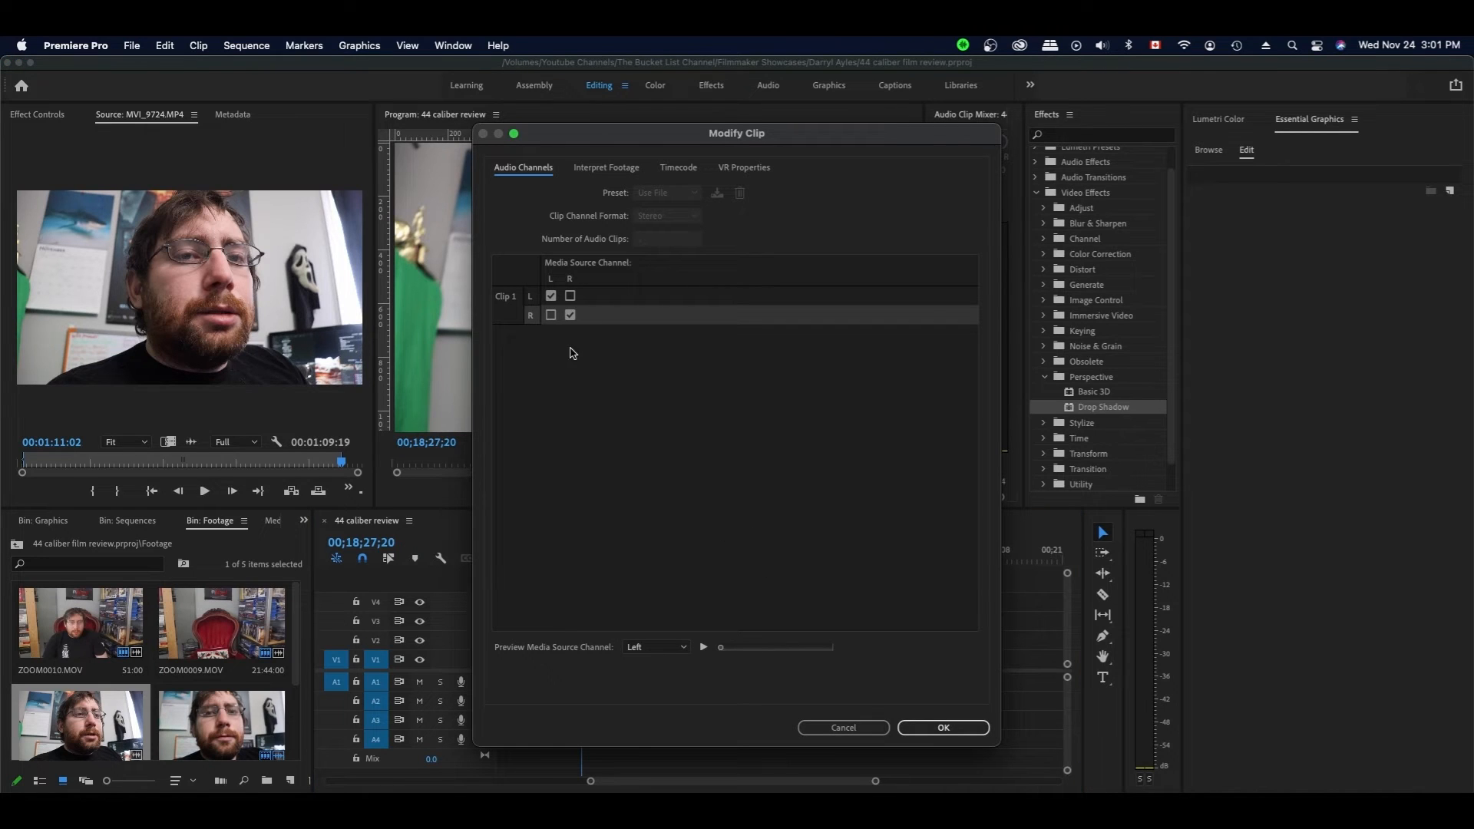
{"action": "left_click", "coordinate": [551, 316]}
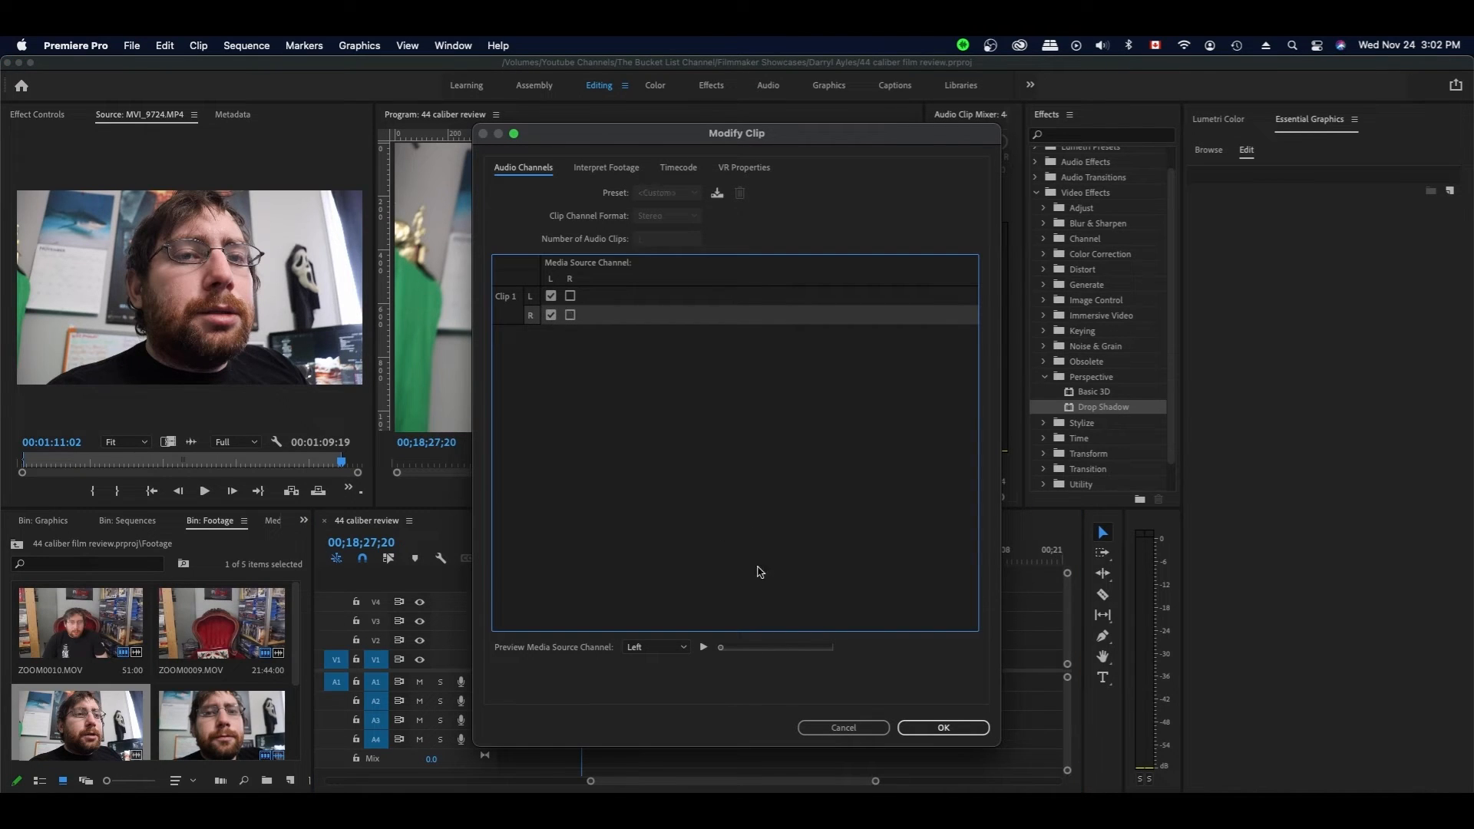
{"action": "left_click", "coordinate": [936, 728]}
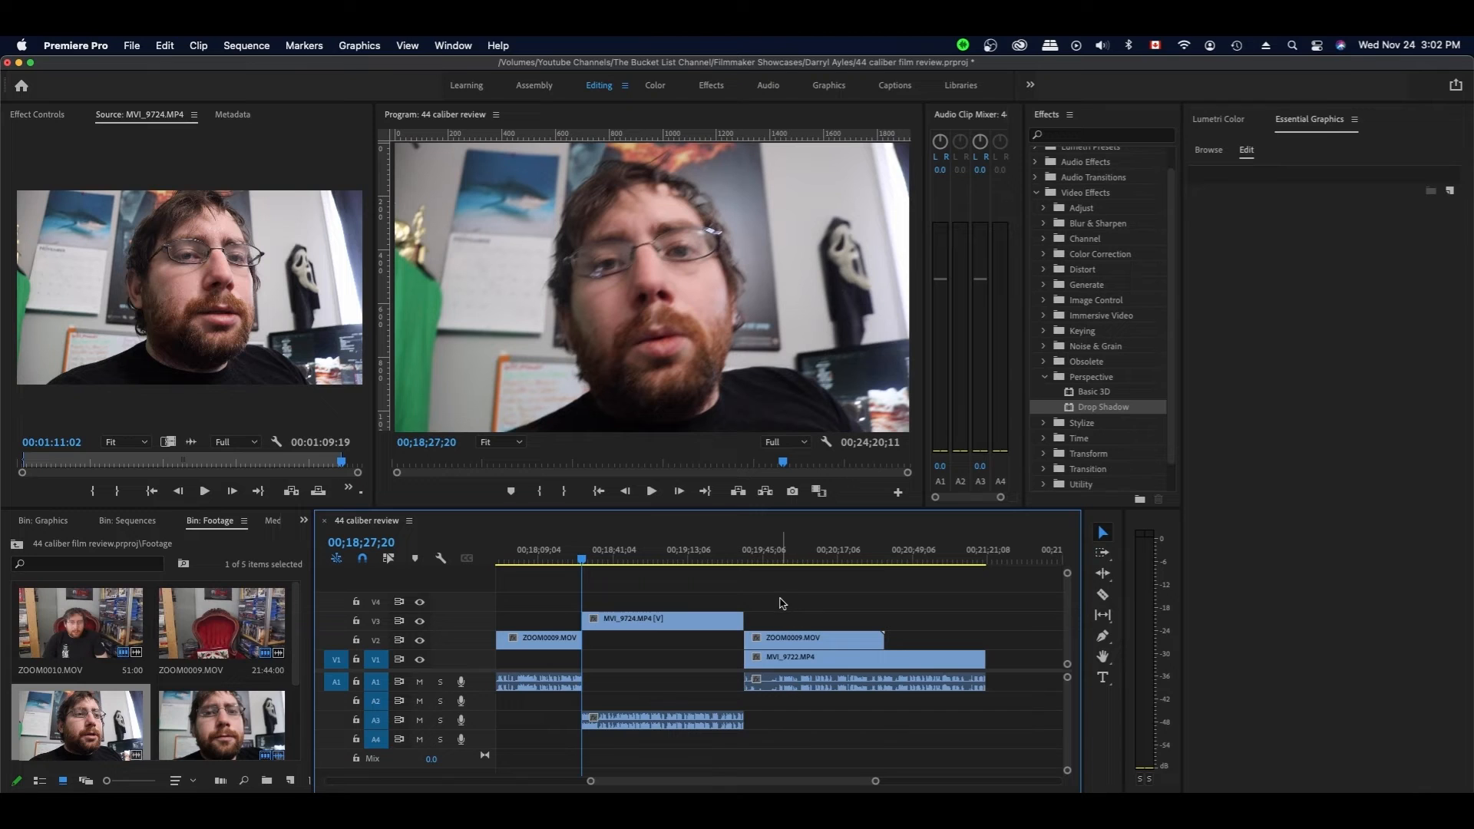
- Play into the close-up from 00;18;25;20 to check the join
{"action": "key", "text": "space"}
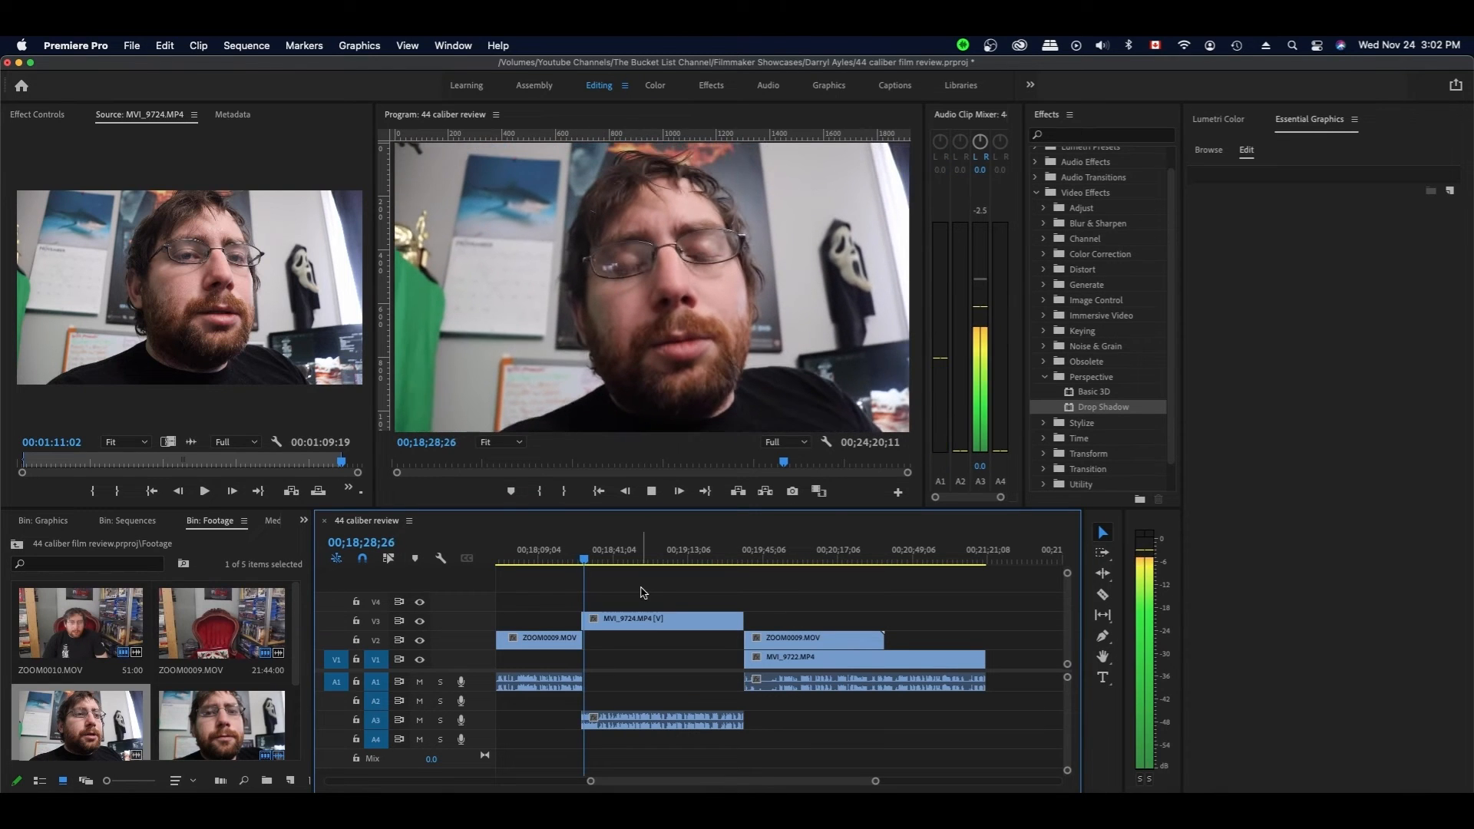
{"action": "key", "text": "space"}
{"action": "left_click_drag", "start_coordinate": [583, 567], "coordinate": [576, 566]}
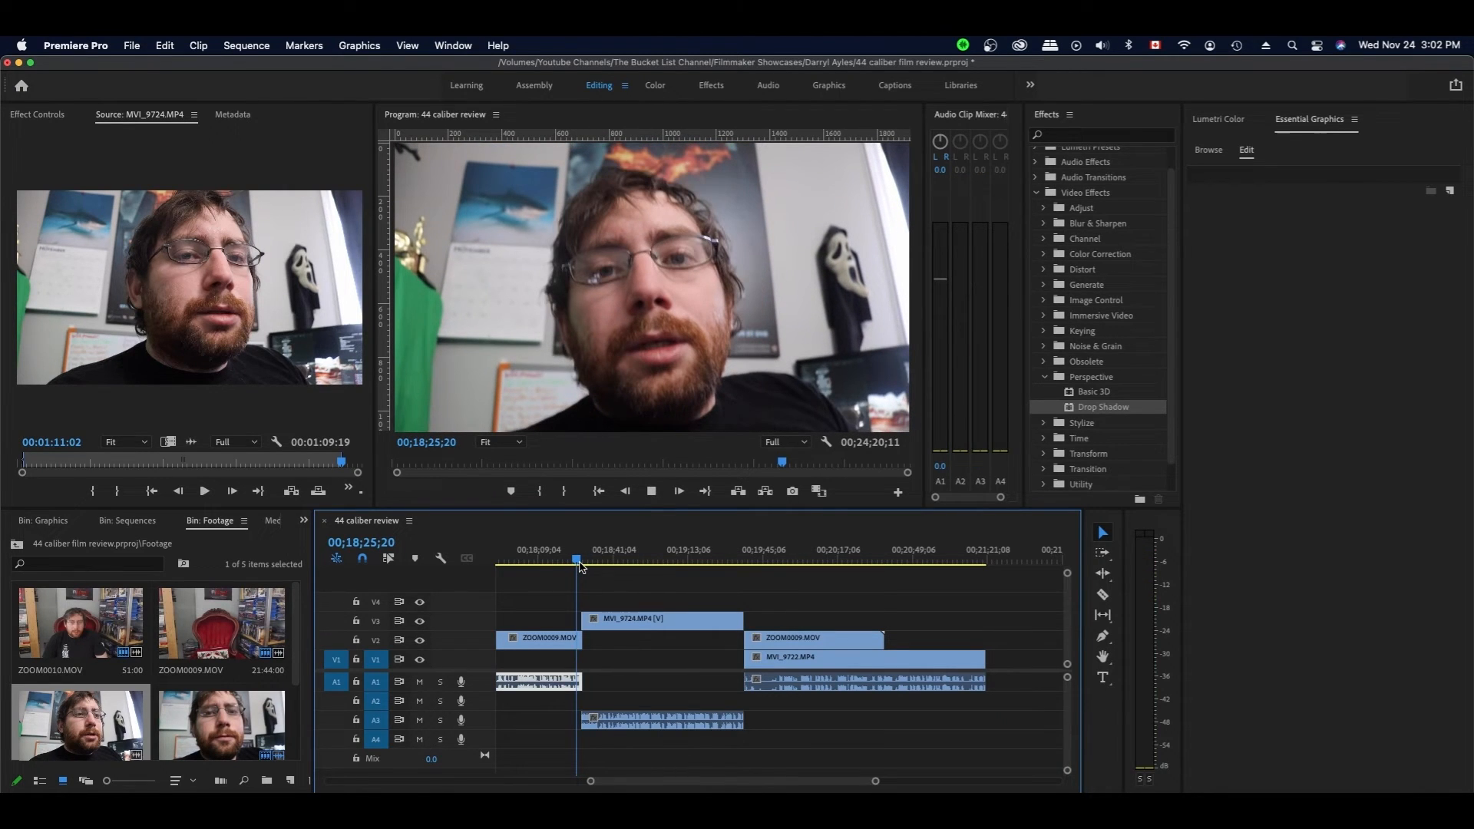
{"action": "key", "text": "space"}
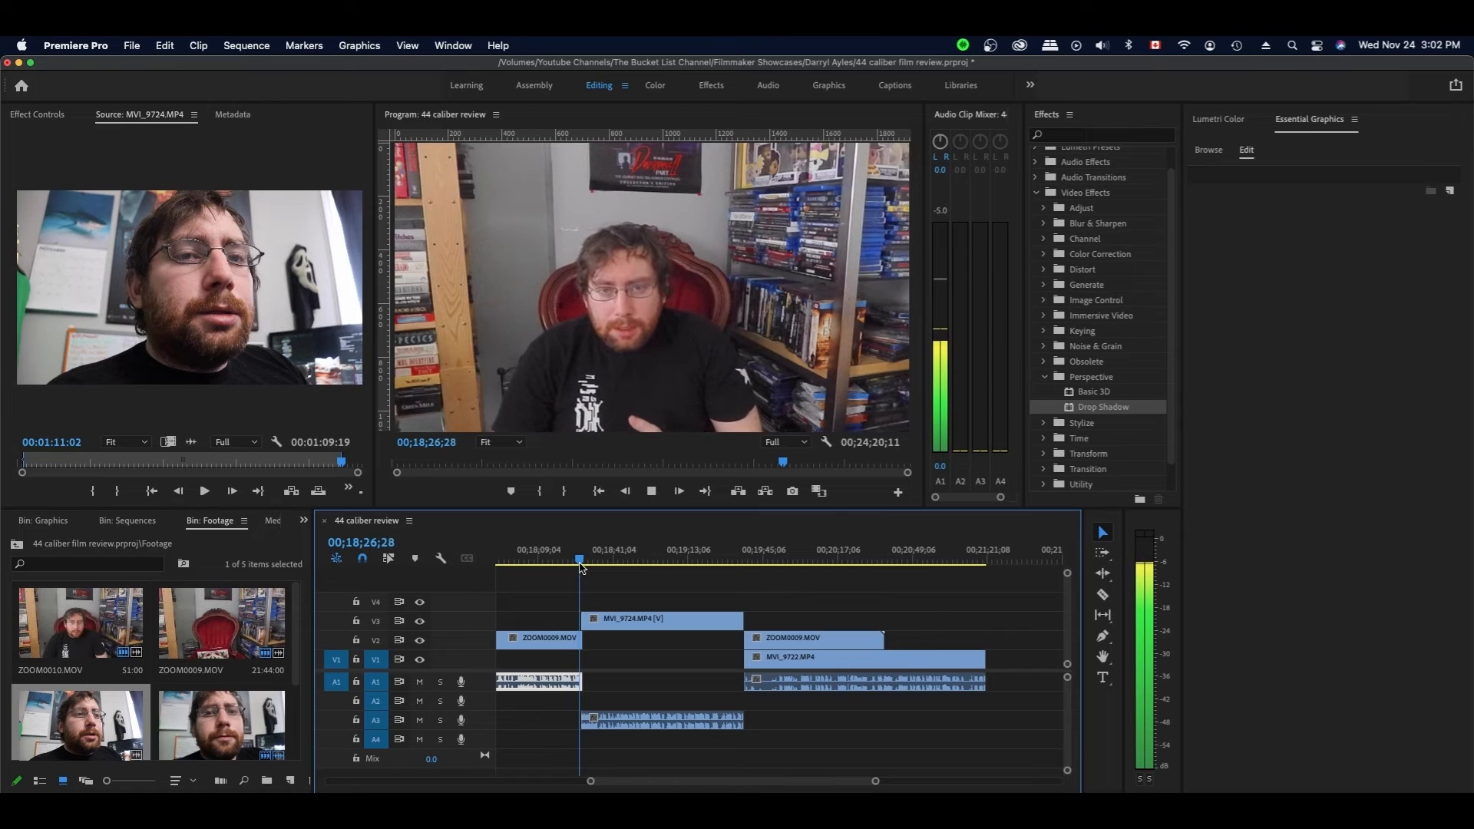
{"action": "key", "text": "space"}
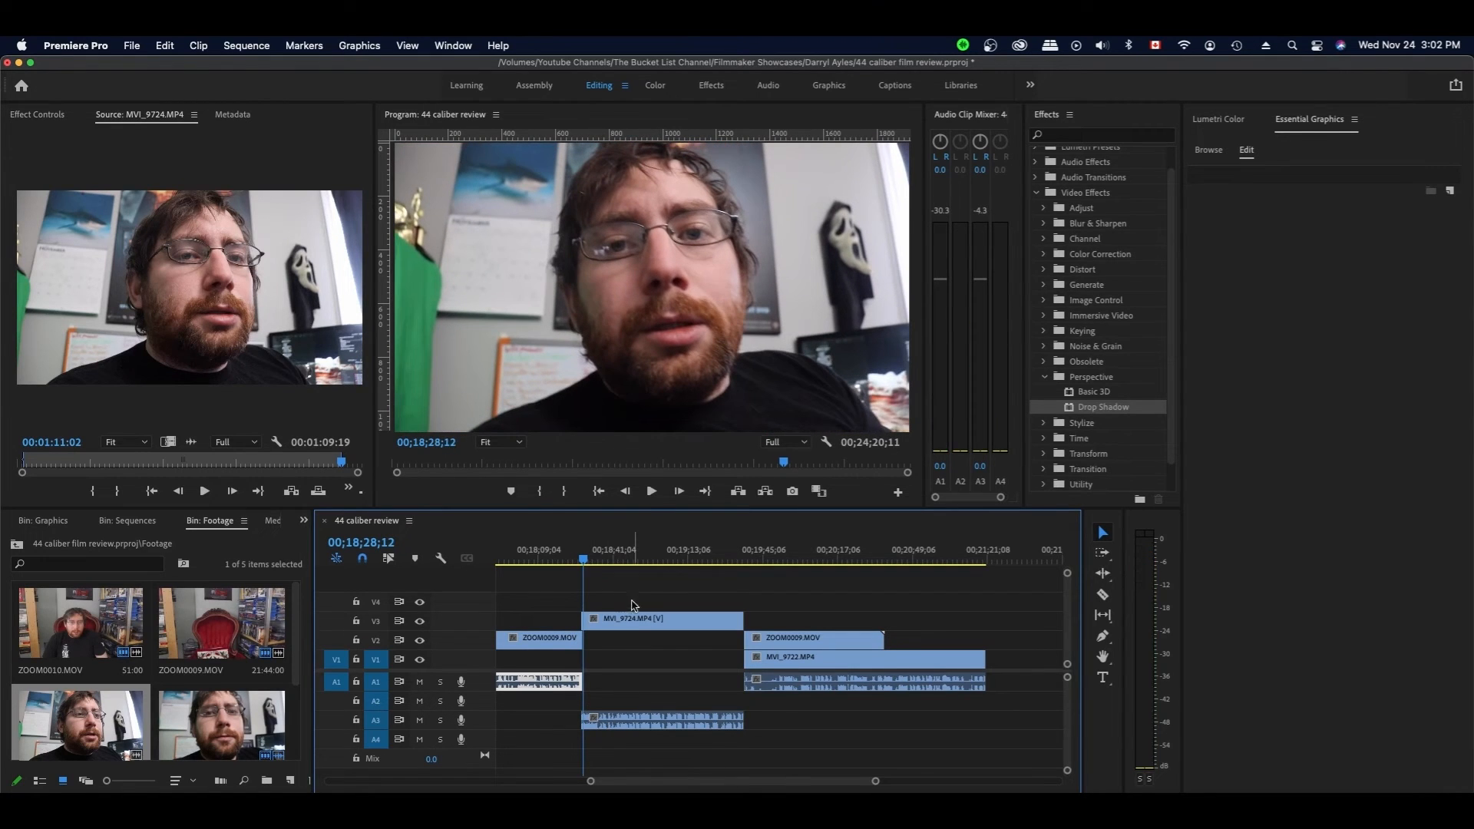
- Shift MVI_9724 and all later clips 24 frames later
{"action": "left_click_drag", "start_coordinate": [821, 588], "coordinate": [668, 730]}
{"action": "left_click_drag", "start_coordinate": [606, 622], "coordinate": [611, 624]}
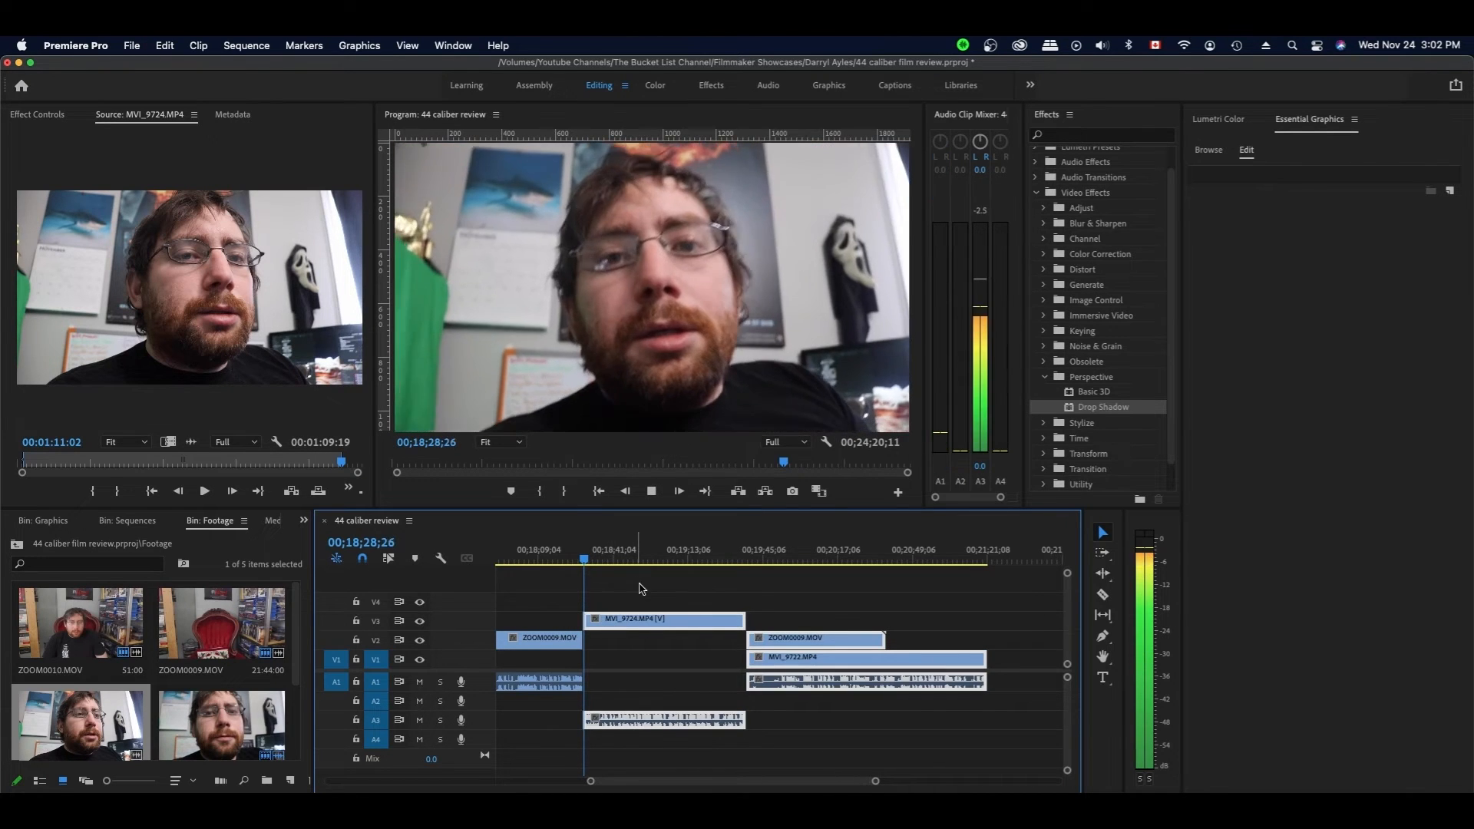
{"action": "left_click", "coordinate": [654, 586]}
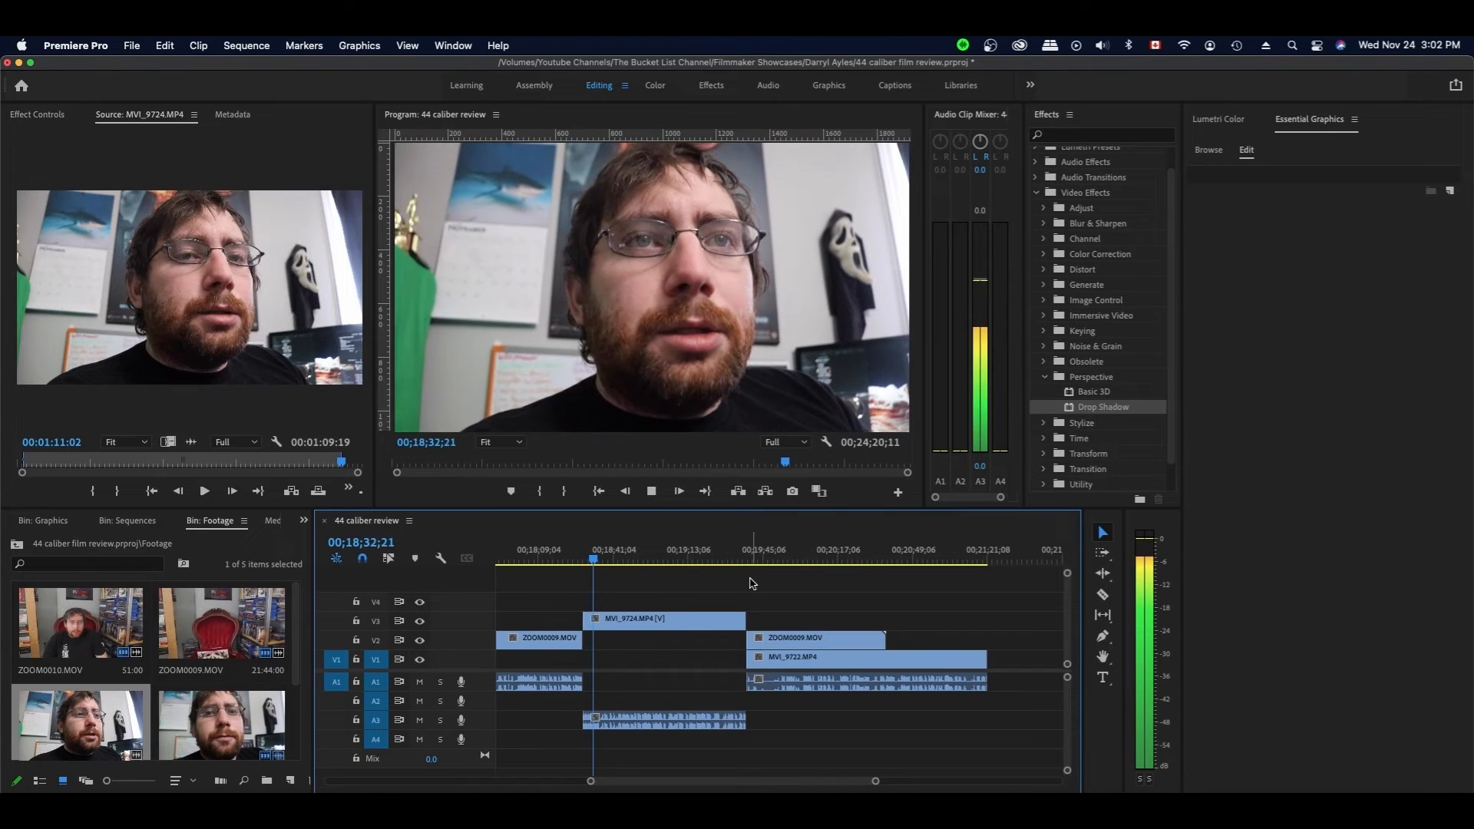
{"action": "left_click", "coordinate": [706, 719]}
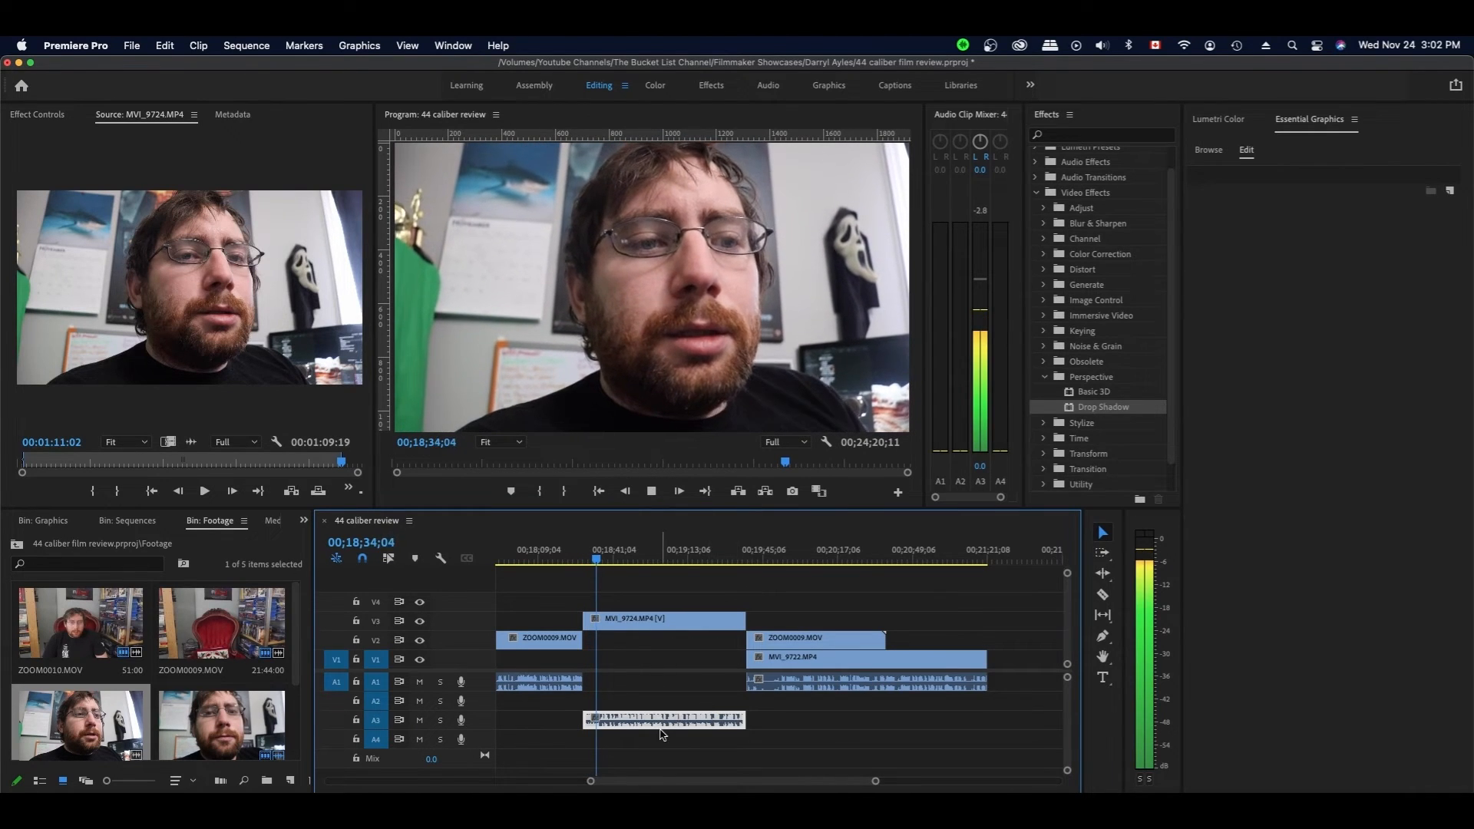
- Review playback up to 00;18;40;15 and save the project
{"action": "key", "text": "space"}
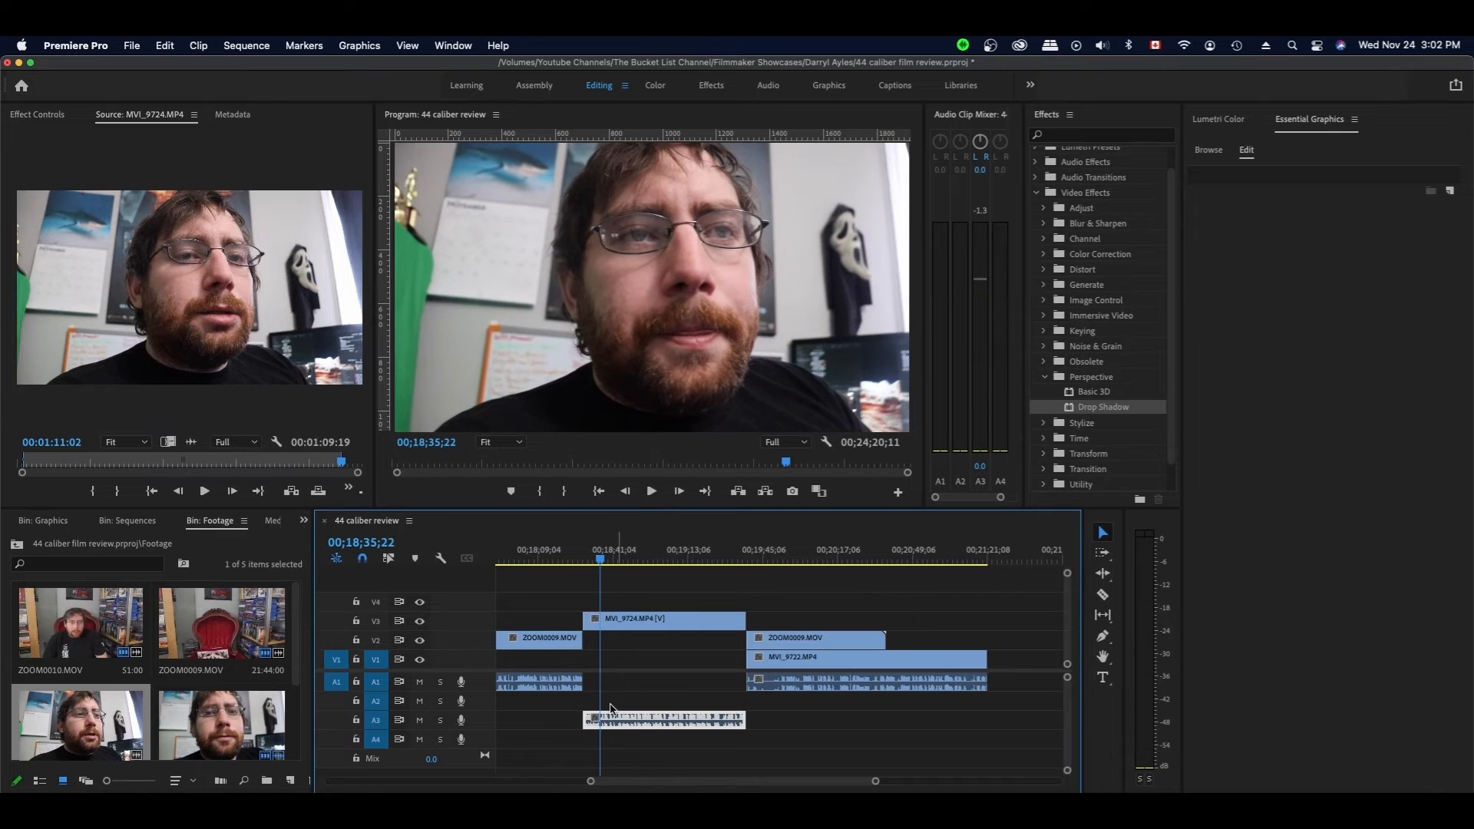
{"action": "key", "text": "space"}
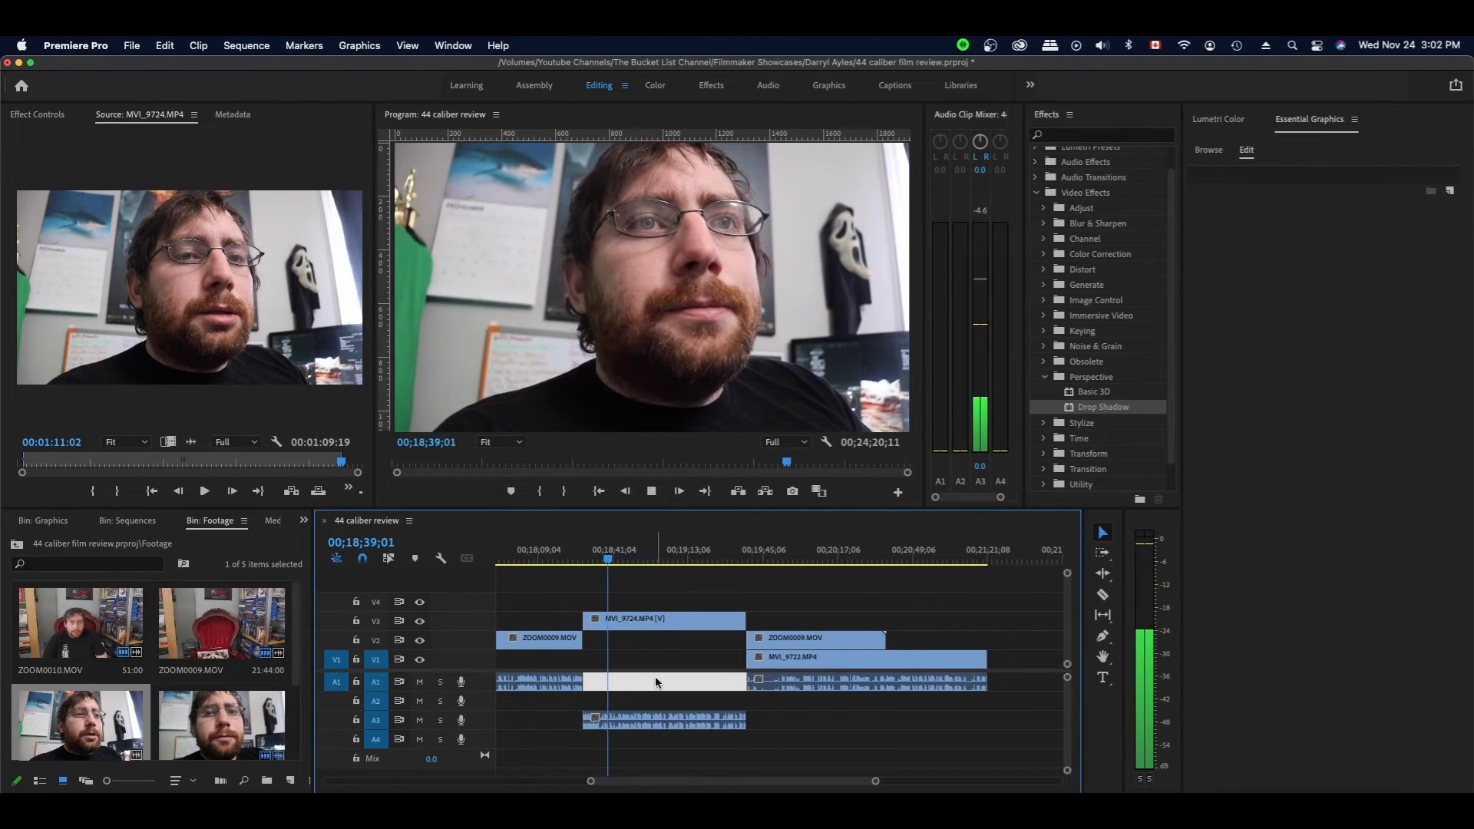
{"action": "key", "text": "space"}
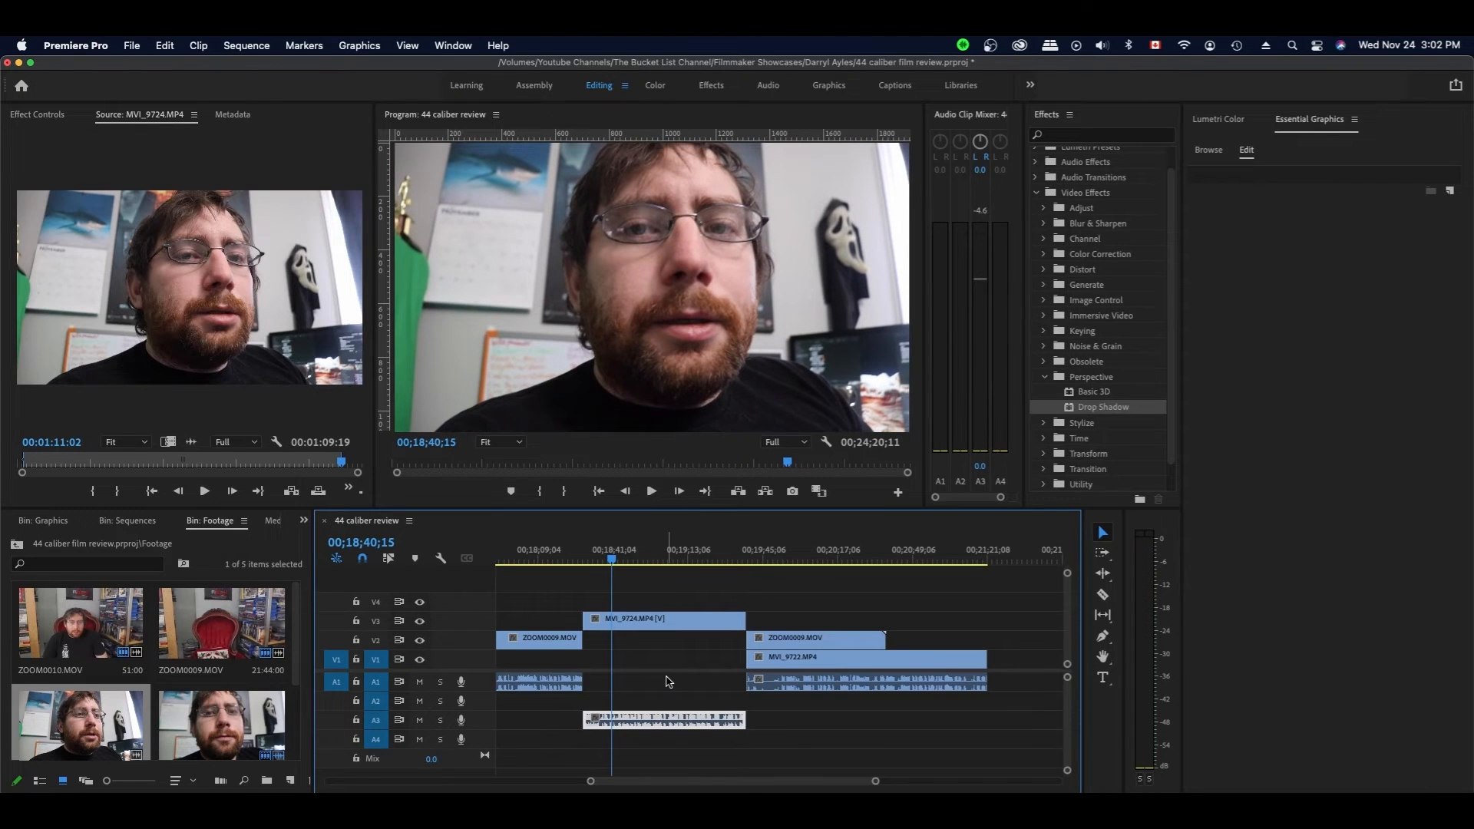
{"action": "key", "text": "super+s"}
{"action": "key", "text": "space"}
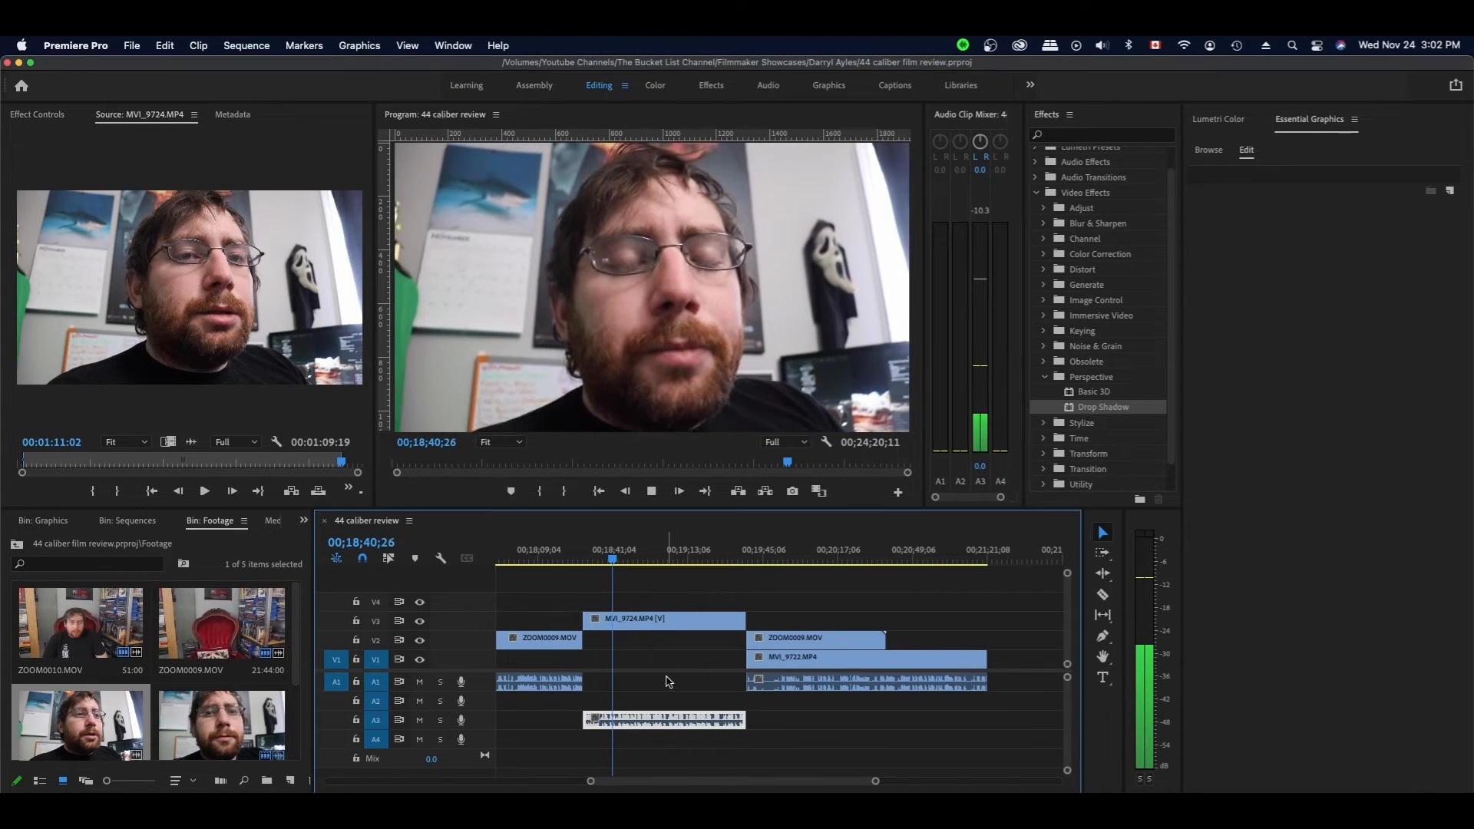
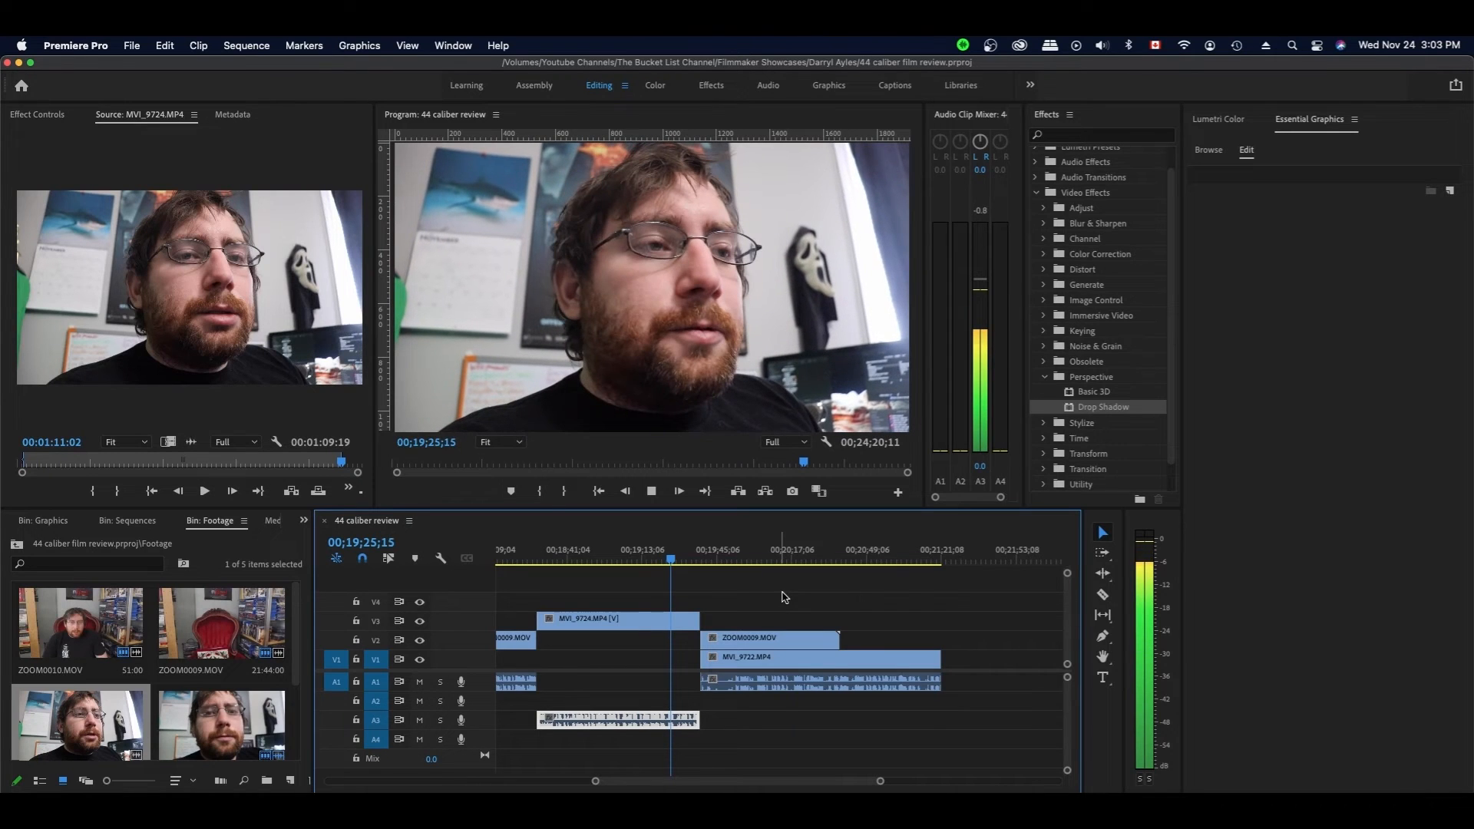
- Stop playback and trim MVI_9724 on V3 back to the current frame, then undo that trim
{"action": "key", "text": "space"}
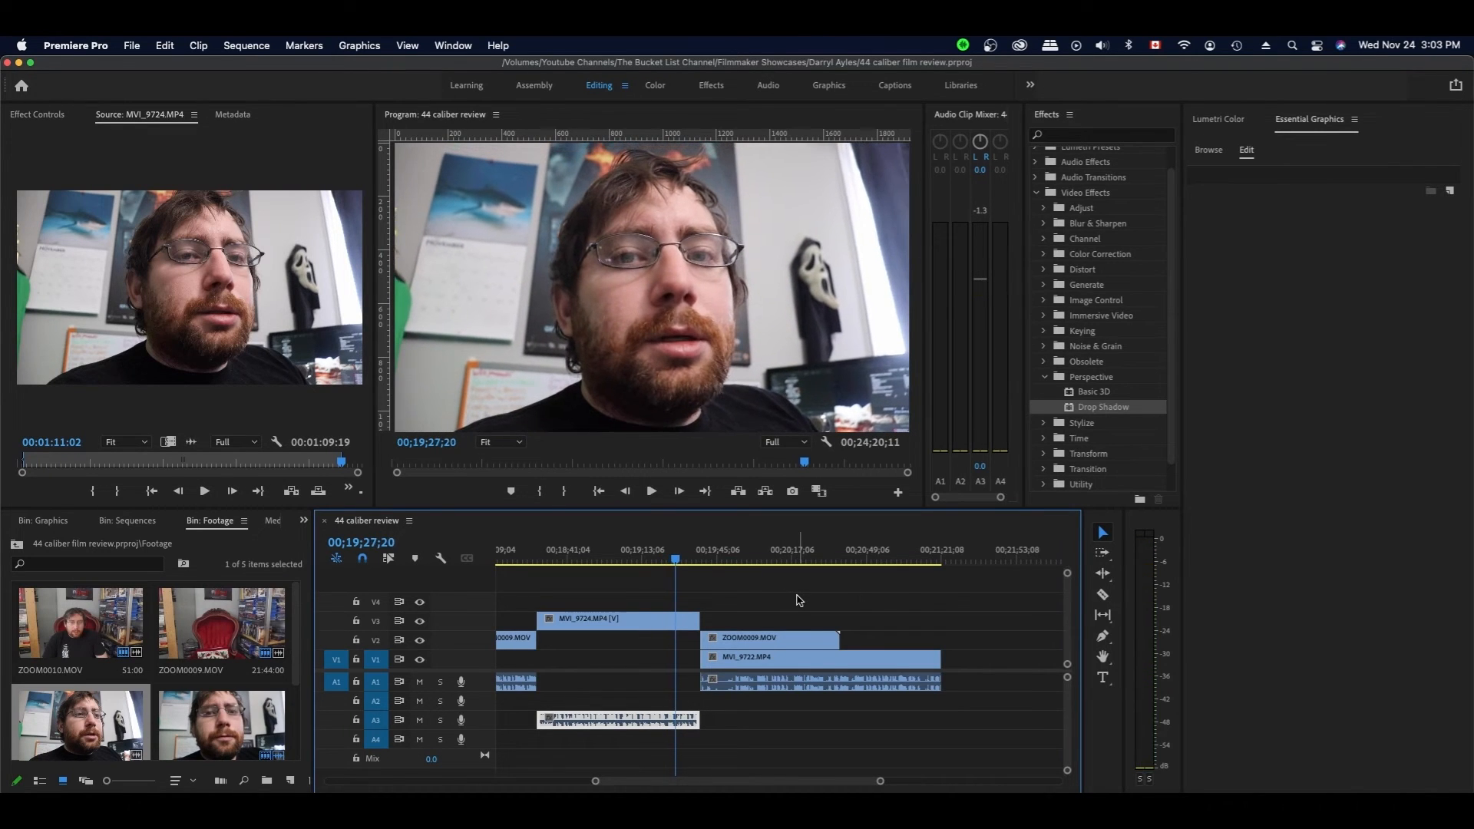
{"action": "left_click_drag", "start_coordinate": [698, 621], "coordinate": [674, 620]}
{"action": "left_click", "coordinate": [679, 561]}
{"action": "left_click_drag", "start_coordinate": [677, 561], "coordinate": [669, 562]}
{"action": "key", "text": "super+z"}
- Trim MVI_9724 and its audio to end at the playhead, then save the project
{"action": "key", "text": "space"}
{"action": "key", "text": "space"}
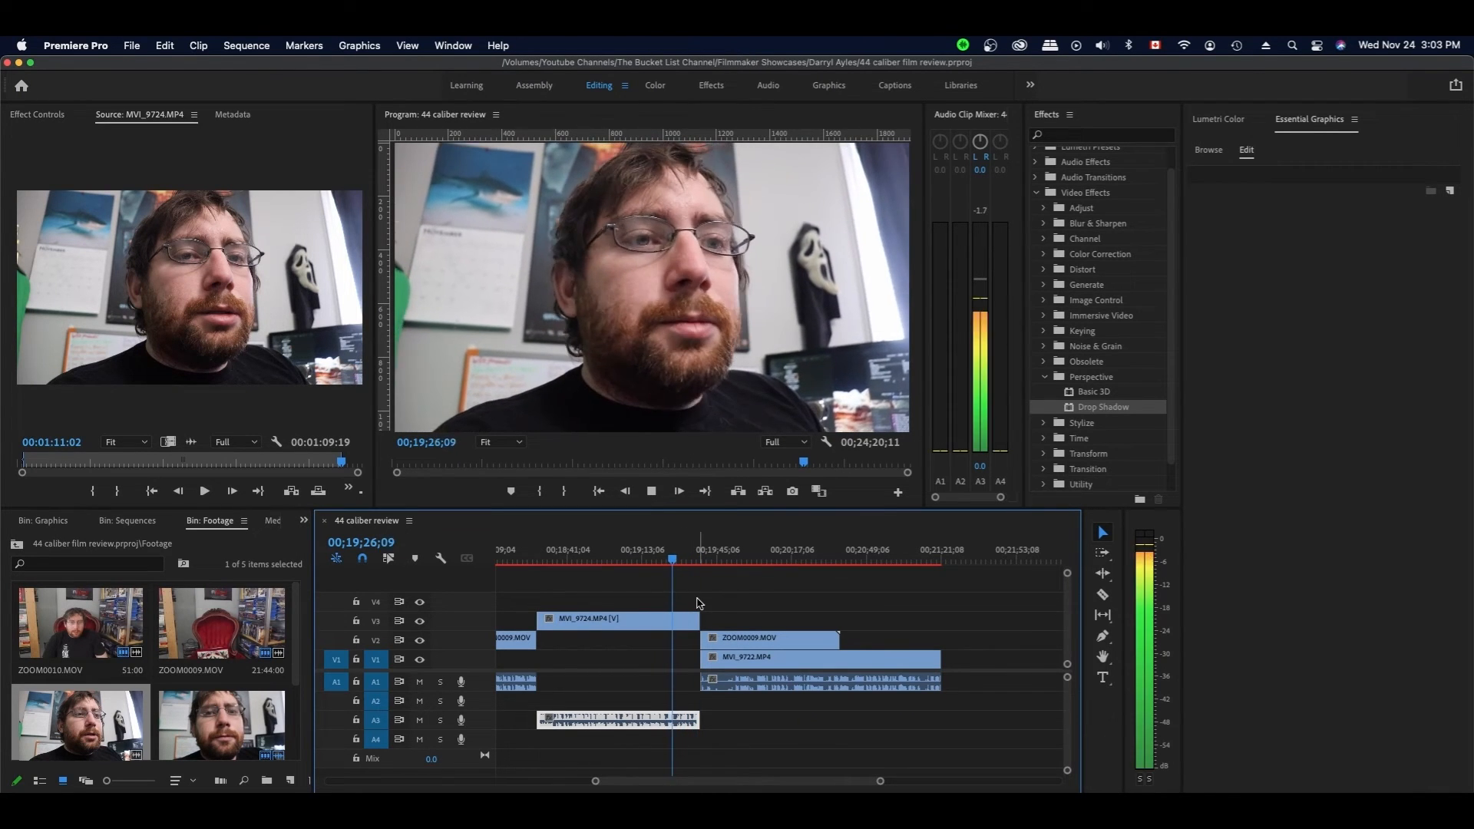
{"action": "left_click_drag", "start_coordinate": [697, 719], "coordinate": [673, 719]}
{"action": "key", "text": "super+s"}
{"action": "left_click_drag", "start_coordinate": [737, 558], "coordinate": [738, 561]}
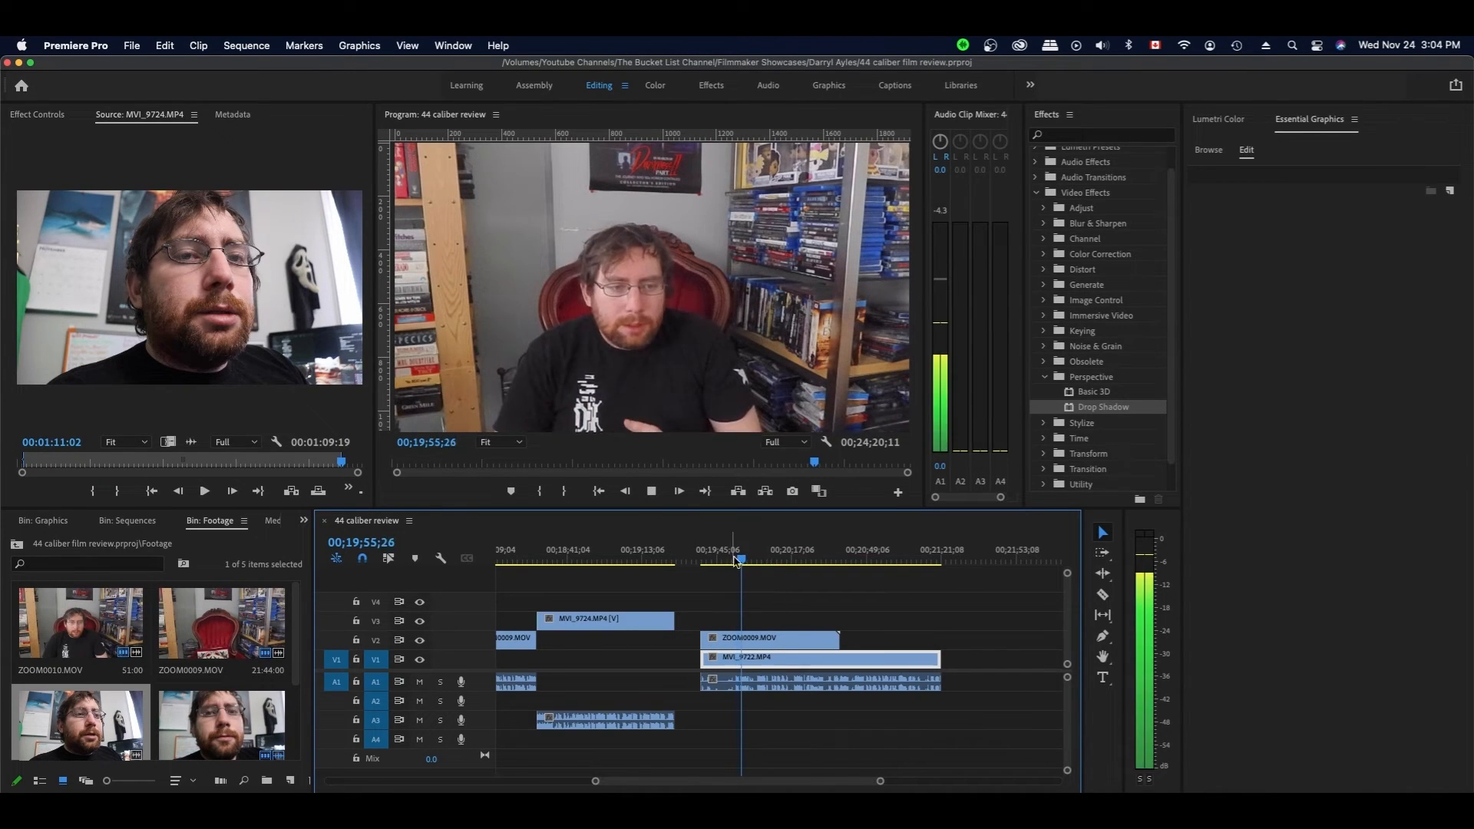
- Move the ZOOM0009 and MVI_9722 clip pair slightly earlier and play it back
{"action": "left_click", "coordinate": [756, 560]}
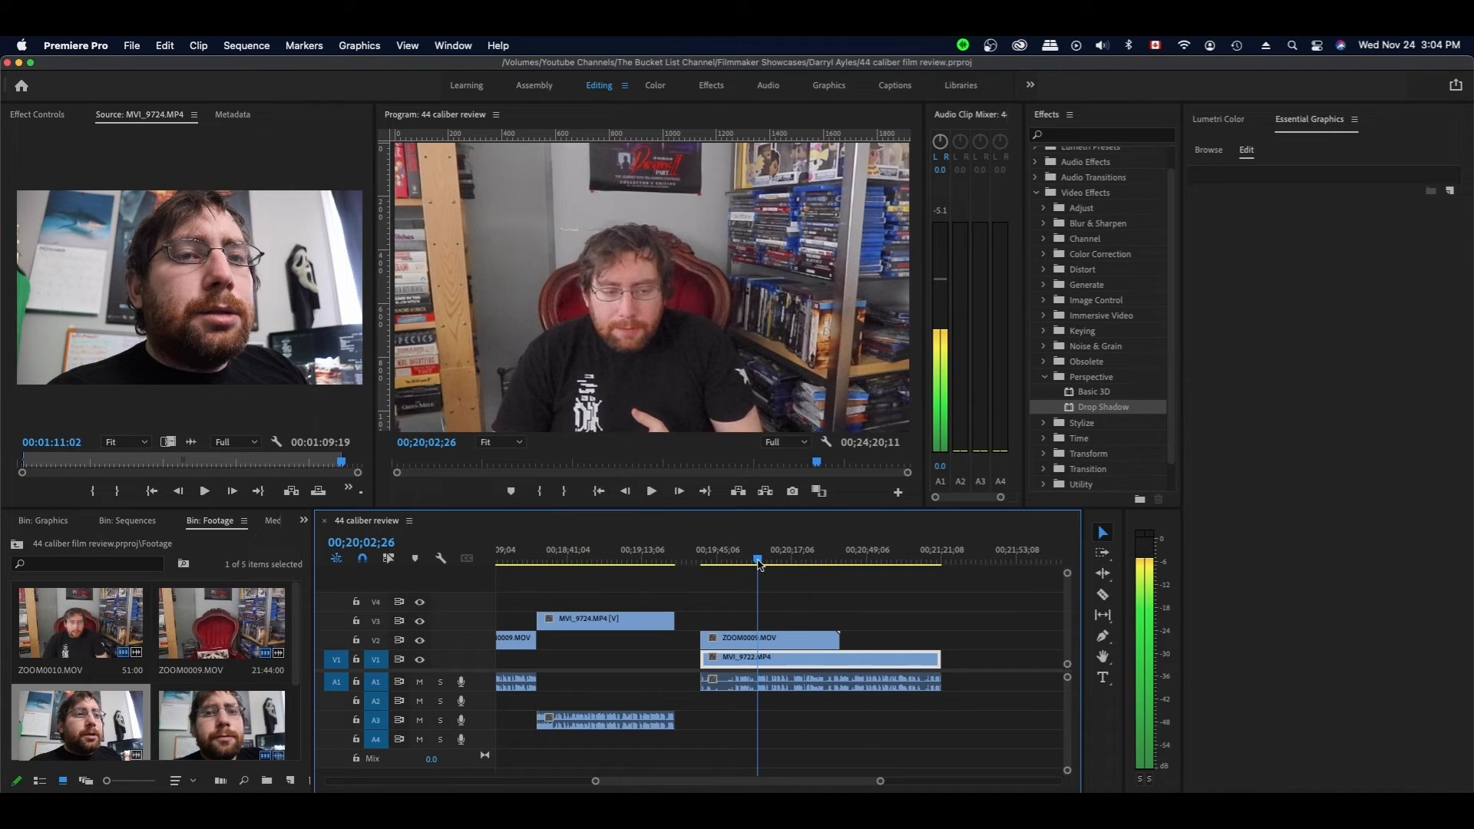
{"action": "left_click_drag", "start_coordinate": [757, 640], "coordinate": [759, 639]}
{"action": "left_click_drag", "start_coordinate": [722, 652], "coordinate": [712, 653]}
{"action": "key", "text": "space"}
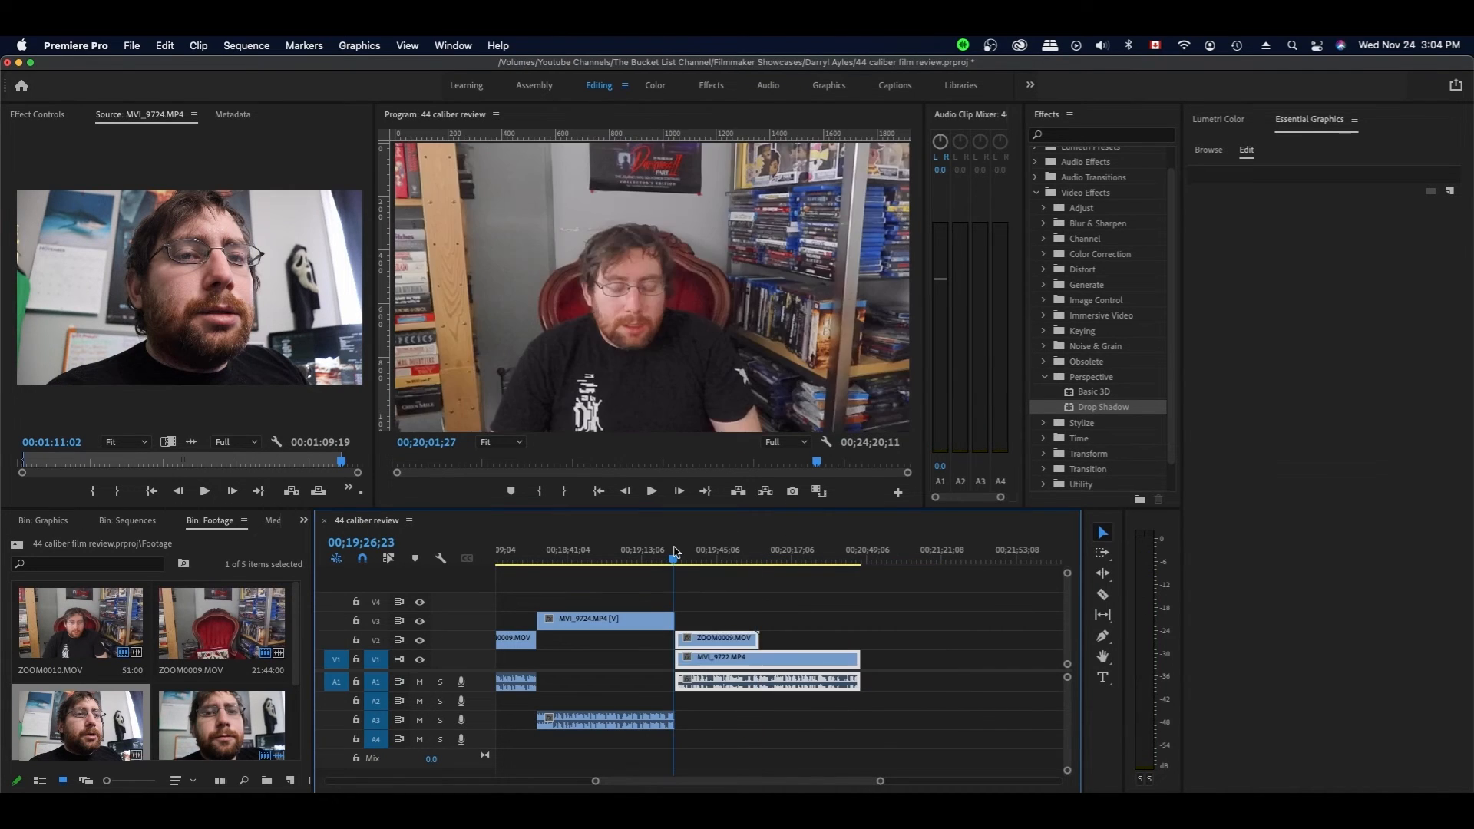
{"action": "key", "text": "space"}
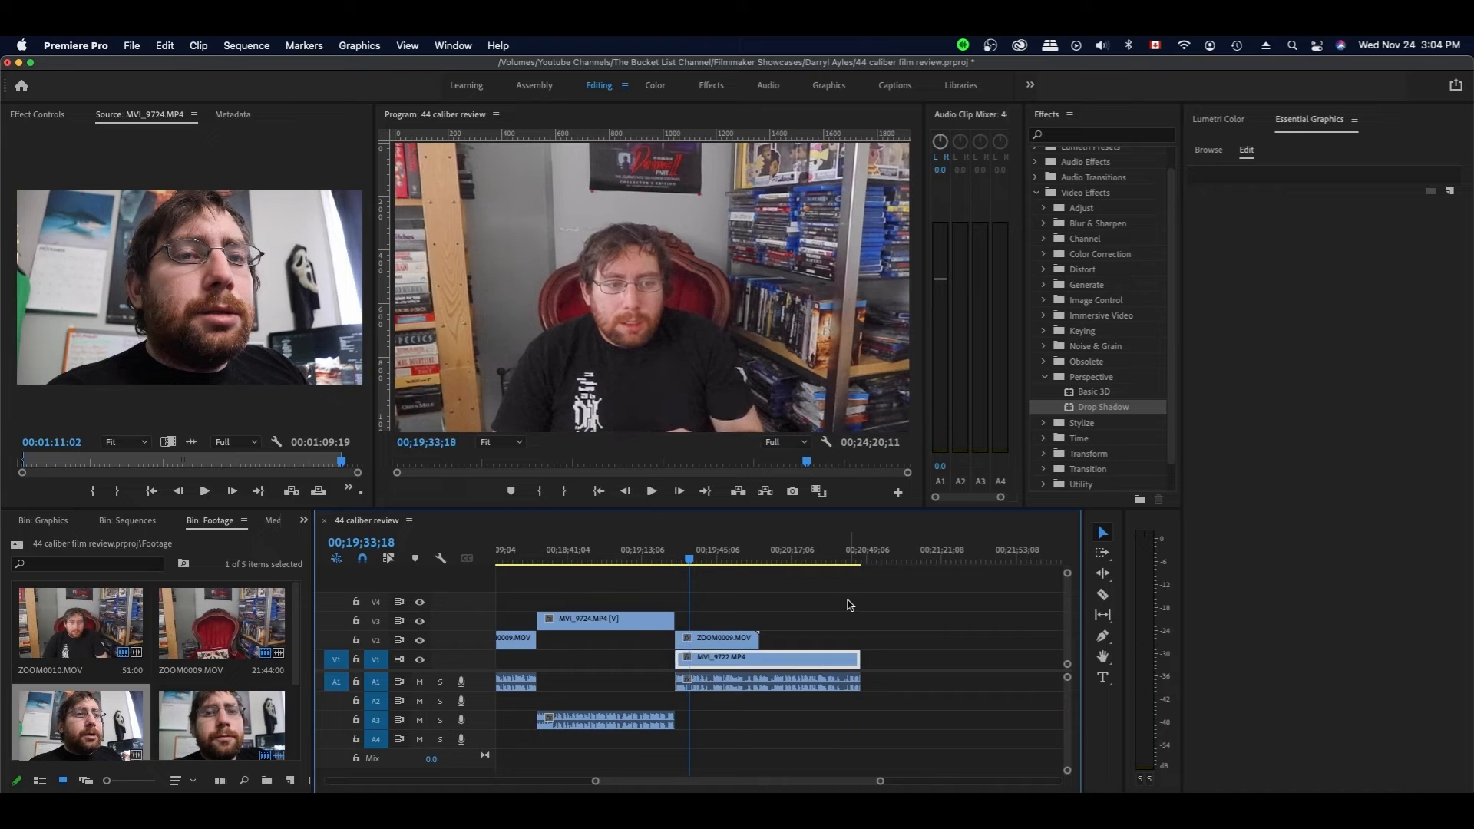
- Razor ZOOM0009 at 19;33;18 and trim the start of MVI_9722 later
{"action": "key", "text": "c"}
{"action": "left_click", "coordinate": [688, 640]}
{"action": "key", "text": "v"}
{"action": "left_click_drag", "start_coordinate": [690, 640], "coordinate": [704, 640]}
{"action": "left_click", "coordinate": [766, 615]}
{"action": "key", "text": "space"}
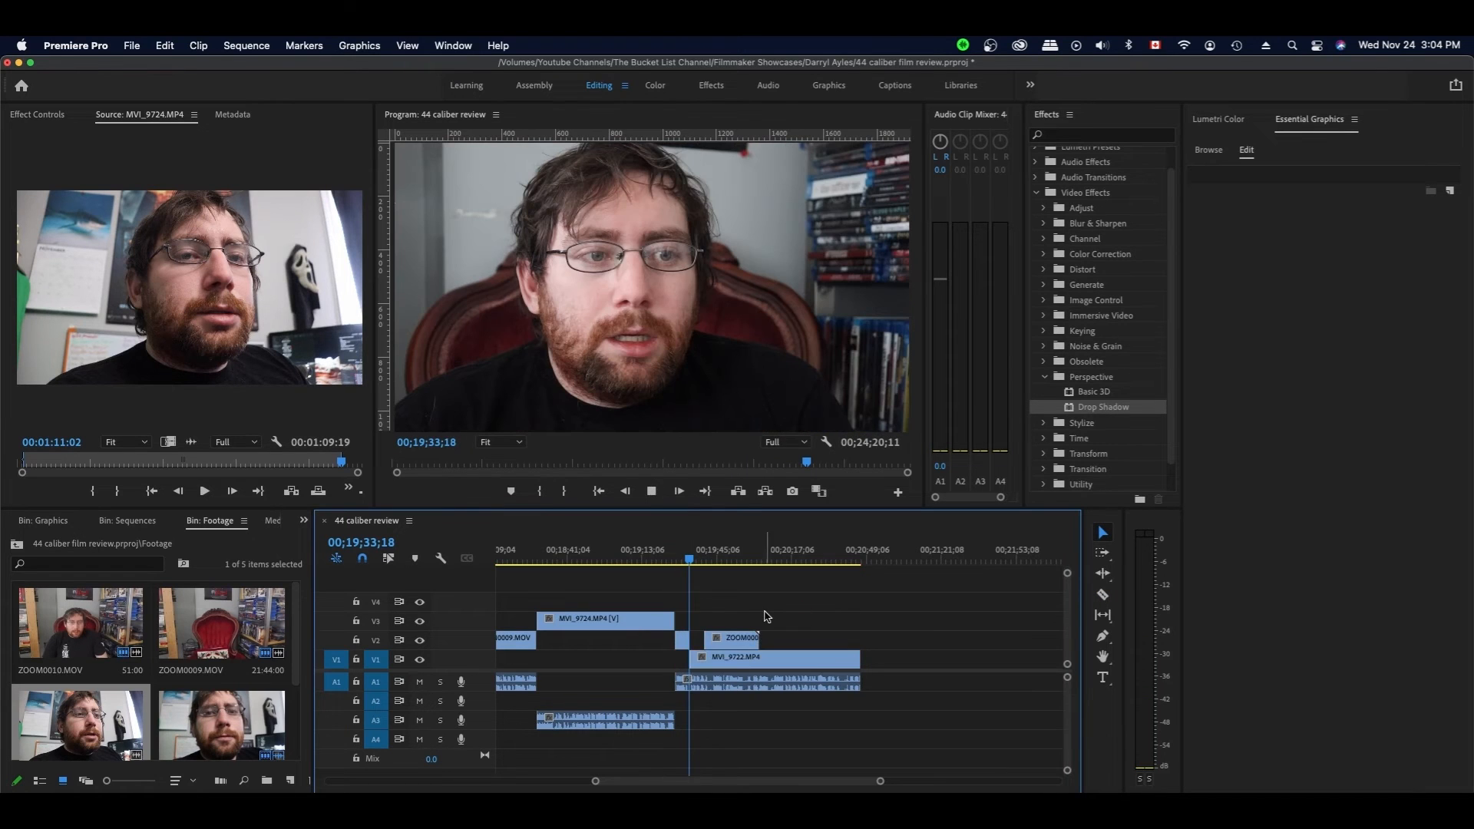
{"action": "key", "text": "Left"}
{"action": "key", "text": "Left"}
{"action": "key", "text": "Left"}
{"action": "key", "text": "Left"}
{"action": "key", "text": "Left"}
{"action": "key", "text": "Left"}
{"action": "key", "text": "Left"}
{"action": "key", "text": "Left"}
{"action": "key", "text": "Left"}
{"action": "key", "text": "Left"}
{"action": "key", "text": "Left"}
{"action": "key", "text": "Left"}
{"action": "key", "text": "Left"}
{"action": "key", "text": "Left"}
{"action": "key", "text": "Left"}
{"action": "key", "text": "Left"}
{"action": "key", "text": "Left"}
{"action": "key", "text": "Left"}
{"action": "key", "text": "Right"}
- Split MVI_9722 at 19;39;26, collapse the Perspective effects list, and save the project
{"action": "key", "text": "c"}
{"action": "left_click", "coordinate": [704, 658]}
{"action": "key", "text": "v"}
{"action": "left_click", "coordinate": [1044, 376]}
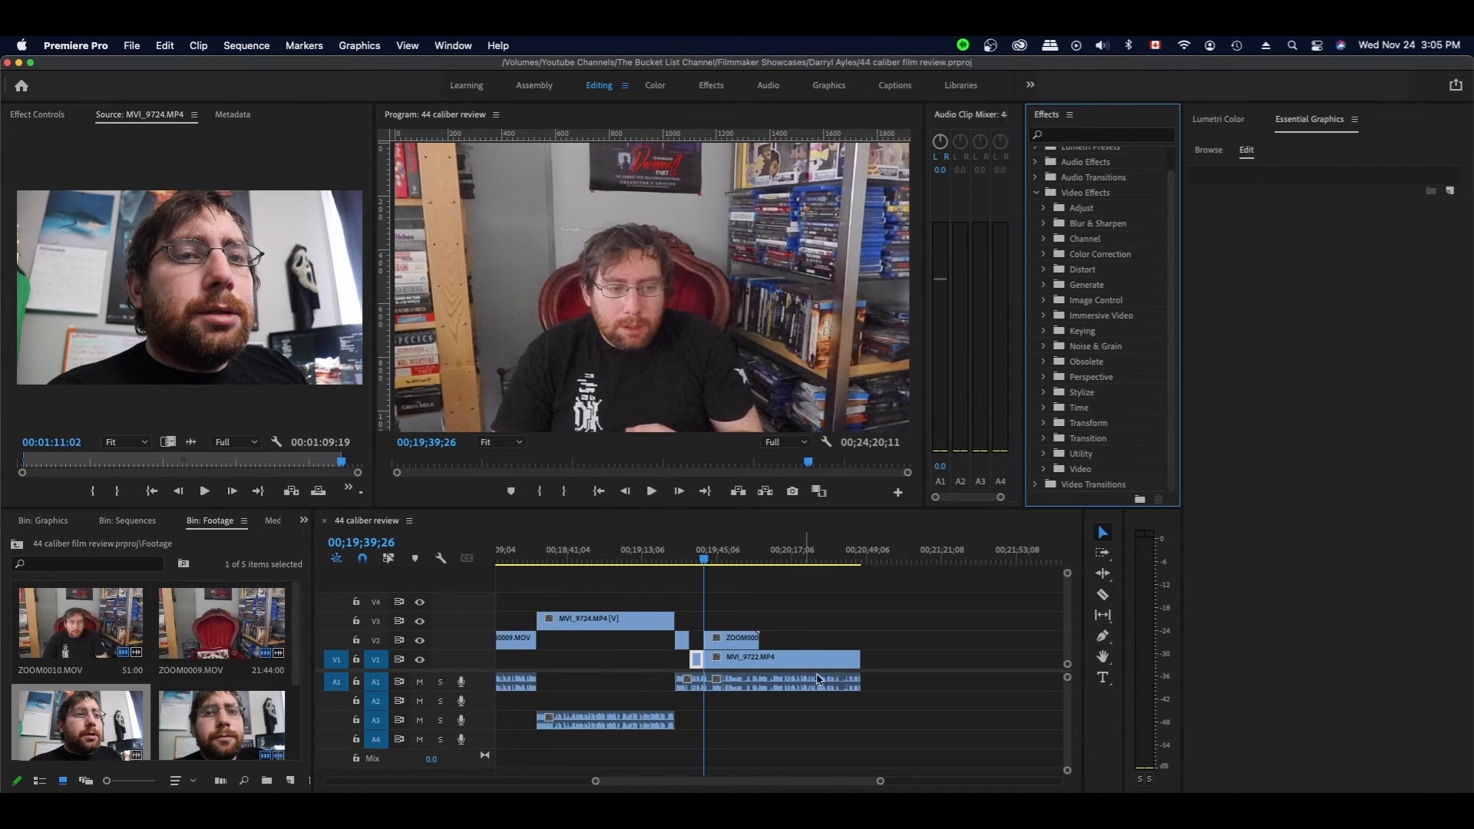
{"action": "left_click", "coordinate": [1045, 378]}
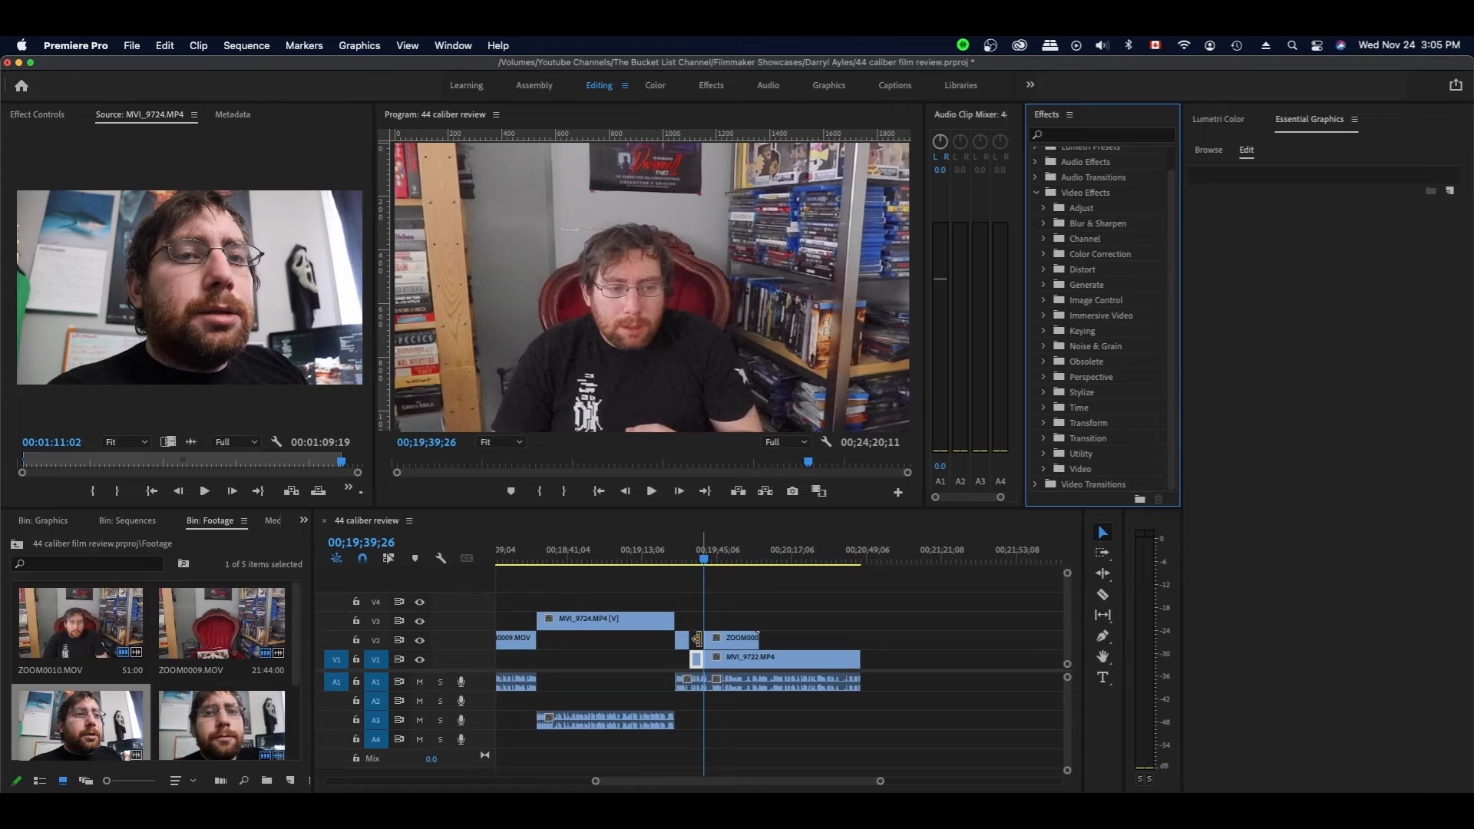
{"action": "key", "text": "super+s"}
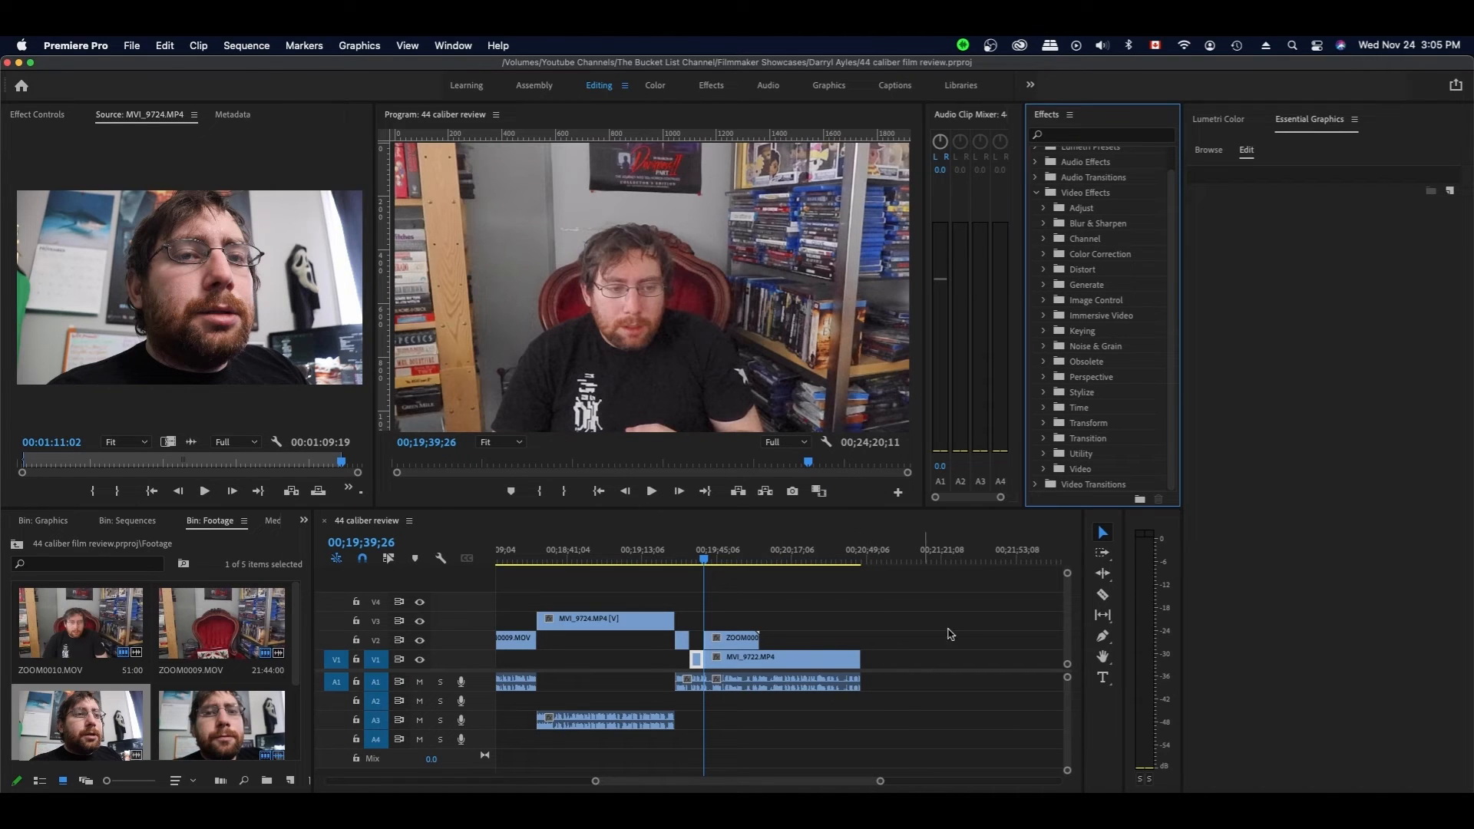
- Move ZOOM0010 earlier on V2 so it sits right after the other ZOOM clip
{"action": "key", "text": "space"}
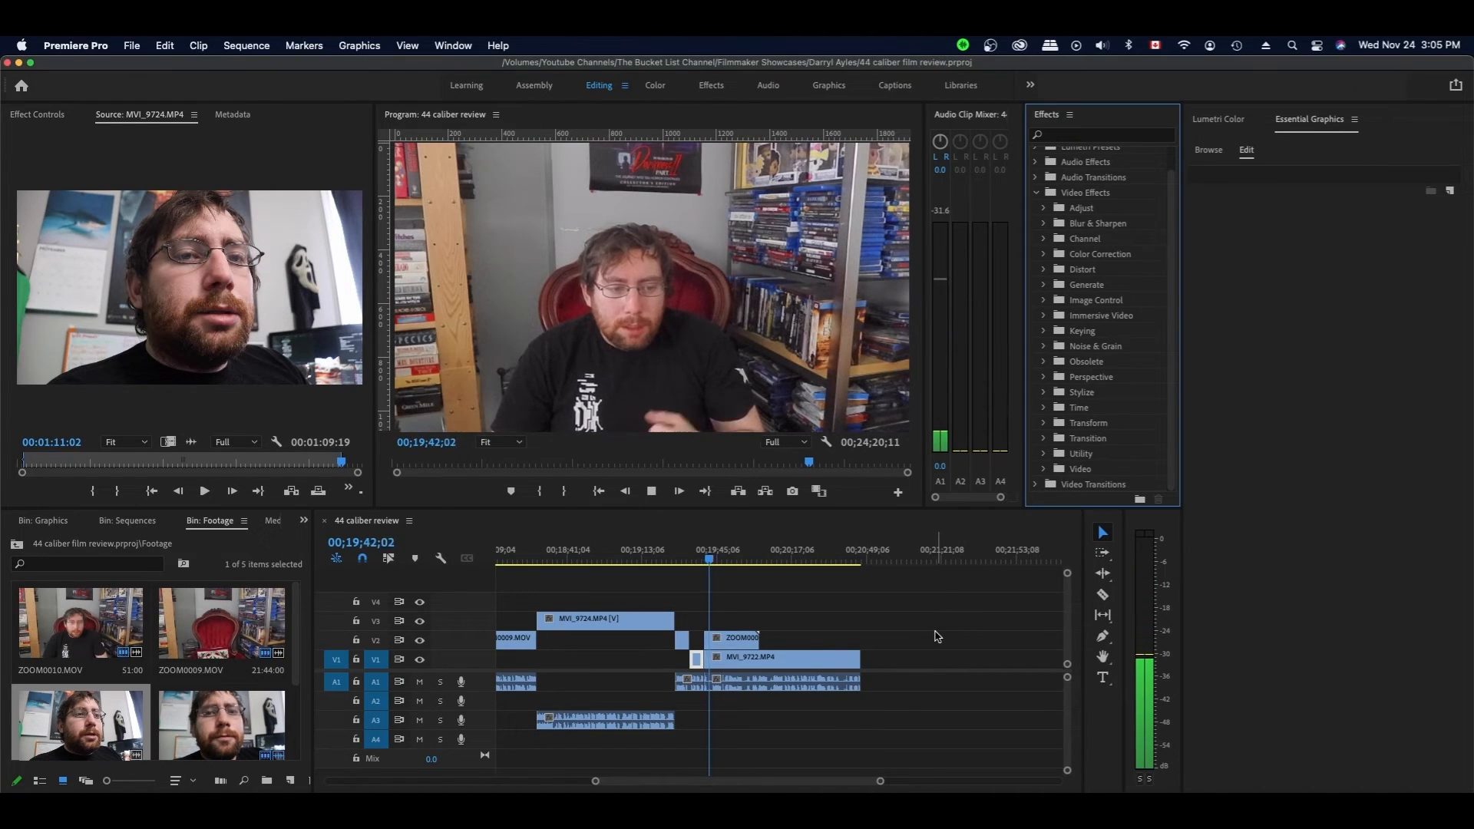
{"action": "key", "text": "space"}
{"action": "left_click_drag", "start_coordinate": [704, 639], "coordinate": [712, 639]}
{"action": "scroll", "coordinate": [806, 633], "scroll_direction": "right", "scroll_amount": 5}
{"action": "left_click_drag", "start_coordinate": [972, 640], "coordinate": [621, 644]}
{"action": "scroll", "coordinate": [622, 643], "scroll_direction": "left", "scroll_amount": 5}
{"action": "left_click_drag", "start_coordinate": [918, 640], "coordinate": [772, 640]}
- Trim the starts of the V1 and V2 clips so they begin at 20;00;00
{"action": "left_click", "coordinate": [882, 642]}
{"action": "key", "text": "space"}
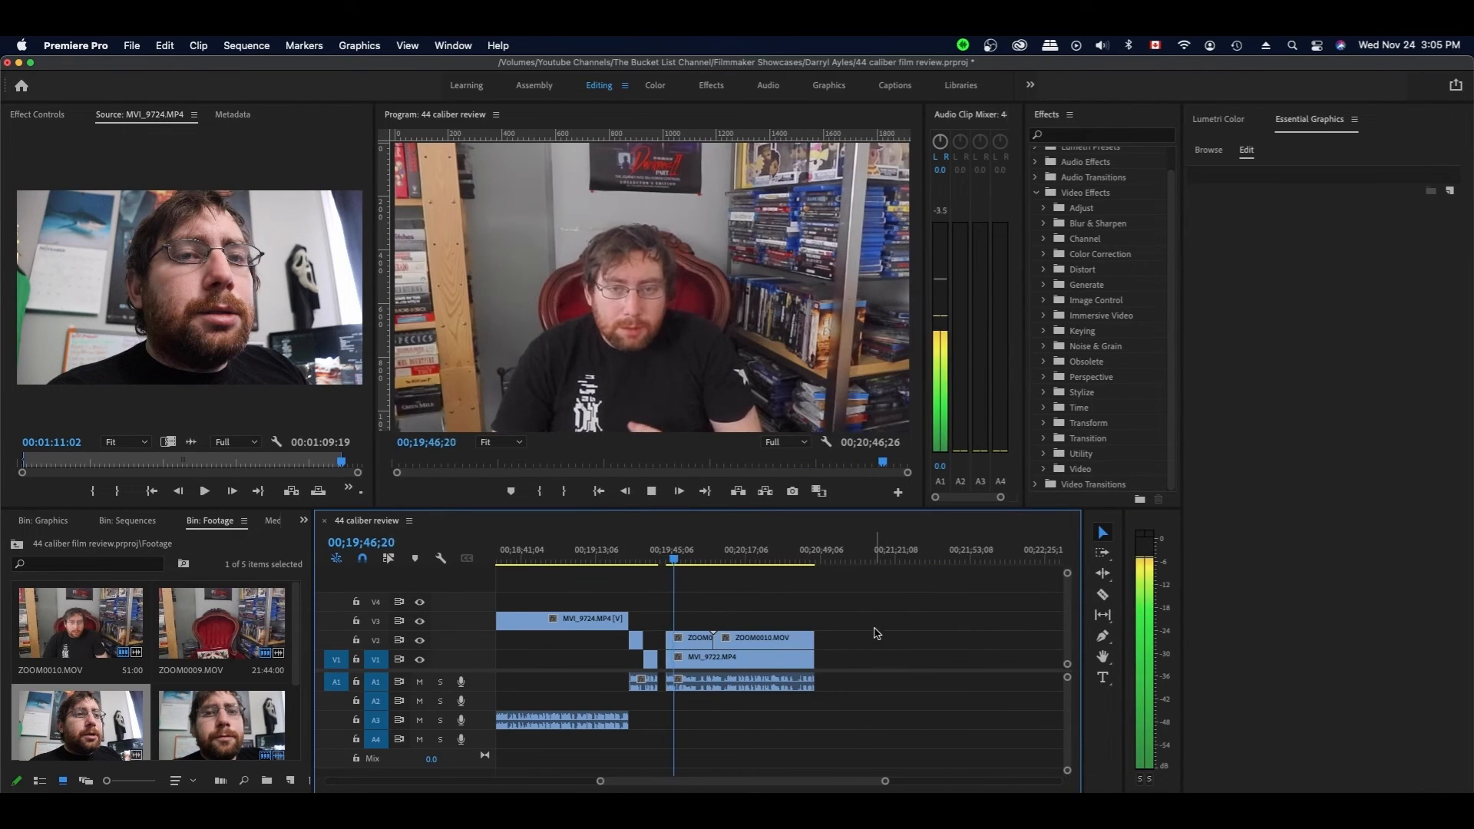
{"action": "left_click_drag", "start_coordinate": [669, 648], "coordinate": [679, 647]}
{"action": "key", "text": "space"}
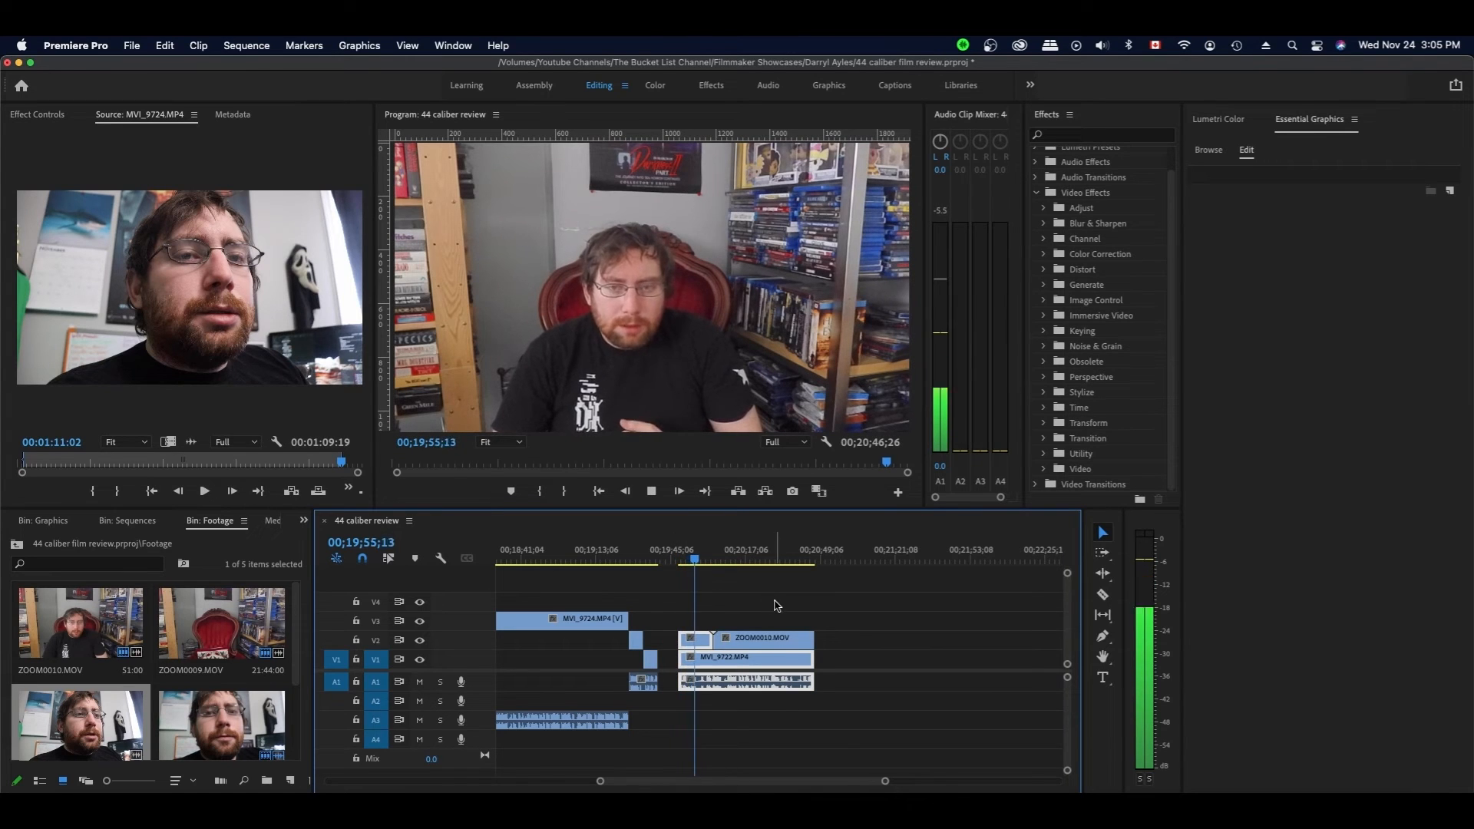
{"action": "left_click", "coordinate": [770, 605]}
{"action": "key", "text": "space"}
{"action": "left_click_drag", "start_coordinate": [686, 612], "coordinate": [705, 647]}
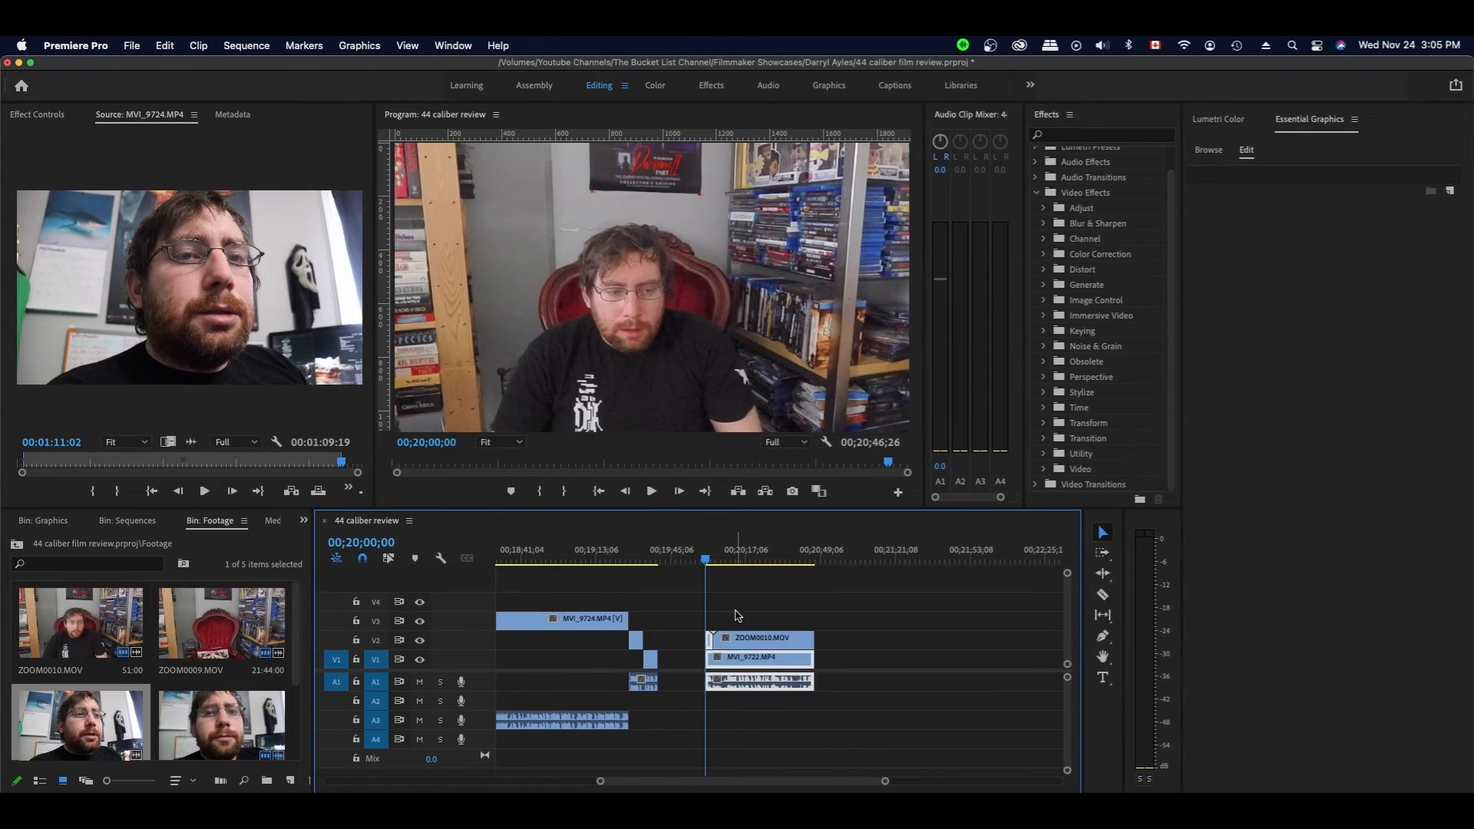
{"action": "key", "text": "space"}
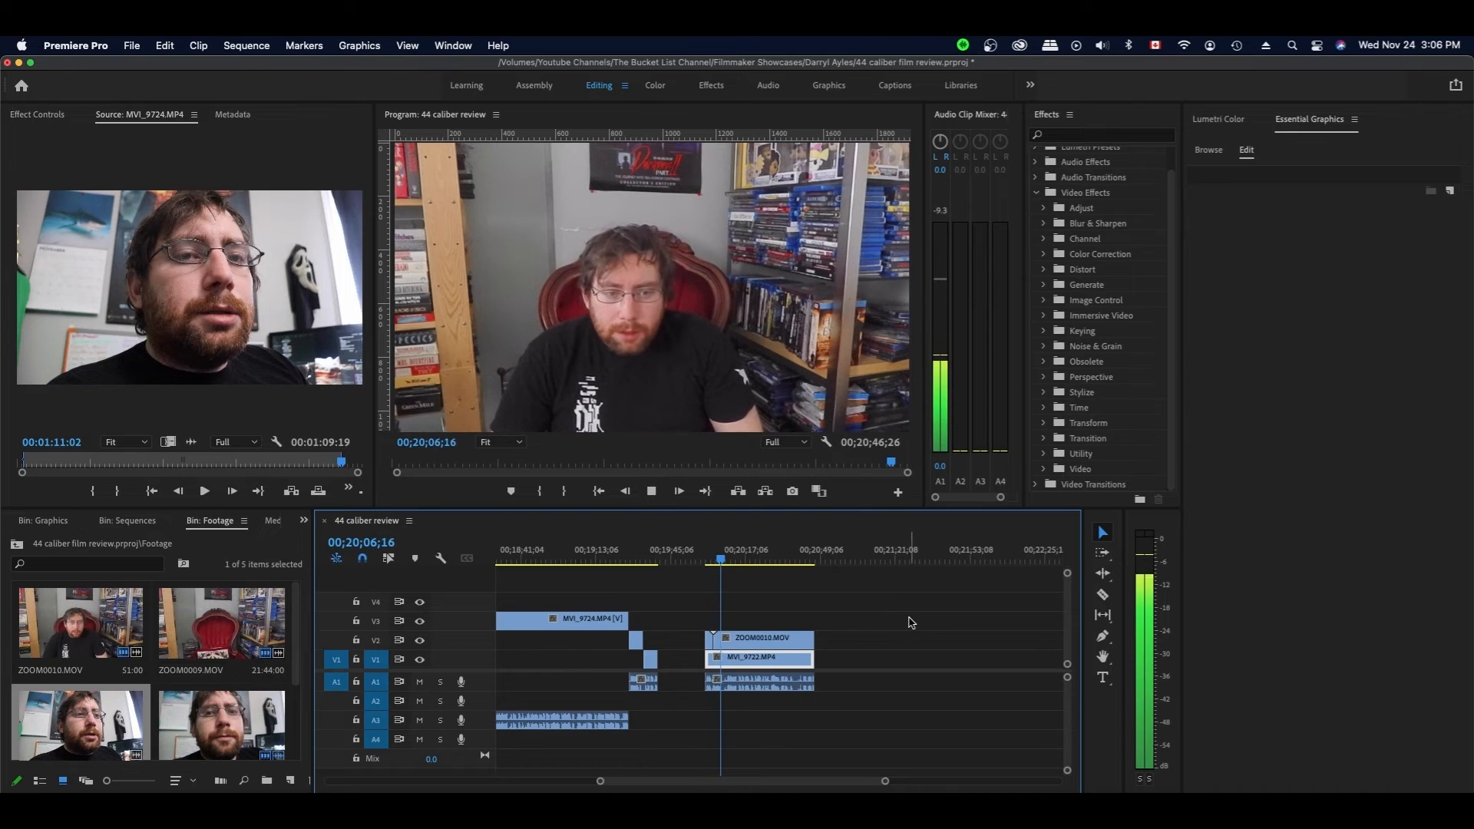
{"action": "key", "text": "space"}
- Razor both V1 and V2 at the next two angle changes, including 20;13;23
{"action": "key", "text": "c"}
{"action": "left_click", "coordinate": [721, 639]}
{"action": "left_click", "coordinate": [721, 659]}
{"action": "key", "text": "v"}
{"action": "key", "text": "space"}
{"action": "key", "text": "space"}
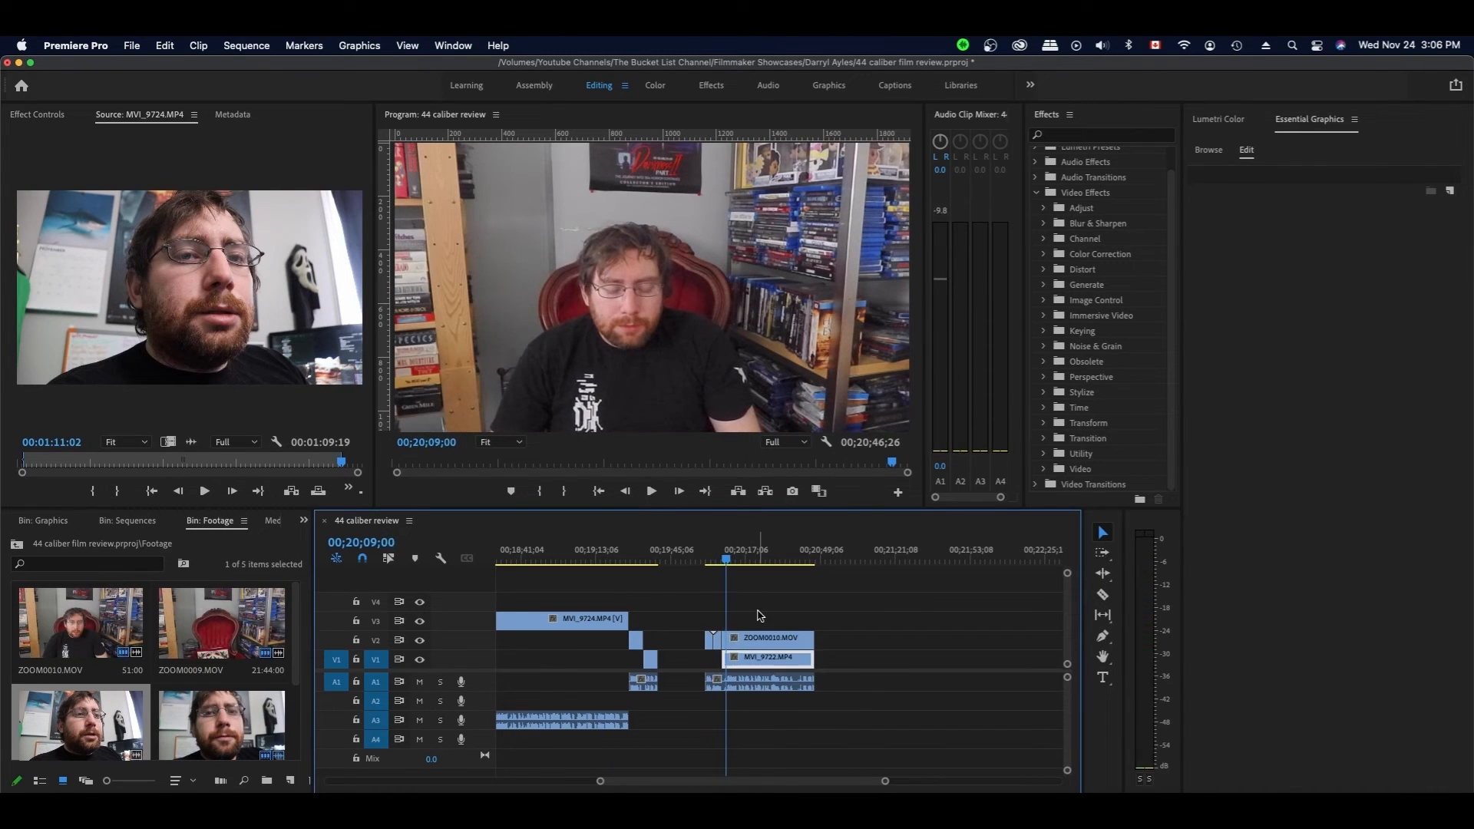
{"action": "key", "text": "space"}
{"action": "key", "text": "c"}
{"action": "left_click", "coordinate": [737, 639]}
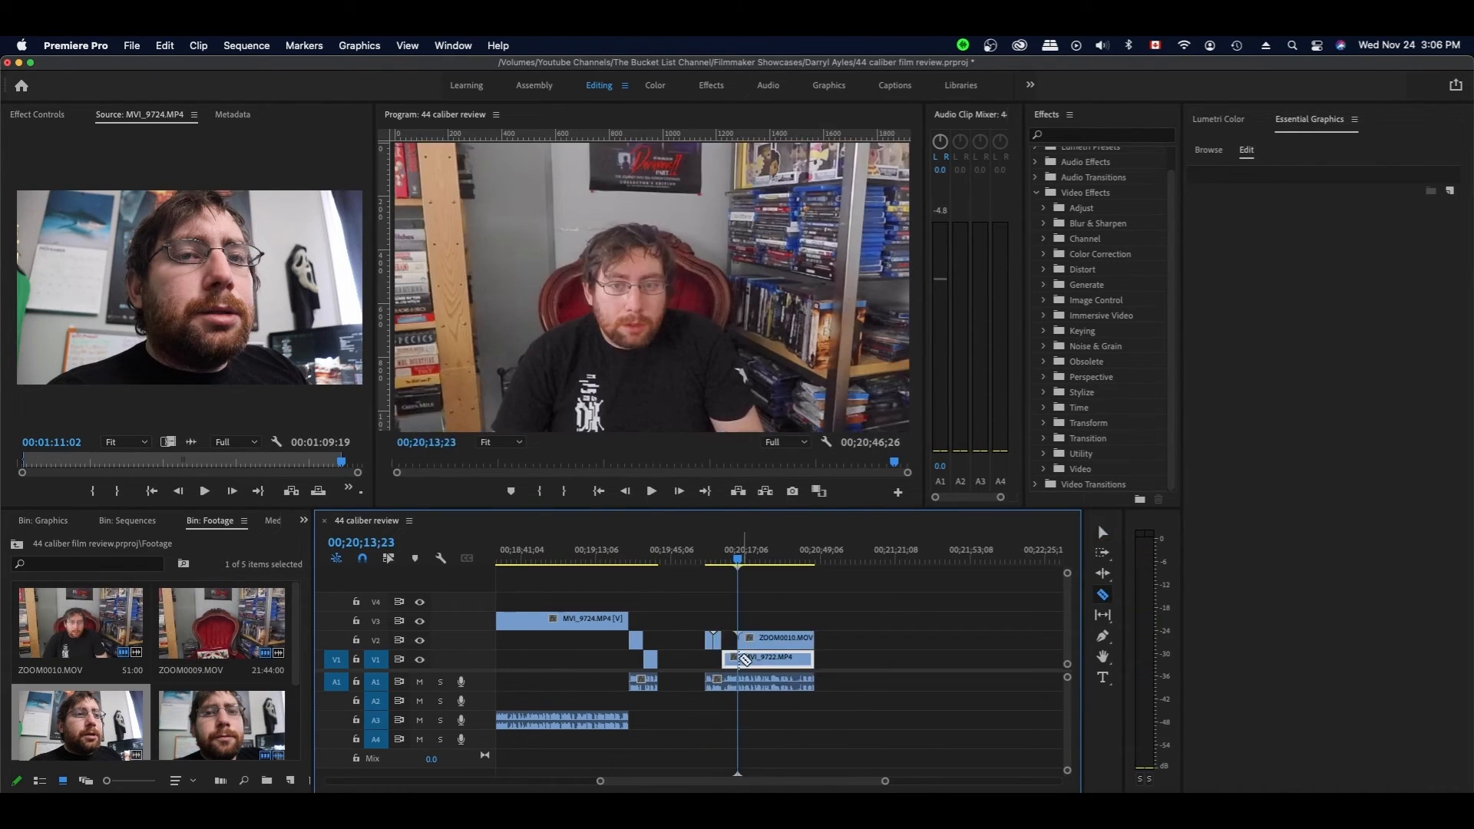
{"action": "left_click", "coordinate": [737, 658]}
{"action": "key", "text": "v"}
- Cut the V2 clip at the next angle change and trim the following clip starts 7;06 later
{"action": "key", "text": "space"}
{"action": "key", "text": "space"}
{"action": "key", "text": "c"}
{"action": "left_click", "coordinate": [754, 640]}
{"action": "key", "text": "v"}
{"action": "left_click_drag", "start_coordinate": [740, 659], "coordinate": [755, 659]}
{"action": "key", "text": "space"}
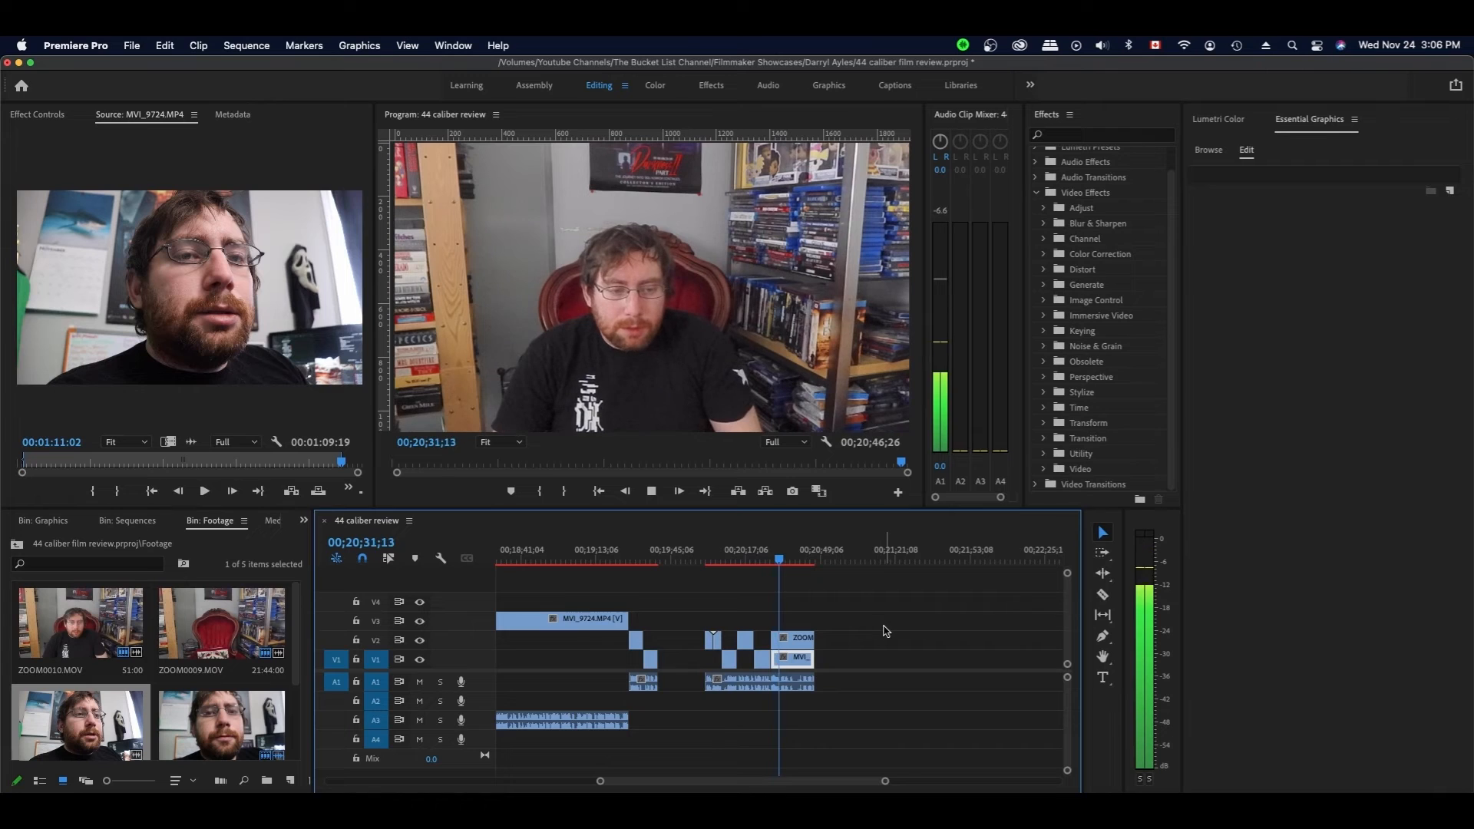
{"action": "key", "text": "space"}
{"action": "left_click_drag", "start_coordinate": [772, 658], "coordinate": [791, 658]}
{"action": "key", "text": "space"}
{"action": "key", "text": "space"}
- Select the end clips and slide them left to close the gap, then save
{"action": "left_click_drag", "start_coordinate": [849, 610], "coordinate": [806, 679]}
{"action": "left_click_drag", "start_coordinate": [790, 660], "coordinate": [801, 660]}
{"action": "left_click_drag", "start_coordinate": [809, 653], "coordinate": [796, 652]}
{"action": "left_click_drag", "start_coordinate": [849, 598], "coordinate": [690, 652]}
{"action": "left_click_drag", "start_coordinate": [795, 683], "coordinate": [748, 684]}
{"action": "left_click", "coordinate": [751, 637]}
{"action": "left_click", "coordinate": [656, 557]}
{"action": "key", "text": "super+s"}
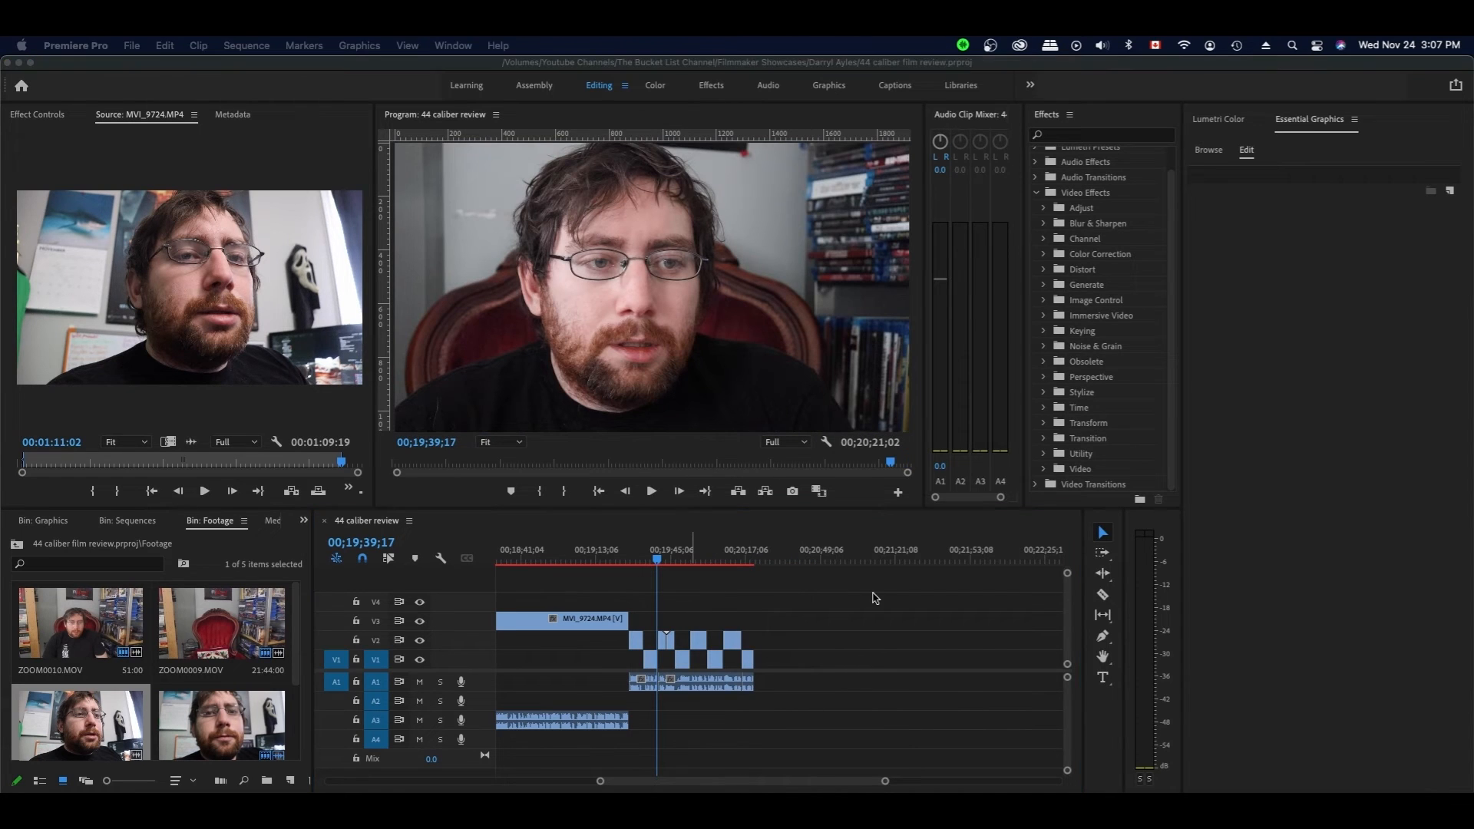
- Drag the Basic Title template from Essential Graphics onto V3 at 19;39;17 and select it
{"action": "left_click", "coordinate": [1218, 153]}
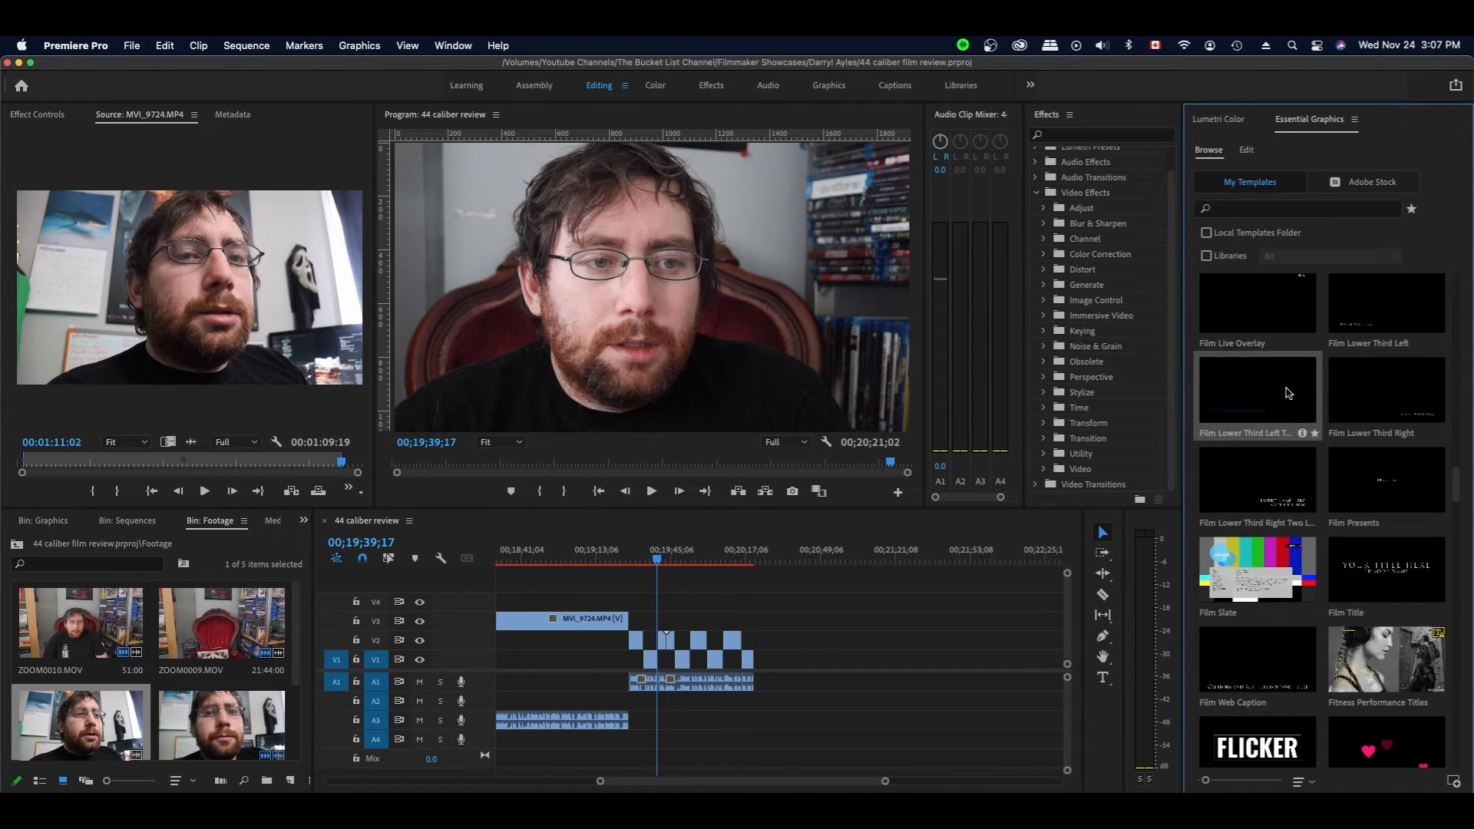
{"action": "scroll", "coordinate": [1288, 393], "scroll_direction": "up", "scroll_amount": 10}
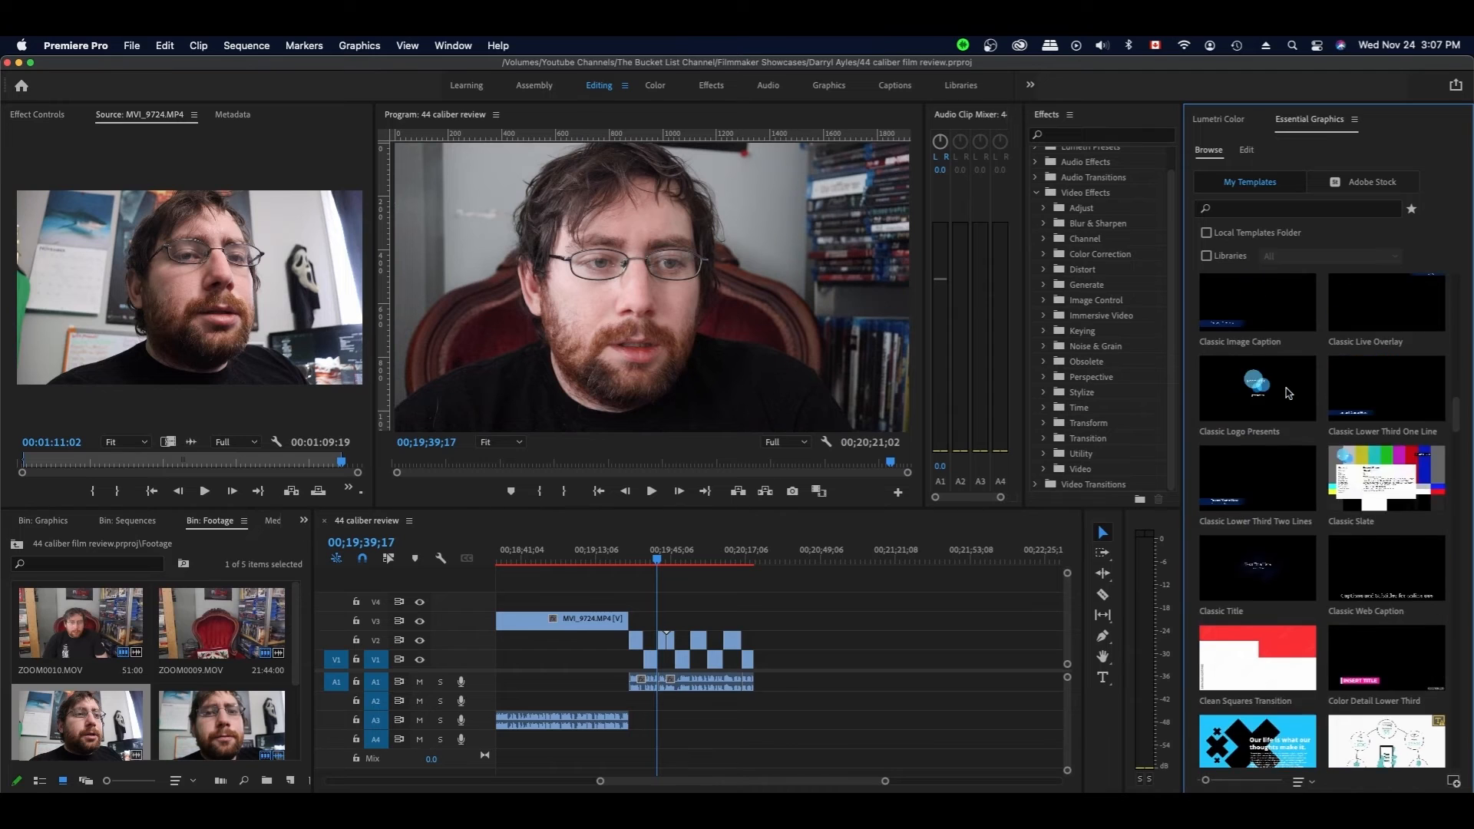
{"action": "scroll", "coordinate": [1288, 393], "scroll_direction": "up", "scroll_amount": 10}
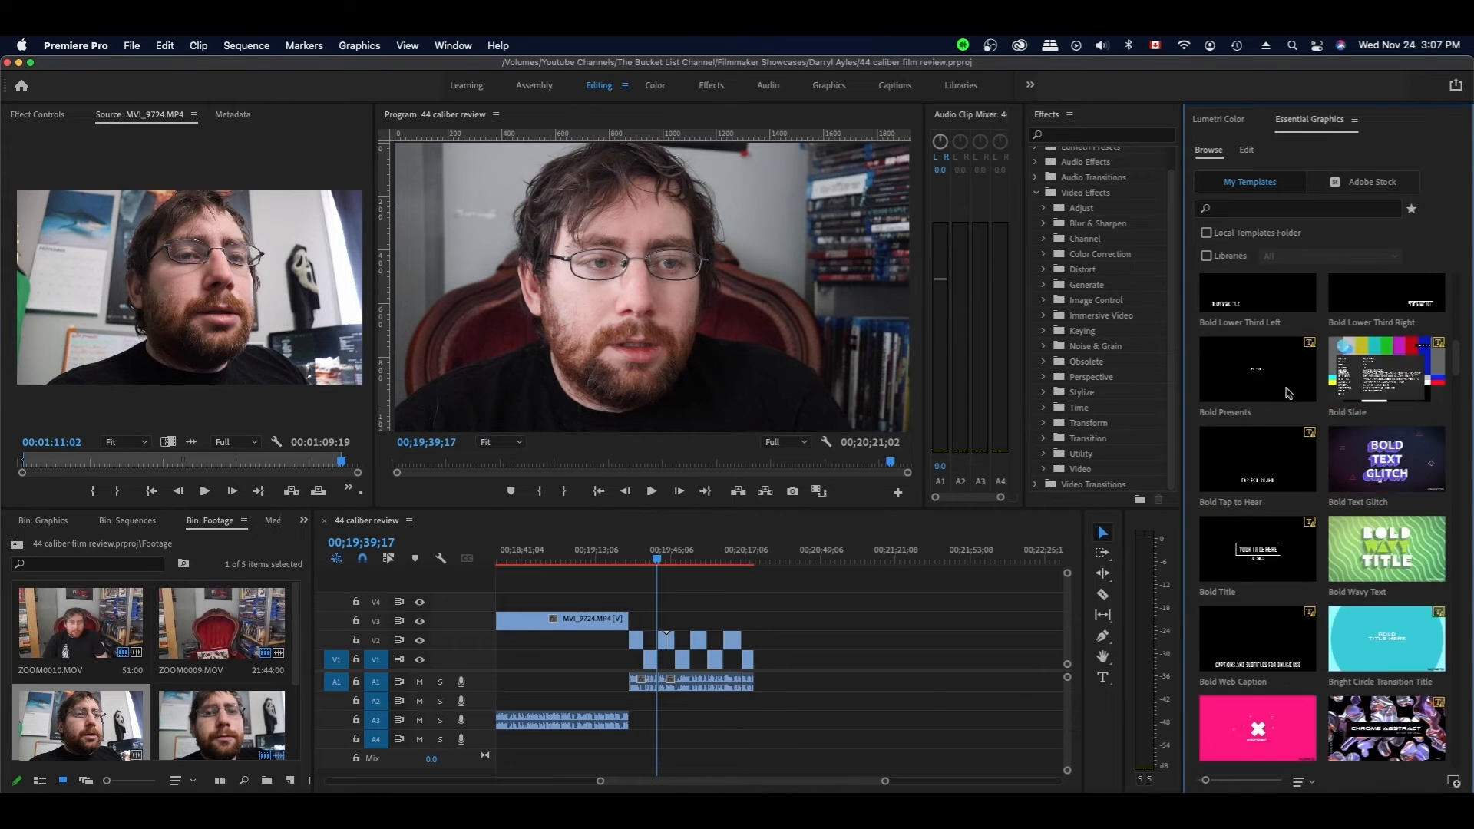
{"action": "scroll", "coordinate": [1288, 393], "scroll_direction": "up", "scroll_amount": 2}
{"action": "scroll", "coordinate": [1284, 440], "scroll_direction": "up", "scroll_amount": 4}
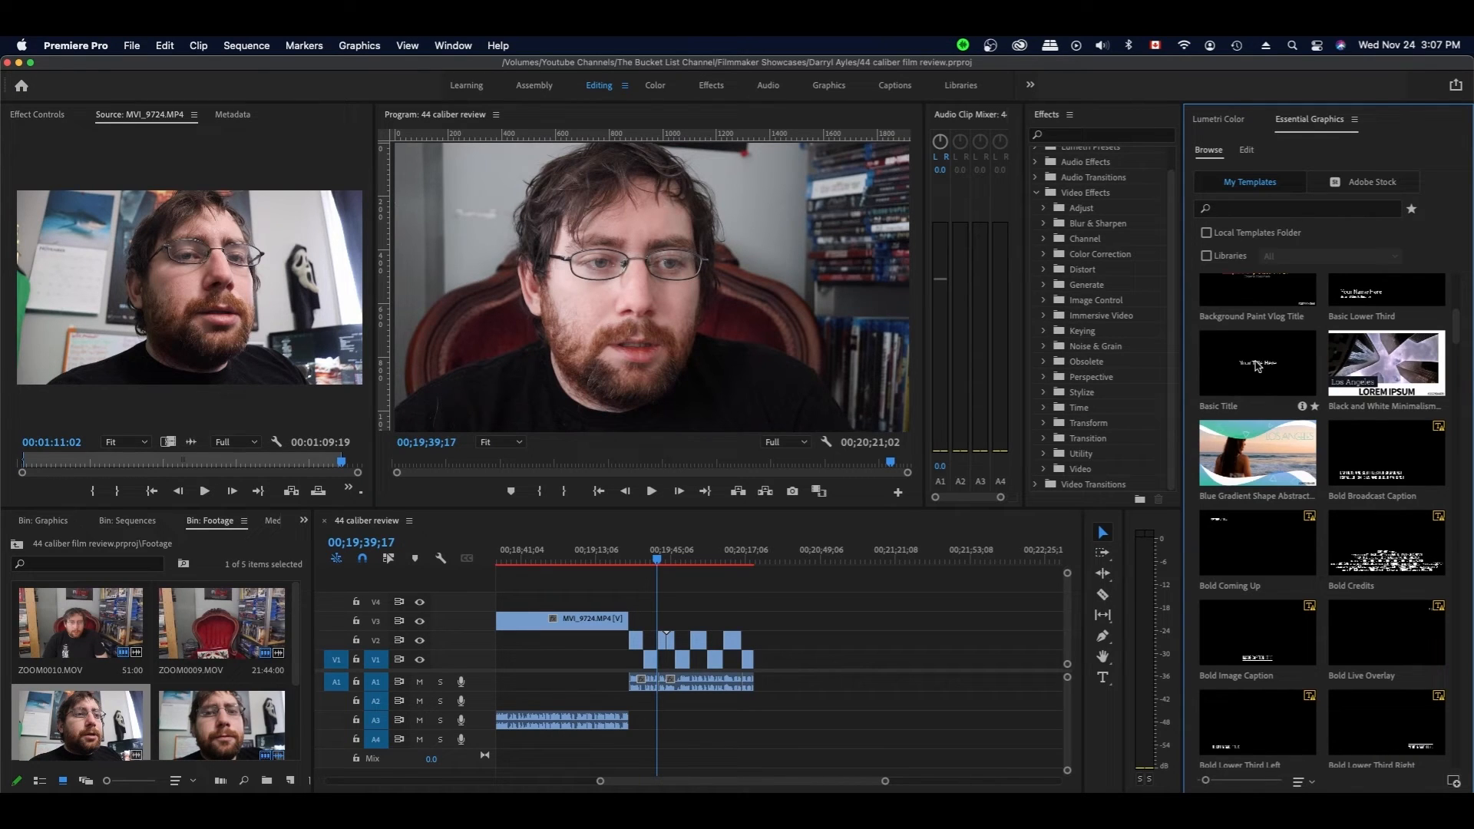
{"action": "left_click_drag", "start_coordinate": [1261, 364], "coordinate": [1236, 386]}
{"action": "left_click_drag", "start_coordinate": [618, 607], "coordinate": [654, 623]}
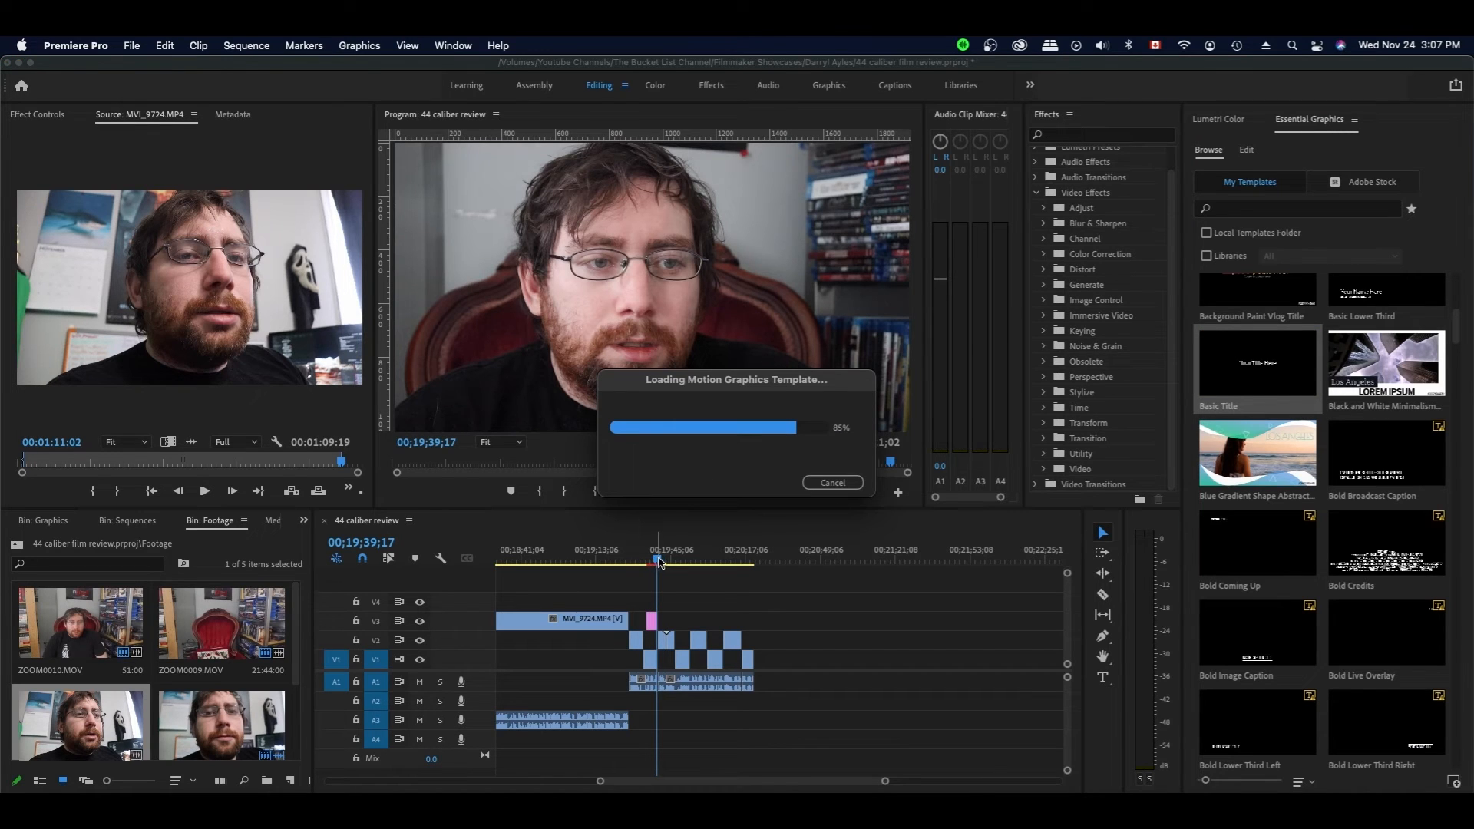
{"action": "left_click_drag", "start_coordinate": [659, 560], "coordinate": [656, 560]}
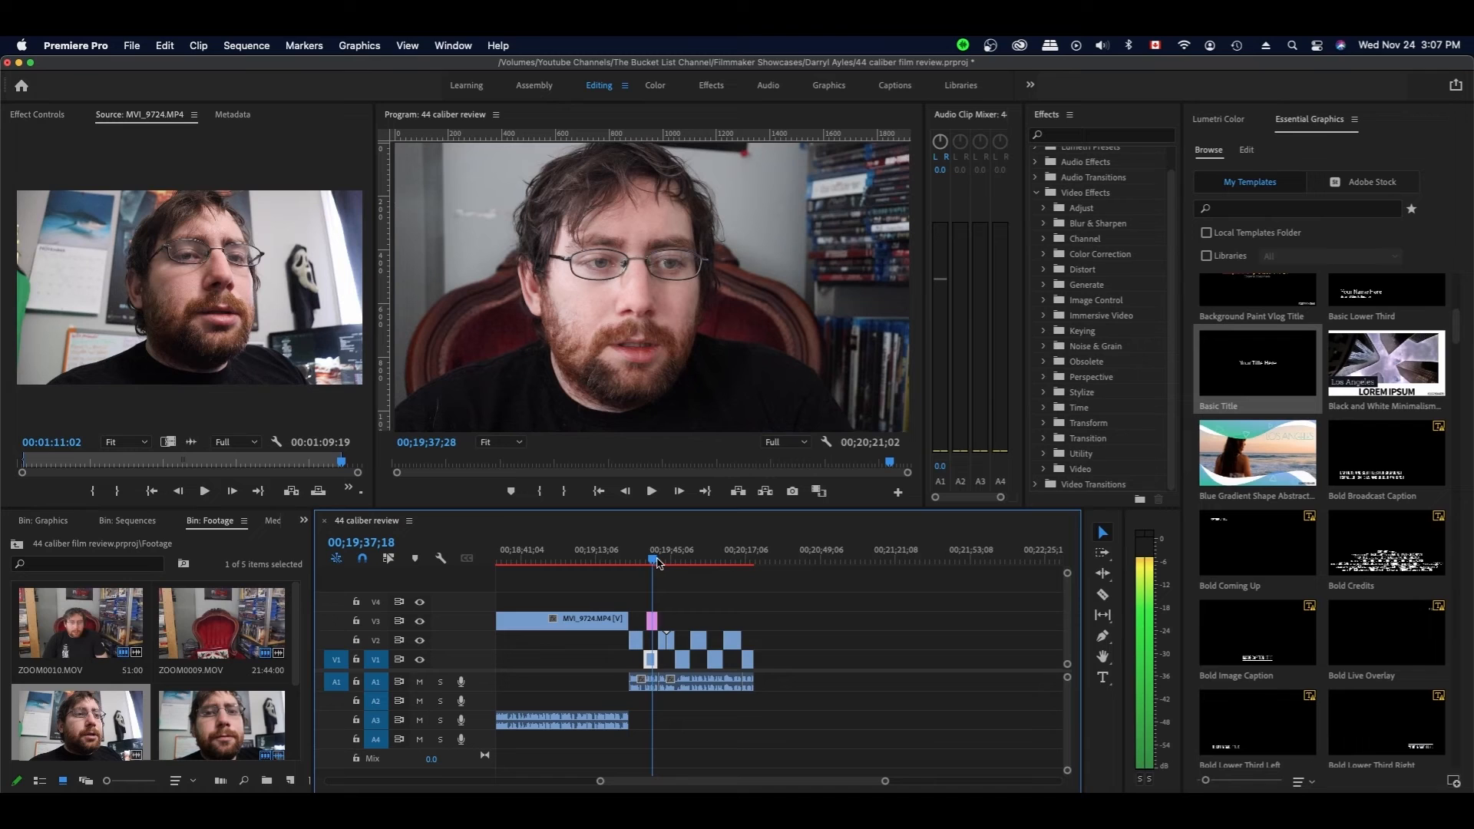
{"action": "left_click", "coordinate": [650, 623]}
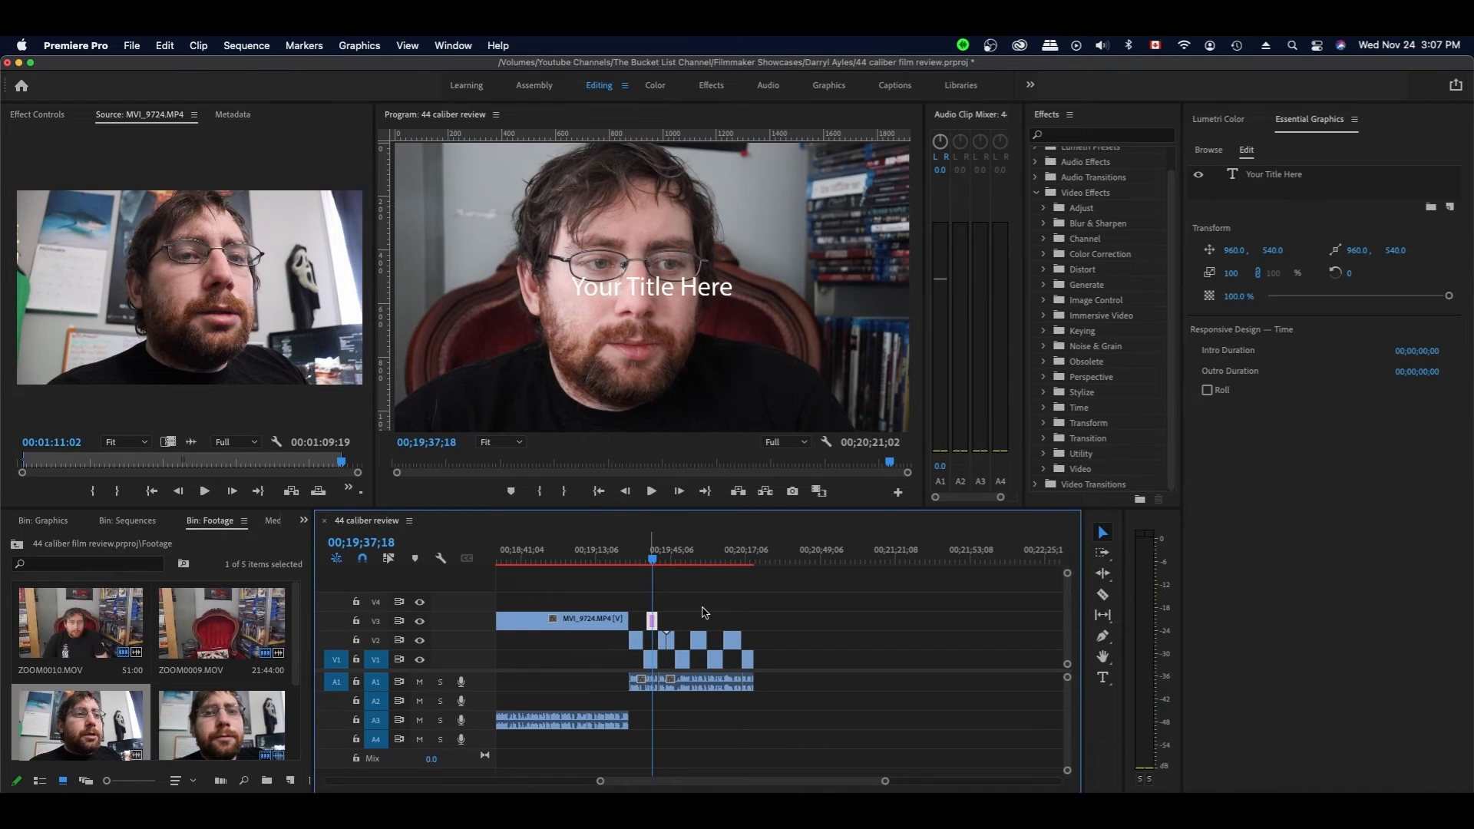
- Trim the V1 clip end (then undo it) and shorten the last V2 clip slightly
{"action": "left_click_drag", "start_coordinate": [748, 660], "coordinate": [751, 660]}
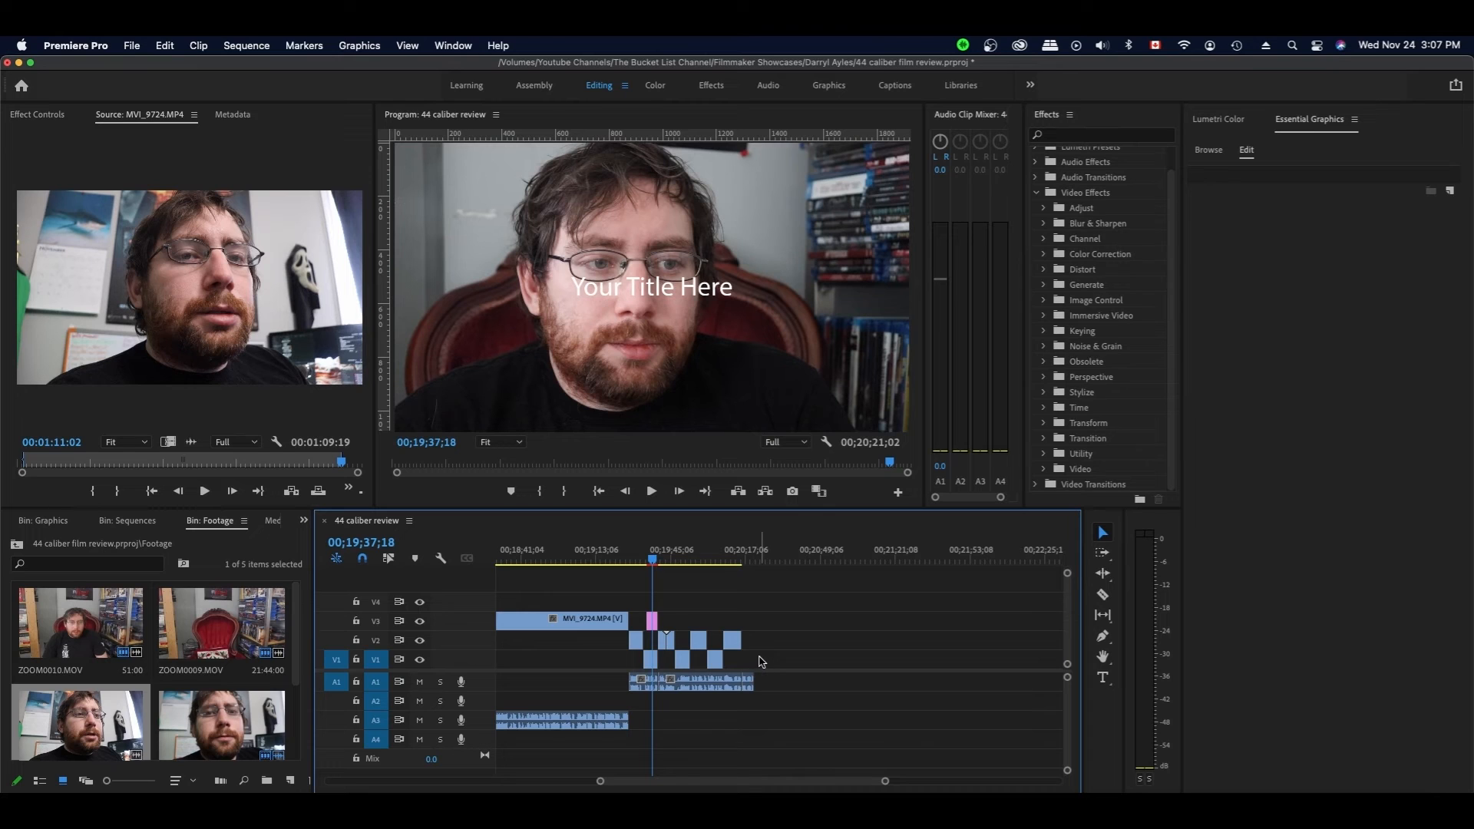
{"action": "key", "text": "super+z"}
{"action": "left_click_drag", "start_coordinate": [736, 636], "coordinate": [763, 634]}
{"action": "key", "text": "space"}
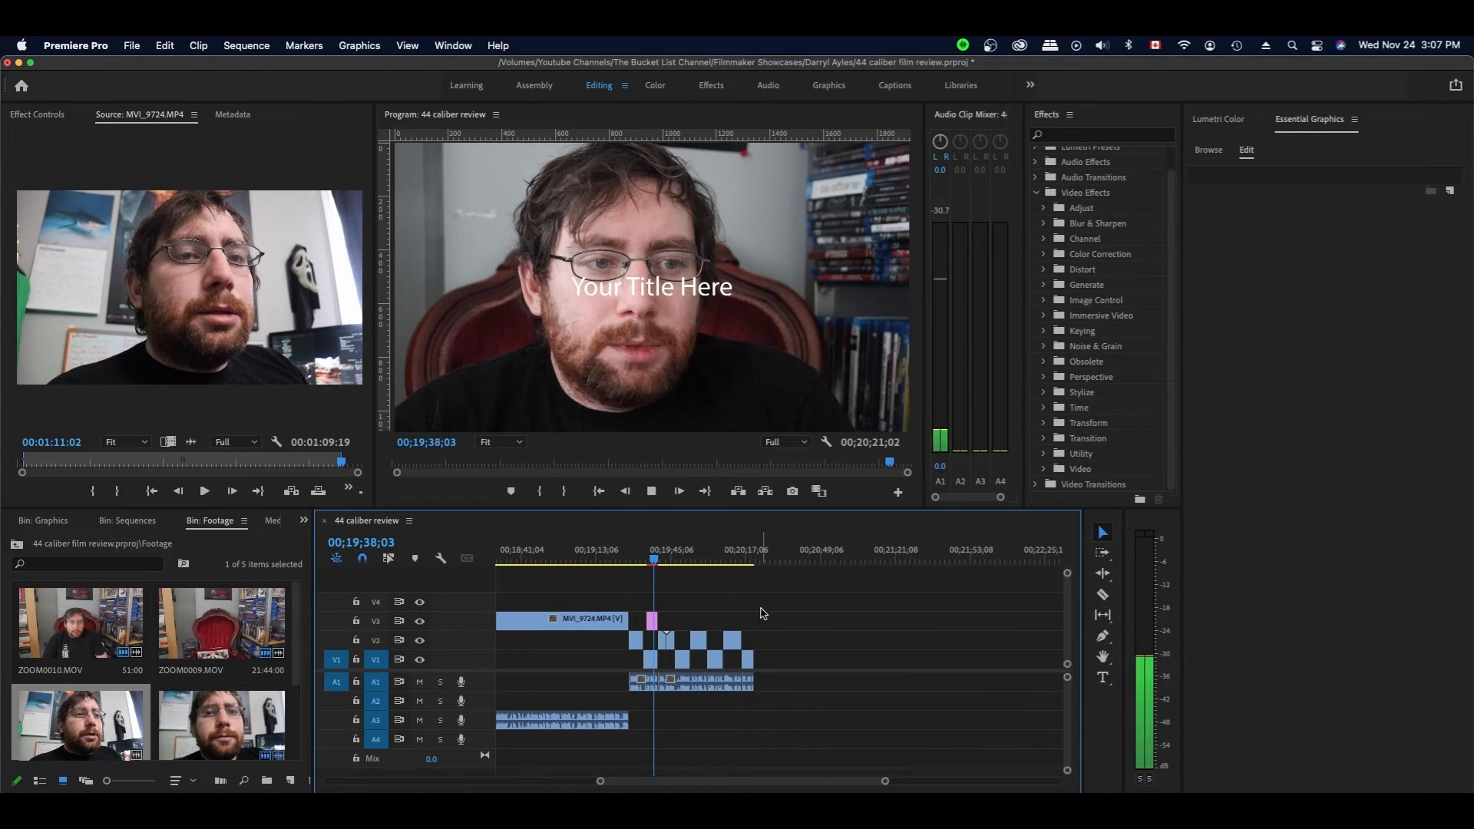
{"action": "key", "text": "space"}
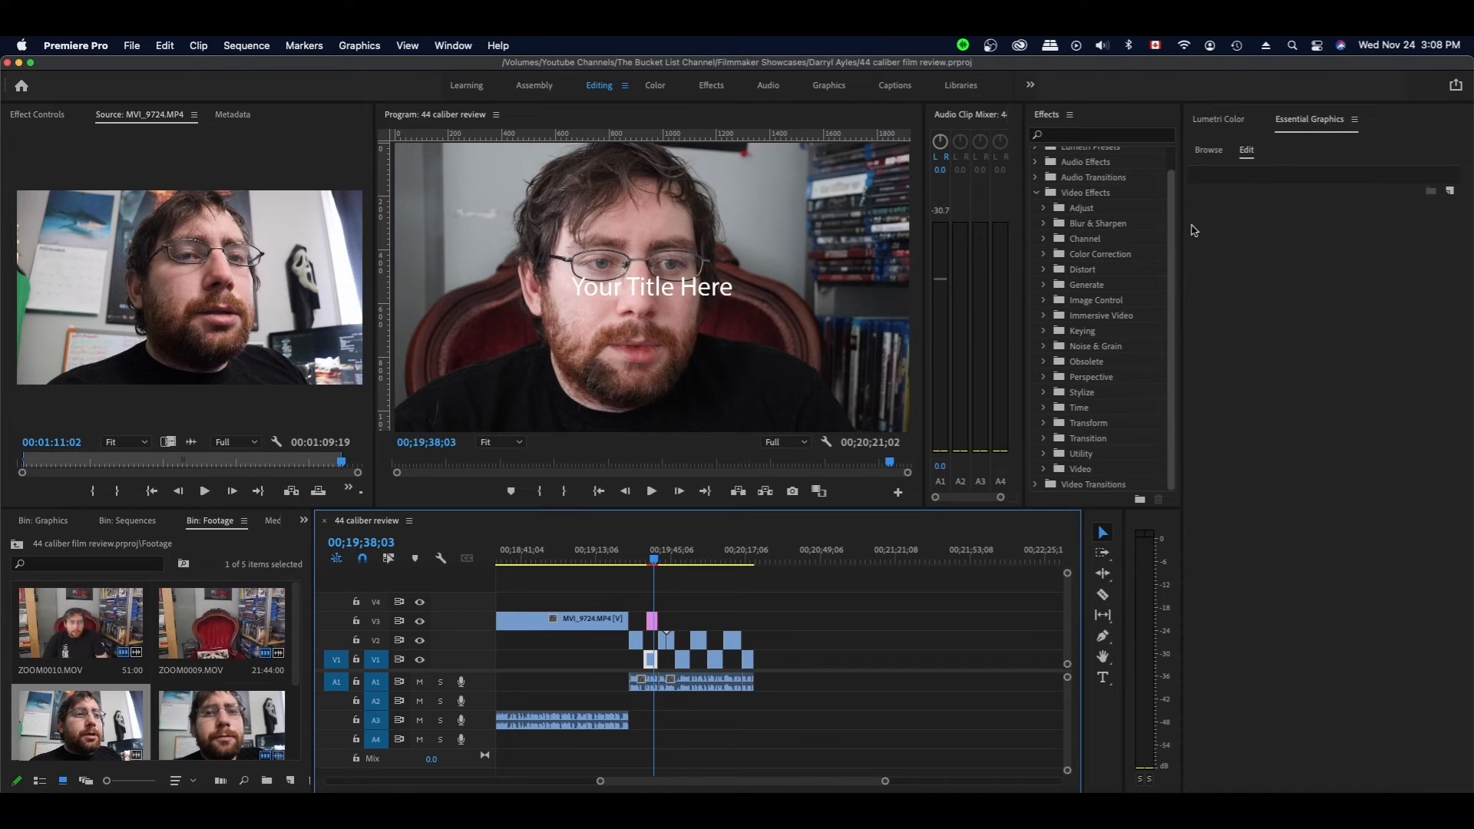
- Delete the 'Your Title Here' placeholder title clip from V3
{"action": "left_click", "coordinate": [1209, 151]}
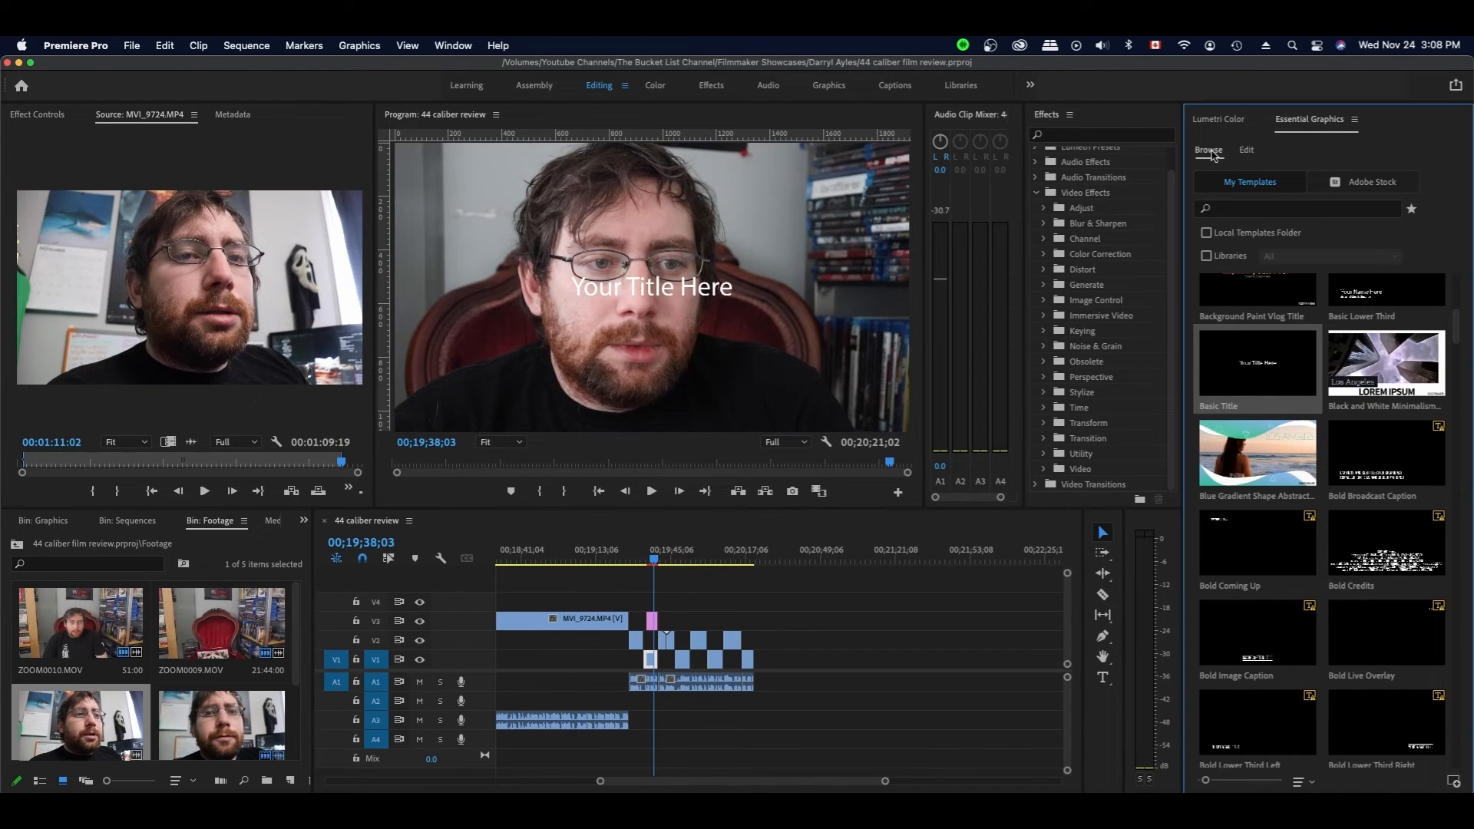
{"action": "left_click", "coordinate": [651, 622]}
{"action": "key", "text": "Delete"}
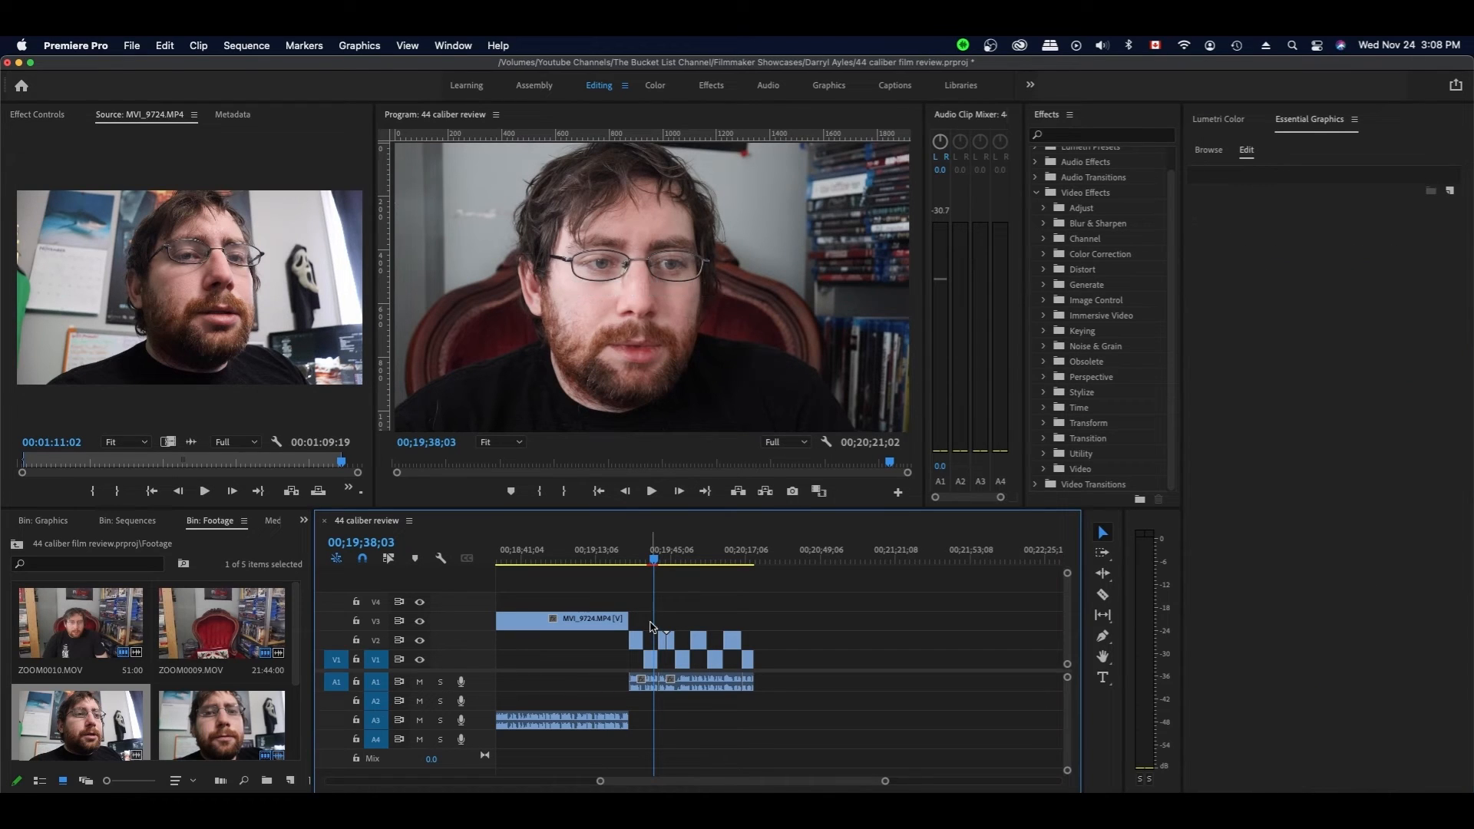
- Find the Flicker Title template in My Templates and drag it onto track V3 at the playhead
{"action": "left_click", "coordinate": [1224, 154]}
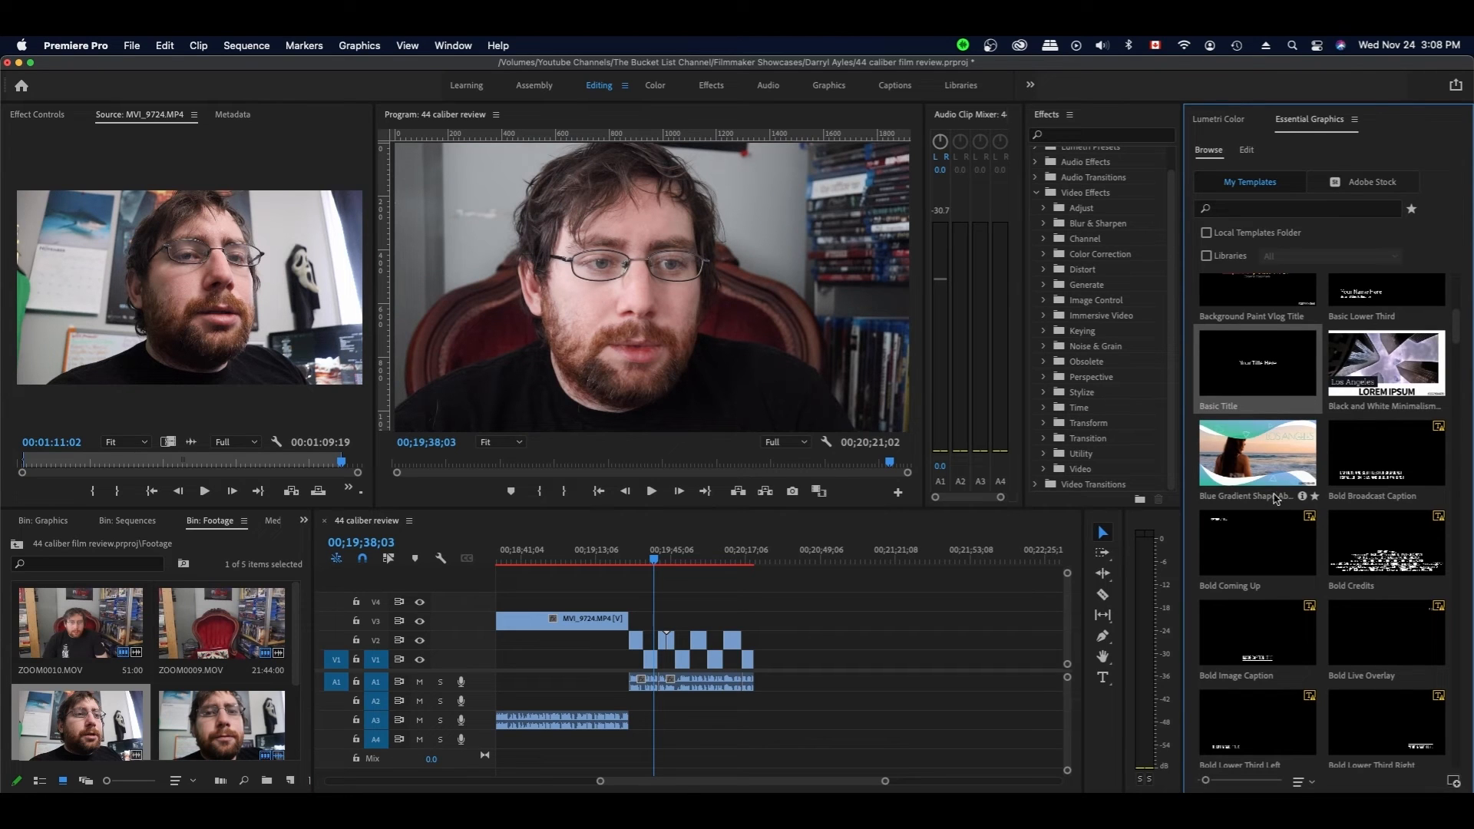
{"action": "scroll", "coordinate": [1272, 468], "scroll_direction": "down", "scroll_amount": 10}
{"action": "scroll", "coordinate": [1271, 469], "scroll_direction": "down", "scroll_amount": 8}
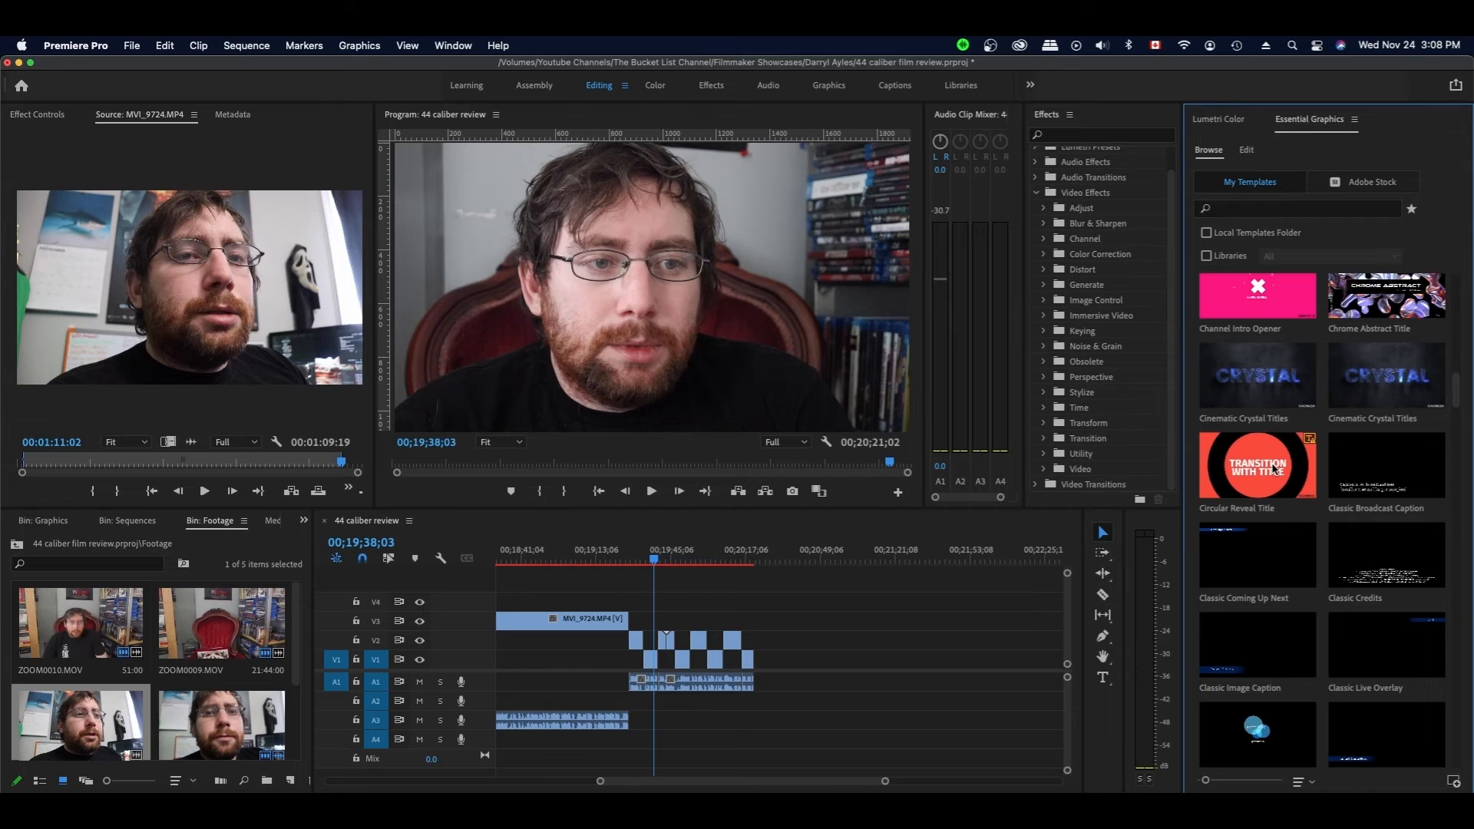
{"action": "scroll", "coordinate": [1272, 470], "scroll_direction": "down", "scroll_amount": 12}
{"action": "scroll", "coordinate": [1272, 468], "scroll_direction": "down", "scroll_amount": 14}
{"action": "scroll", "coordinate": [1272, 469], "scroll_direction": "down", "scroll_amount": 8}
{"action": "scroll", "coordinate": [1272, 468], "scroll_direction": "up", "scroll_amount": 6}
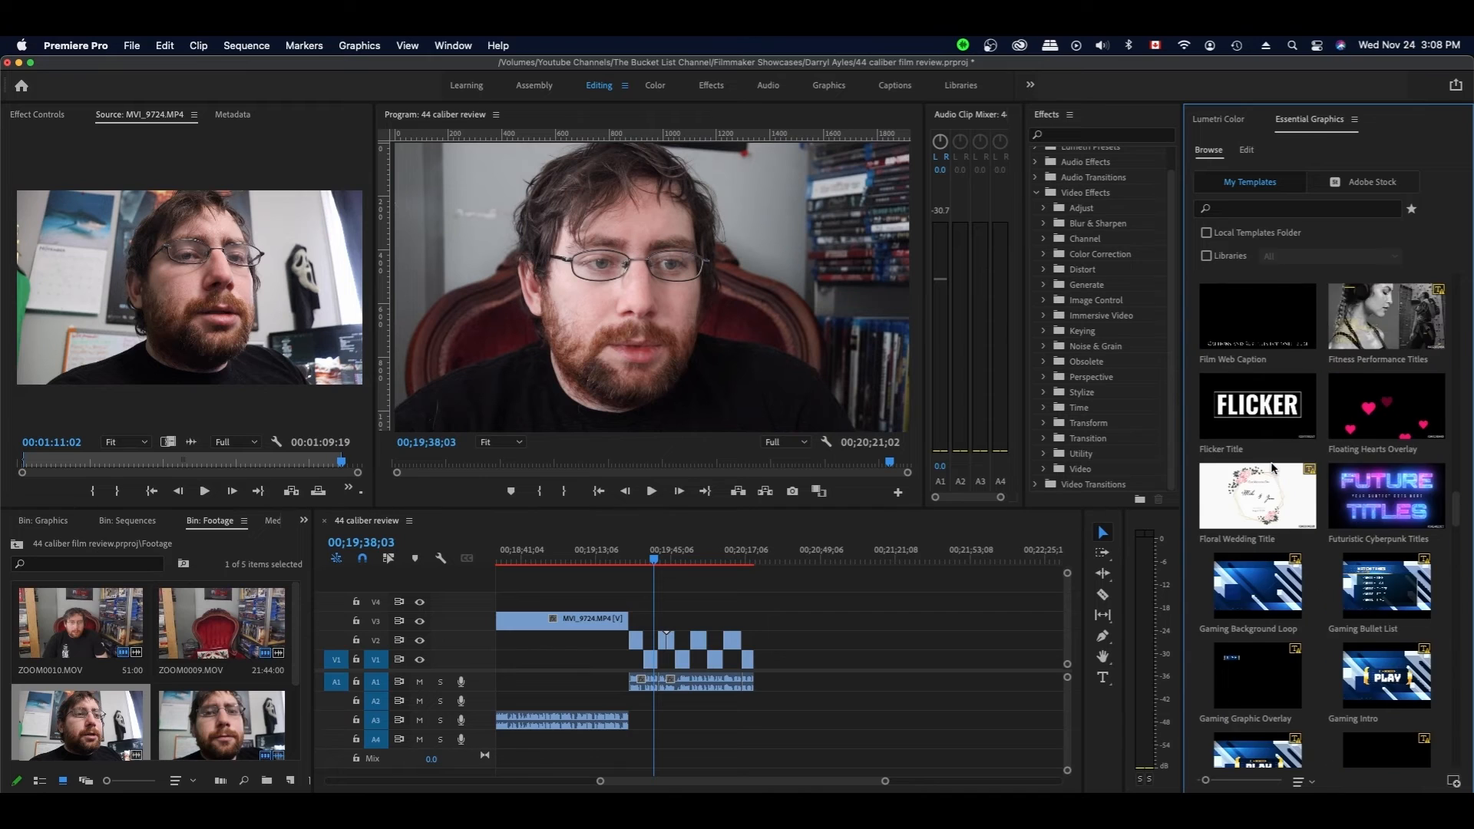
{"action": "scroll", "coordinate": [1272, 467], "scroll_direction": "down", "scroll_amount": 10}
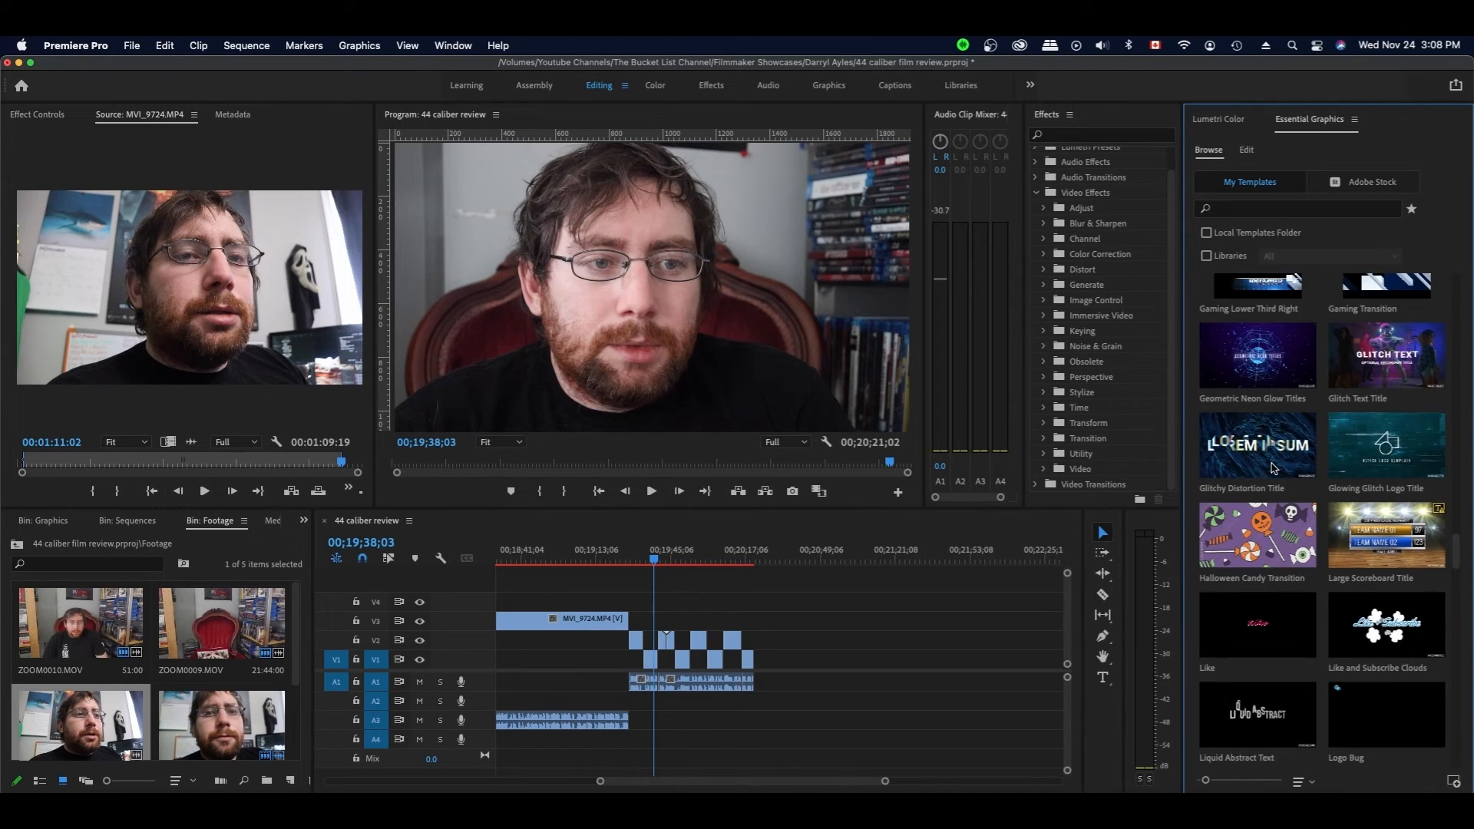
{"action": "scroll", "coordinate": [1275, 470], "scroll_direction": "up", "scroll_amount": 1}
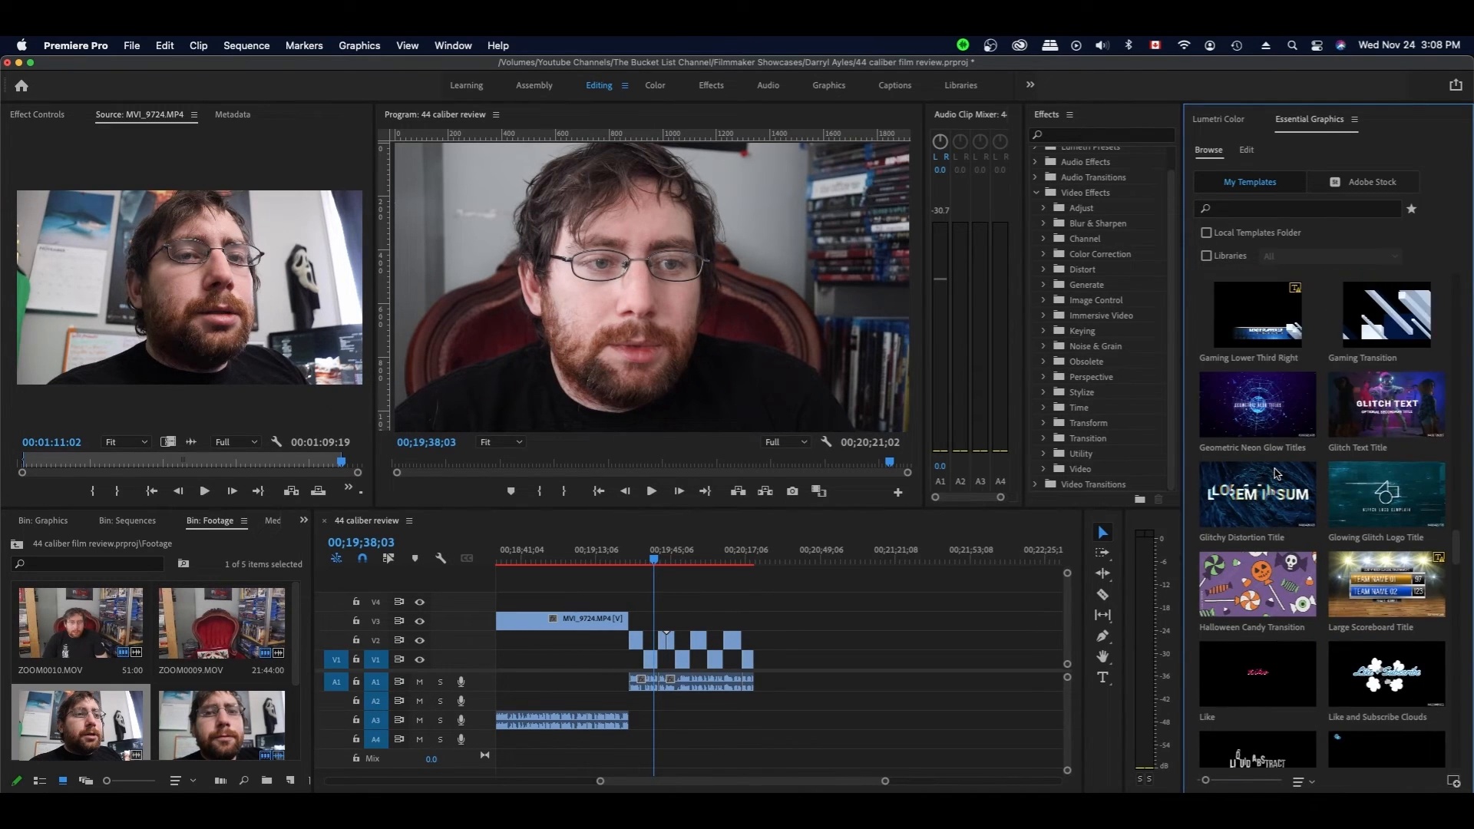
{"action": "scroll", "coordinate": [1277, 474], "scroll_direction": "down", "scroll_amount": 3}
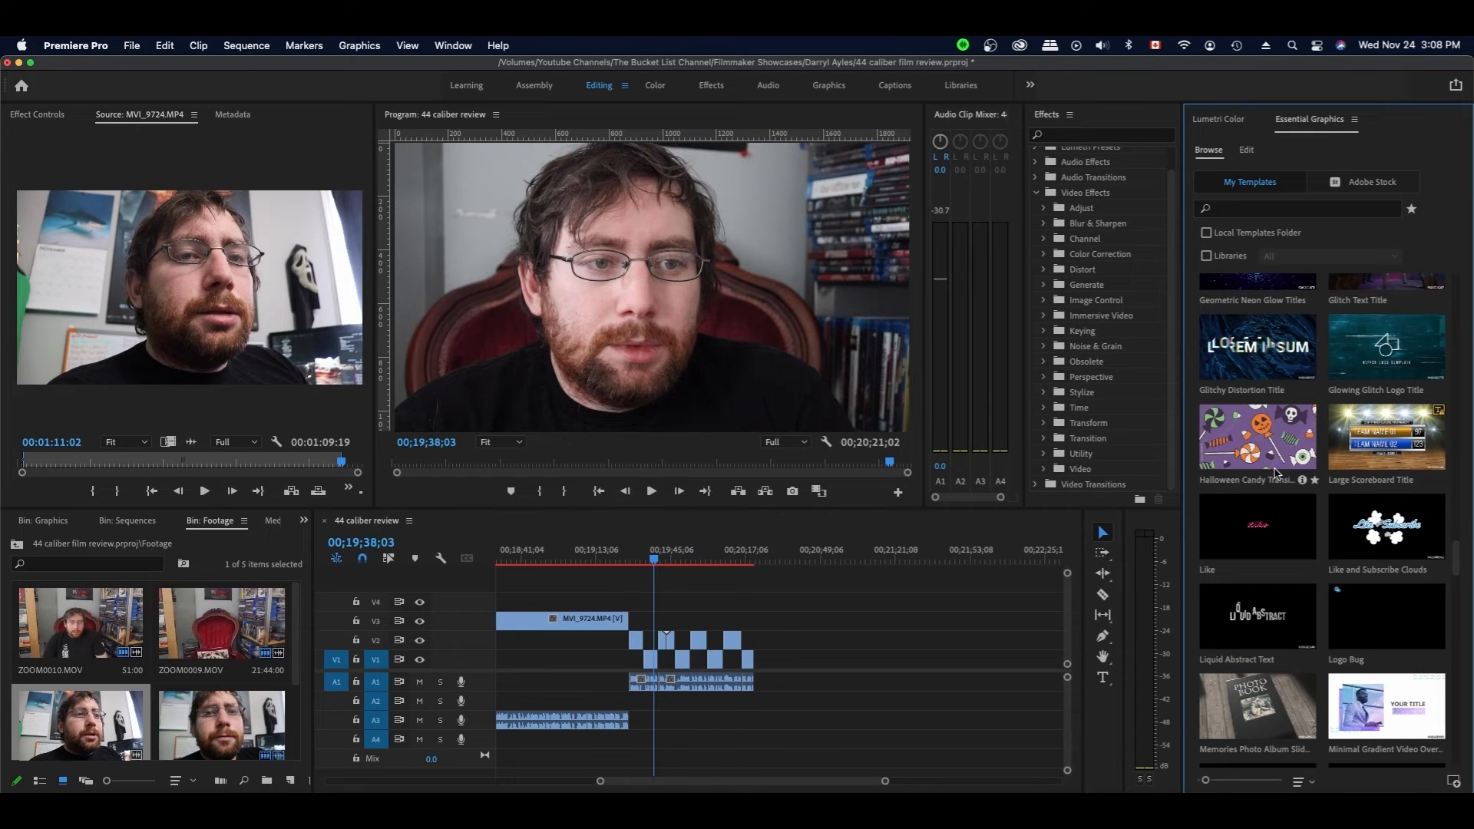
{"action": "scroll", "coordinate": [1277, 474], "scroll_direction": "up", "scroll_amount": 15}
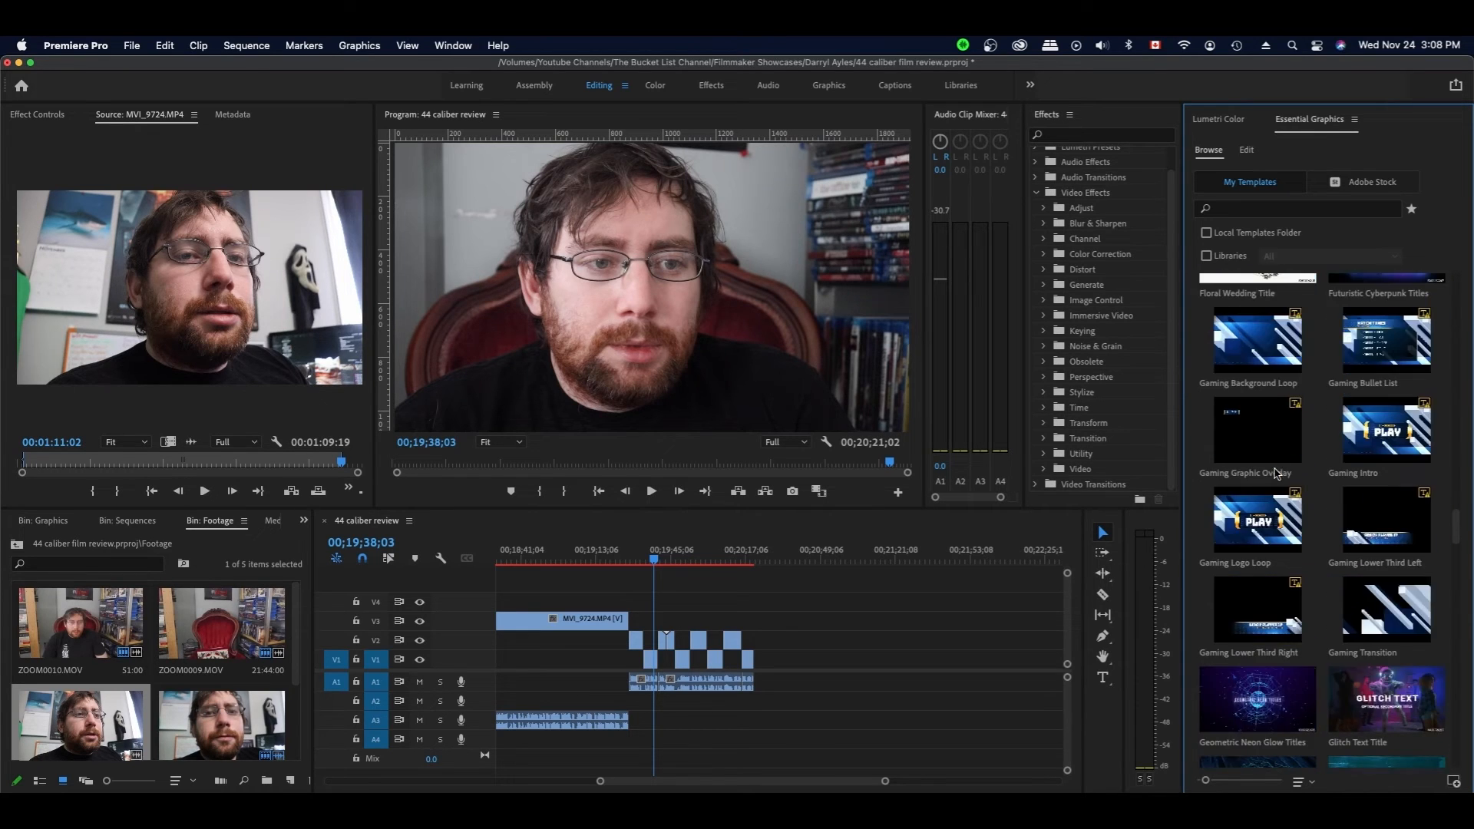
{"action": "scroll", "coordinate": [1277, 473], "scroll_direction": "down", "scroll_amount": 2}
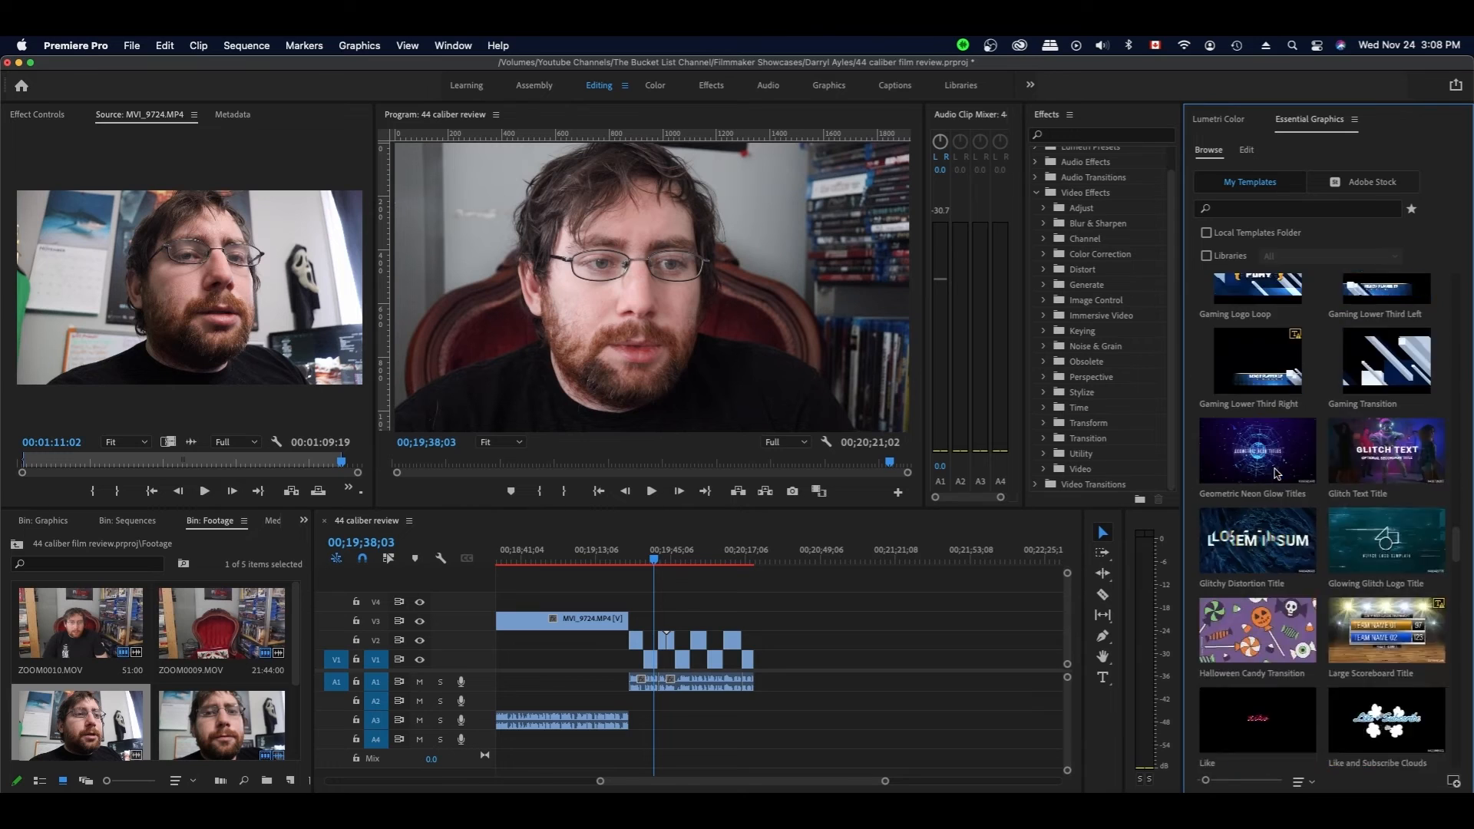
{"action": "left_click_drag", "start_coordinate": [1281, 406], "coordinate": [654, 621]}
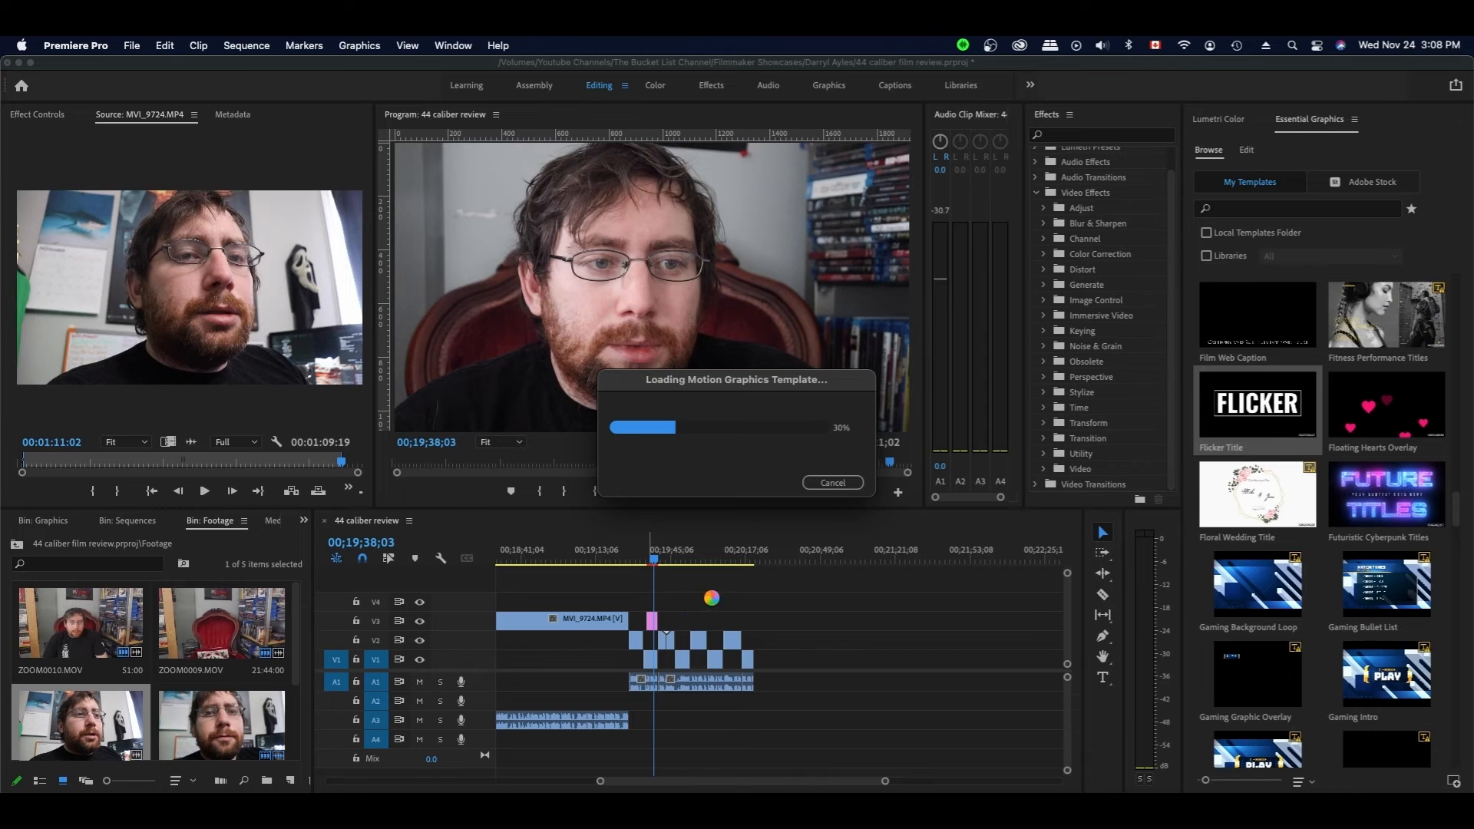
- Replace the Flicker title's 'FLICKER' text with '9.5/10'
{"action": "left_click", "coordinate": [652, 621]}
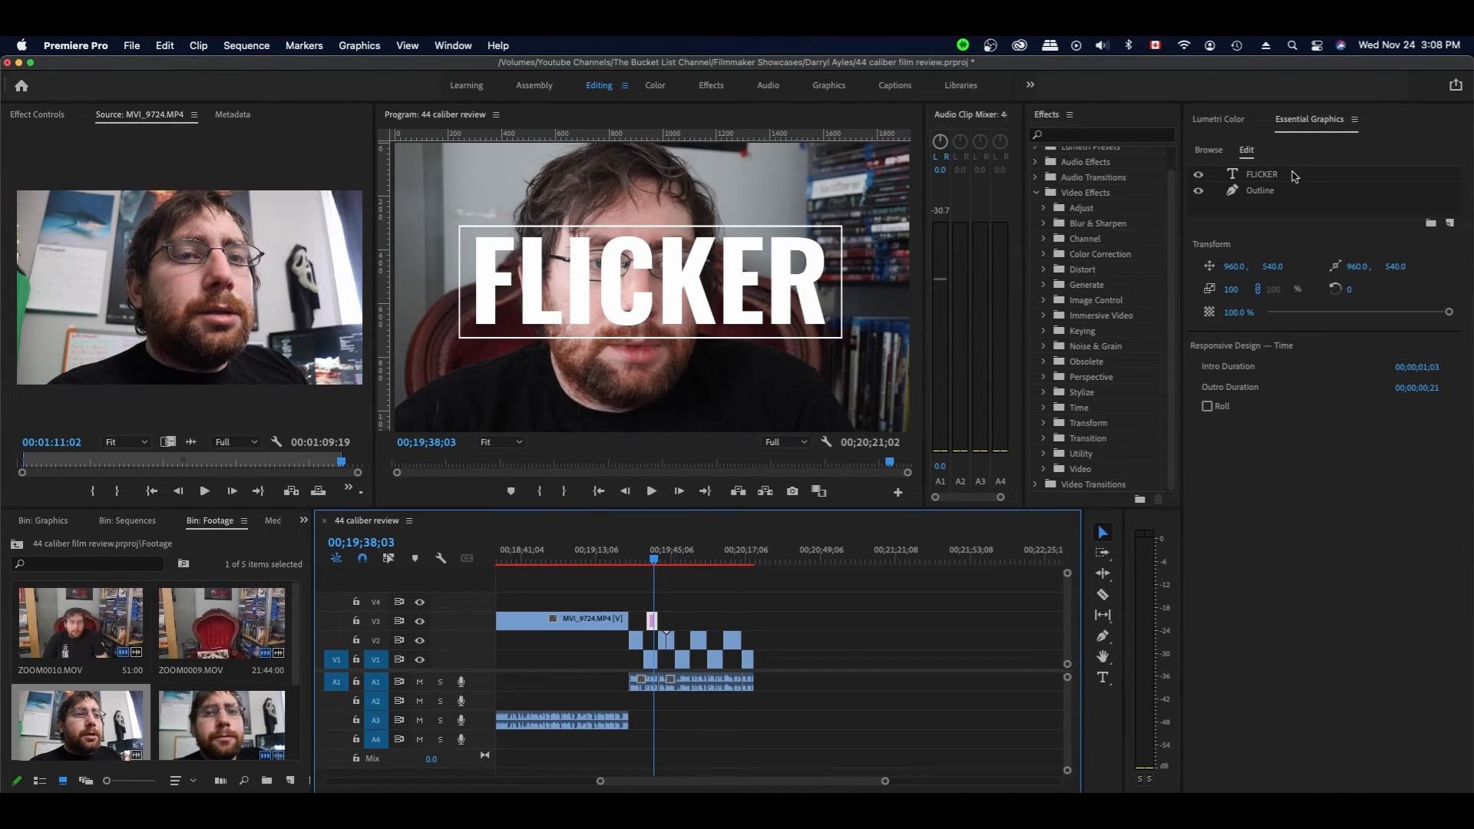
{"action": "left_click", "coordinate": [1267, 176]}
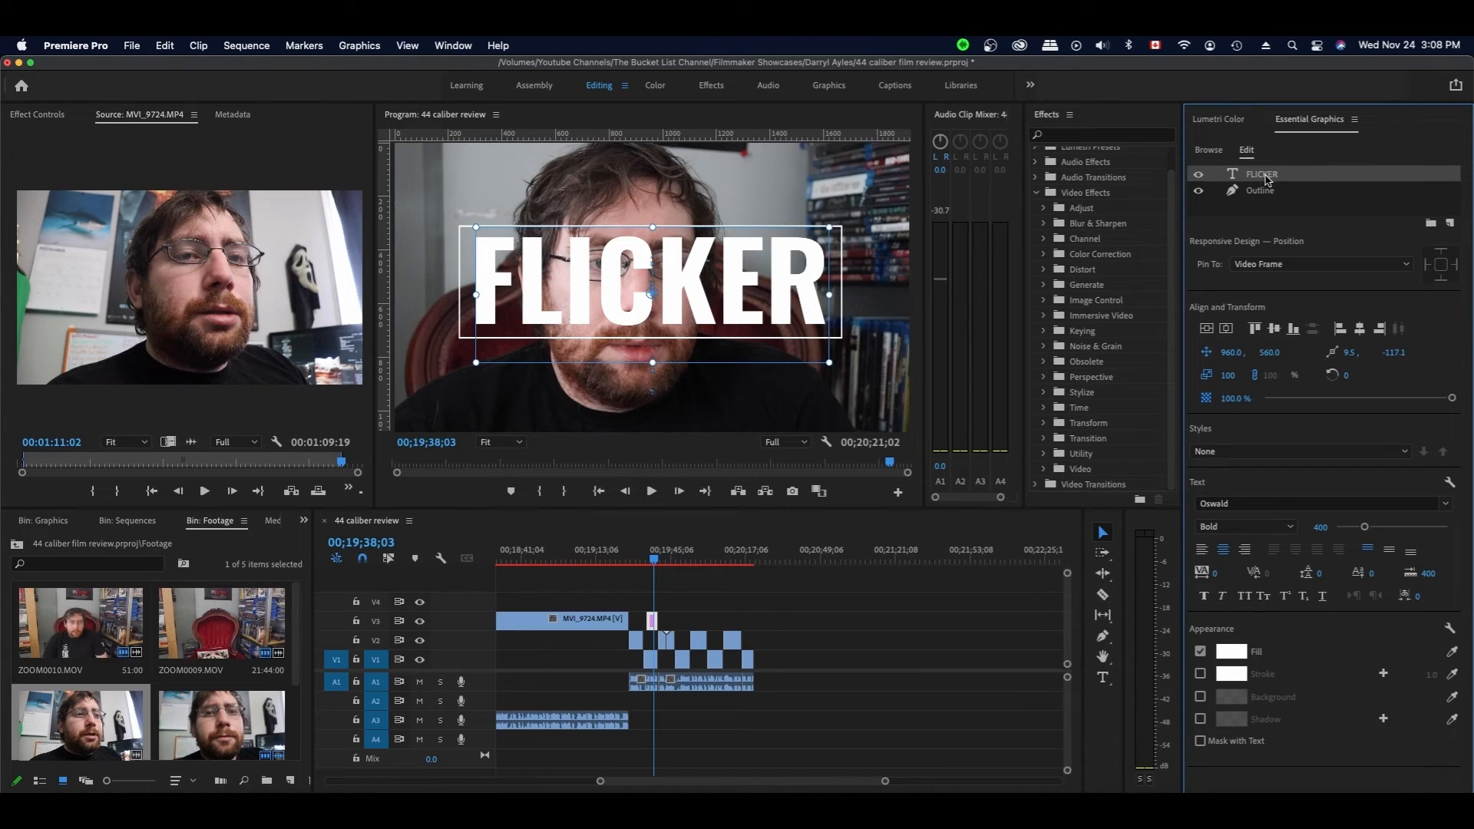
{"action": "double_click", "coordinate": [1270, 179]}
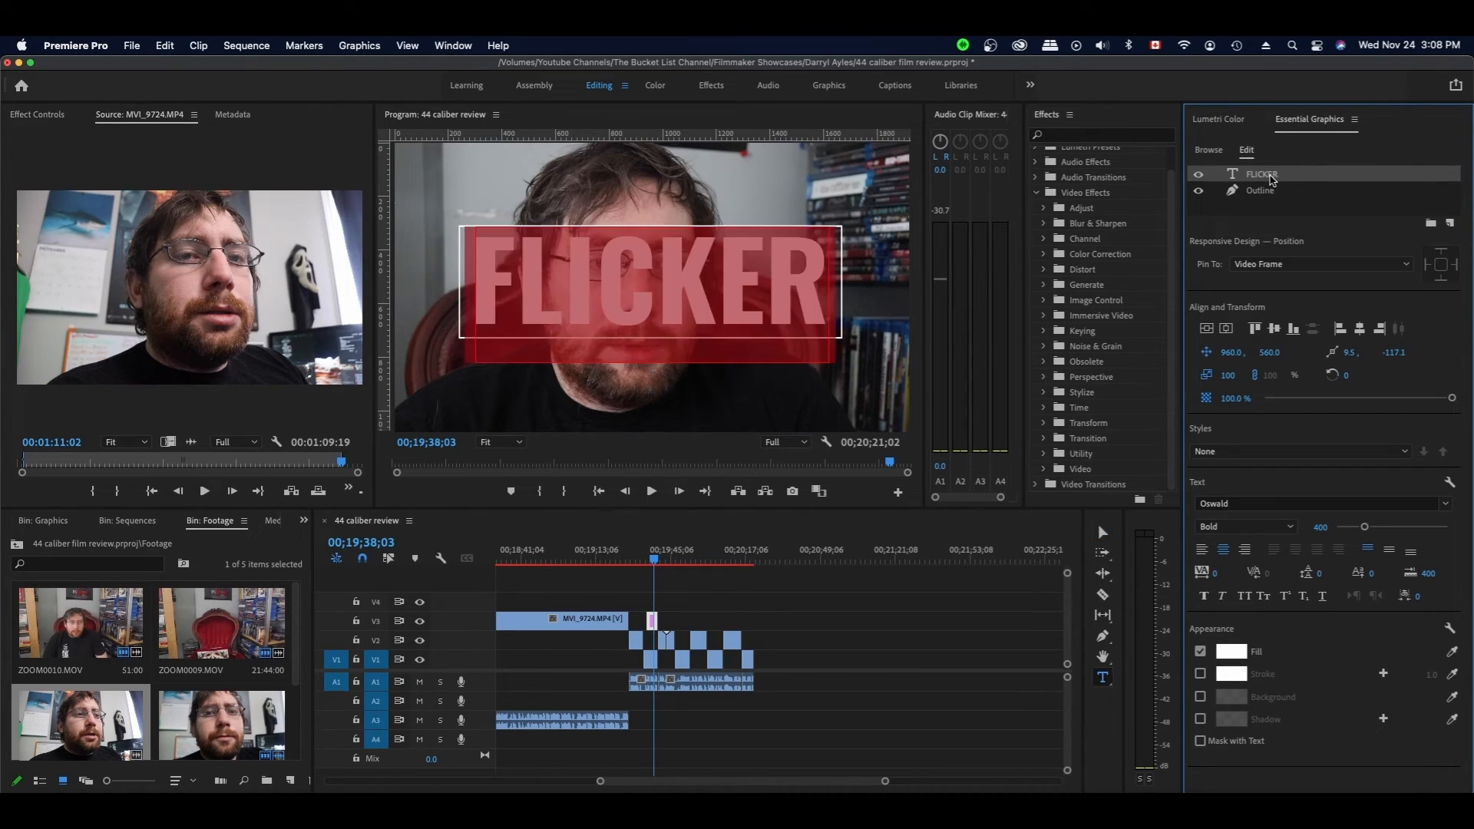
{"action": "type", "text": "9"}
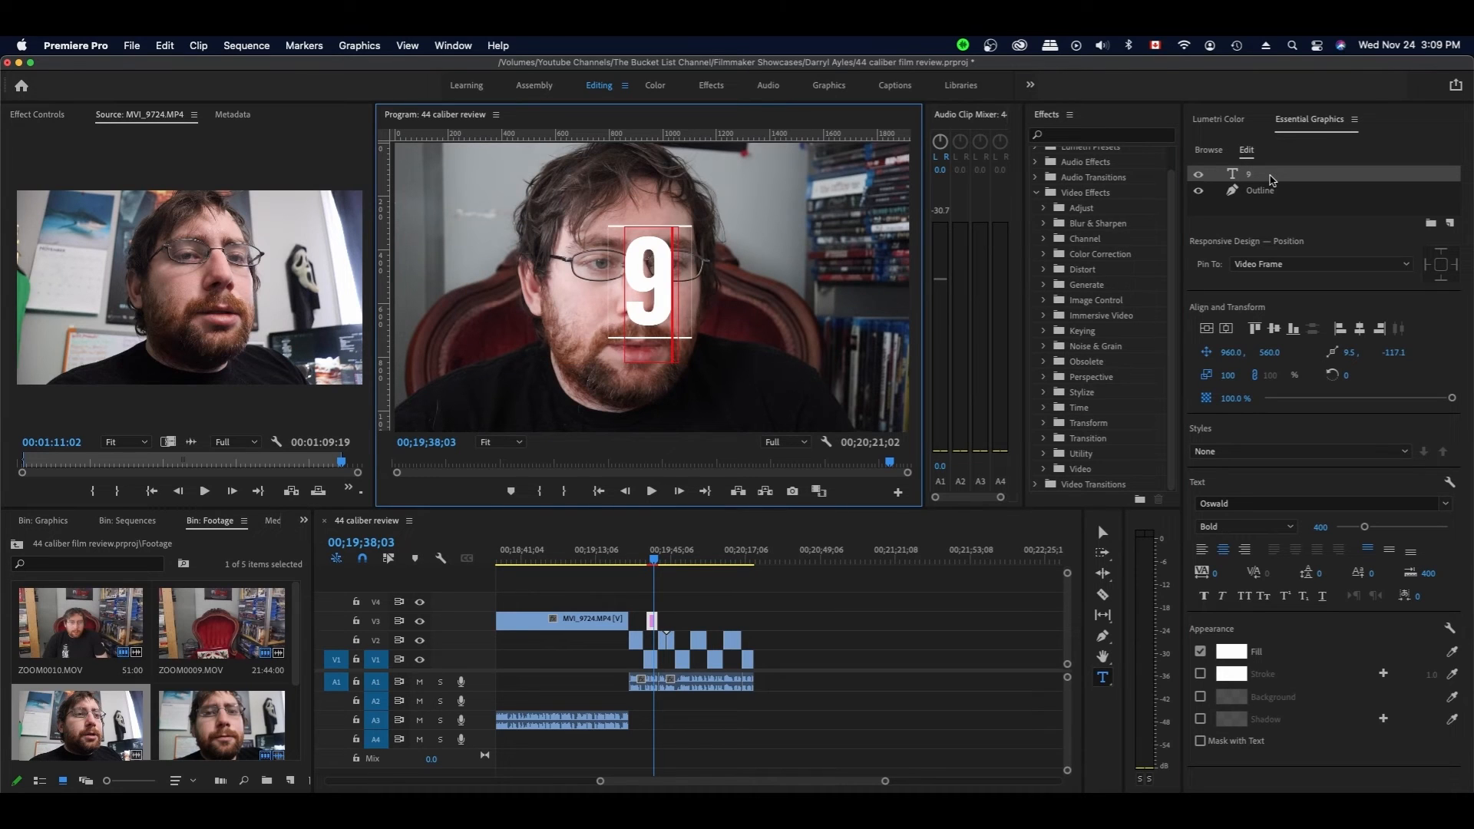
{"action": "type", "text": ".5/10"}
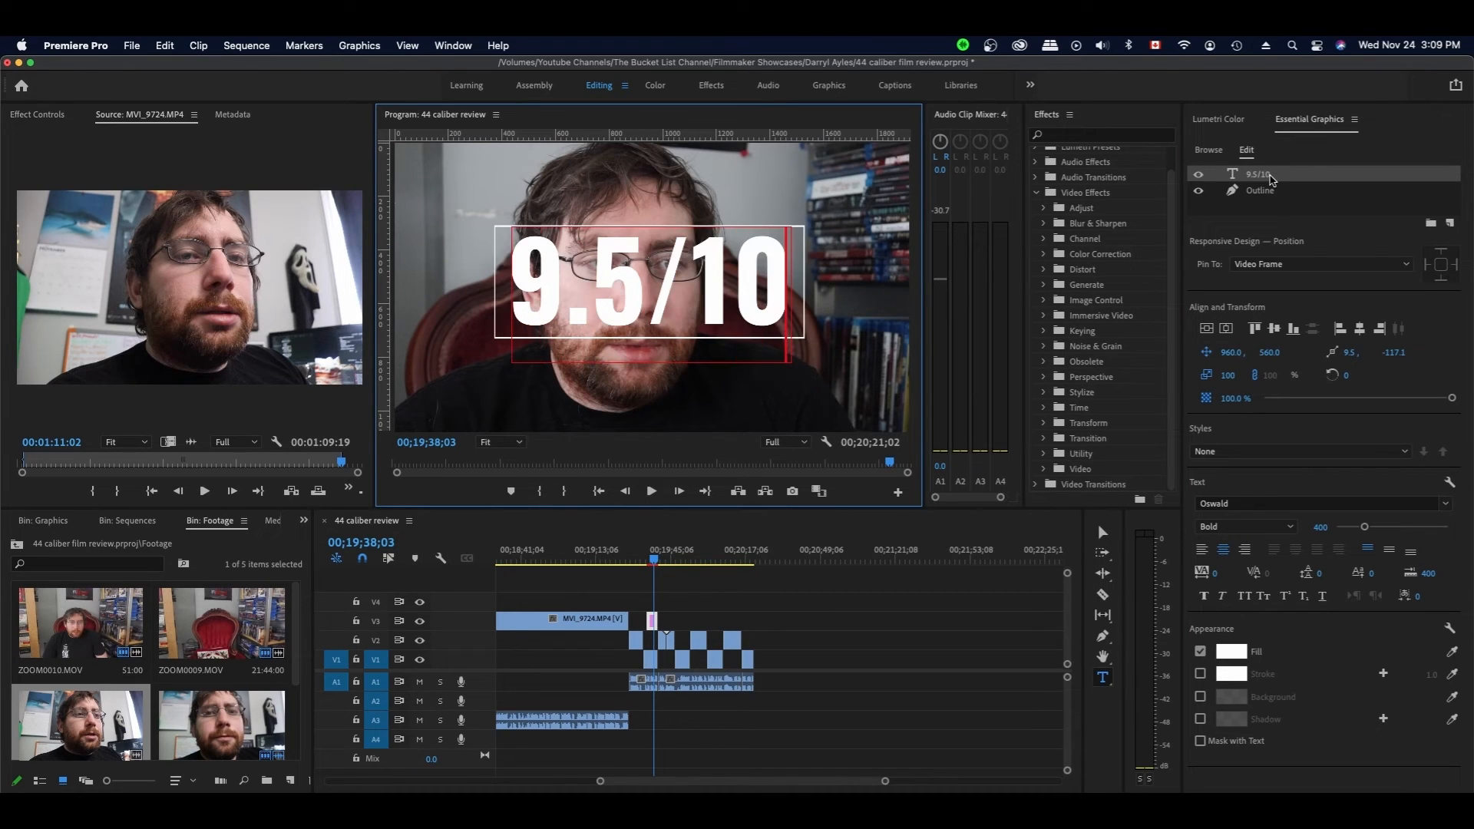
{"action": "left_click", "coordinate": [1242, 220]}
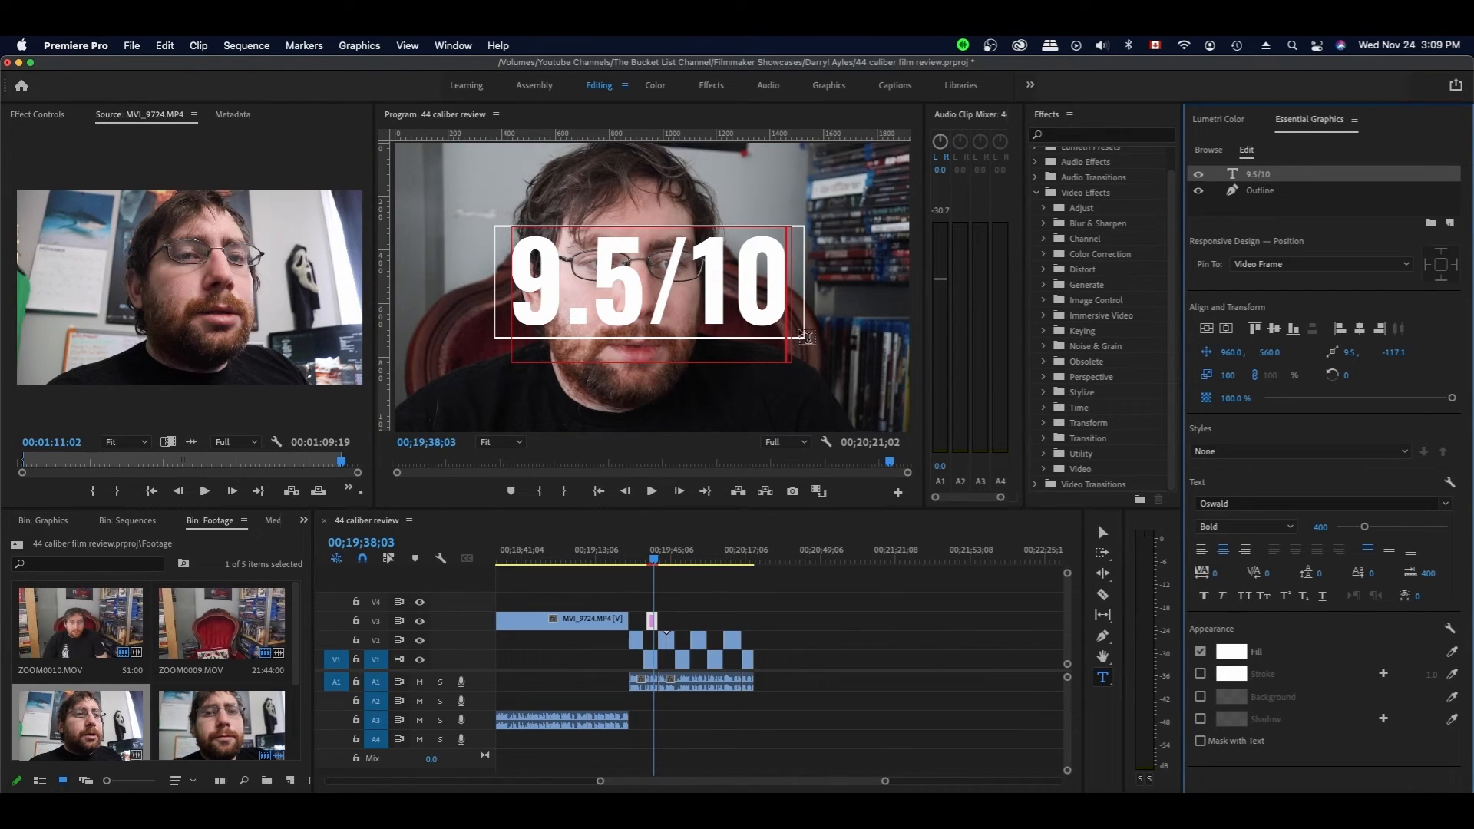
{"action": "left_click_drag", "start_coordinate": [784, 287], "coordinate": [519, 290]}
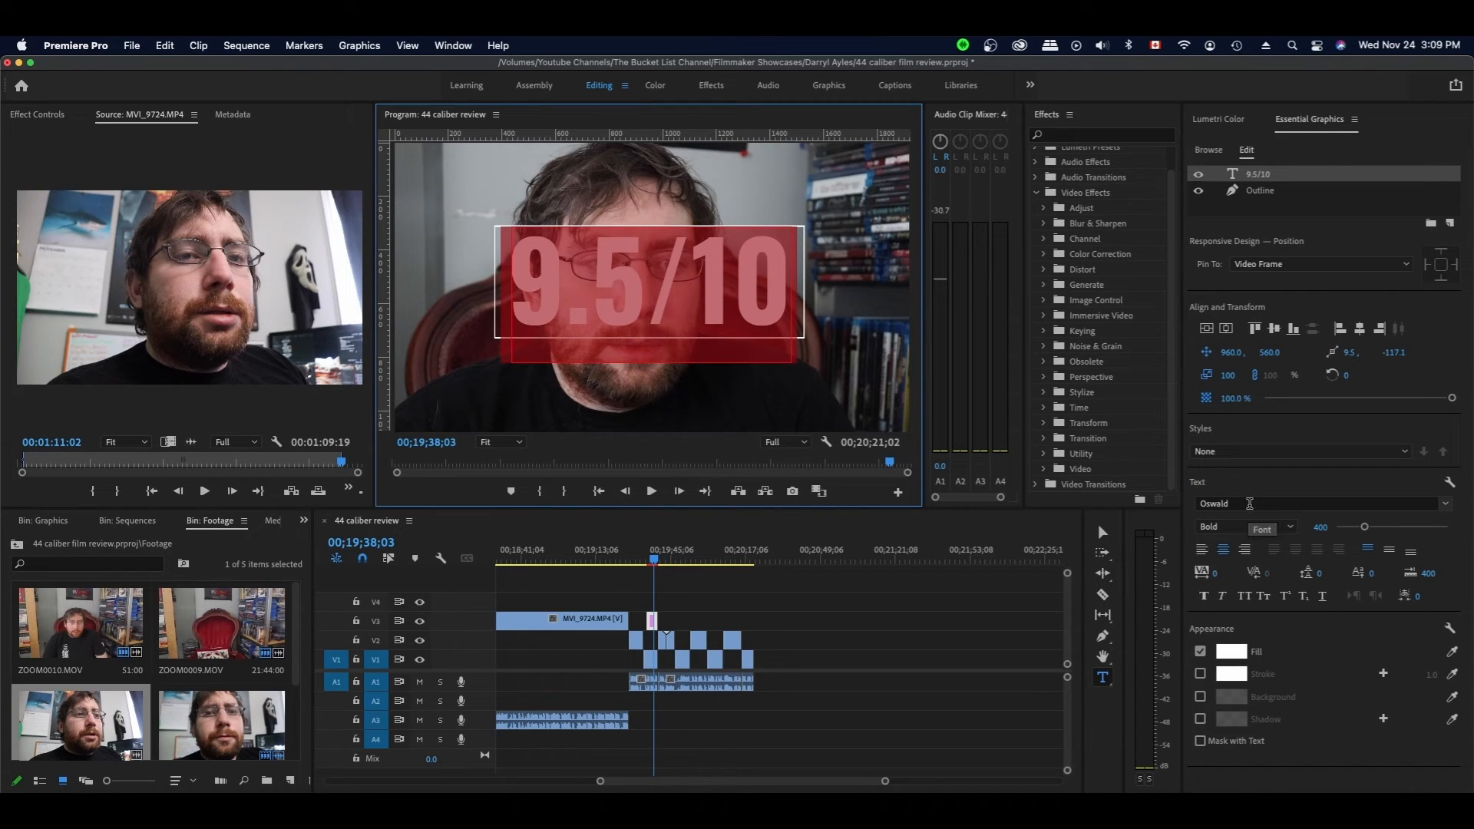
- Try the Impact and Krungthep fonts on the 9.5/10 score text
{"action": "left_click", "coordinate": [1251, 504]}
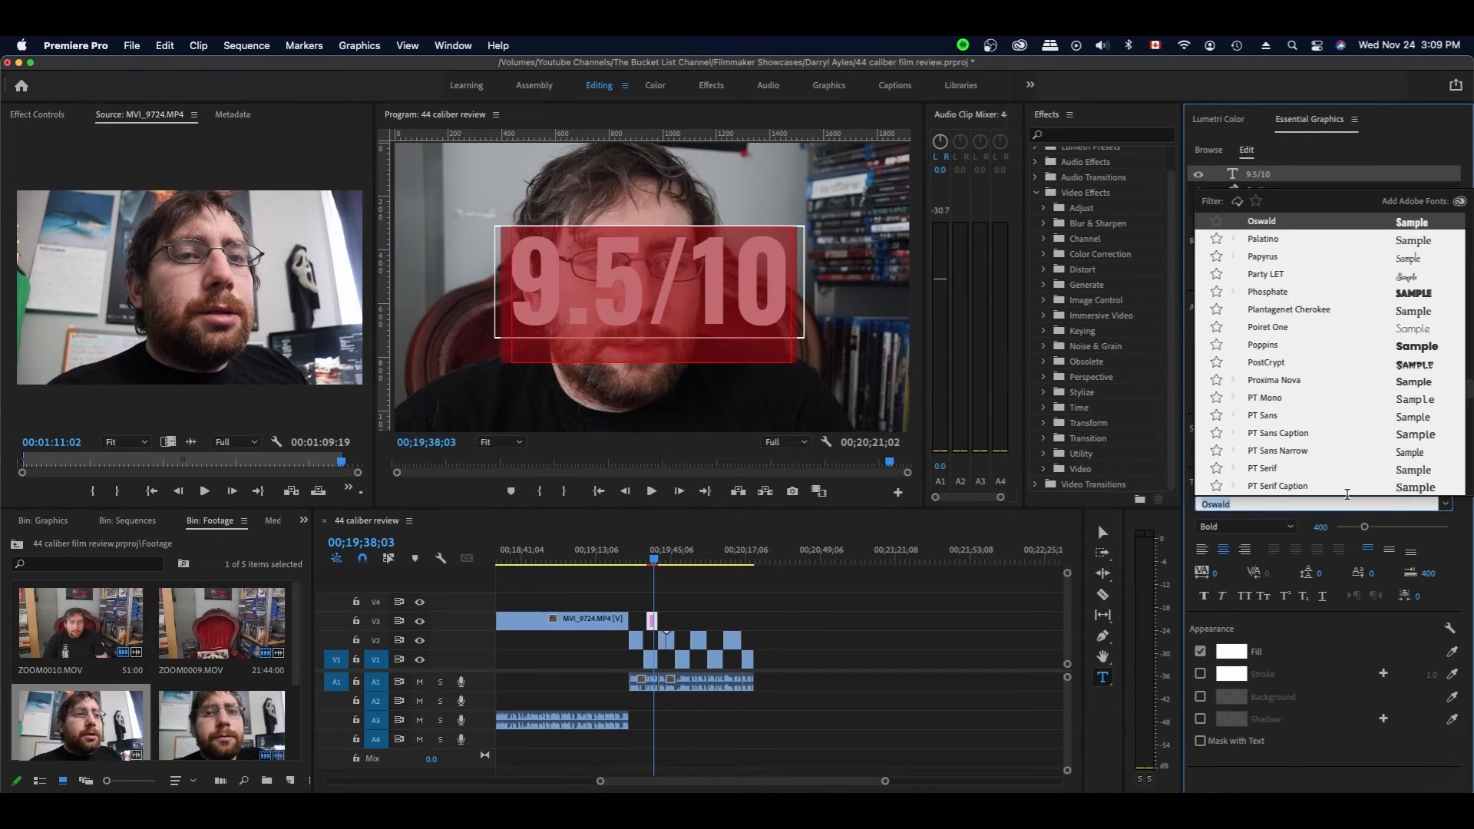
{"action": "scroll", "coordinate": [1294, 364], "scroll_direction": "up", "scroll_amount": 2}
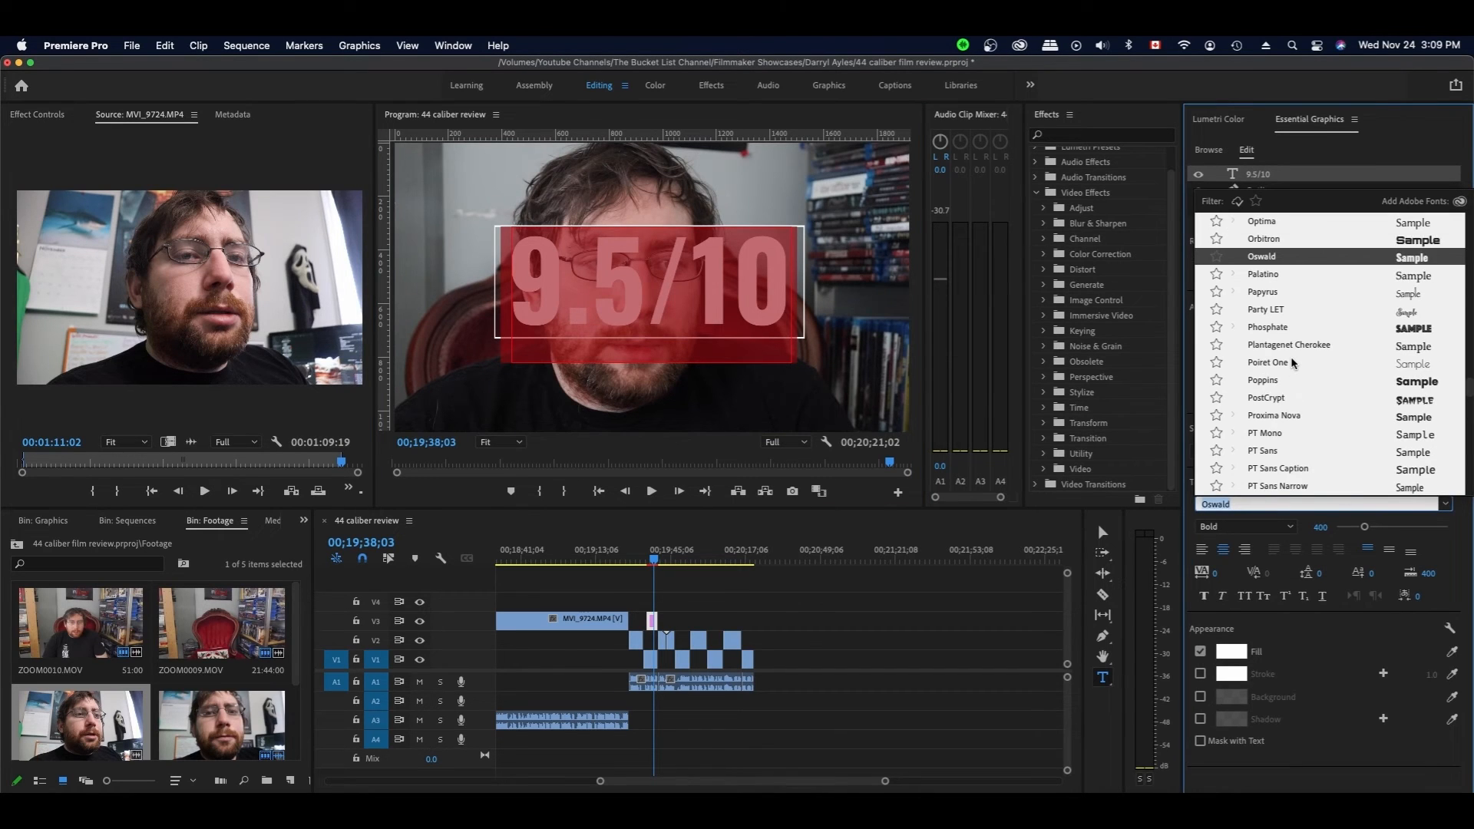
{"action": "scroll", "coordinate": [1294, 364], "scroll_direction": "up", "scroll_amount": 13}
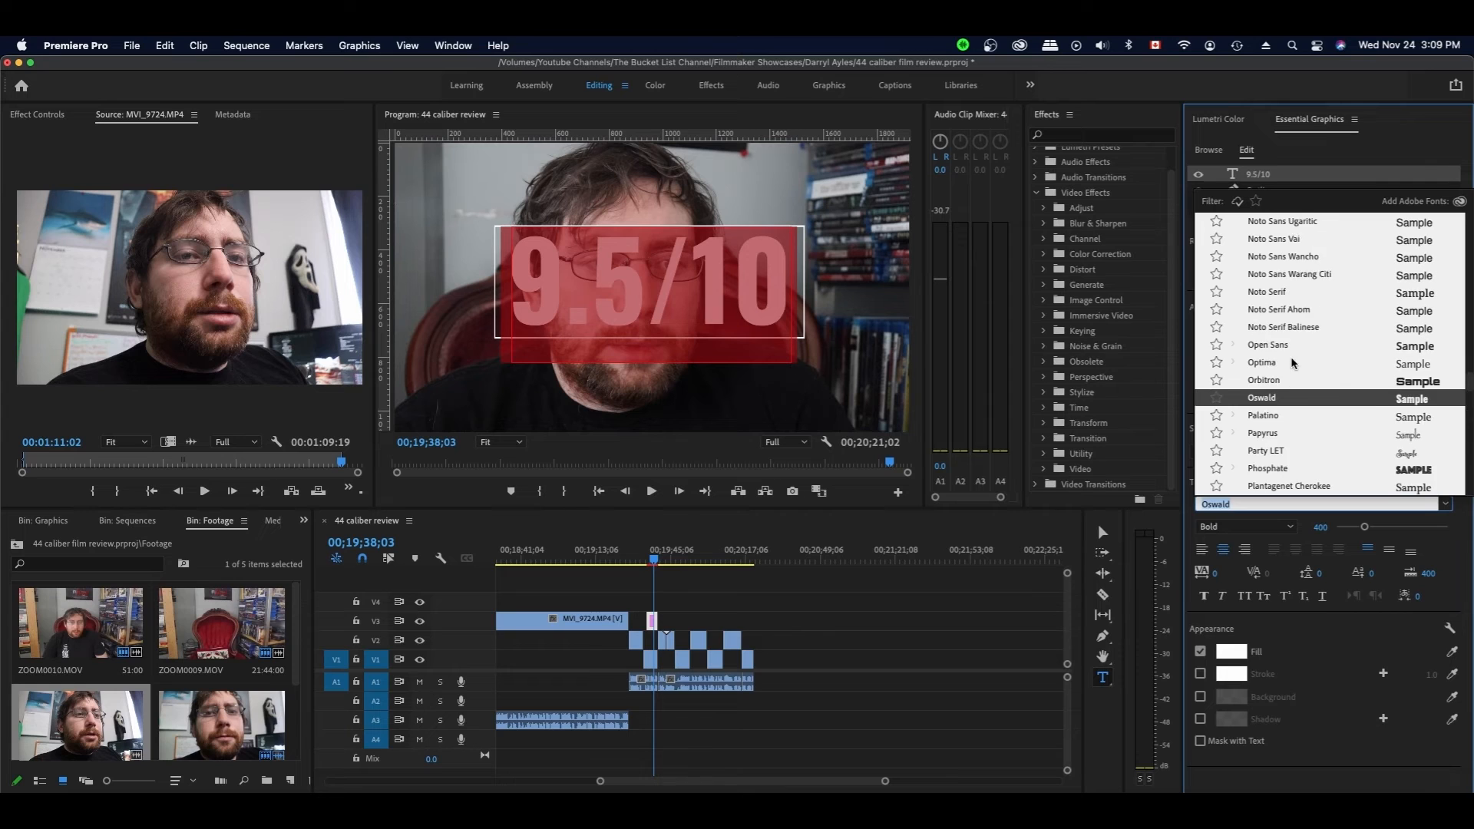
{"action": "scroll", "coordinate": [1294, 364], "scroll_direction": "up", "scroll_amount": 20}
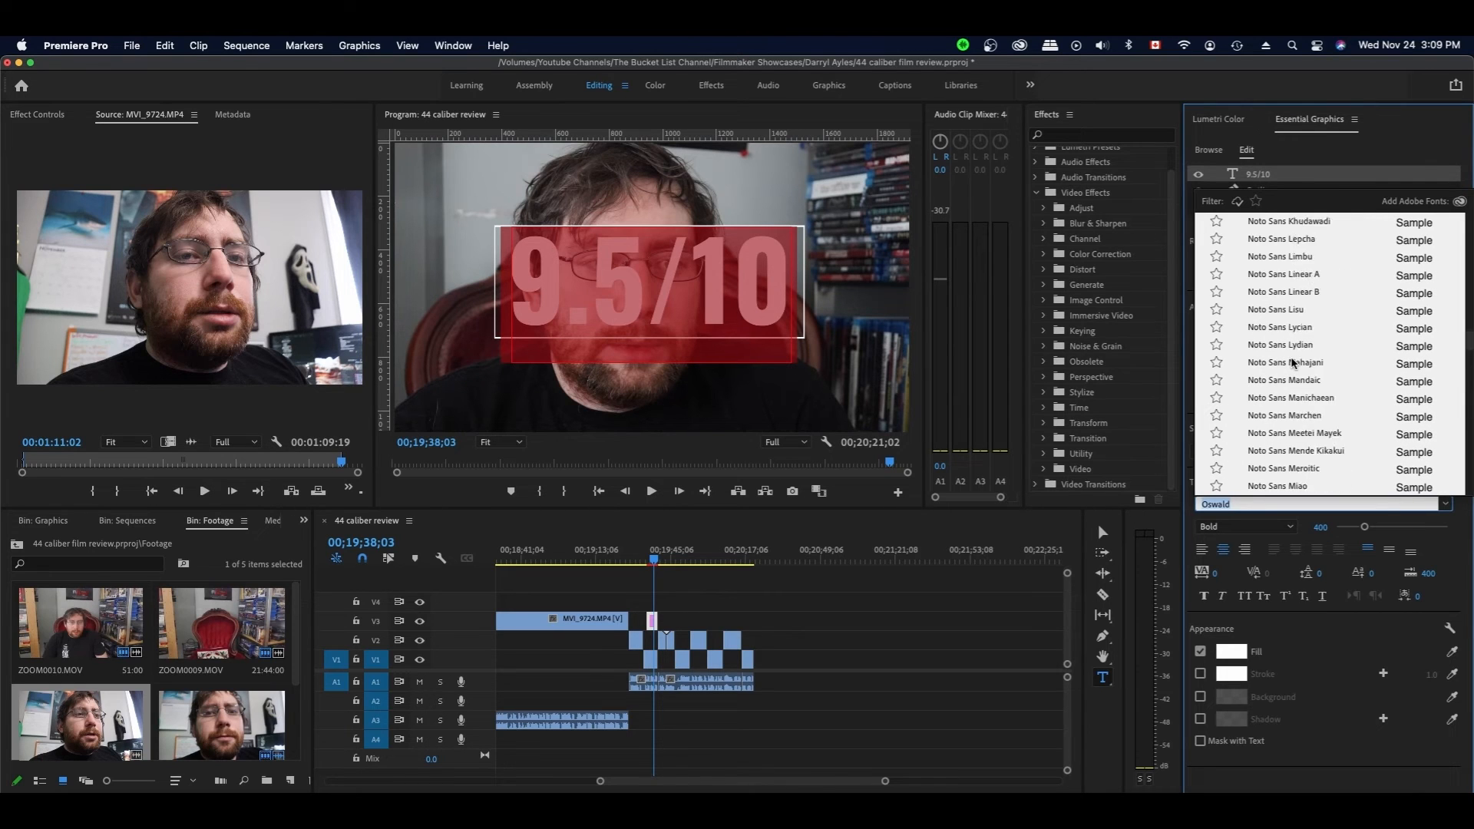
{"action": "scroll", "coordinate": [1294, 364], "scroll_direction": "up", "scroll_amount": 13}
{"action": "scroll", "coordinate": [1295, 364], "scroll_direction": "up", "scroll_amount": 20}
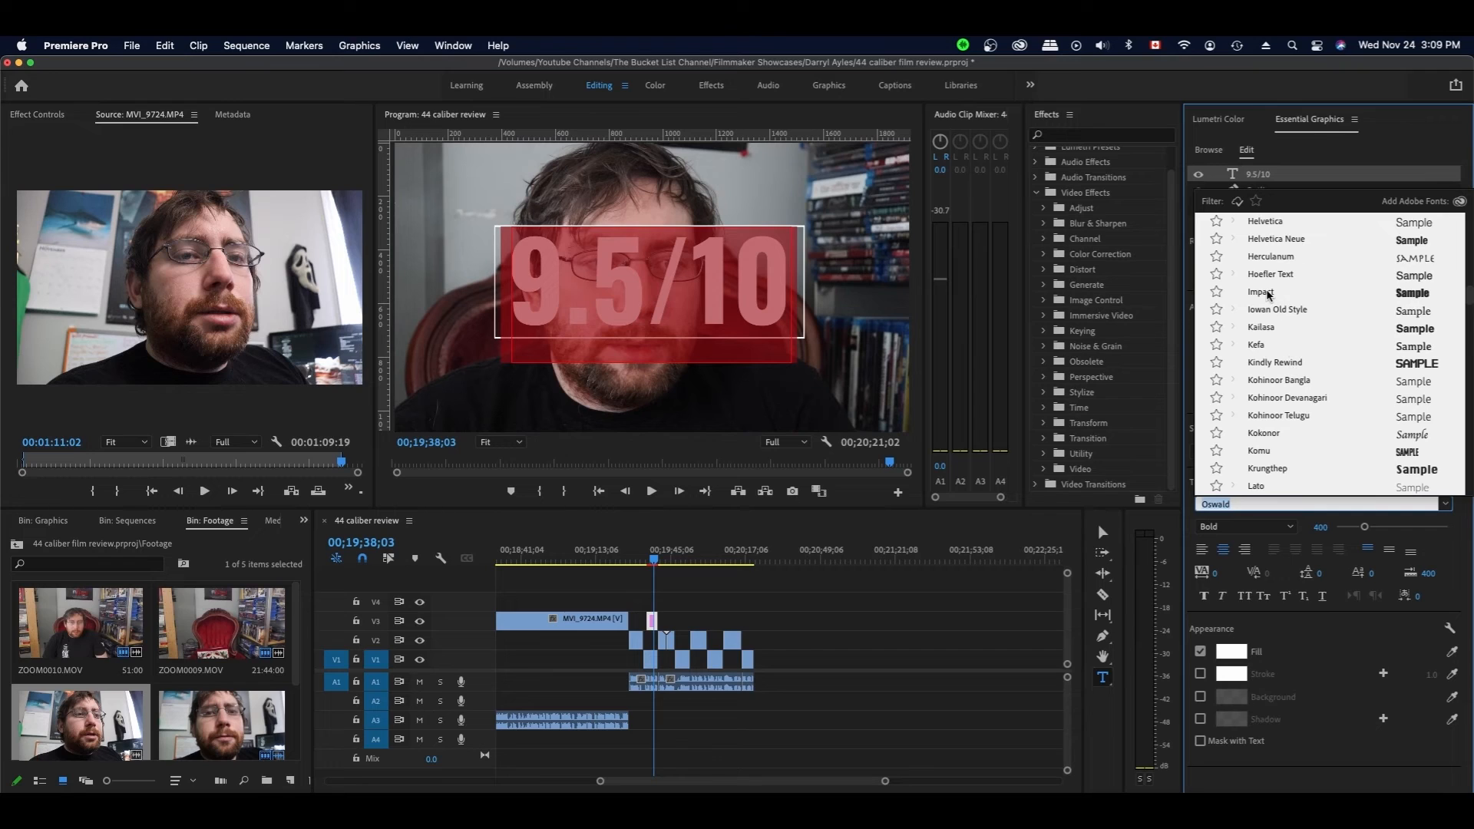
{"action": "key", "text": "Escape"}
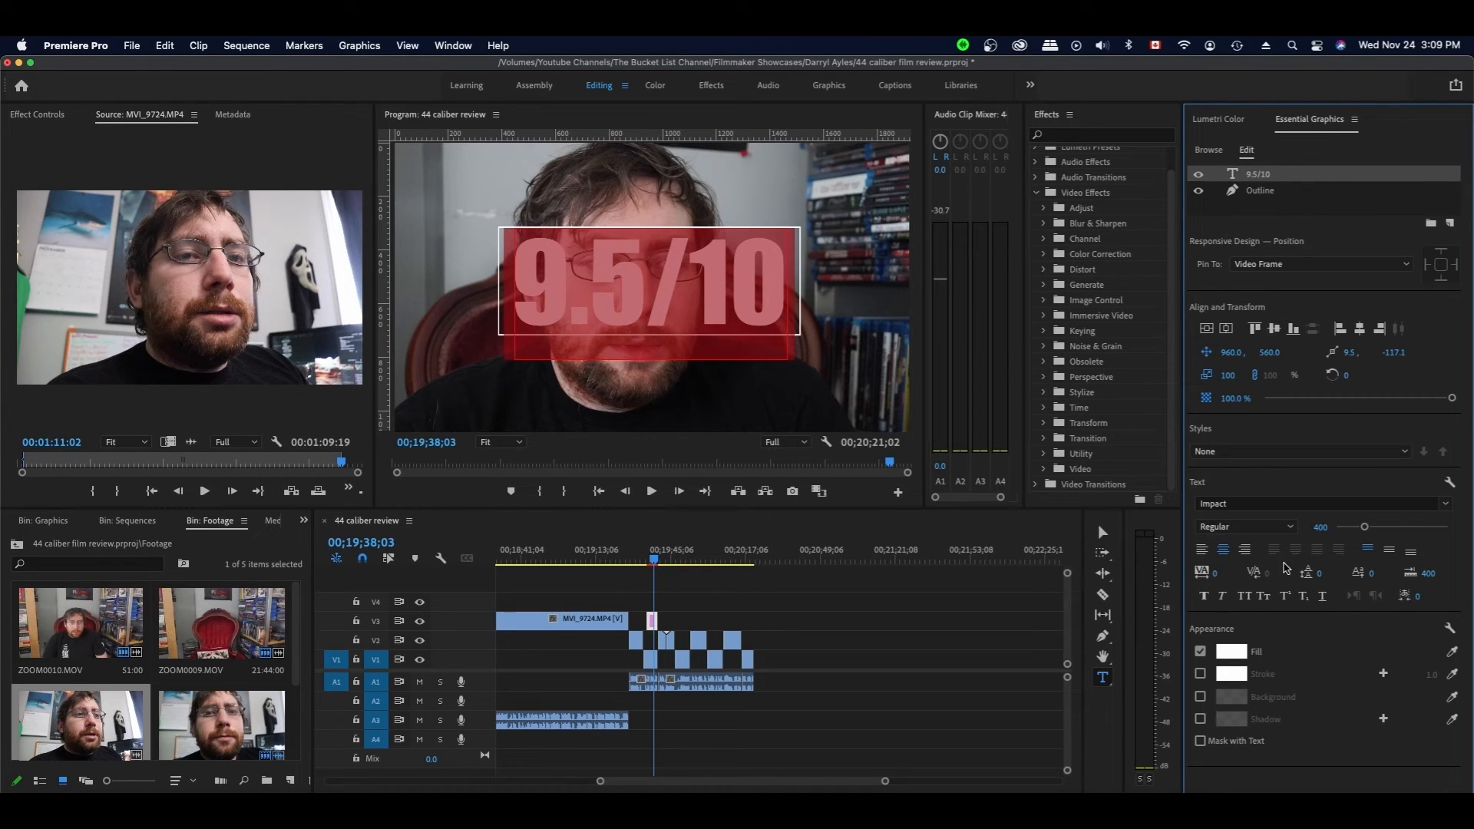
{"action": "left_click", "coordinate": [1249, 504]}
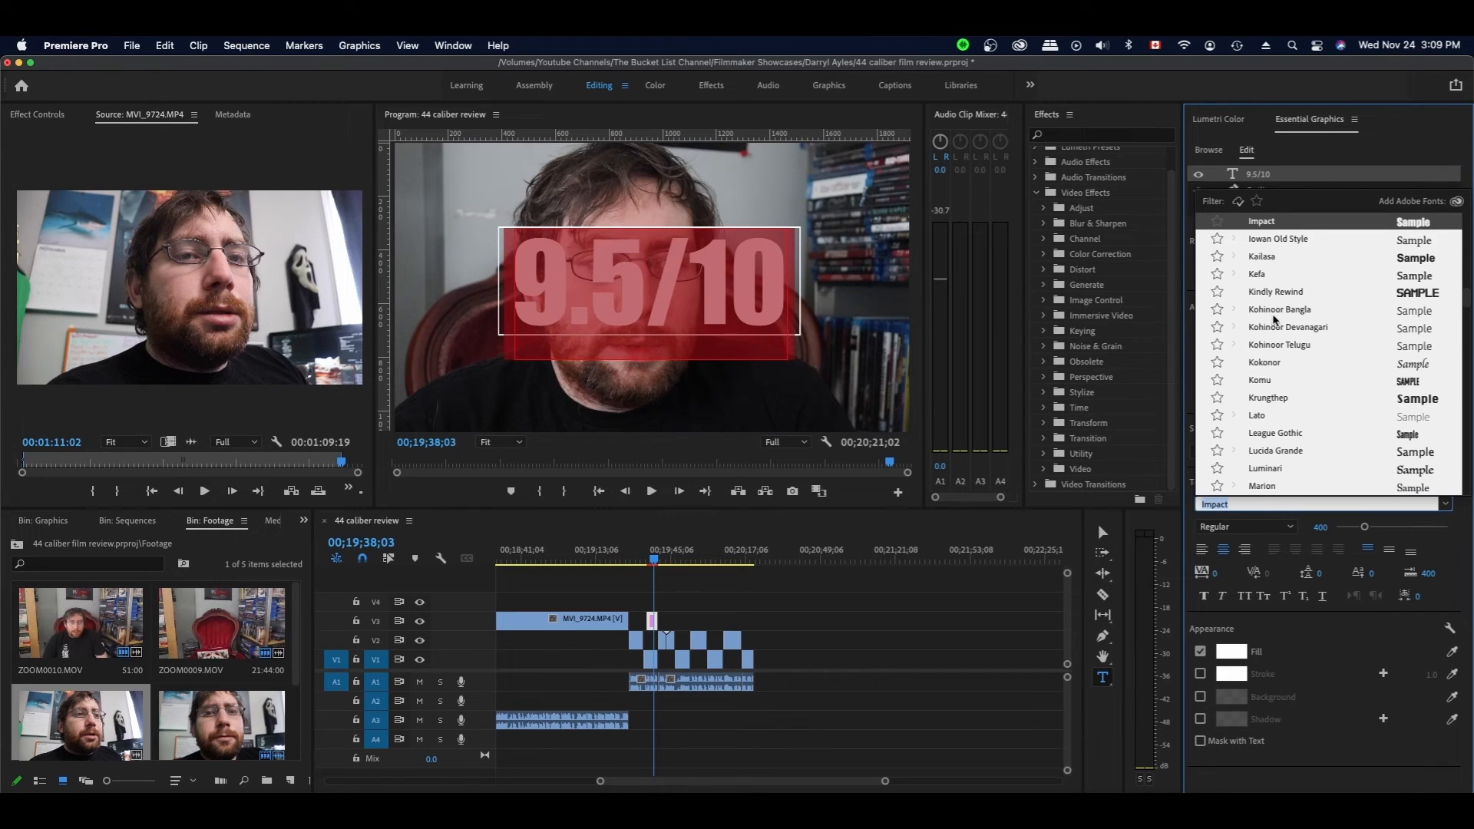
{"action": "scroll", "coordinate": [1278, 291], "scroll_direction": "up", "scroll_amount": 1}
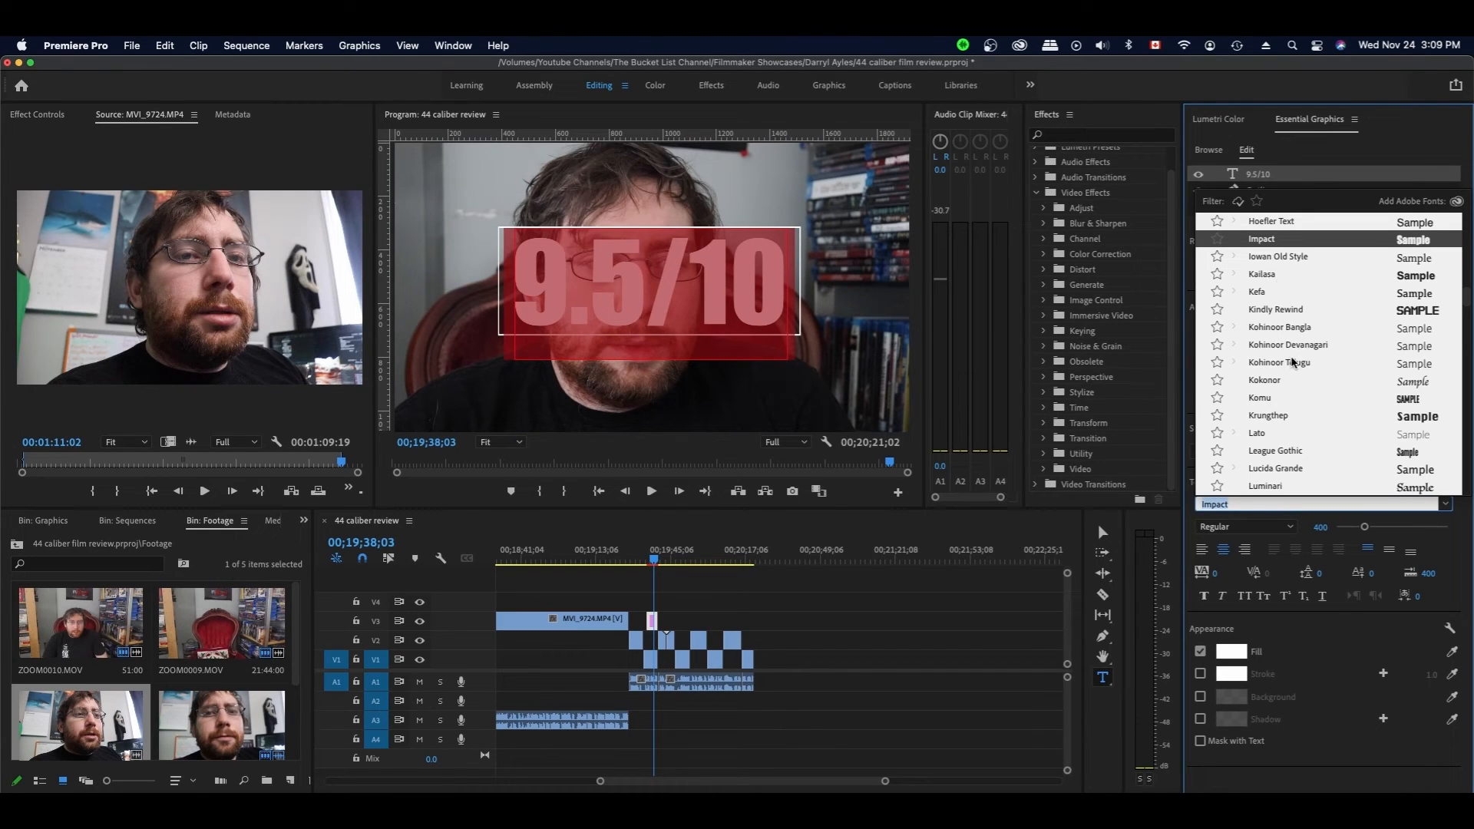
{"action": "left_click", "coordinate": [1275, 416]}
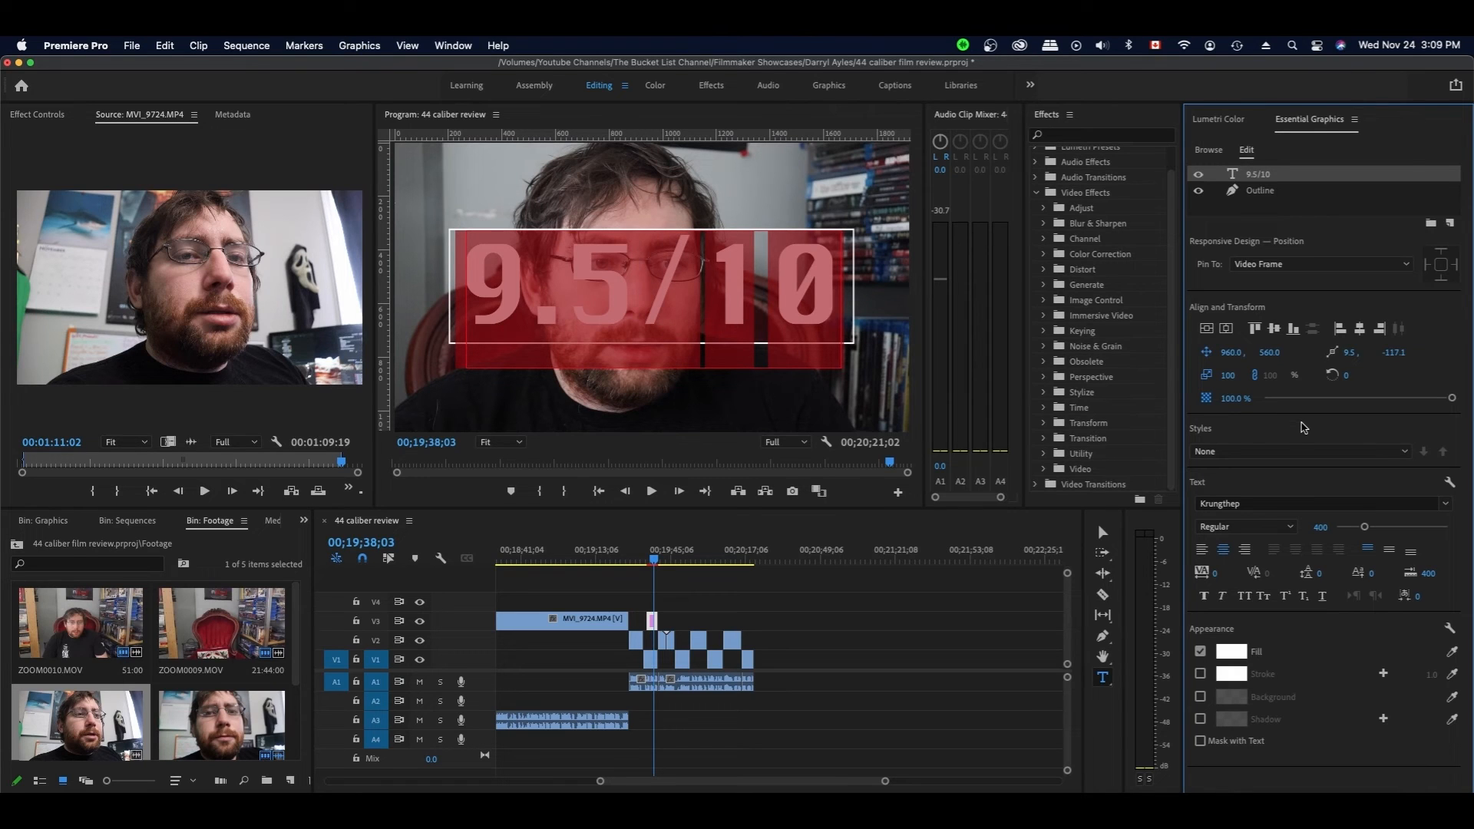
- Set the score title's font to Kindly Rewind
{"action": "left_click", "coordinate": [1263, 503]}
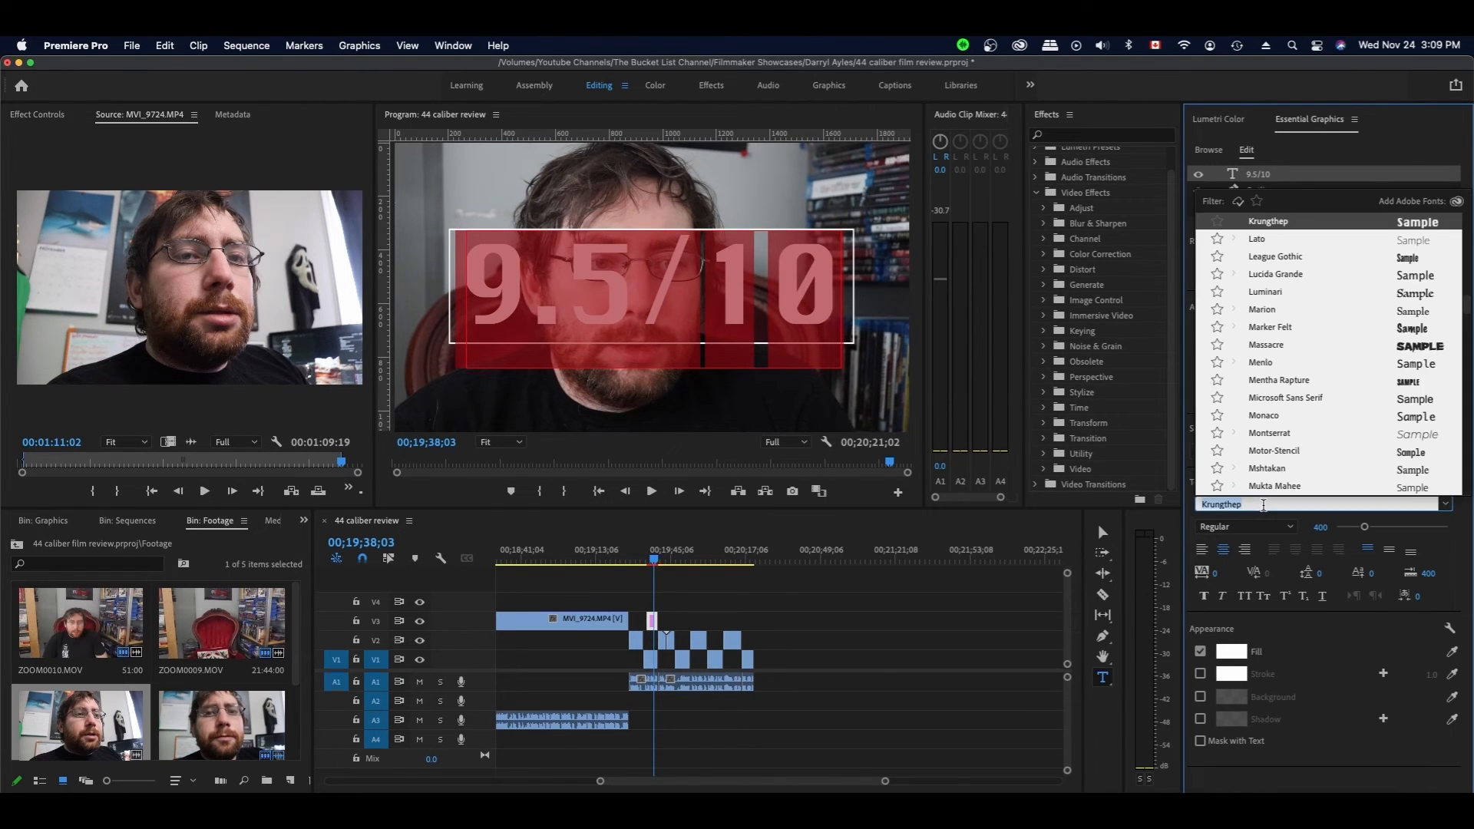
{"action": "scroll", "coordinate": [1275, 378], "scroll_direction": "up", "scroll_amount": 3}
{"action": "scroll", "coordinate": [1275, 378], "scroll_direction": "up", "scroll_amount": 1}
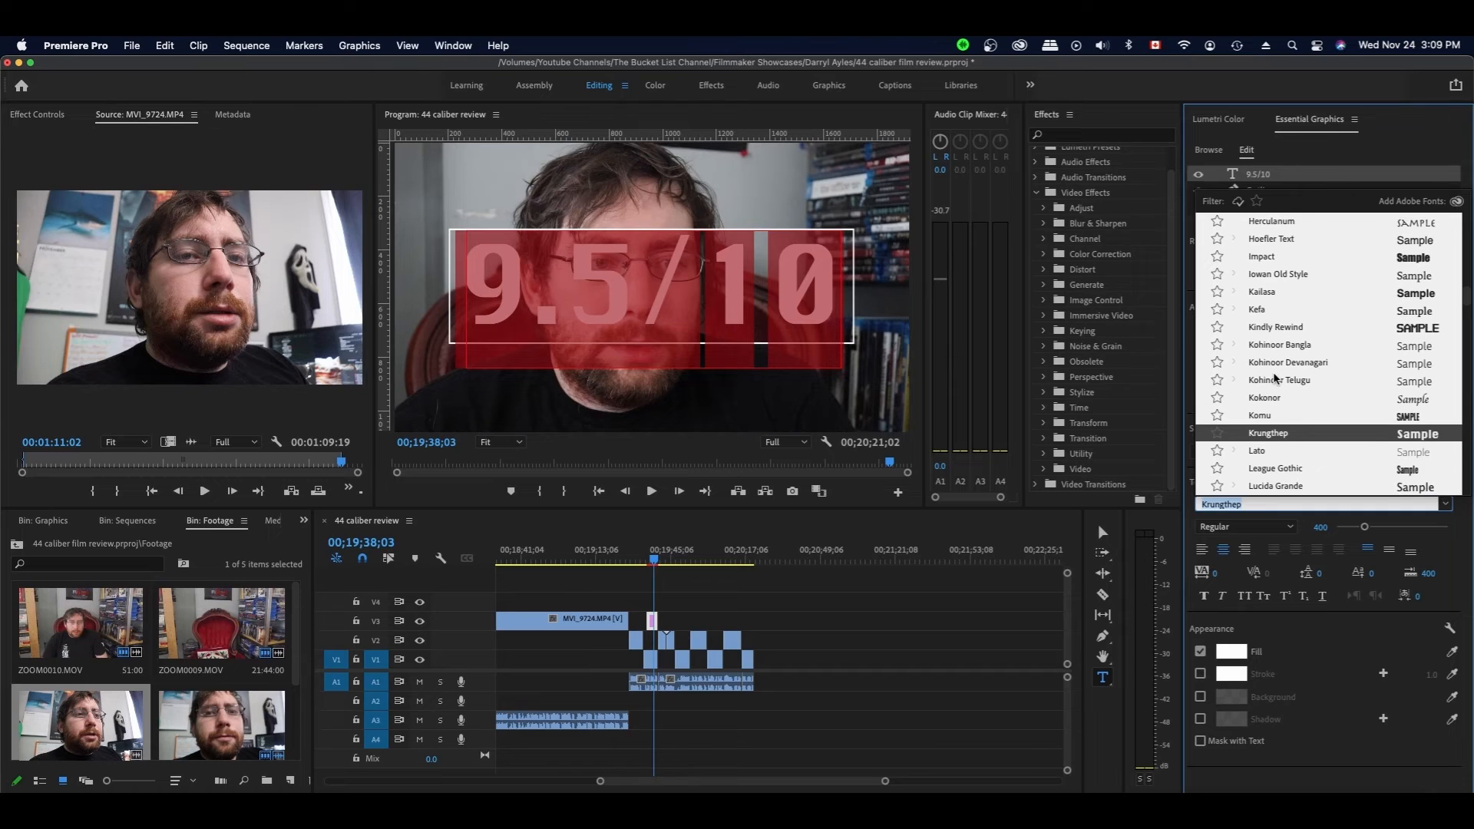
{"action": "left_click", "coordinate": [1275, 329]}
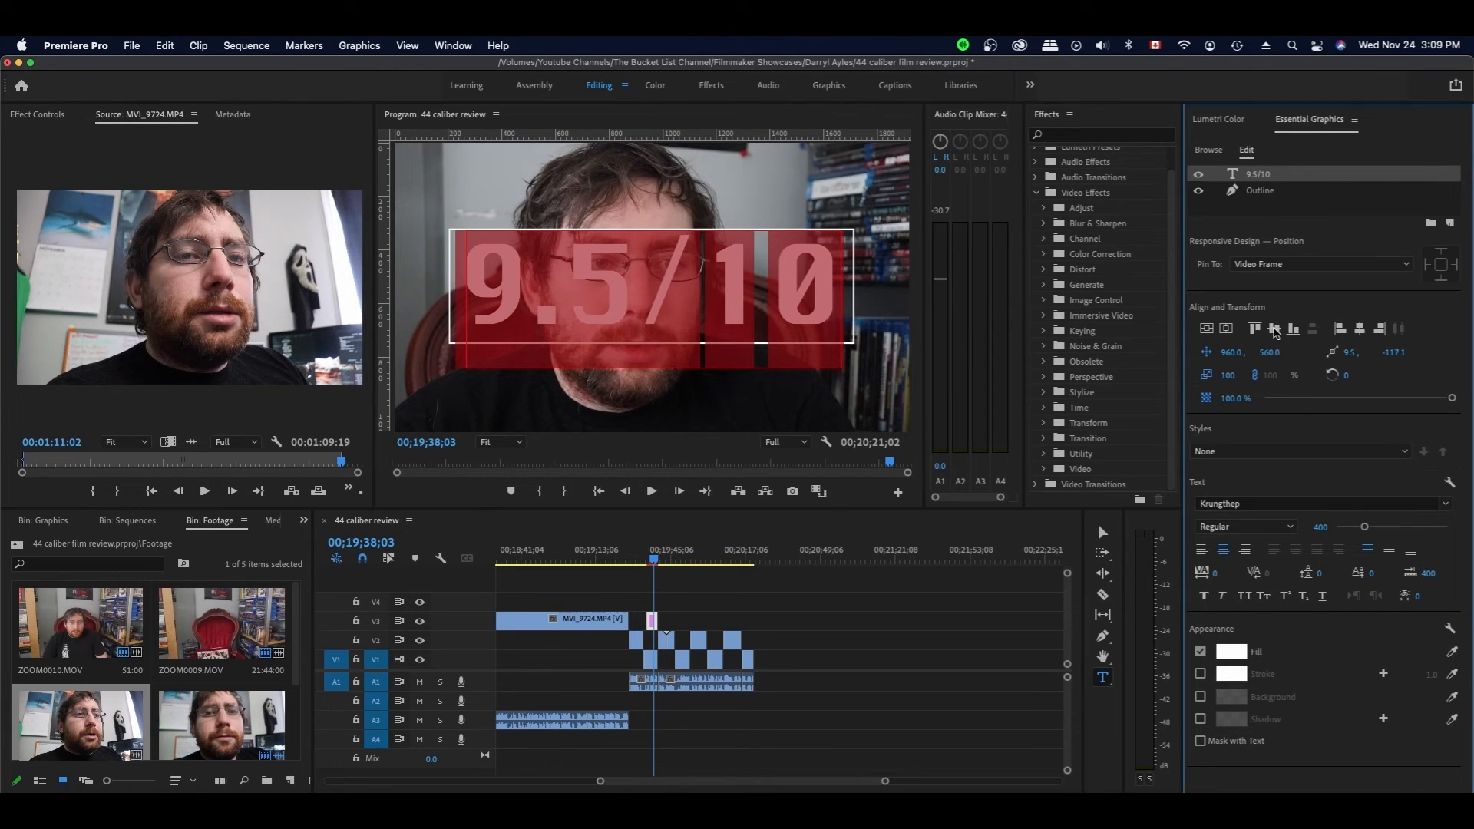
- Restyle the 9.5/10 title in Marker Felt Thin with a red fill
{"action": "left_click", "coordinate": [897, 532]}
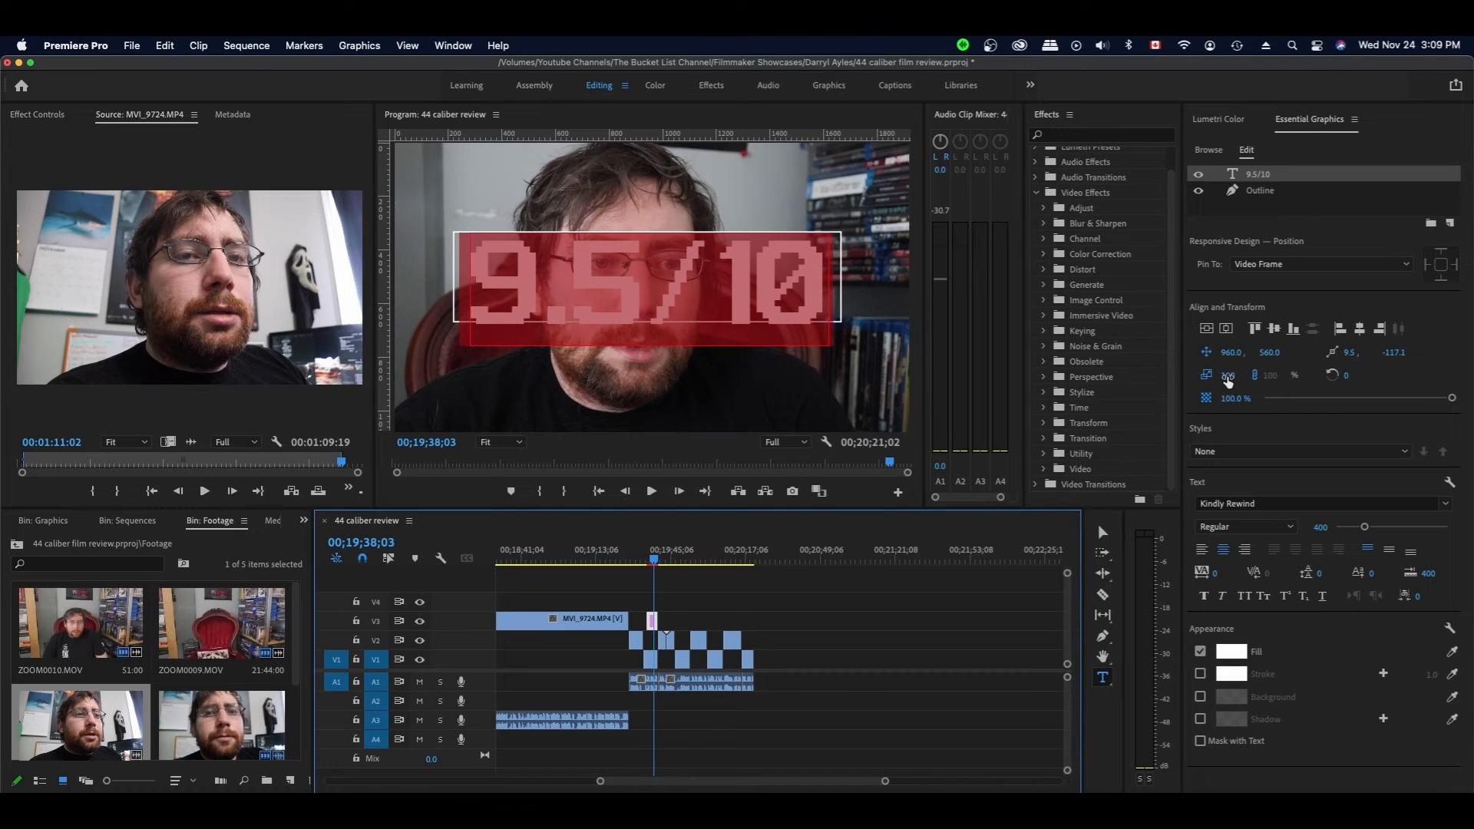
{"action": "left_click", "coordinate": [1220, 422]}
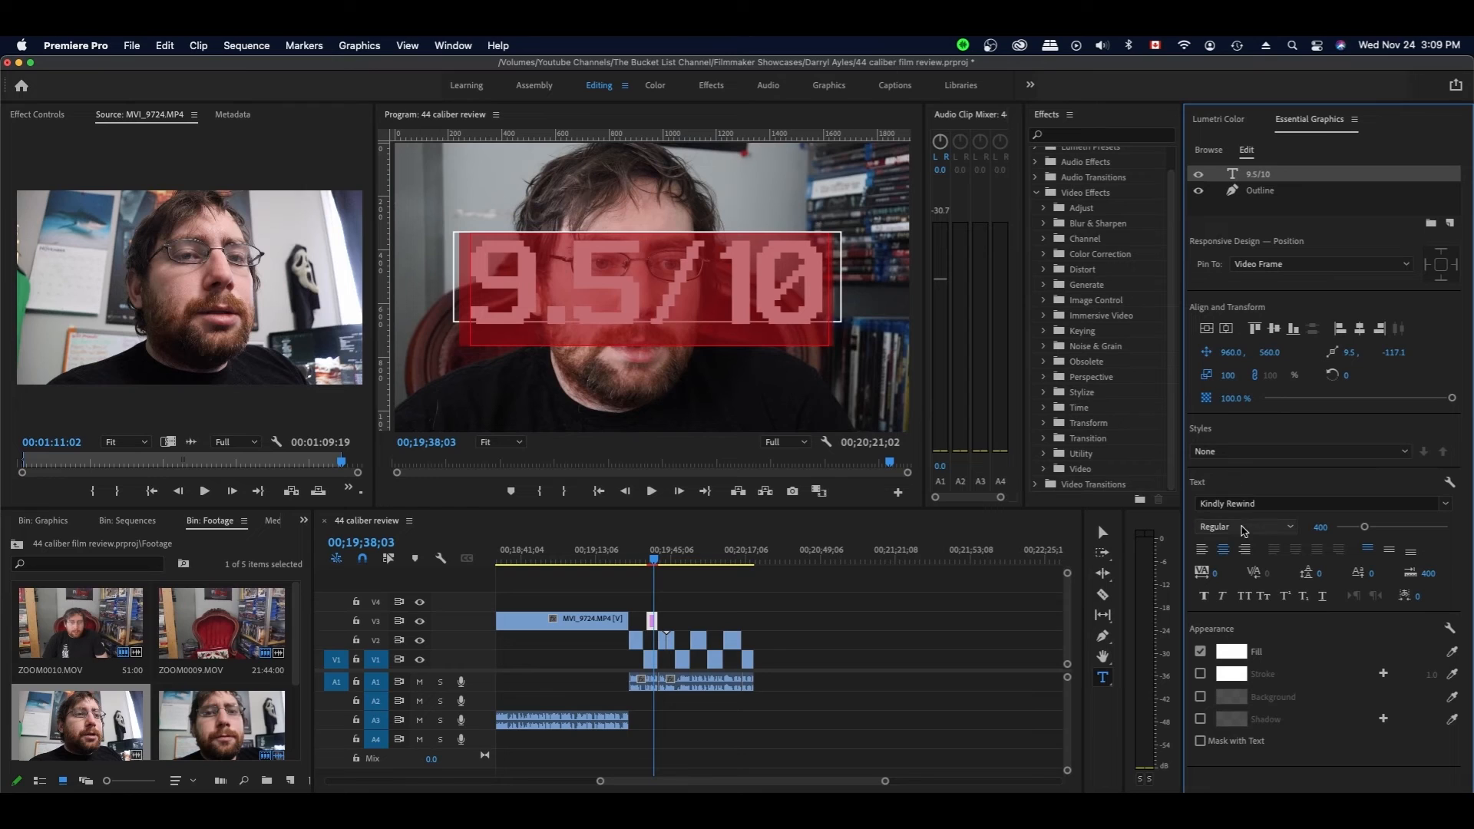
{"action": "left_click", "coordinate": [1257, 505]}
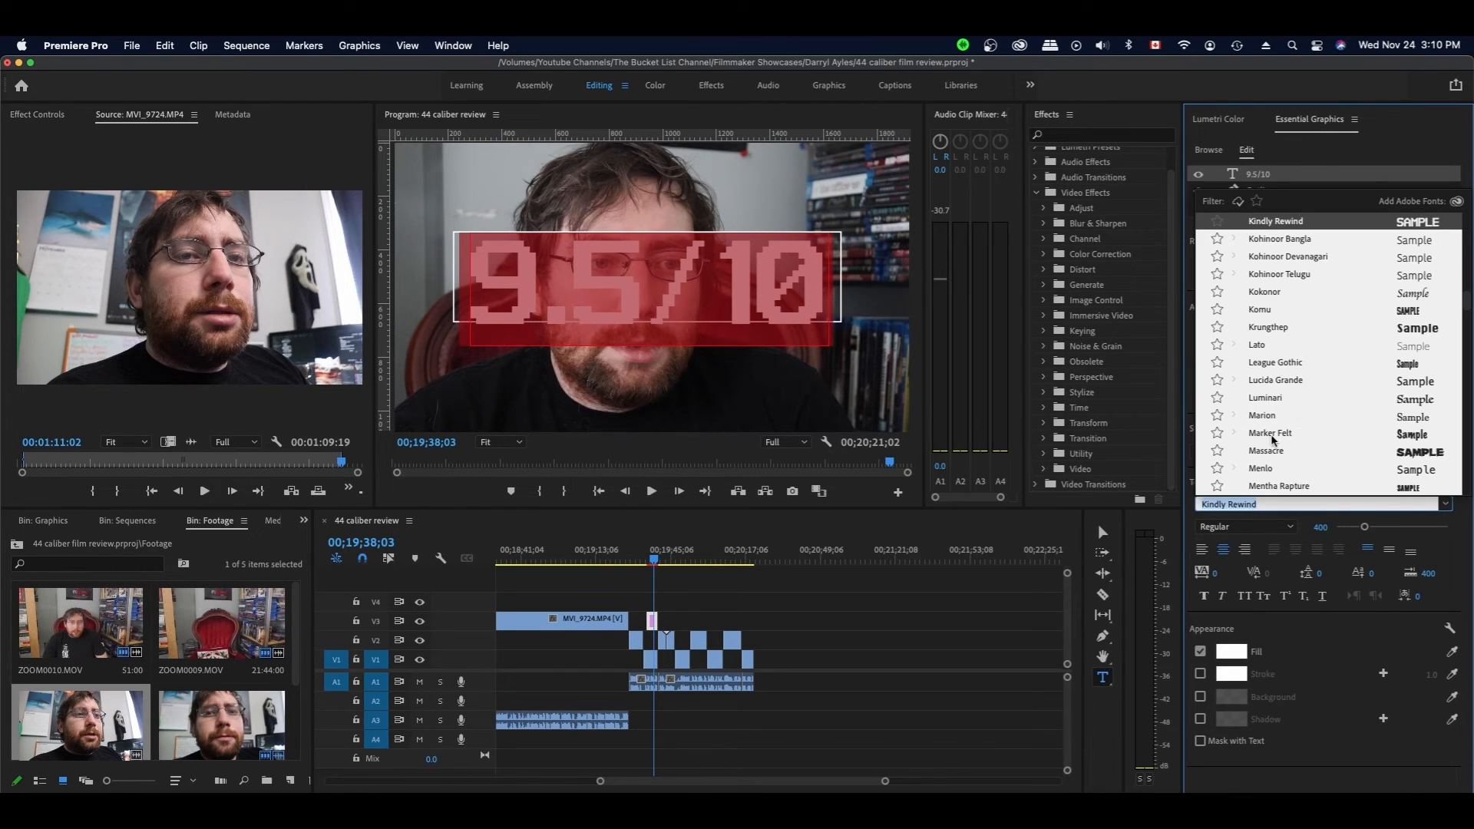
{"action": "key", "text": "Escape"}
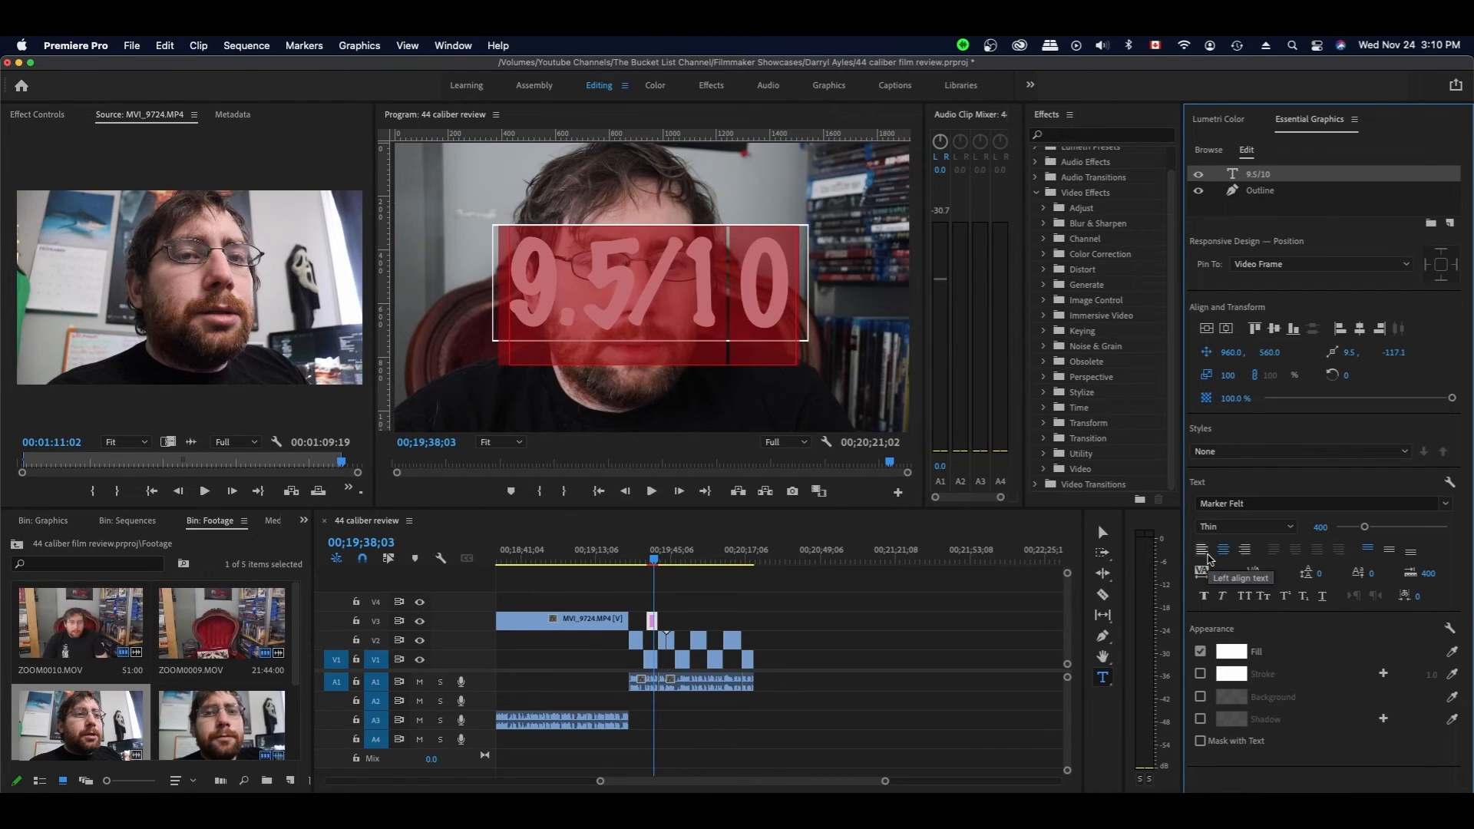
{"action": "left_click", "coordinate": [1245, 649]}
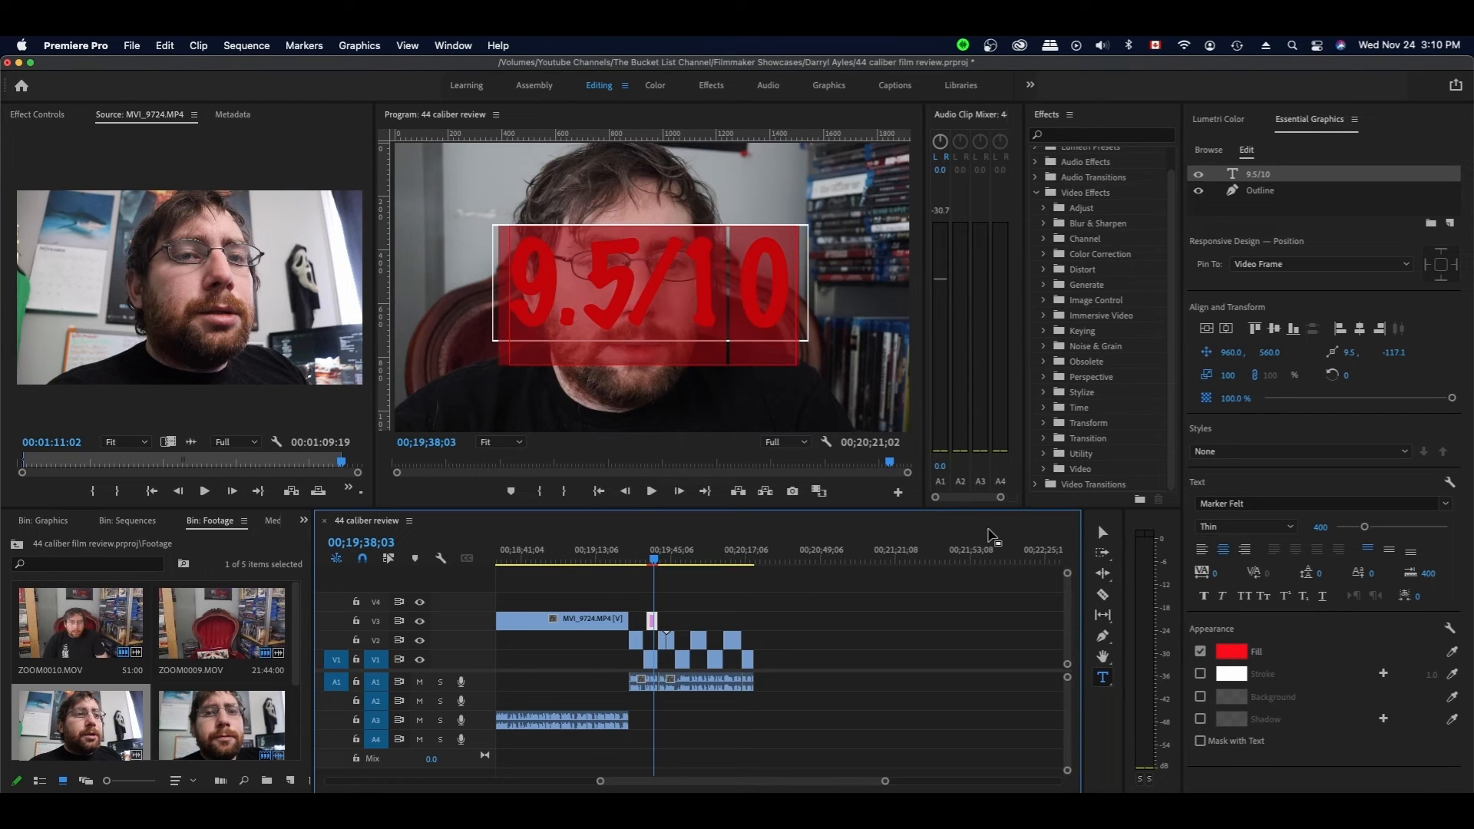
{"action": "left_click", "coordinate": [707, 590]}
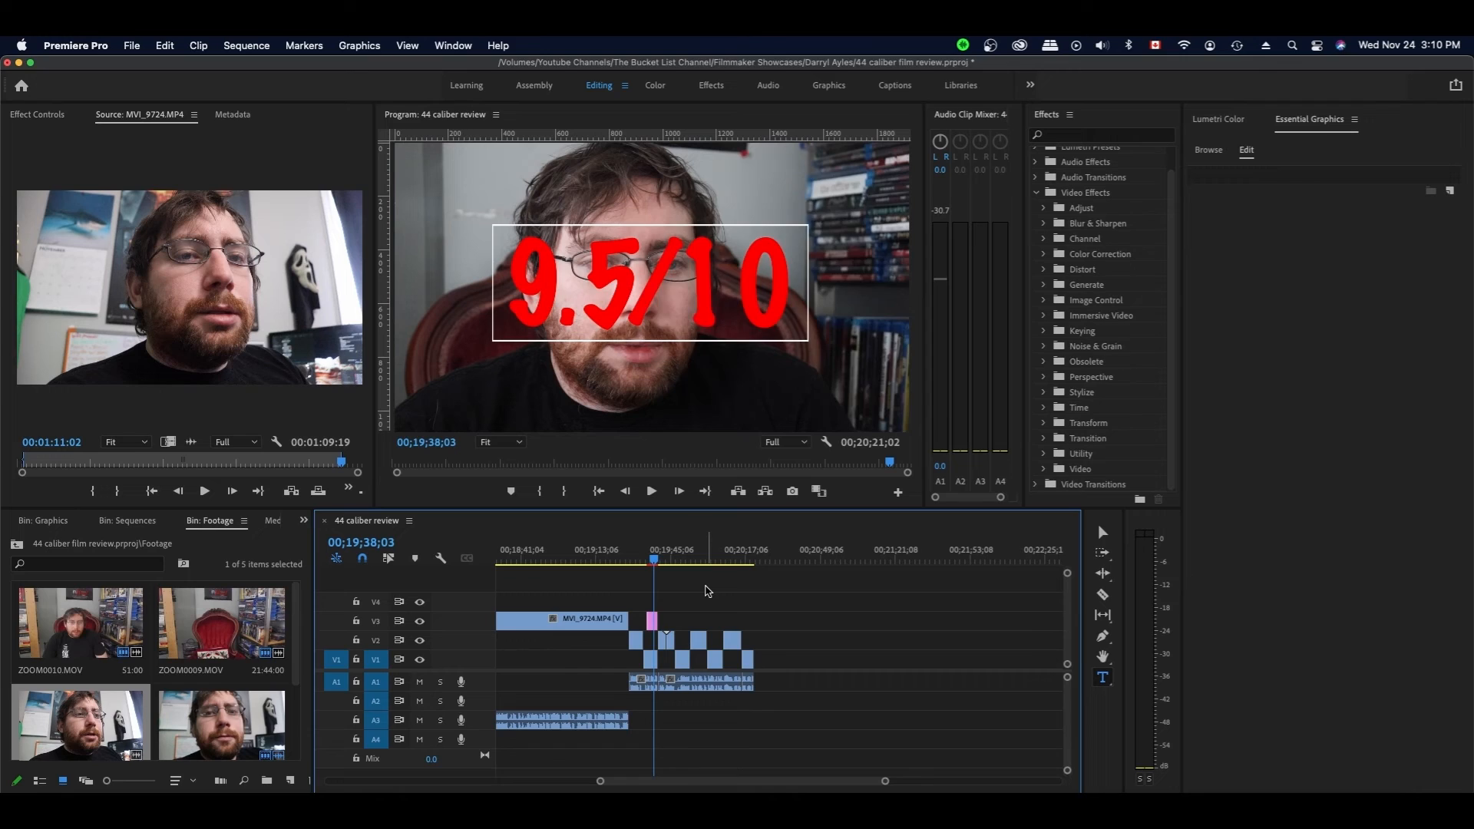
- Render a preview of the score title section
{"action": "key", "text": "Return"}
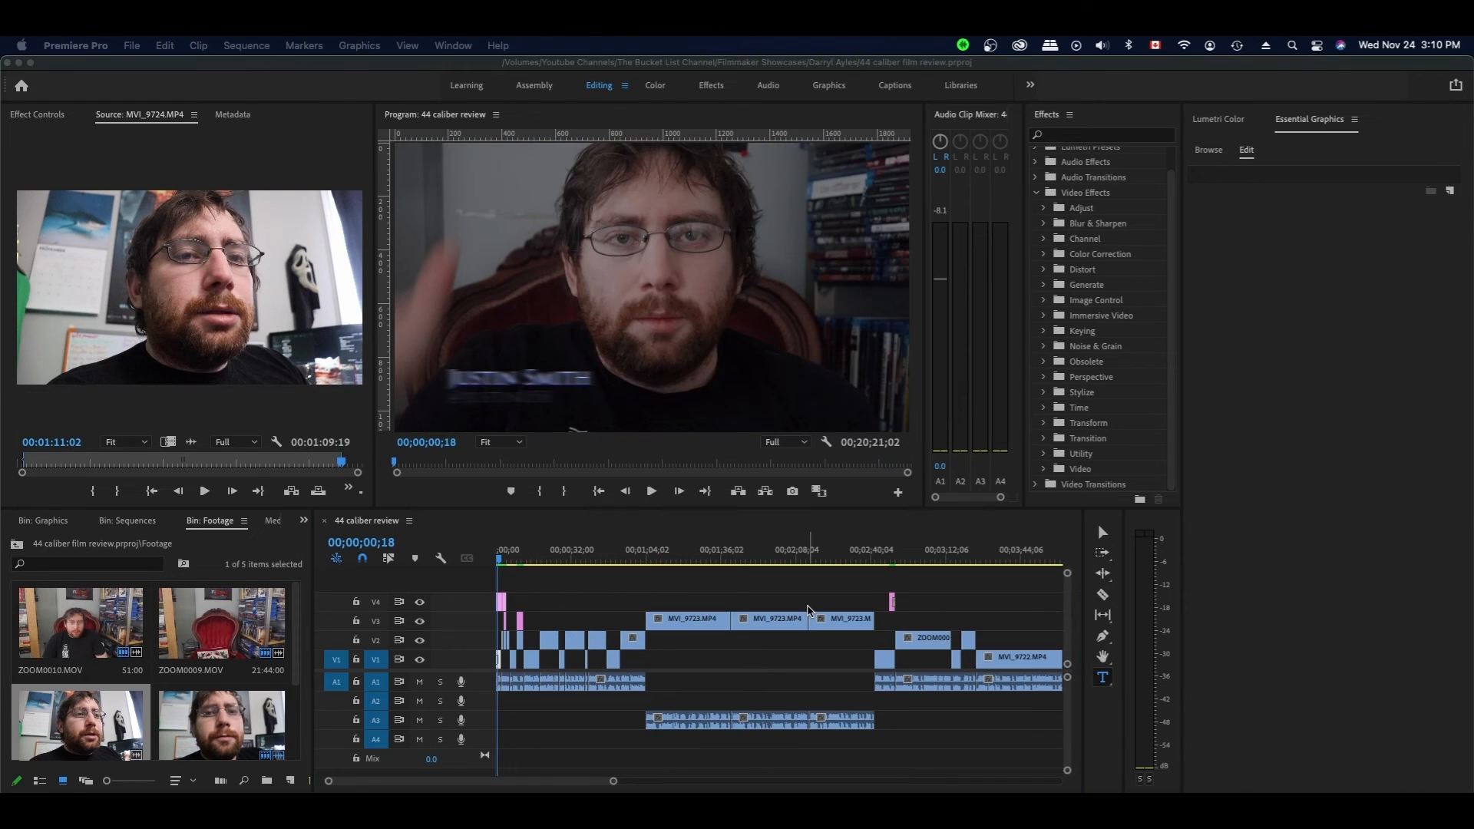
{"action": "scroll", "coordinate": [813, 606], "scroll_direction": "down", "scroll_amount": 4}
{"action": "scroll", "coordinate": [816, 605], "scroll_direction": "down", "scroll_amount": 8}
- Apply the default transition at the final clip's edit point, save, and play it back
{"action": "left_click", "coordinate": [679, 559]}
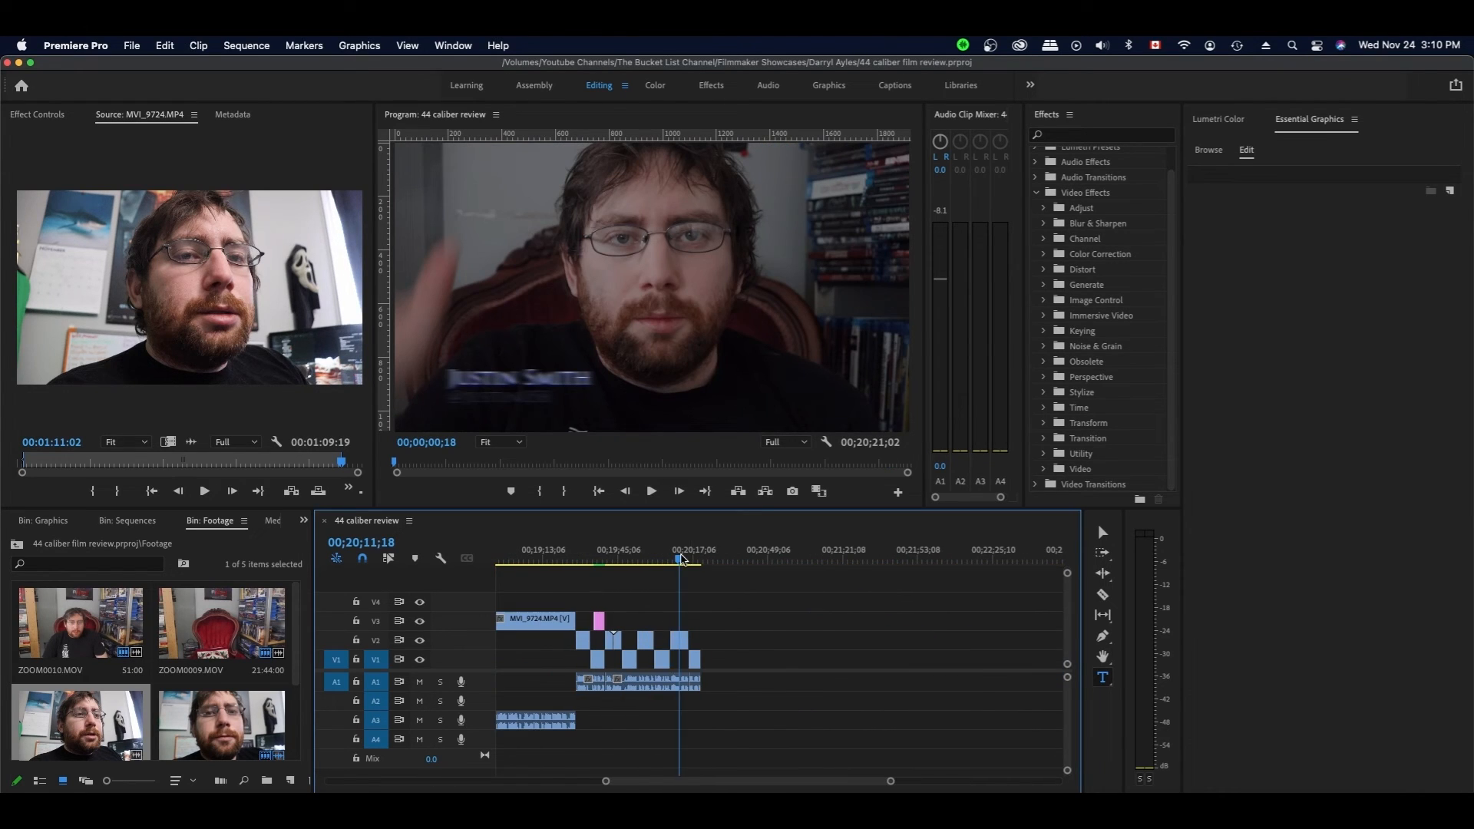
{"action": "left_click", "coordinate": [698, 659]}
{"action": "right_click", "coordinate": [699, 659]}
{"action": "left_click", "coordinate": [785, 771]}
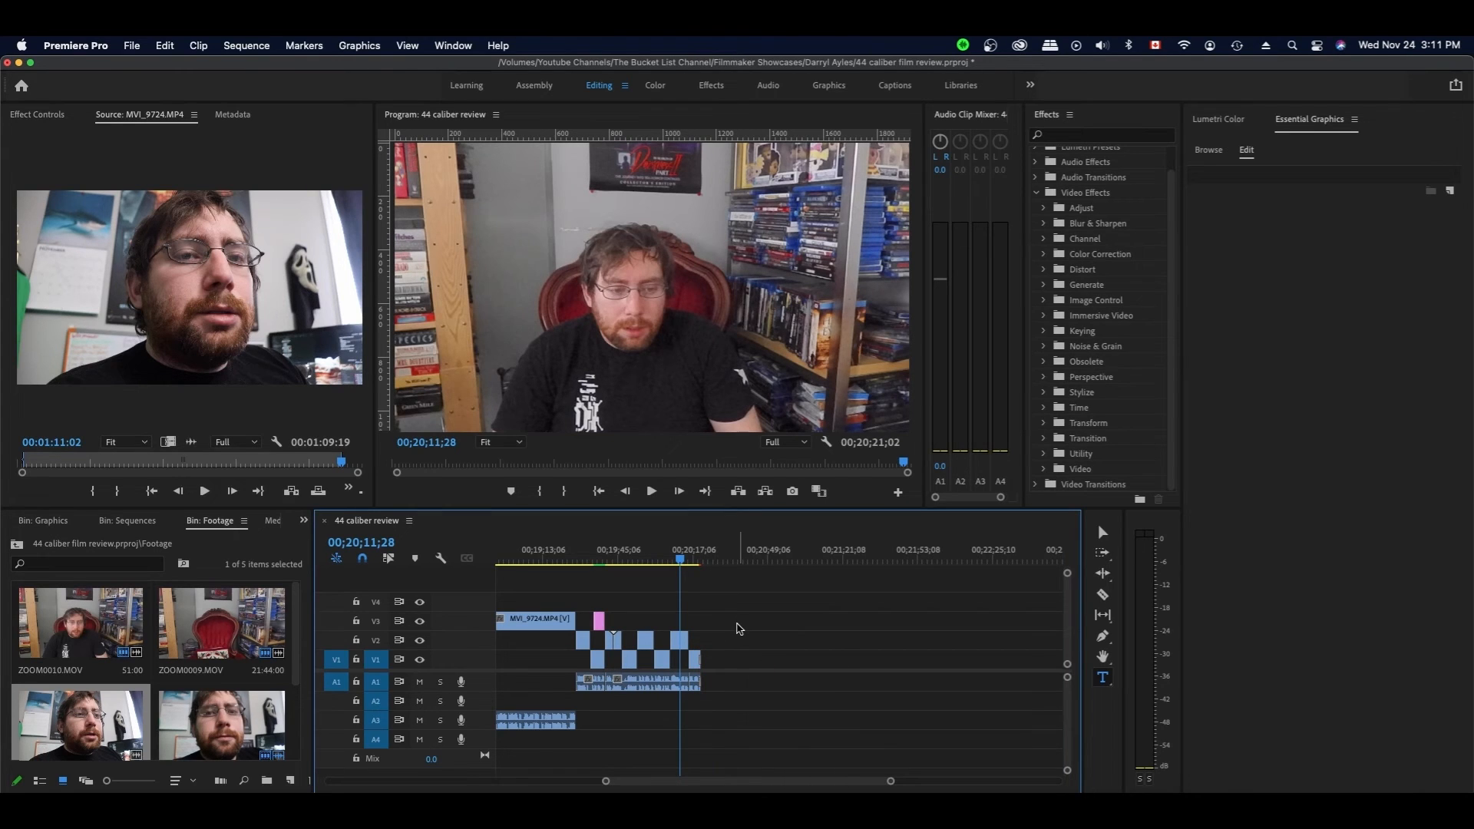
{"action": "key", "text": "super+s"}
{"action": "left_click", "coordinate": [594, 560]}
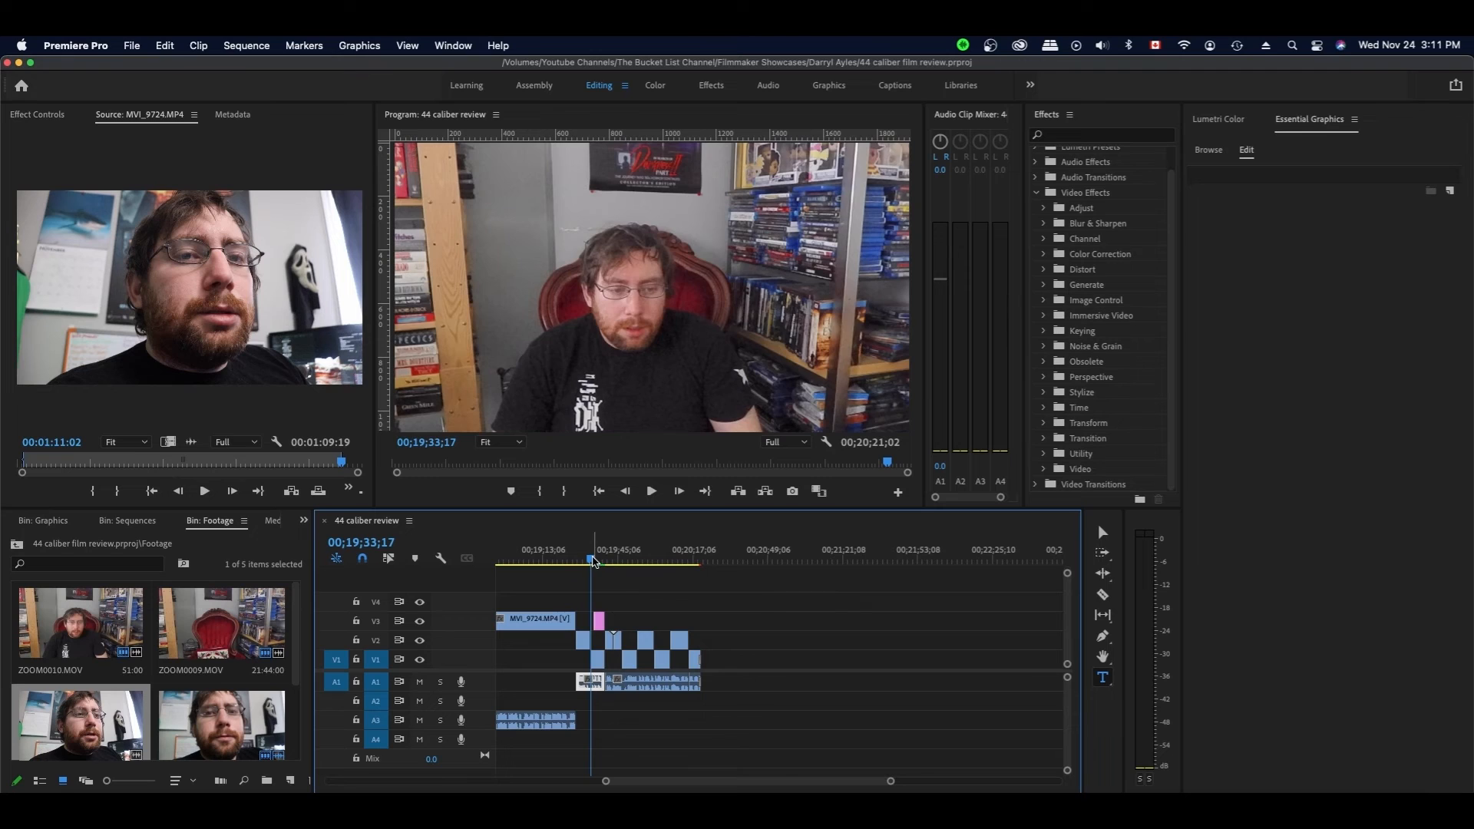
{"action": "key", "text": "space"}
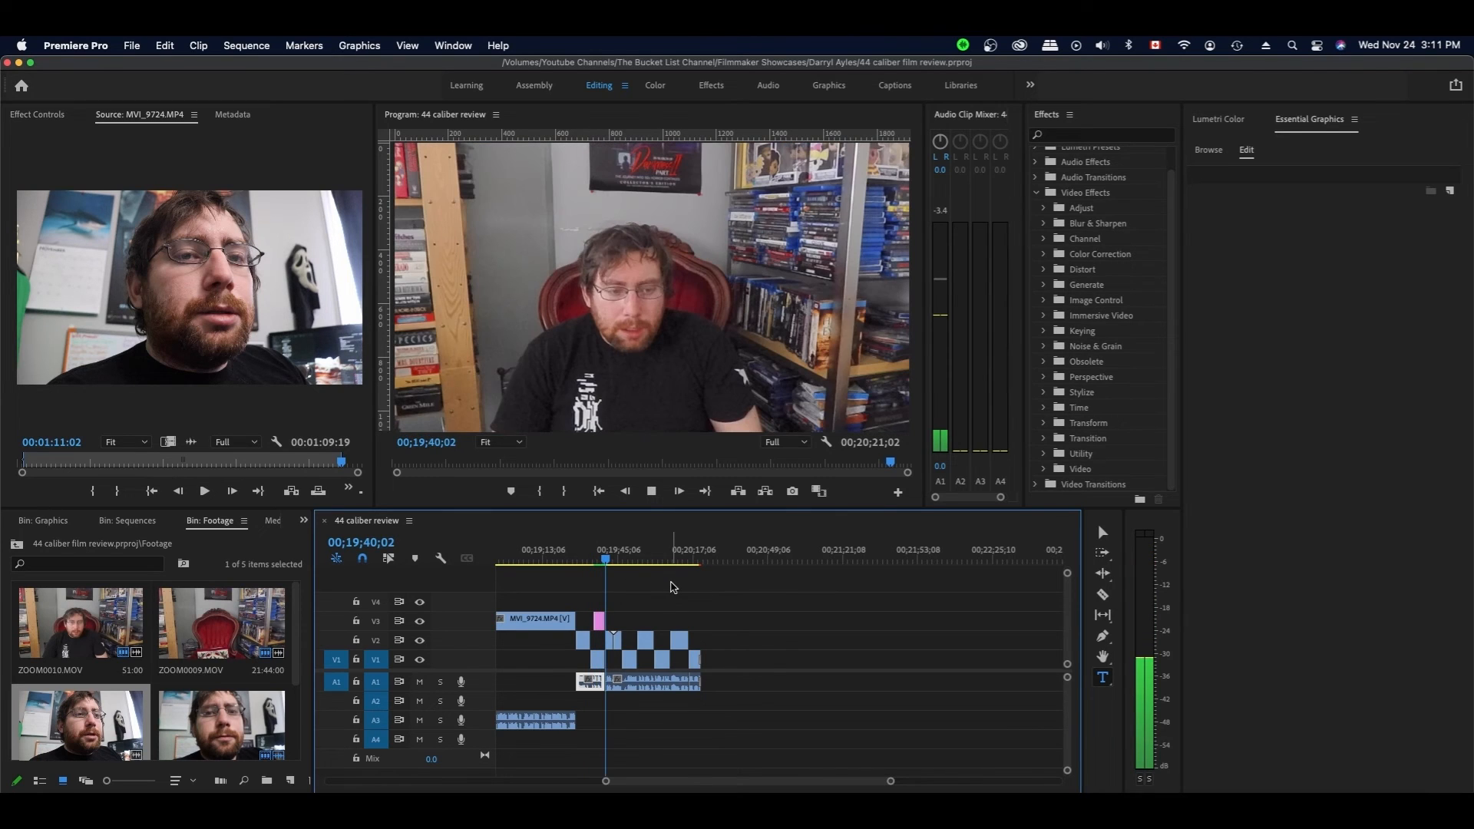
{"action": "key", "text": "space"}
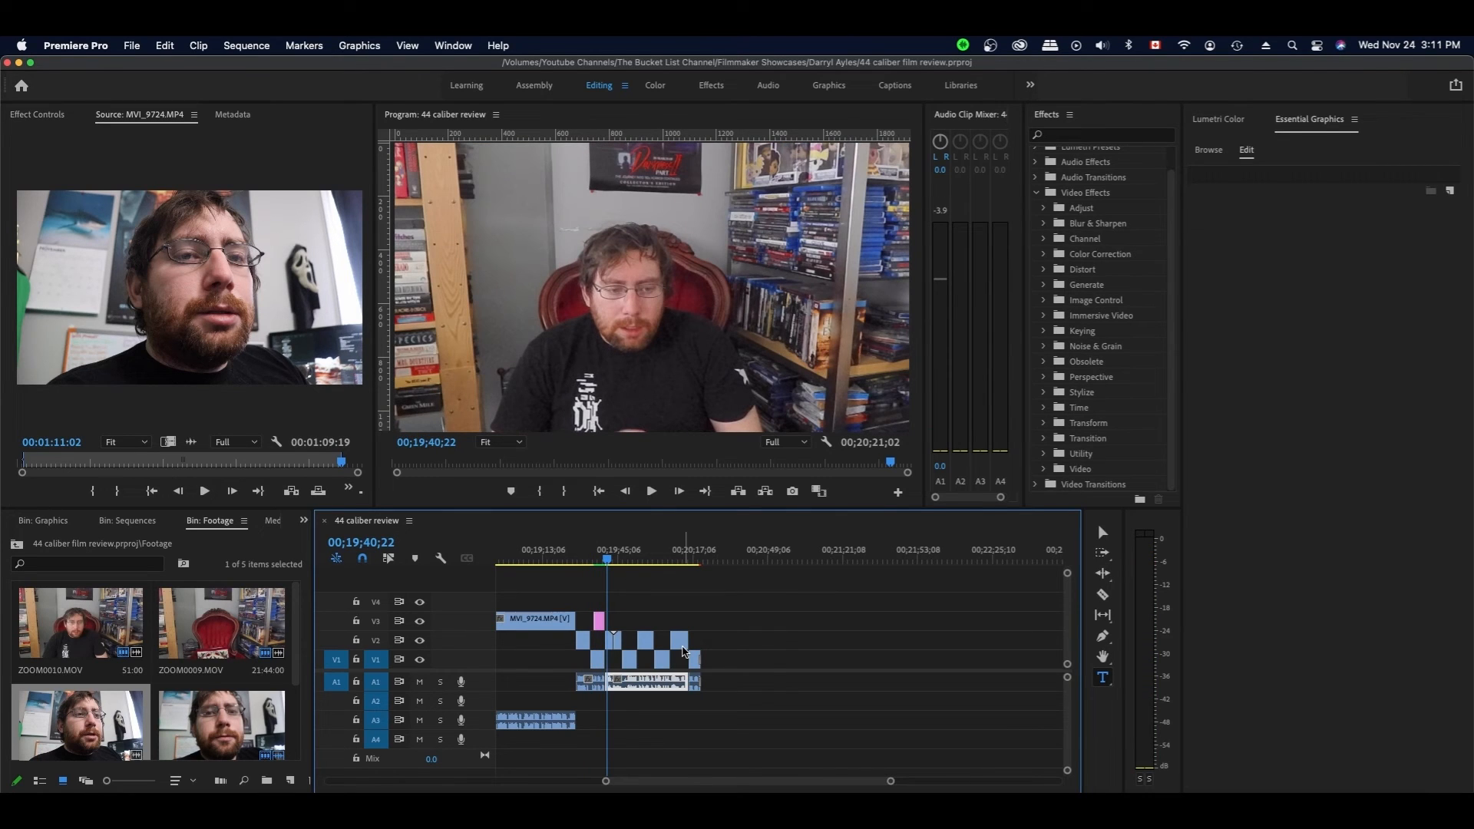
- Drag the Like and Subscribe Clouds template from My Templates onto V3 at the playhead
{"action": "left_click", "coordinate": [1211, 152]}
{"action": "scroll", "coordinate": [1253, 545], "scroll_direction": "down", "scroll_amount": 6}
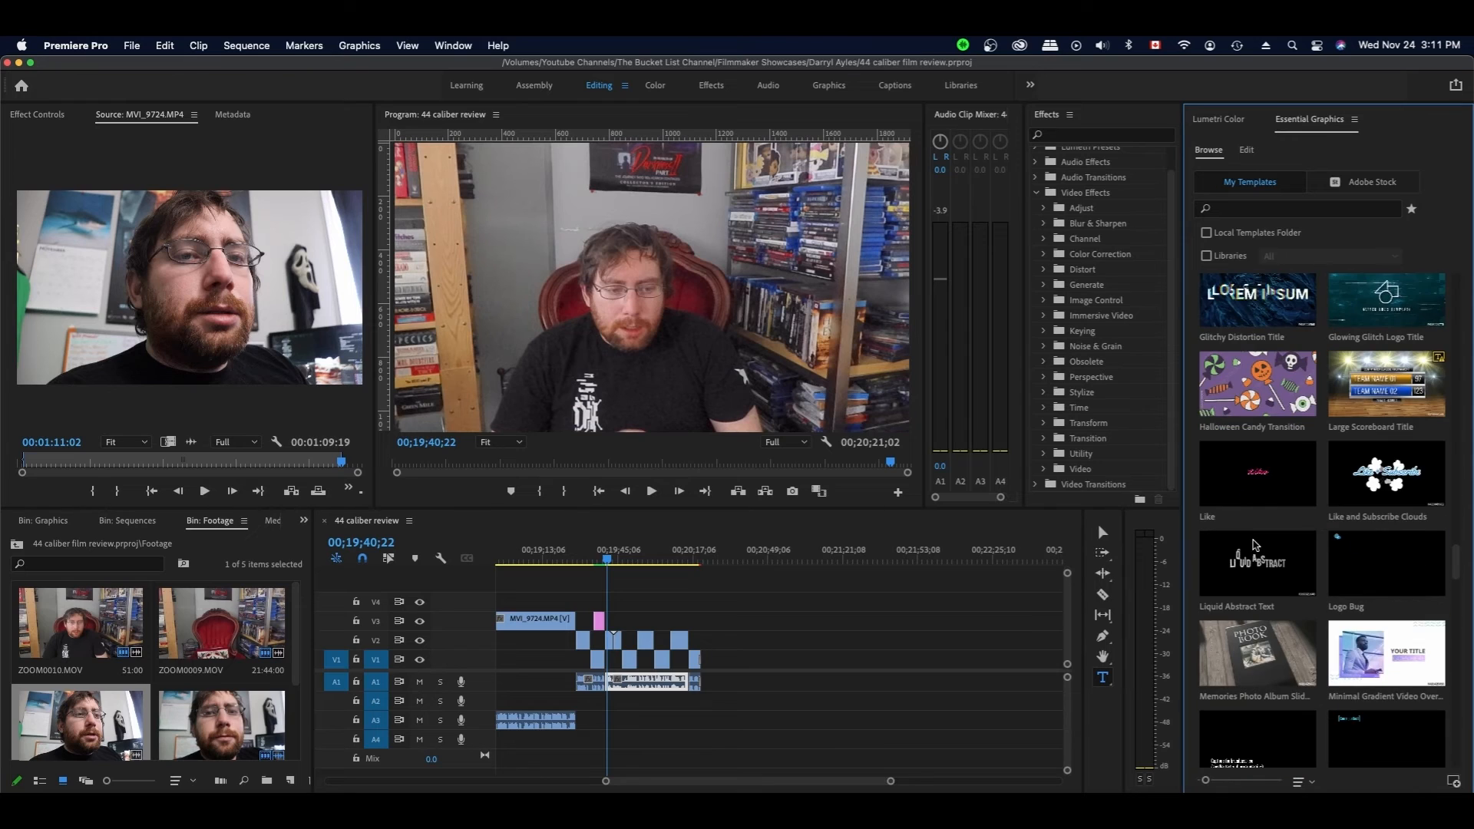
{"action": "scroll", "coordinate": [1382, 478], "scroll_direction": "down", "scroll_amount": 1}
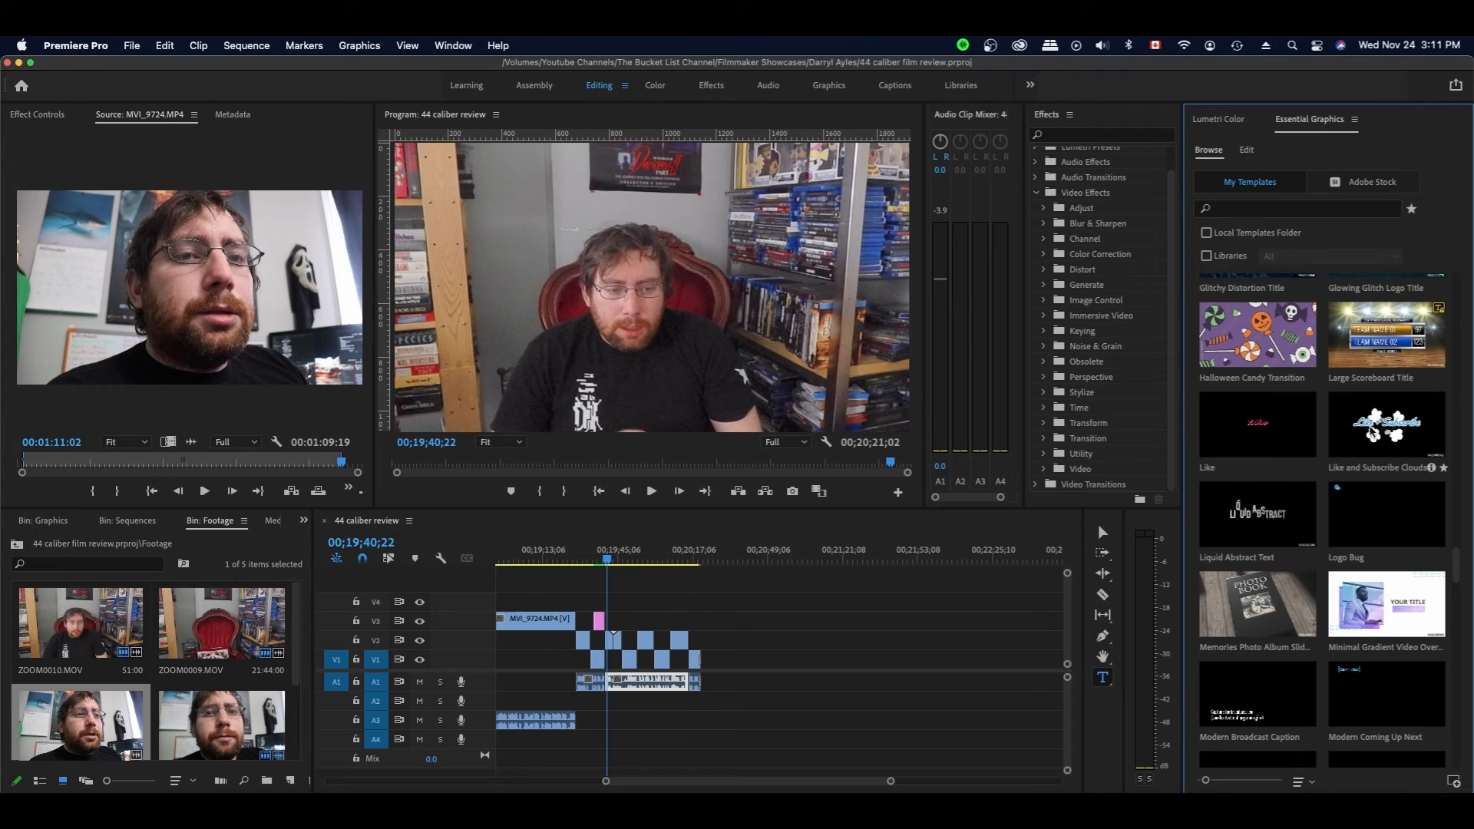
{"action": "left_click_drag", "start_coordinate": [1400, 426], "coordinate": [665, 621]}
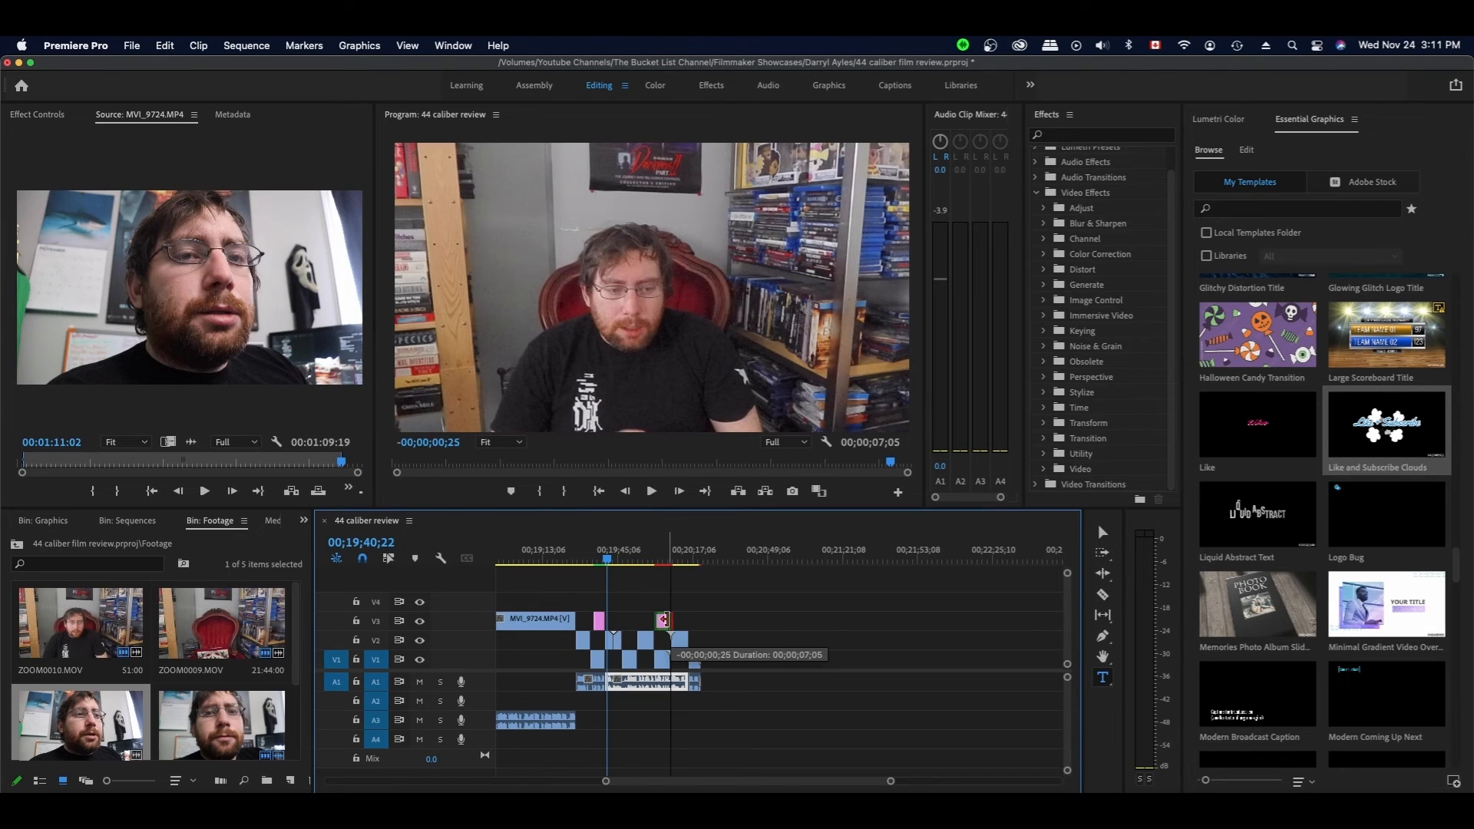
- Scrub through the new Like + Subscribe title, then begin placing the Liquid Abstract Text template
{"action": "left_click", "coordinate": [659, 560]}
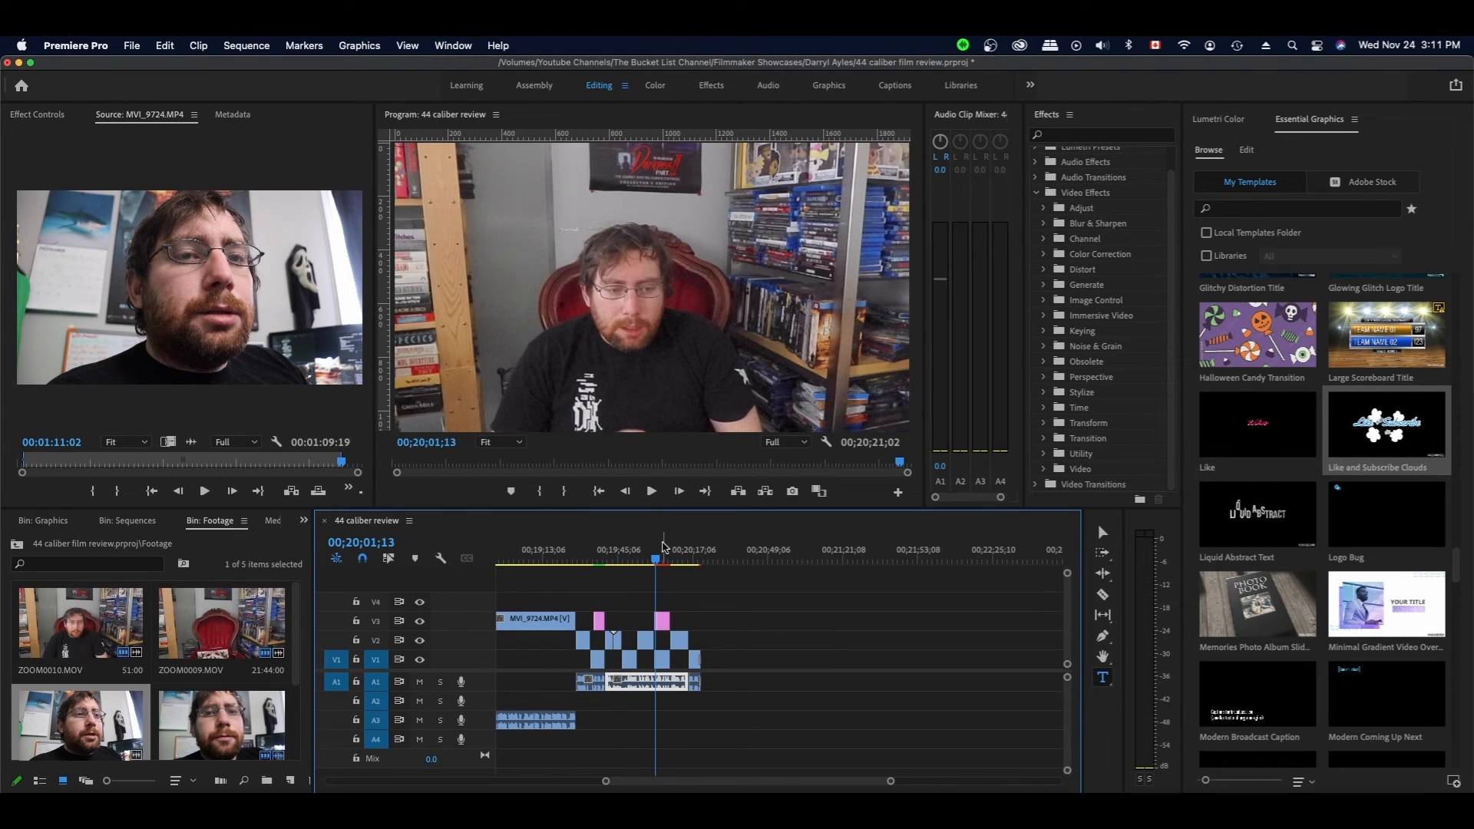
{"action": "left_click_drag", "start_coordinate": [658, 559], "coordinate": [660, 562]}
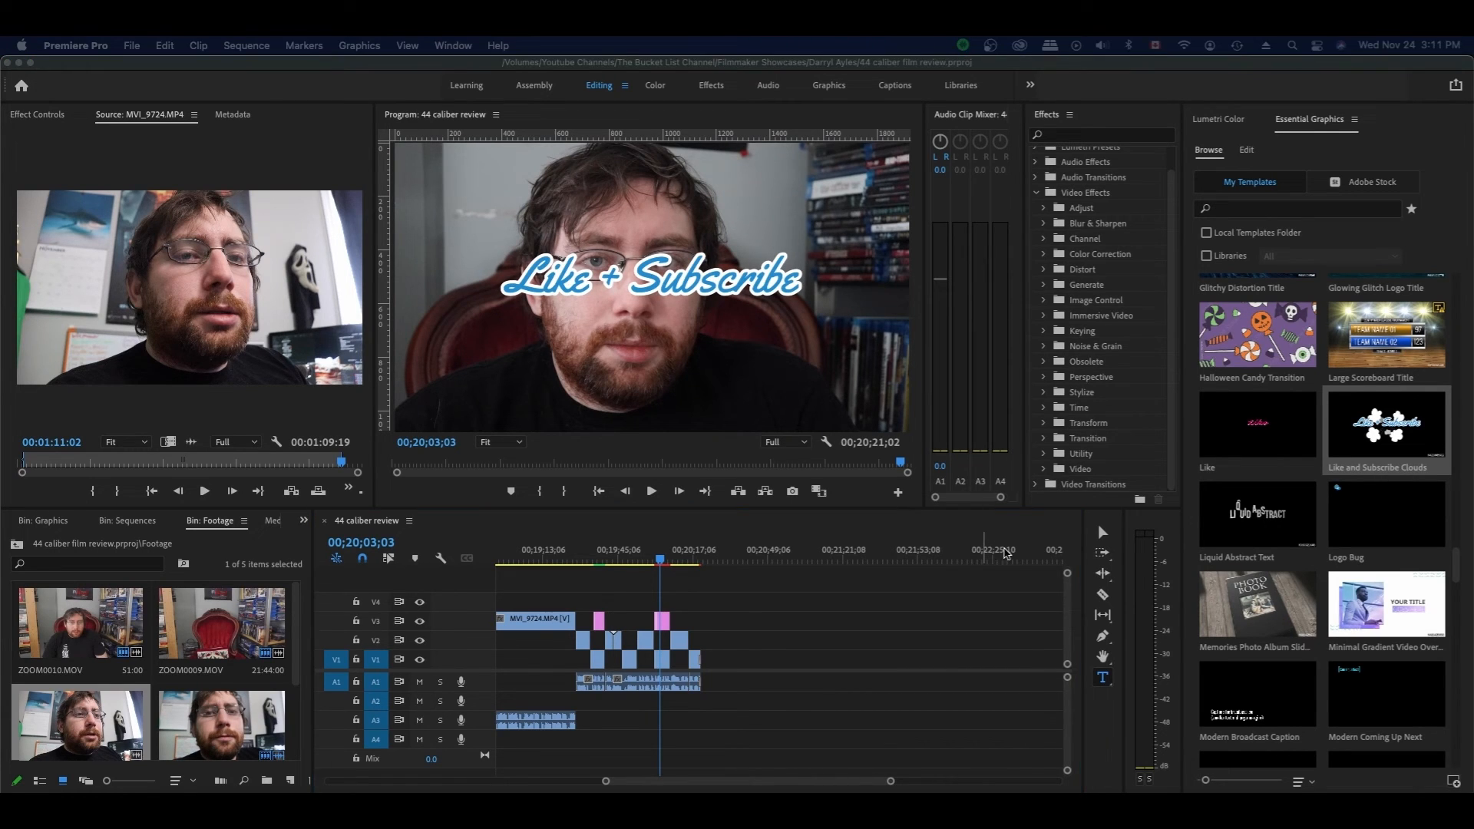
{"action": "left_click", "coordinate": [1262, 522]}
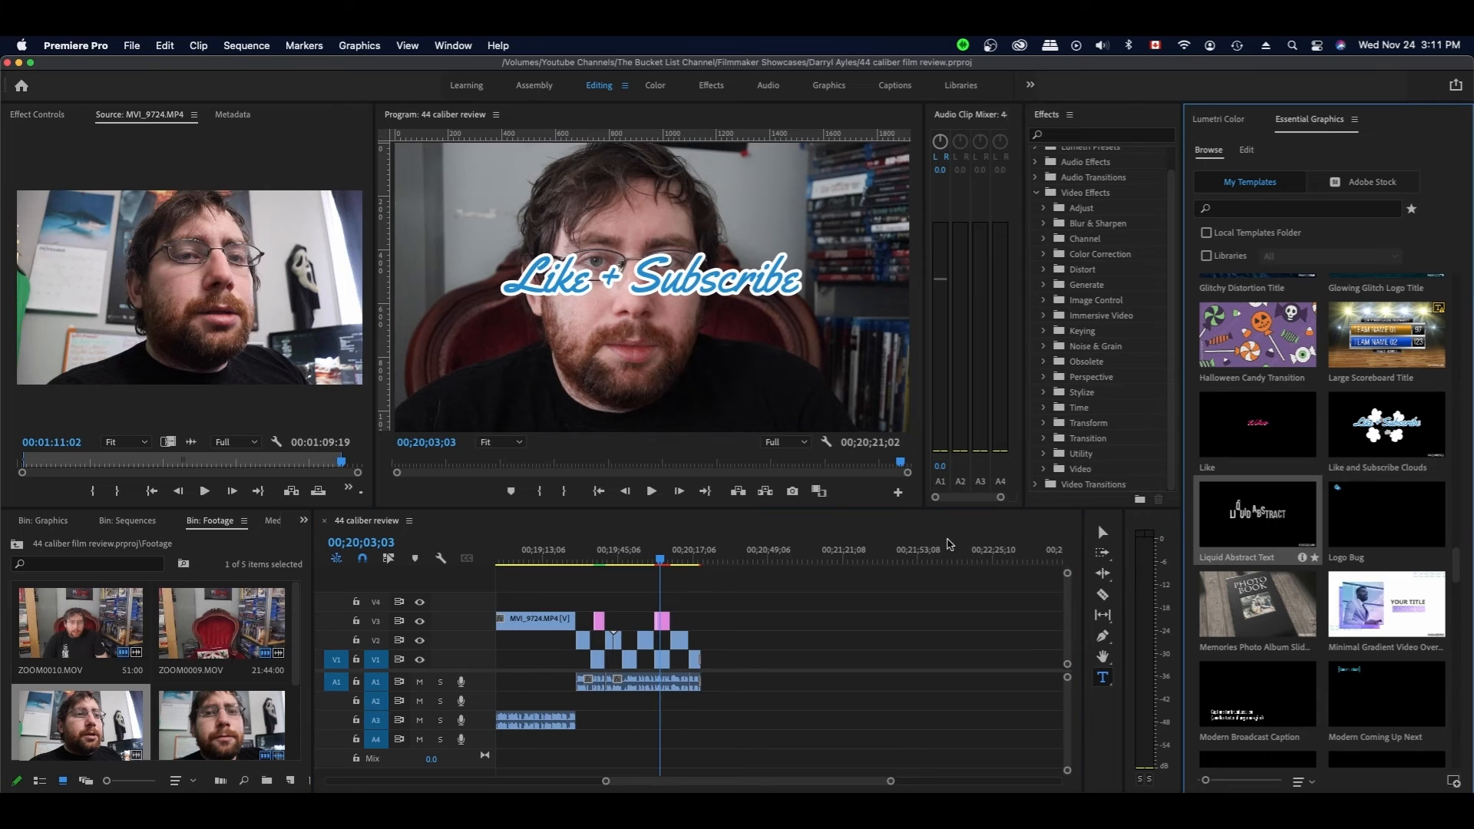
{"action": "left_click_drag", "start_coordinate": [645, 592], "coordinate": [658, 588]}
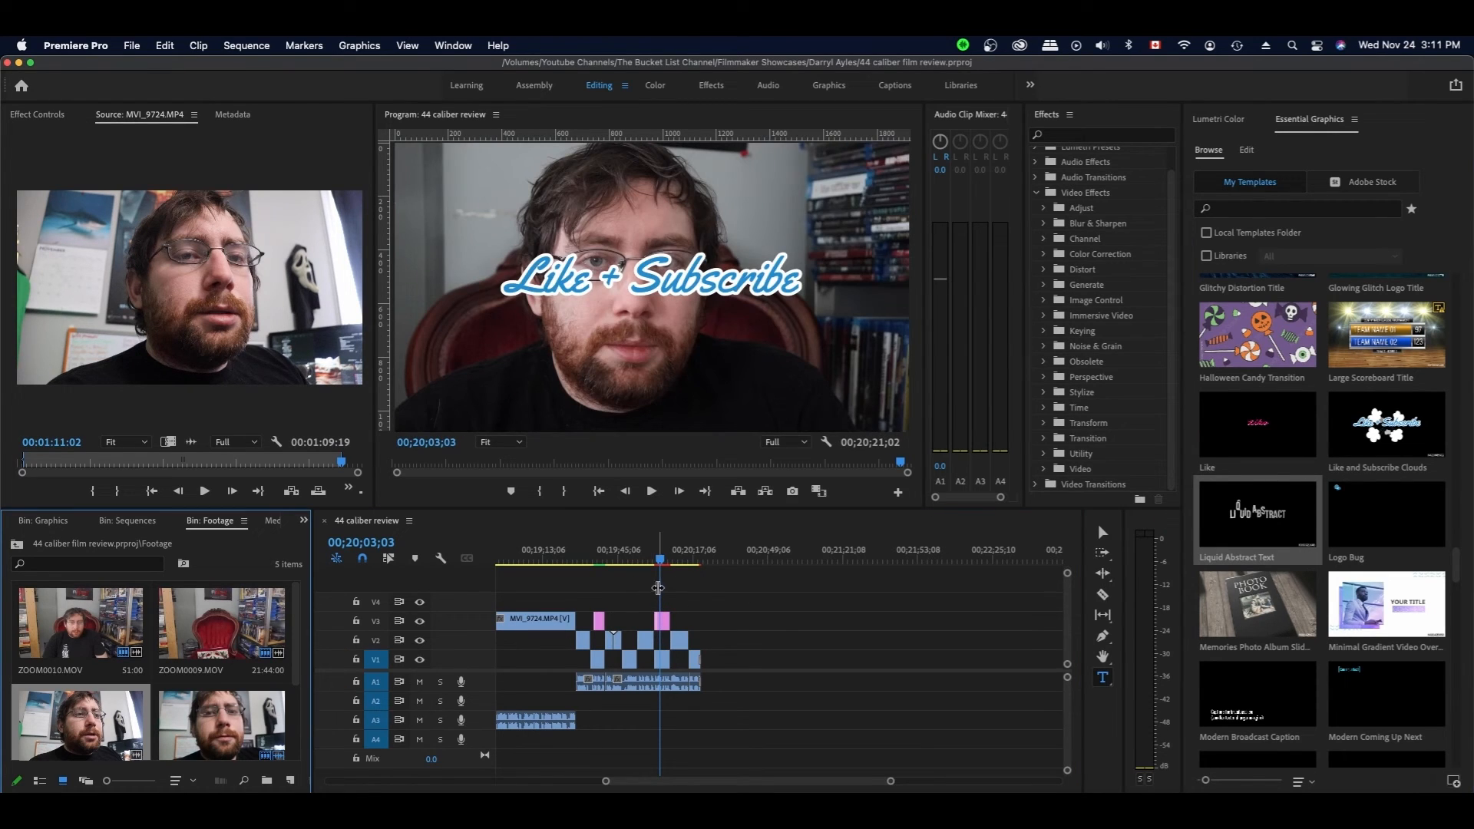
- Put the Social Media Outro template on V3 at the end, trim it six frames, and save
{"action": "left_click_drag", "start_coordinate": [1264, 528], "coordinate": [673, 619]}
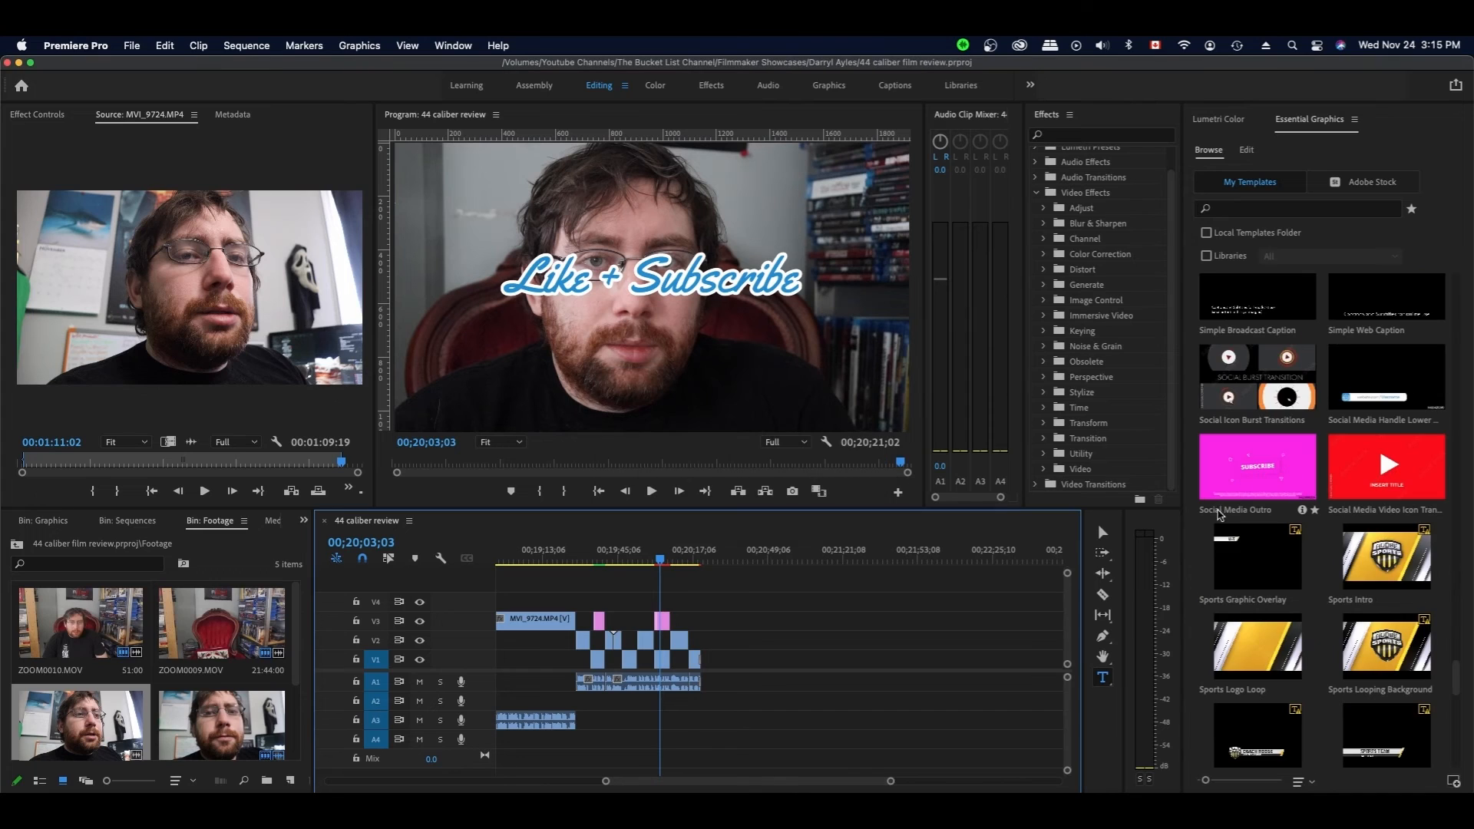
{"action": "left_click_drag", "start_coordinate": [1268, 472], "coordinate": [680, 626]}
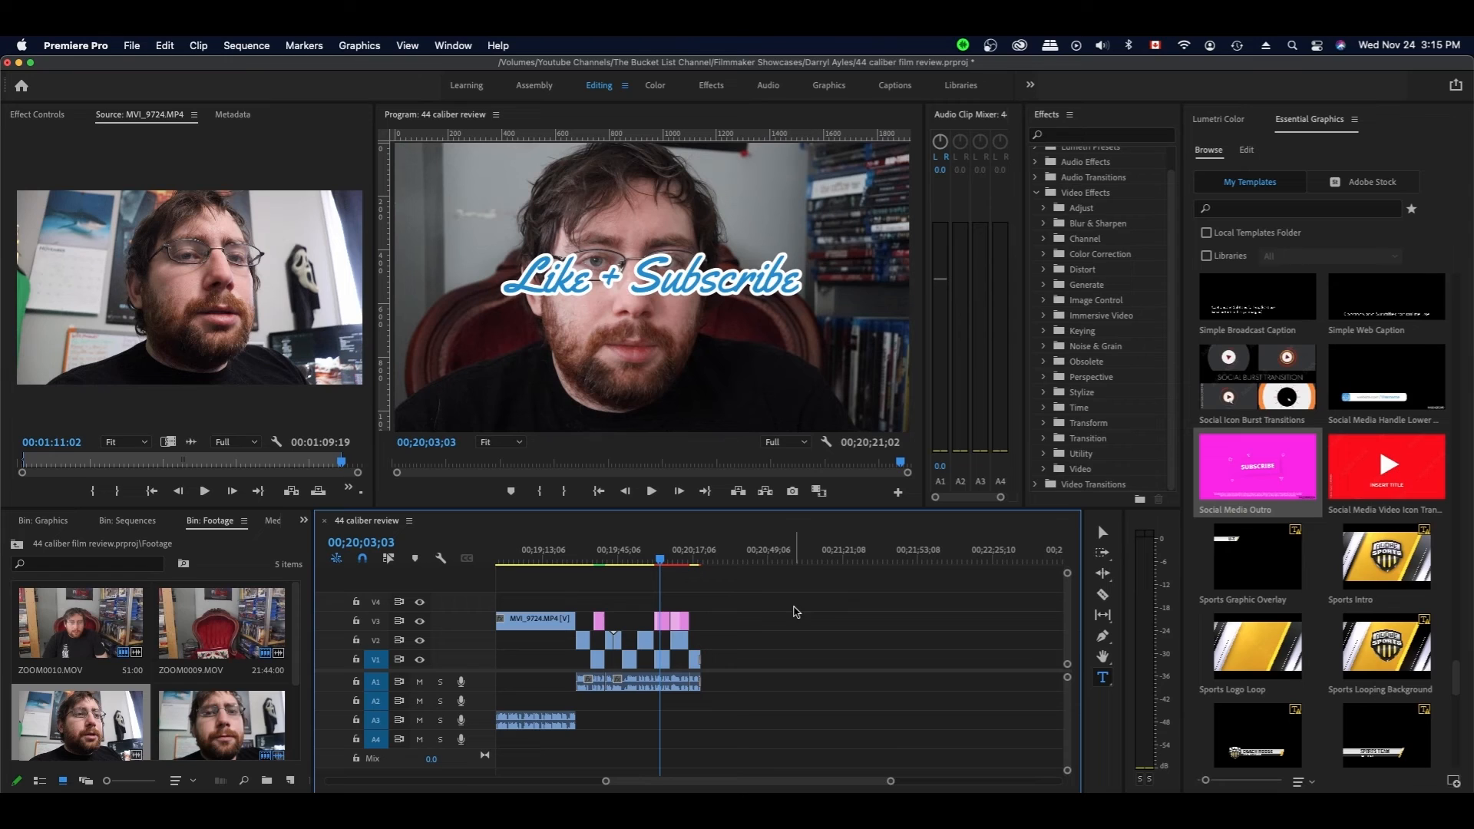
{"action": "left_click_drag", "start_coordinate": [691, 620], "coordinate": [693, 620]}
{"action": "left_click", "coordinate": [682, 562]}
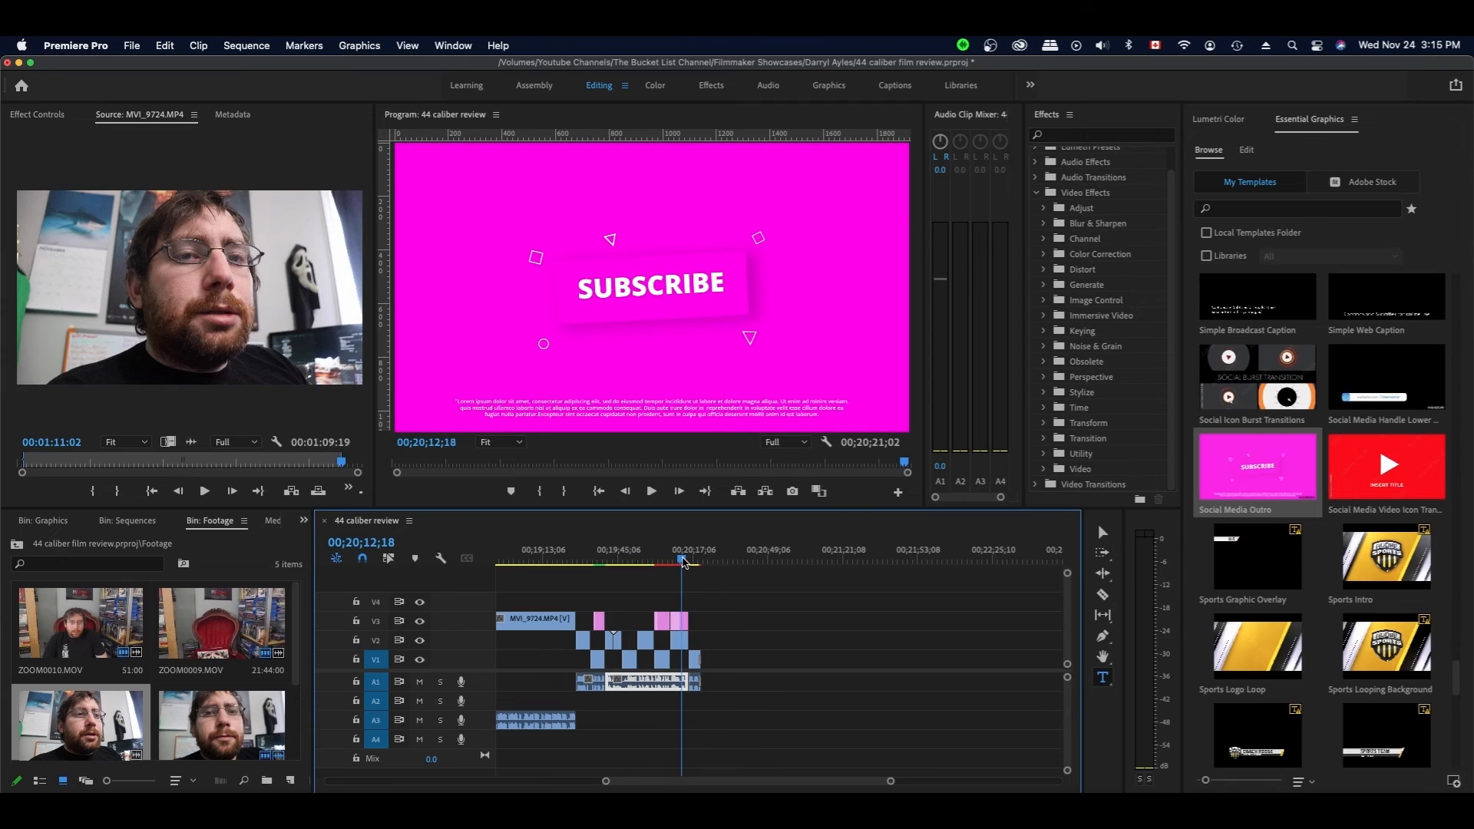
{"action": "key", "text": "super+s"}
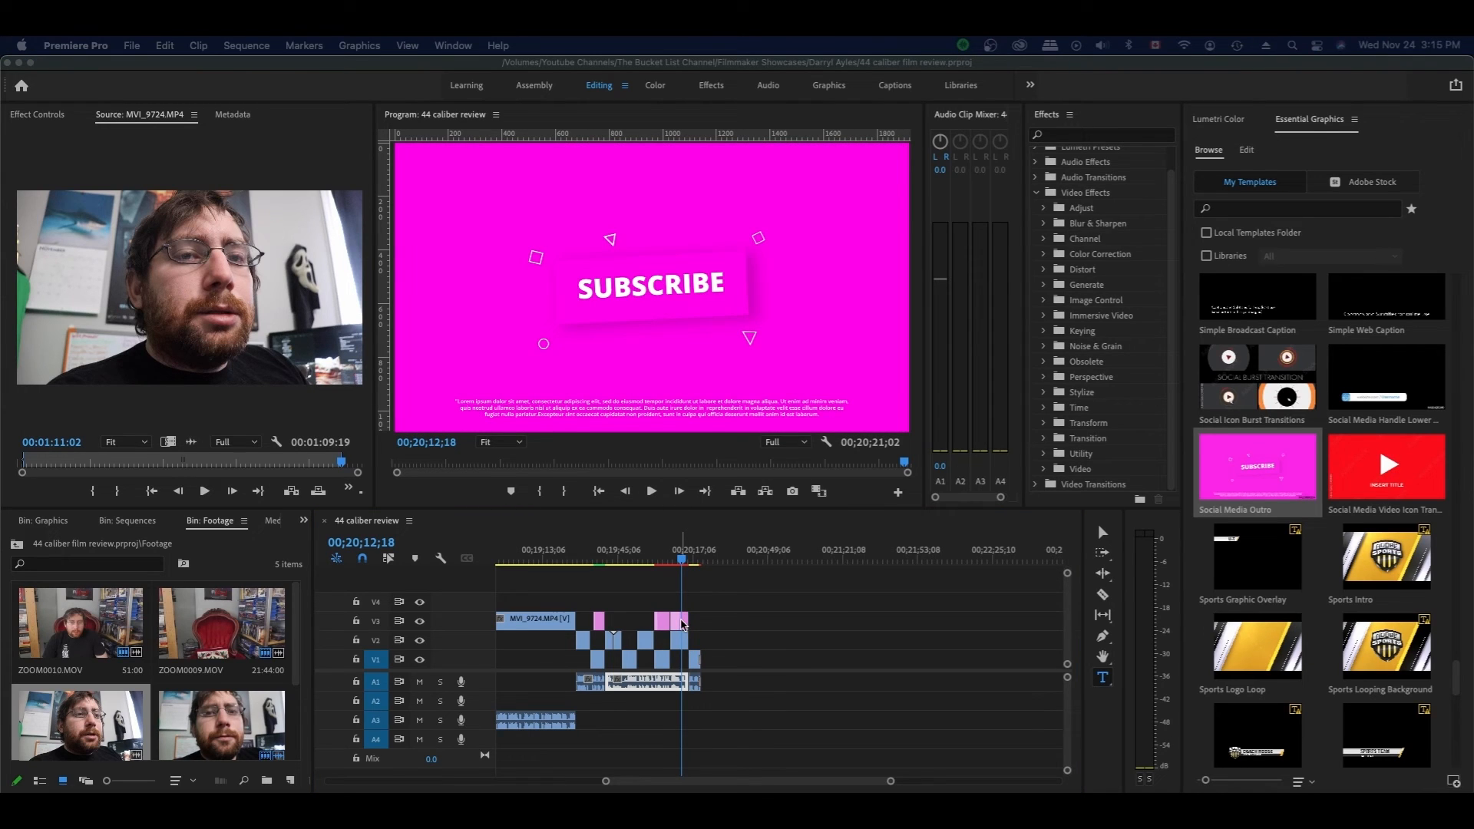
- On the outro clip, hide the placeholder paragraph, its background box and the magenta background
{"action": "left_click", "coordinate": [682, 625]}
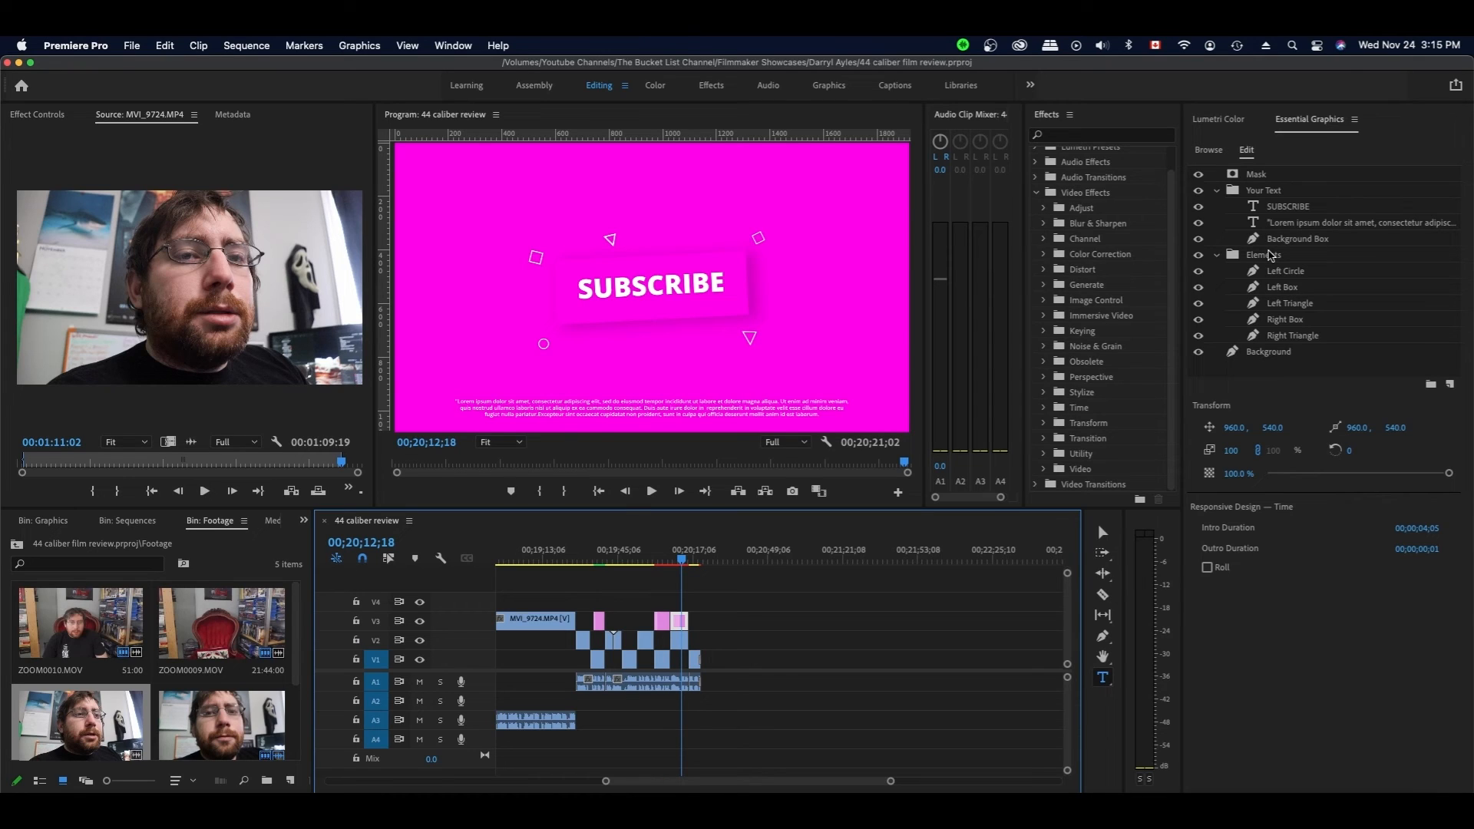
{"action": "left_click", "coordinate": [1198, 223]}
{"action": "left_click", "coordinate": [1199, 239]}
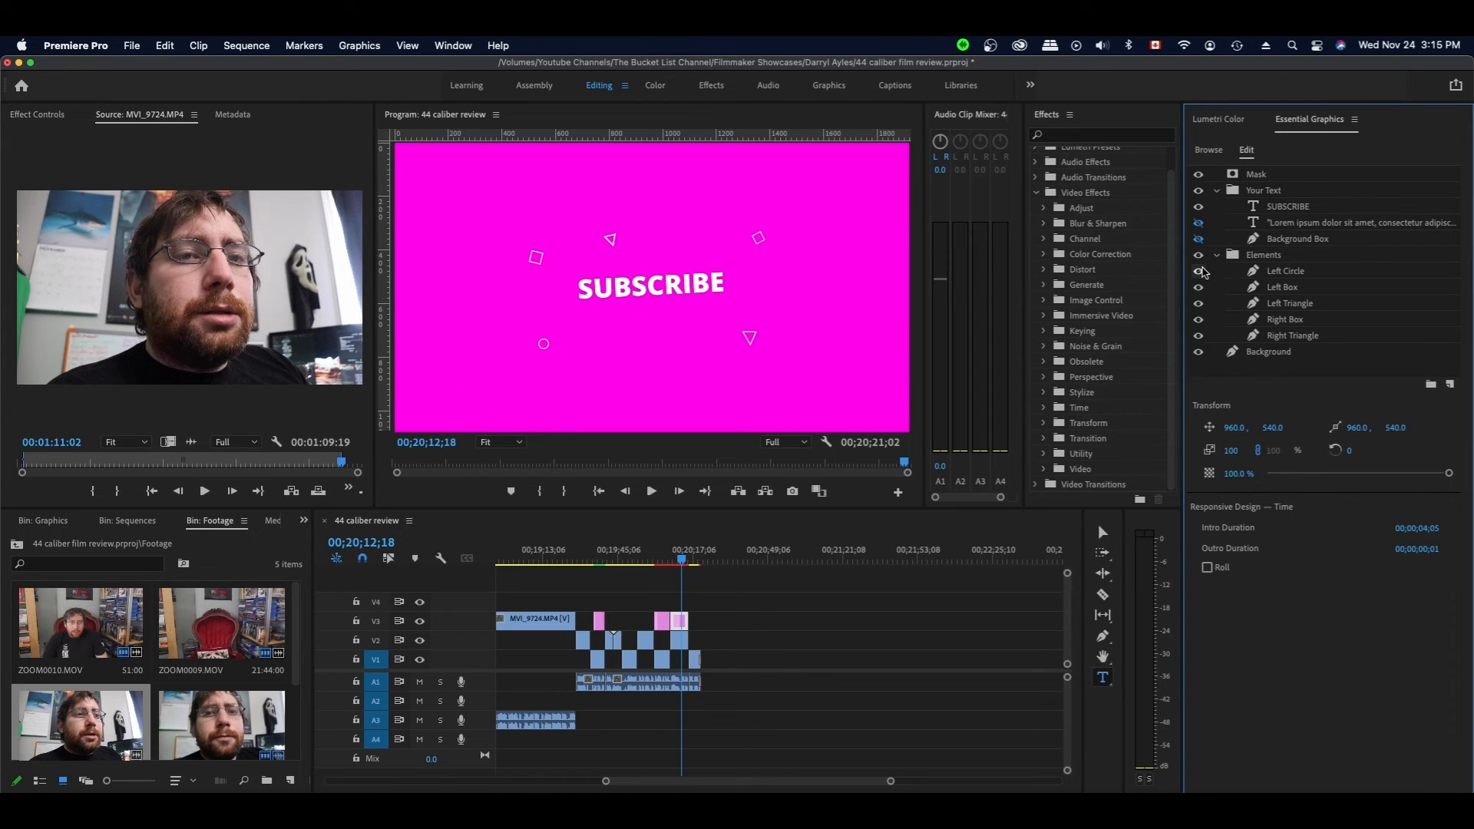
{"action": "left_click", "coordinate": [1216, 255]}
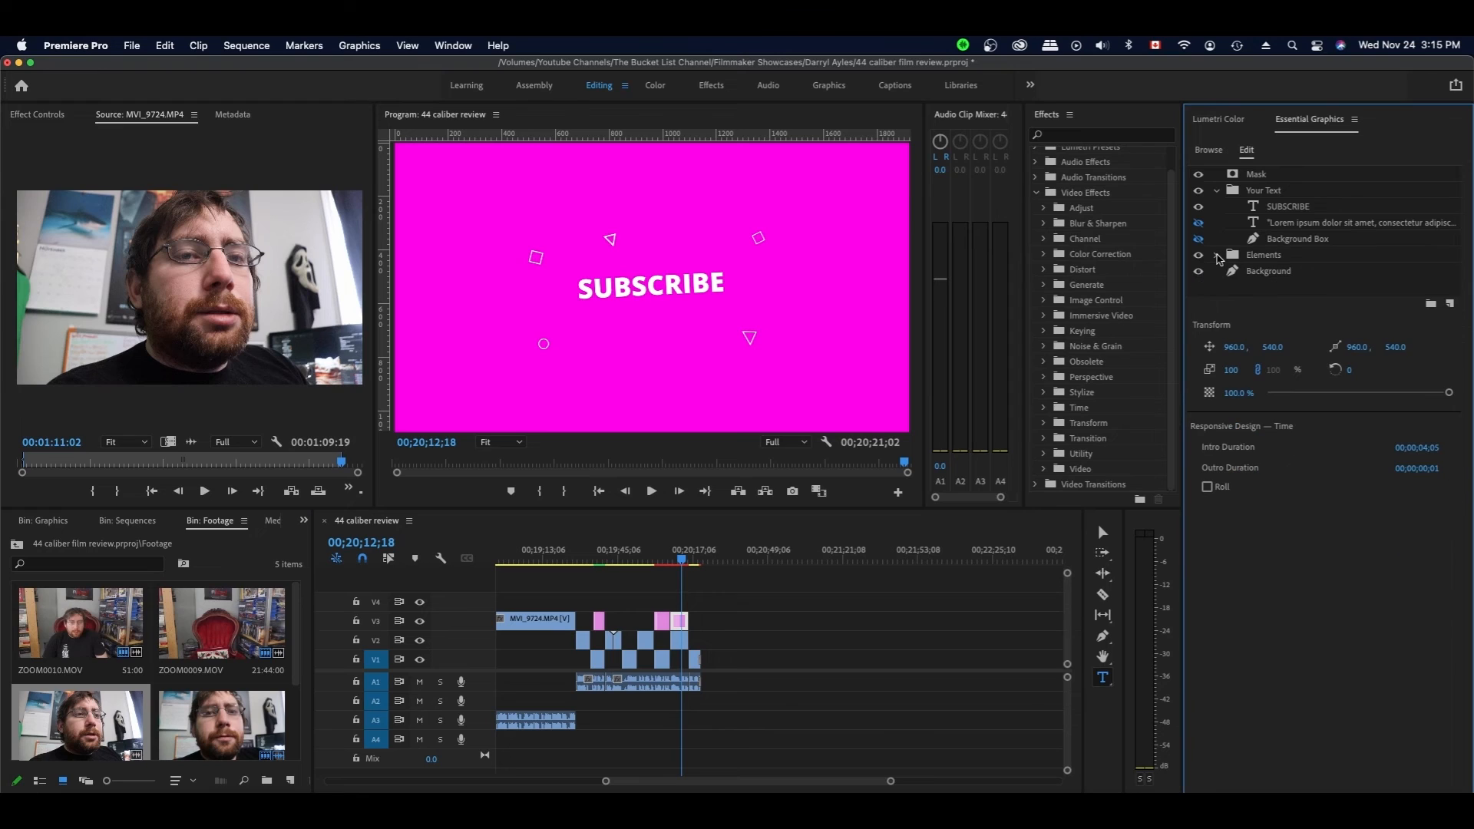
{"action": "left_click", "coordinate": [1198, 271]}
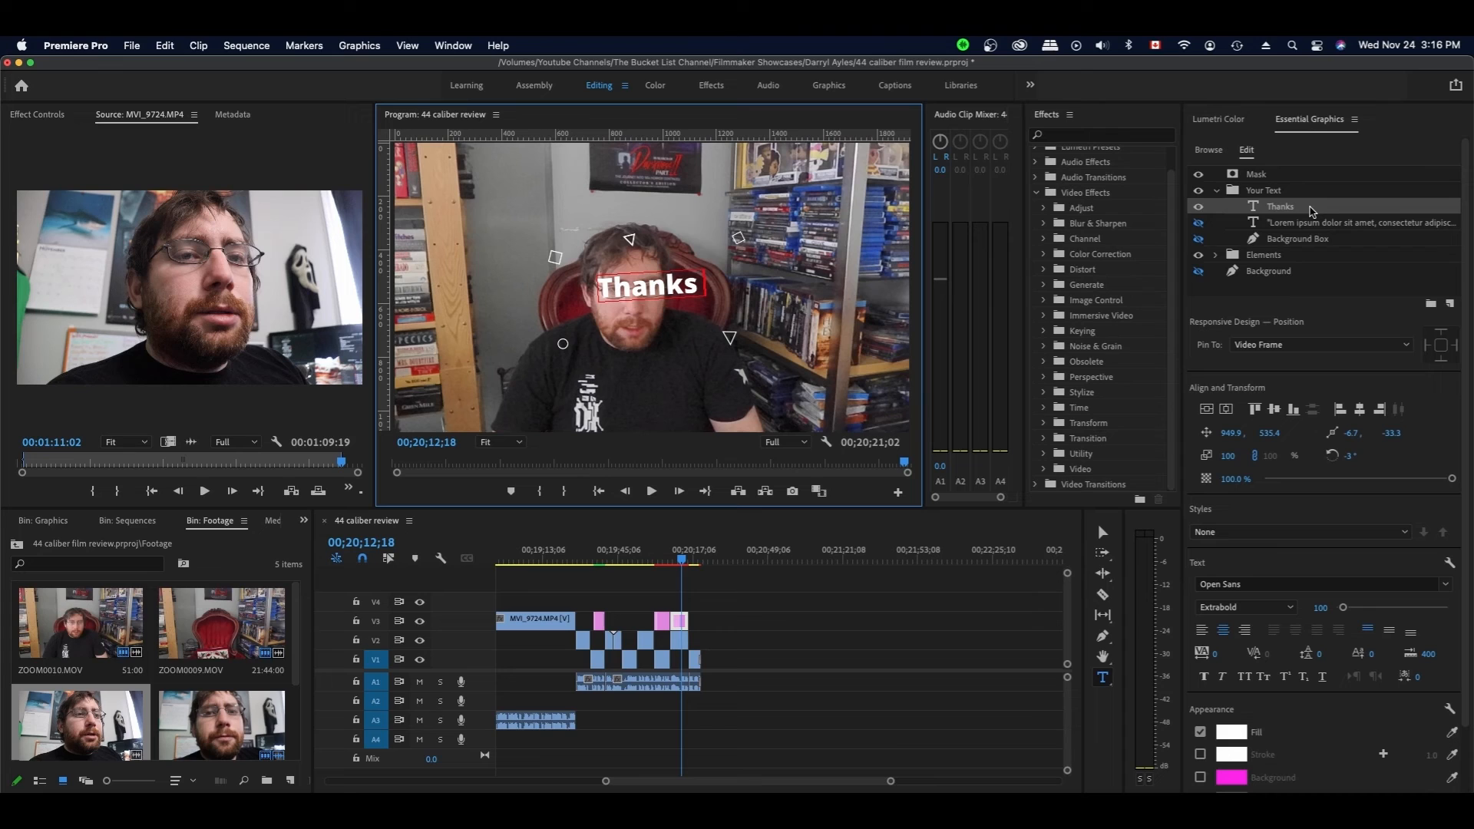
- Add 'For' and 'Watching' lines so the title reads Thanks For Watching, then render previews
{"action": "key", "text": "Return"}
{"action": "type", "text": "For"}
{"action": "key", "text": "Return"}
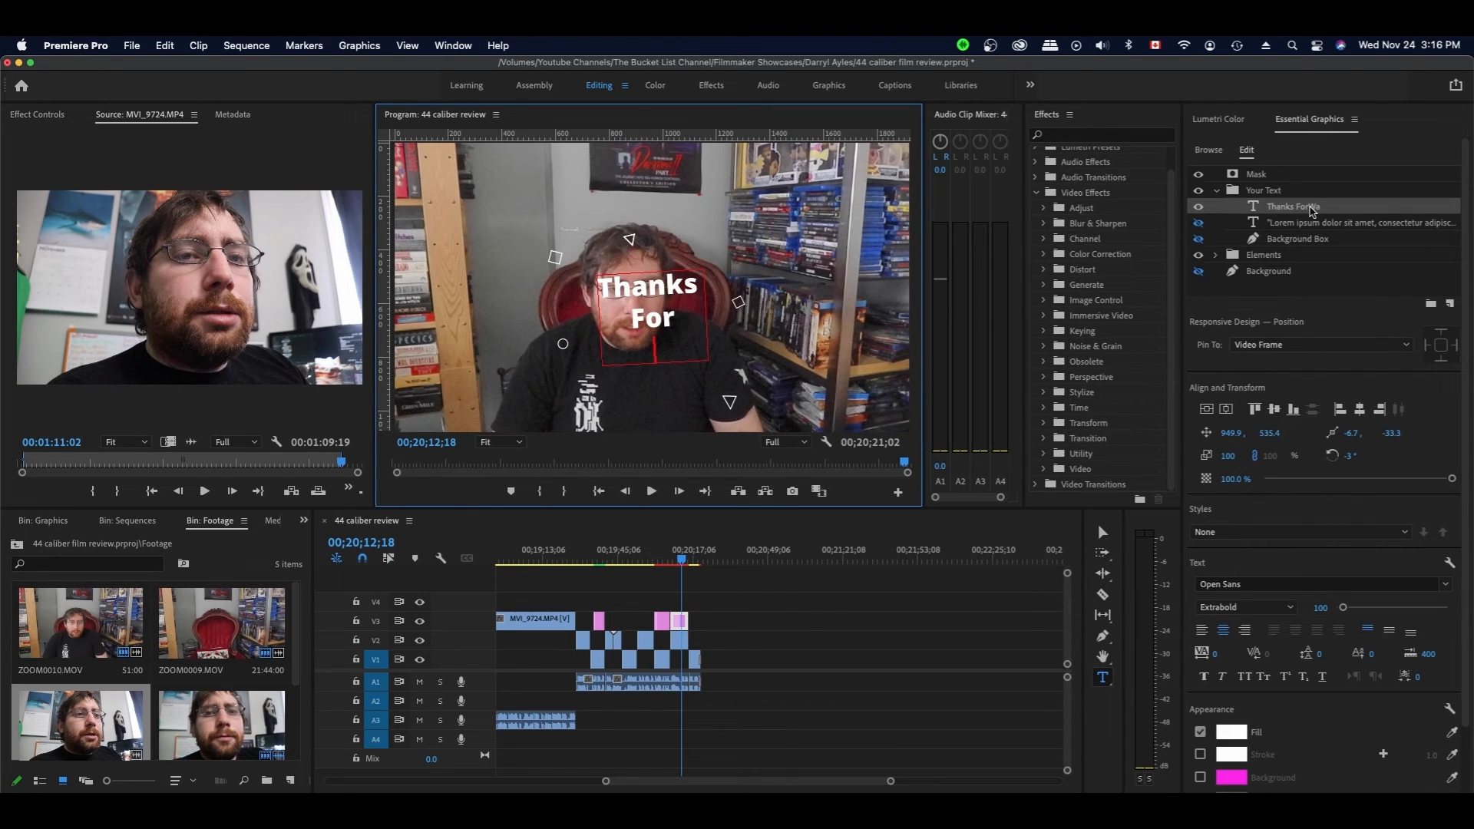
{"action": "type", "text": "Watching"}
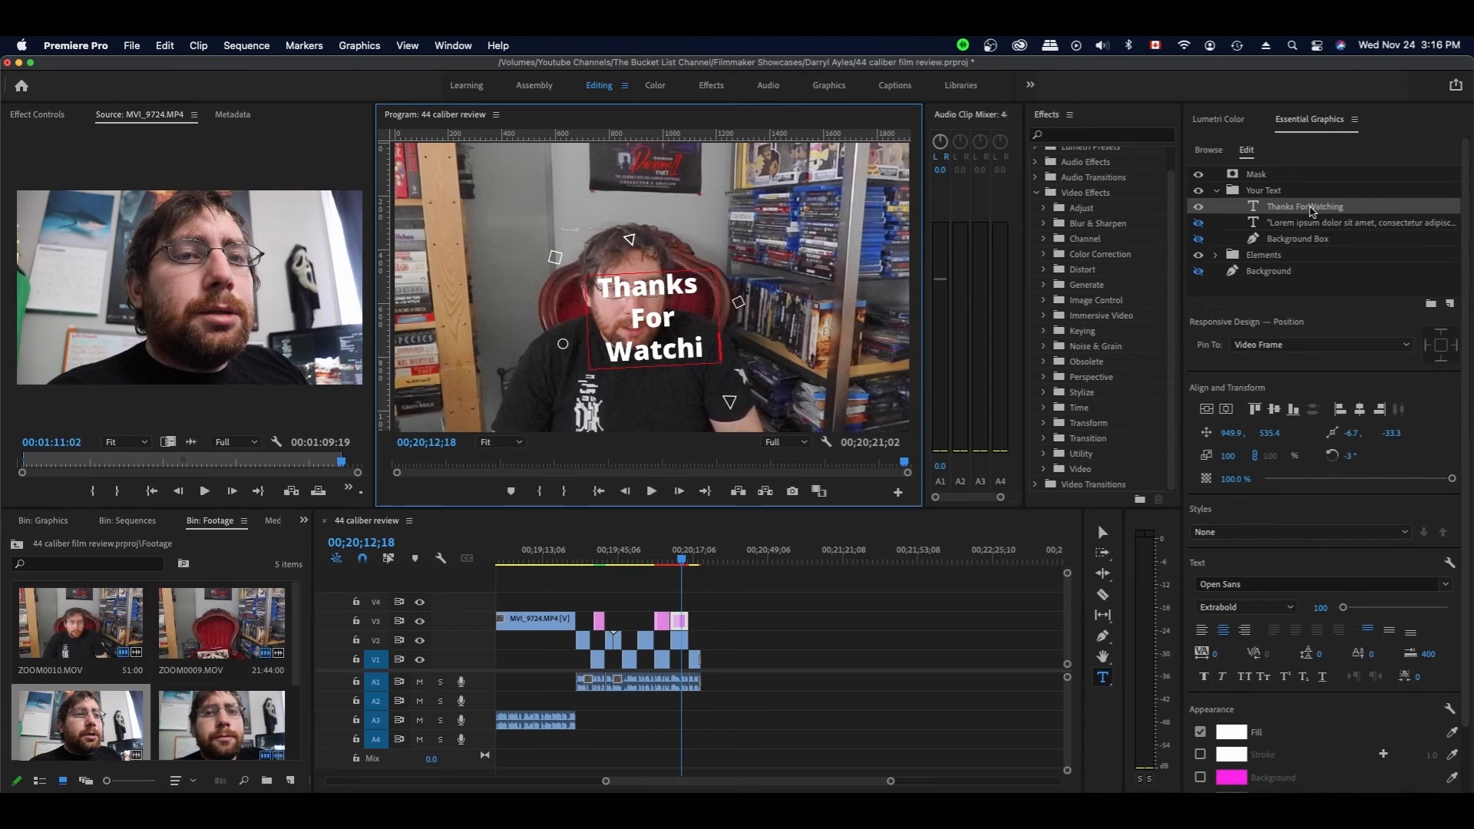
{"action": "key", "text": "Return"}
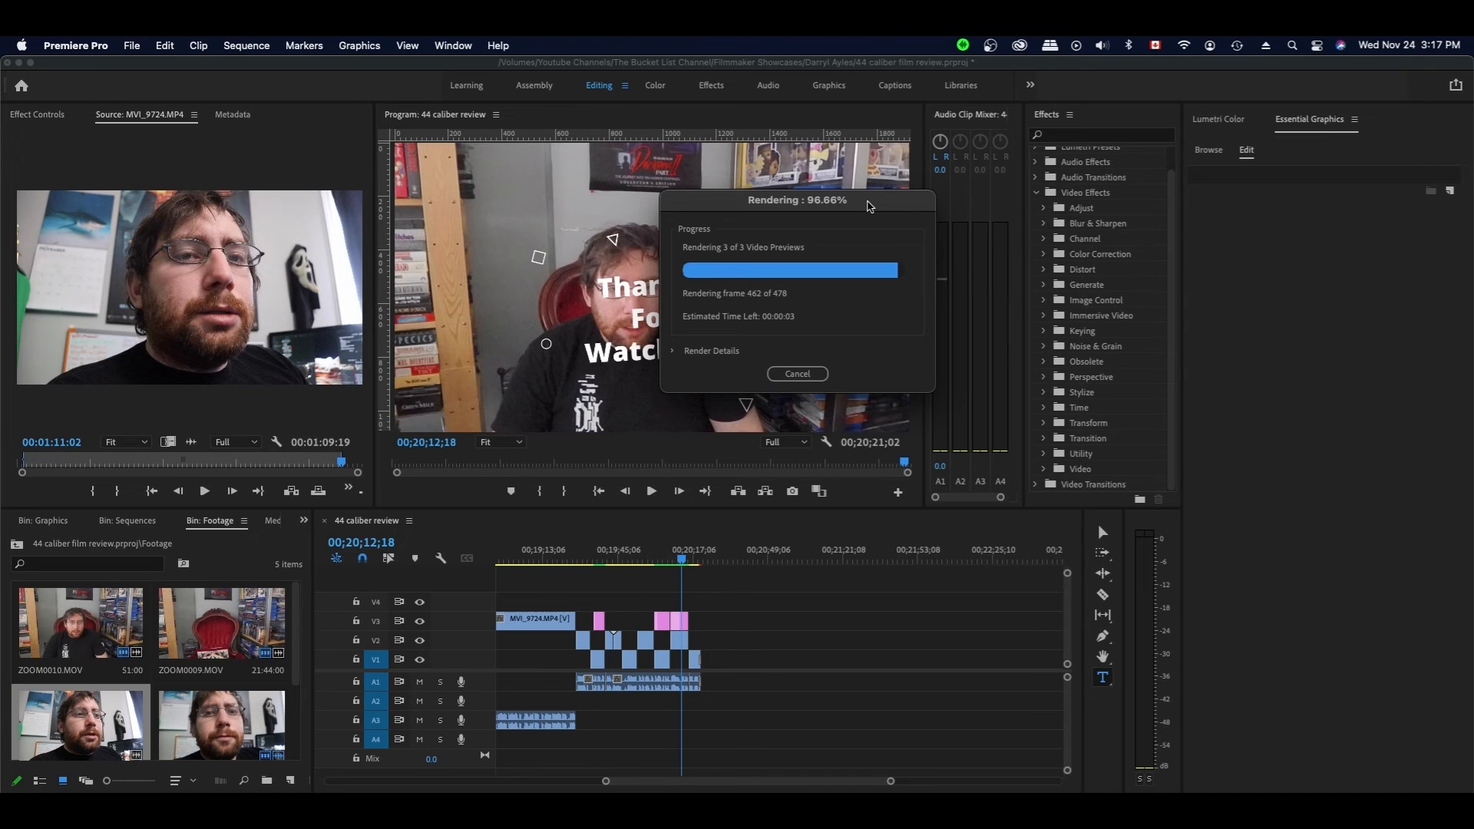
- Set the A1 clip level to -3.5 in the Audio Clip Mixer and save the project
{"action": "scroll", "coordinate": [355, 684], "scroll_direction": "left", "scroll_amount": 3}
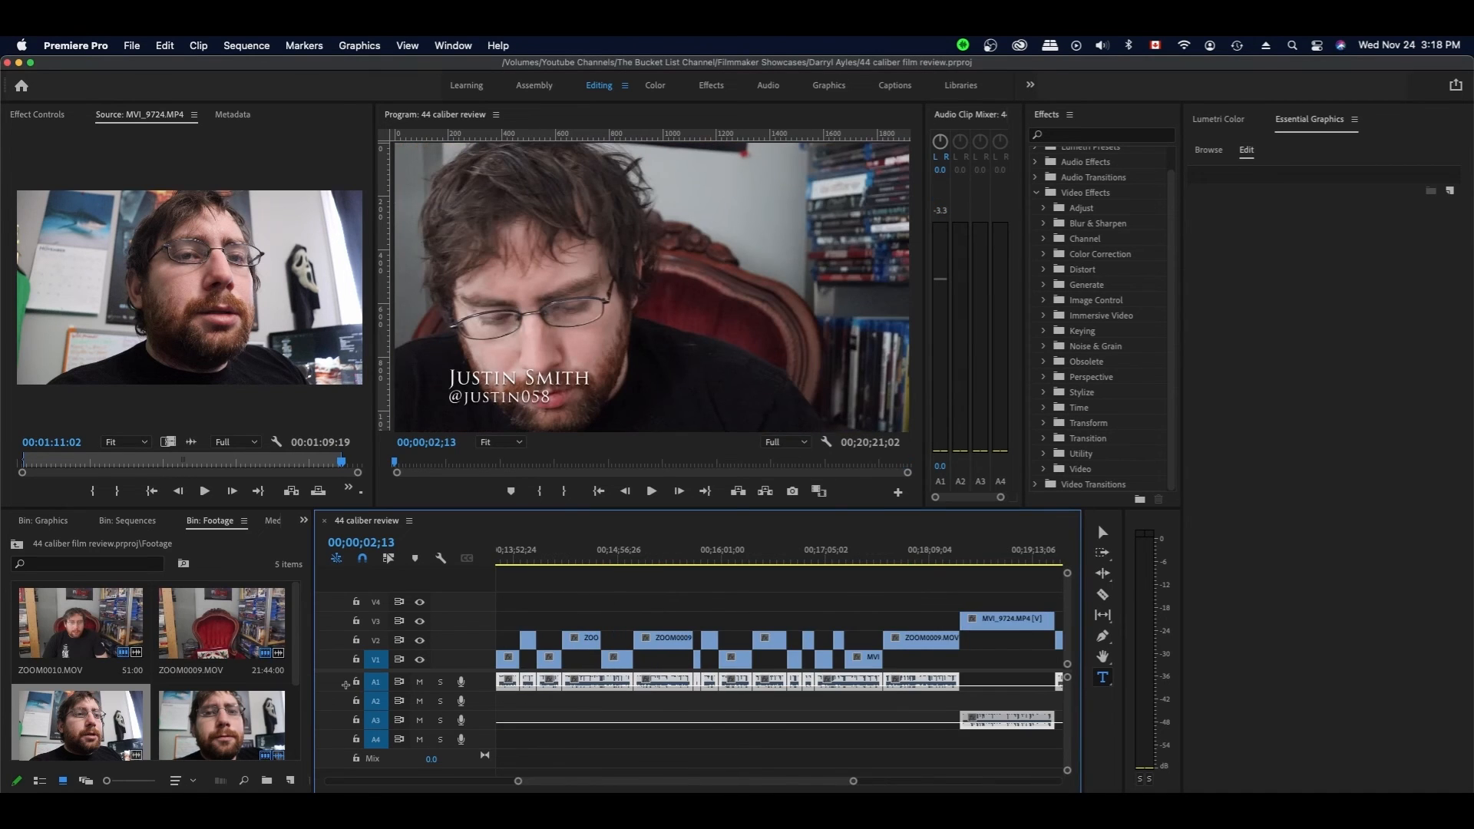
{"action": "scroll", "coordinate": [347, 684], "scroll_direction": "left", "scroll_amount": 5}
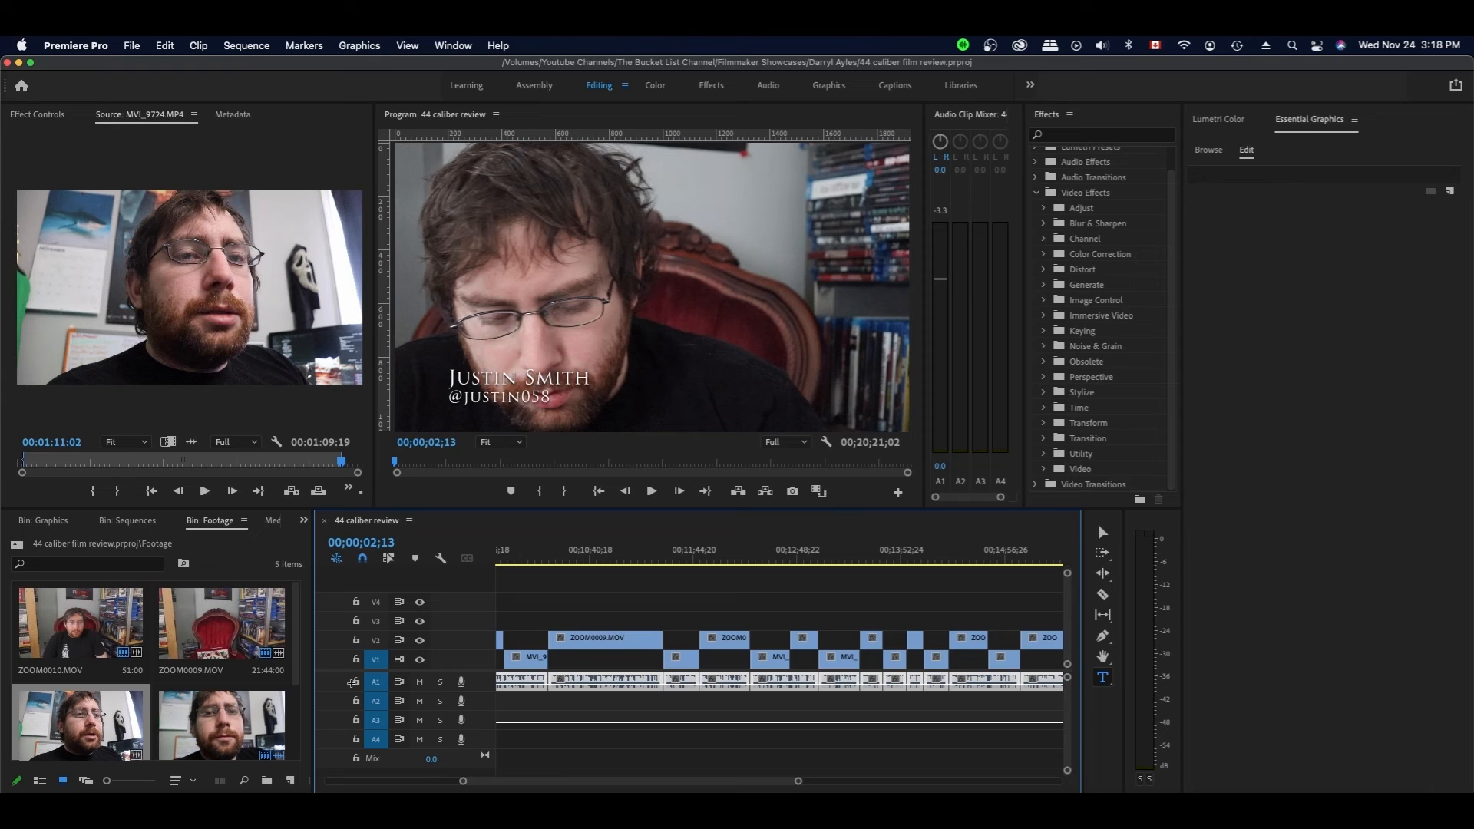
{"action": "left_click", "coordinate": [939, 466]}
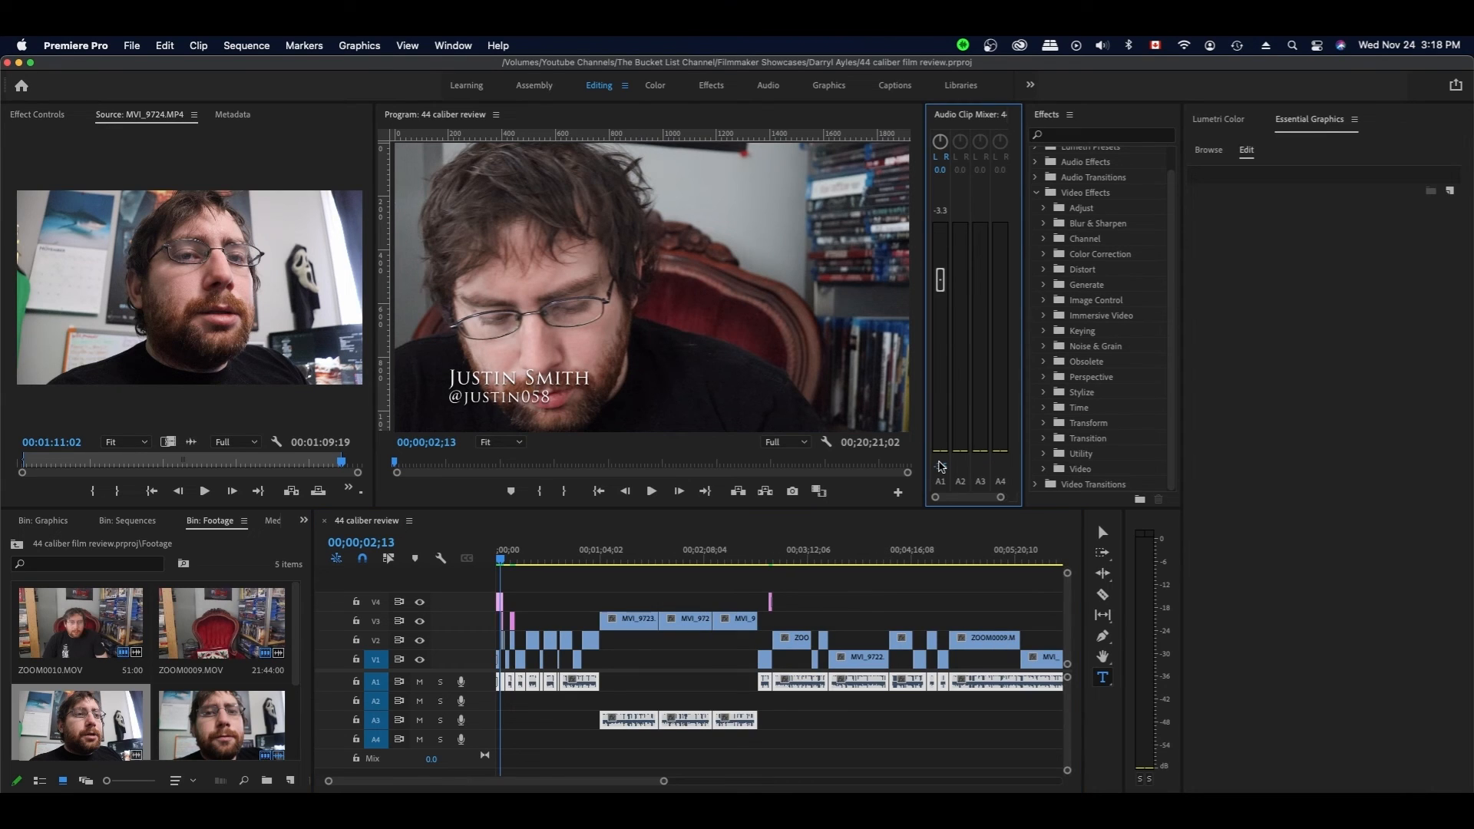
{"action": "left_click", "coordinate": [976, 609]}
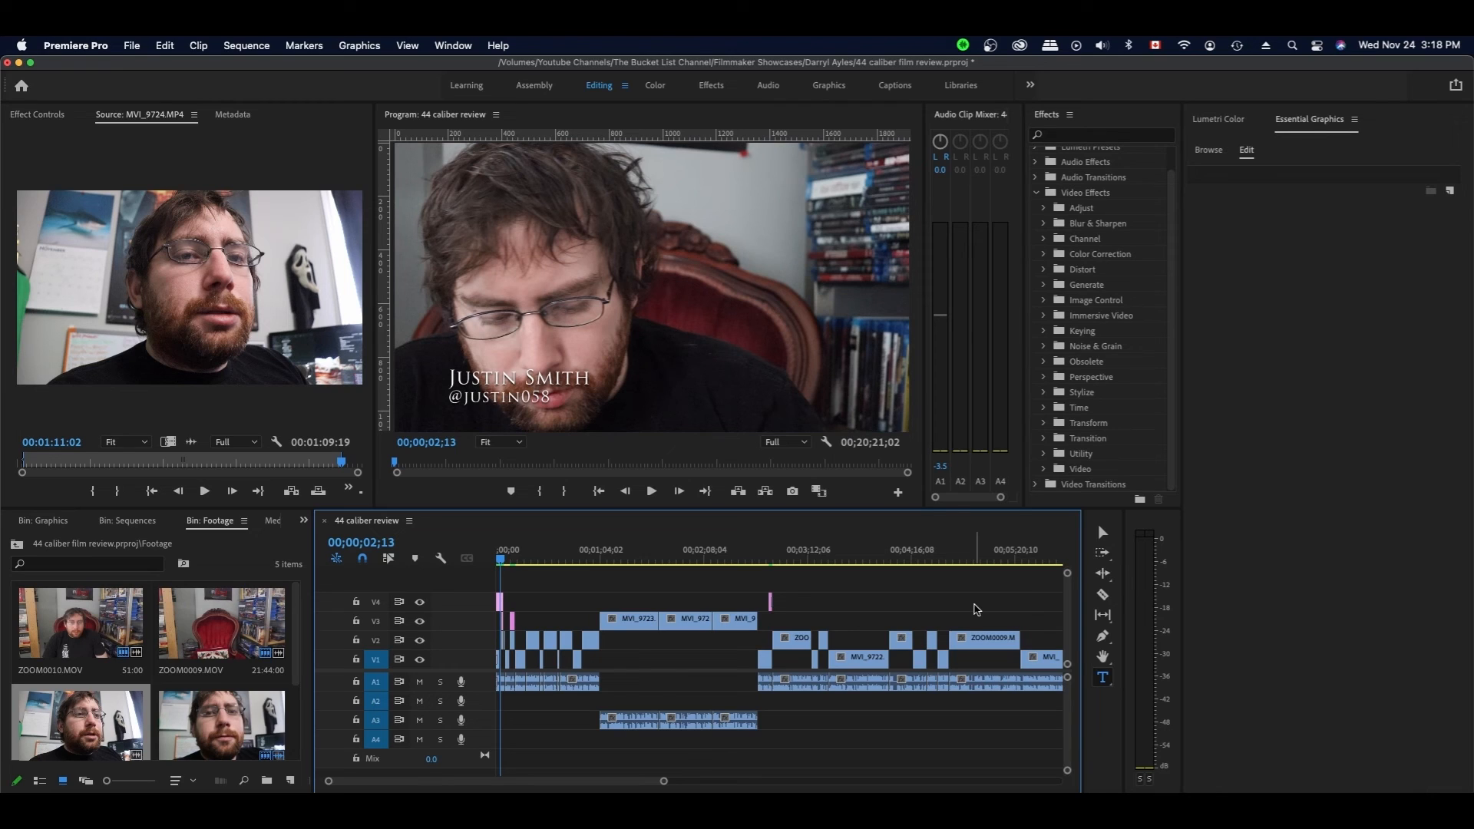
{"action": "key", "text": "super+s"}
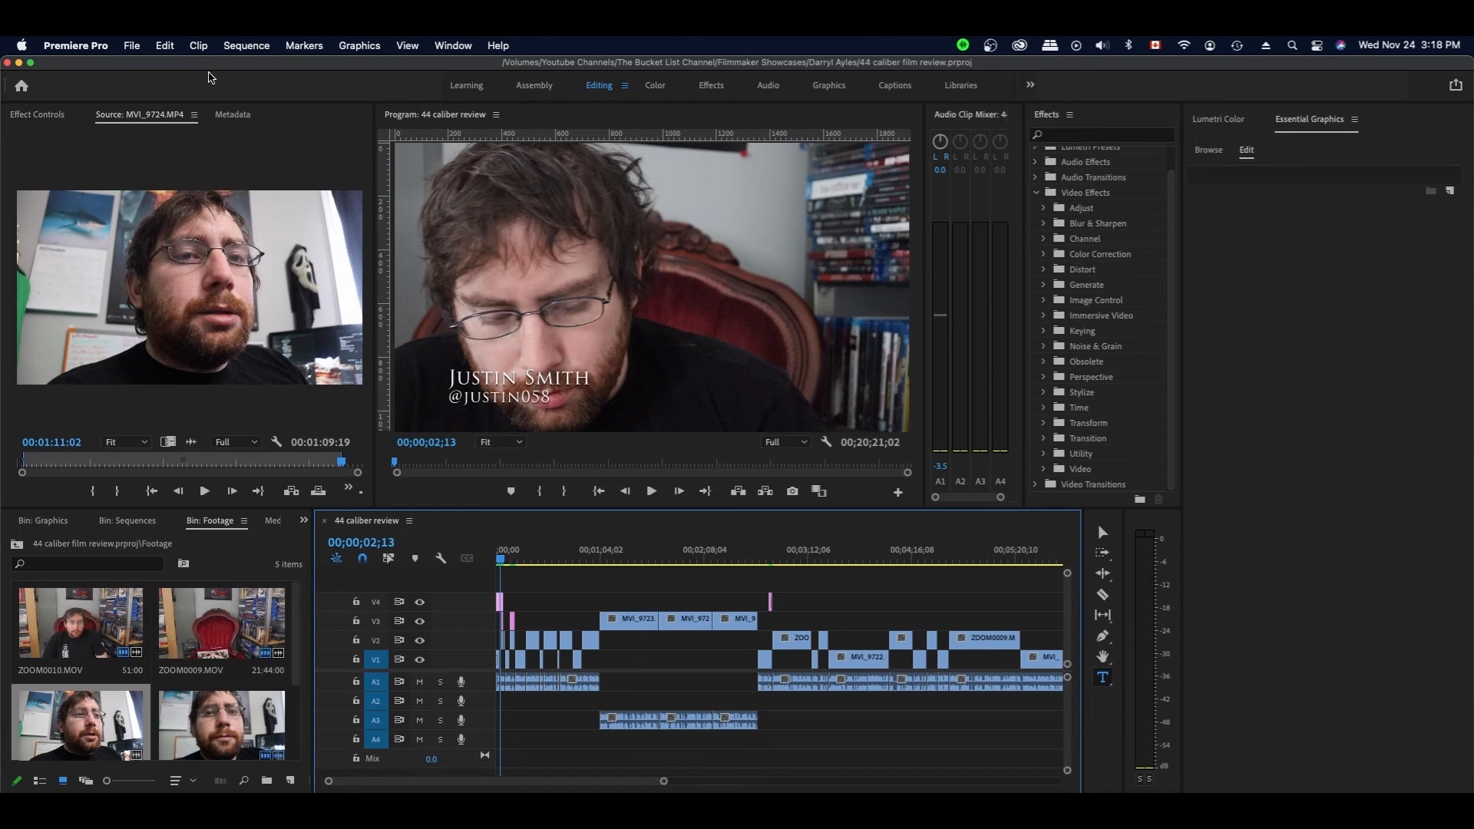
- Switch to the Selection tool and bring up File > Export > Media settings
{"action": "key", "text": "v"}
{"action": "left_click", "coordinate": [132, 46]}
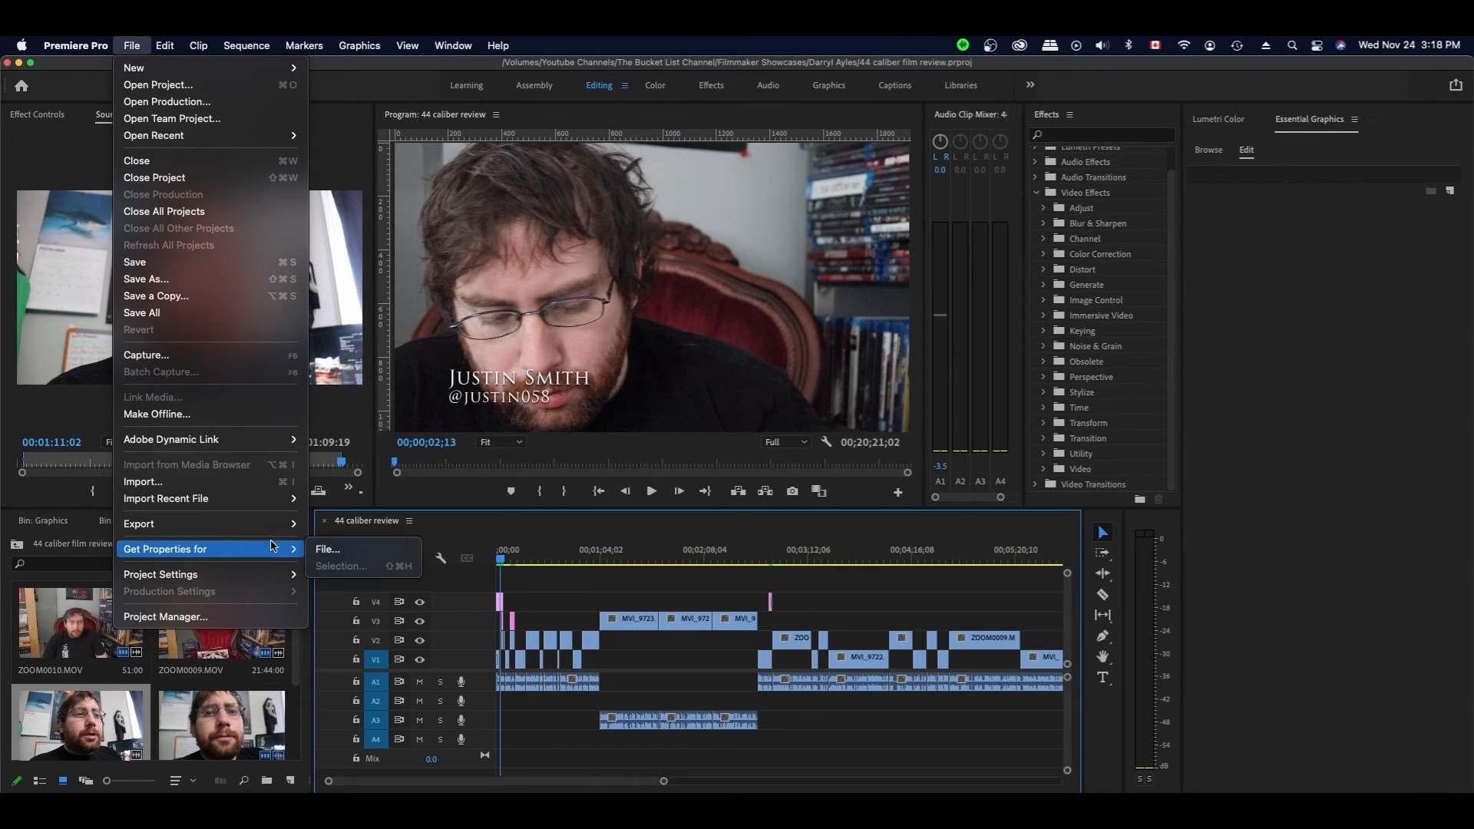
{"action": "mouse_move", "coordinate": [274, 524]}
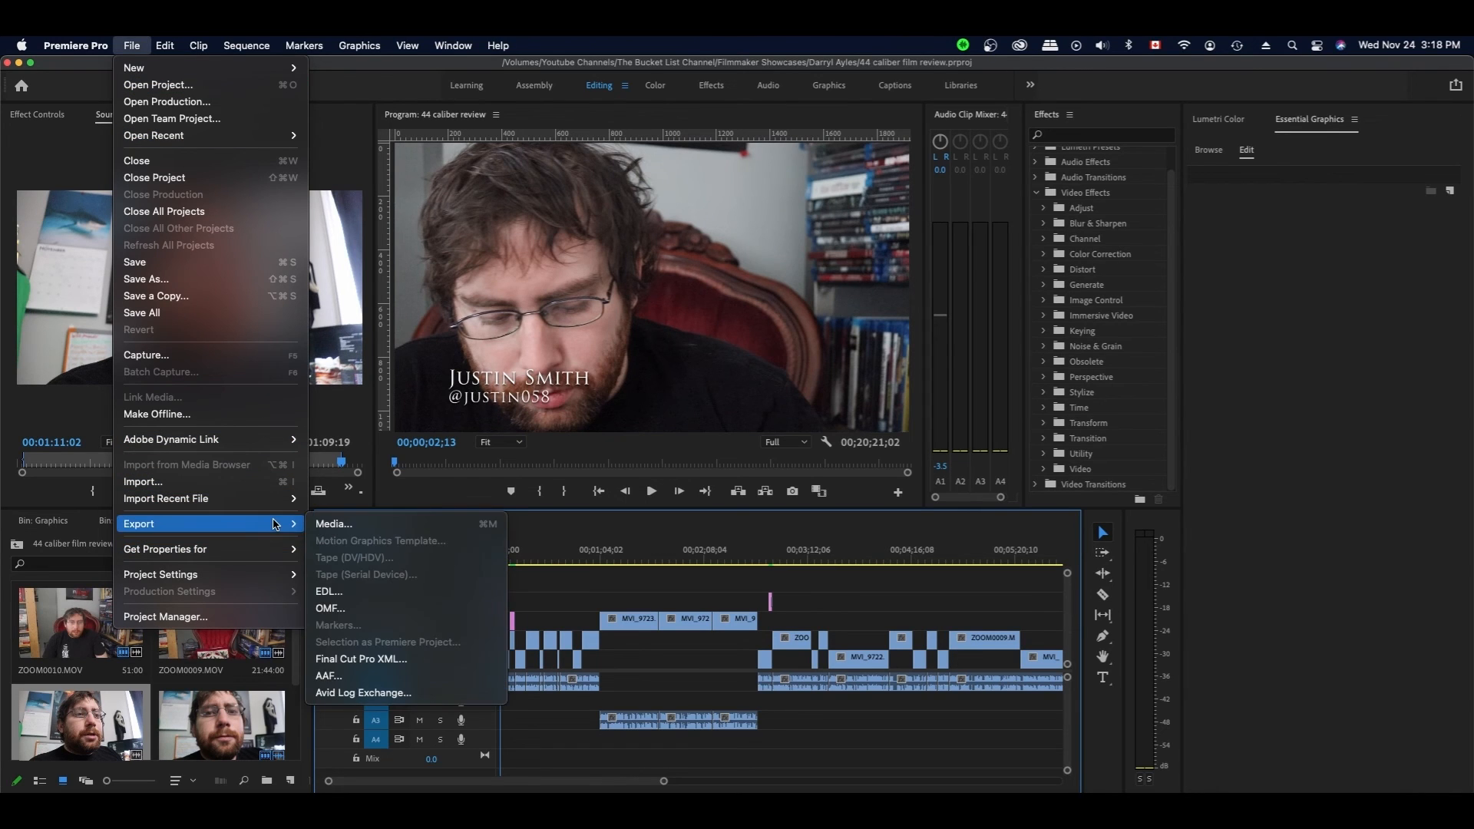
{"action": "left_click", "coordinate": [331, 525]}
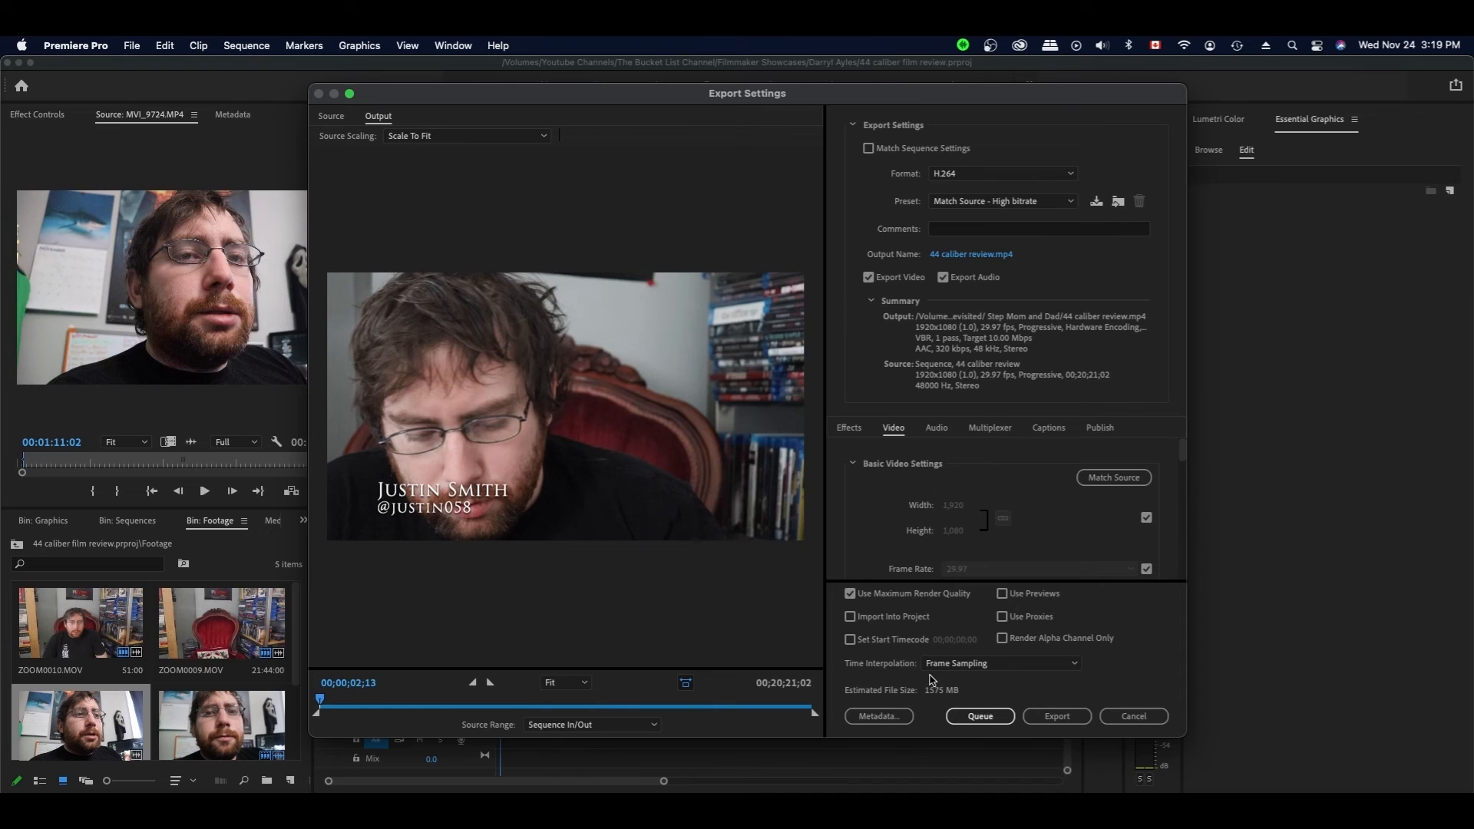
- Cancel Export Settings, move the three A3 clips and the remaining A3 clip onto A2, and save
{"action": "left_click", "coordinate": [1133, 716]}
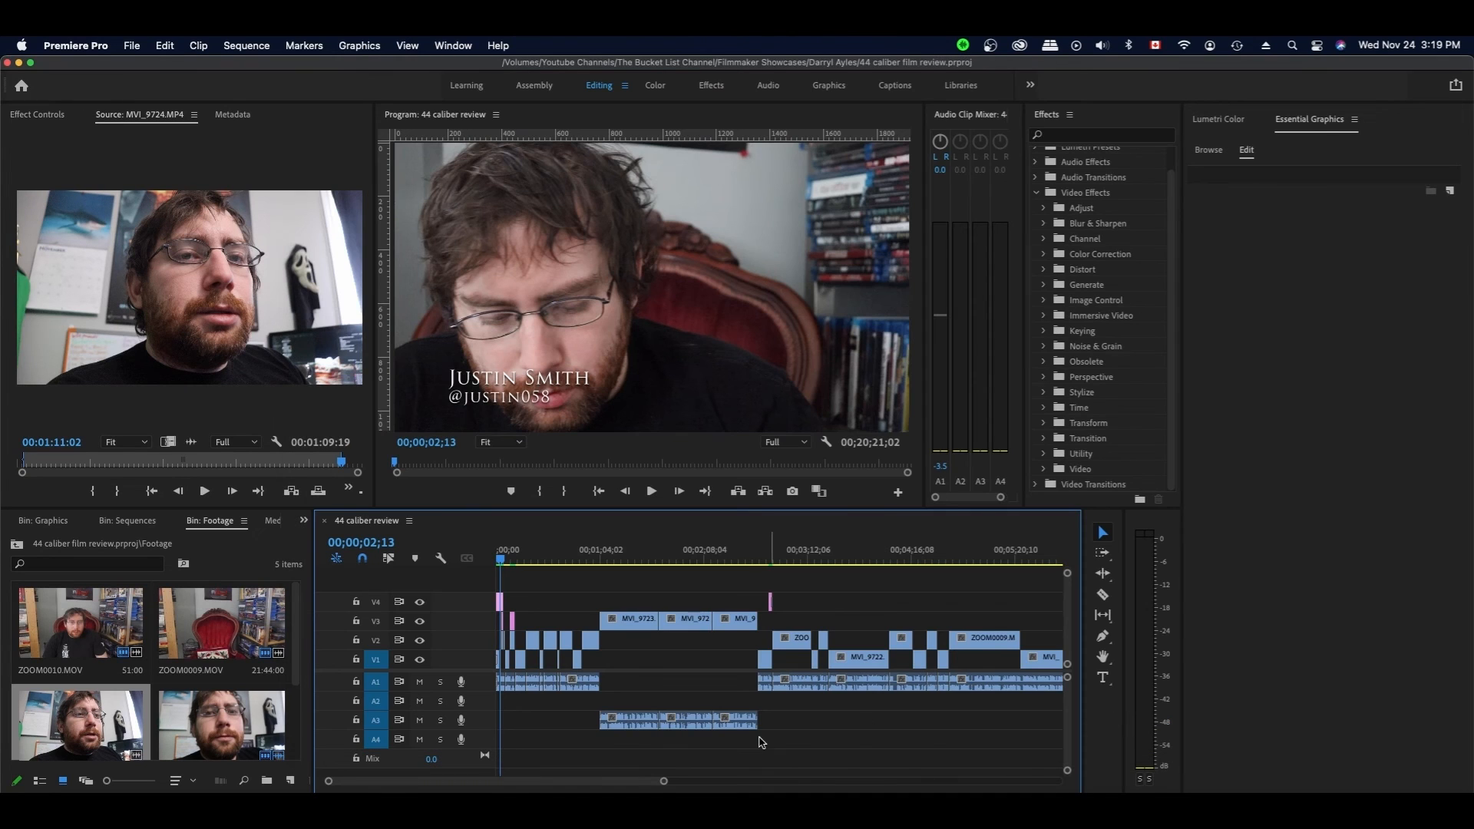
{"action": "left_click_drag", "start_coordinate": [630, 700], "coordinate": [739, 711]}
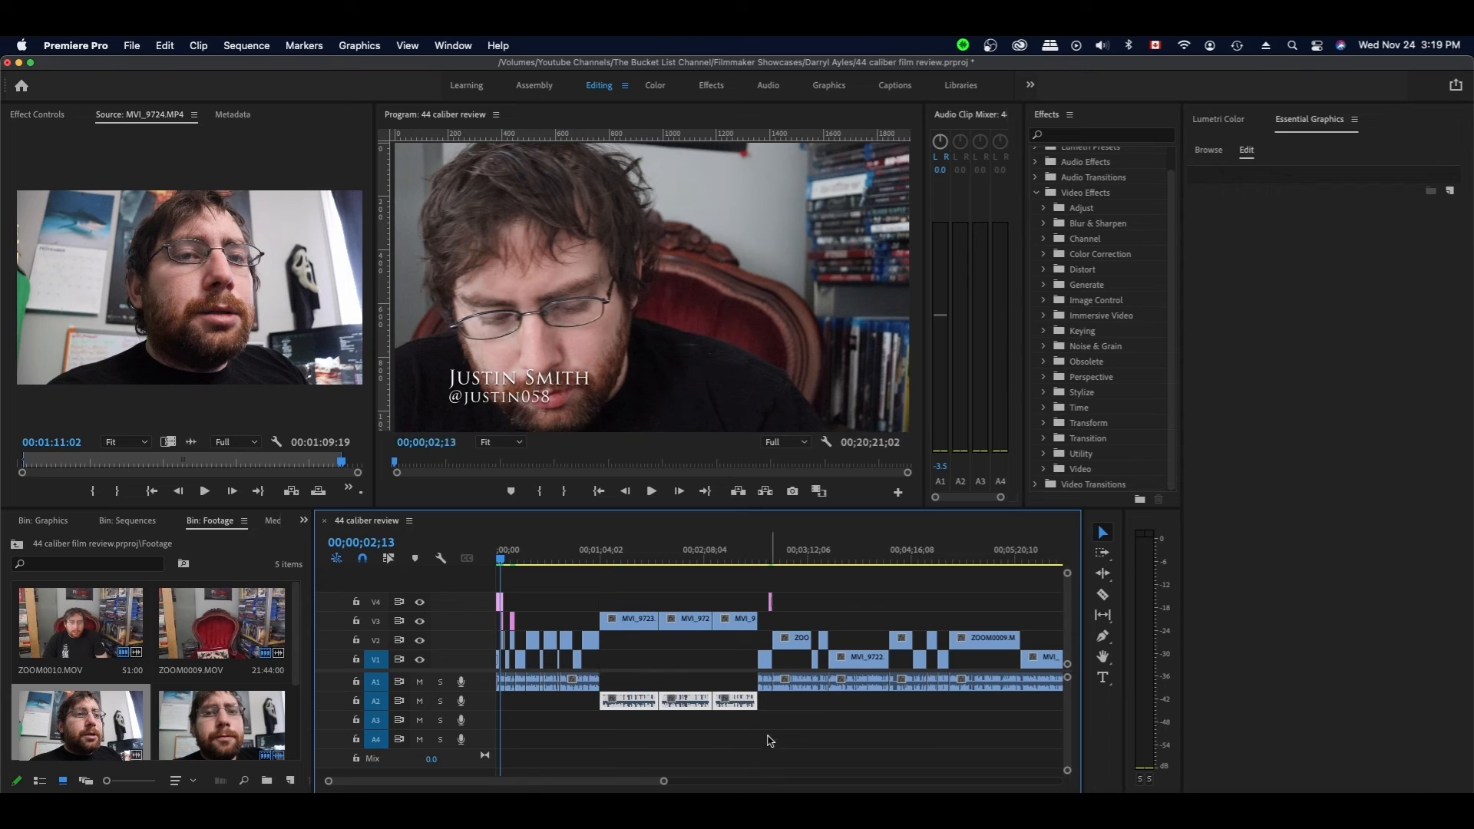
{"action": "scroll", "coordinate": [774, 737], "scroll_direction": "right", "scroll_amount": 15}
{"action": "scroll", "coordinate": [774, 738], "scroll_direction": "right", "scroll_amount": 10}
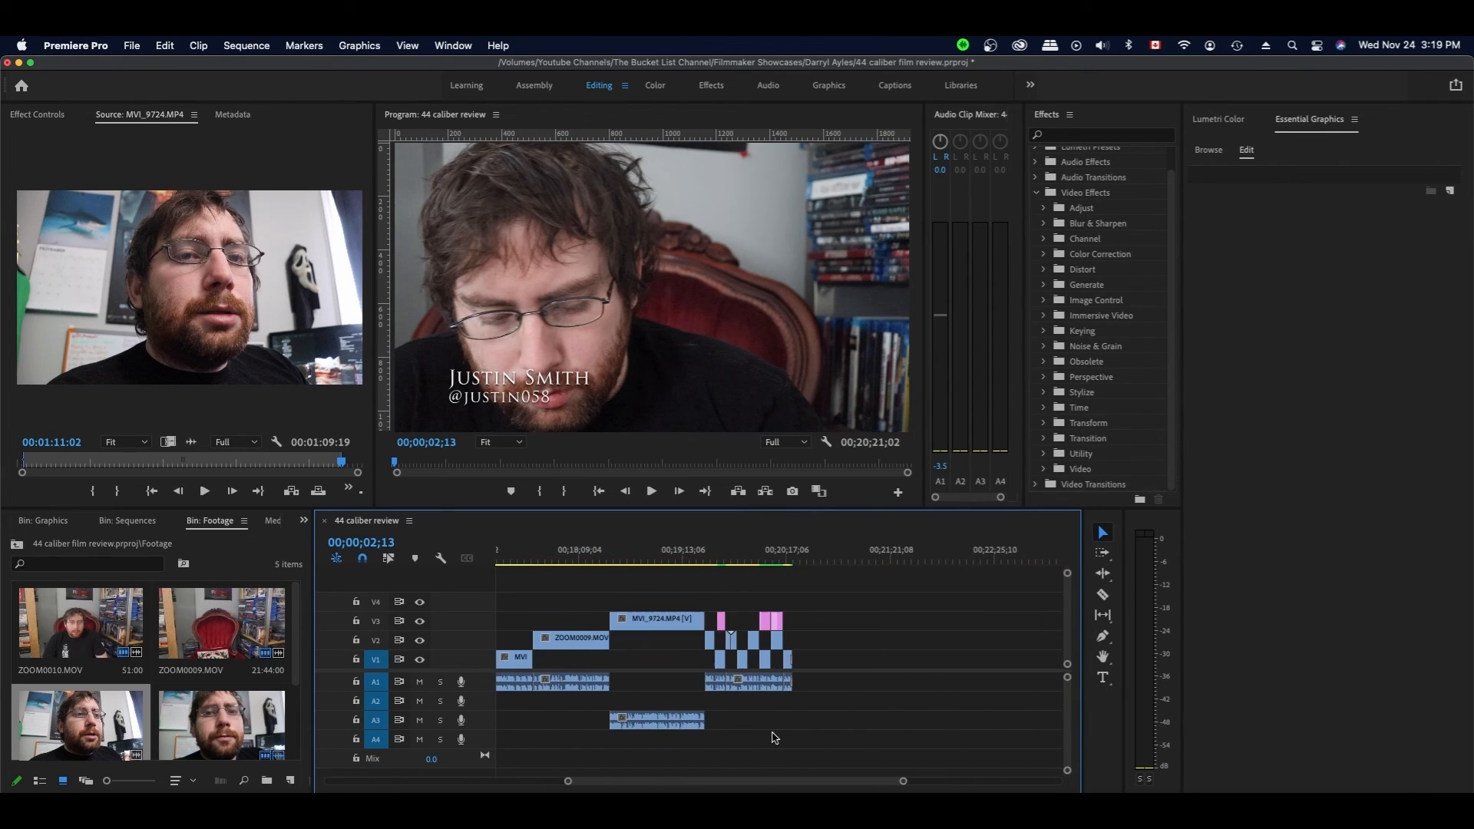
{"action": "left_click", "coordinate": [628, 722]}
{"action": "left_click_drag", "start_coordinate": [628, 725], "coordinate": [643, 707]}
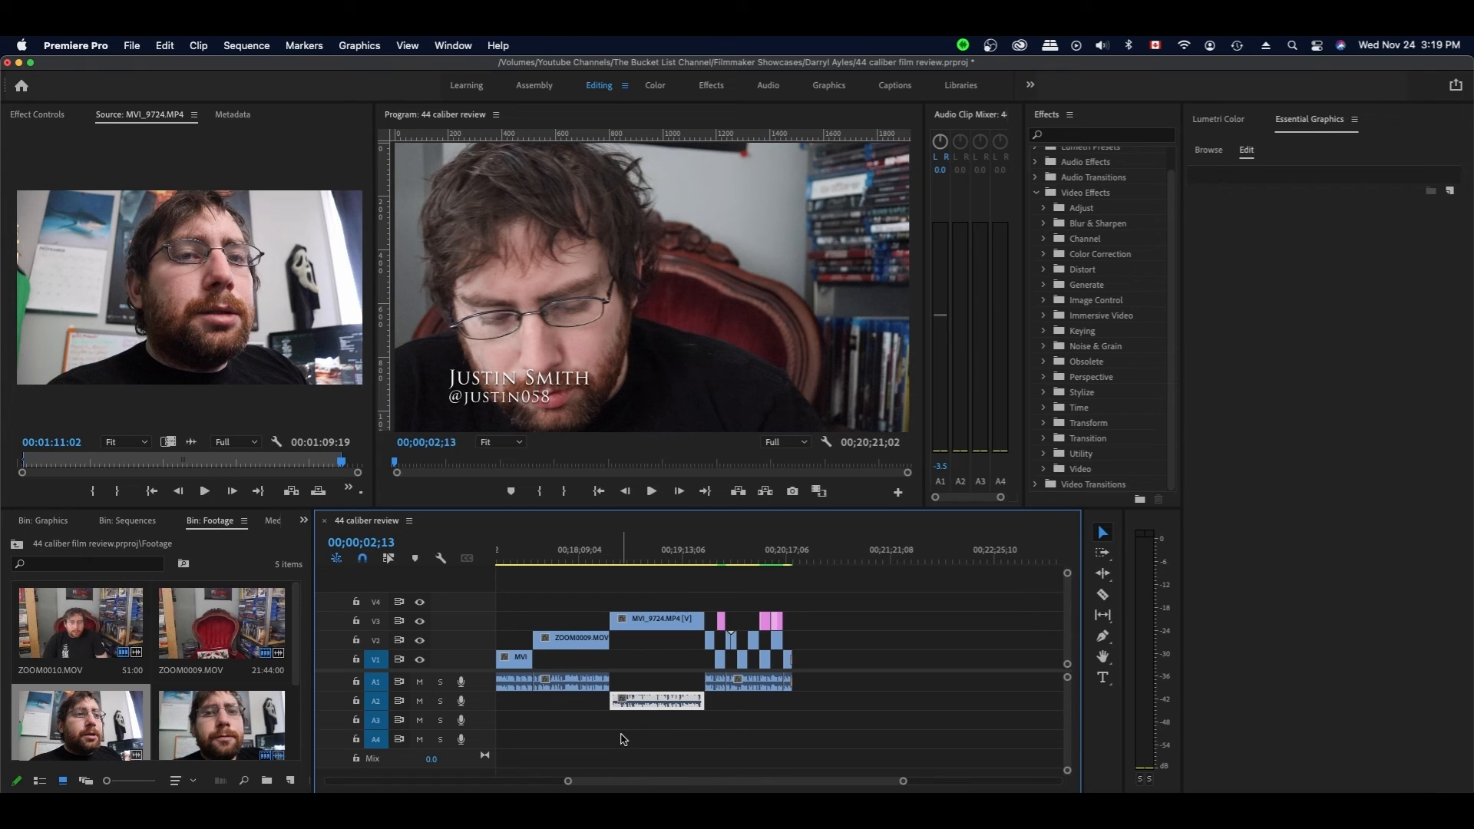
{"action": "key", "text": "super+s"}
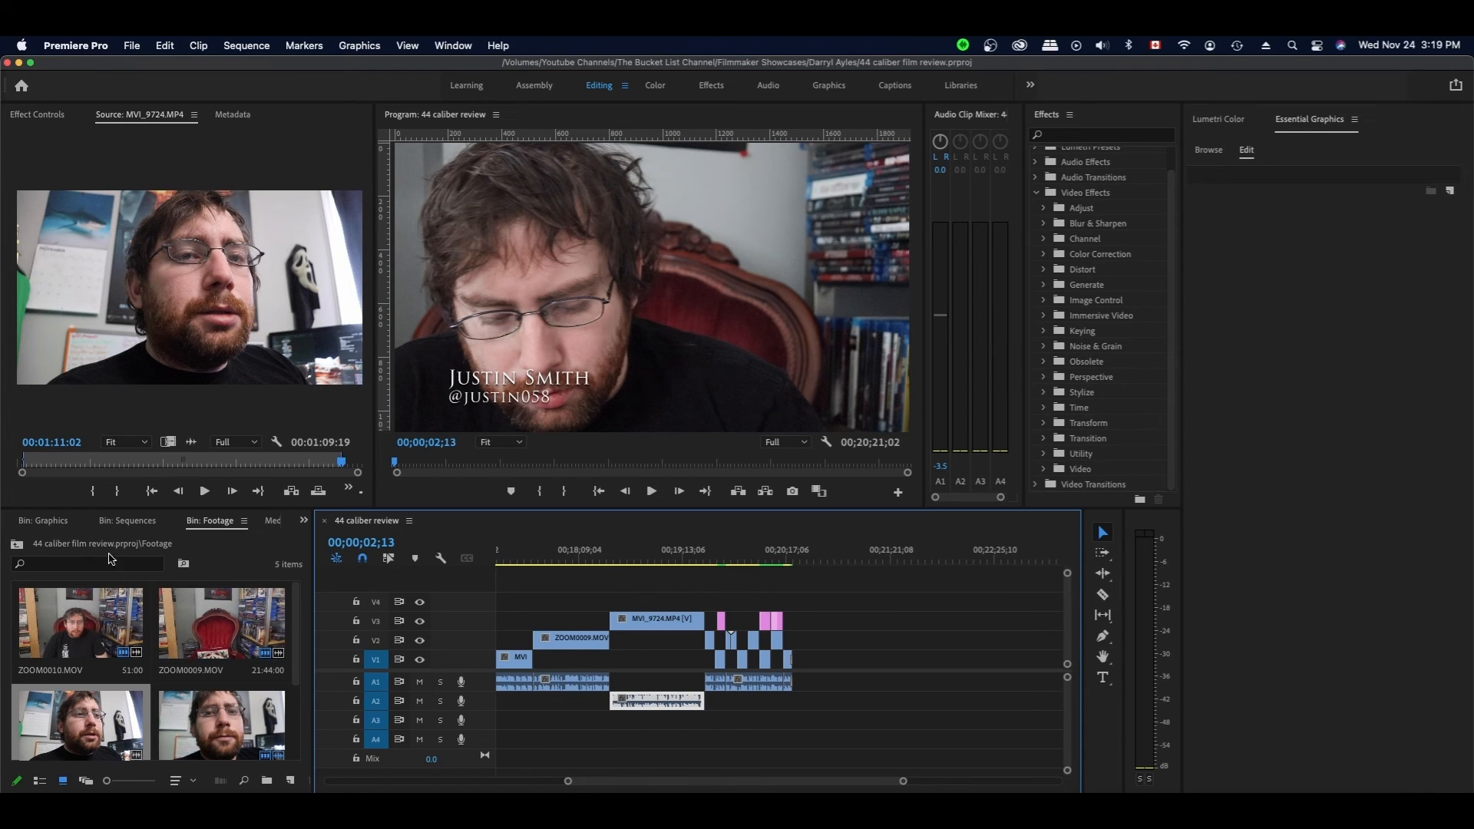
{"action": "scroll", "coordinate": [89, 519], "scroll_direction": "up", "scroll_amount": 3}
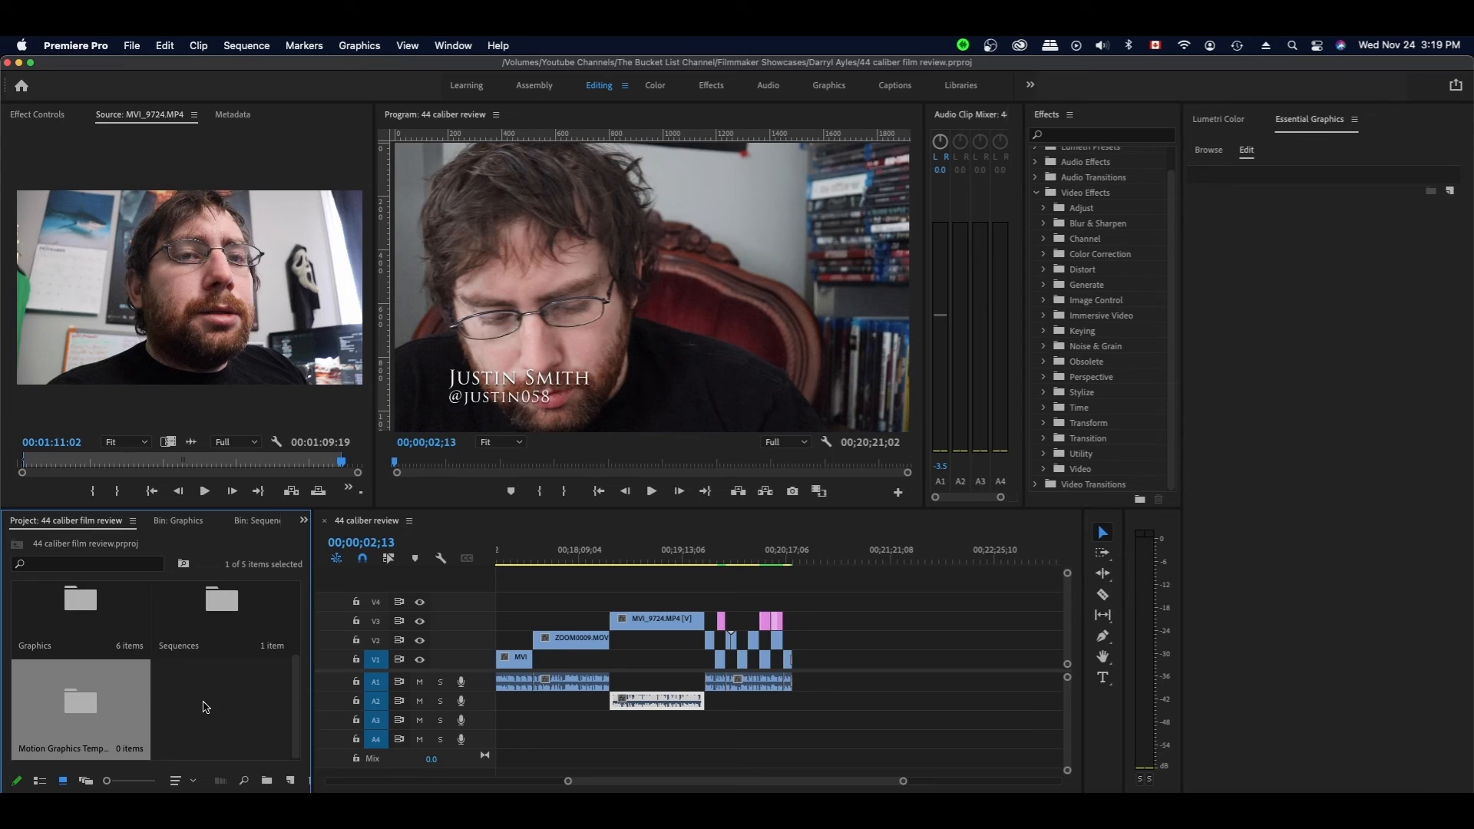
- Import music files such as Desert_Caravan.mp3 into the Audio bin, bringing it to six items
{"action": "scroll", "coordinate": [198, 706], "scroll_direction": "up", "scroll_amount": 3}
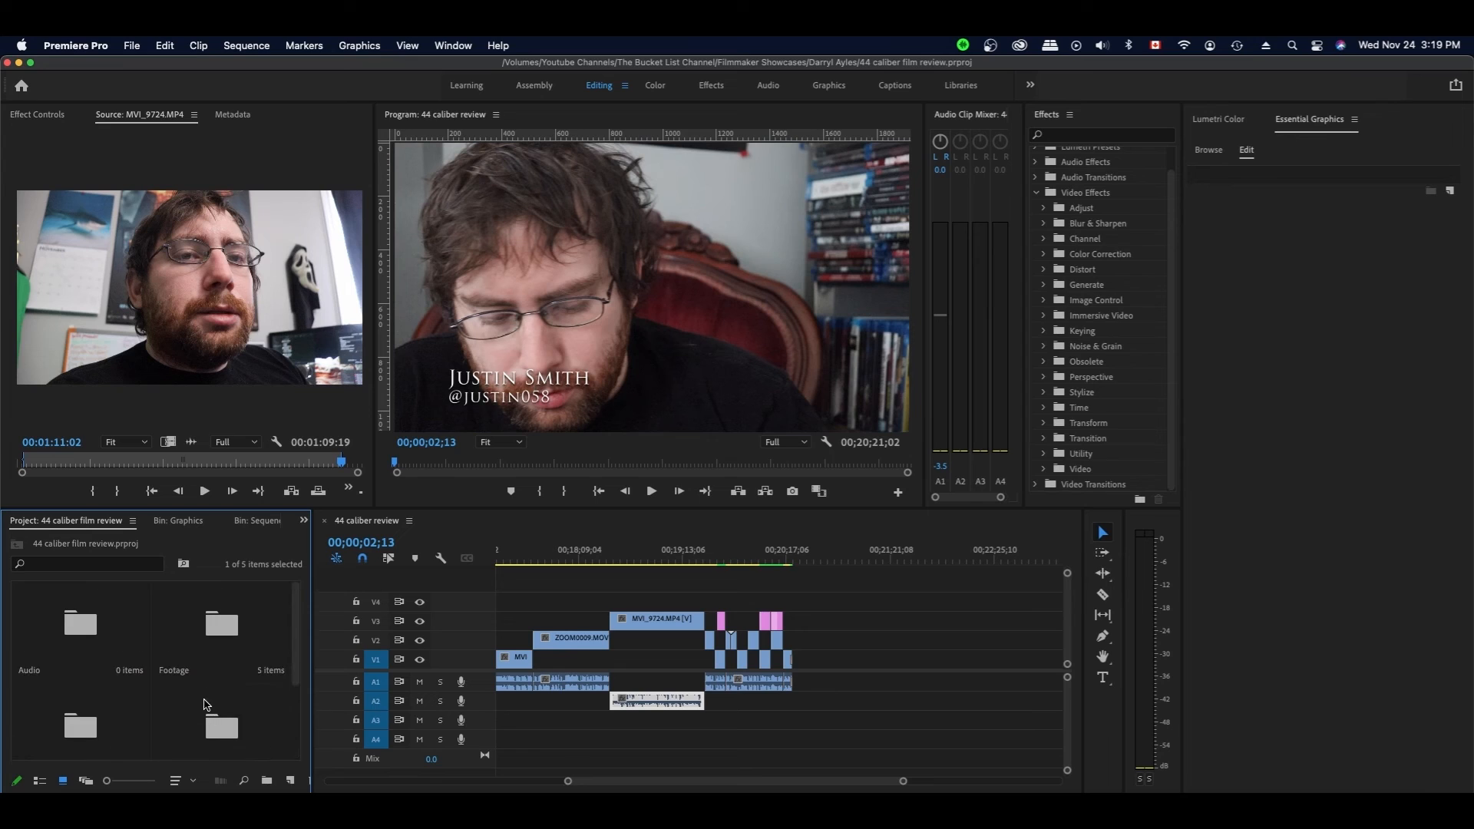
{"action": "double_click", "coordinate": [90, 600]}
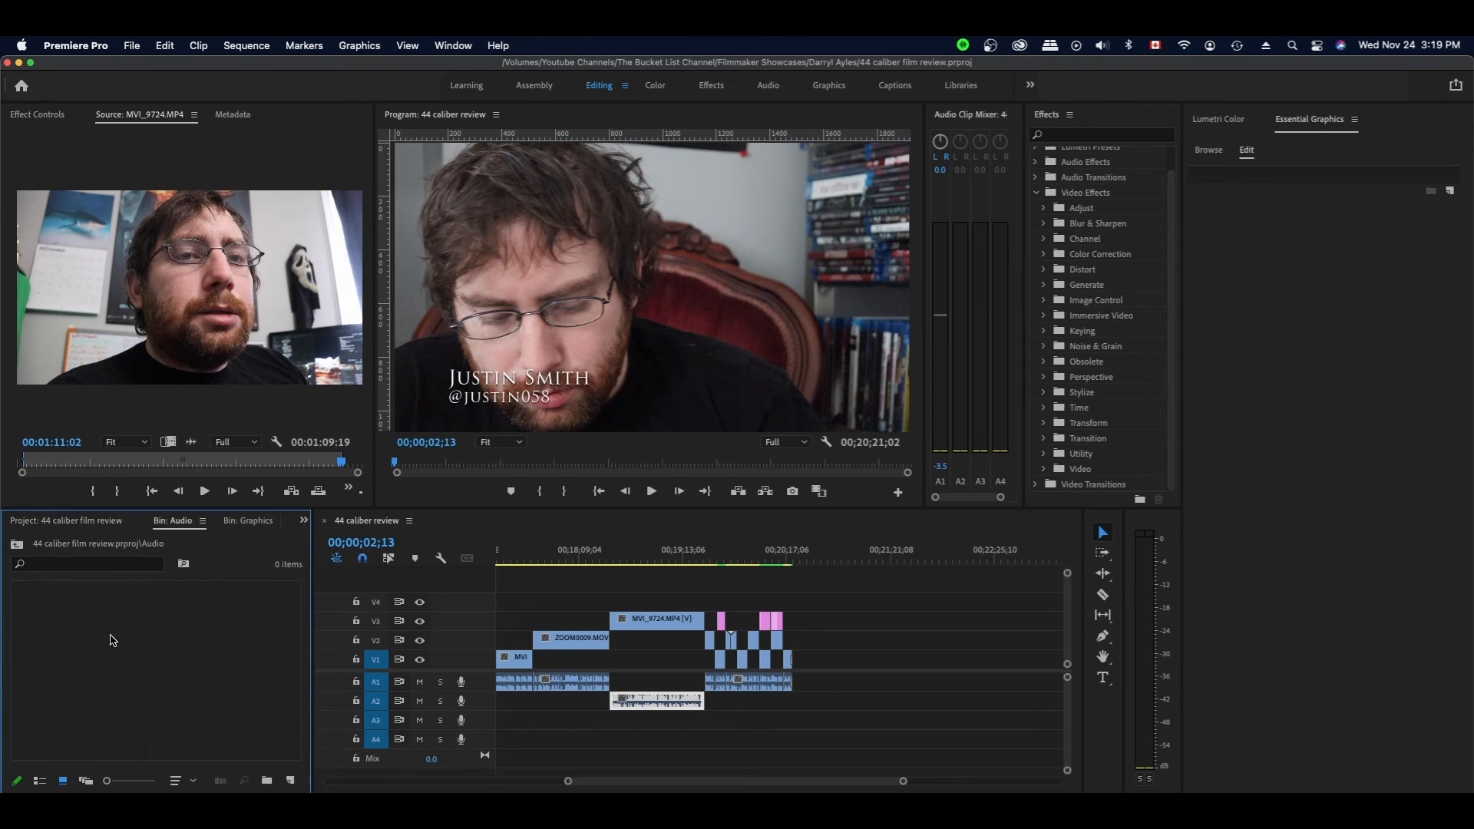
{"action": "double_click", "coordinate": [177, 652]}
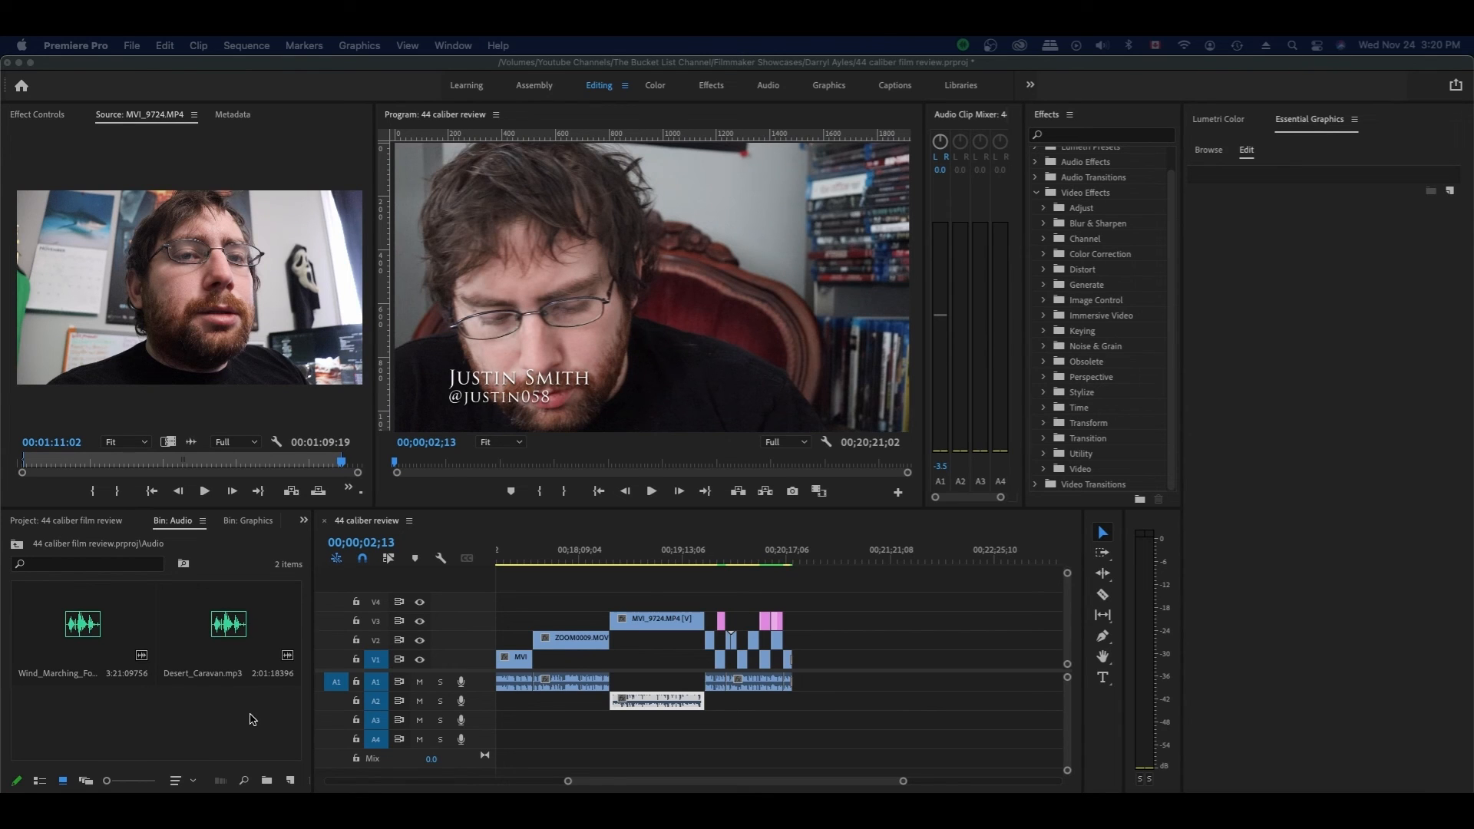
{"action": "double_click", "coordinate": [253, 719]}
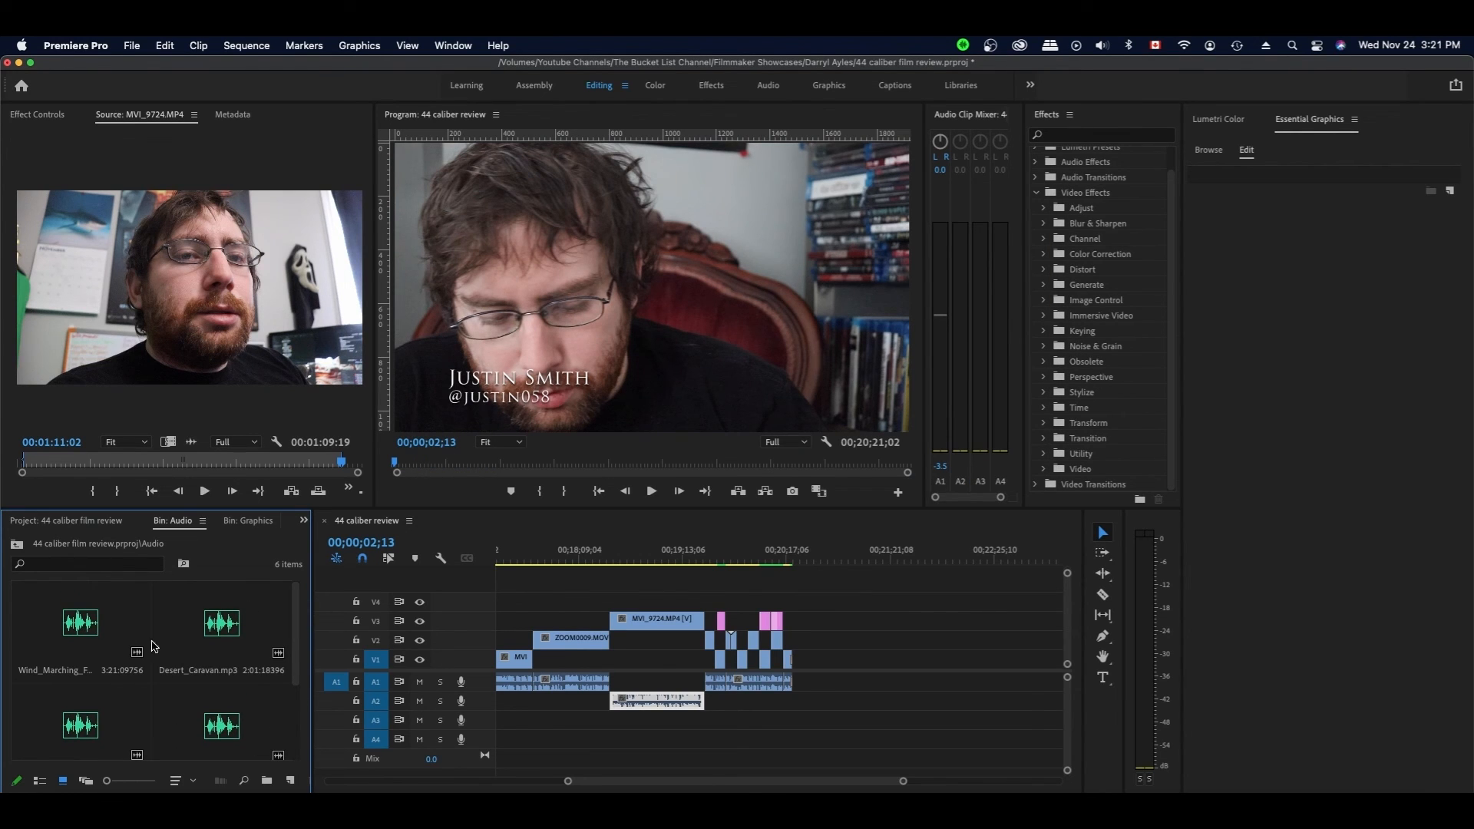
- Place the first music file on A3 at the sequence start, trim its end slightly, and save
{"action": "left_click_drag", "start_coordinate": [856, 782], "coordinate": [550, 778]}
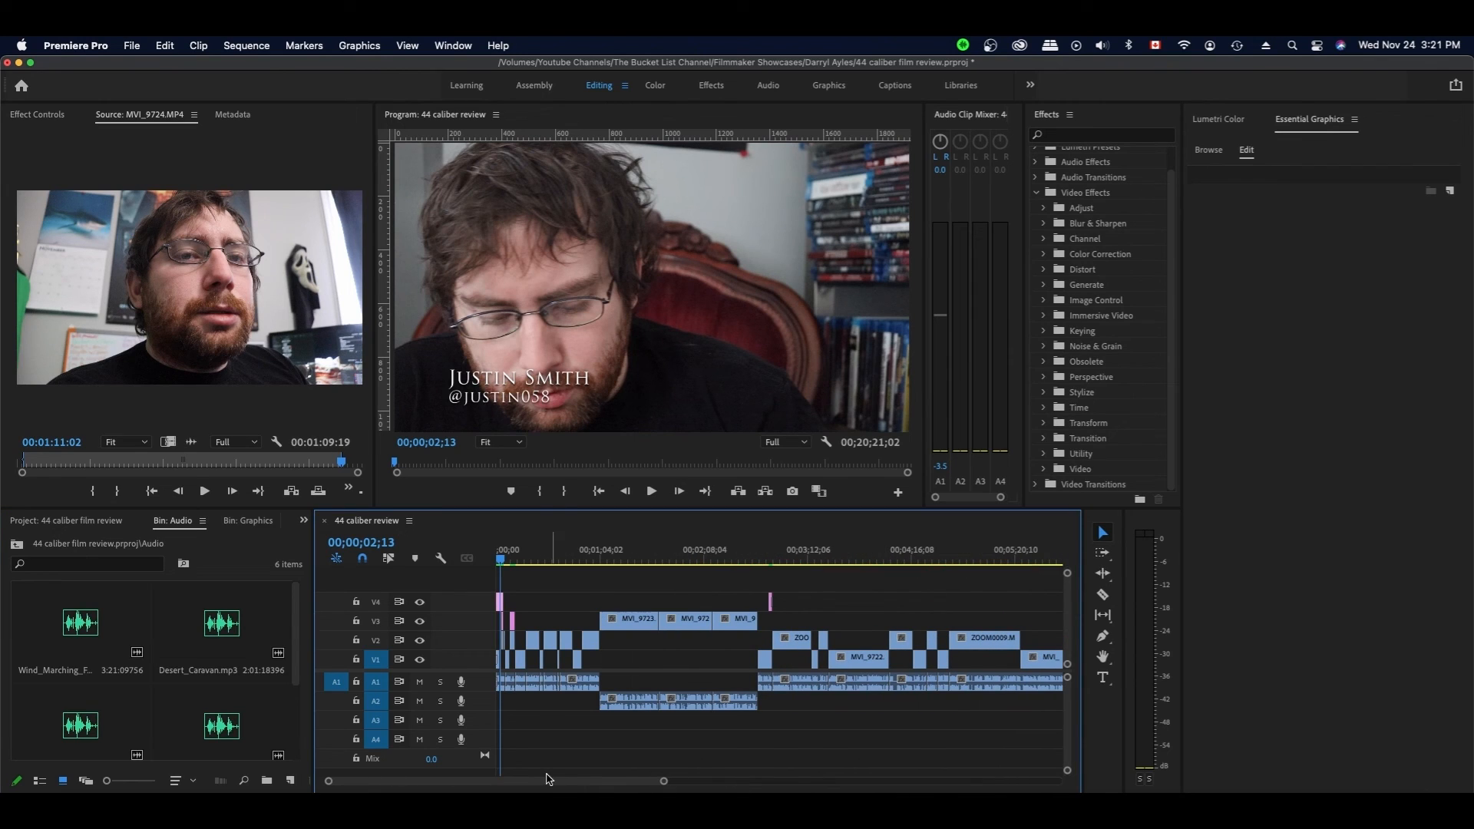
{"action": "left_click_drag", "start_coordinate": [78, 626], "coordinate": [512, 720]}
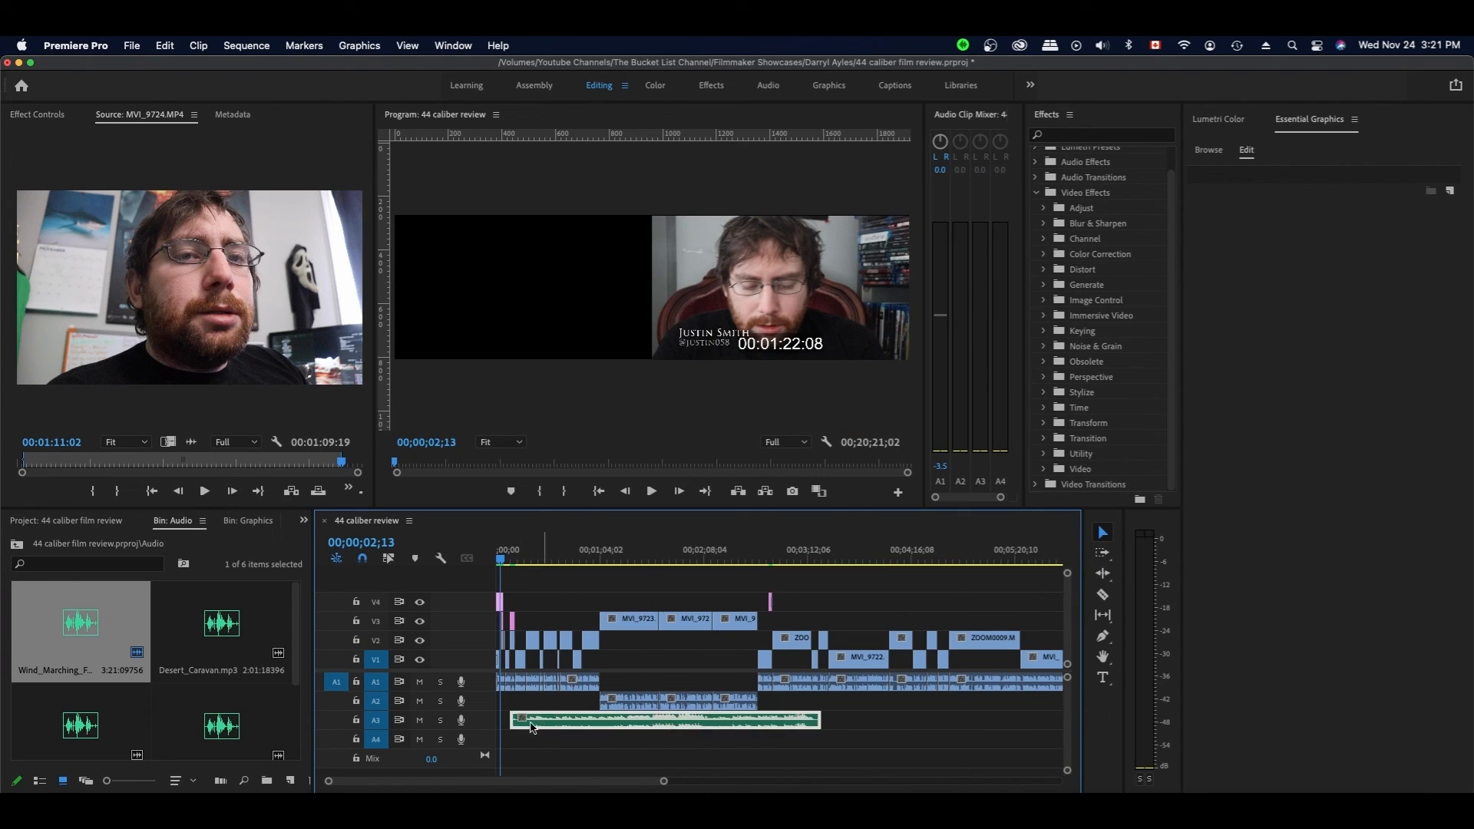
{"action": "left_click_drag", "start_coordinate": [530, 727], "coordinate": [516, 727]}
{"action": "left_click_drag", "start_coordinate": [804, 719], "coordinate": [798, 720]}
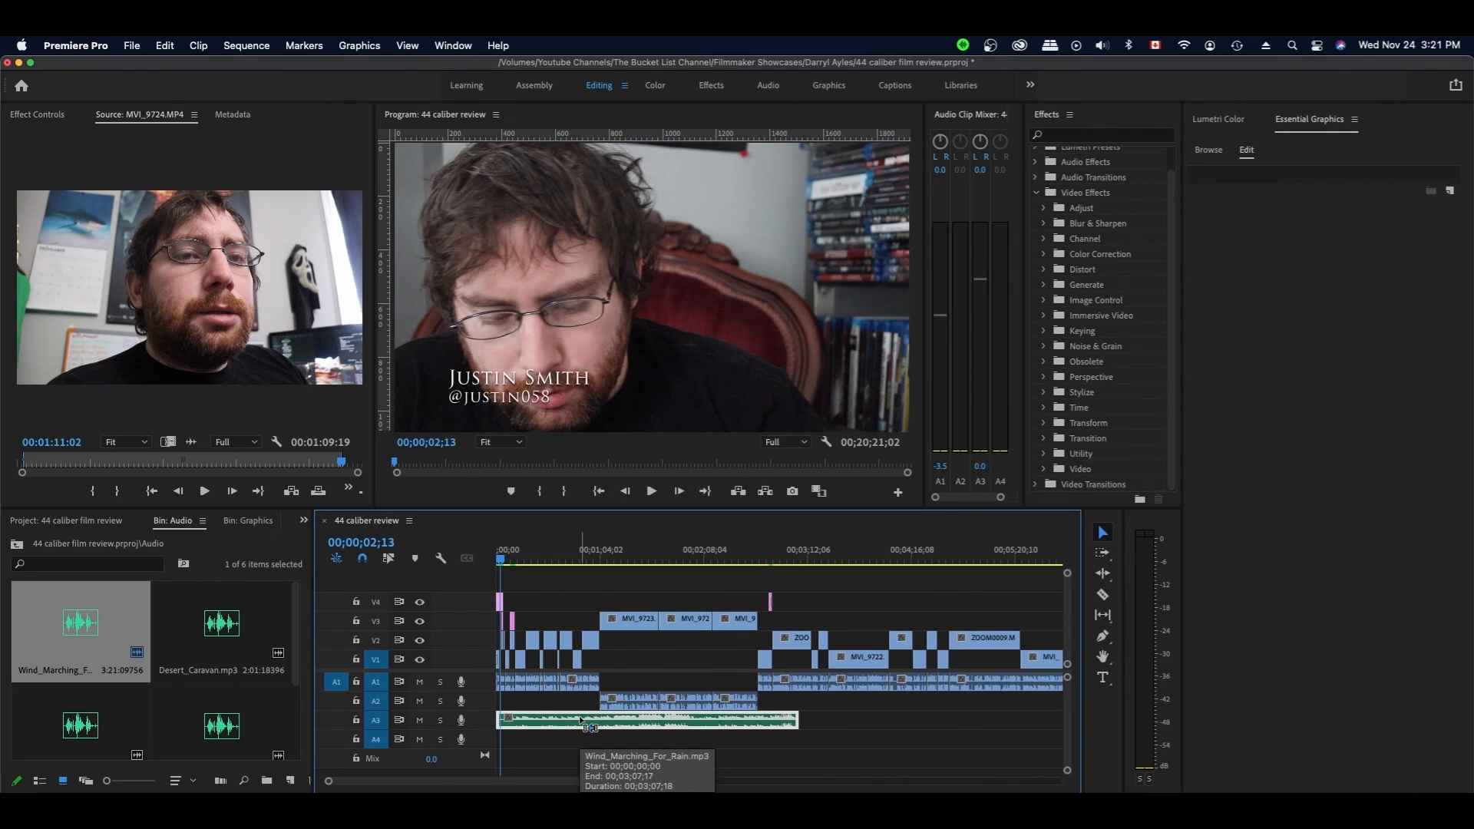
{"action": "key", "text": "super+s"}
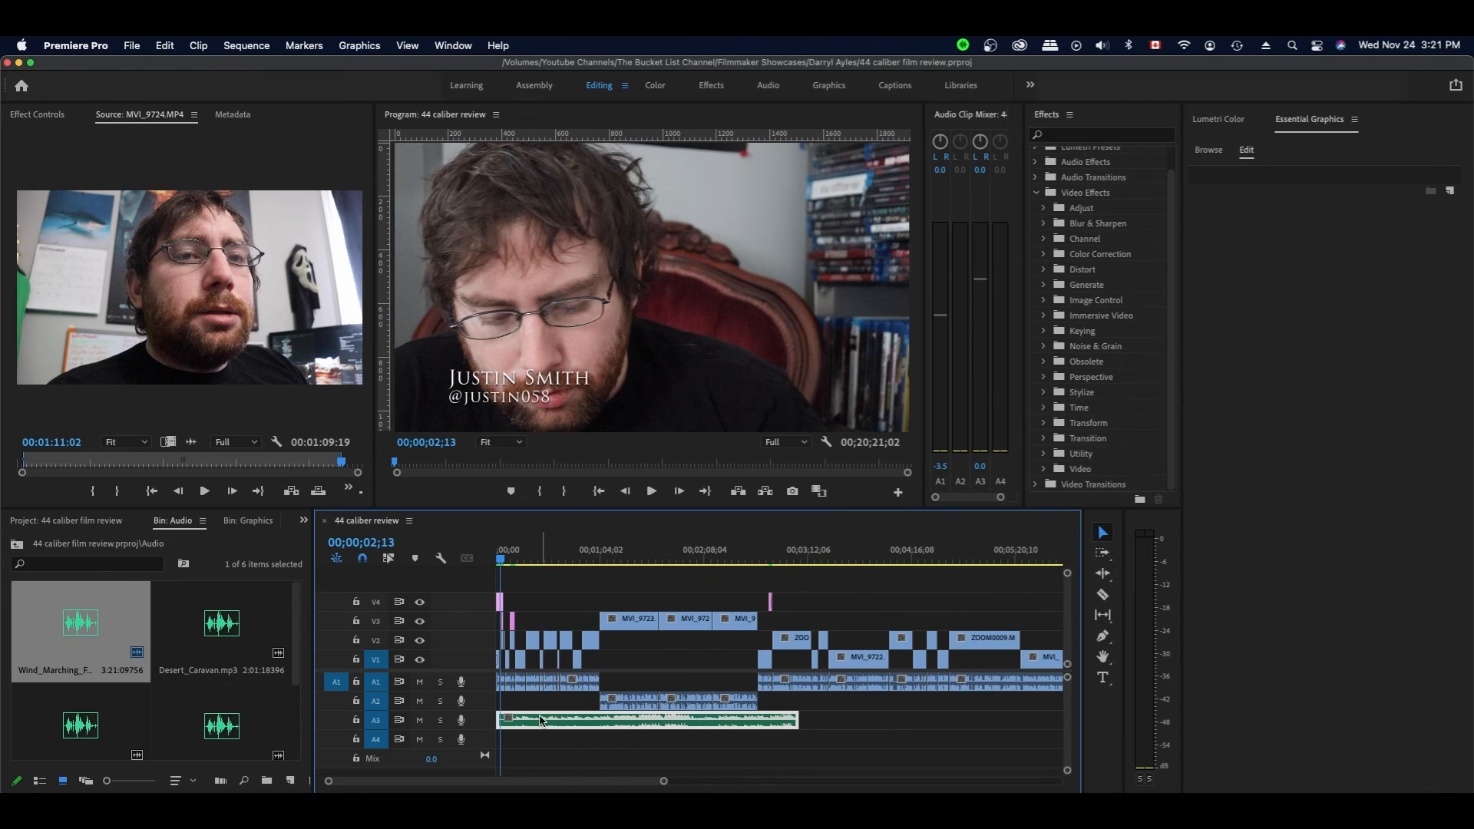
- Set the A3 level to -14, play back to hear it, and save
{"action": "left_click", "coordinate": [982, 466]}
{"action": "type", "text": "-"}
{"action": "type", "text": "14"}
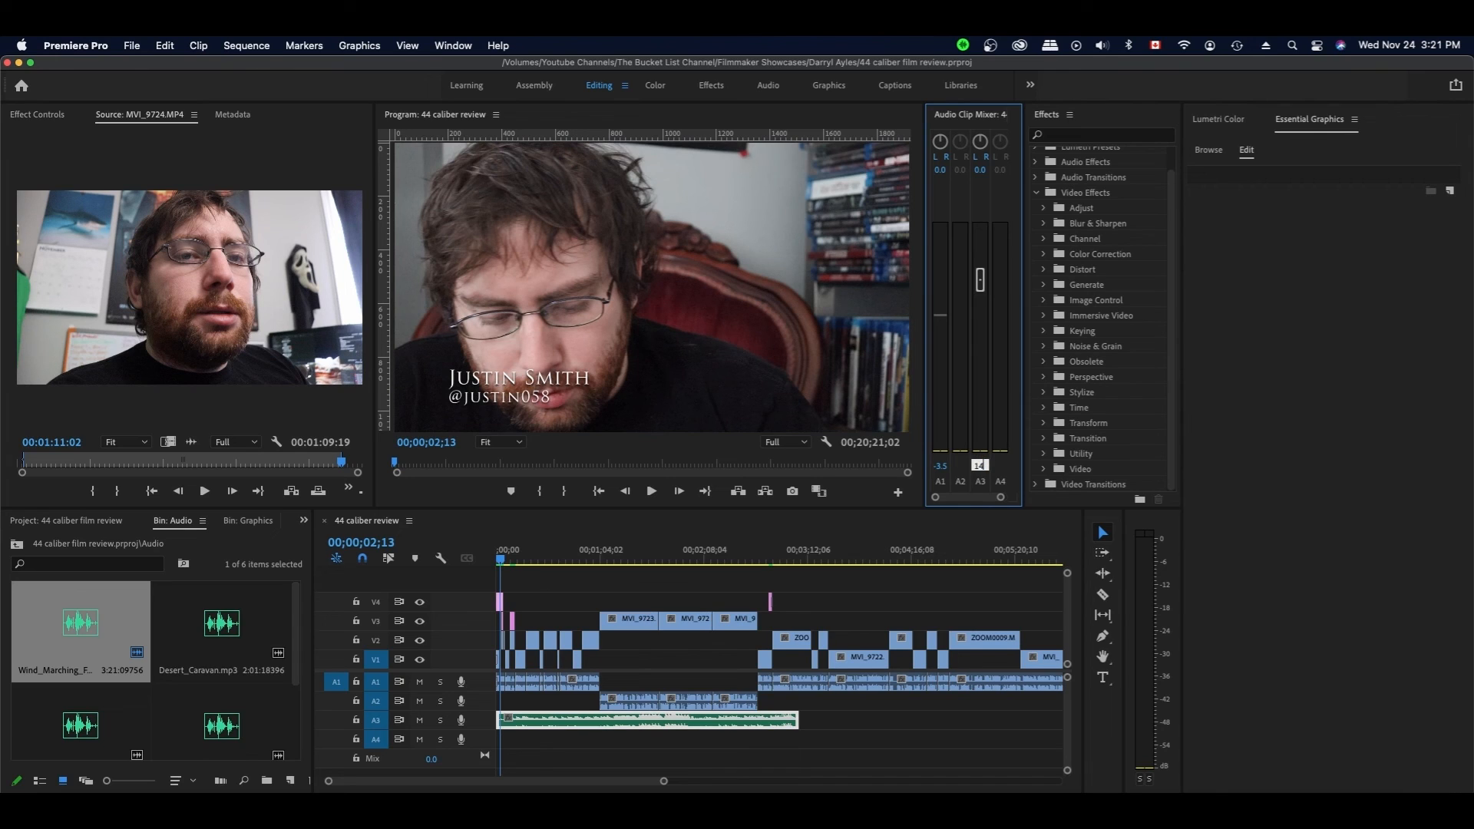
{"action": "key", "text": "Return"}
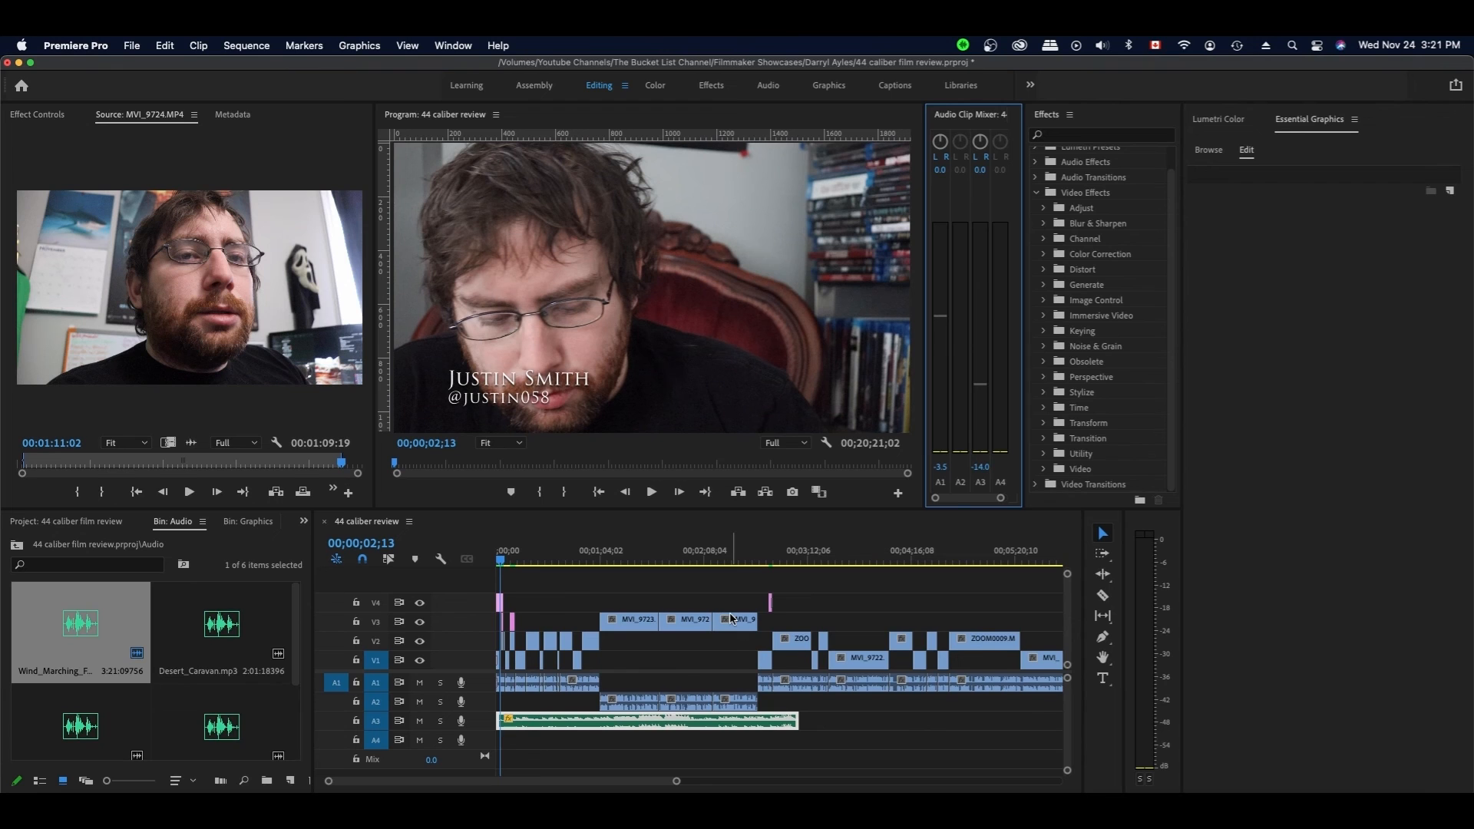
{"action": "key", "text": "space"}
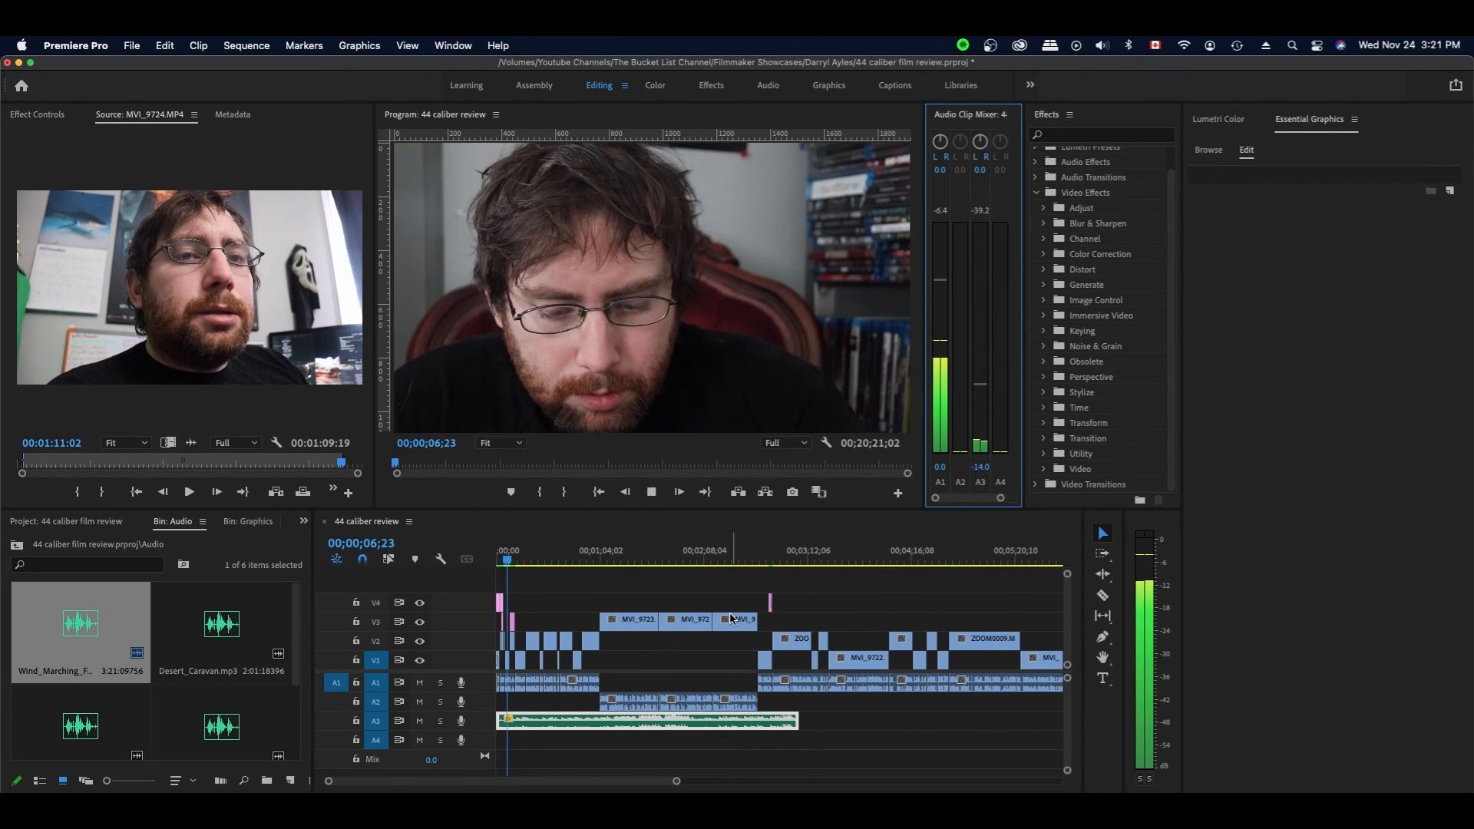
{"action": "key", "text": "super+s"}
- Drag the next music track from the Audio bin onto A3 right after the existing music
{"action": "left_click", "coordinate": [844, 718]}
{"action": "left_click_drag", "start_coordinate": [296, 666], "coordinate": [295, 673]}
{"action": "left_click", "coordinate": [227, 608]}
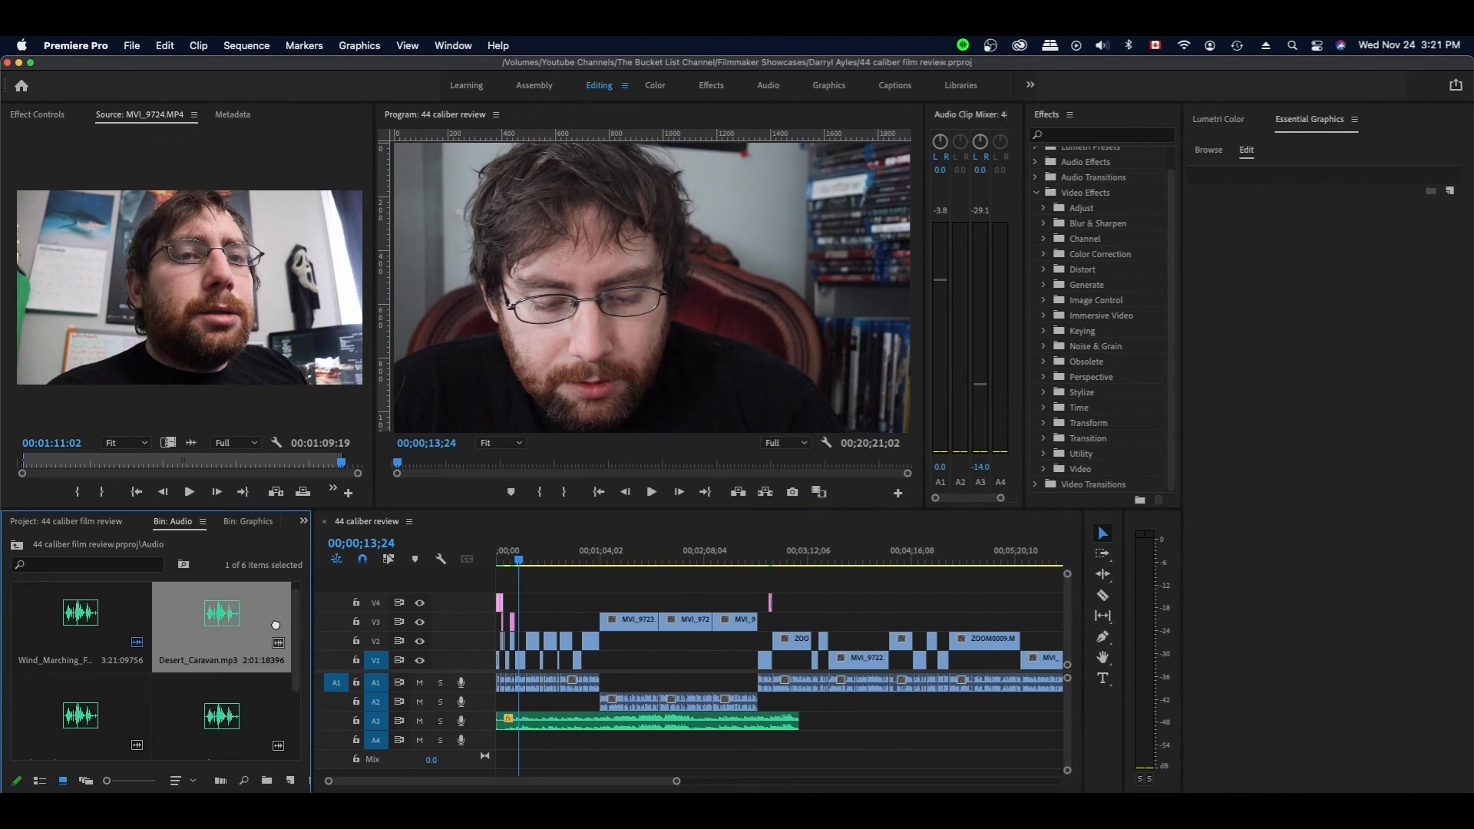
{"action": "scroll", "coordinate": [284, 645], "scroll_direction": "down", "scroll_amount": 2}
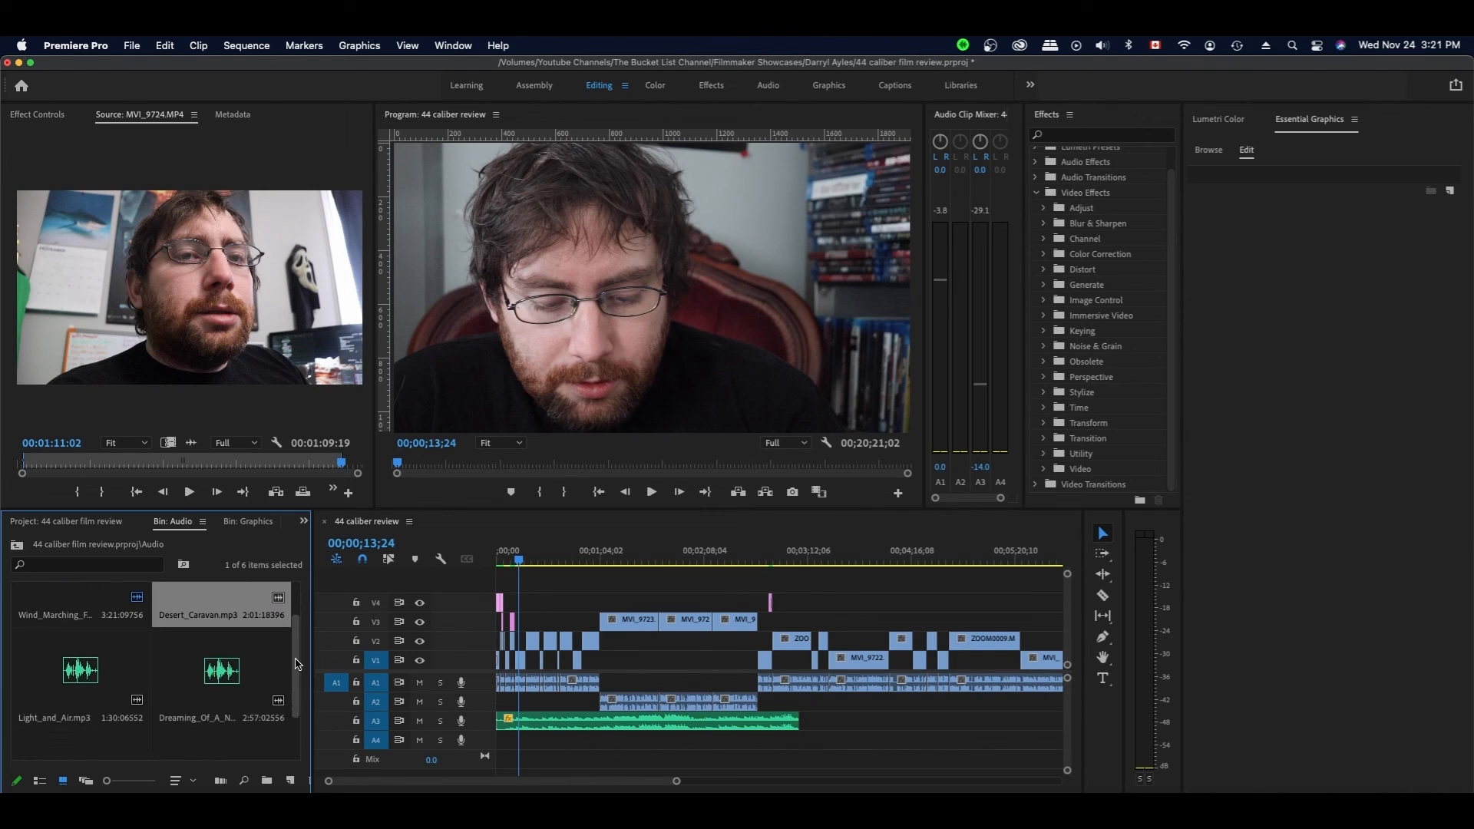
{"action": "scroll", "coordinate": [89, 668], "scroll_direction": "down", "scroll_amount": 2}
{"action": "left_click_drag", "start_coordinate": [222, 701], "coordinate": [812, 723]}
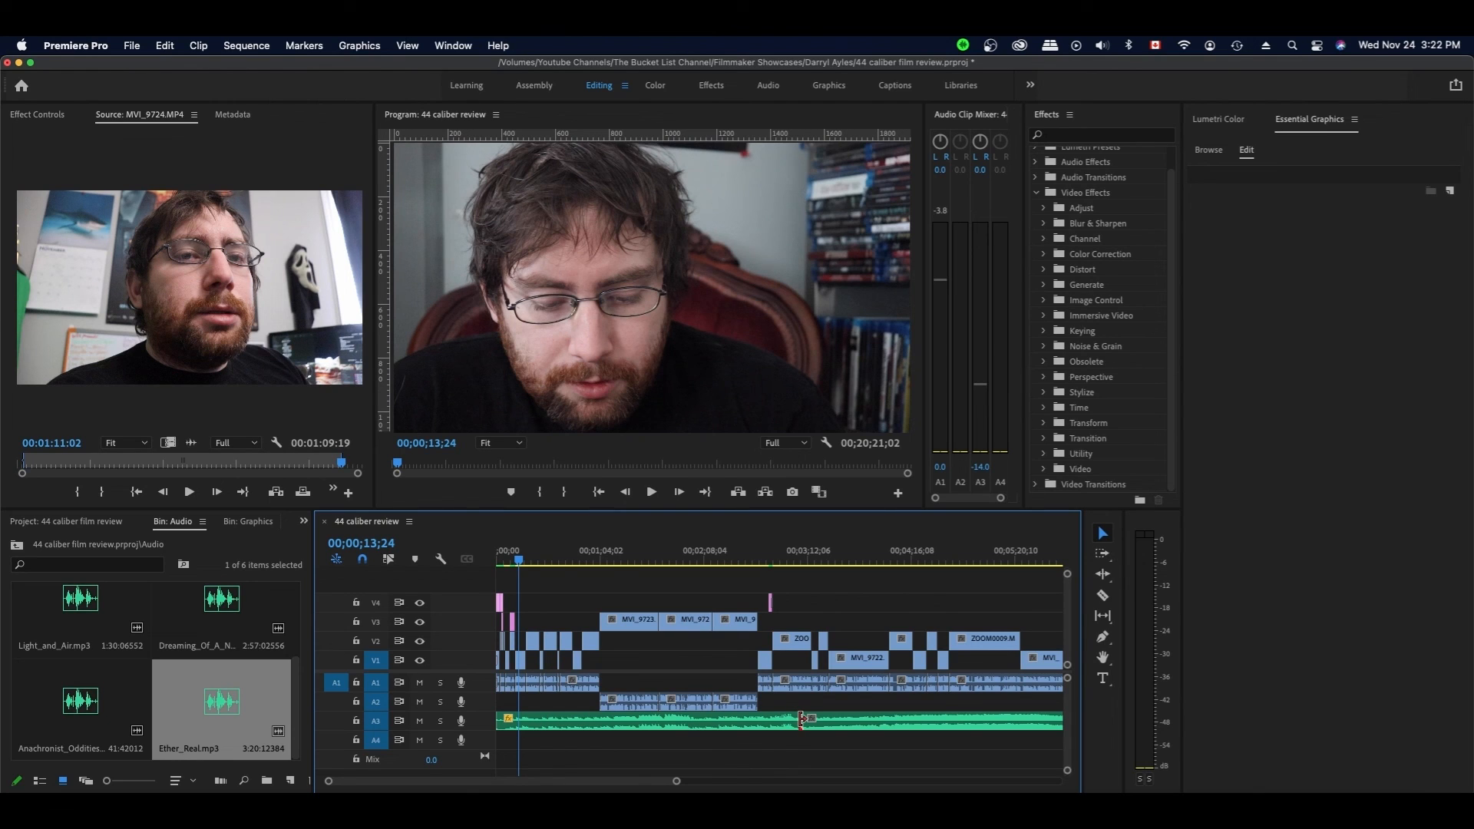
- Apply the default crossfade at the join between the two A3 music clips
{"action": "left_click", "coordinate": [806, 720]}
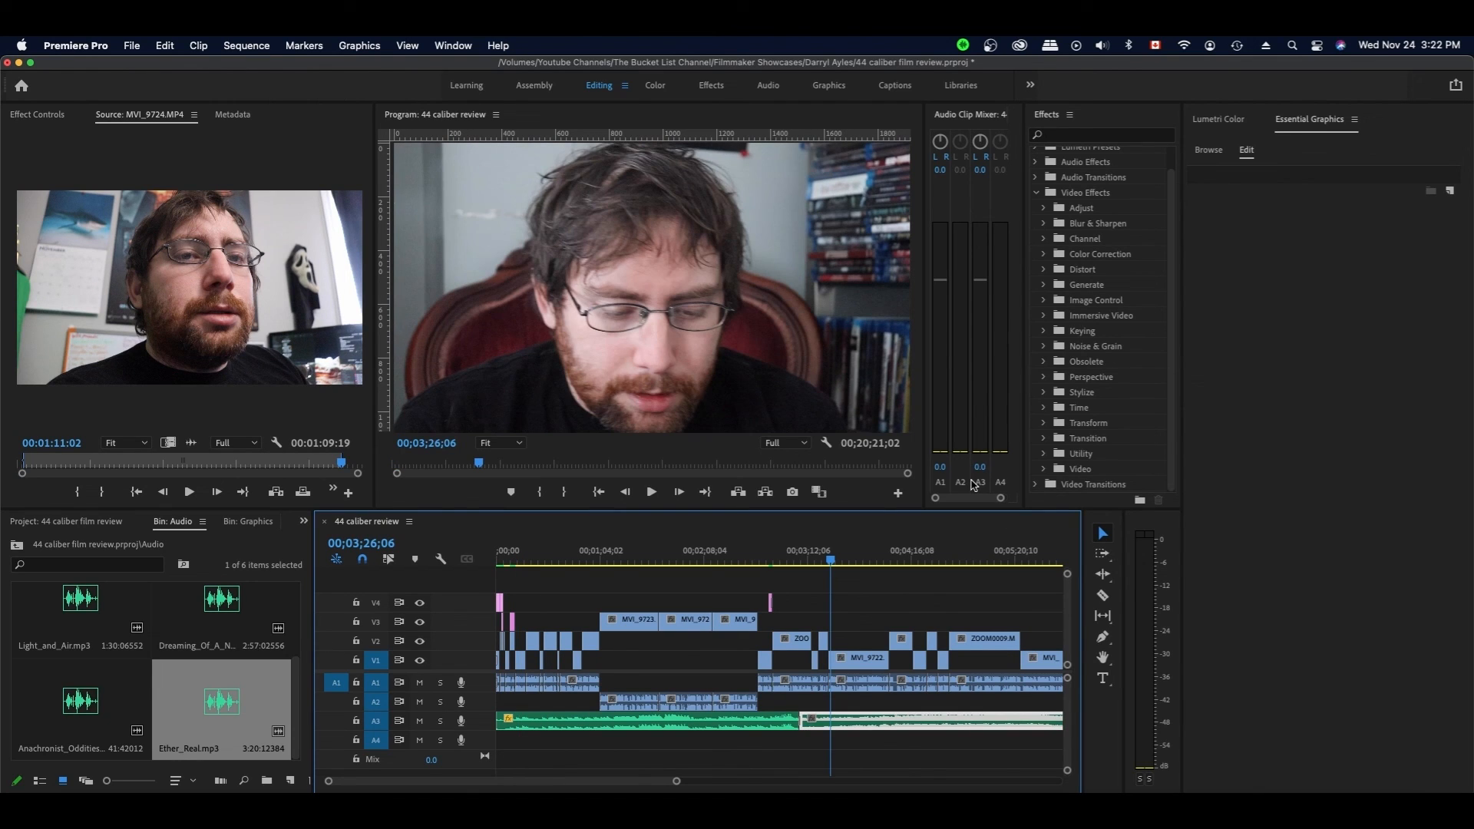
{"action": "key", "text": "minus"}
{"action": "left_click", "coordinate": [645, 721]}
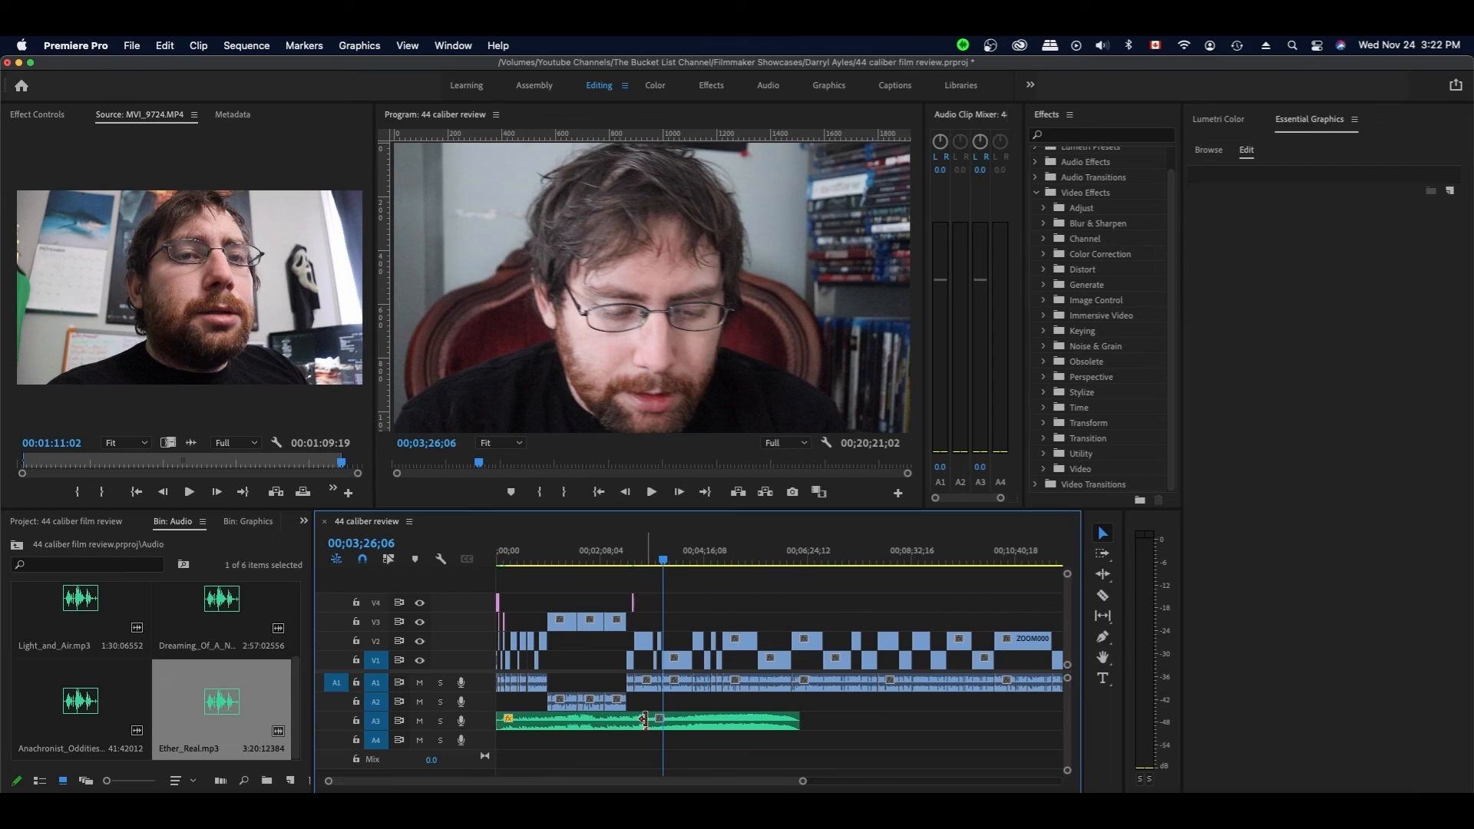
{"action": "right_click", "coordinate": [645, 721]}
{"action": "left_click", "coordinate": [710, 779]}
- Set the A3 music level to -14 dB in the Audio Clip Mixer
{"action": "left_click", "coordinate": [979, 465]}
{"action": "key", "text": "BackSpace"}
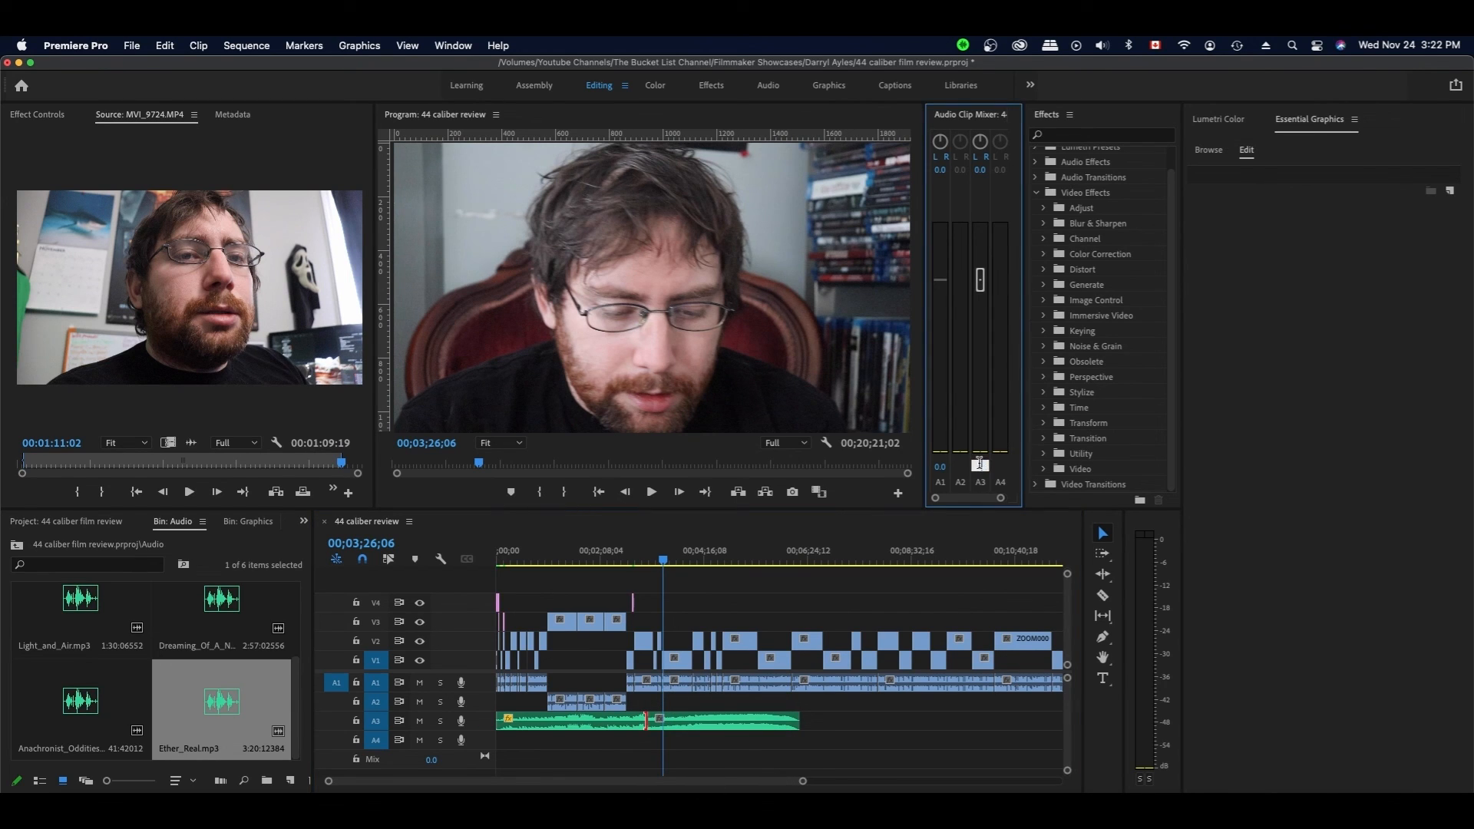
{"action": "type", "text": "14"}
{"action": "left_click", "coordinate": [964, 584]}
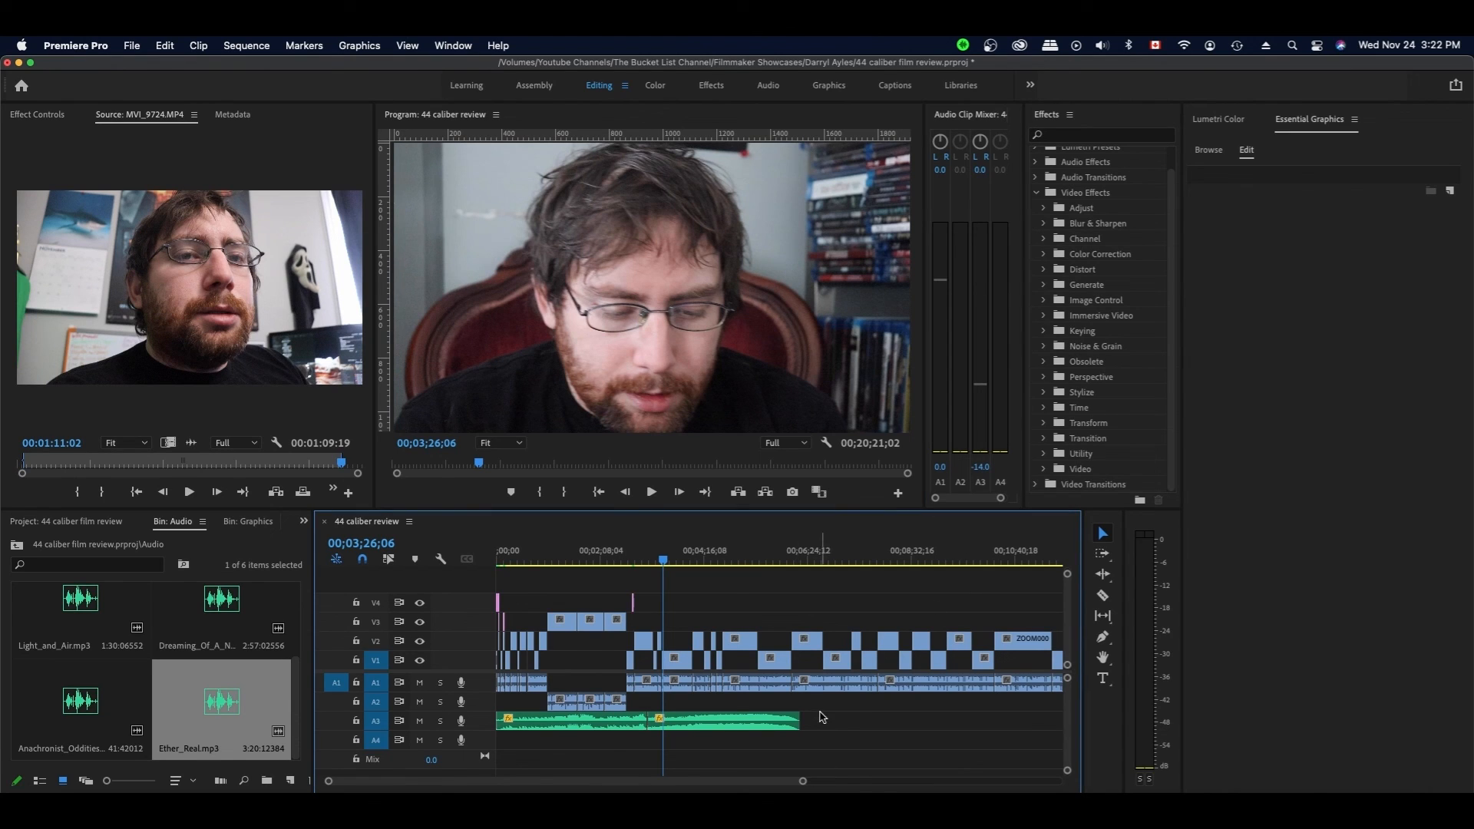
- Select the A2 audio clip near the end and return the playhead to the sequence start
{"action": "scroll", "coordinate": [854, 710], "scroll_direction": "right", "scroll_amount": 10}
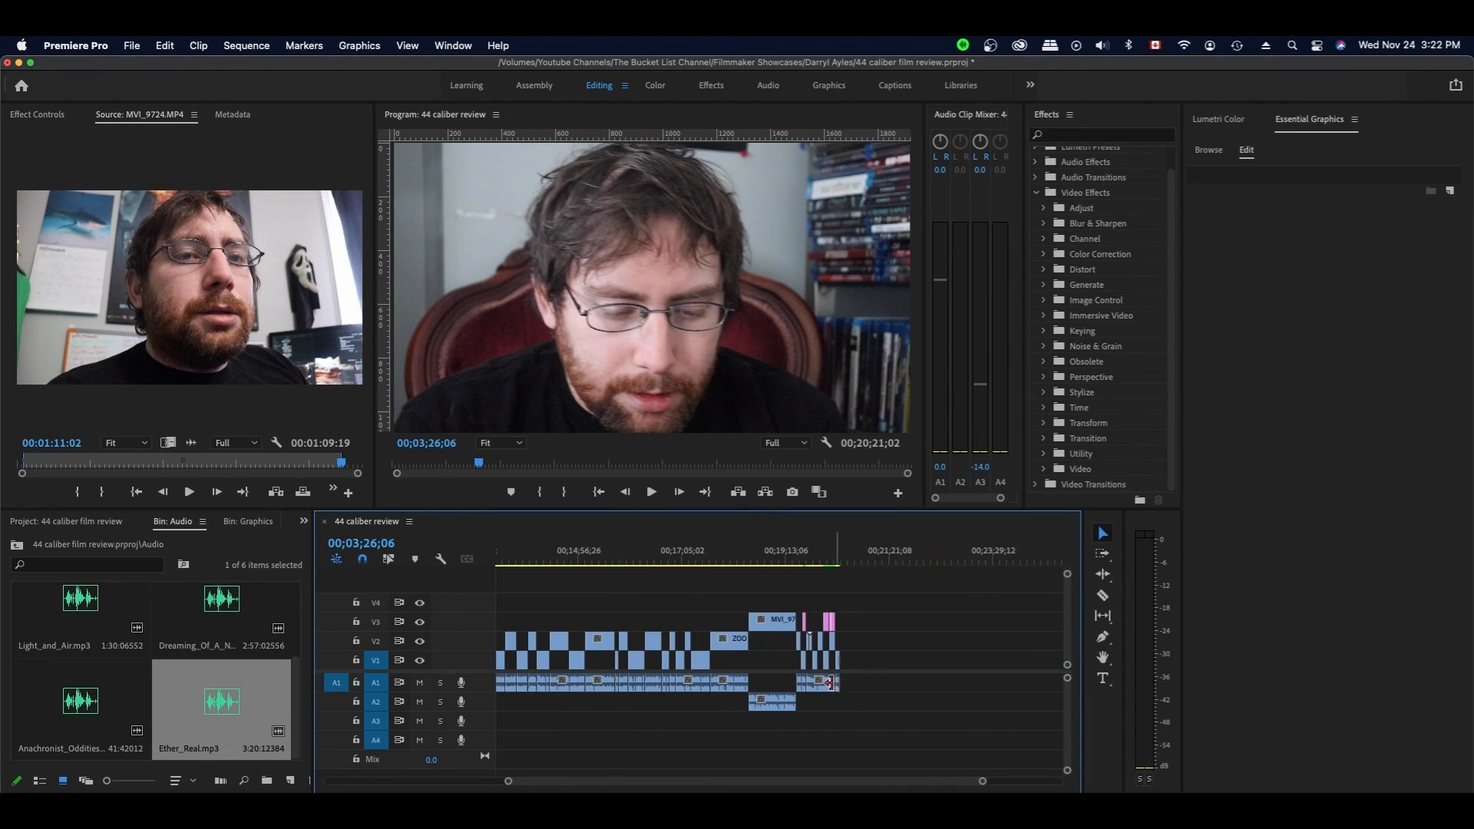
{"action": "left_click", "coordinate": [777, 702]}
{"action": "scroll", "coordinate": [765, 687], "scroll_direction": "left", "scroll_amount": 10}
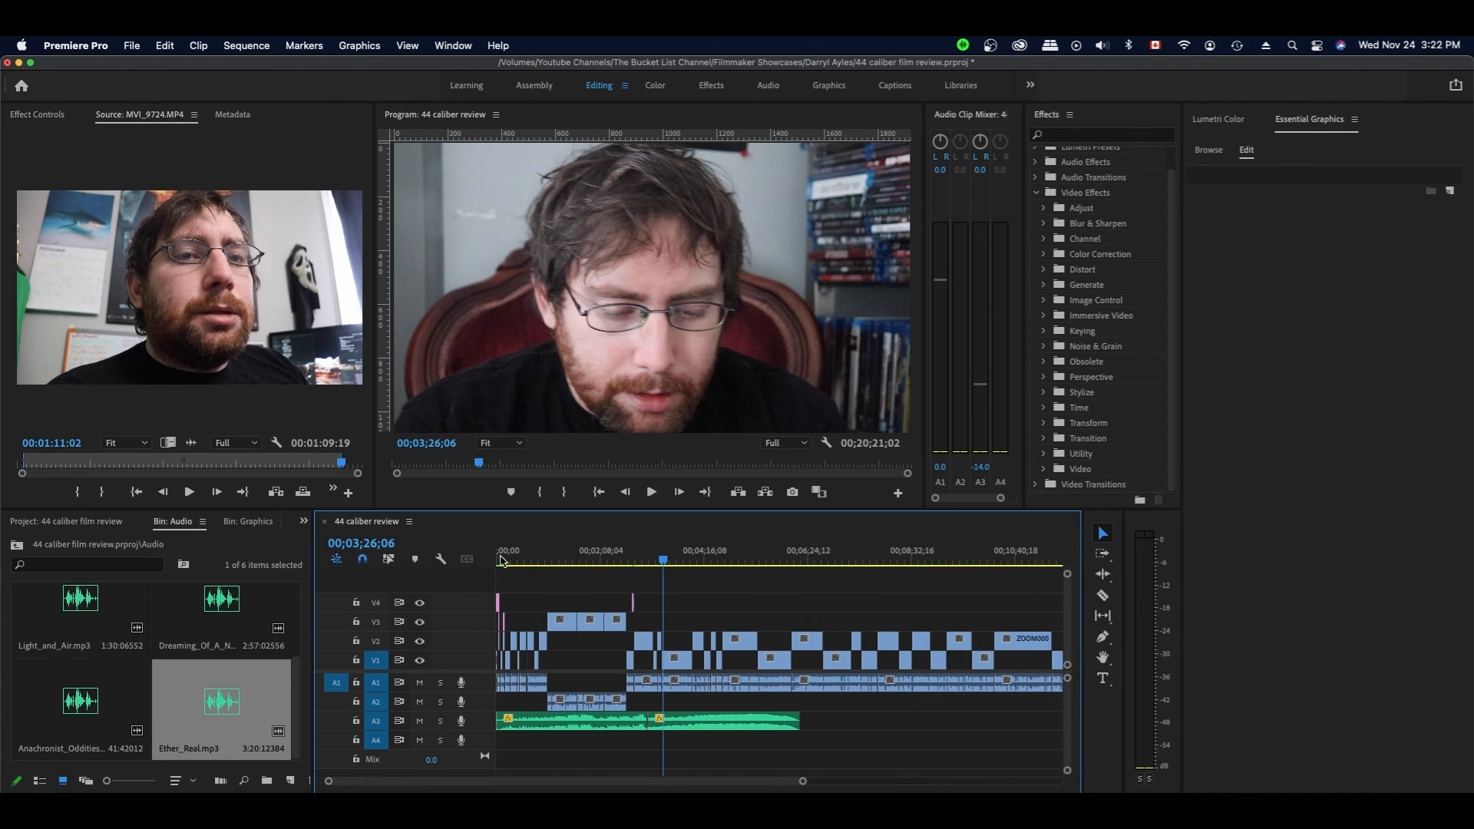
{"action": "left_click", "coordinate": [498, 561]}
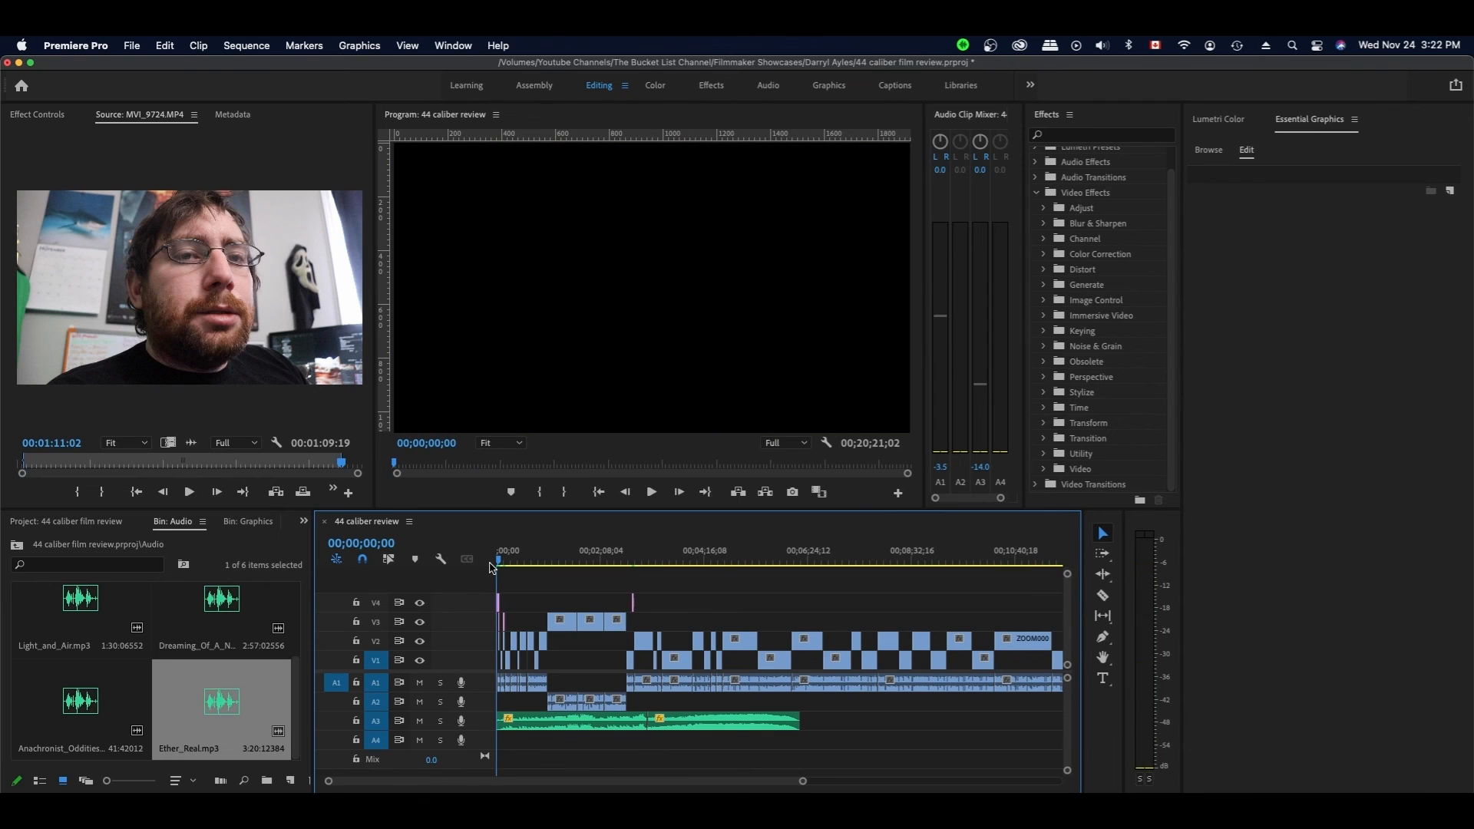
{"action": "left_click_drag", "start_coordinate": [802, 781], "coordinate": [593, 775]}
- Copy the first A1 dialogue clip and zoom the timeline out to show the sequence
{"action": "right_click", "coordinate": [606, 689]}
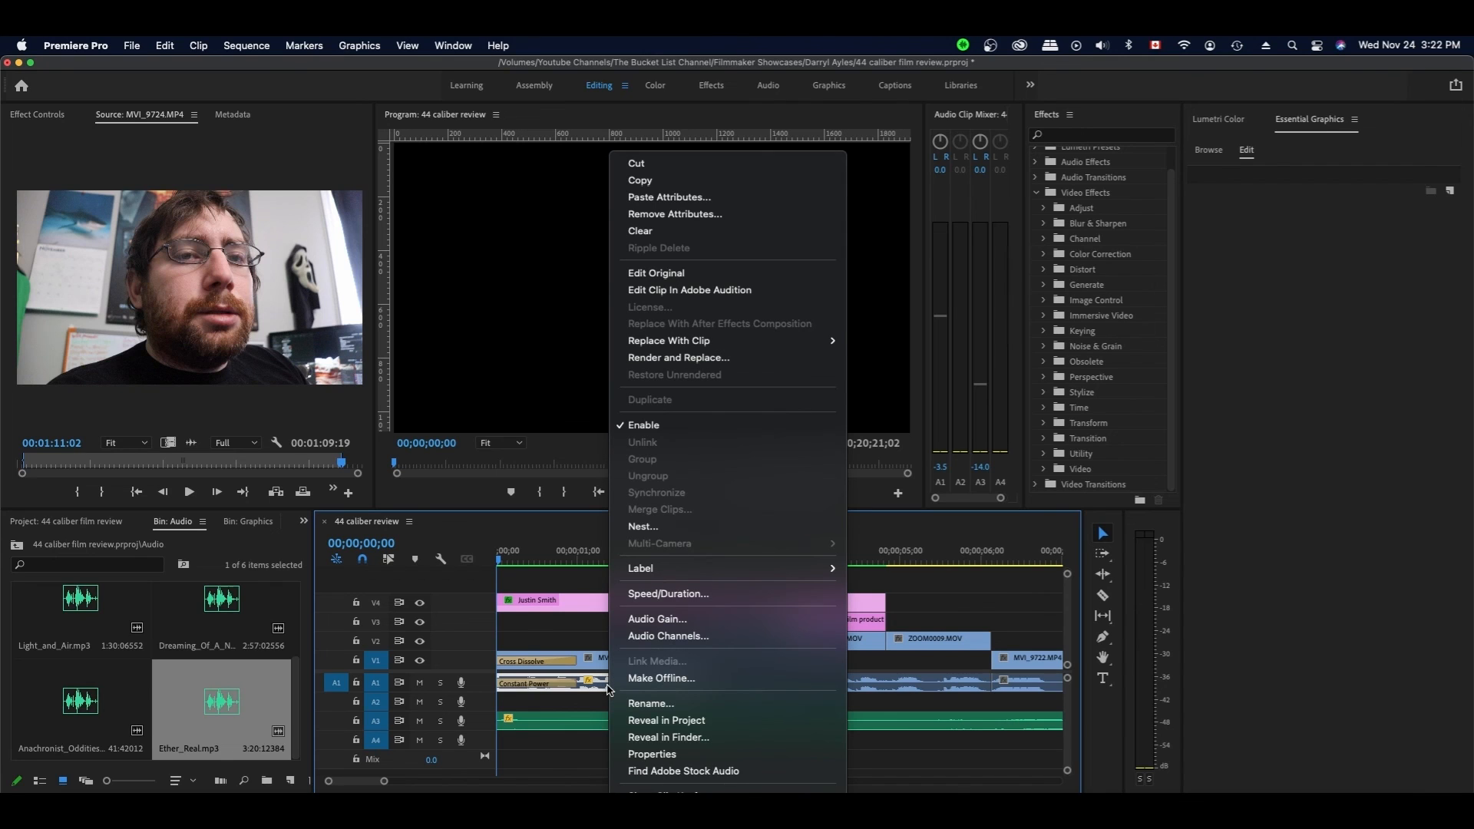
{"action": "left_click", "coordinate": [656, 181]}
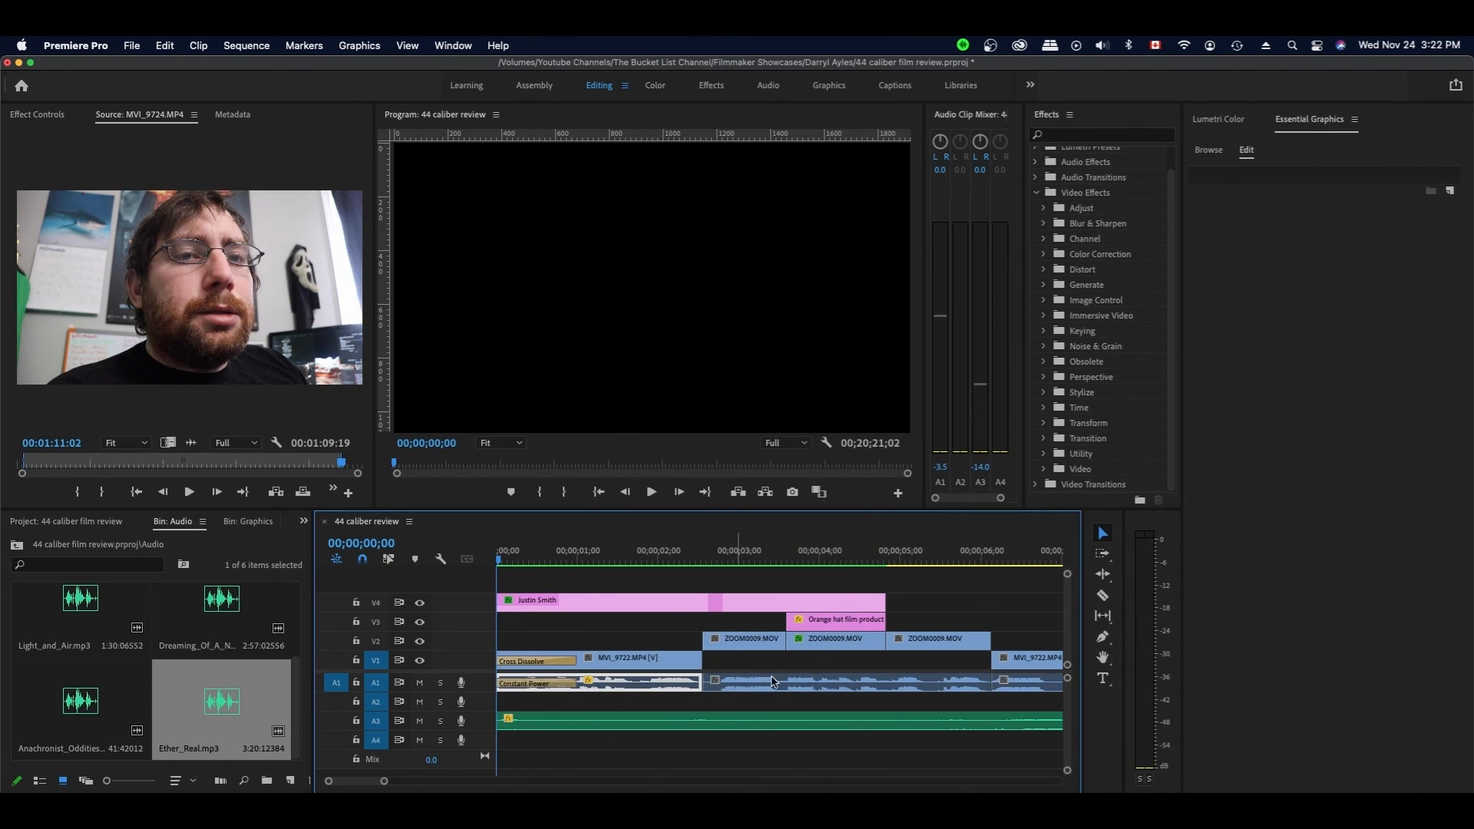
{"action": "left_click_drag", "start_coordinate": [385, 781], "coordinate": [508, 781]}
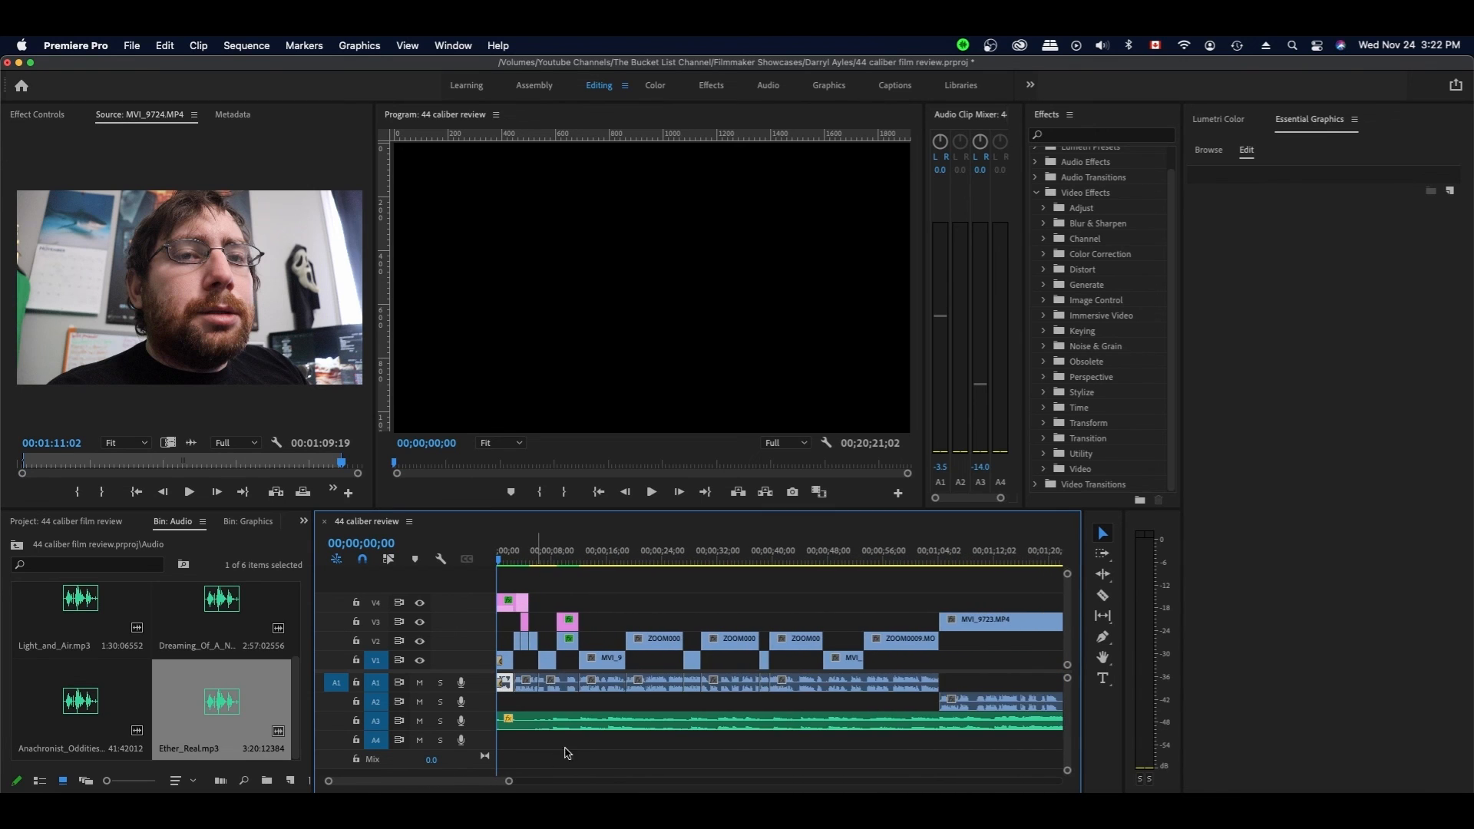
{"action": "scroll", "coordinate": [567, 753], "scroll_direction": "down", "scroll_amount": 10}
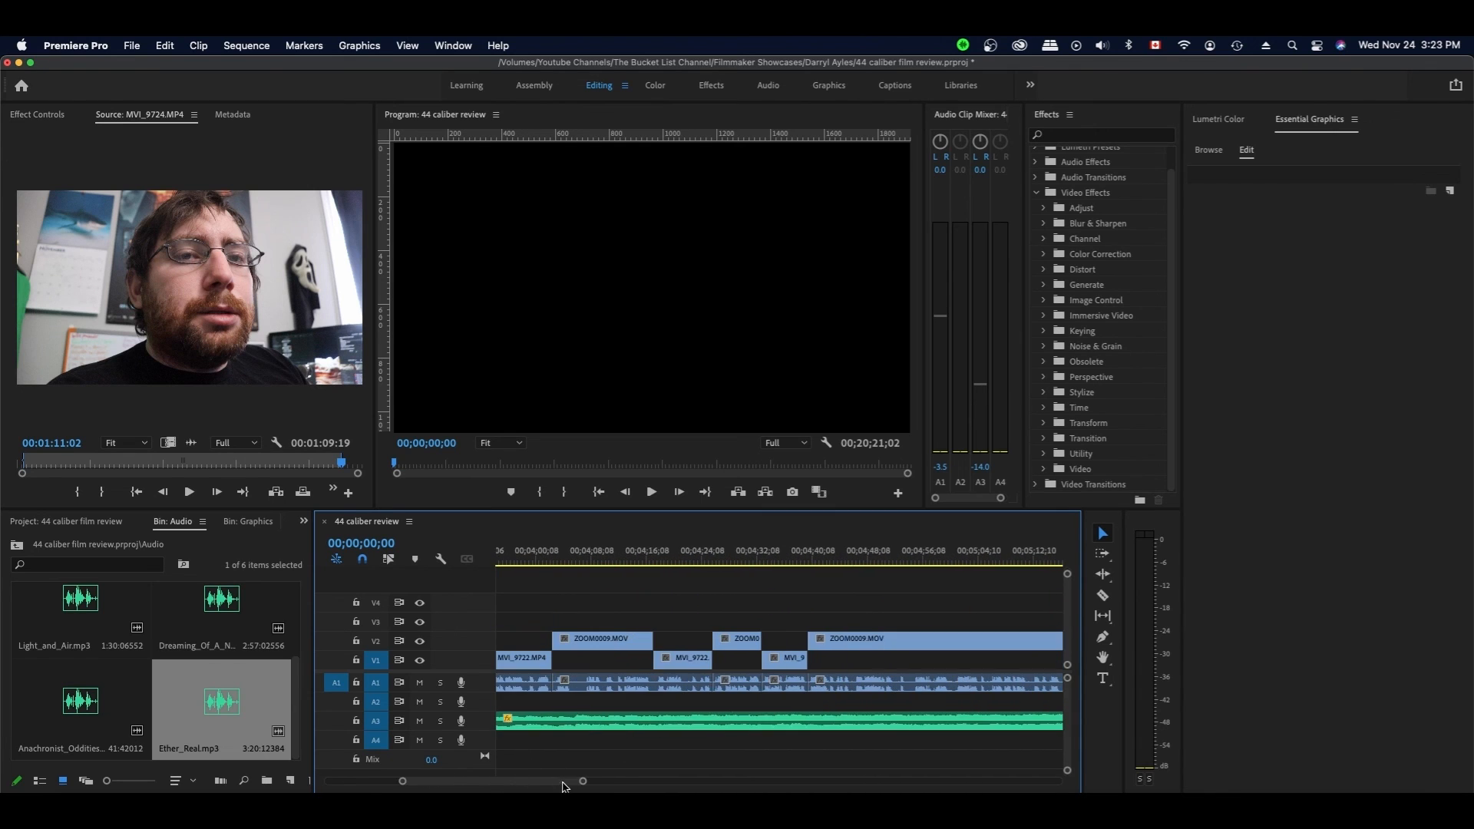
{"action": "left_click_drag", "start_coordinate": [584, 781], "coordinate": [718, 780]}
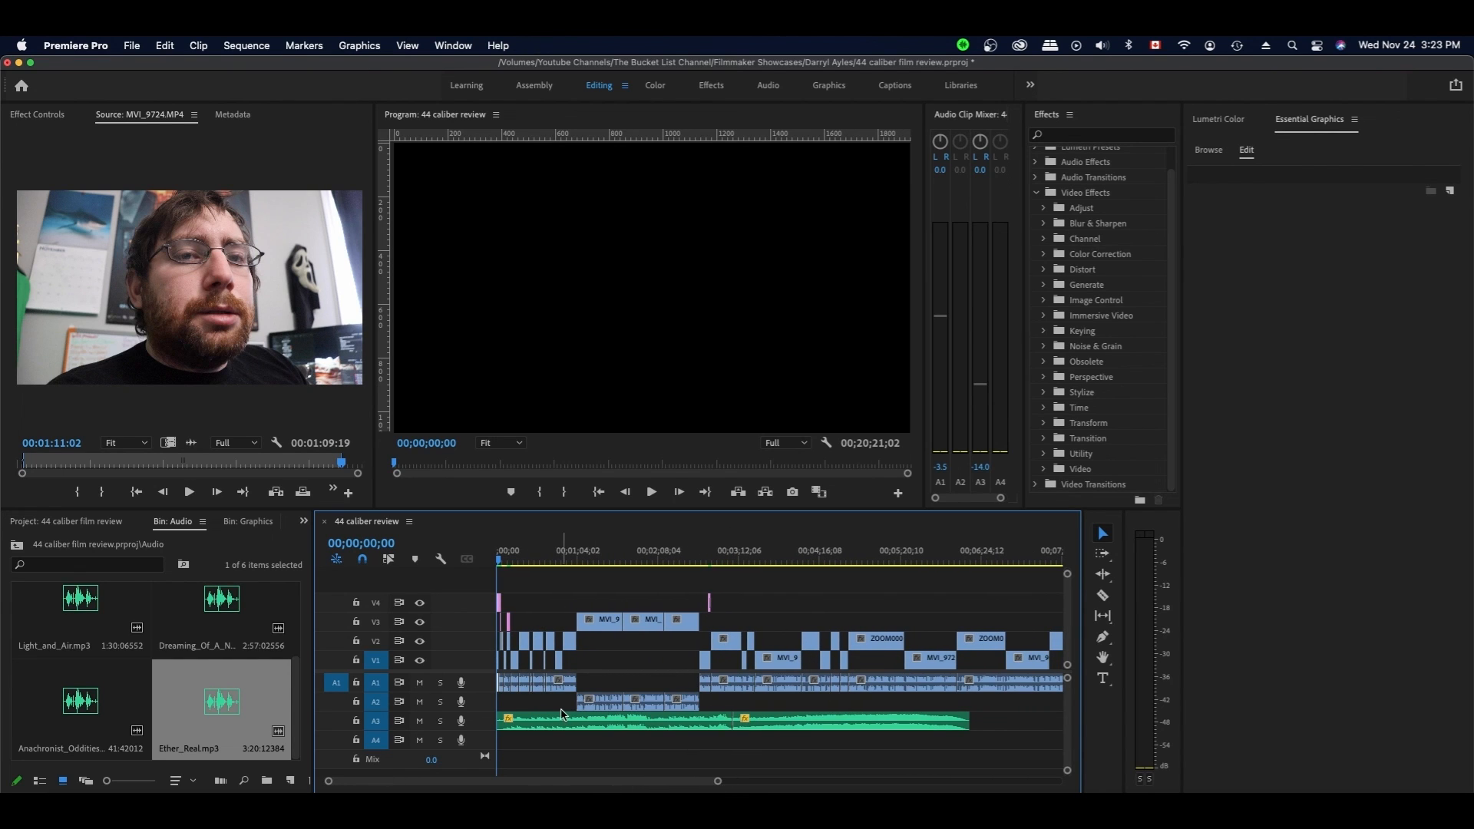
- Paste volume, channel volume and panner attributes onto the selected A1 clips, then save
{"action": "left_click_drag", "start_coordinate": [503, 702], "coordinate": [937, 680]}
{"action": "right_click", "coordinate": [837, 704]}
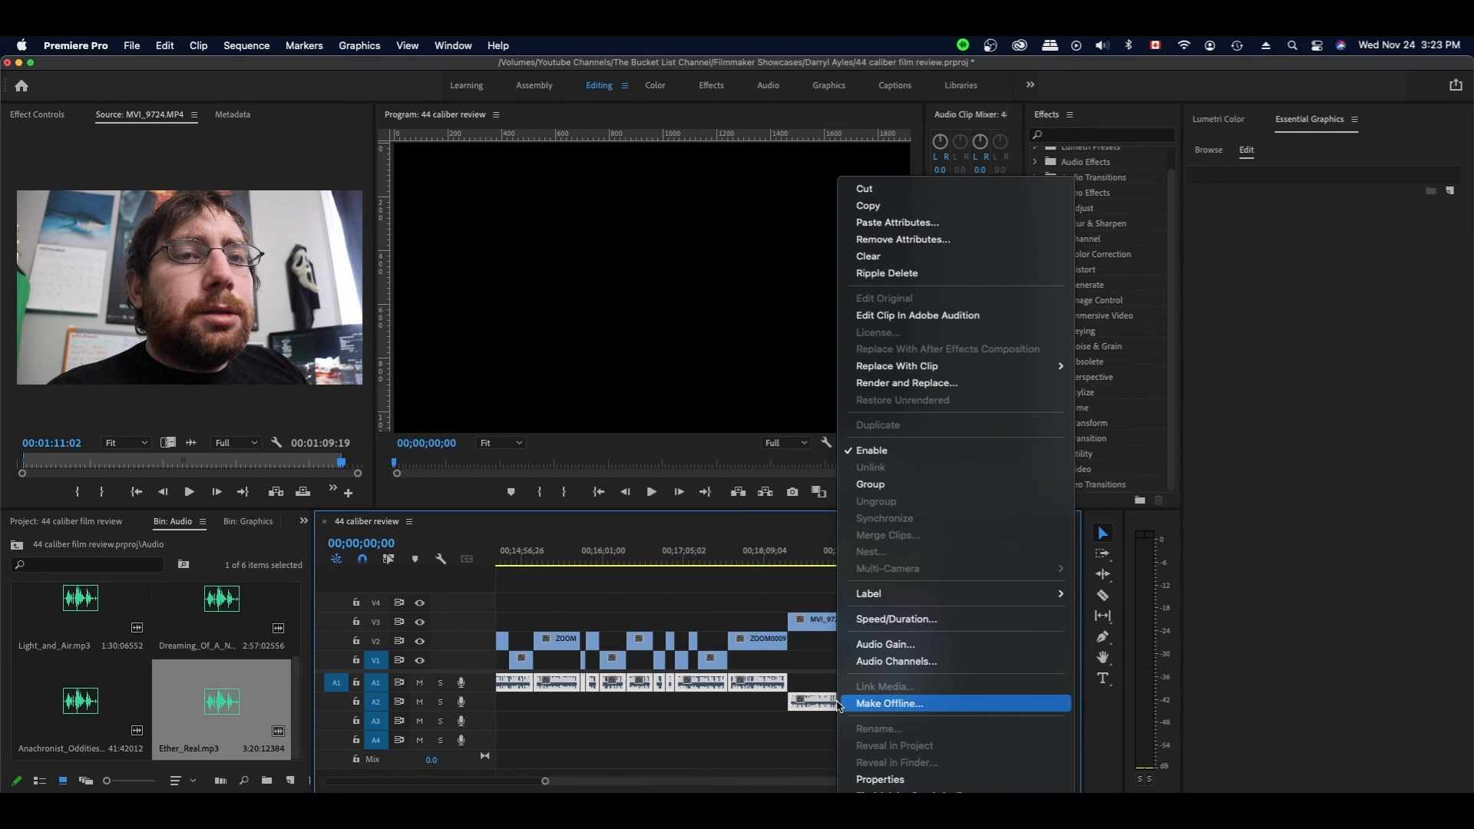
{"action": "left_click", "coordinate": [888, 221]}
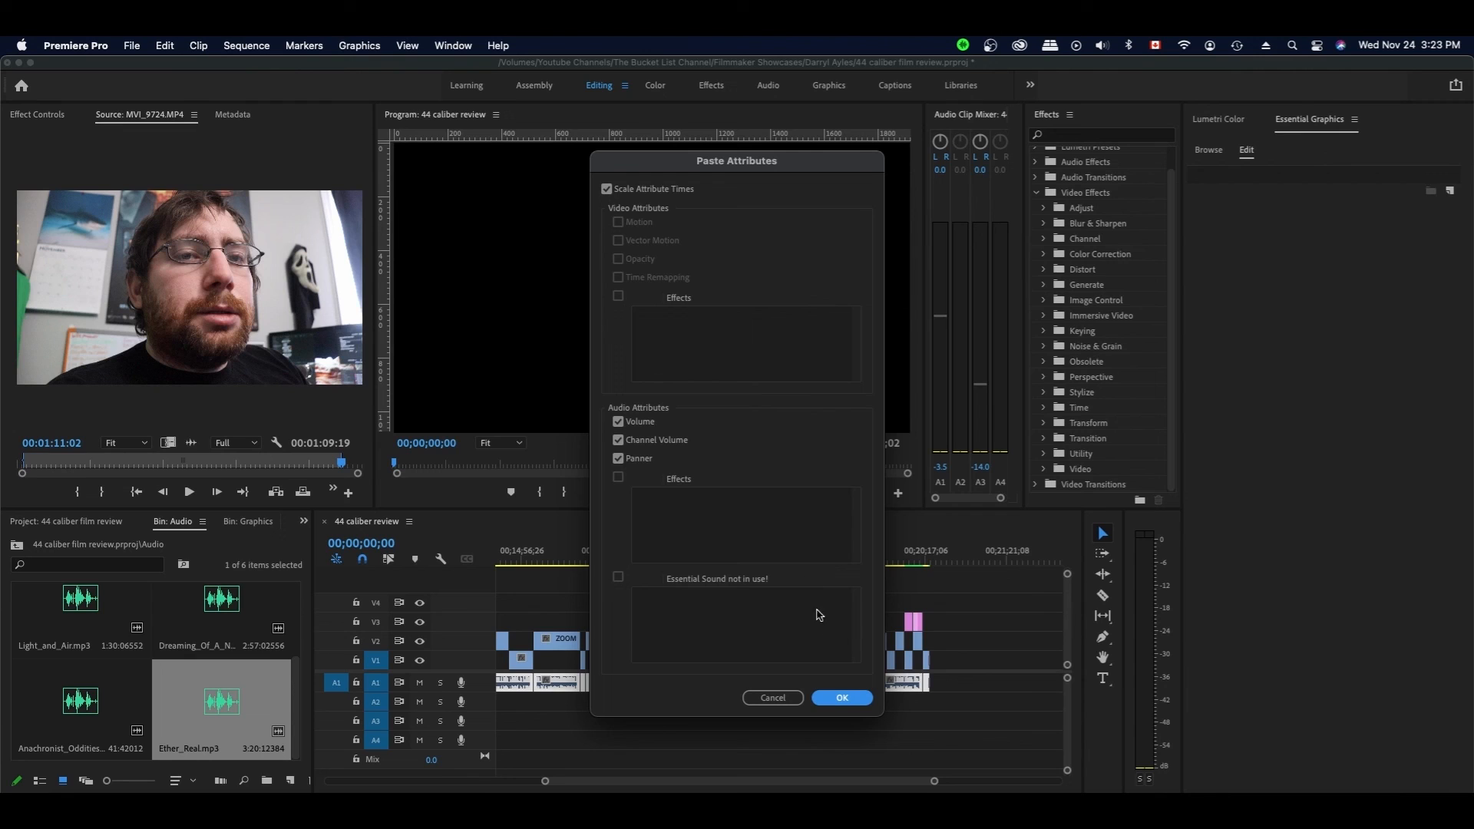
{"action": "left_click", "coordinate": [843, 698]}
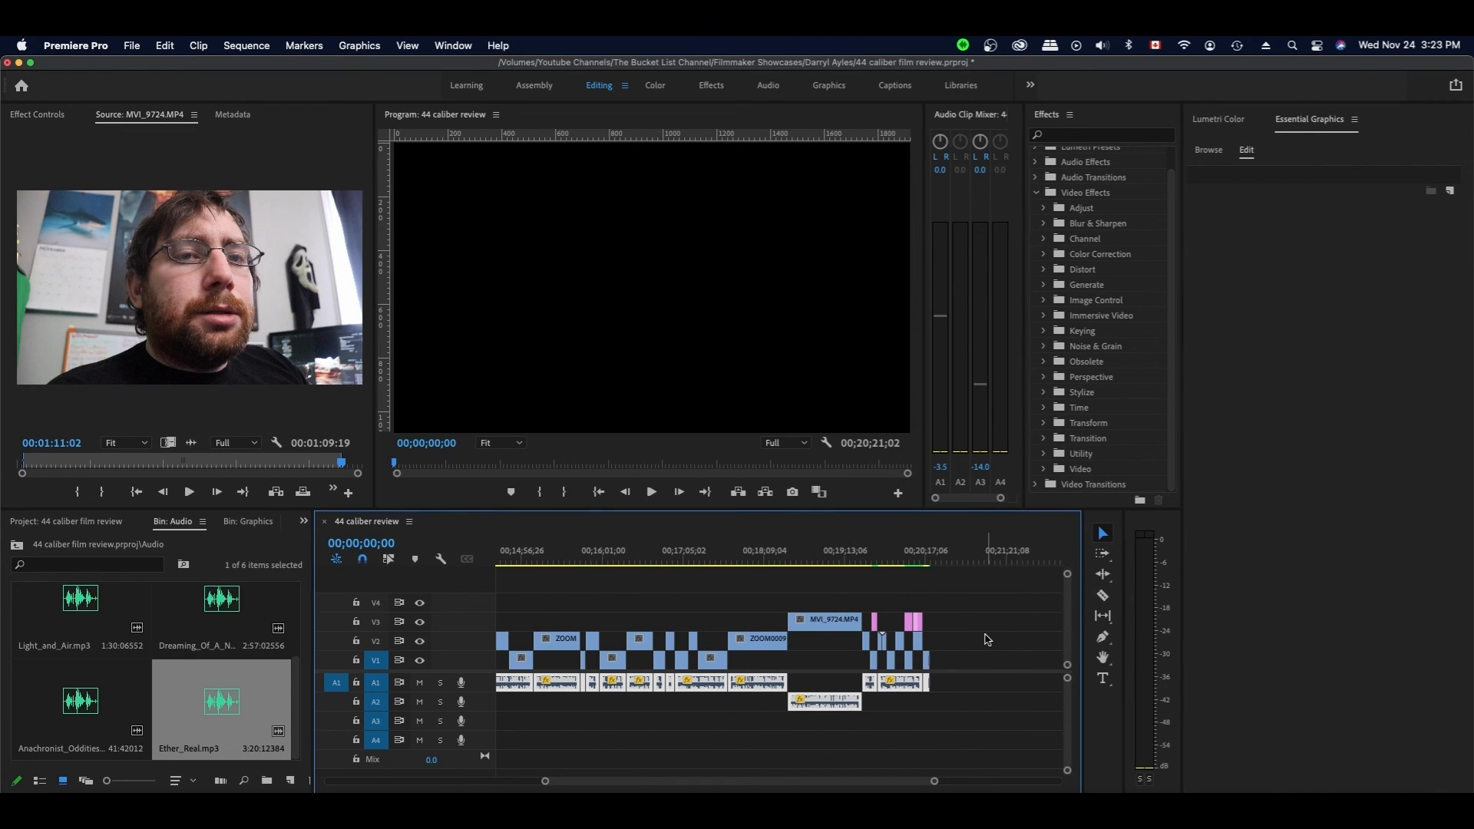
{"action": "key", "text": "super+s"}
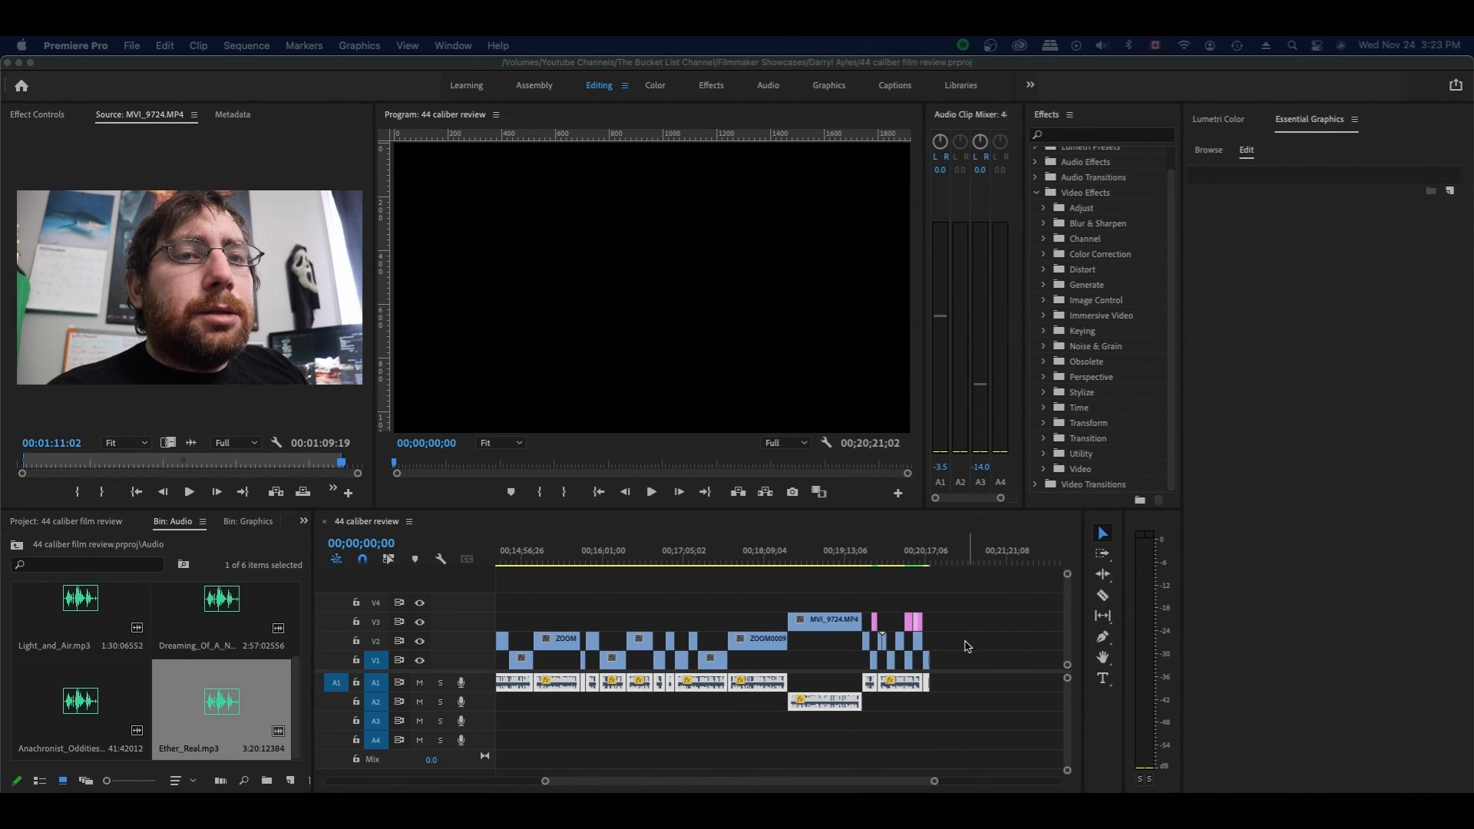
{"action": "scroll", "coordinate": [978, 642], "scroll_direction": "left", "scroll_amount": 2}
{"action": "scroll", "coordinate": [978, 642], "scroll_direction": "left", "scroll_amount": 15}
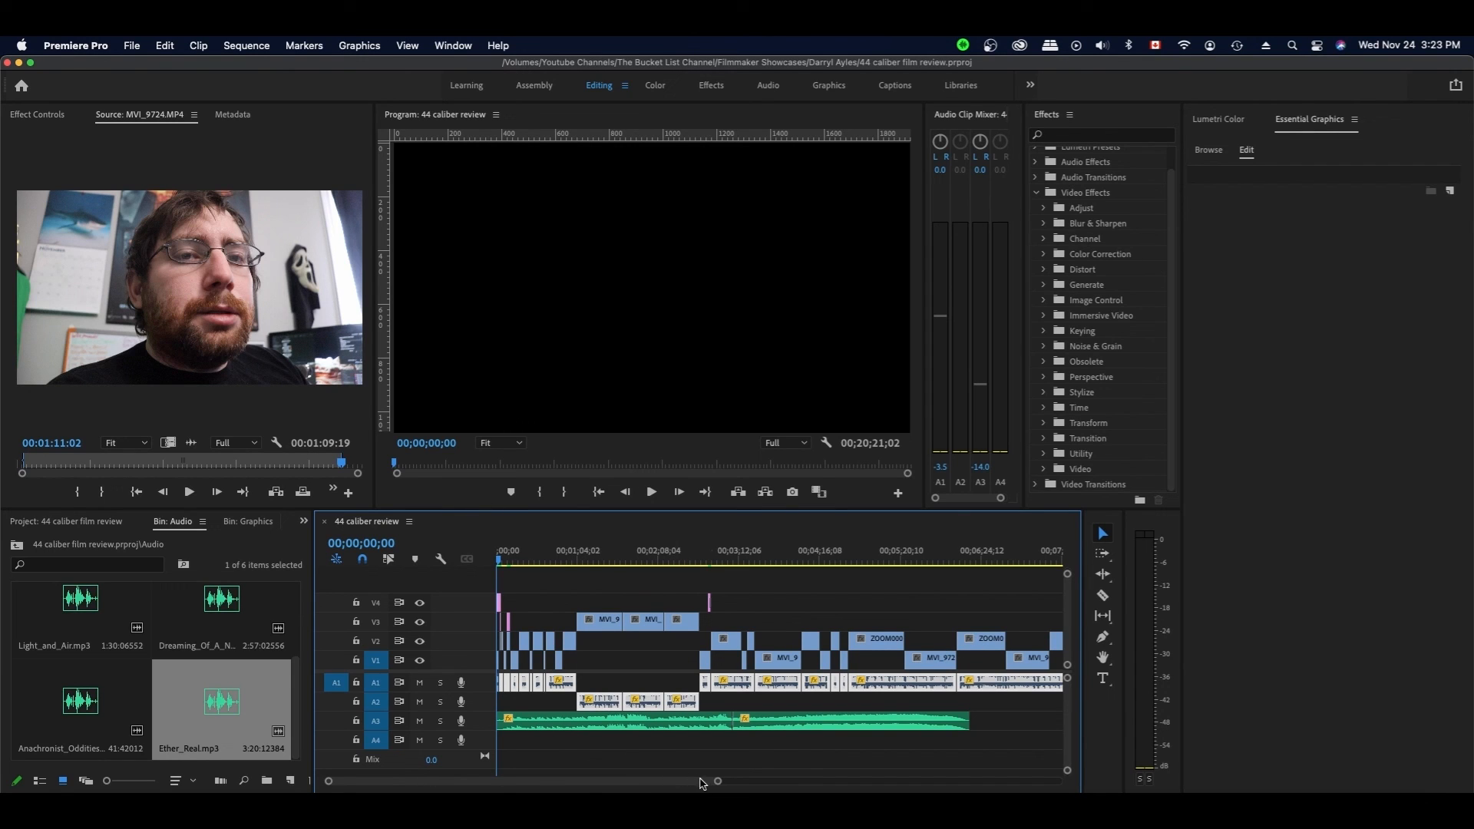
- Play the sequence from 00;03;09;10 to review the existing background music
{"action": "left_click_drag", "start_coordinate": [718, 783], "coordinate": [774, 783]}
{"action": "left_click", "coordinate": [858, 551]}
{"action": "key", "text": "space"}
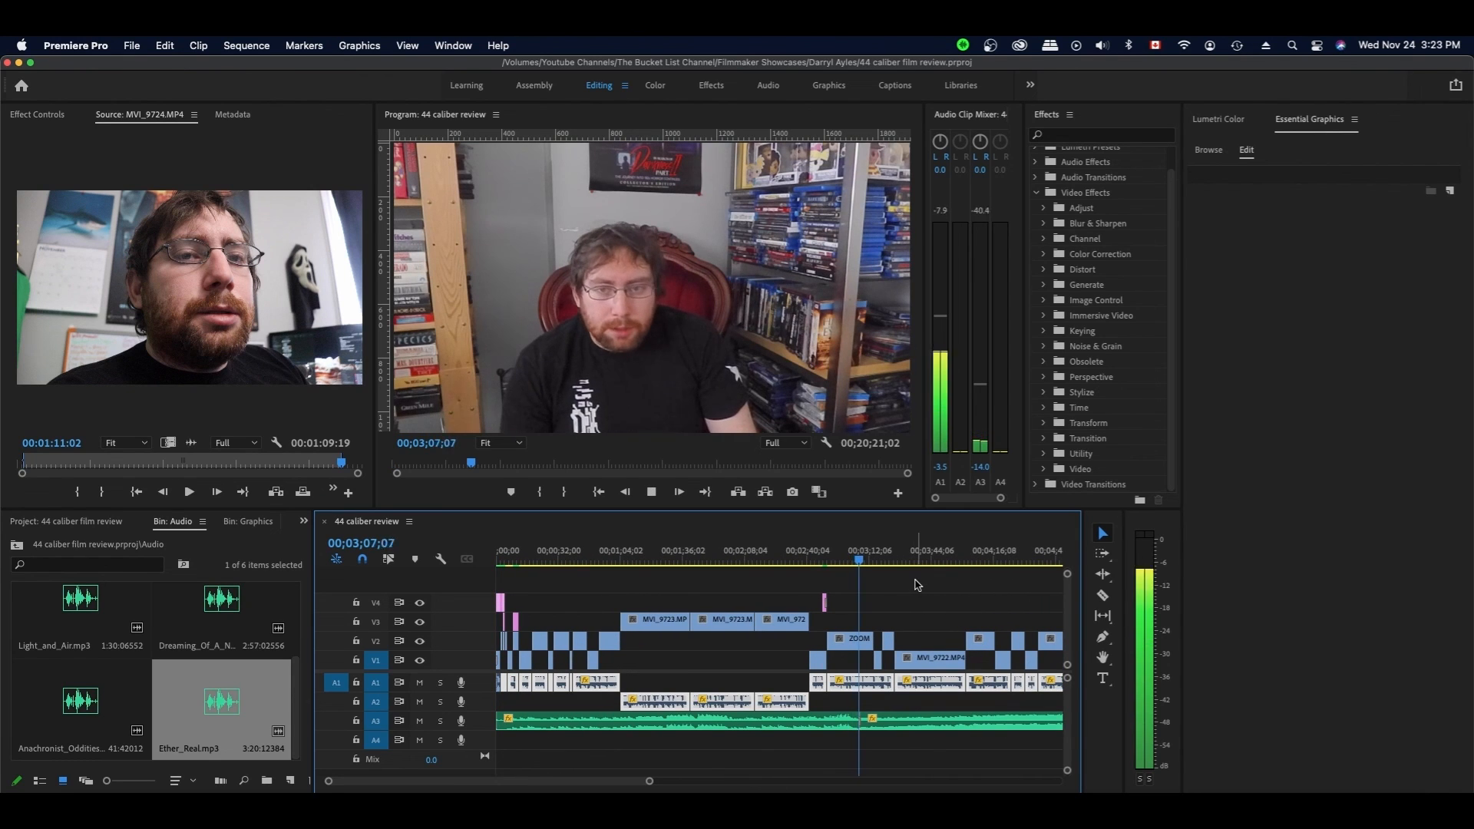
{"action": "scroll", "coordinate": [933, 594], "scroll_direction": "right", "scroll_amount": 5}
{"action": "key", "text": "space"}
{"action": "mouse_move", "coordinate": [85, 710]}
{"action": "left_mouse_down"}
{"action": "mouse_move", "coordinate": [912, 731]}
{"action": "mouse_move", "coordinate": [620, 725]}
{"action": "mouse_move", "coordinate": [39, 679]}
{"action": "mouse_move", "coordinate": [90, 703]}
{"action": "left_mouse_up"}
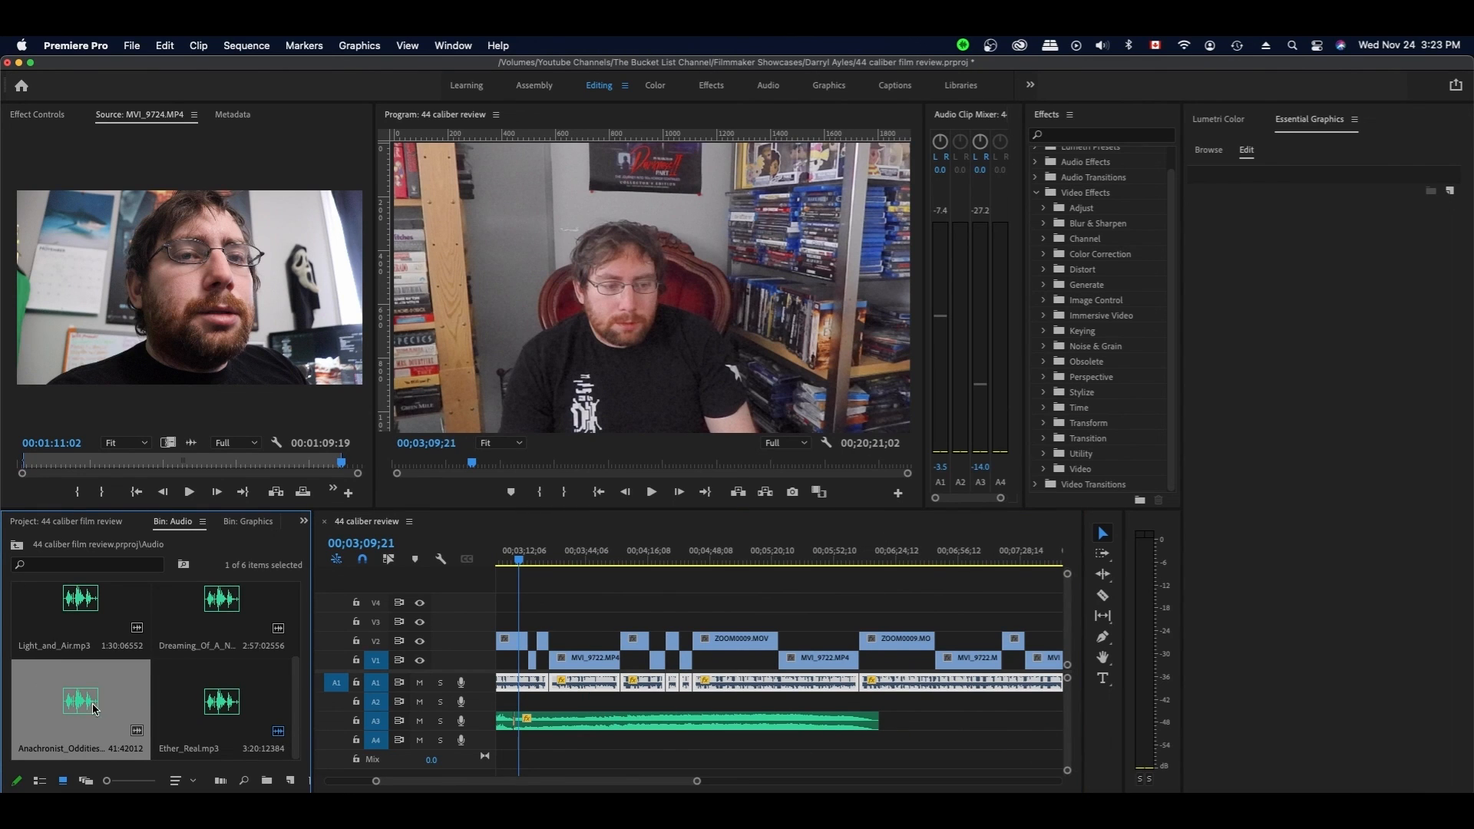
- Add the next Audio-bin music file to A3 after the existing music, crossfaded with a default transition
{"action": "left_click", "coordinate": [224, 612]}
{"action": "mouse_move", "coordinate": [246, 605]}
{"action": "left_mouse_down"}
{"action": "mouse_move", "coordinate": [925, 725]}
{"action": "mouse_move", "coordinate": [883, 731]}
{"action": "mouse_move", "coordinate": [929, 726]}
{"action": "mouse_move", "coordinate": [898, 731]}
{"action": "left_mouse_up"}
{"action": "right_click", "coordinate": [868, 720]}
{"action": "left_click", "coordinate": [943, 780]}
{"action": "left_click", "coordinate": [907, 724]}
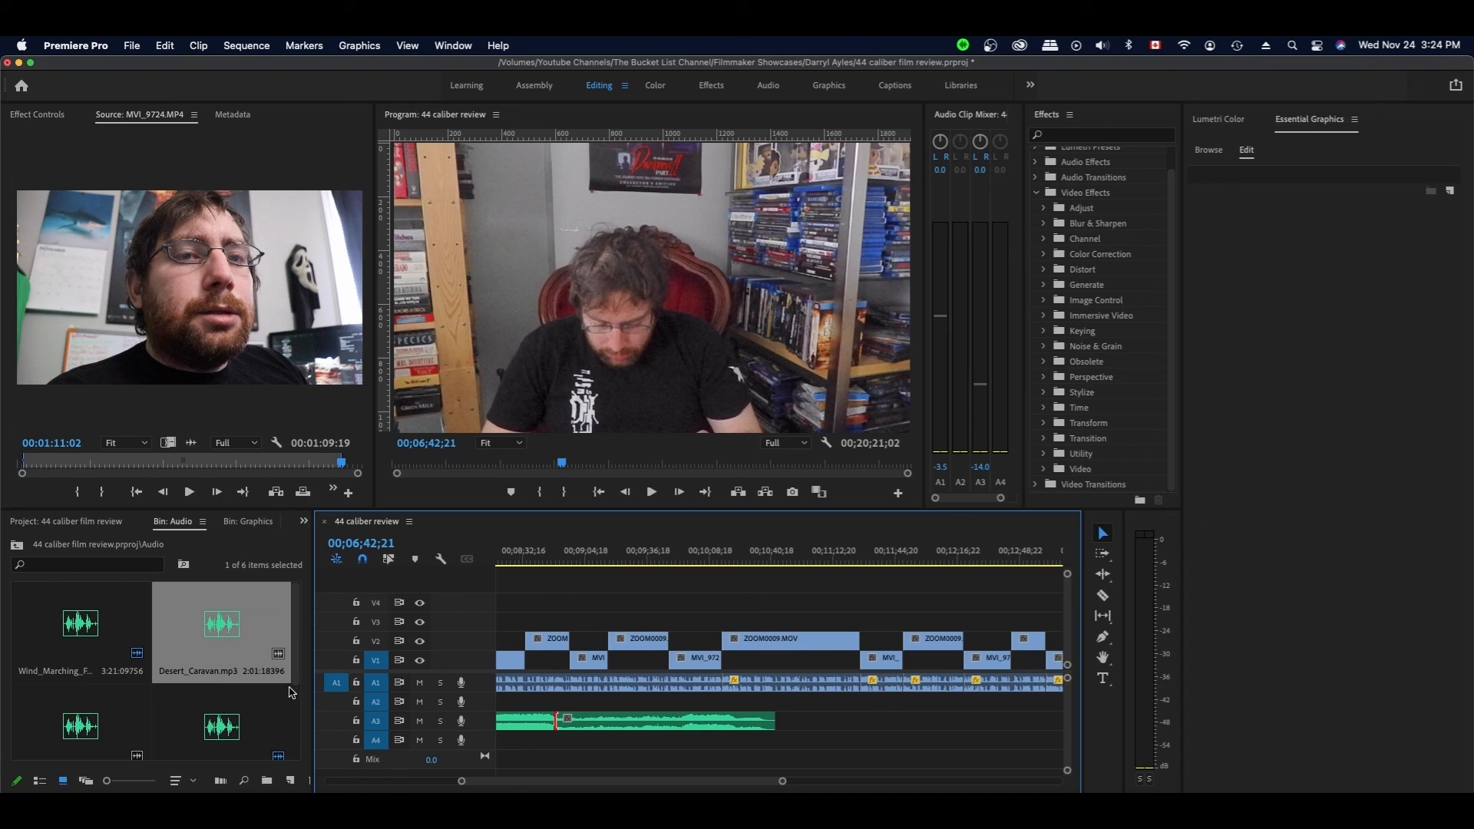
- Save the project and start adjusting the A3 music level at 00;09;23;15
{"action": "key", "text": "super+s"}
{"action": "left_click", "coordinate": [671, 719]}
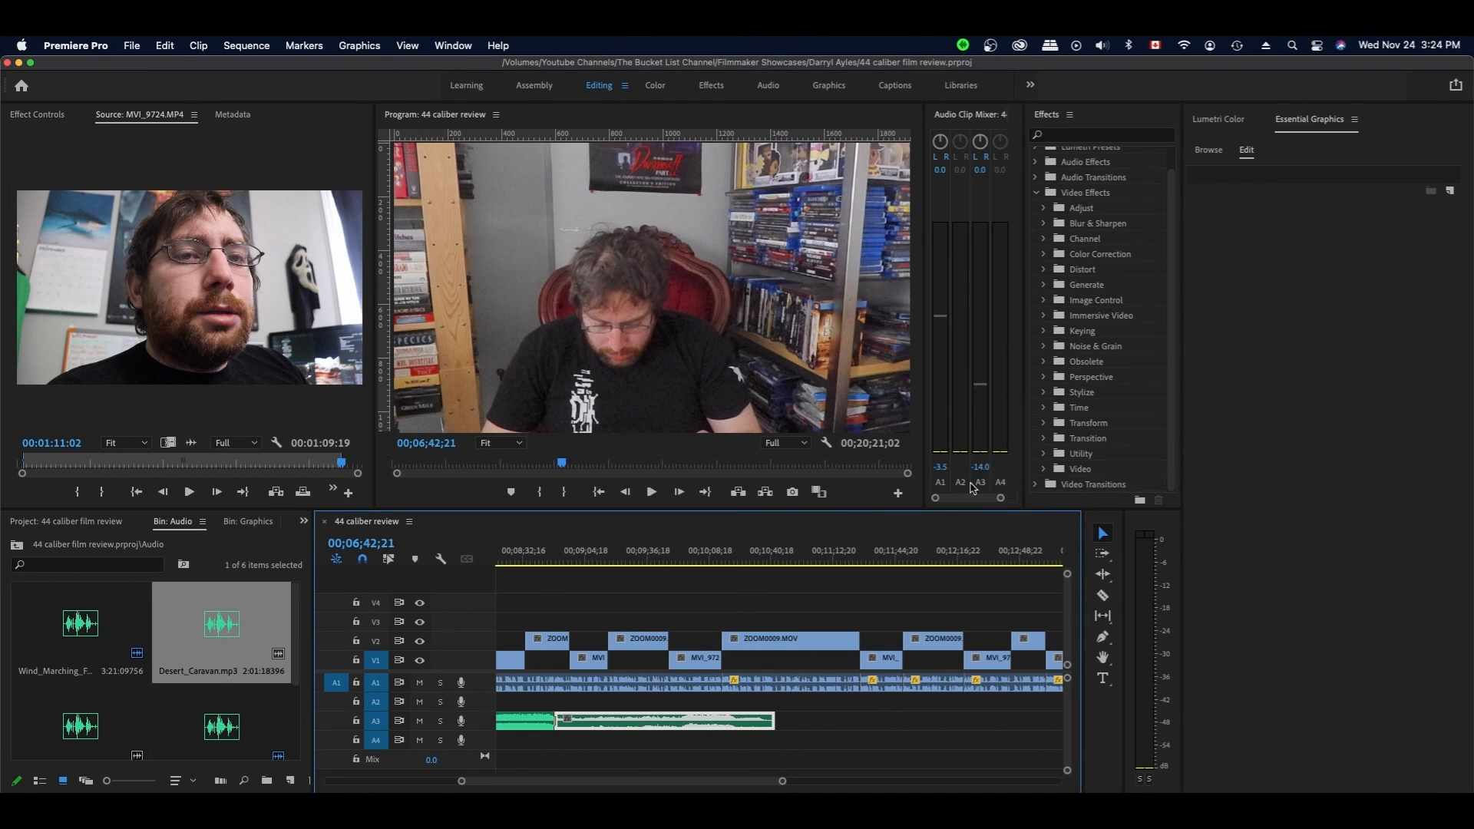
{"action": "left_click", "coordinate": [621, 559]}
{"action": "left_click", "coordinate": [978, 466]}
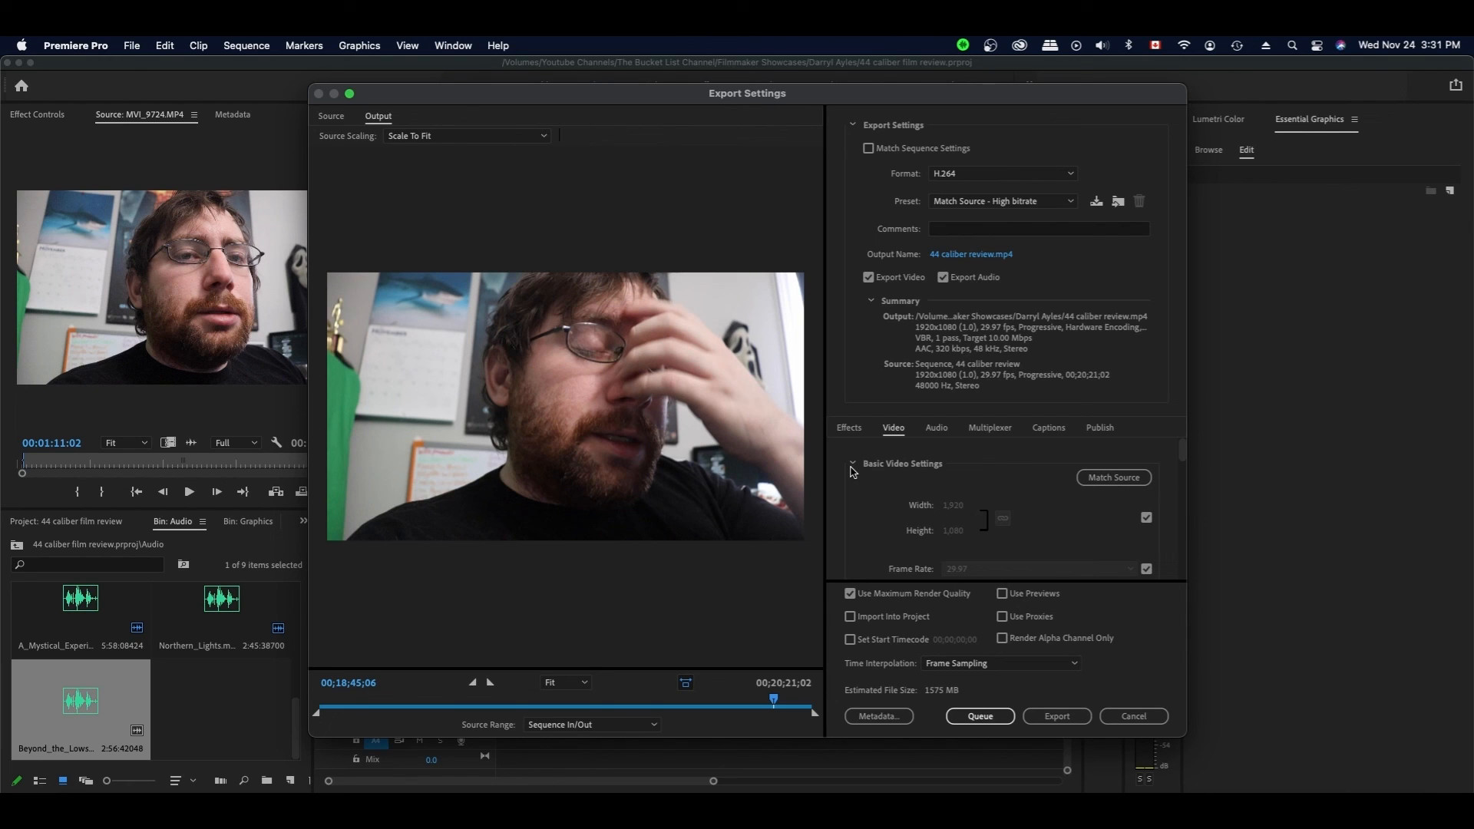
{"action": "scroll", "coordinate": [860, 522], "scroll_direction": "down", "scroll_amount": 3}
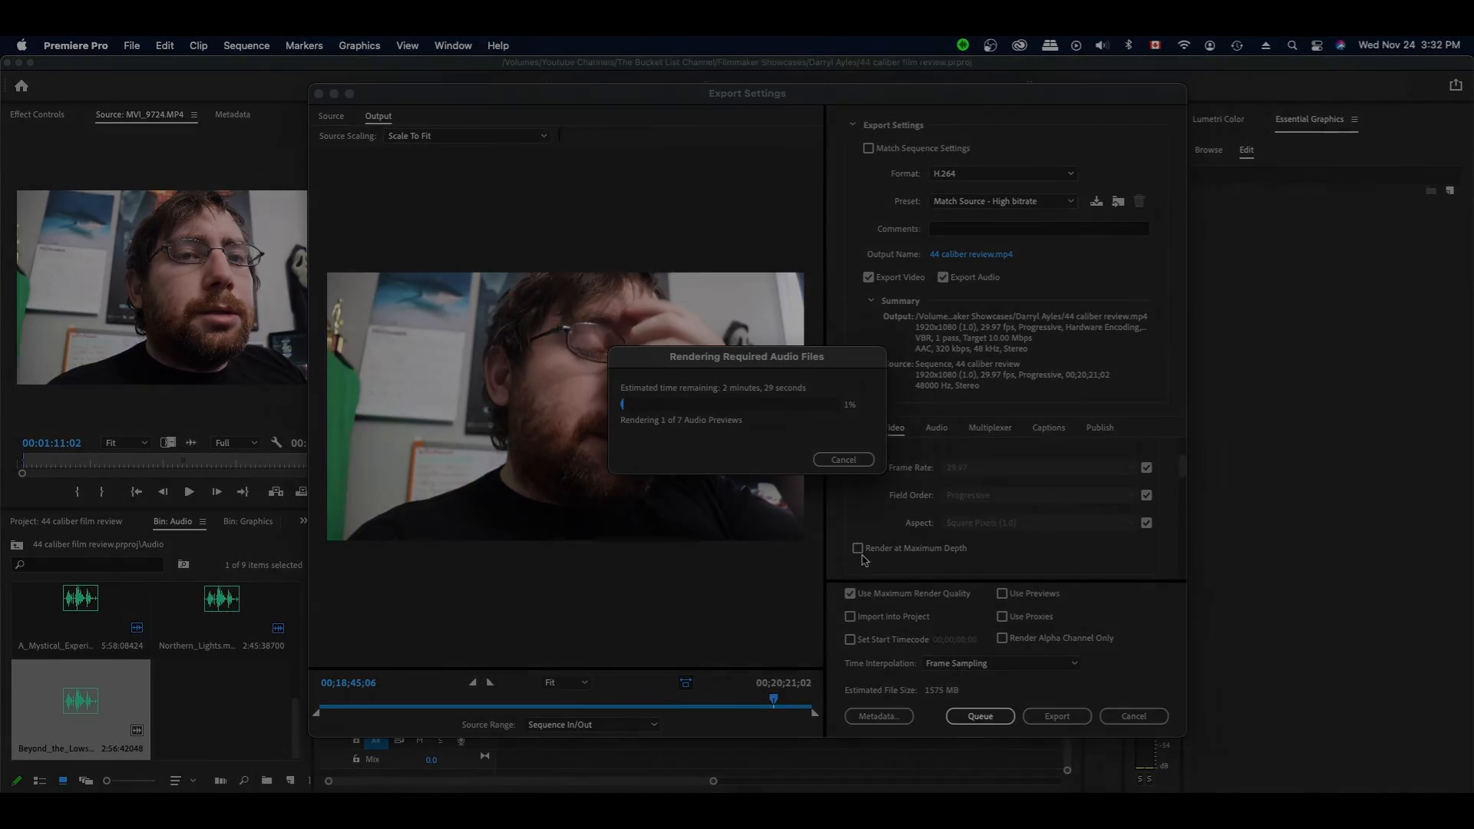